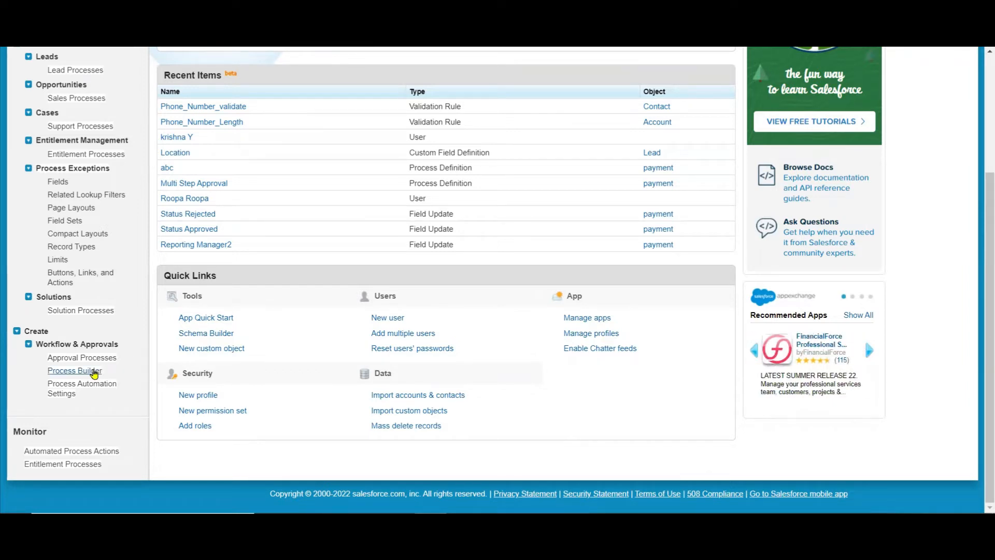
Open Process Builder from Workflow & Approvals and start a new process, continuing in Process Builder rather than Flow Builder.
click(92, 371)
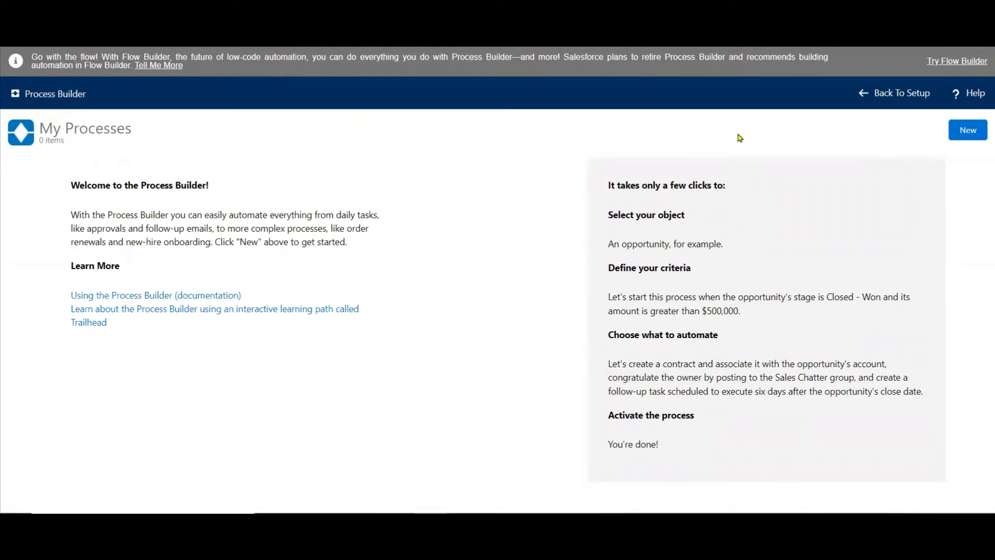
click(967, 136)
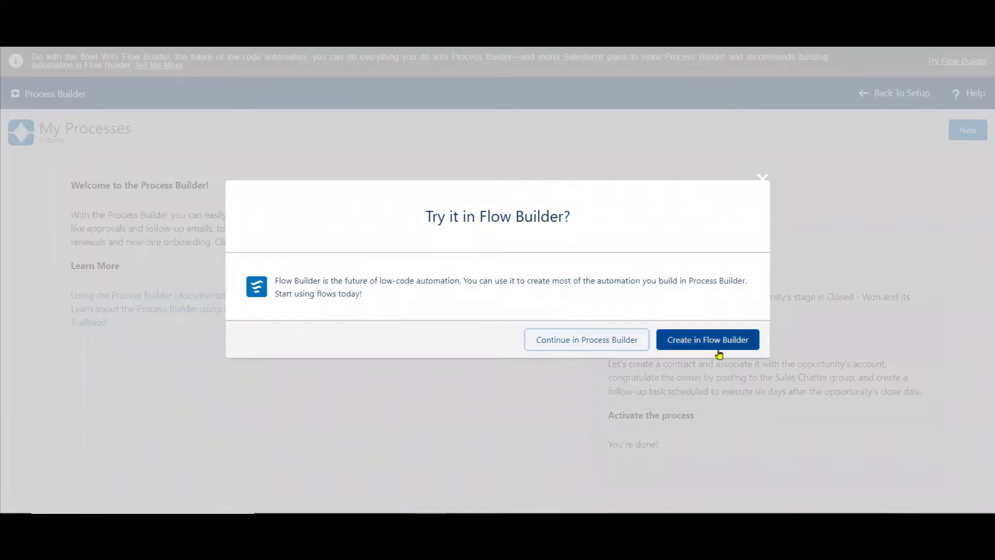
click(564, 346)
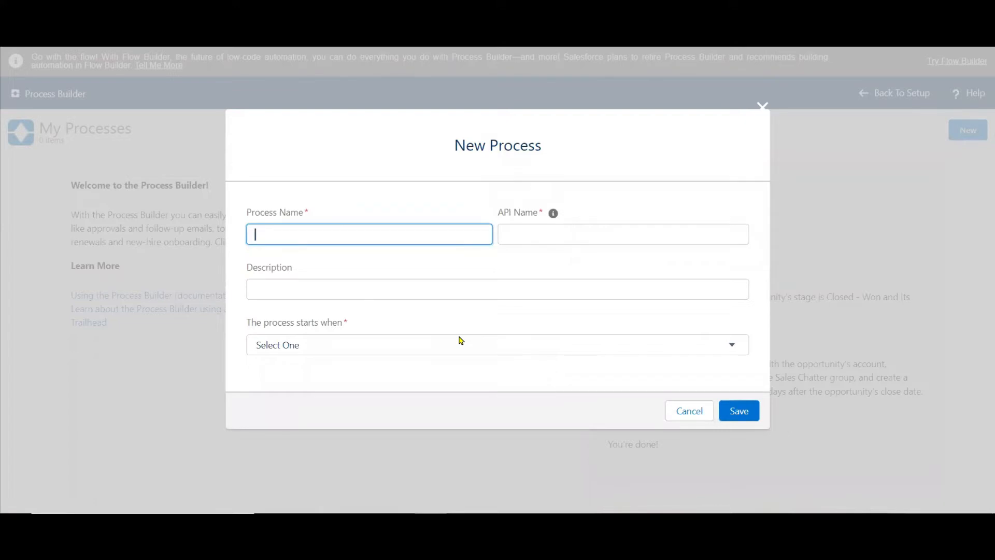
Name the new process "Auto Create Child Case Record" and accept the automatically generated API name.
text(Auto Create Child Case Record)
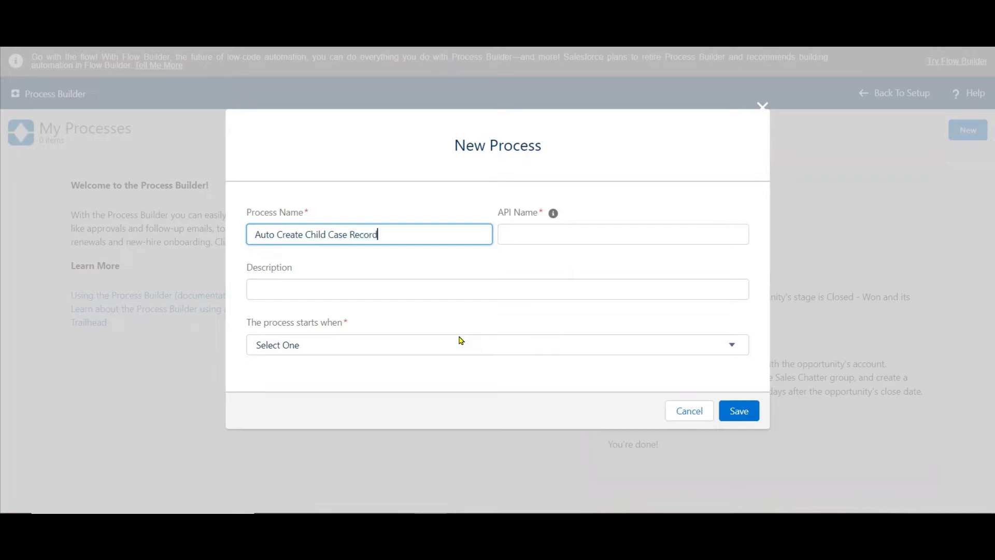
key(Tab)
key(Tab)
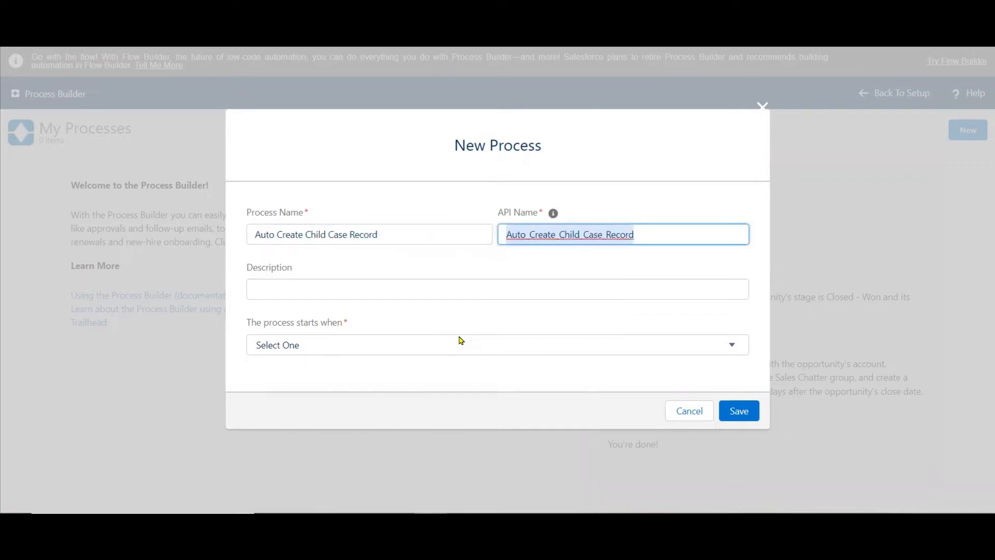
key(Tab)
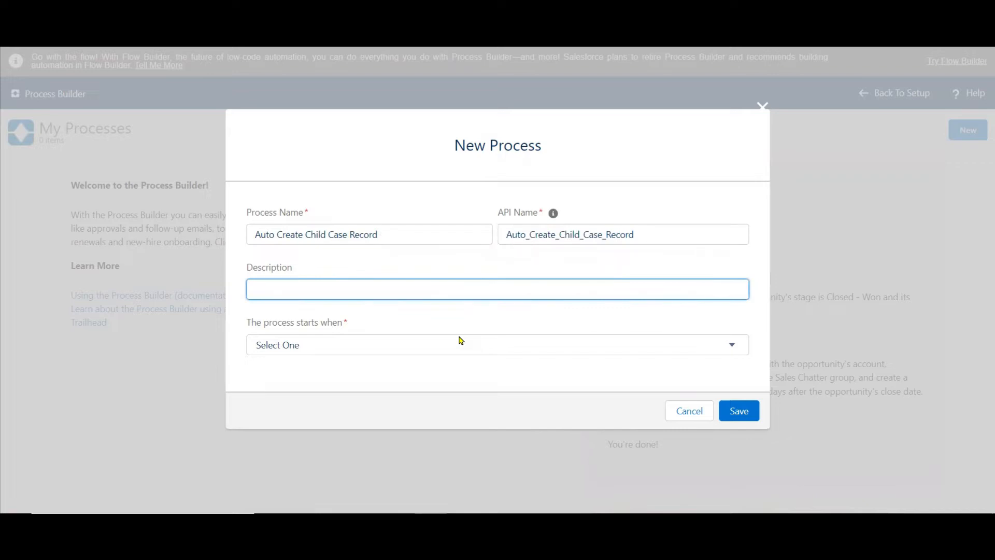
Copy the process name "Auto Create Child Case Record" into the process description.
drag(387, 231, 212, 98)
key(ctrl+c)
click(282, 290)
key(ctrl+v)
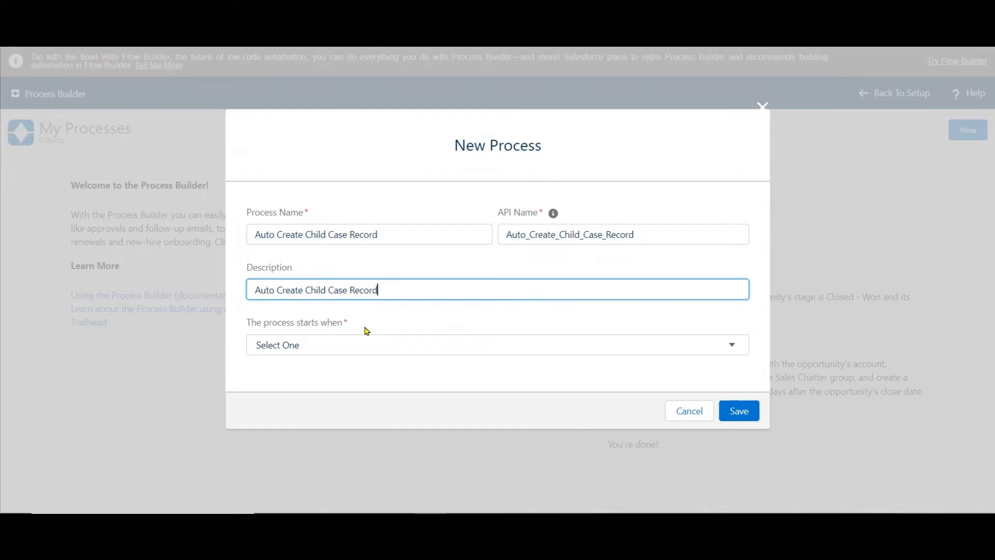
Set the process to start when "A record changes" and save the new process.
click(371, 351)
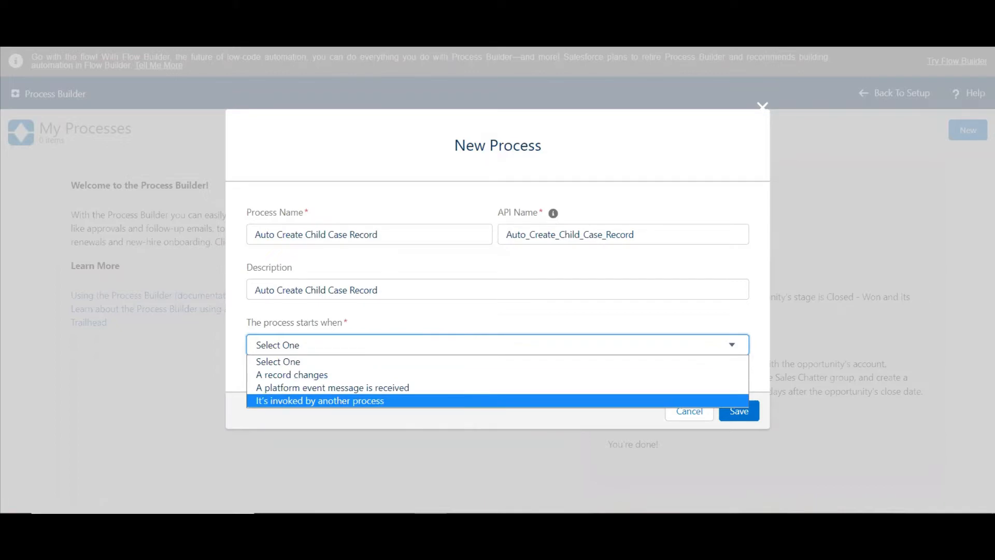
mouse_move(560, 524)
click(584, 496)
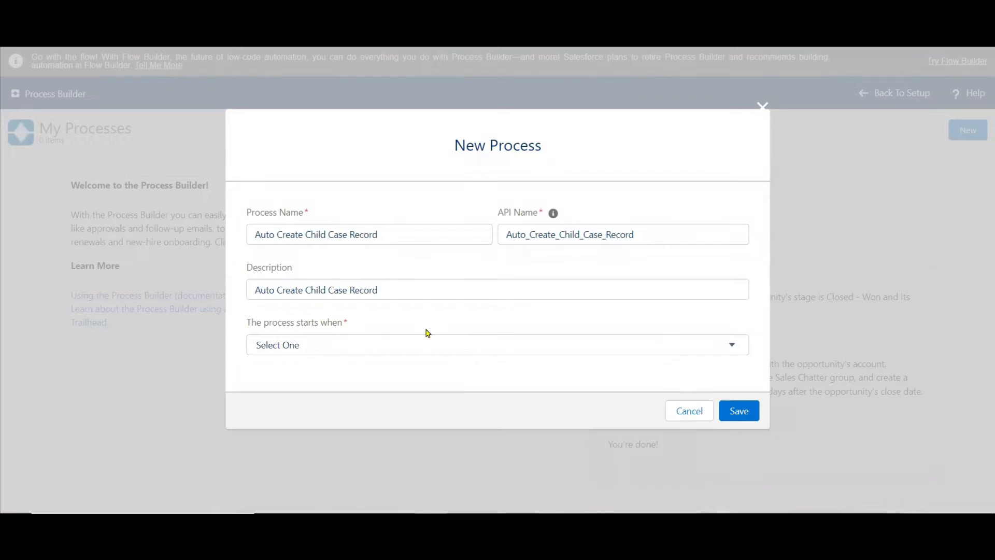
click(371, 352)
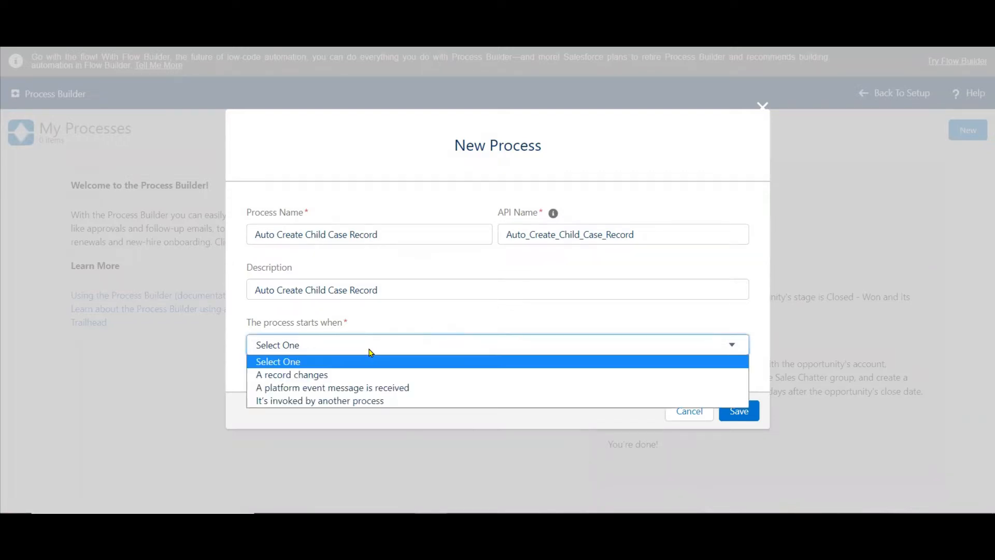
click(306, 377)
click(420, 384)
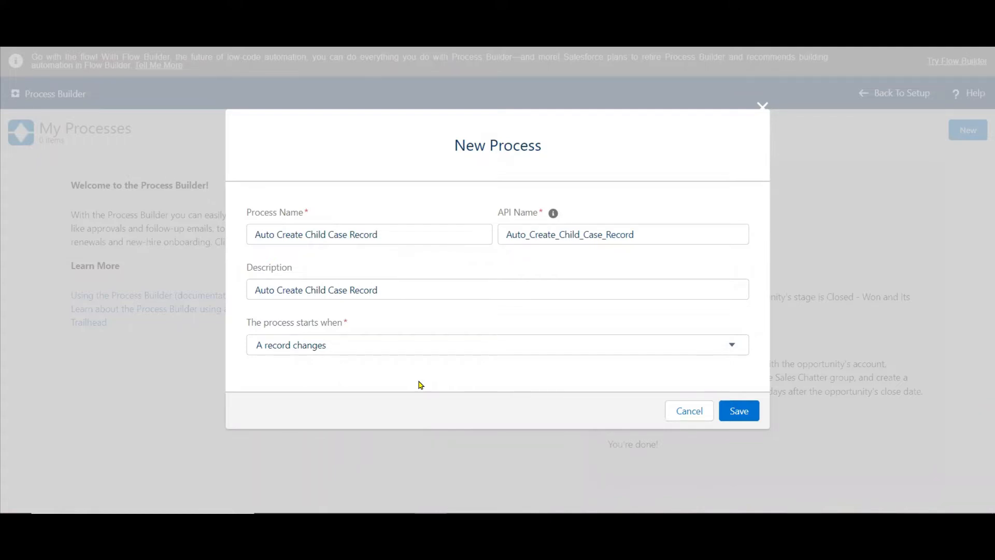
click(735, 410)
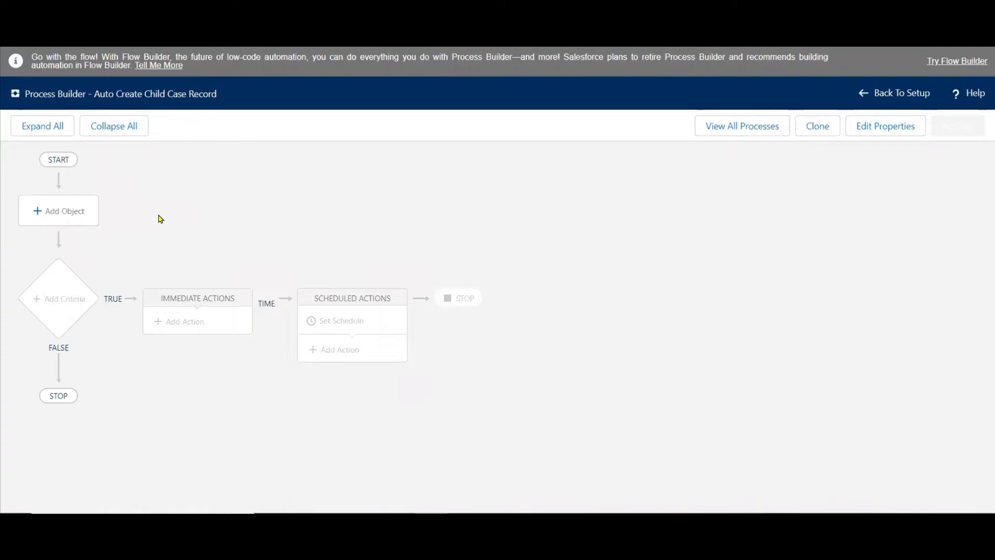
Add an object to the process and choose Case as the object that triggers it.
click(67, 214)
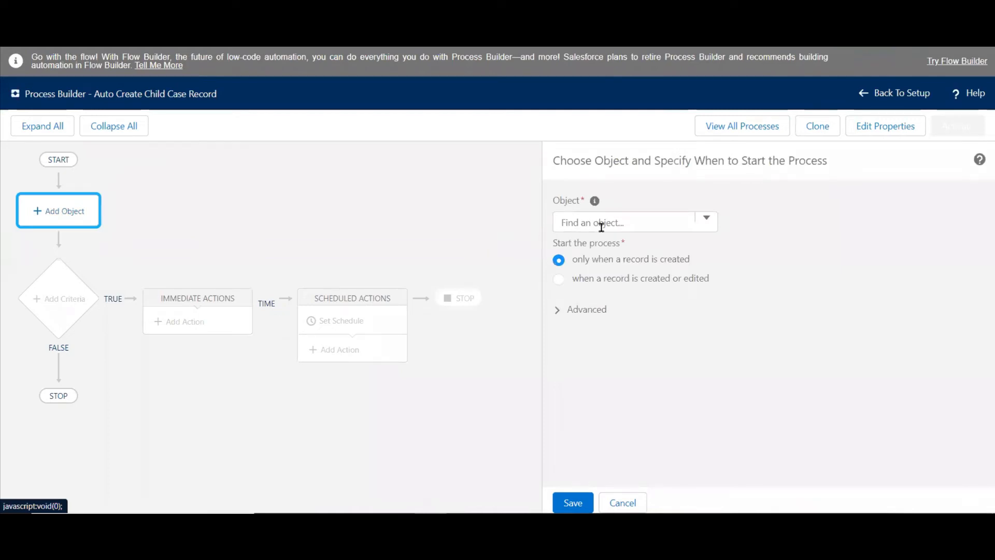
click(607, 226)
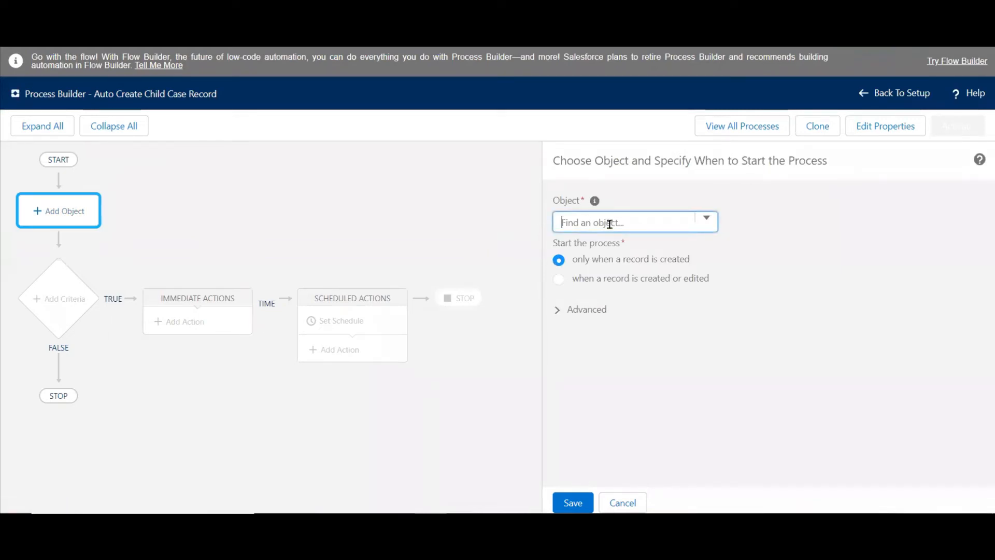
text(cas)
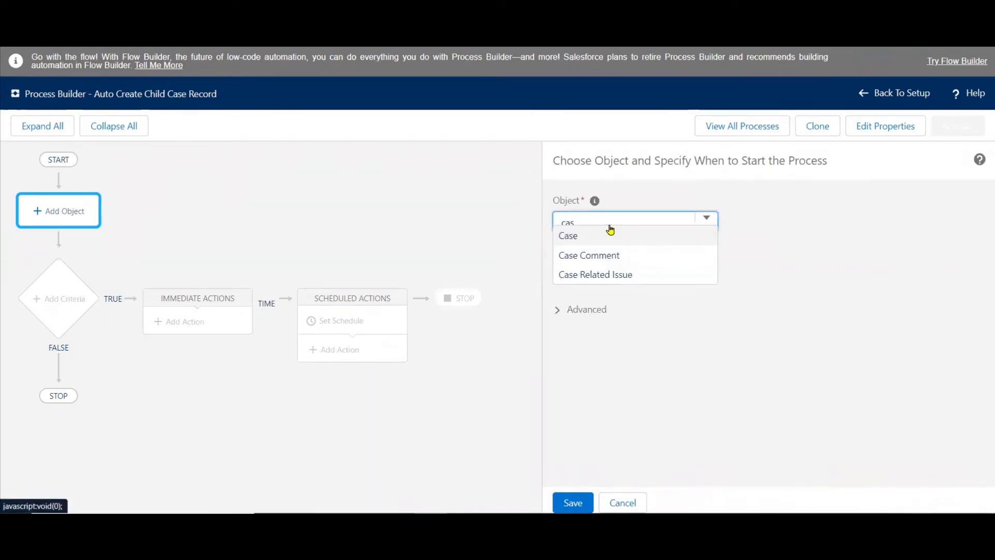
click(568, 235)
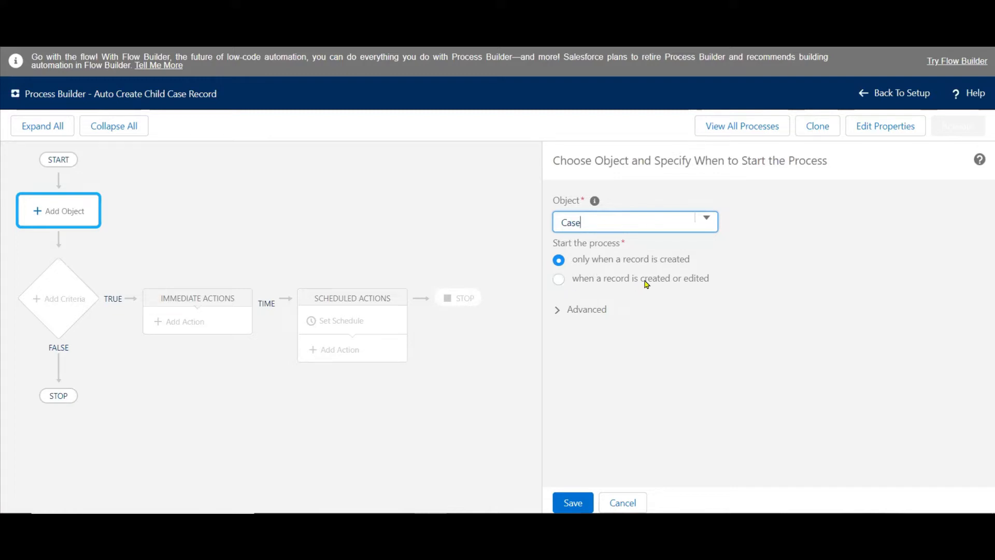
click(778, 275)
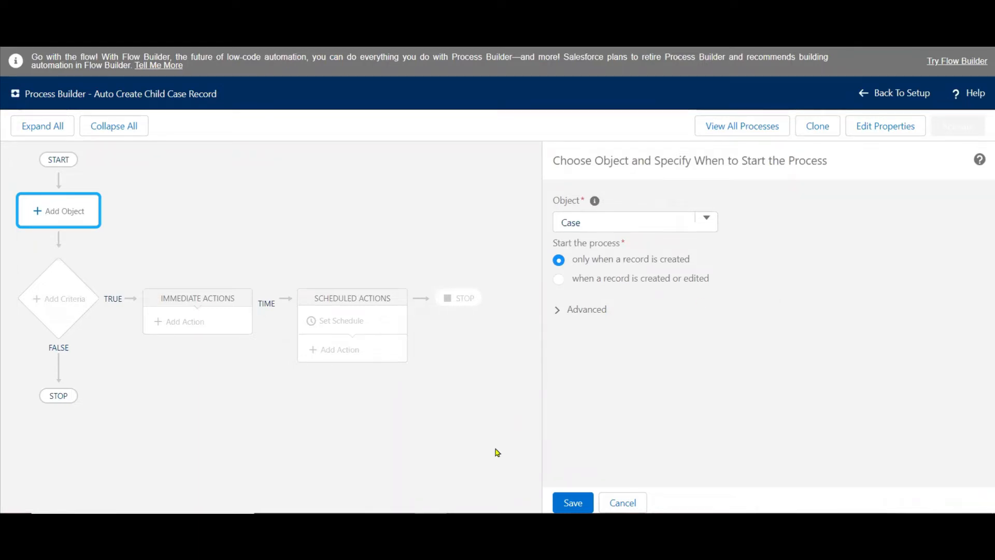
Check the use case in PowerPoint, keep the Case process starting only when a record is created, reveal the advanced recursion option, and save.
click(450, 525)
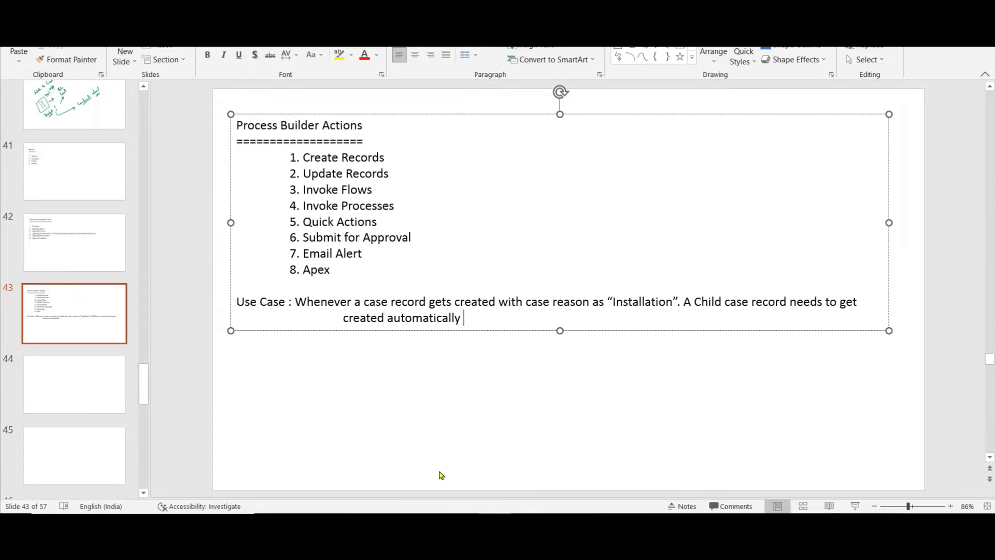
click(434, 525)
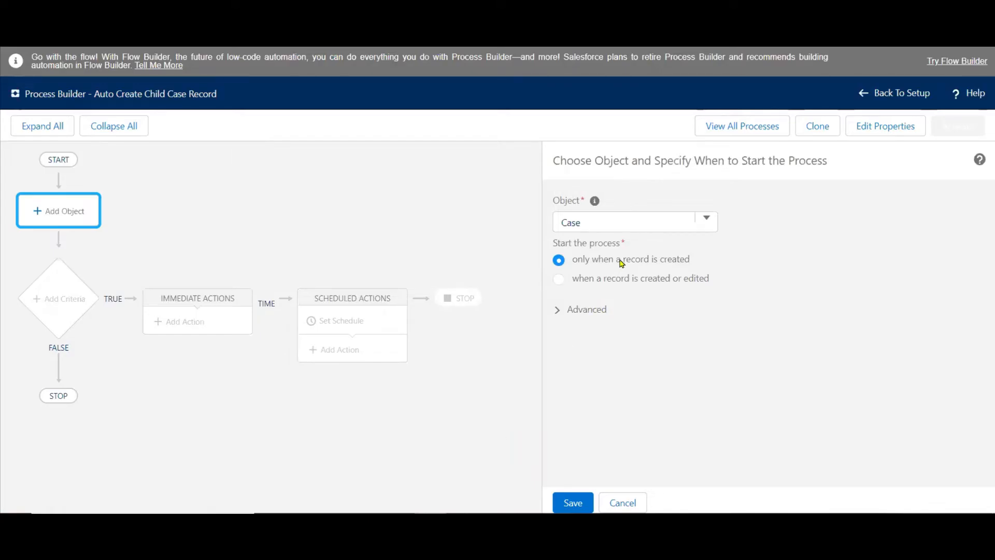
click(635, 263)
click(557, 312)
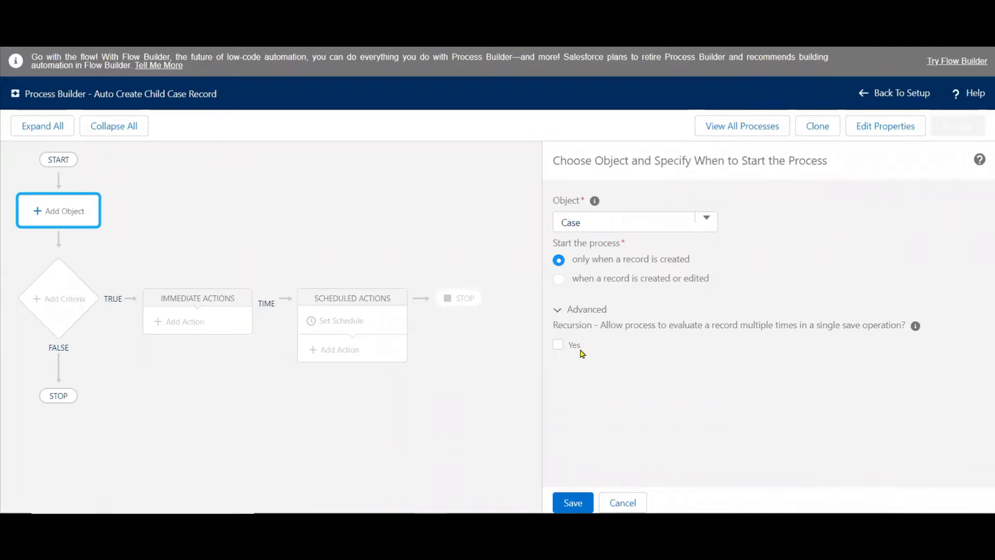
click(579, 501)
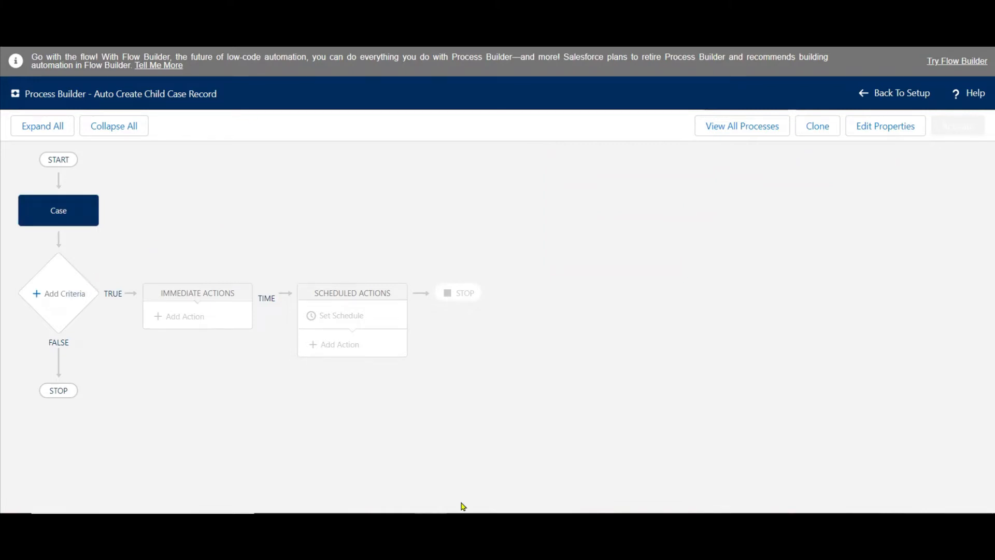
Switch to the PowerPoint use case slide, highlight the text reason as "Installation" in yellow, and return to Process Builder.
click(496, 522)
click(553, 301)
shift+click(672, 300)
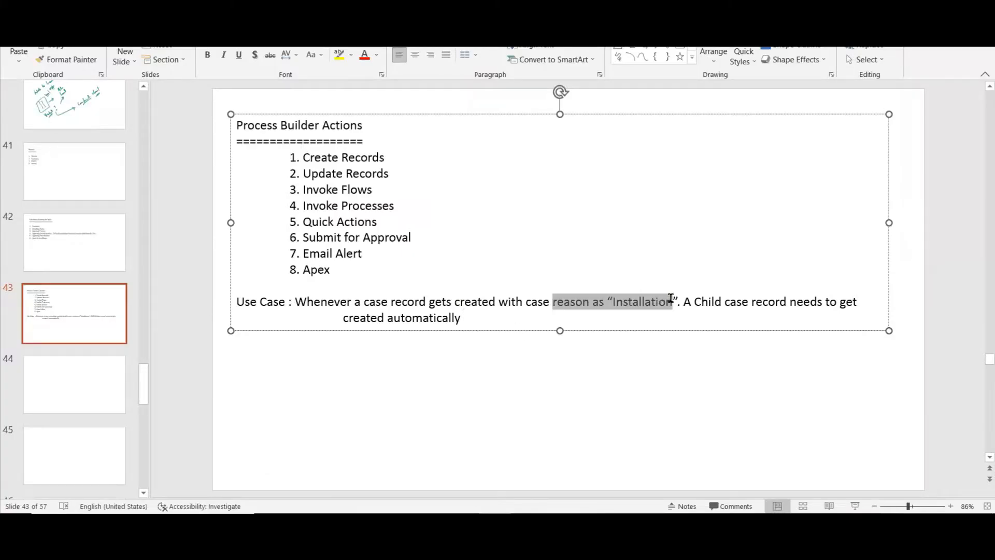
click(338, 54)
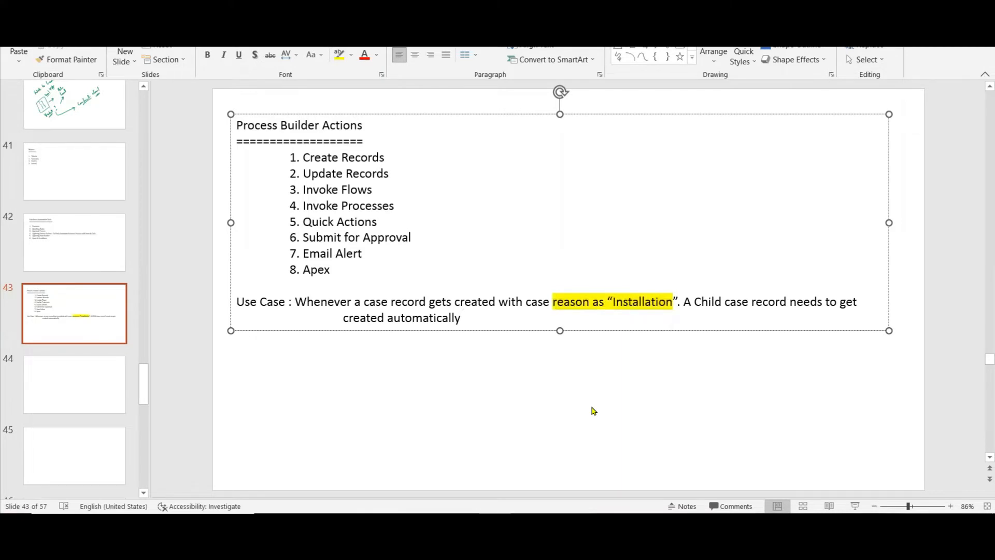
key(alt+Tab)
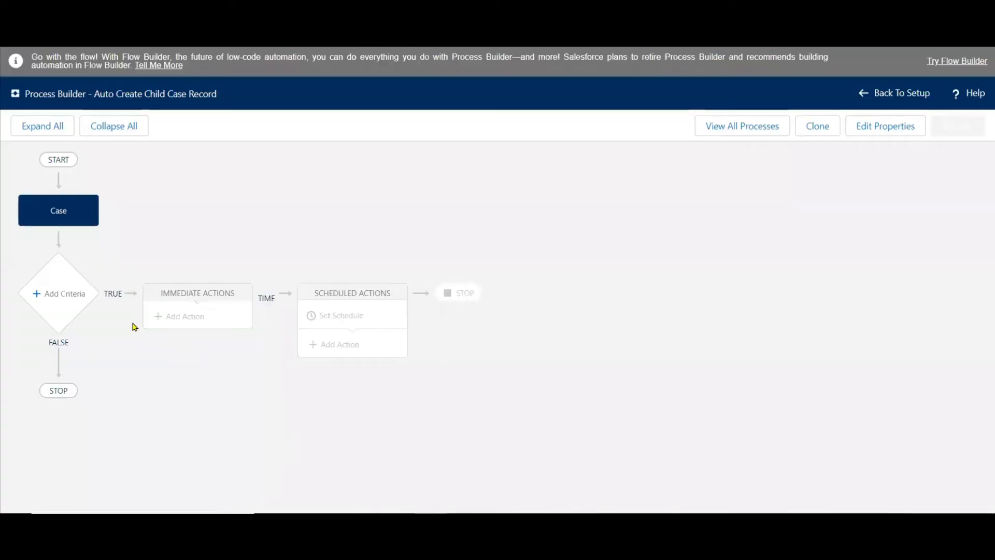
Add criteria below the Case object and name them "Is Case Reason as Installation".
click(61, 286)
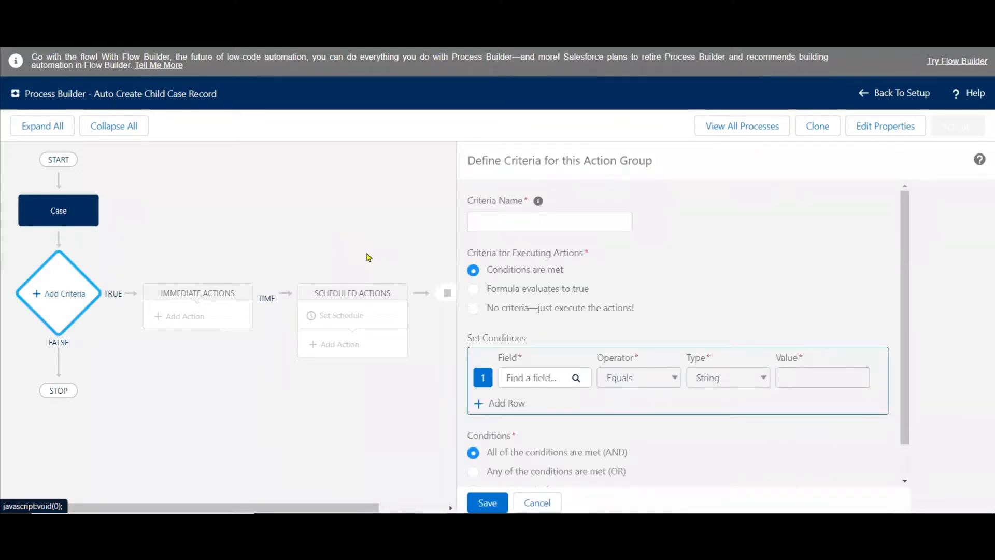
click(529, 214)
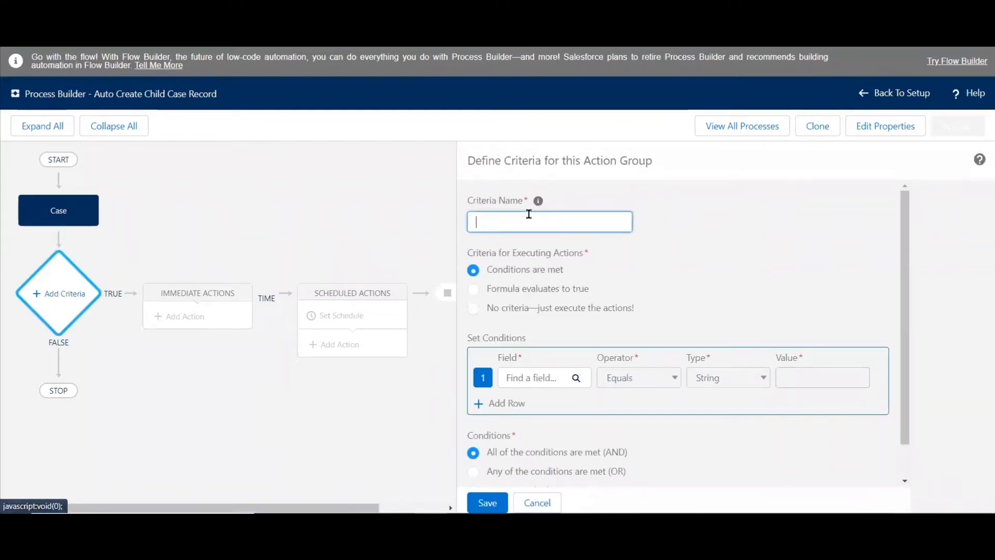
text(Is C)
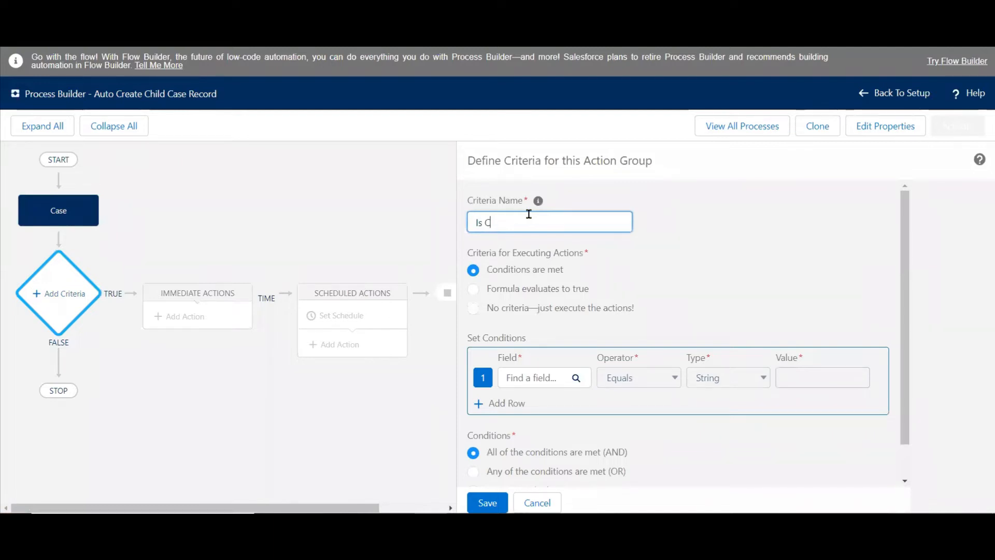
text(ase Reason)
text( an)
key(BackSpace)
key(BackSpace)
text(s )
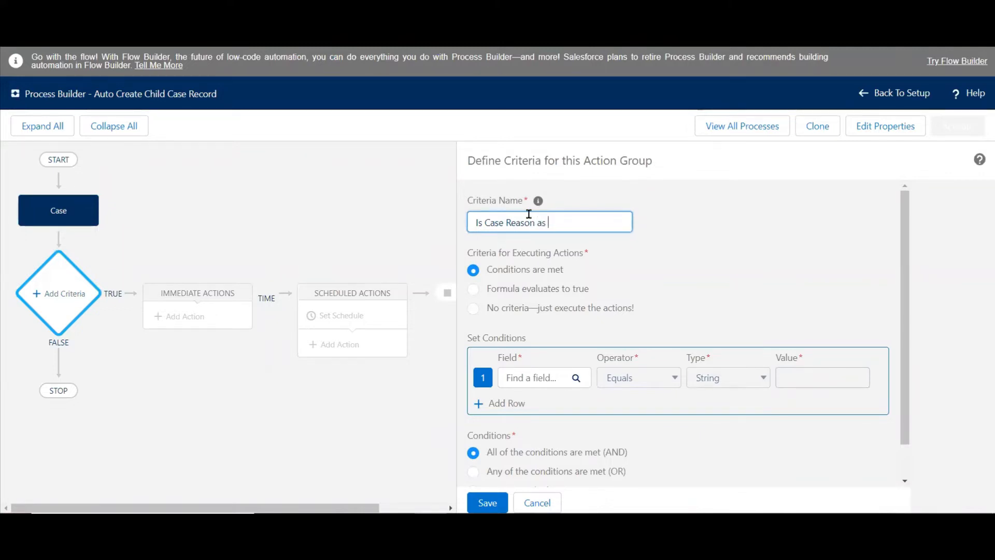
text(Installation)
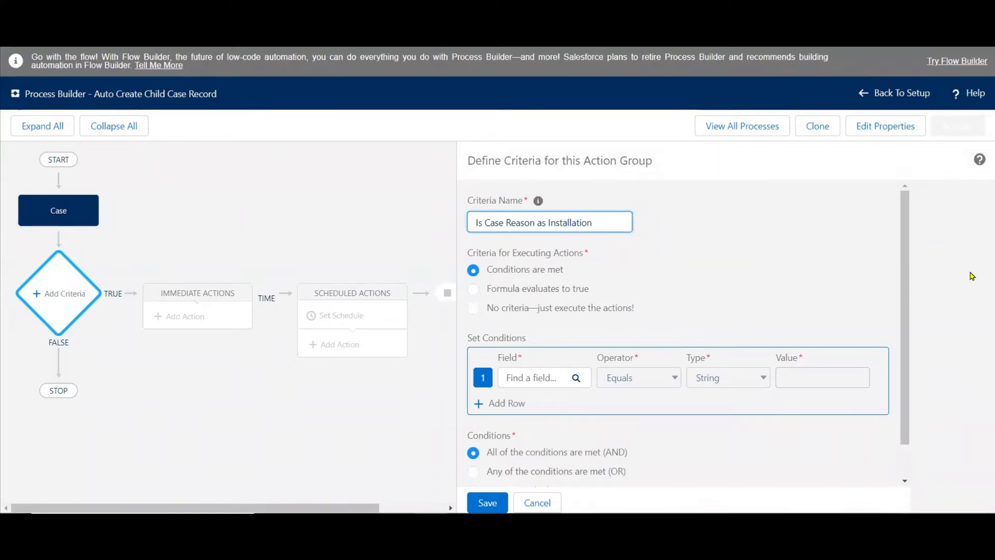
Define the first condition so that the Case Reason field equals the picklist value Installation.
scroll(900, 322, down, 2)
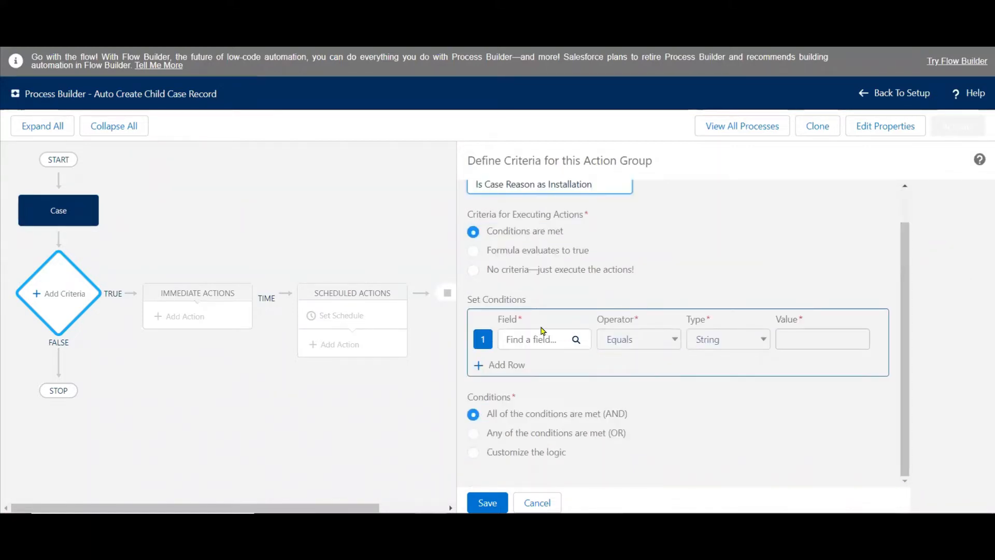
click(523, 346)
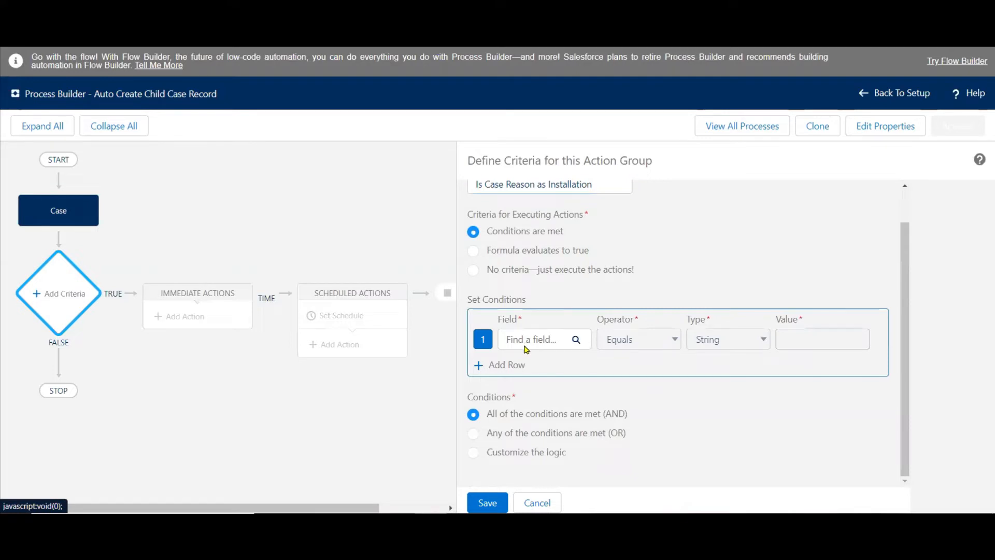
text(rea)
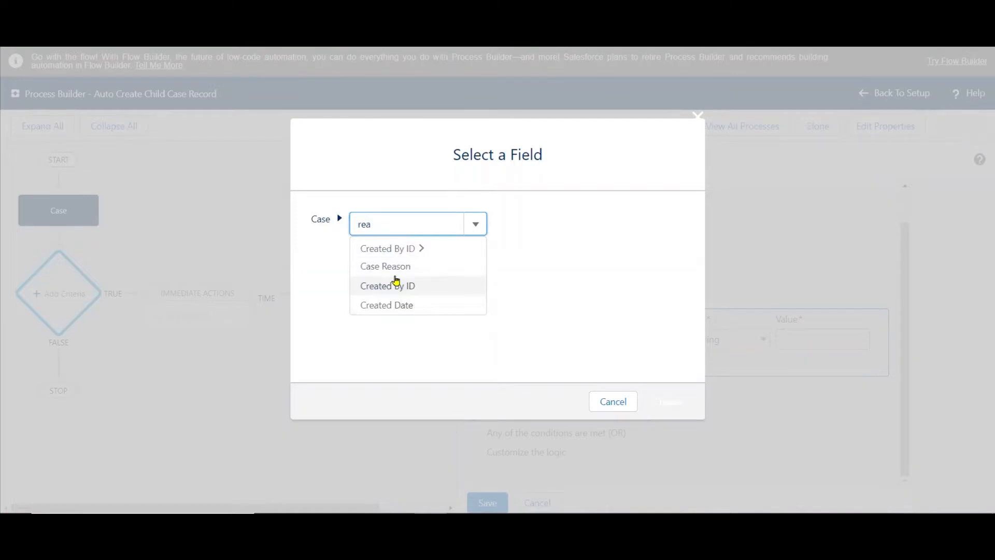
click(383, 267)
click(668, 400)
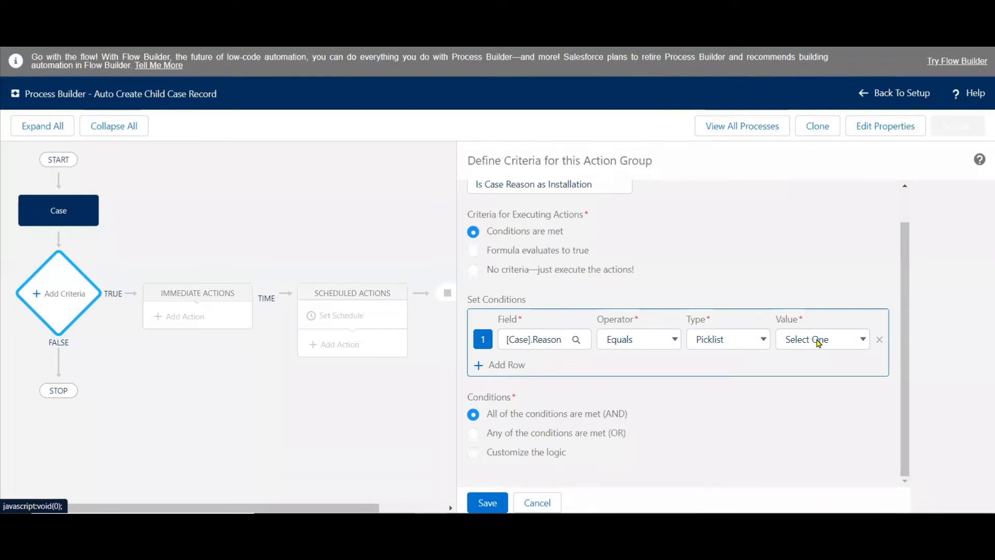
click(819, 343)
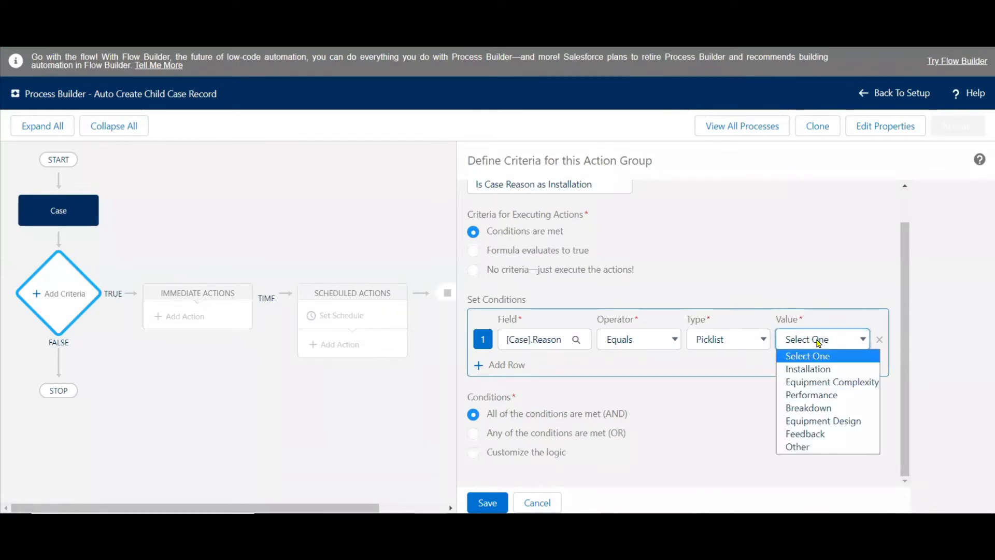
click(811, 368)
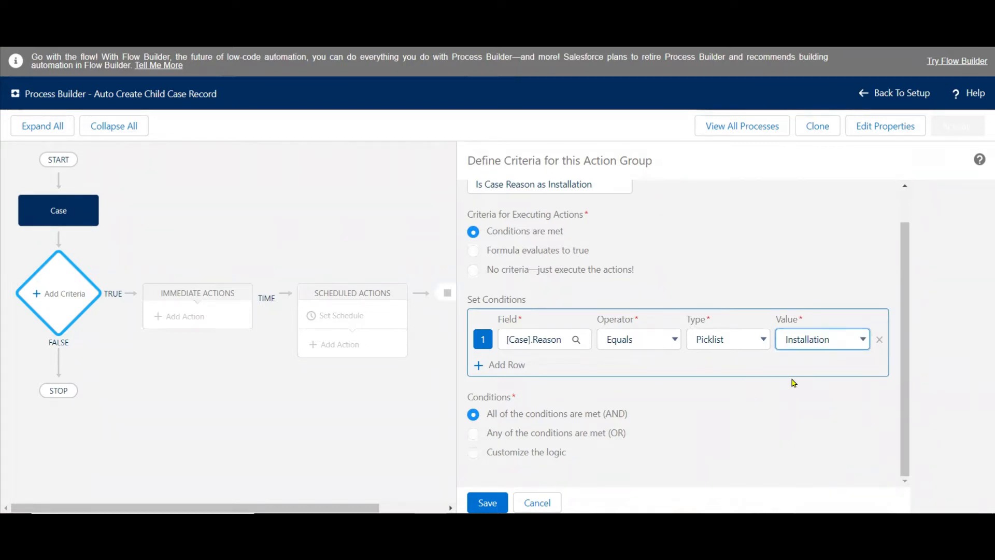
Review the operator and type options of the Case Reason condition, then save the criteria.
click(672, 340)
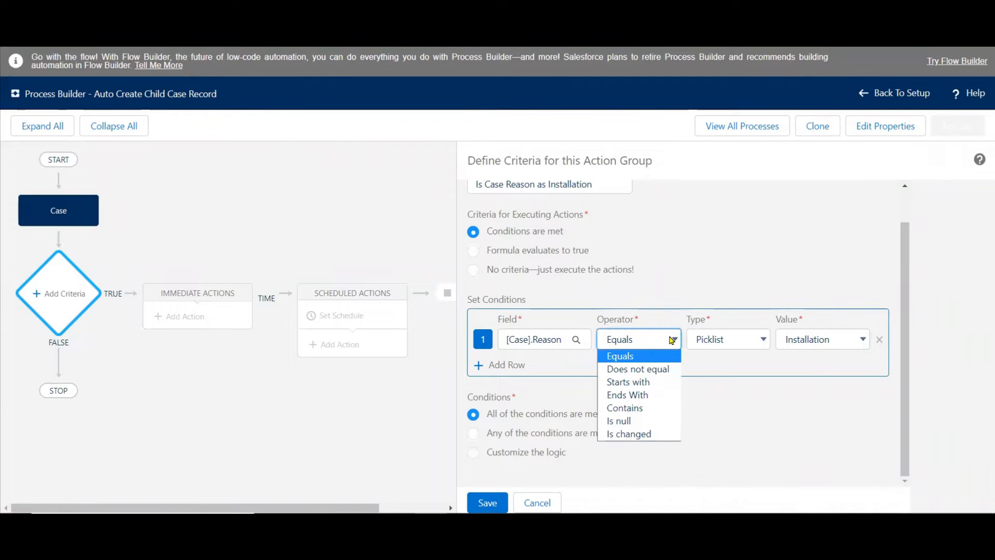
click(764, 344)
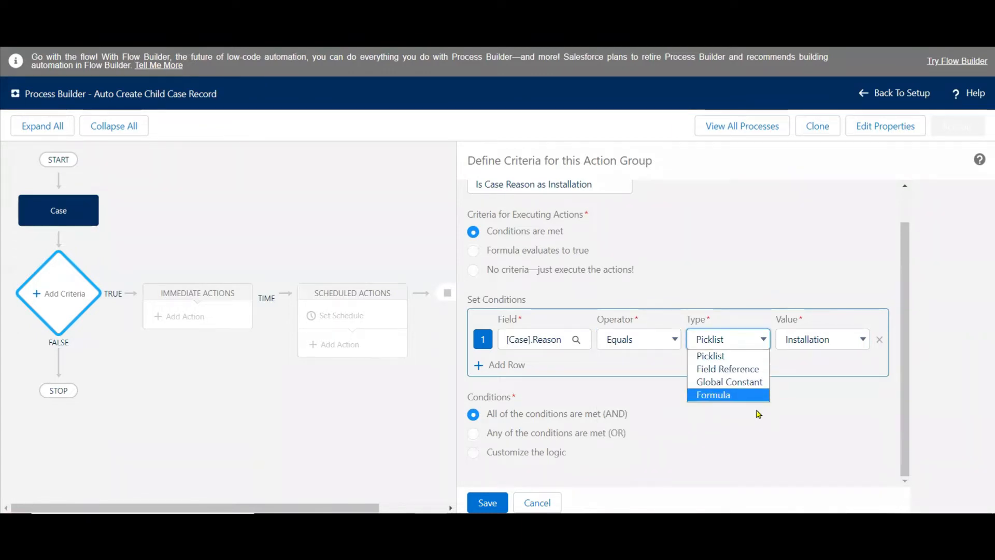
click(803, 425)
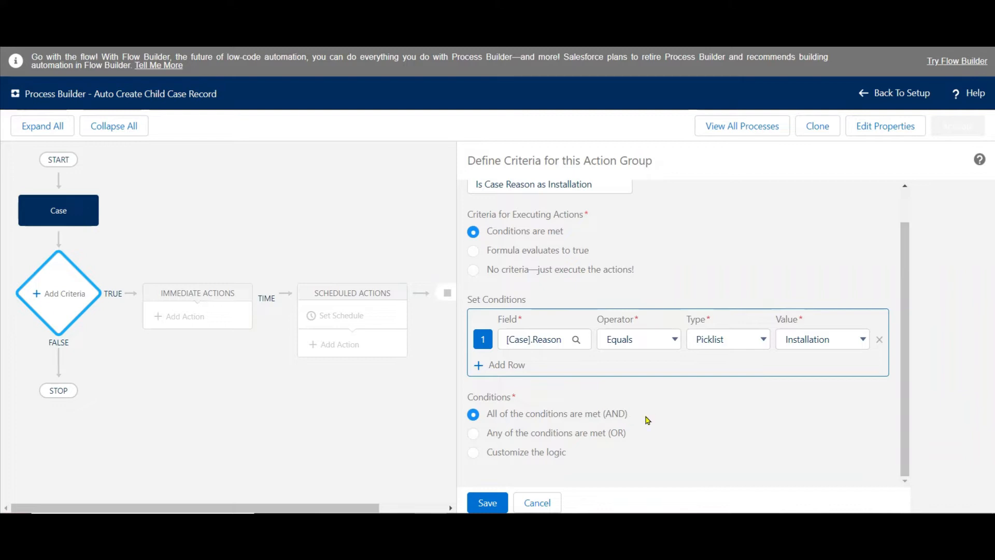
click(489, 502)
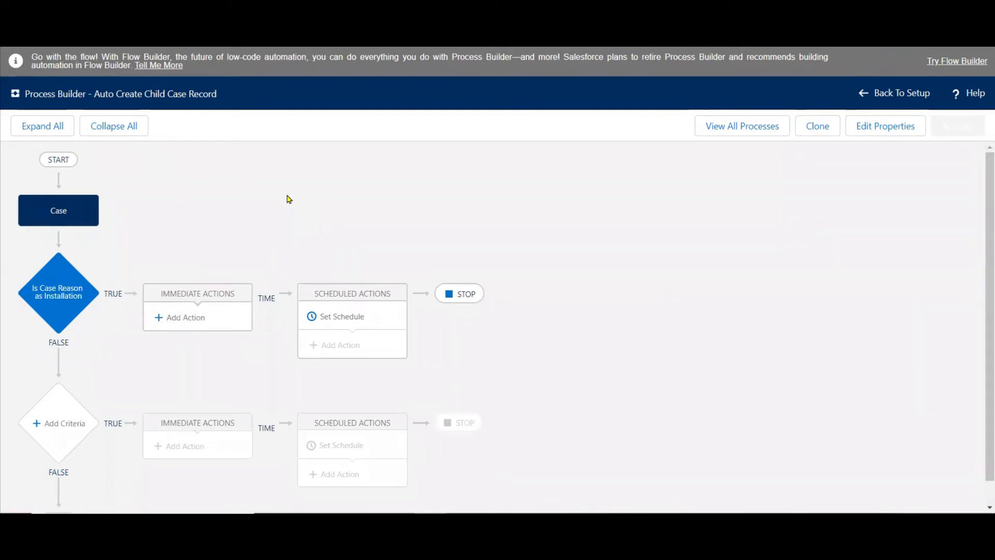
Start an immediate action for the Installation criteria and copy a screenshot of the available action types.
click(177, 325)
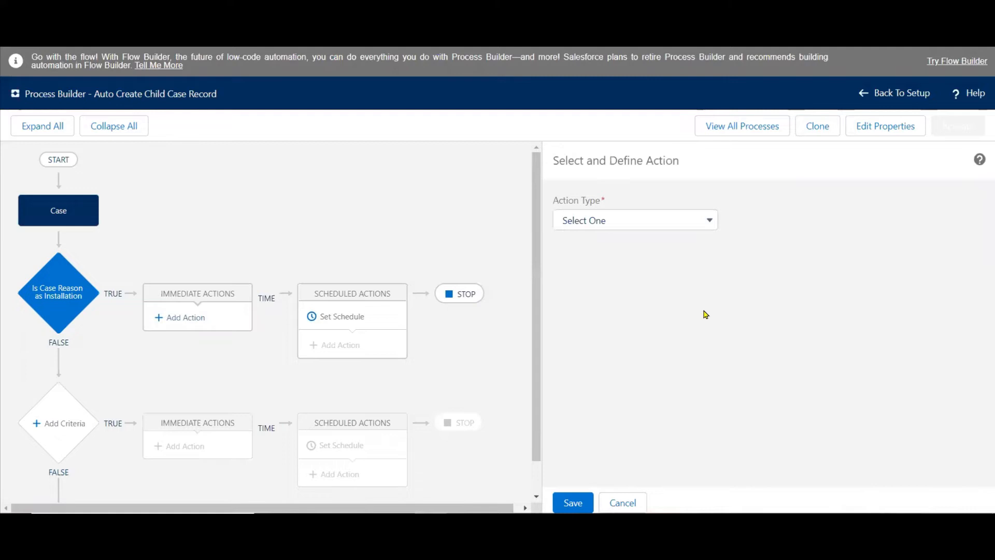
click(715, 228)
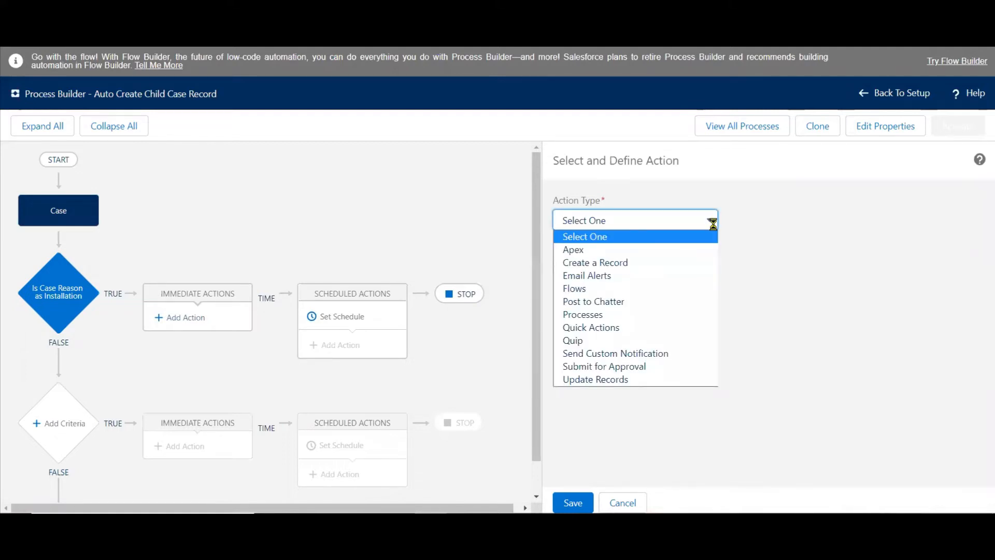
key(Print)
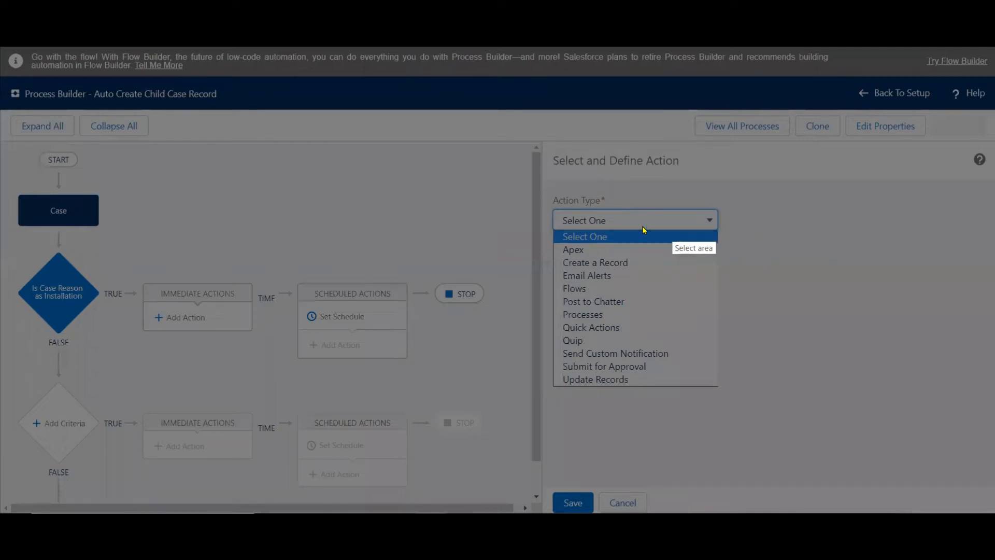
drag(552, 244, 676, 387)
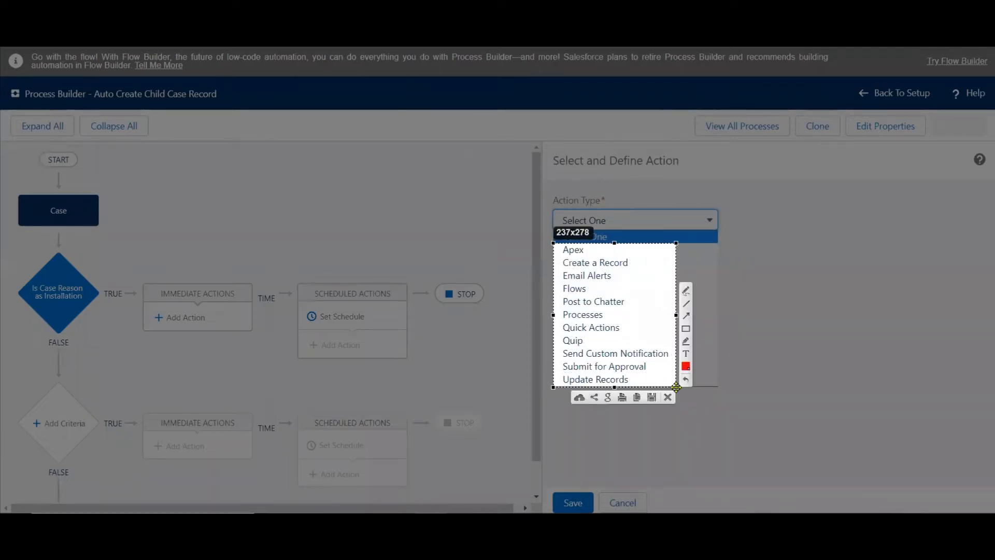
key(ctrl+c)
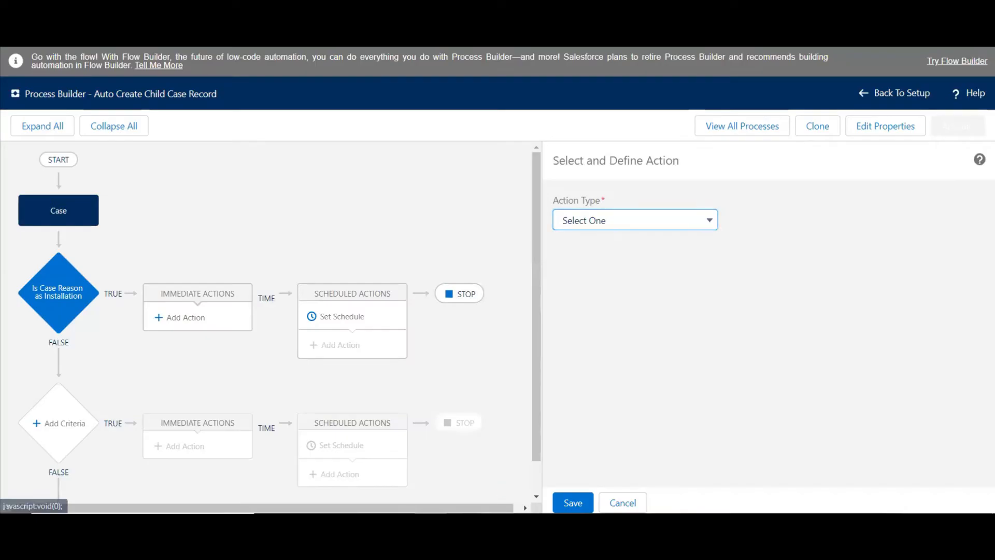
Switch to the PowerPoint Process Builder Actions slide, paste the screenshot beside the numbered list, and add two blank lines above the use case.
key(alt+Tab)
click(577, 402)
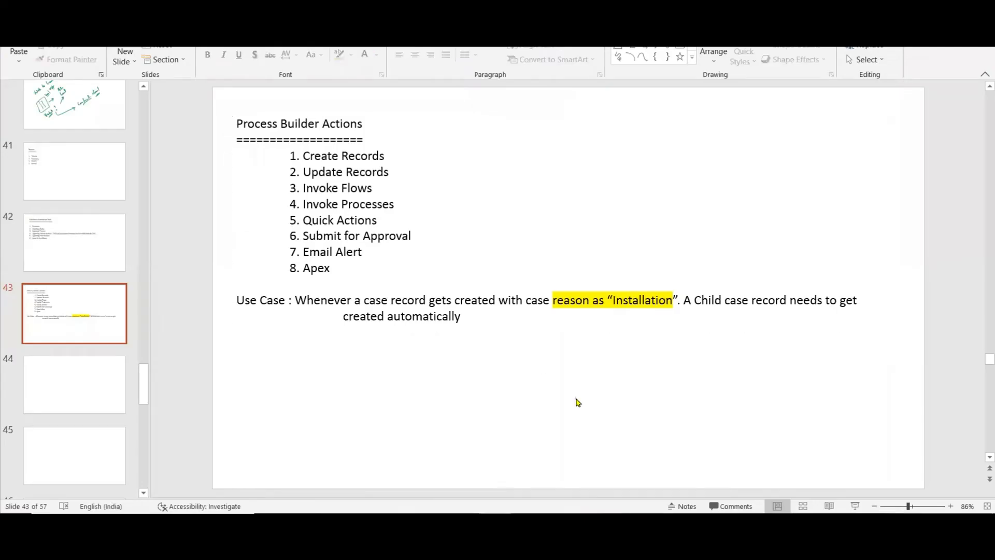
key(ctrl+v)
drag(574, 280, 499, 206)
click(236, 302)
click(236, 302)
key(Return)
key(Return)
Replace the numbered list of eight actions with blank lines and move the pasted screenshot into its place under the heading.
click(334, 269)
drag(300, 224, 289, 157)
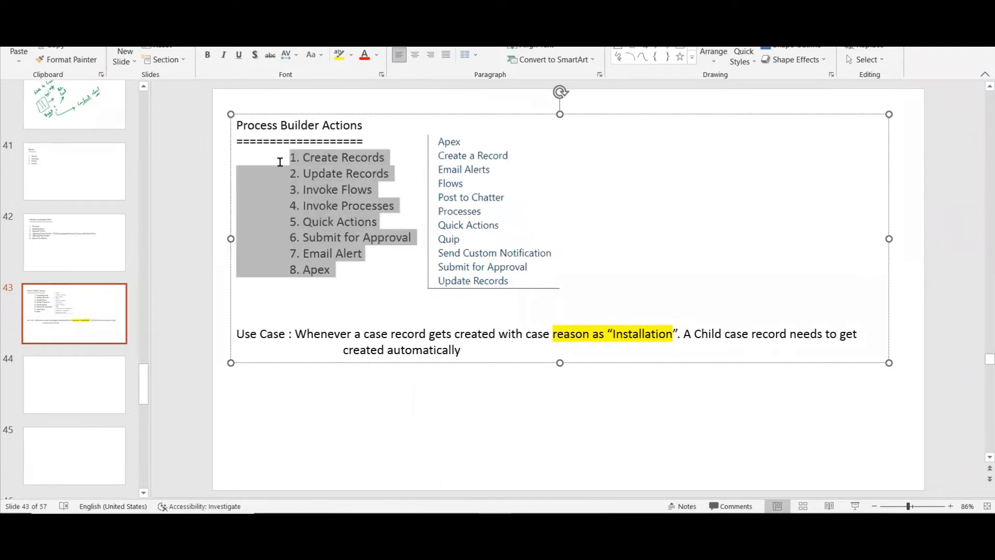
key(Delete)
key(Return)
key(Return)
key(Return)
key(Return)
key(Return)
key(Return)
key(Return)
key(Return)
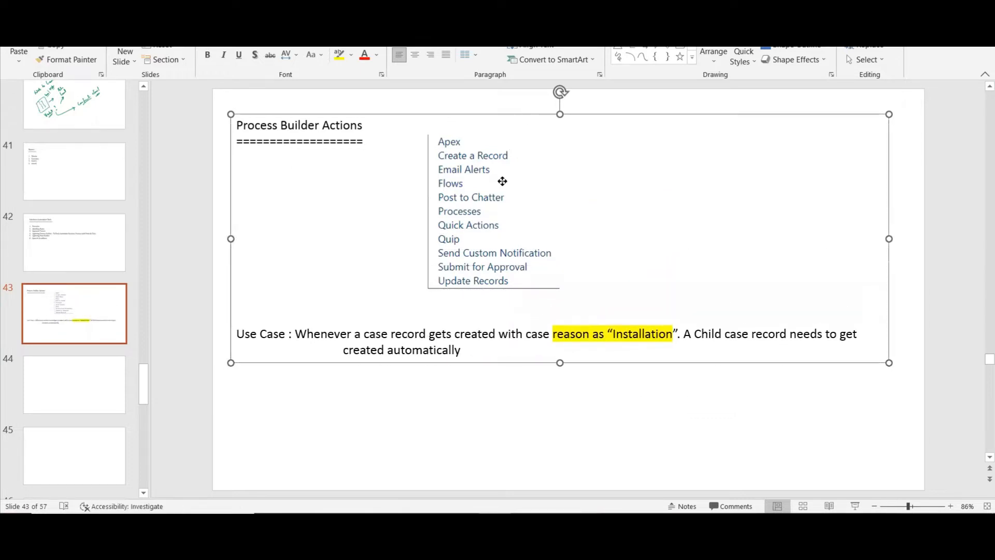
click(494, 200)
drag(493, 199, 346, 216)
click(435, 420)
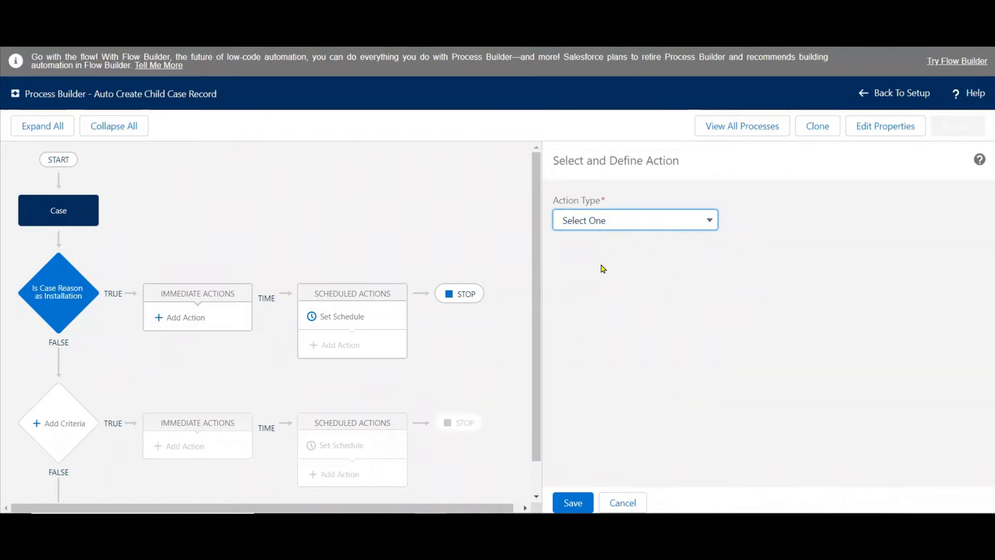
In Process Builder, set the action type to Create a Record and name the action "Create Child Case Record".
click(697, 225)
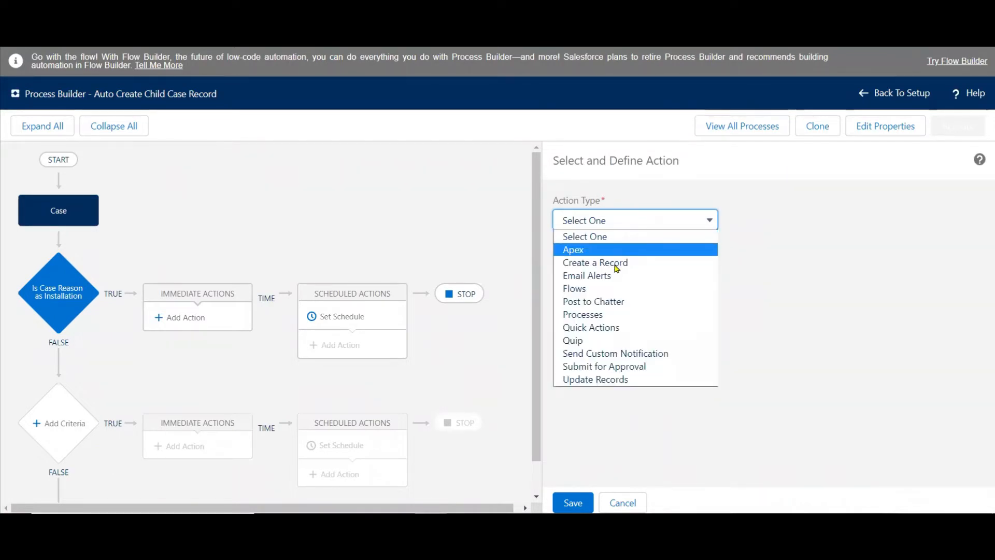
click(612, 263)
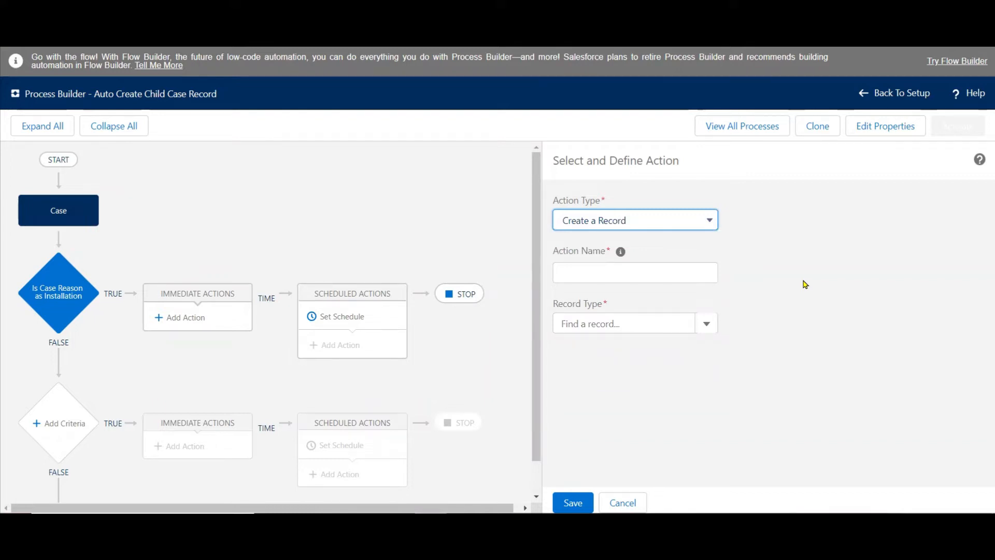
click(686, 266)
text(Cr)
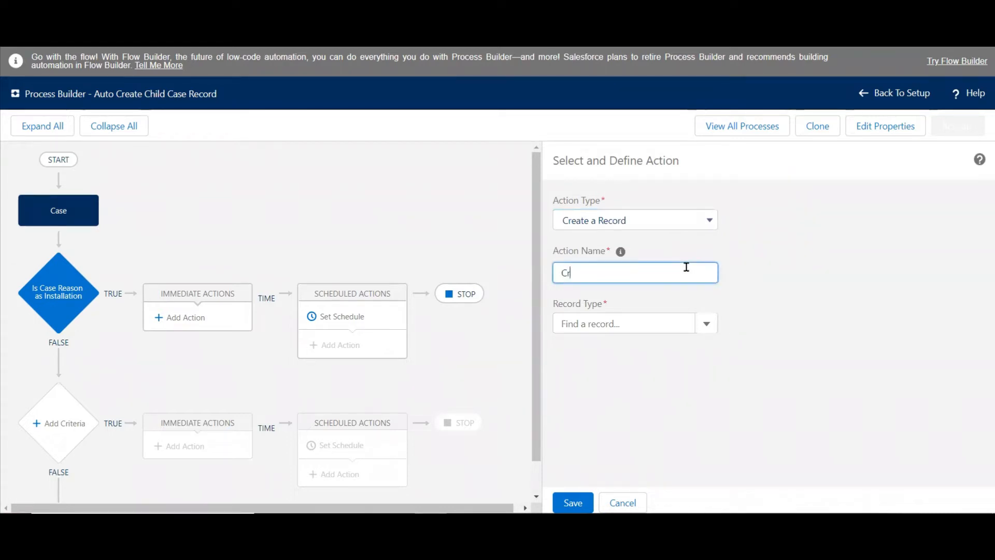
text(eate Child Case Record)
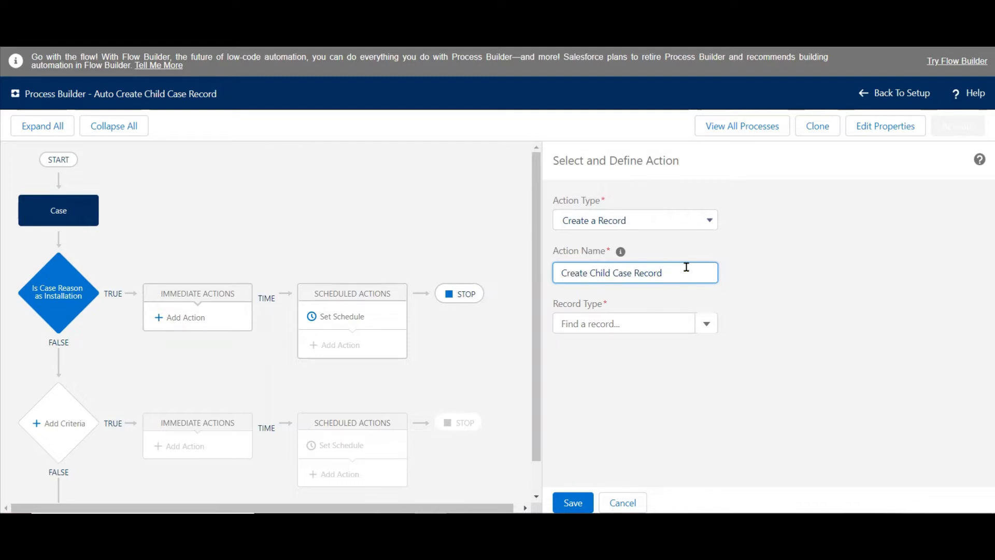
Set the record type of the new action to Case.
click(621, 319)
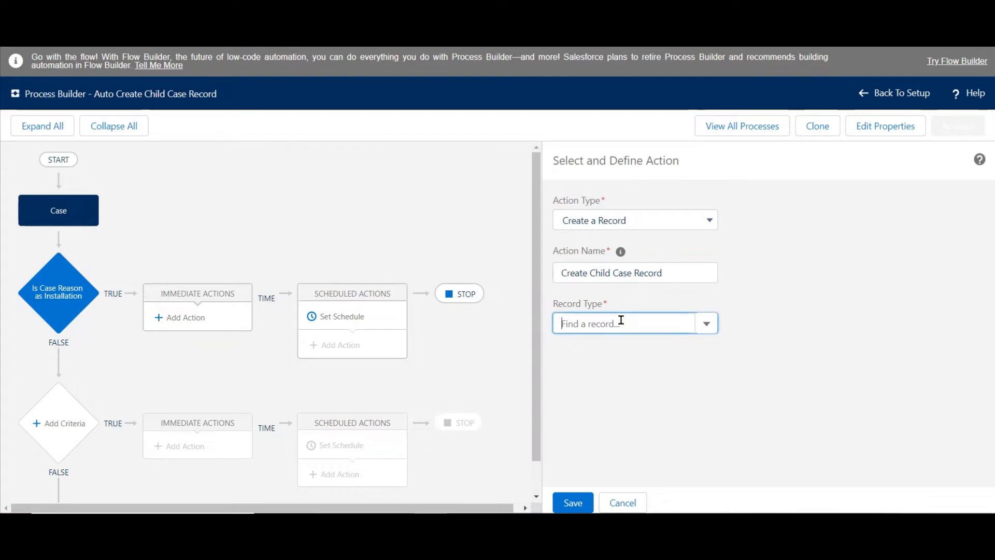
text(ca)
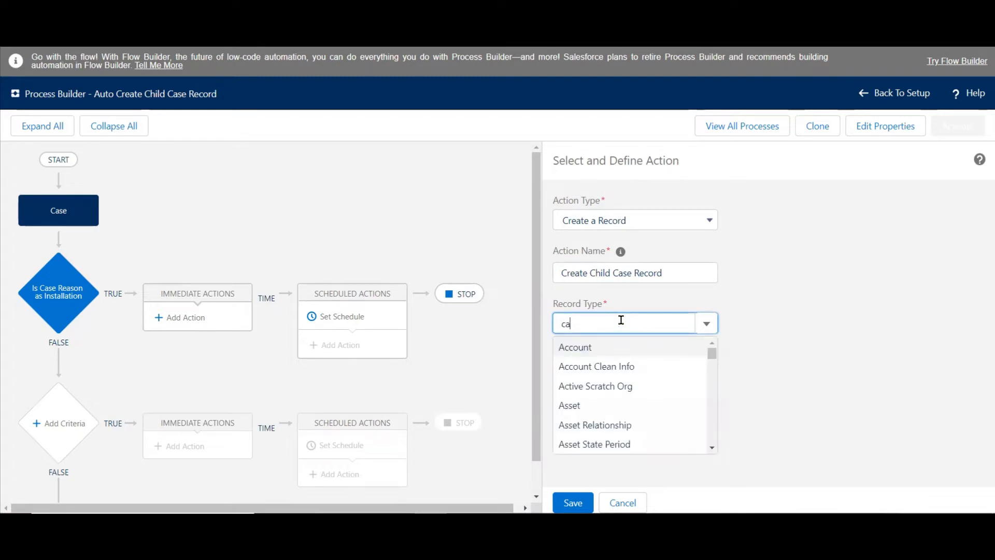
text(se)
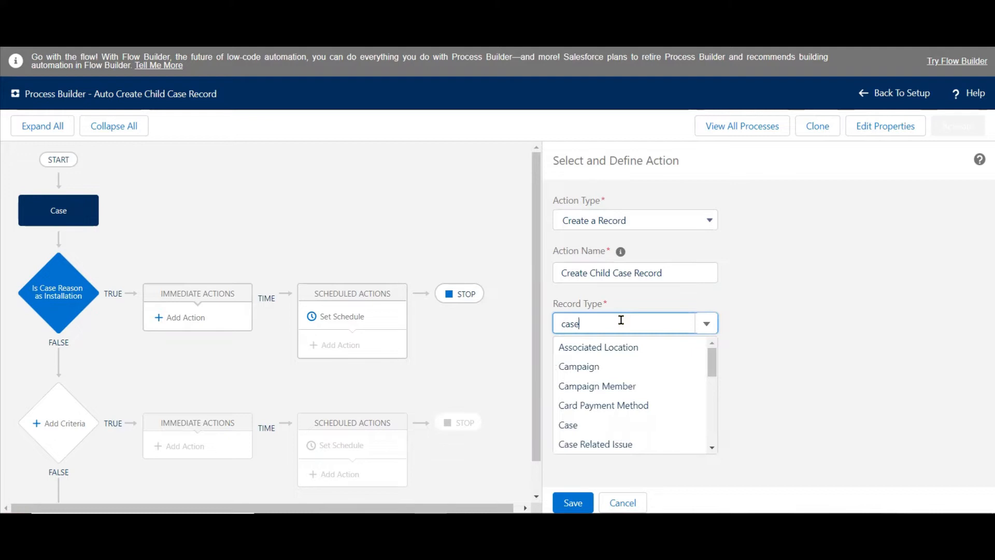
click(572, 347)
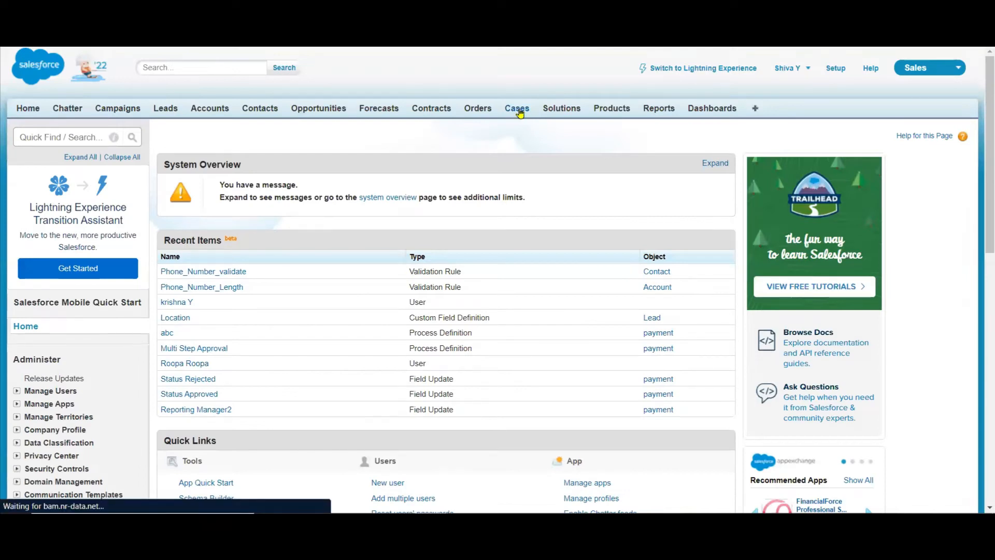
Open a blank new case form in Salesforce to examine its required fields, and return to the Process Builder action.
click(517, 108)
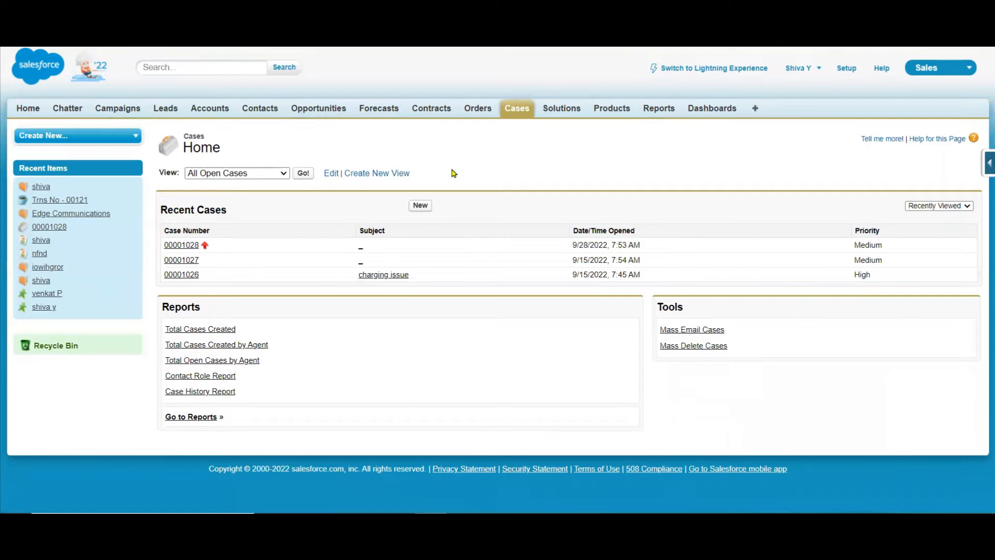
click(419, 205)
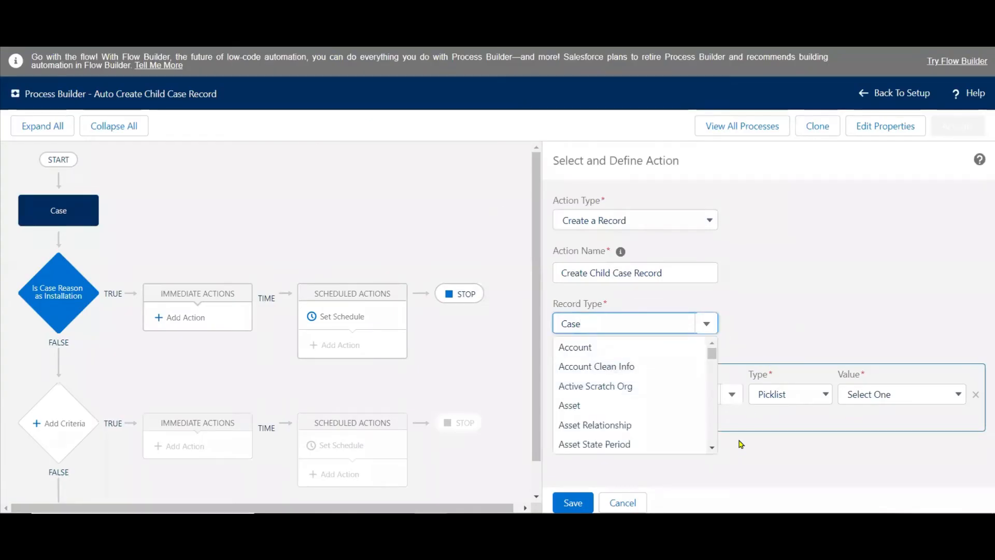
click(740, 466)
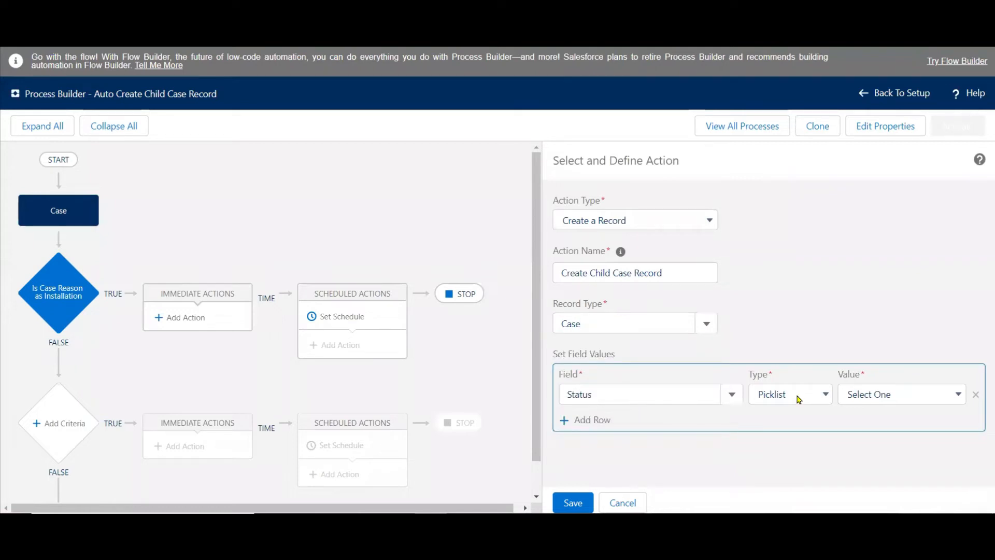
Set the child case's Status to the picklist value New and add a Case Origin field with the picklist value Phone.
click(891, 394)
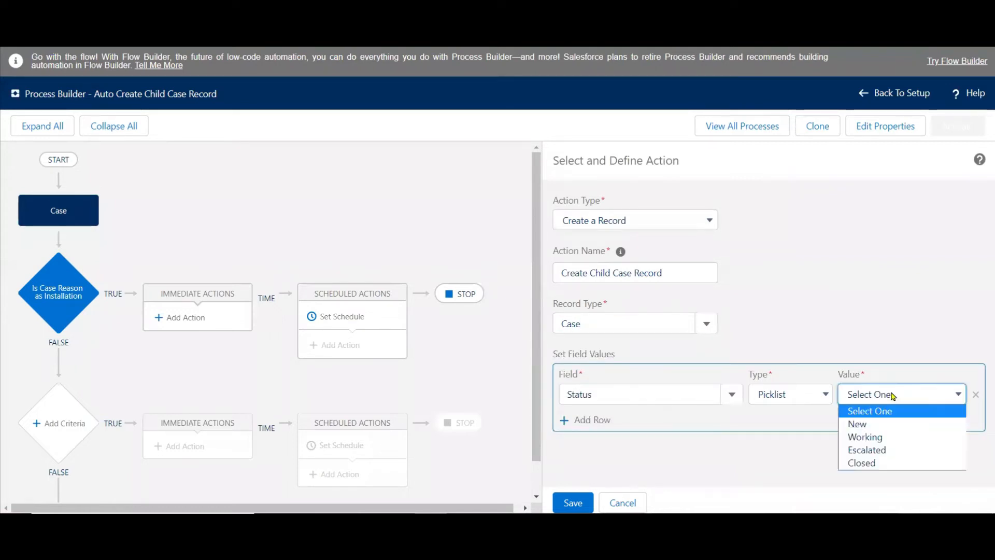
click(866, 424)
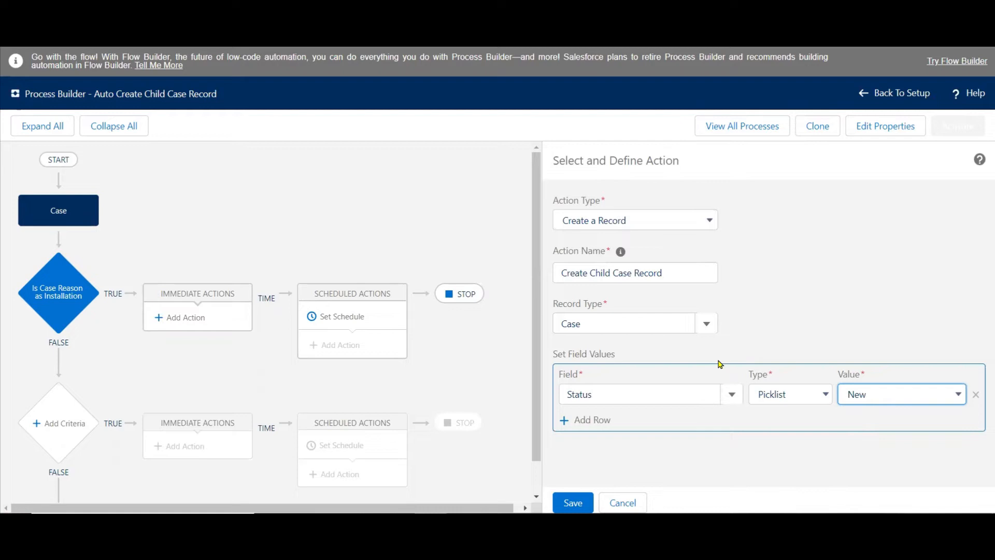
click(590, 419)
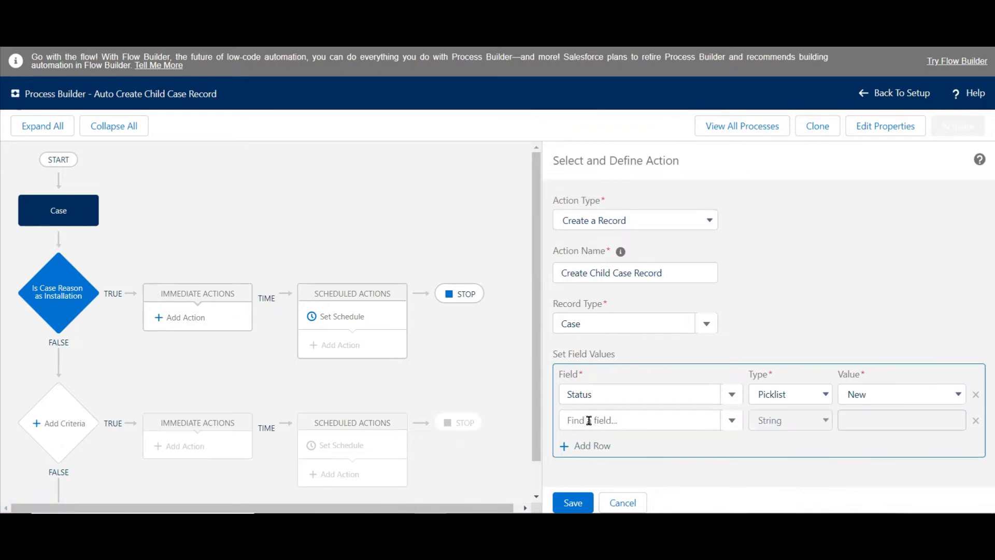
click(589, 420)
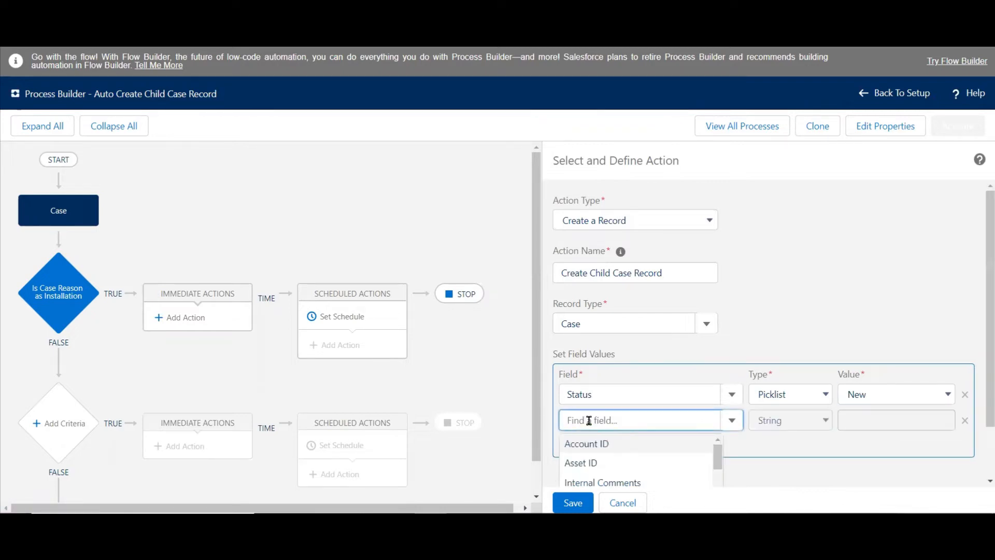
text(case)
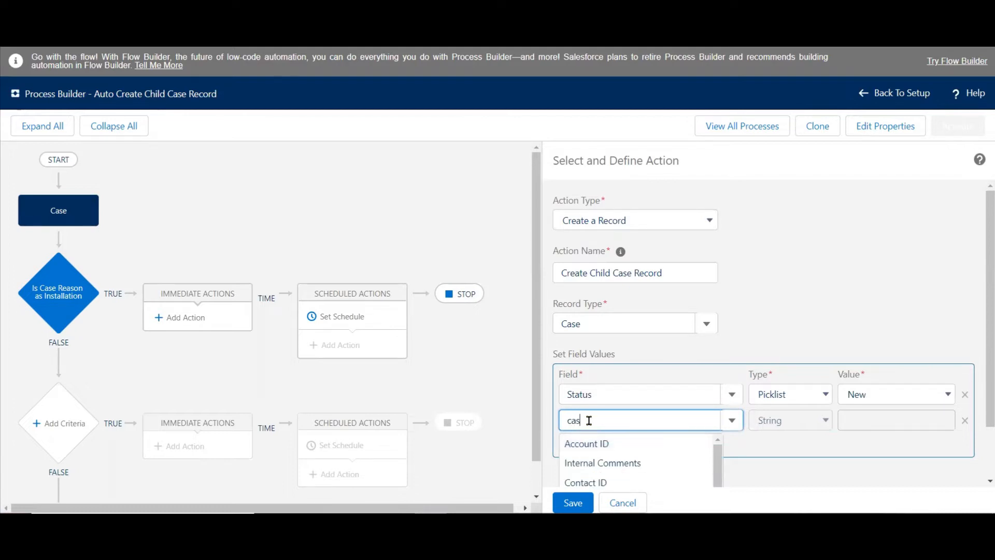
click(589, 444)
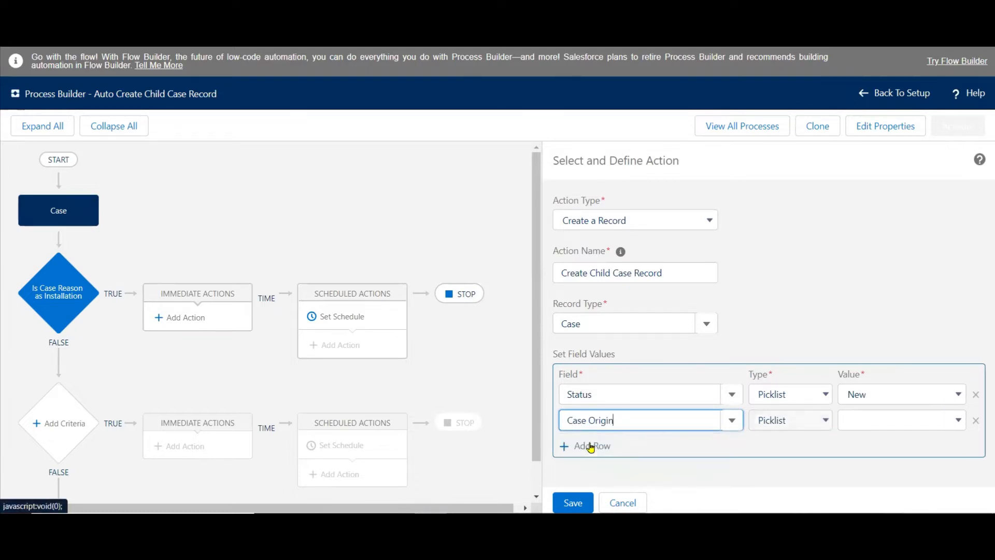
click(889, 430)
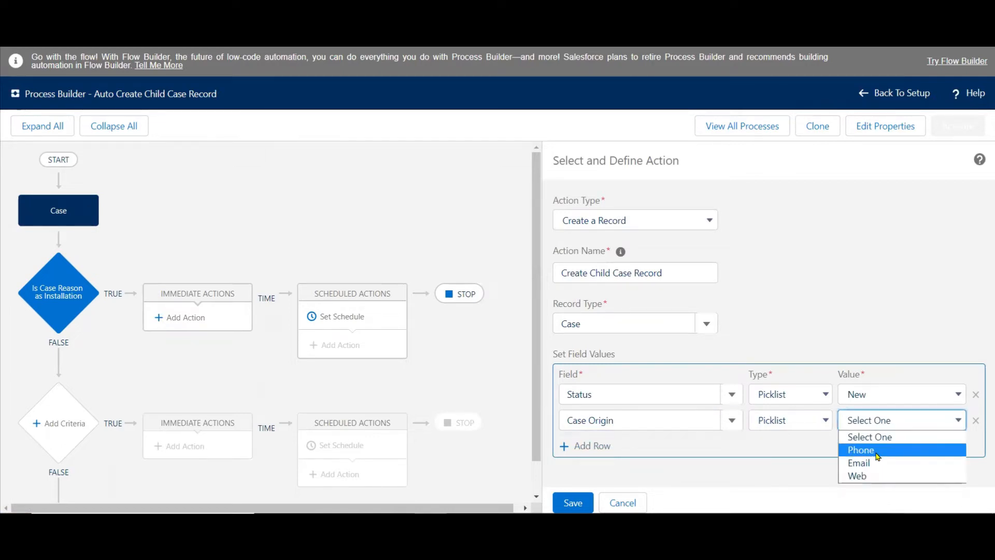
click(875, 449)
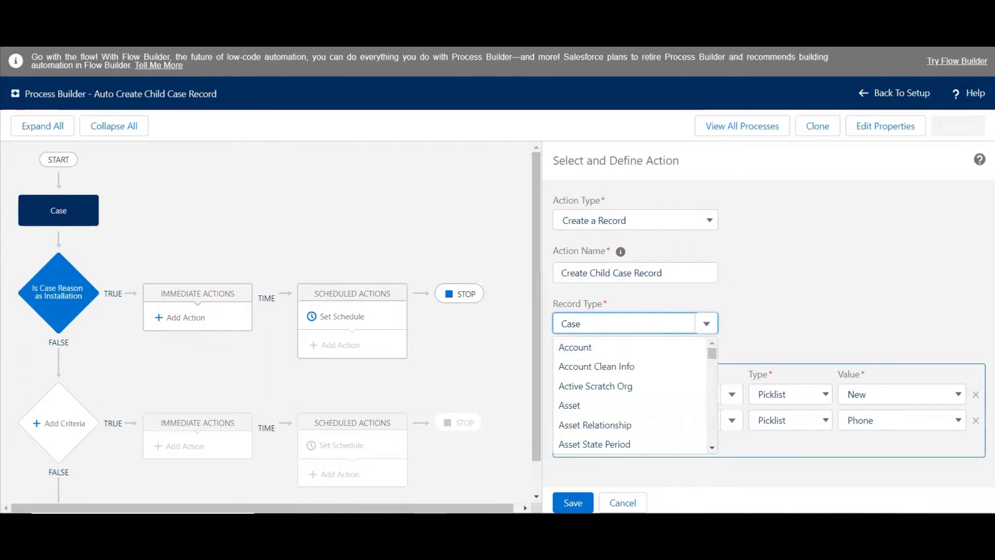
Switch to the new case form to check its fields against the action's field values, and return to Process Builder.
key(alt+Tab)
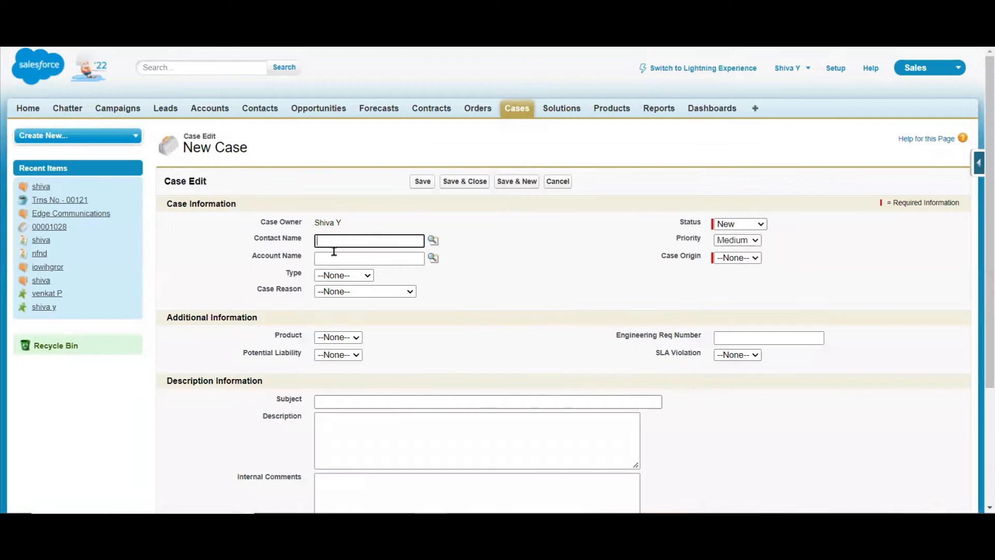
click(533, 277)
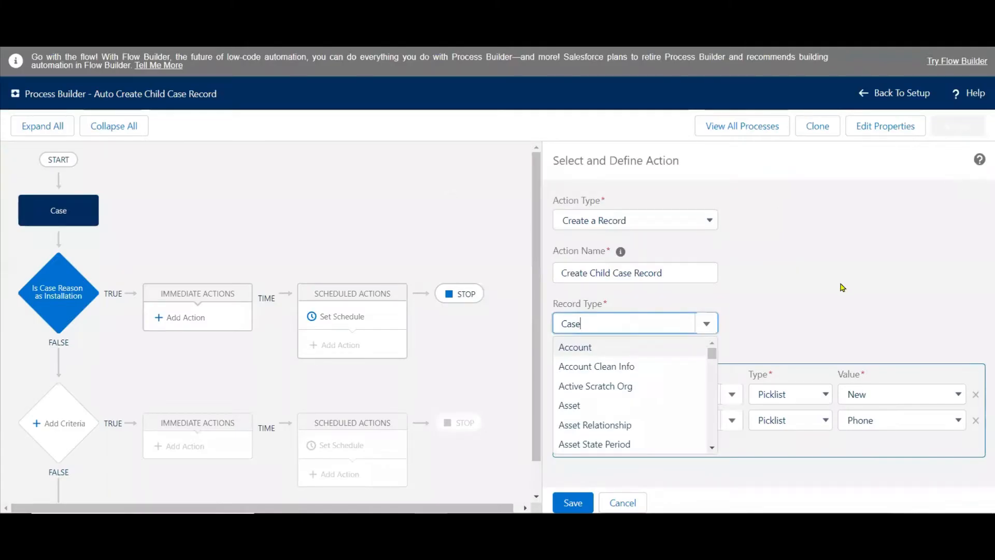
key(shift+Tab)
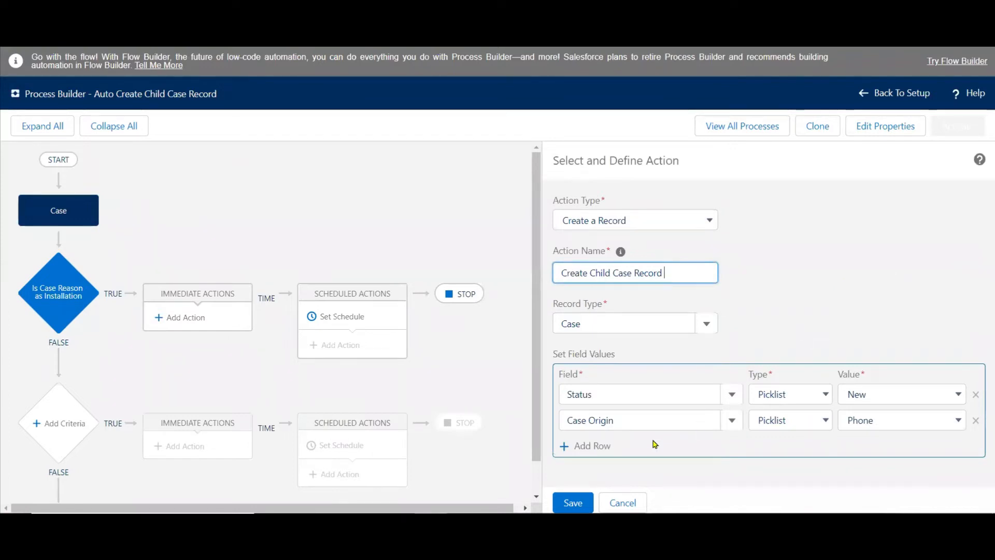
Add a Parent Case ID row to the child case's field values and set its type to Field Reference.
click(584, 446)
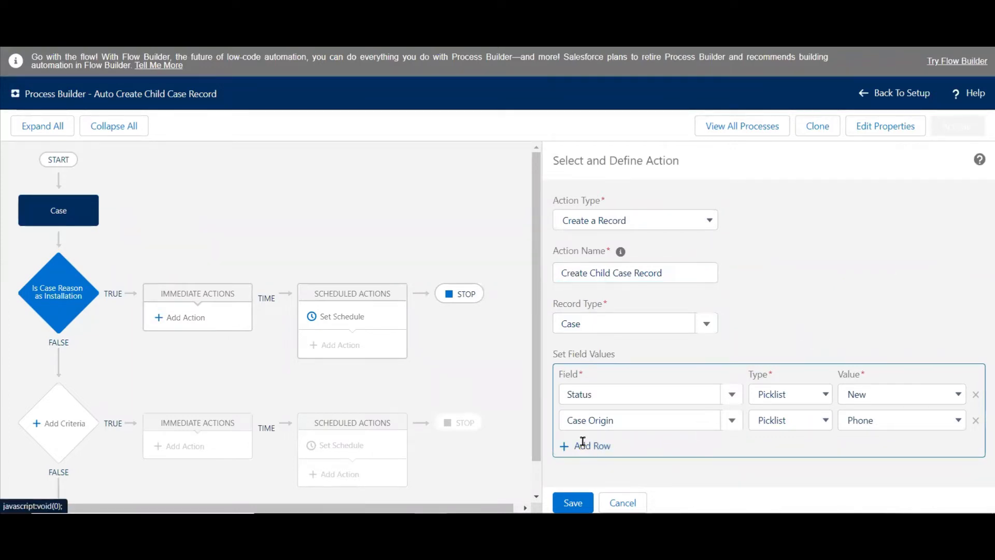
click(631, 439)
text(paren)
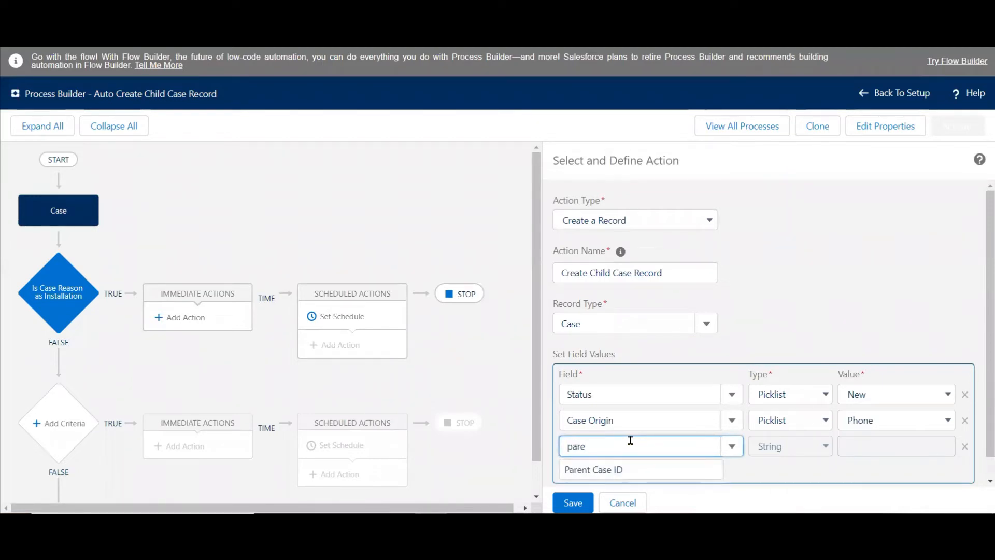
click(606, 471)
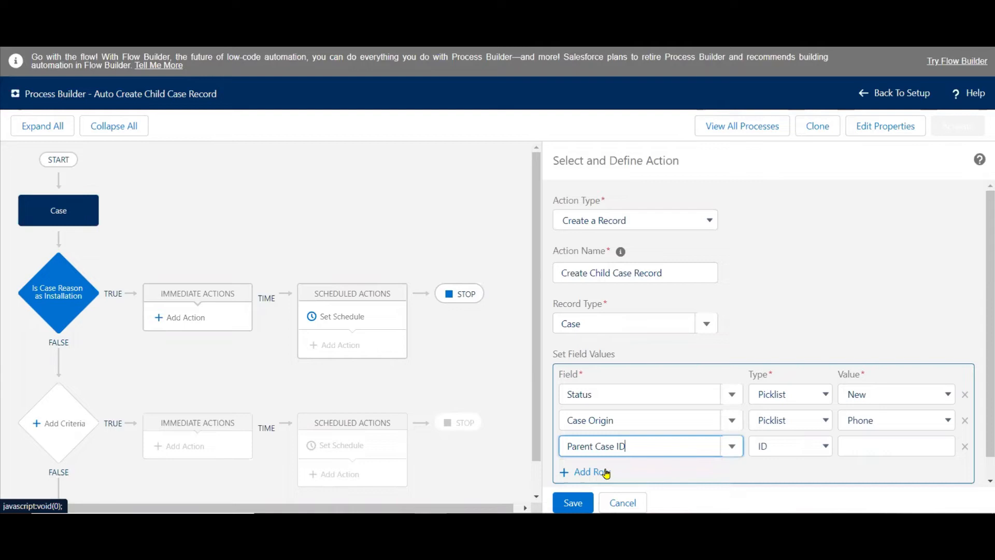
click(819, 447)
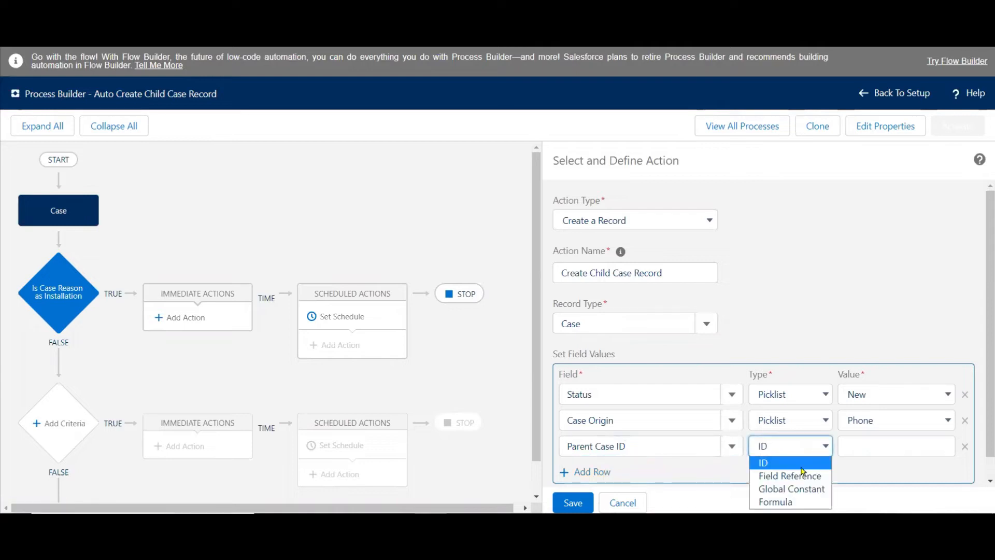
click(801, 476)
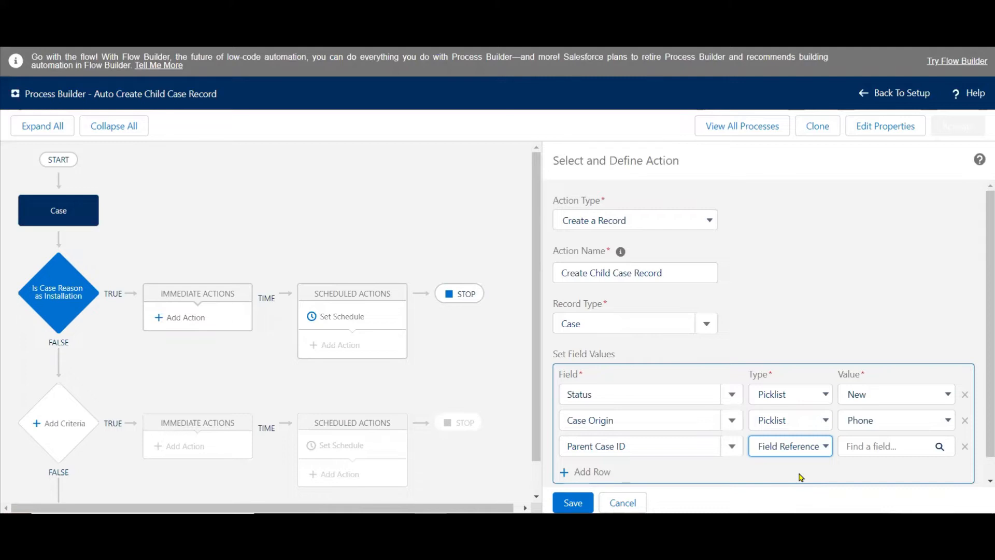
Set the Parent Case ID value to reference the Case ID field of the triggering case.
click(883, 447)
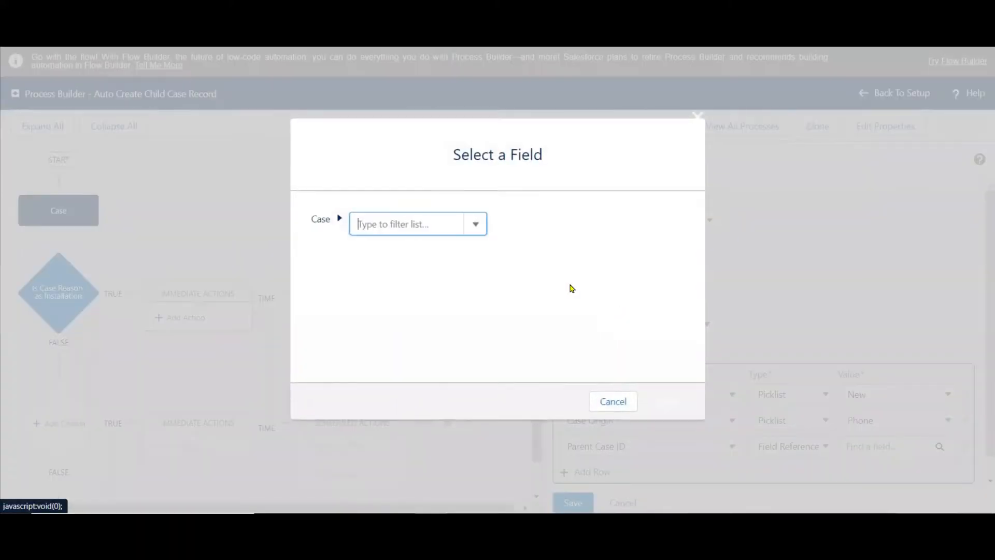
text(case id)
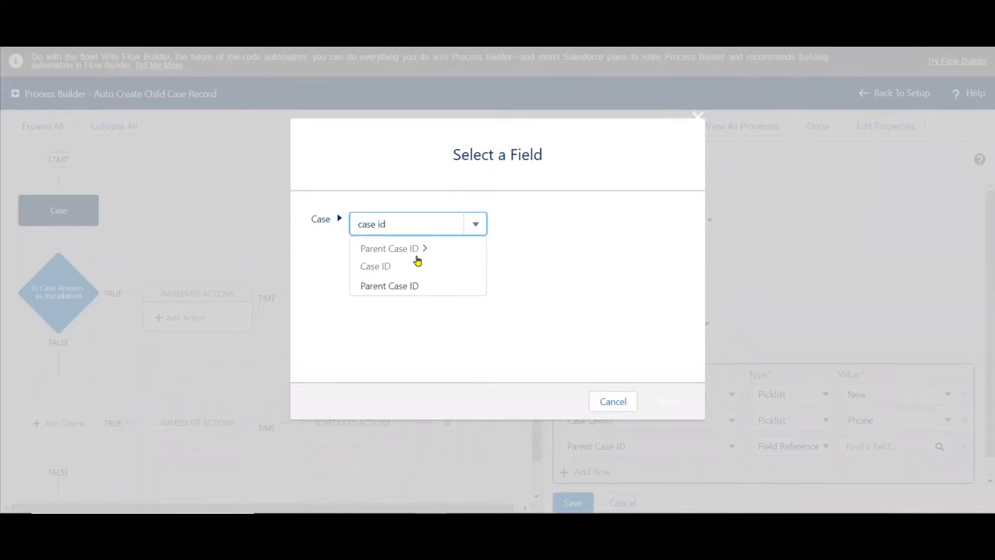
click(386, 267)
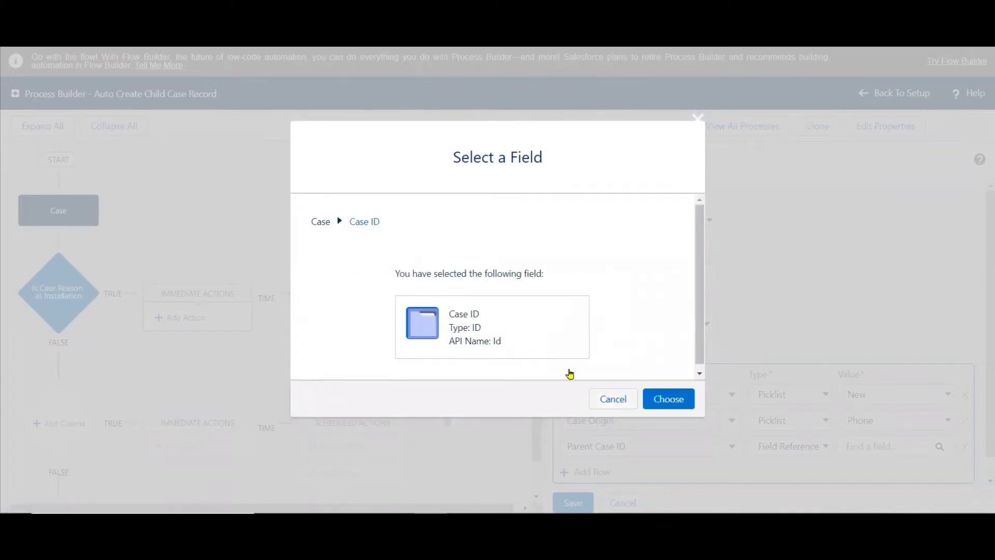
click(668, 399)
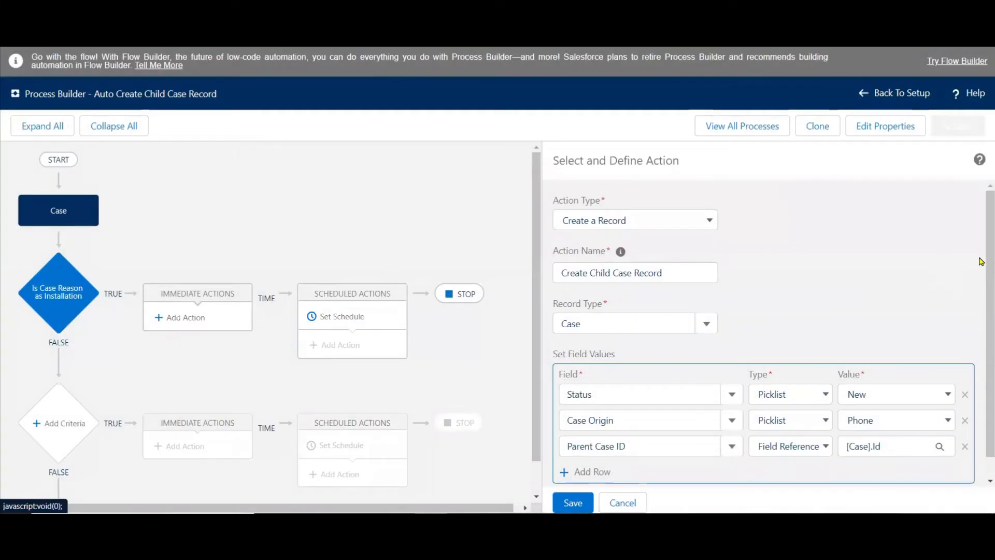
Save the Create Child Case Record action and activate the process.
scroll(980, 329, down, 1)
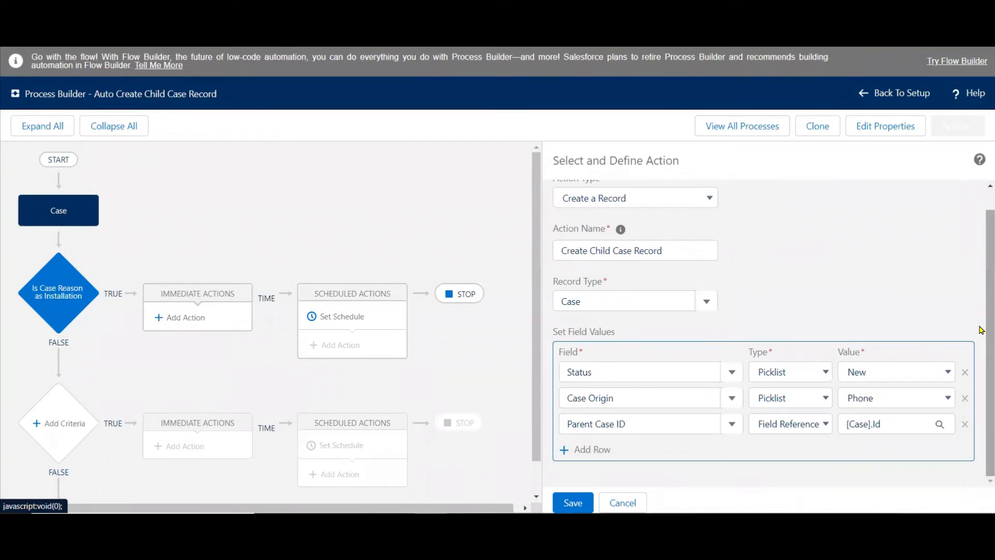
click(574, 506)
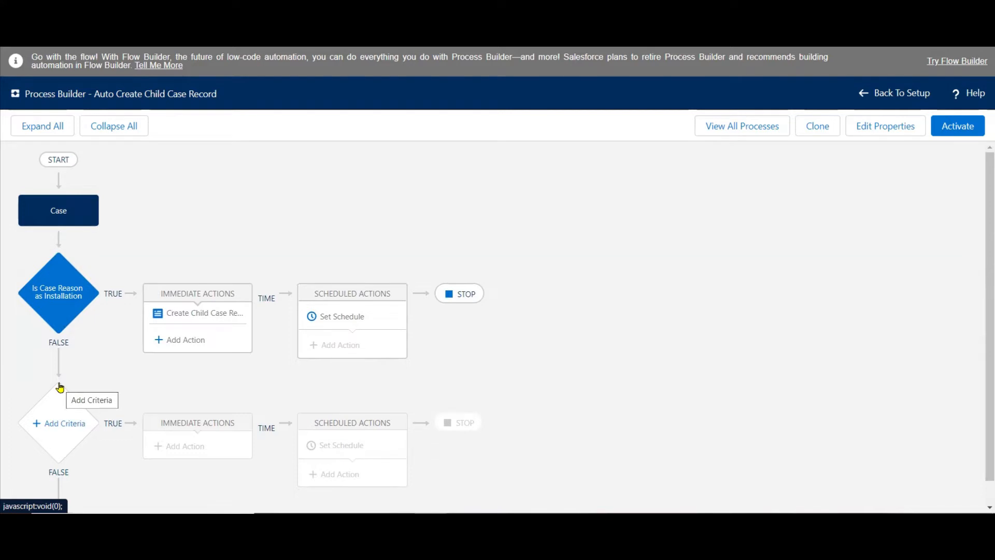
click(959, 128)
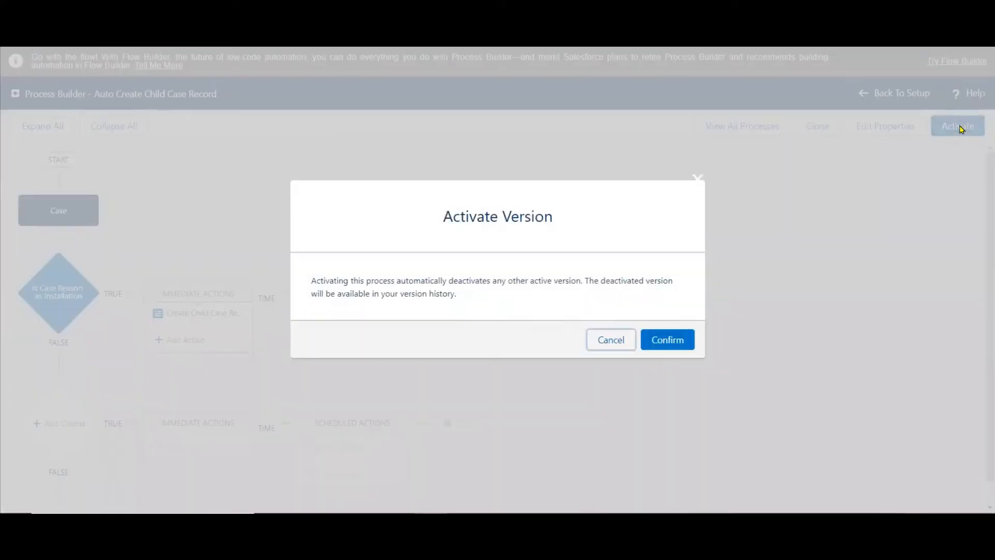
click(680, 339)
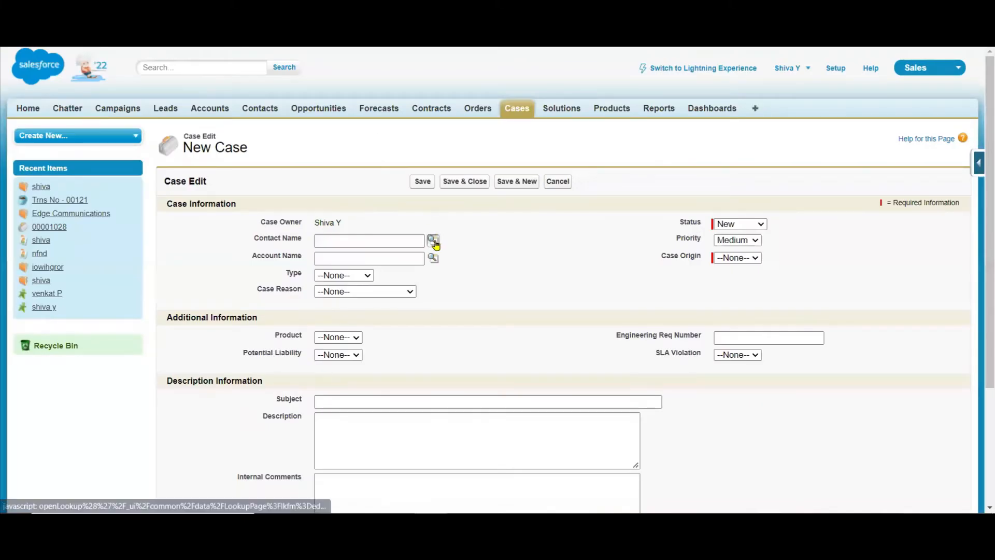
In the new case form, choose a recently viewed contact, set Case Origin to Email and Case Reason to Installation, and save the case.
click(435, 242)
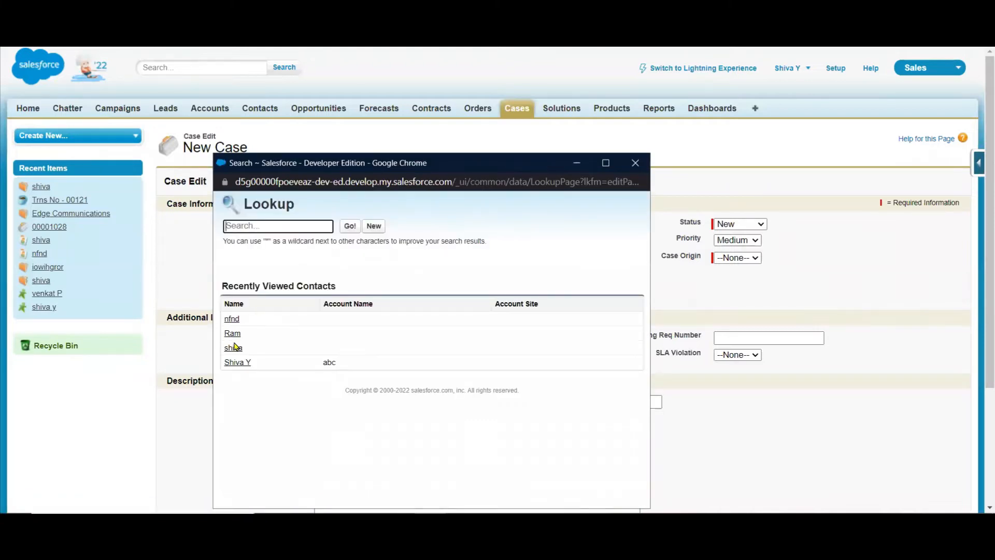
click(232, 334)
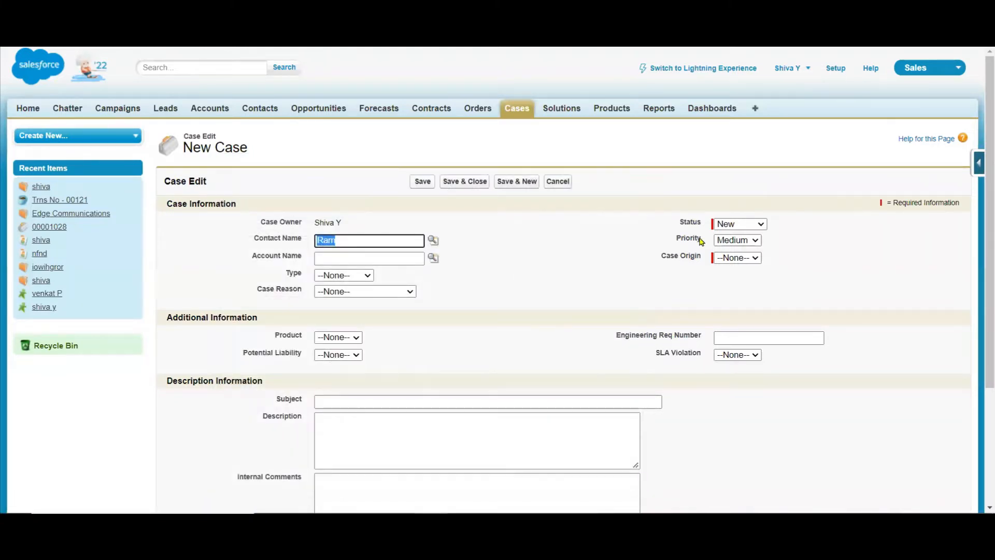
click(742, 258)
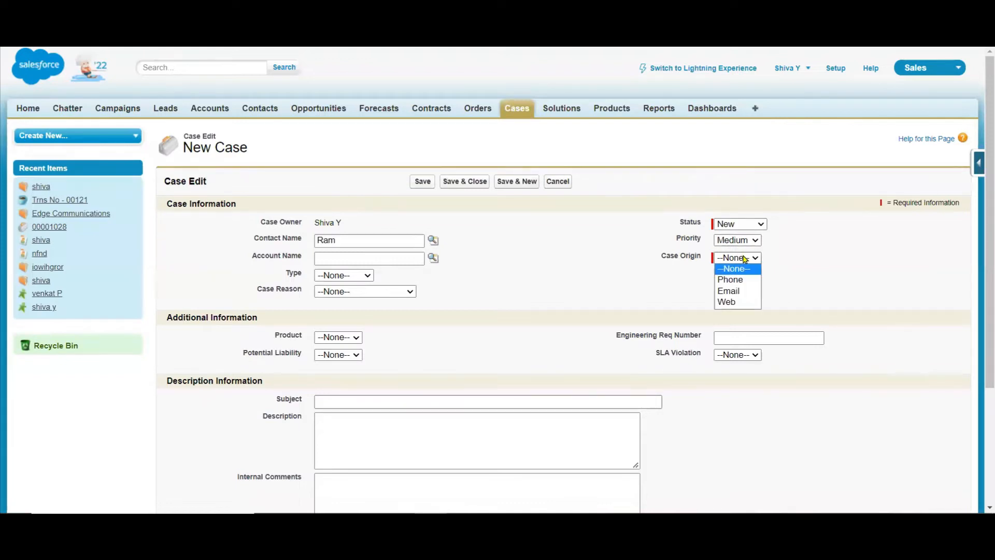
click(741, 290)
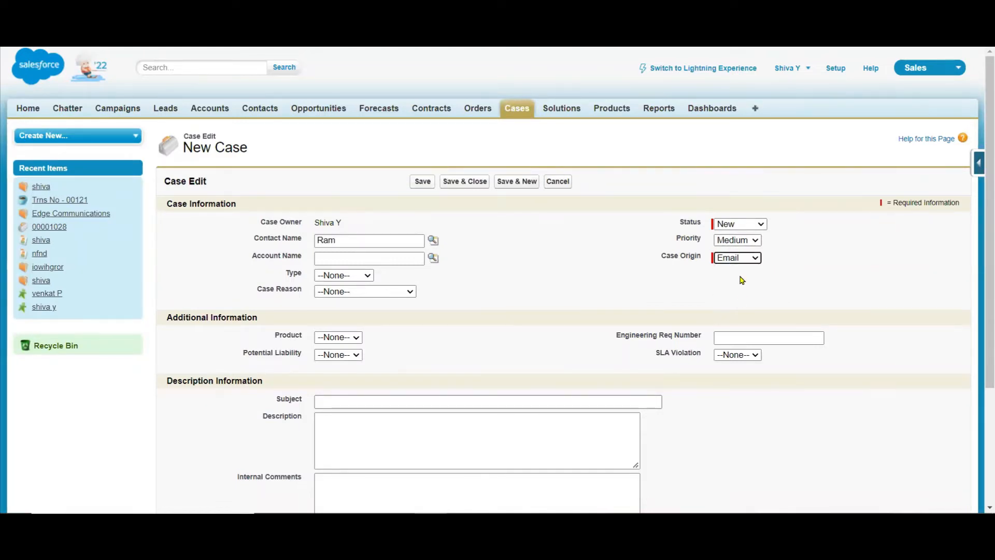
click(390, 293)
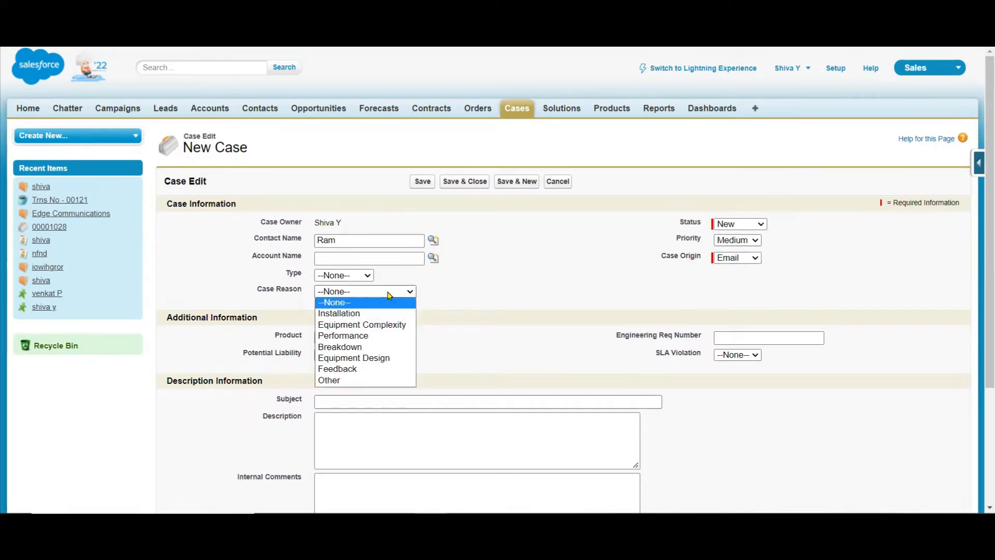
click(359, 314)
click(533, 283)
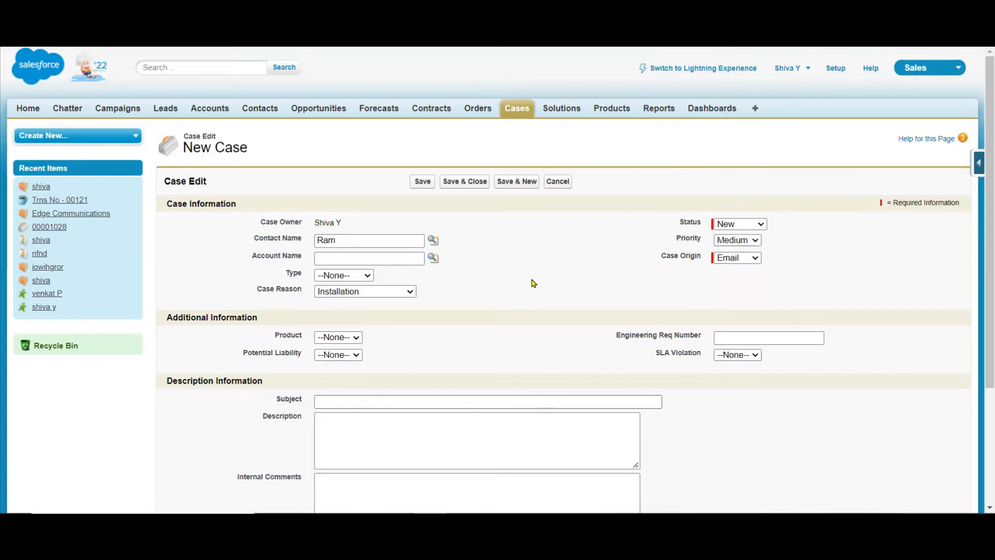
click(421, 182)
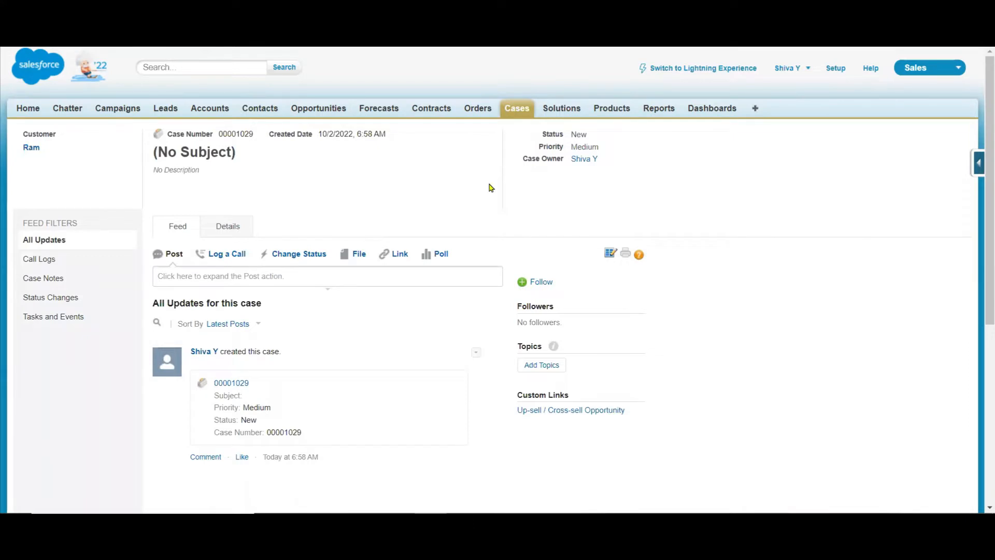
List All Open Cases and open the details of the newest, automatically created case.
click(518, 110)
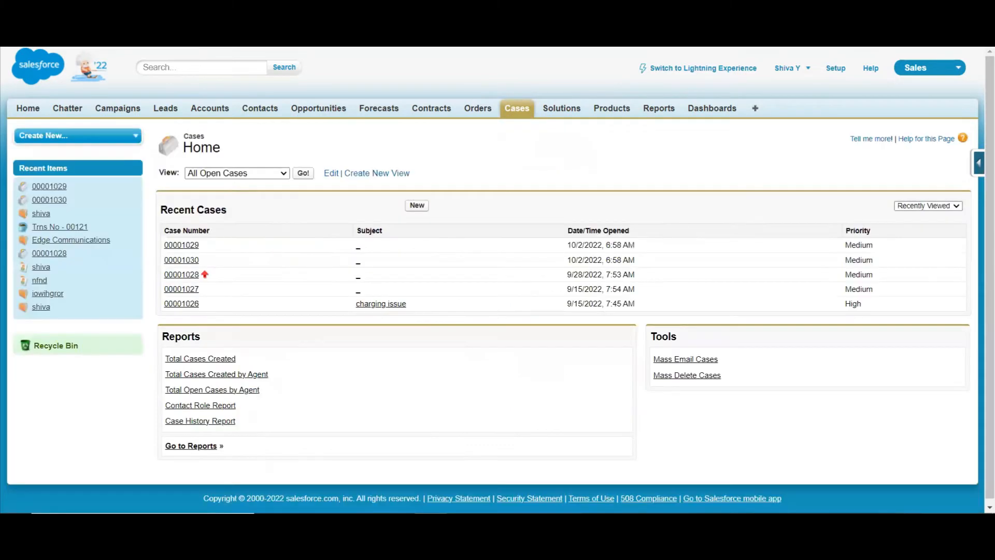
click(284, 173)
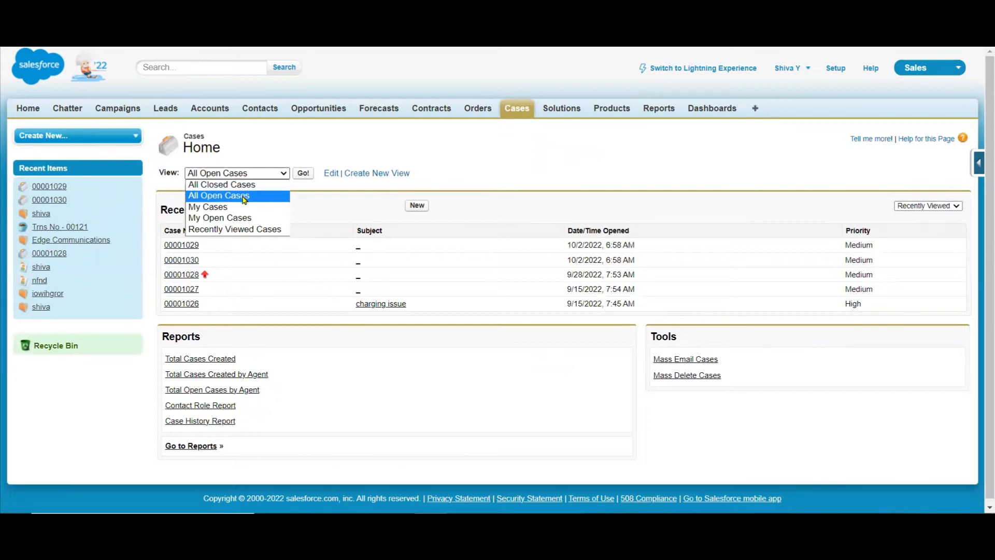
click(243, 196)
click(304, 172)
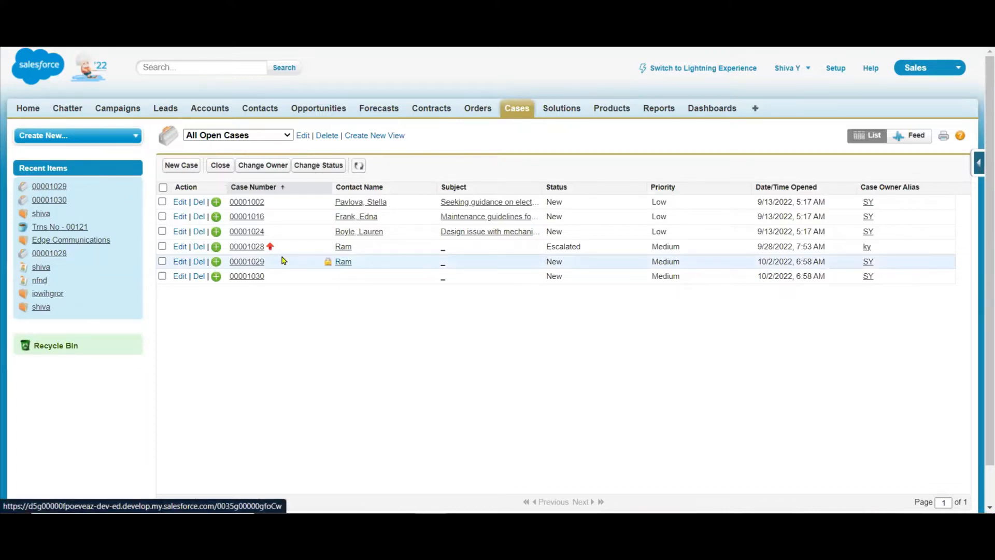
click(258, 277)
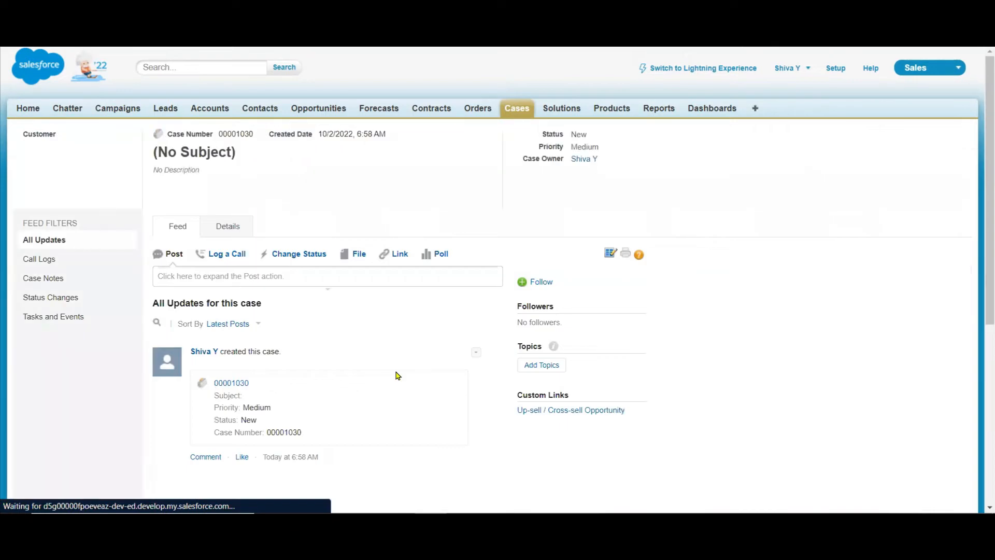
click(233, 236)
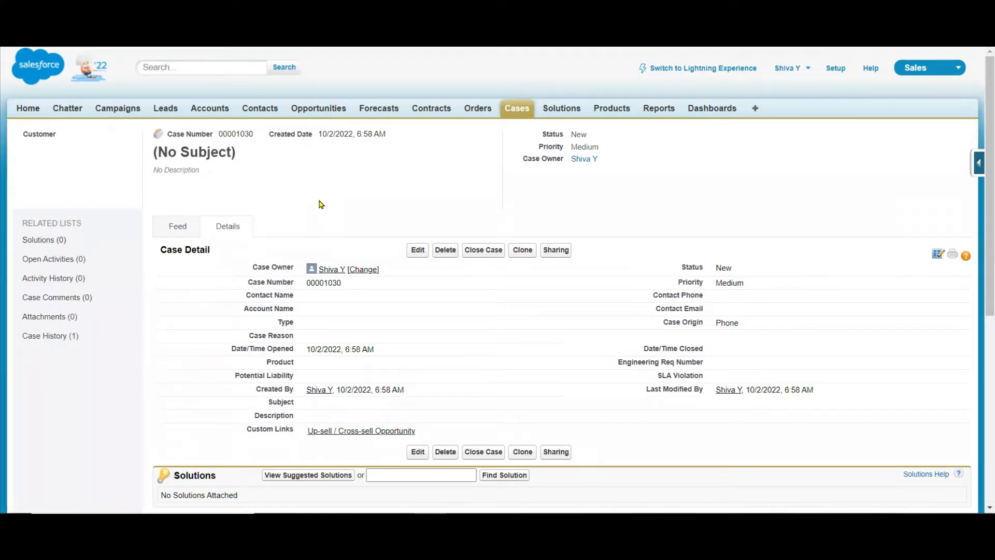
Add the Parent Case field below Contact Name in the Case page layout, save the layout, and check the child case's Parent Case link.
click(975, 169)
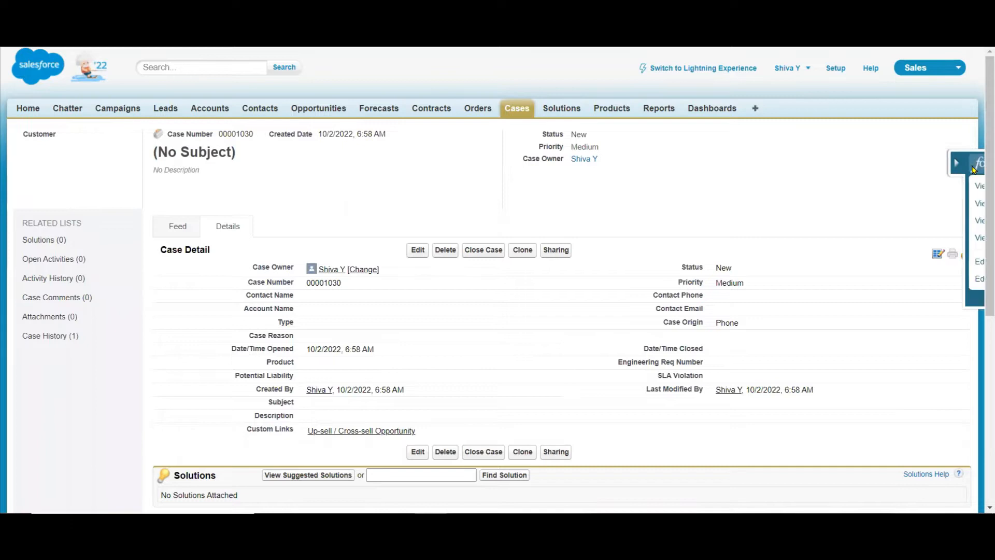
click(872, 279)
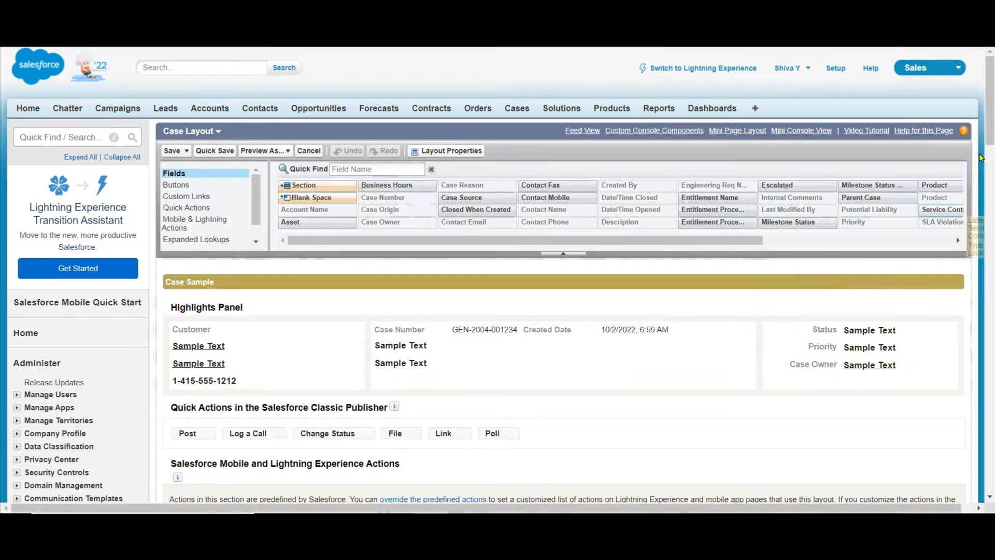
click(981, 199)
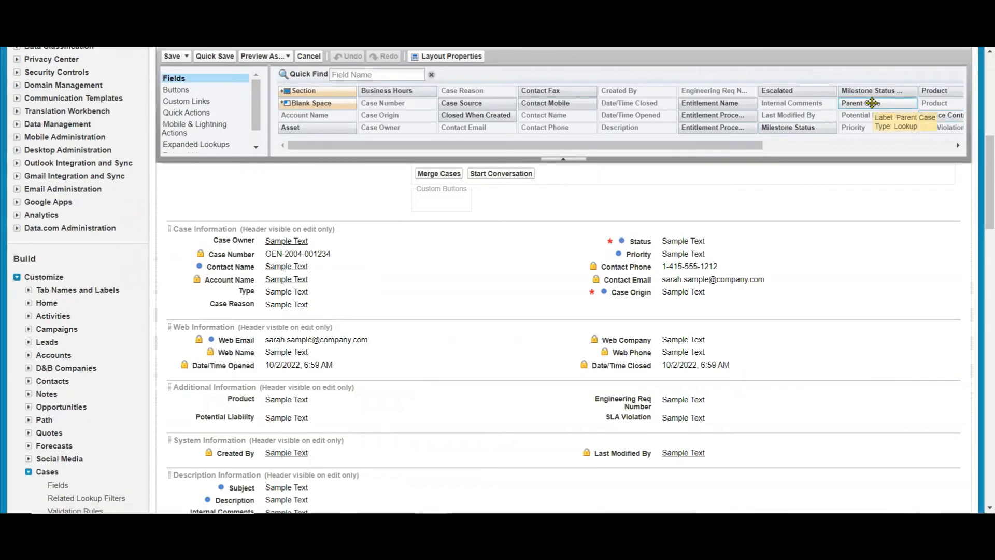
drag(872, 102, 373, 264)
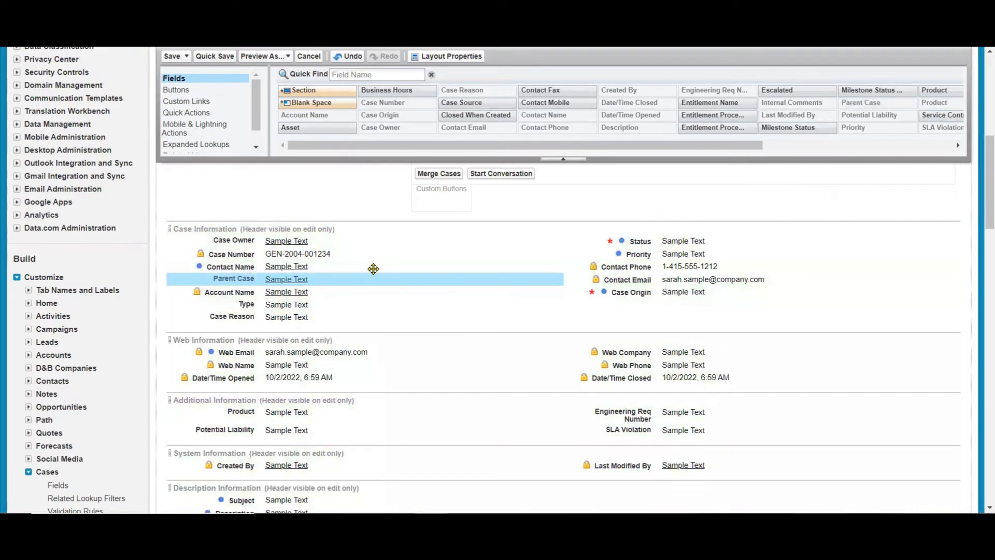
click(171, 56)
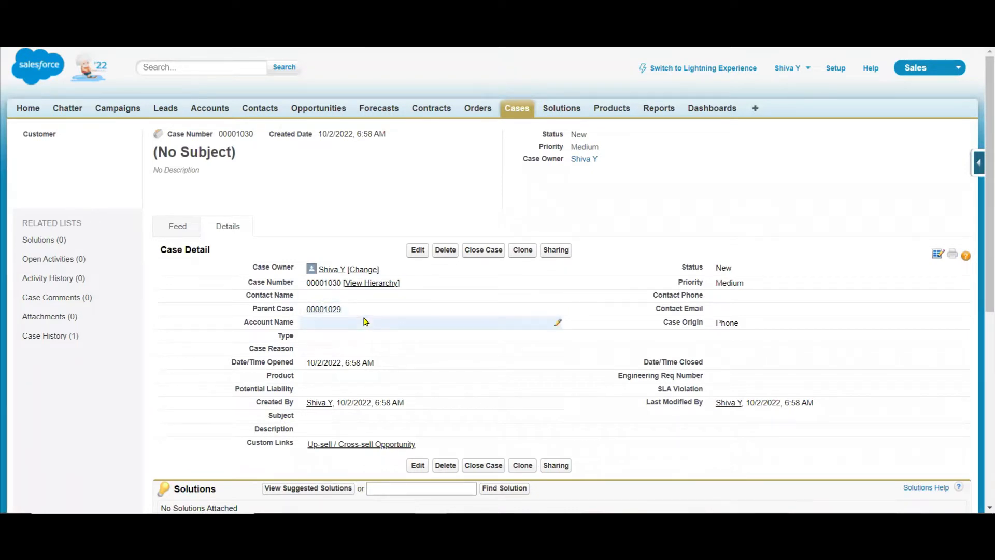
click(341, 313)
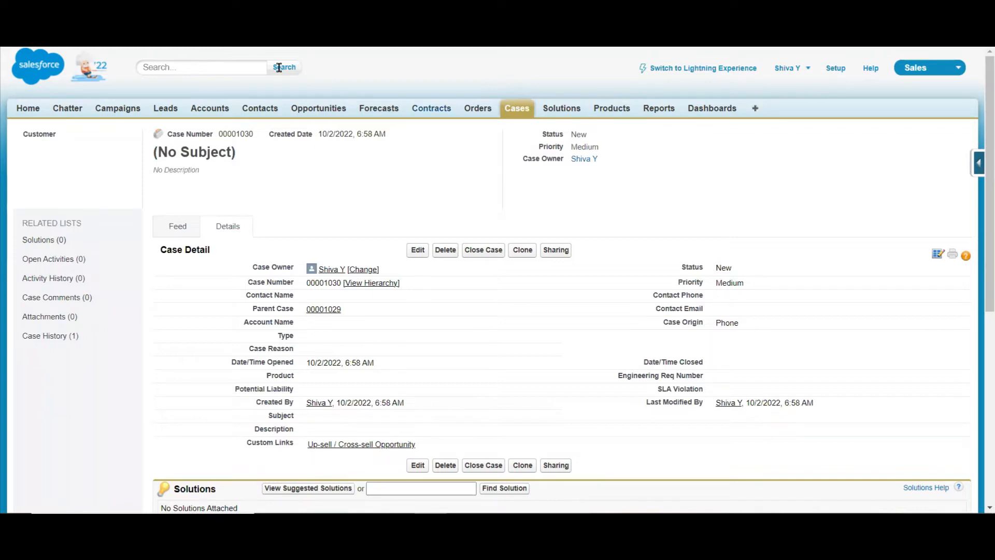
Open a blank new opportunity form and examine its required fields and the Stage options.
click(320, 108)
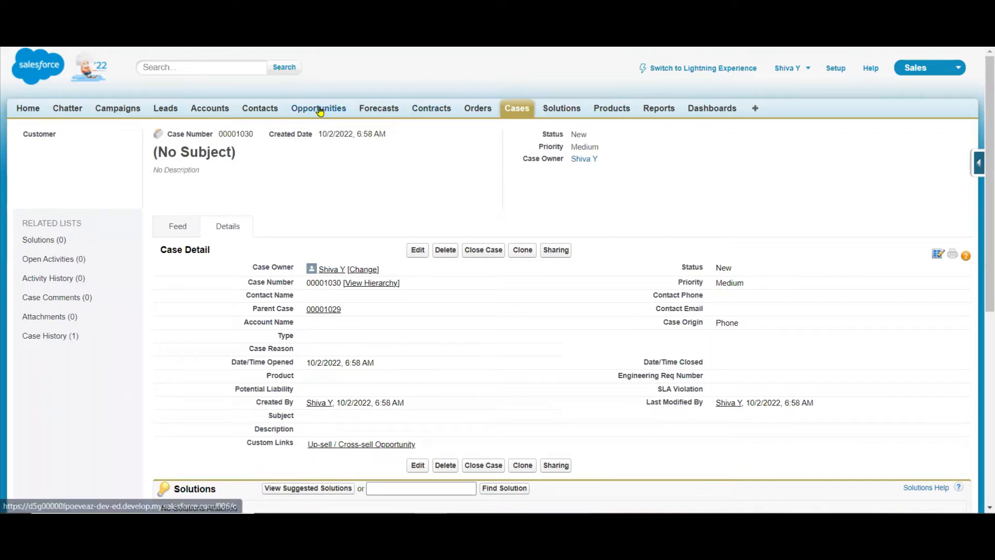
click(416, 206)
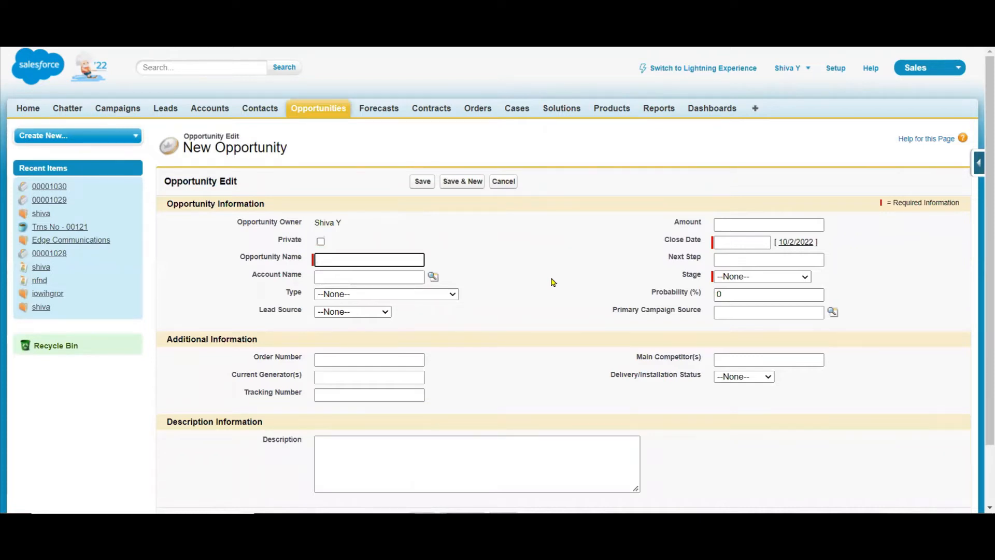
click(762, 277)
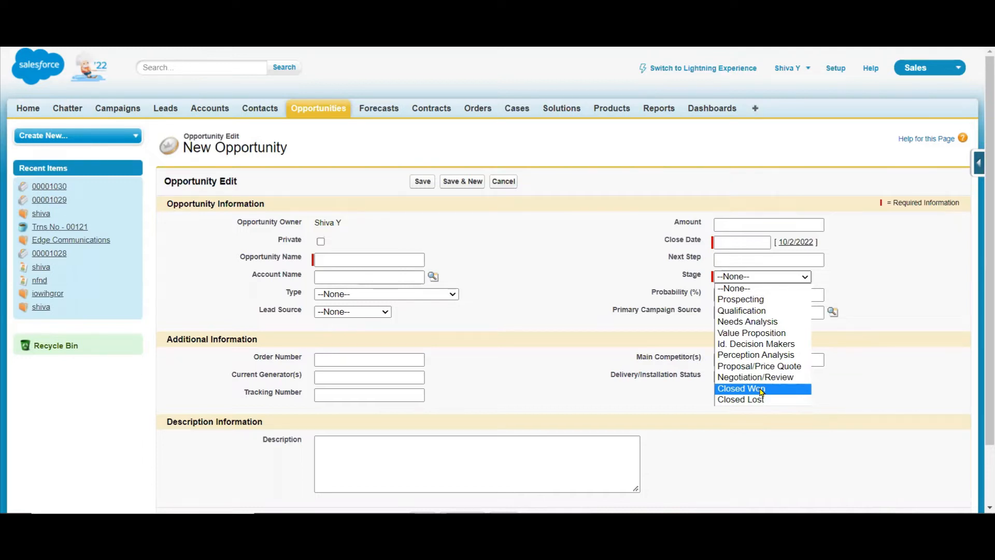
click(593, 224)
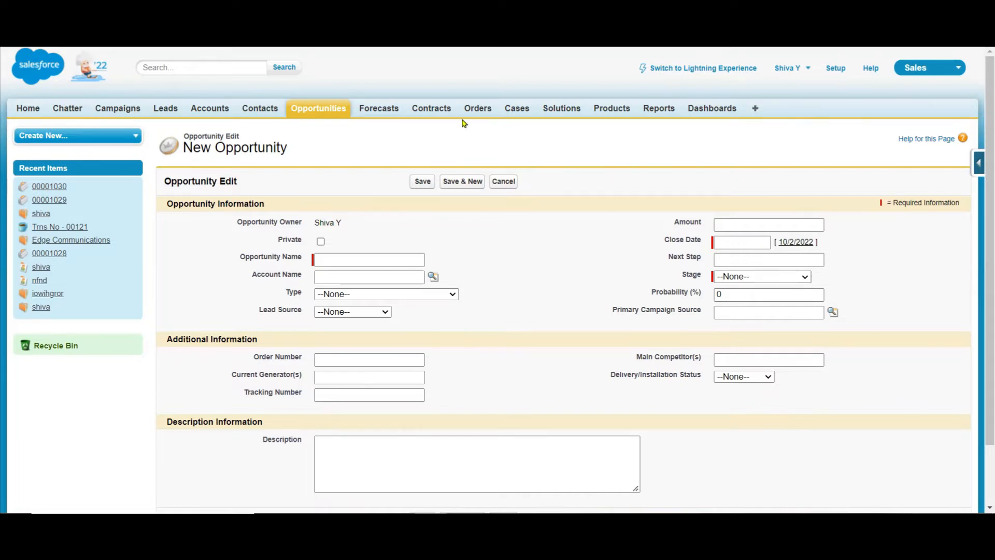
Return to Setup, search the setup options for process, and open the Process Builder list of processes.
click(440, 122)
key(ctrl)
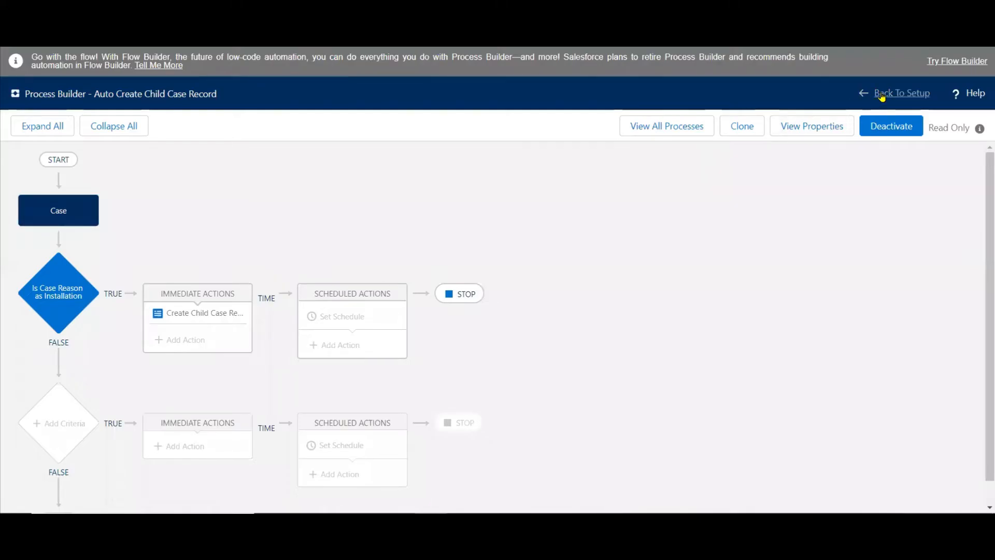
click(881, 96)
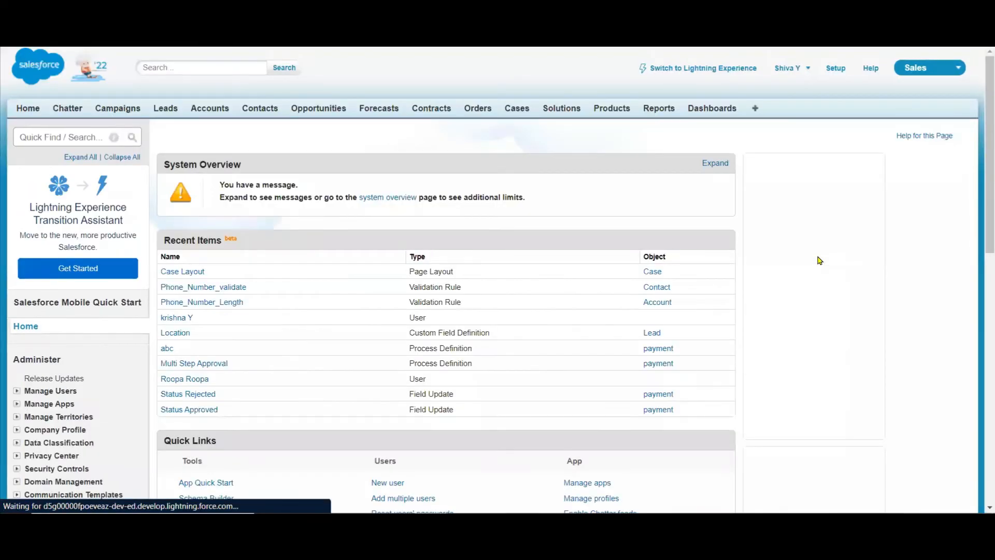
click(64, 134)
text(proc)
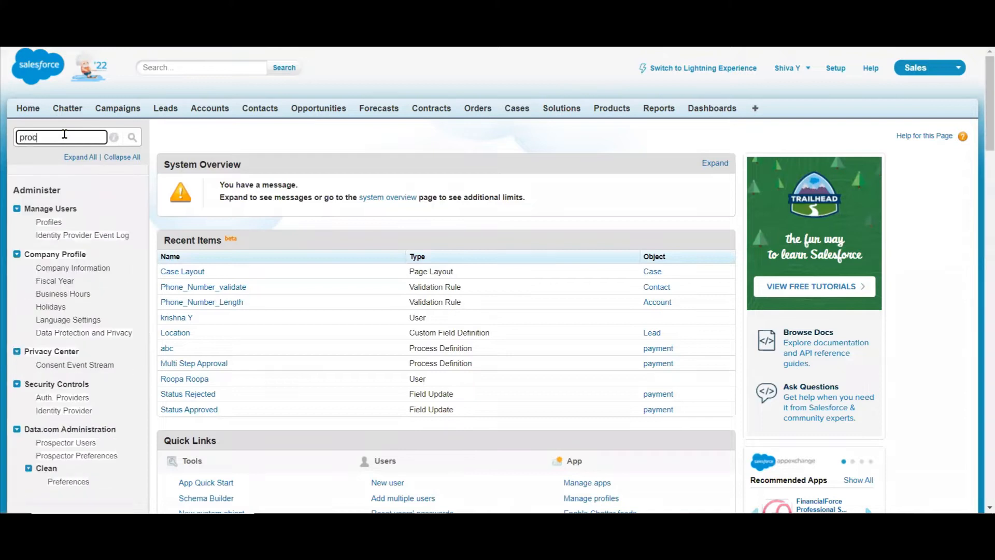
text(e)
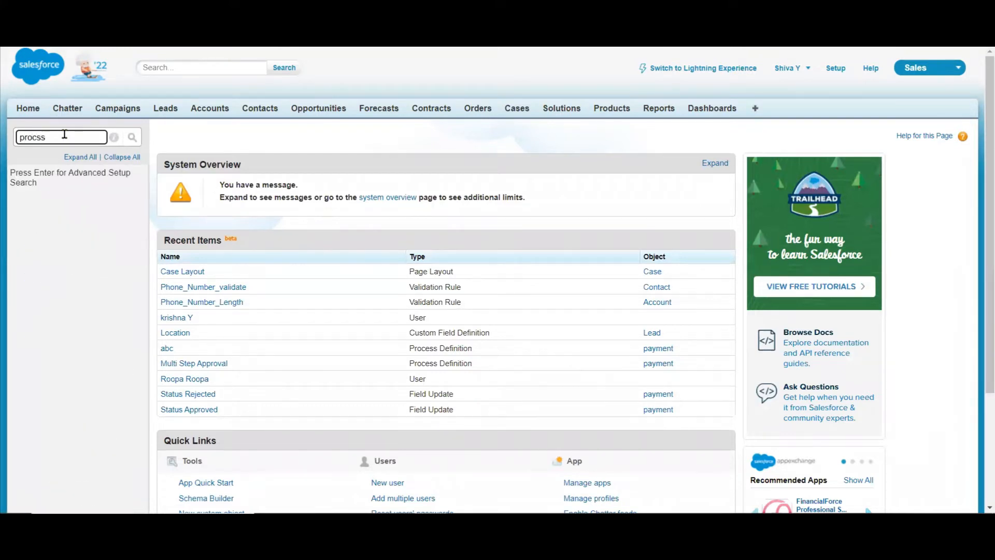
text(ss)
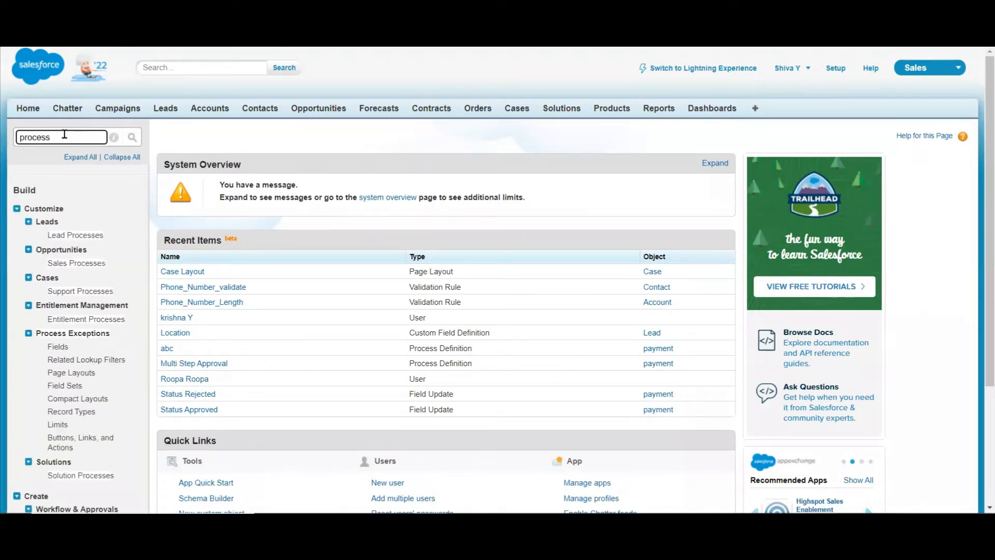
drag(985, 354, 981, 472)
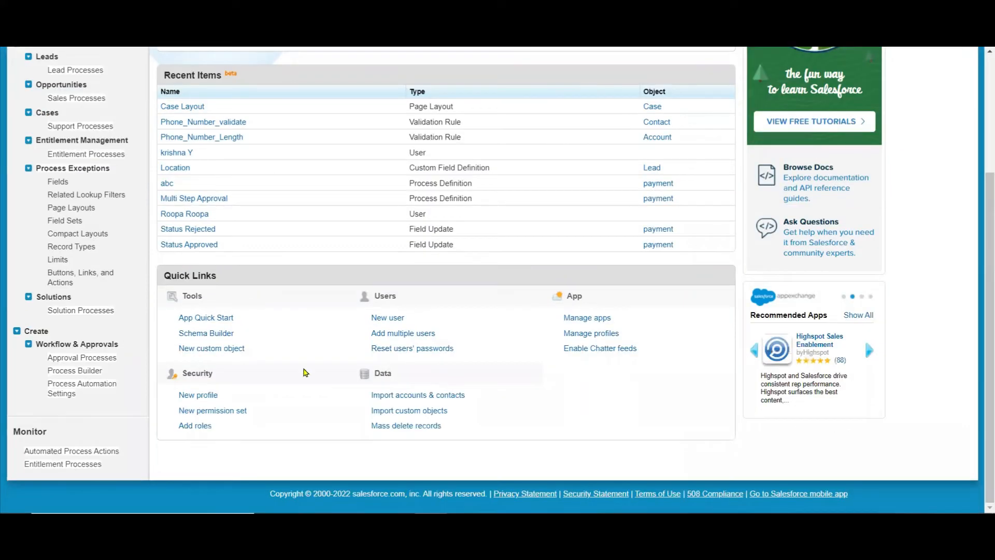
click(89, 372)
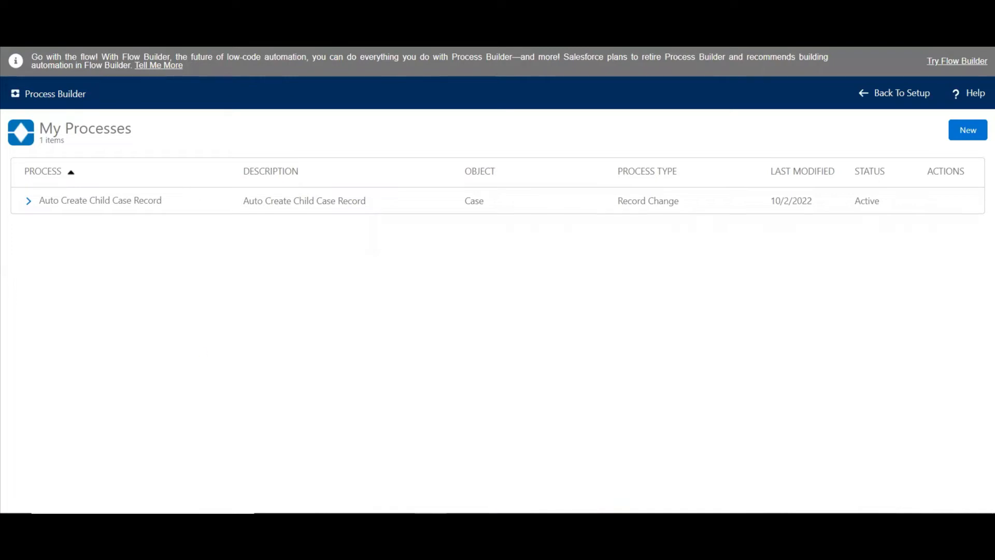
Switch to the Process Builder Actions slide in PowerPoint and add a second "Use Case :" label below the existing use case.
click(495, 523)
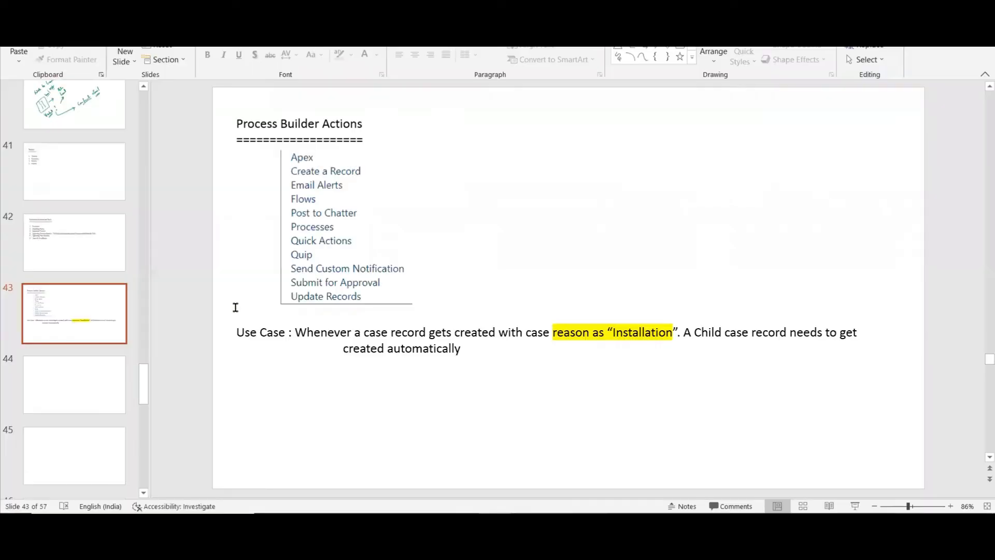
click(475, 348)
key(Return)
key(Return)
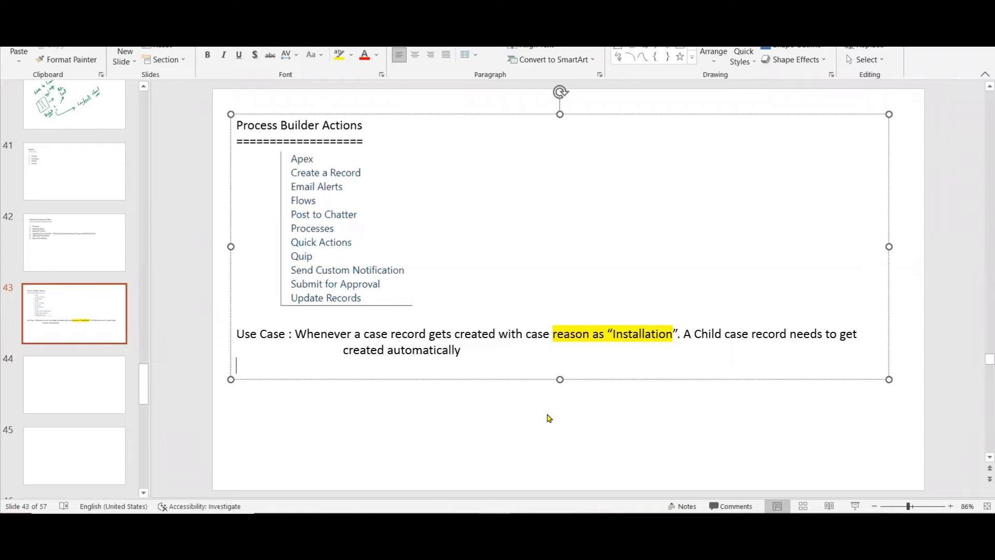
text(Y)
key(BackSpace)
text(Use )
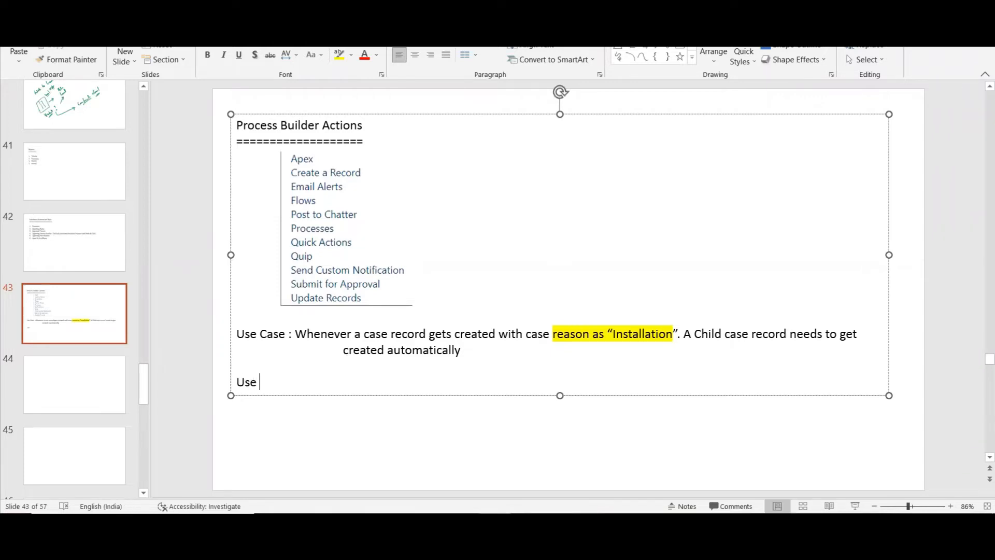
text(Case :)
key(Tab)
key(Tab)
Write "Whenever an Opportunity gets Closed Sucessfully" as the second use case's condition.
text(Whene)
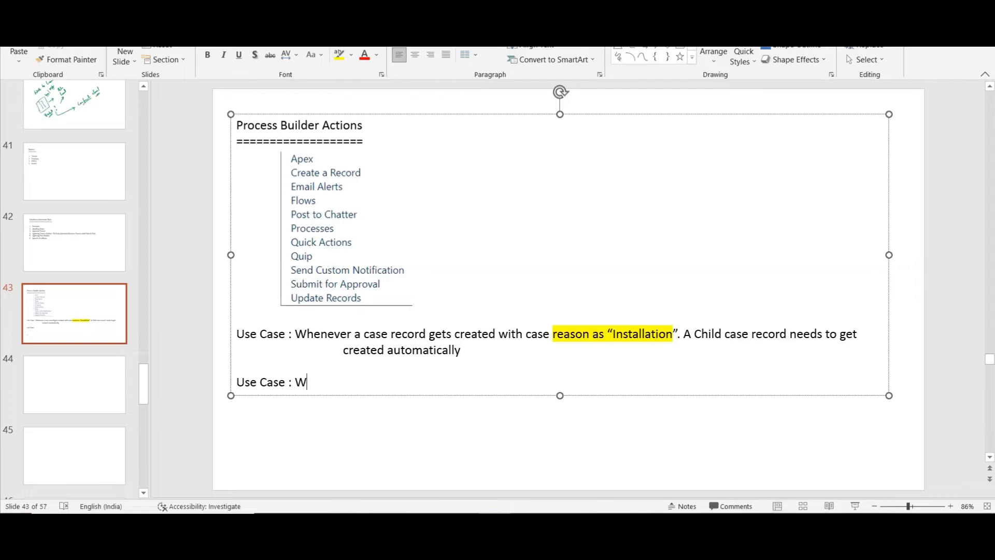
text(e)
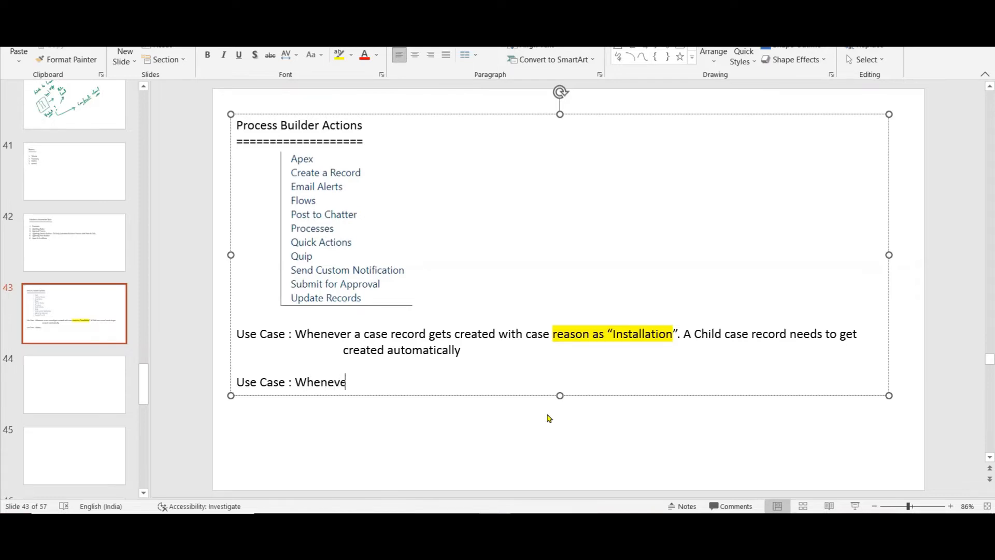
text(r an Opportunity gtes CL)
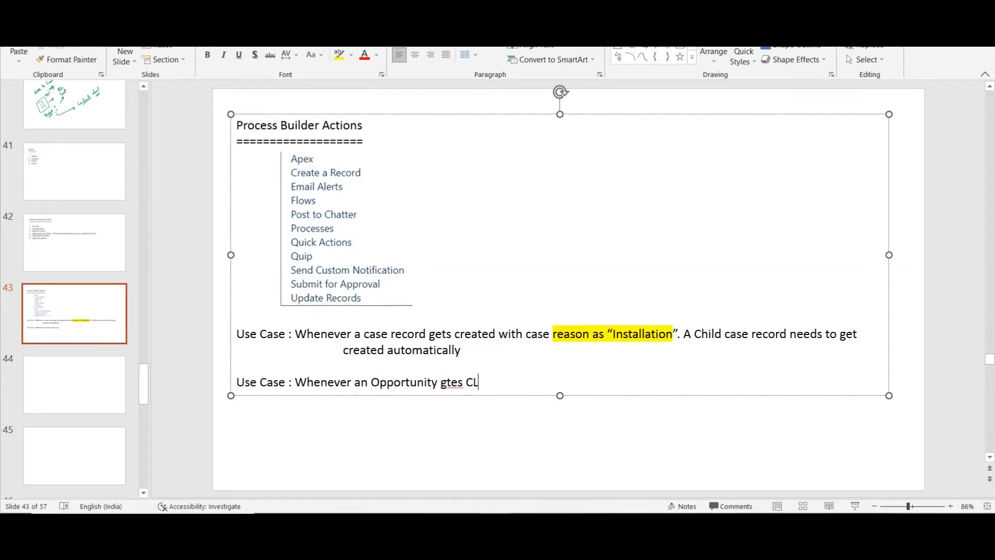
key(BackSpace)
key(BackSpace)
key(BackSpace)
key(BackSpace)
key(BackSpace)
key(BackSpace)
text(ets Close)
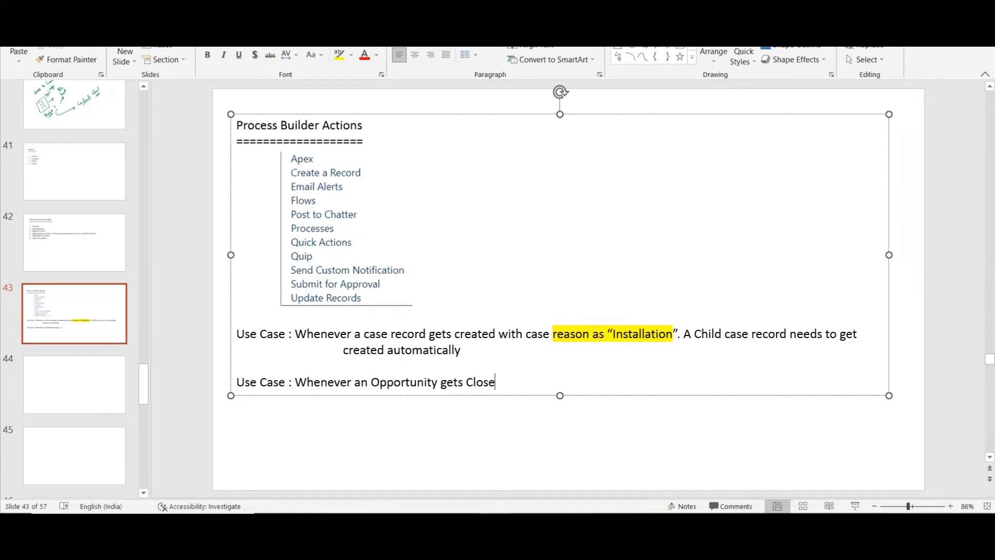
text(d Sucessfully)
Begin an indented line "1. A new contract needs to be" under the condition and correct the misspelled word to "Successfully".
key(Return)
key(Tab)
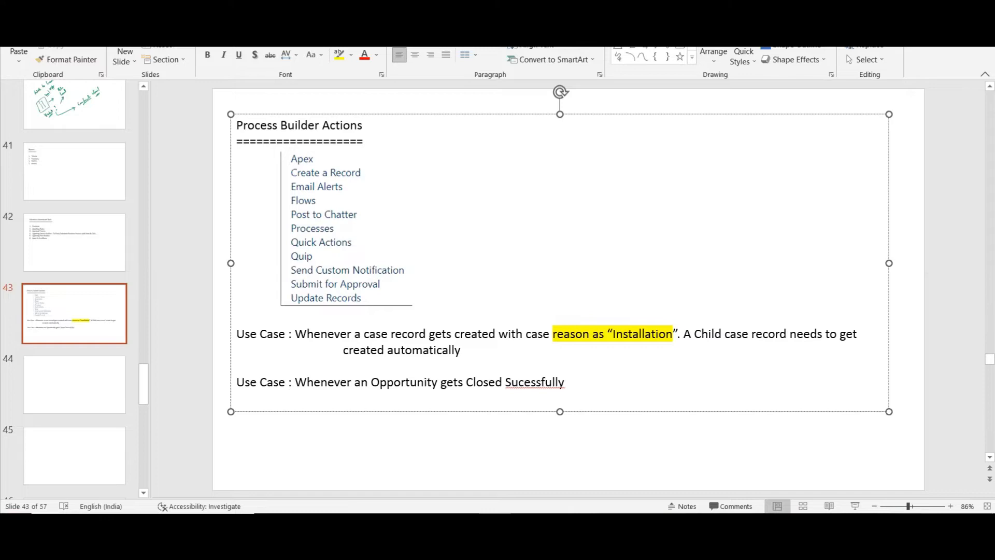
text(1. A new contract needs to be)
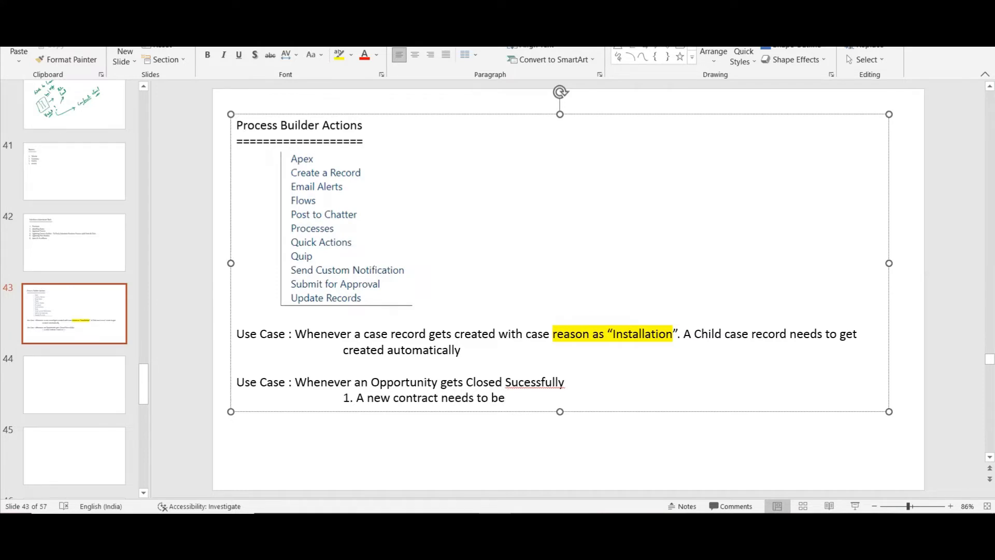
right_click(518, 384)
click(525, 392)
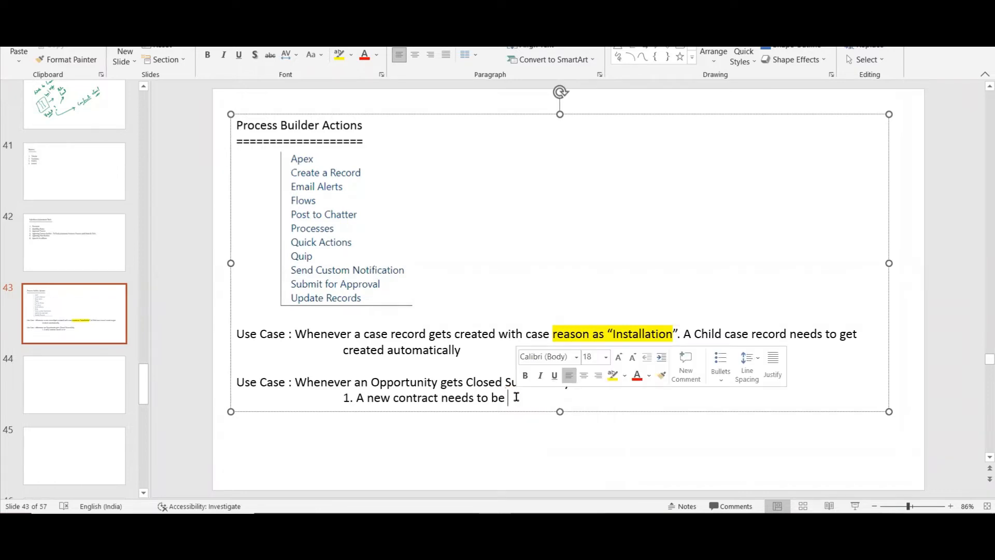
Complete item 1 with "automatically created for the Opportunity Record".
text(aut)
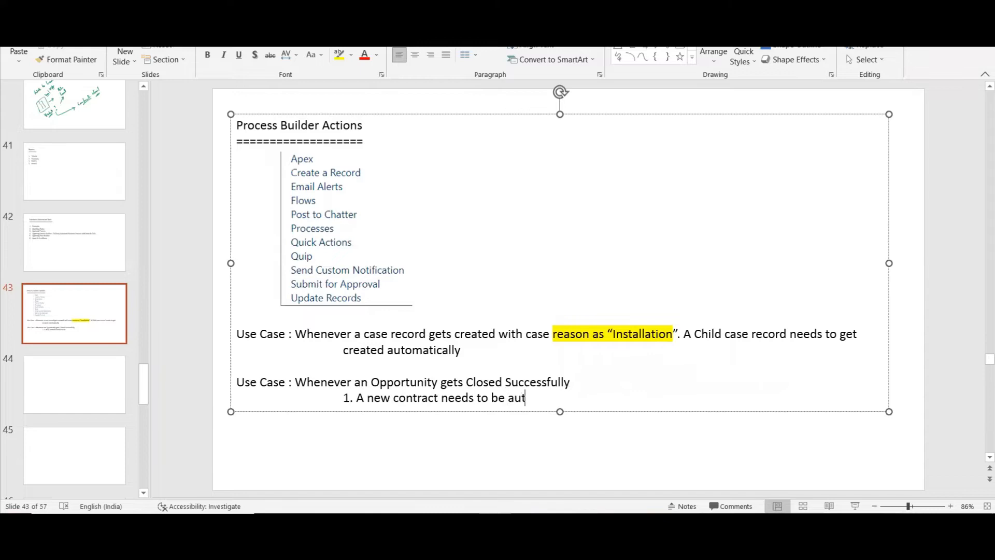
text(omatically created )
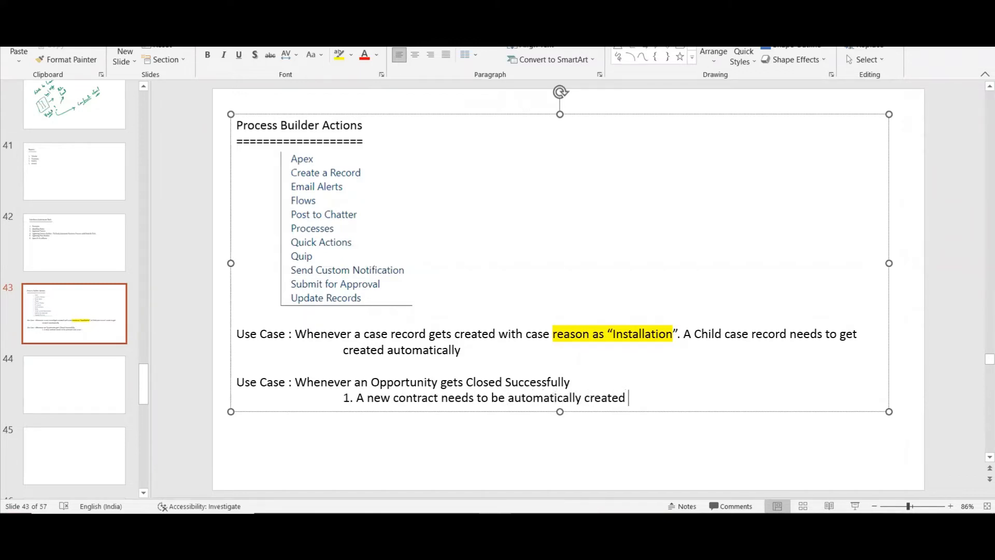
text(for the Opportunity Aco)
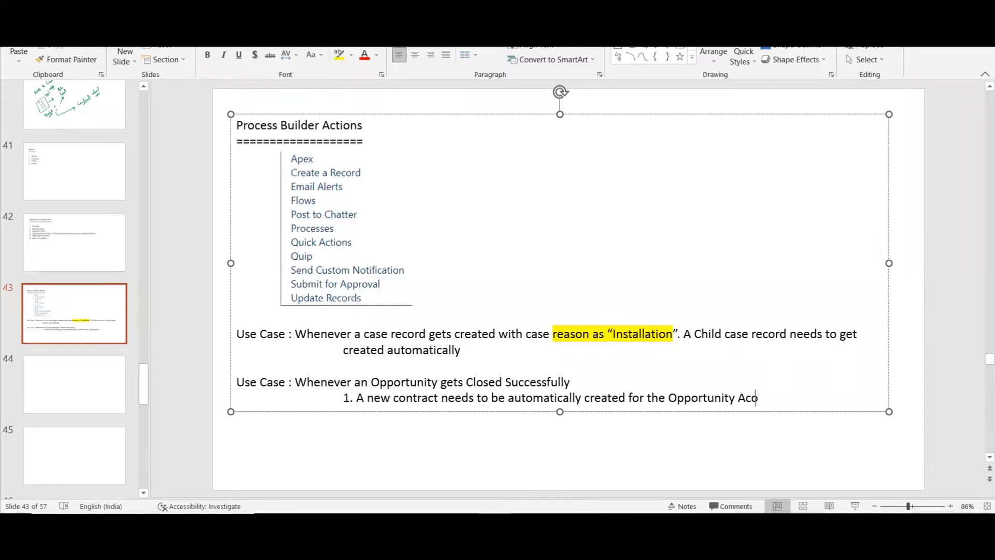
key(BackSpace)
key(BackSpace)
key(BackSpace)
text(Record)
Add a second indented item reading "2. Notify the Opportunity Owner".
key(Return)
key(Tab)
key(Tab)
text(2. Notify the Opp)
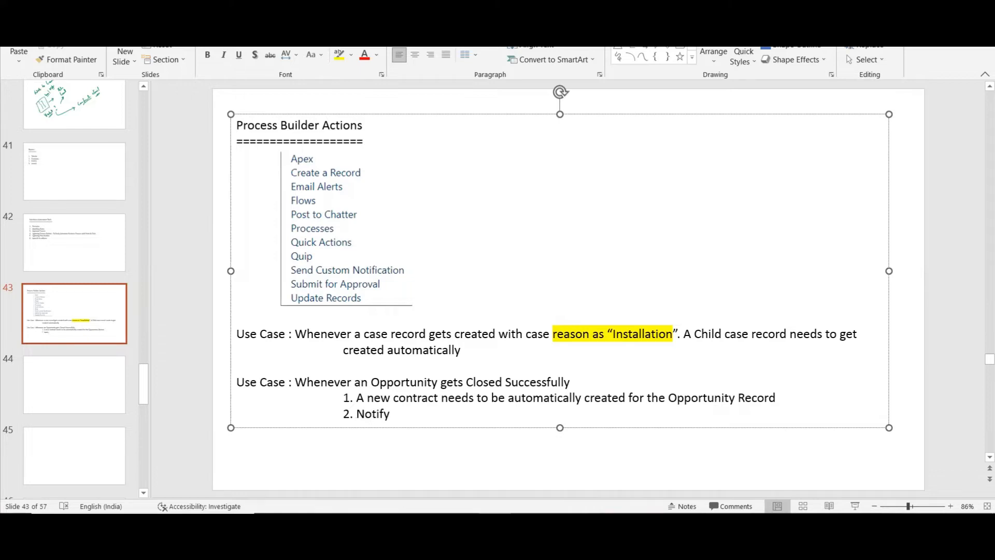
text(ortunity Owner)
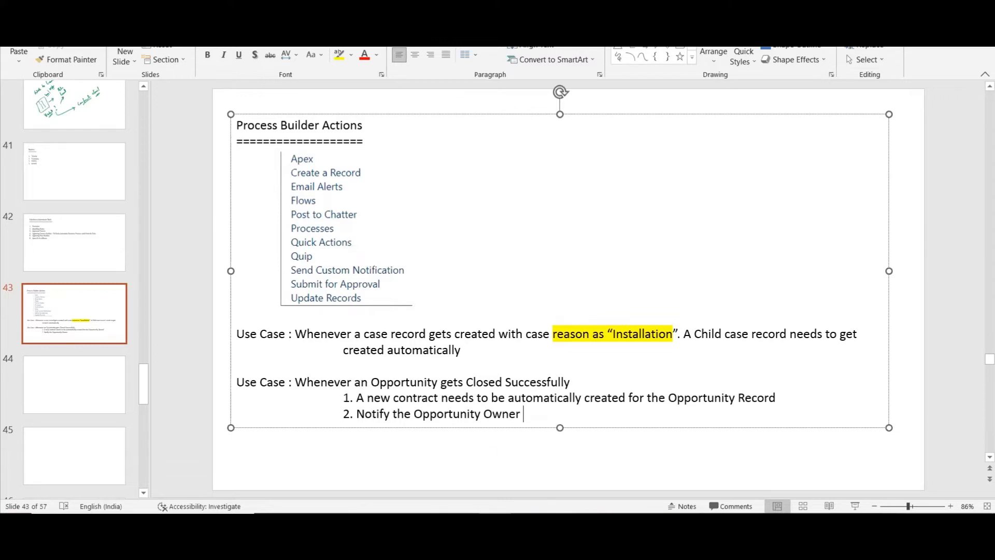
Switch back to Salesforce's My Processes page and start a new process, choosing to continue in Process Builder.
key(alt+Tab)
click(977, 132)
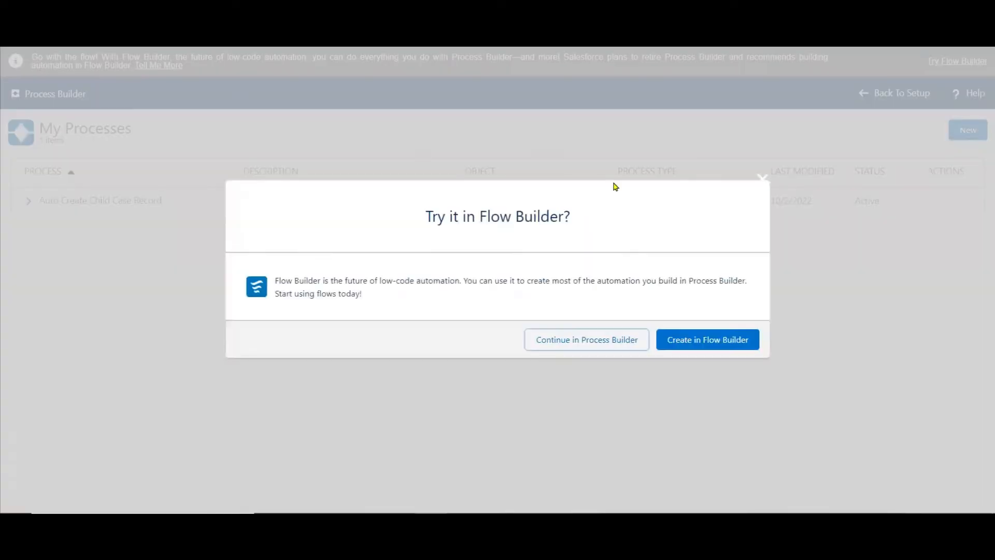
click(570, 337)
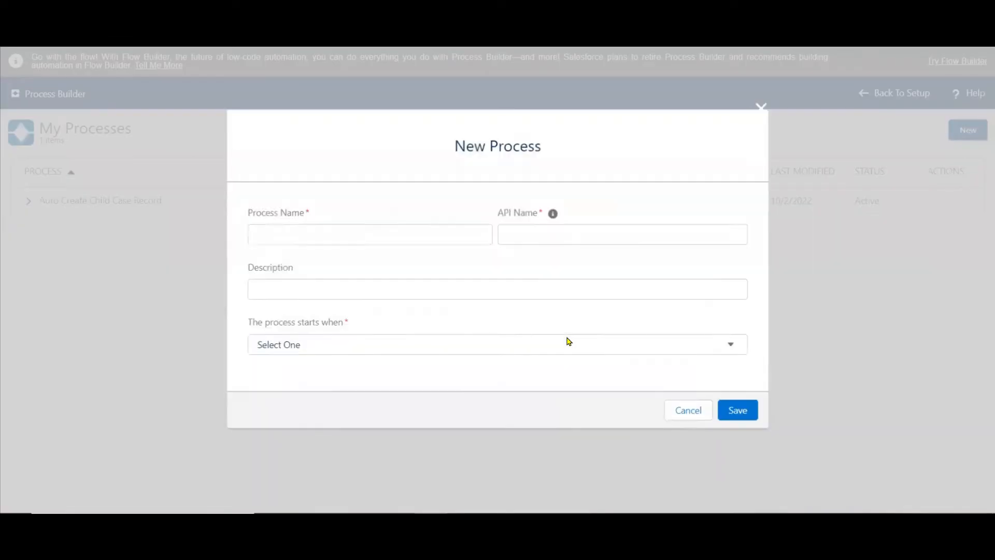
Name the process "Auto Create Contract Based on Opportunity" and let the API name fill in from it.
text(A)
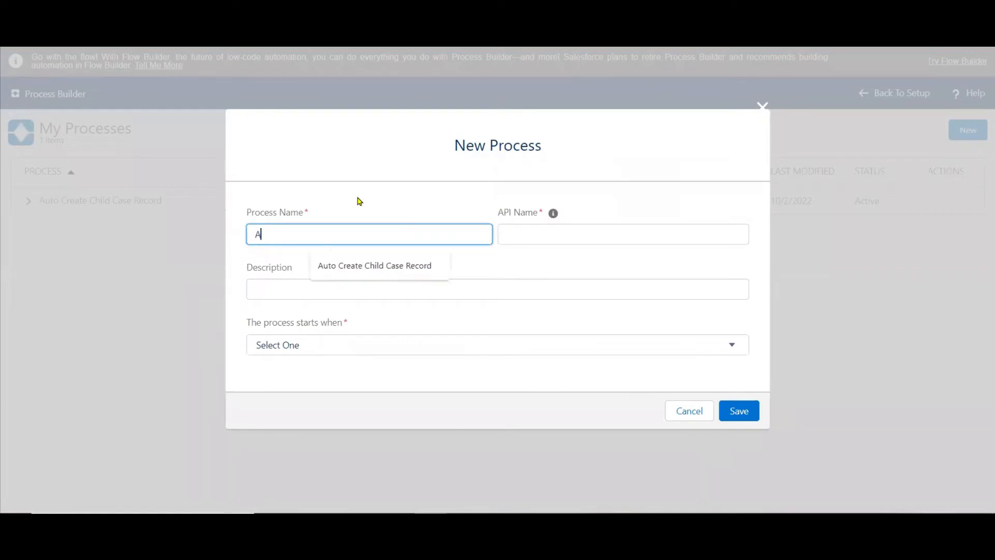
text(uto Create Co)
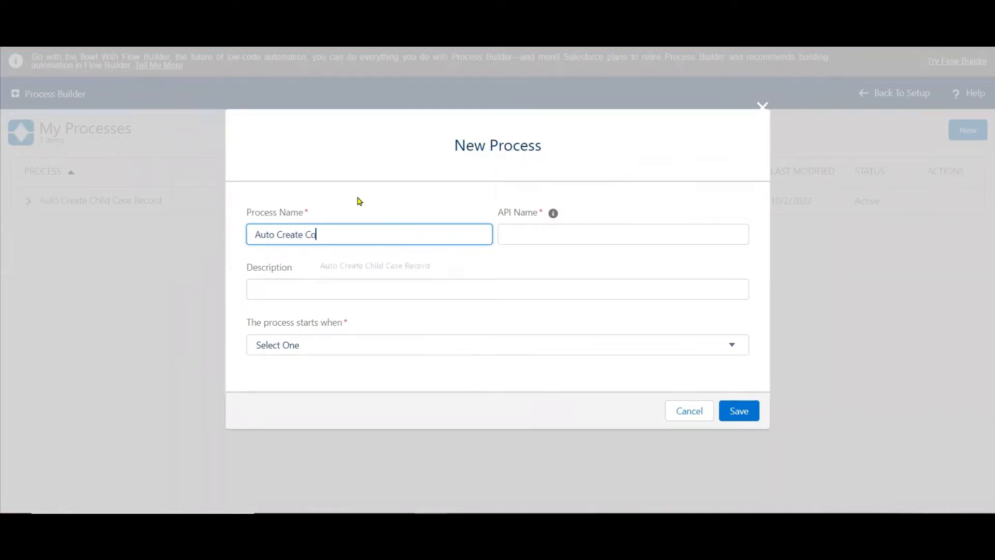
text(ntract Based to)
key(BackSpace)
key(BackSpace)
text(ontract Based o)
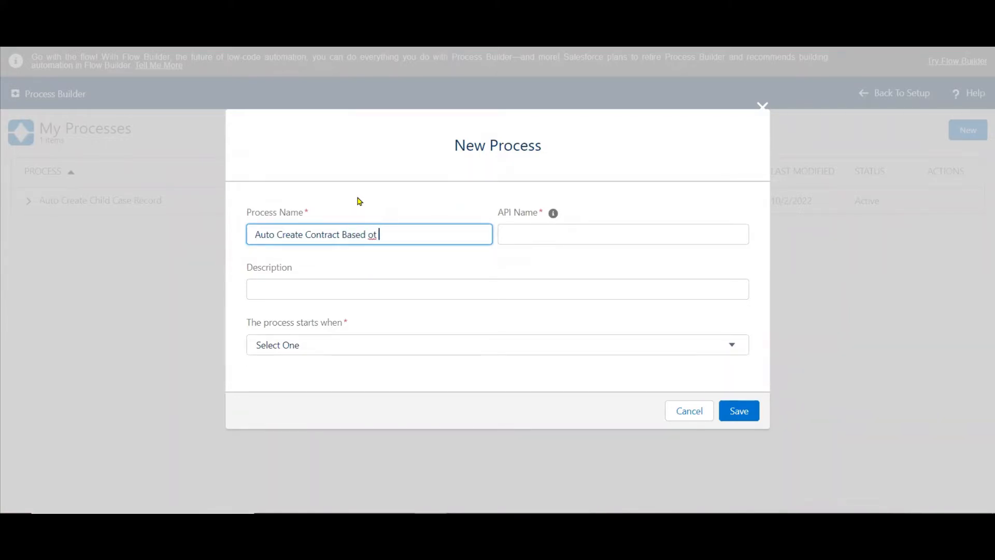
text(n Opportunjity)
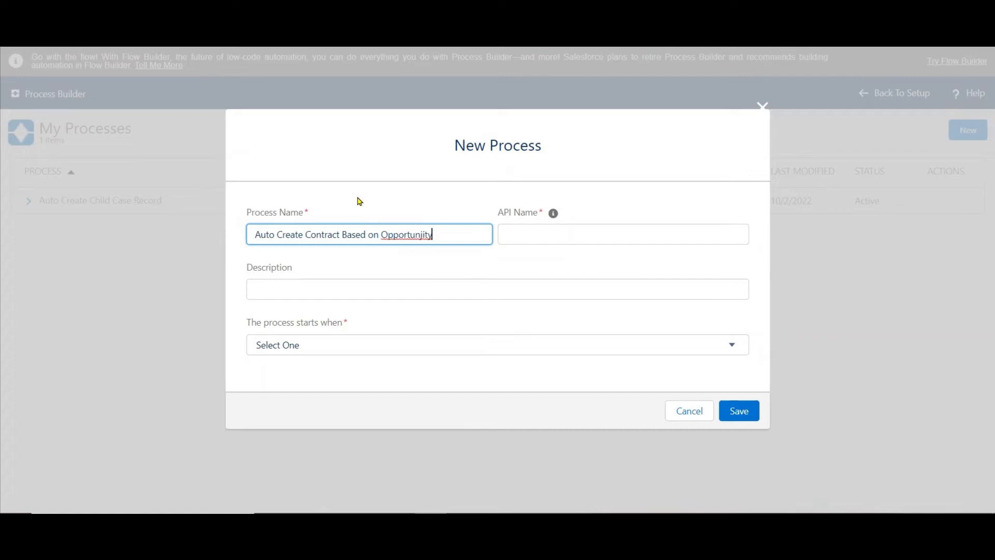
key(BackSpace)
key(BackSpace)
key(BackSpace)
key(BackSpace)
text(ity)
click(511, 233)
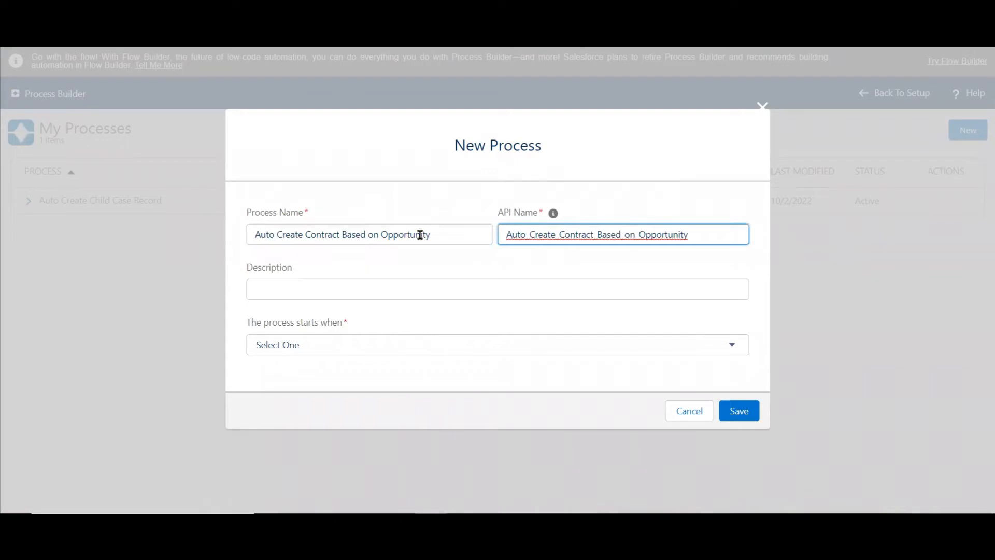
Copy the process name into the description, set the process to start when a record changes, and save it.
triple_click(419, 233)
key(ctrl+c)
click(269, 282)
key(ctrl+v)
click(288, 344)
click(289, 373)
click(742, 413)
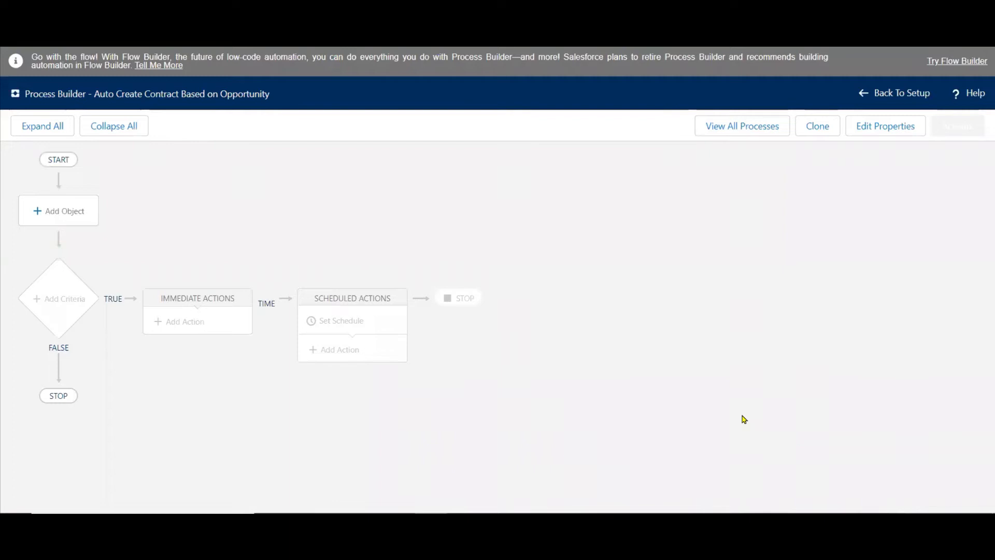
Choose Opportunity as the object that starts the process.
click(60, 214)
click(609, 222)
text(oppo)
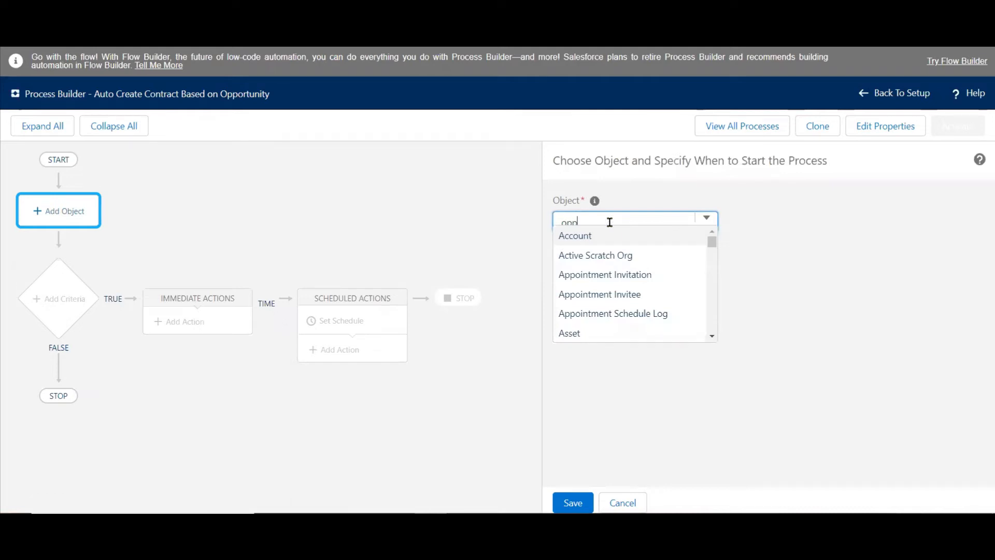
click(598, 236)
click(784, 381)
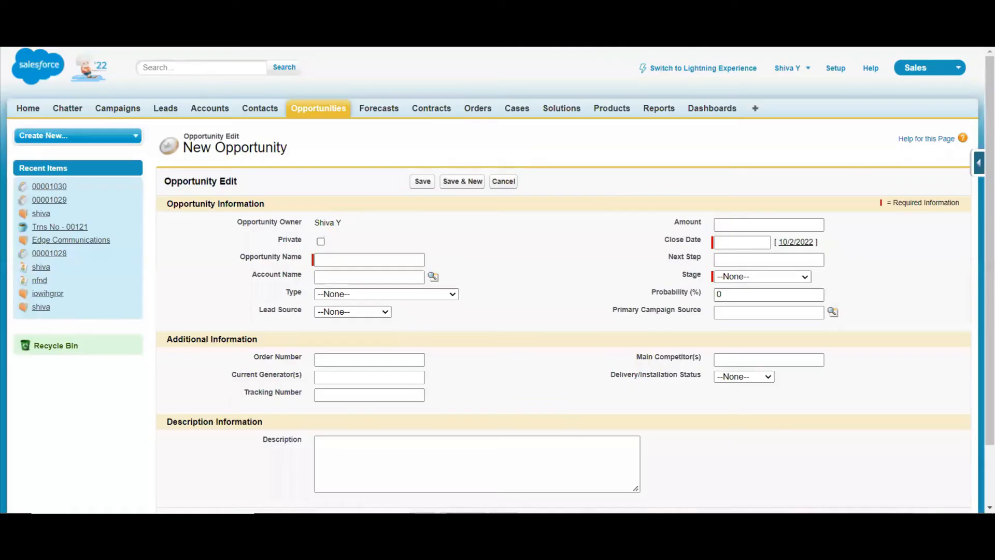
Check the Stage options in the new opportunity form, and set the process to start when a record is created or edited.
click(753, 278)
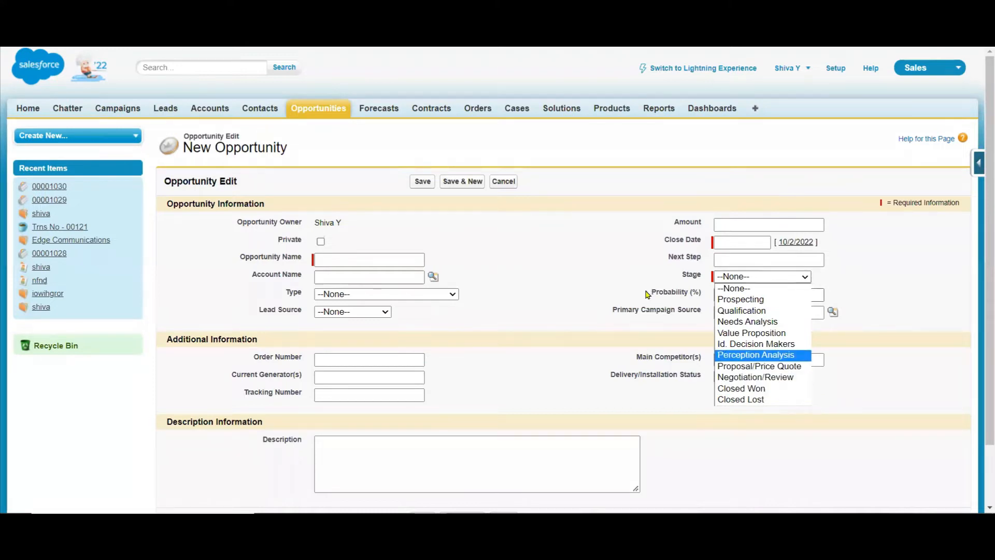
click(537, 260)
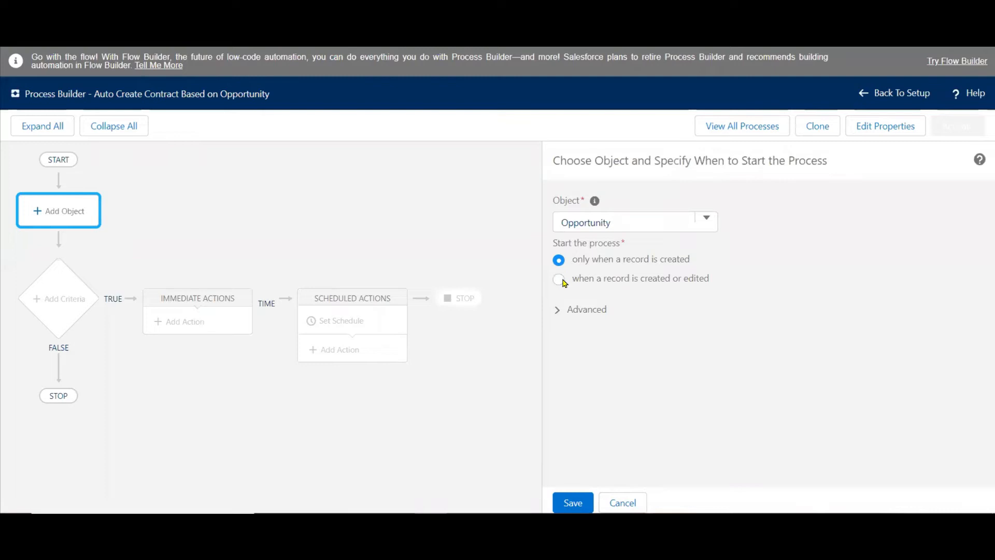
click(561, 280)
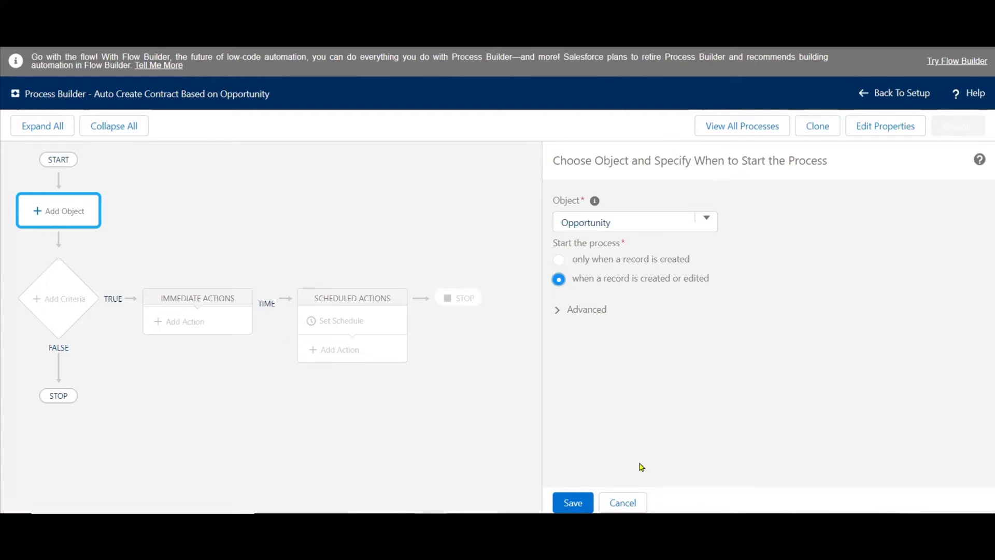
Save the process's object and start settings, and review the Stage options in the new opportunity form.
click(573, 503)
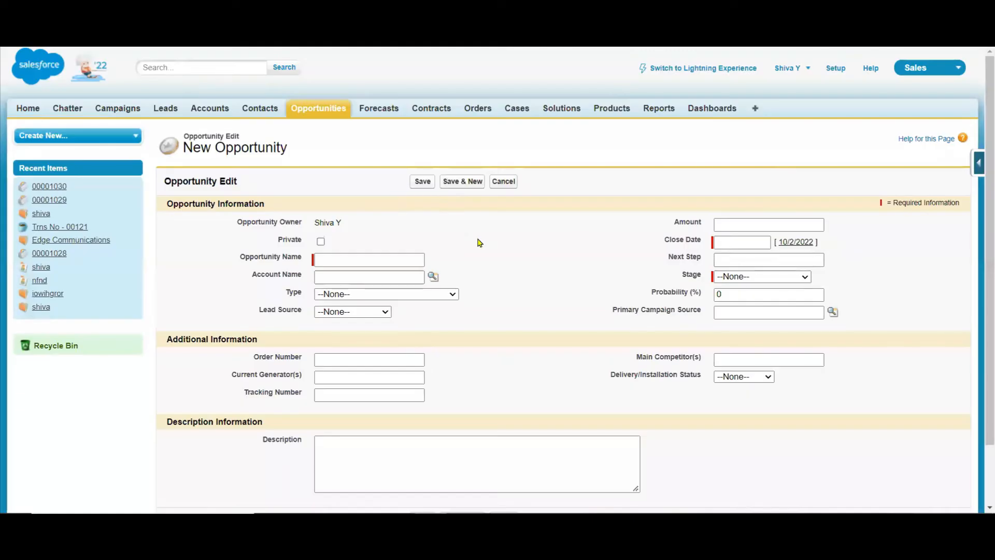
click(742, 277)
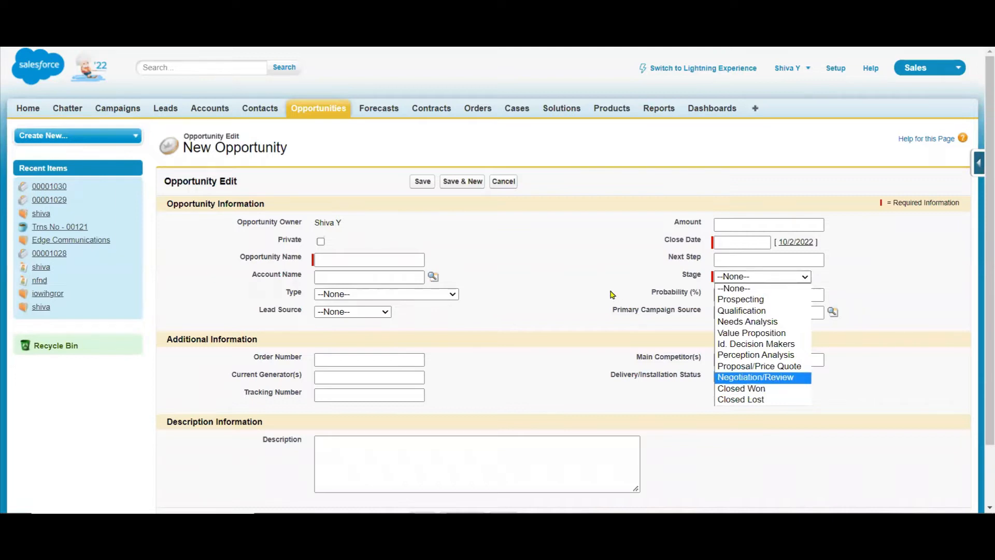
click(568, 262)
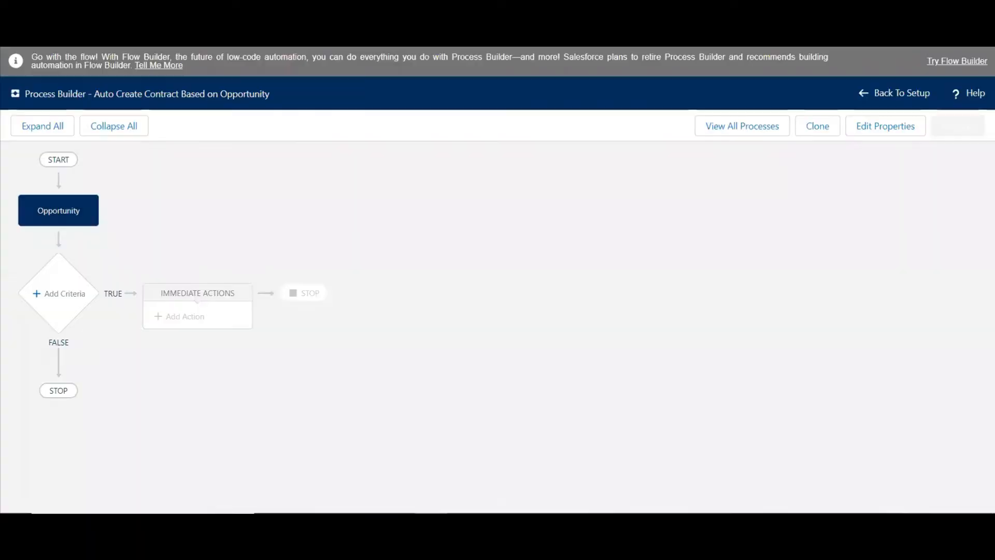
Add a criteria node to the process and name it "Opportunity Stage as Closed Won".
click(74, 292)
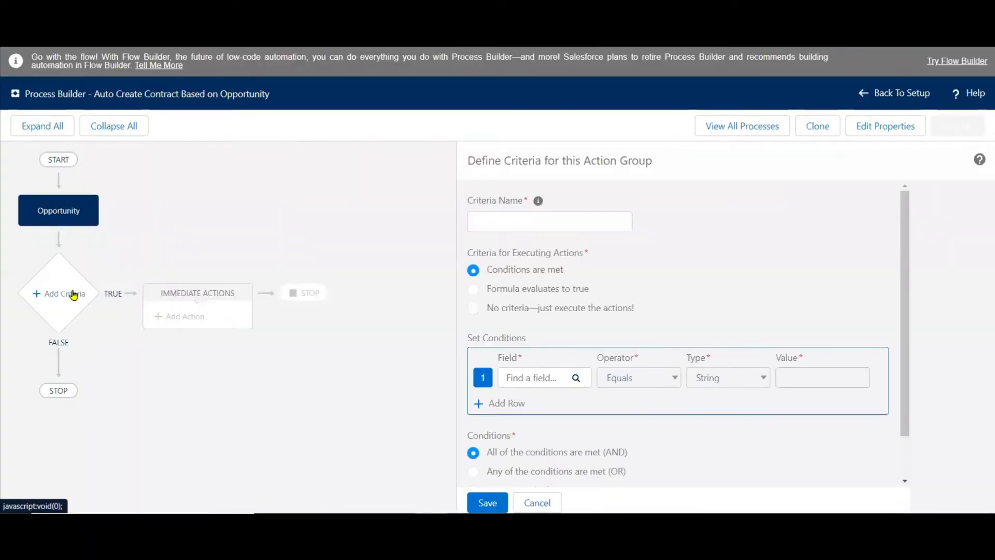
click(507, 225)
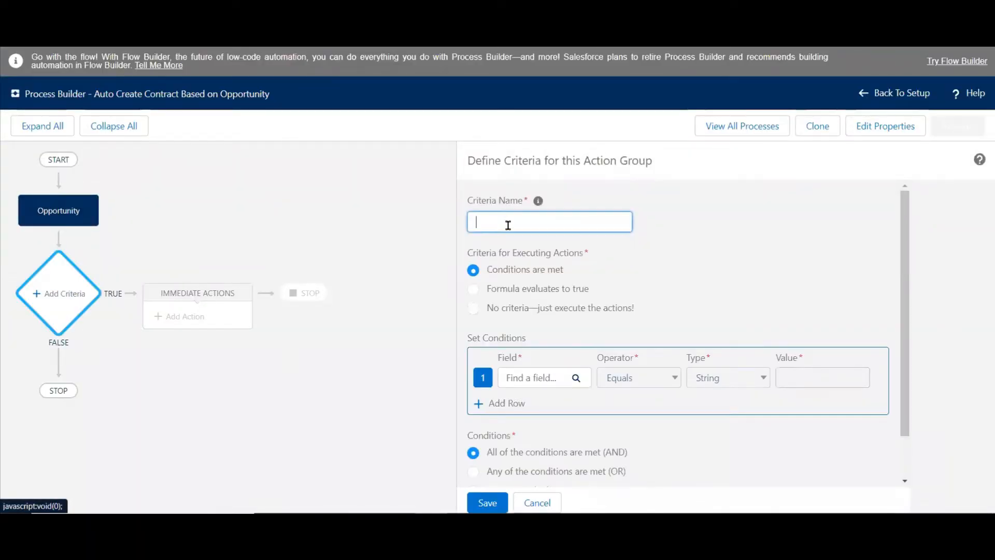
text(Opp)
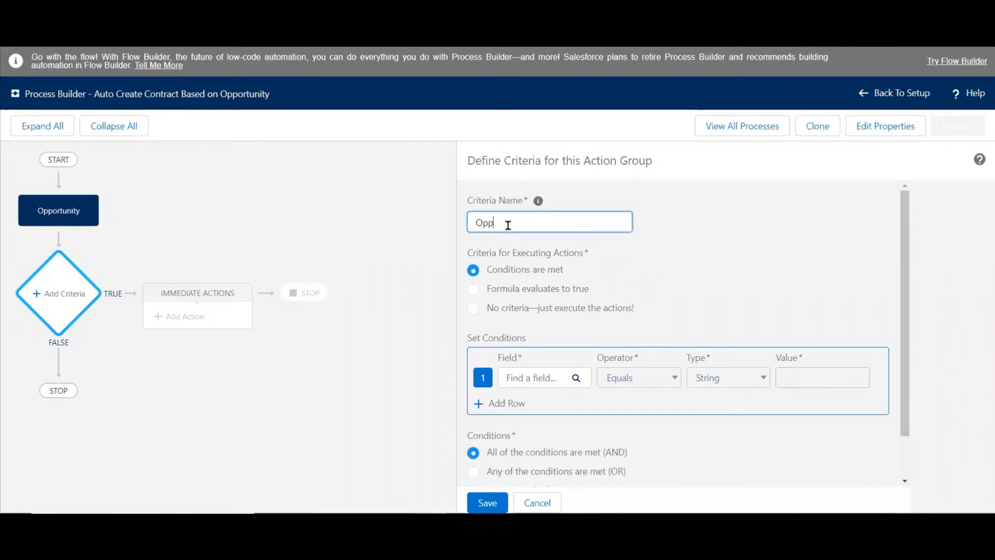
text(ortunity Stage)
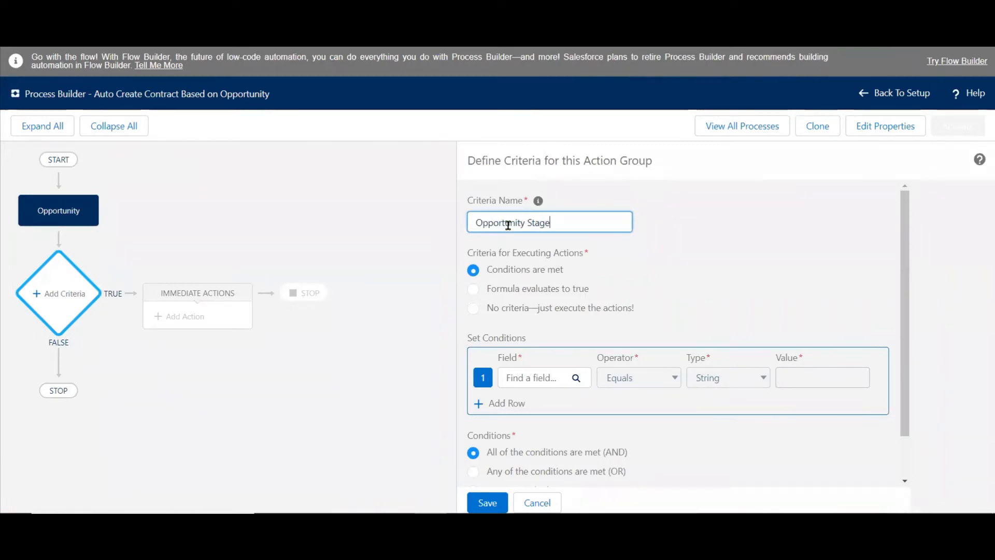
text( as Closed Own)
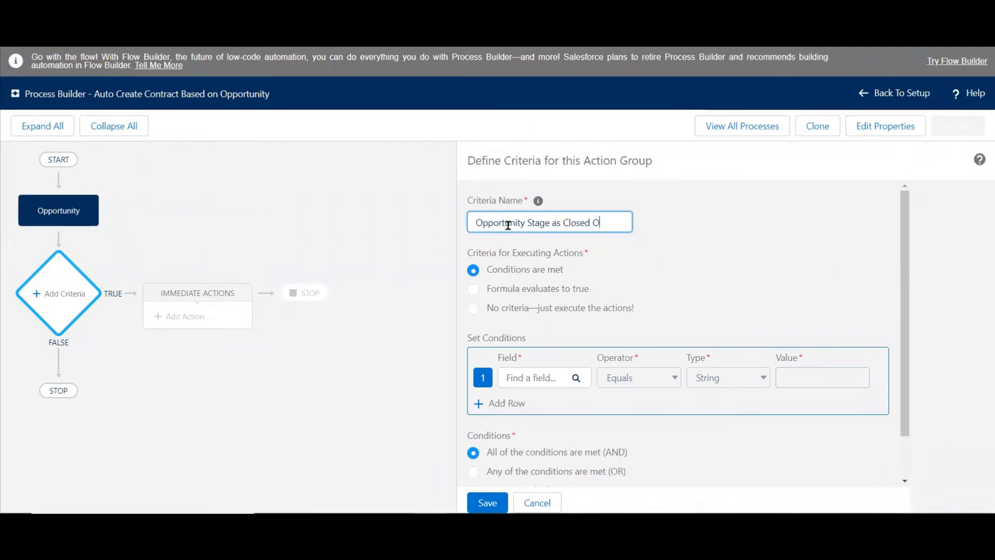
key(BackSpace)
key(BackSpace)
key(BackSpace)
key(BackSpace)
text(Won)
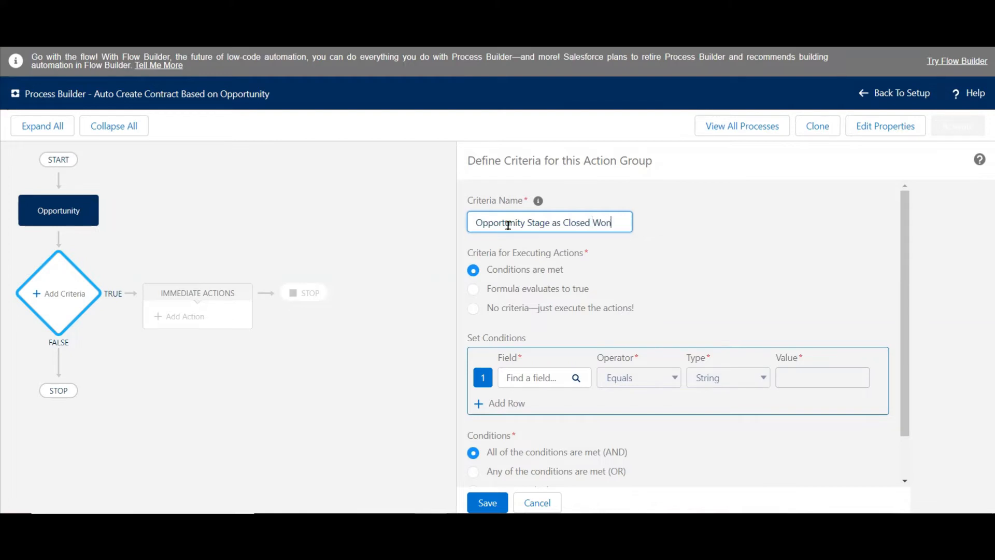
click(735, 270)
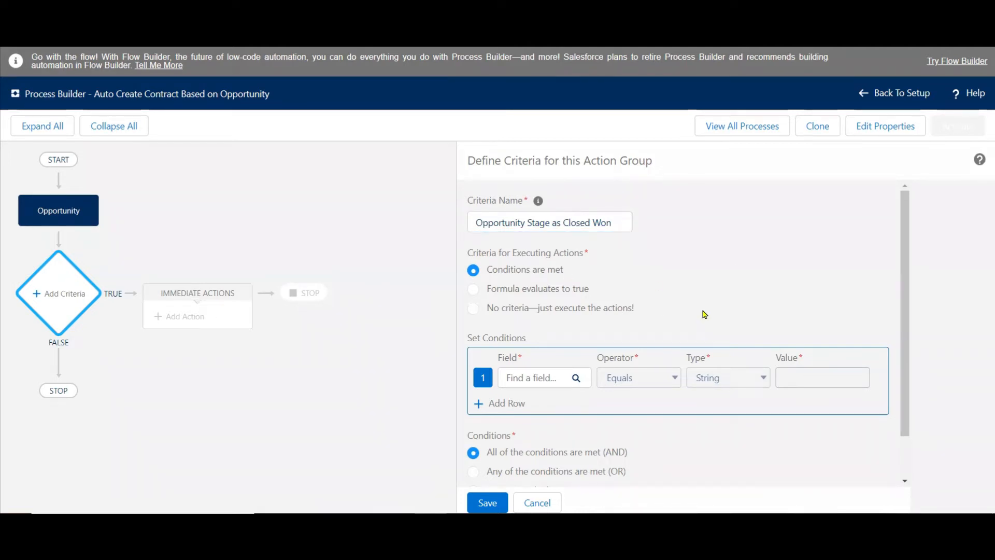
Set the criteria condition so the opportunity's Stage equals the picklist value Closed Won, and save the criteria.
click(528, 381)
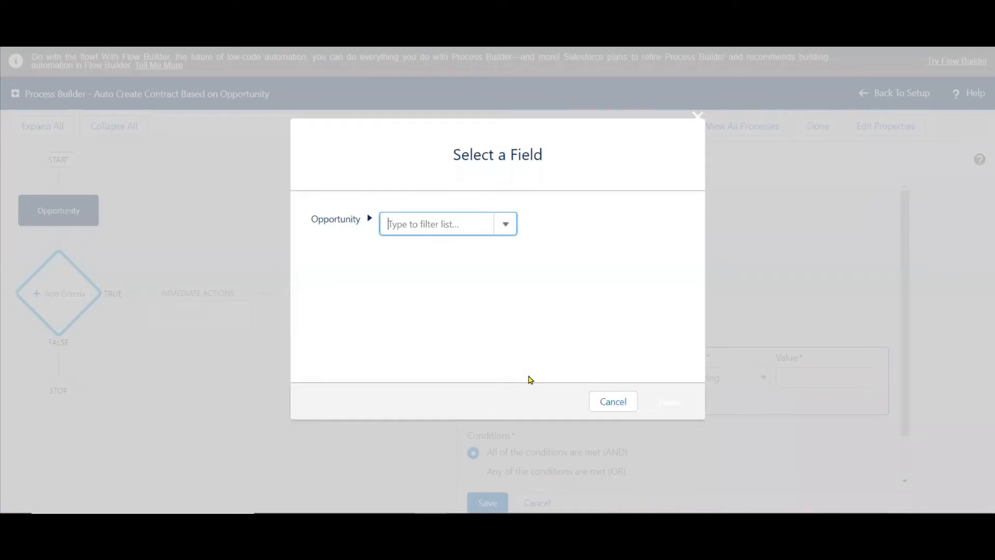
text(sta)
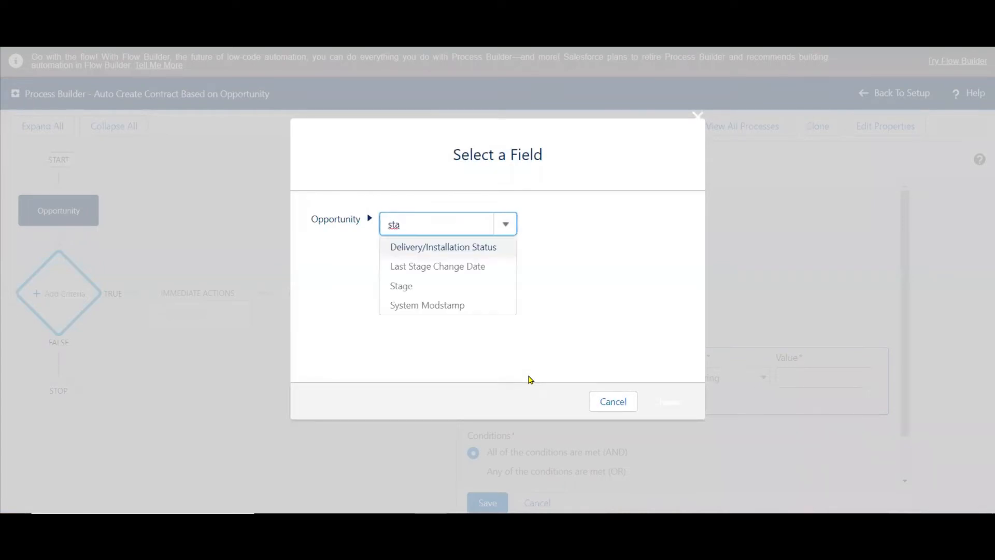
click(406, 291)
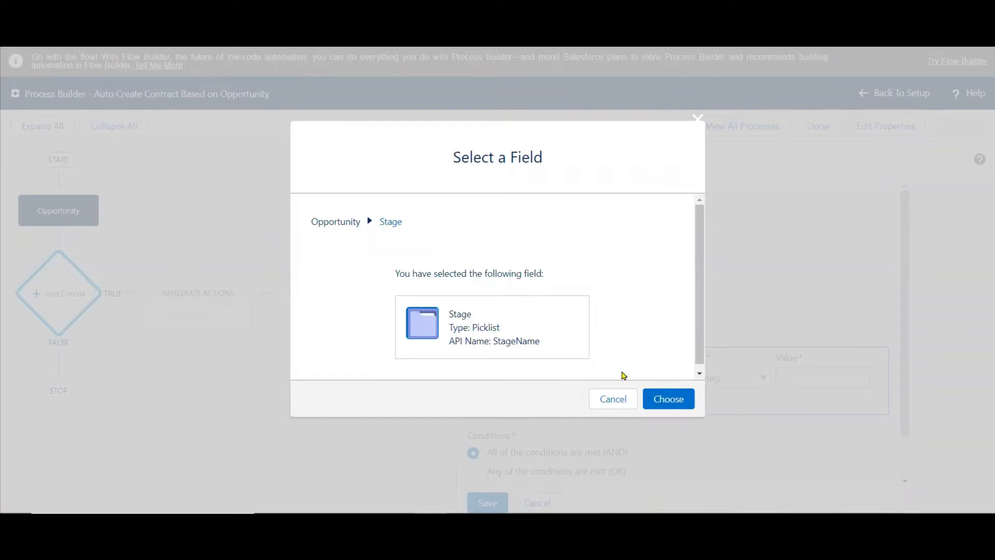
click(676, 402)
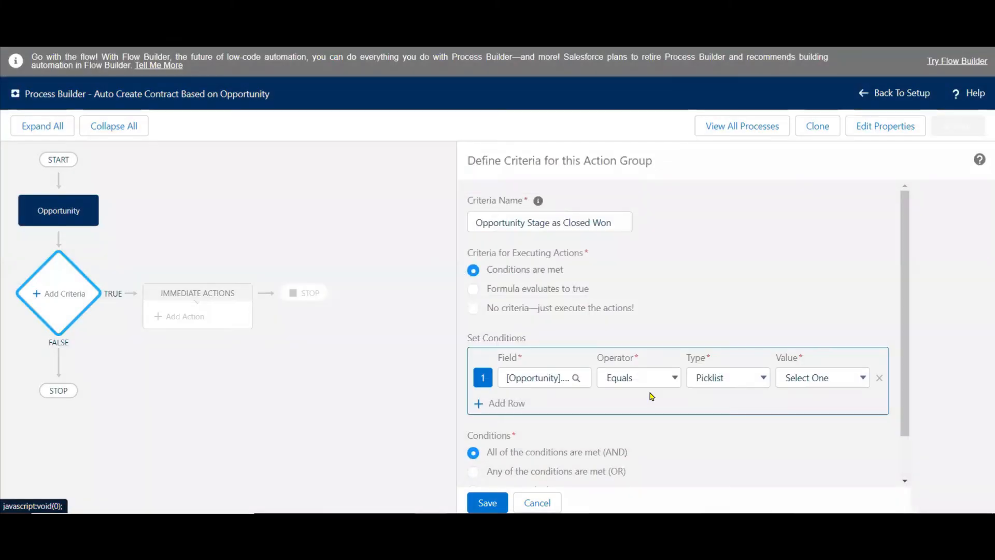
click(808, 378)
click(824, 351)
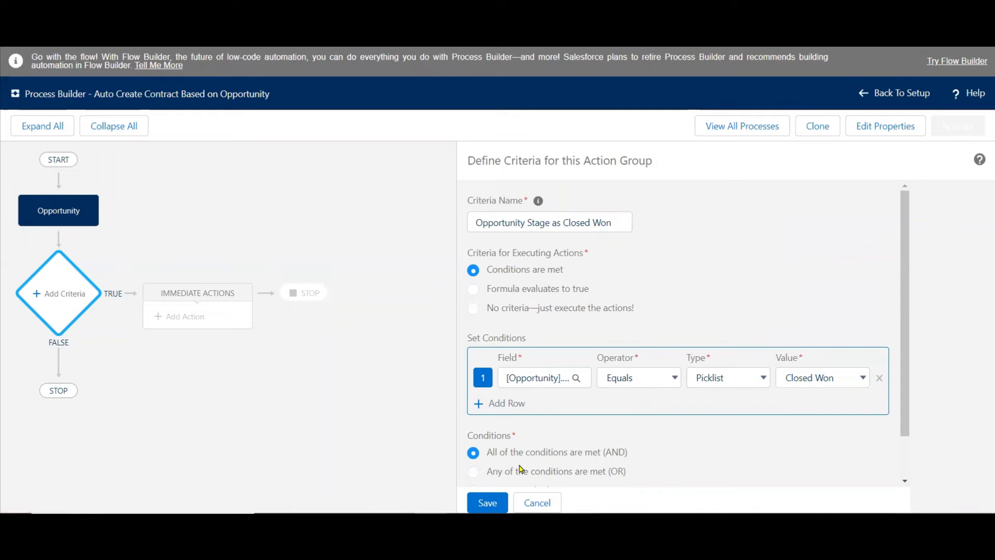
click(479, 502)
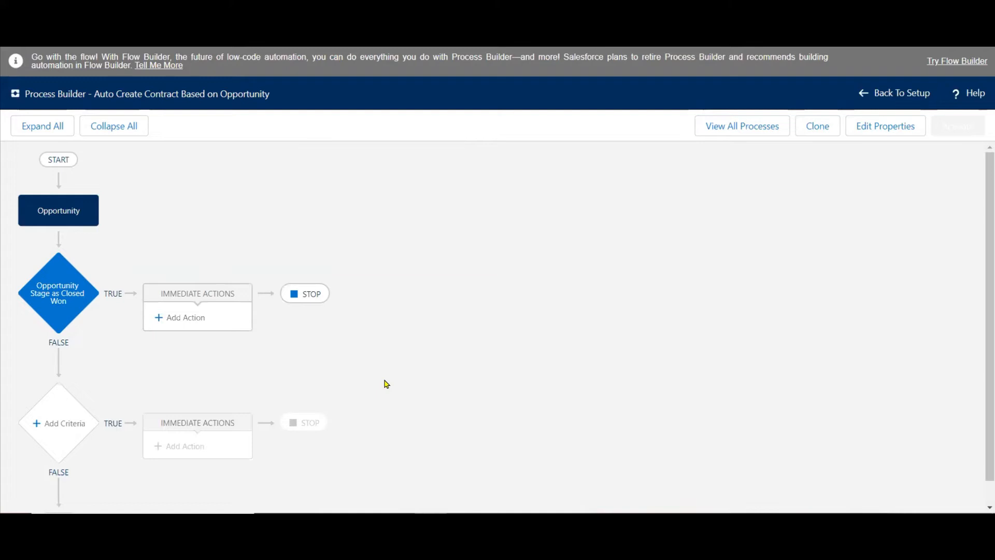
Add an immediate action of type Create a Record to the Closed Won criteria, with Contract as the record type.
click(81, 207)
click(176, 317)
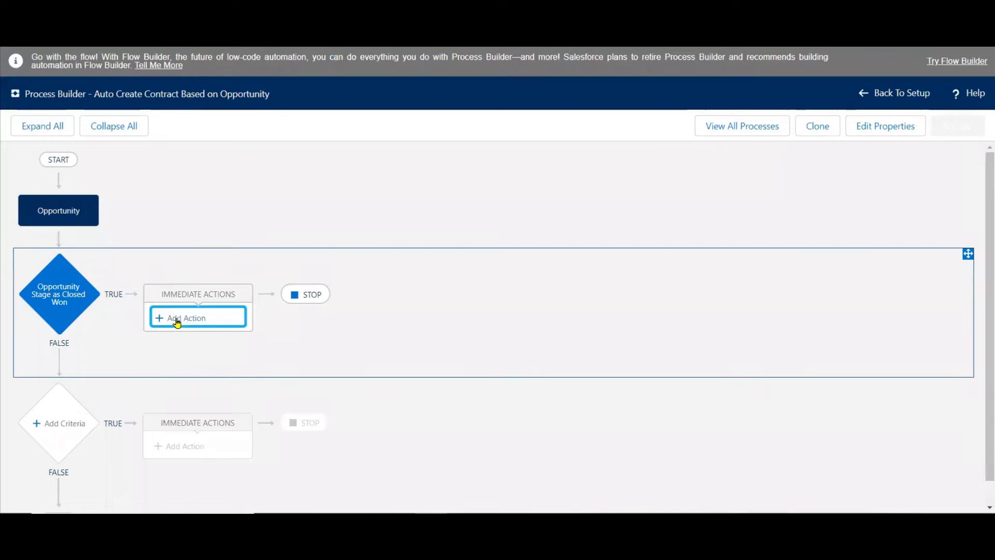
click(628, 223)
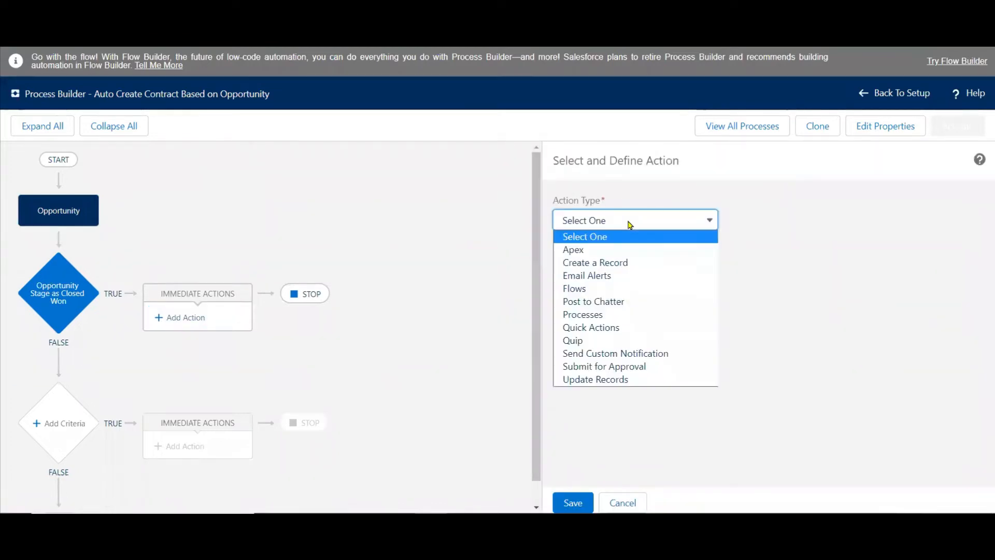
click(601, 263)
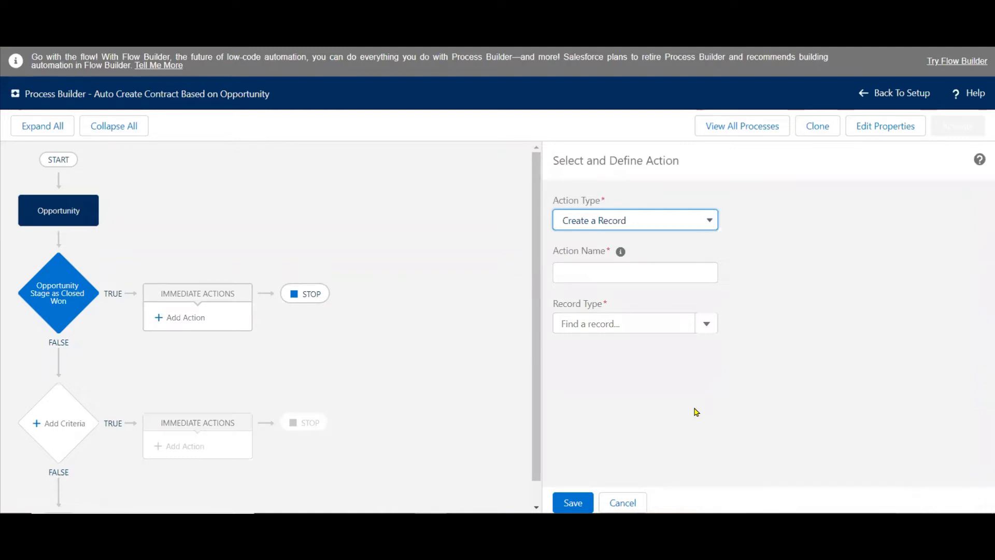
click(620, 326)
text(cont)
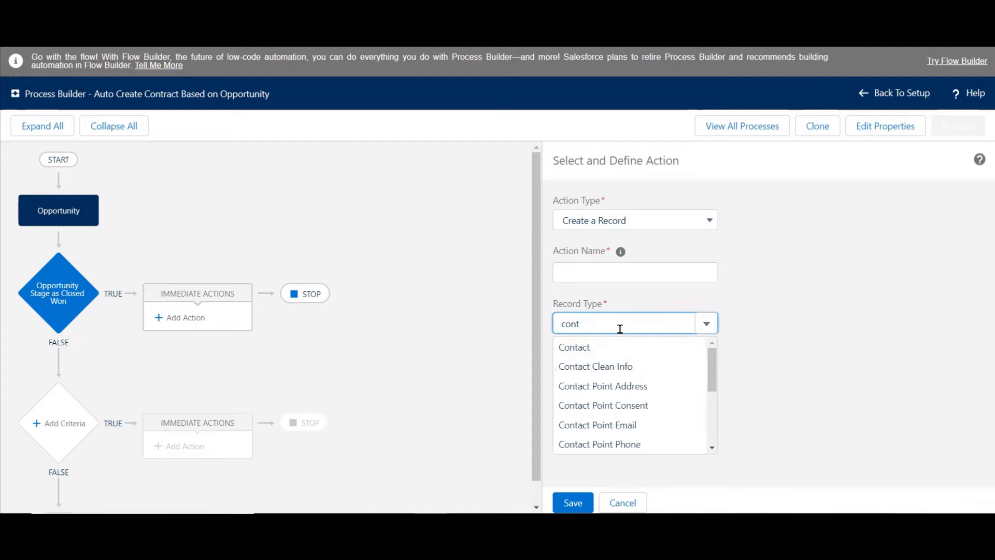
text(r)
click(588, 346)
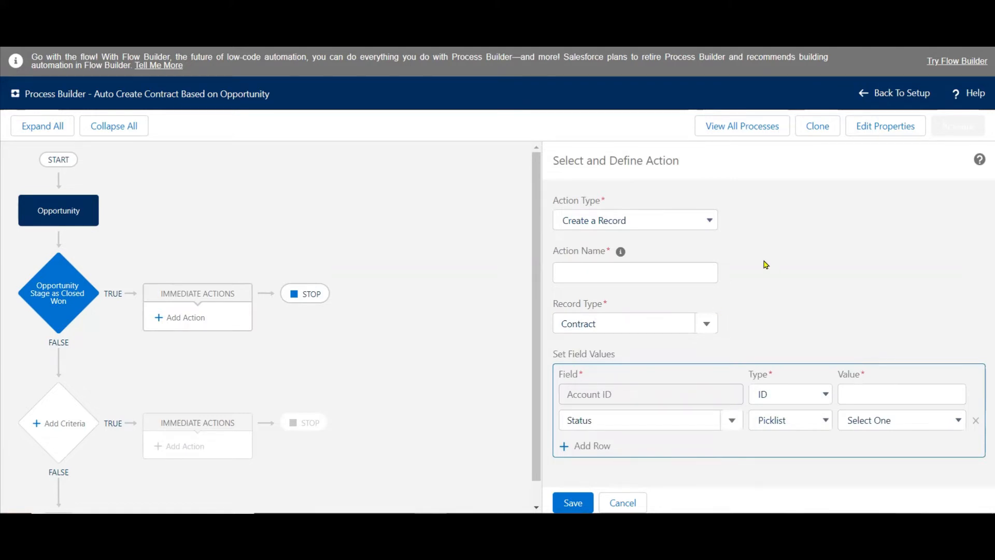
Name the action "Create a New Contract".
click(691, 271)
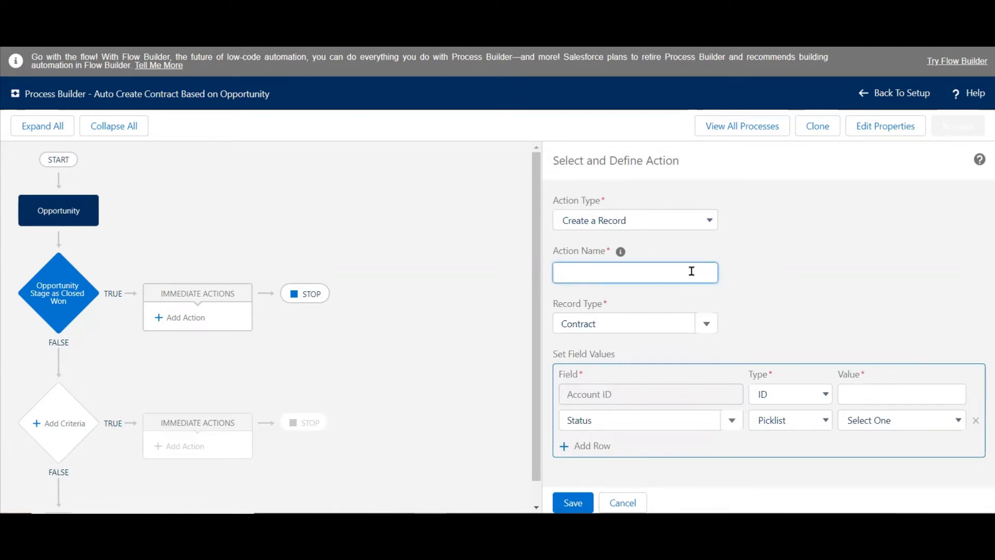
text(Create a New Contract)
click(802, 298)
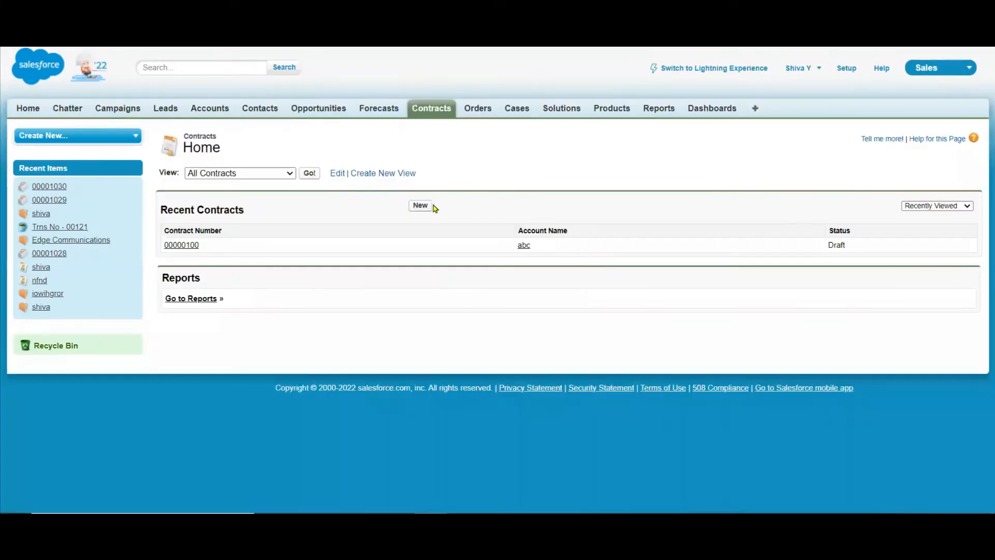
Check the required fields in the new contract form, and add two more field value rows to the contract action.
click(420, 205)
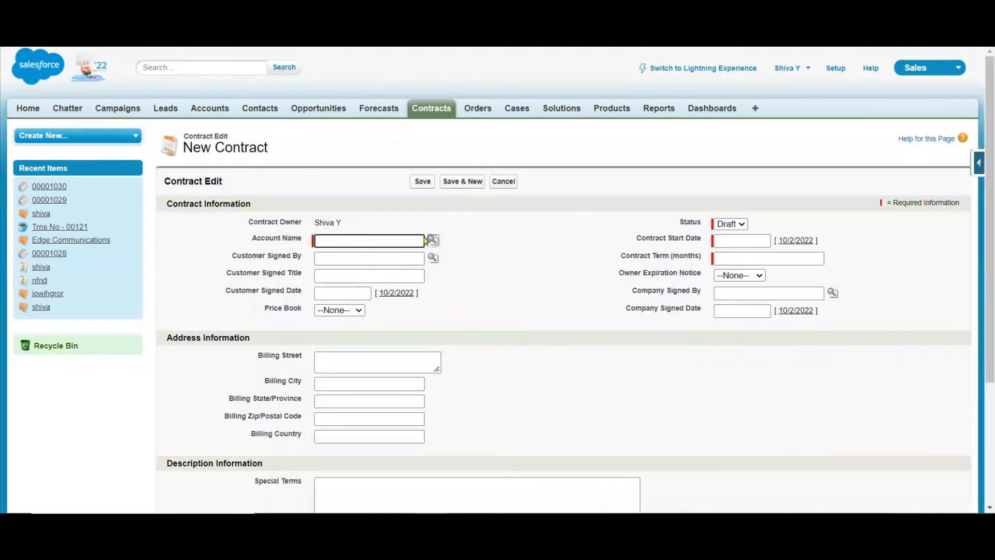
key(ctrl)
key(ctrl)
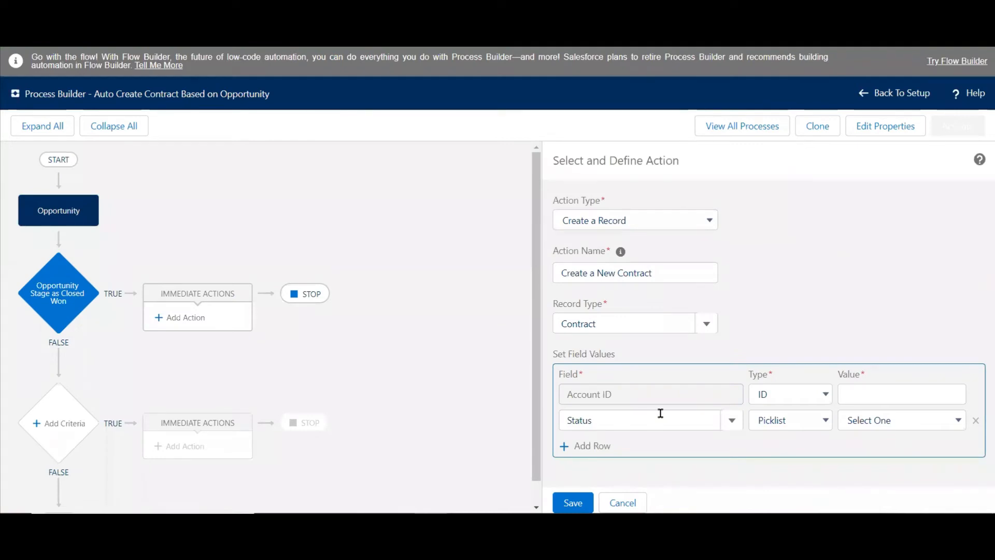
click(586, 449)
click(588, 469)
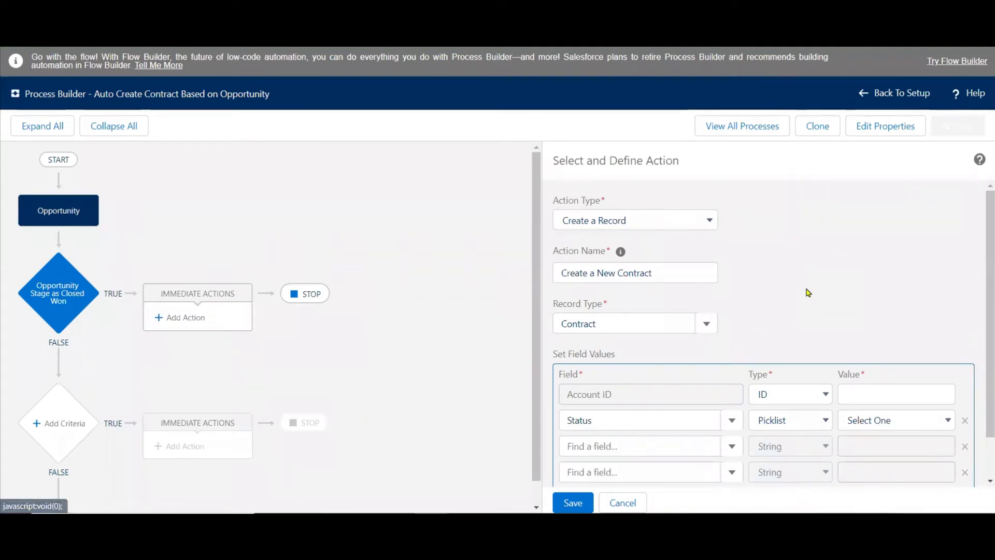
scroll(807, 293, down, 1)
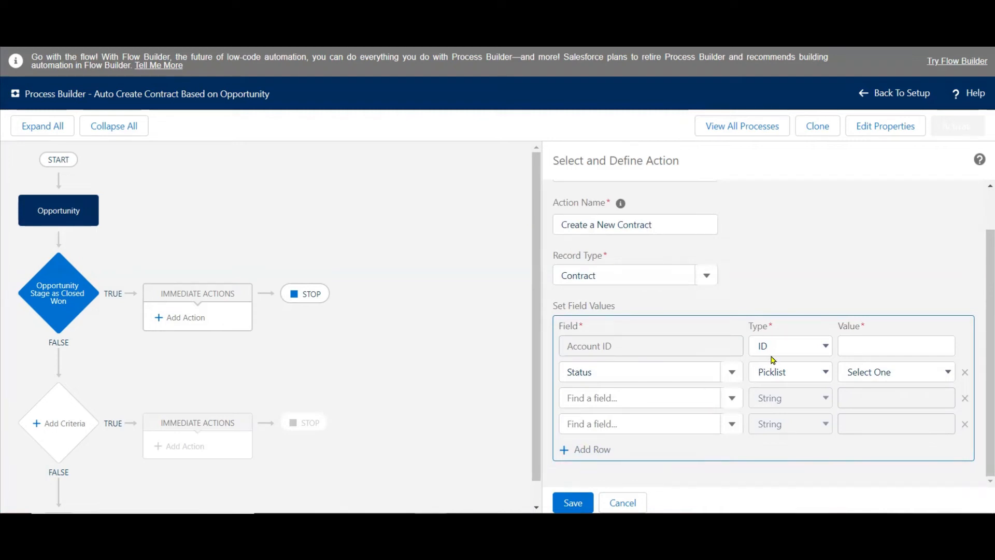
Switch to the PowerPoint notes and highlight the words "Opportunity" and "contract" in yellow in the second use case.
click(492, 521)
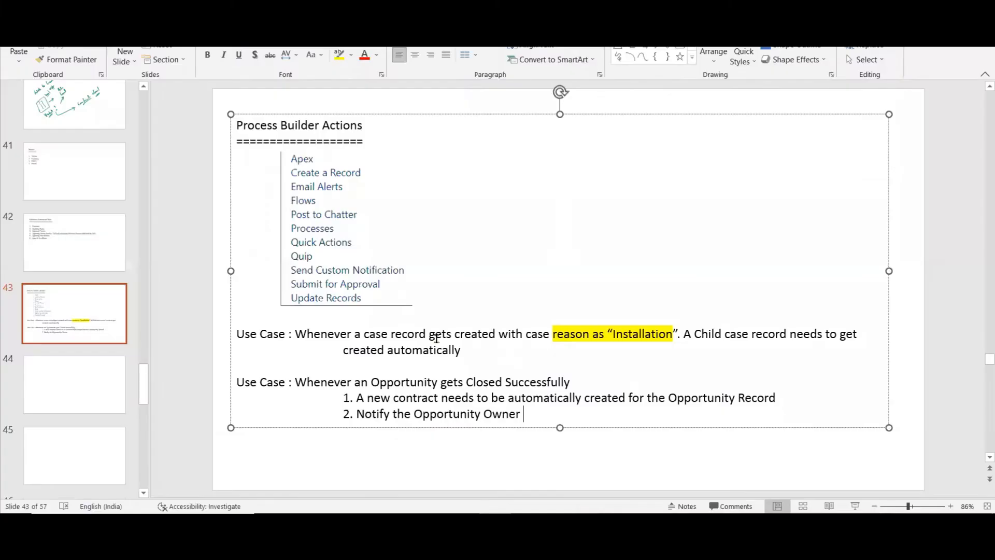
click(371, 382)
drag(379, 382, 438, 384)
click(534, 362)
drag(393, 399, 441, 399)
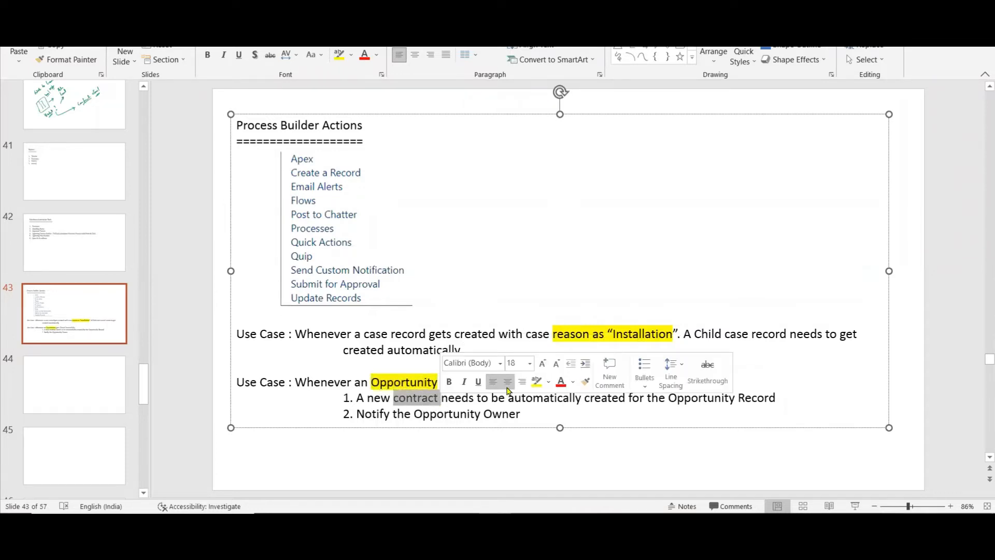
click(536, 382)
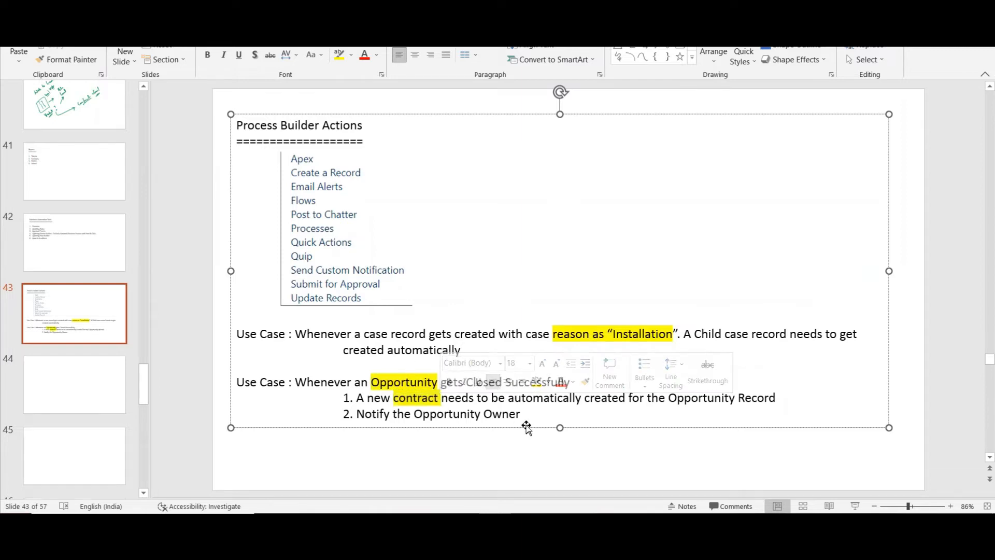
click(594, 477)
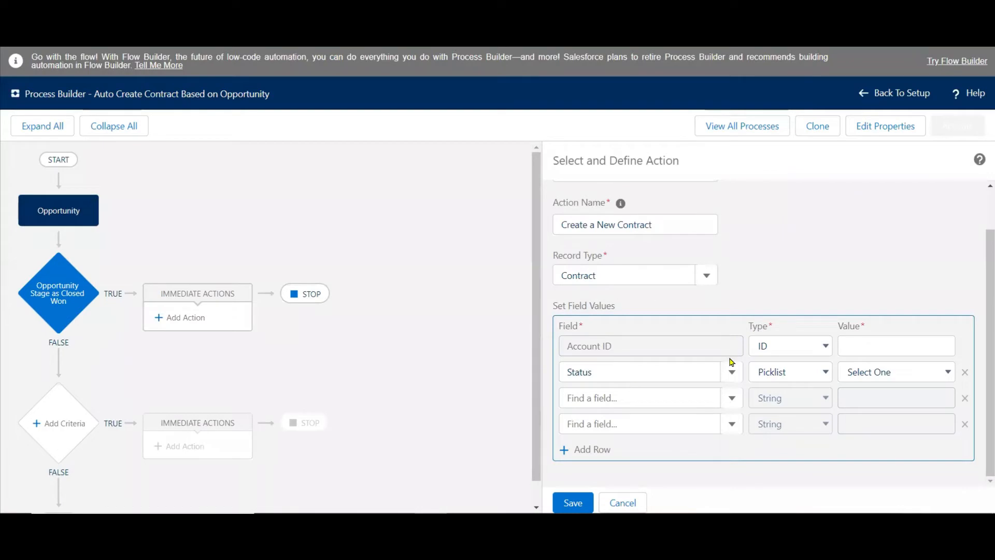
Set the contract's Account ID by field reference to the opportunity's Account ID, and set its Status to Draft.
click(811, 348)
click(801, 378)
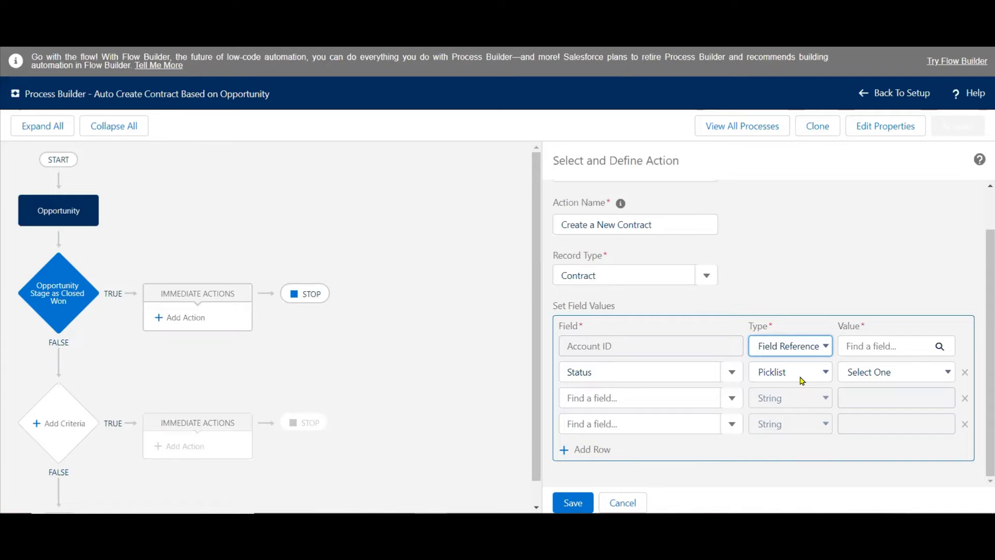
click(868, 346)
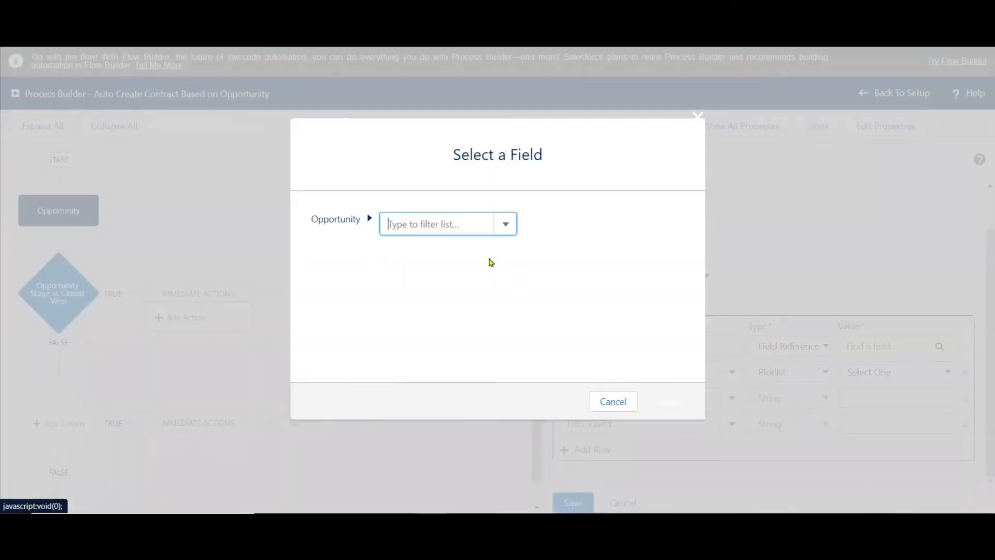
text(acc)
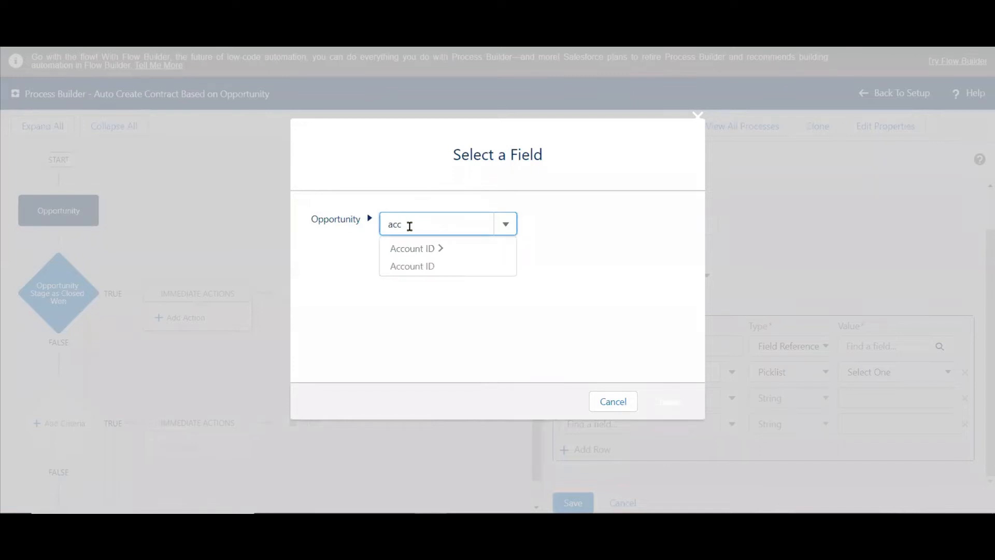
click(413, 268)
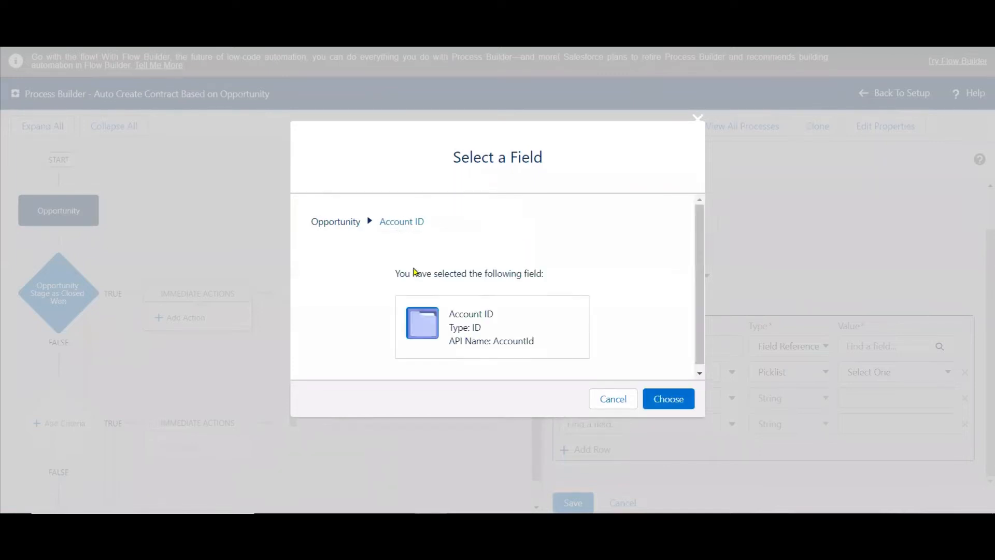
click(668, 399)
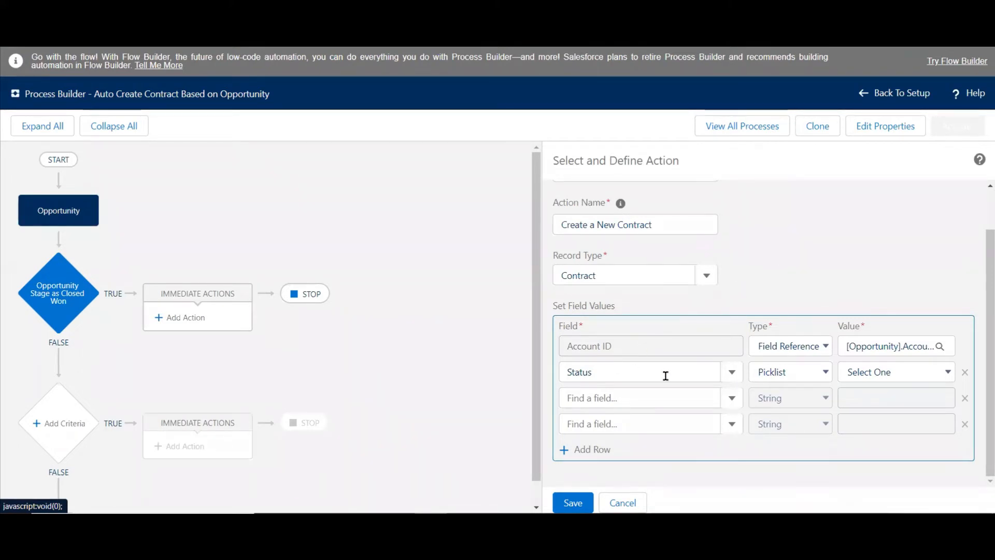
click(865, 373)
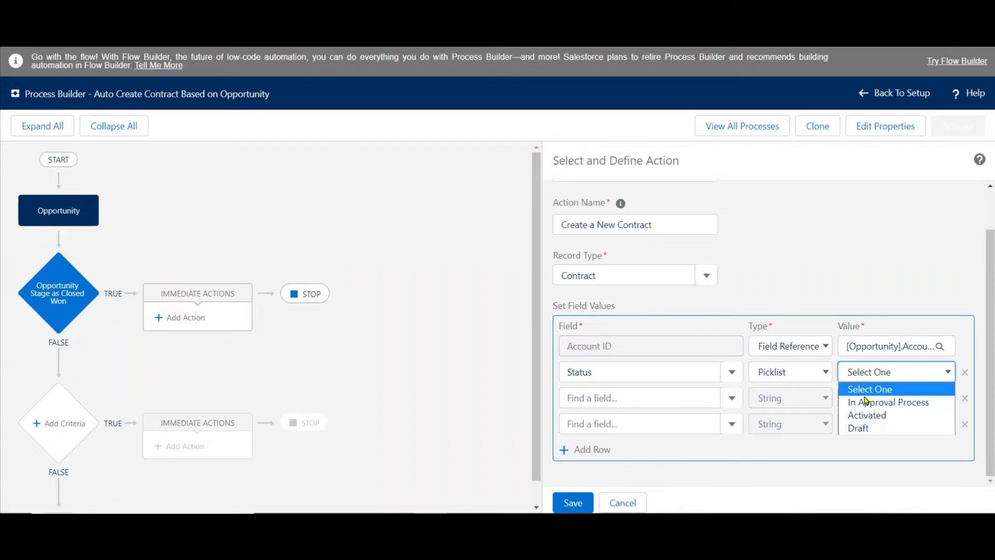
click(867, 433)
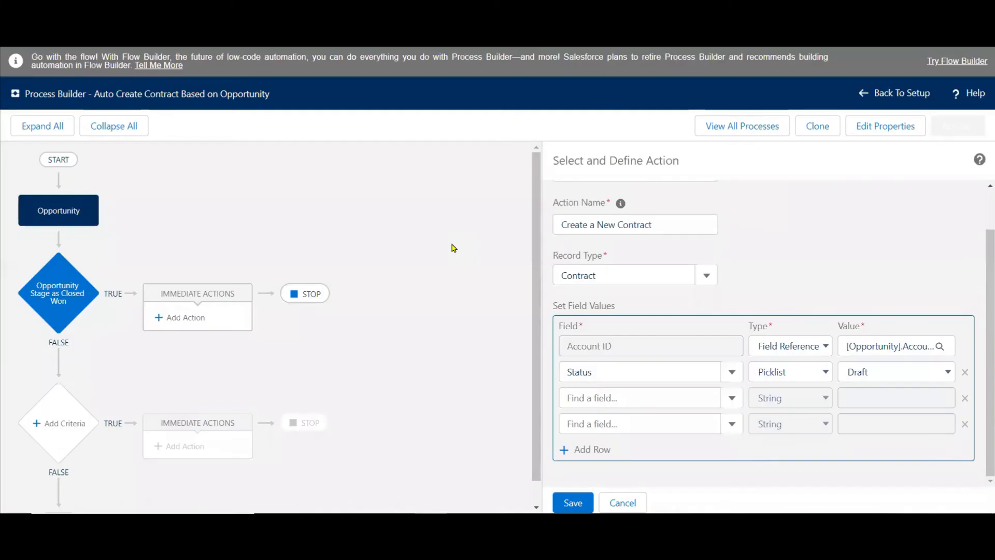
Add the Contract Start Date field to the contract action and set it by field reference to the opportunity's Close Date.
click(577, 397)
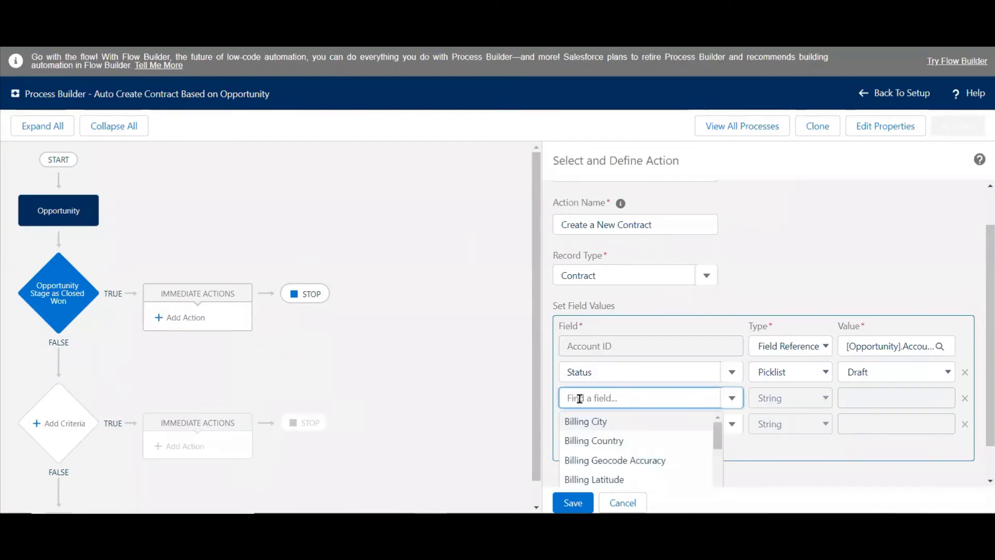
text(co)
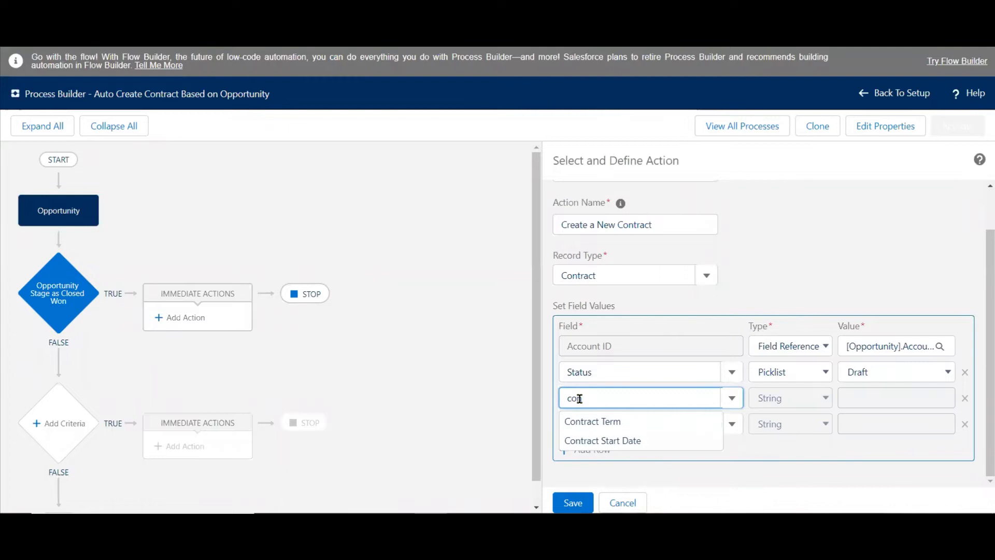
text(nt)
click(604, 440)
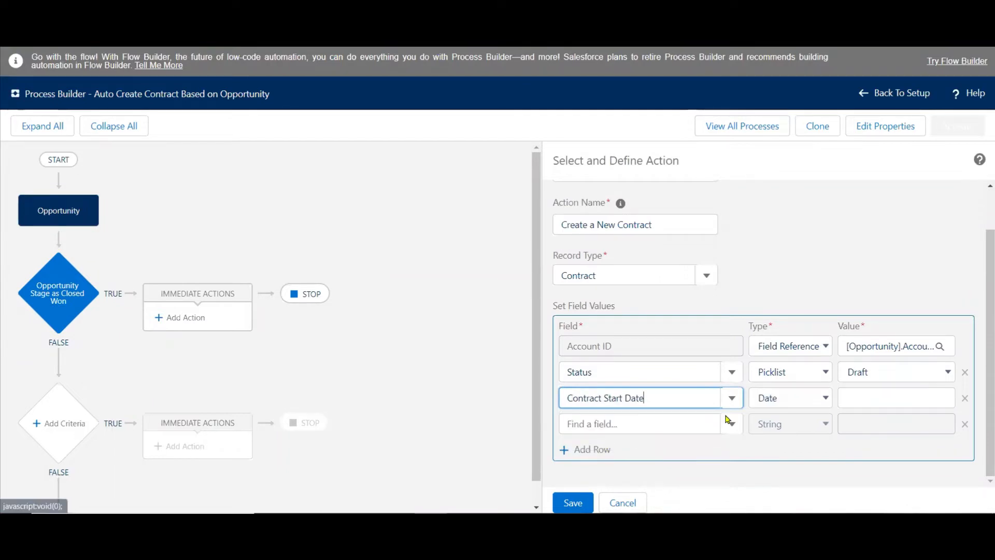
click(823, 400)
click(801, 427)
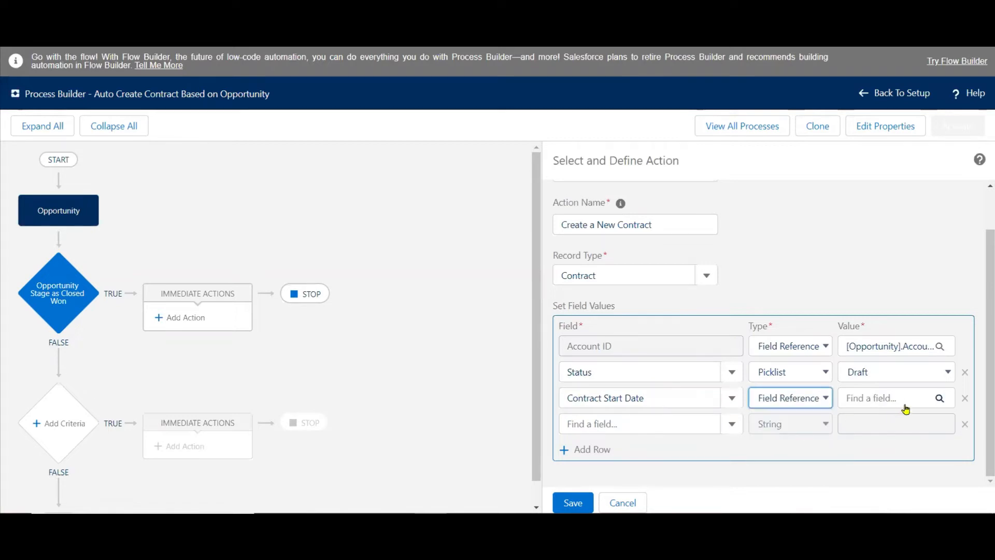
click(912, 404)
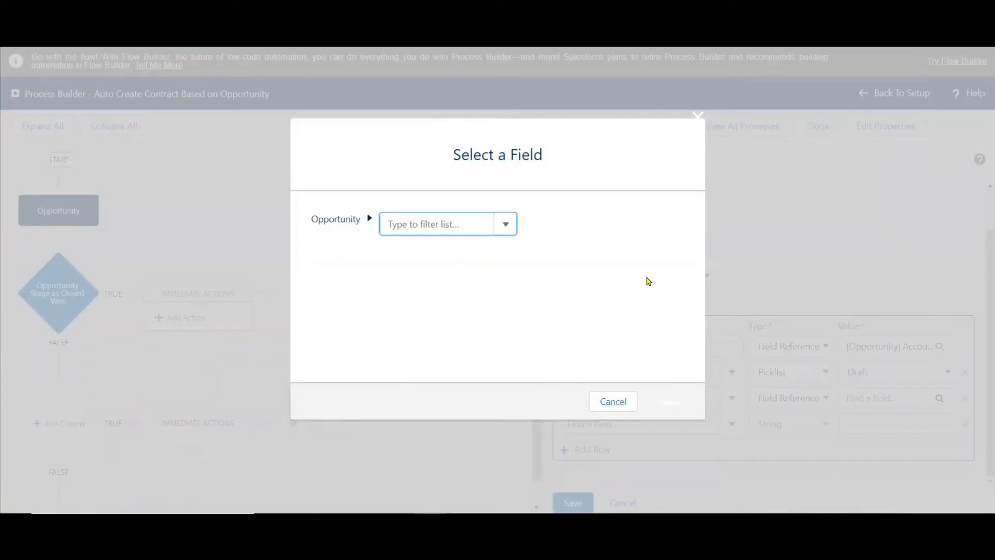
text(clo)
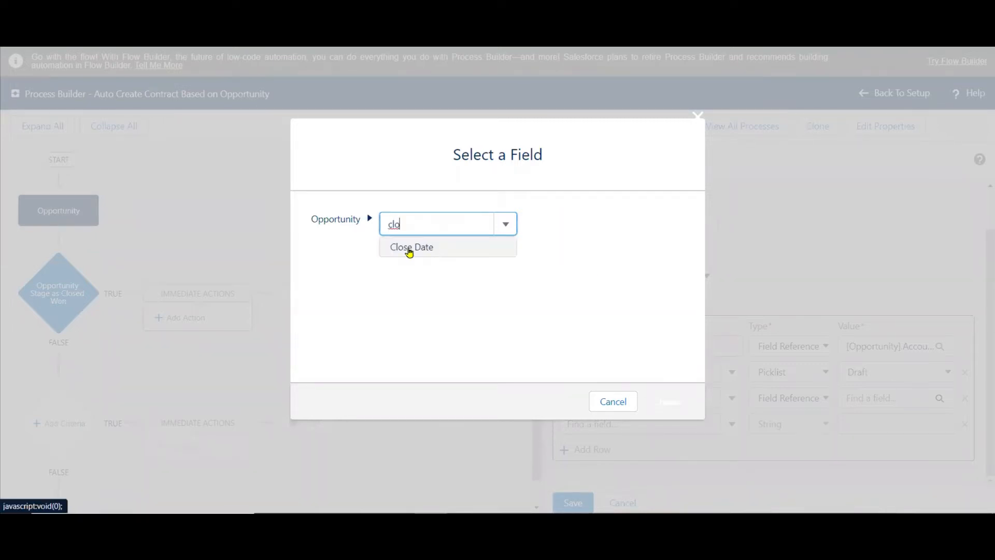
click(422, 252)
click(668, 402)
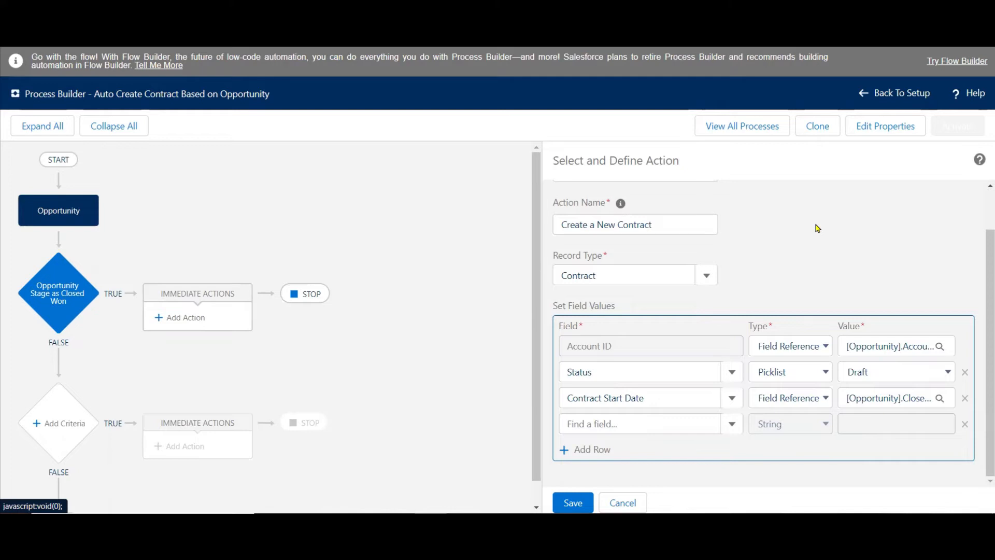
Add the Contract Term field with the number 9 to the contract action, save the action, and activate the process.
click(629, 425)
text(contra)
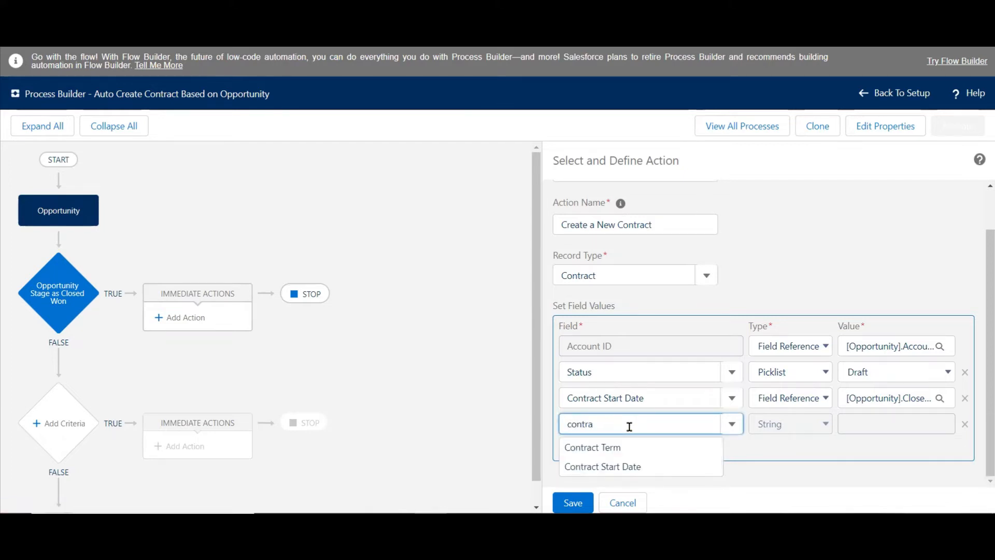
click(603, 447)
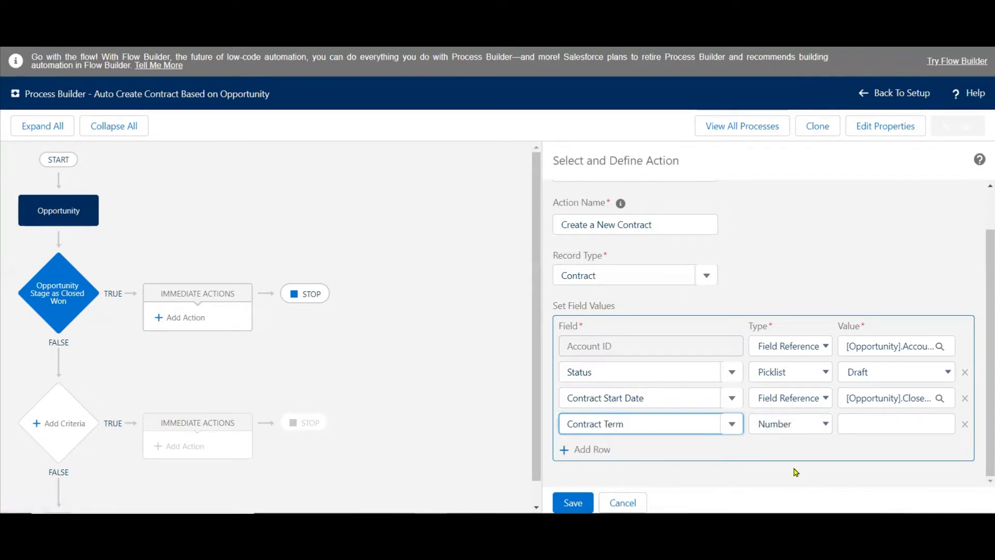
click(870, 424)
text(9)
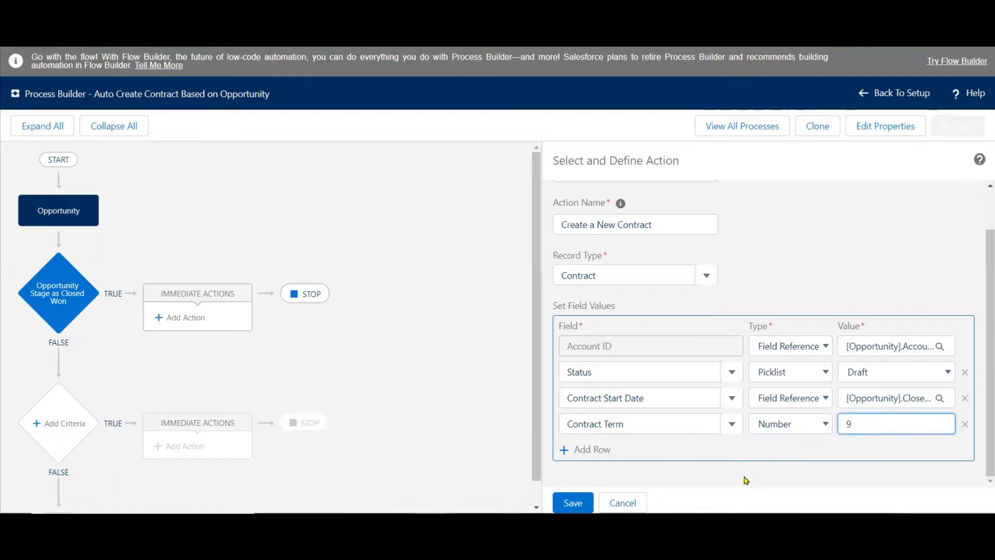
click(567, 501)
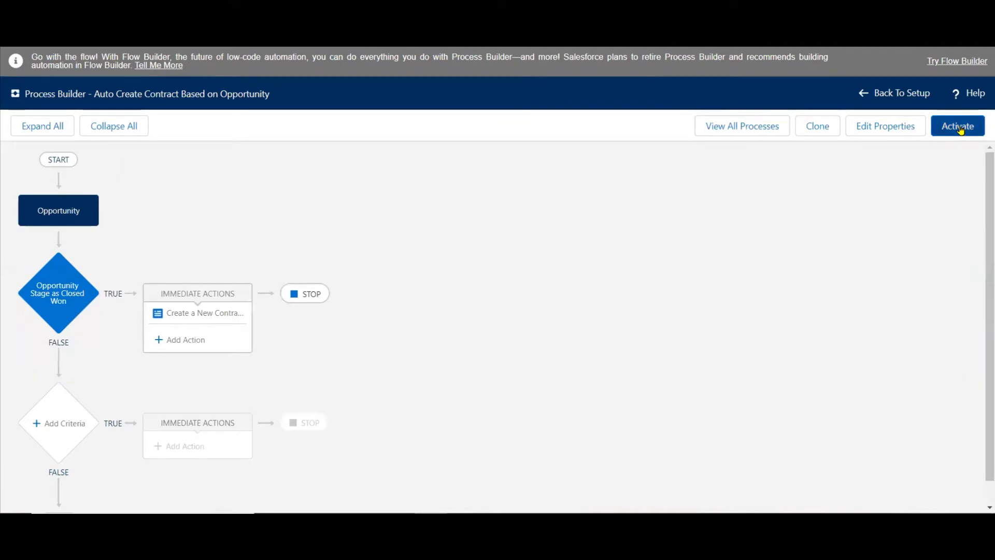
click(960, 129)
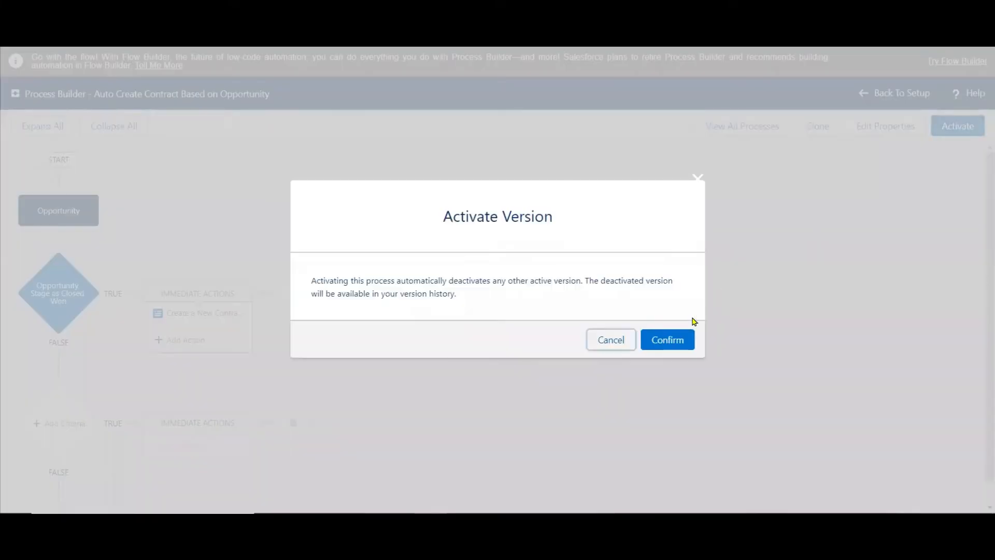
click(668, 340)
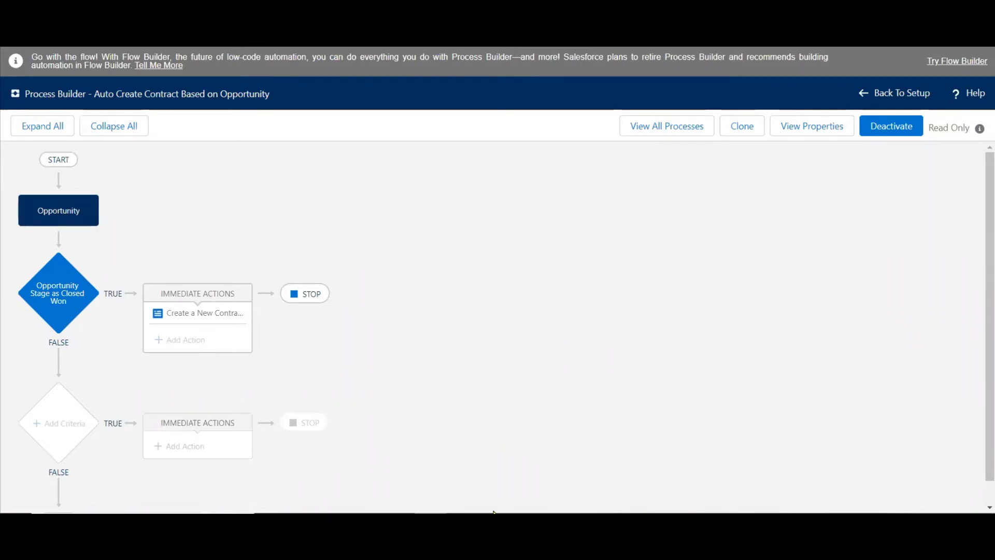
Switch to the PowerPoint notes and highlight "Opportunity Owner" in yellow in the second use case's notification point.
key(alt+Tab)
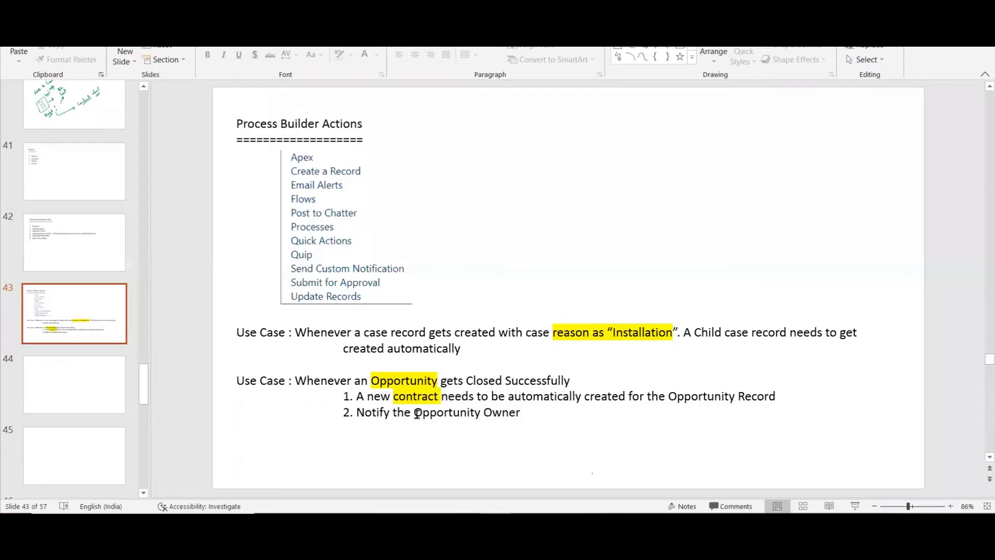
drag(519, 412, 418, 417)
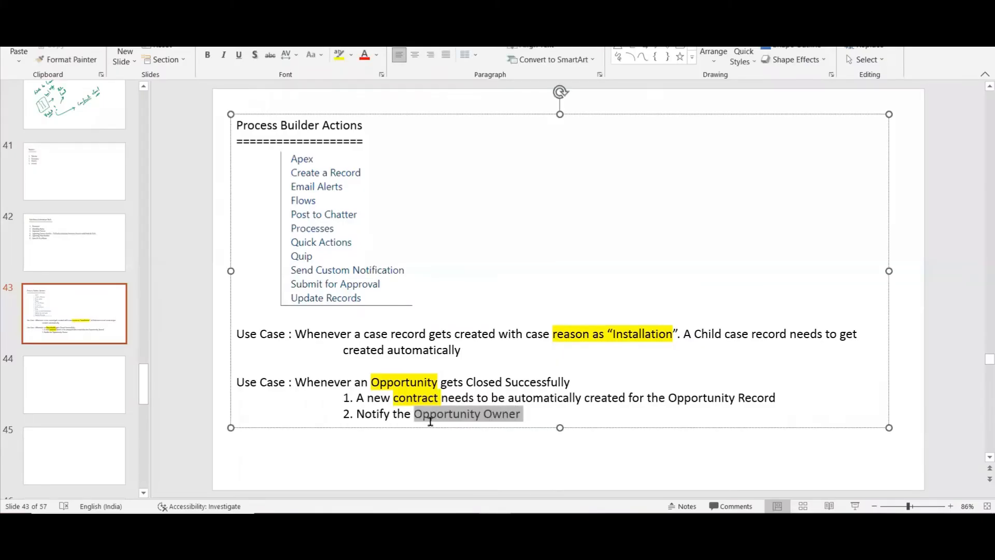
click(519, 399)
click(554, 253)
click(518, 473)
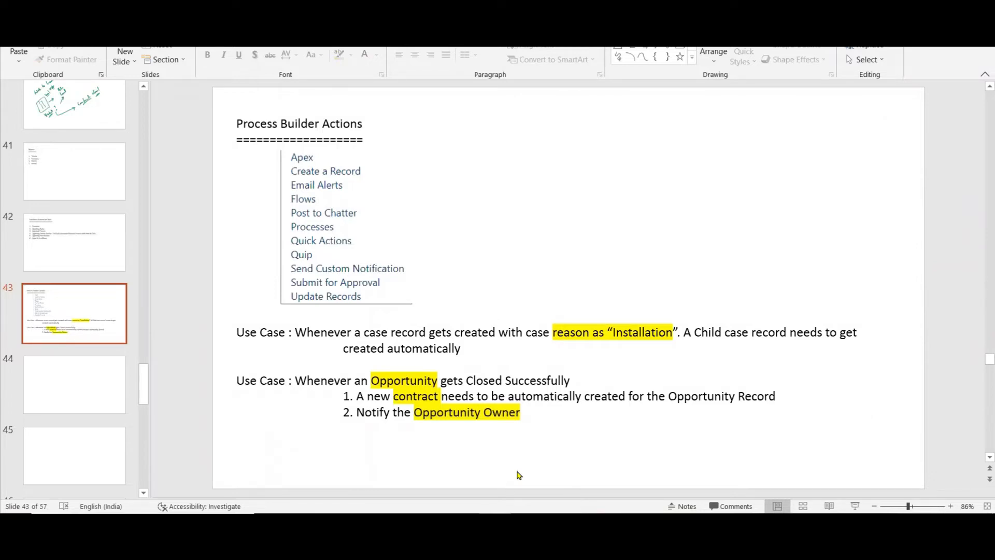
Switch back to Process Builder, deactivate the process, and review its criteria, stop setting and contract action in read-only mode.
key(alt+Tab)
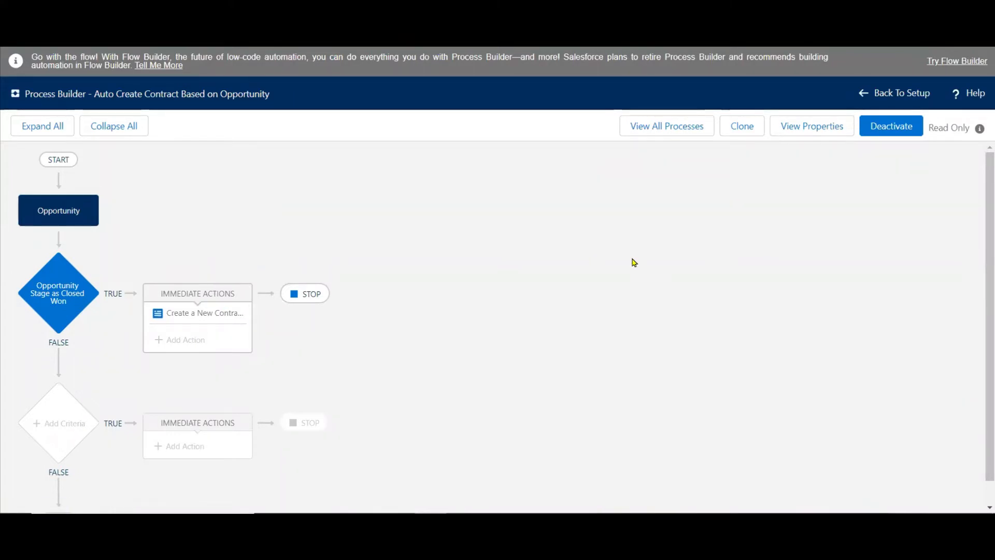
click(889, 130)
click(663, 333)
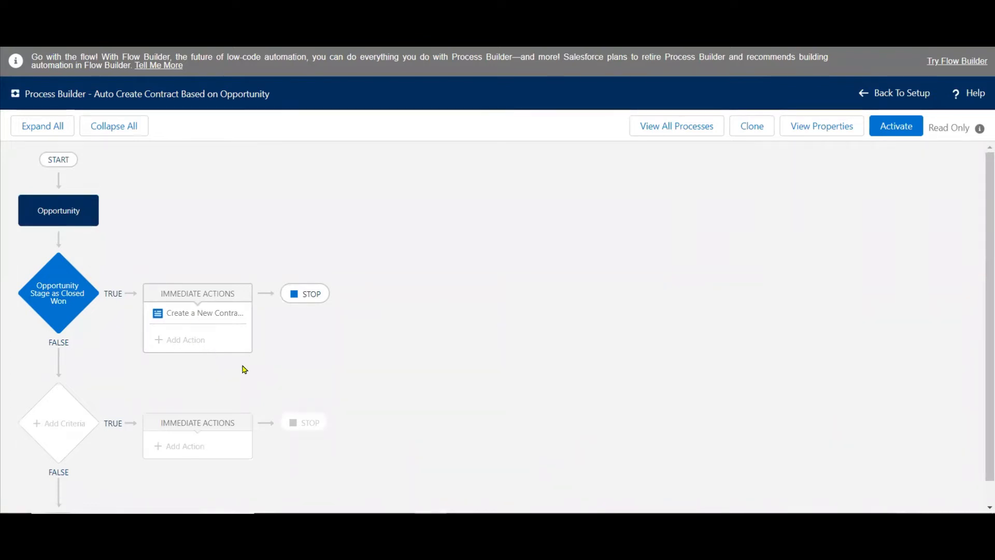
click(75, 284)
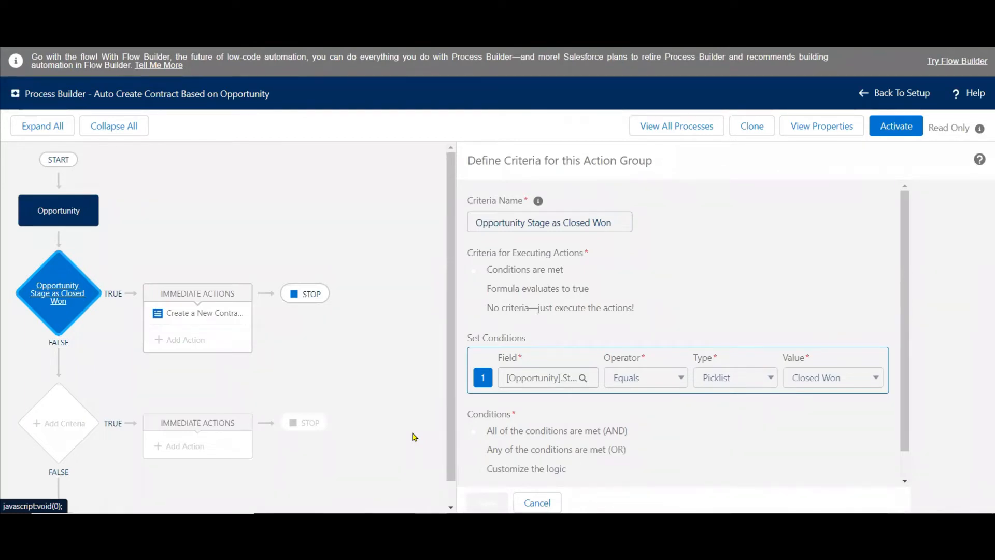
click(304, 292)
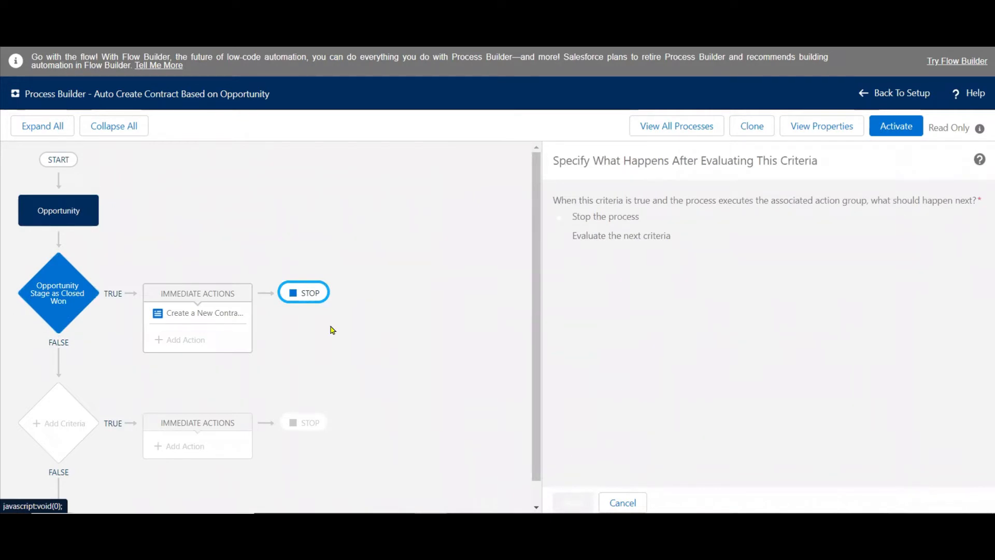
click(217, 311)
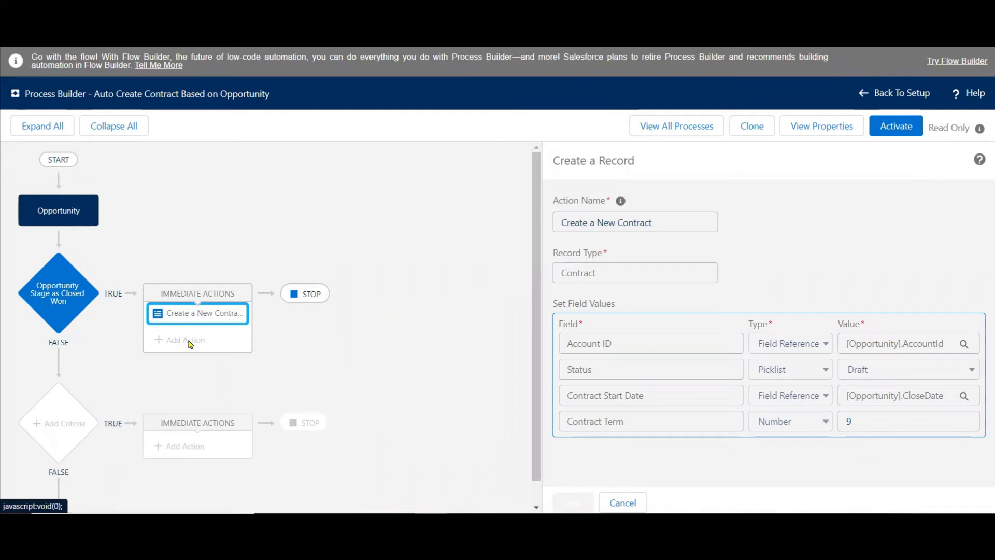
click(214, 321)
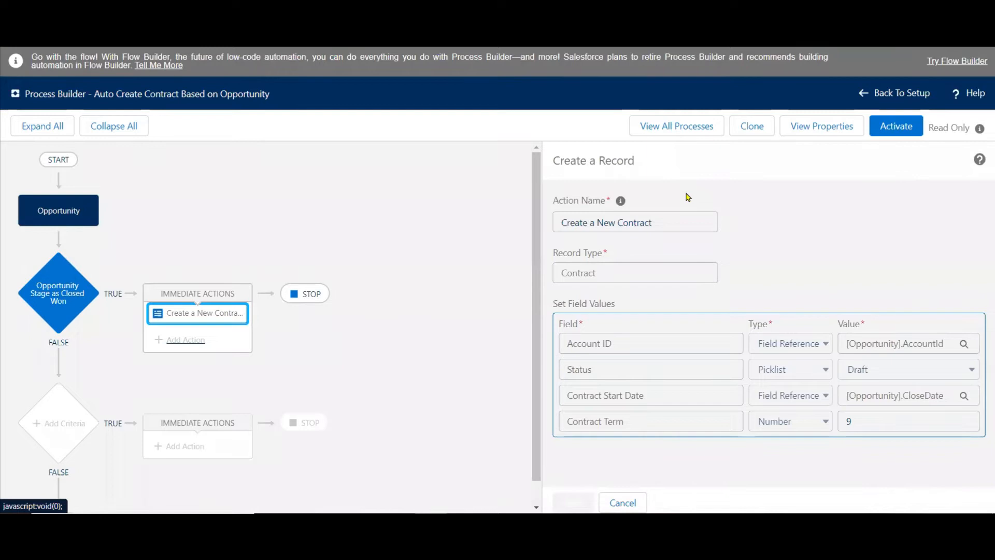
Clone the process as a version of the current process, keeping the name Auto Create Contract Based on Opportunity.
click(750, 127)
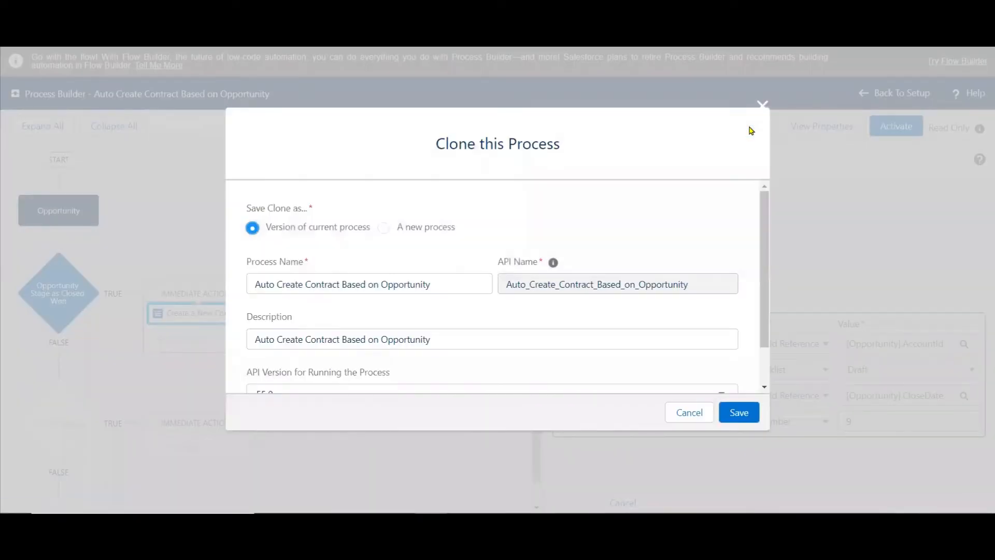
scroll(765, 364, down, 1)
scroll(766, 364, down, 2)
click(744, 413)
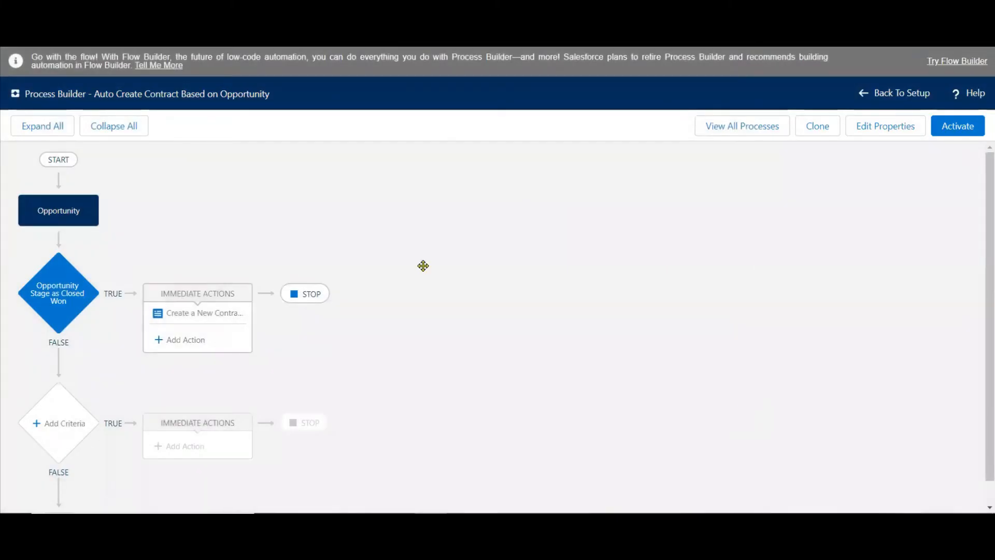
Add a second immediate action of type Email Alerts and name it "Notify Opportunity Owner".
click(176, 344)
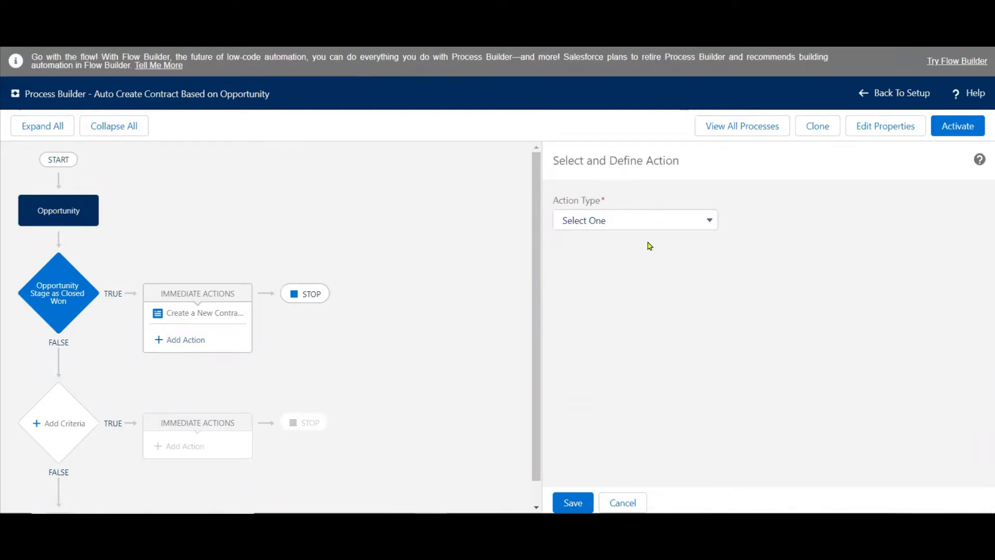
click(687, 224)
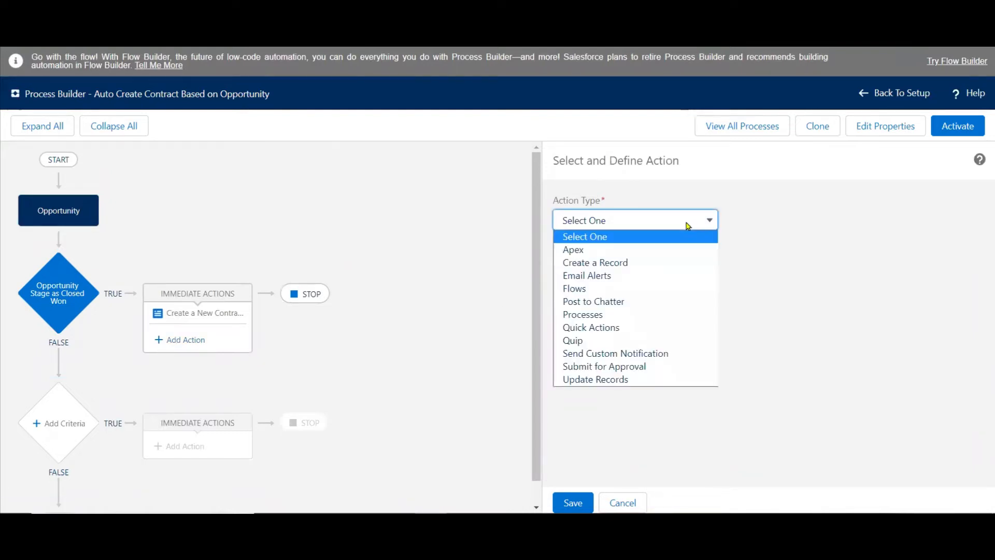
click(599, 276)
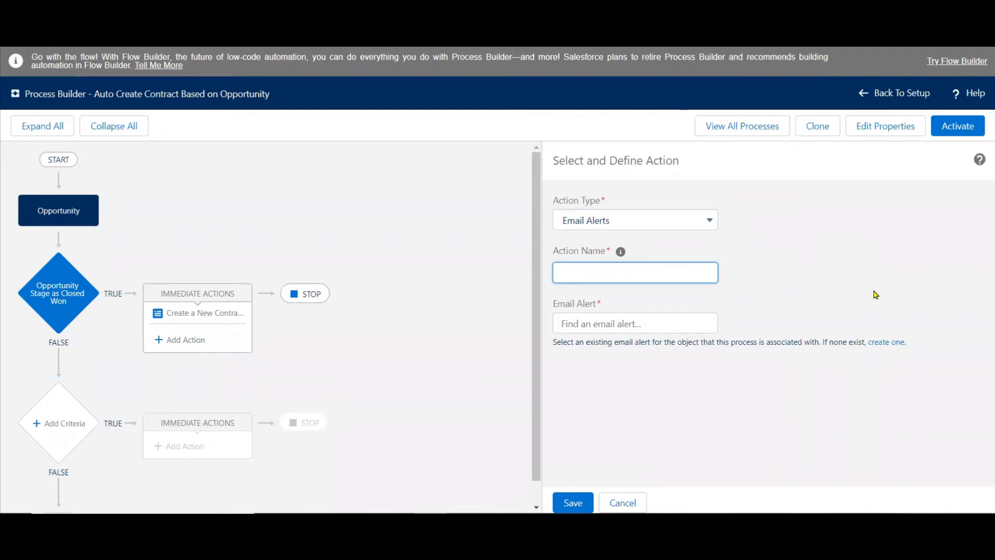
text(B)
key(BackSpace)
text(Notify Oppo)
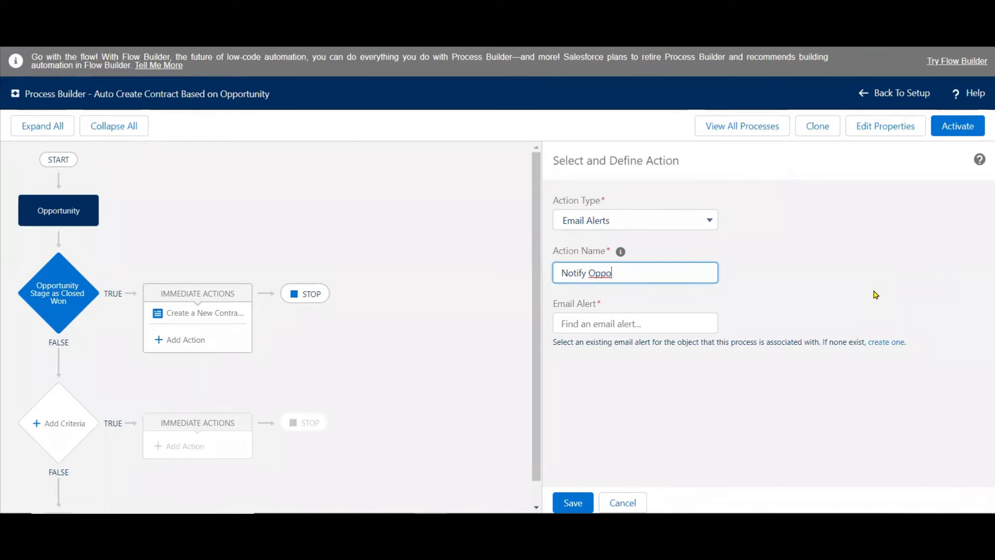
text(rtunity Owner)
click(875, 294)
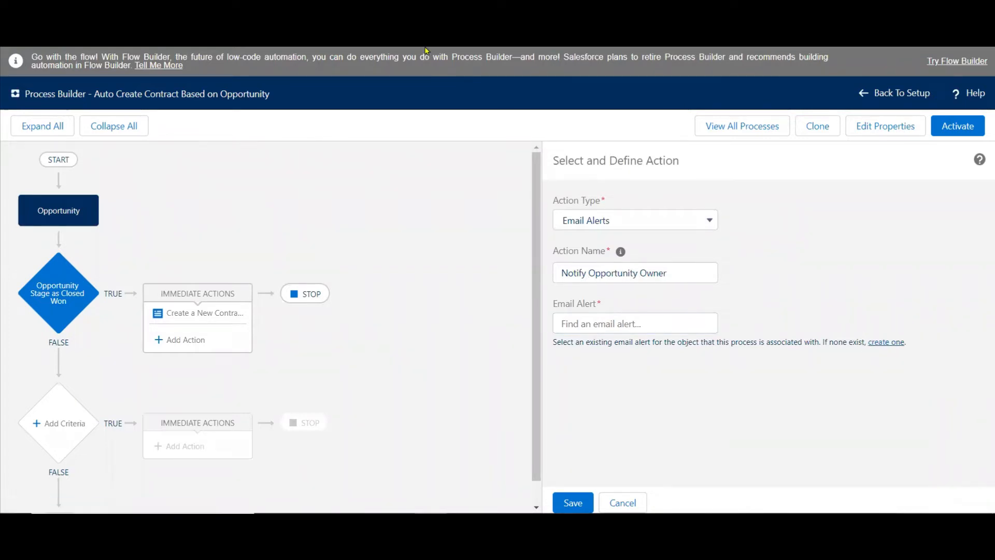
Check the All Email Alerts list and search the action's Email Alert field for an existing alert.
key(ctrl+Tab)
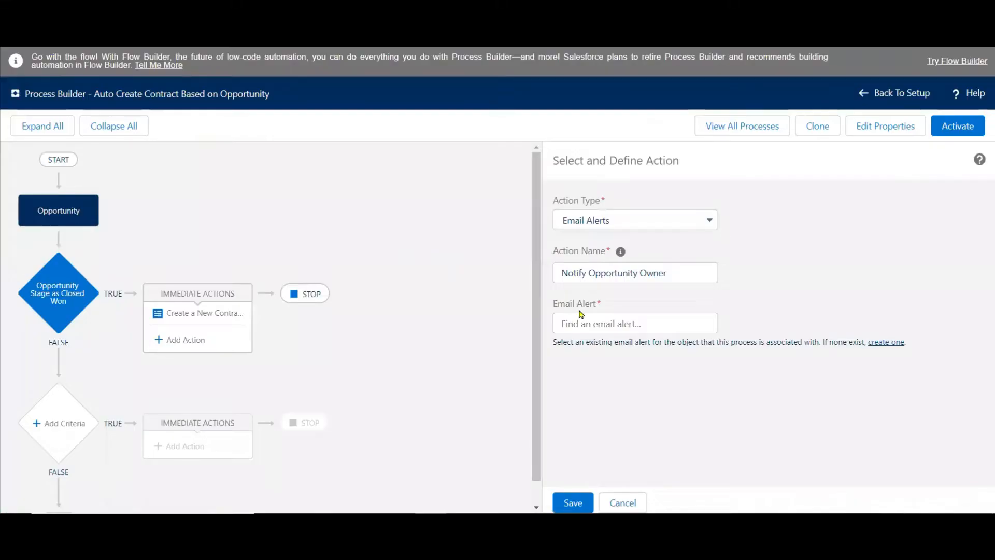
click(604, 317)
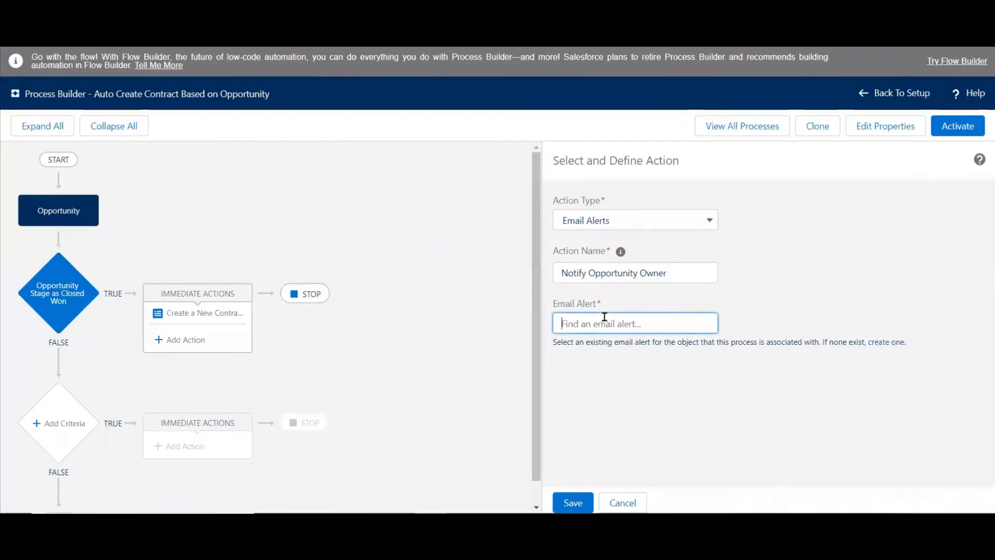
text(In)
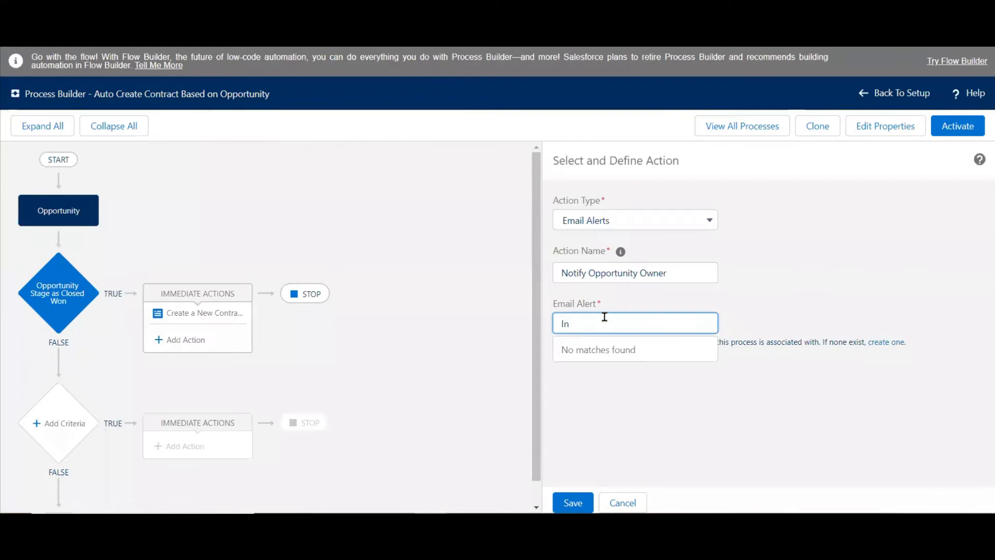
key(BackSpace)
text(New)
key(BackSpace)
key(BackSpace)
key(BackSpace)
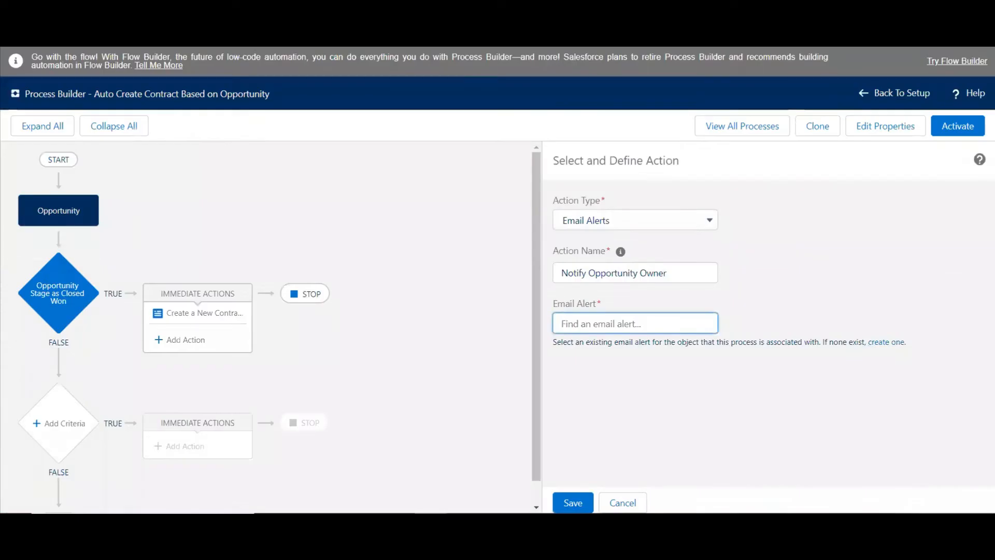
text(Inst)
key(BackSpace)
key(BackSpace)
key(BackSpace)
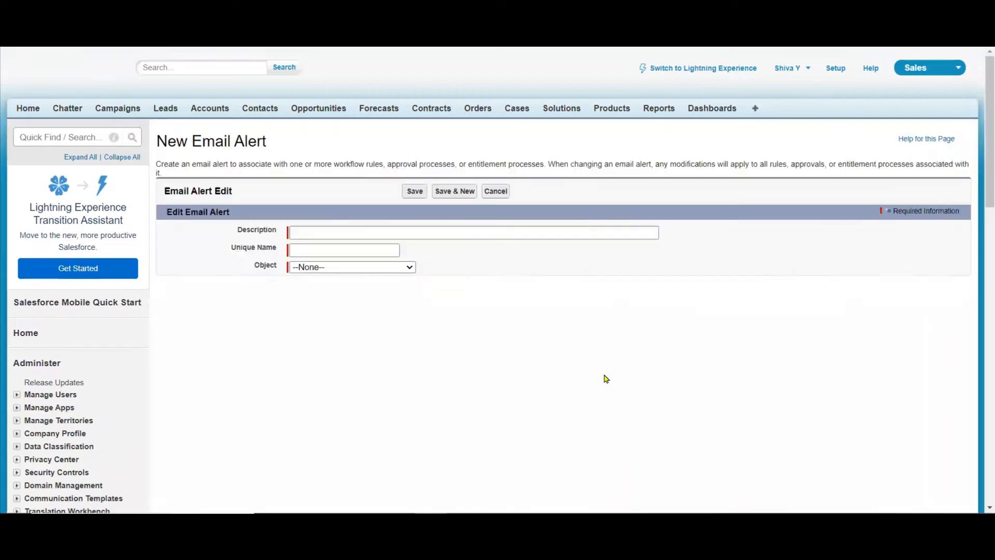
Enter "Notify Opp Owner" as the new email alert's description, with the unique name Notify_Opp_Owner.
click(322, 231)
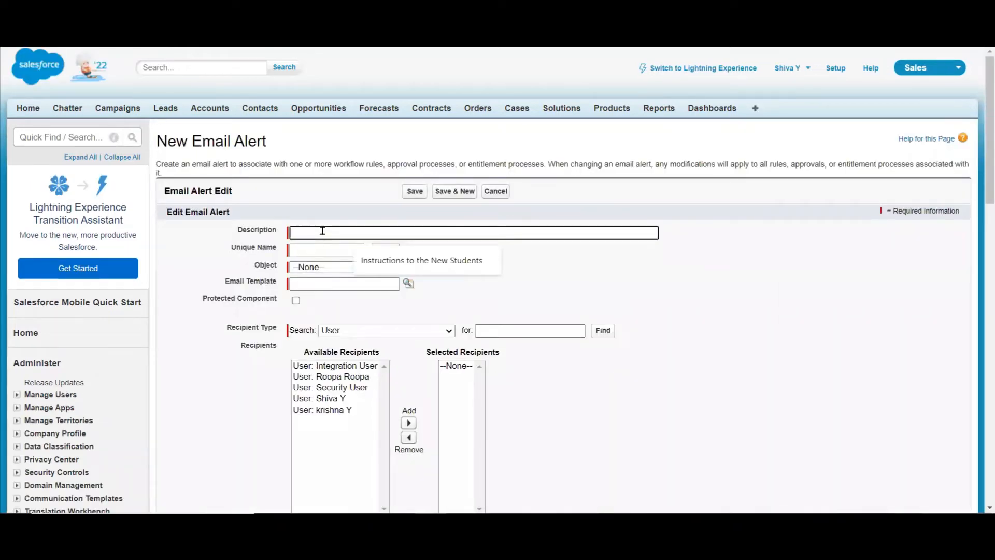
text(Noti)
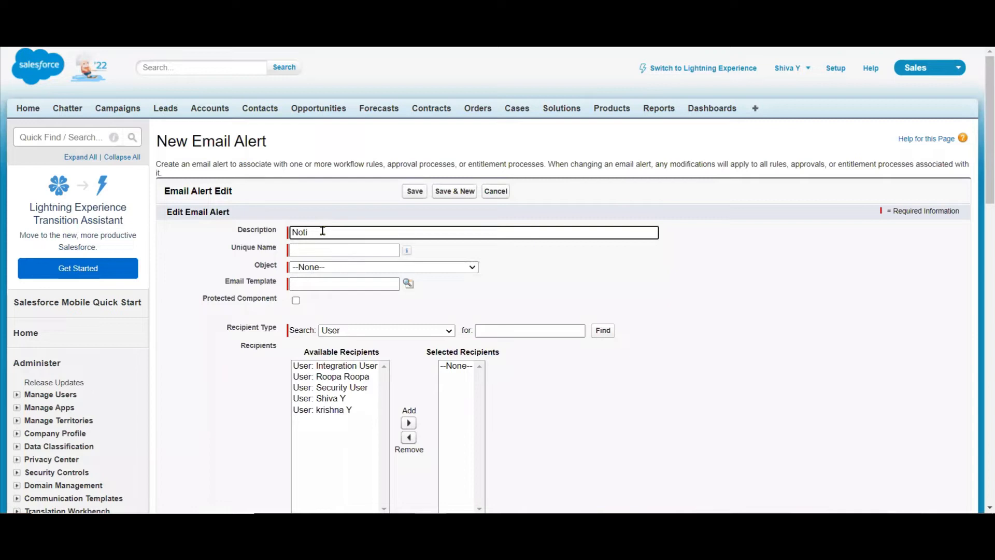
text(fy Opp Owner)
click(717, 295)
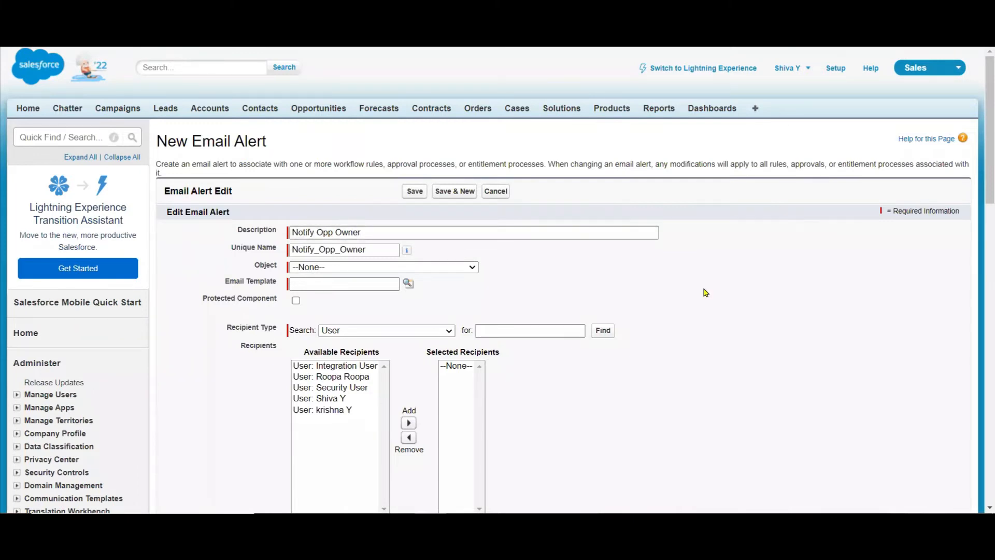
Set the new email alert's object to Opportunity.
click(428, 268)
text(one)
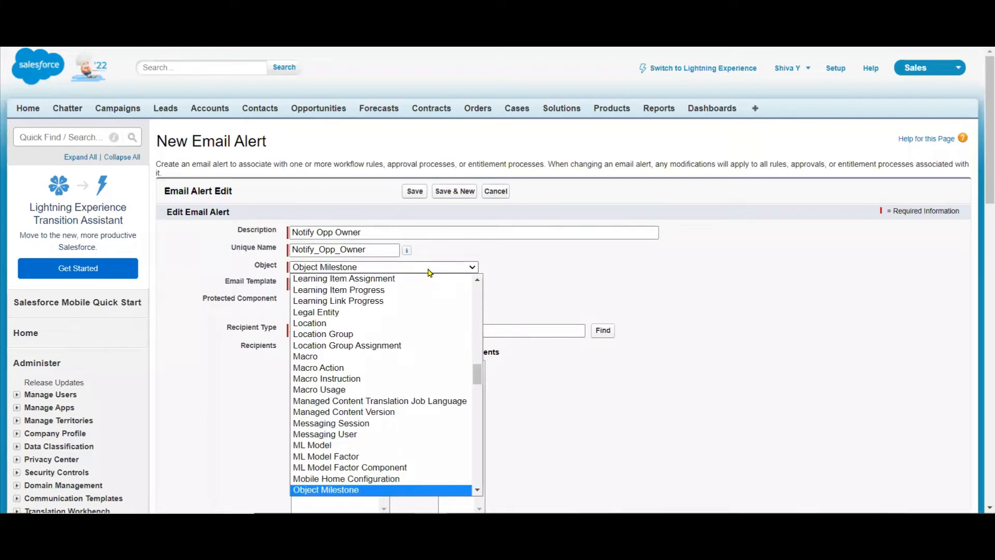
key(Down)
key(Down)
key(Down)
key(Down)
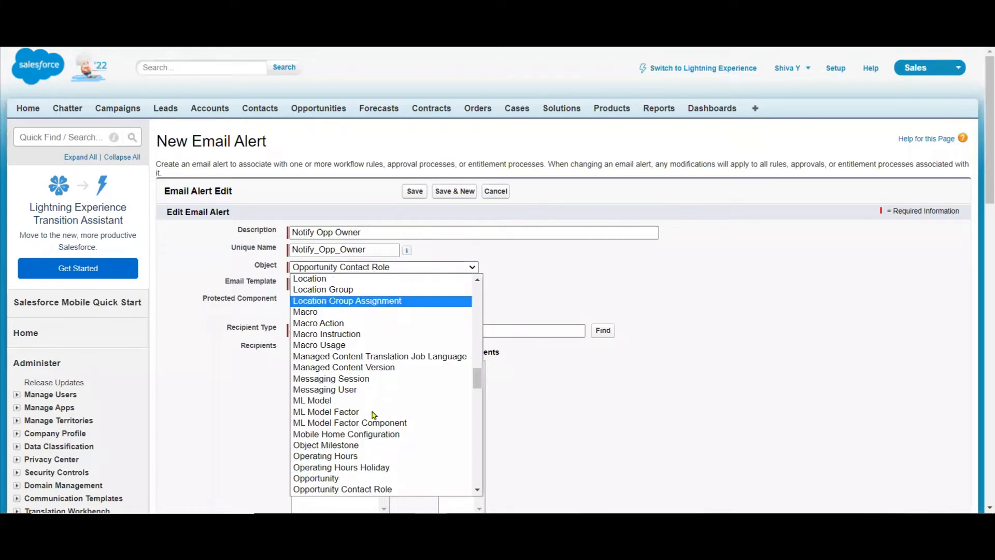
click(370, 477)
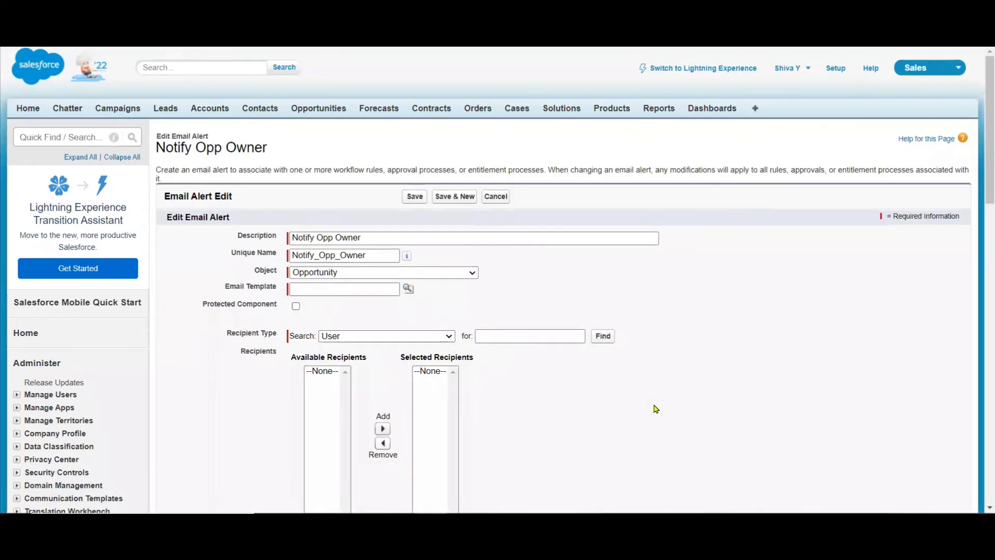
Set the alert's email template to SUPPORT: Self-Service Reset Password (SAMPLE) and add all available users as recipients.
click(408, 289)
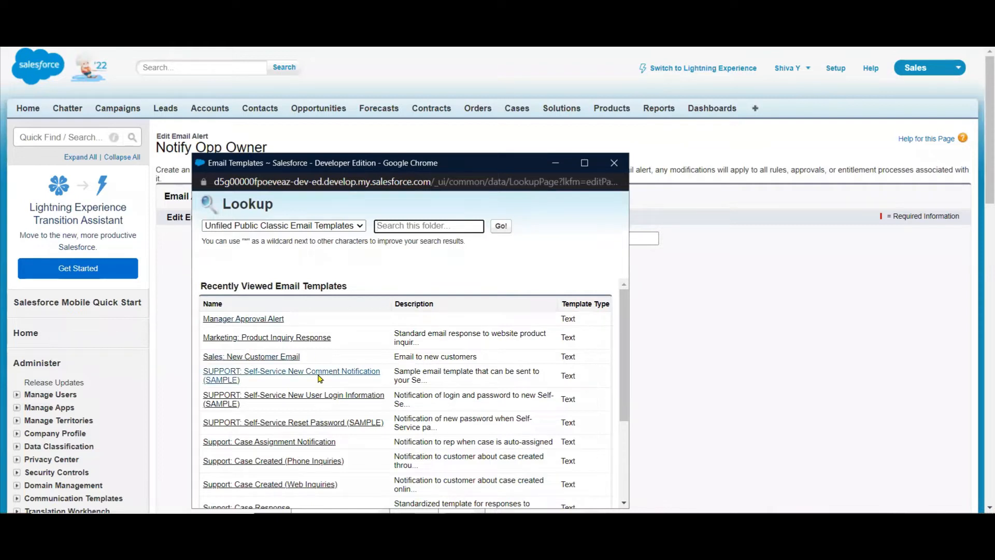
click(313, 422)
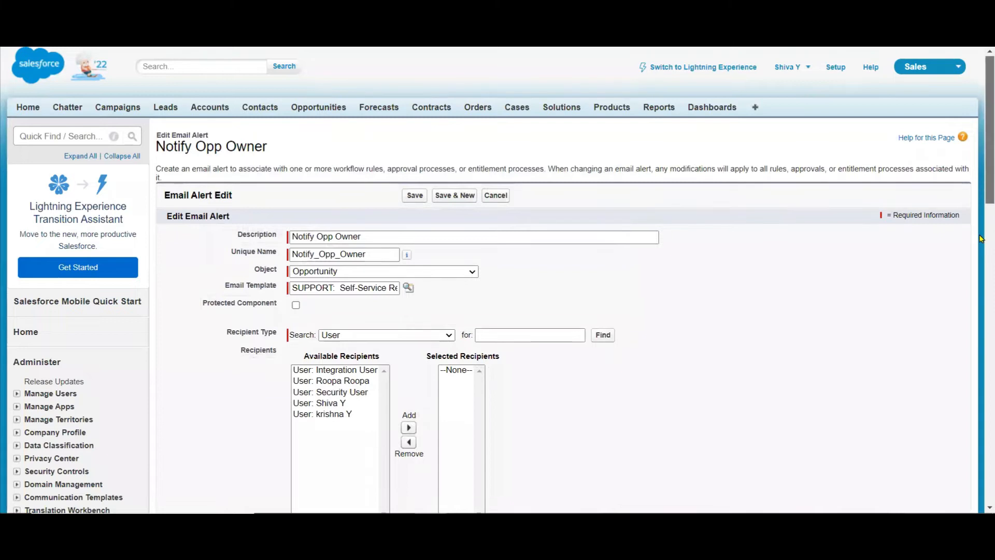
scroll(980, 239, down, 5)
scroll(980, 238, up, 2)
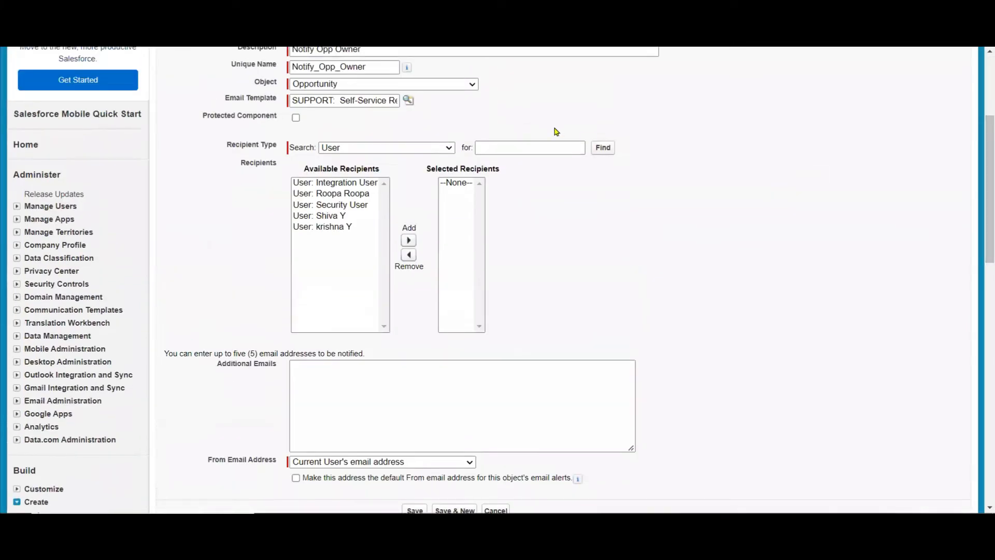
click(337, 244)
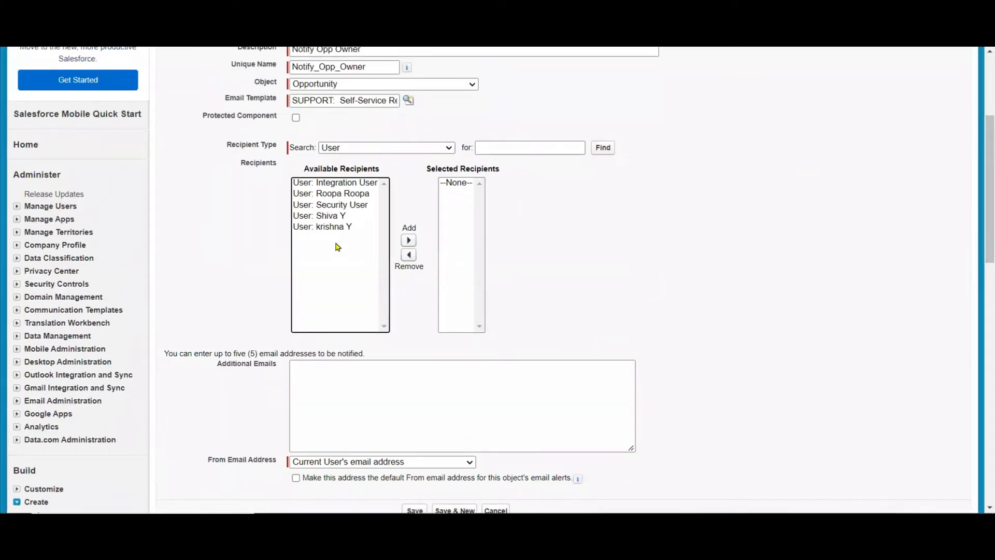
key(ctrl+a)
click(406, 239)
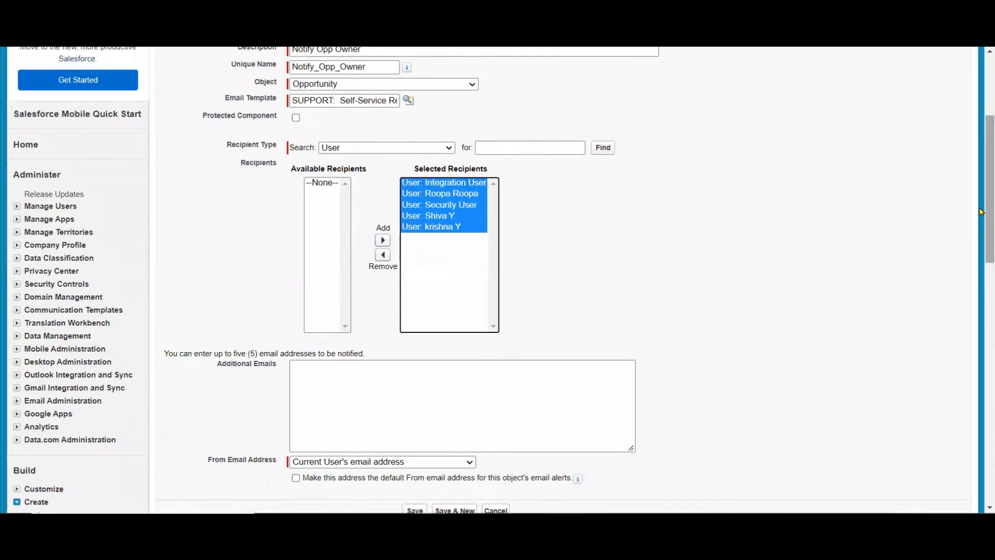
Enter an additional email address to notify and save the email alert.
scroll(718, 331, down, 2)
click(476, 283)
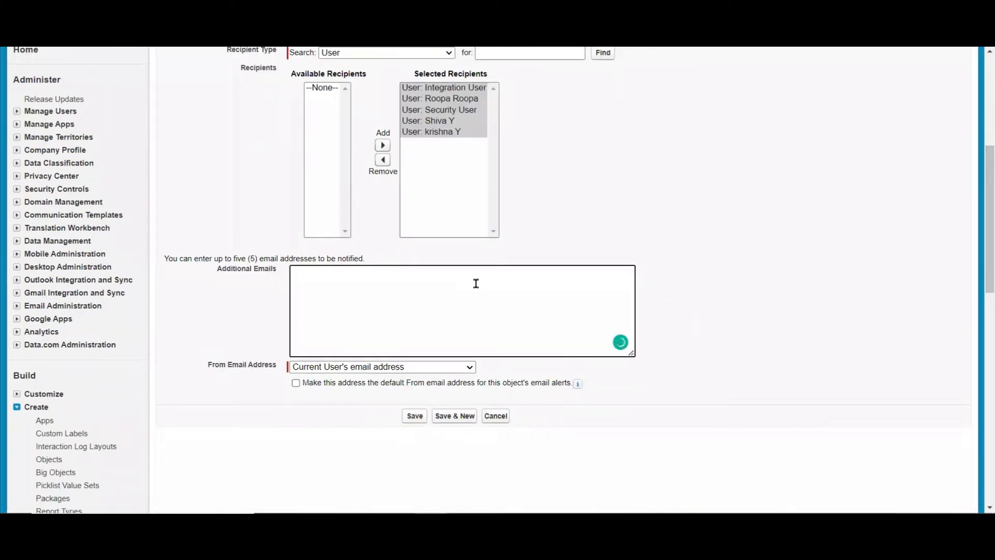
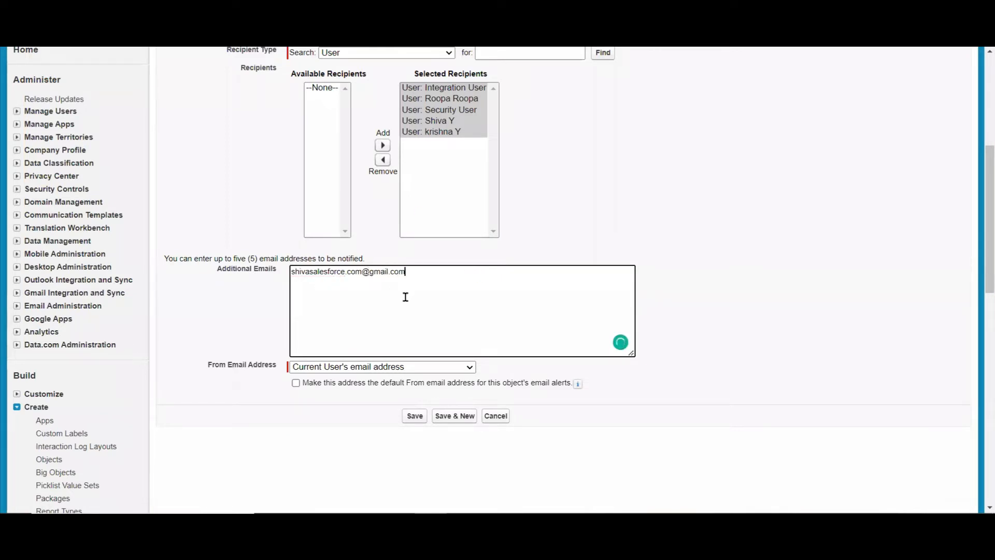
click(414, 416)
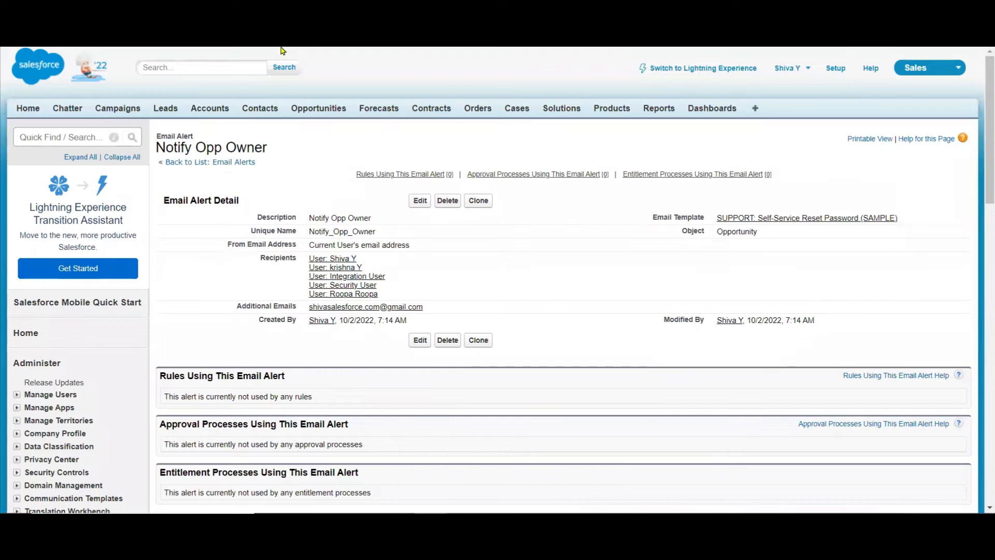
Back in Process Builder, assign the Notify_Opp_Owner email alert to the Notify Opportunity Owner action and save it.
click(208, 32)
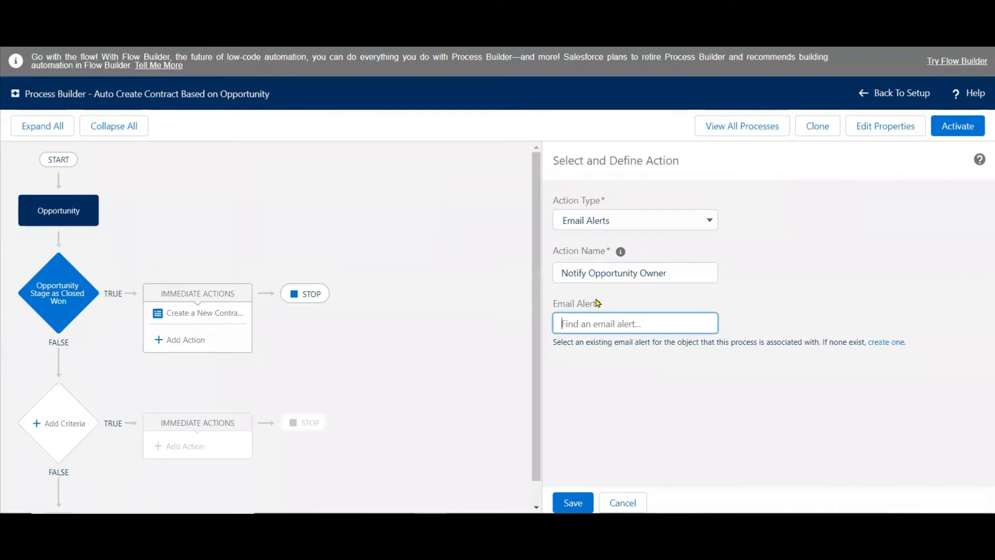
text(N)
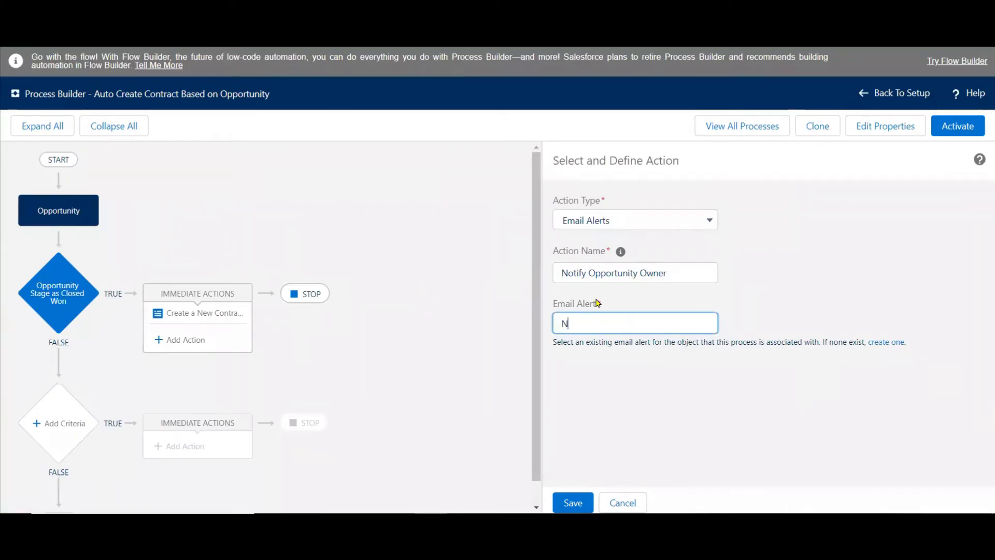
text(o)
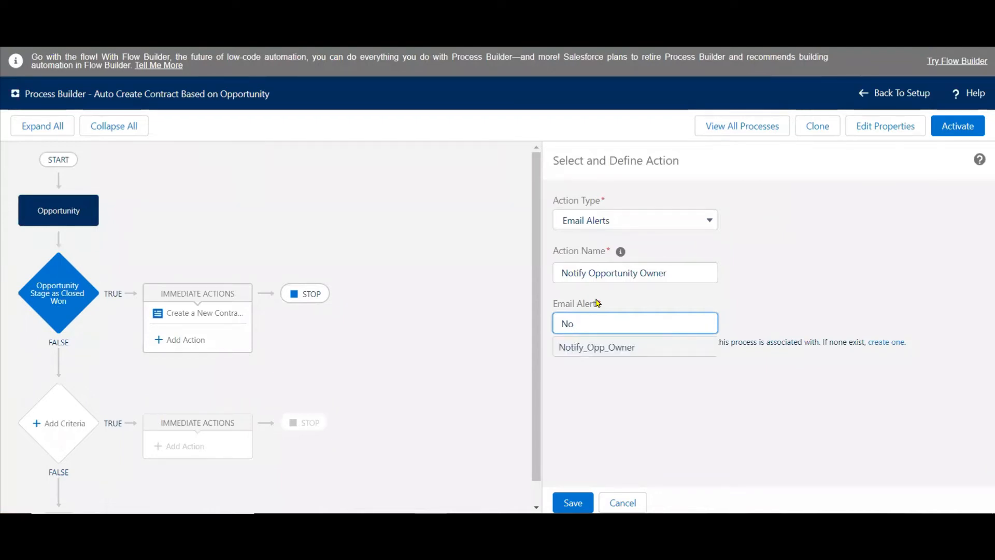
click(605, 350)
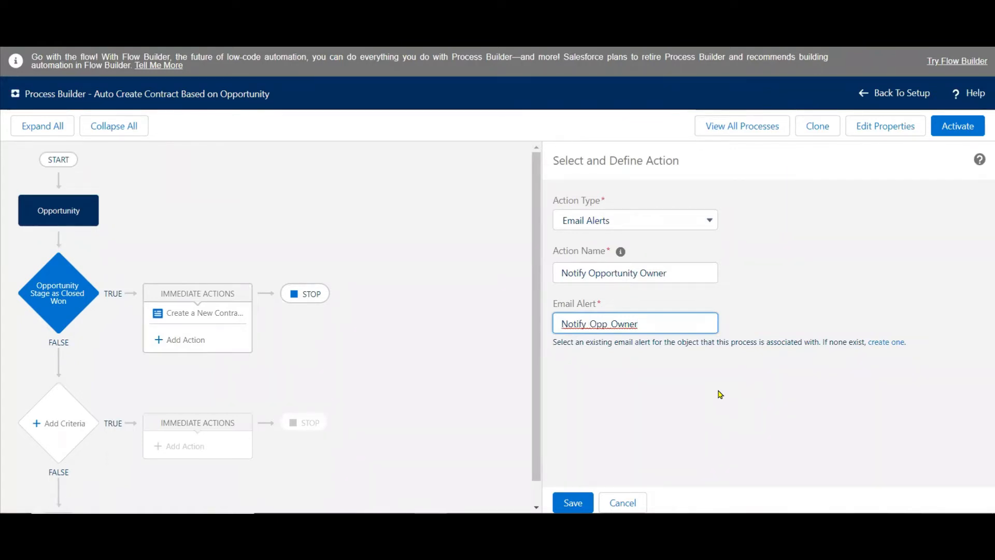
click(572, 502)
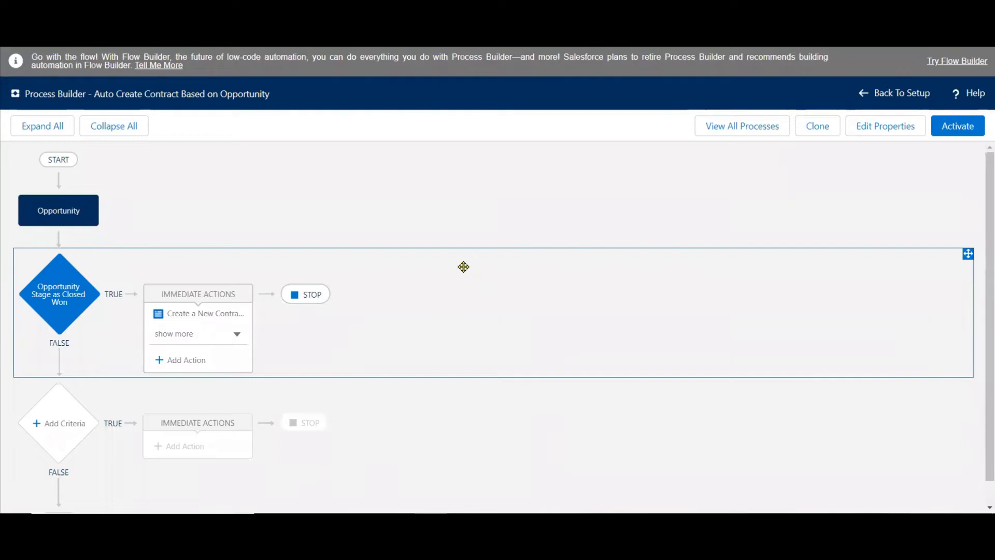
Activate the Auto Create Contract Based on Opportunity process and expand its immediate actions list.
click(957, 128)
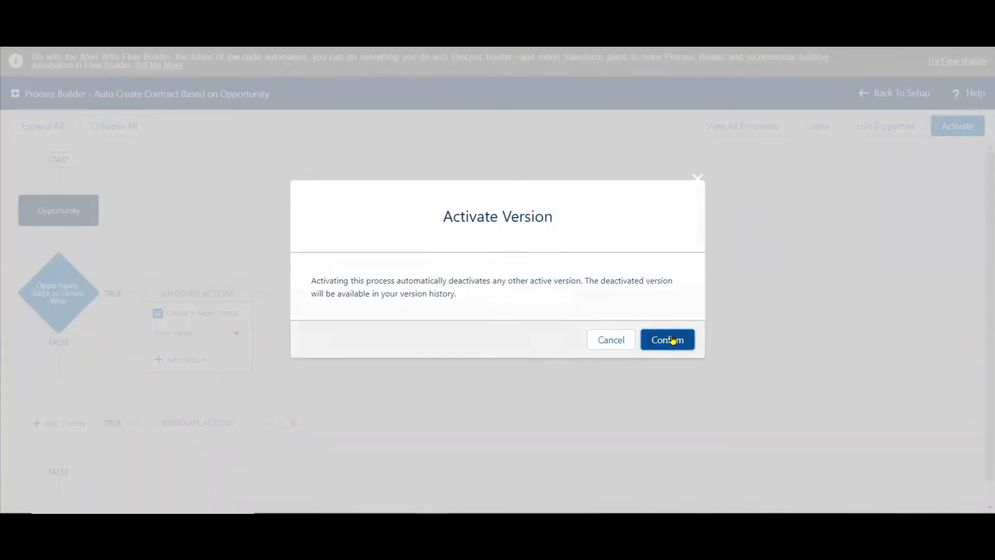
click(672, 339)
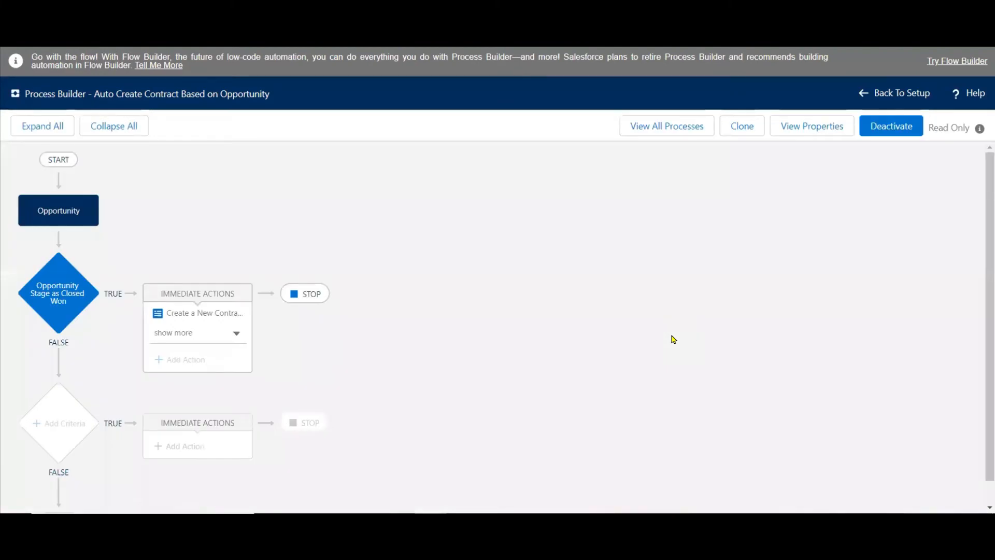
key(ctrl)
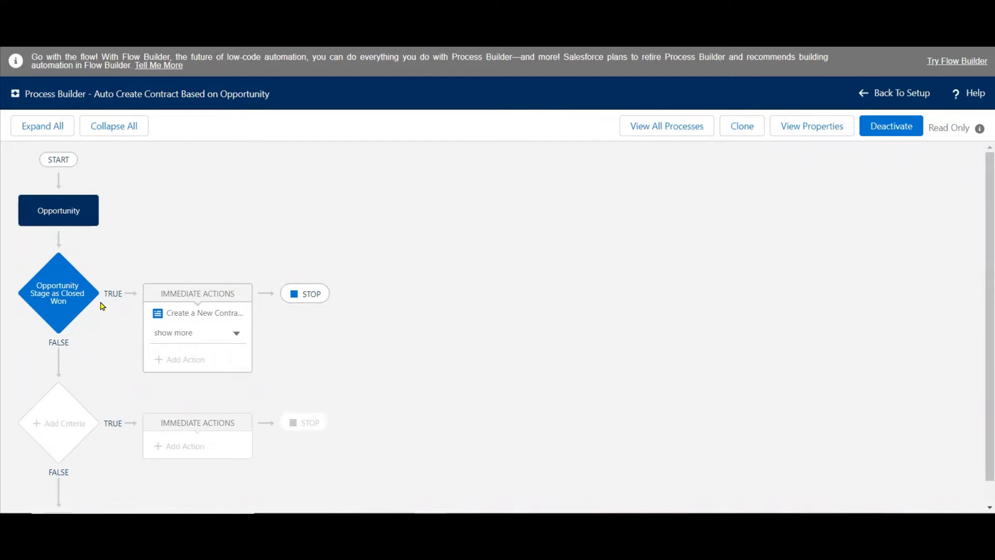
click(224, 333)
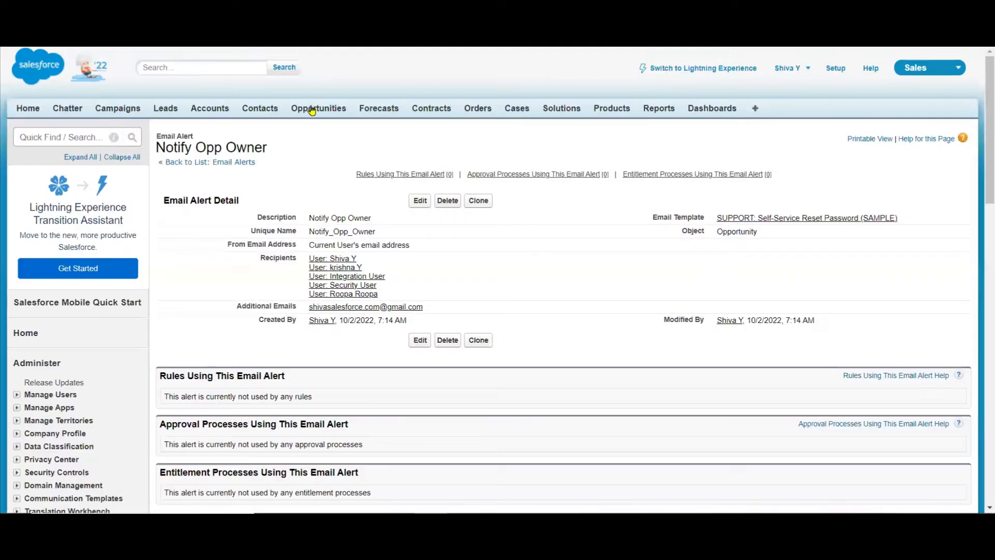
Open the GenePoint Lab Generators opportunity from the All Opportunities list and look over its details.
click(311, 109)
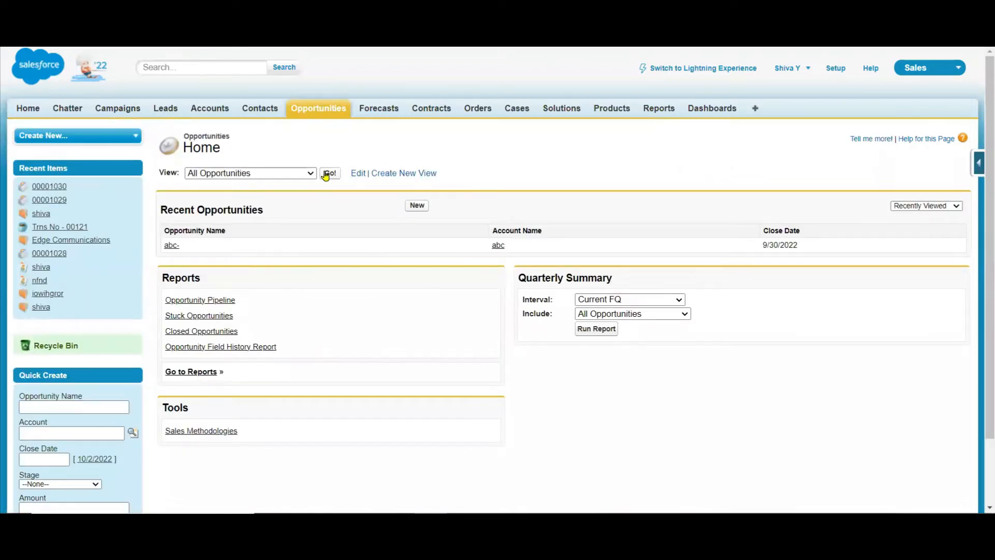
click(326, 174)
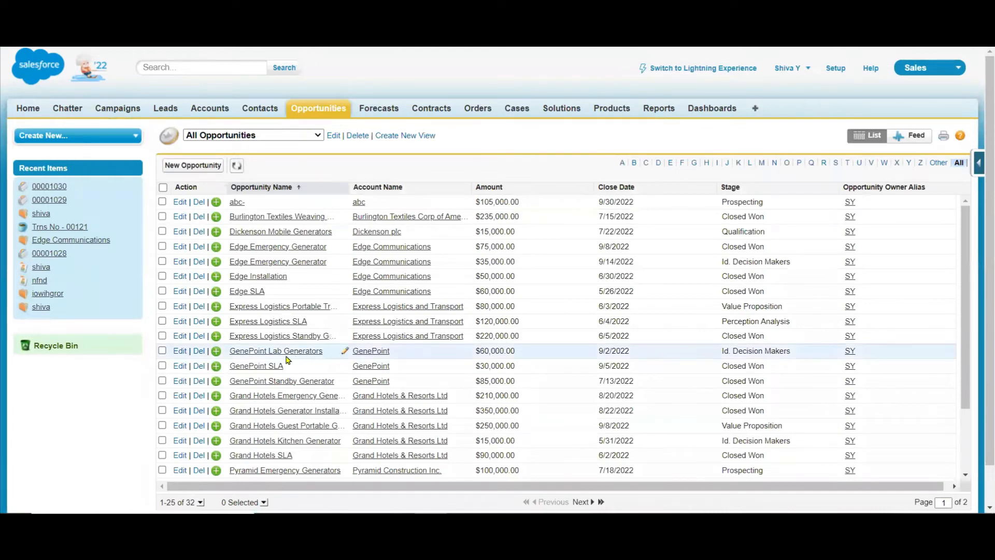
click(256, 352)
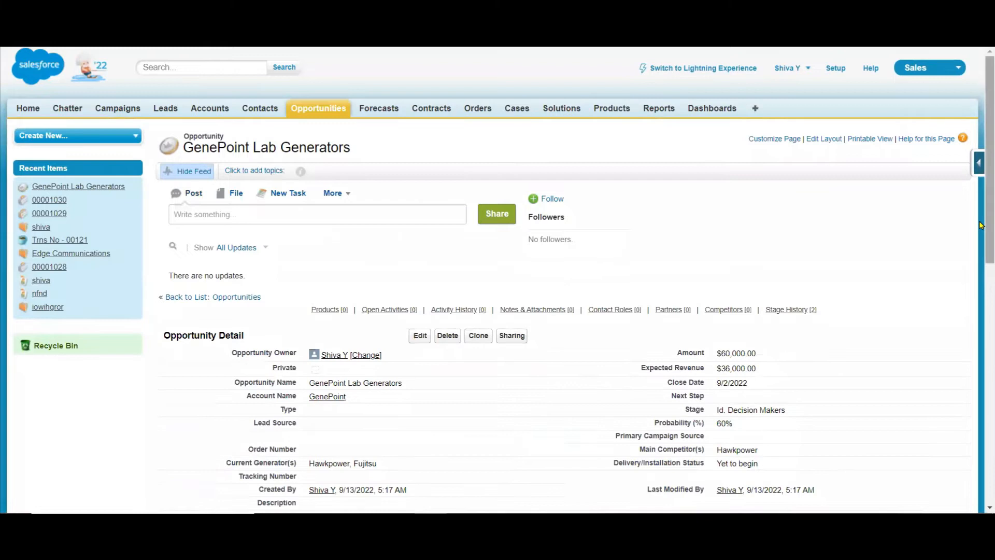
scroll(881, 259, down, 3)
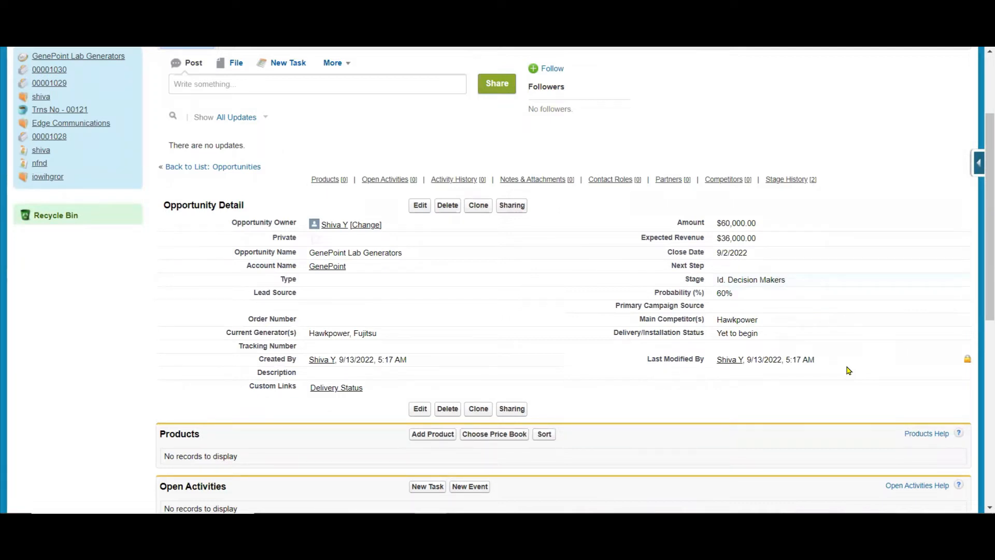
Change the GenePoint Lab Generators opportunity's stage to Closed Won, check the use case slide, and save the record.
click(420, 208)
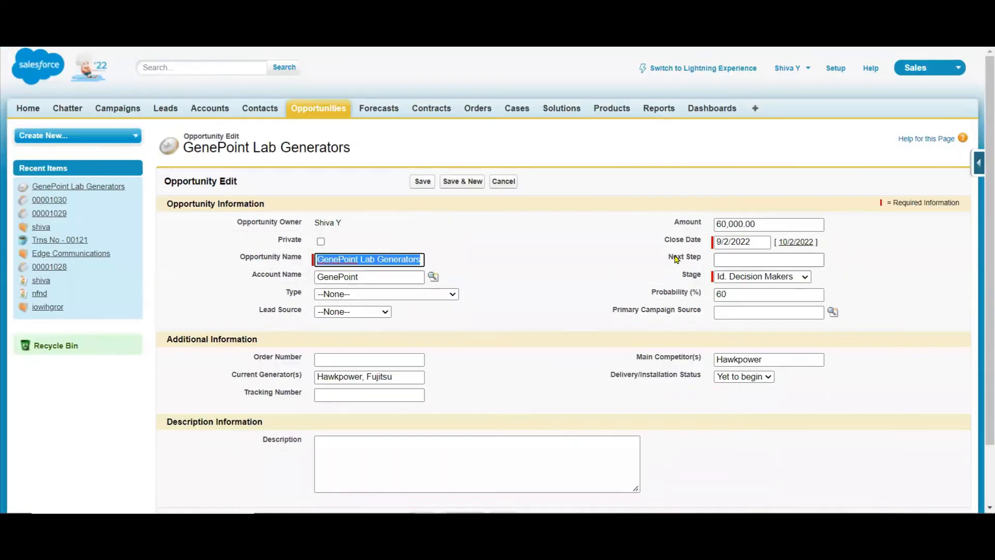
click(802, 279)
click(760, 381)
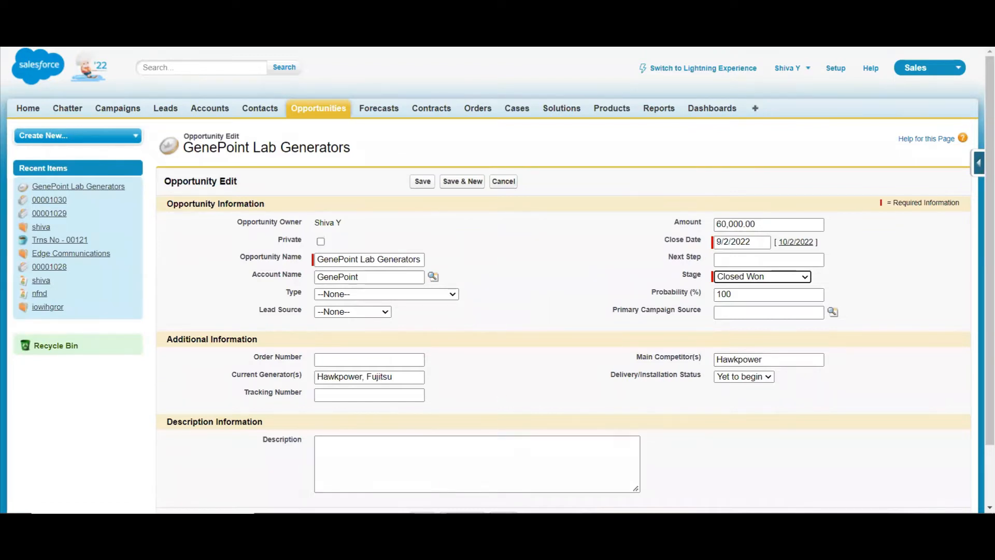
click(373, 520)
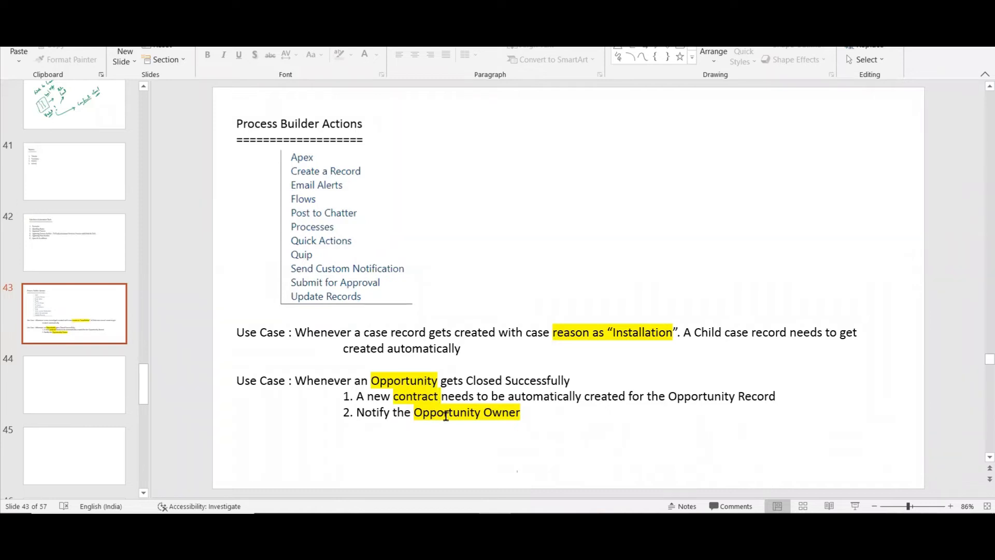
key(alt+Tab)
click(418, 182)
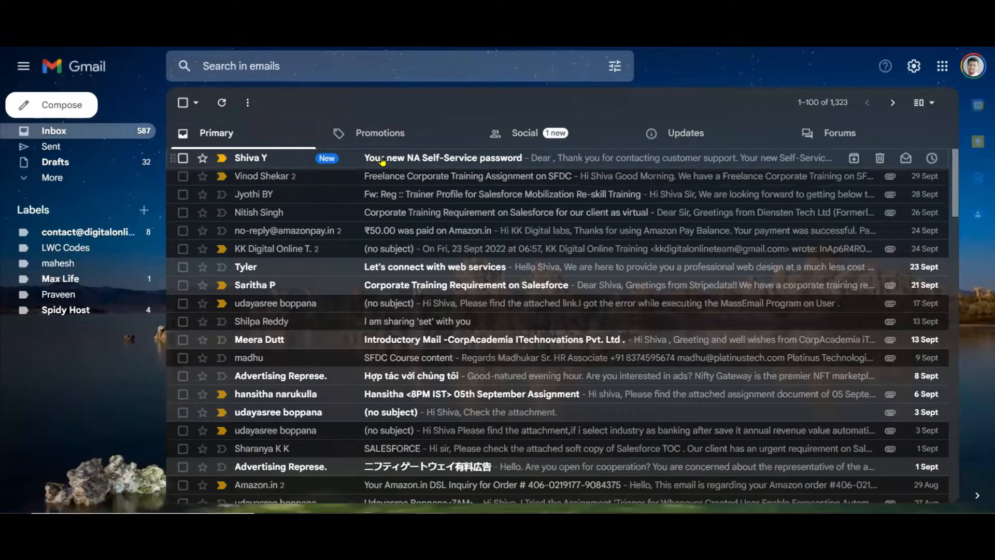
Check the alert email in the Gmail inbox and the All Contracts list in Salesforce for the process's output.
click(417, 158)
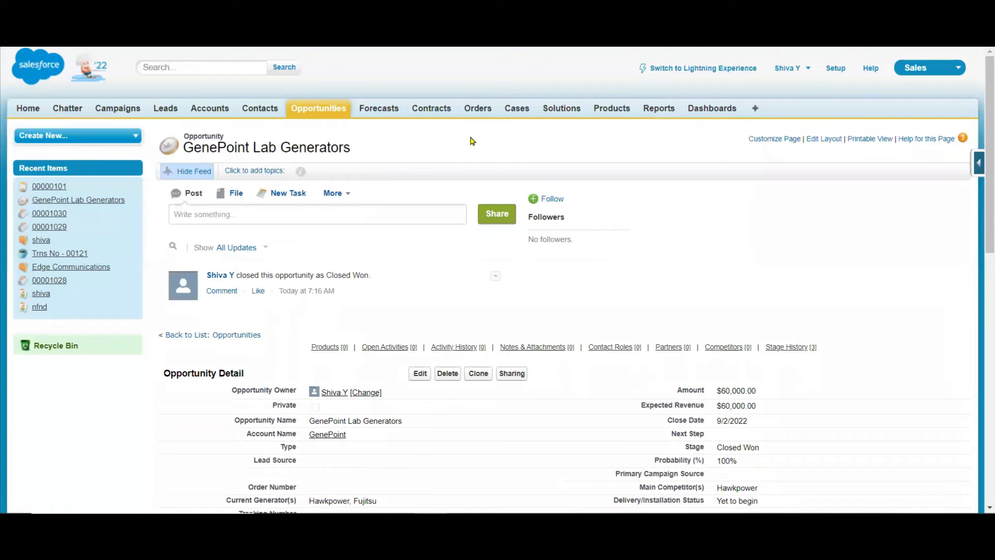
click(428, 109)
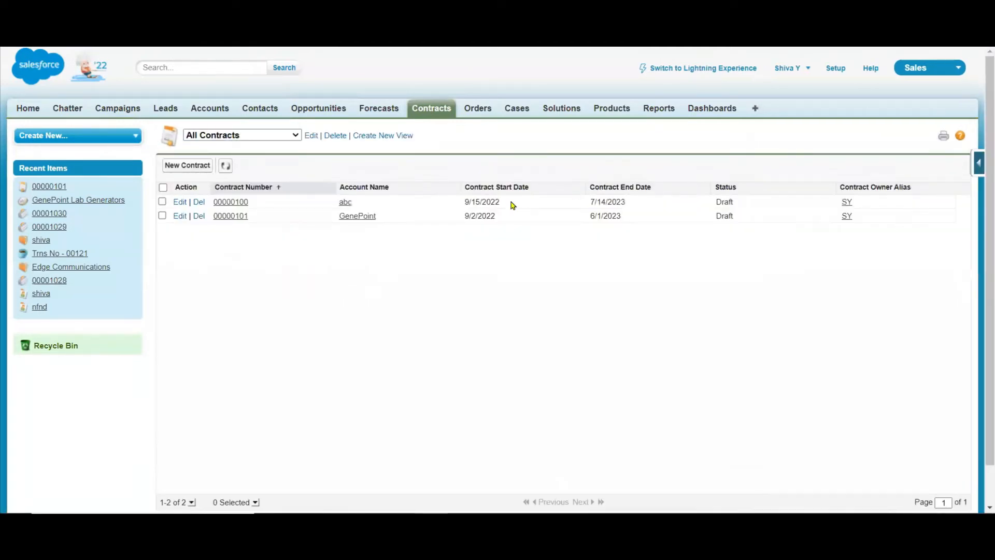
Examine the GenePoint account linked to the new contract and return to the All Contracts list.
click(367, 218)
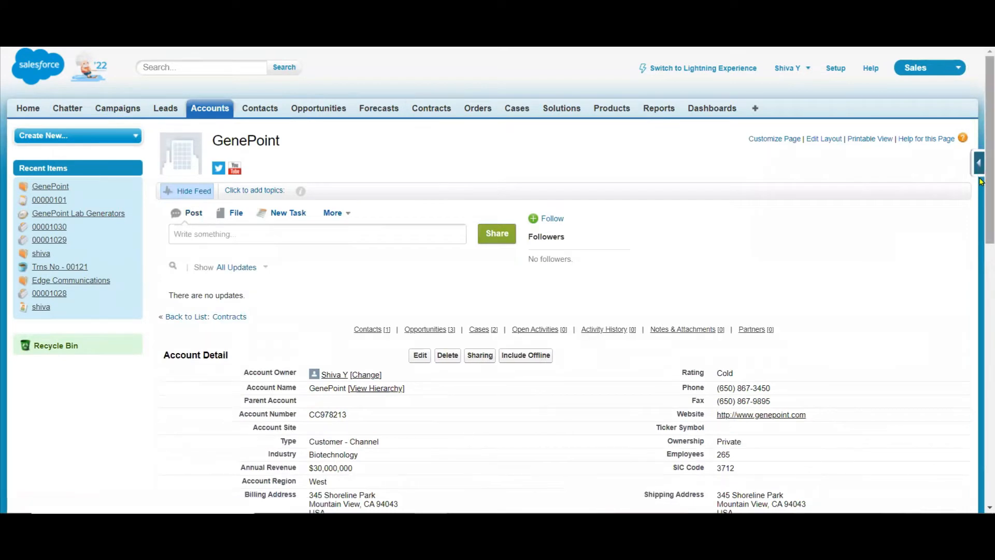
drag(980, 197, 981, 281)
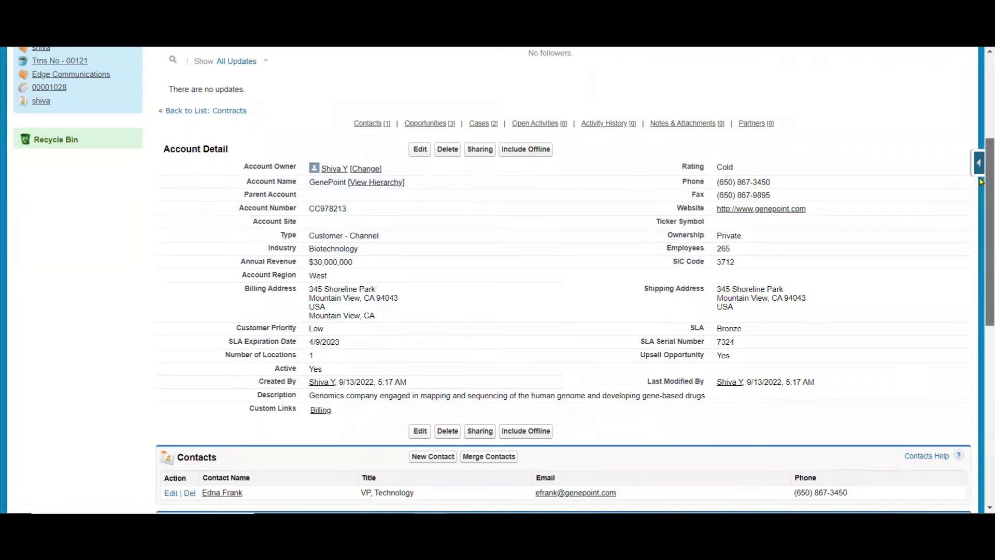
scroll(487, 133, up, 4)
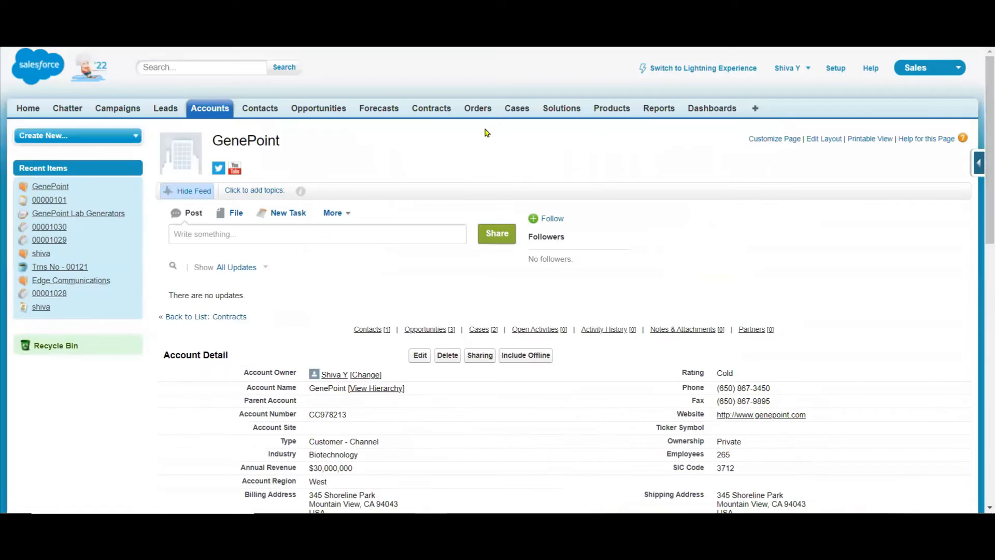
click(425, 110)
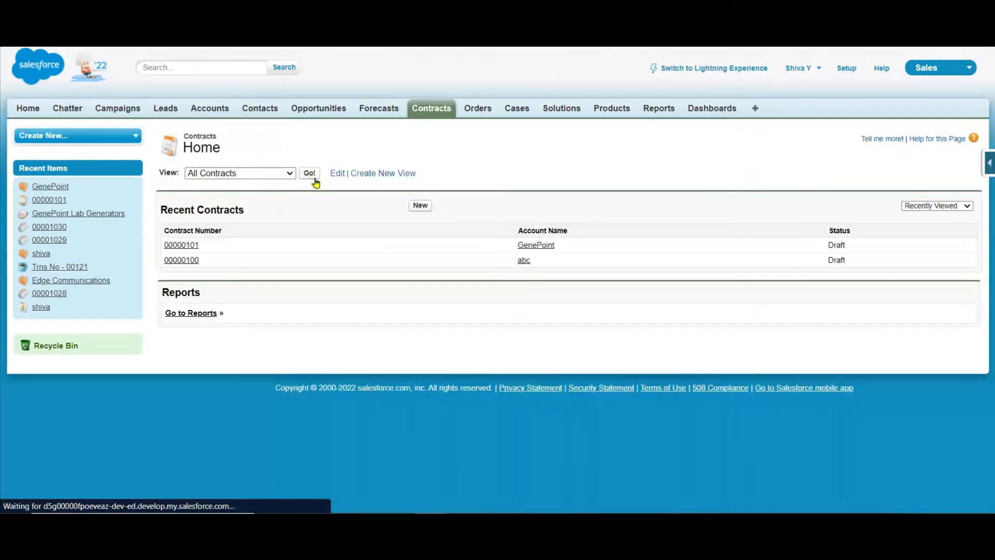
click(310, 175)
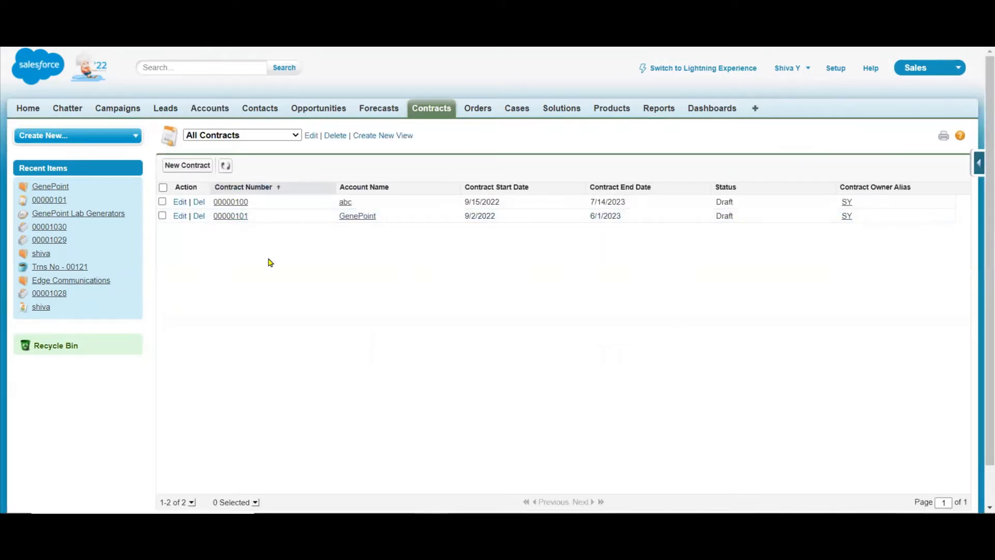
Create and save a new opportunity named "abc" with close date 10/2/2022 and stage Qualification.
click(315, 110)
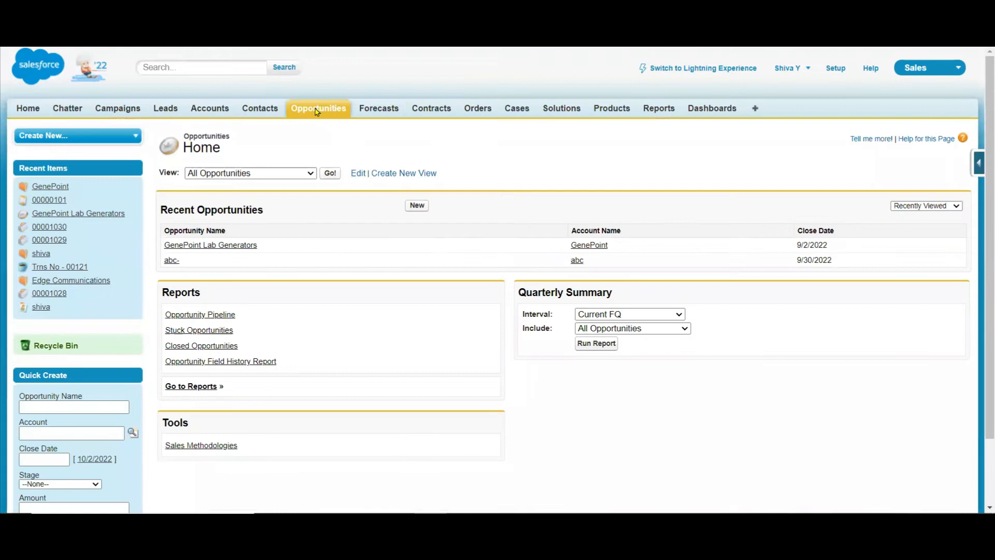
click(418, 206)
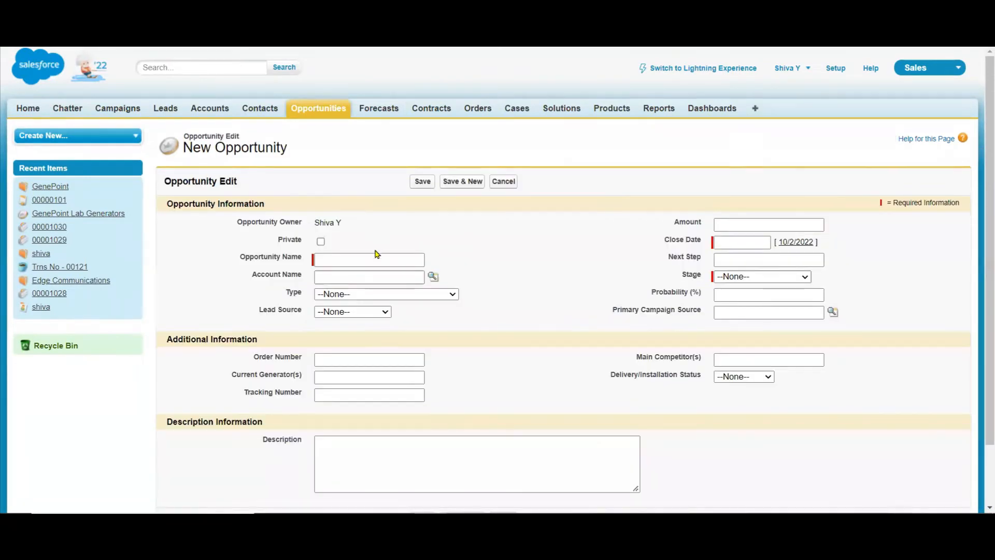
text(abc)
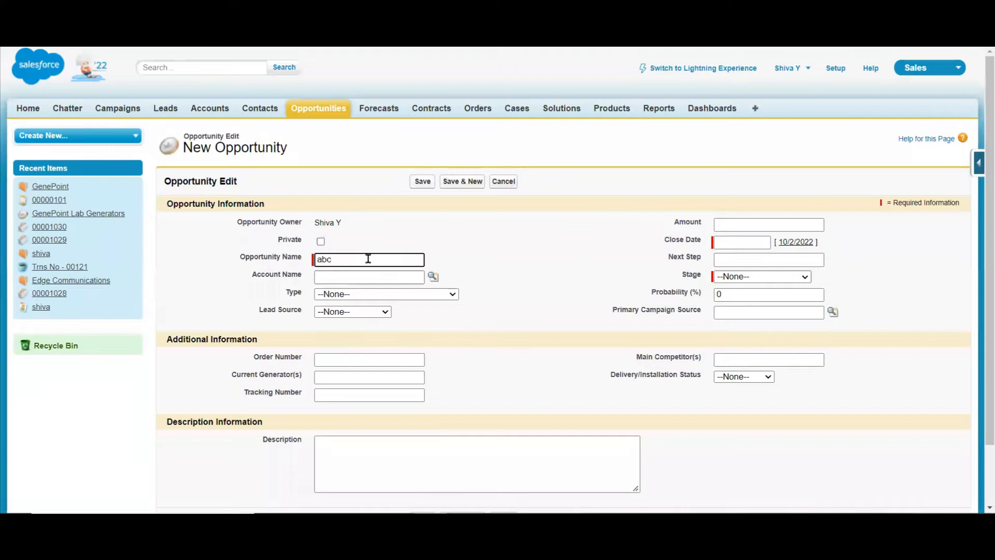
click(795, 242)
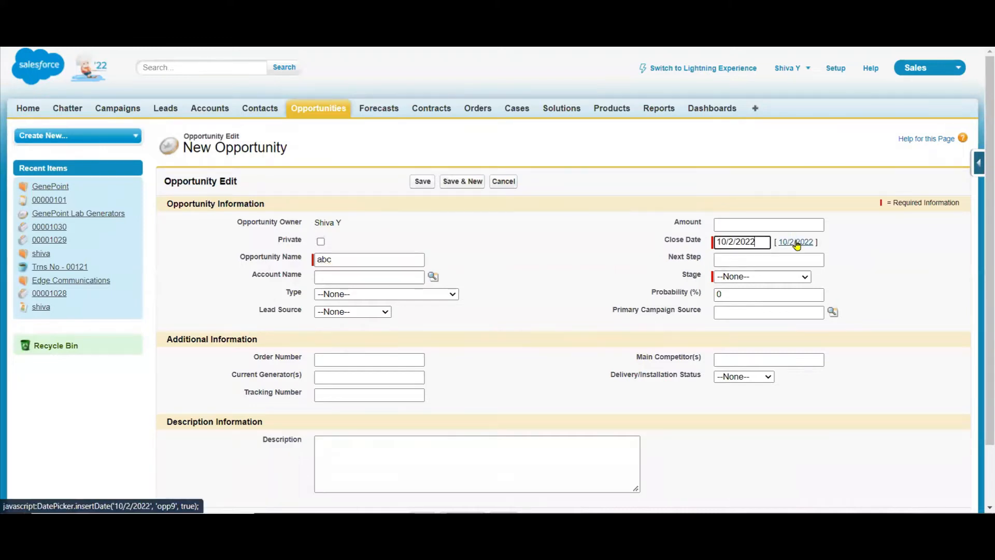
click(777, 278)
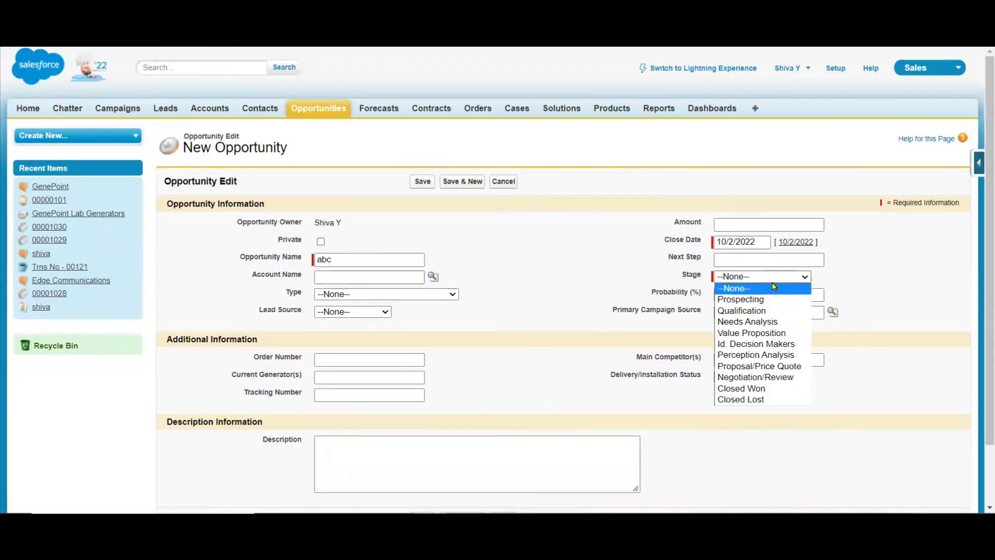
click(756, 313)
click(432, 181)
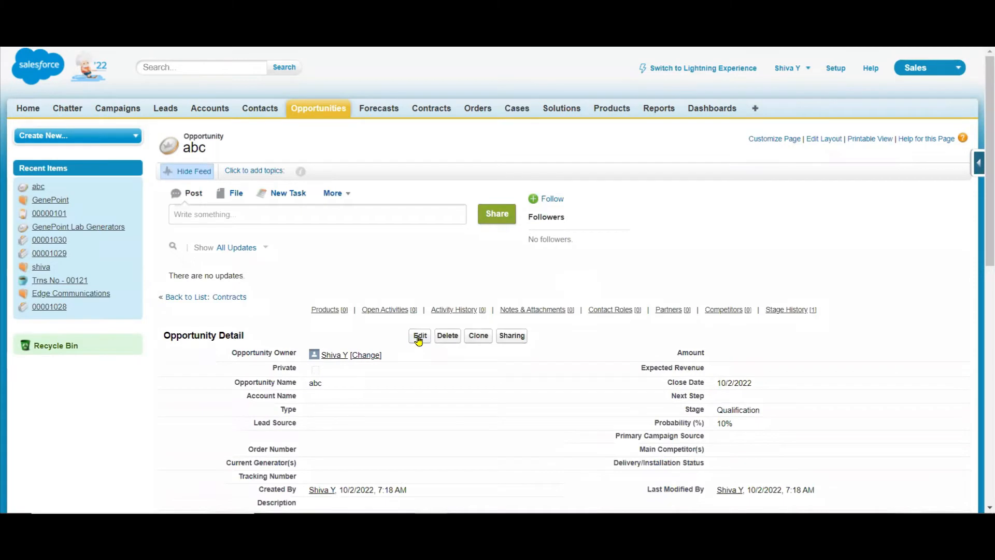
Change the abc opportunity's stage to Closed Won and submit the record for saving.
click(419, 336)
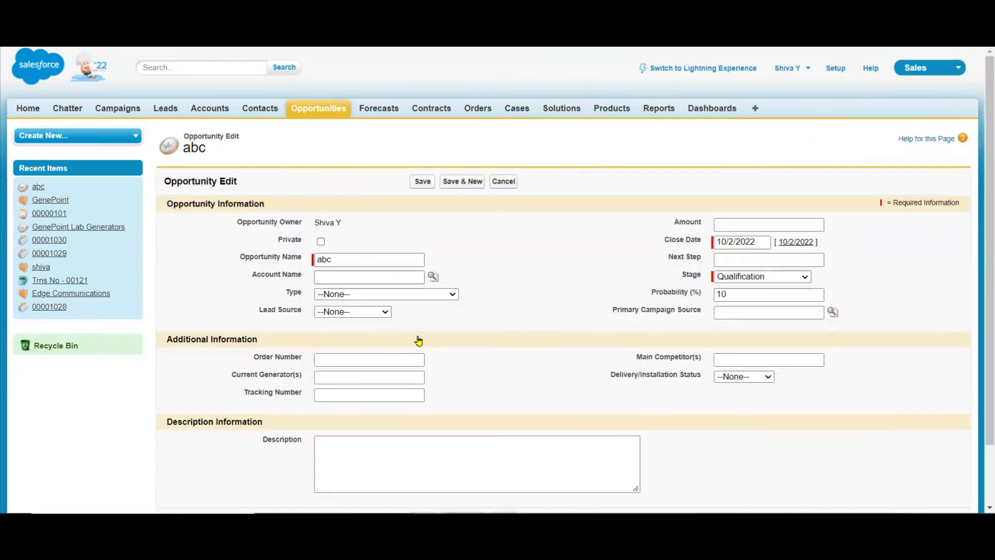
click(786, 278)
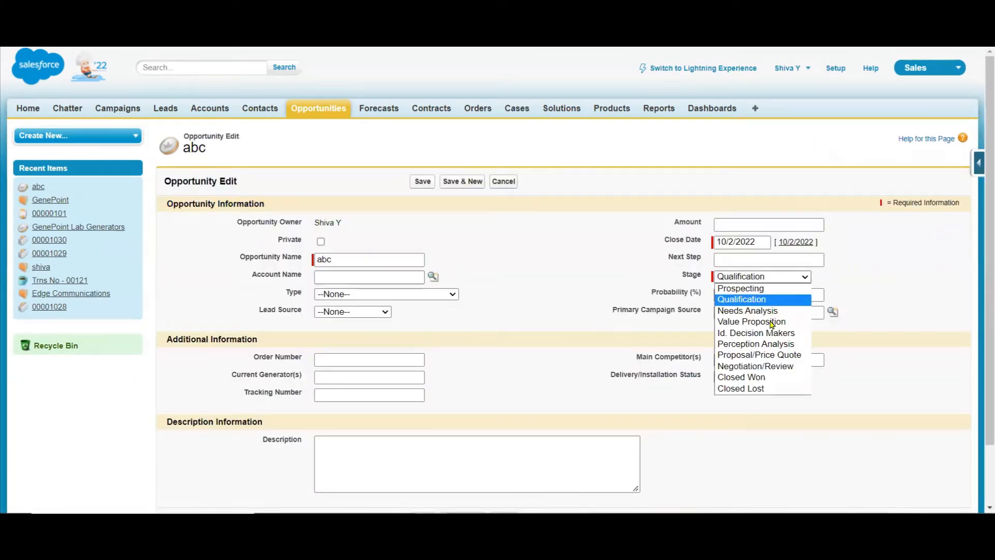
click(758, 380)
click(422, 183)
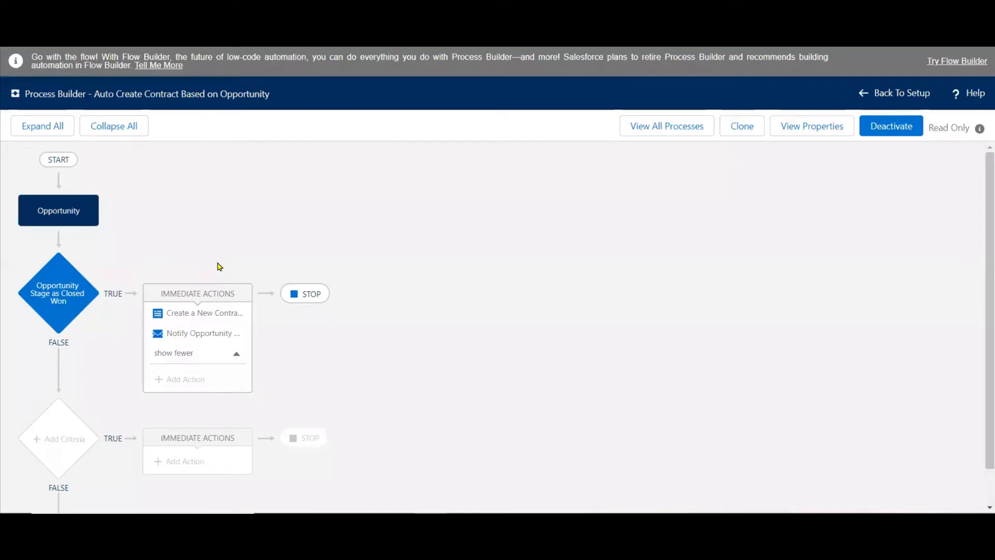
Set the abc opportunity's Account Name to the abc account through the lookup and save the record.
click(210, 313)
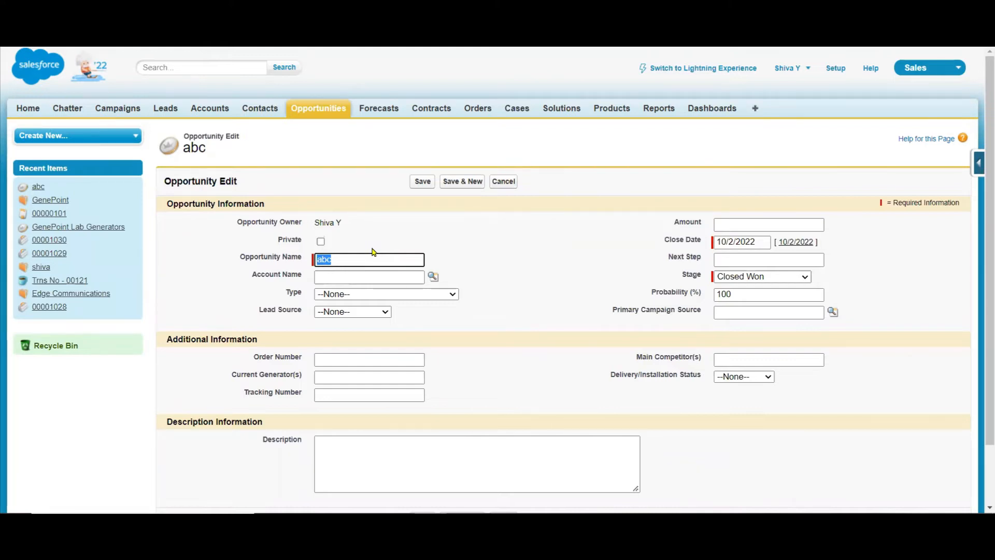
click(434, 277)
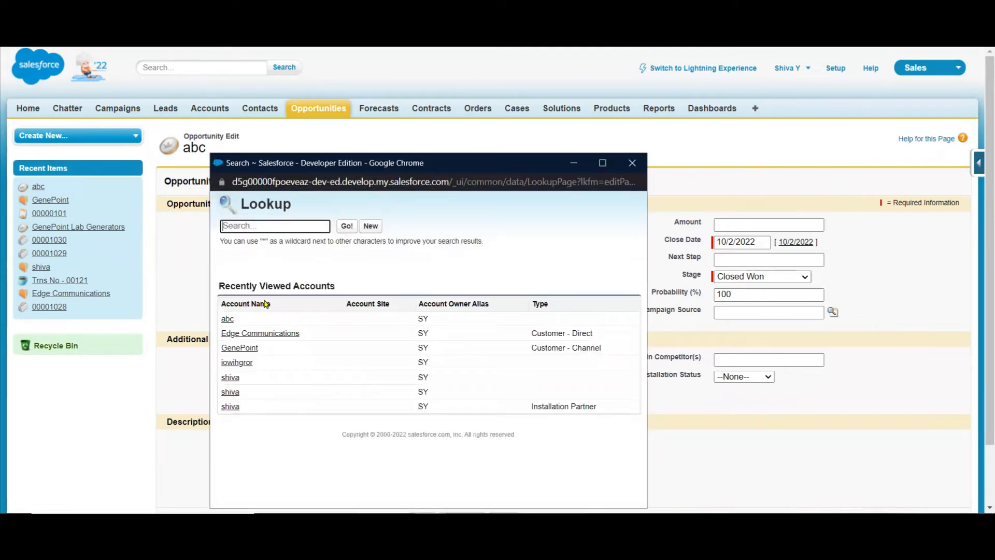
click(228, 319)
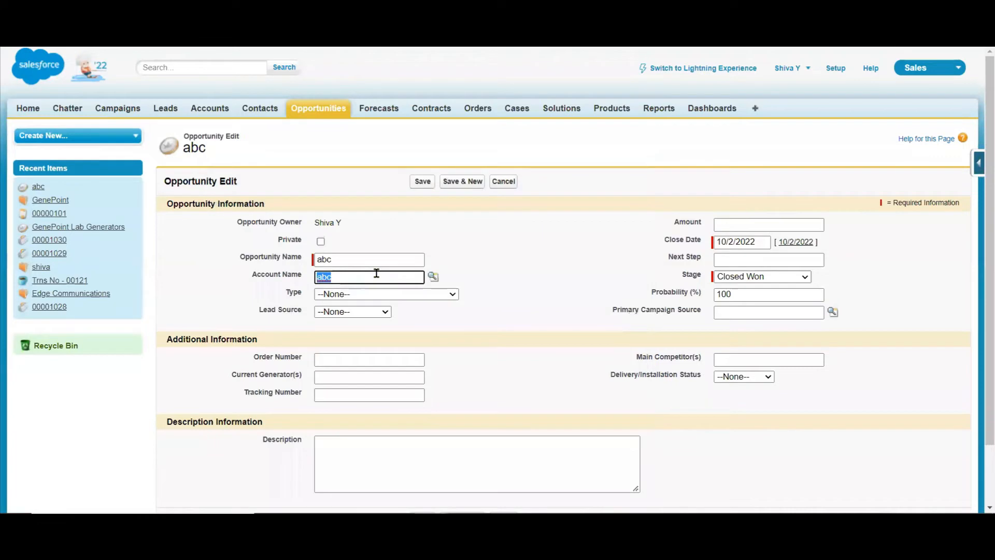
click(422, 181)
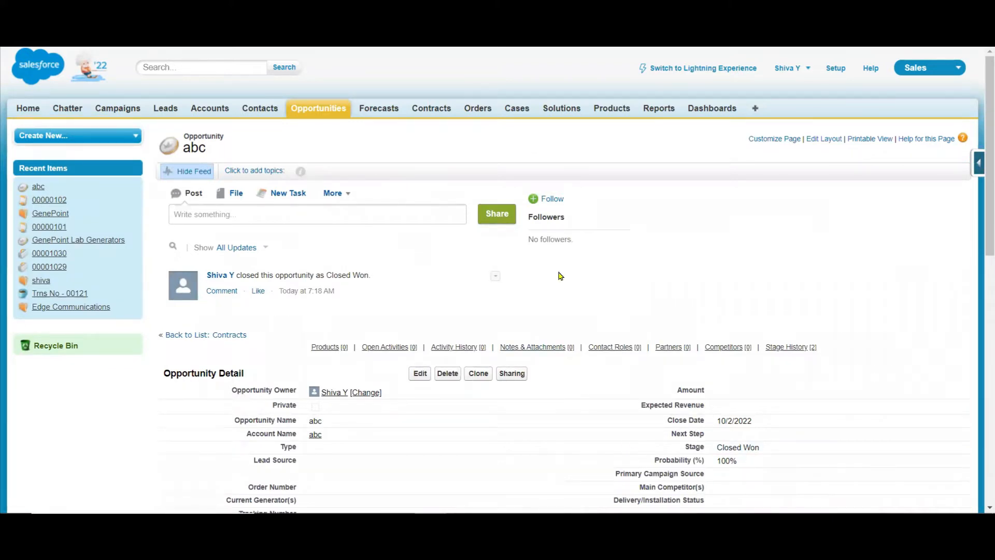
Check the contracts in Salesforce and open the newest alert email in the Gmail inbox for the process's output.
click(419, 111)
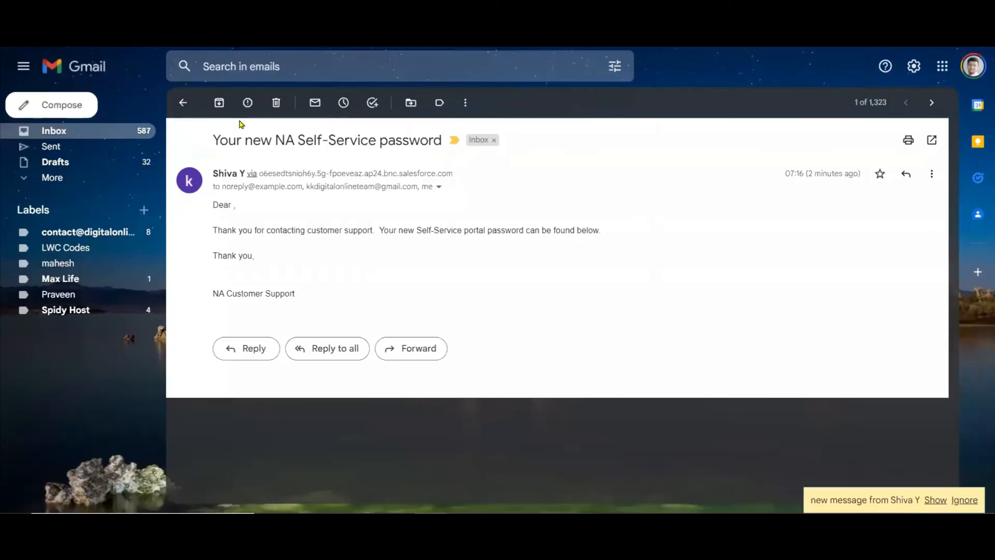
click(182, 102)
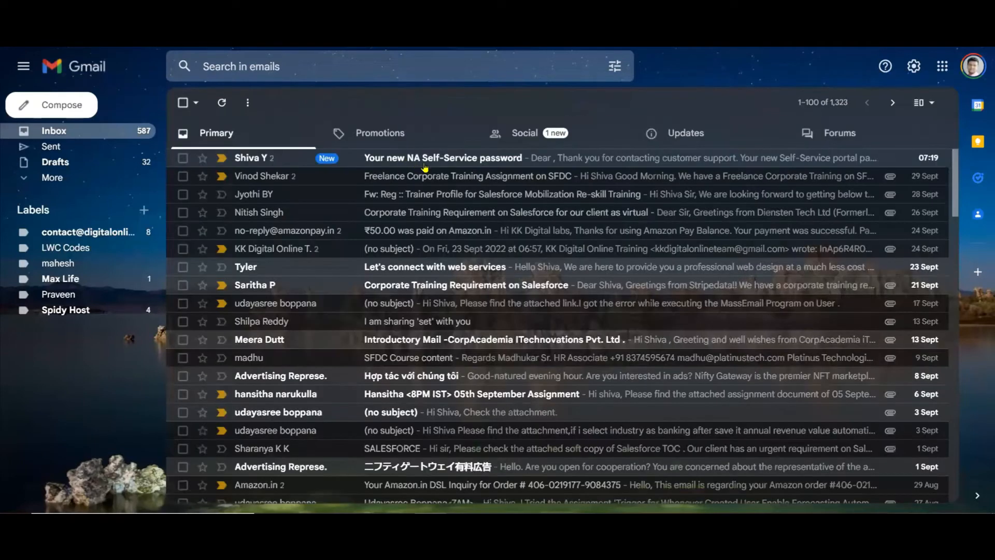
click(428, 162)
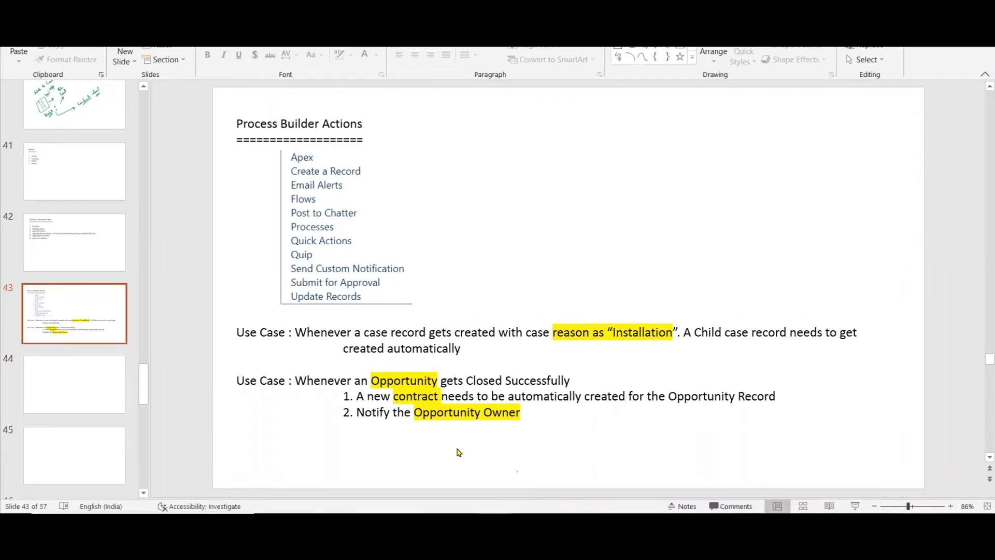
click(527, 411)
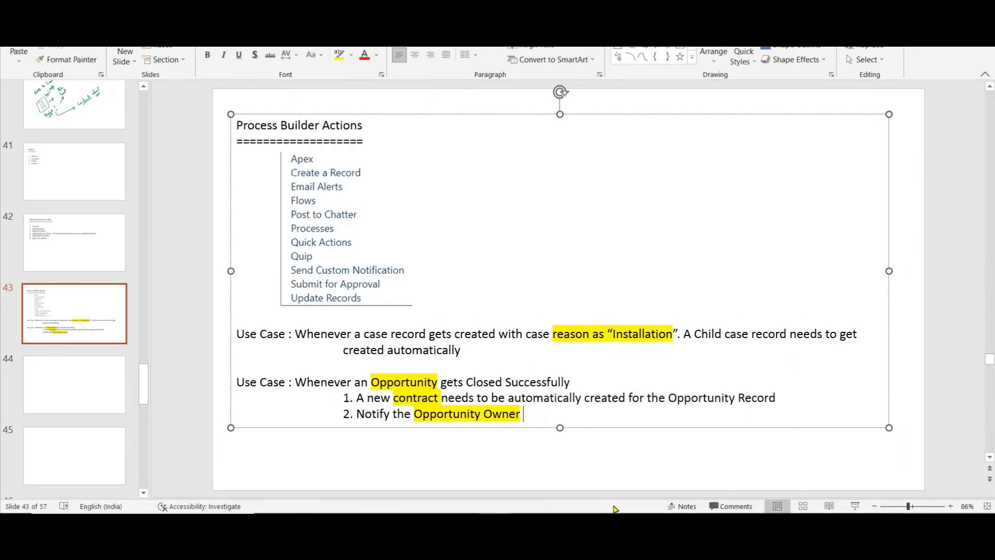
key(Return)
key(Return)
text(Use)
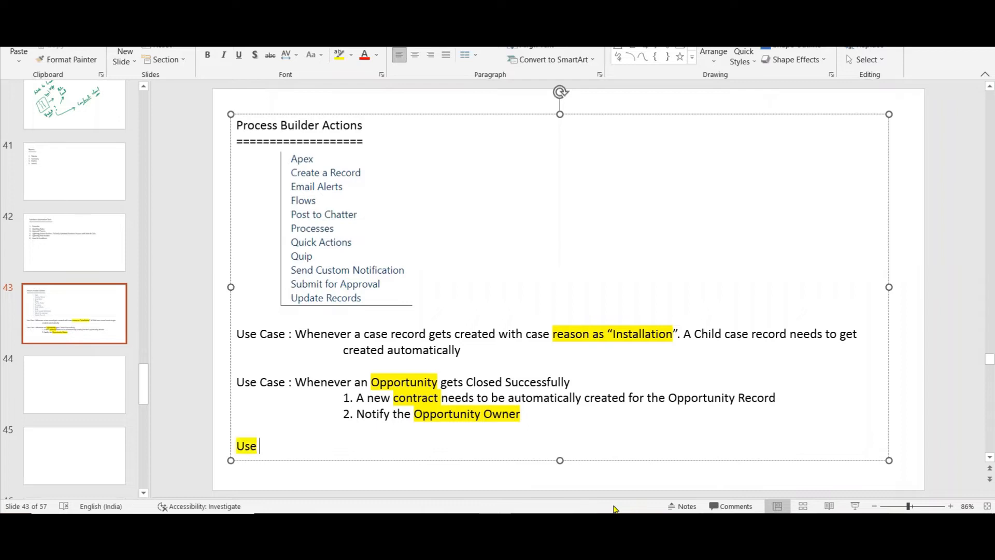
key(BackSpace)
key(BackSpace)
key(BackSpace)
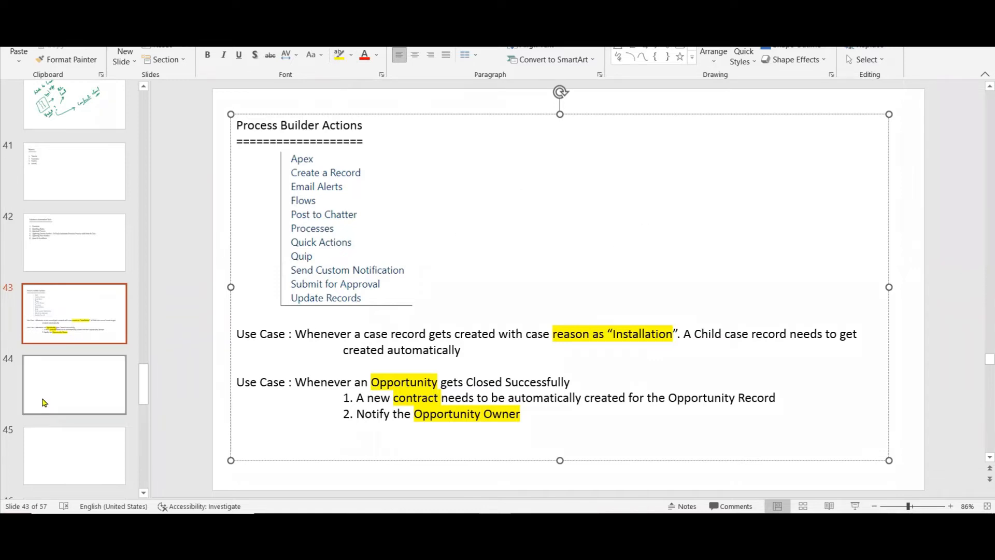
In the PowerPoint deck, insert a text box on blank slide 44 reading "Use Case : Whenever An Account gets Deactivated".
click(92, 377)
click(618, 32)
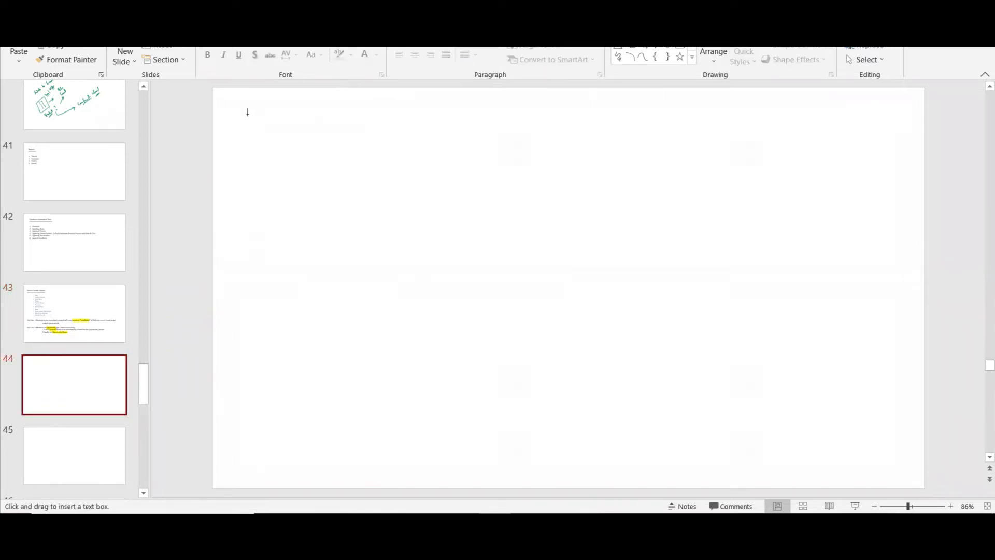
click(241, 120)
text(Use Case :)
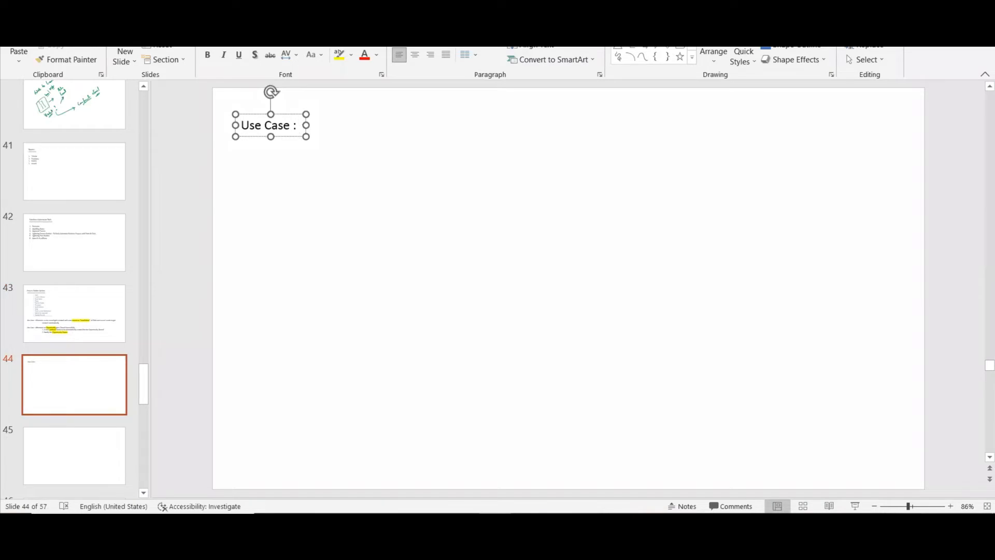
text(W)
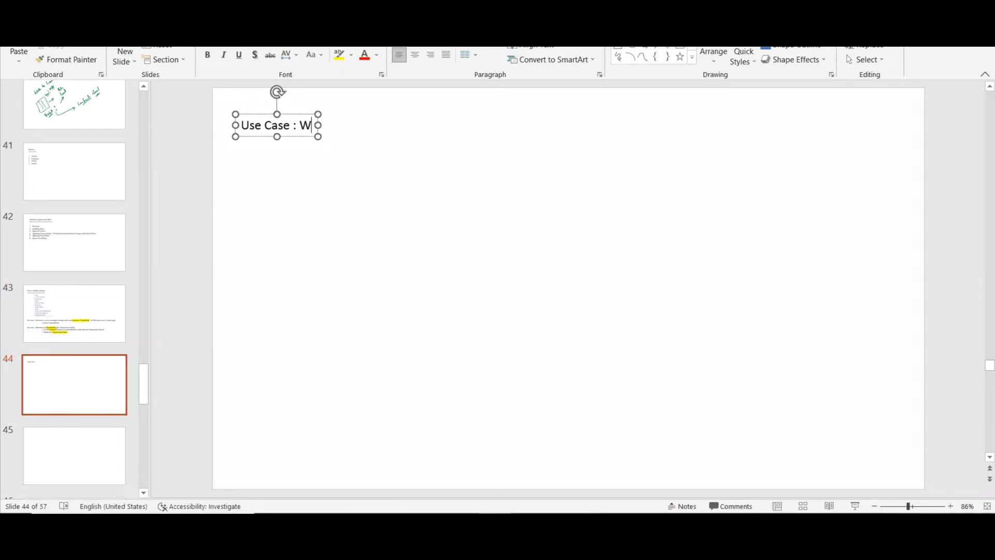
text(henever )
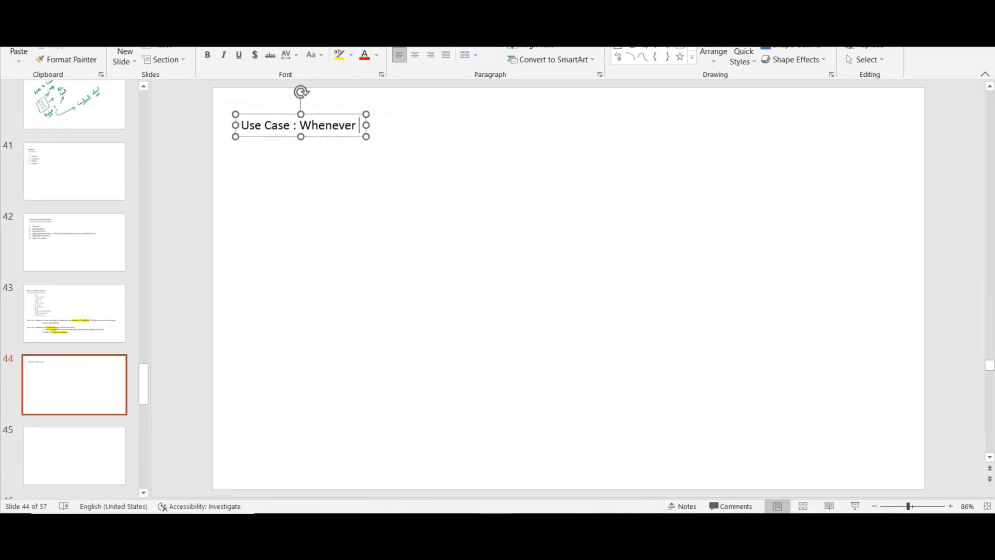
text(An Acc)
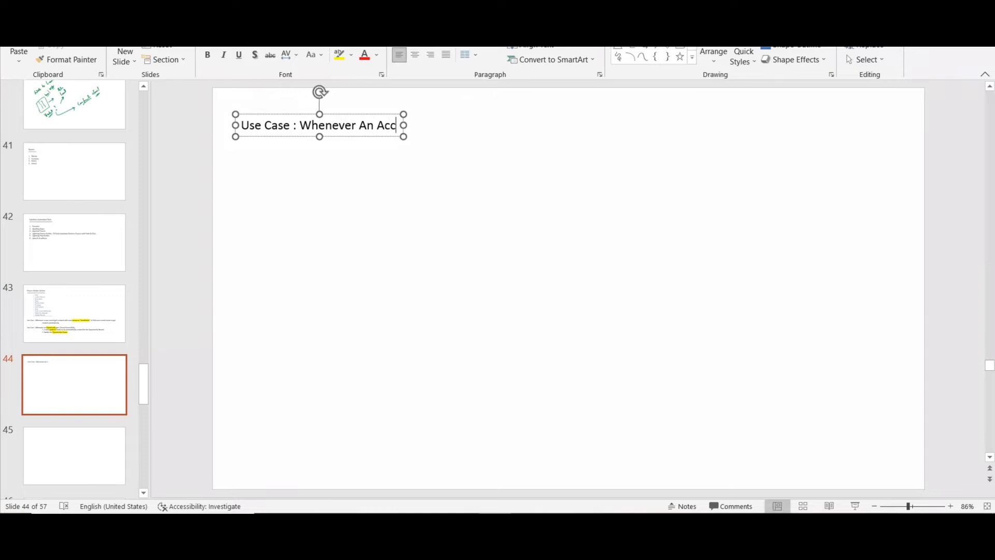
text(ount gets D)
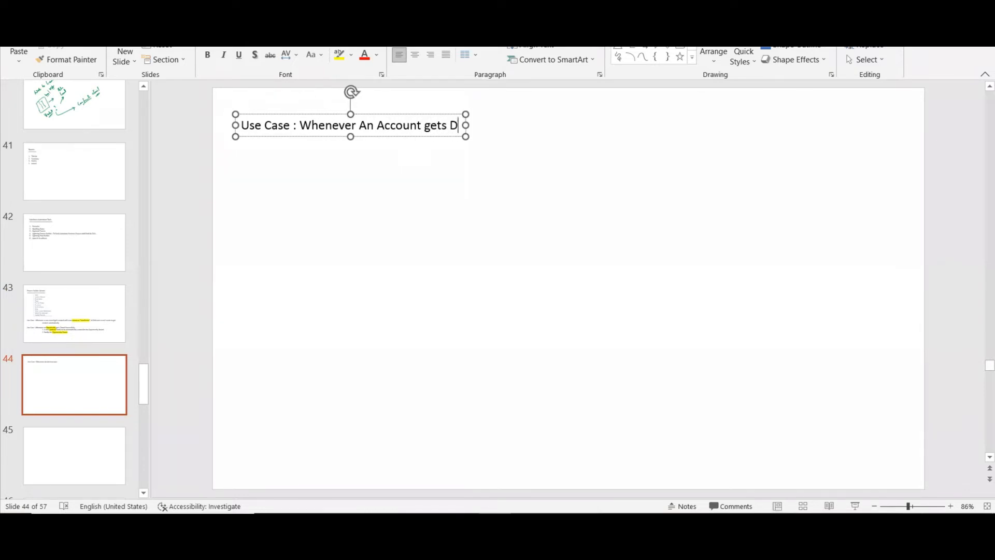
text(eactivated)
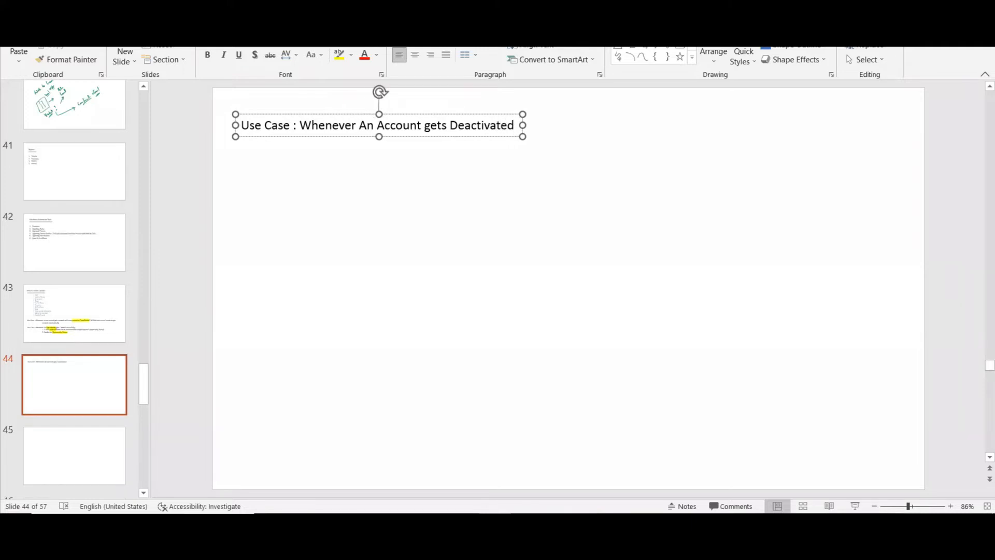
text(, Update)
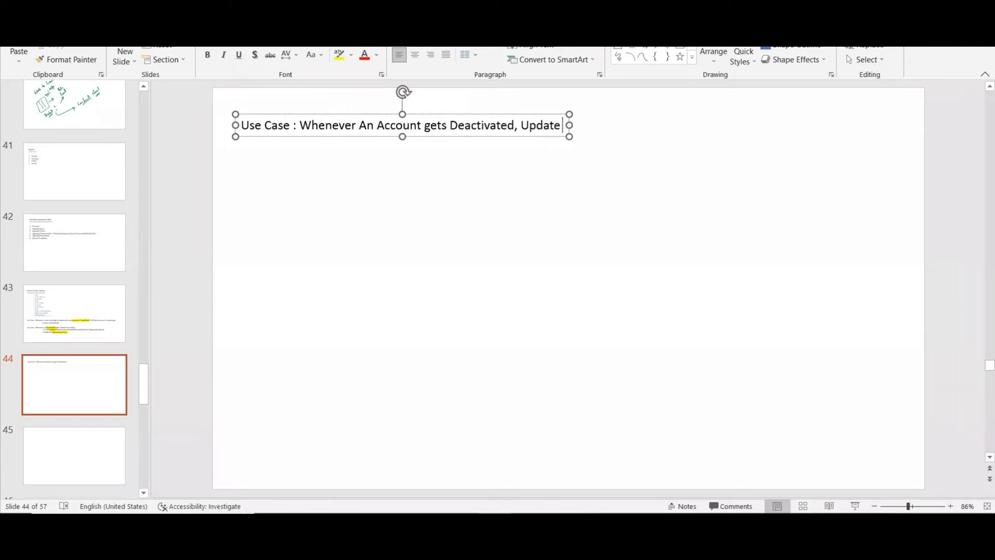
text( all its)
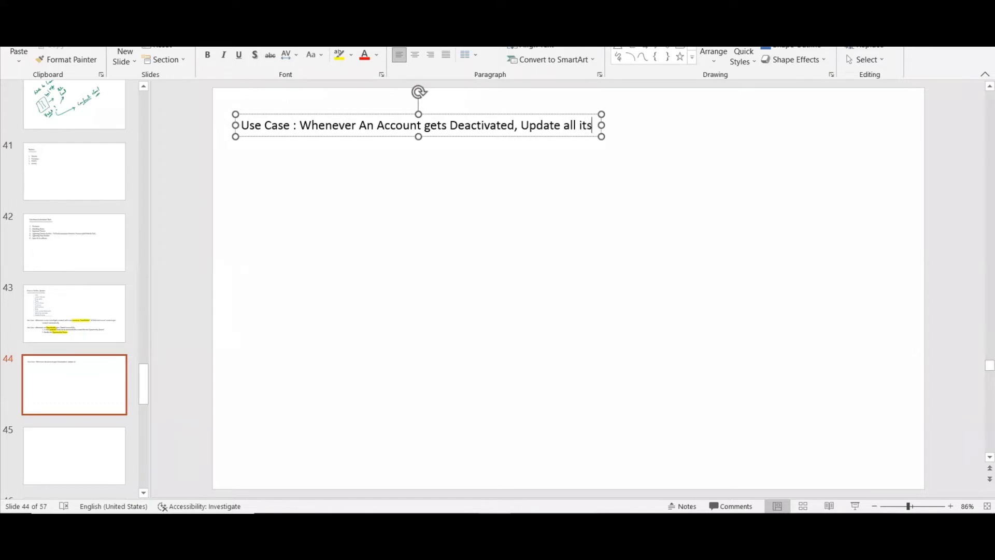
text( related )
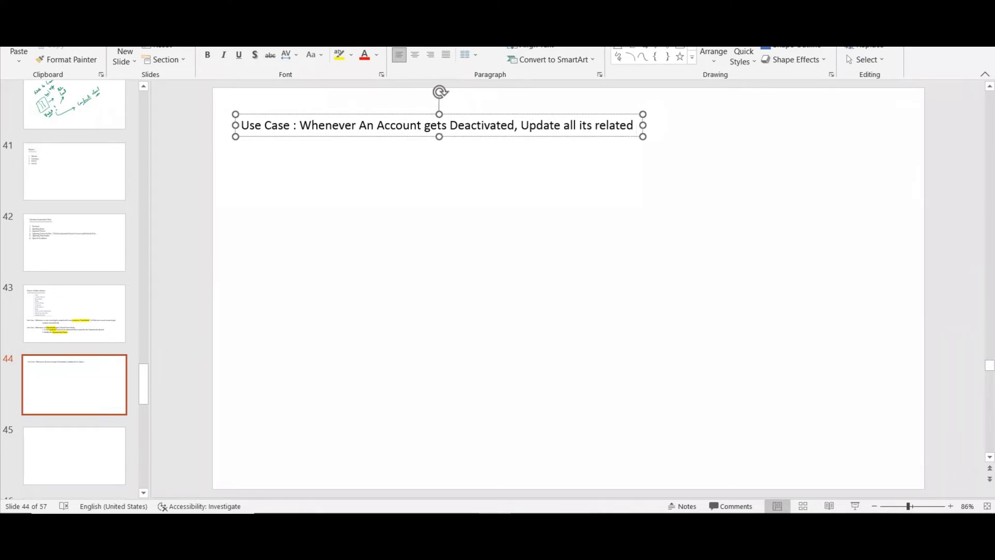
text(Ope)
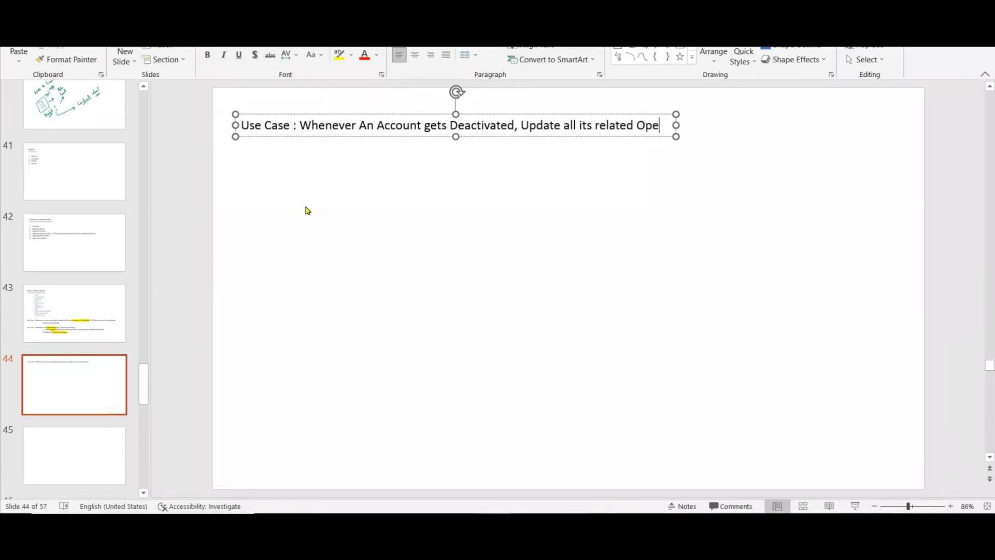
text(n Oppo)
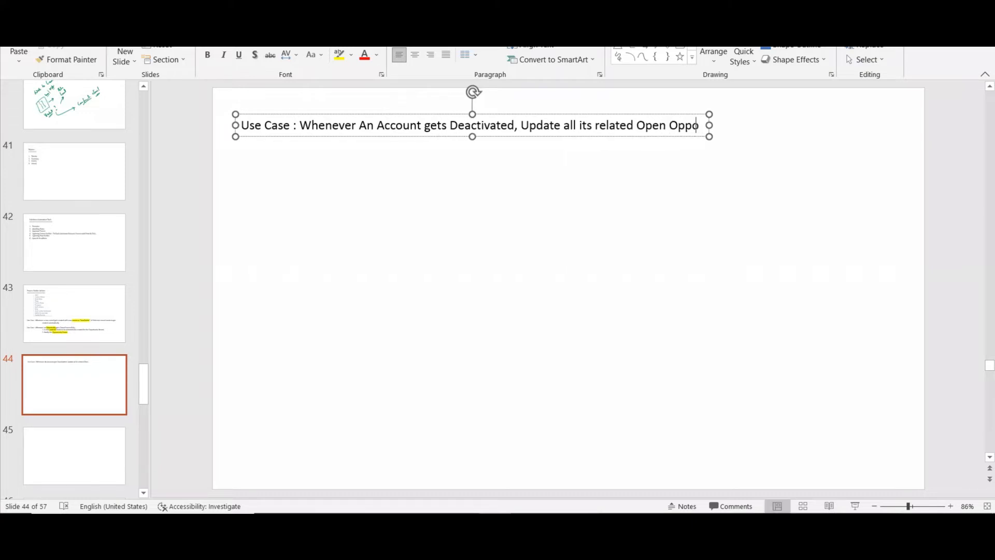
text(rtunit)
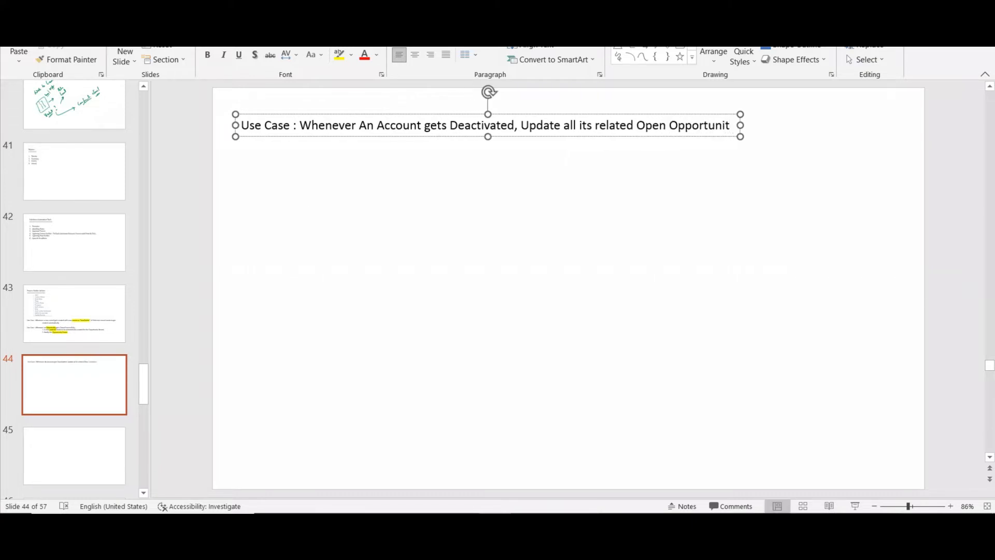
text(ies )
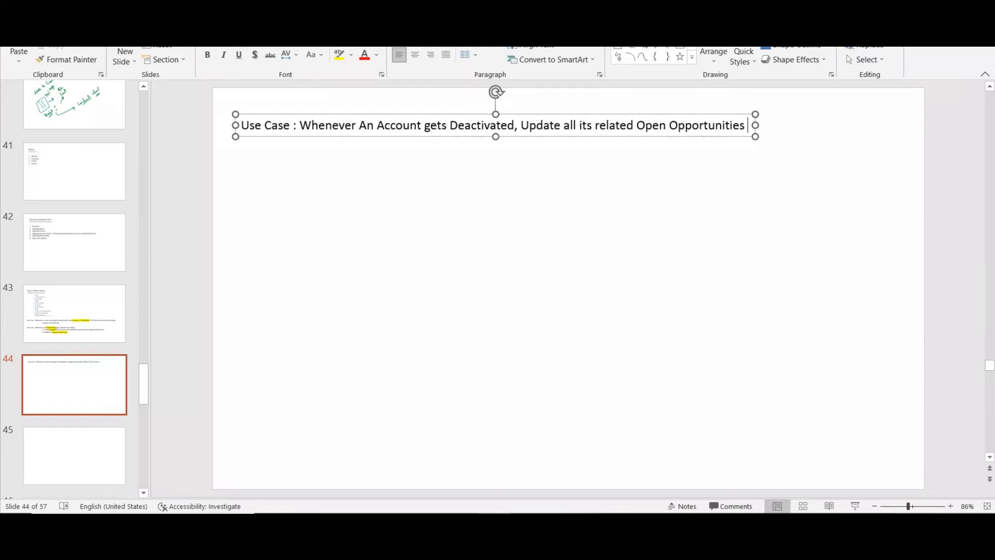
text(to Closed )
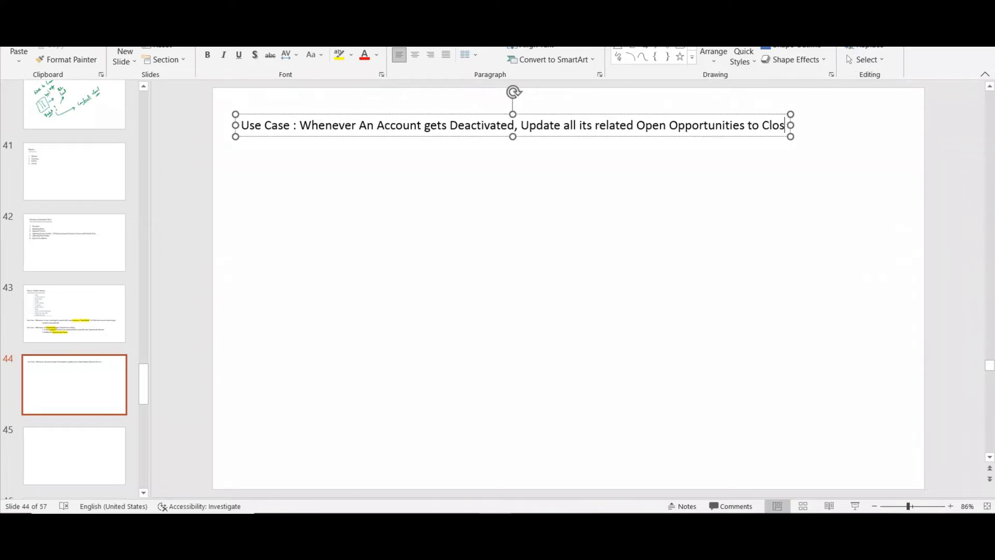
text(Lost)
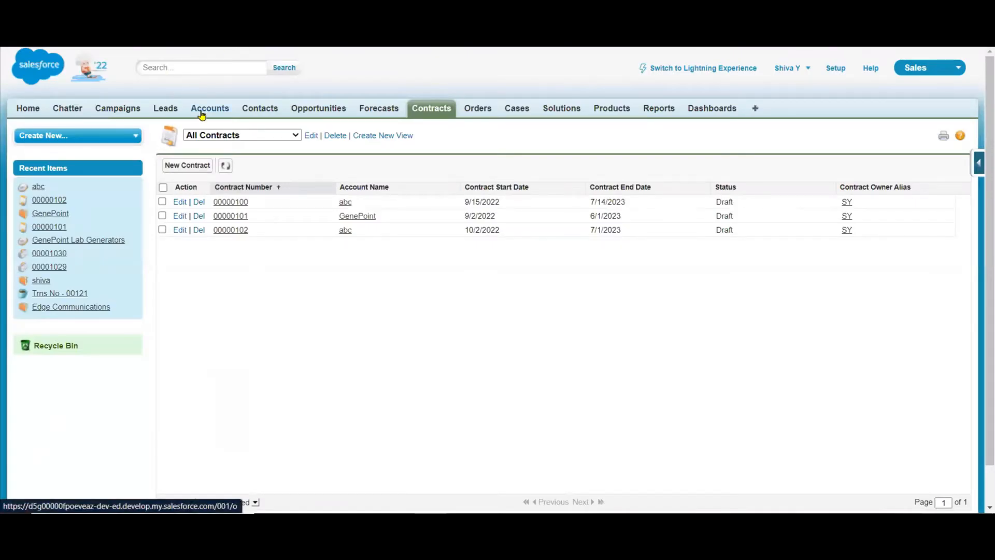
In Salesforce, open the Edge Communications account and examine its Active field and related opportunities.
click(202, 111)
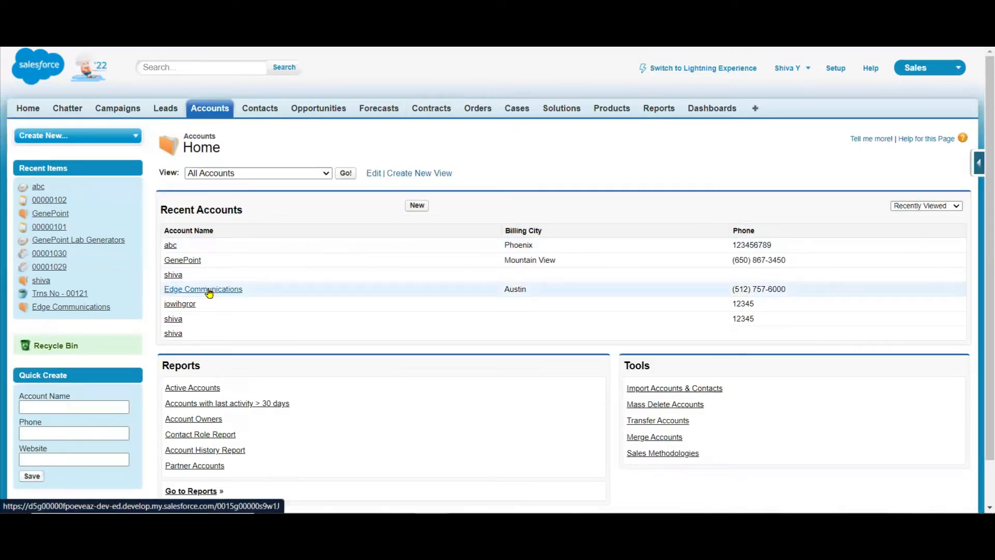
click(210, 293)
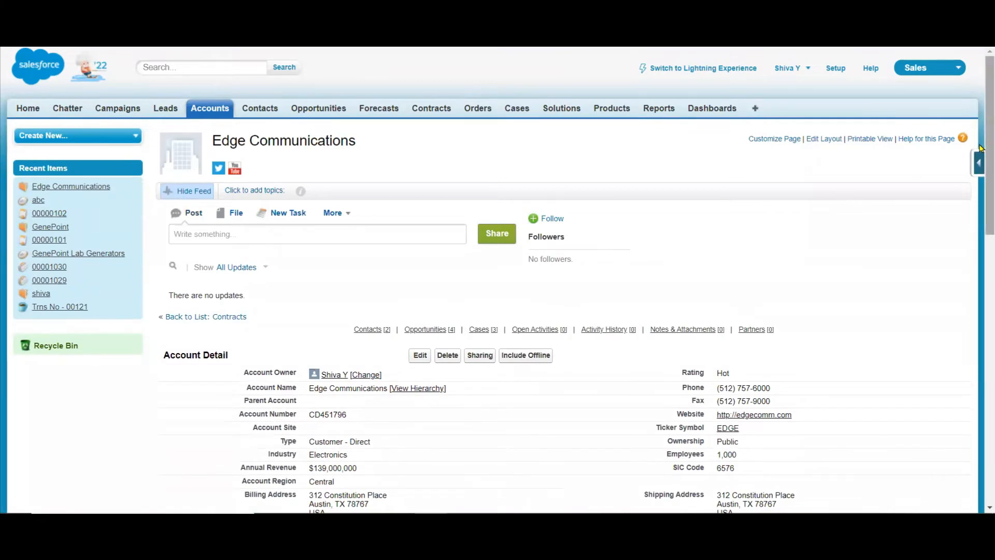
scroll(379, 320, down, 4)
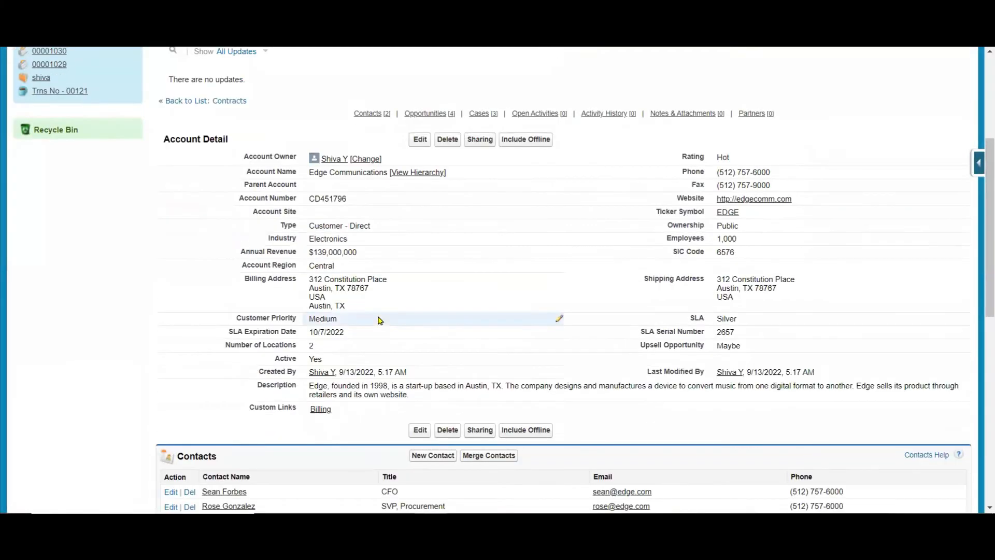
double_click(285, 358)
click(127, 320)
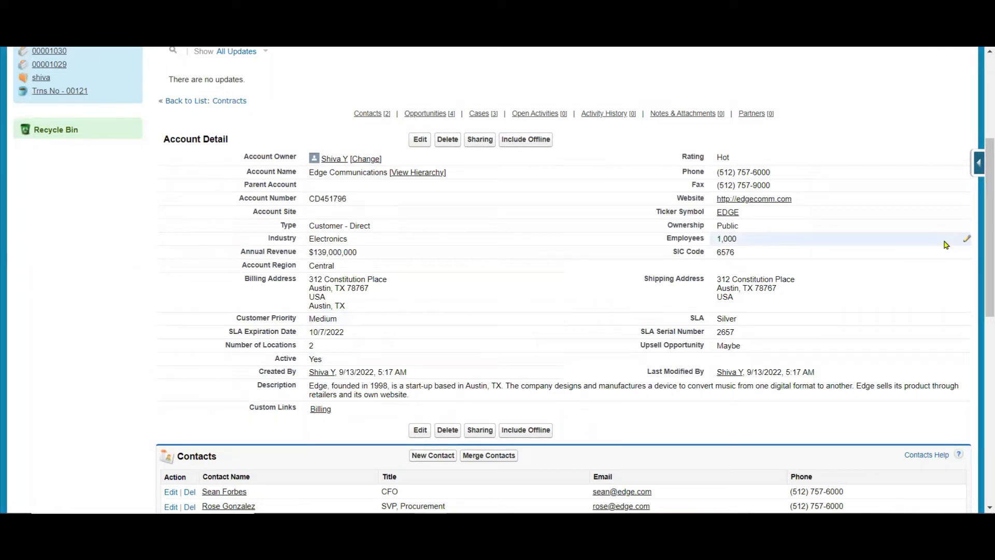
drag(987, 307, 979, 430)
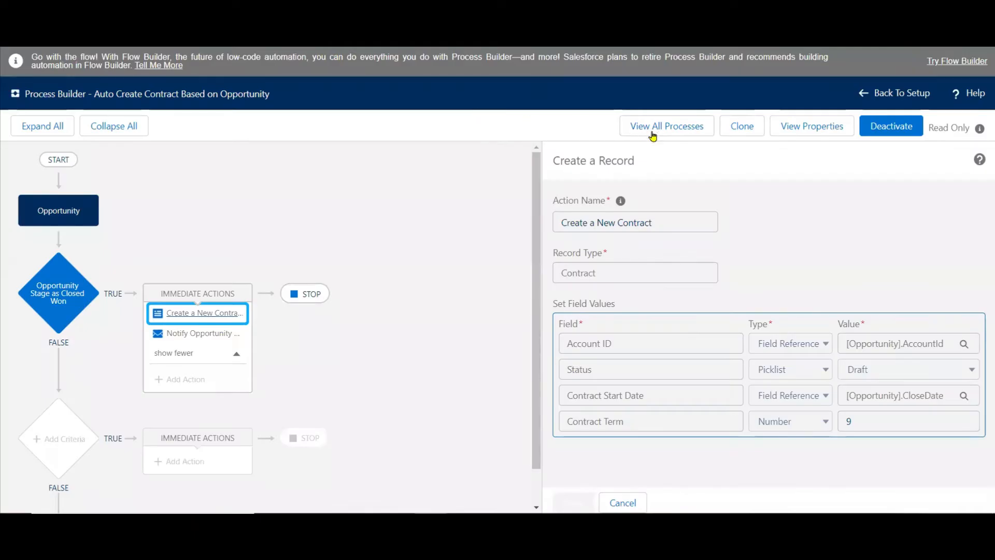
Back in Process Builder, start a new process from the process list and name it "Update Opp Stage Based on the Account".
click(653, 129)
click(981, 135)
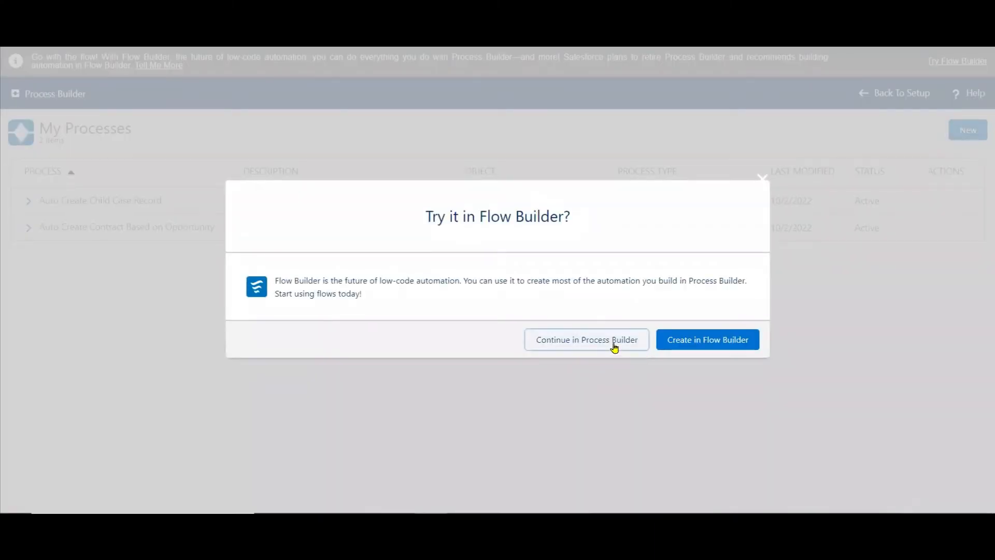
click(614, 345)
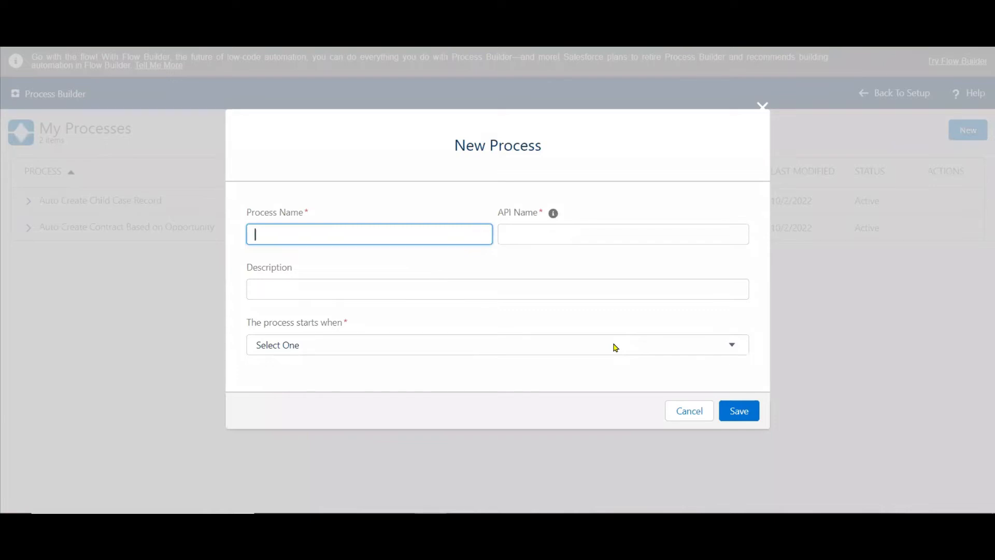
text(Update Opp Stage Based o)
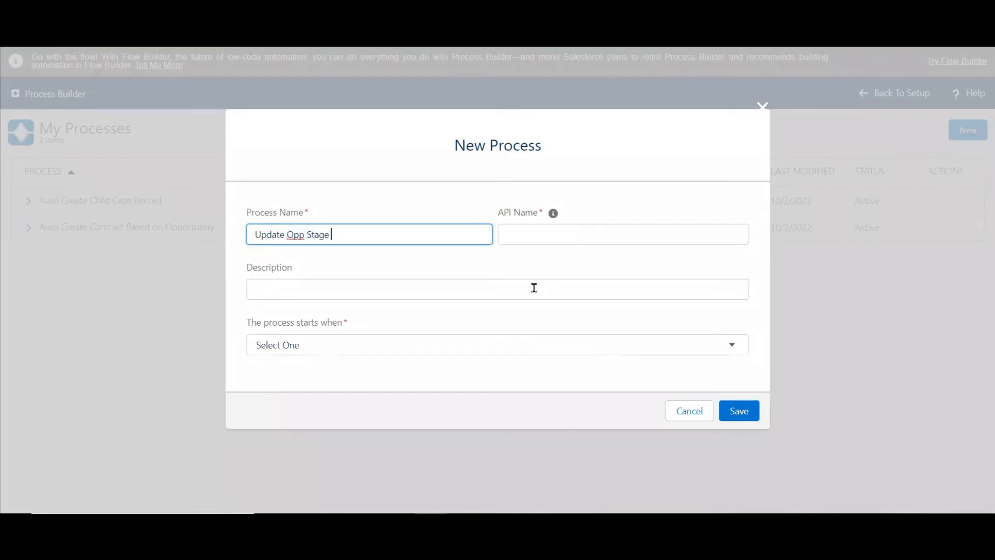
text(n the Account)
Generate the API name, reuse the process name as the description, set the process to start when a record changes, and save it.
key(ctrl+a)
key(ctrl+c)
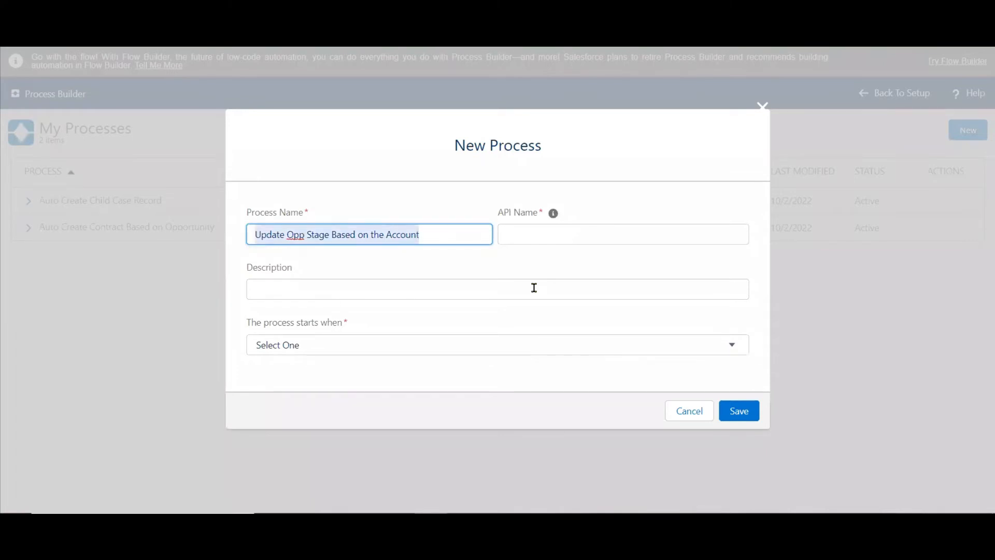
key(Tab)
key(Tab)
key(Tab)
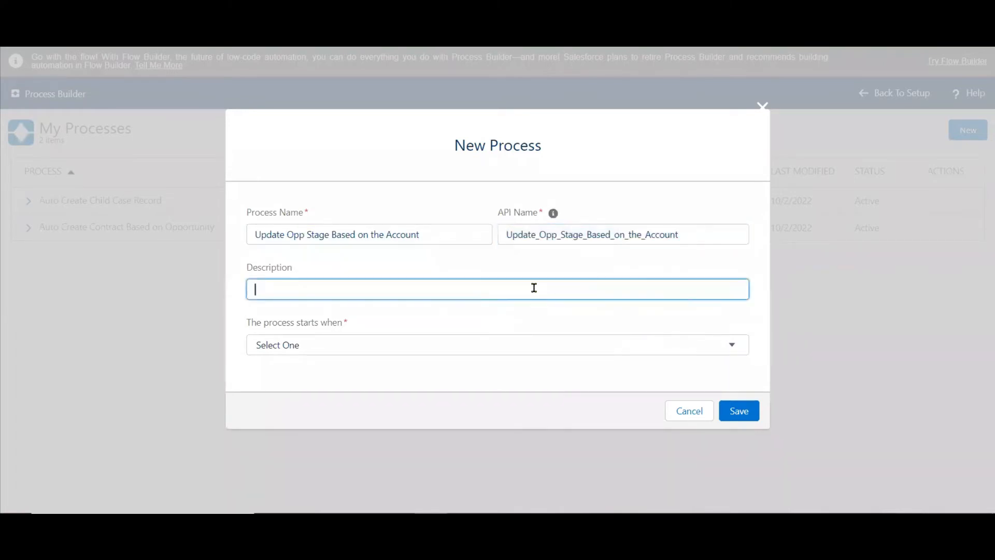
key(ctrl+v)
click(454, 346)
click(341, 377)
click(737, 414)
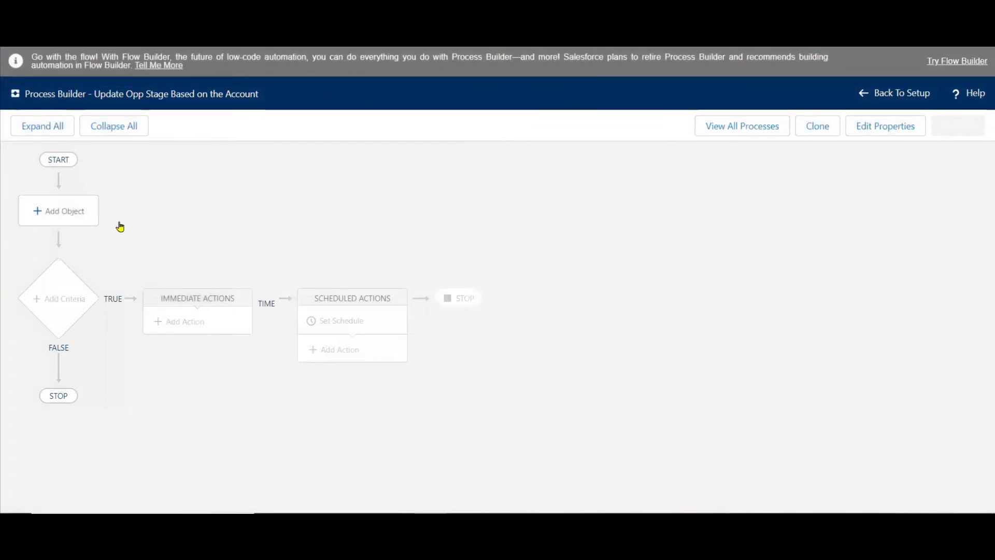
Set the process object to Account, starting when a record is created or edited, and save it.
click(64, 210)
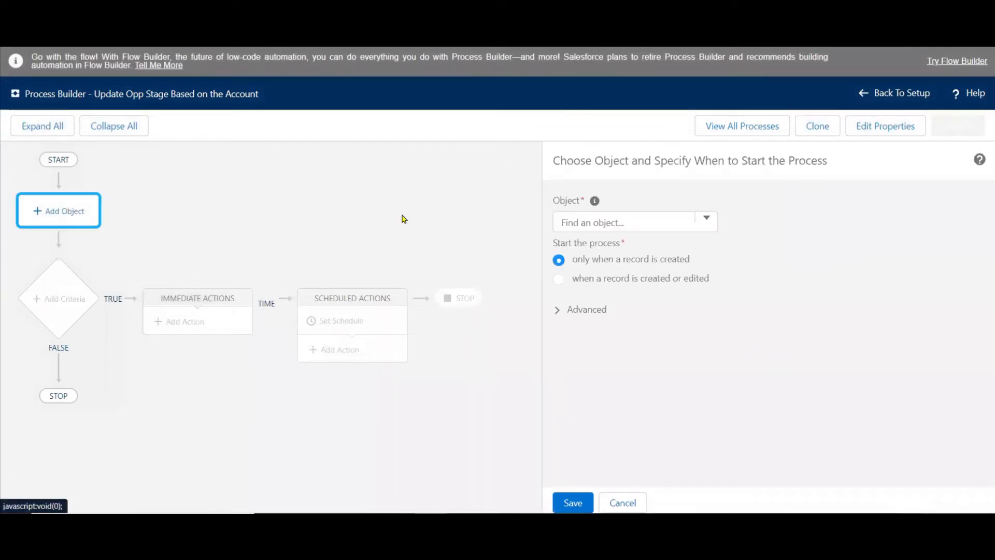
click(595, 222)
text(Ad)
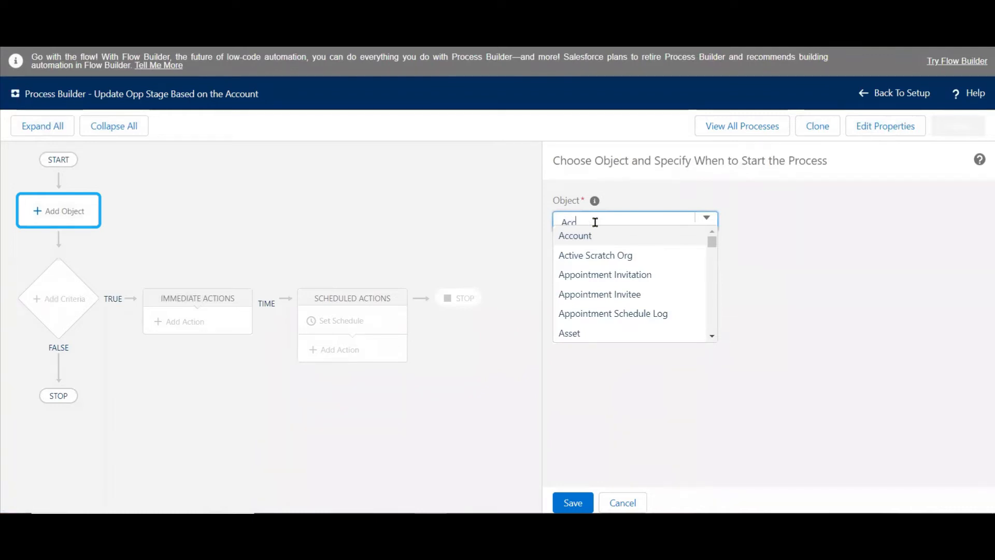
text(c)
click(573, 238)
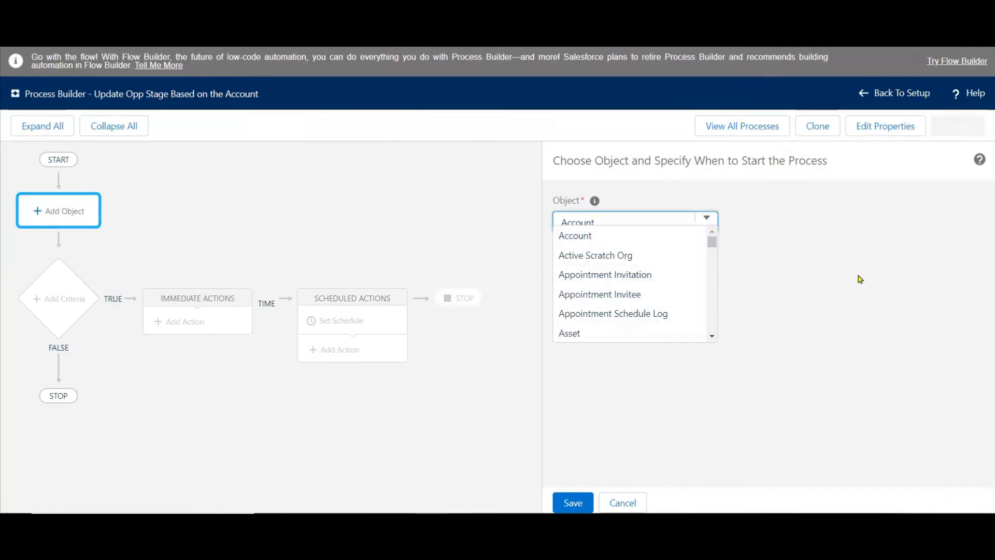
click(860, 277)
click(702, 280)
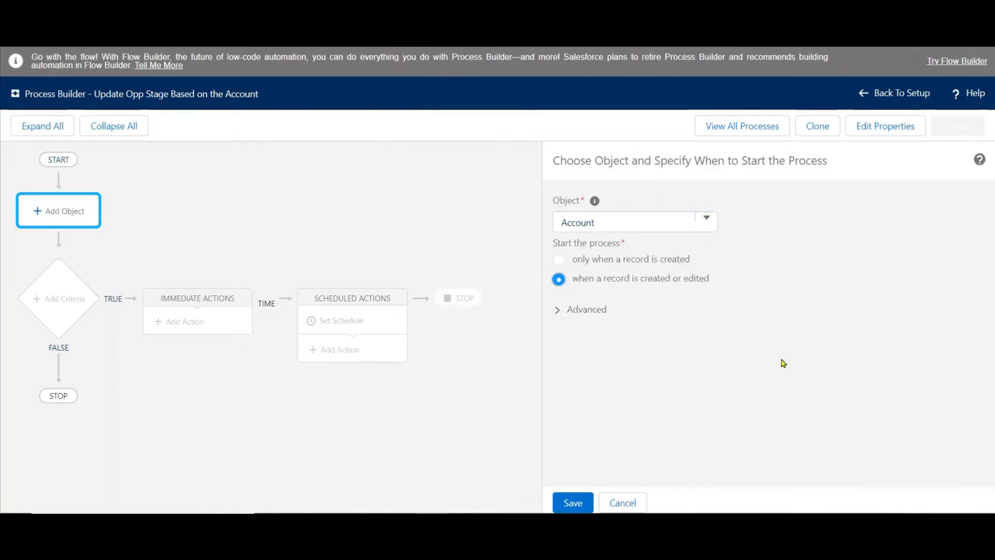
click(572, 502)
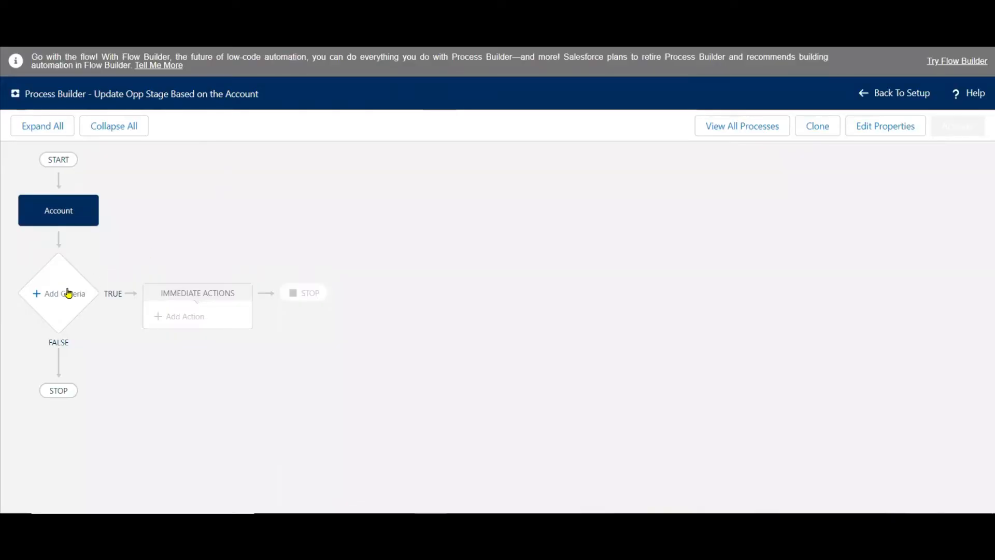
Add a criteria node to the process and name it "On Account Deactivation".
click(64, 295)
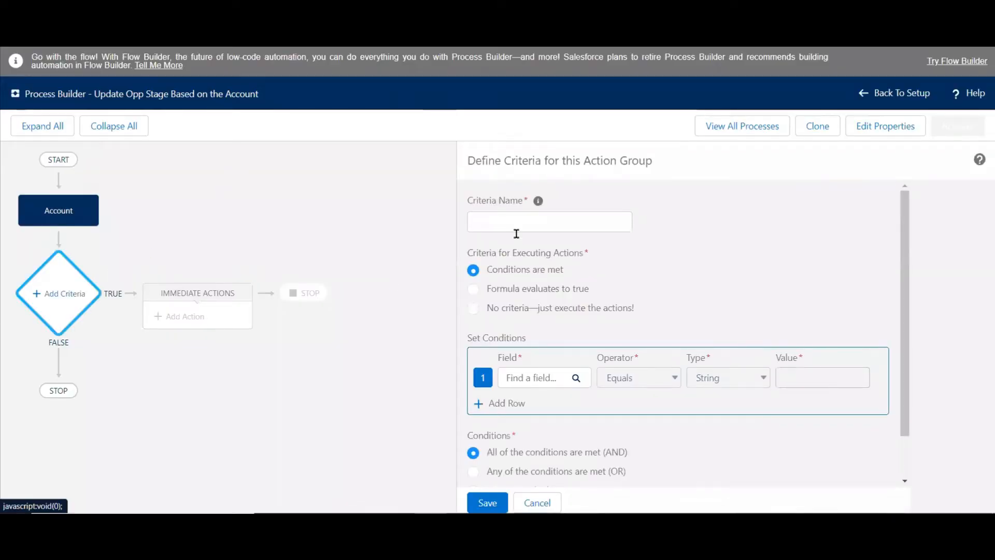
click(573, 215)
text(On Acc)
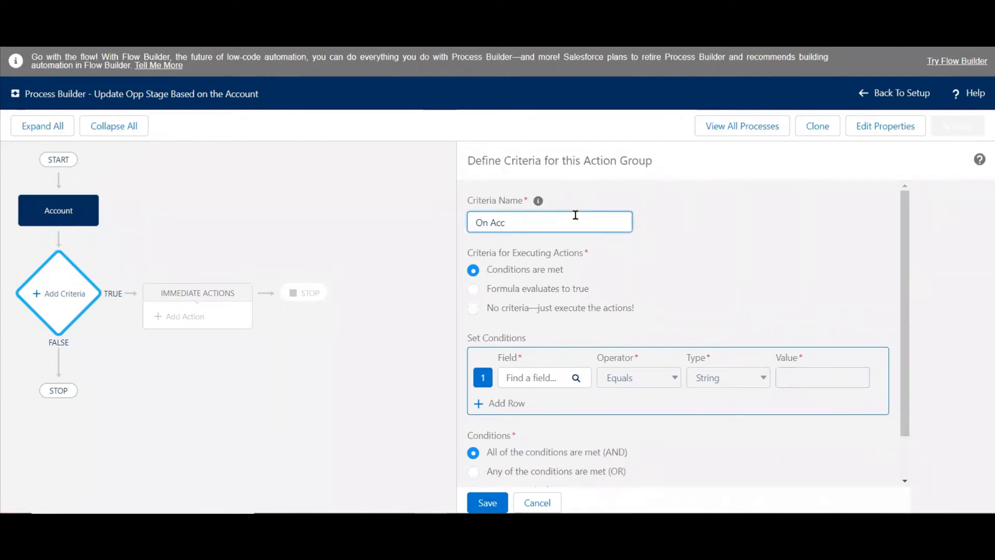
text(ount Deactivation)
Set the criteria condition to the account's Active field Equals picklist value No and save the criteria.
click(525, 383)
text(acti)
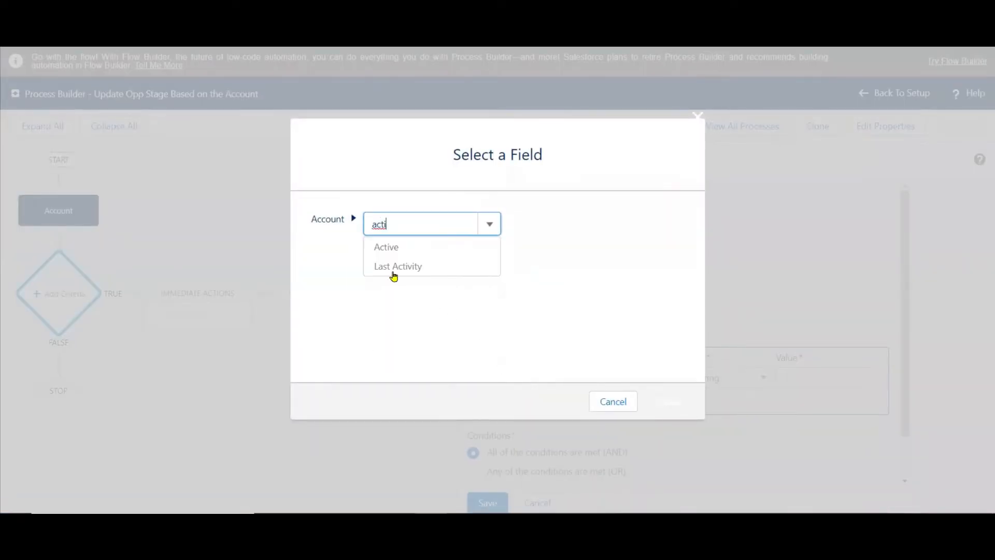
click(383, 248)
click(658, 400)
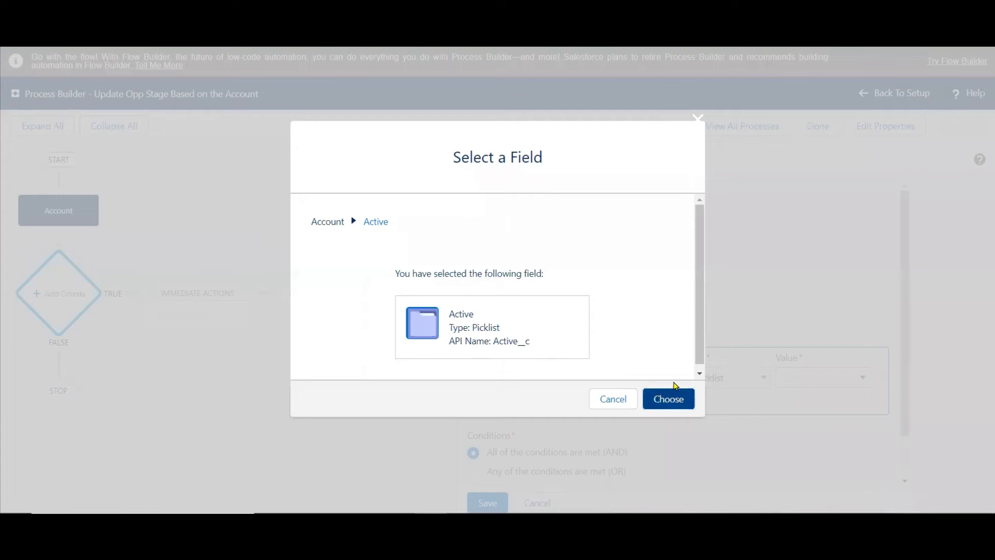
click(790, 377)
click(794, 408)
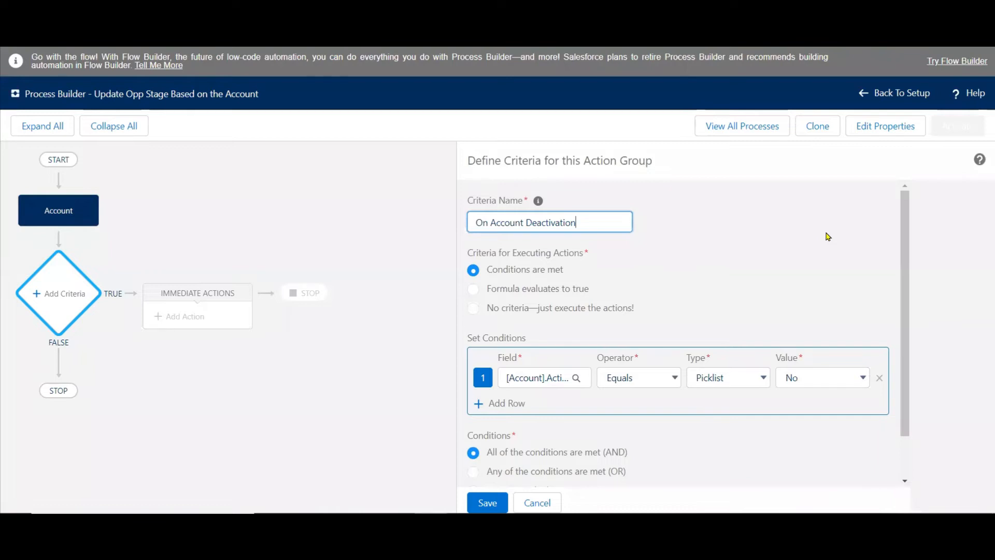
click(486, 502)
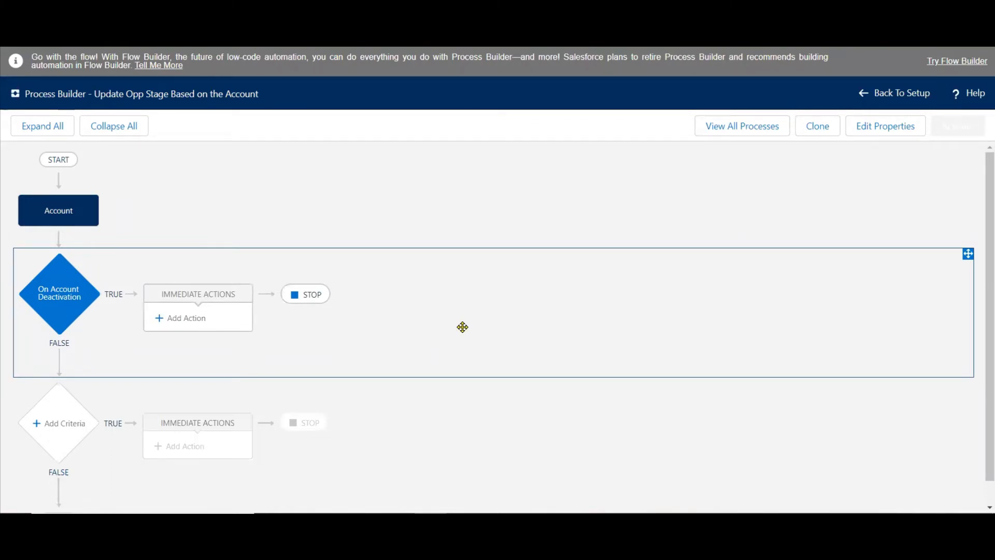
Add an immediate action of type Update Records named "Update Related Opp Records" to the On Account Deactivation criteria.
click(179, 320)
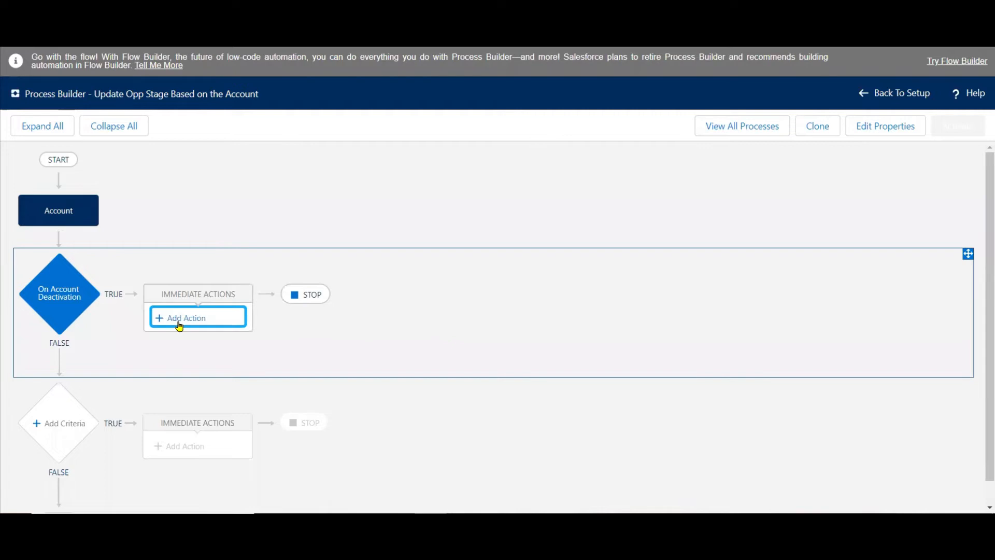
click(593, 220)
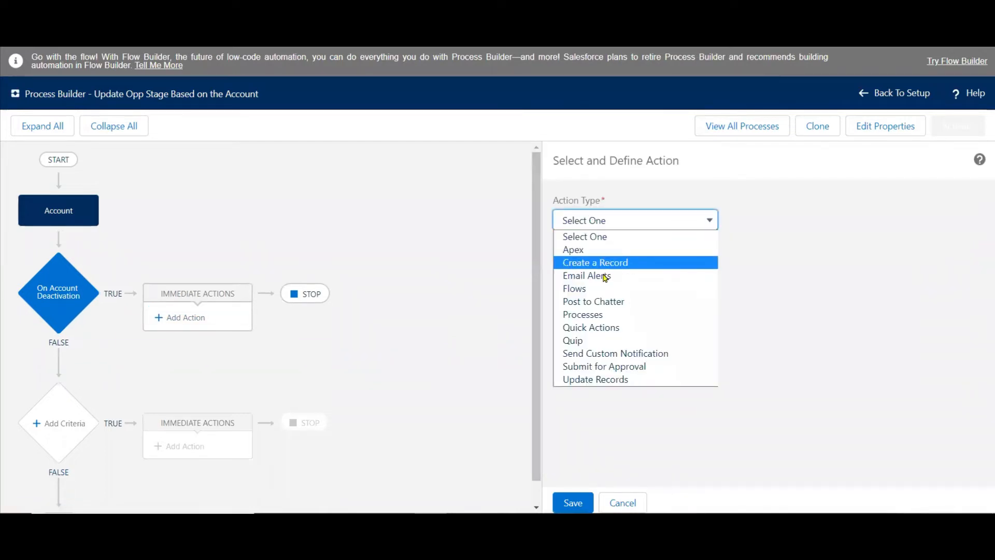
click(596, 379)
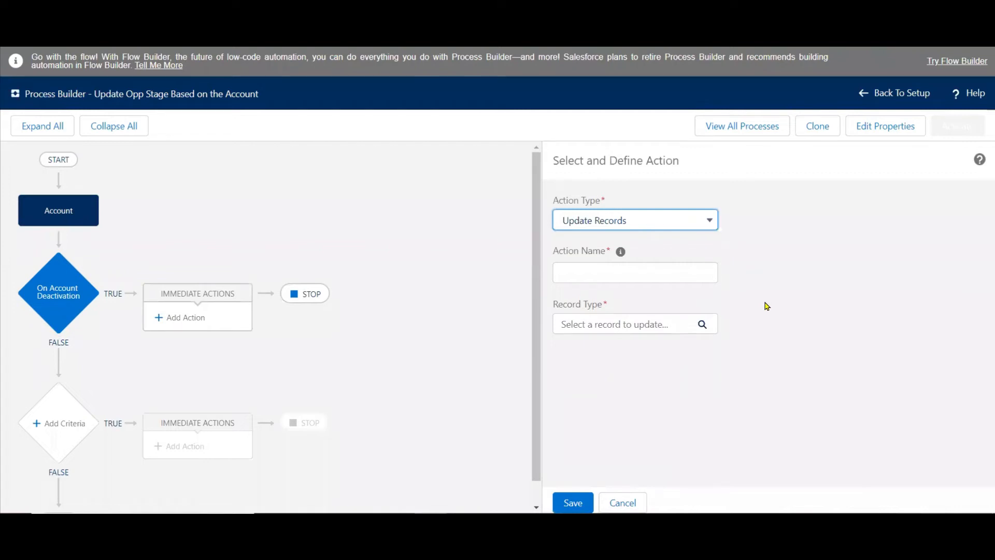
click(675, 268)
text(Up)
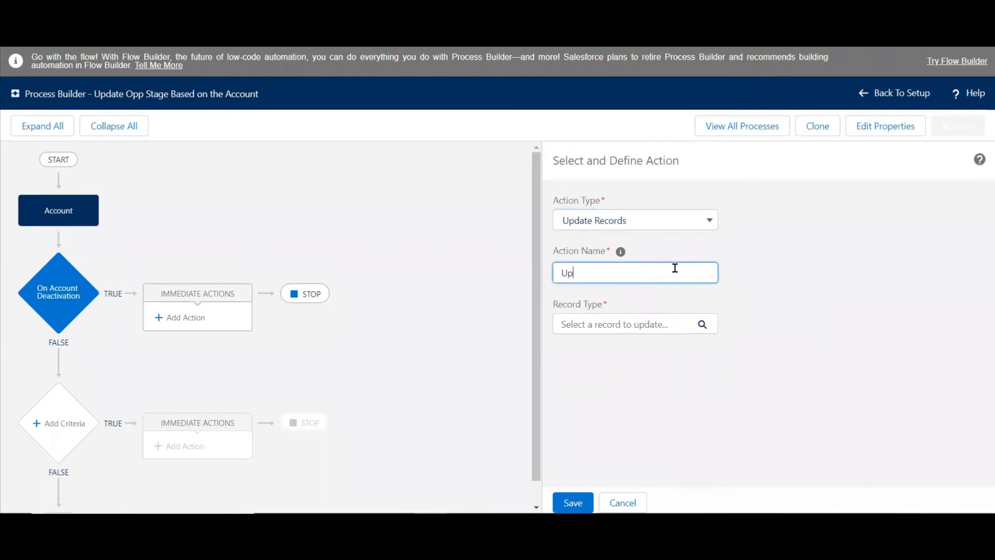
text(date Related Opp Reco)
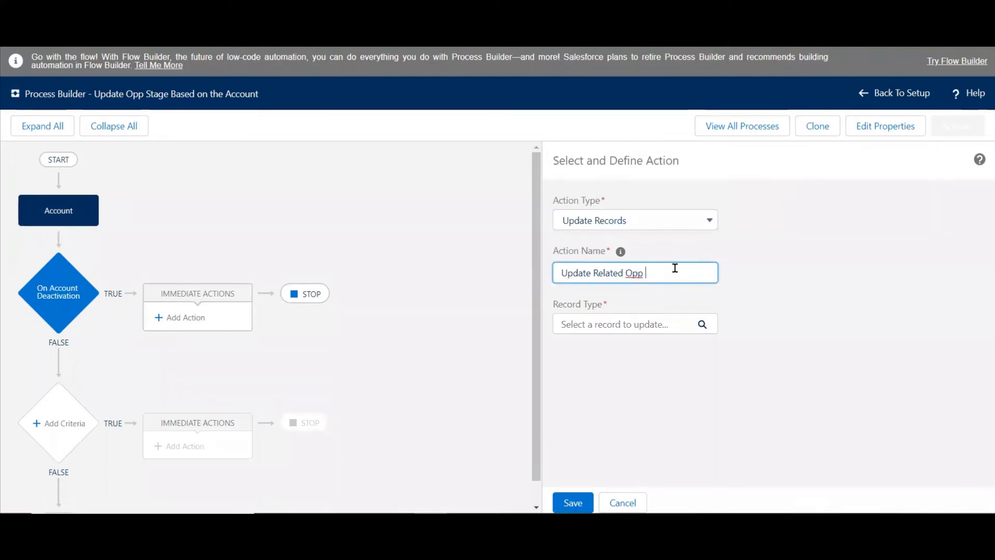
text(rds)
Set the action's record type to the Opportunities related to the Account.
click(643, 334)
click(643, 334)
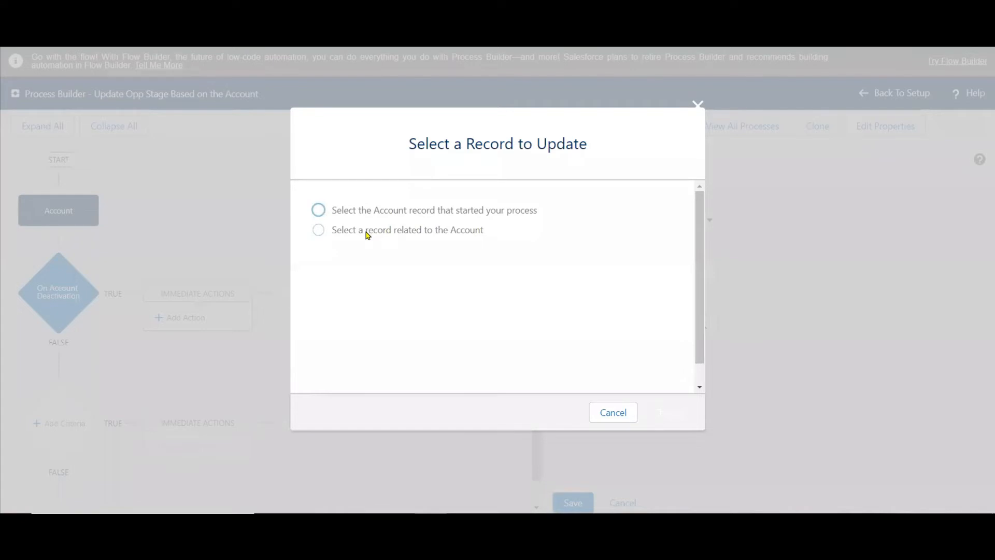
click(367, 233)
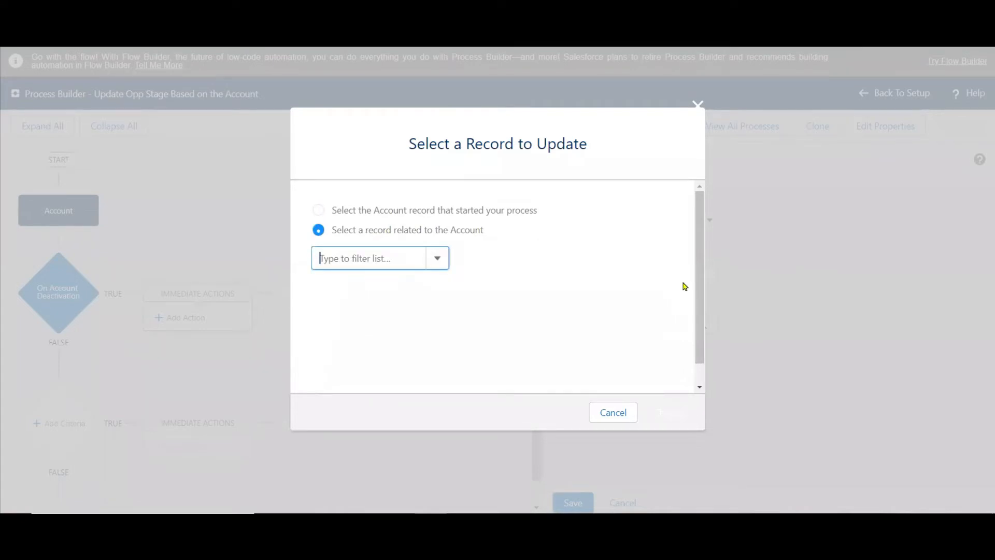
text(opp)
click(359, 283)
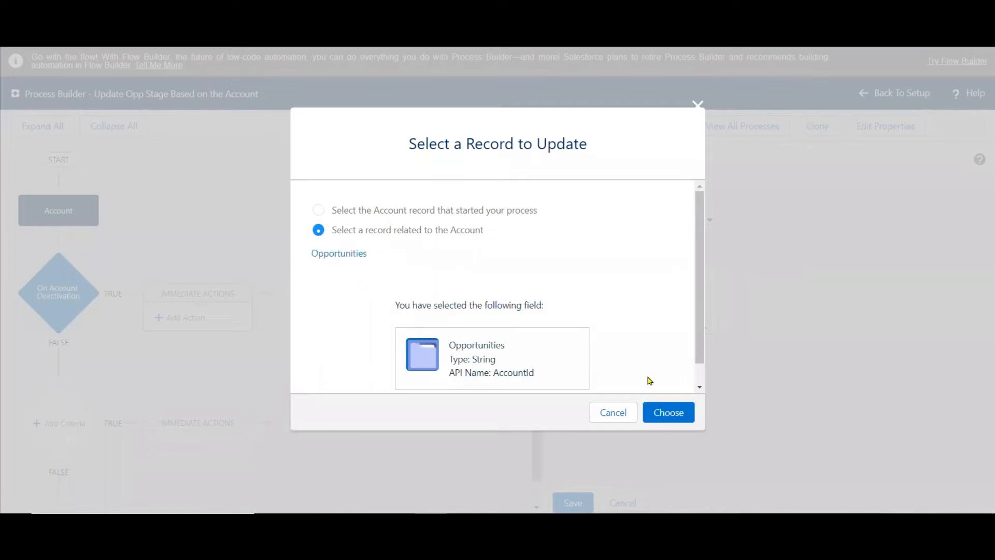
click(668, 412)
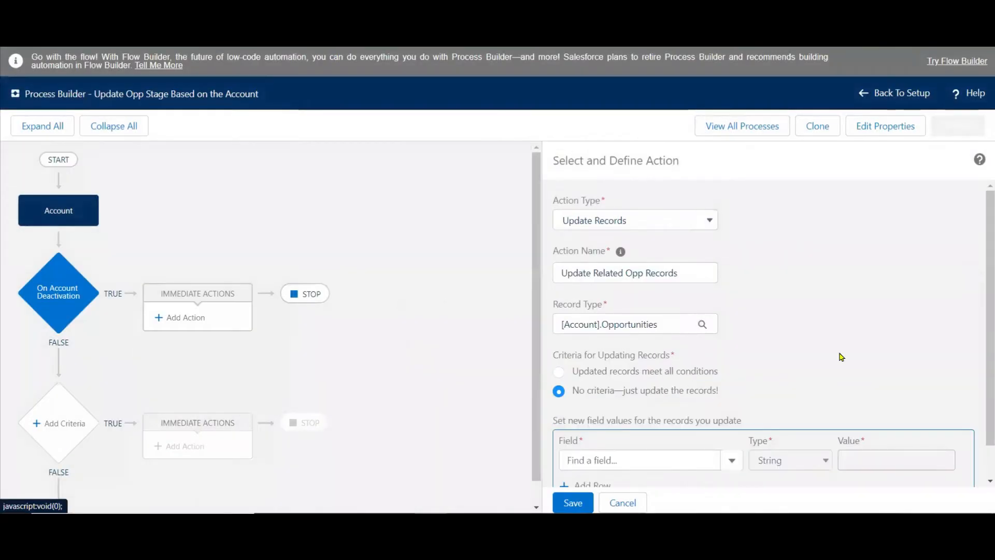
Restrict the update to opportunities meeting all conditions, with the filter Closed Equals Boolean False.
scroll(981, 349, down, 1)
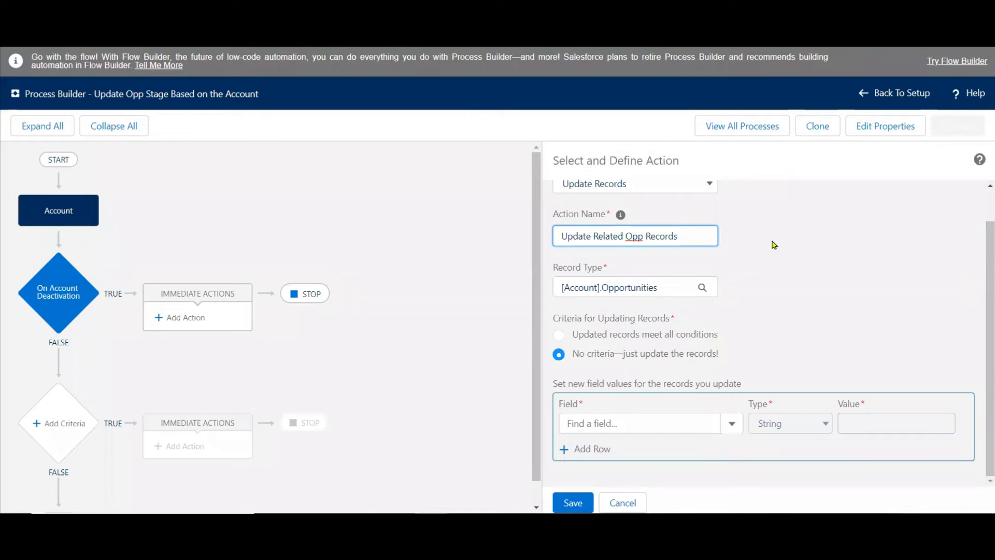
click(559, 335)
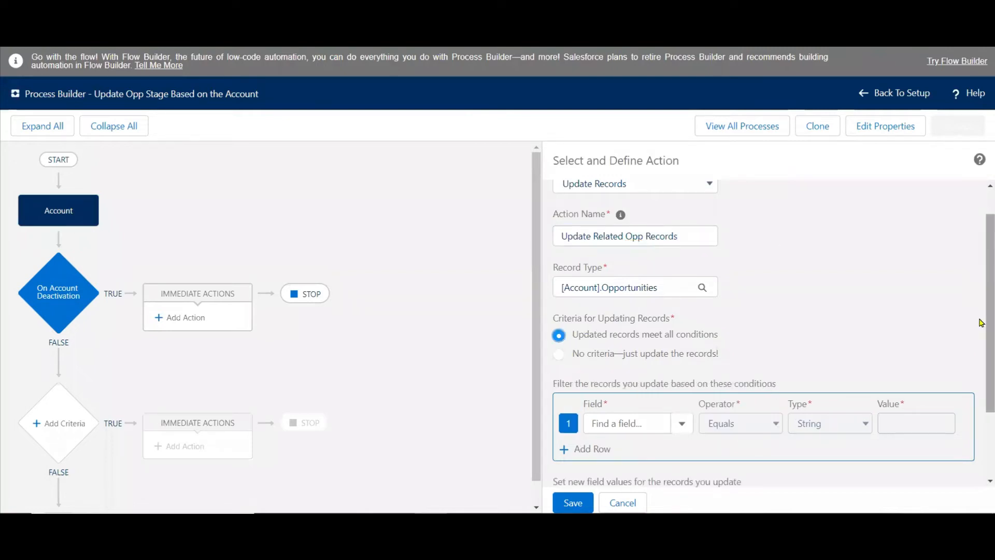
scroll(979, 362, down, 3)
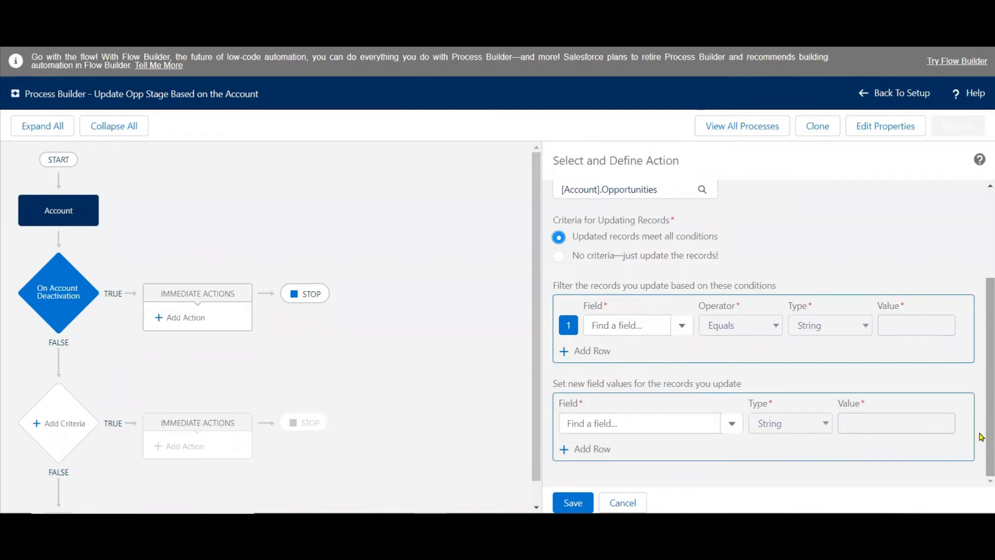
click(618, 327)
text(cl)
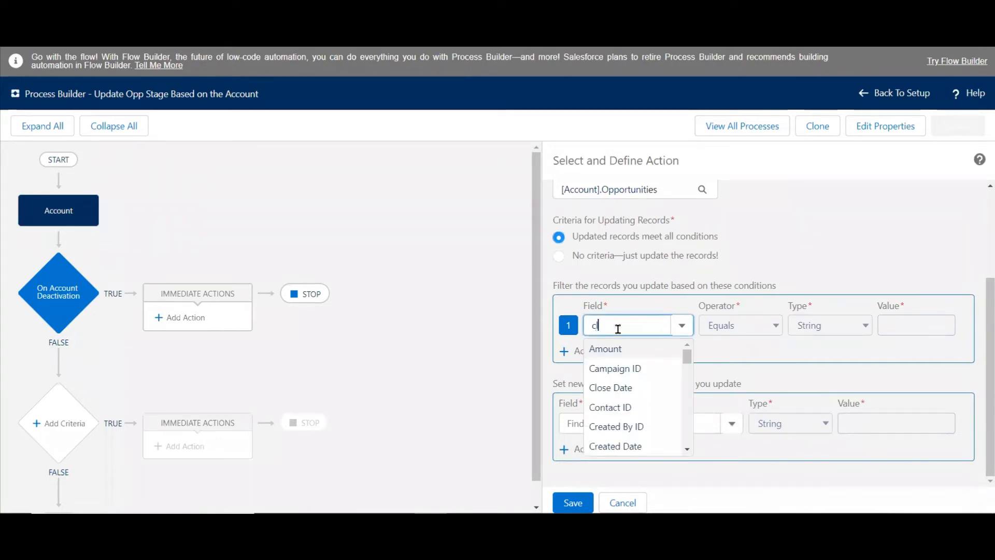
click(613, 369)
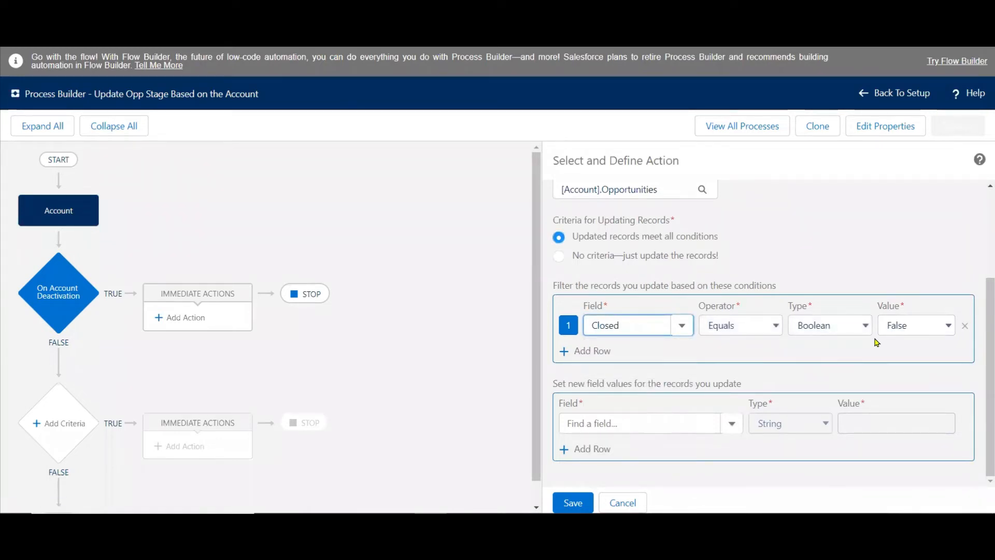
Set the new field value for the updated opportunities to Stage, Picklist, Closed Lost.
click(689, 417)
text(st)
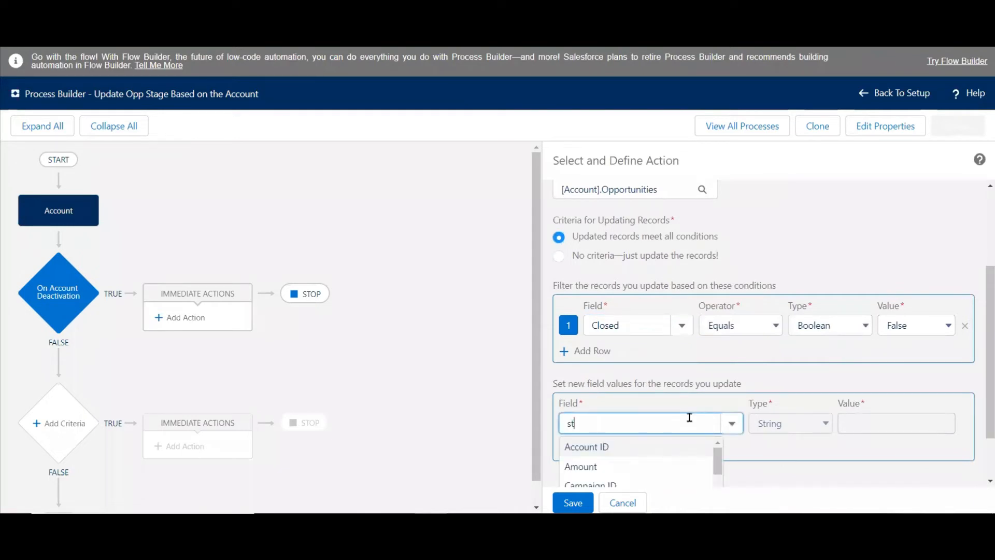
text(a)
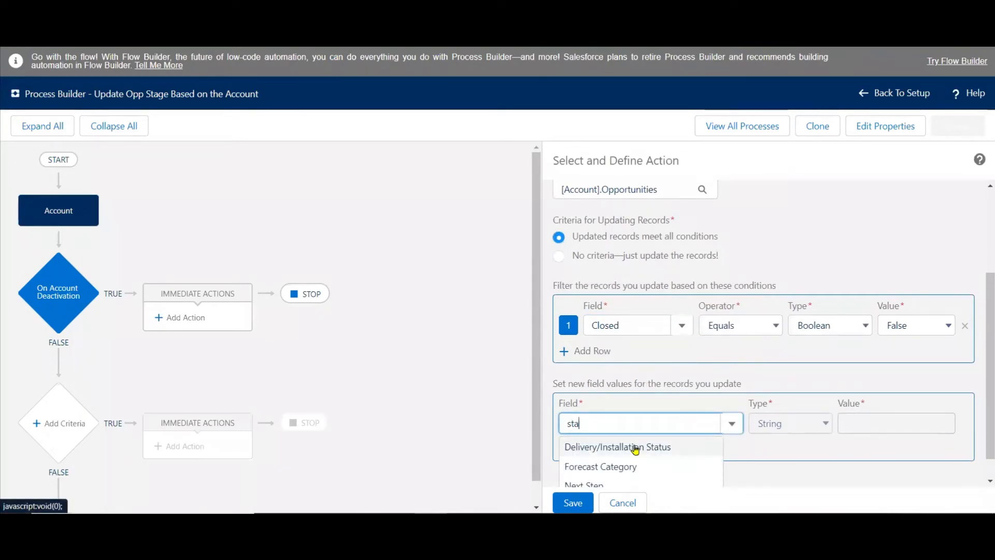
click(570, 469)
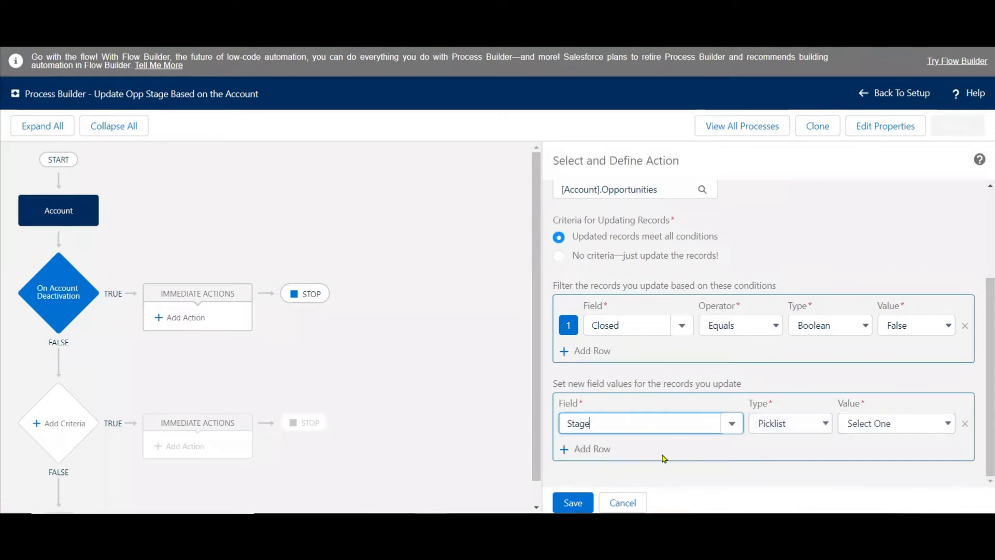
click(859, 426)
click(878, 406)
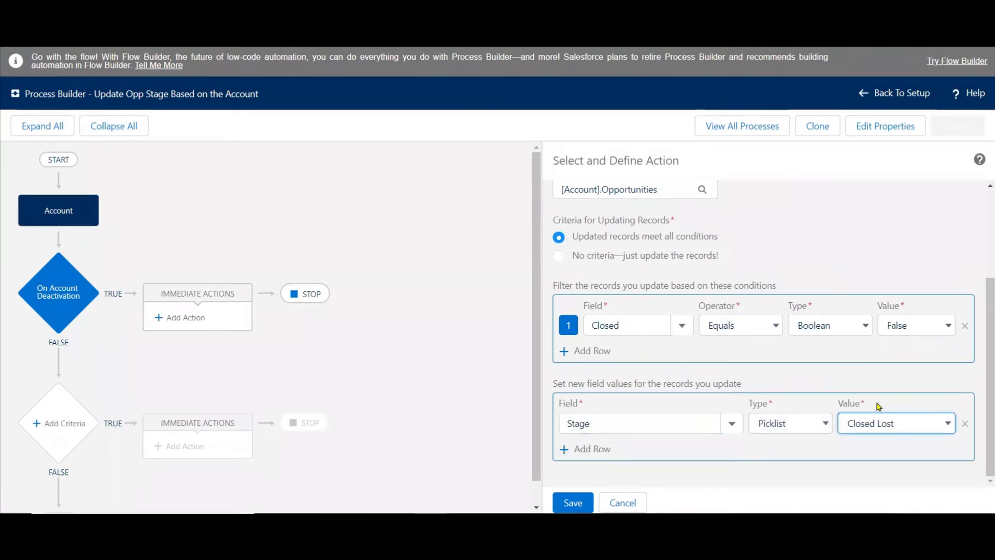
Save the Update Related Opp Records action and activate the process.
click(909, 218)
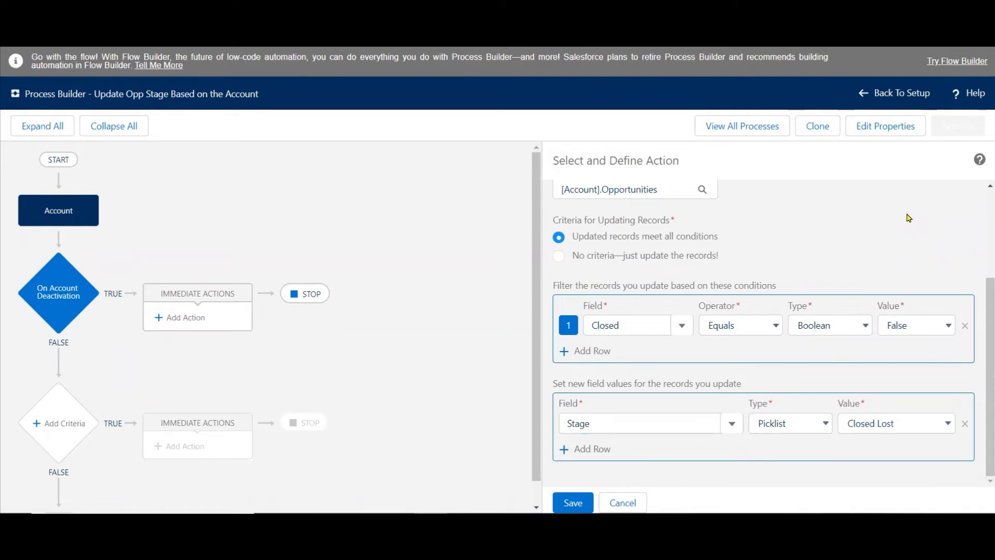
click(572, 503)
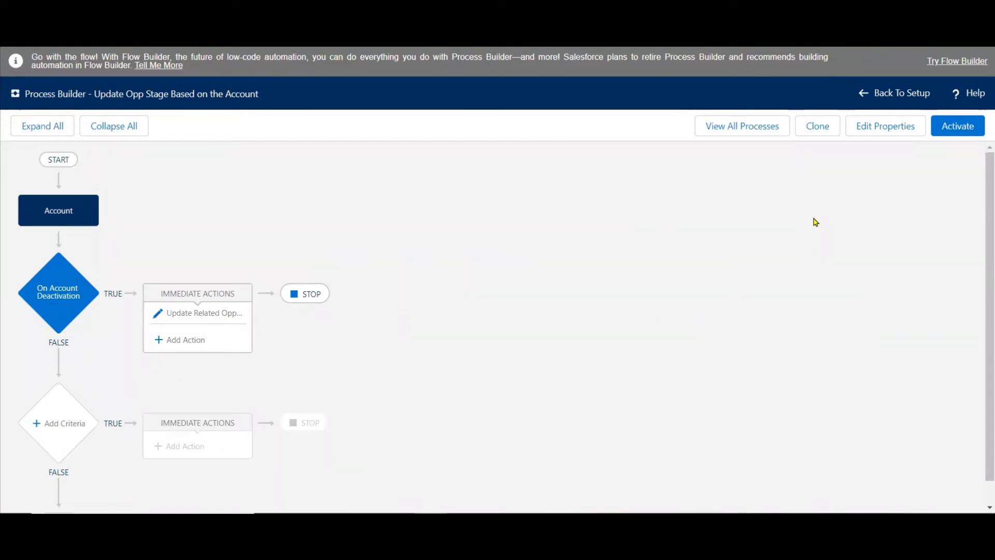
click(957, 126)
click(667, 340)
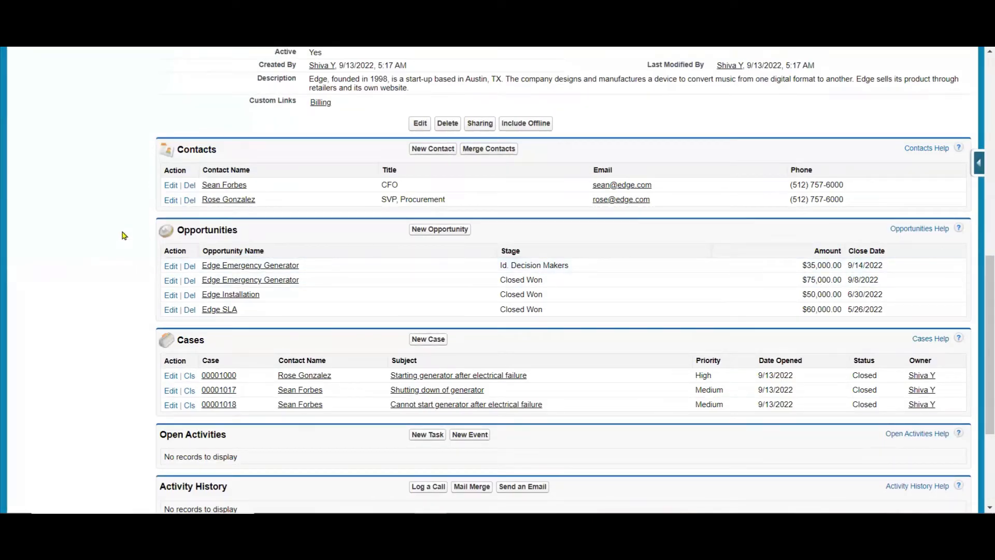
Capture the account's Opportunities list as an image, switch to PowerPoint and paste it just below the use case text on slide 44.
key(Print)
mouse_move(150, 214)
mouse_down()
mouse_move(953, 347)
mouse_move(969, 325)
mouse_move(979, 329)
mouse_up()
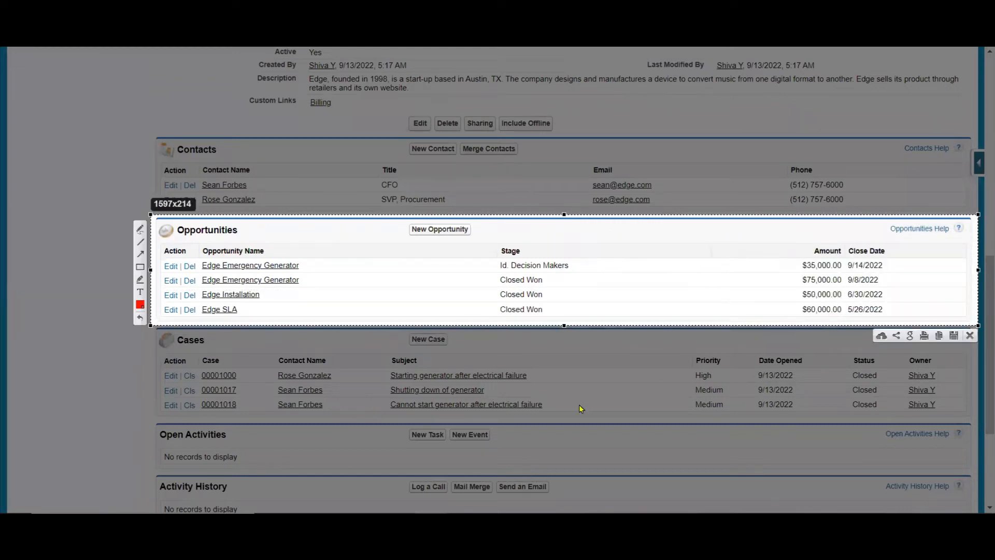
key(ctrl+c)
key(alt+Tab)
key(ctrl+v)
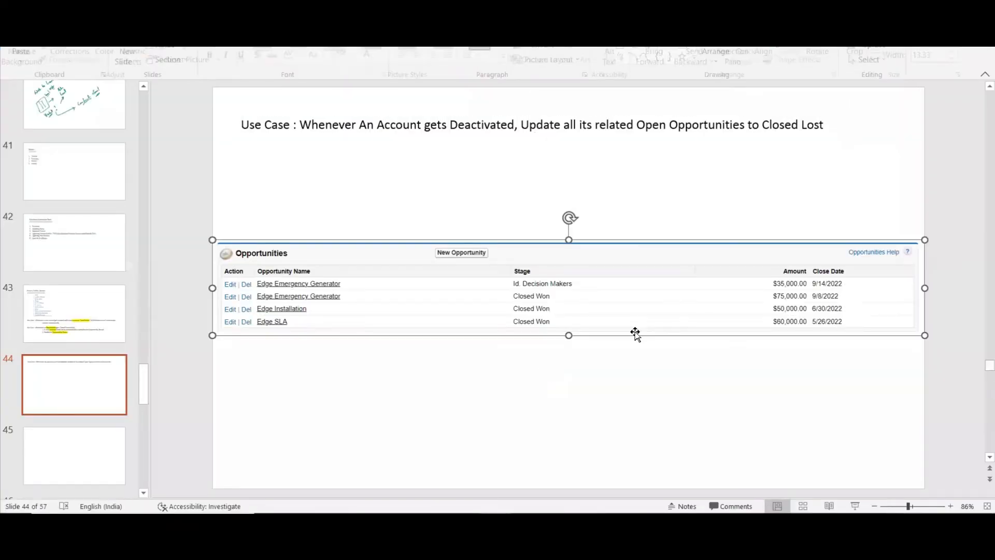
drag(684, 313, 678, 245)
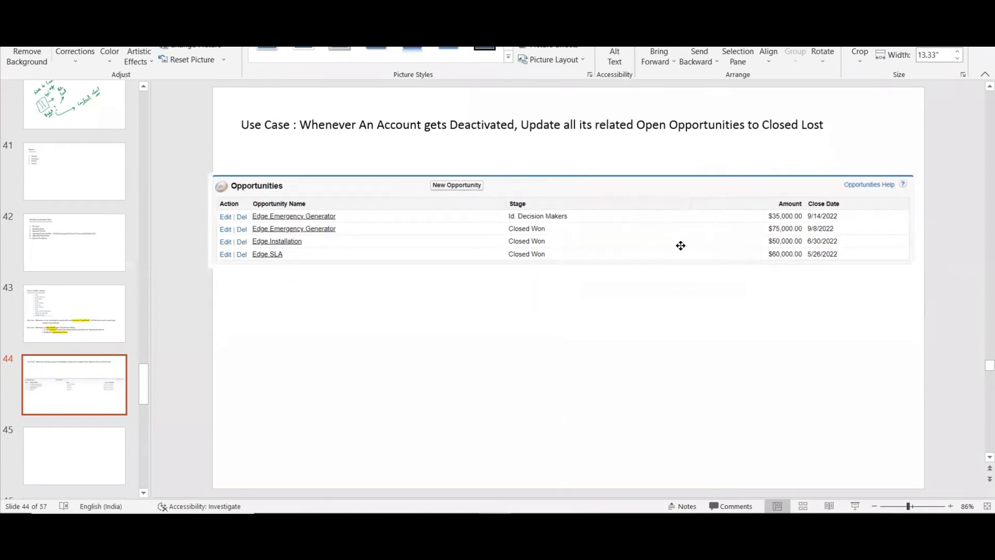
click(545, 350)
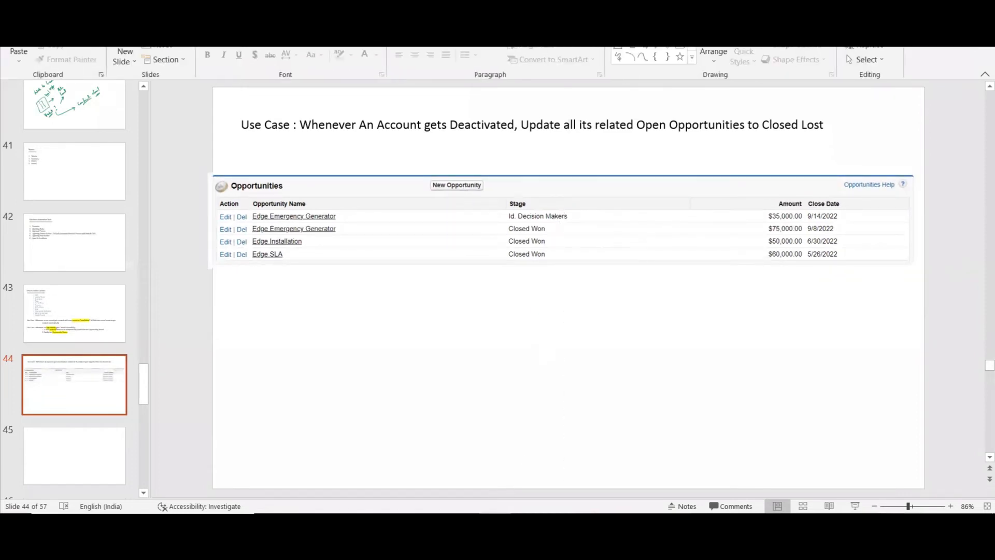
Switch back to Salesforce, set the Edge Communications account's Active field to No and try to save the record.
key(alt+Tab)
scroll(980, 206, up, 4)
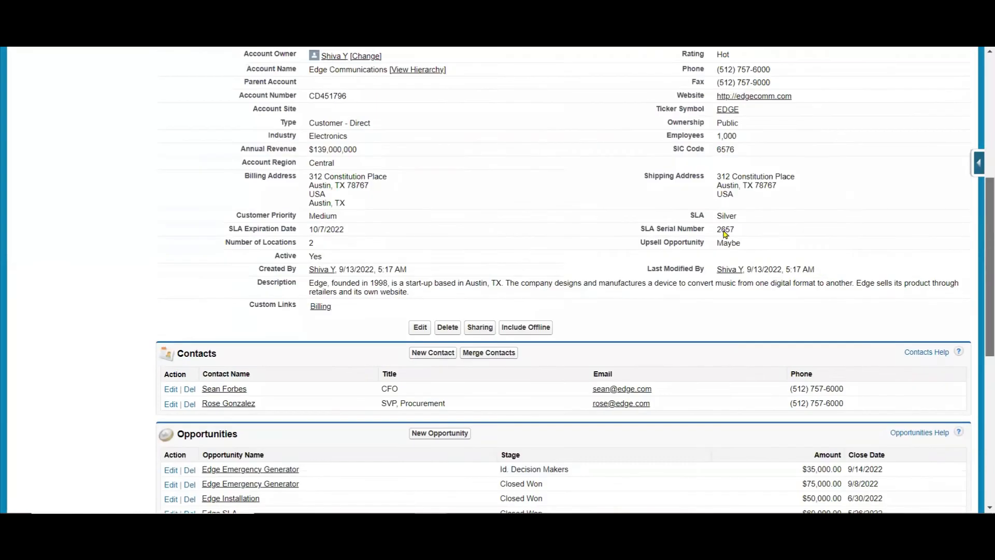
click(419, 61)
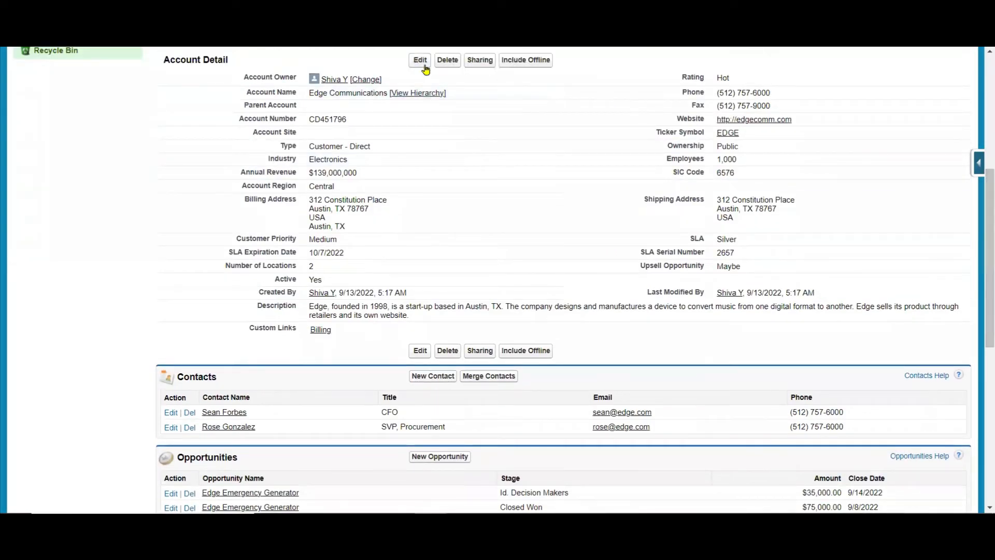
scroll(979, 165, down, 3)
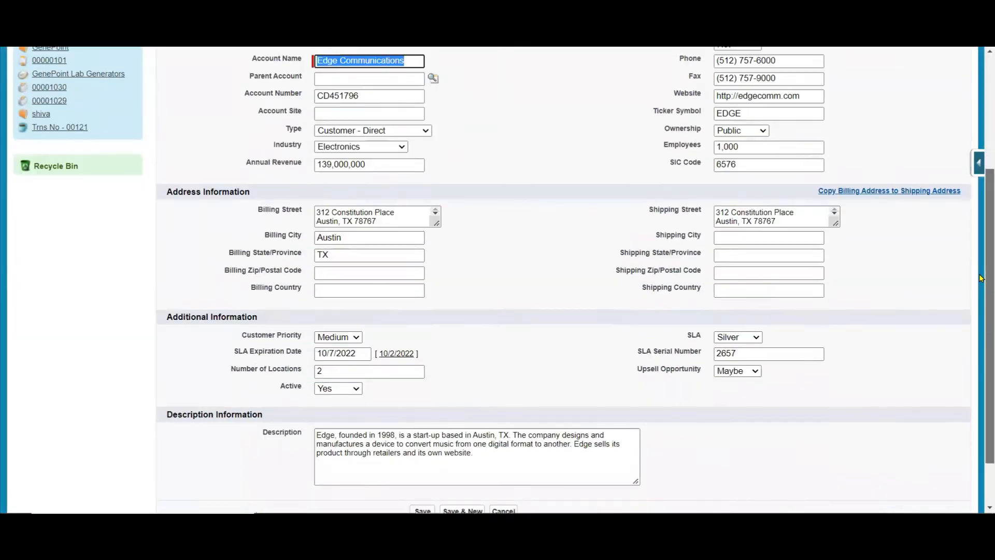
click(356, 390)
click(332, 411)
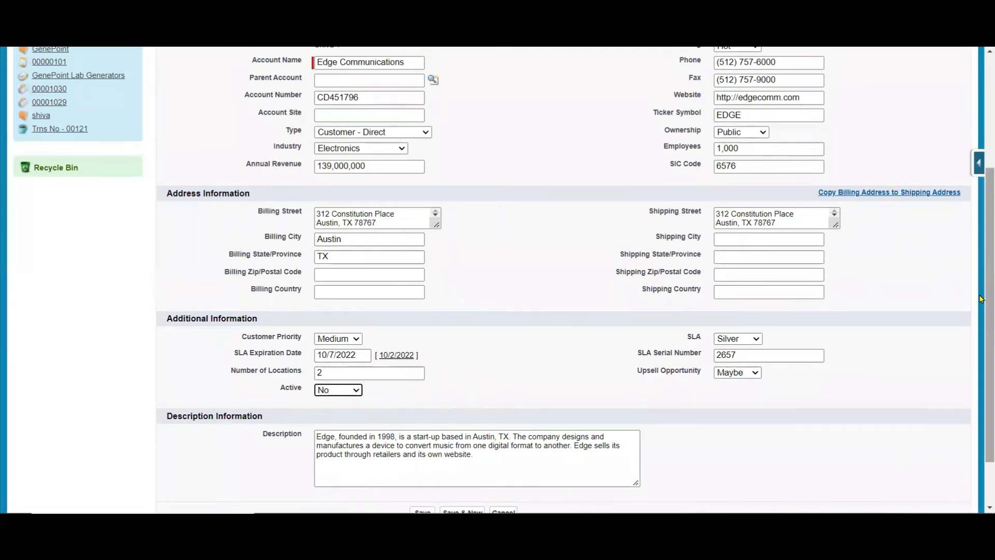
scroll(504, 399, up, 3)
click(429, 181)
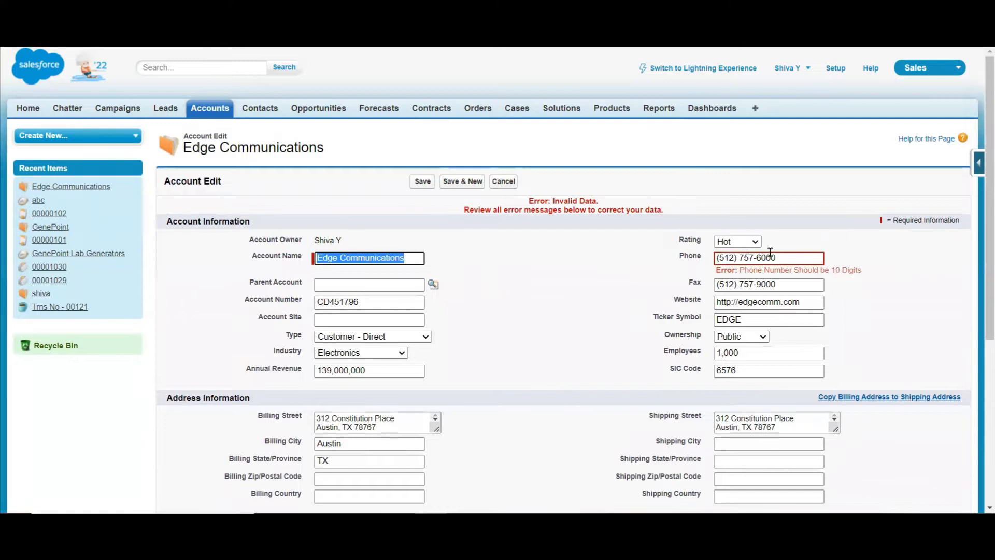
Replace the account's phone number with a plain number without punctuation and save the record.
drag(784, 254, 540, 260)
text(123456789)
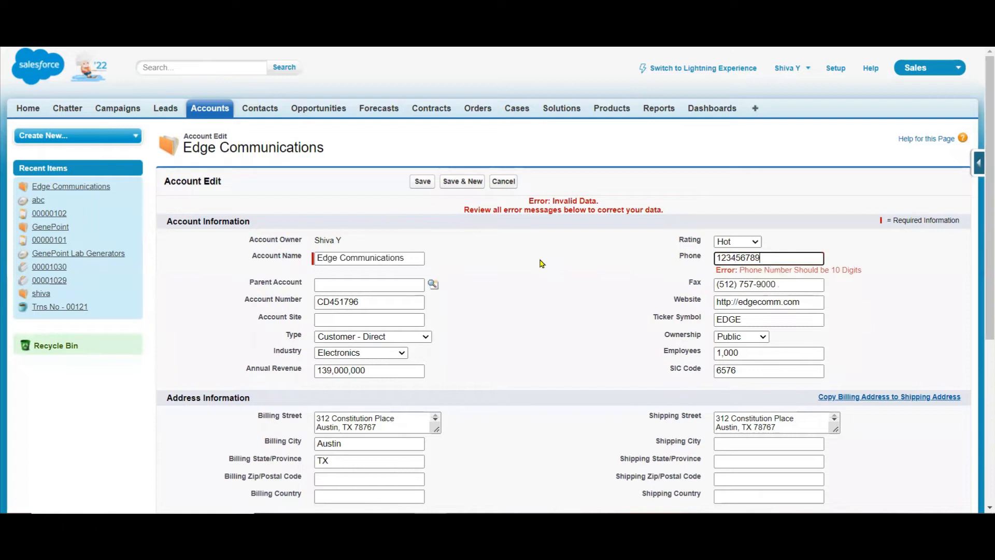
click(423, 183)
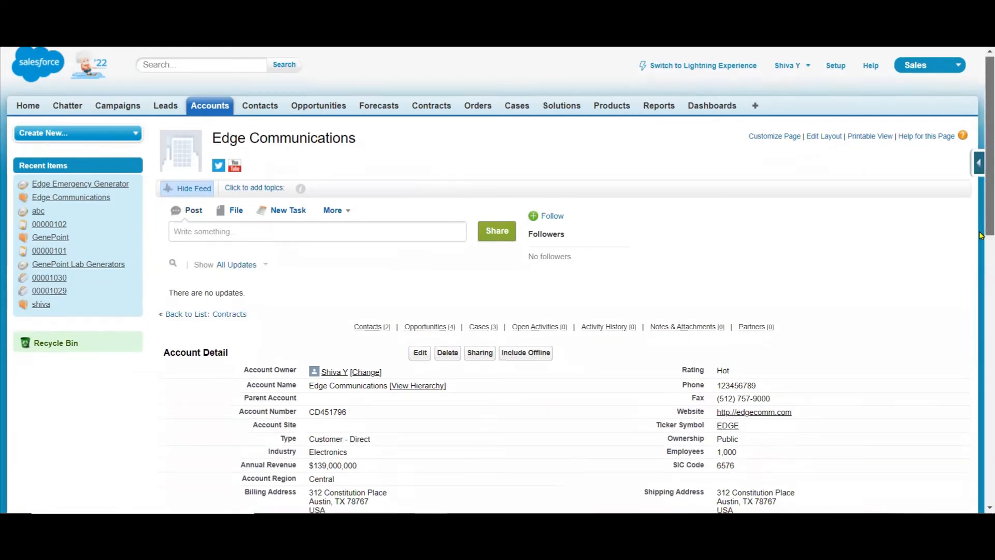
Capture the account's updated Opportunities list and paste it in PowerPoint below the first capture on slide 44.
scroll(980, 236, down, 10)
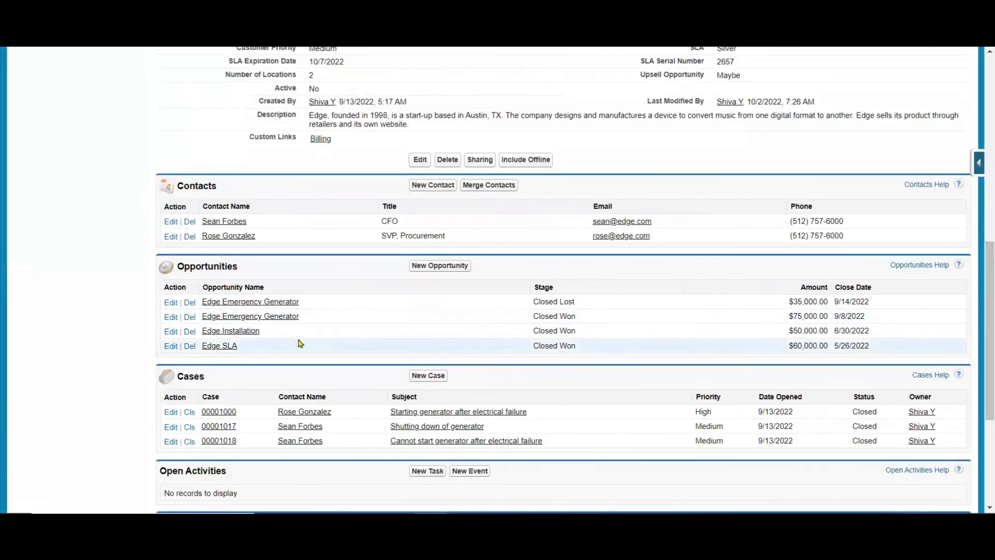
key(Print)
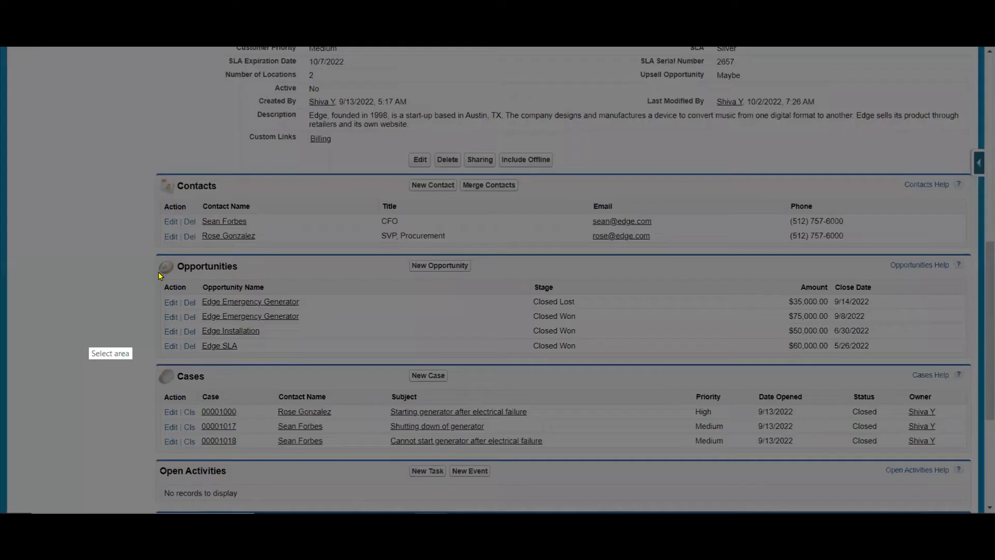
drag(152, 251, 973, 356)
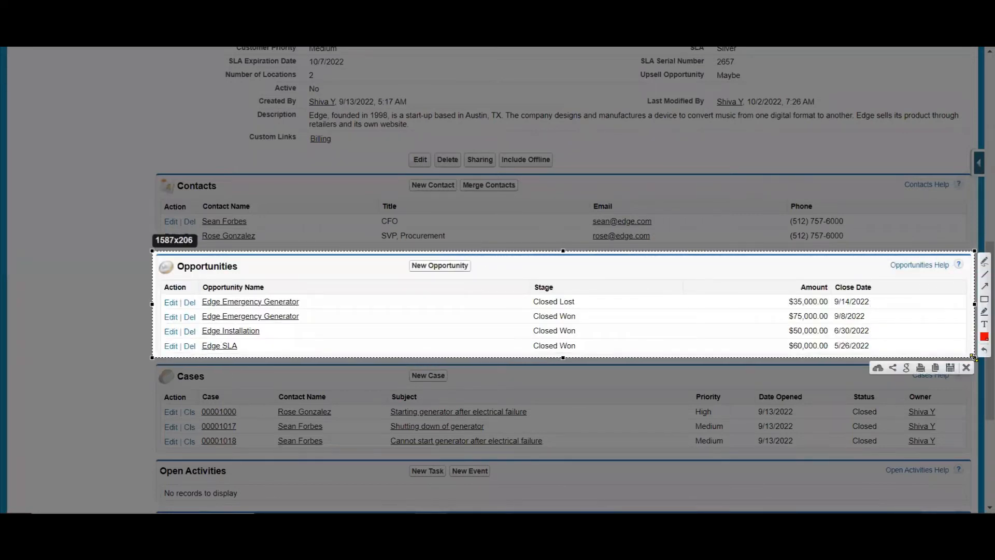
key(ctrl+c)
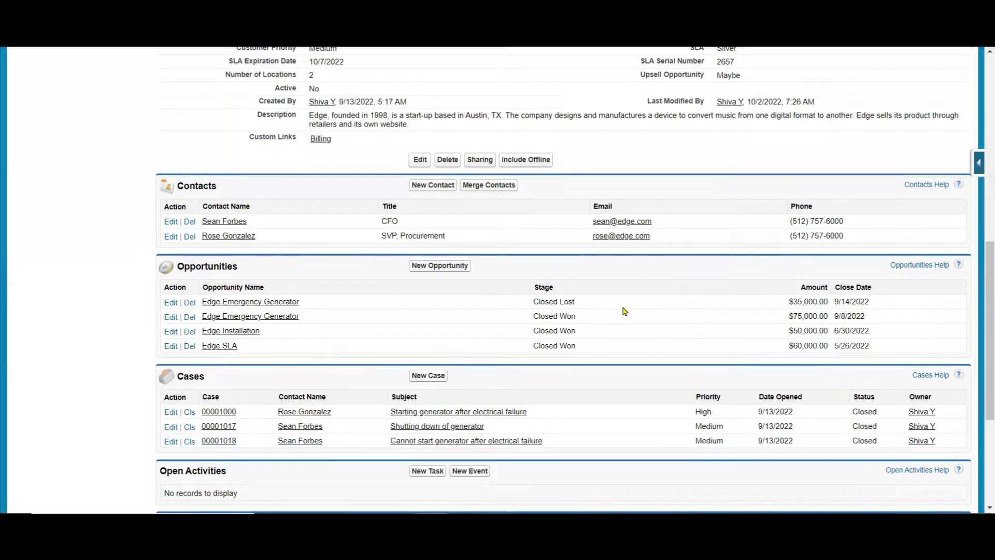
key(alt+Tab)
key(ctrl+v)
drag(631, 269, 624, 312)
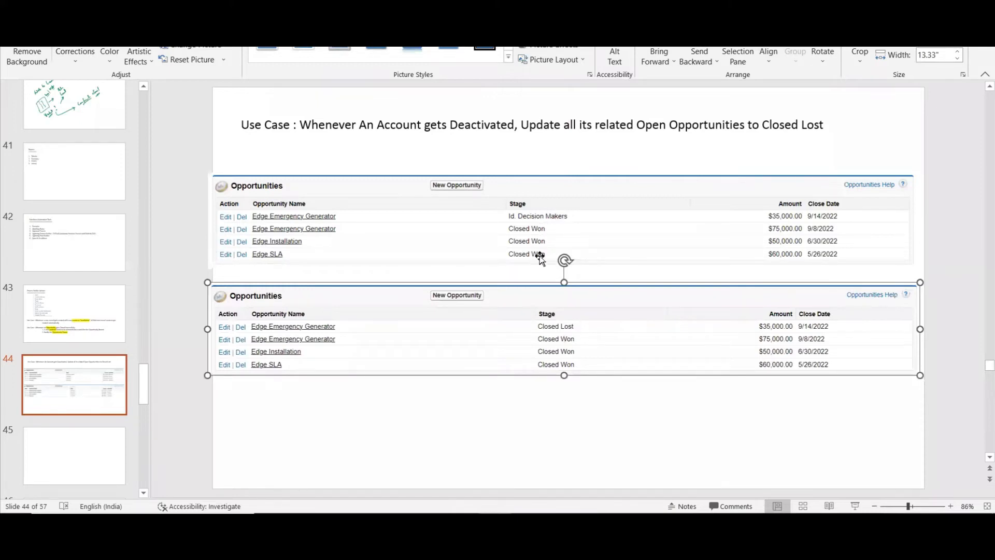
click(607, 449)
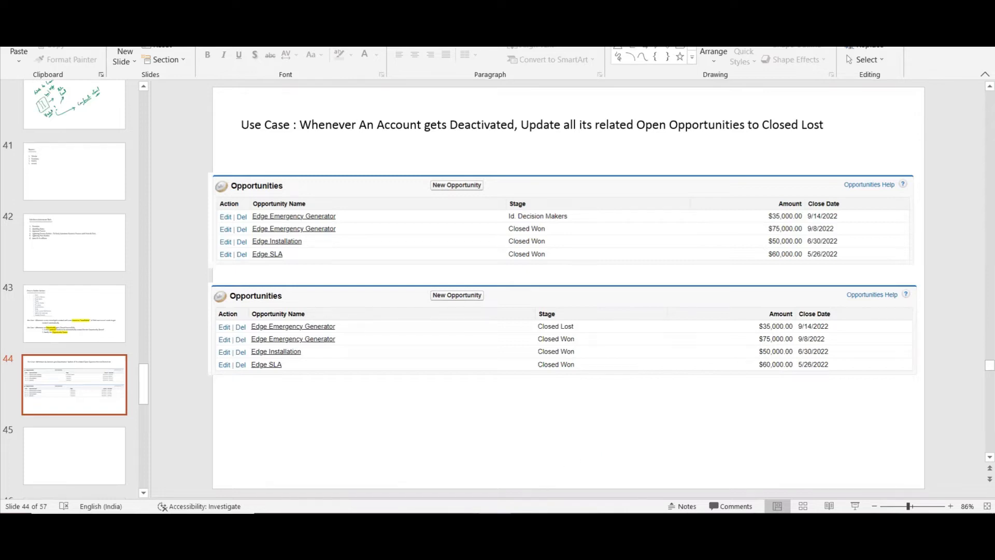
Return to Salesforce, switch to Lightning Experience, close the Edge Communications record and dismiss the incident management prompt.
key(alt+Tab)
drag(990, 267, 981, 61)
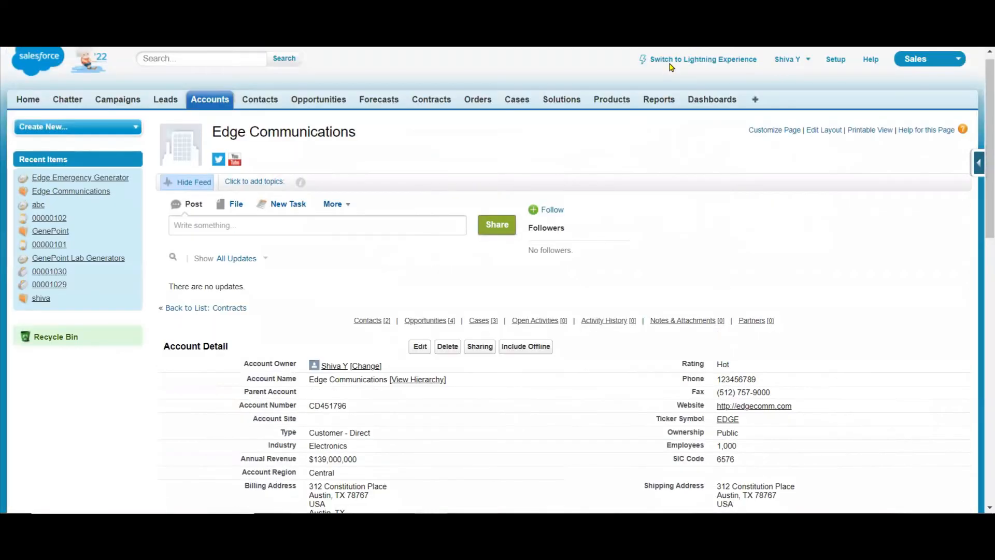
click(685, 60)
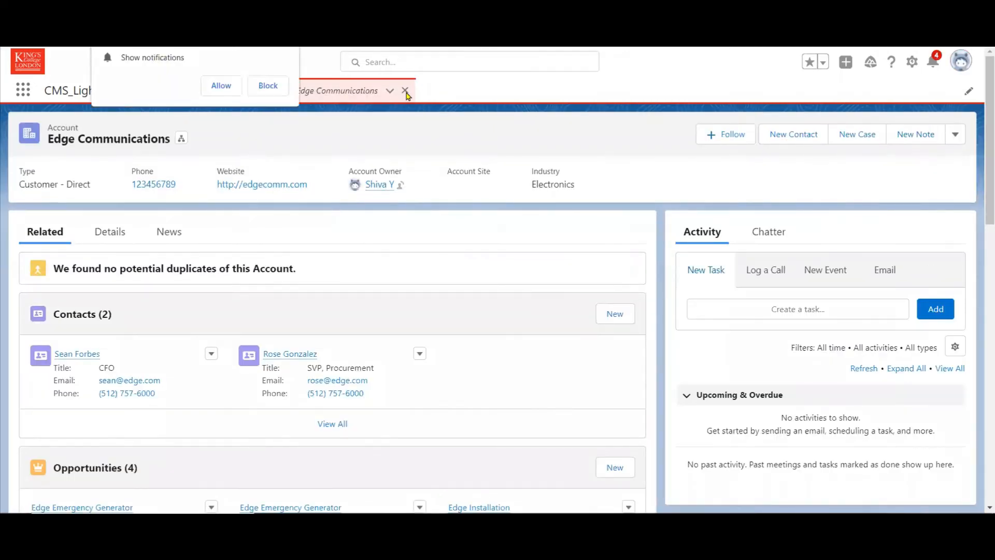
click(405, 91)
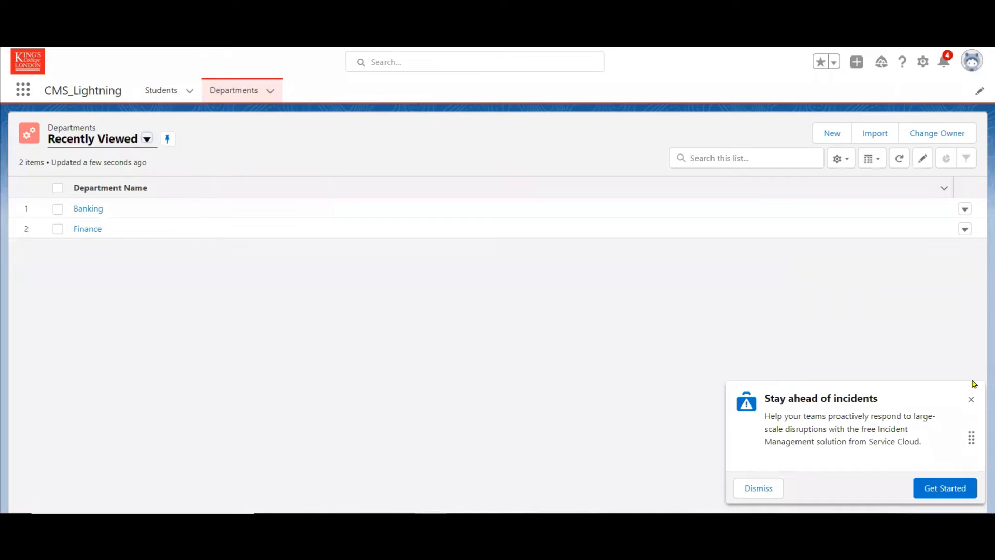
click(971, 401)
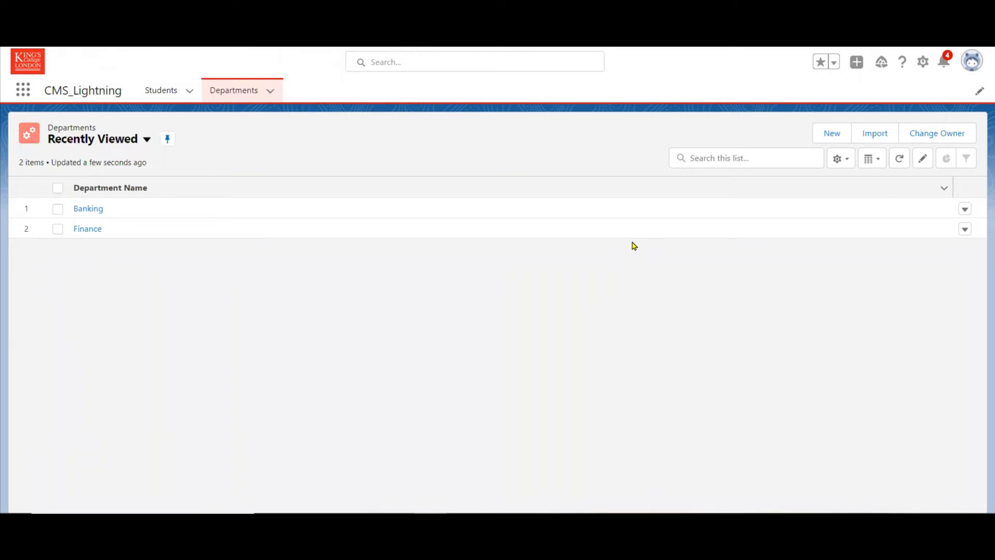
Go to Setup from the CMS_Lightning app, find the Workflow Rules page and dismiss the walkthrough tips window.
click(21, 92)
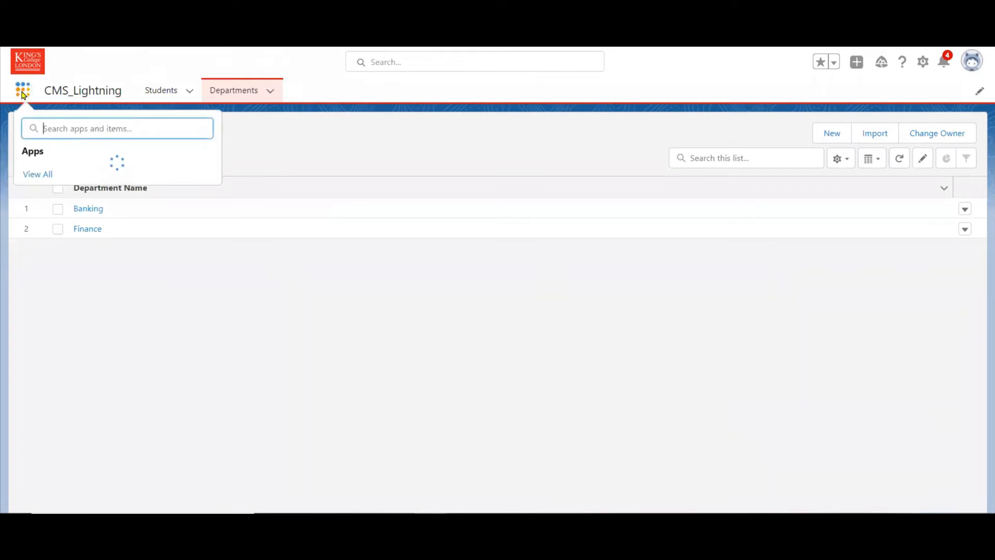
click(923, 62)
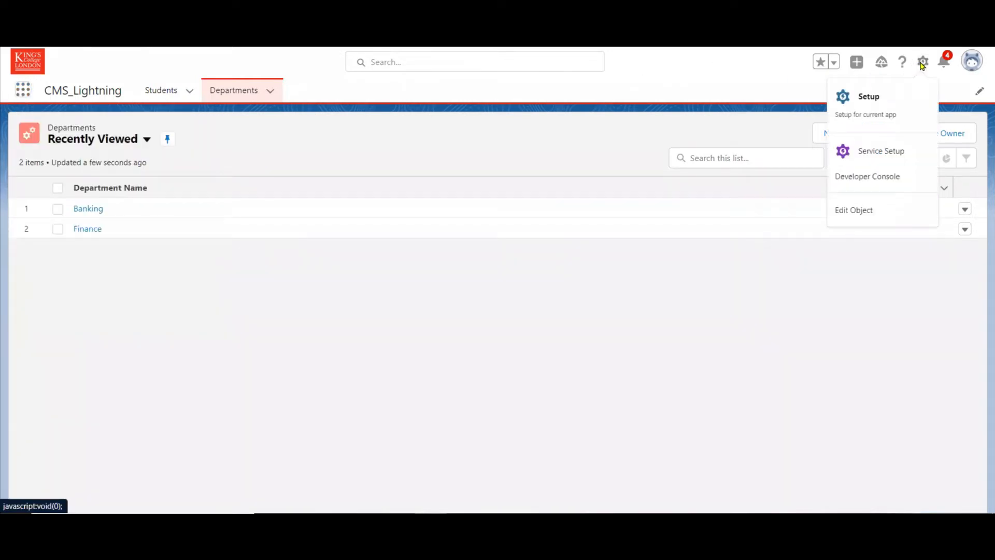
click(864, 115)
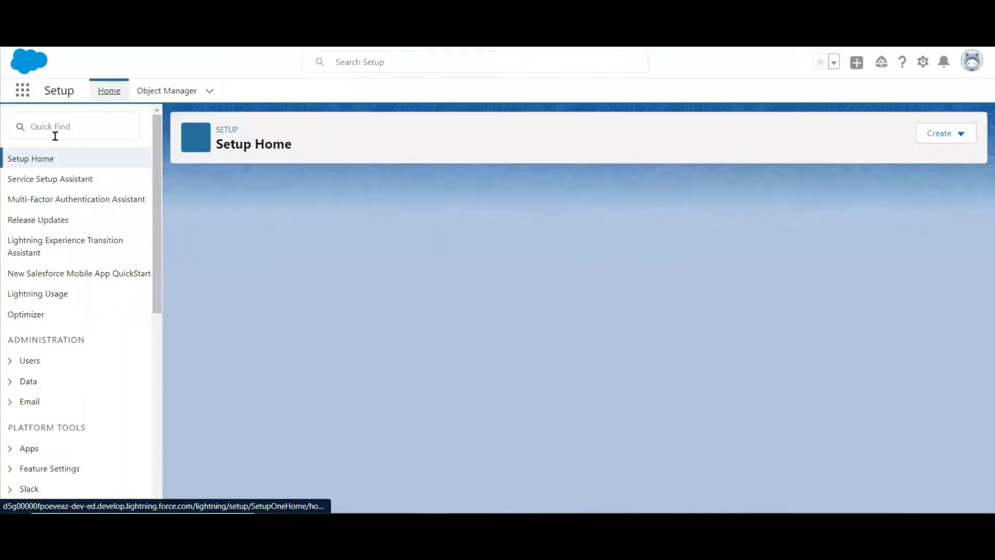
click(55, 136)
text(workf)
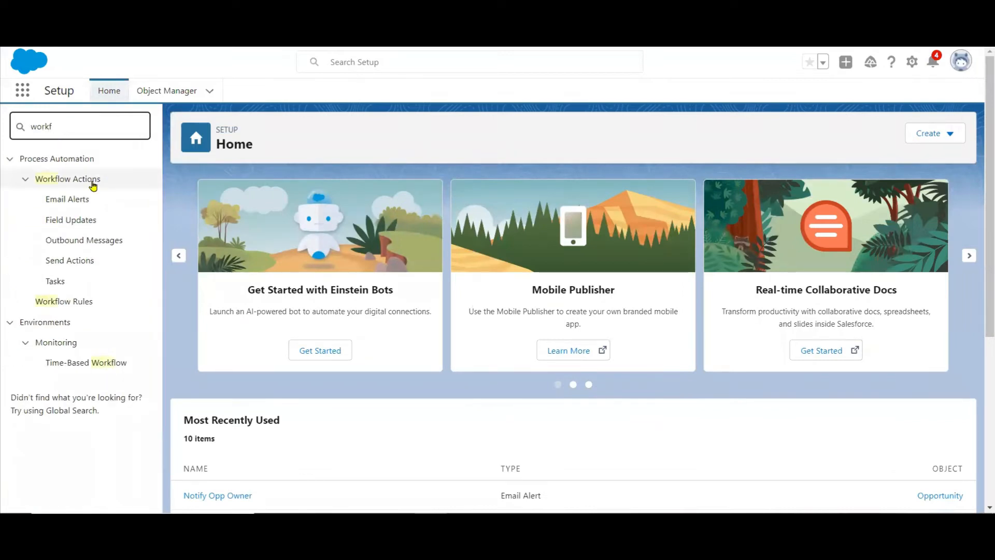
click(78, 302)
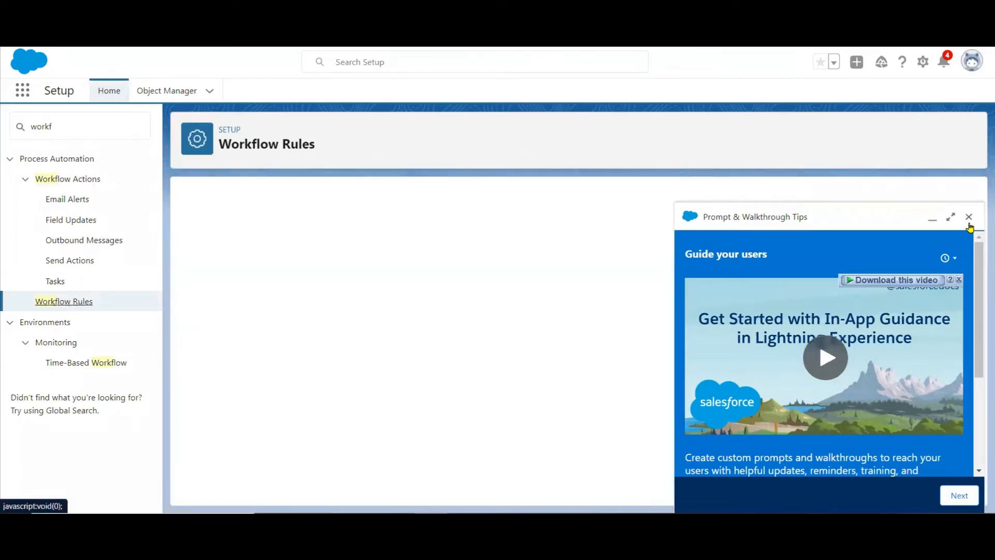
click(969, 224)
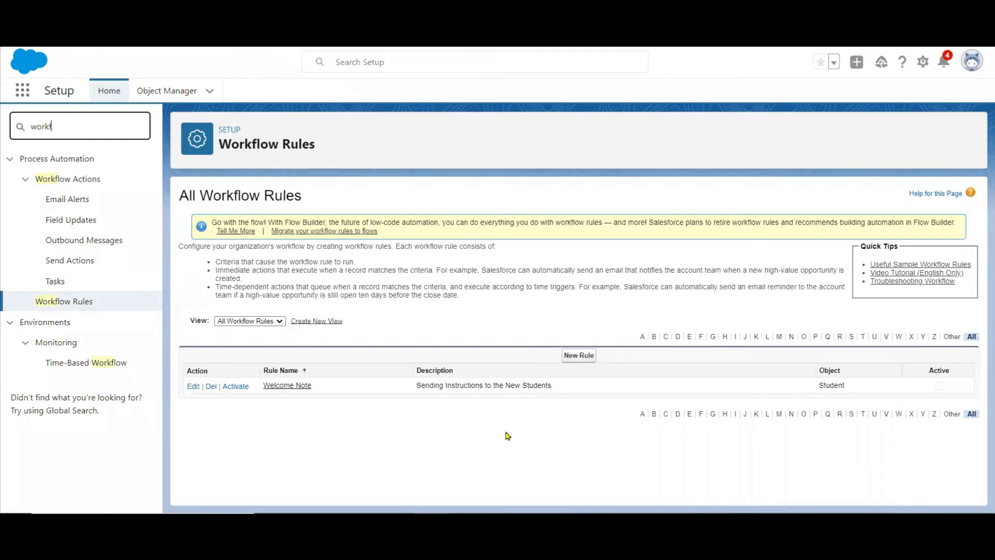
Search Setup for "process" and open Process Builder to view the list of existing processes.
key(BackSpace)
key(BackSpace)
key(BackSpace)
key(BackSpace)
key(BackSpace)
text(pr)
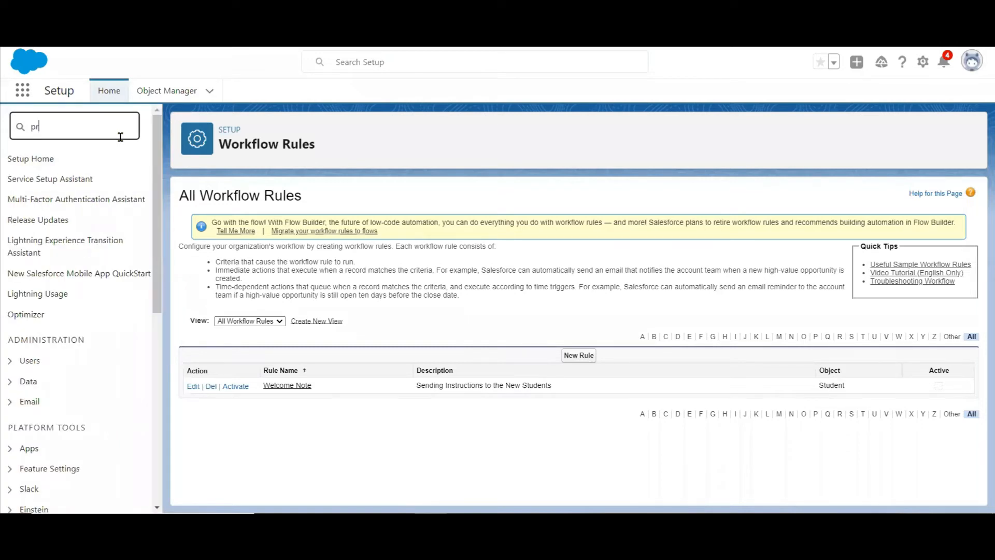
text(ocess)
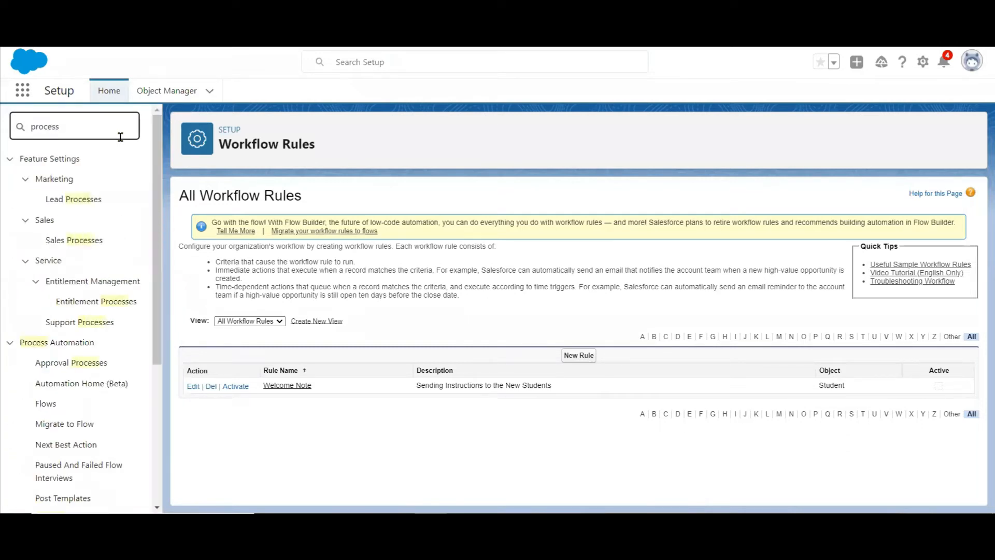
scroll(157, 332, down, 4)
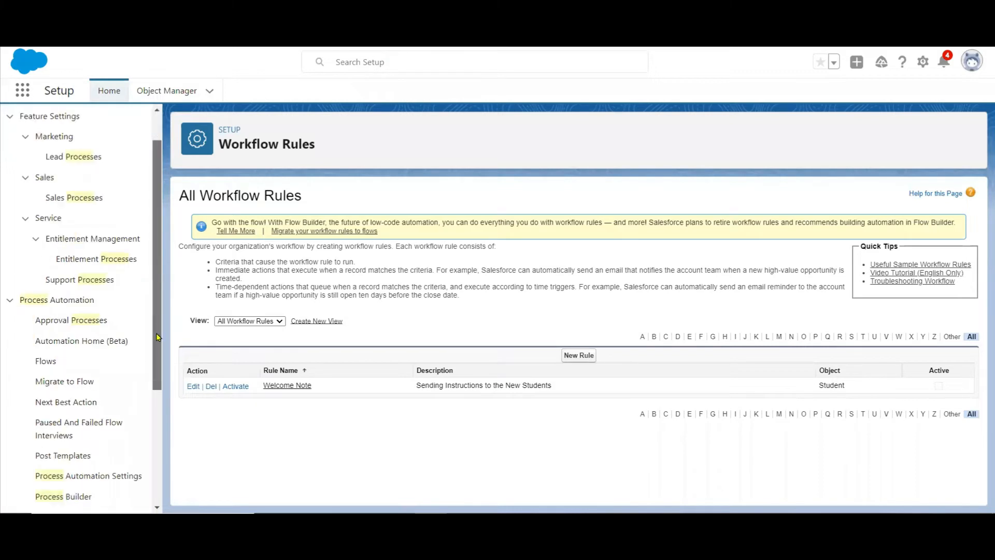
click(79, 360)
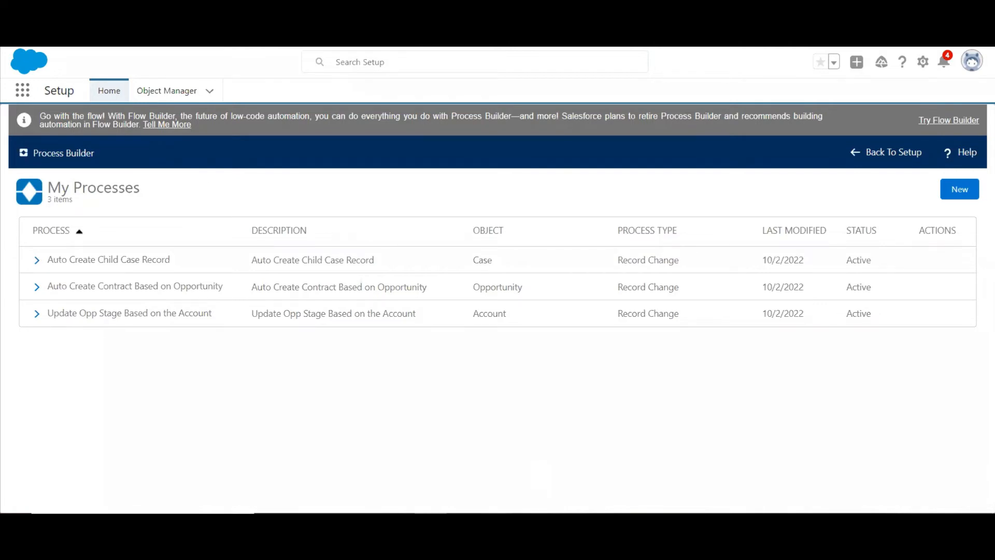
Switch to PowerPoint and delete both Opportunities captures from slide 44.
key(alt+Tab)
click(443, 234)
key(Delete)
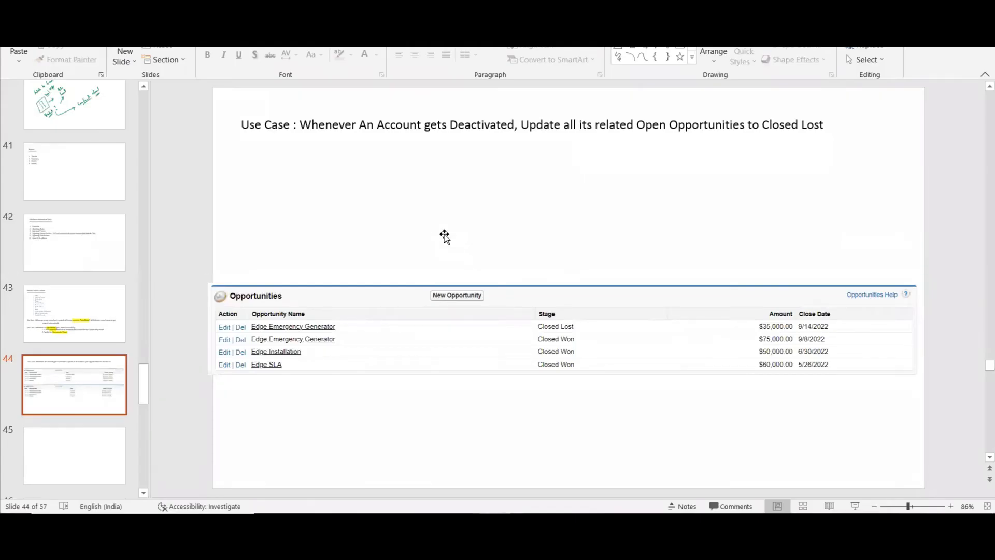
click(454, 331)
key(Delete)
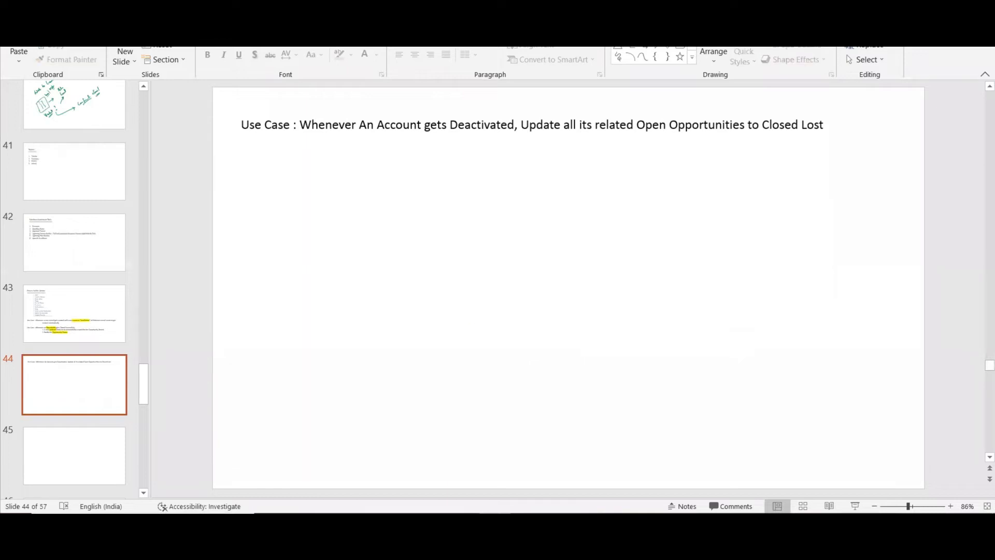
Add a line below the slide's use case reading "Use Case : using ProcessBuilder, Auto Submit Records for Approvals".
click(829, 120)
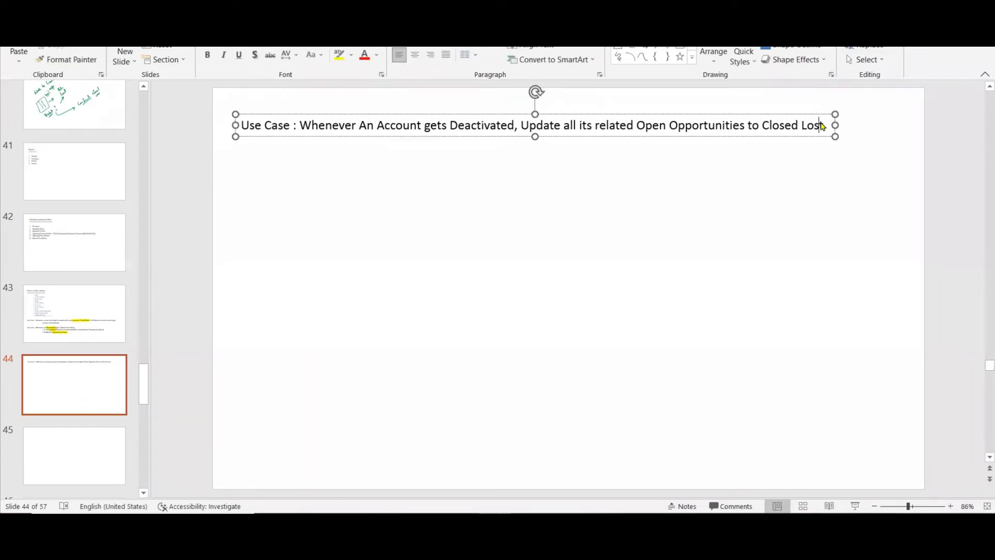
key(Return)
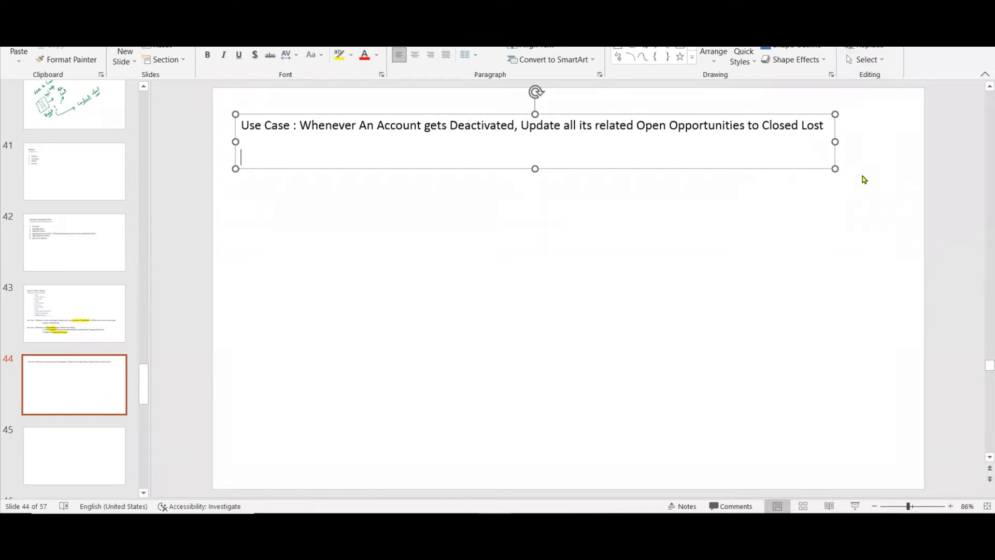
text(Use Case : using)
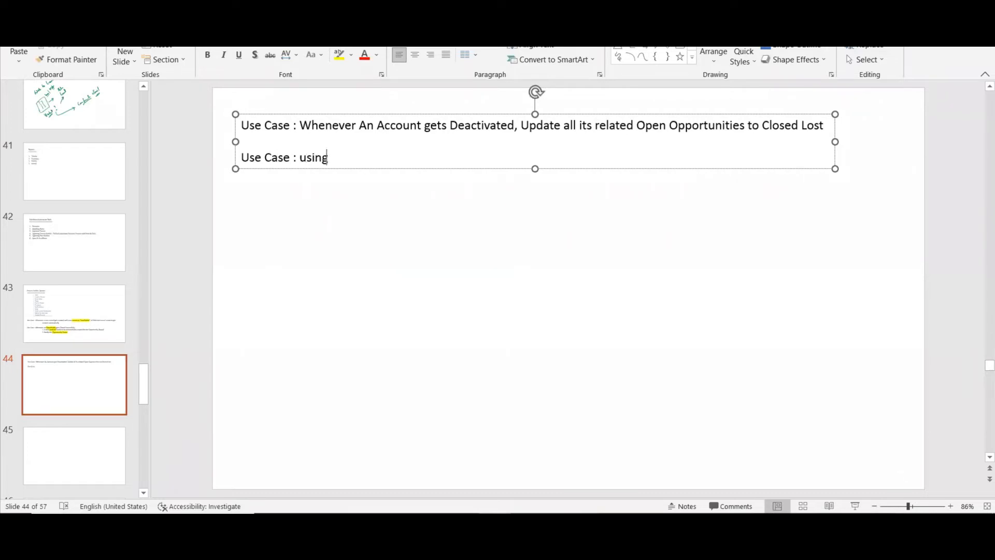
text( ProcessBuilder)
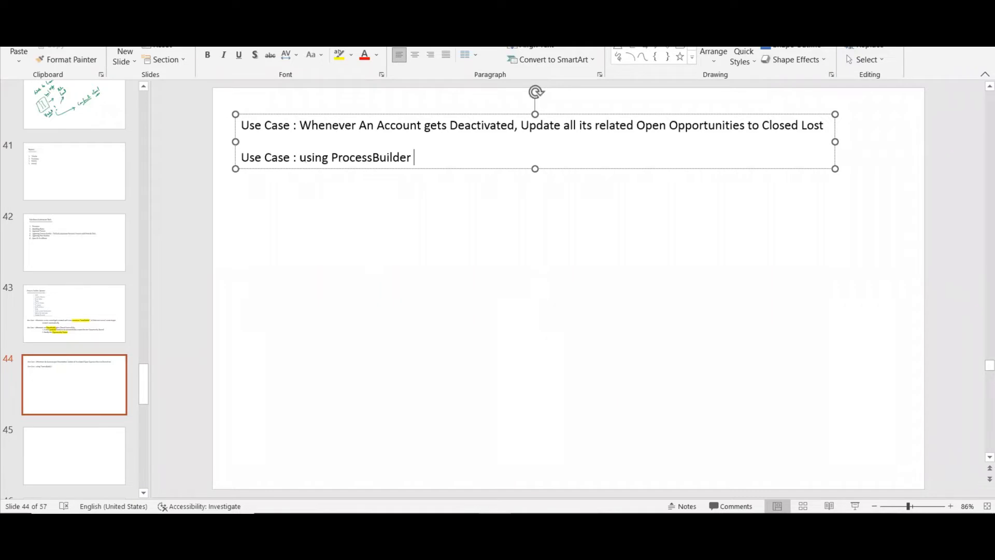
key(BackSpace)
text(, Auto Sub)
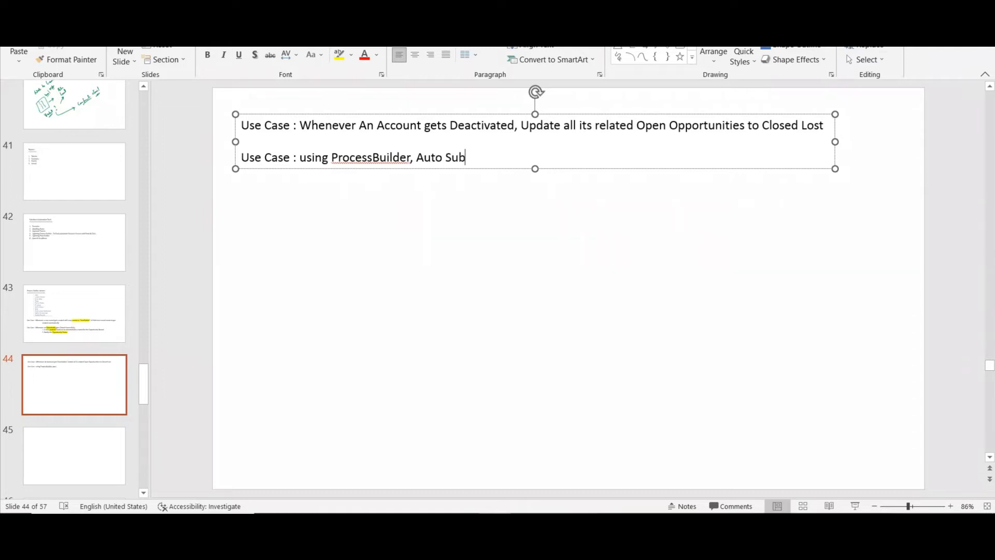
text(mit Records for)
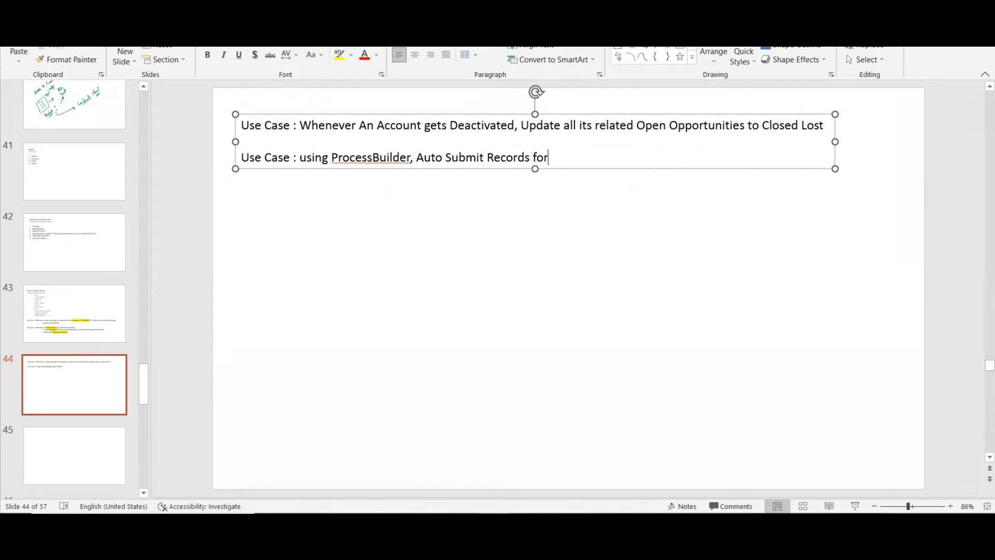
text( Approwals)
key(BackSpace)
key(BackSpace)
key(BackSpace)
key(BackSpace)
text(wals)
Correct the new use case line by splitting "ProcessBuilder" into "Process Builder" and capitalizing "Using".
click(371, 157)
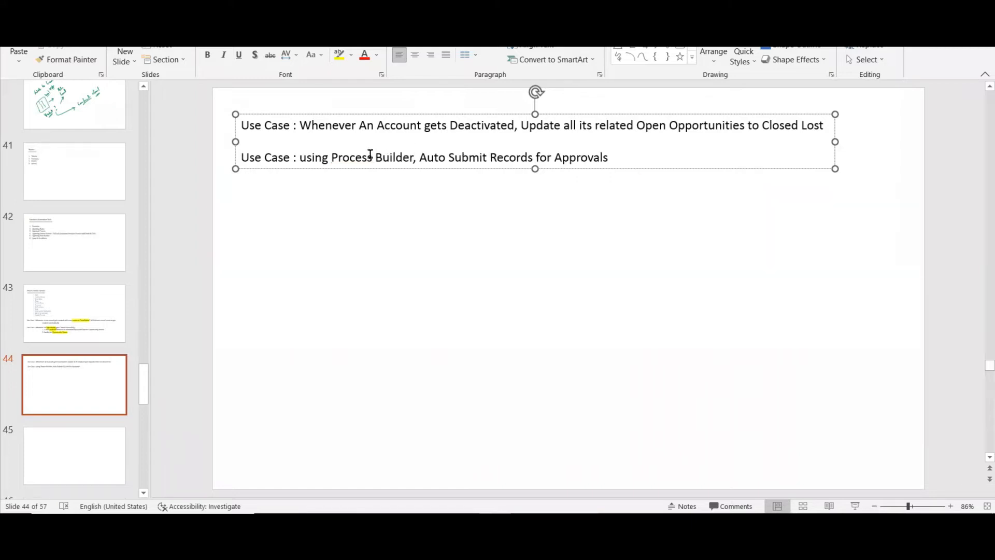
click(306, 157)
key(BackSpace)
text(U)
click(606, 340)
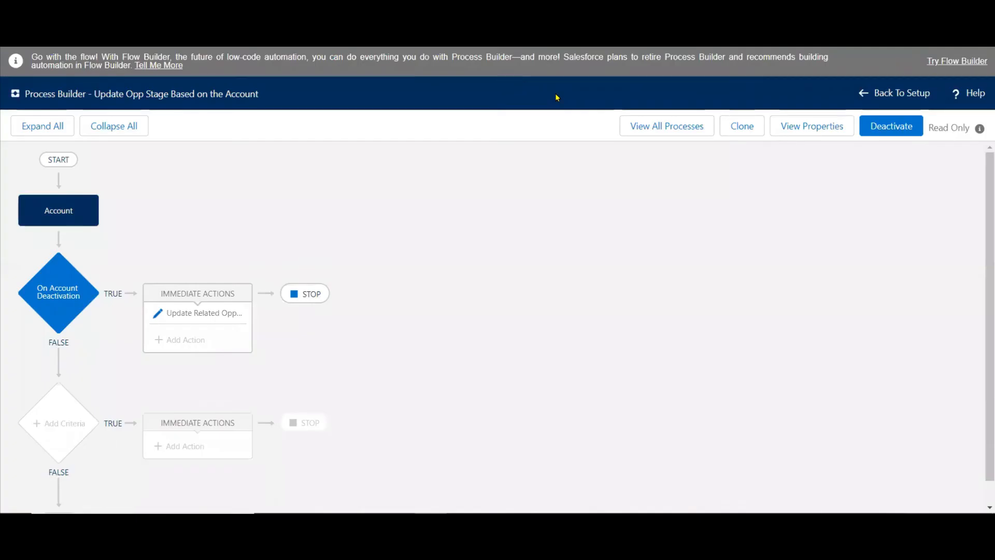
Return to Salesforce, leave the open process, switch to Salesforce Classic and select the CMS app.
click(887, 98)
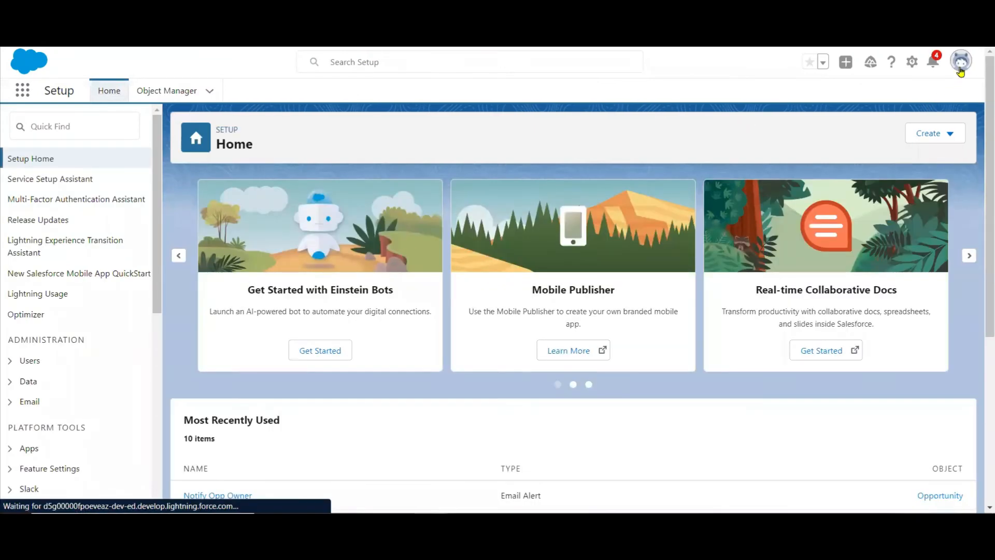
click(961, 69)
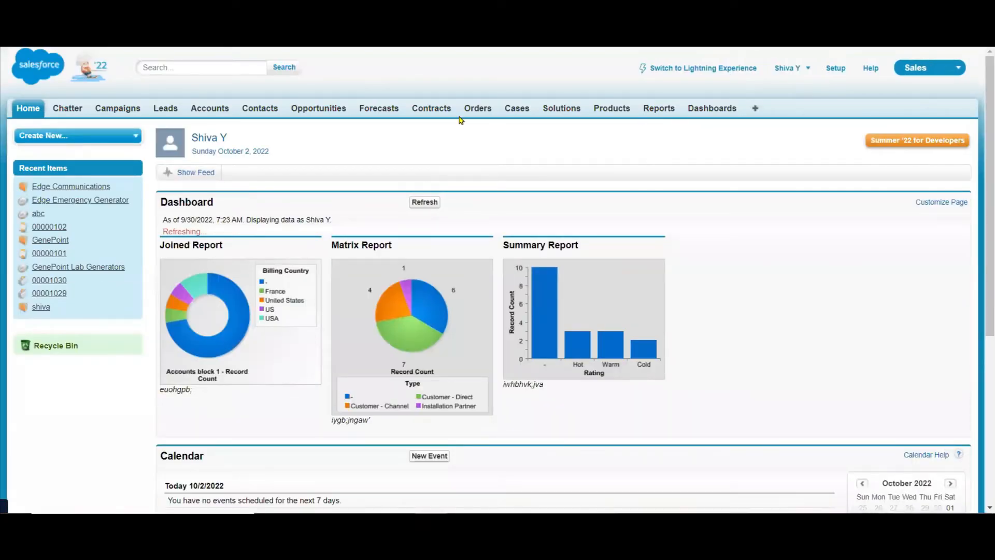
click(912, 73)
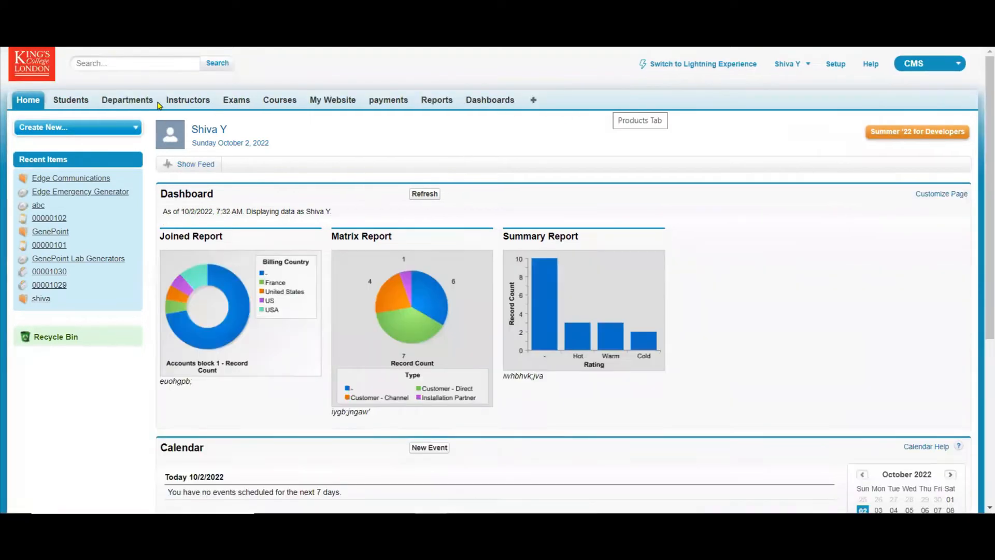
Open Setup, search for "appr" and go to the Approval Processes page.
click(840, 67)
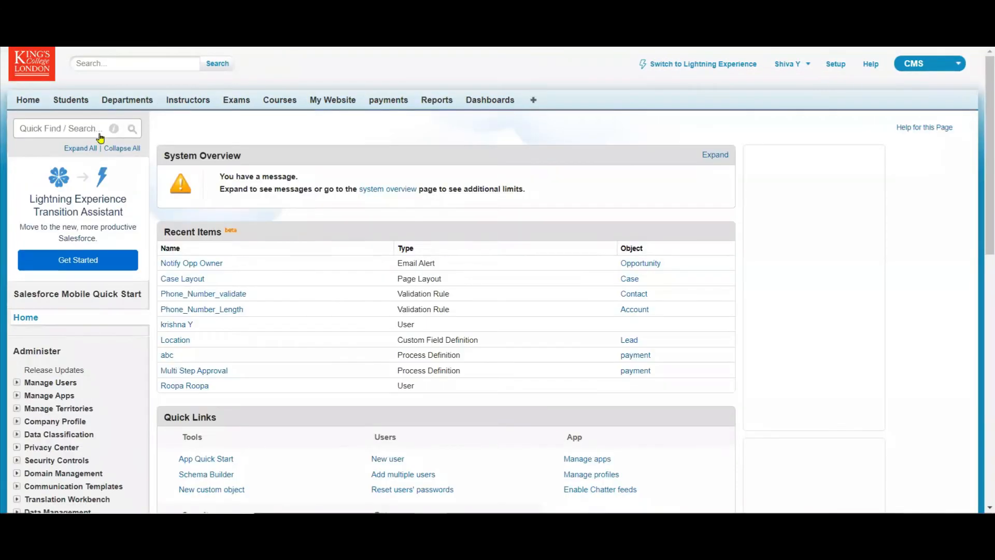
click(99, 131)
text(appr)
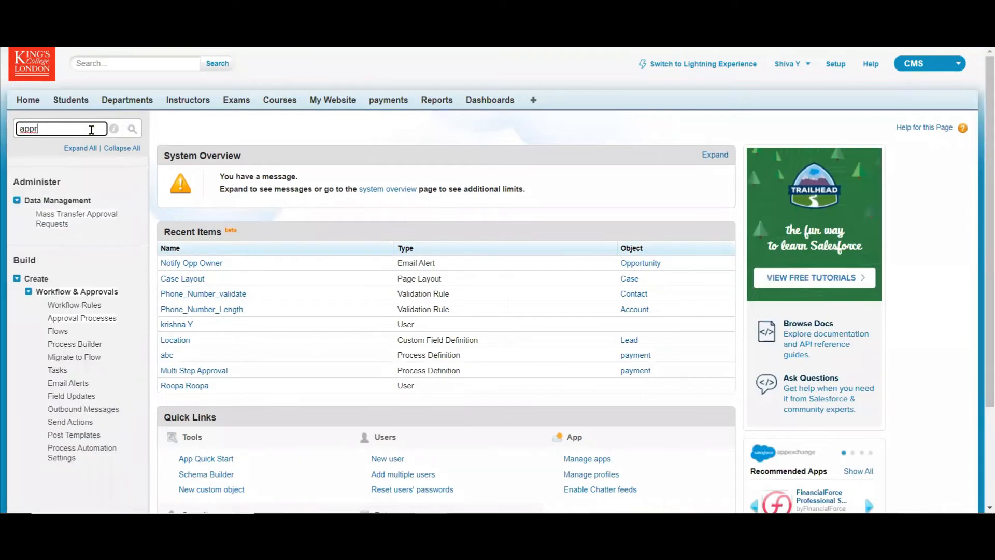
click(88, 317)
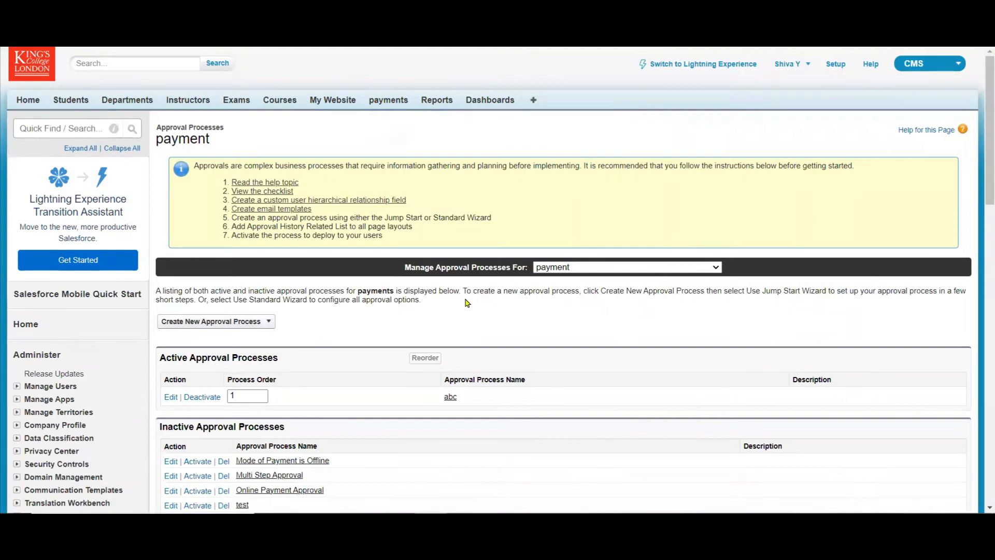
Start a payment approval process with the Jump Start Wizard and name it "for Processbuilder".
click(250, 325)
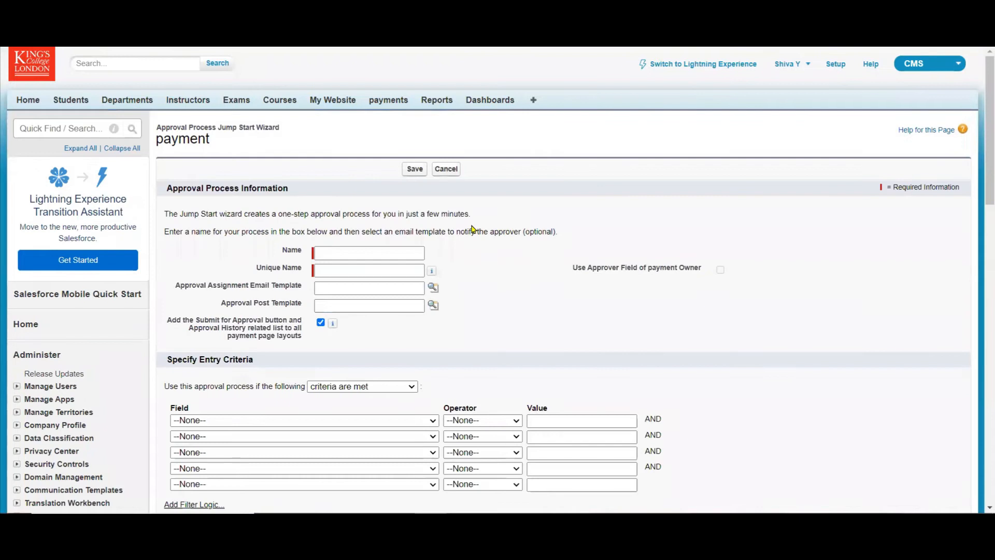
click(394, 244)
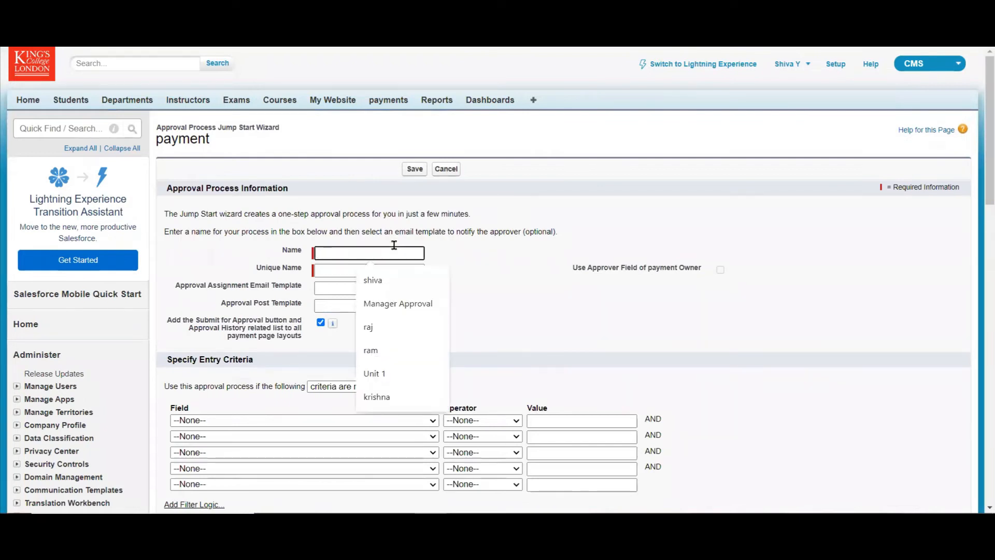
text(for Proc)
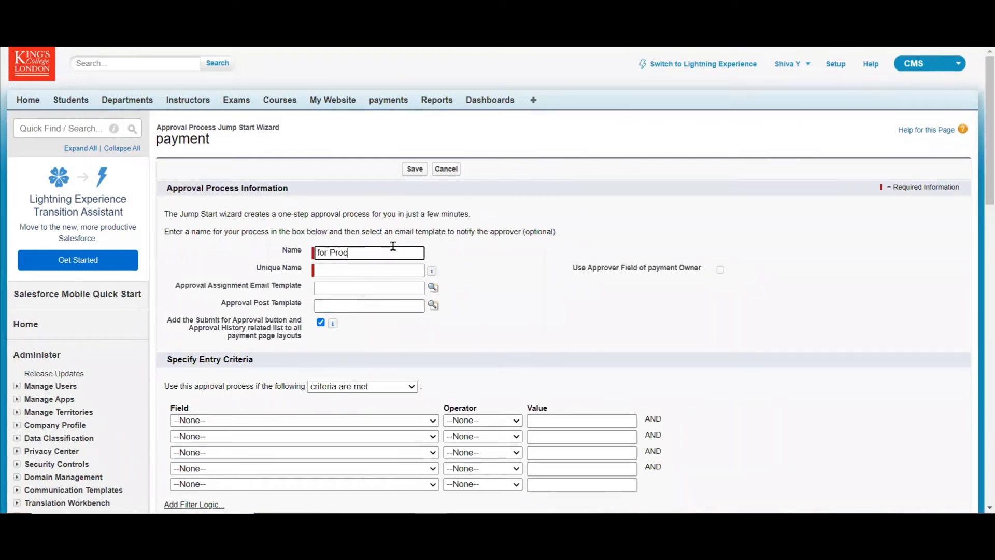
text(ess)
key(BackSpace)
key(BackSpace)
key(BackSpace)
key(BackSpace)
text(cessu)
key(BackSpace)
text(builder)
key(Tab)
key(Tab)
key(Tab)
click(552, 347)
Set the approval process entry criteria to payment: Mode of Payment equals Check.
scroll(981, 261, down, 6)
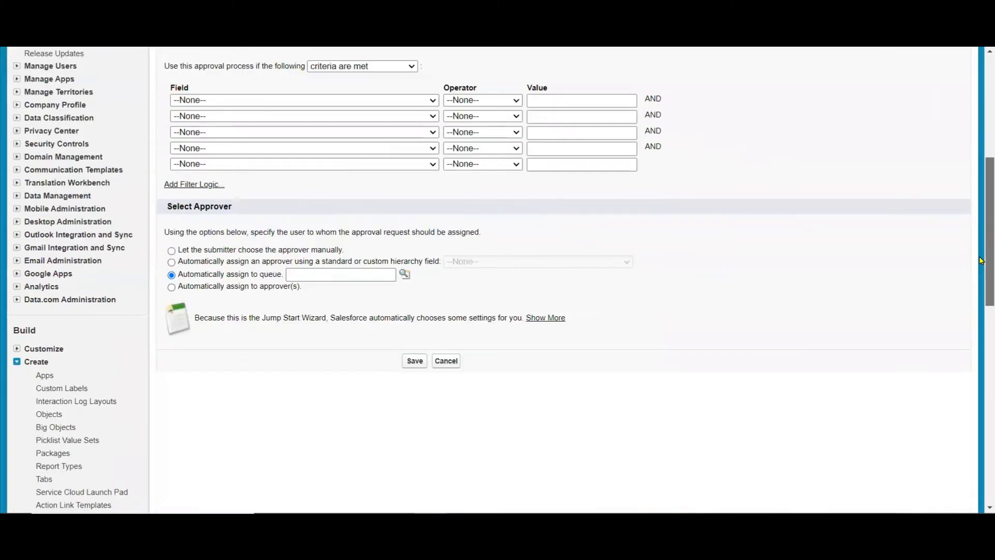
click(413, 73)
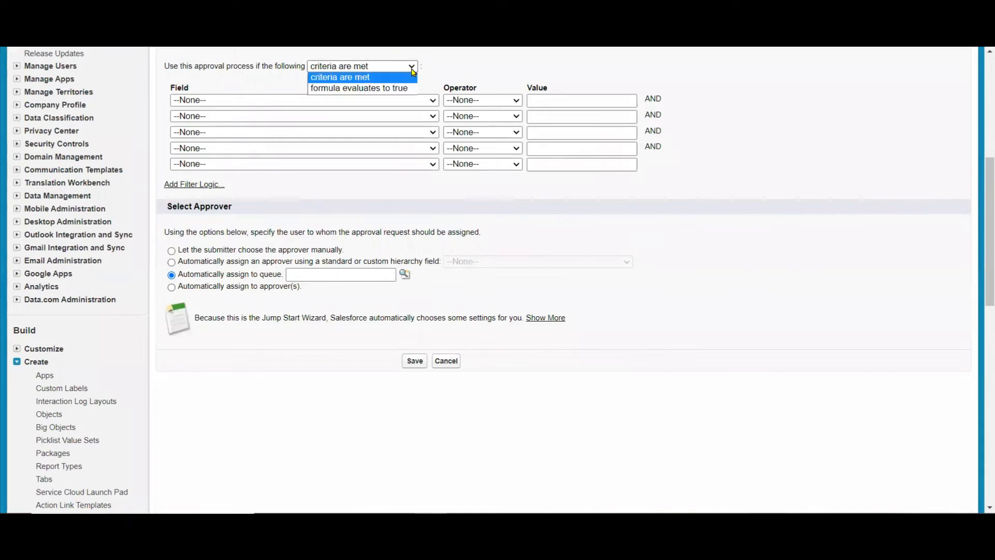
click(421, 104)
click(421, 101)
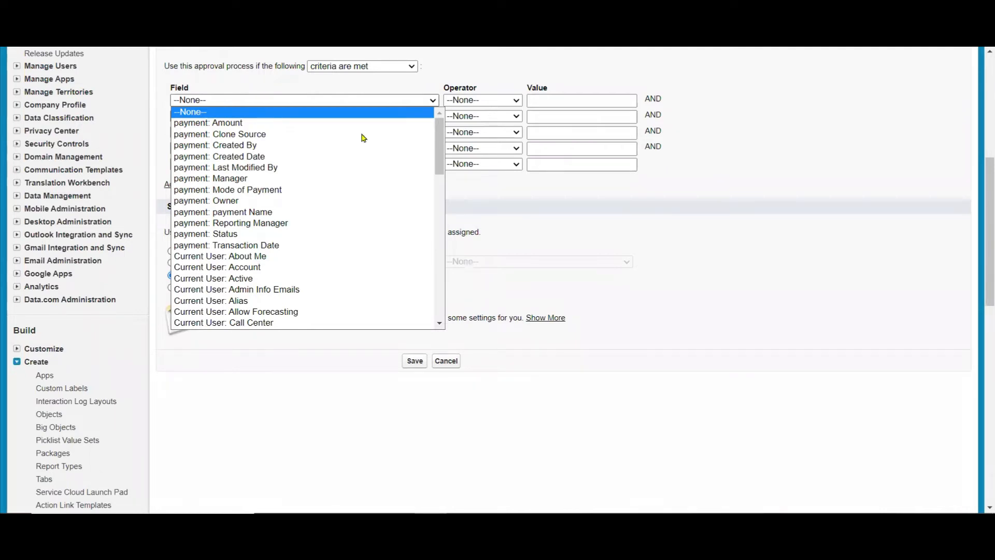
click(363, 189)
click(500, 105)
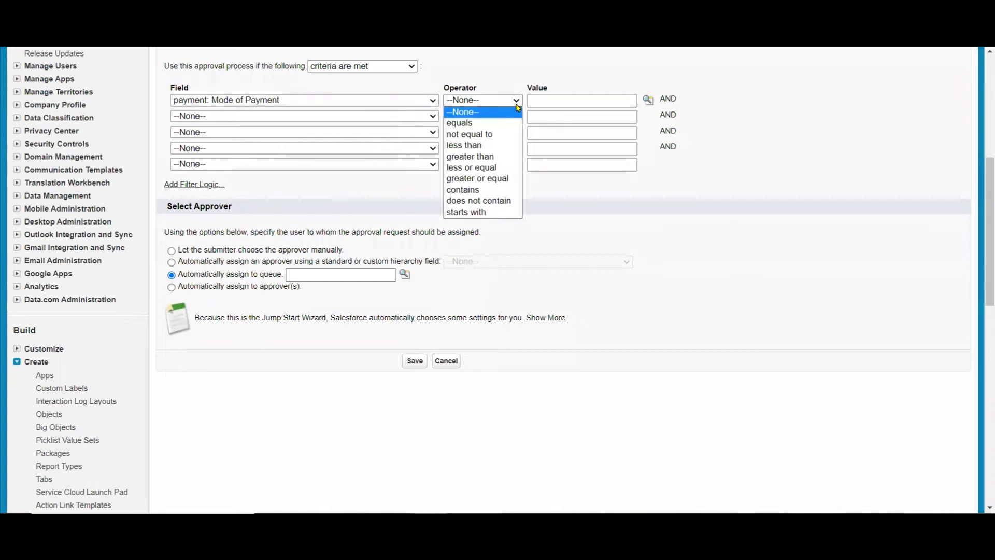
click(498, 124)
click(648, 101)
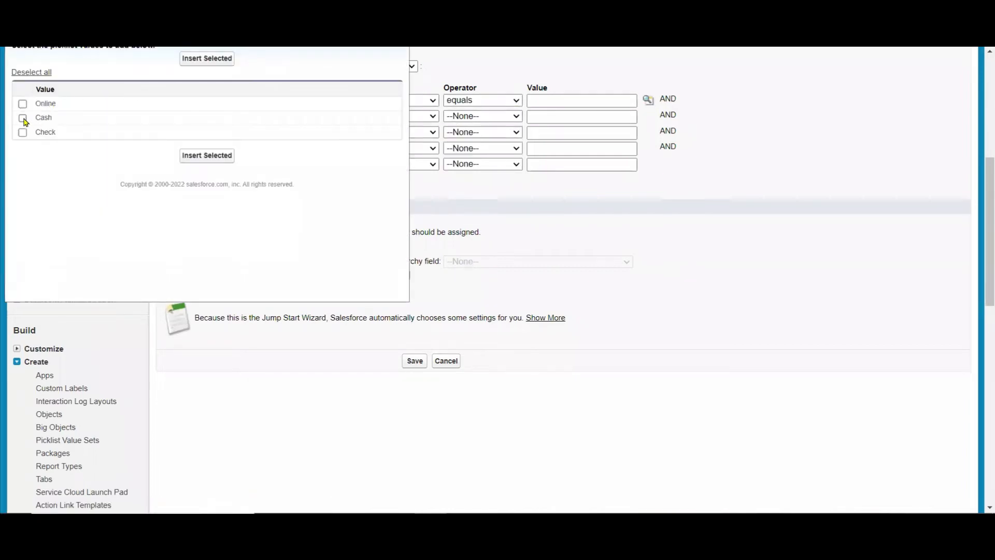
click(22, 132)
click(217, 61)
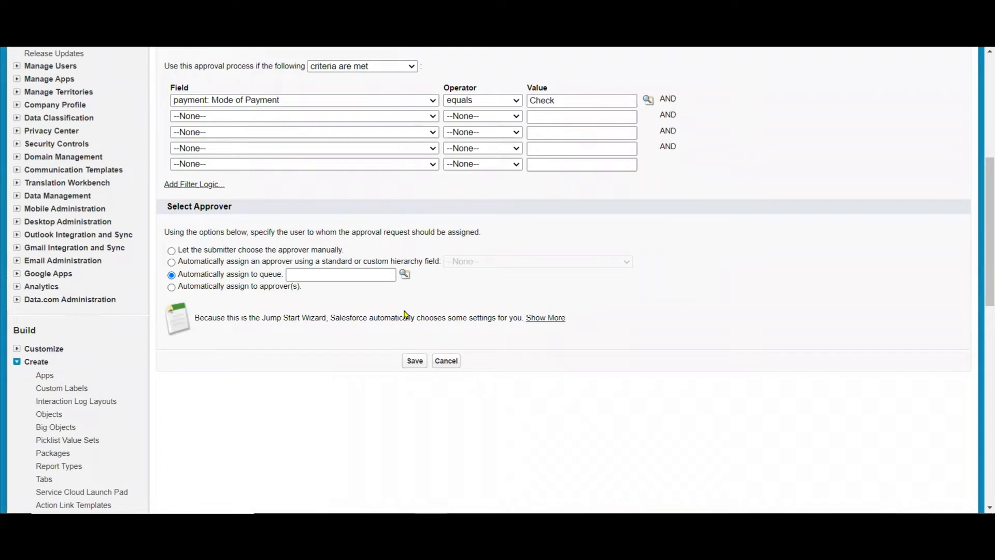
Automatically assign the approval requests to a recently viewed user as approver and save the approval process.
click(255, 293)
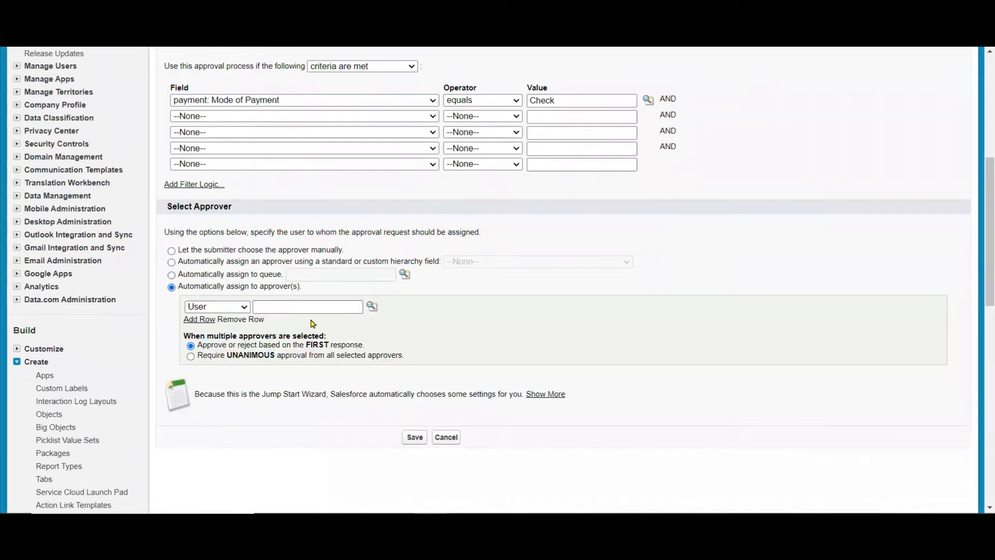
click(345, 307)
click(372, 306)
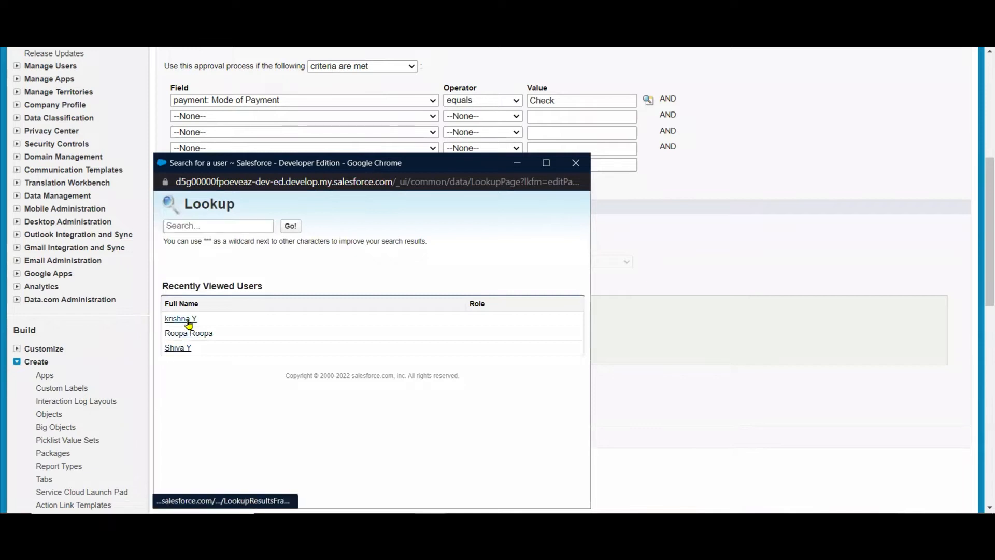
click(185, 319)
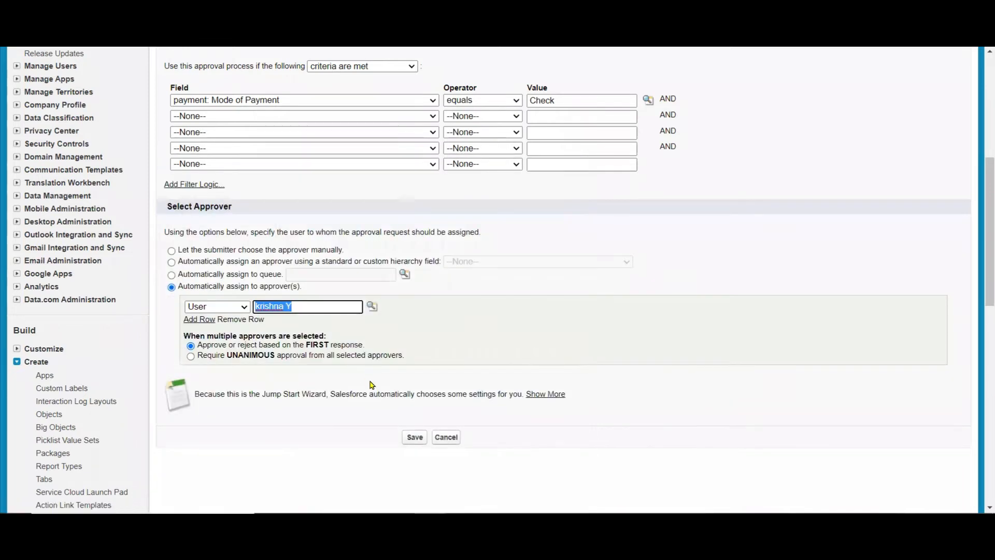
click(414, 436)
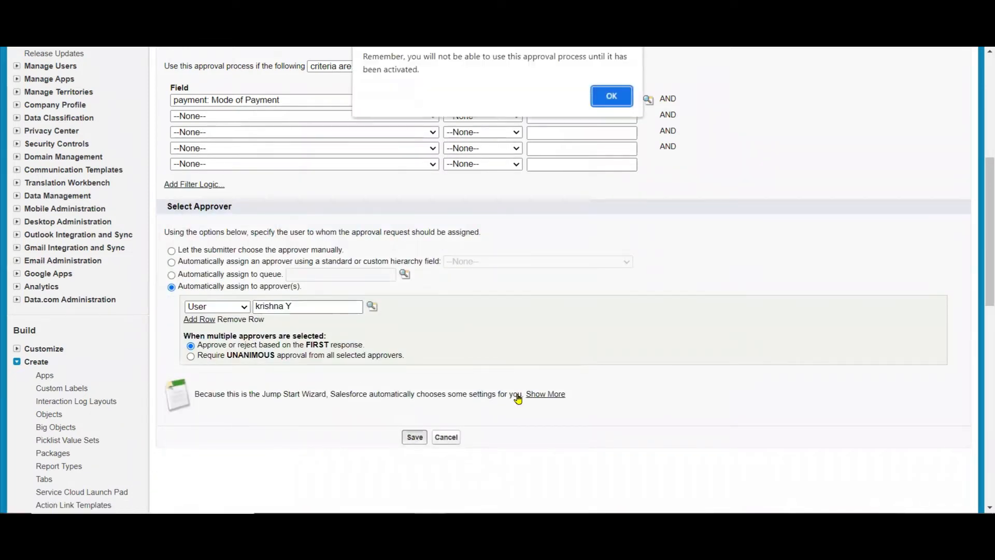
click(614, 100)
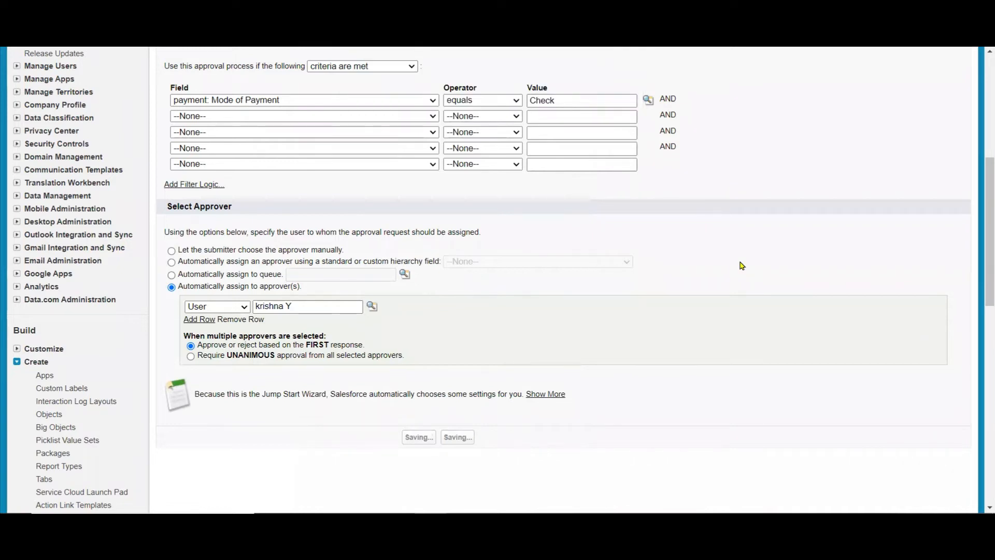
Open the saved approval process's detail page and activate the approval process.
click(444, 448)
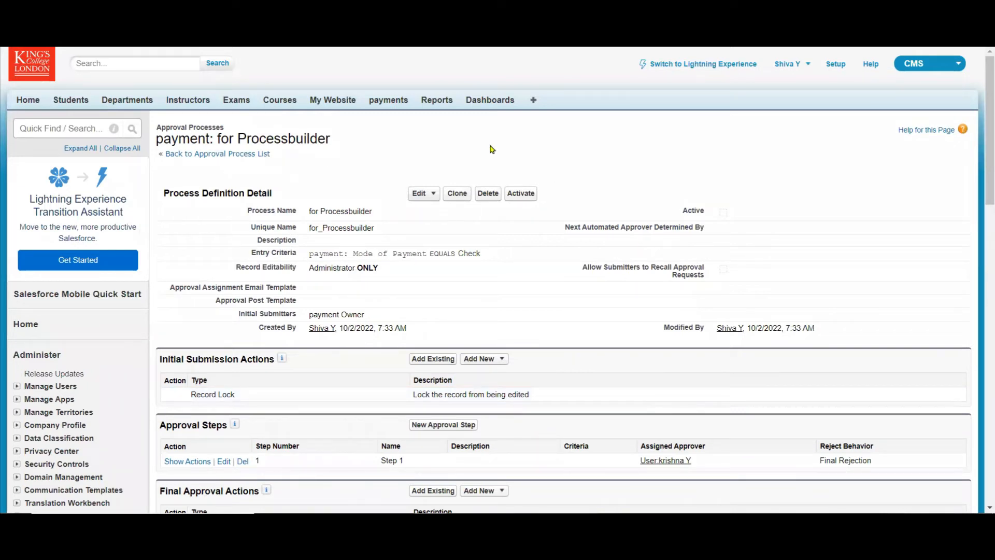
click(521, 194)
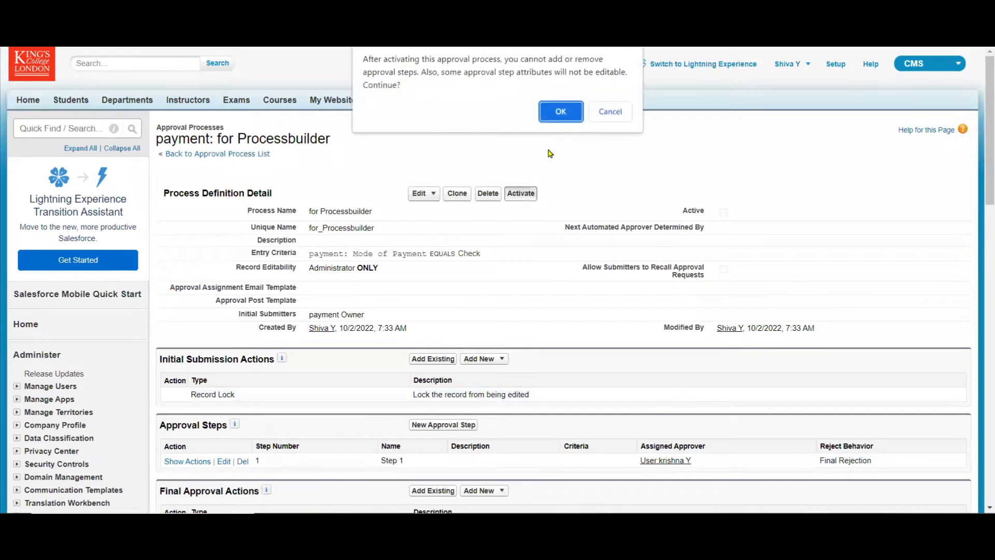
click(560, 110)
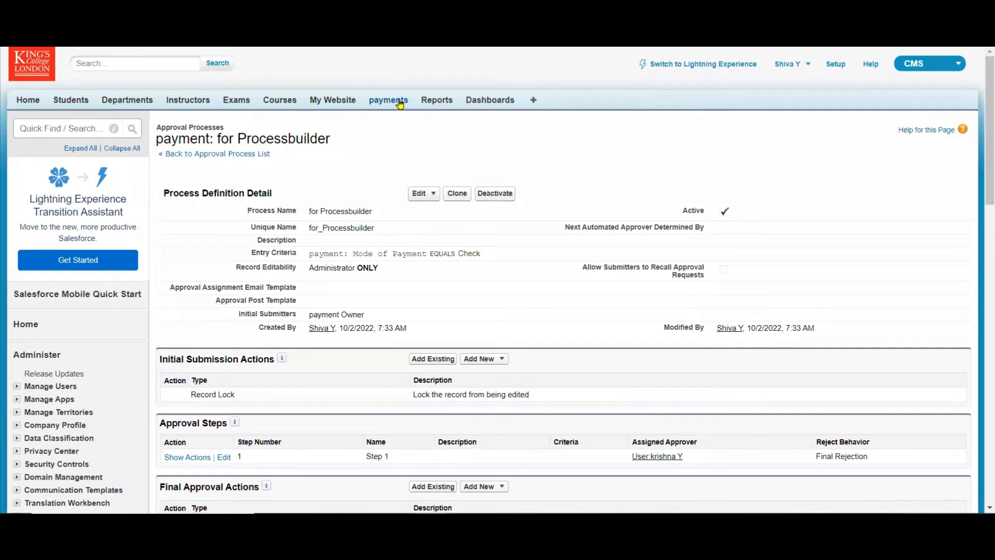
Create and save a new payment record for a recently viewed student with Mode of Payment set to Check.
click(397, 101)
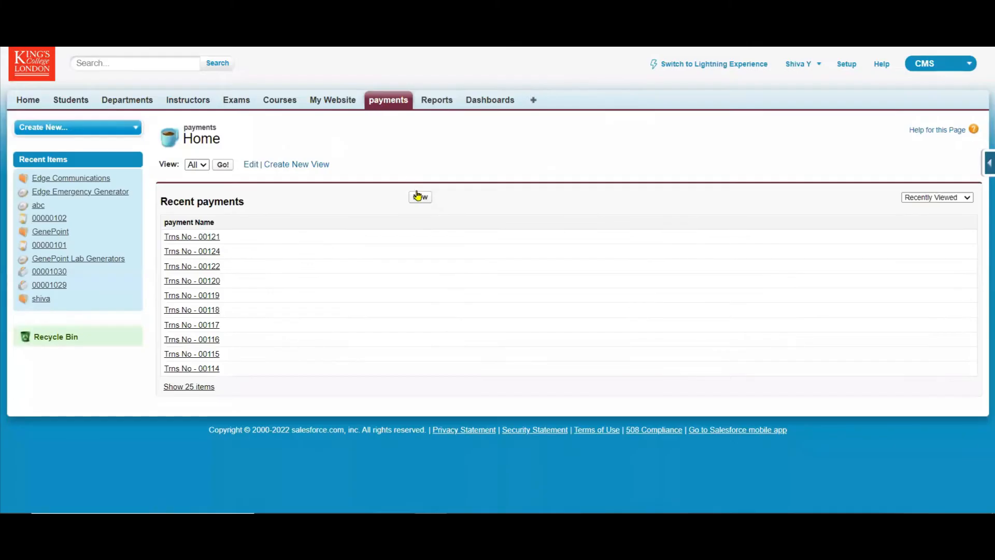
click(421, 198)
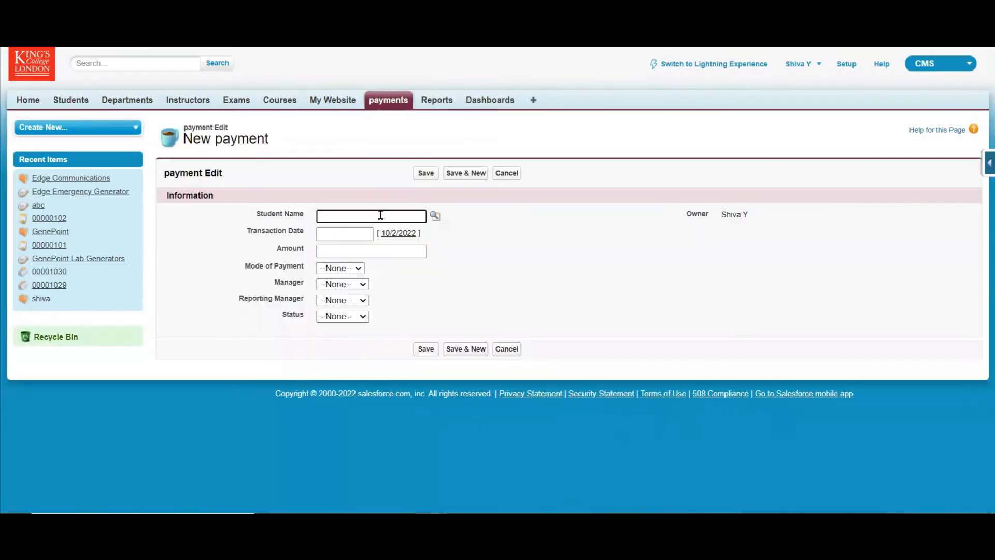
click(435, 216)
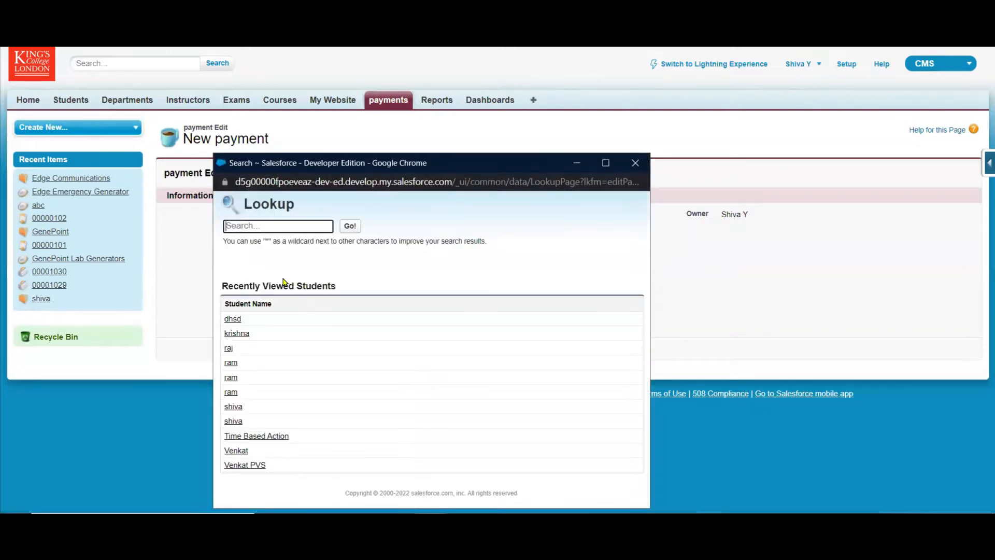
click(231, 392)
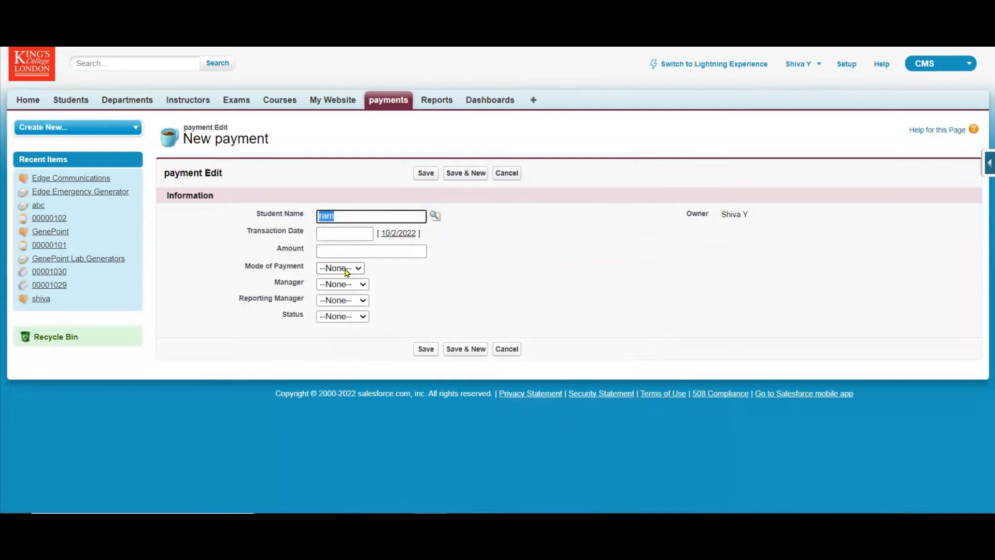
click(344, 269)
click(335, 312)
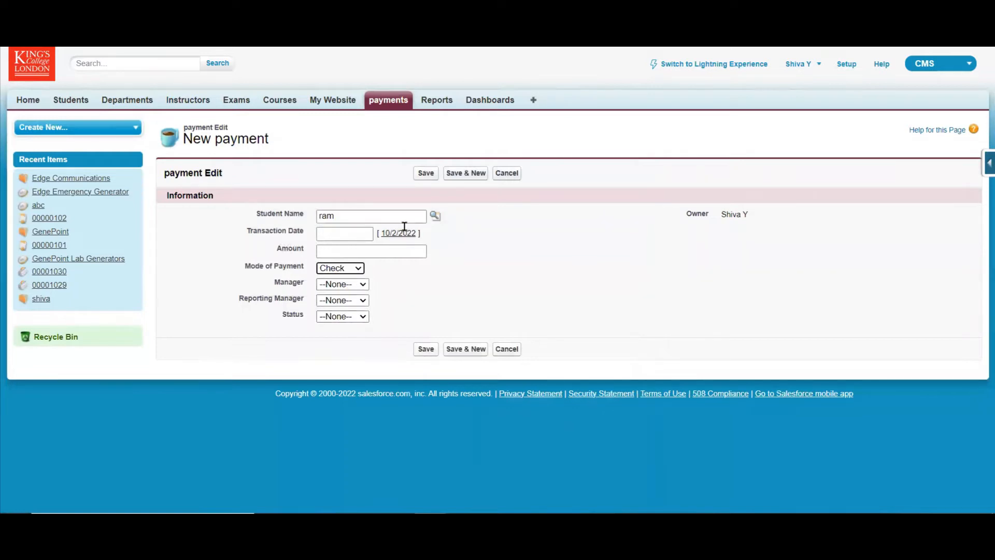
click(431, 173)
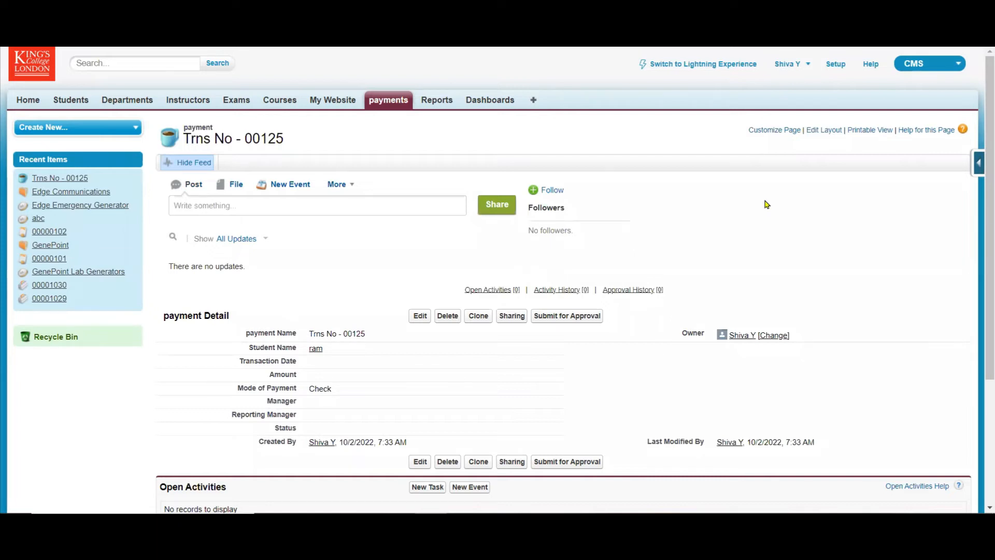
Return to Process Builder and start a new process named "Auto Submit Payment Record".
key(ctrl)
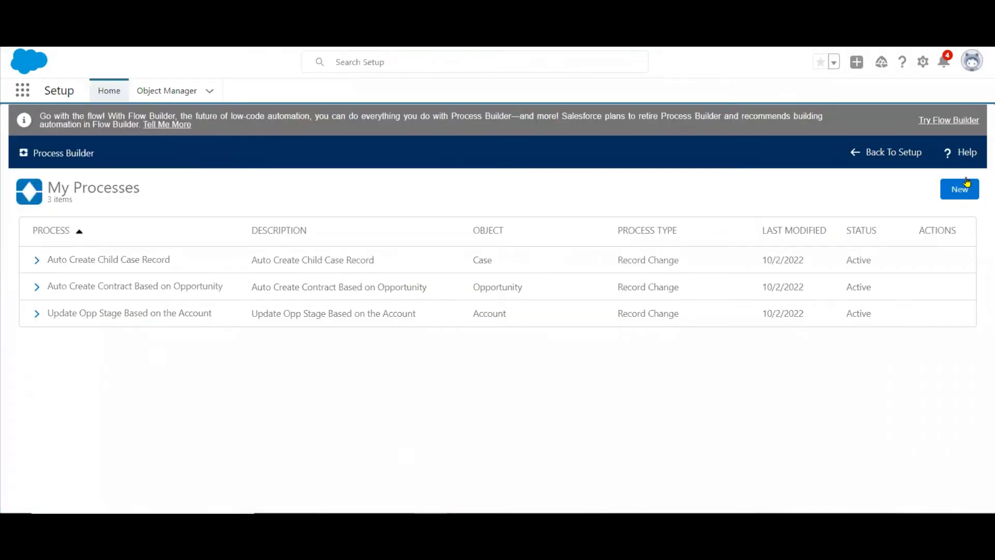
click(973, 194)
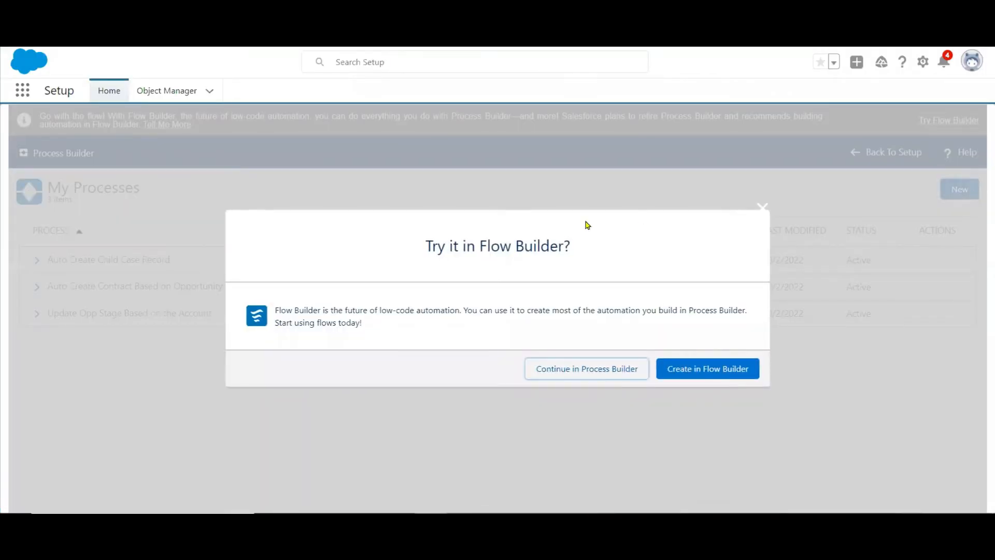
click(587, 369)
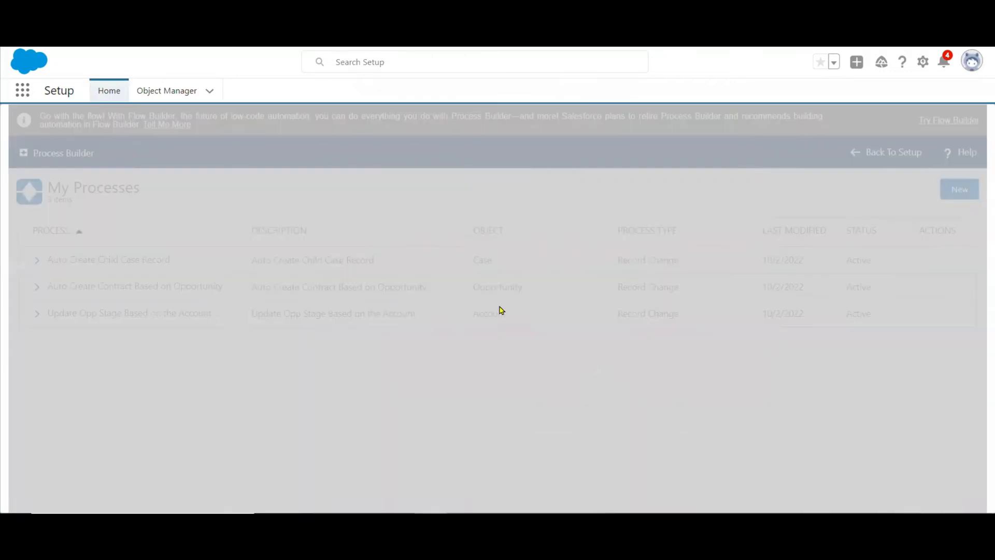
text(A)
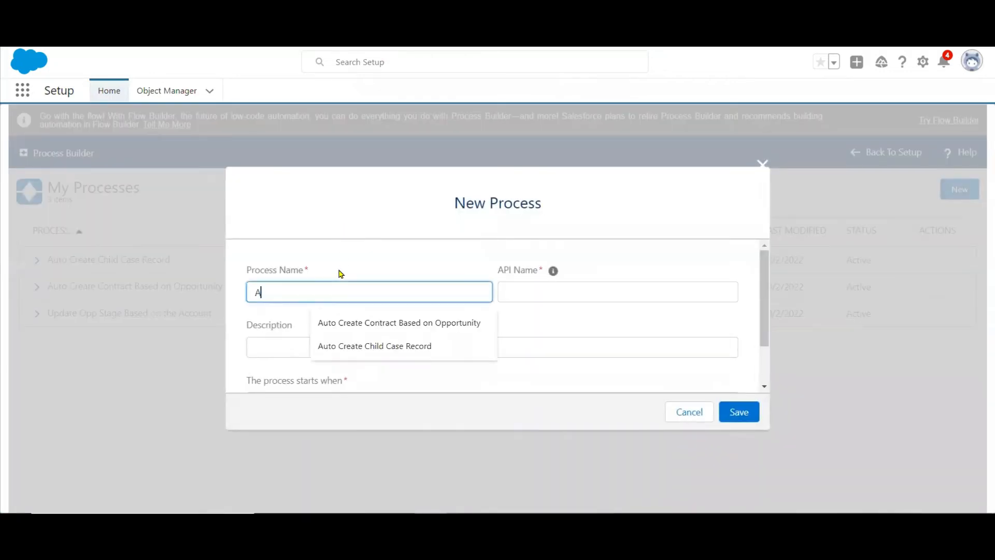
text(uto Submit)
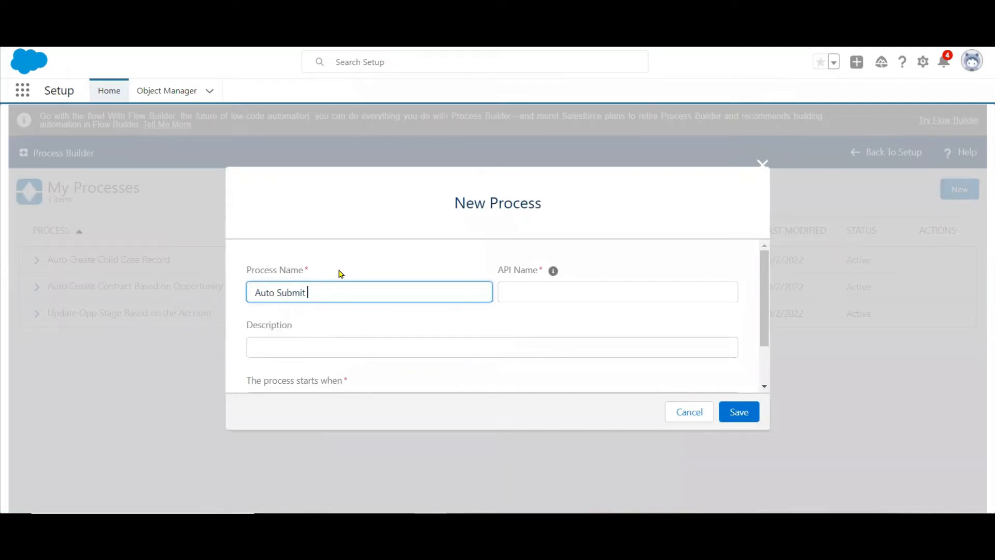
text( Payment Record)
key(Tab)
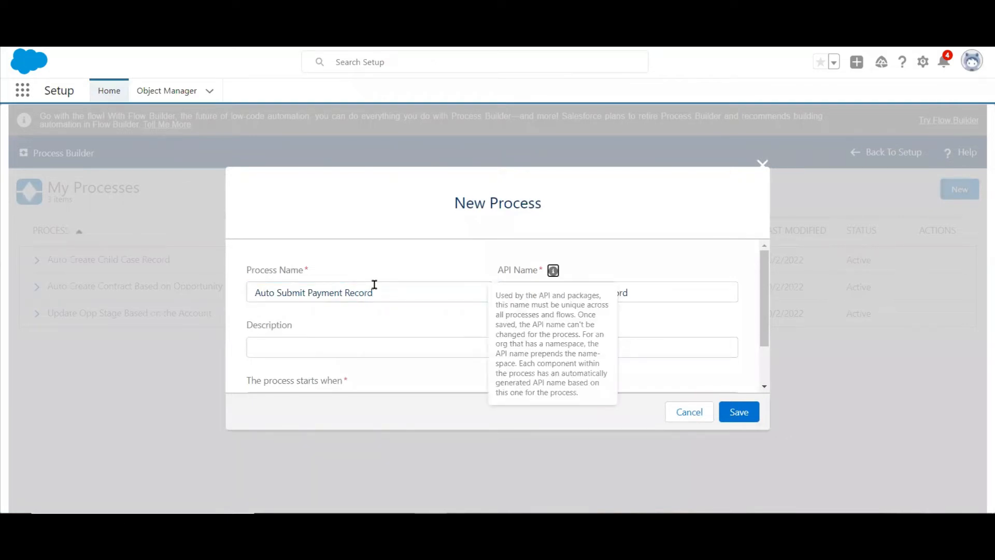
Copy the process name into the description, have the process start on a record change, and save it.
drag(382, 291, 161, 301)
key(ctrl+c)
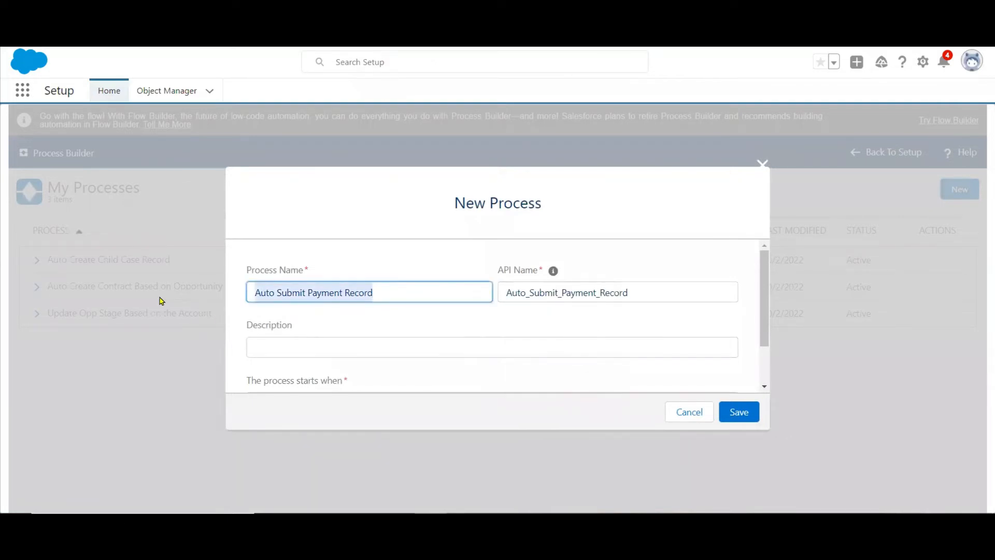
click(314, 348)
key(ctrl+v)
drag(763, 337, 765, 374)
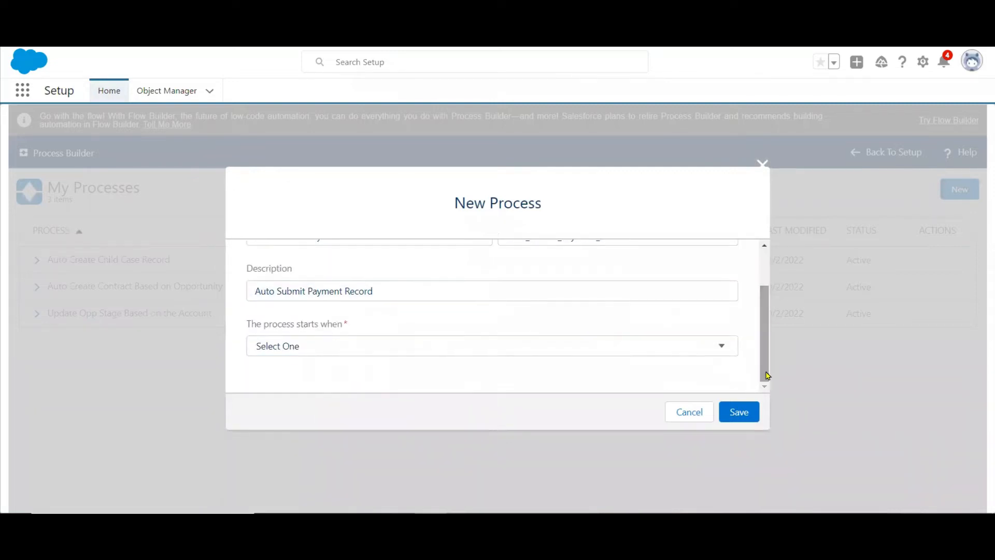
click(298, 346)
click(396, 376)
click(731, 411)
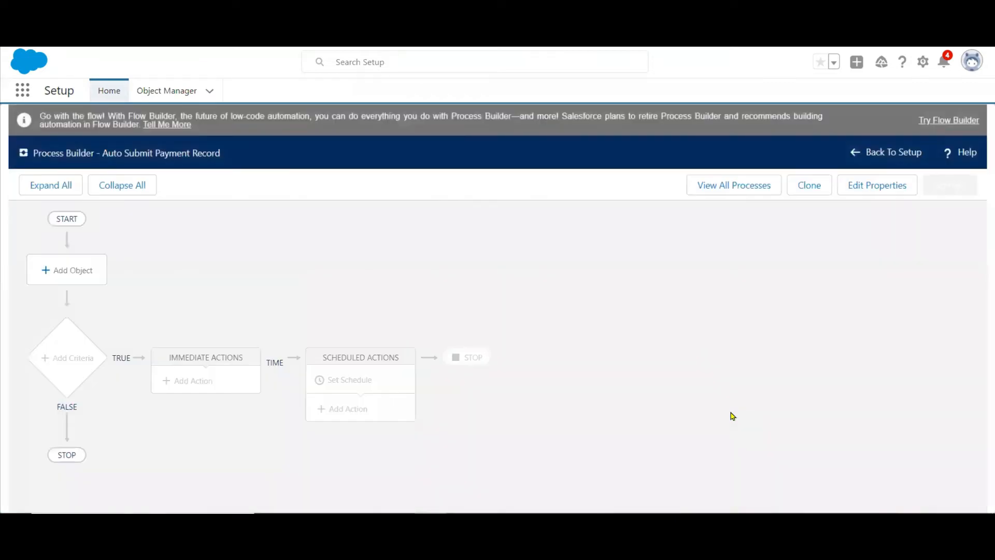
Set the process object to payment, starting when a record is created or edited, and save it.
click(74, 276)
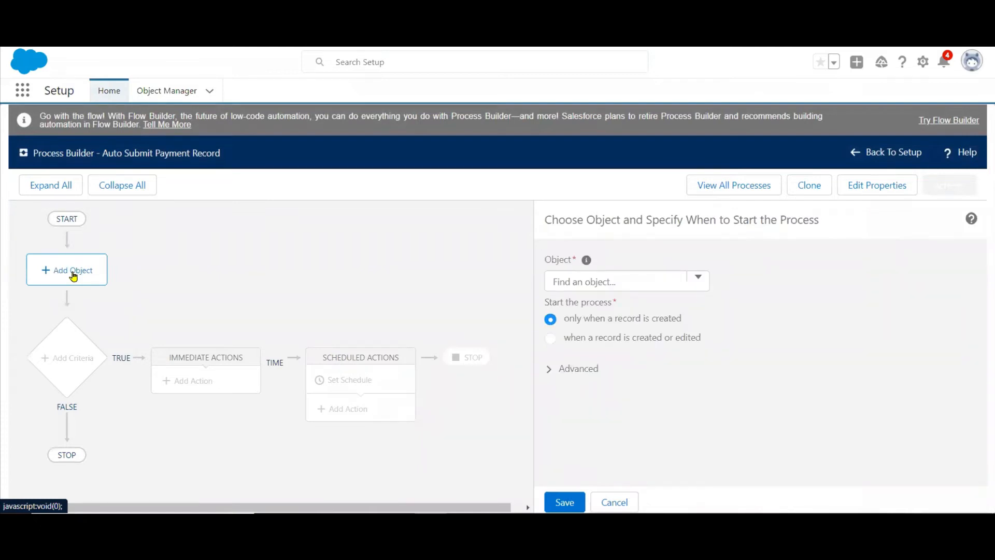
click(615, 283)
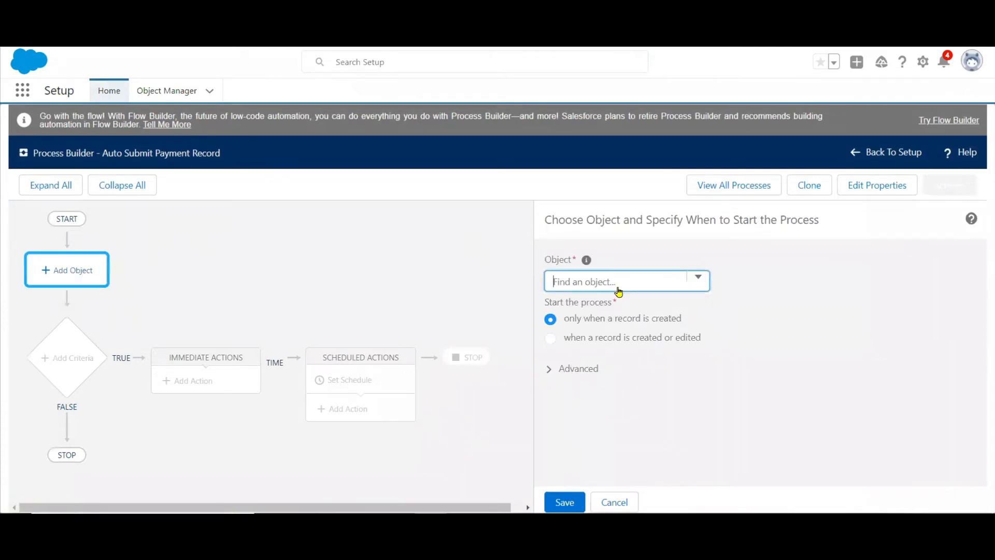
text(pay)
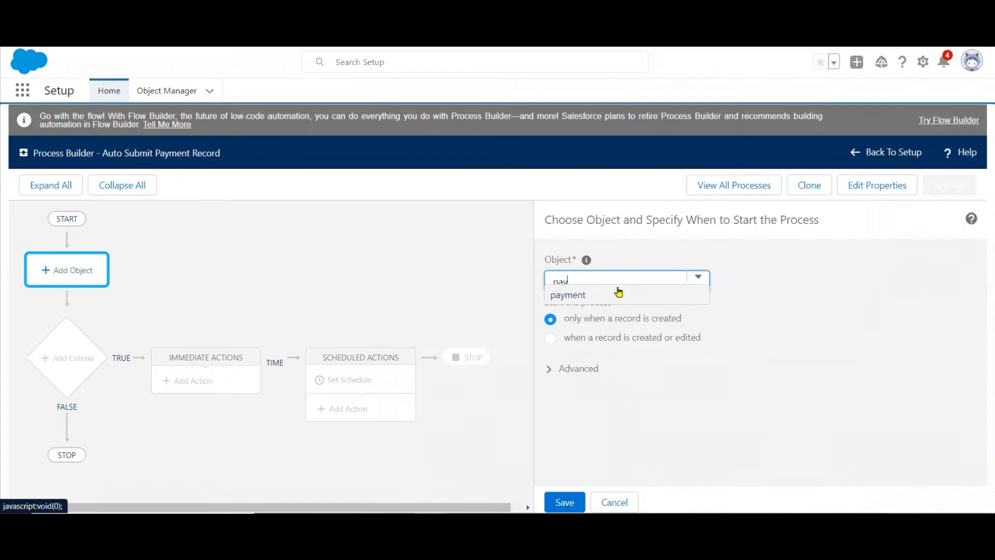
click(577, 295)
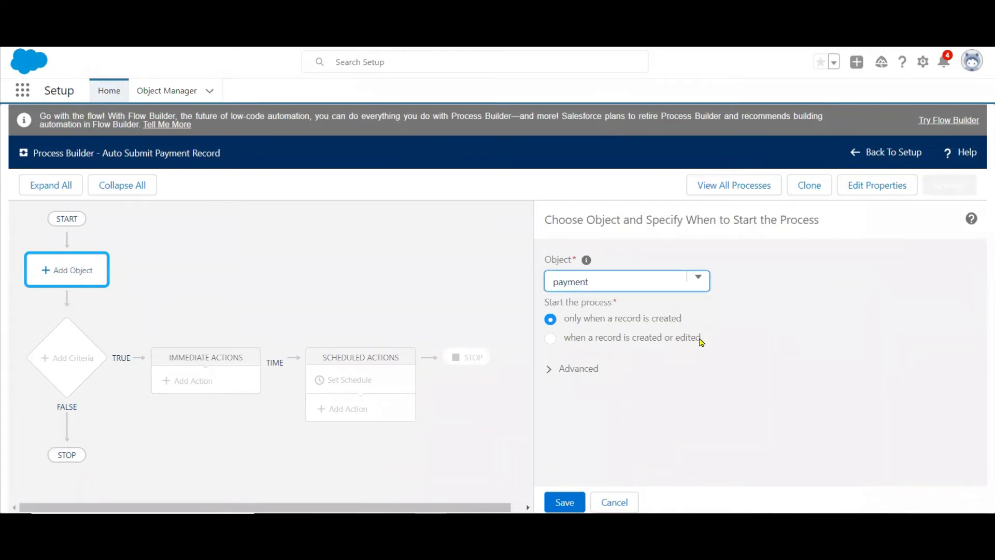
click(660, 343)
click(564, 503)
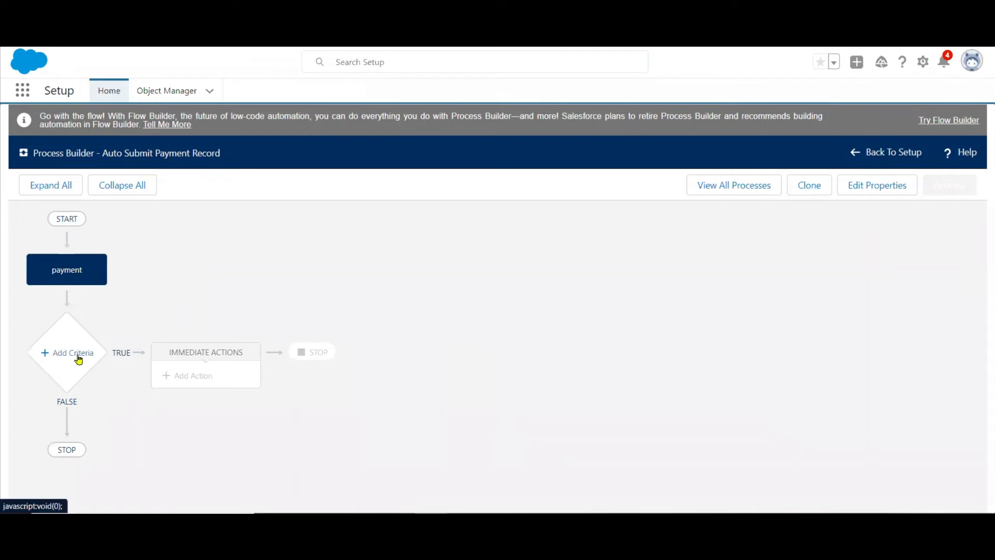
Add criteria to the process and name them "Mode is Check".
click(78, 359)
click(542, 281)
text(Mode)
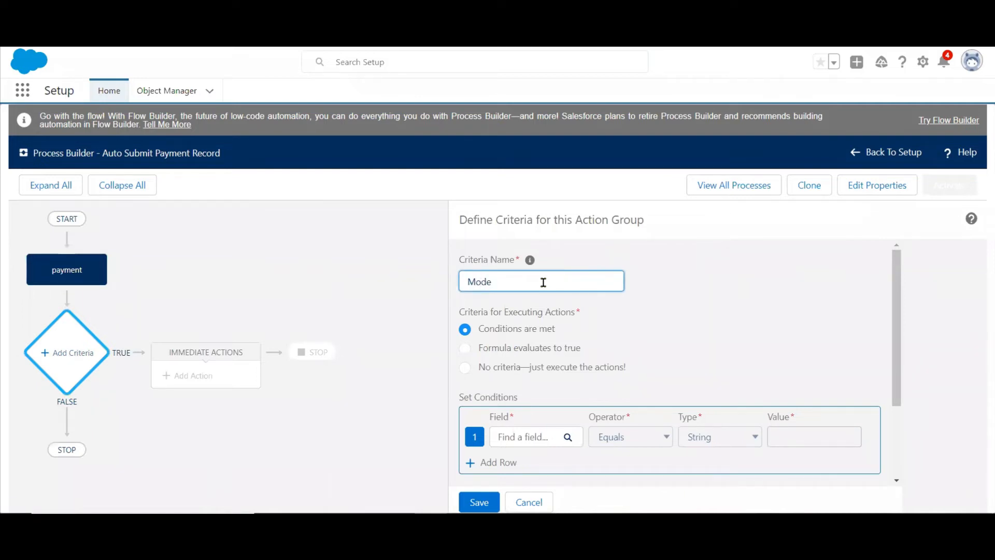
text( is Check)
click(730, 306)
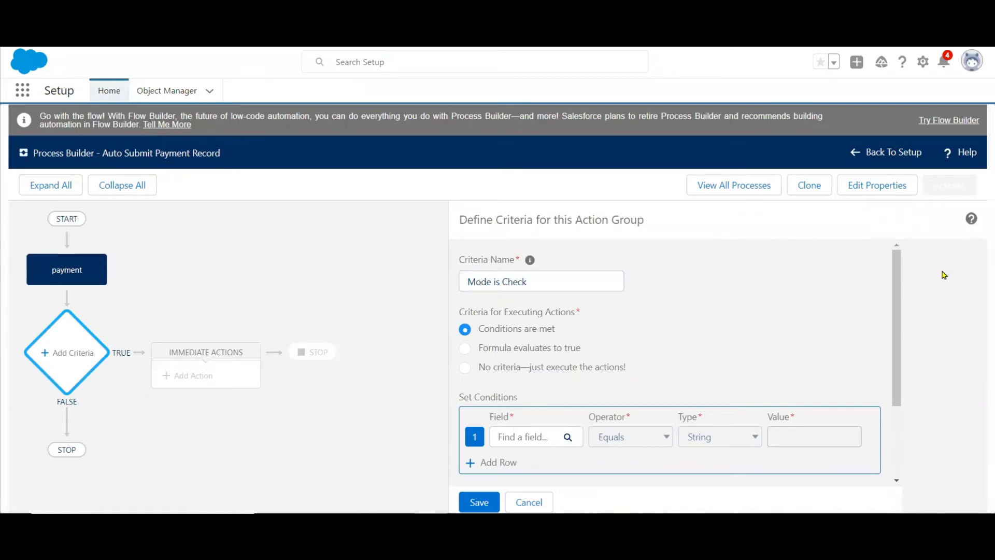
Define the criteria condition as the Mode of Payment field equals the picklist value Check, and save the criteria.
click(528, 436)
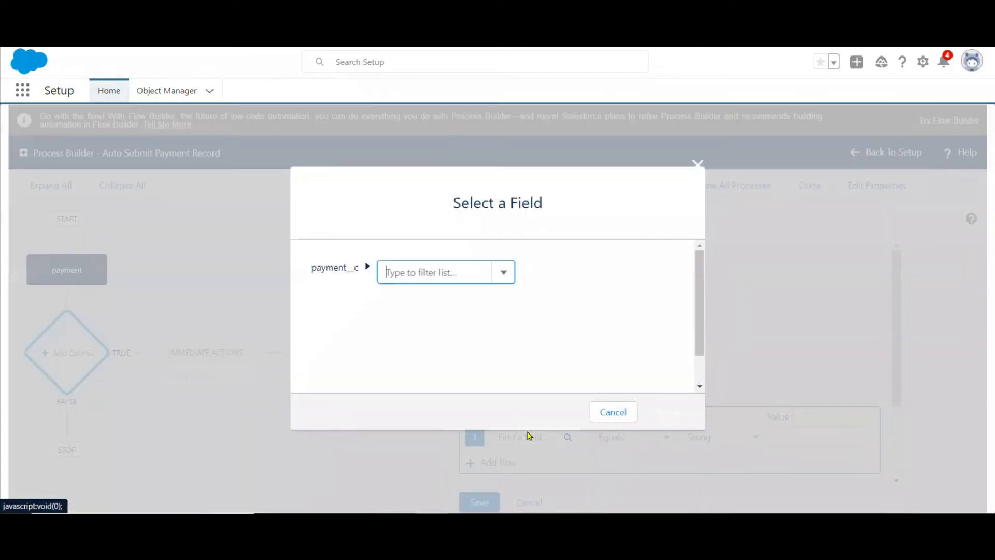
text(mp)
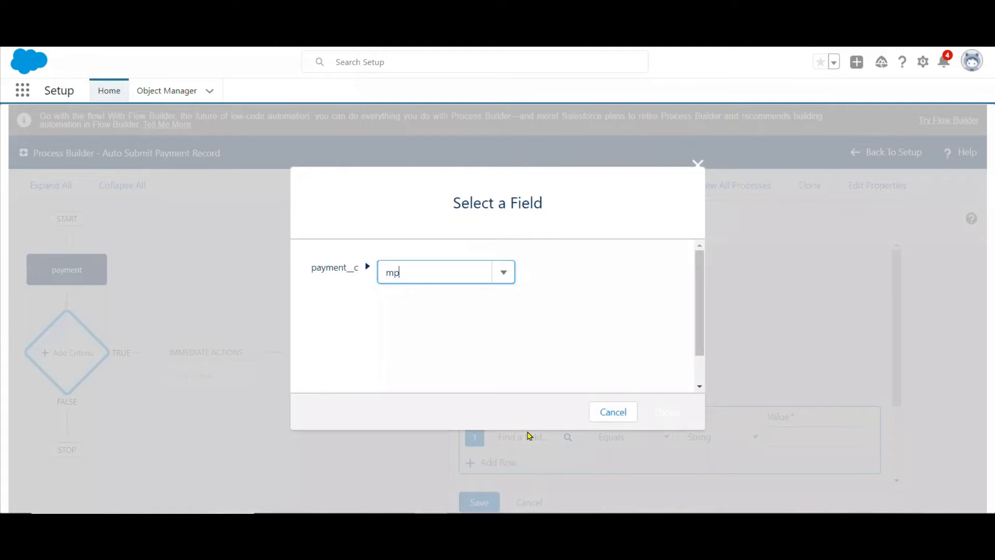
key(BackSpace)
text(o)
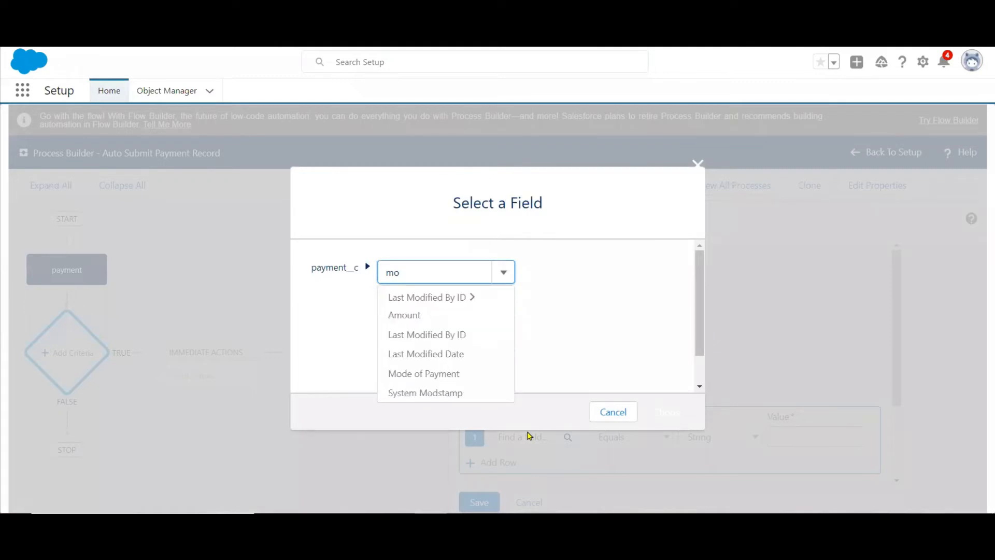
click(454, 374)
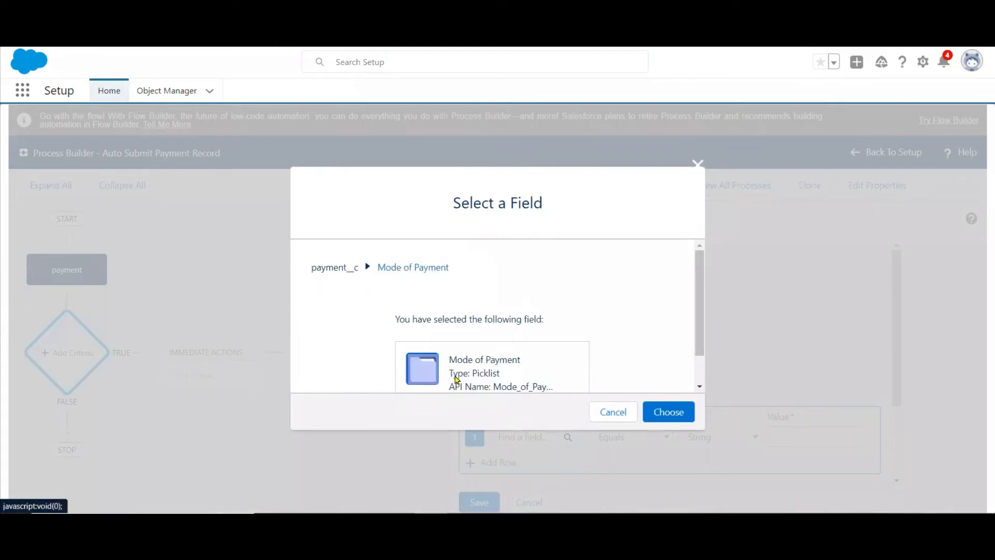
click(668, 412)
click(803, 445)
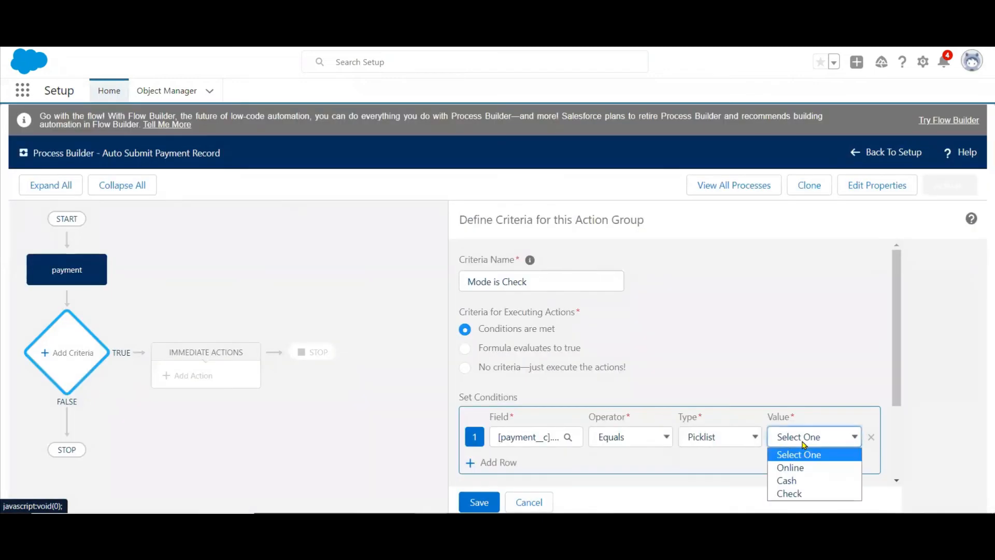
click(799, 497)
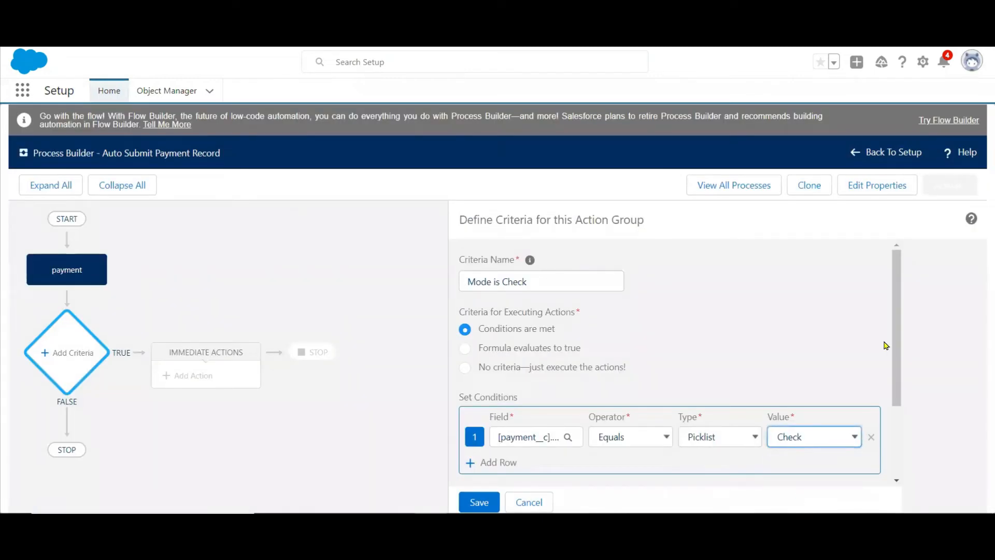
scroll(912, 417, down, 1)
scroll(912, 417, down, 2)
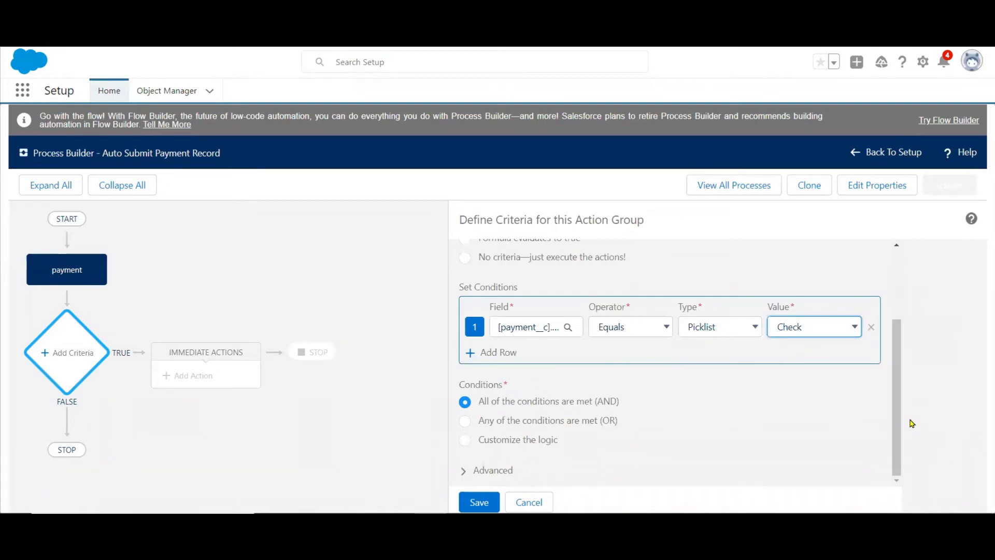
click(475, 502)
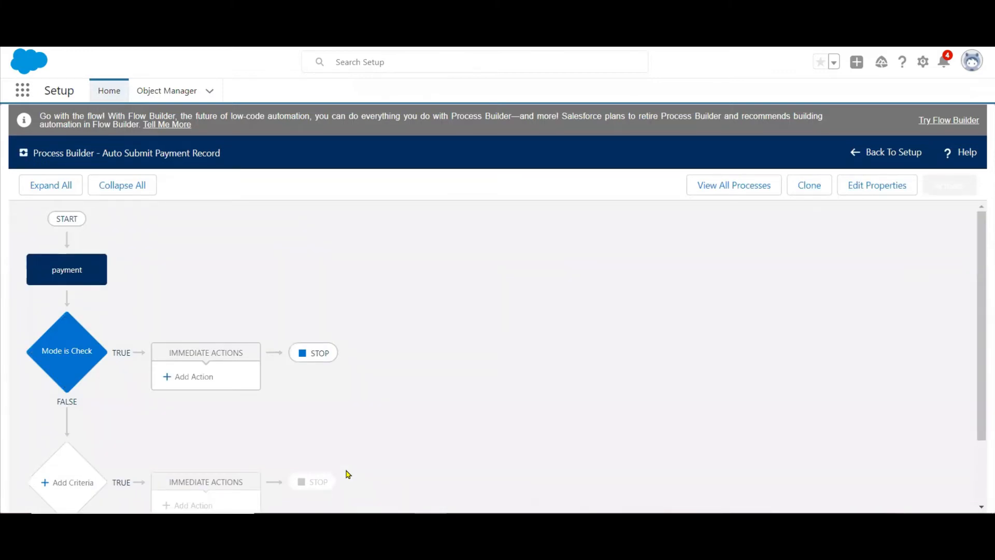
Add an immediate action of type Submit for Approval to the Mode is Check criteria and name it "Auto Submit Record".
click(196, 380)
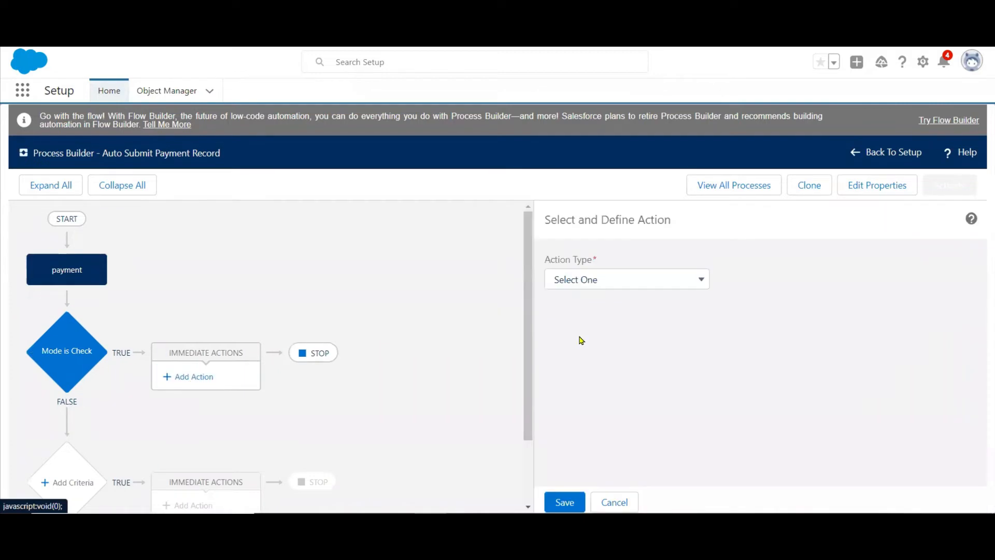
click(665, 285)
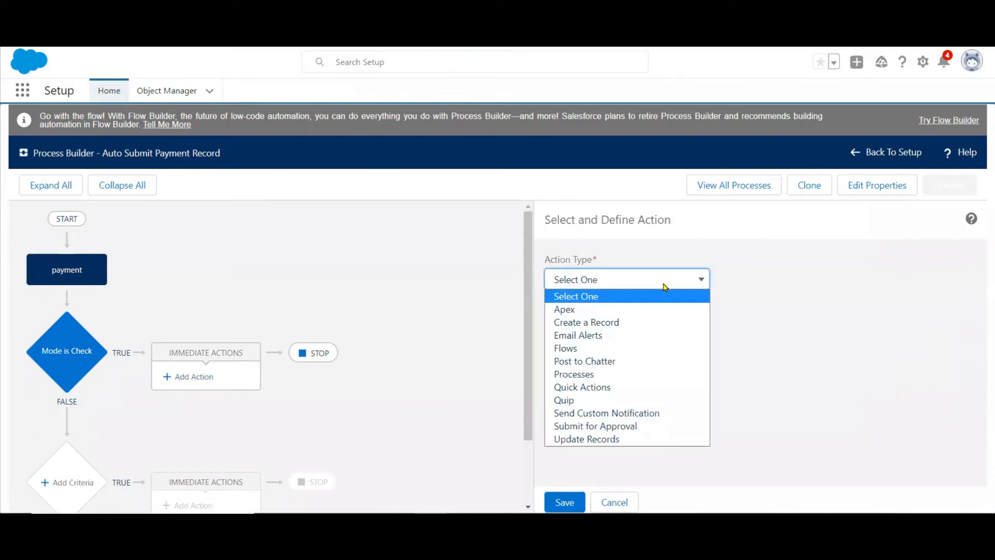
click(624, 426)
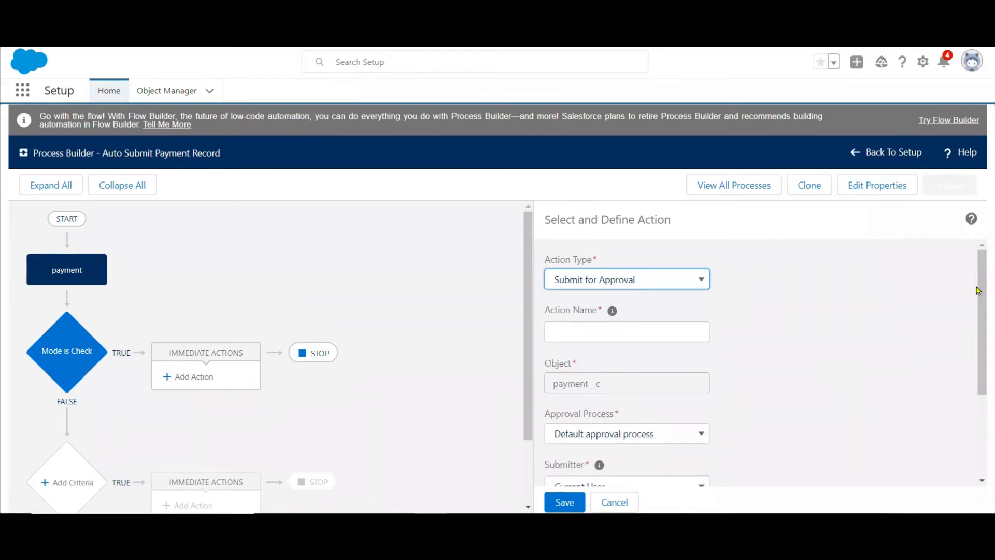
scroll(979, 298, down, 2)
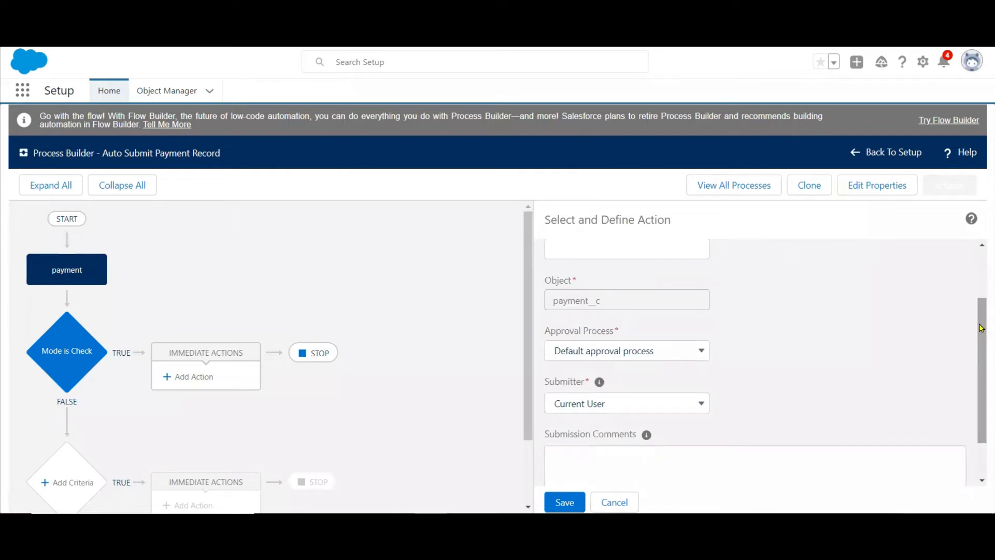
scroll(981, 325, up, 1)
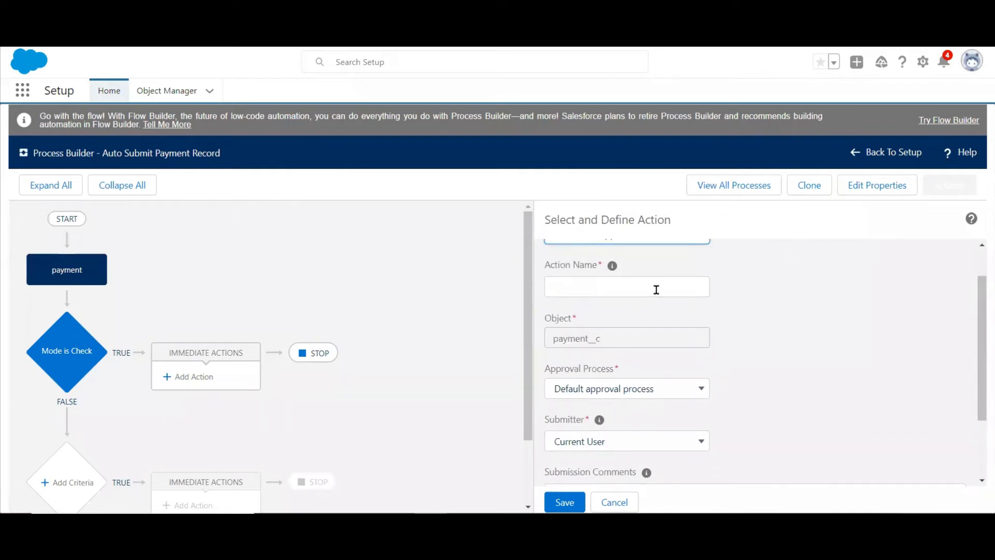
click(656, 290)
text(Auto )
text(Submit th)
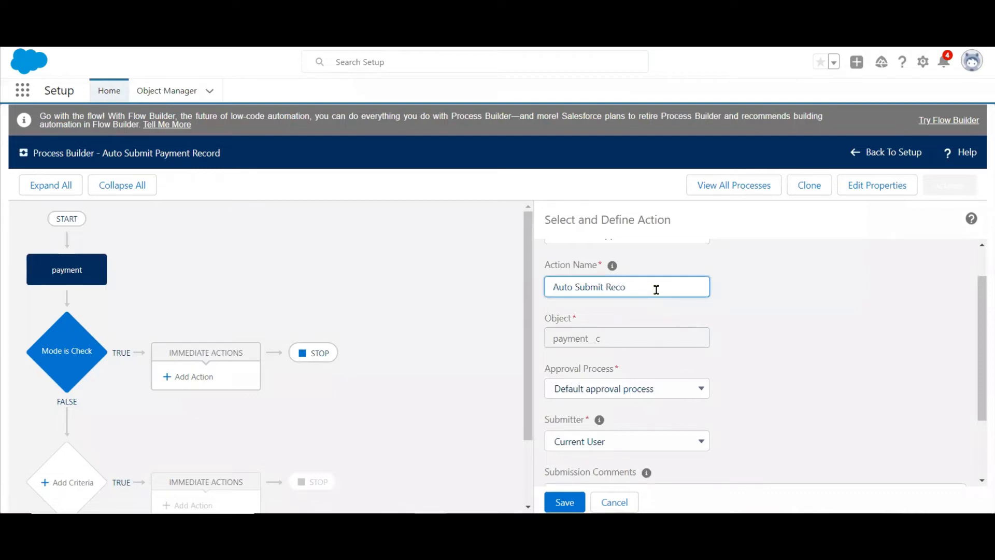
click(838, 347)
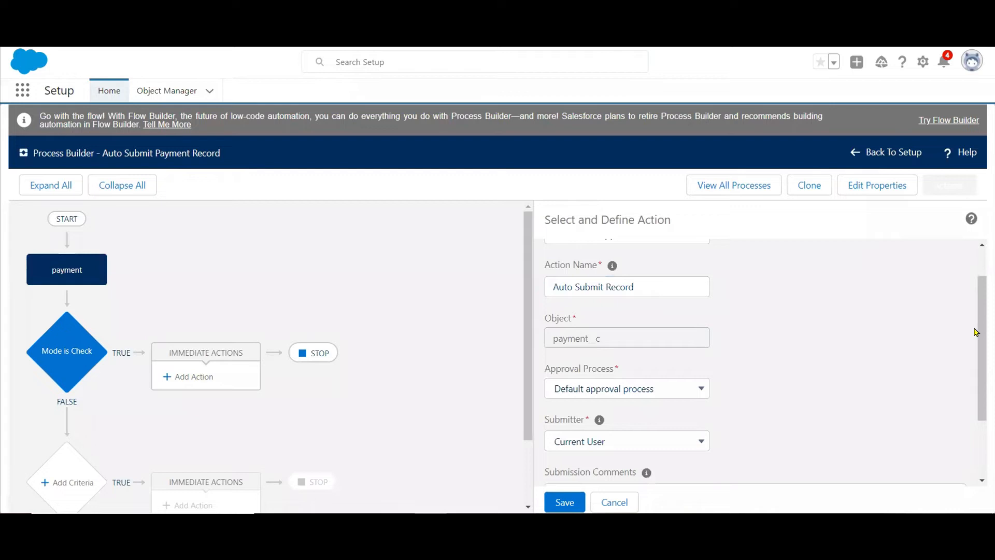
Have the action use a specific approval process and choose "for Processbuilder".
scroll(979, 335, down, 2)
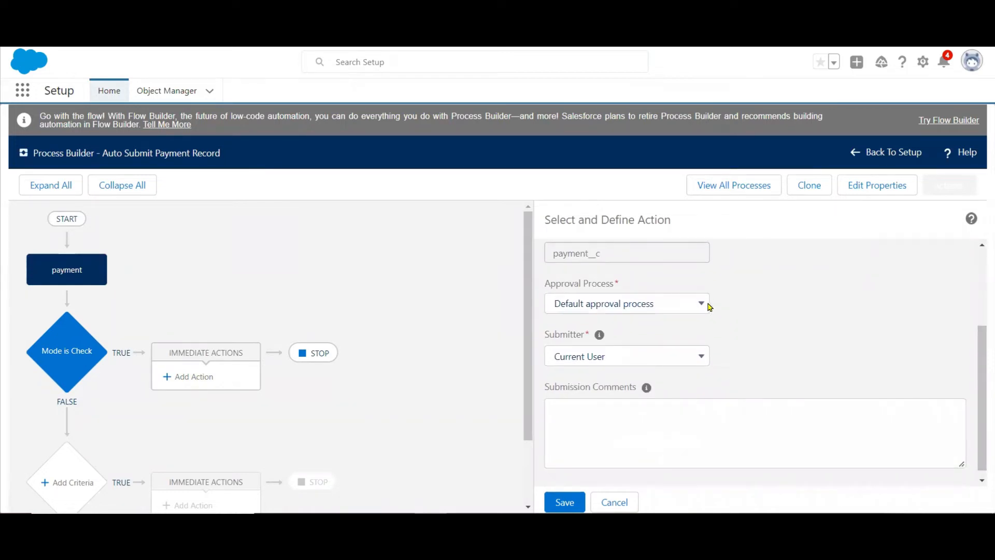
click(701, 304)
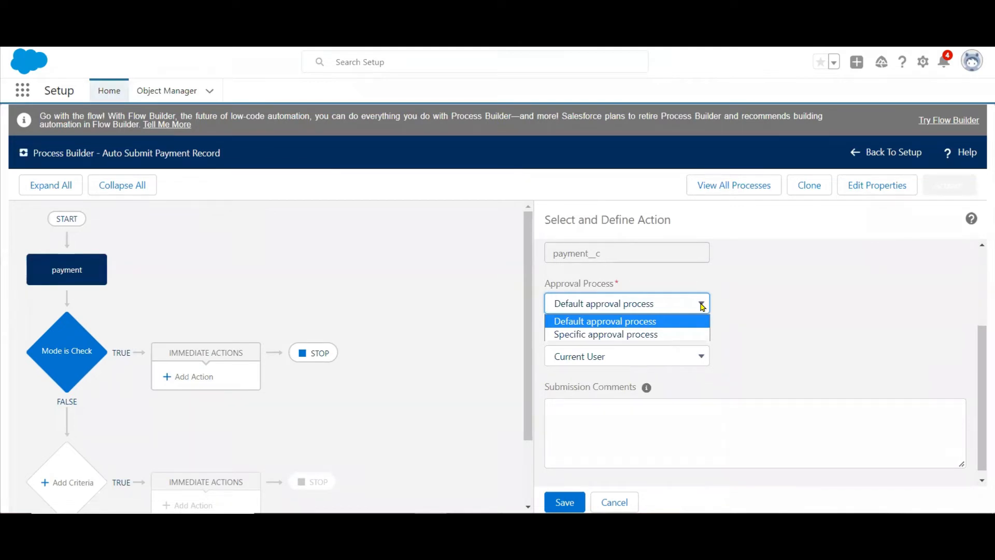
click(642, 334)
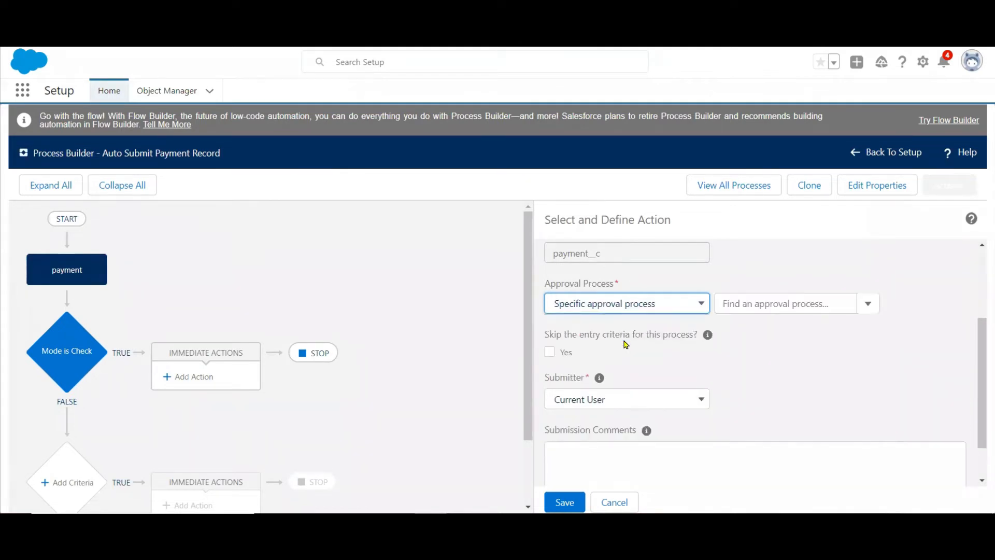
click(802, 304)
text(for)
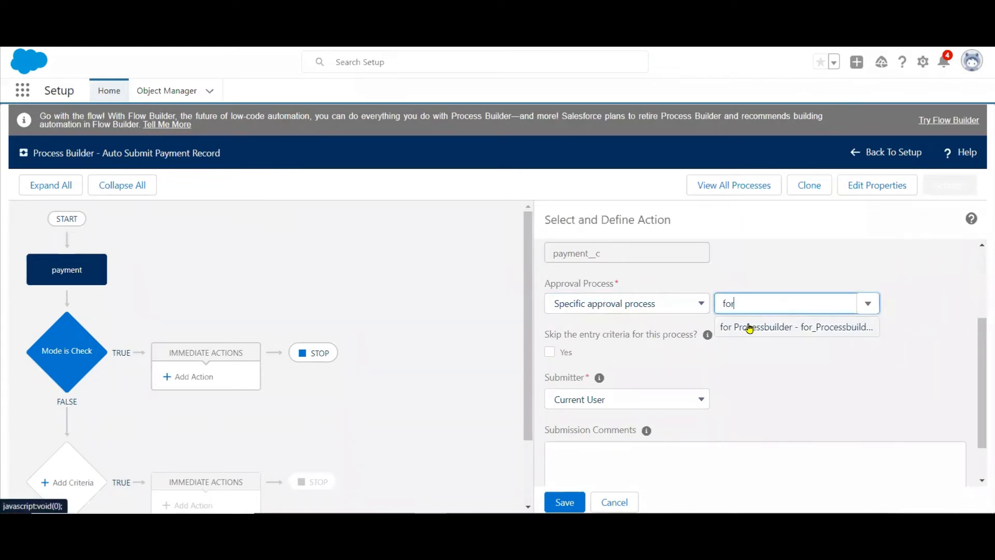
click(749, 327)
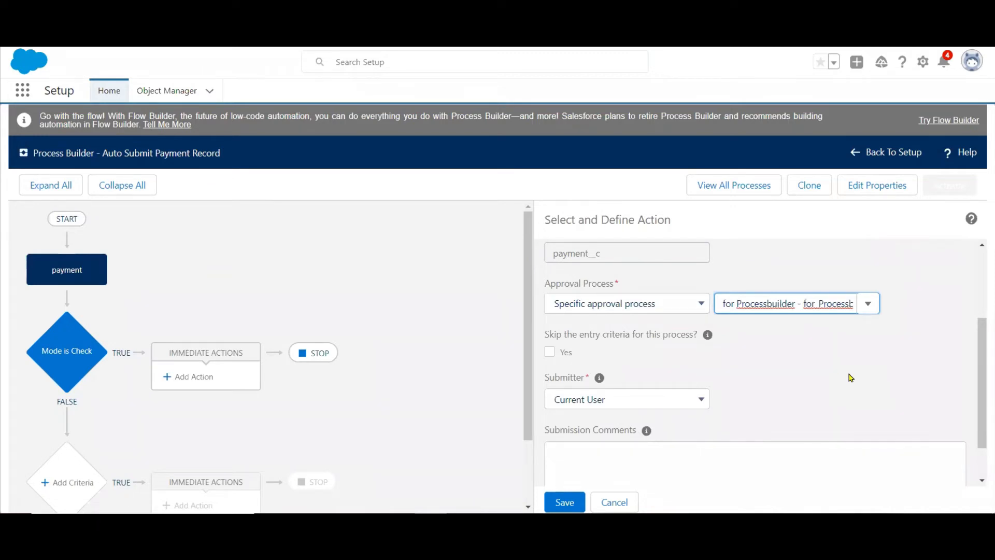
Enter the submission comment "The Record Submitted Through Process Builder", correcting the spelling of "Submitted".
drag(981, 370, 982, 428)
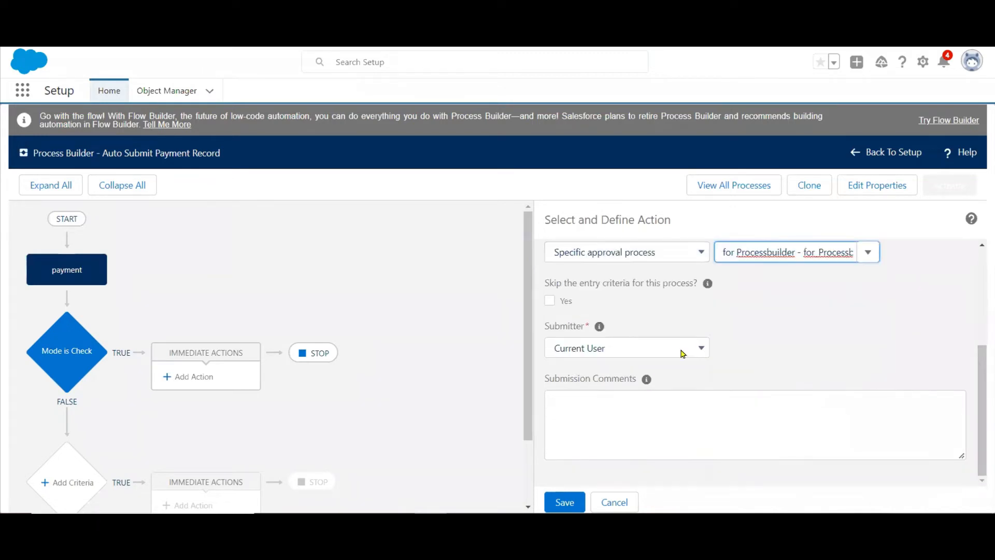
click(626, 408)
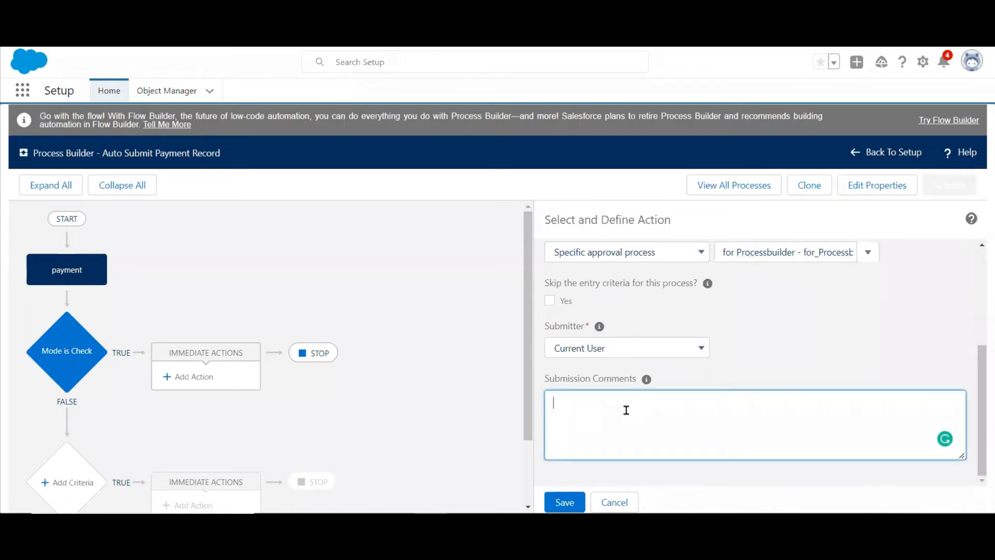
text(The Record Sunmitted Through P)
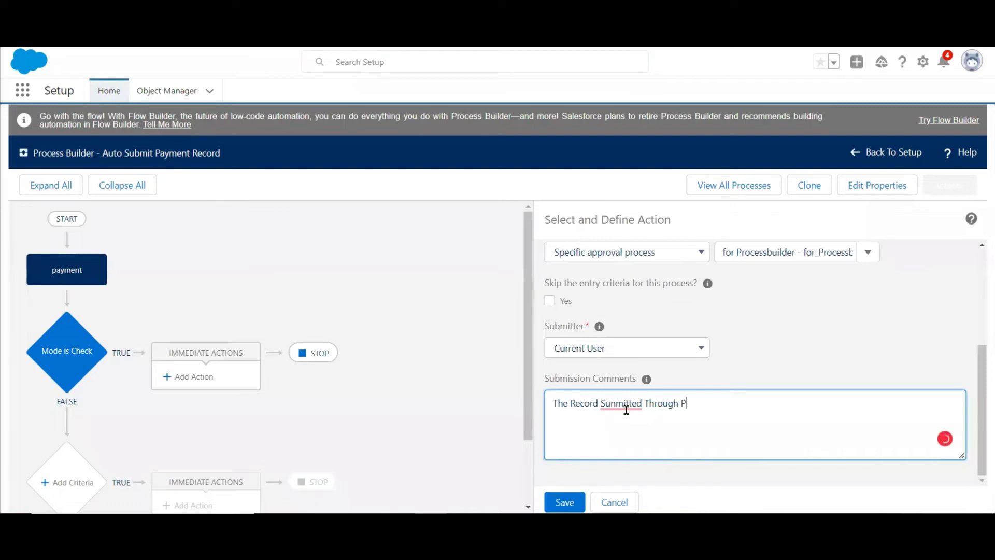
text(rocess Builder)
mouse_move(622, 398)
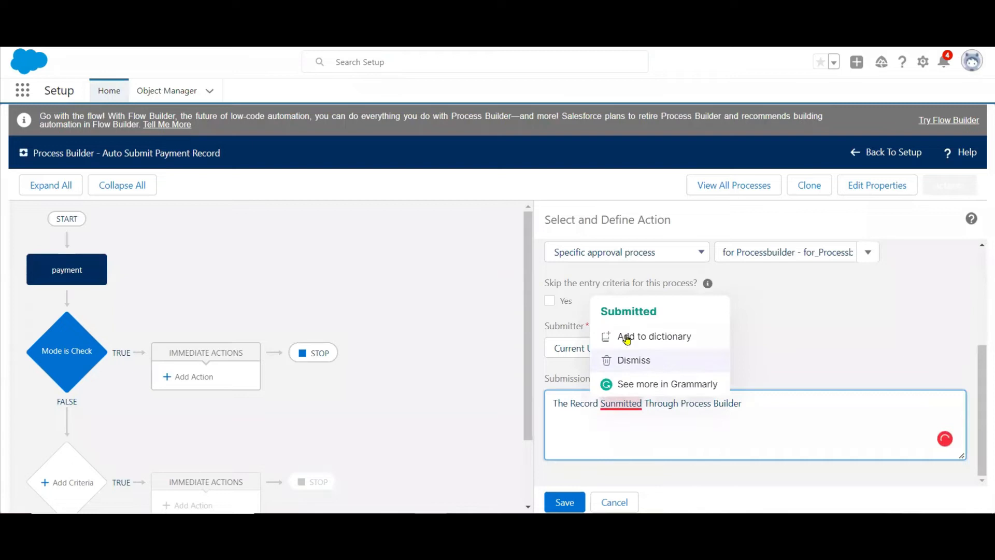
click(628, 311)
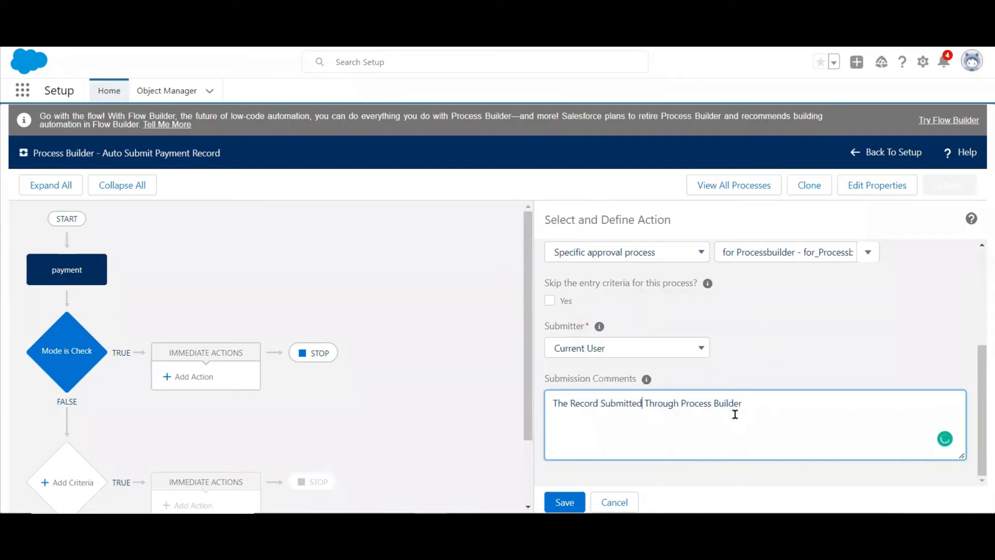
Save the approval action and activate the Auto Submit Payment Record process.
click(566, 502)
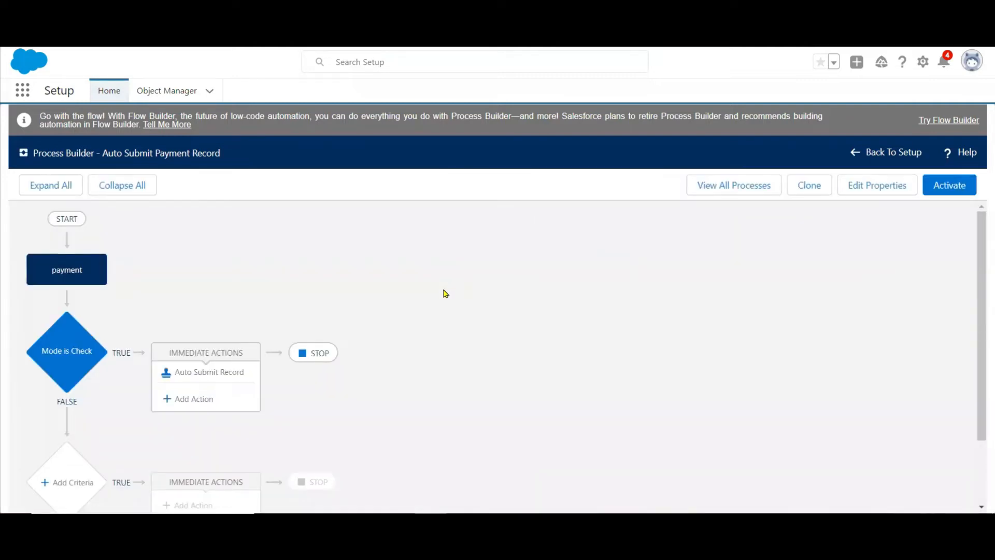
click(956, 189)
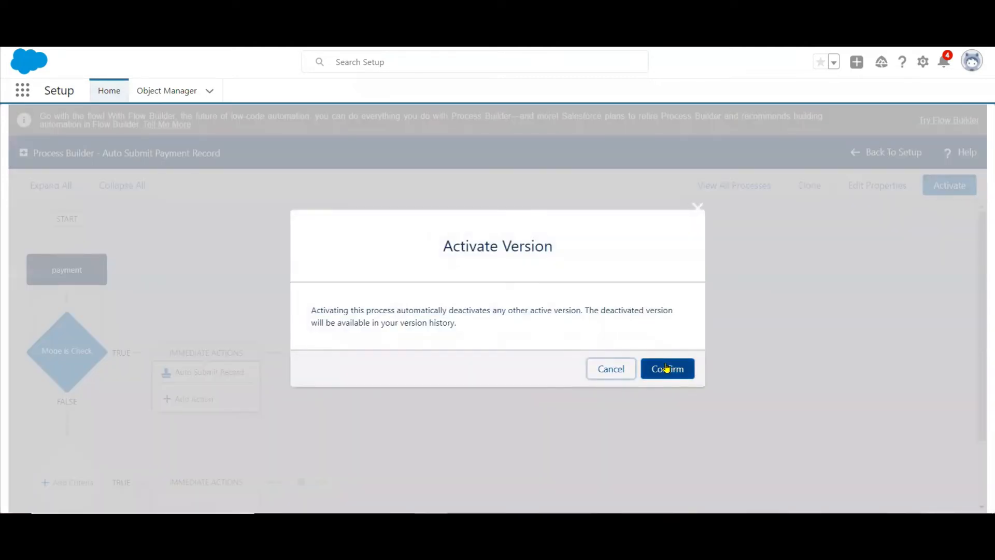
click(663, 367)
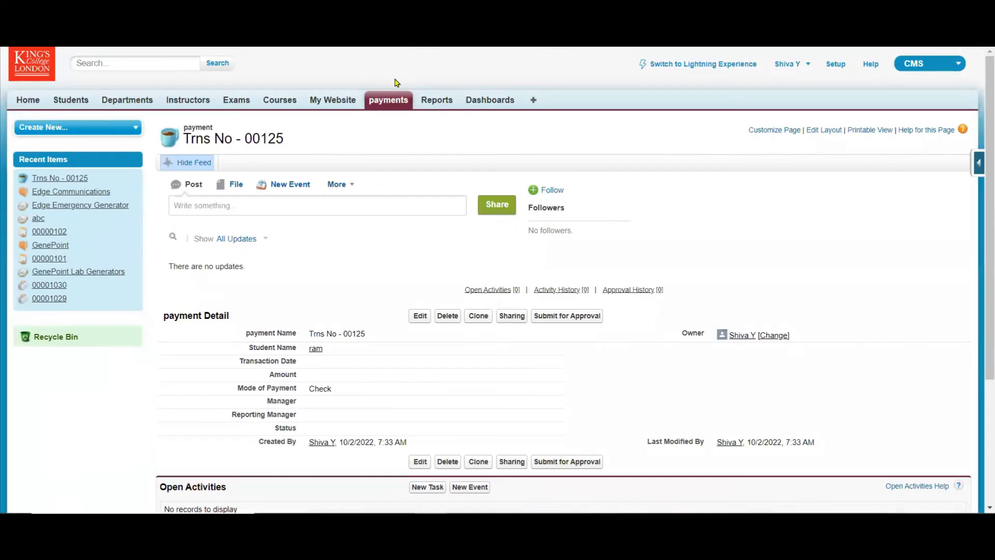
Start a new payment record in the CMS app, look up a recently viewed student, and set the transaction date to 10/2/2022.
click(381, 101)
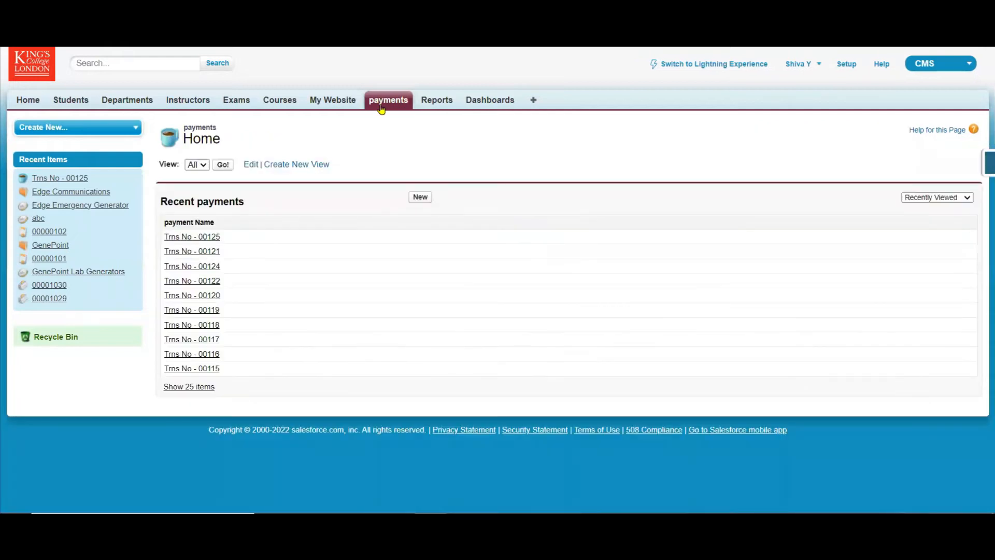
click(421, 199)
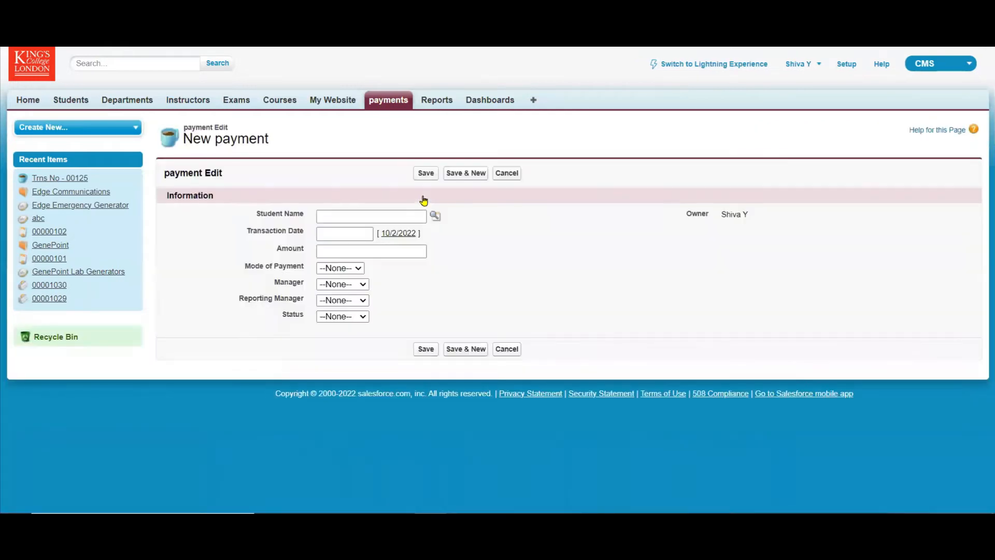
click(436, 217)
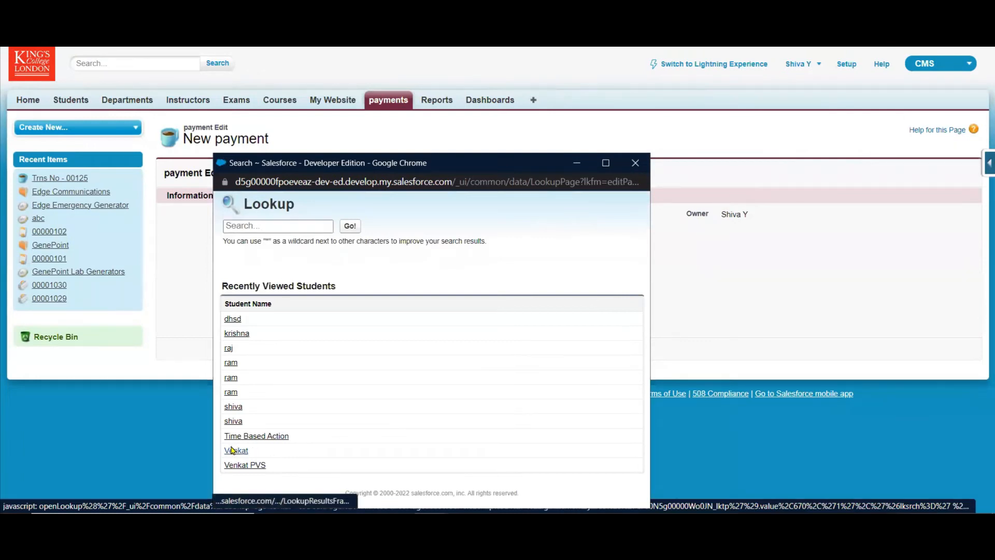
click(232, 450)
click(388, 238)
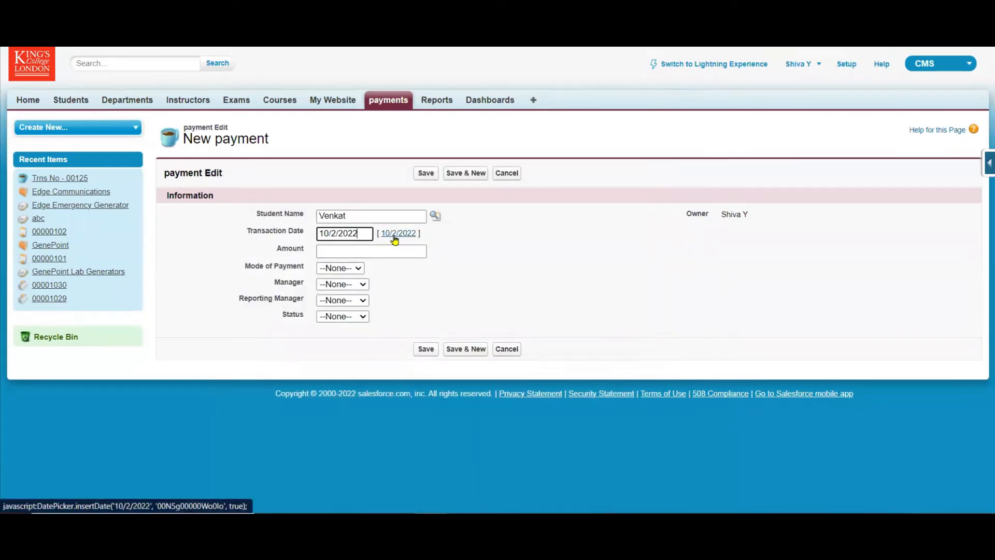
Save the new payment with Check as its mode of payment and view its approval history.
click(358, 269)
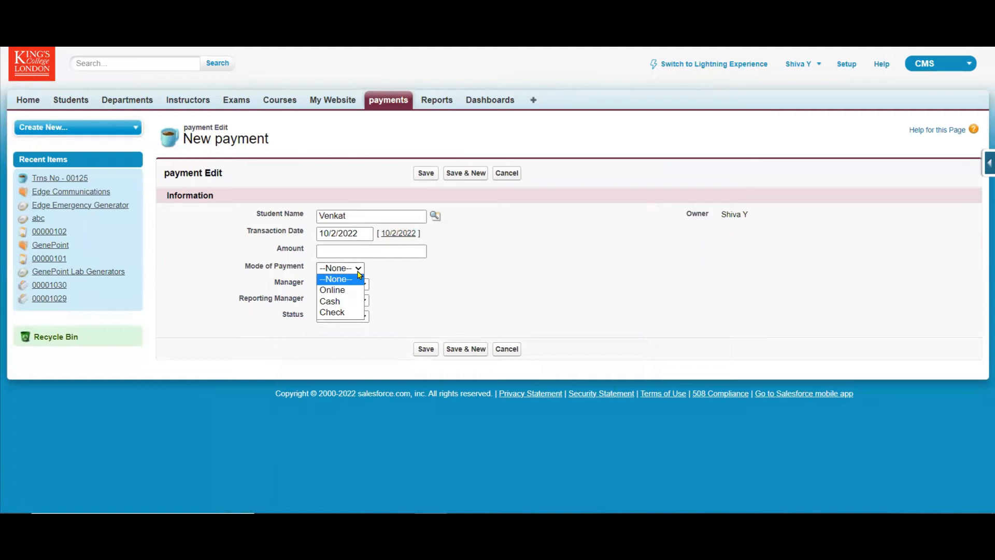
click(333, 312)
click(425, 174)
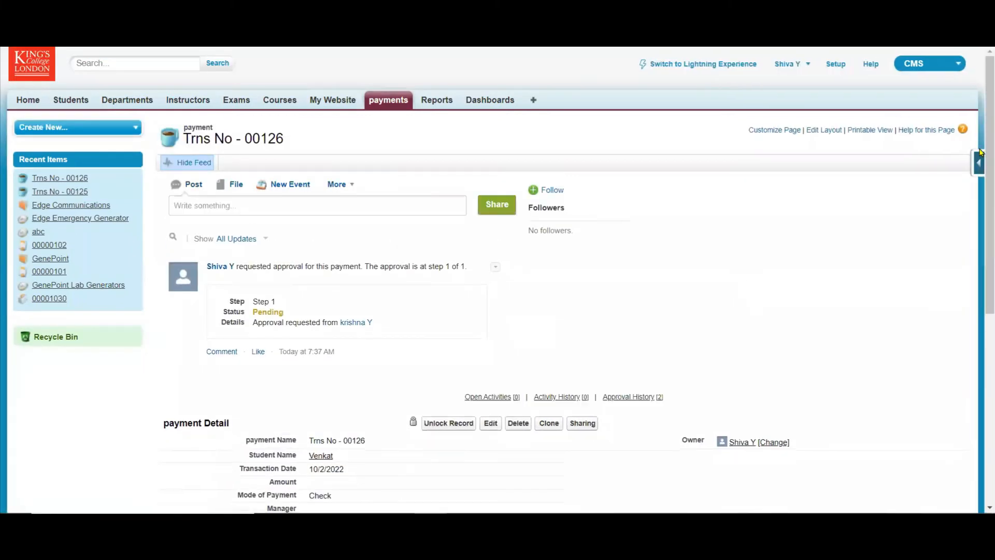
scroll(981, 144, down, 6)
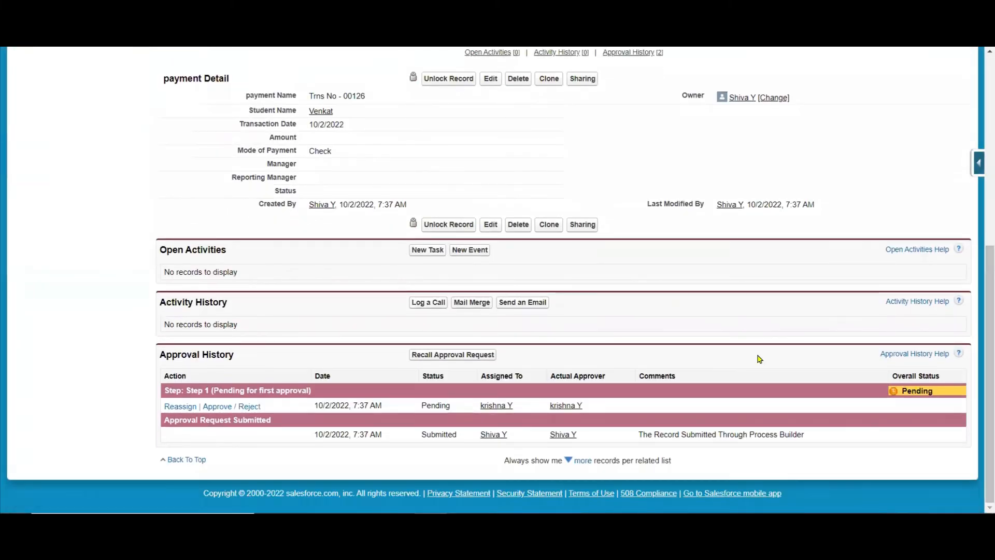
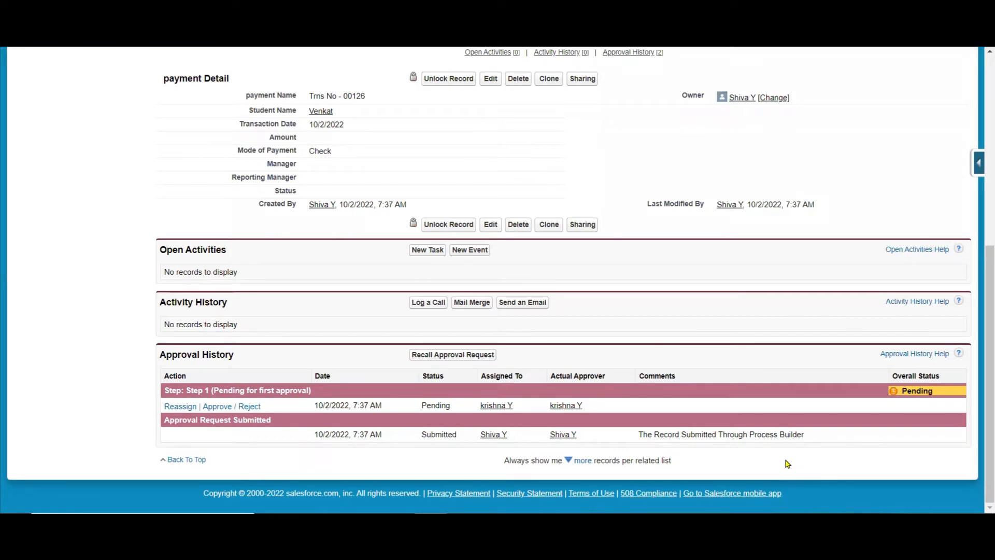
Switch to the PowerPoint presentation and open slide 43 on Process Builder Actions.
key(alt+Tab)
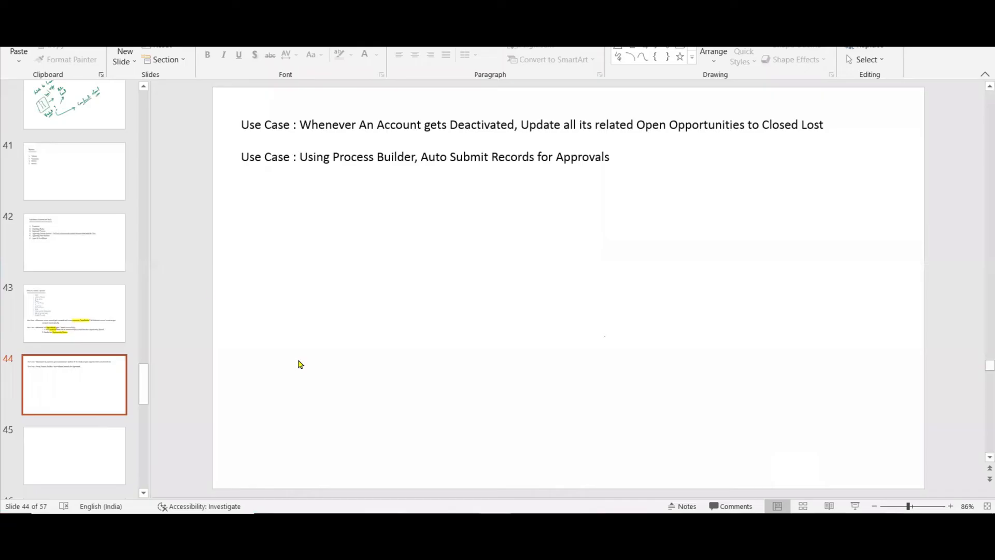
click(84, 295)
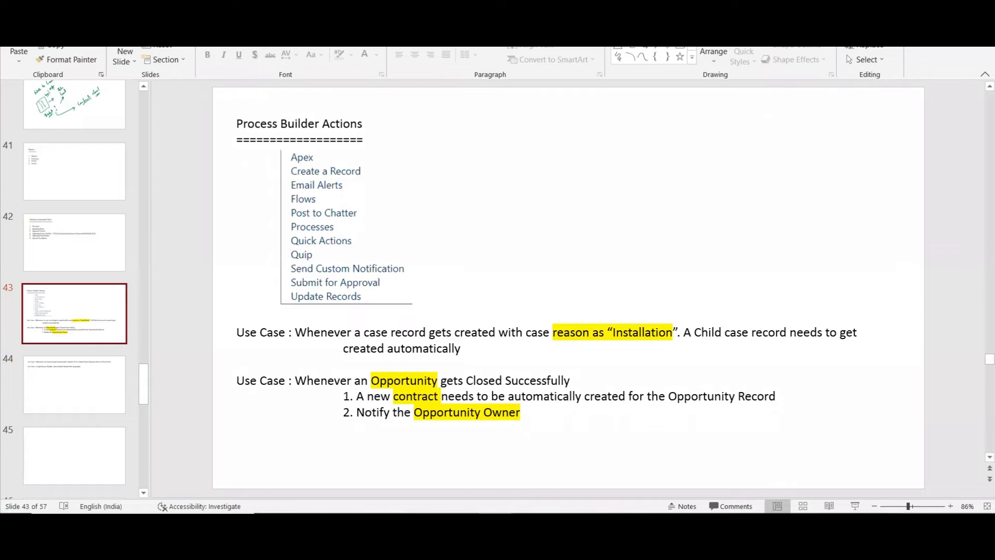
click(669, 47)
drag(733, 156, 786, 210)
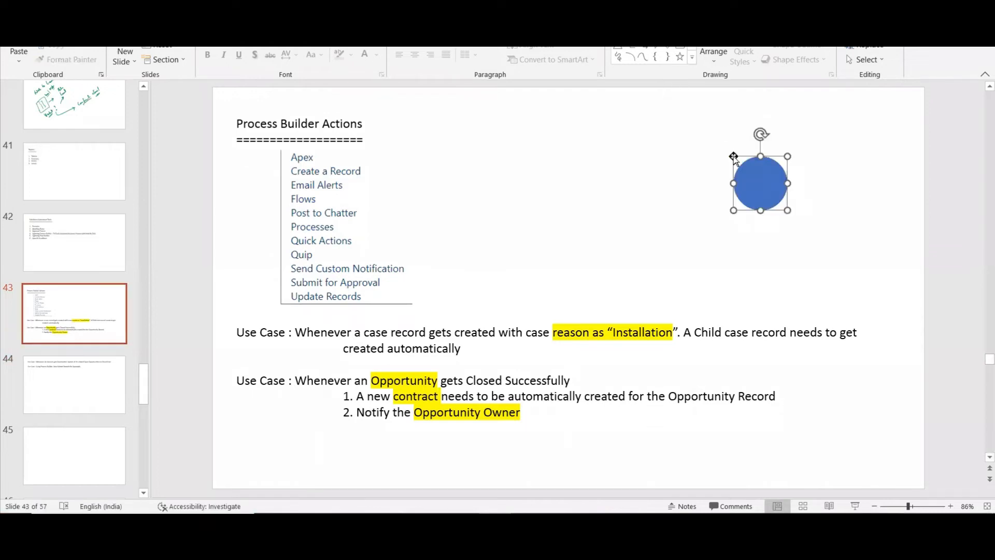
key(ctrl+z)
mouse_move(733, 156)
mouse_down()
mouse_move(757, 175)
mouse_move(749, 171)
mouse_up()
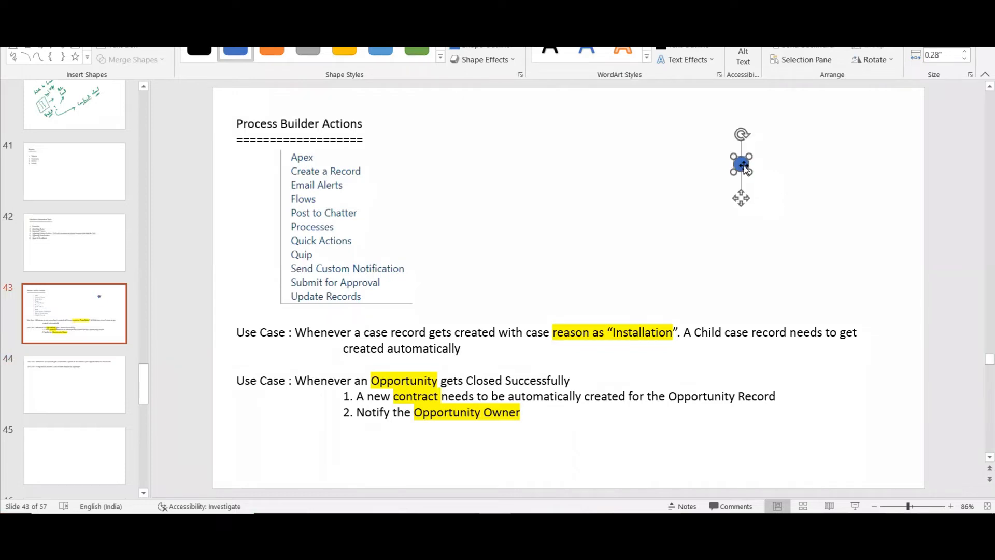
key(Delete)
Add a text box beside the list of Process Builder actions with the numbered entry "1. Create a Record".
click(618, 35)
click(510, 159)
text(1.)
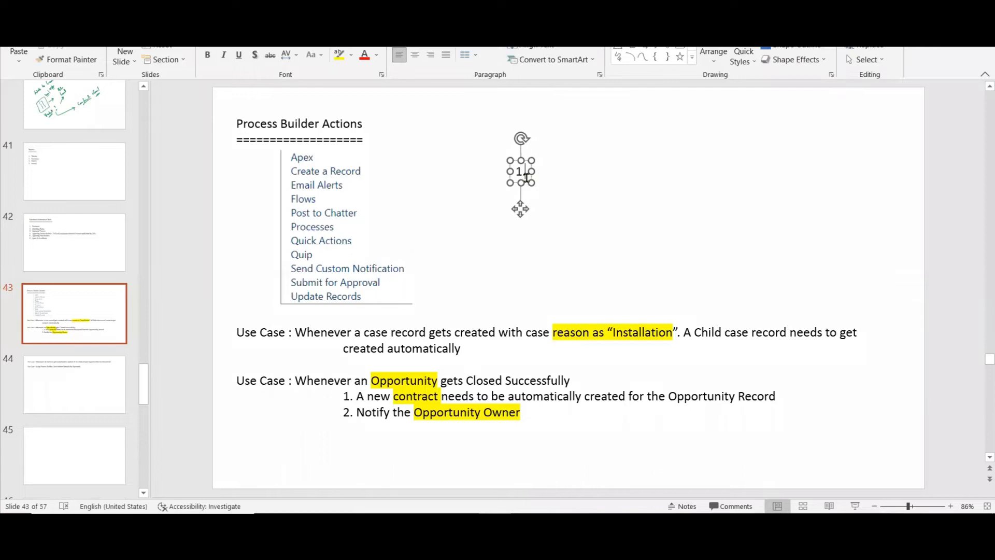
text( Createa)
key(BackSpace)
key(BackSpace)
text(a Record)
key(BackSpace)
key(BackSpace)
text(rd in)
Extend the Create a Record entry with "( Same Object & Another Object )".
key(BackSpace)
key(BackSpace)
text(()
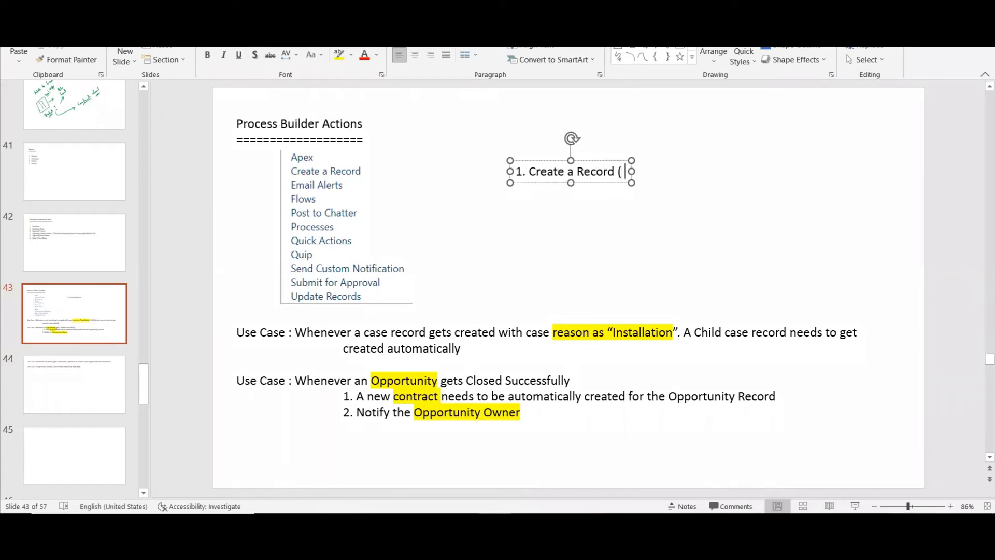
text( Same )
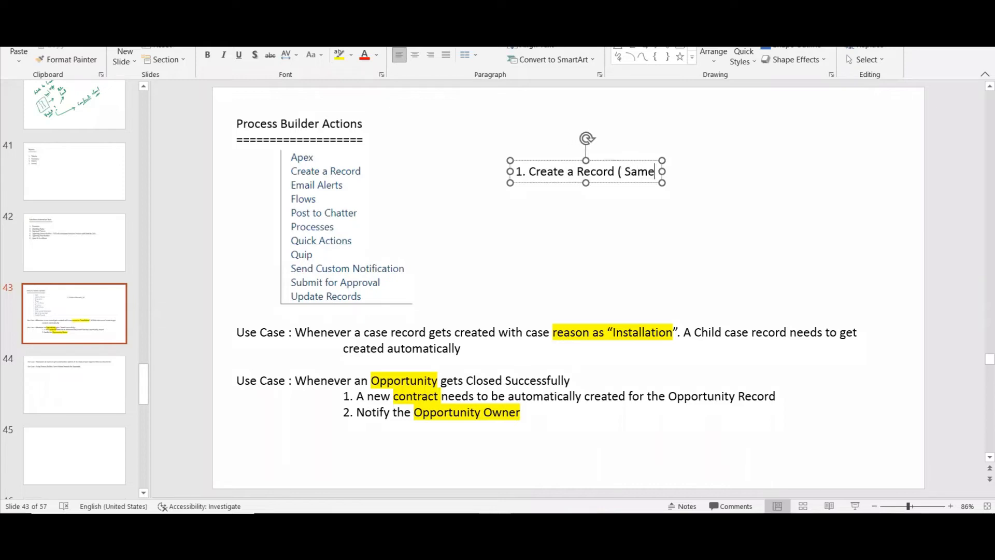
text(Object & Another Object )4)
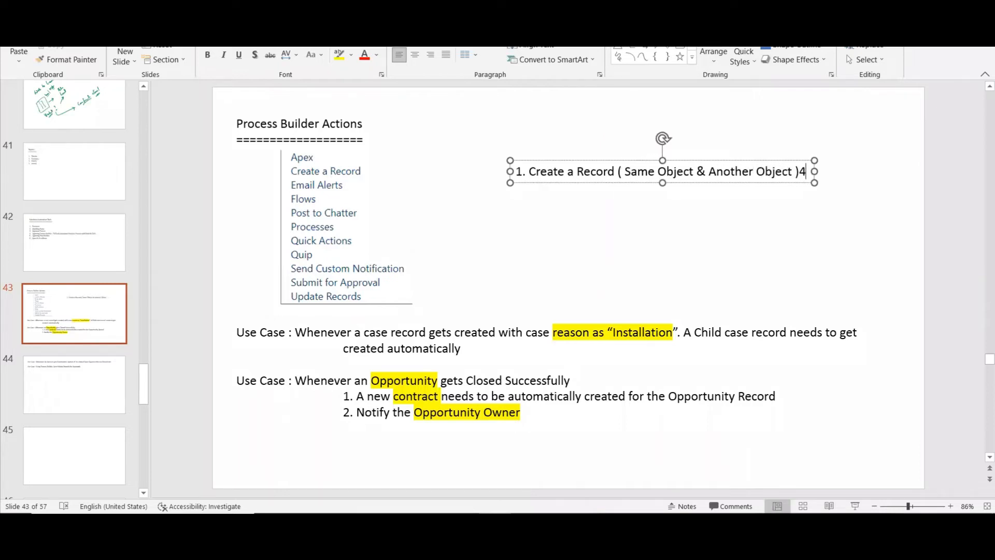
key(BackSpace)
Add "Email Alerts" as the second numbered entry in the text box.
key(Return)
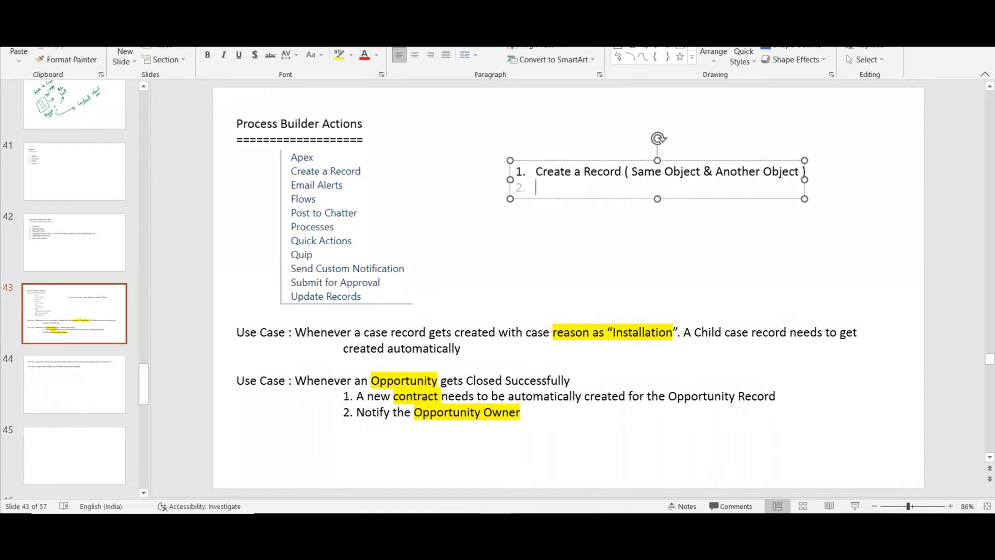
text(Email Alerts)
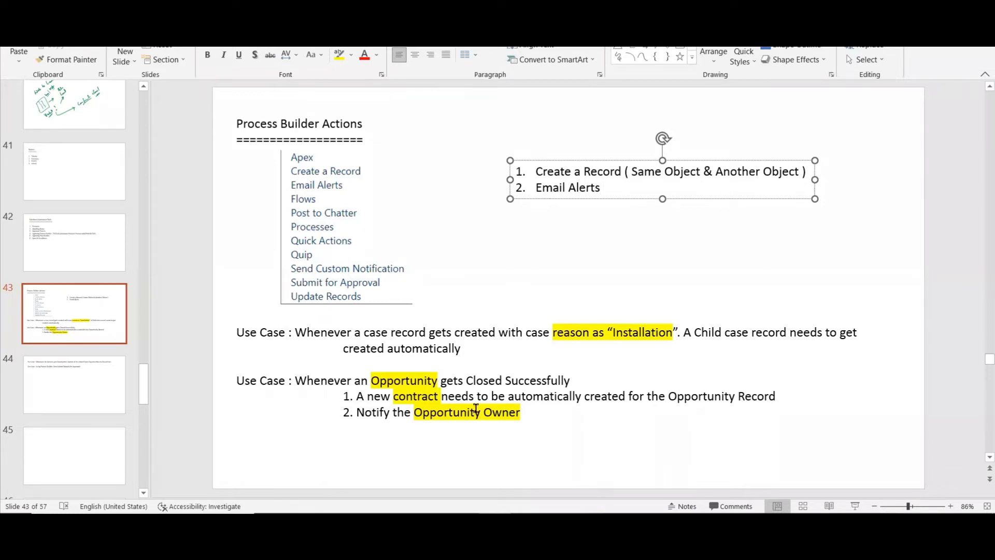
Check the use cases on slide 44, then add "Update Records" as the third numbered entry on slide 43.
click(84, 389)
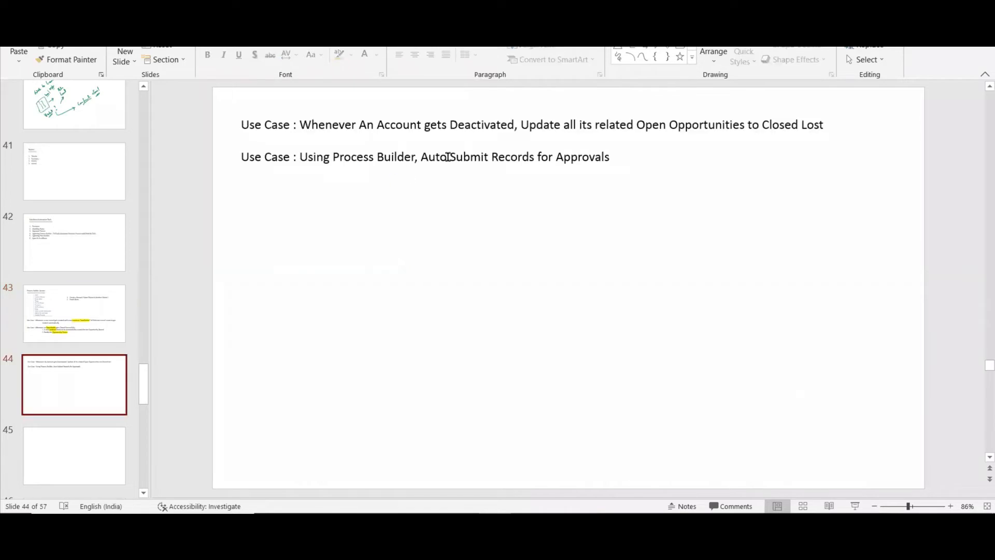
click(73, 309)
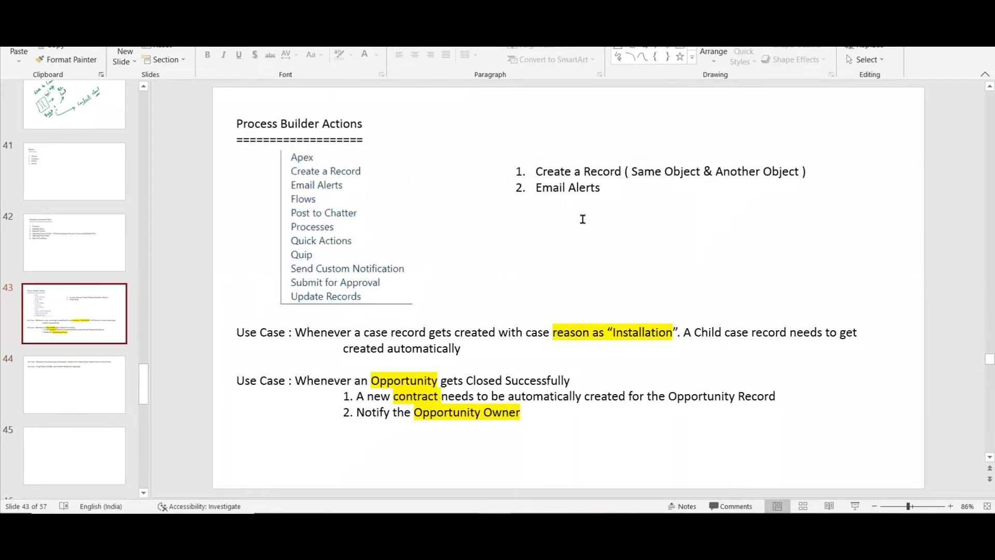
click(609, 187)
key(Return)
text(Update)
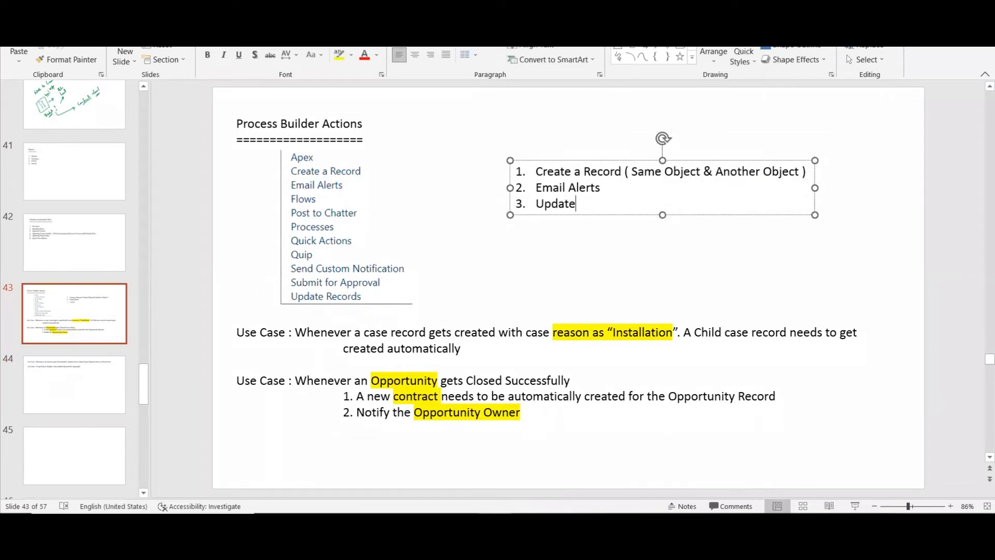
text( Reco)
text(ds)
key(BackSpace)
key(BackSpace)
key(BackSpace)
text(ords)
Add "Submit for Approval" as the fourth numbered entry, keeping it at the main list level.
key(Return)
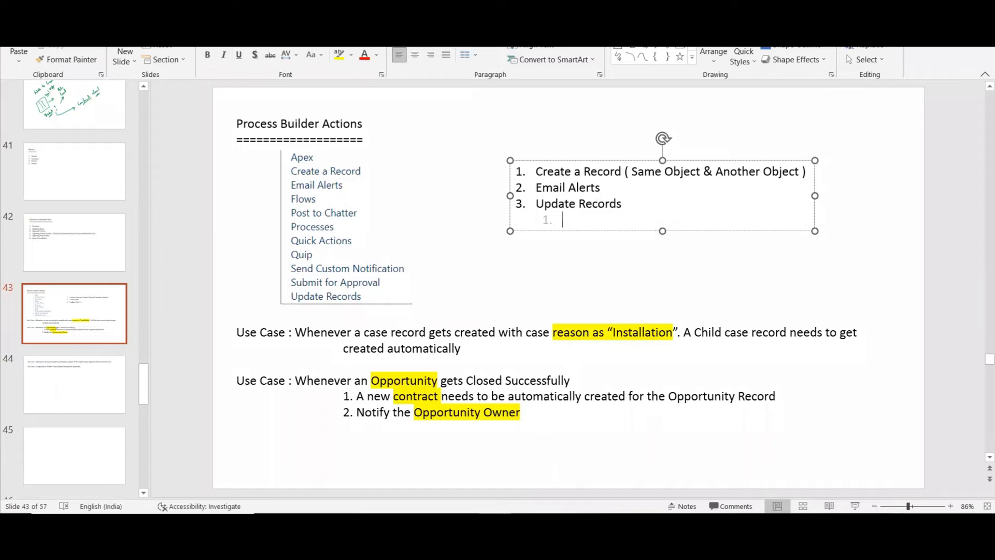
key(BackSpace)
key(BackSpace)
key(BackSpace)
key(Return)
text(Submit for Appro)
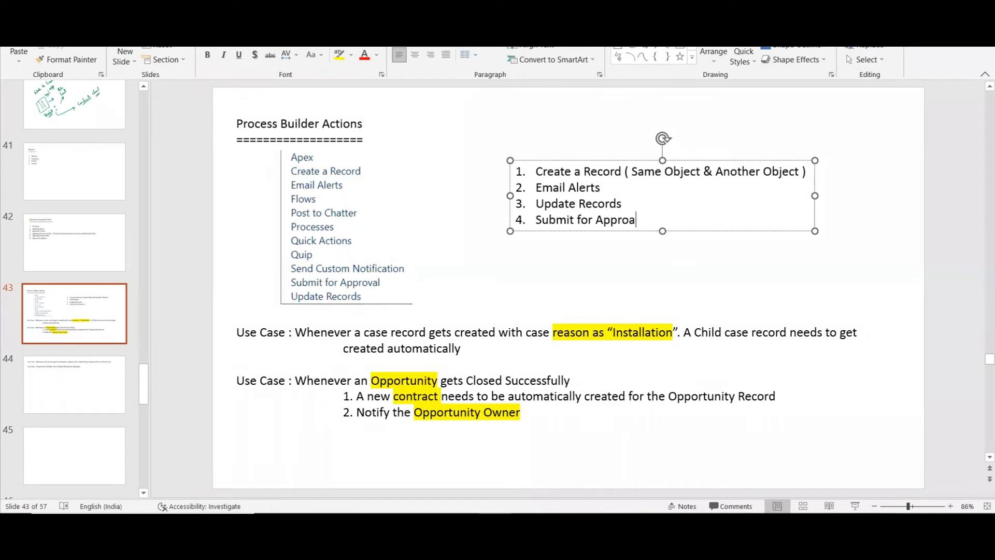
text(val)
Draw a short line about 0.82" wide below the numbered list and set its weight to 6 pt.
click(668, 49)
drag(586, 266, 630, 268)
drag(629, 268, 629, 269)
click(506, 57)
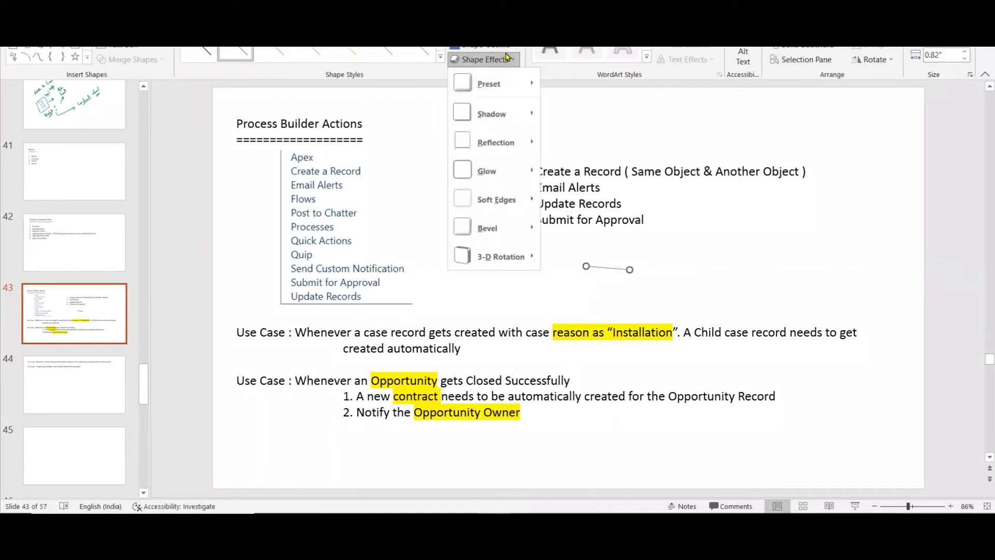
click(505, 48)
mouse_move(500, 213)
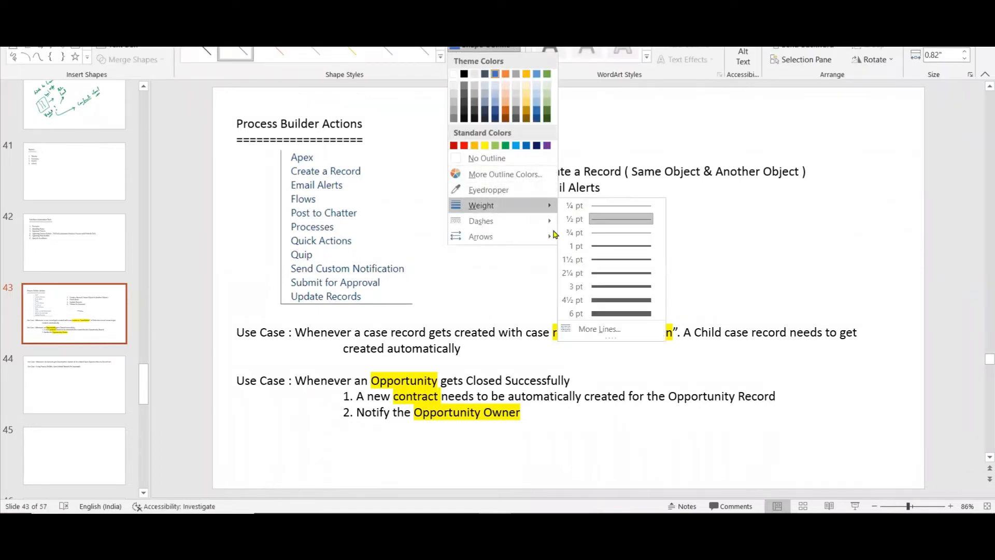
click(606, 312)
click(606, 312)
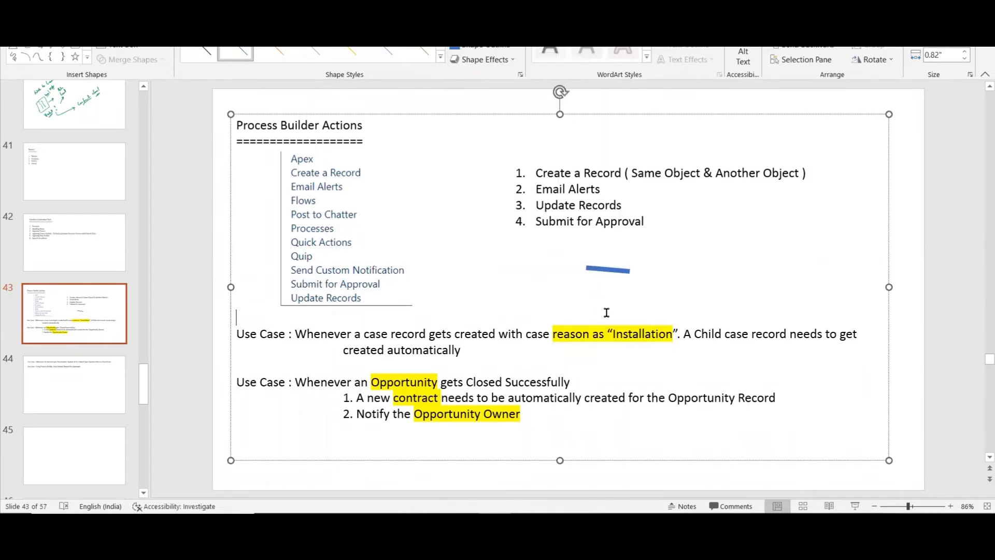
Straighten the line horizontally, shorten it to about 0.59", and colour it red.
click(625, 269)
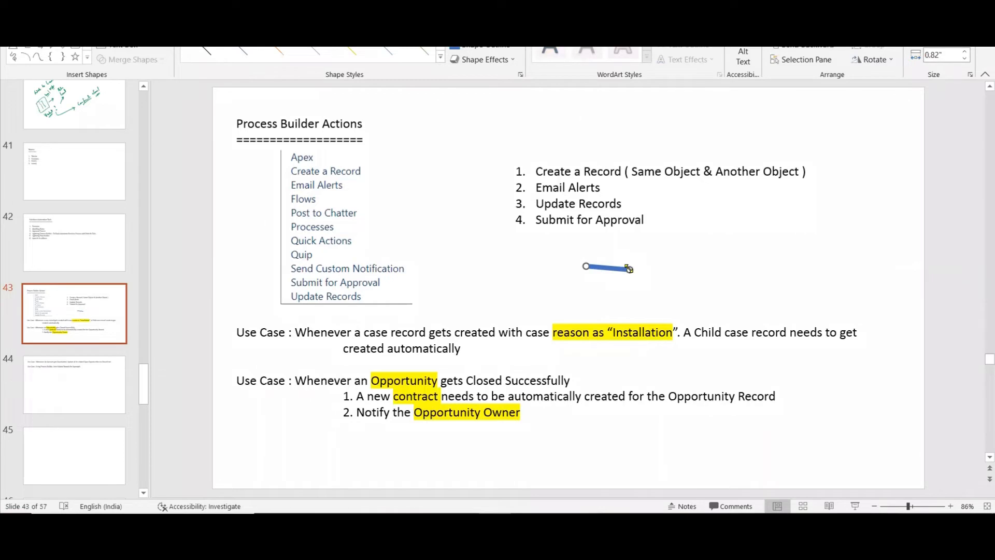
mouse_move(629, 268)
mouse_down()
mouse_move(653, 265)
mouse_move(618, 266)
mouse_up()
click(510, 48)
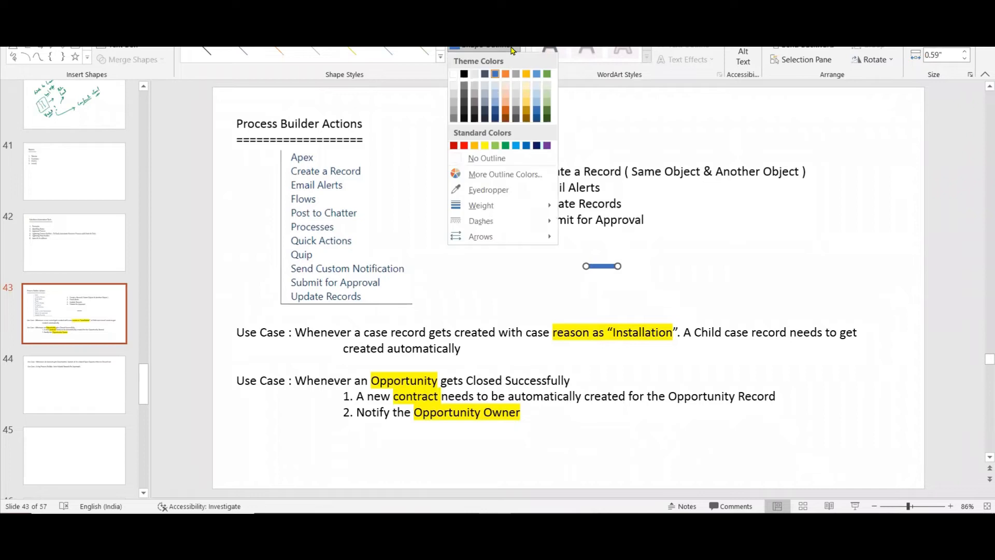
click(464, 147)
Place the red line beside Apex and put a duplicate of it beside Quip in the action list.
drag(597, 266, 326, 158)
key(ctrl+d)
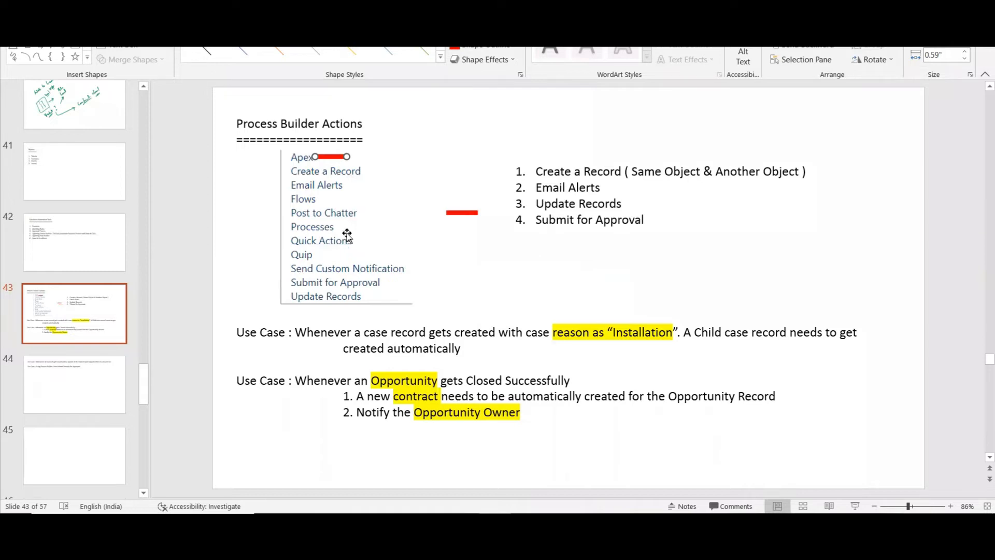
click(463, 212)
drag(464, 214, 335, 256)
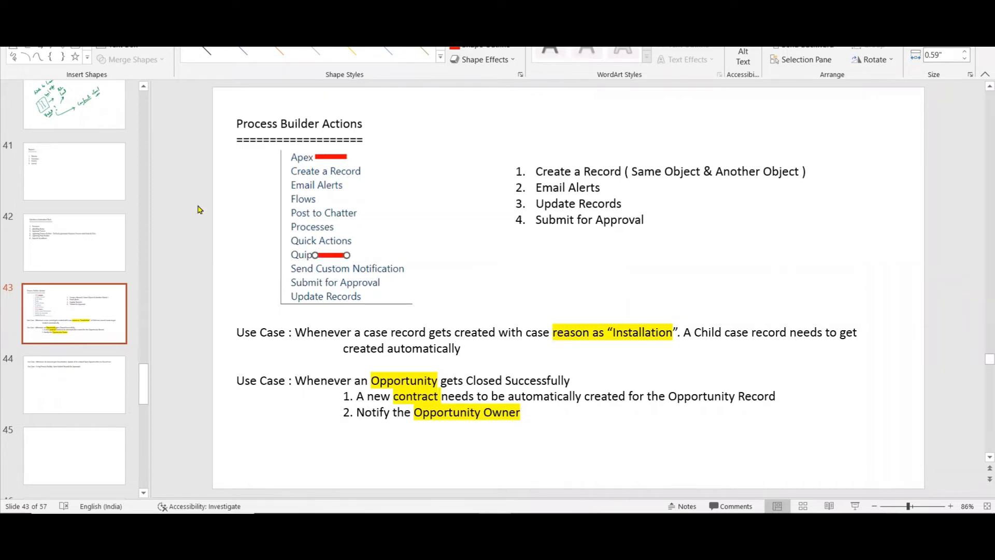
click(214, 222)
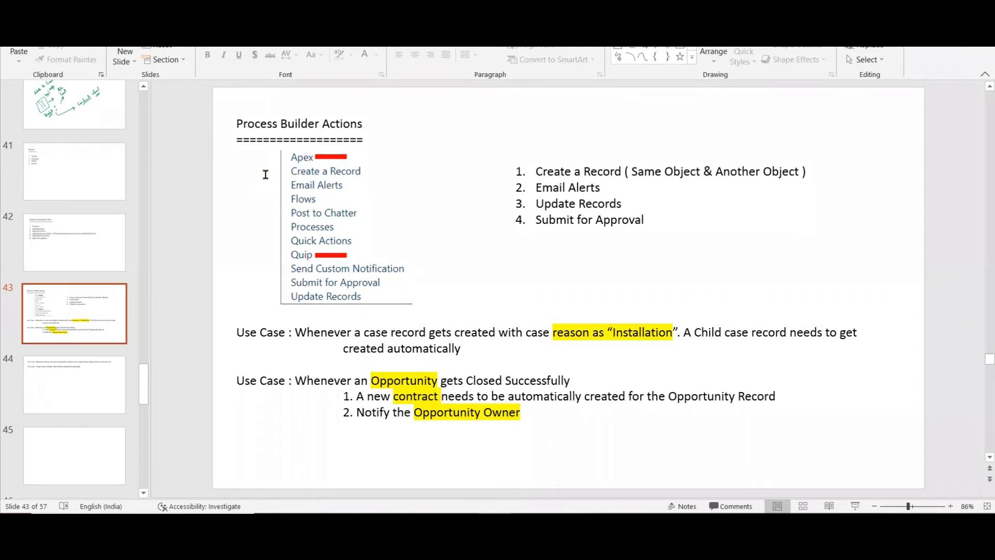
On slide 44, add a third "Use Case :" heading below the auto-submit approvals use case.
click(96, 360)
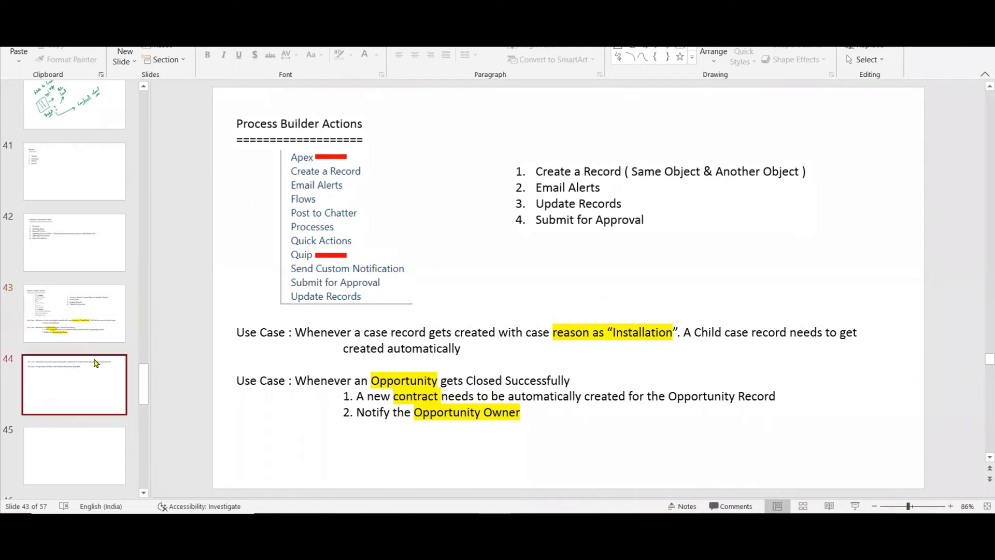
click(627, 154)
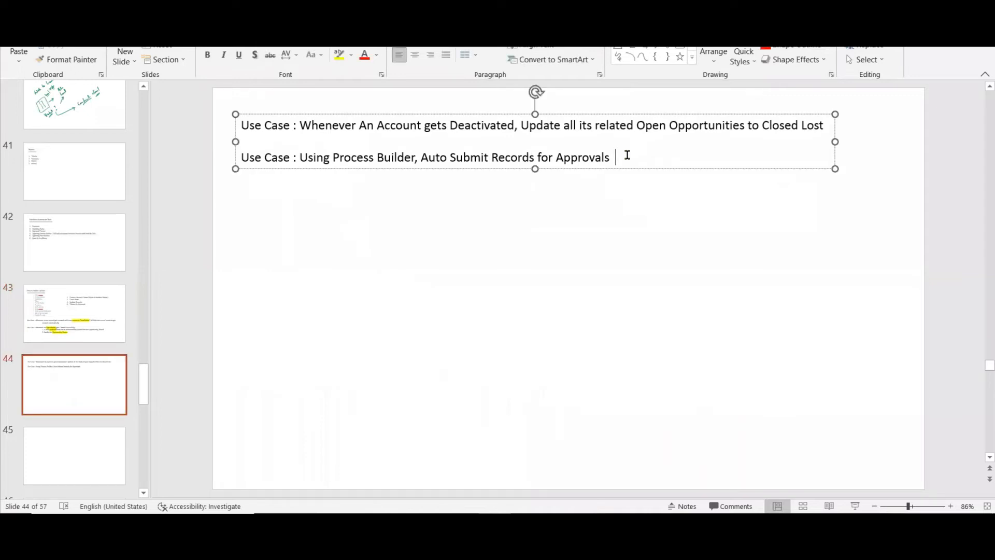
key(Return)
text(Use )
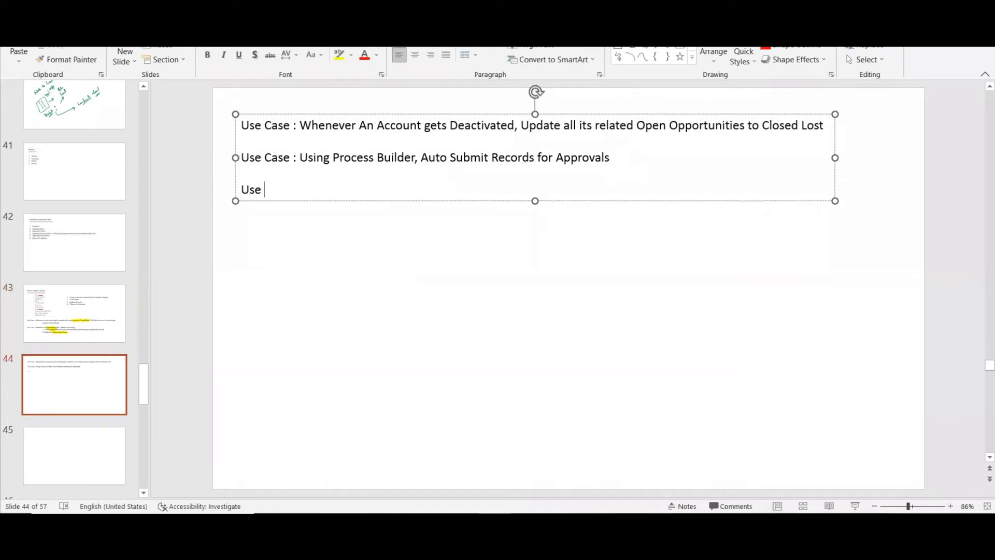
text(Case :)
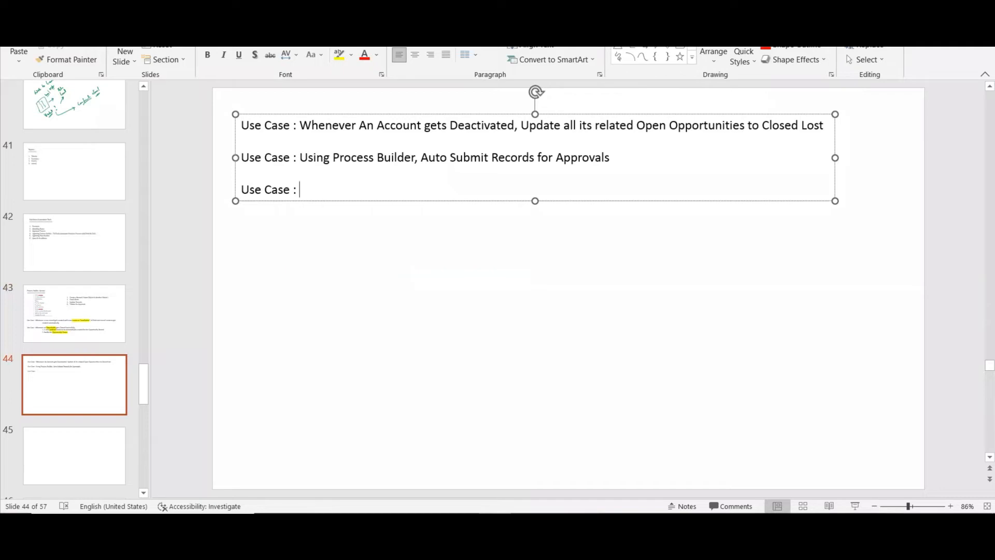
On slide 43, copy the red line beside Quip to mark Flows in the action list.
click(106, 303)
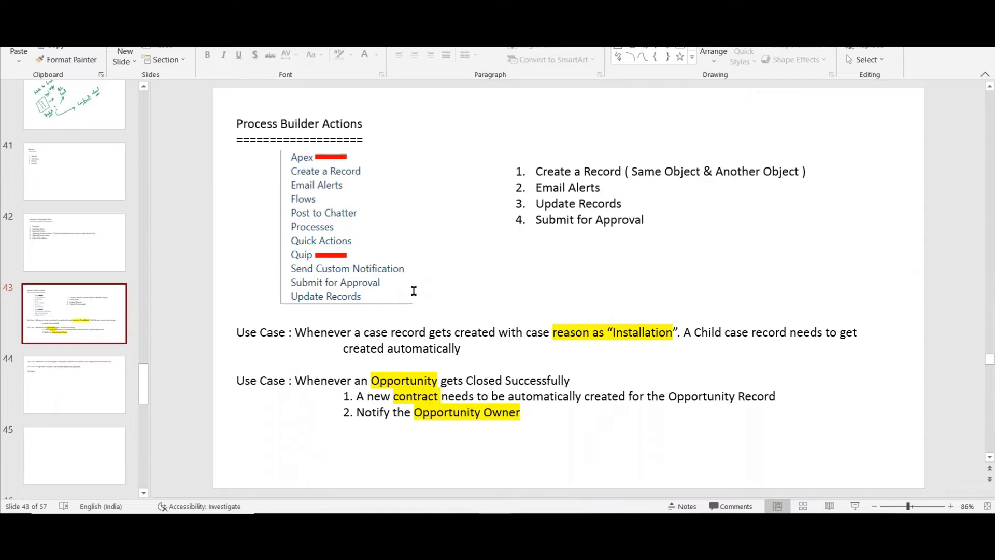
click(330, 255)
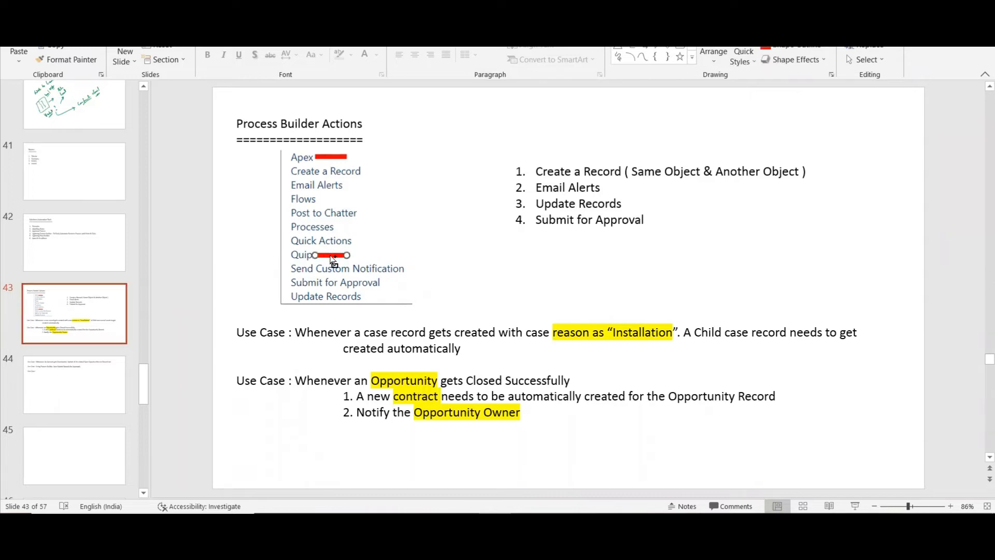
drag(332, 259, 333, 200)
click(221, 210)
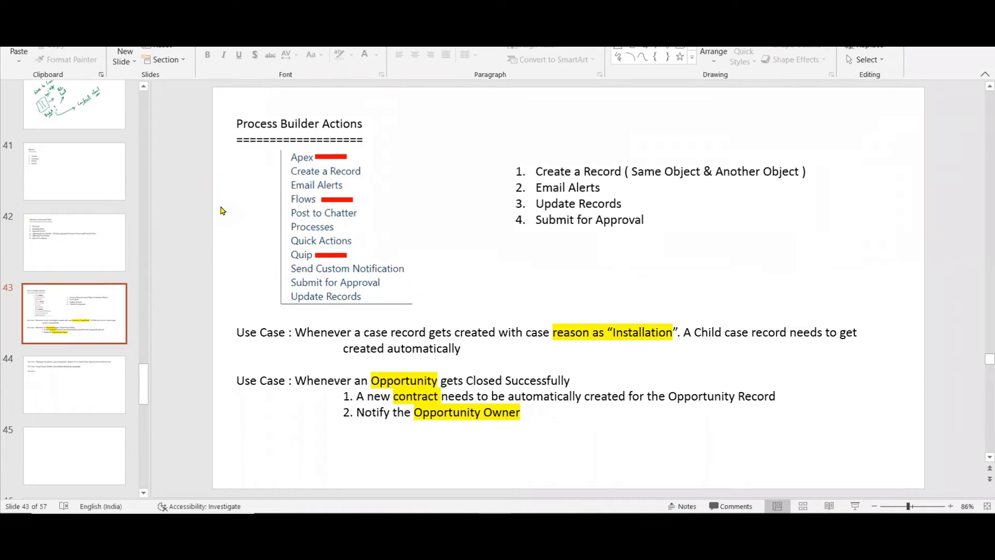
On slide 44, add the line "When a New Account Record Gets Created" indented below the third Use Case heading.
click(95, 381)
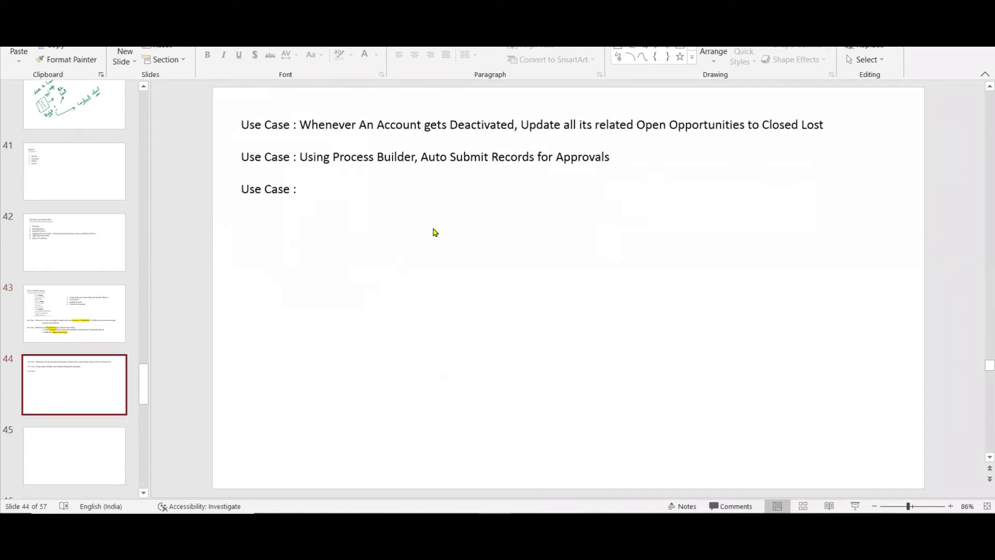
click(321, 189)
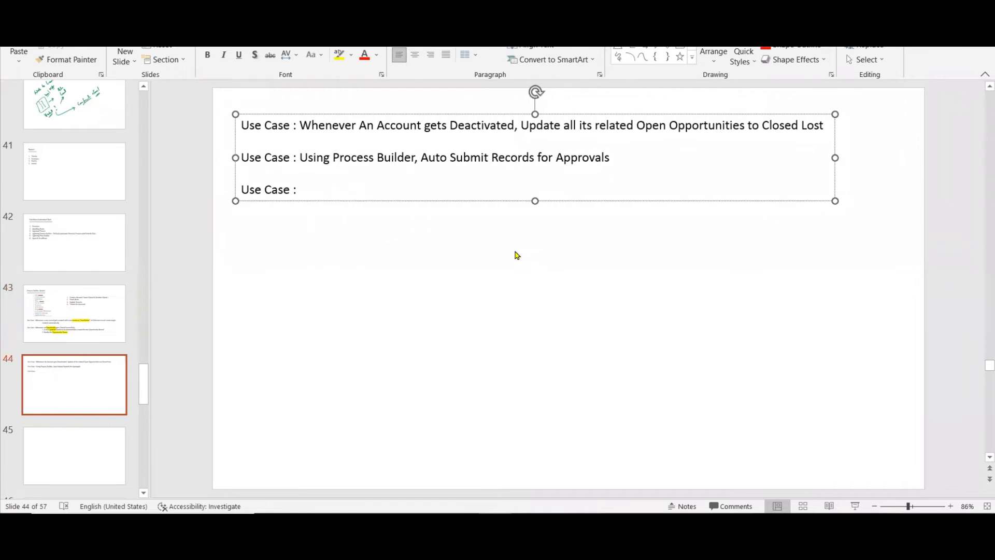
key(Return)
key(Tab)
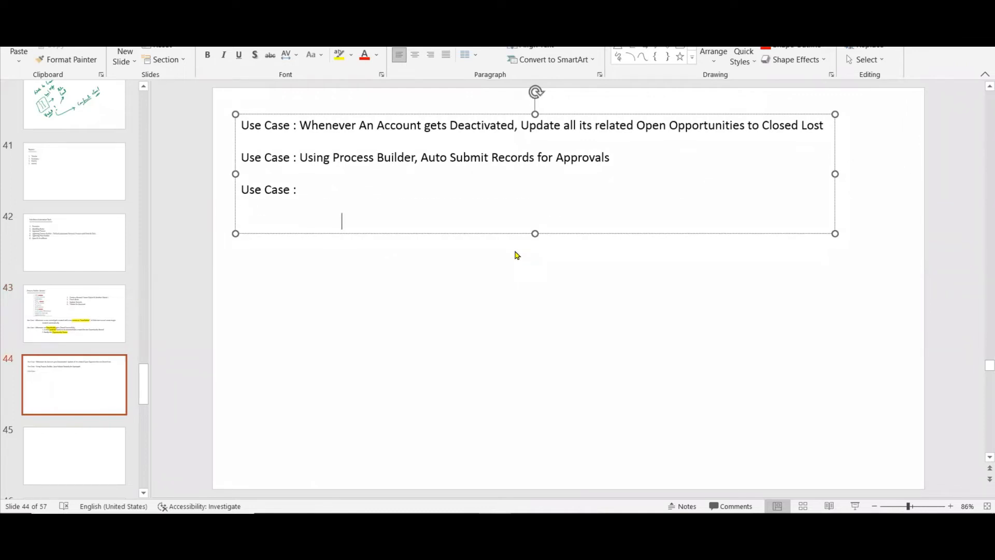
text(When a New A)
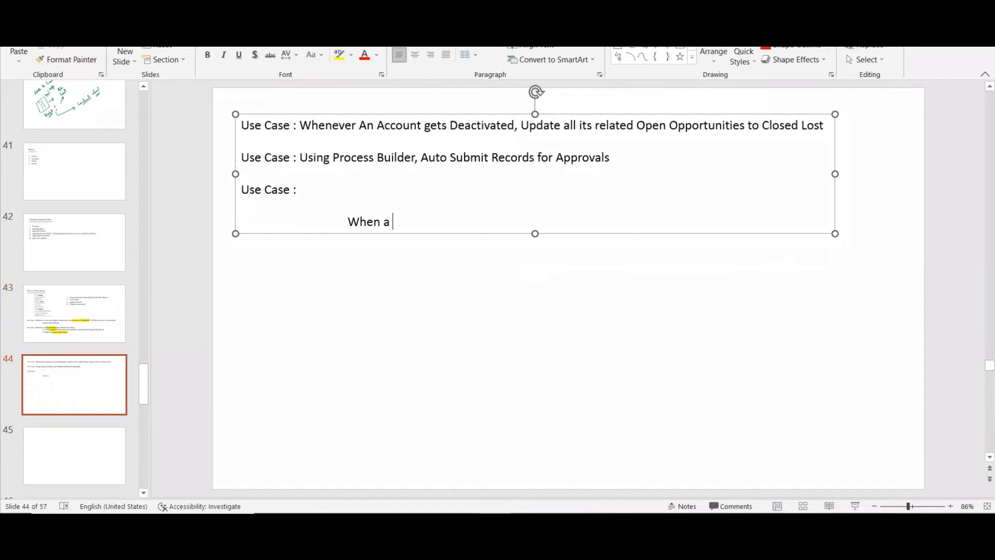
text(cco)
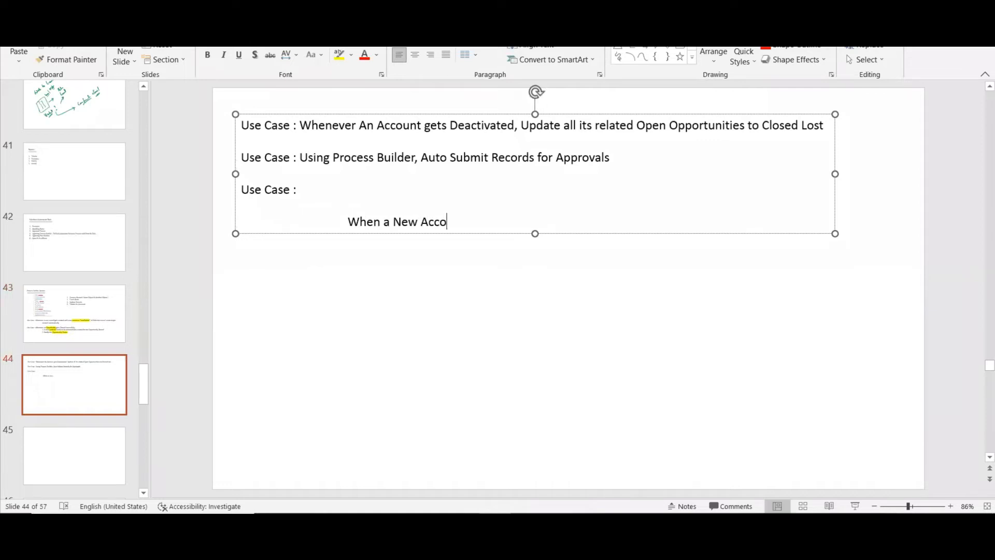
text(unt Record G)
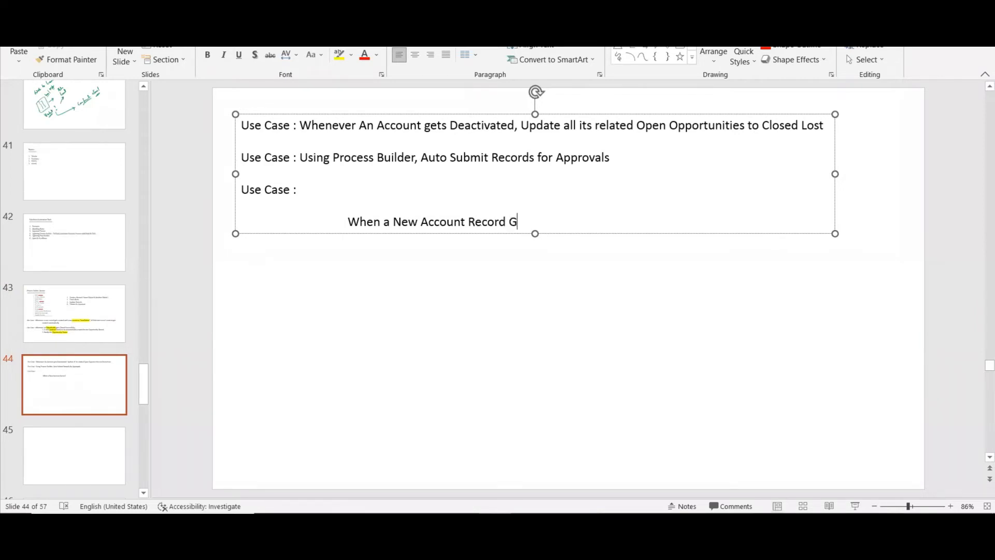
text(ets Created)
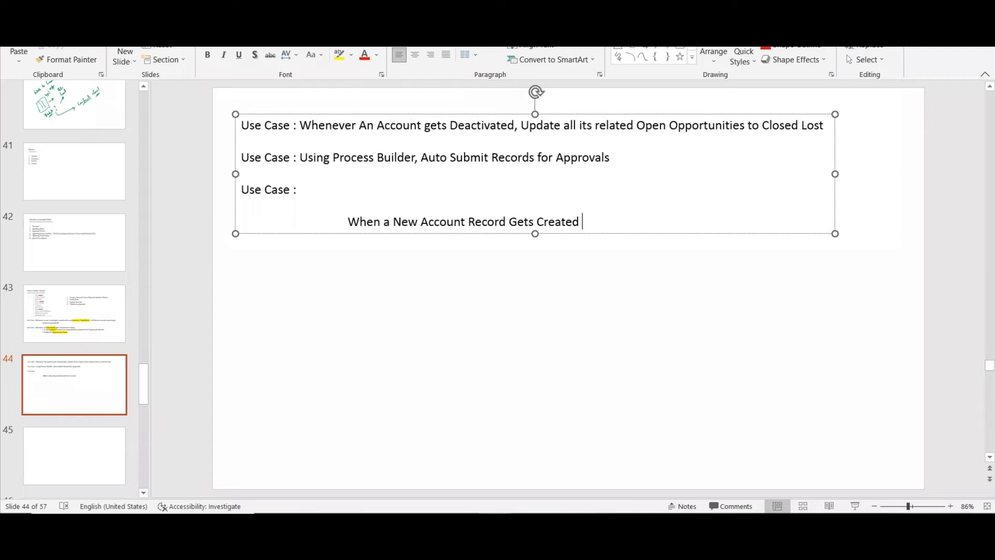
Add the indented condition "If State = NY" below the new account record line.
key(Return)
key(Tab)
key(Tab)
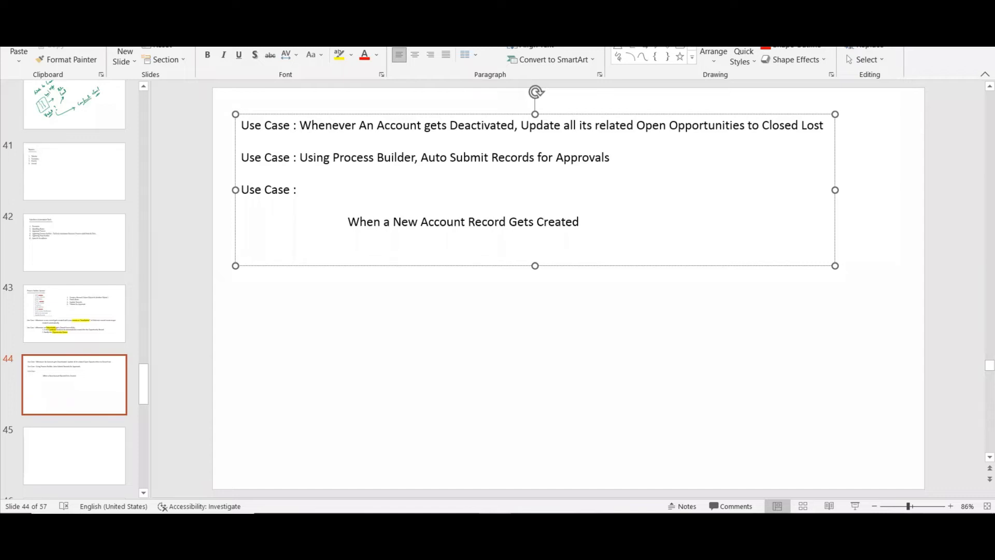
text(If State = NY)
Add the arrow item "Notify the Account Owner" indented under the NY condition.
key(Return)
key(Tab)
key(Tab)
key(Tab)
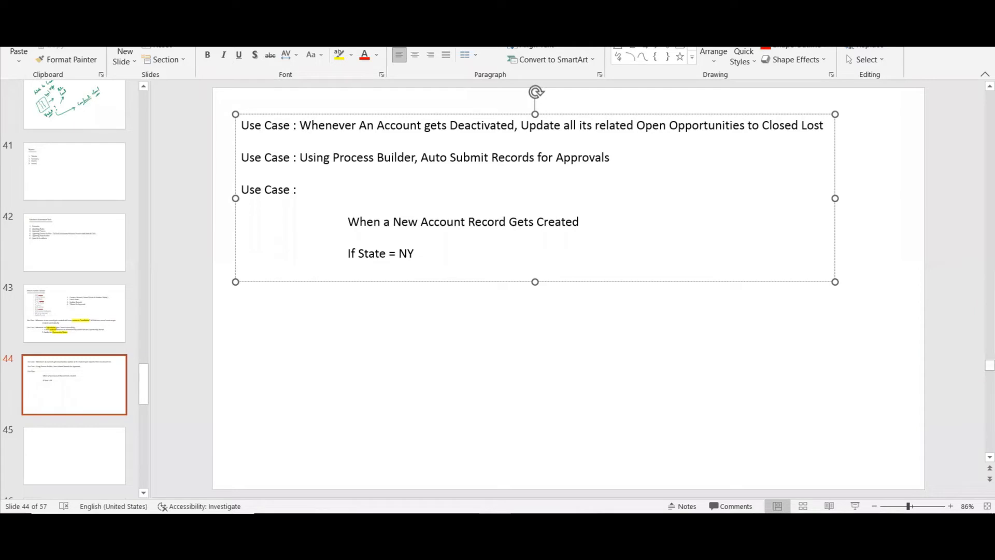
key(Tab)
text(->)
text( Notify)
text( th)
text(e )
text(Account)
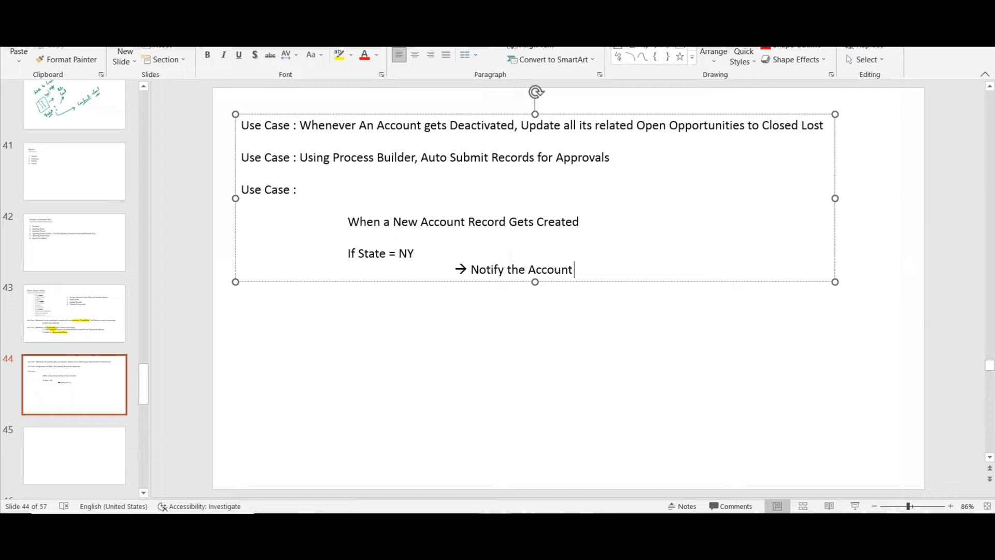
text( Owner)
Add a second arrow item, "Create a Task for Account Owner", under the NY condition.
key(Return)
key(Tab)
key(Tab)
text(--)
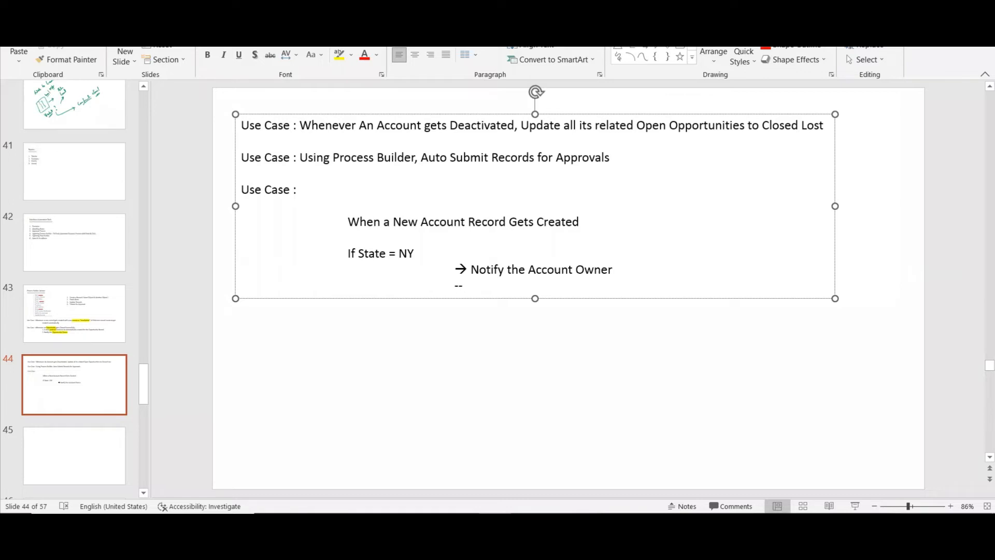
text(> Create a Task for Account )
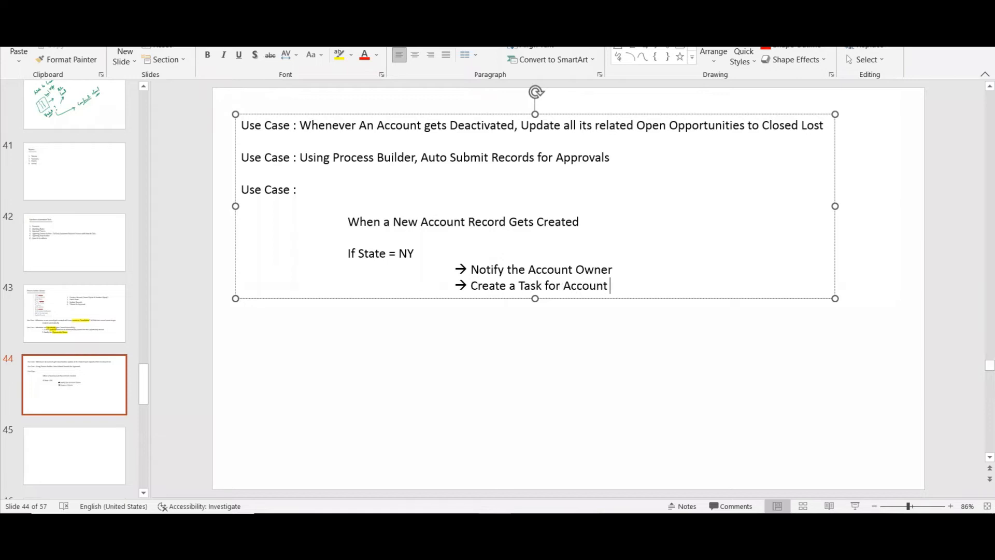
text(Owner)
Add a second if-condition line for the state GA below the NY actions.
key(Return)
key(Tab)
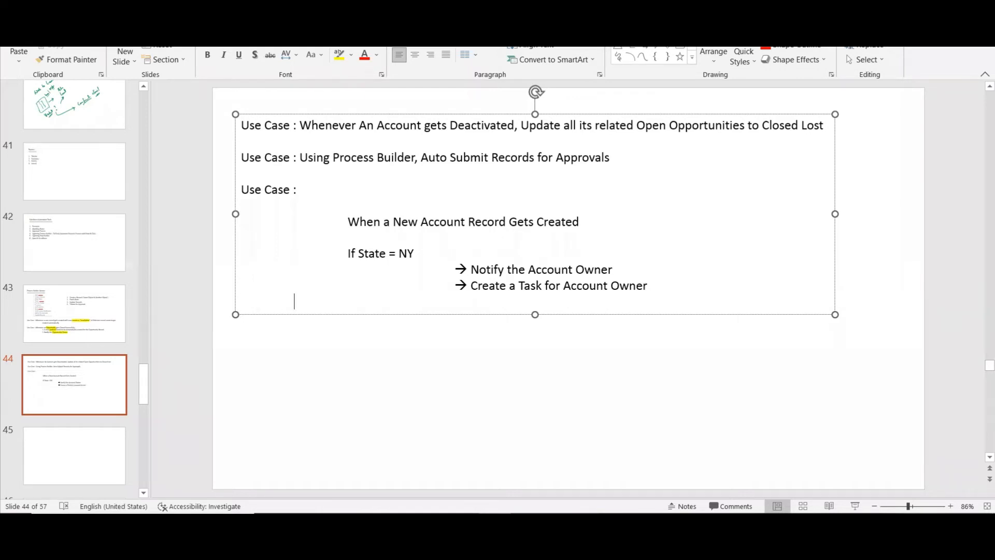
text(if Stae = GA)
Add an arrow item reading "Update the field" under the GA condition, correcting its misspelled words.
key(Return)
key(Tab)
key(Tab)
text(-->)
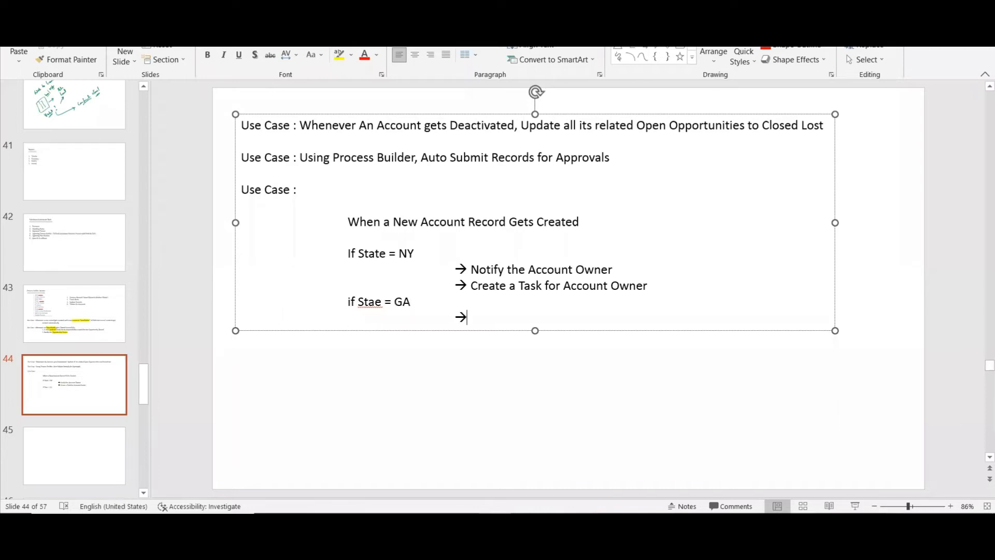
text(Udpa)
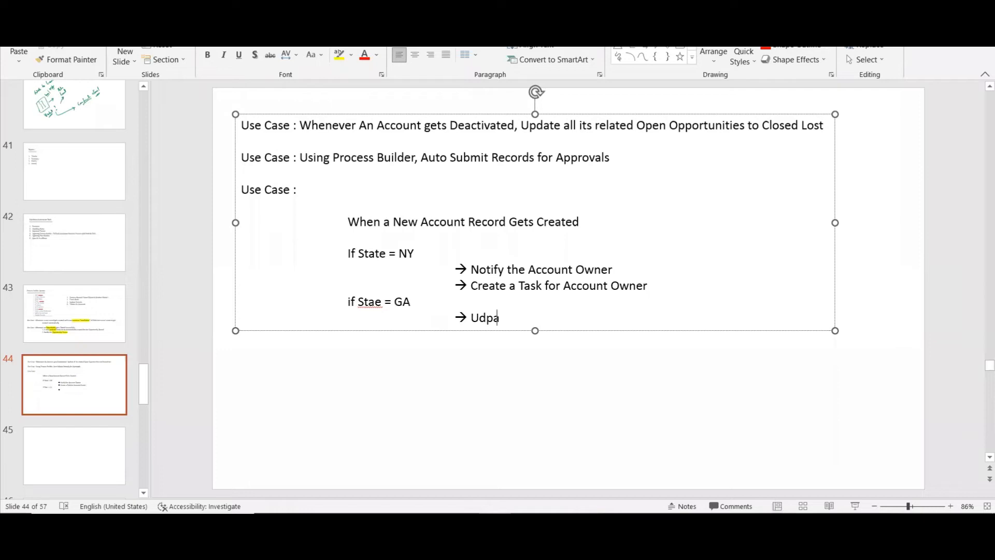
text(te the filed)
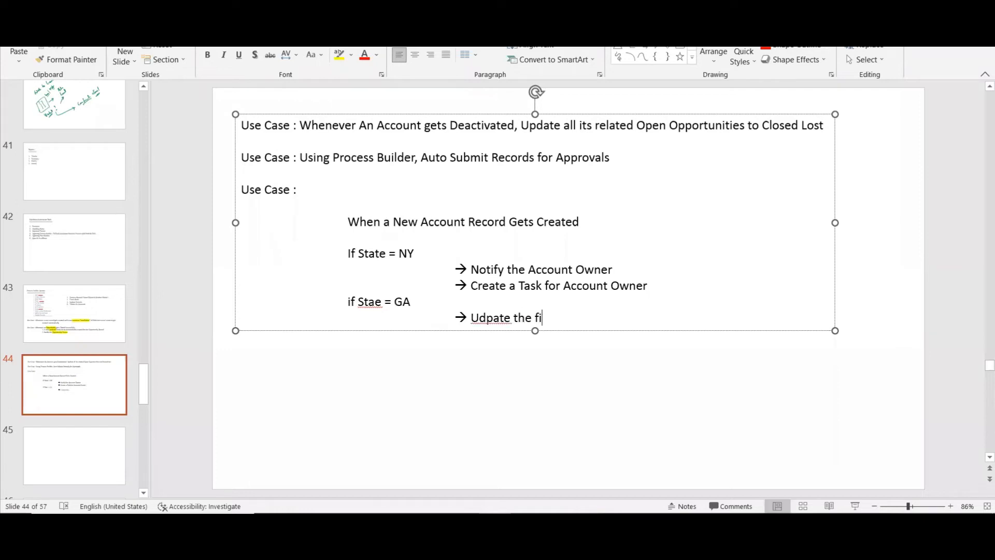
key(BackSpace)
key(BackSpace)
key(BackSpace)
key(BackSpace)
key(BackSpace)
key(BackSpace)
key(BackSpace)
key(BackSpace)
key(BackSpace)
key(BackSpace)
key(BackSpace)
key(BackSpace)
key(BackSpace)
key(BackSpace)
key(BackSpace)
text(pdate the filed)
key(BackSpace)
key(BackSpace)
key(BackSpace)
text(eld)
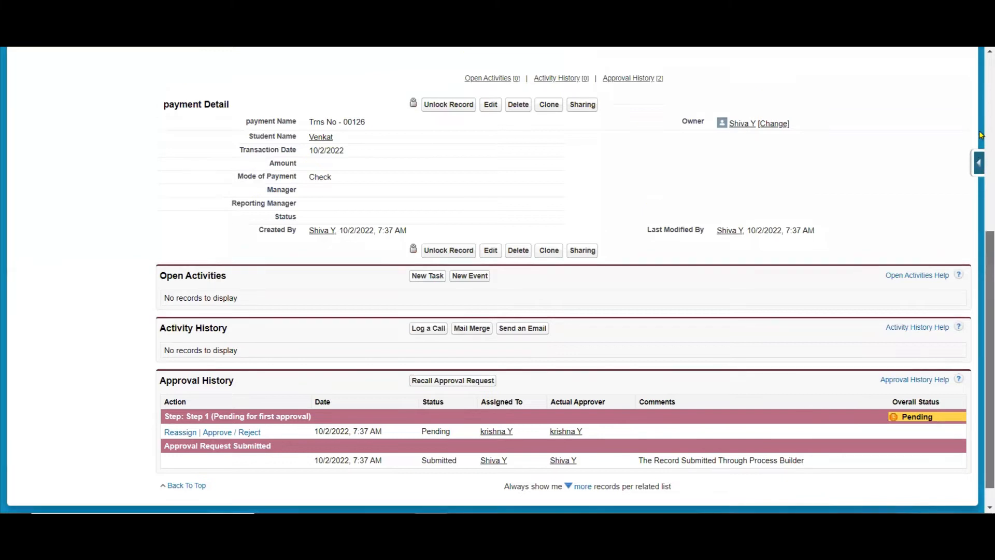
In Salesforce, switch to the Sales app and open a blank new account form to examine its available fields.
scroll(979, 135, up, 5)
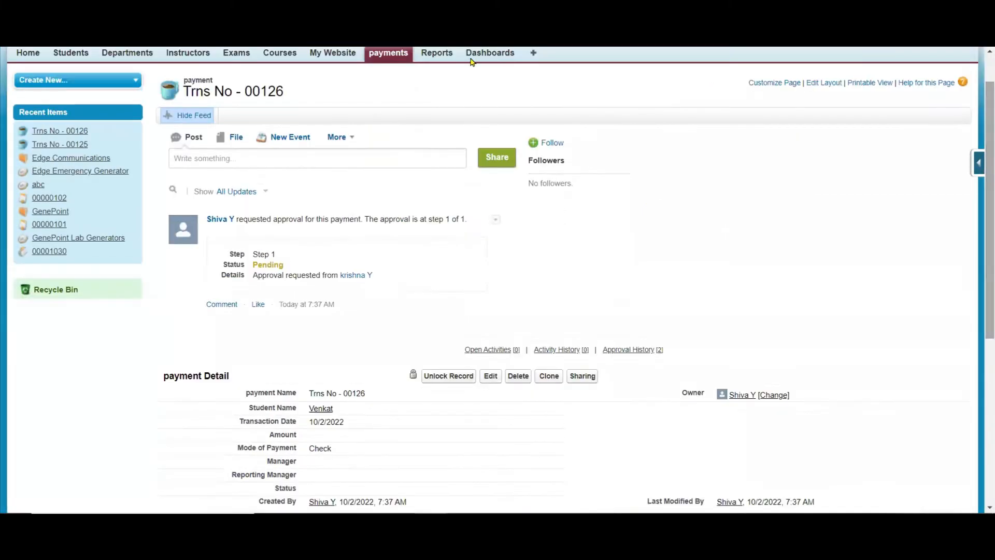
scroll(981, 98, up, 1)
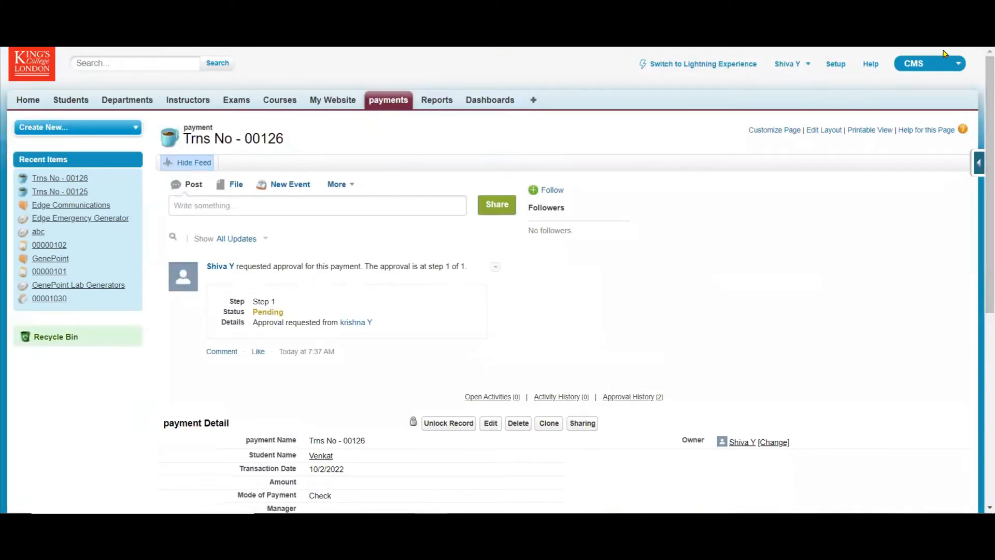
click(933, 63)
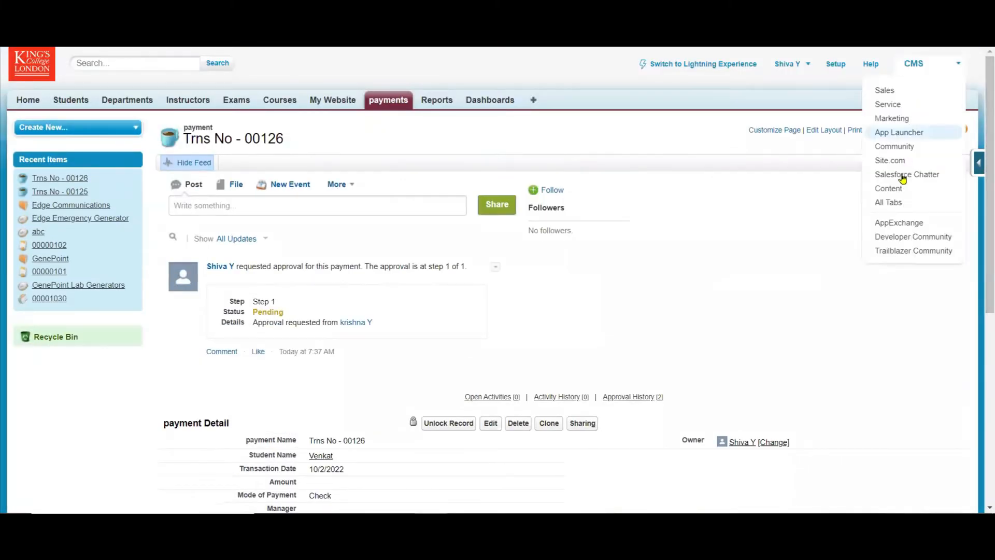
click(892, 93)
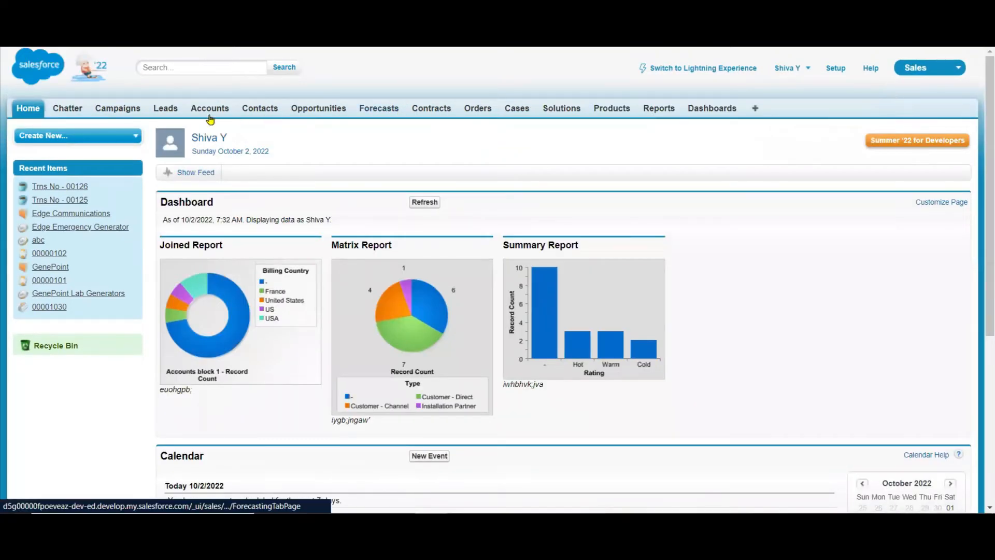
click(203, 112)
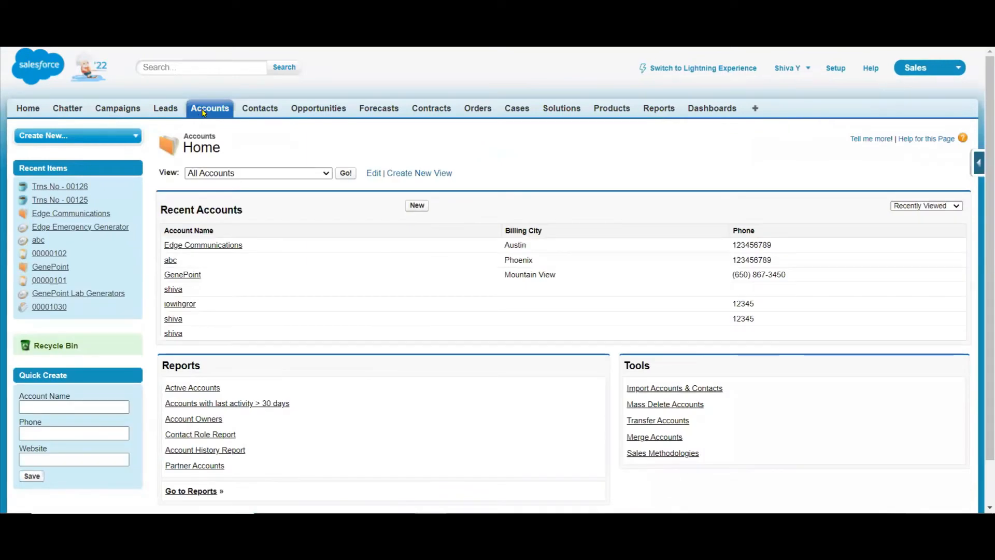
click(417, 206)
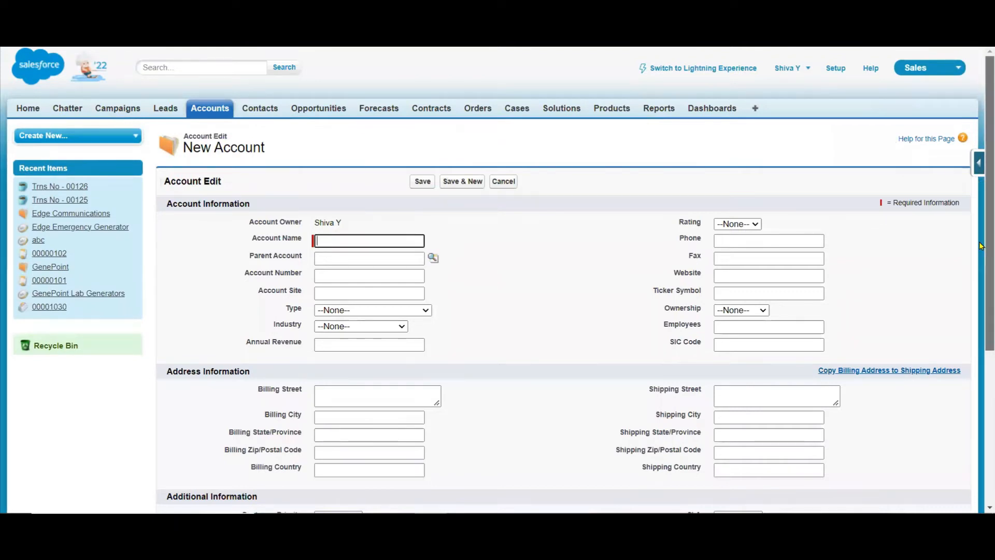
scroll(981, 284, down, 3)
scroll(980, 283, down, 2)
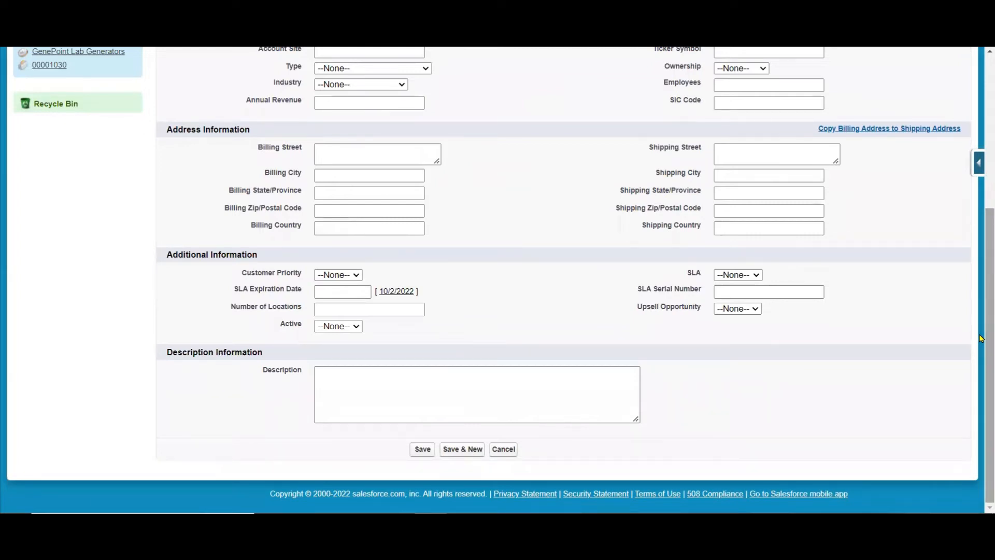
scroll(981, 338, up, 3)
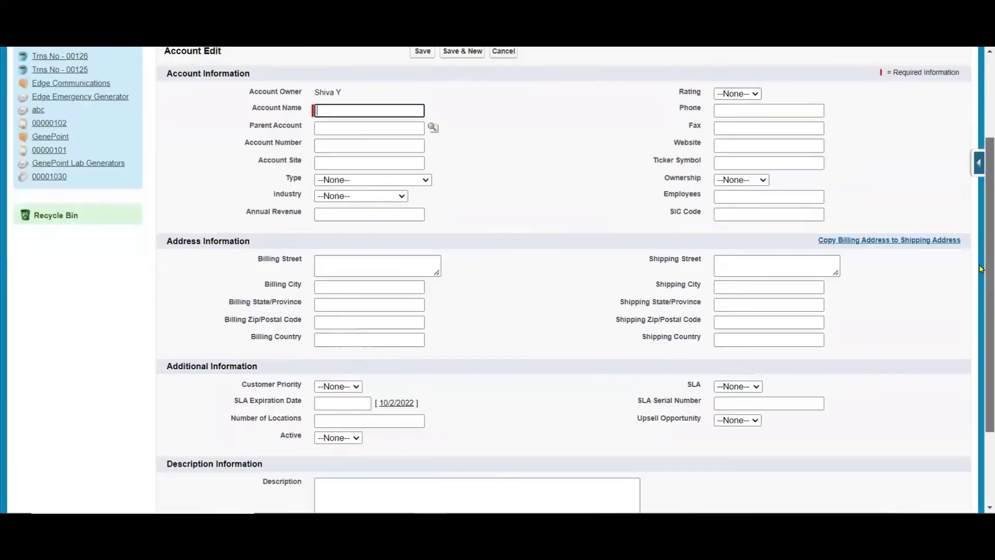
click(479, 523)
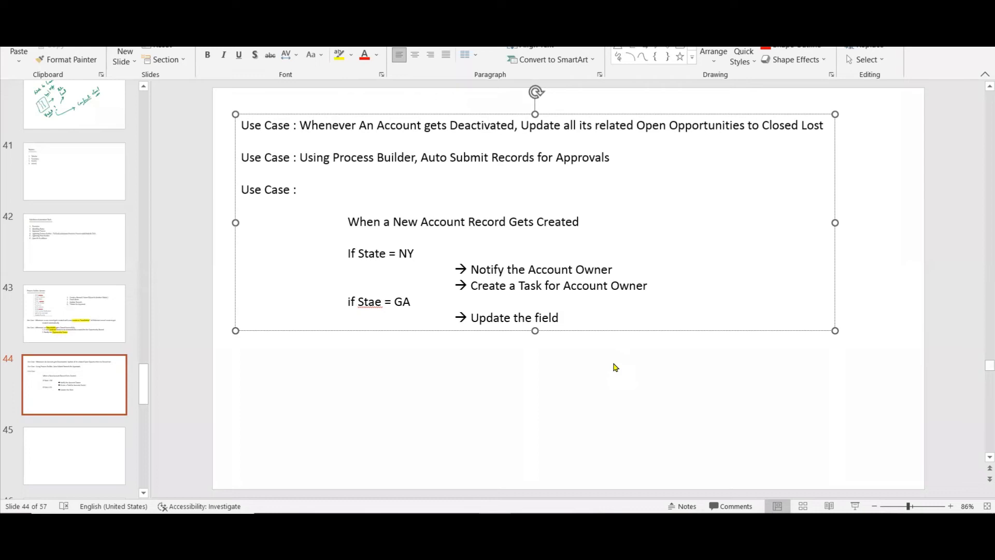
text(website as www.ga.com)
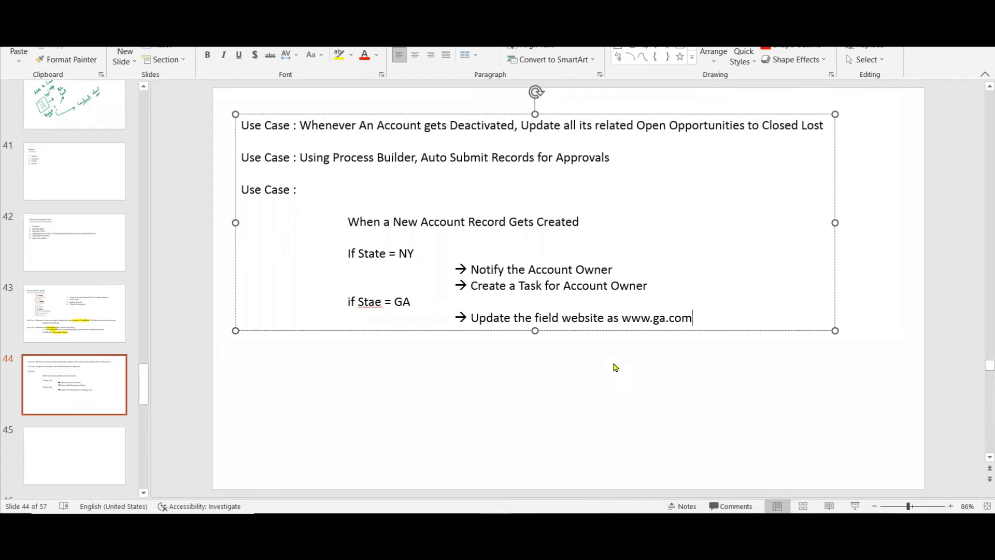
click(374, 301)
text(t)
In Salesforce Setup, return to the list of all processes and start a new one, continuing in Process Builder.
click(414, 523)
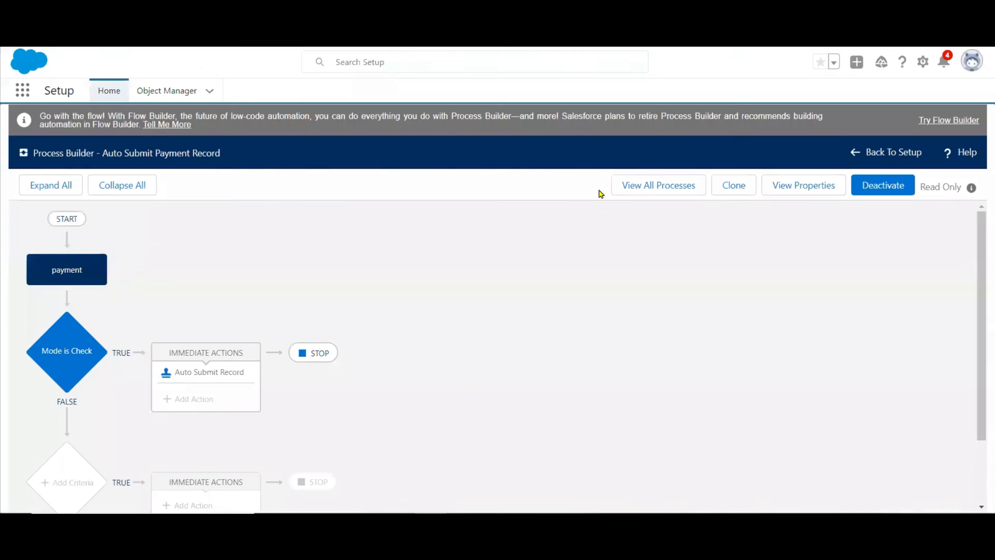
click(633, 187)
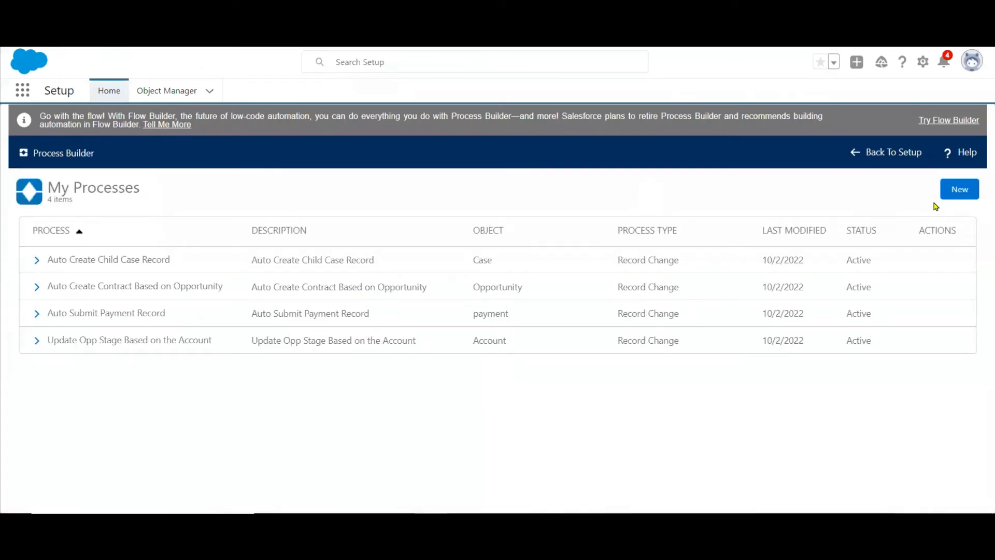
click(956, 193)
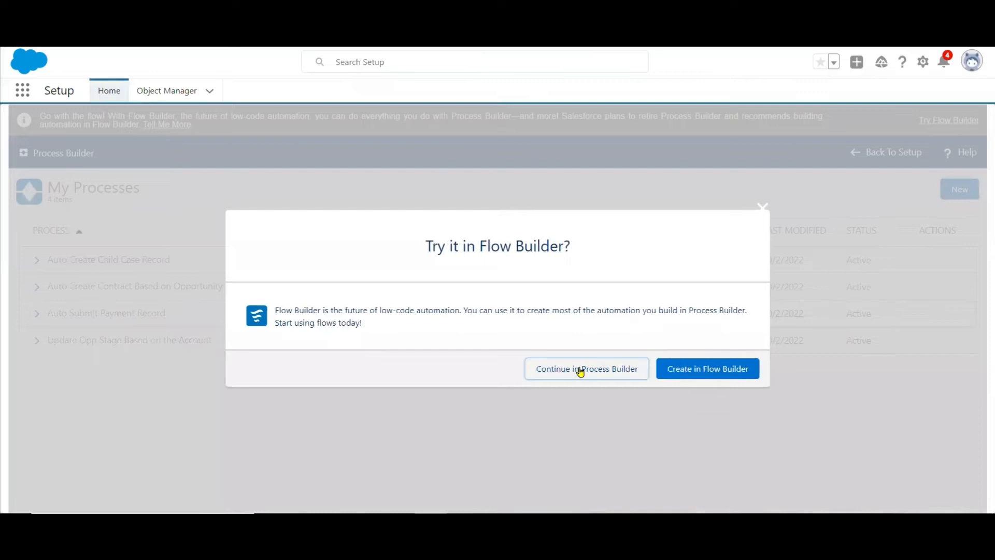
click(581, 371)
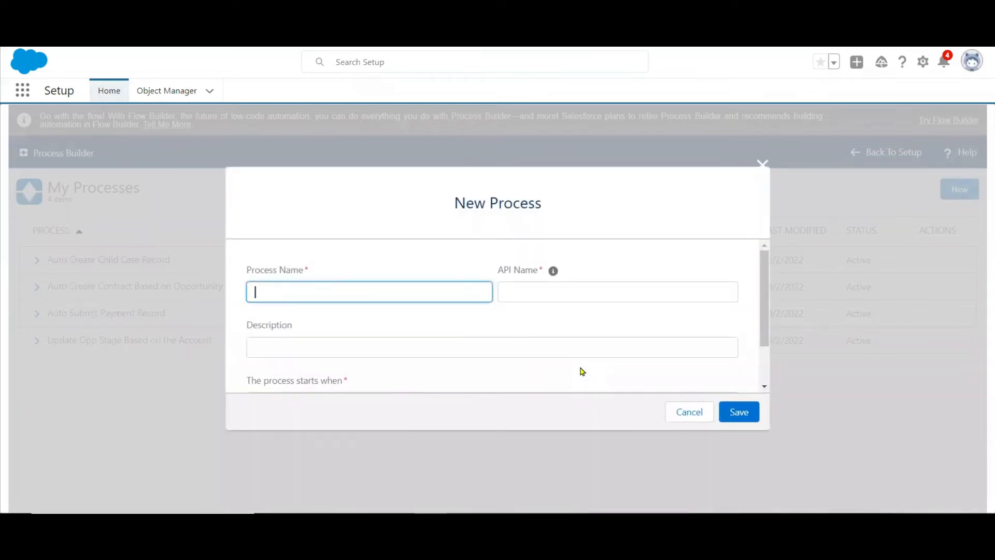
Name the new process "Account Creating Multistep Action" and copy the same text into its description.
text(A)
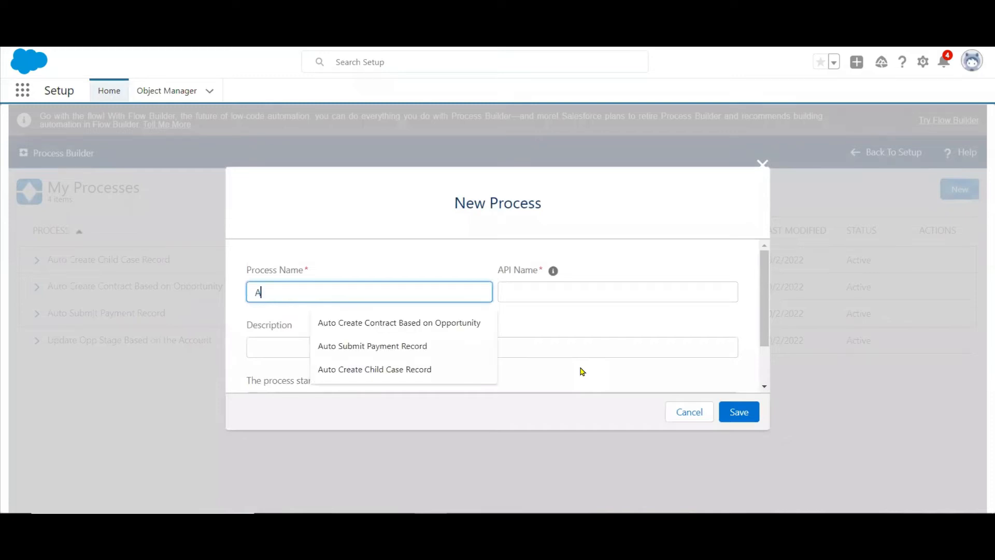
text(ccount Creating )
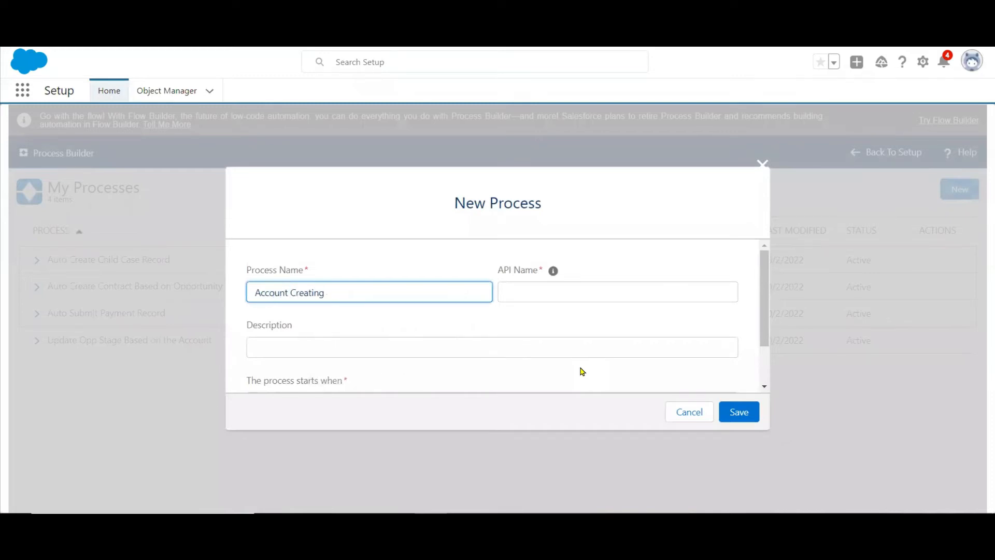
text(Multistep Action)
key(Tab)
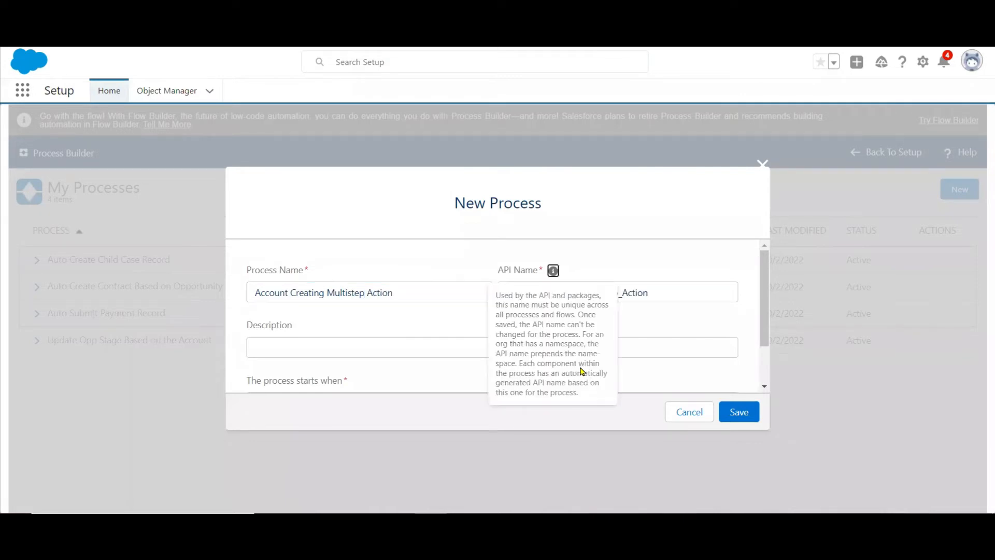
drag(398, 288, 153, 294)
key(ctrl+c)
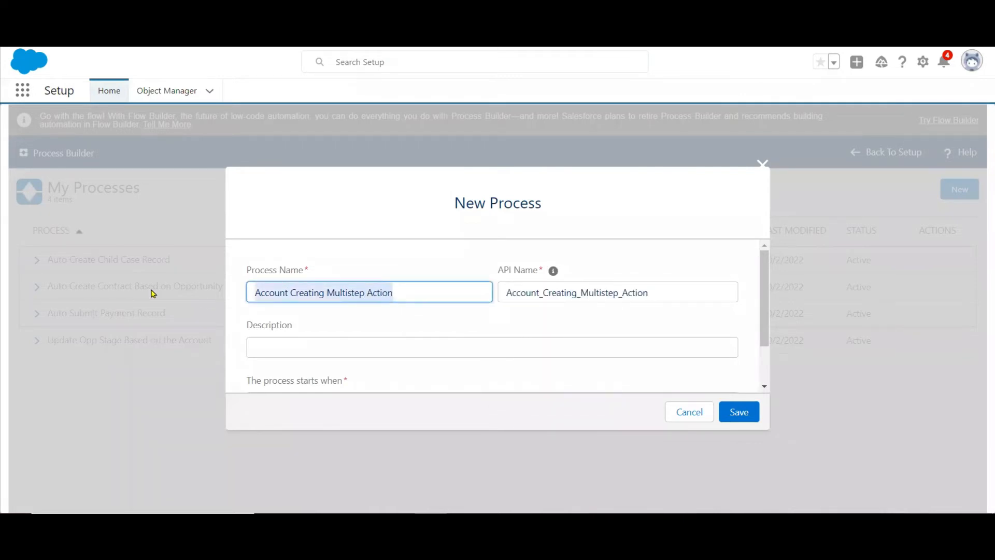
click(260, 356)
key(ctrl+v)
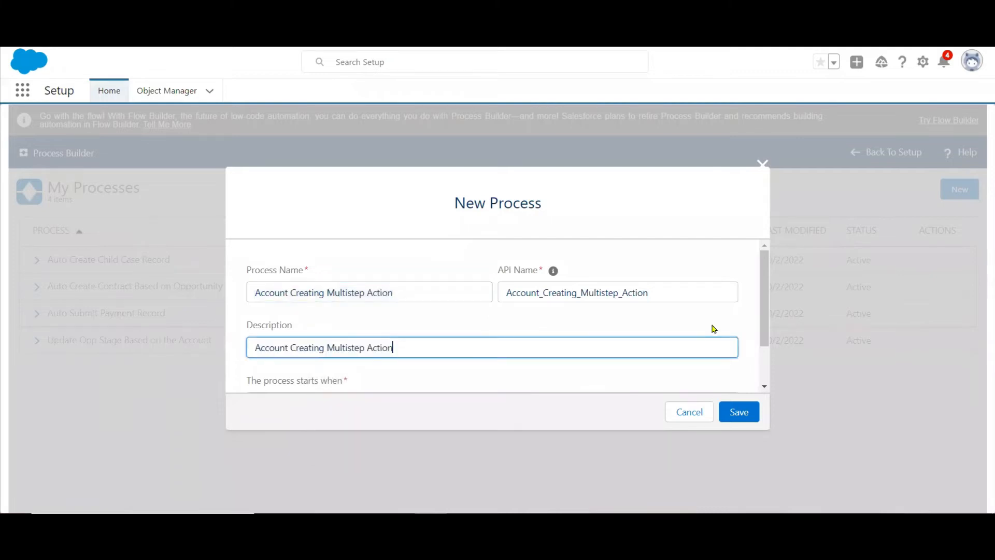
Set the process to start when a record changes and save the new process.
click(764, 369)
click(604, 349)
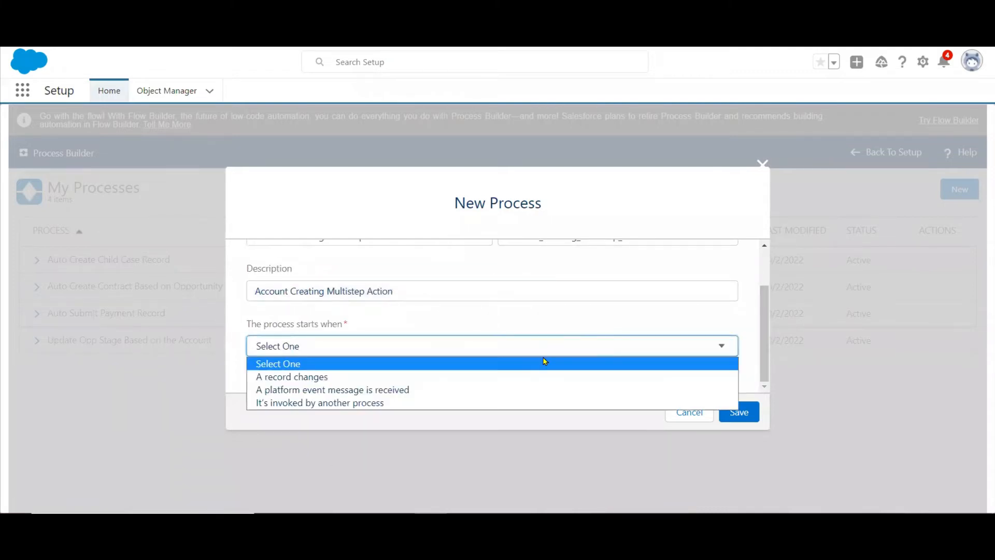
click(458, 379)
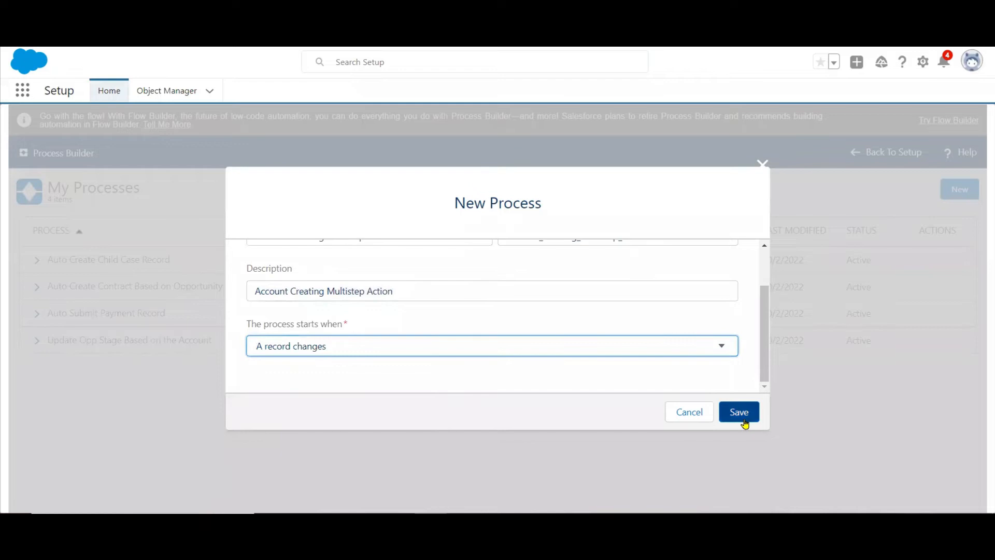
click(741, 419)
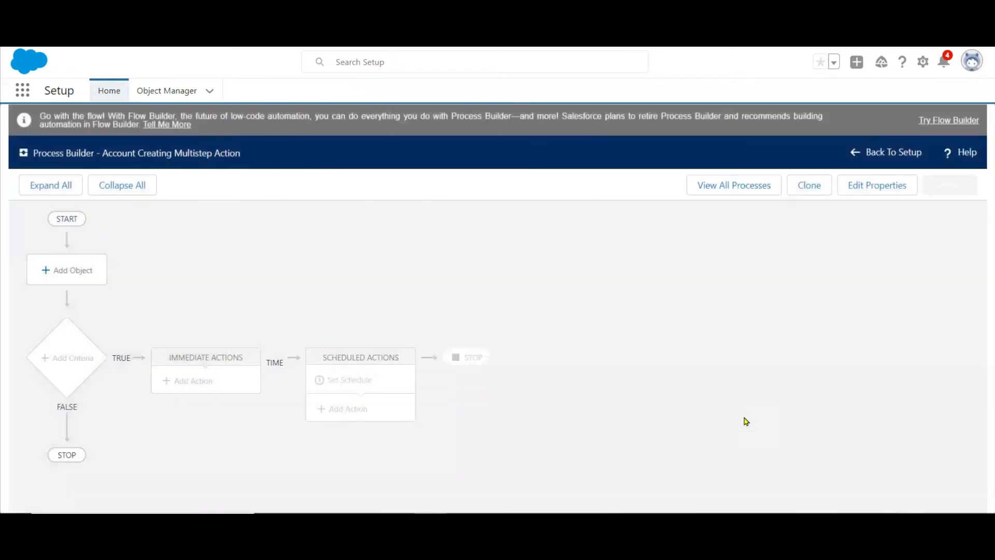
Add Account as the process object, starting the process only when a record is created, and save it.
click(73, 270)
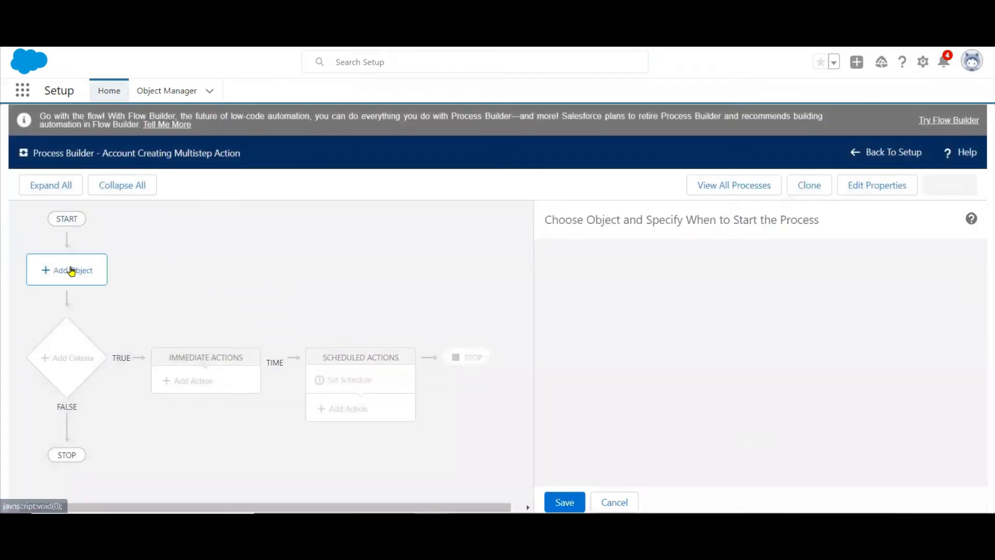
click(575, 283)
text(acc)
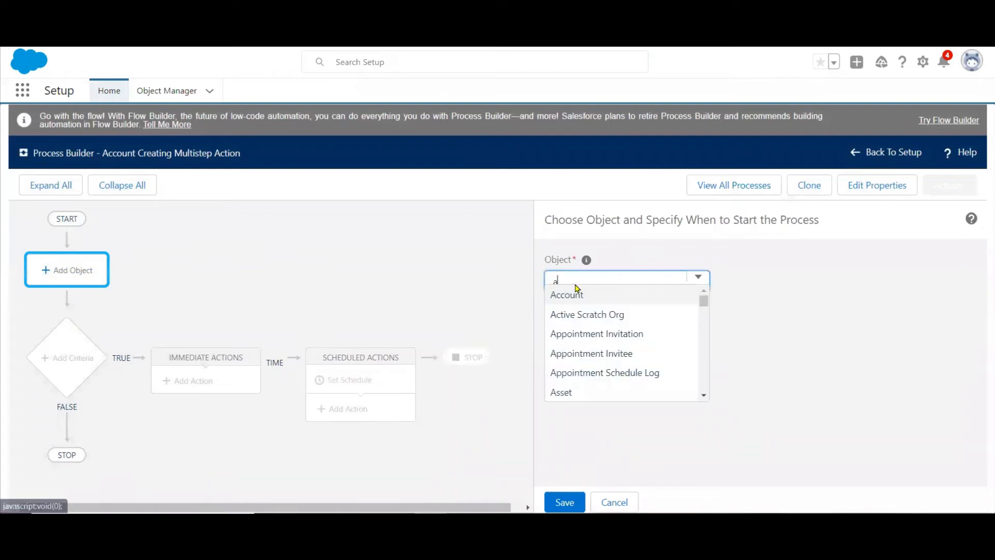
click(560, 295)
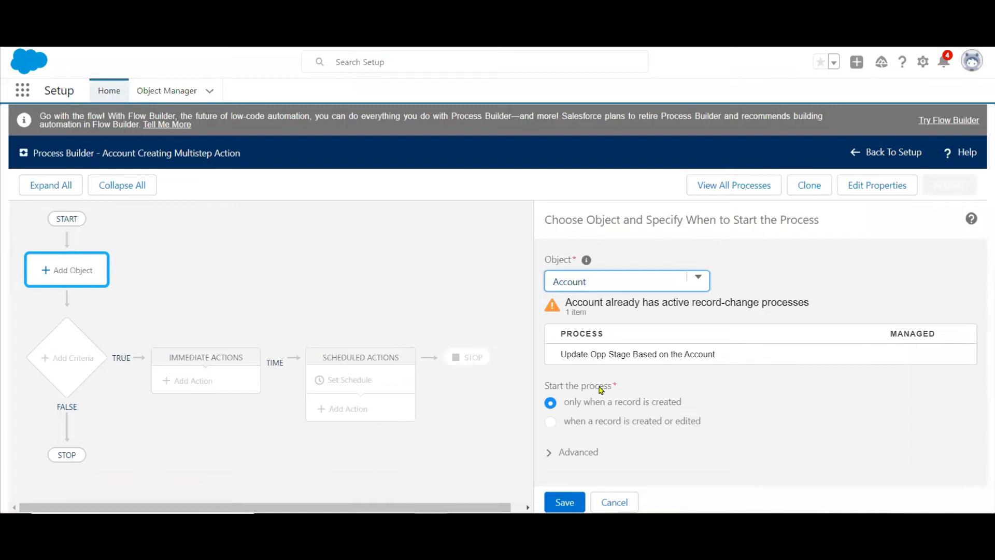
click(565, 501)
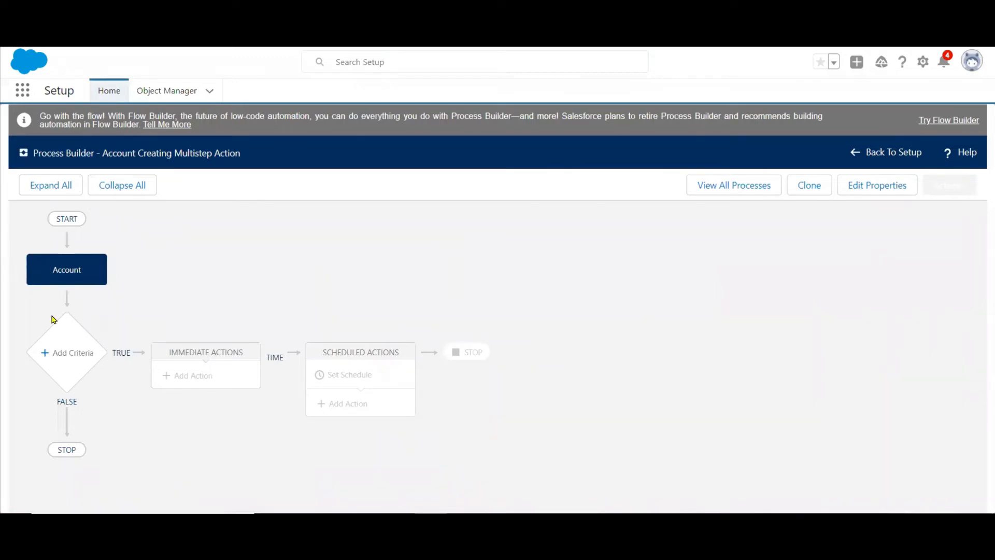
Add a first criteria node to the process and name it "State is NY".
click(71, 352)
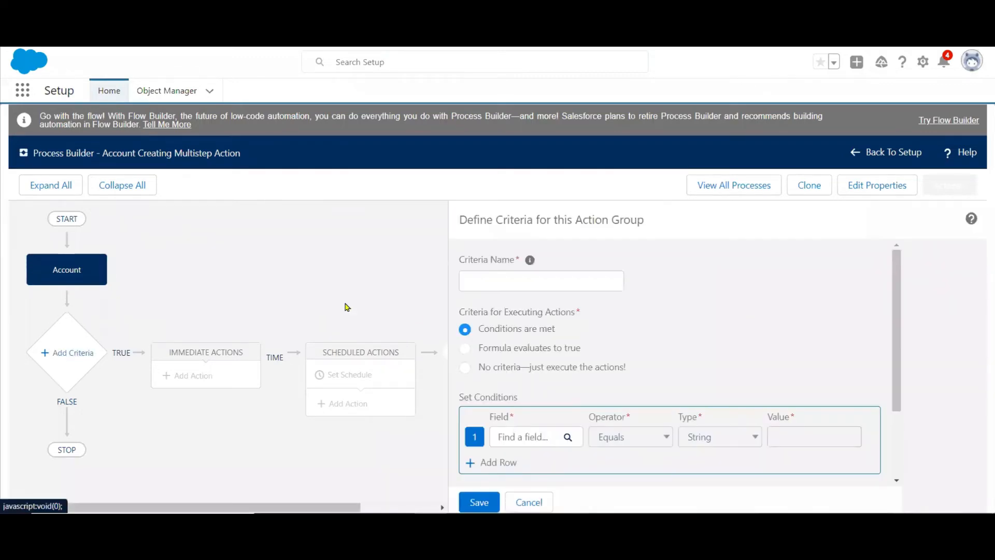
click(506, 282)
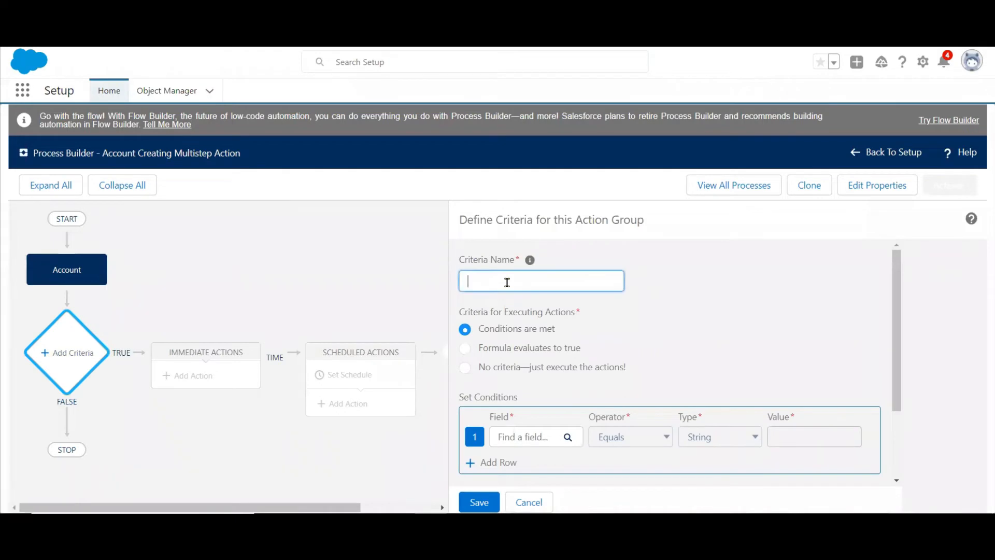
text(State is NY)
Set the criteria's condition to the account's Billing State/Province equals the string NY, and save the criteria.
scroll(905, 386, down, 2)
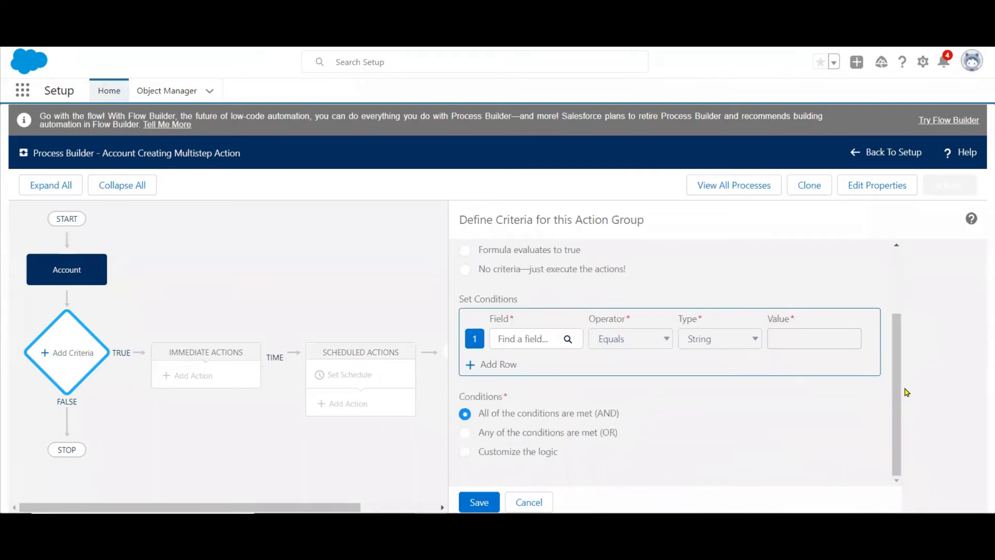
click(536, 344)
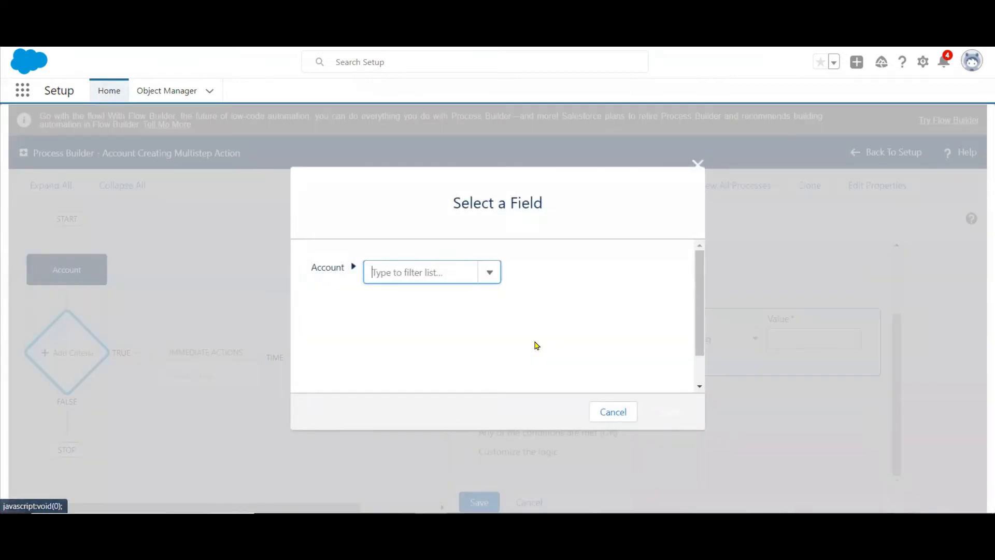
text(state)
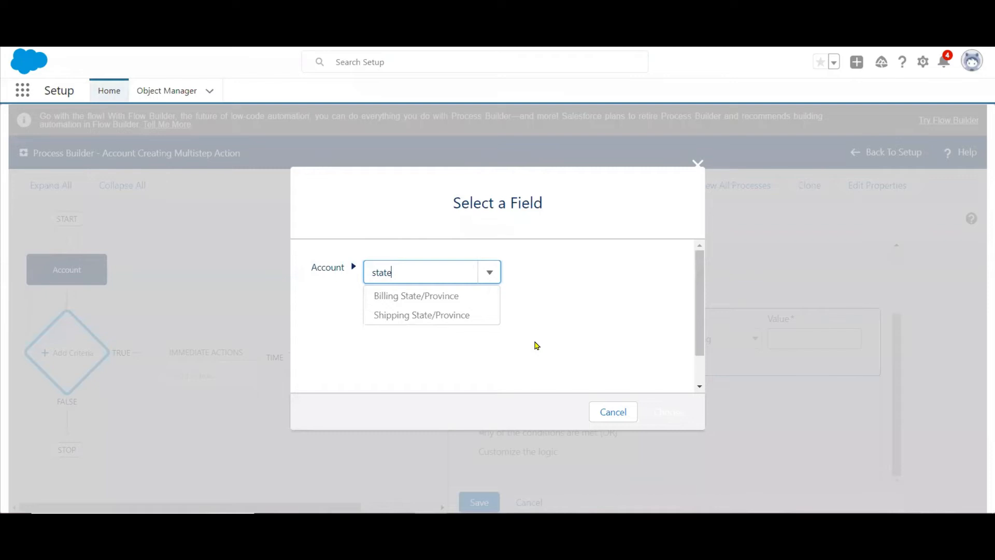
click(409, 295)
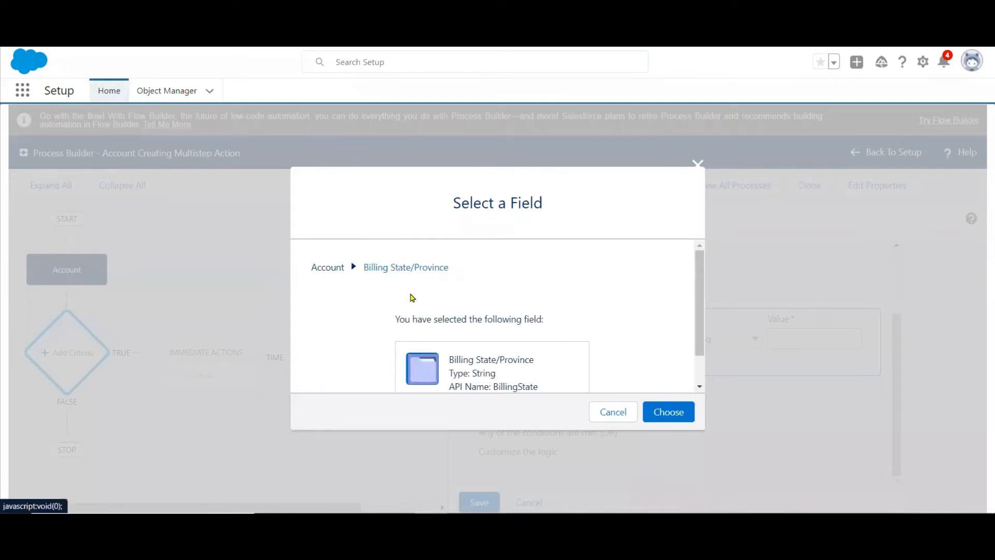
click(658, 411)
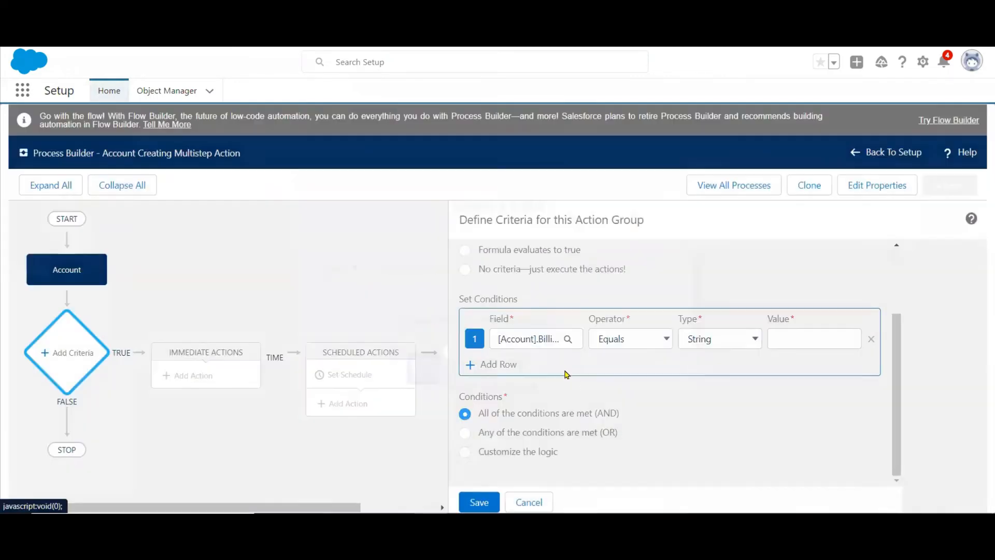
click(795, 337)
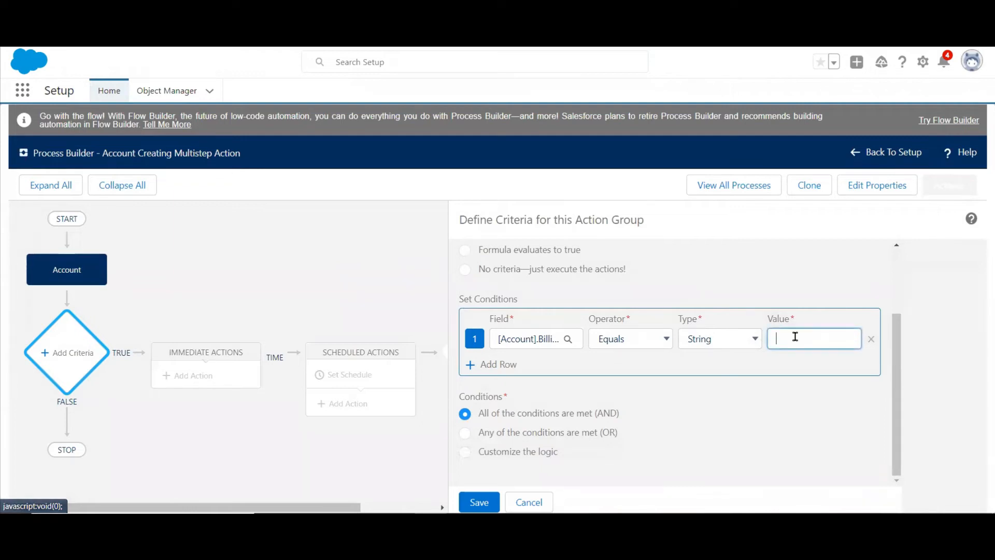
text(NY)
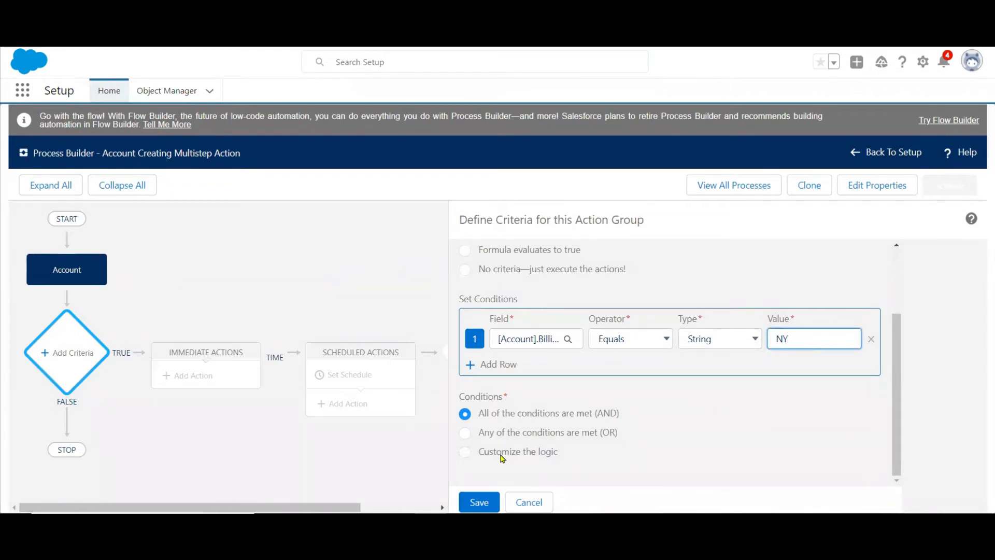
click(475, 501)
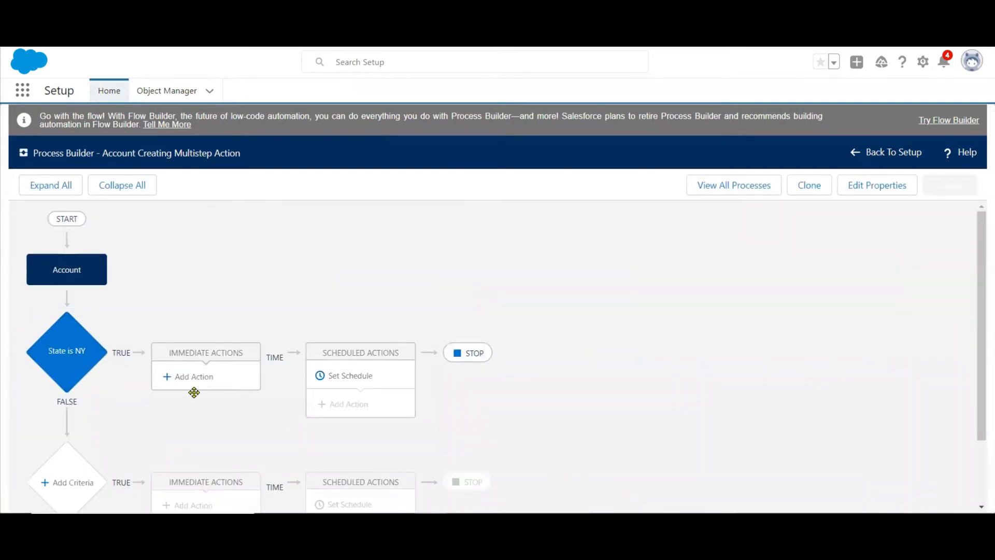
Check the NY actions on the PowerPoint slide and, back in Salesforce, add an Email Alerts immediate action to the State is NY criteria.
key(alt+Tab)
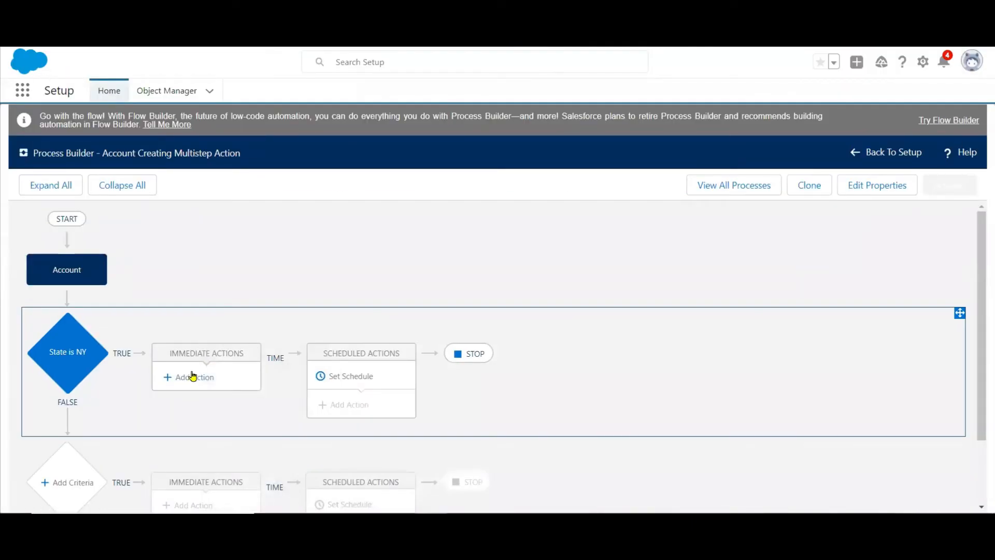
click(191, 377)
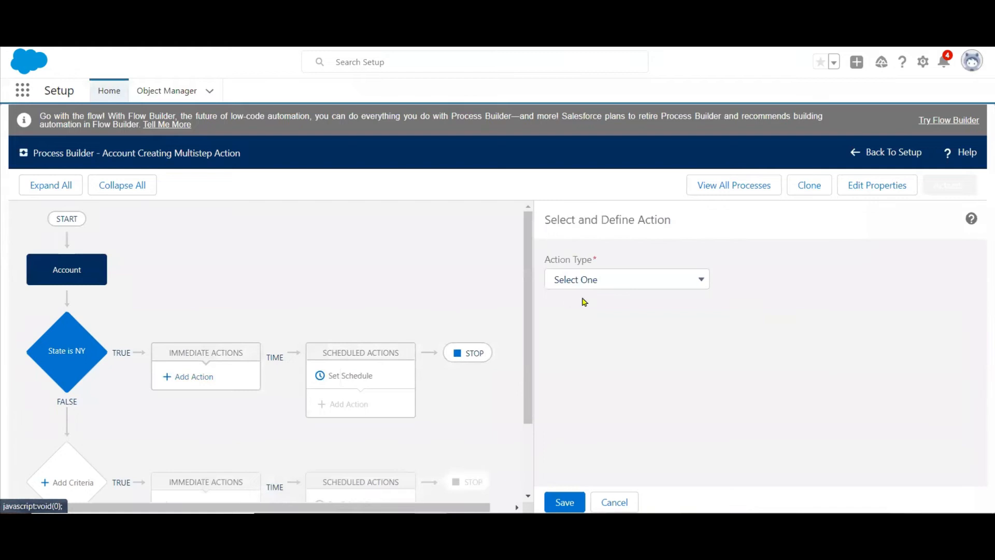
click(613, 282)
click(604, 336)
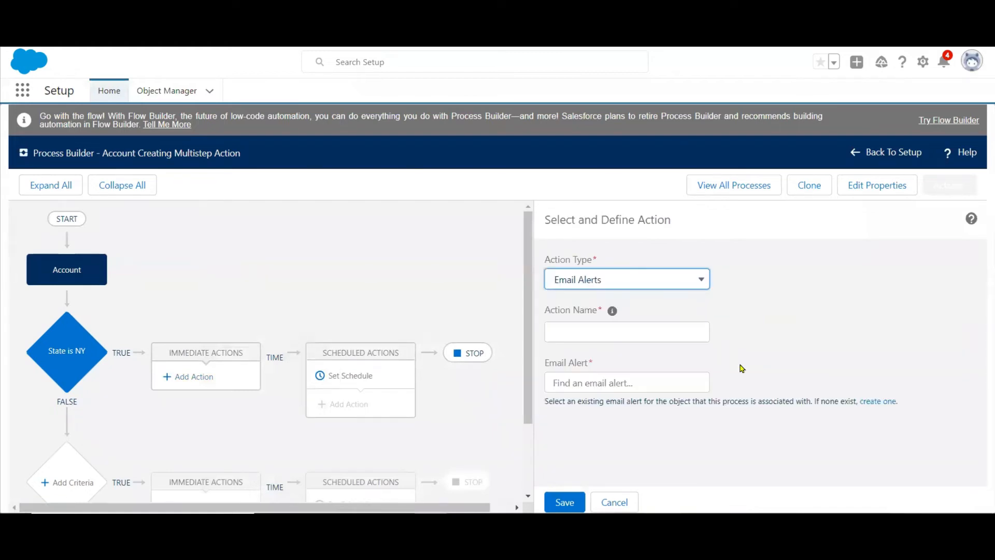
Start a new email alert for the action, using the Manager Approval Alert template and the Account object.
click(639, 382)
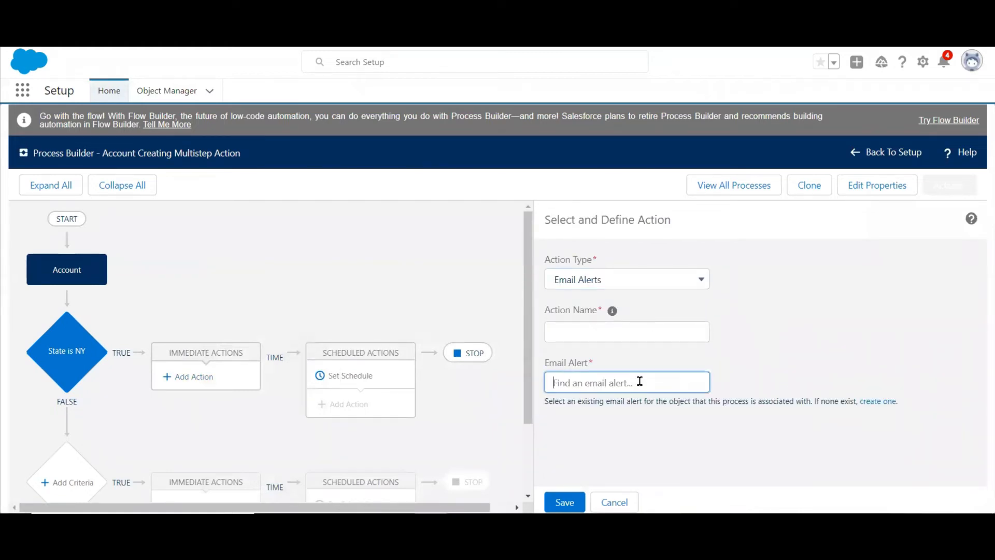
click(874, 402)
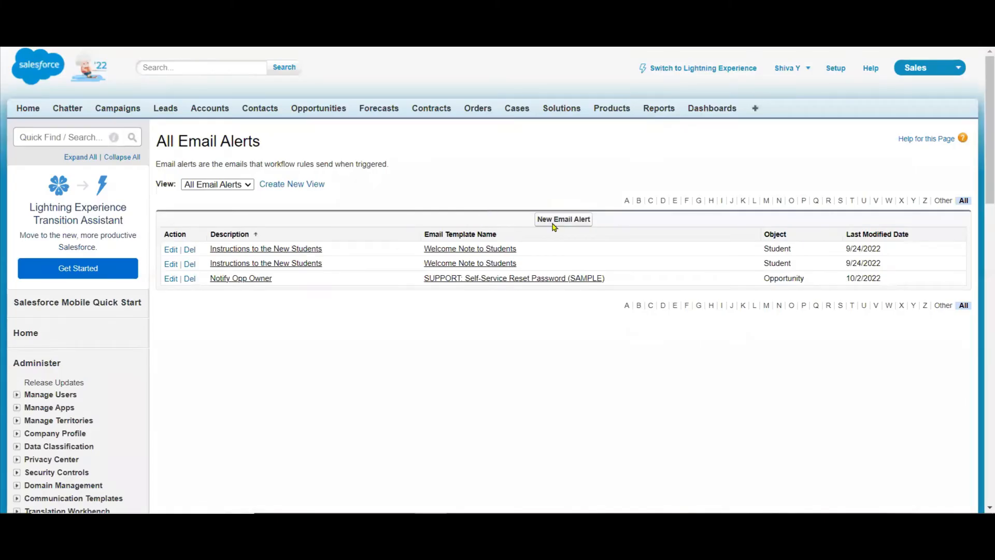
click(554, 220)
click(405, 284)
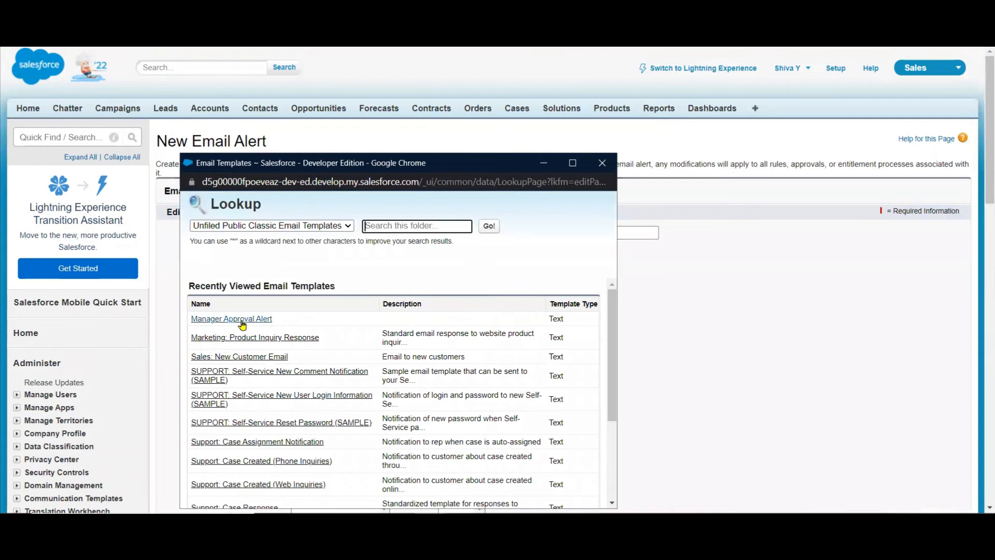
click(242, 319)
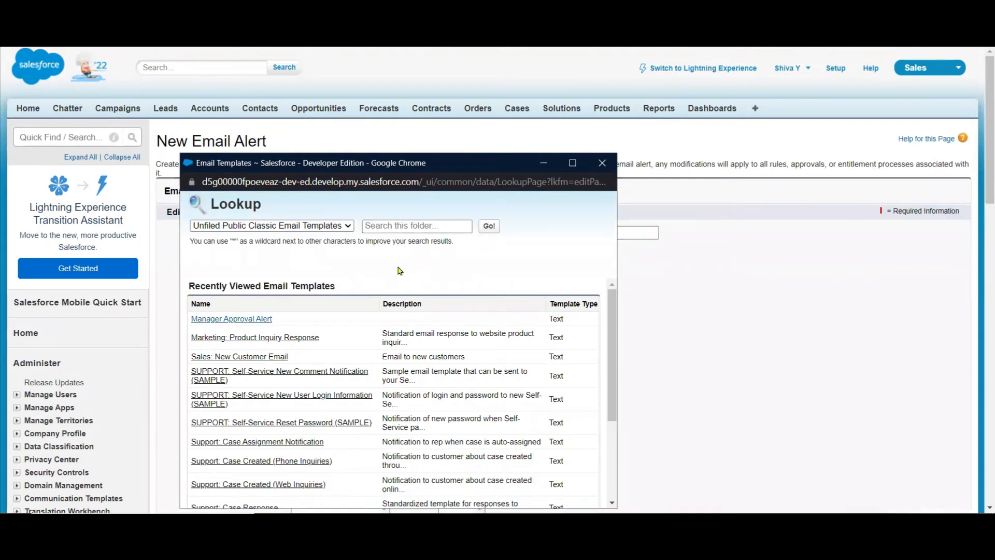
click(423, 266)
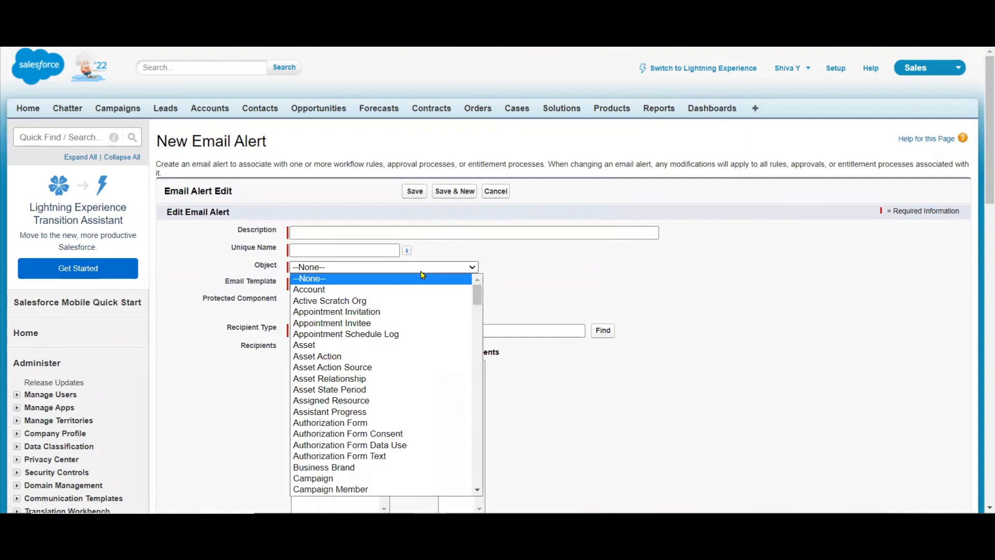
click(365, 289)
Enter "Notify Acc owner" as the description of the new email alert.
click(362, 231)
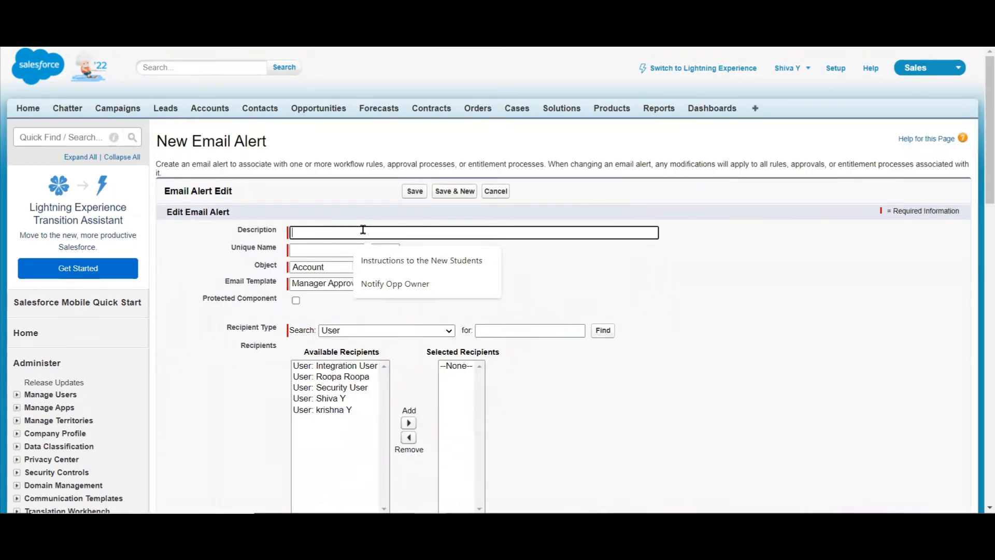
text(Noti)
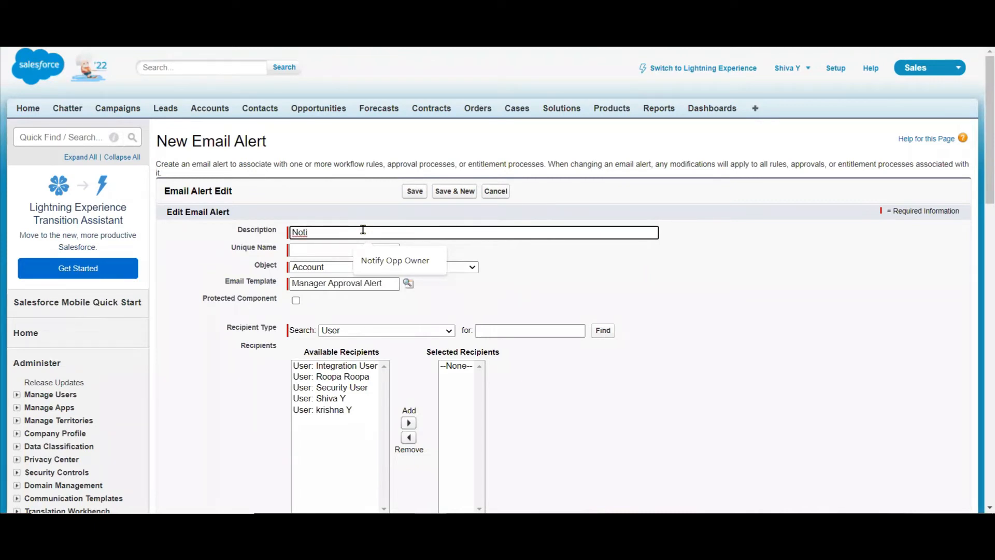
text(fy Acc own)
Add all available users to the selected recipients of the email alert.
click(347, 450)
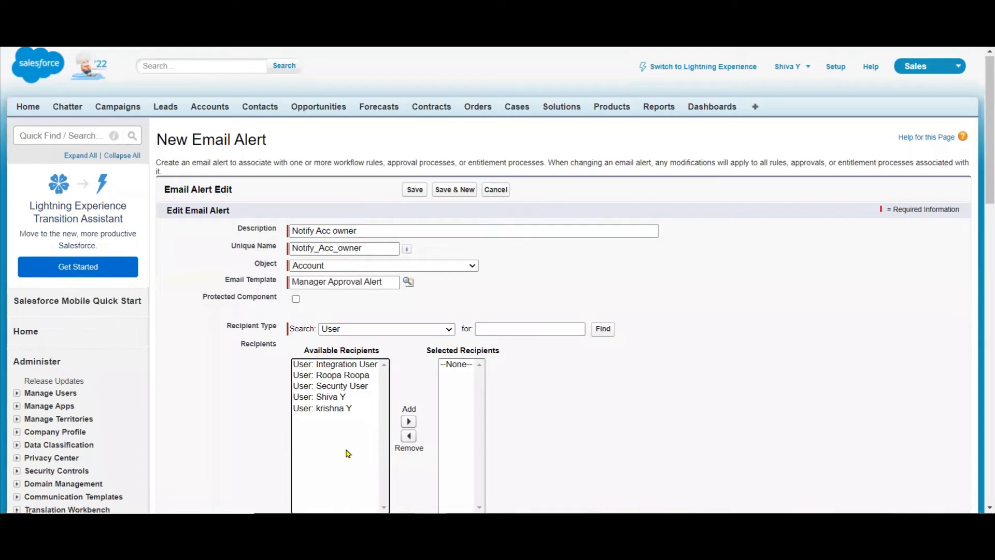
key(ctrl+a)
click(410, 421)
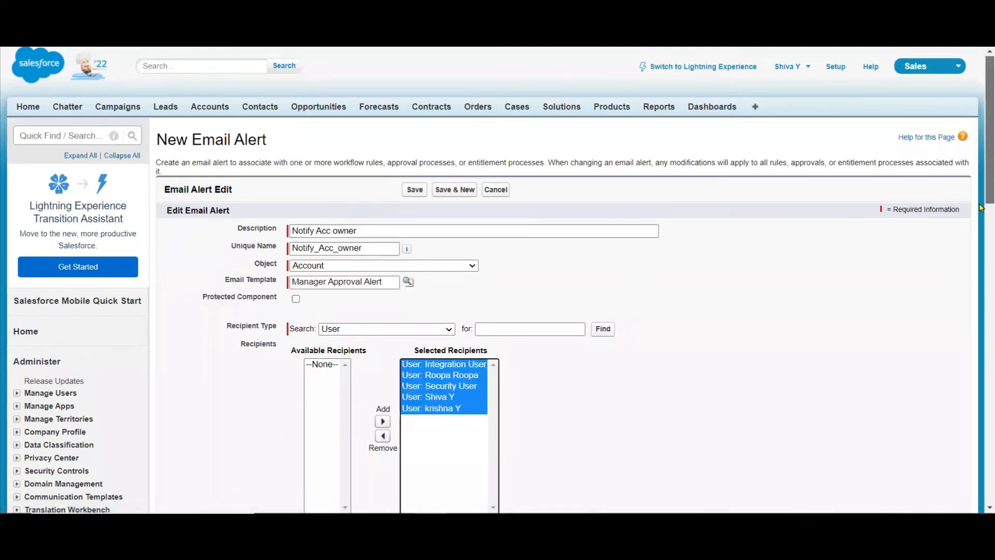
Enter an additional email address to be notified and save the email alert.
scroll(467, 249, down, 5)
click(452, 265)
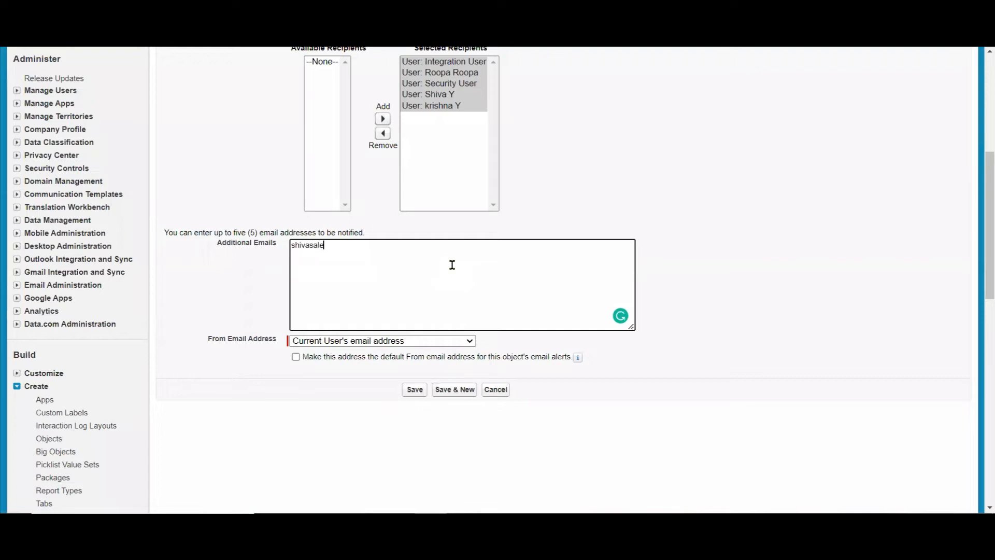
click(414, 389)
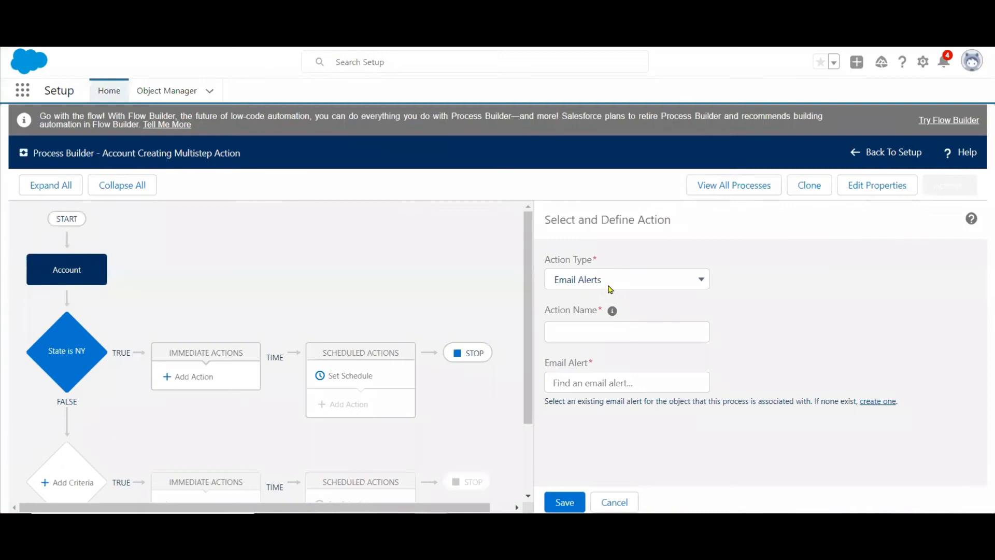
Choose the Notify_Acc_owner email alert for the new immediate action.
click(572, 379)
text(n)
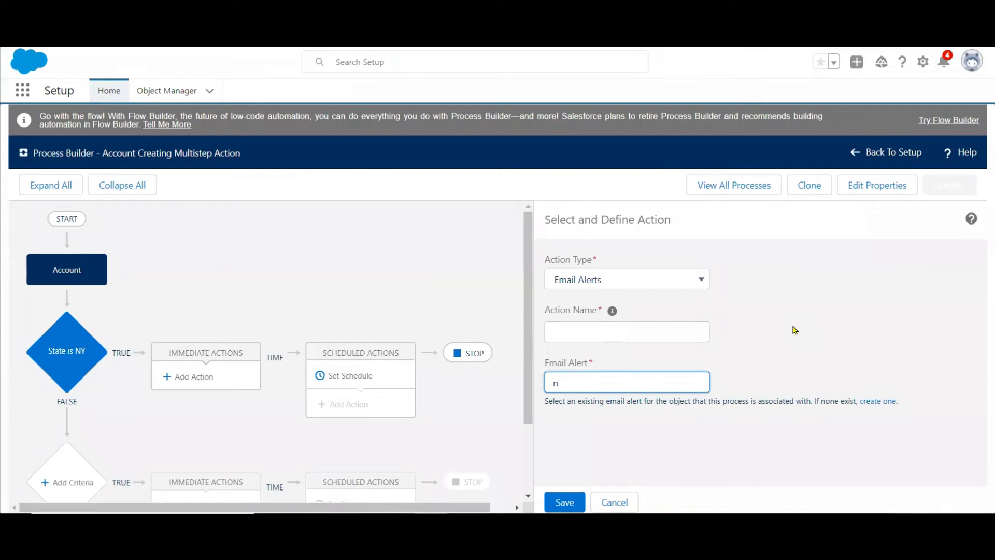
key(BackSpace)
text(N)
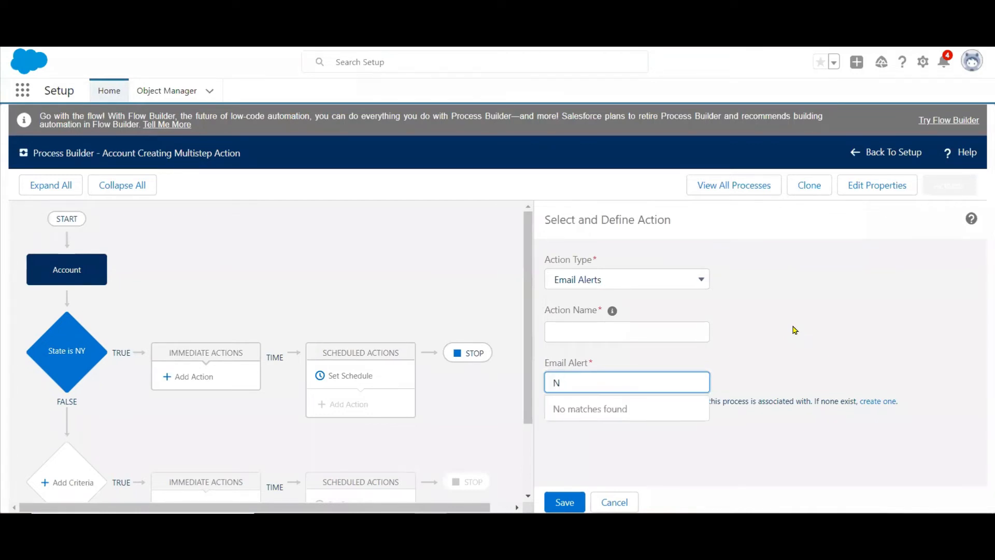
text(o)
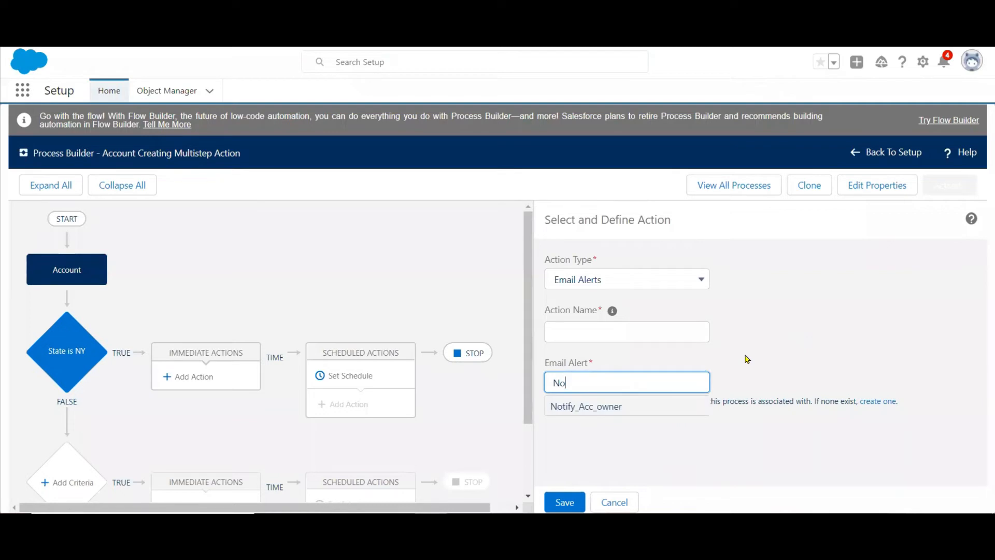
click(583, 411)
Name the email alert action "Notify Account Owner" and save it.
click(586, 330)
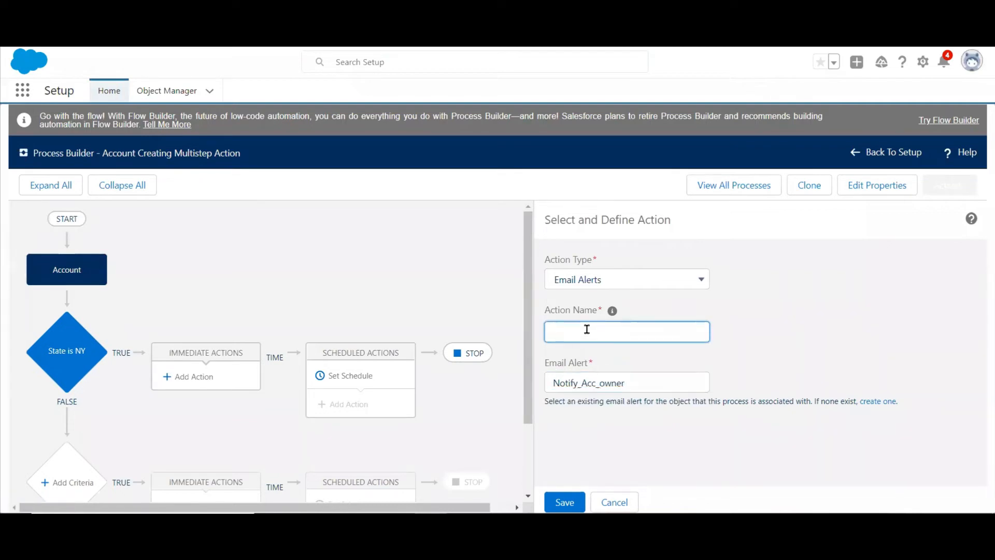
text(Notify Account Owner)
click(564, 501)
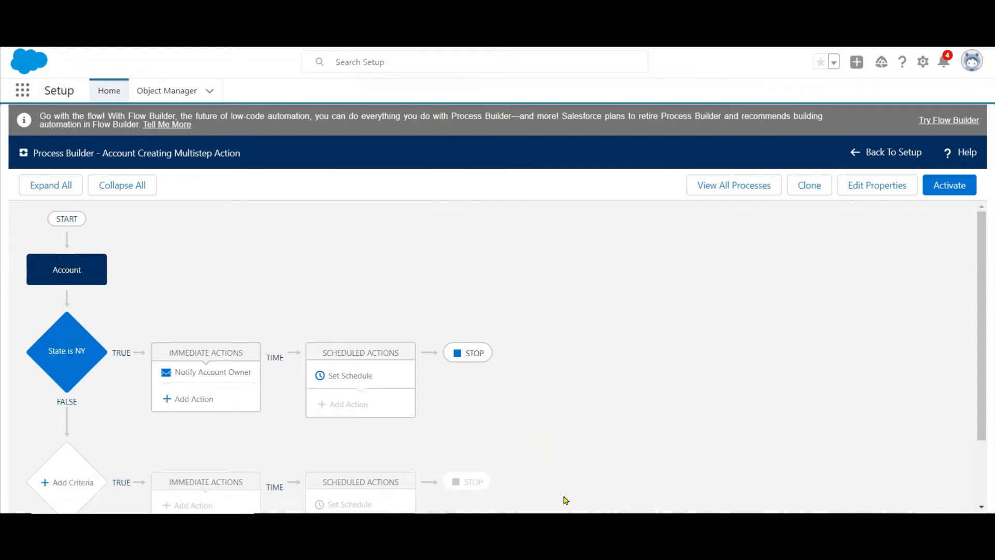
Add a Create a Record immediate action named "Assign Task" under the State is NY criteria.
click(174, 400)
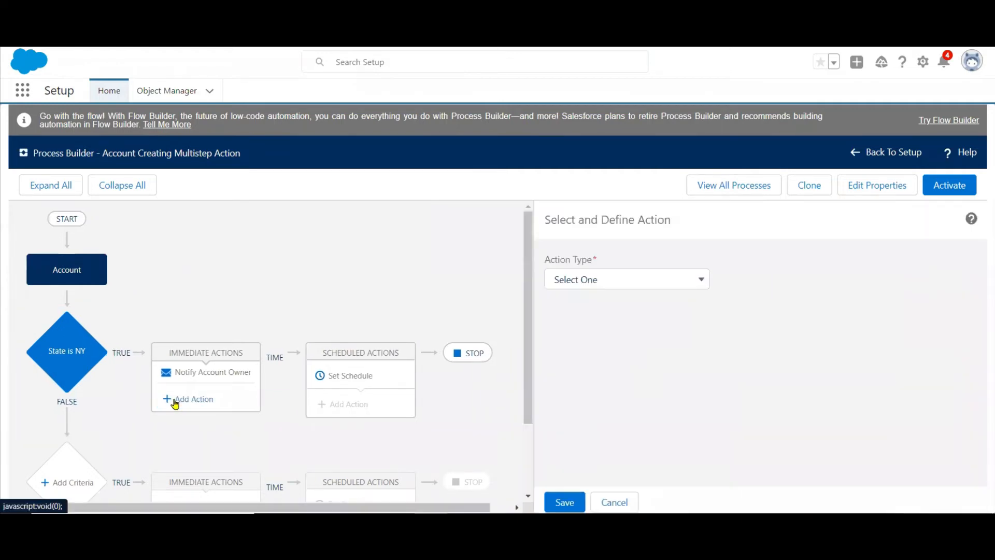
click(601, 281)
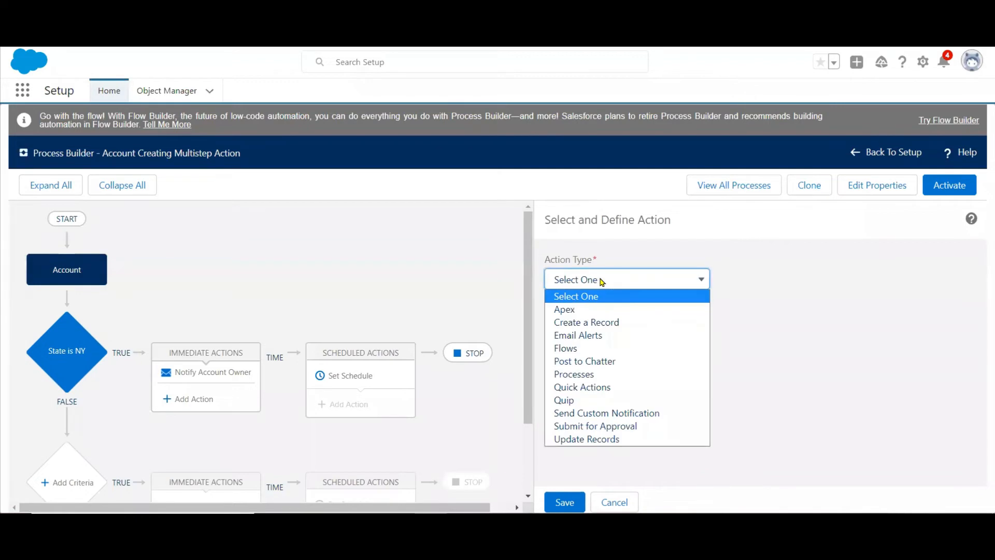
click(595, 334)
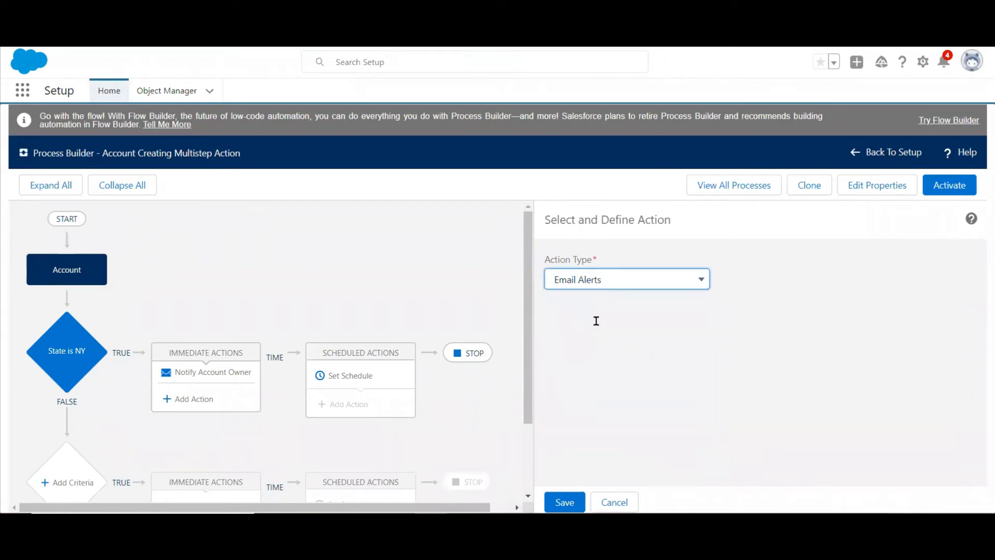
click(621, 281)
click(596, 322)
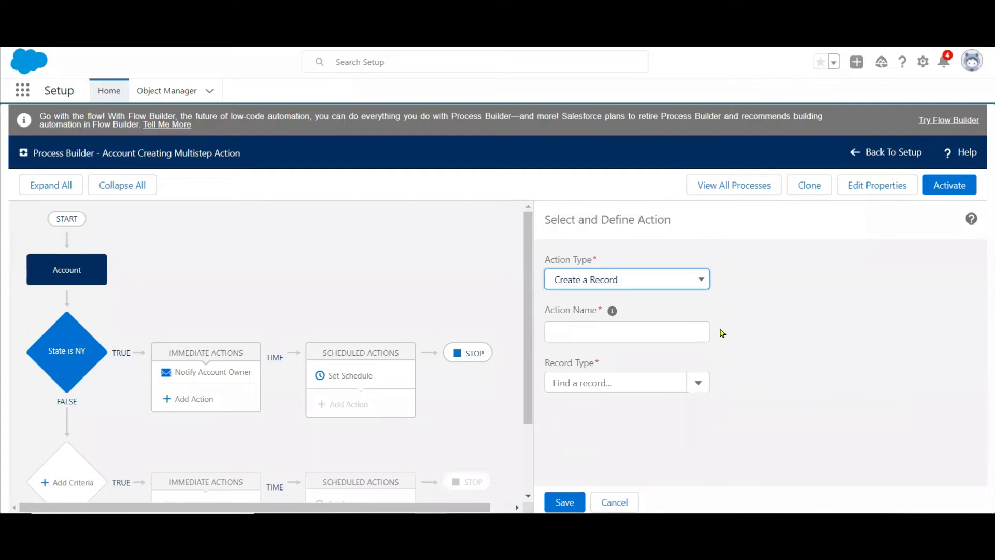
click(617, 332)
text(Assign Task)
Set the record type of the Assign Task action to Task.
click(587, 376)
text(ya)
key(BackSpace)
key(BackSpace)
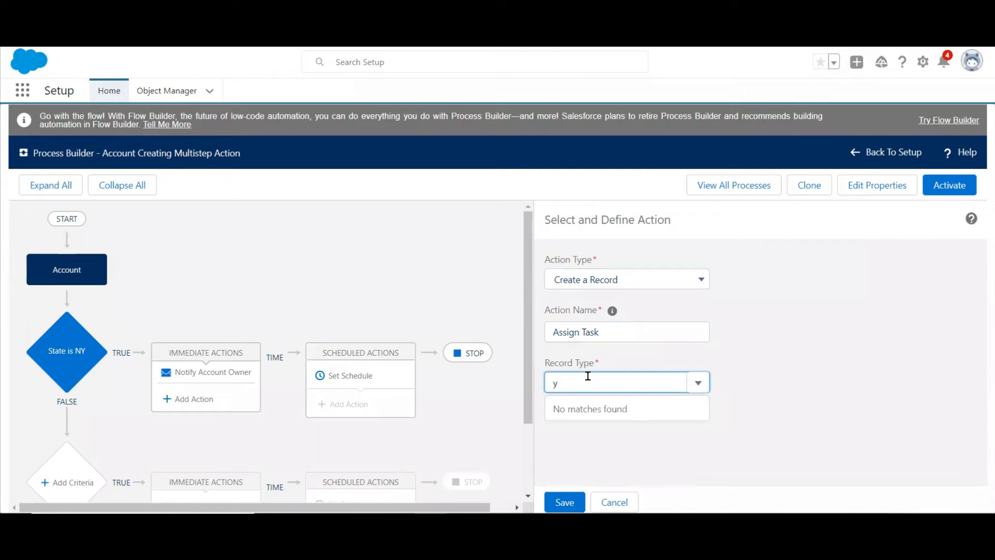
text(tas)
click(570, 409)
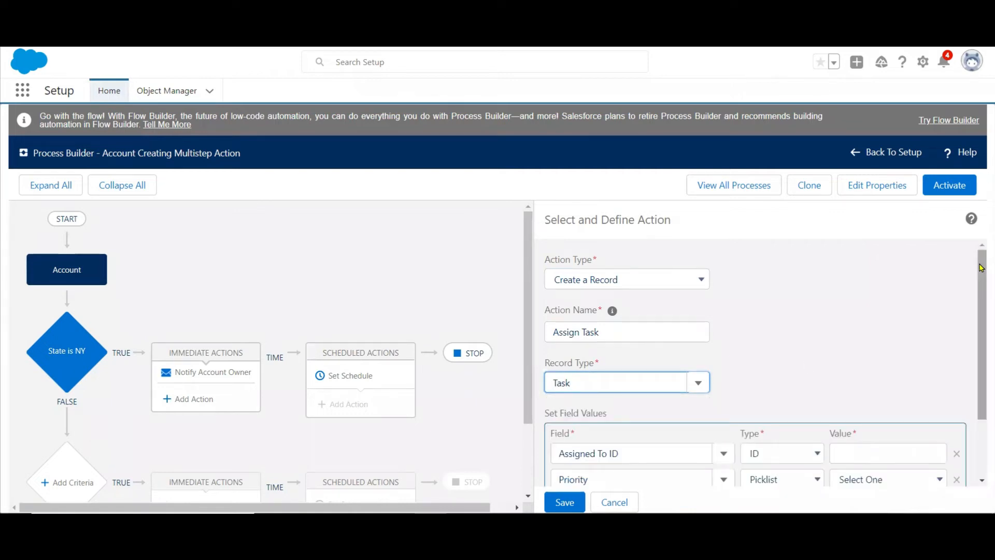
Set the task's Assigned To ID to a field reference pointing to the account's Owner ID.
drag(981, 250, 980, 351)
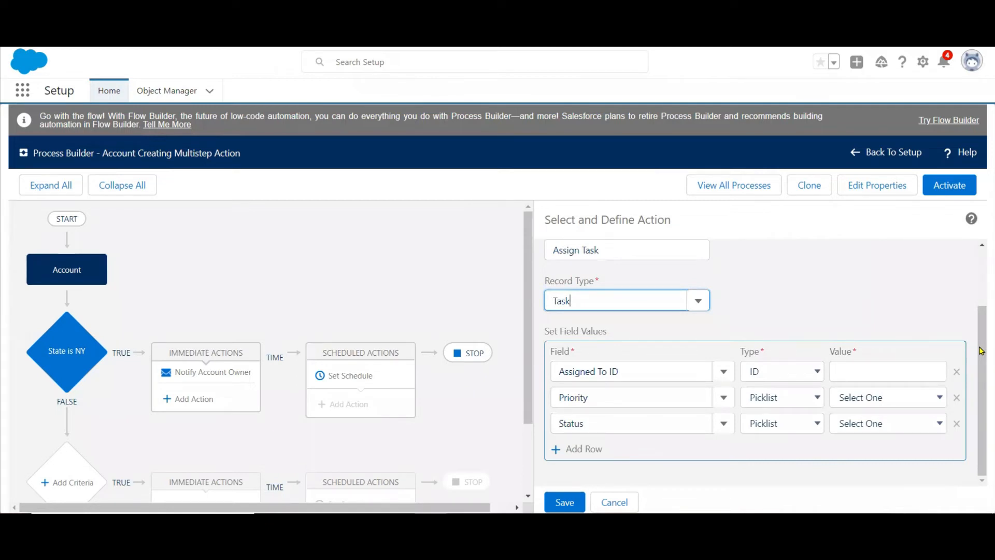
click(800, 373)
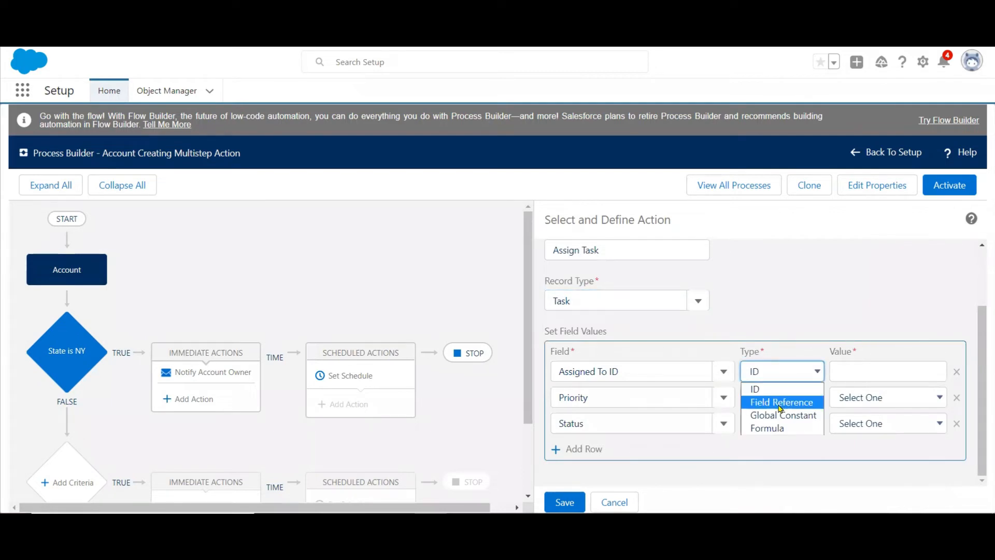
click(780, 402)
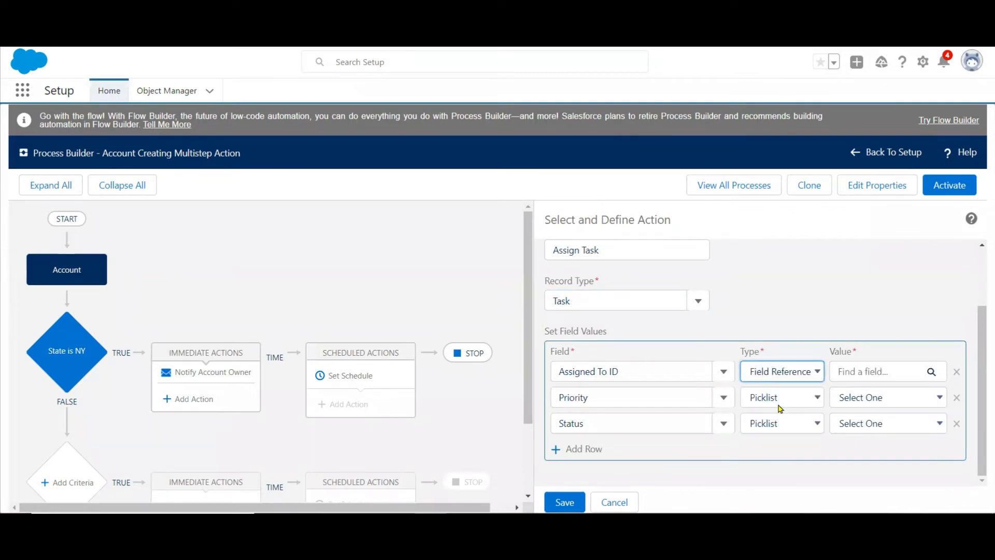
click(876, 374)
text(own)
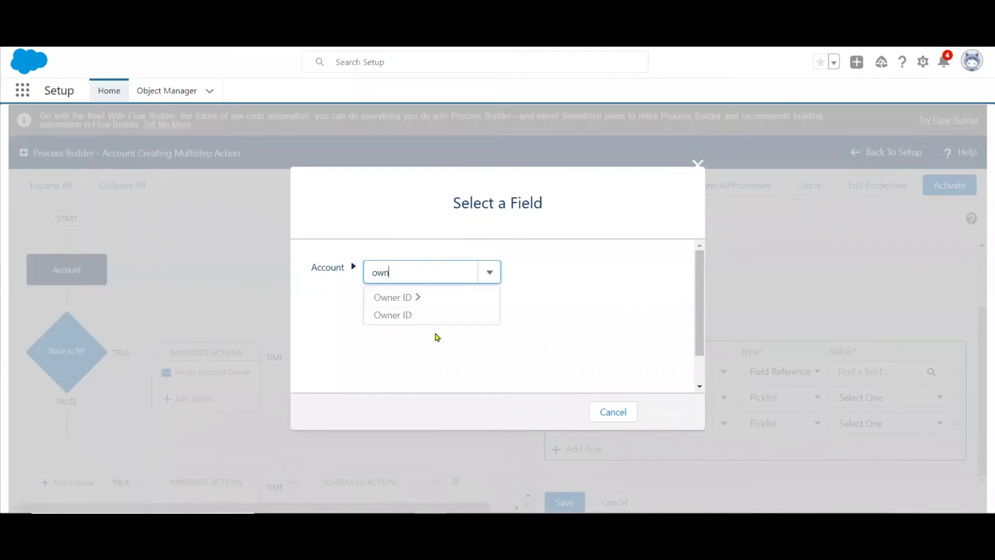
click(394, 315)
click(663, 411)
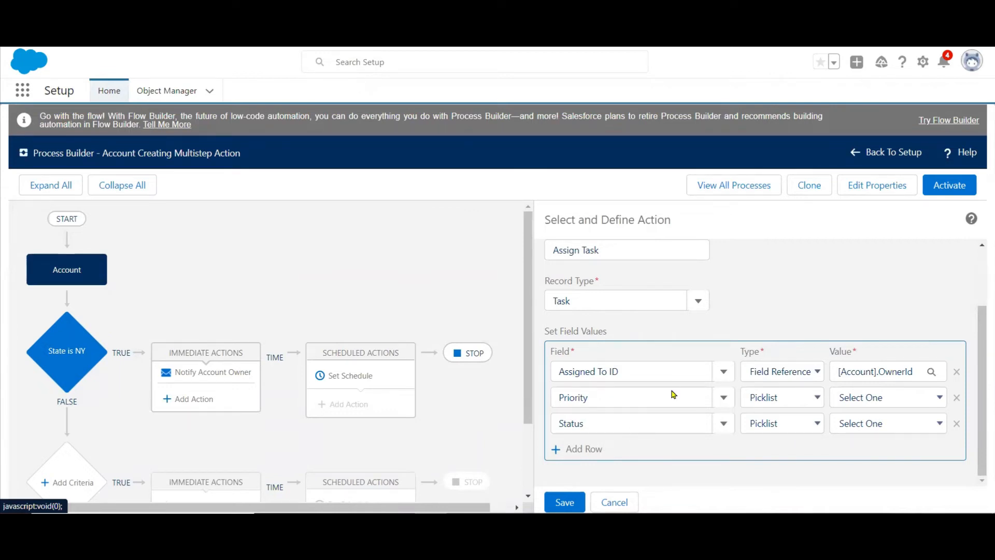
Set the task's Priority to High and Status to Not Started, save the action, and expand the NY immediate actions.
click(878, 400)
click(859, 431)
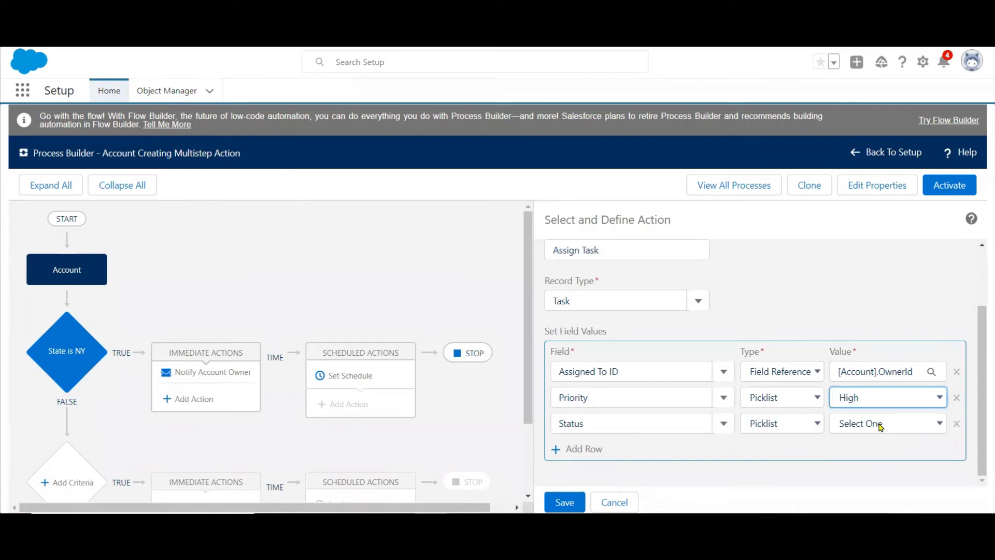
click(880, 424)
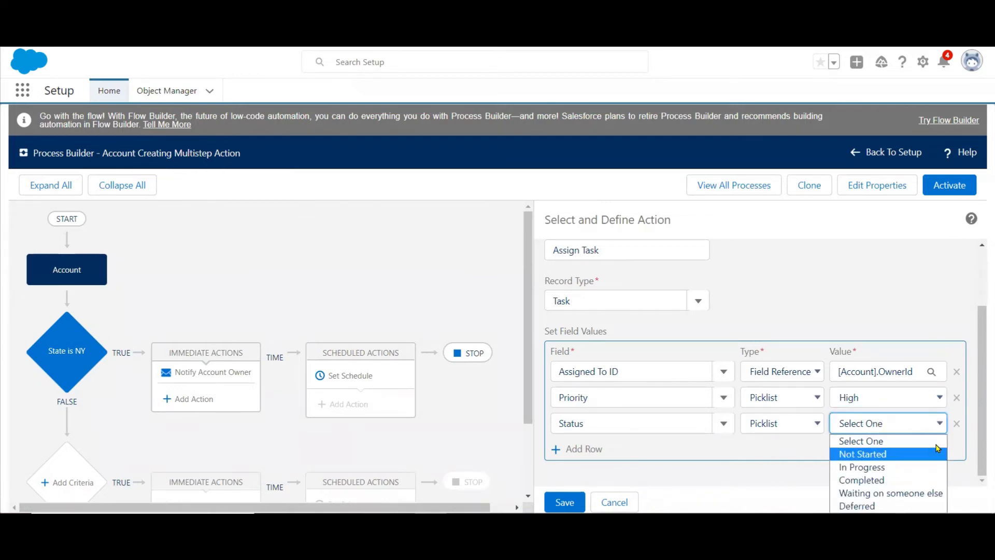
click(883, 458)
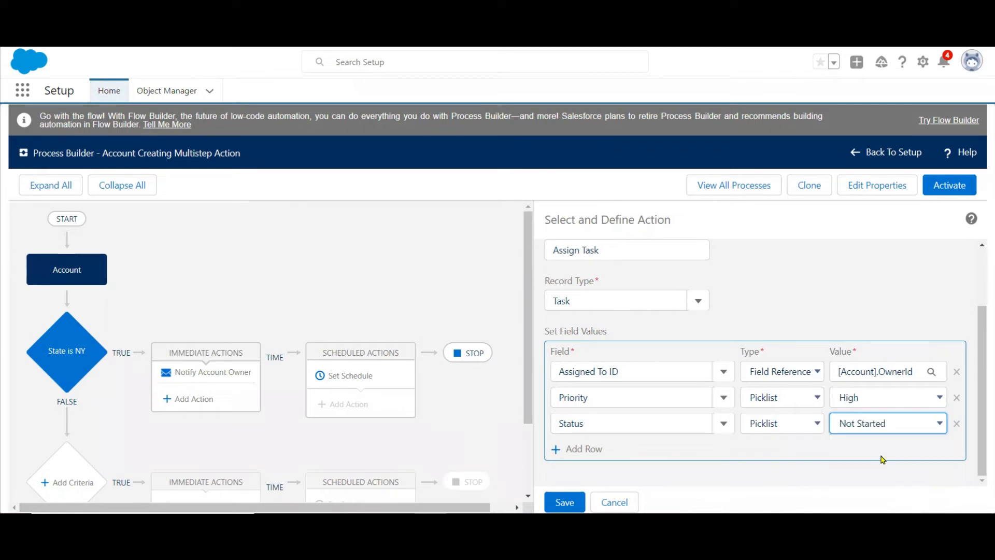
click(566, 506)
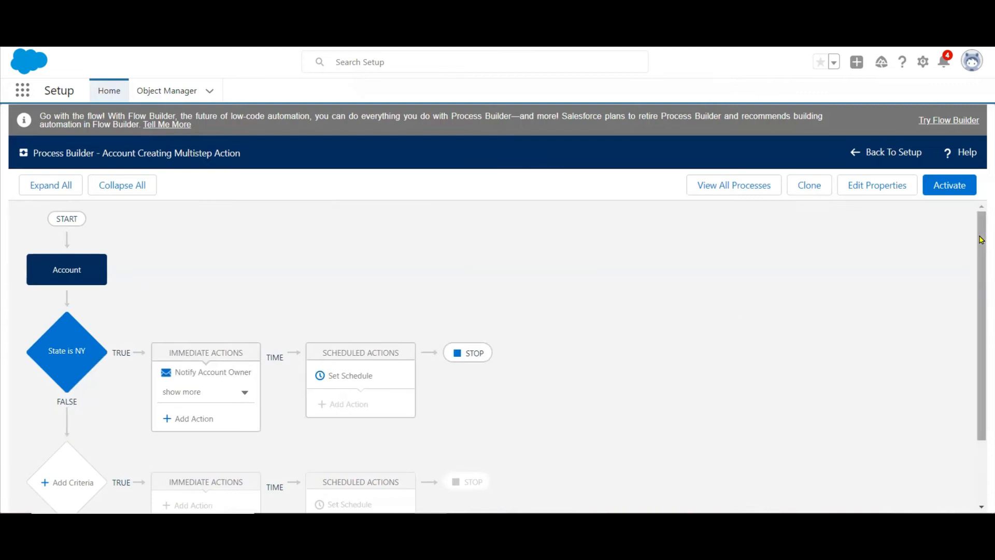
scroll(981, 239, down, 2)
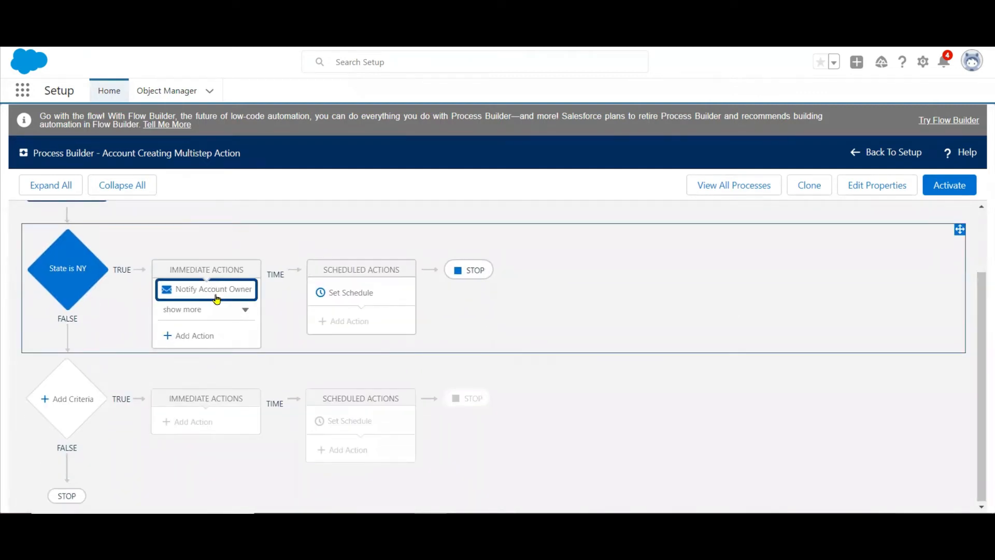
click(227, 311)
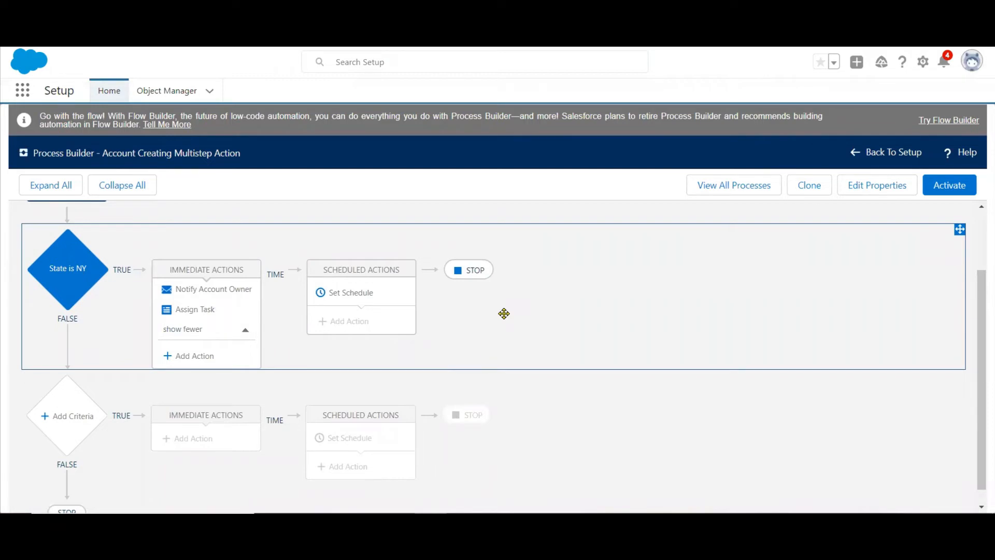
Add a second criteria below State is NY and name it "State is GA".
click(69, 416)
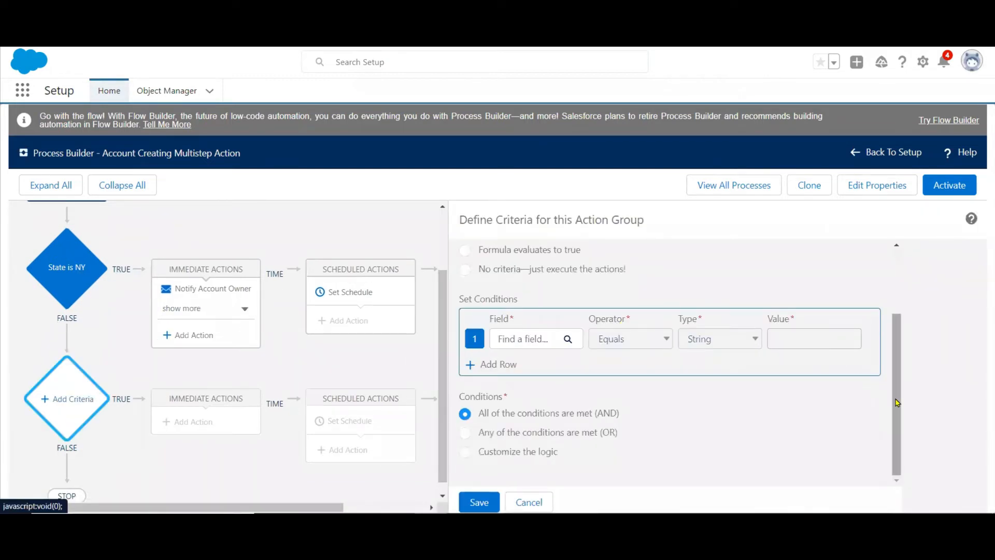
drag(896, 402, 903, 259)
click(555, 282)
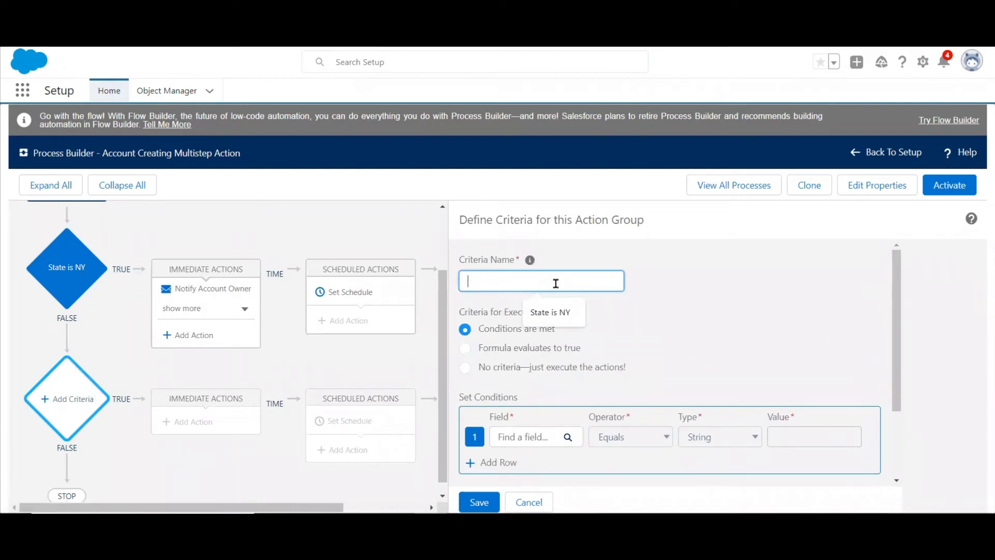
key(Down)
key(Return)
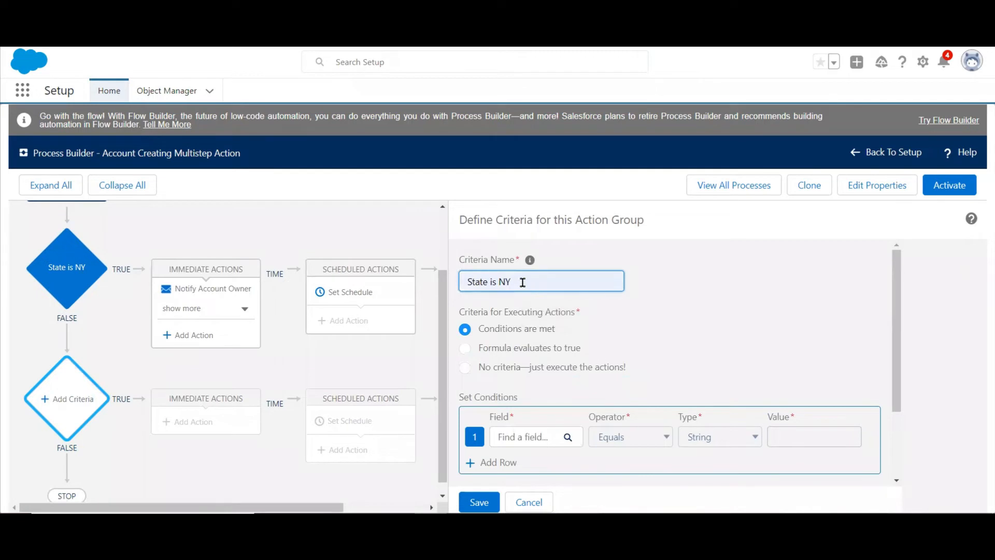
key(BackSpace)
key(BackSpace)
text(GA)
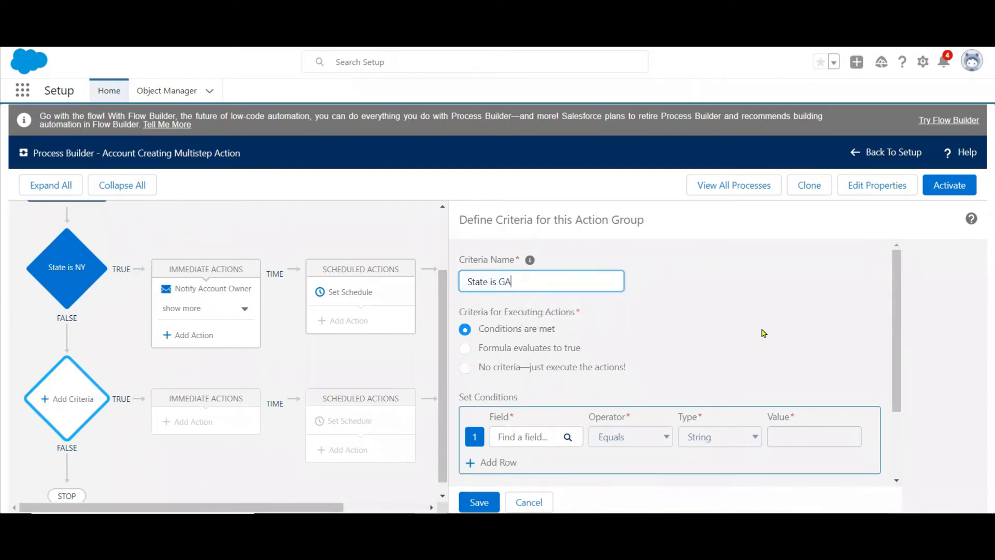
Set the criteria's condition to the account's Billing State/Province Equals the string GA and save it.
click(532, 447)
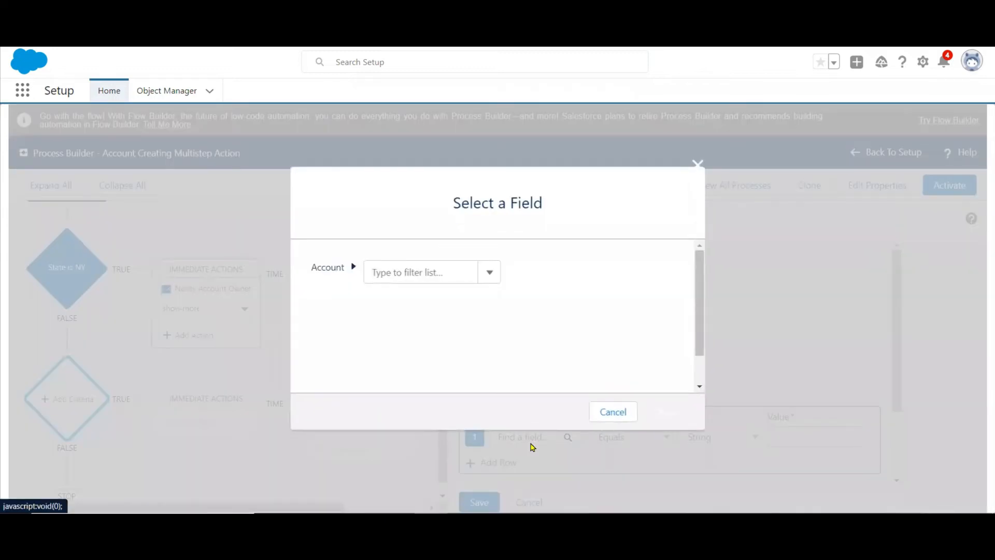
text(sta)
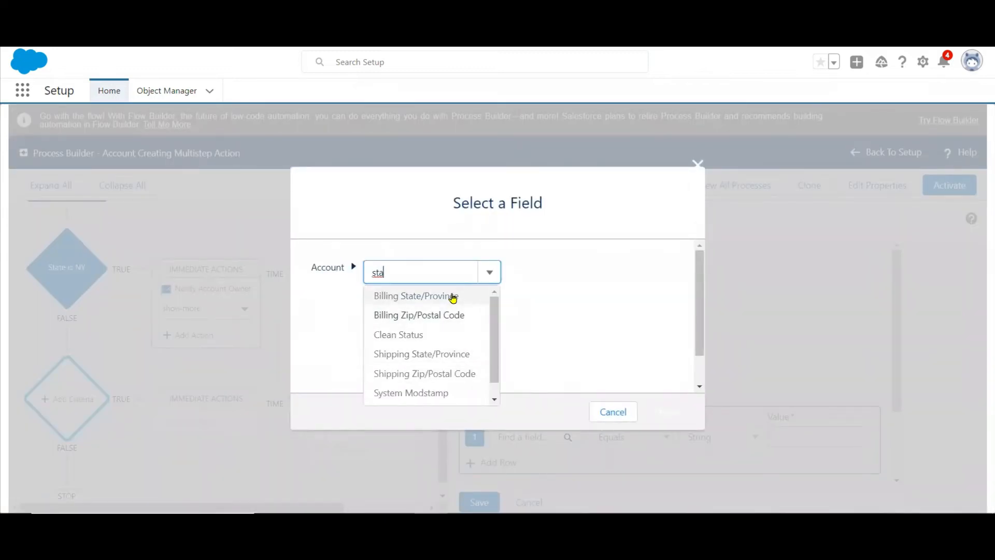
click(453, 296)
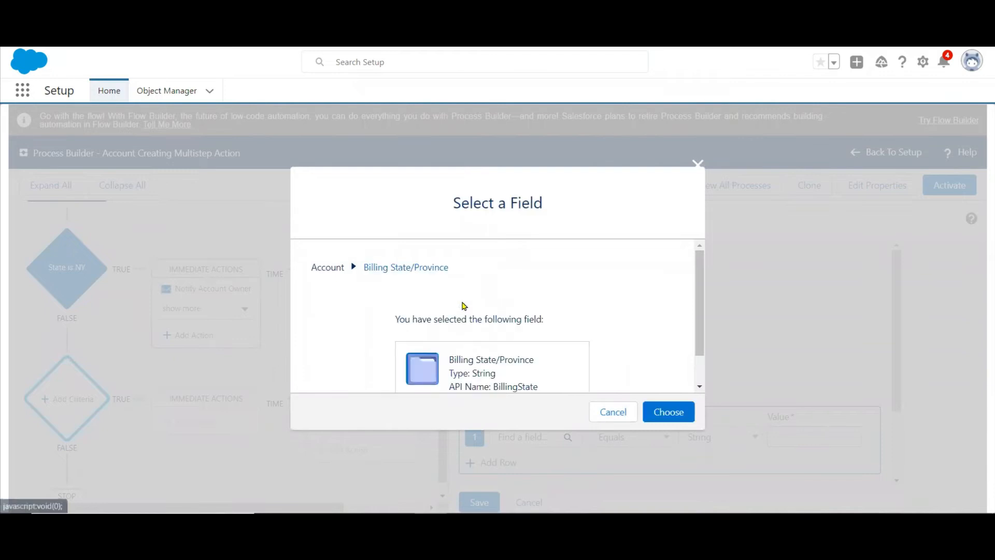
click(670, 413)
click(788, 435)
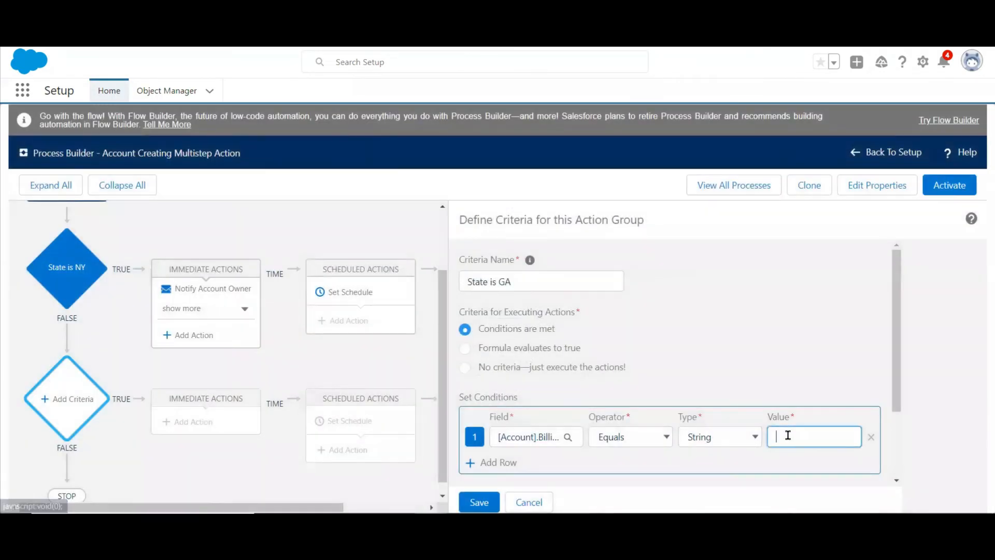
text(GA)
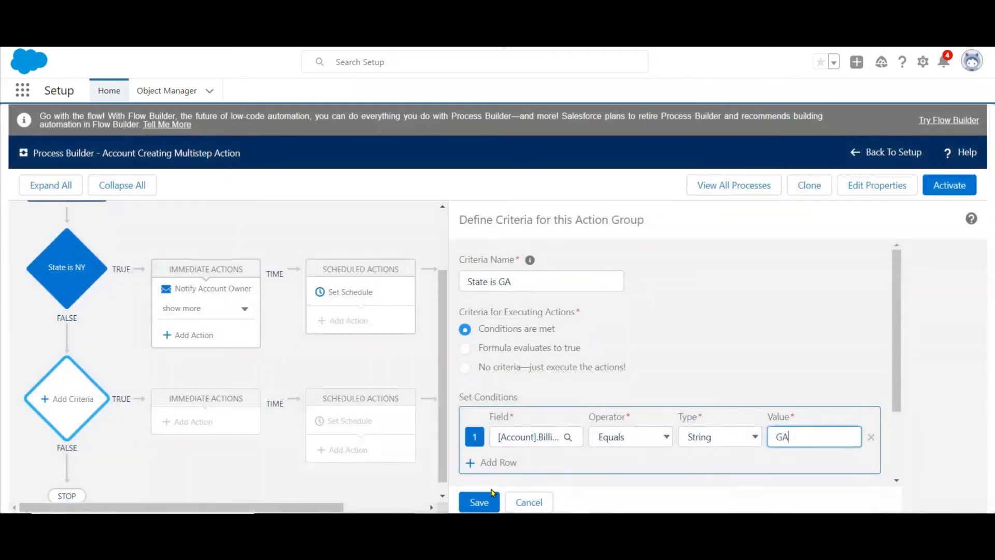
click(477, 501)
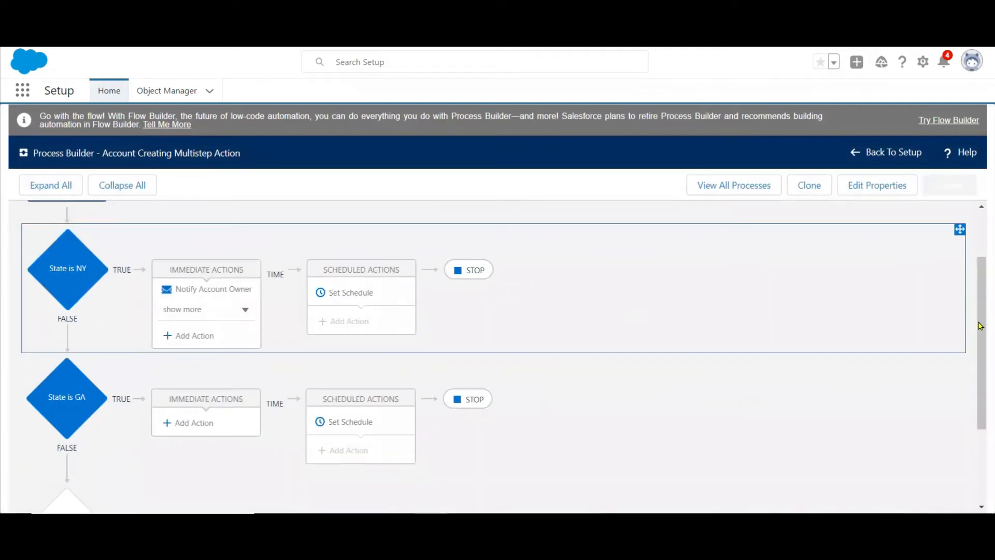
Add an immediate action of type Update Records to the State is GA criteria and name it "Update website".
drag(980, 334, 981, 310)
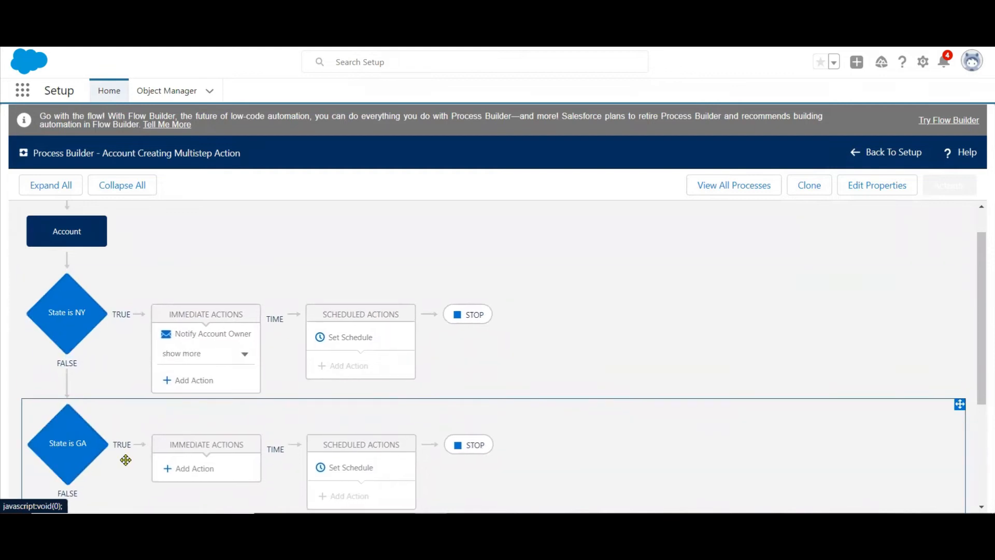
click(194, 468)
click(615, 283)
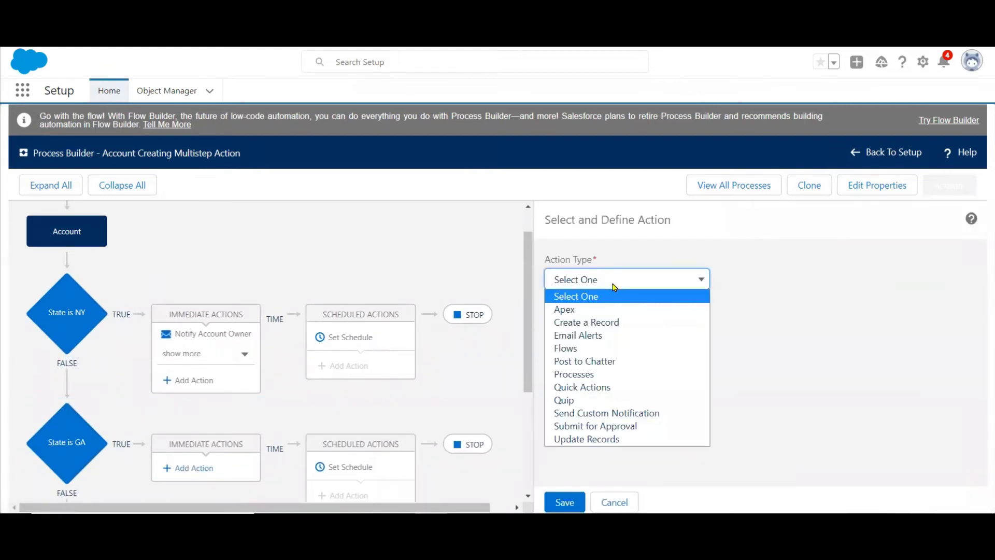
click(582, 440)
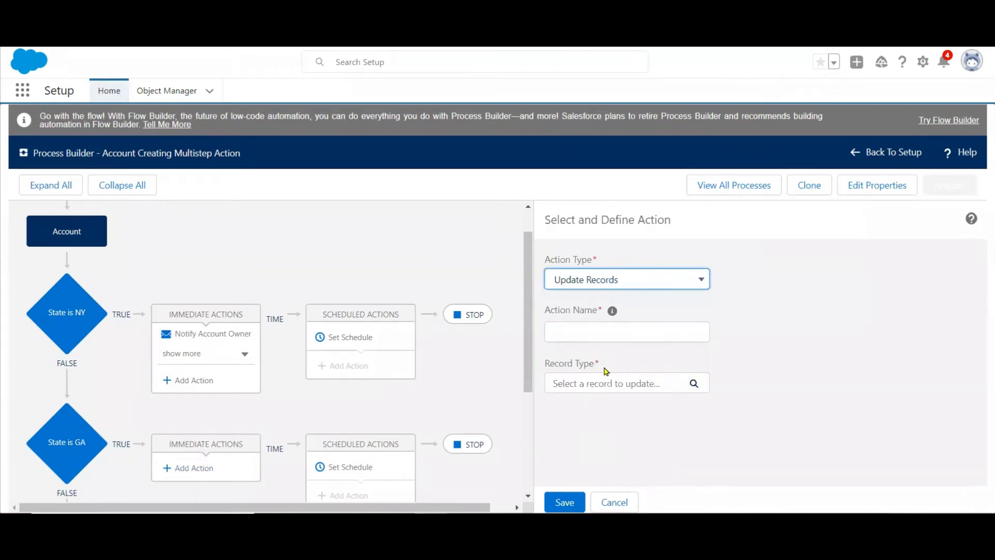
click(613, 326)
text(Upd)
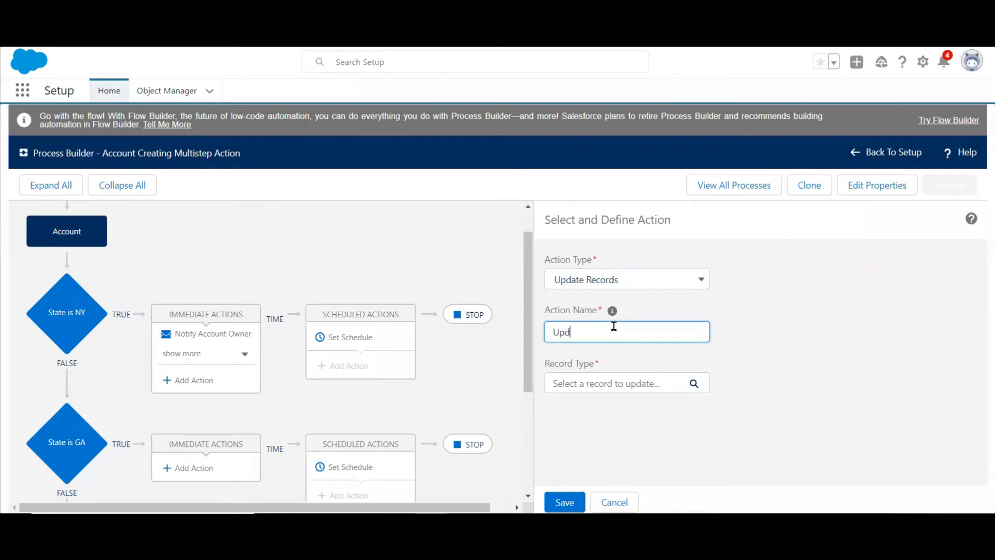
text(ate website)
Choose the Account record that started the process as the record for the Update website action.
click(614, 386)
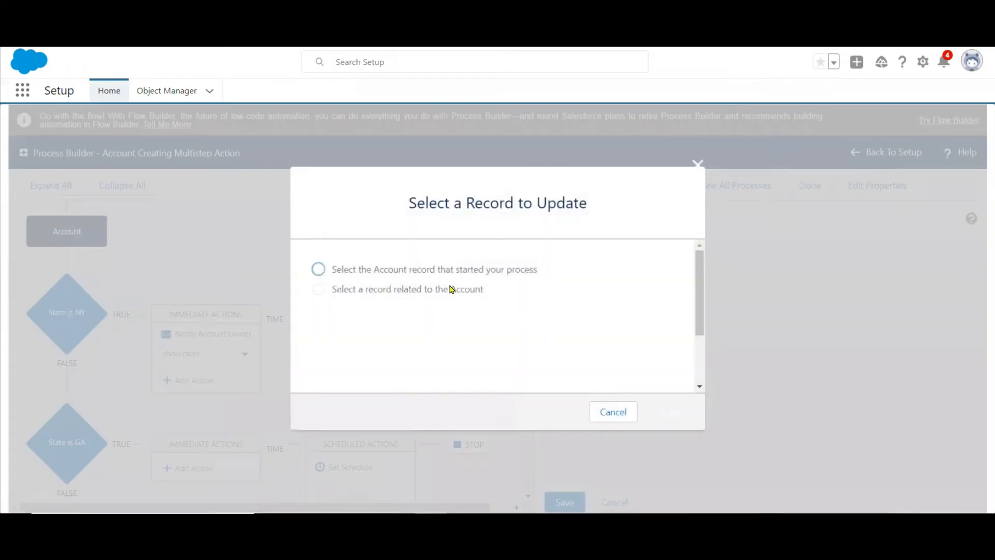
click(428, 272)
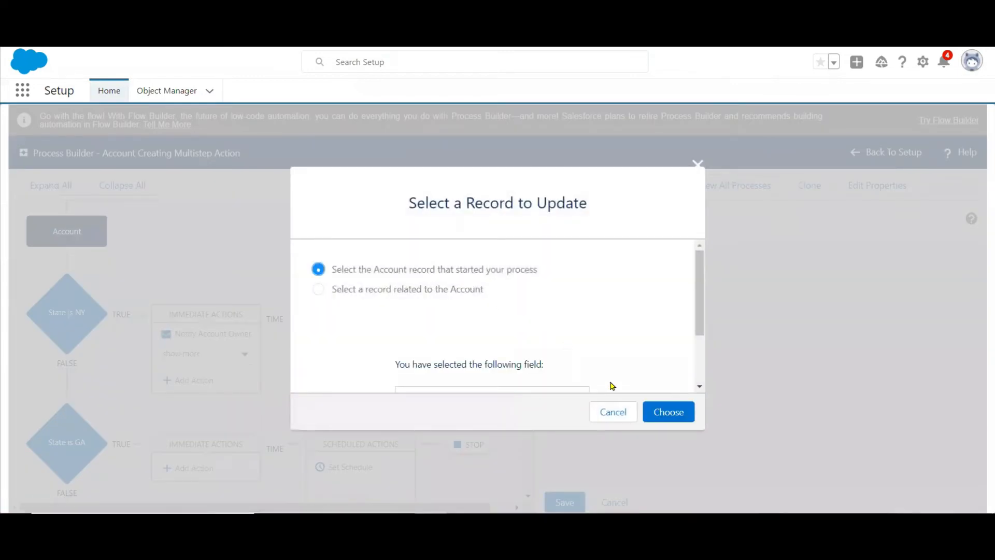
drag(702, 296, 699, 244)
click(668, 411)
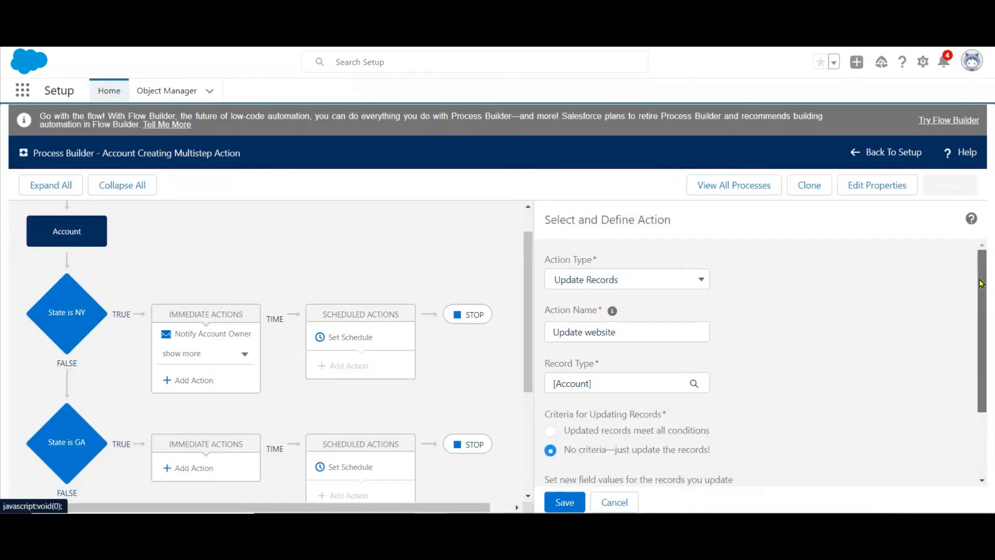
scroll(976, 273, down, 2)
click(655, 430)
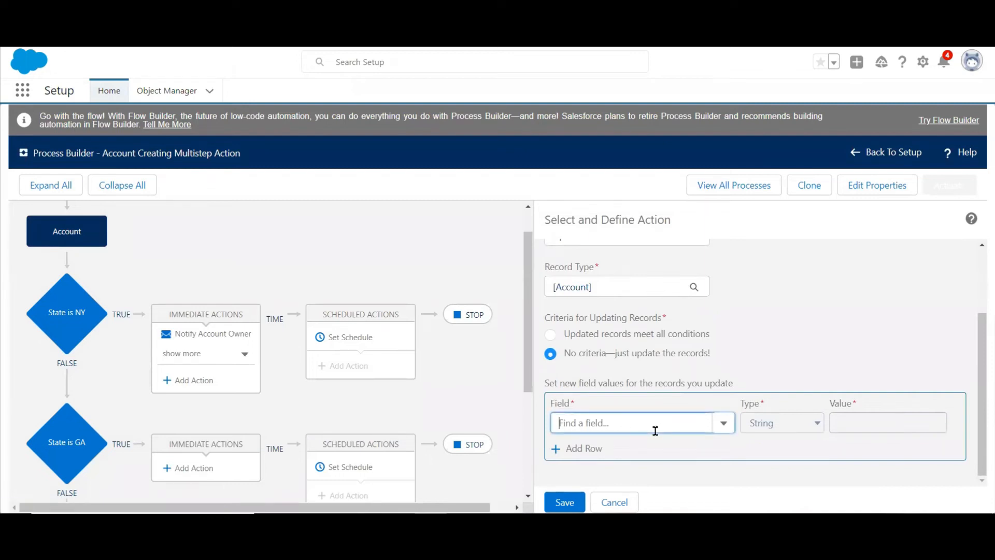
text(web)
click(601, 448)
click(861, 423)
text(www.GA.com)
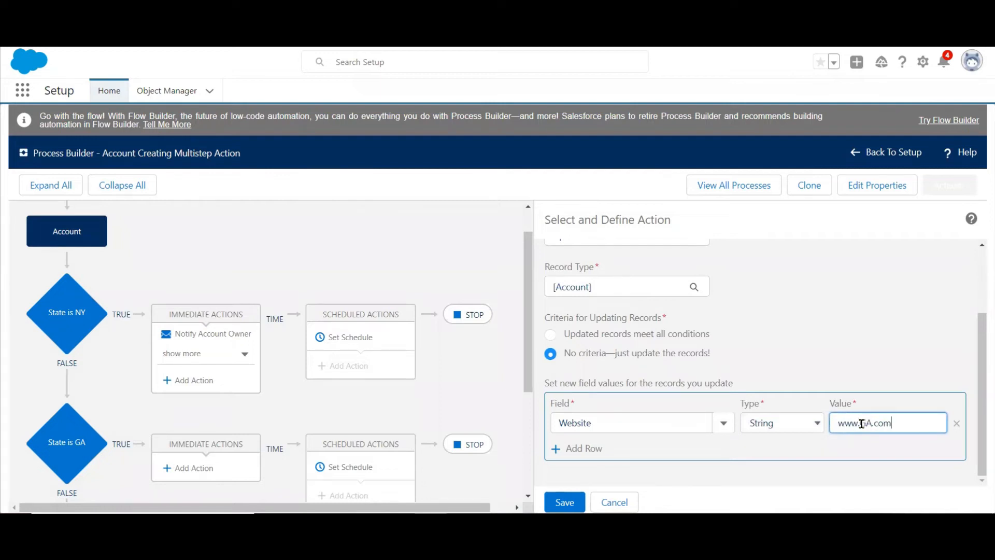
click(564, 504)
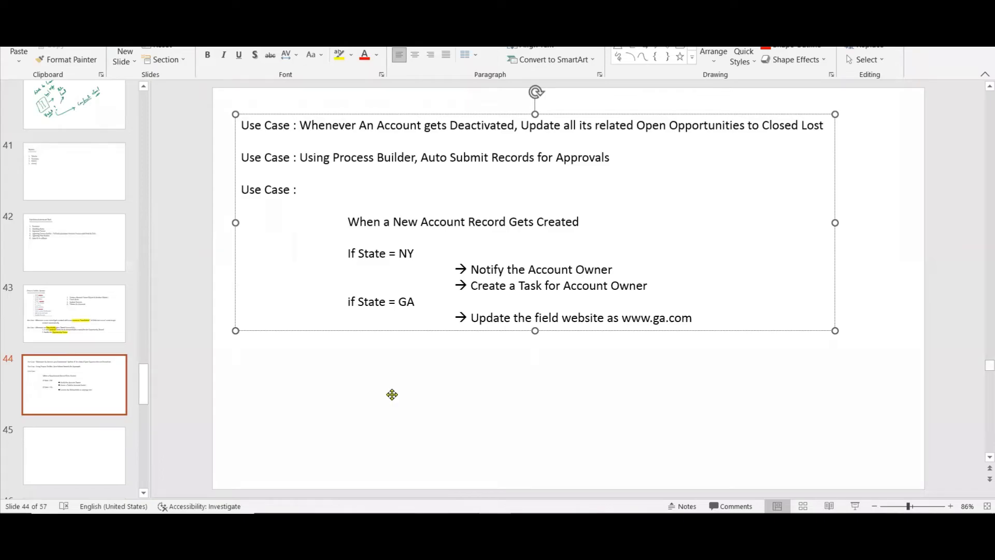
Back in Process Builder, add a criteria below State is GA named "For other states" that executes actions without criteria, and save it.
key(alt+Tab)
drag(979, 278, 979, 363)
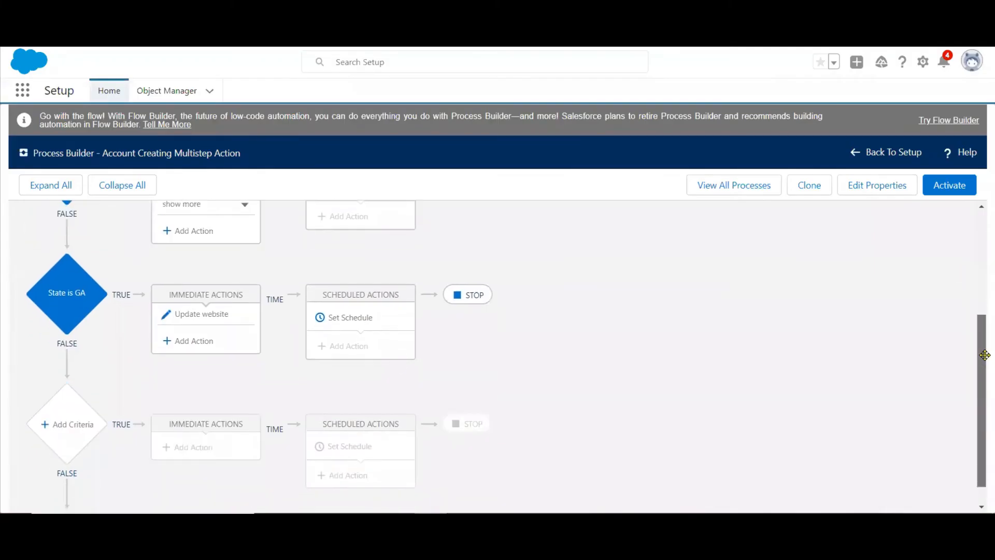
click(57, 421)
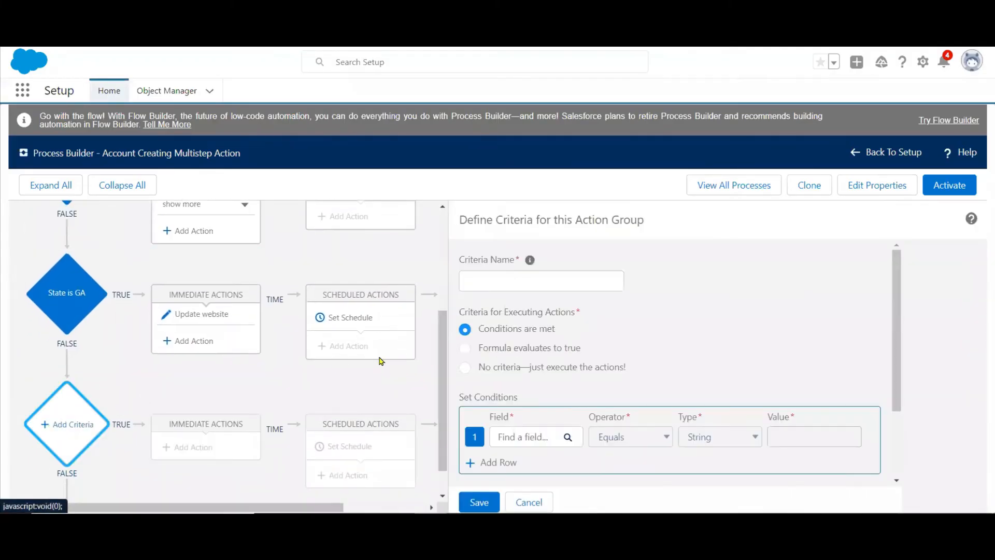
click(512, 281)
text(State)
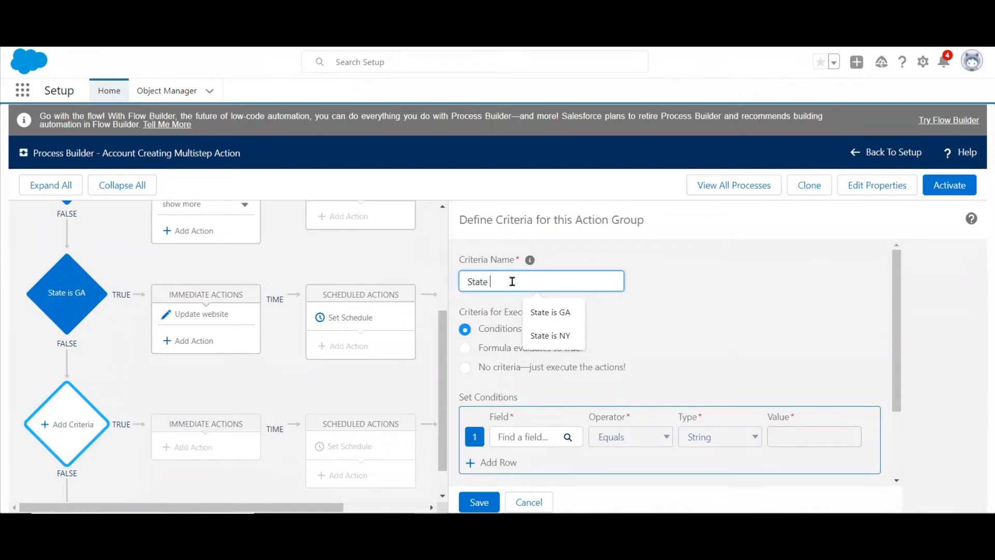
key(BackSpace)
key(BackSpace)
key(BackSpace)
key(BackSpace)
key(BackSpace)
key(BackSpace)
text(For other s)
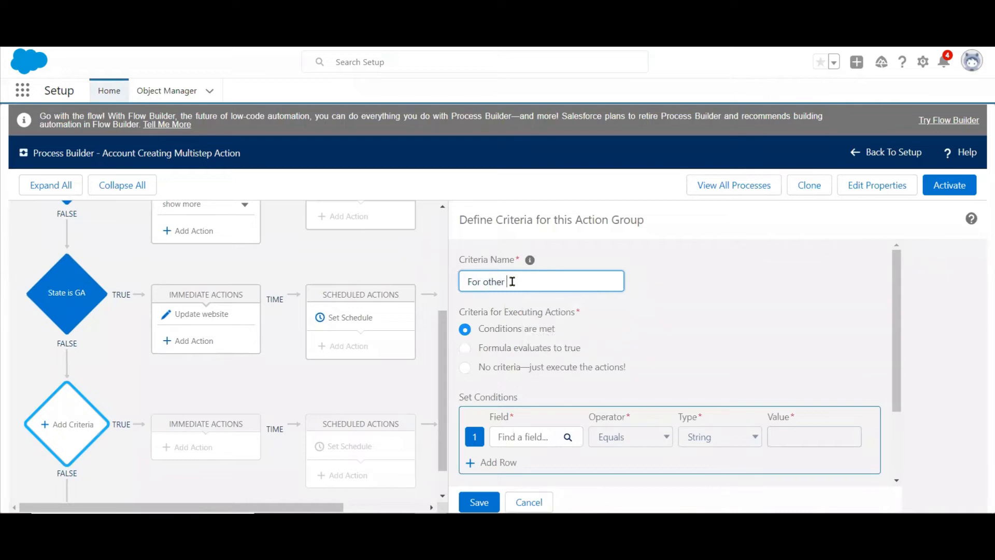
text(tates)
click(498, 367)
click(479, 503)
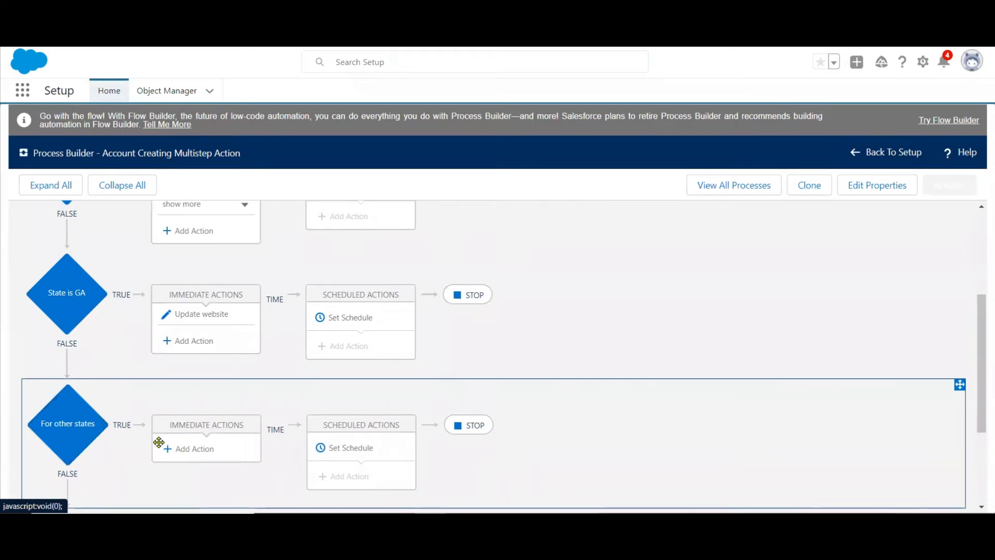
Add an immediate action of type Update Records to the For other states criteria and name it "Update Description".
click(199, 448)
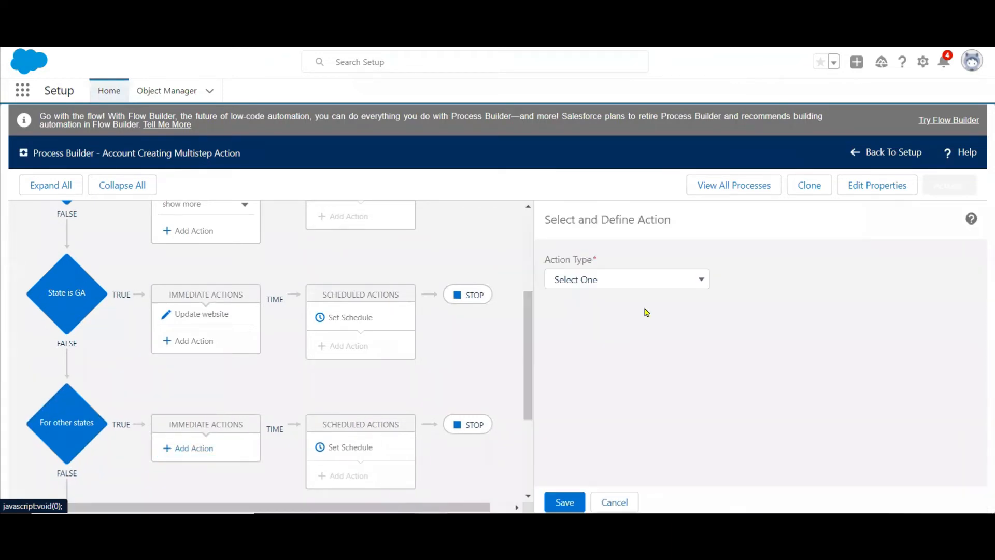
click(695, 283)
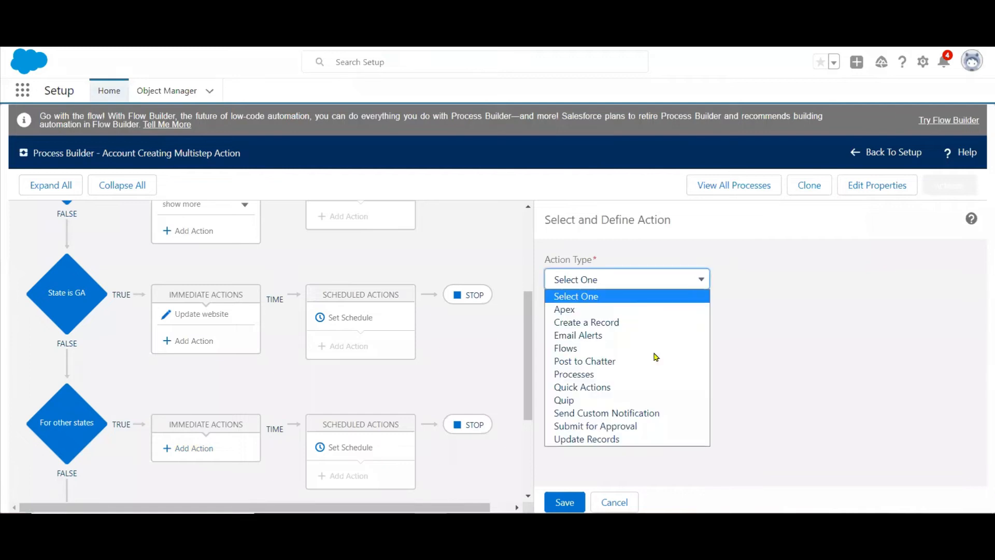
click(625, 439)
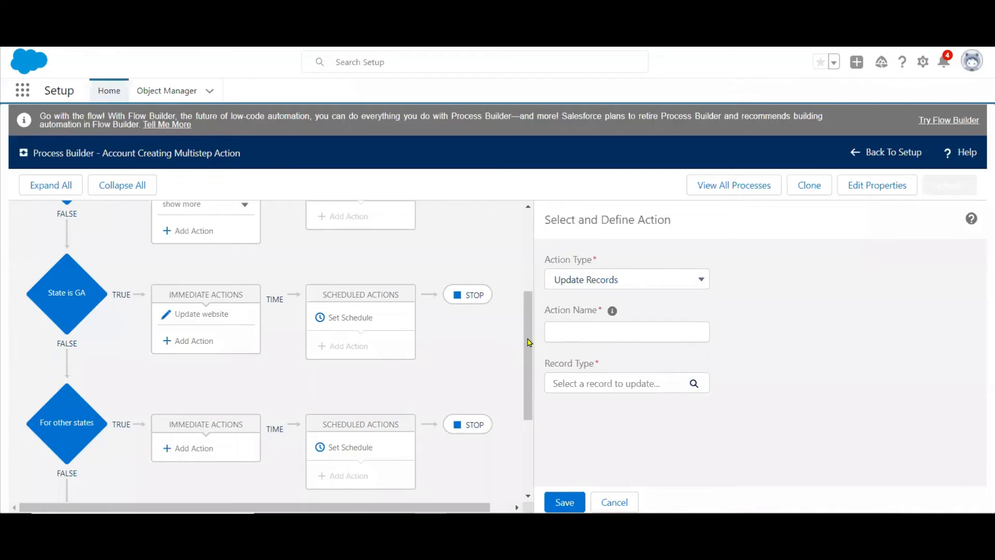
click(586, 330)
text(Updaet)
key(BackSpace)
text(te Description)
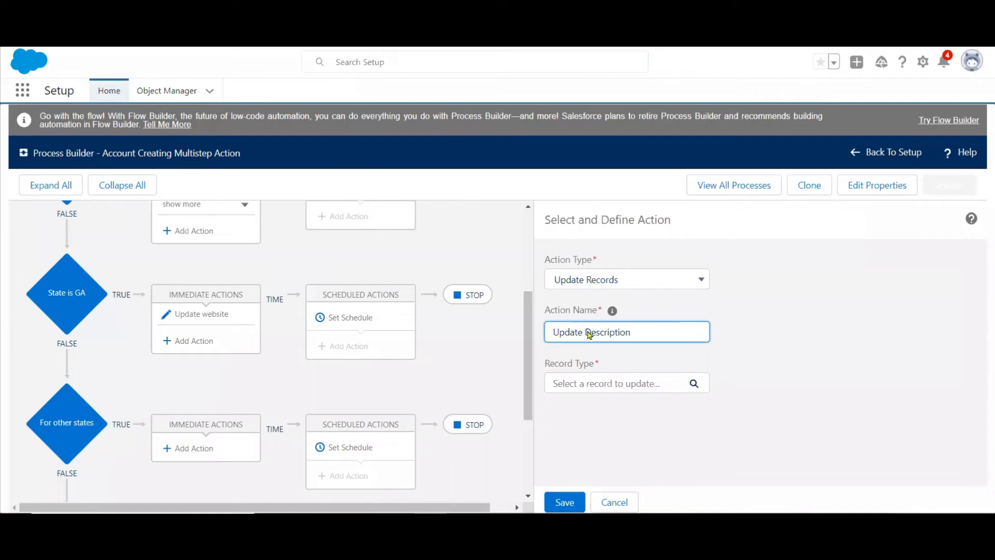
Choose the Account record that started the process as the record for the Update Description action.
click(604, 384)
click(456, 274)
click(666, 412)
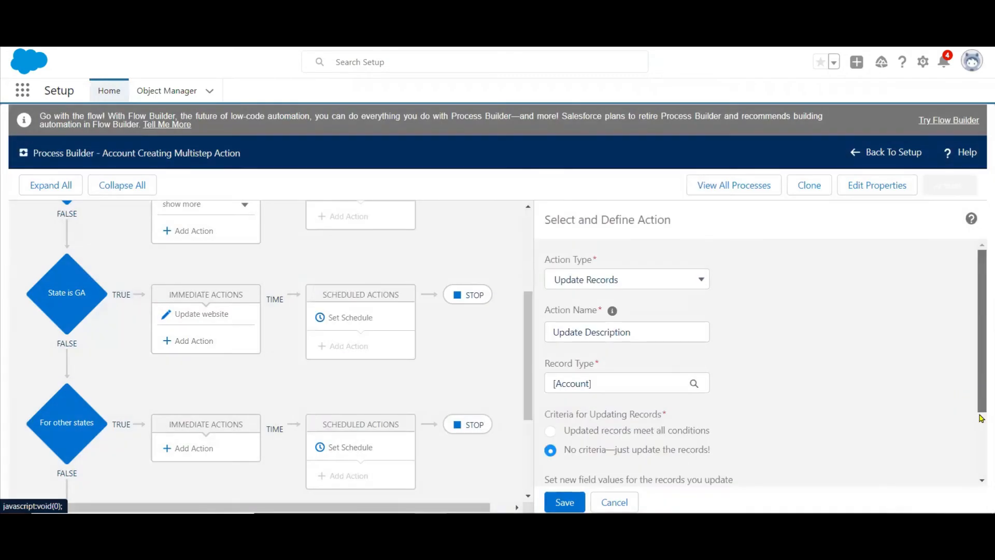
Select Account Description as the field that the Update Description action changes, leaving its update without criteria.
scroll(981, 381, down, 2)
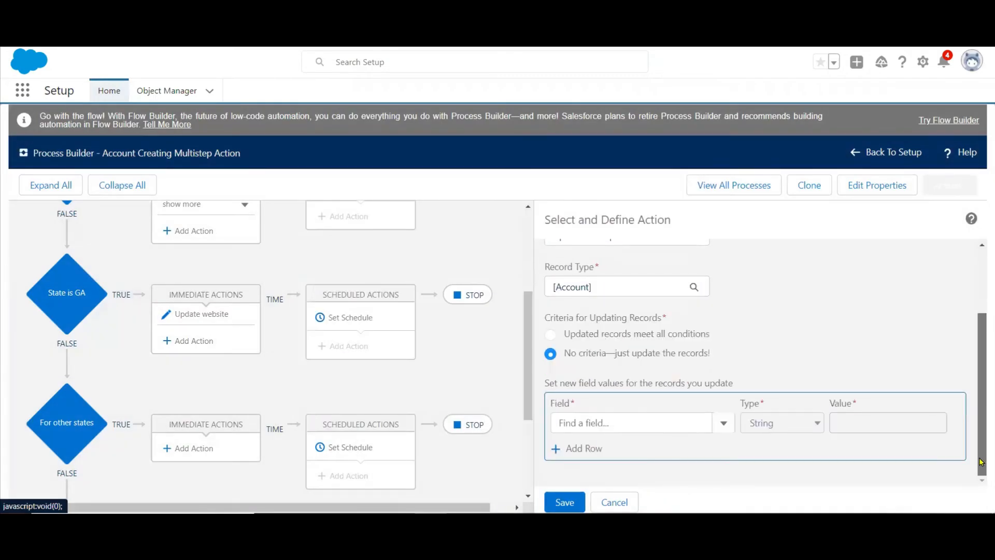
click(581, 421)
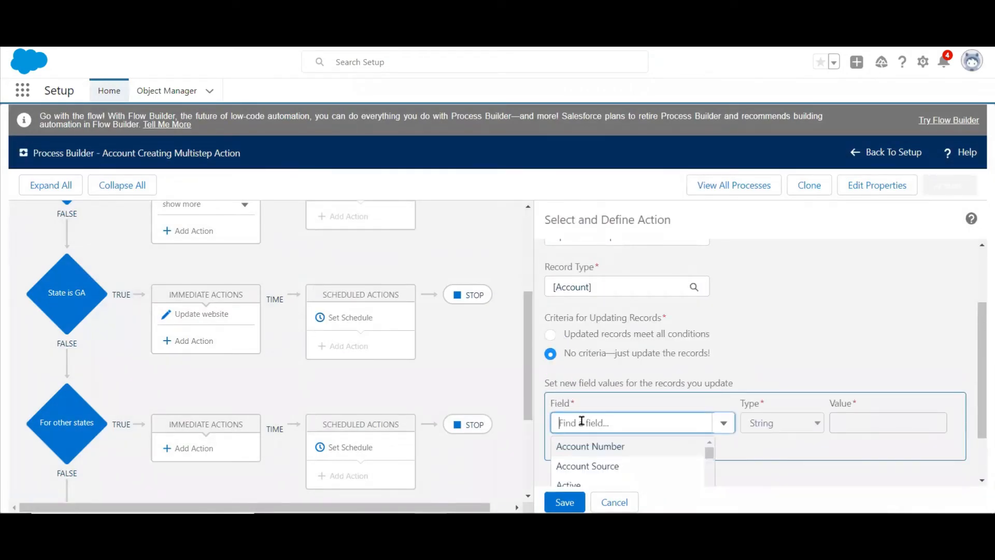
text(de)
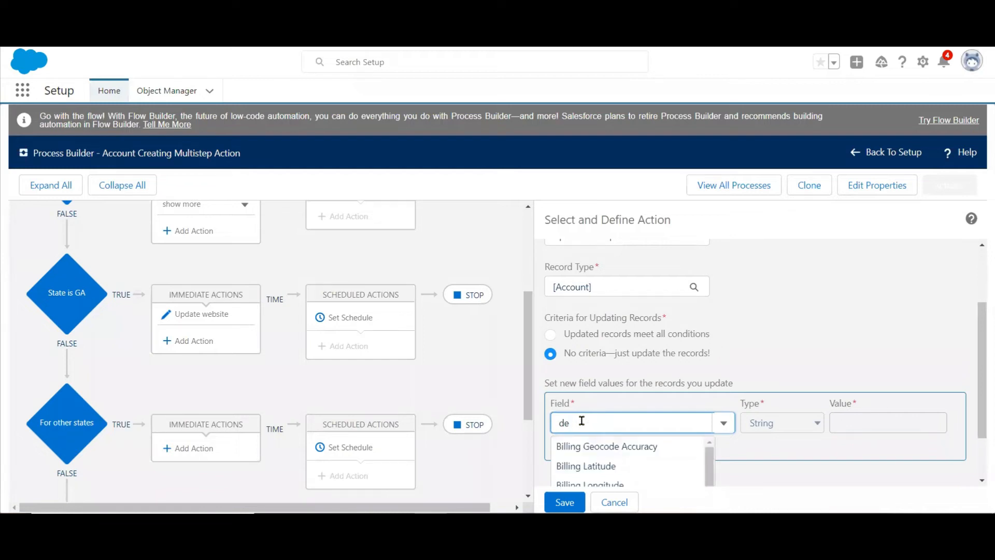
text(sc)
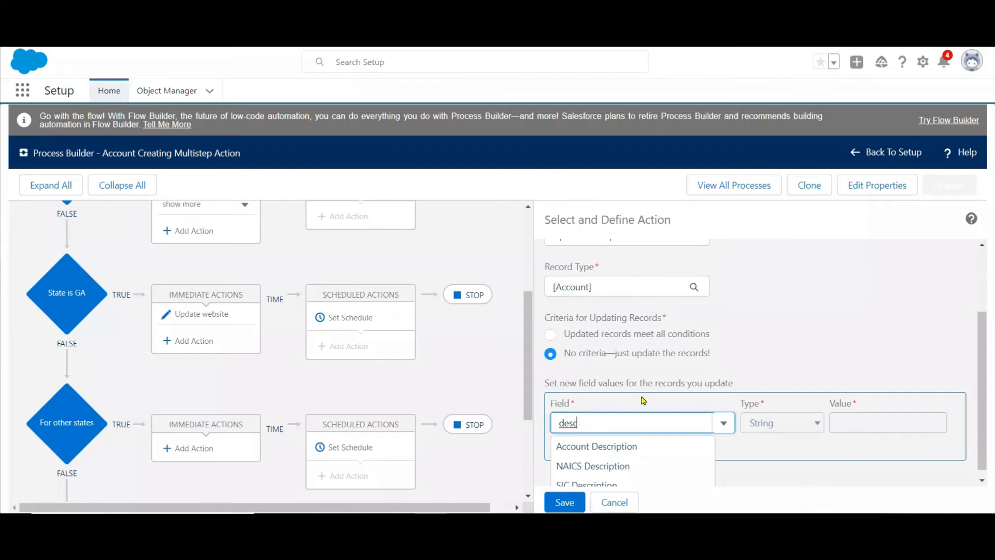
drag(981, 419, 980, 474)
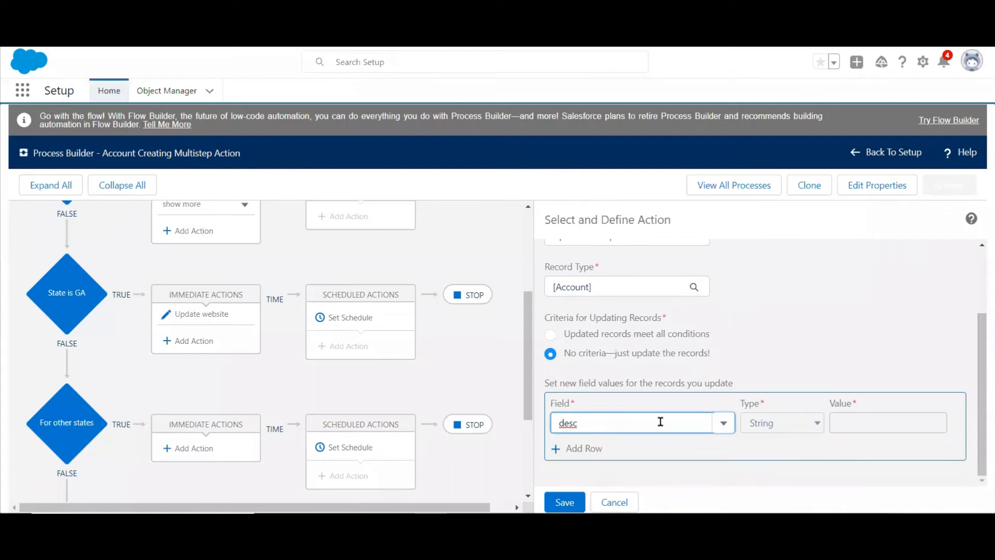
key(BackSpace)
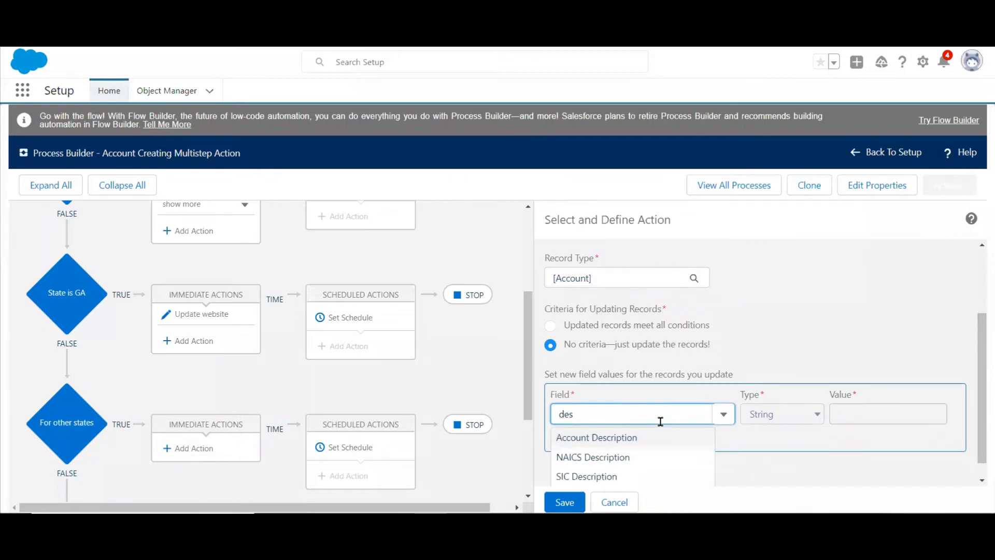
click(627, 438)
Set the Account Description value to the string "For Other State" and save the action.
click(839, 423)
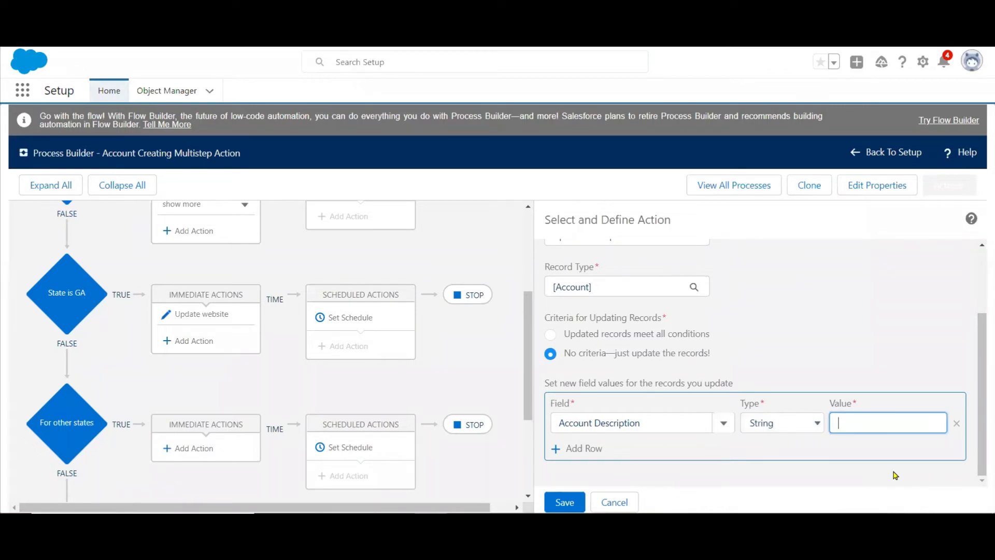
text(For Other States)
click(556, 500)
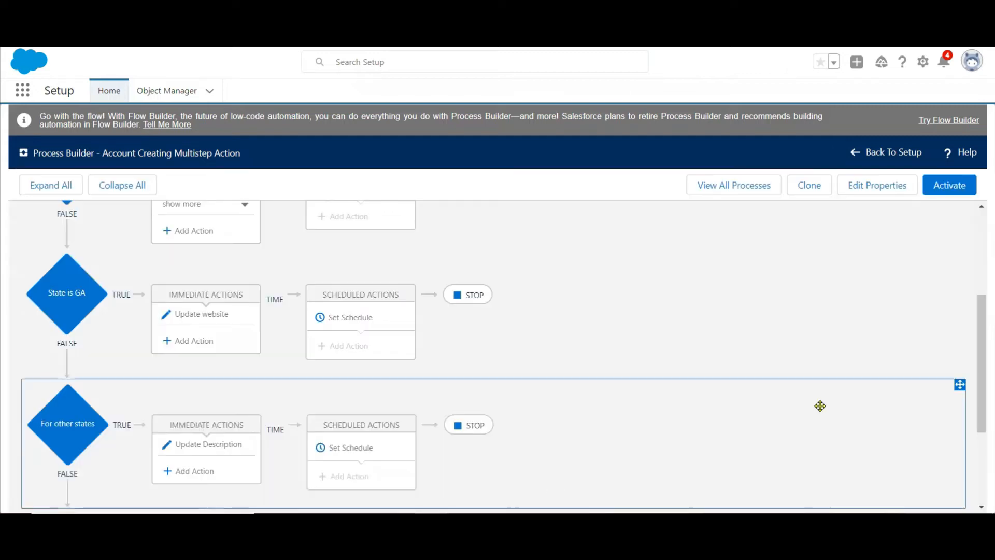
Switch to the PowerPoint slide and add the line "if Other State" below the GA website update, indented like the other conditions.
key(alt+Tab)
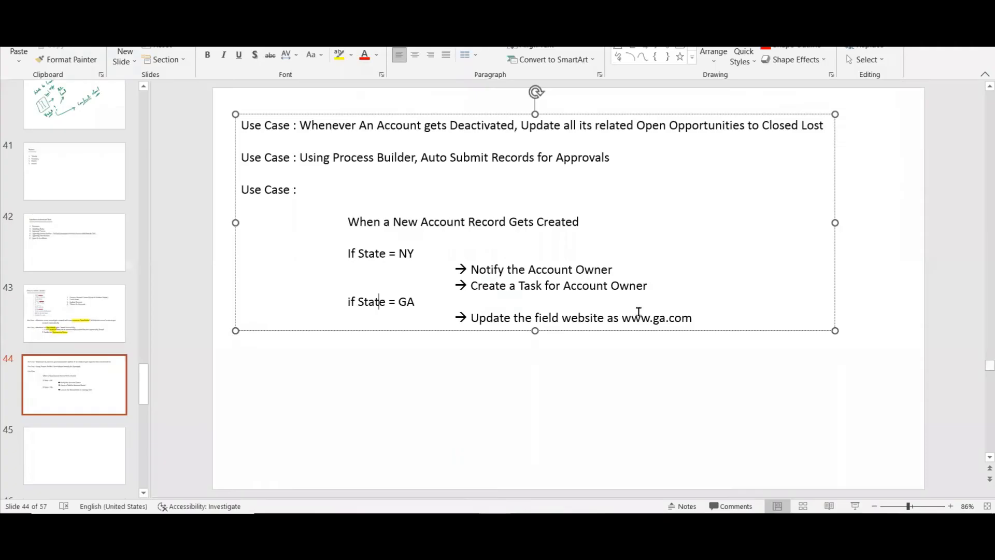
click(708, 321)
key(Return)
key(Tab)
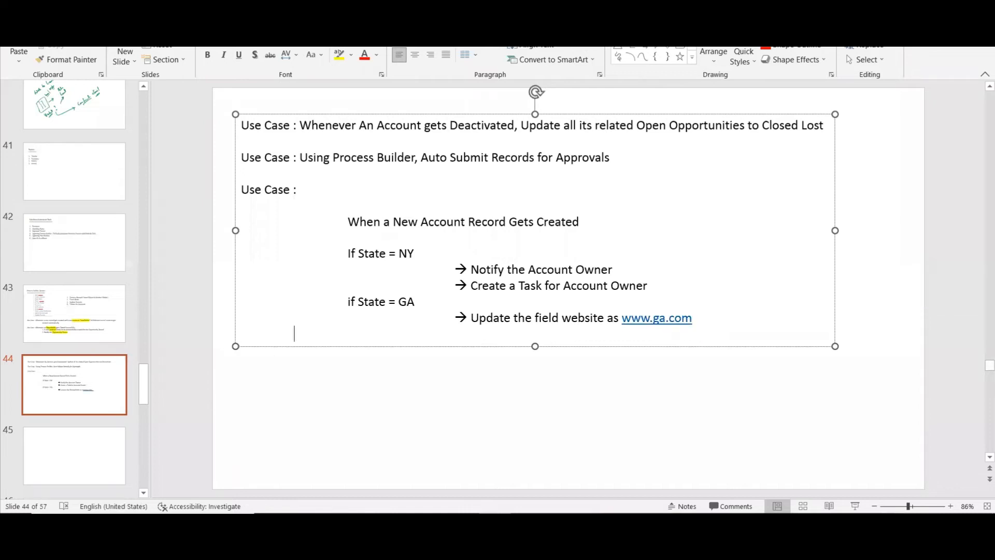
text(if Other State)
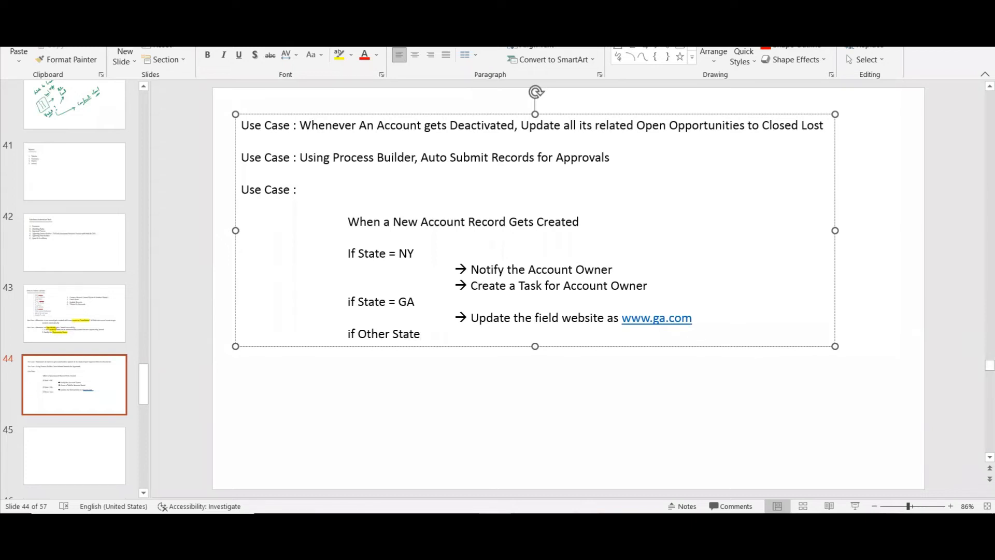
Add the arrow line "Update the filed Description as ..." under "if Other State" and return to Process Builder.
key(Return)
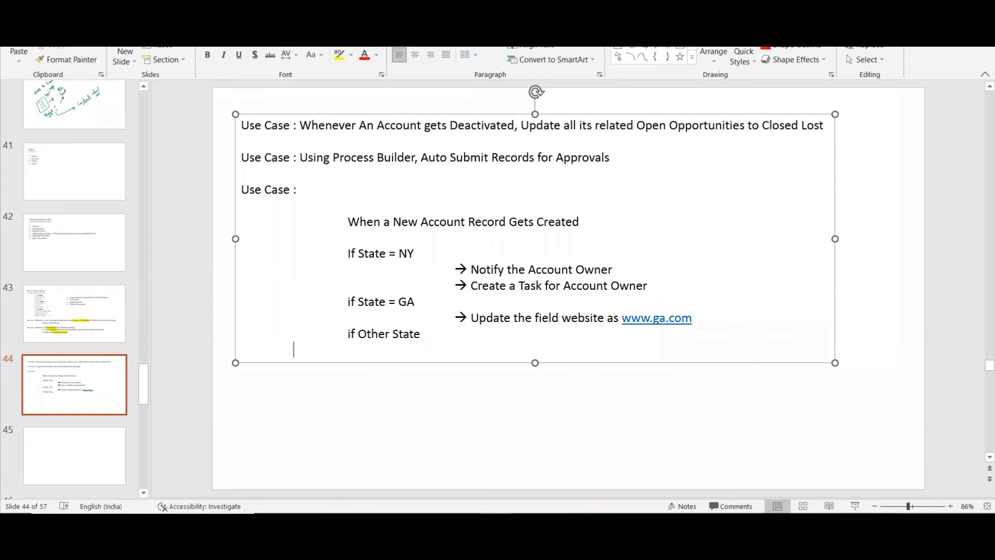
text(--> )
text(Udpate )
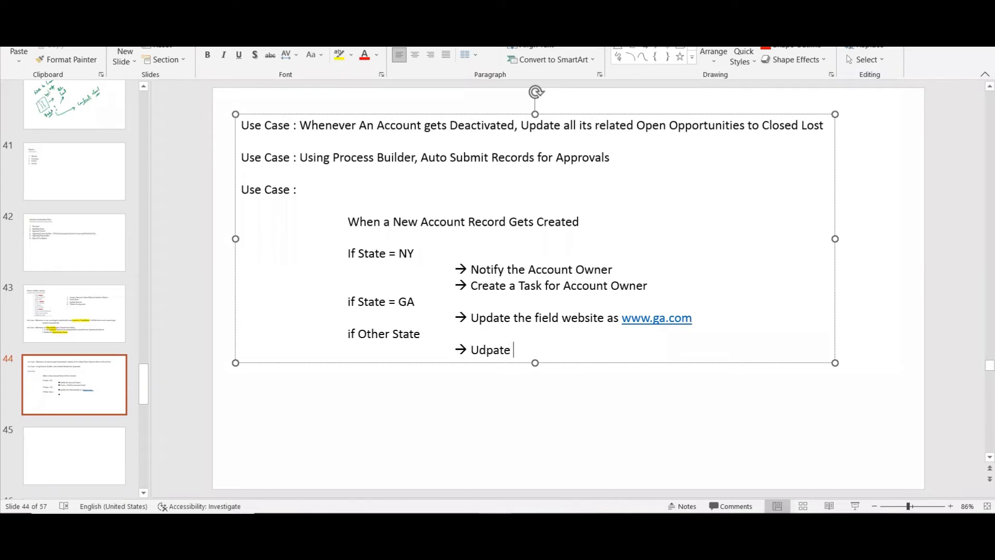
text(the)
key(BackSpace)
key(BackSpace)
key(BackSpace)
key(BackSpace)
key(BackSpace)
key(BackSpace)
key(BackSpace)
key(BackSpace)
key(BackSpace)
key(BackSpace)
text(pdate the filed Description as)
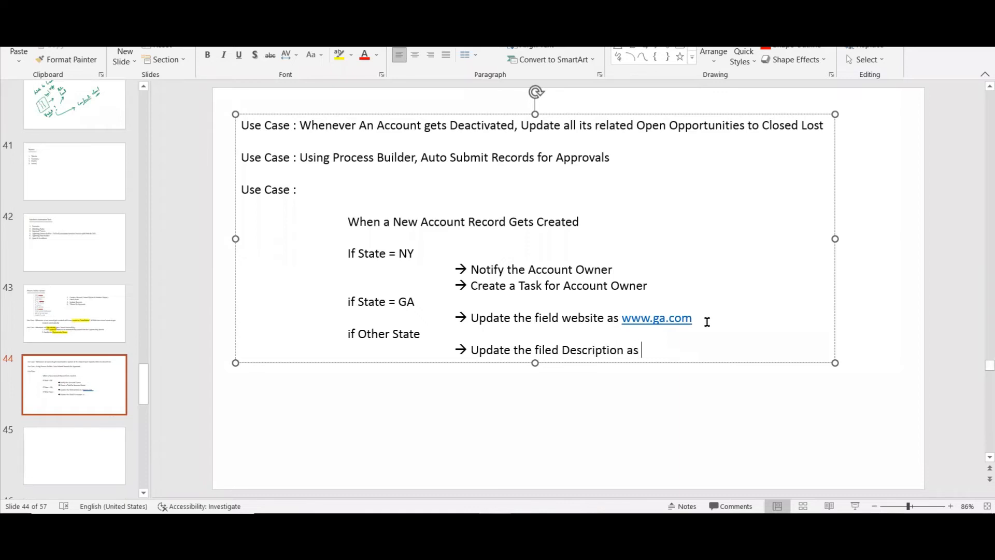
text( .....)
key(alt+Tab)
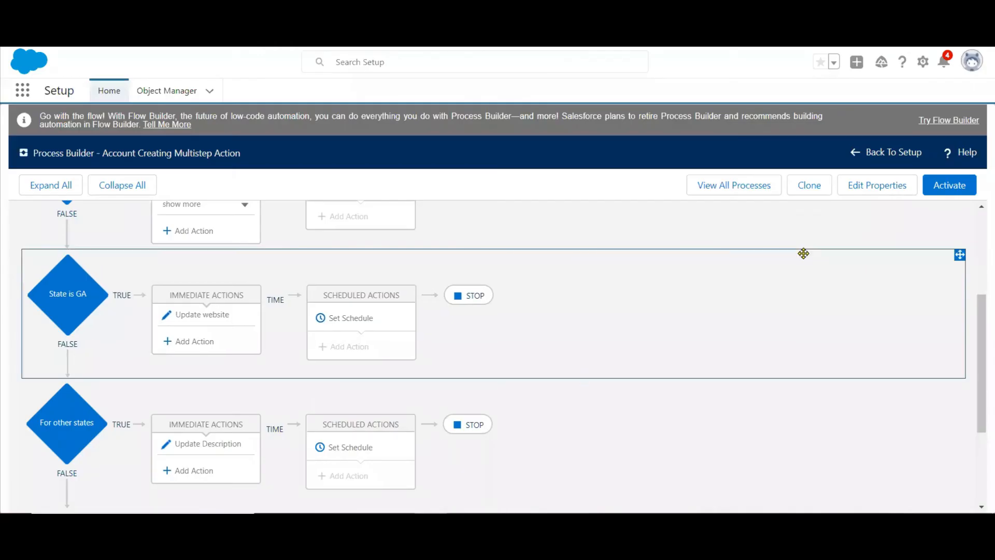
Activate the Account Creating Multistep Action process and confirm the activation.
click(956, 193)
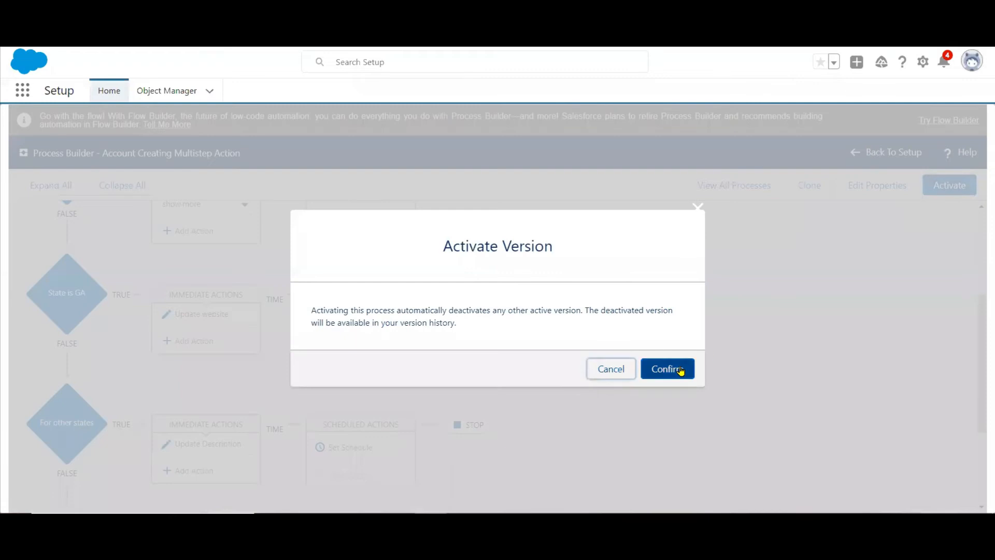
click(680, 369)
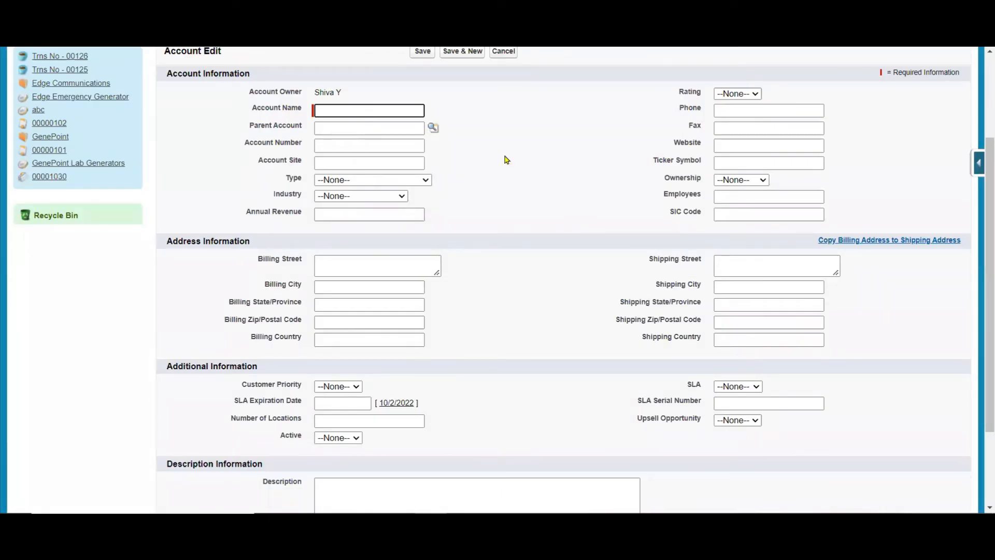
Create and save a new test account with an account name and NY as the billing state.
text(F)
text(Sita)
click(334, 305)
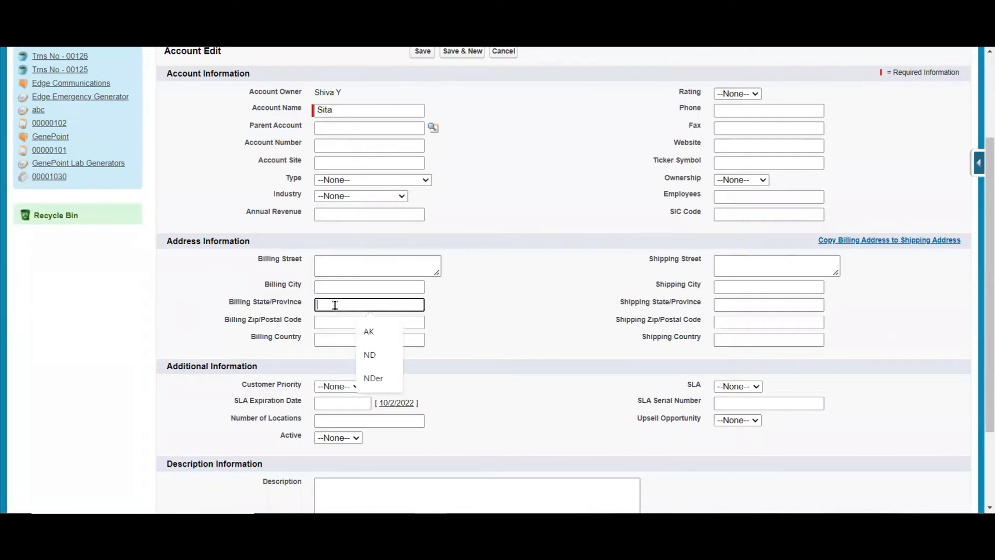
text(NY)
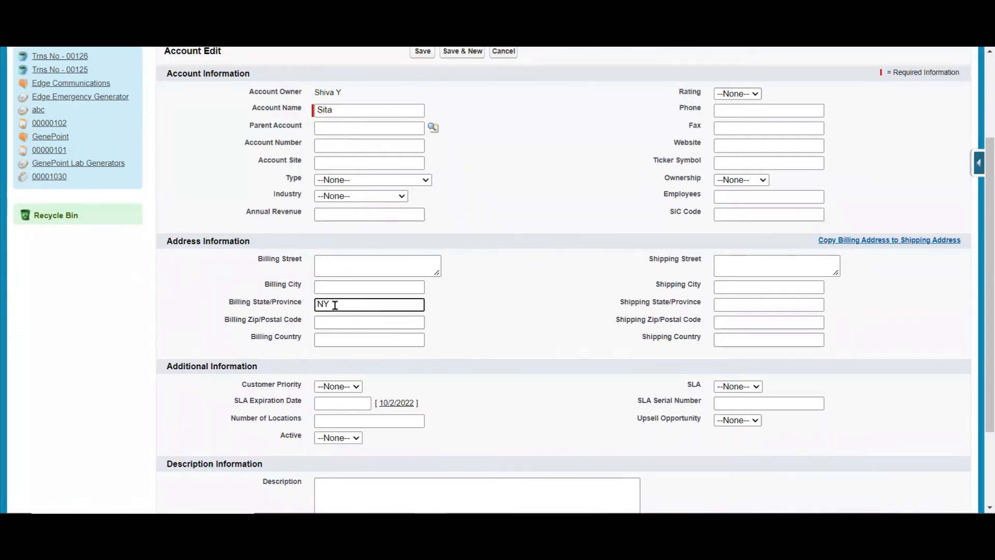
click(422, 52)
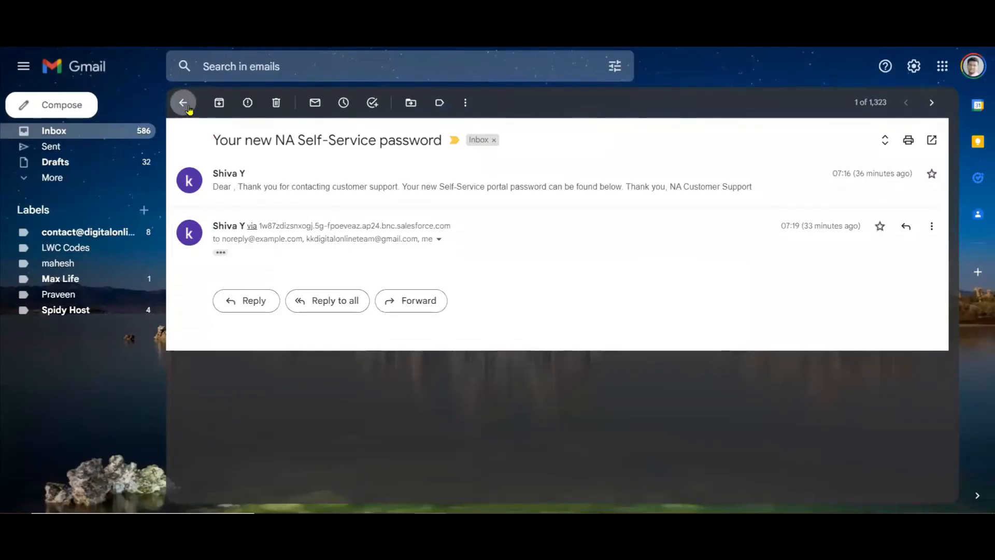
Switch to Gmail, refresh the inbox and open the new Payment Approval Notification email.
click(182, 102)
click(221, 103)
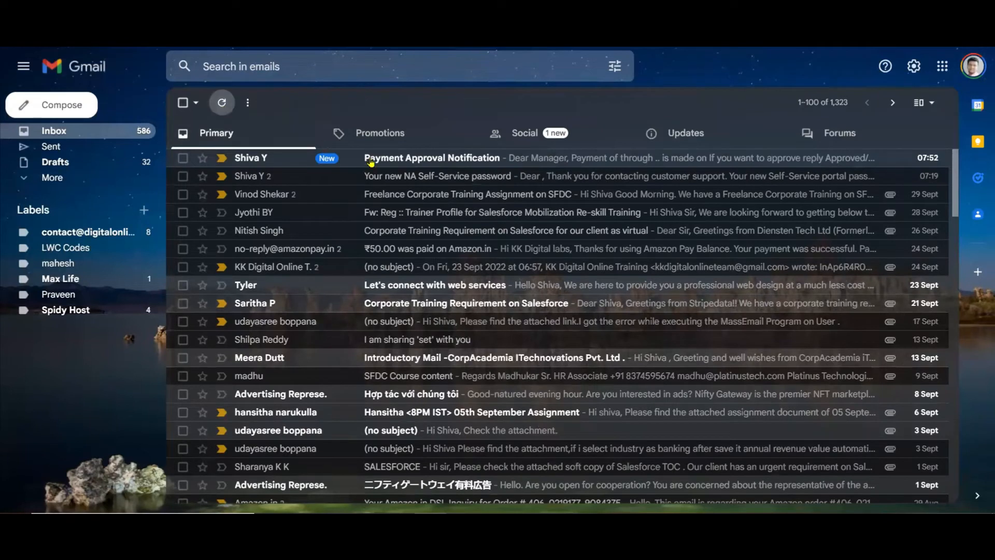
click(390, 163)
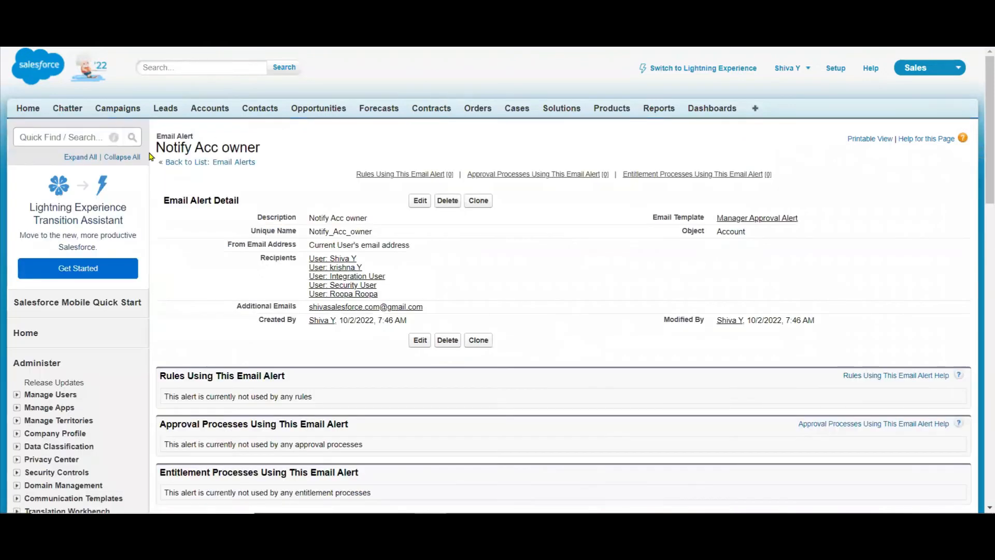
Return to Salesforce, open the new NY account and examine its Open Activities and other related lists for the task.
click(24, 116)
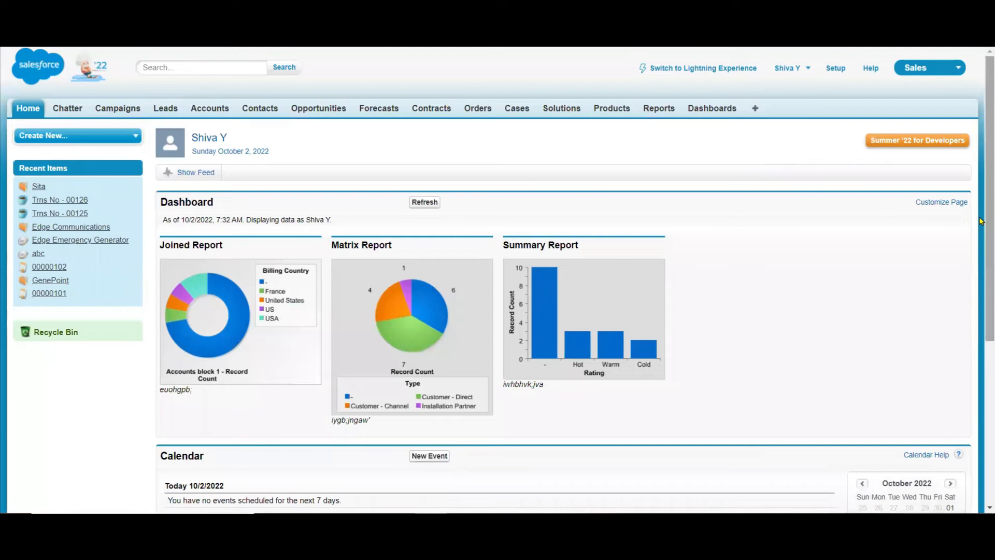
scroll(981, 214, down, 5)
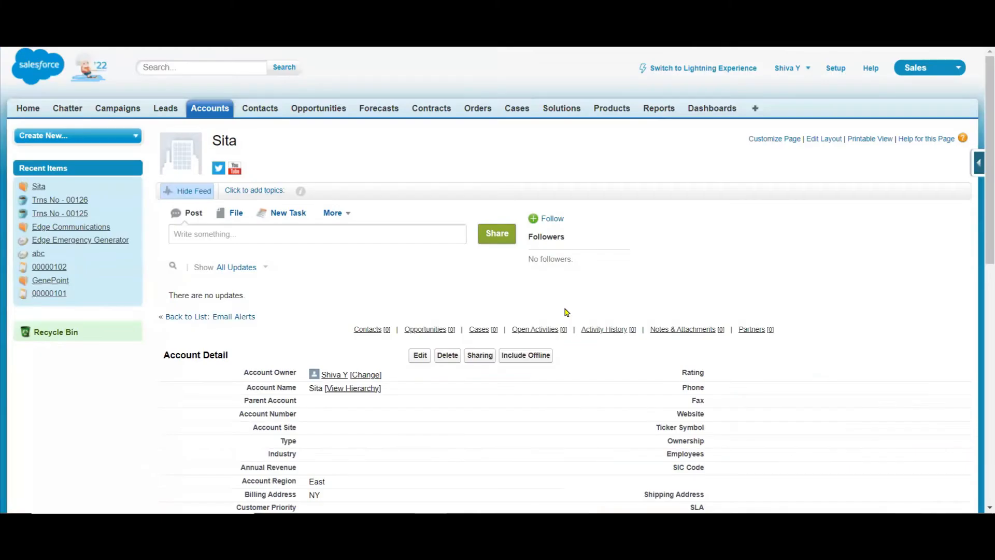
scroll(981, 403, down, 9)
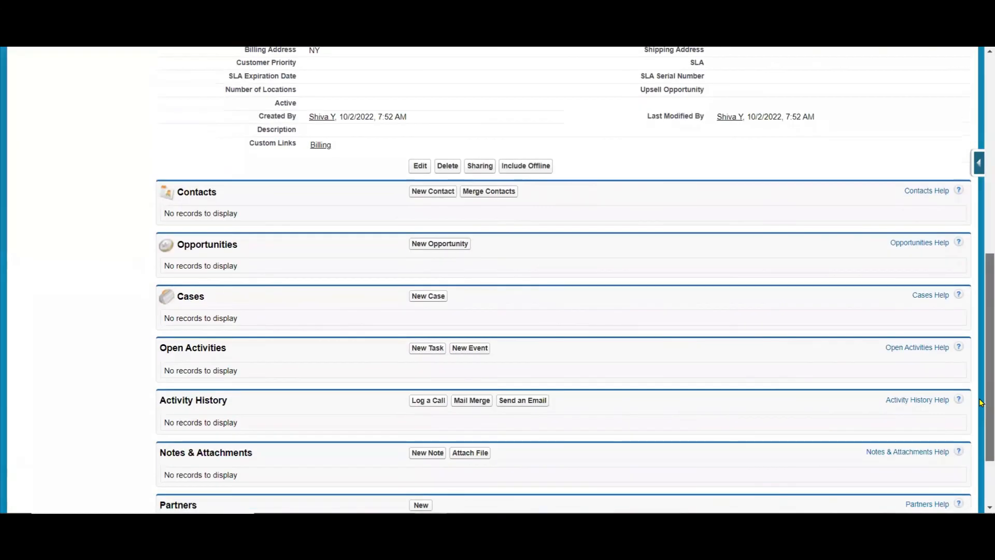
scroll(981, 402, down, 2)
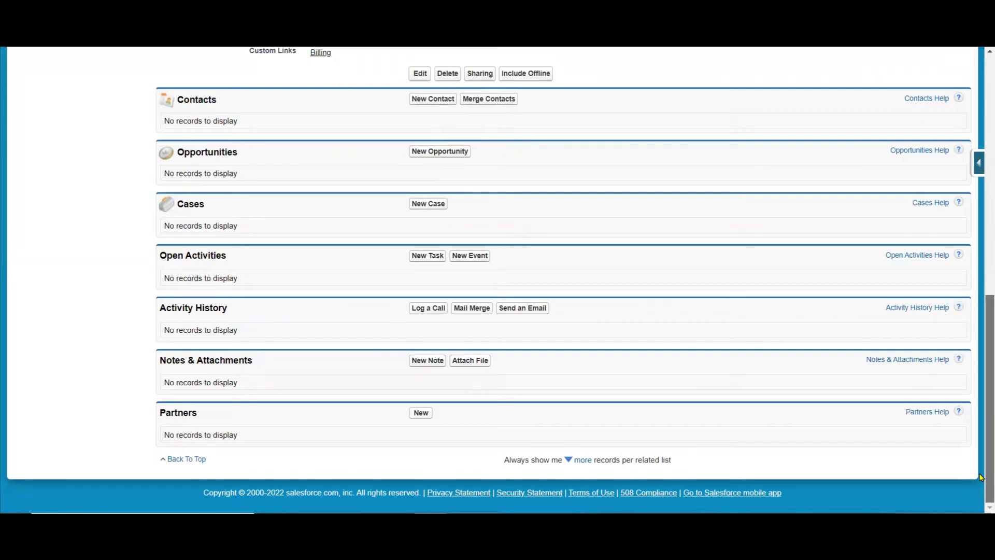
scroll(981, 477, up, 1)
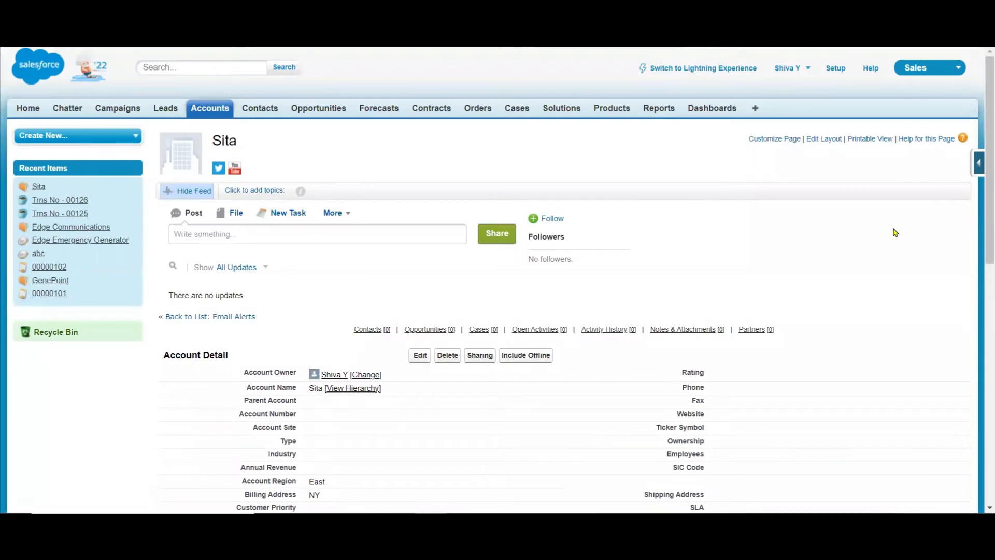
Change the NY test account's billing state to GA, save the record and check its Website field.
drag(979, 237, 977, 240)
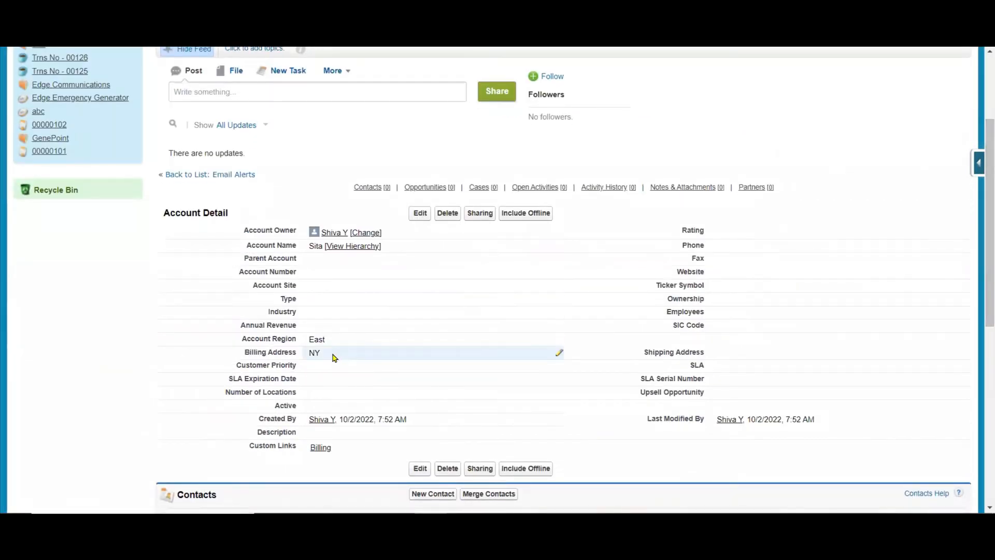
double_click(332, 354)
drag(518, 200, 356, 219)
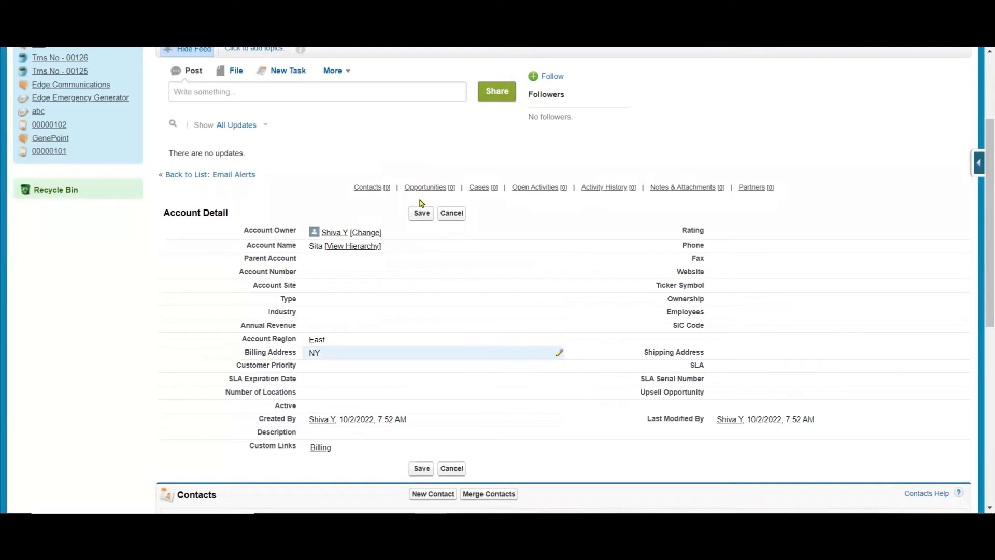
double_click(365, 352)
click(524, 203)
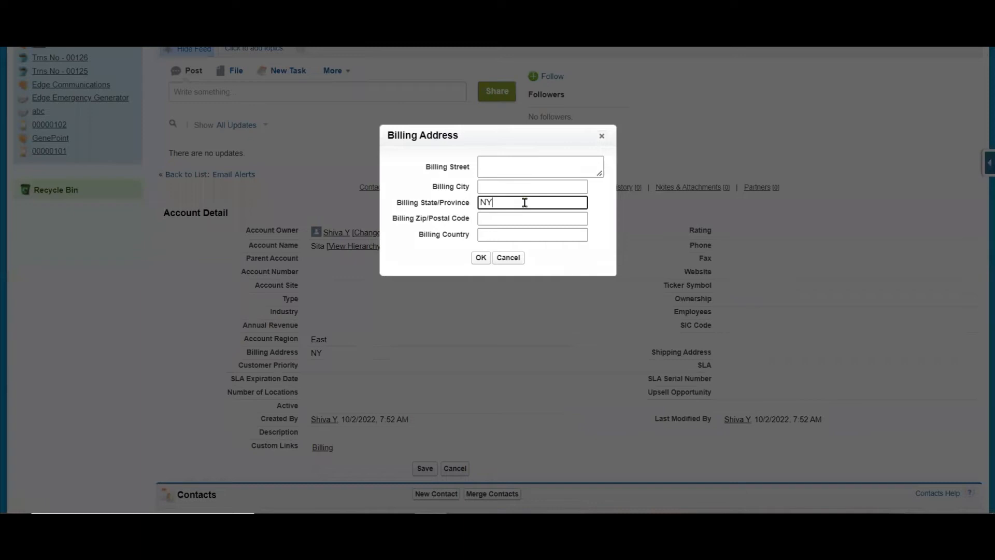
key(BackSpace)
key(BackSpace)
text(GA)
click(480, 259)
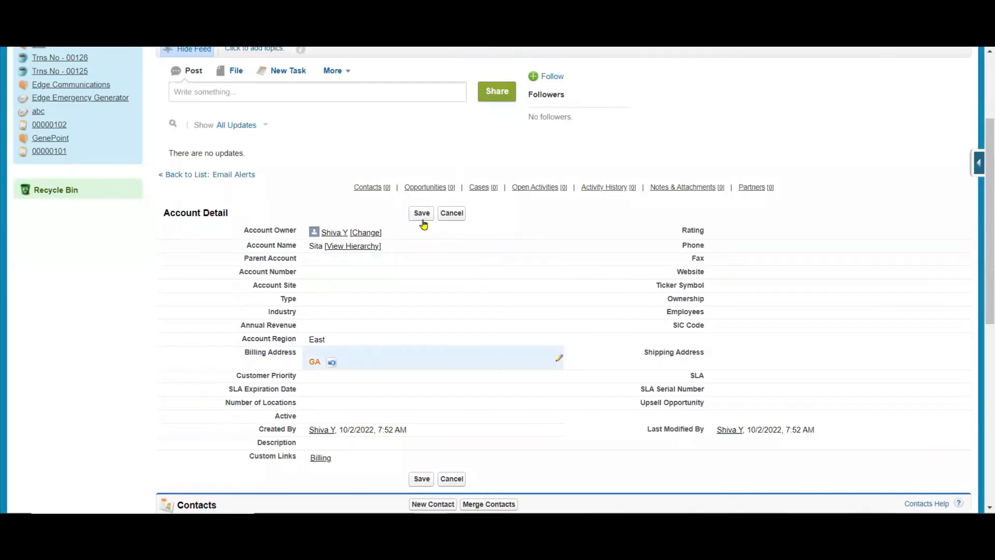
click(425, 213)
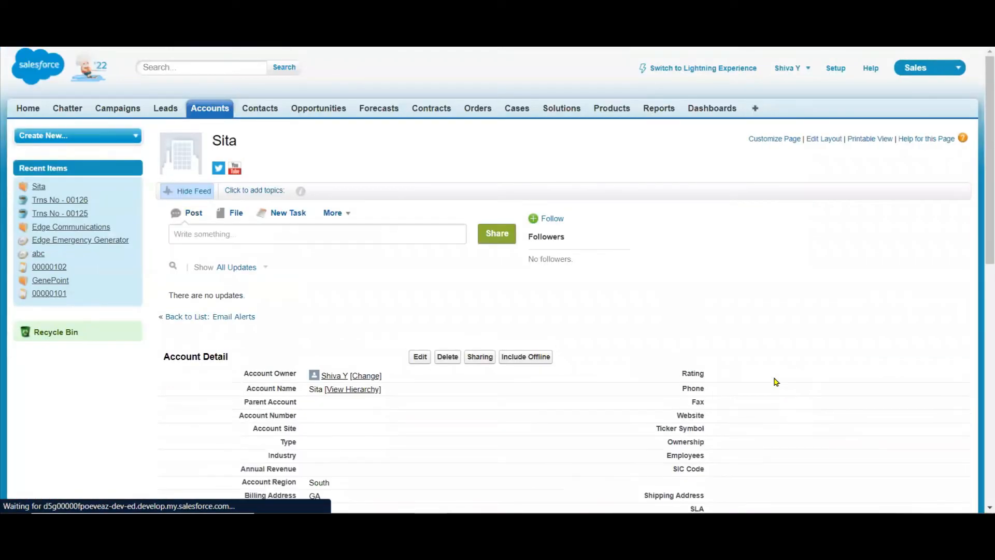
scroll(980, 178, down, 1)
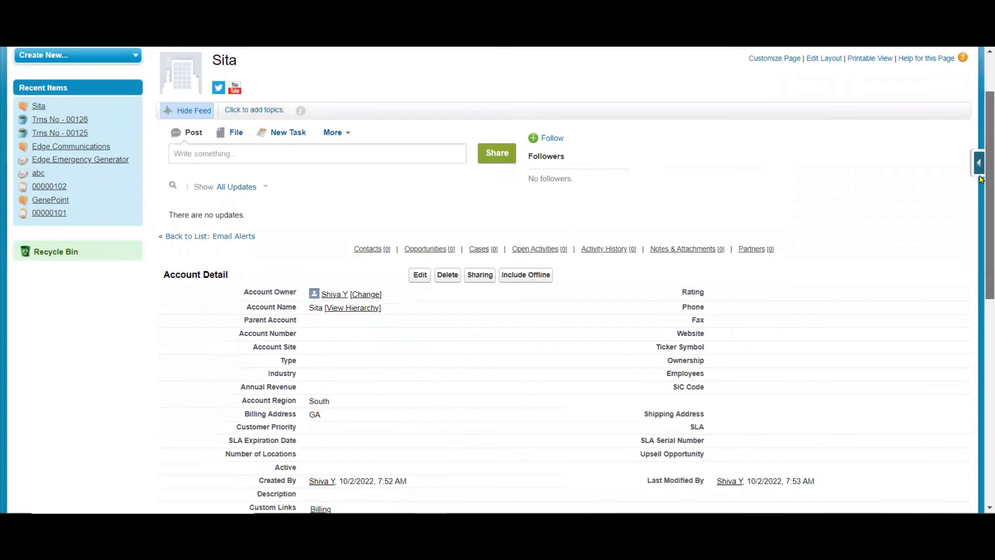
drag(980, 179, 978, 98)
Create and save a new account named "ihesrbgj" with GA as the billing state.
click(219, 117)
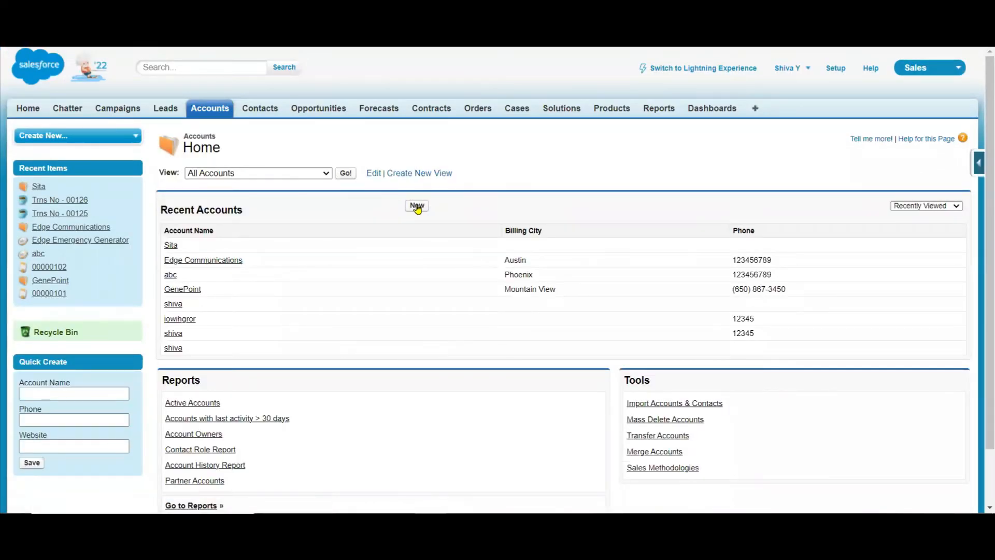
click(417, 206)
text(ihesrbgj)
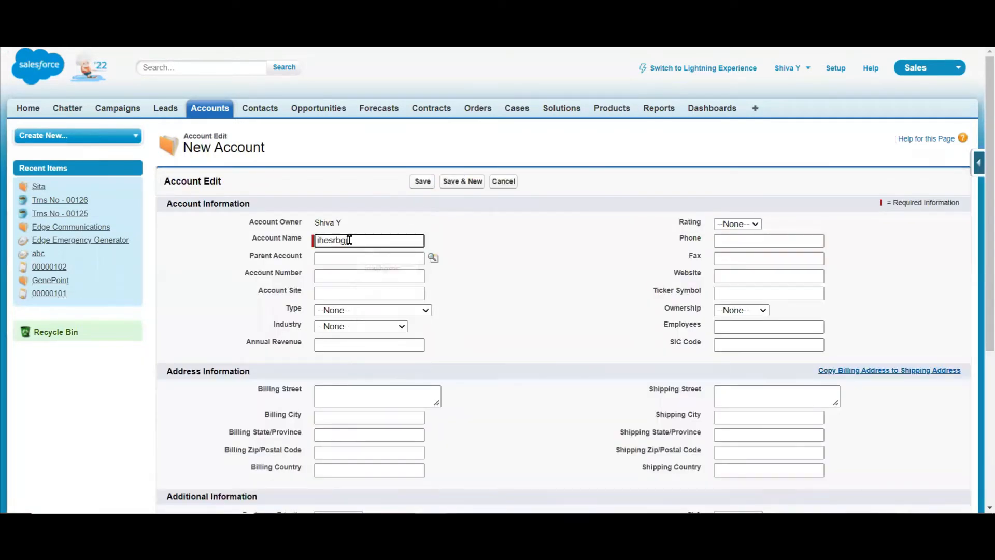
click(322, 432)
text(GA)
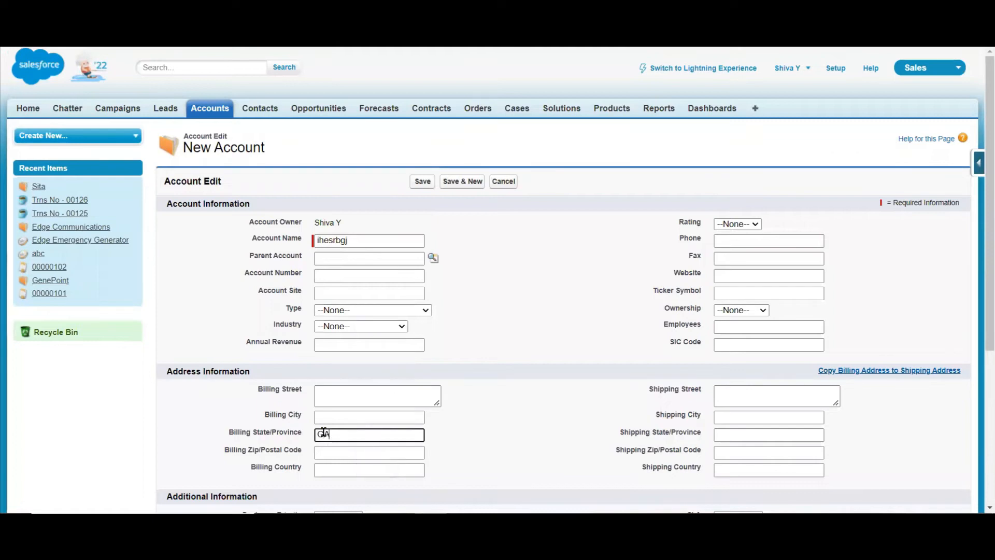
click(422, 181)
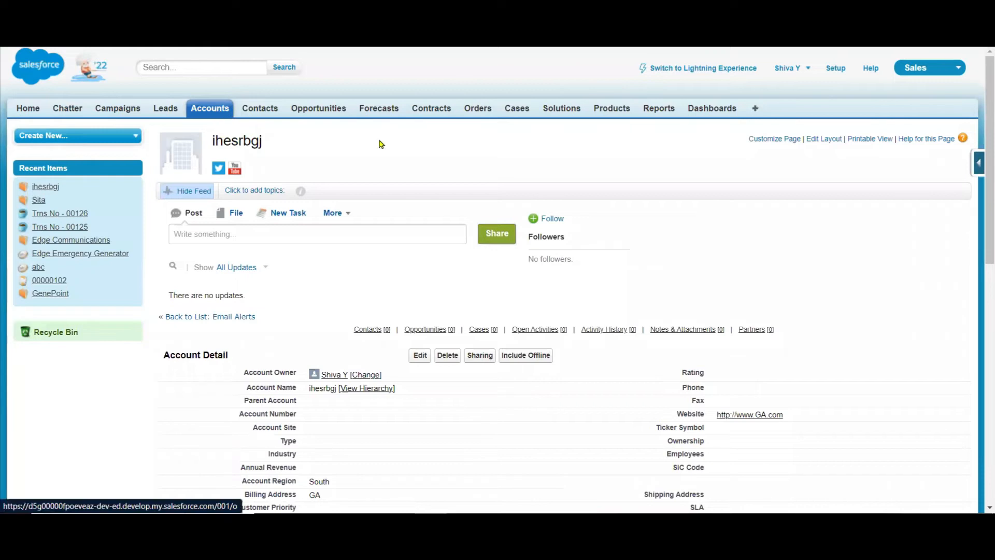
Create and save another account named "rjrjejy" with "abc" as the billing state.
click(414, 204)
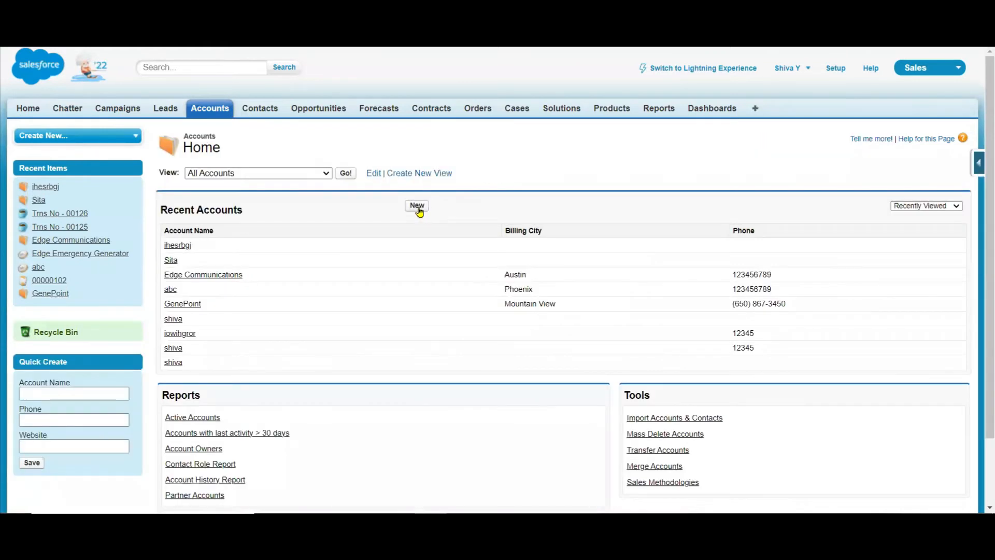
text(rjrejy)
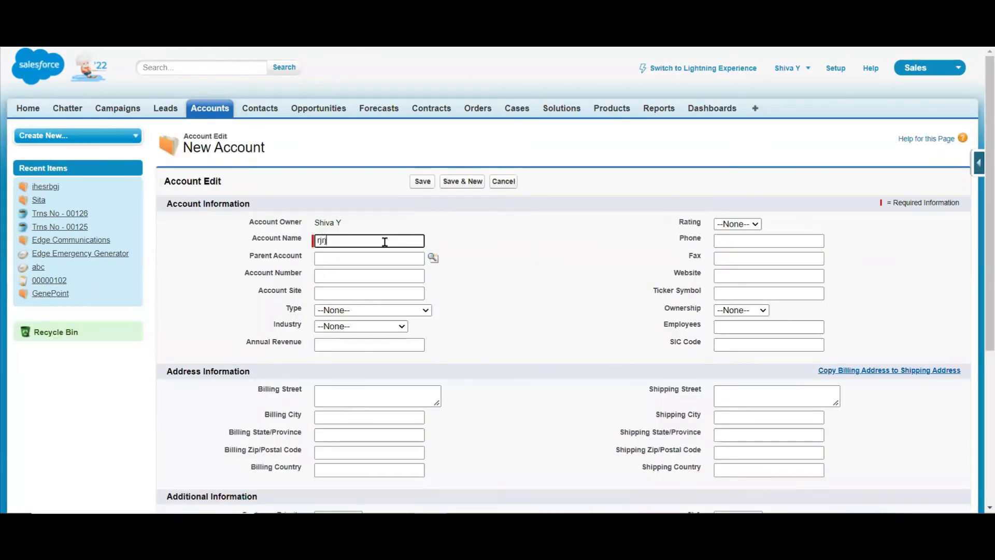
click(344, 433)
text(abc)
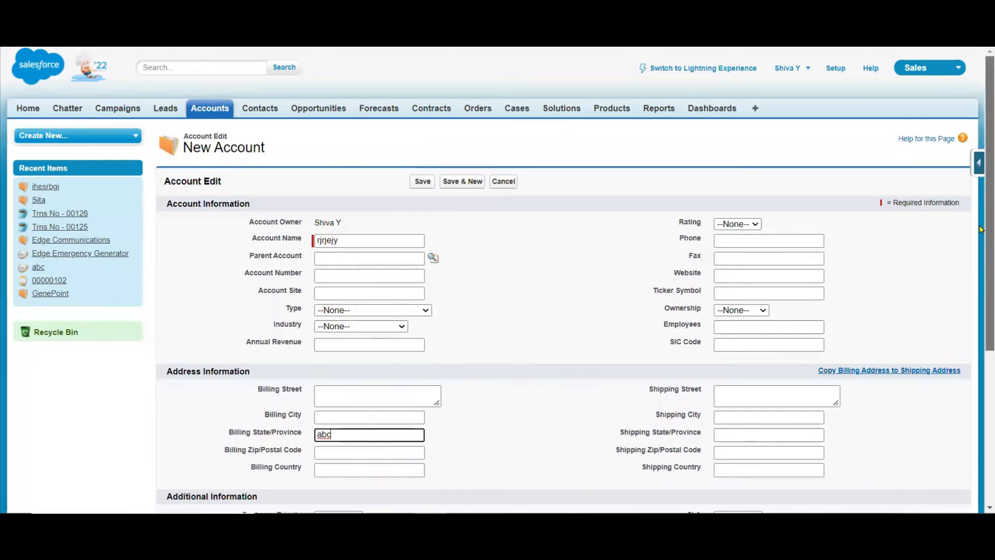
scroll(980, 306, down, 5)
click(421, 450)
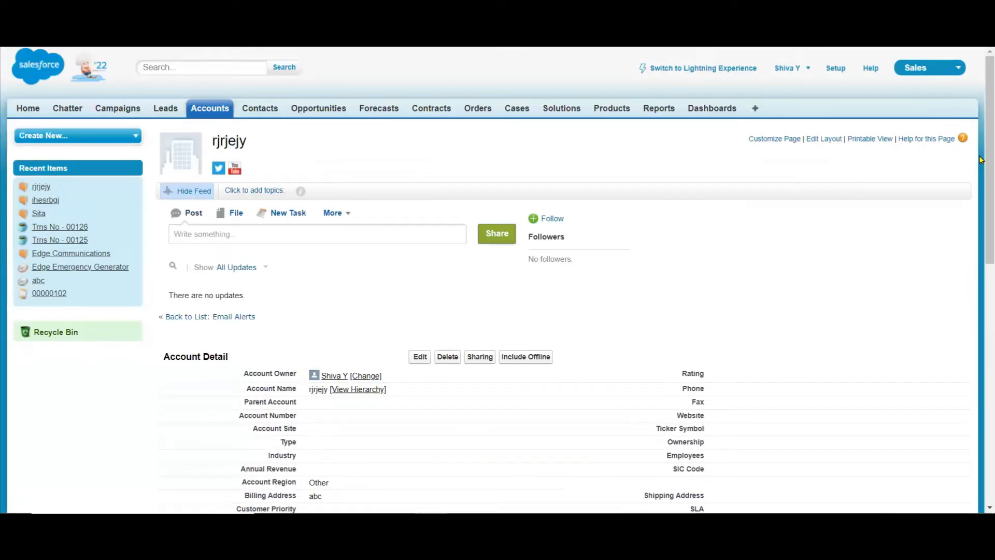
Check the Description field of the "abc" state account and switch to the PowerPoint use case slide.
scroll(668, 311, down, 5)
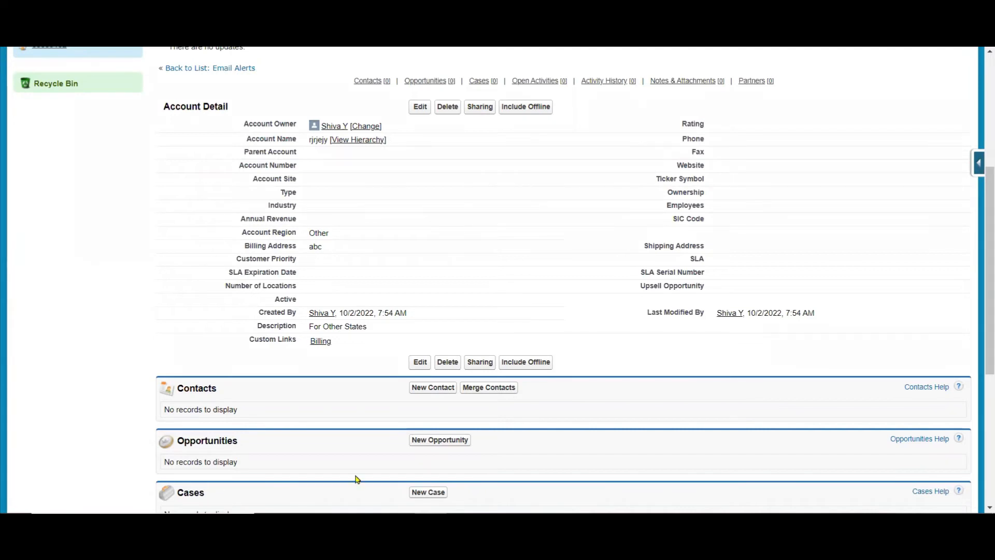
click(431, 523)
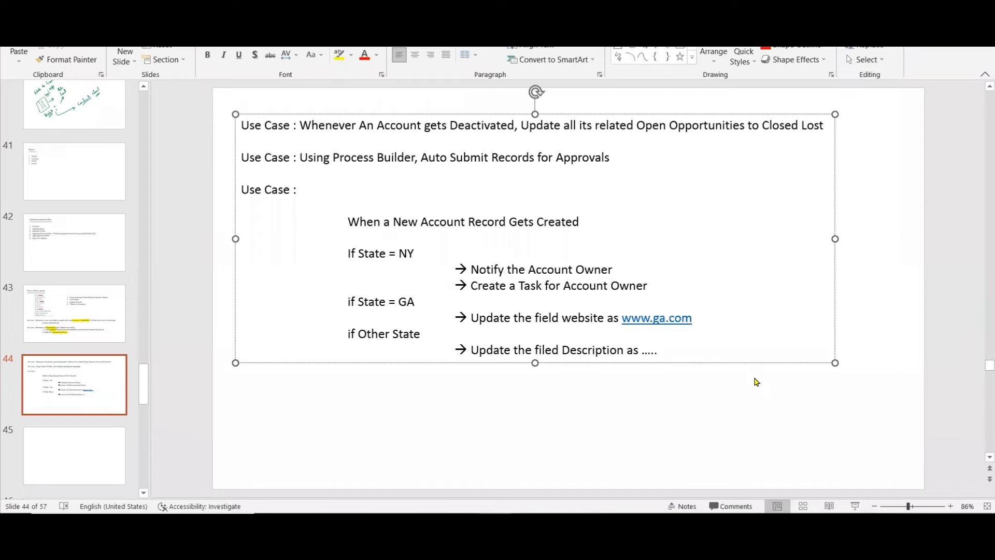
Add the line "Use Case : Whenever Opportunity Gets Closed, Post to Chatter" below the existing use cases on the slide.
key(Return)
key(Return)
text(Use Ca)
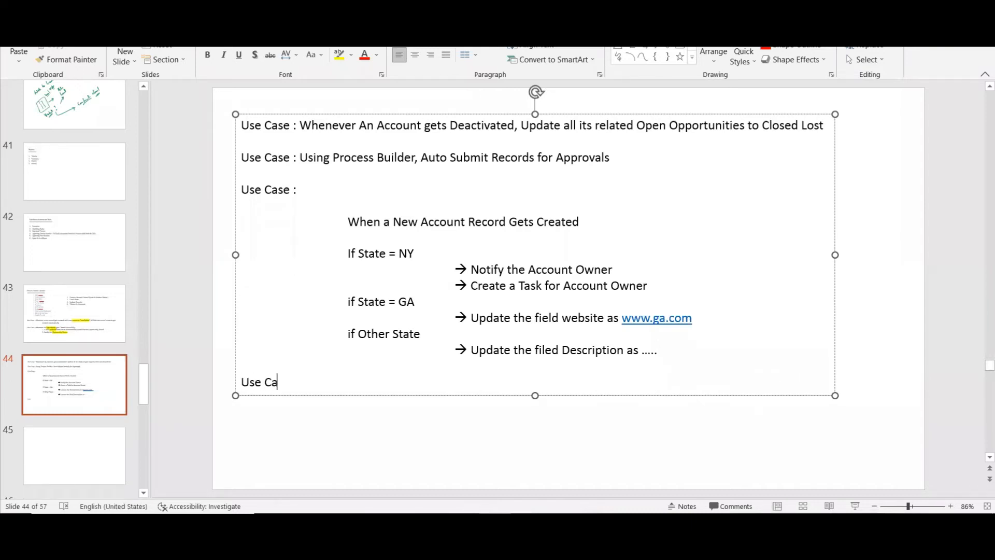
text(se : Whene)
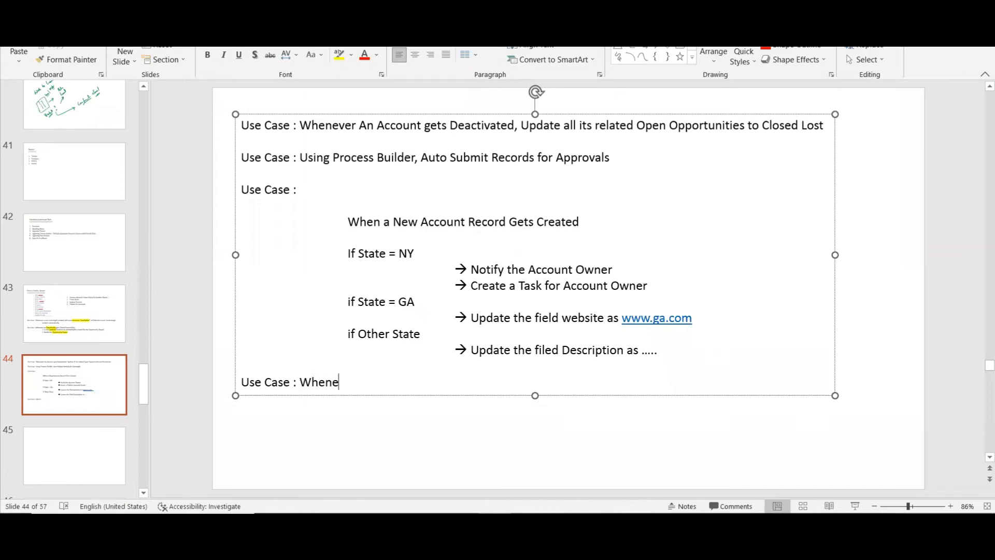
text(ver Opportunity Gets Closed)
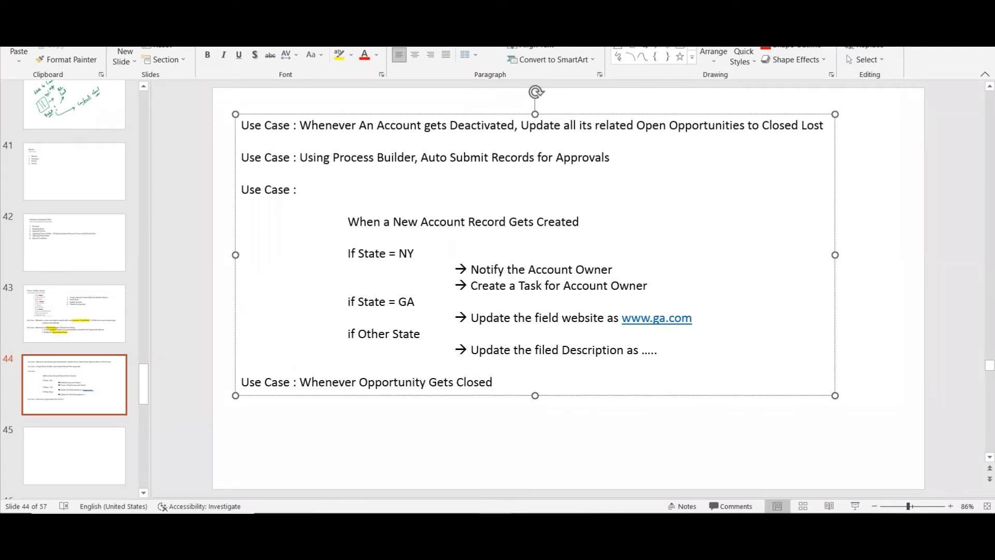
text(, Post to Chatter)
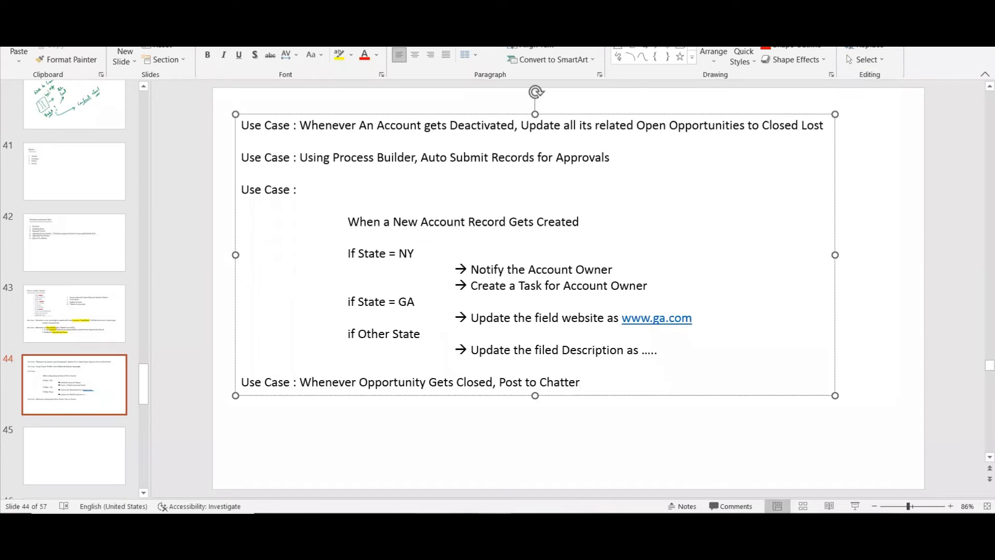
Switch to Salesforce Process Builder and start a new process named "Post to Chatter for Closed Won Opp".
key(alt+Tab)
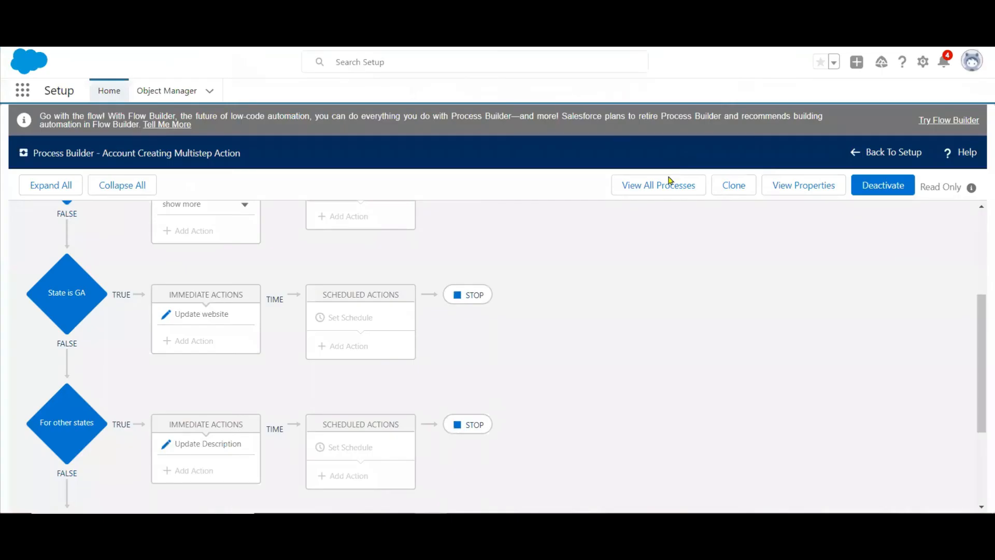
click(667, 189)
click(963, 199)
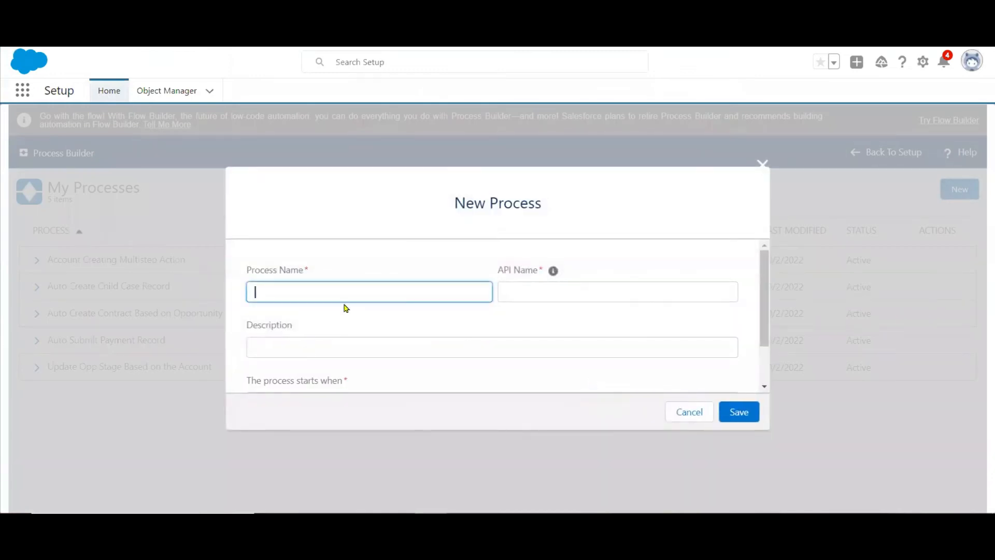
text(Post to )
text(Chatter)
text( for Clsoe)
key(BackSpace)
key(BackSpace)
key(BackSpace)
text(osed )
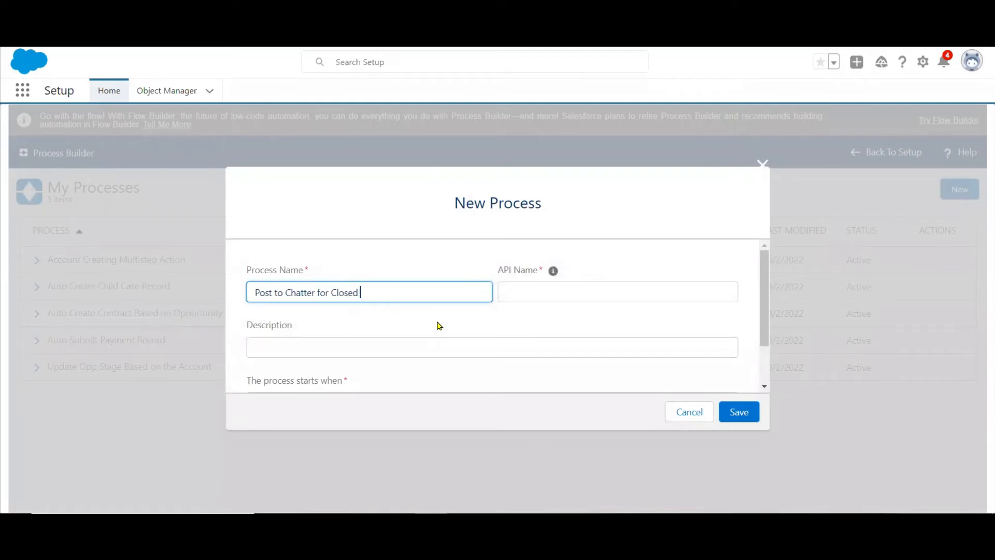
text(Won Opp)
Describe the process as "Post to Chatter for Closed Won Opp", make it start when a record changes, and save it.
key(Tab)
key(Tab)
key(Tab)
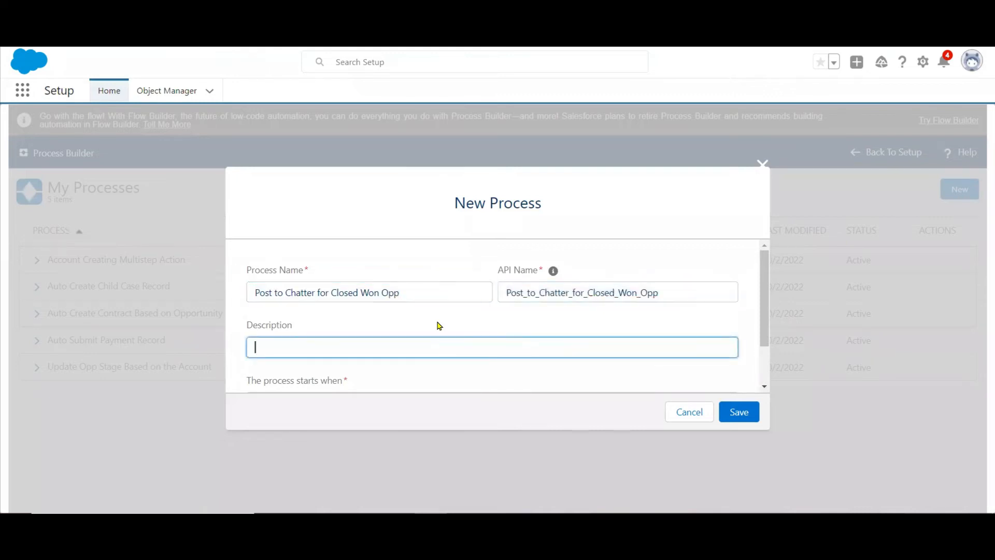
text(Post to Chatter for Closed Won Opp)
click(767, 362)
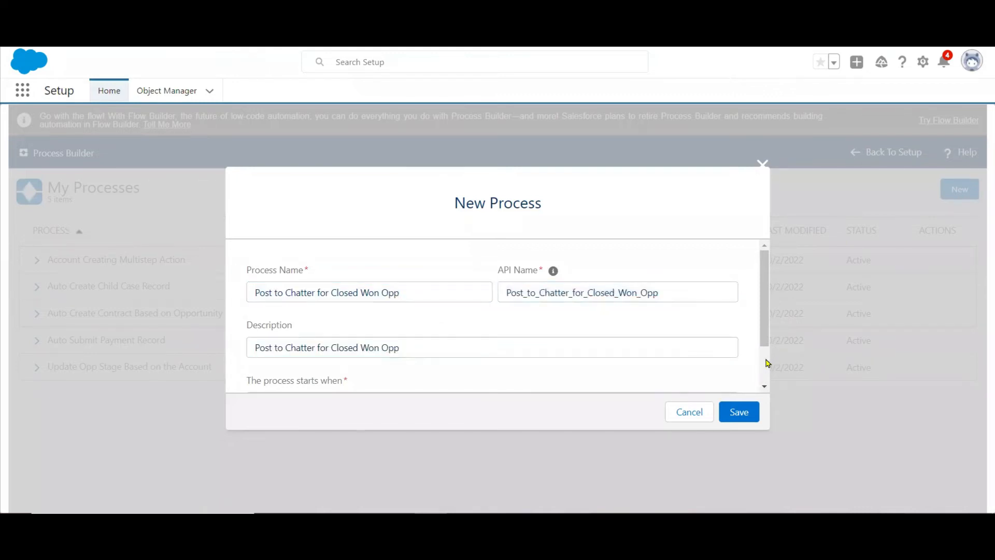
scroll(766, 362, down, 2)
click(383, 353)
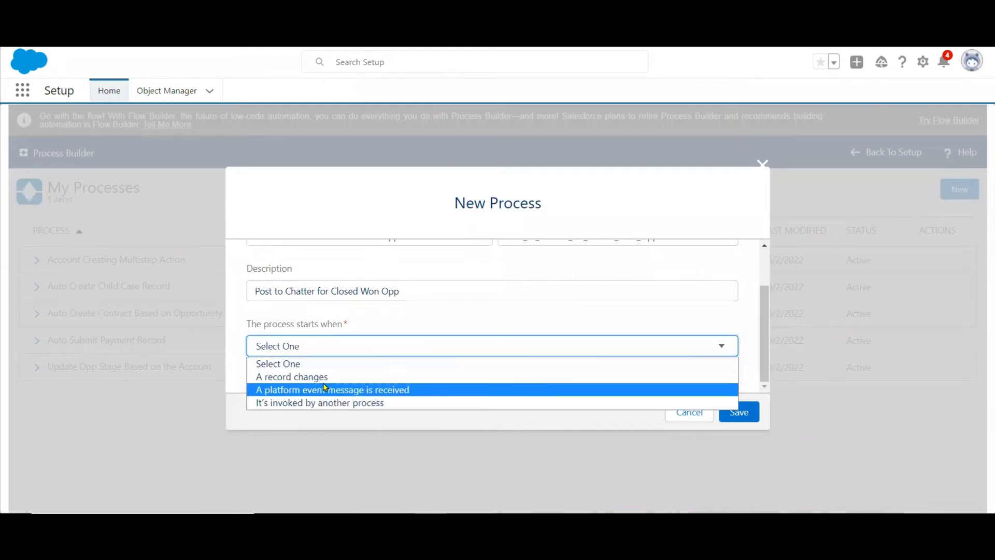
click(323, 380)
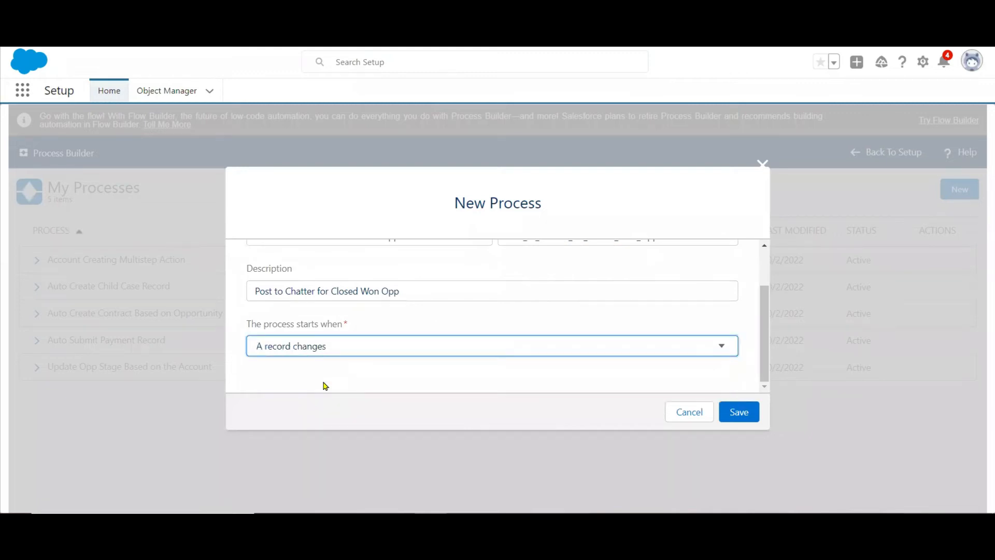
click(722, 416)
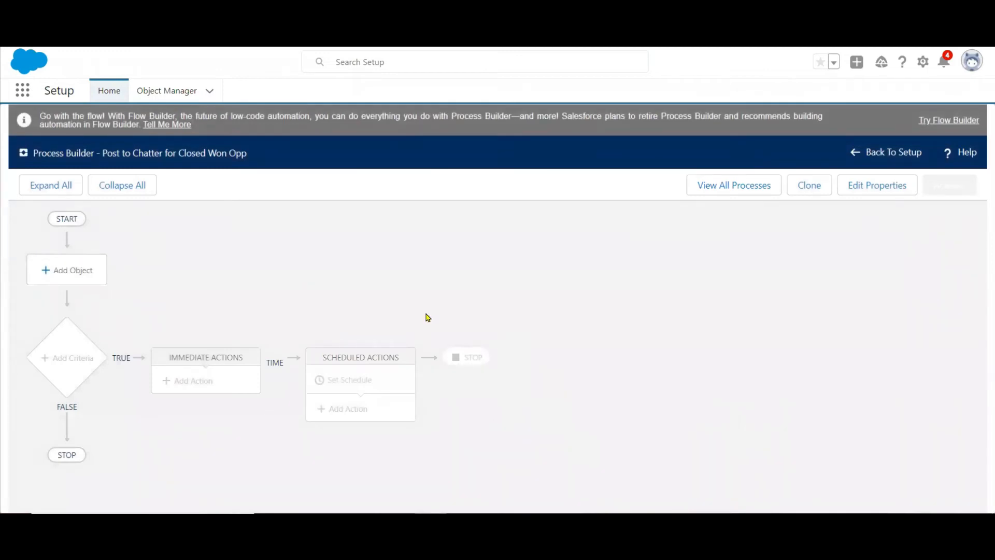
Set Opportunity as the process object, starting when a record is created or edited, and save.
click(79, 271)
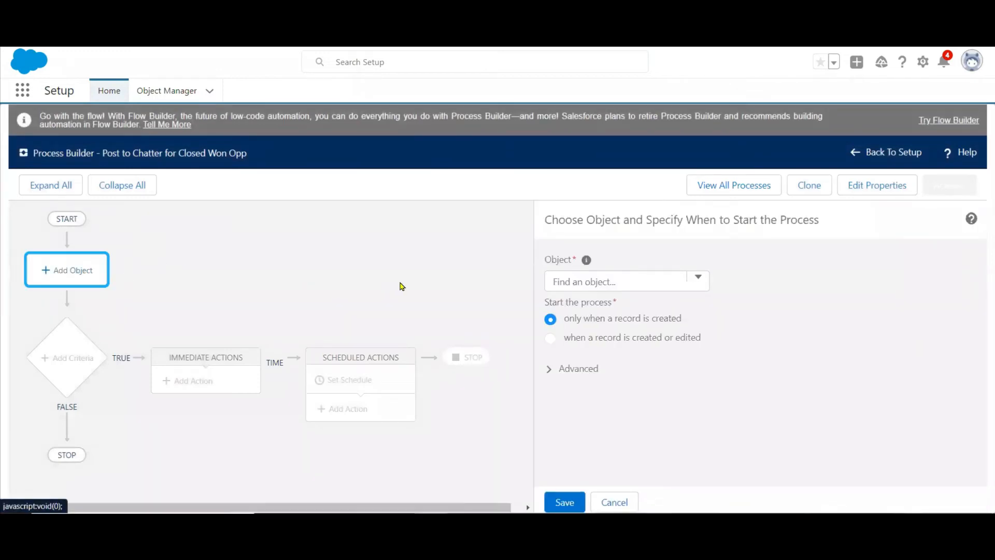
click(575, 282)
text(opp)
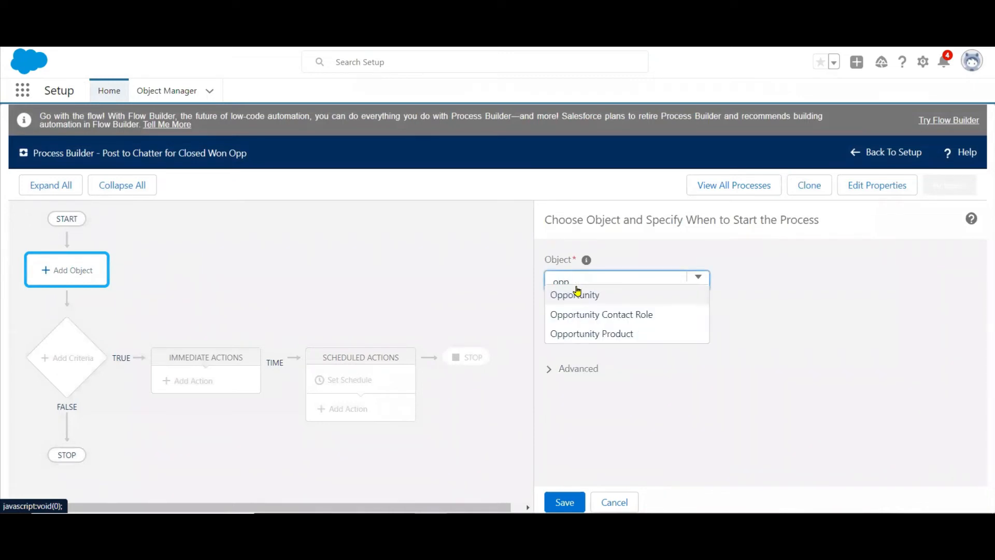
click(576, 295)
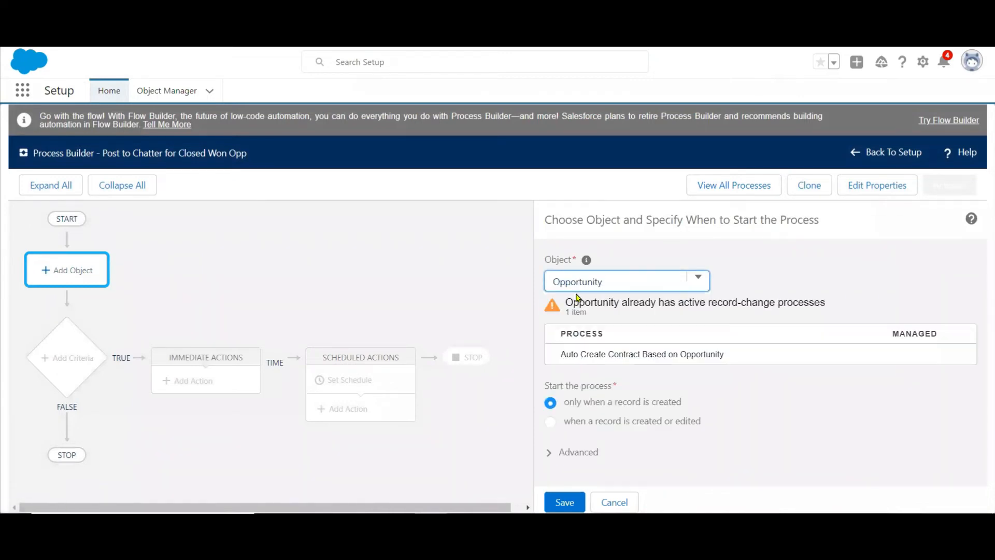
click(551, 422)
click(559, 502)
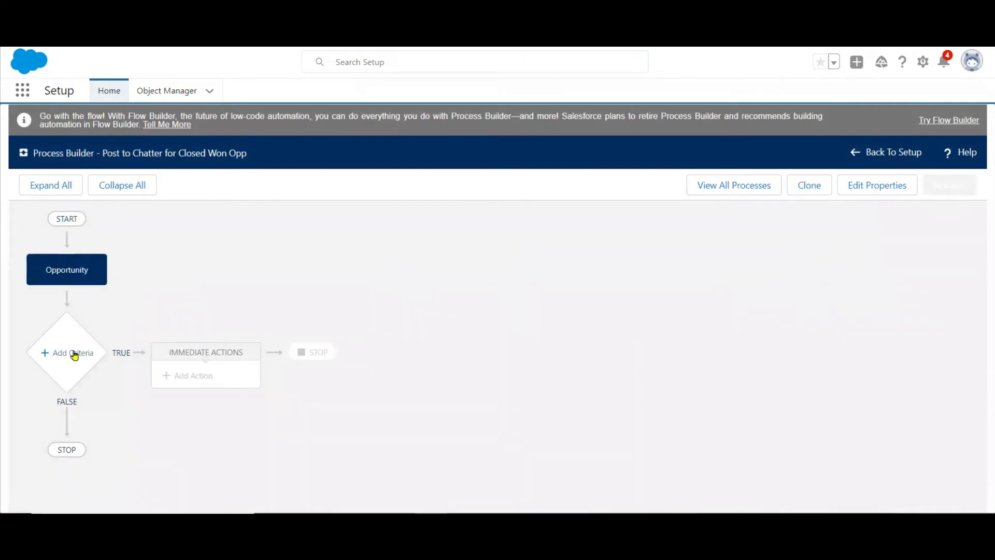
Add a criteria node to the process named "opp is closed won".
click(69, 355)
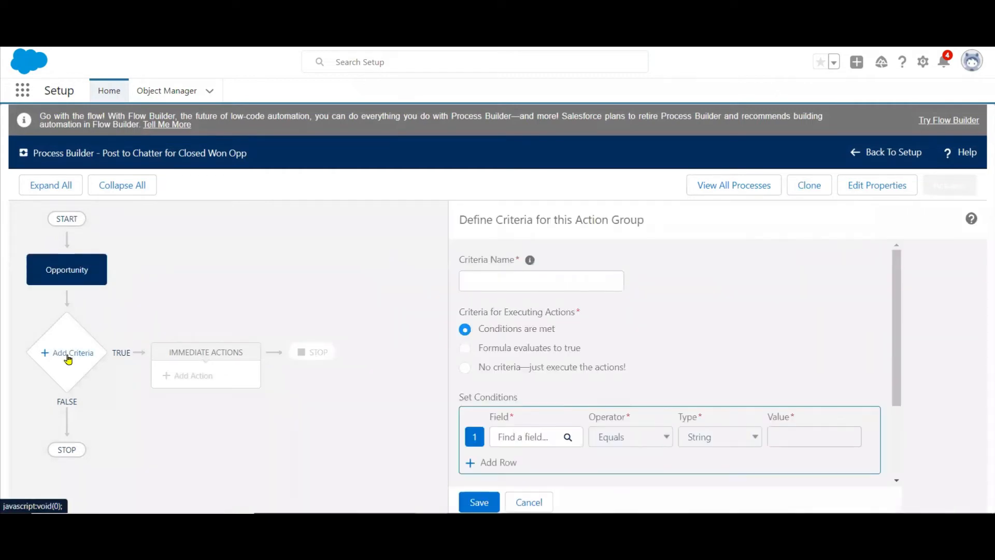
click(495, 279)
text(opp is)
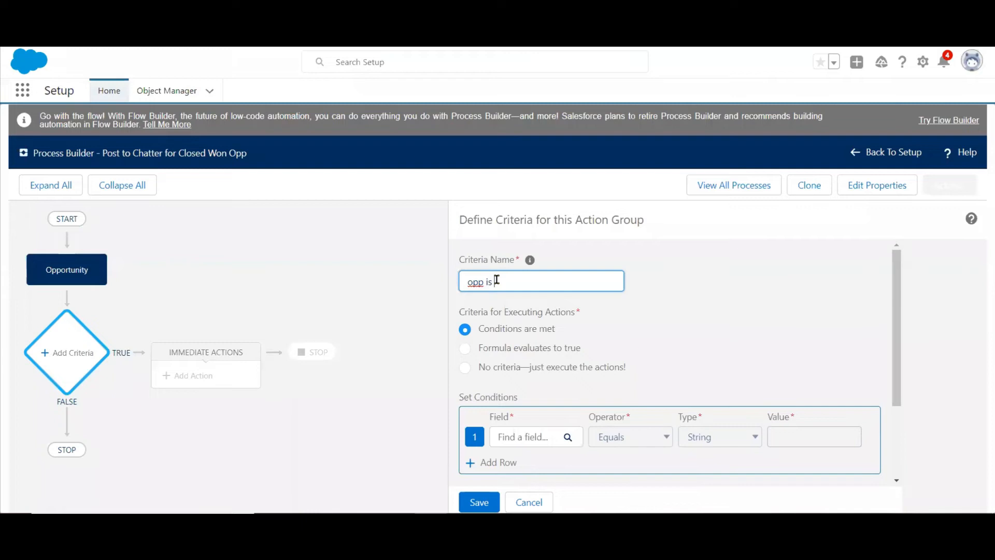
text( closed won)
Set the criteria condition to Opportunity Stage equals Closed Won and save the criteria.
click(526, 436)
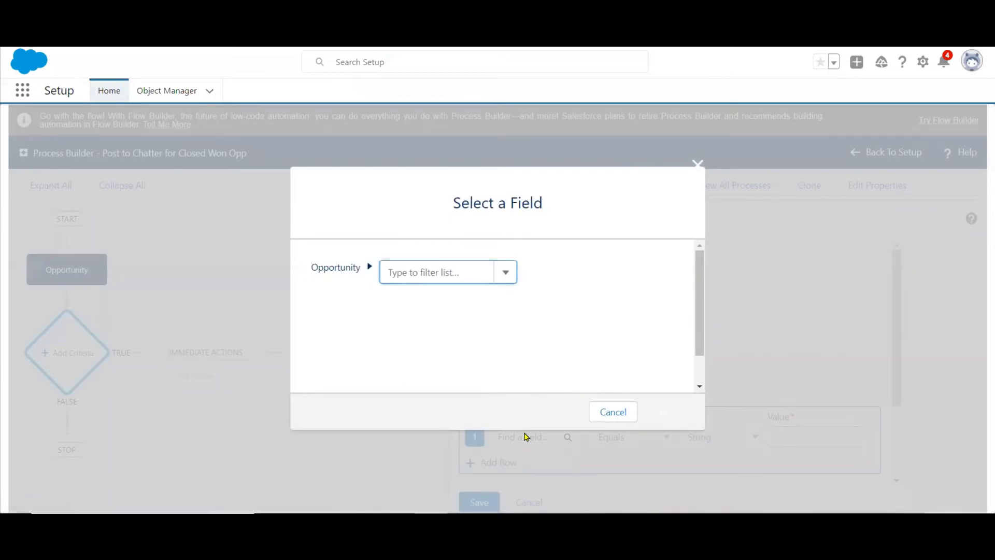
text(sta)
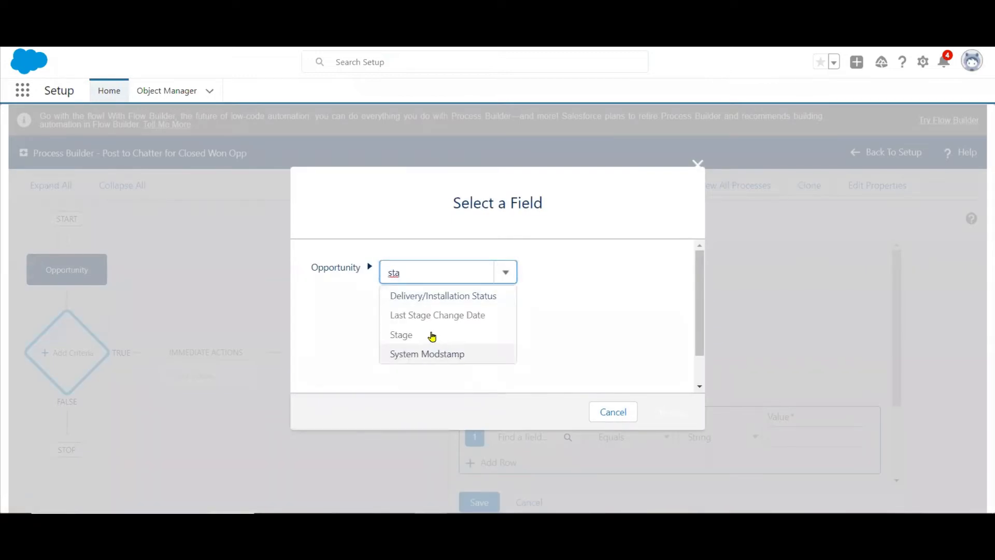
click(427, 335)
click(668, 412)
click(782, 437)
click(797, 403)
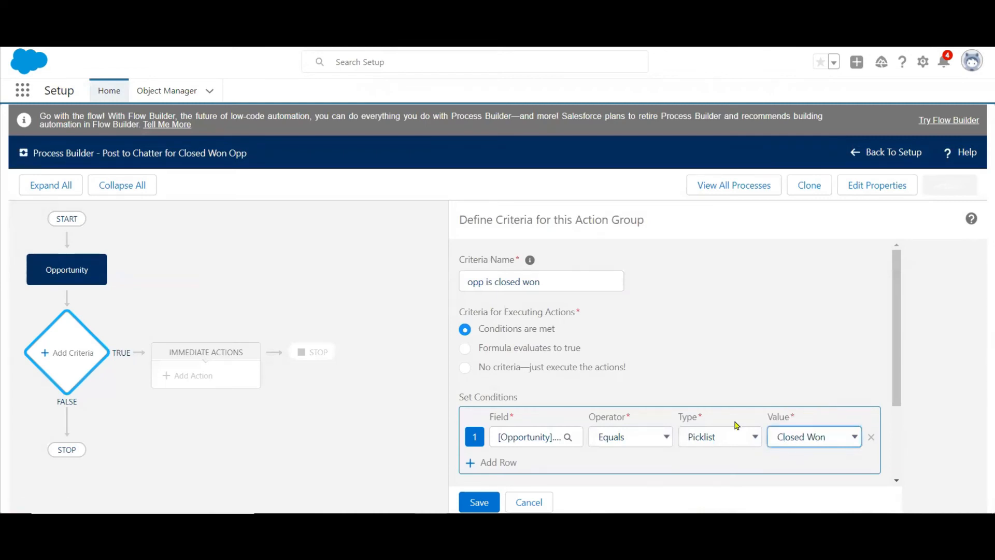
click(481, 500)
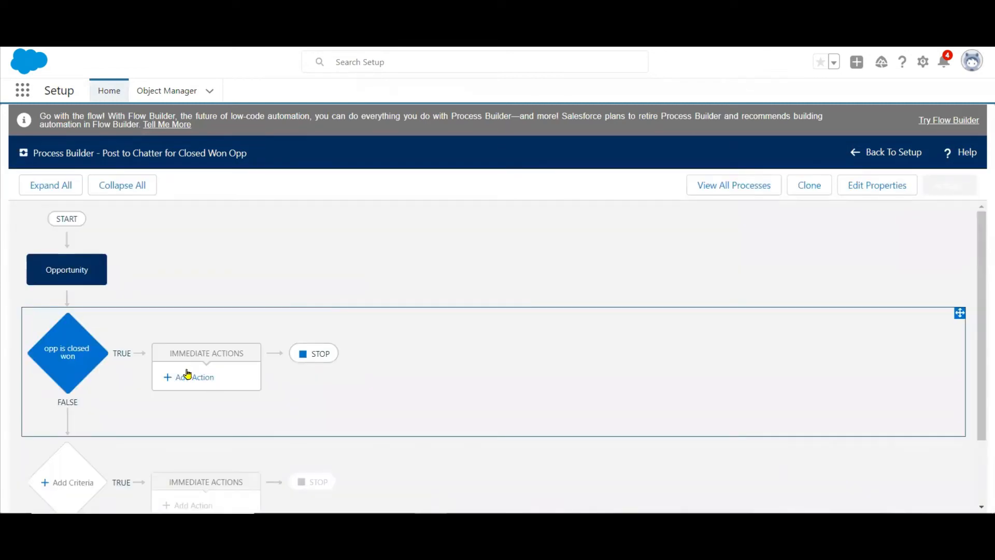
Add an immediate Post to Chatter action named "Cngrts to Opp Owner" for the closed won criteria.
click(186, 378)
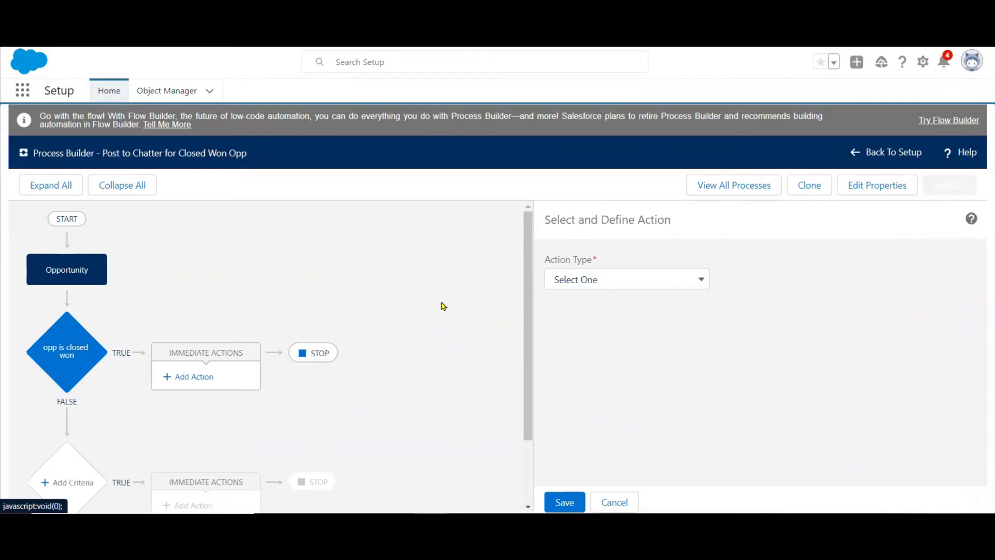
click(579, 281)
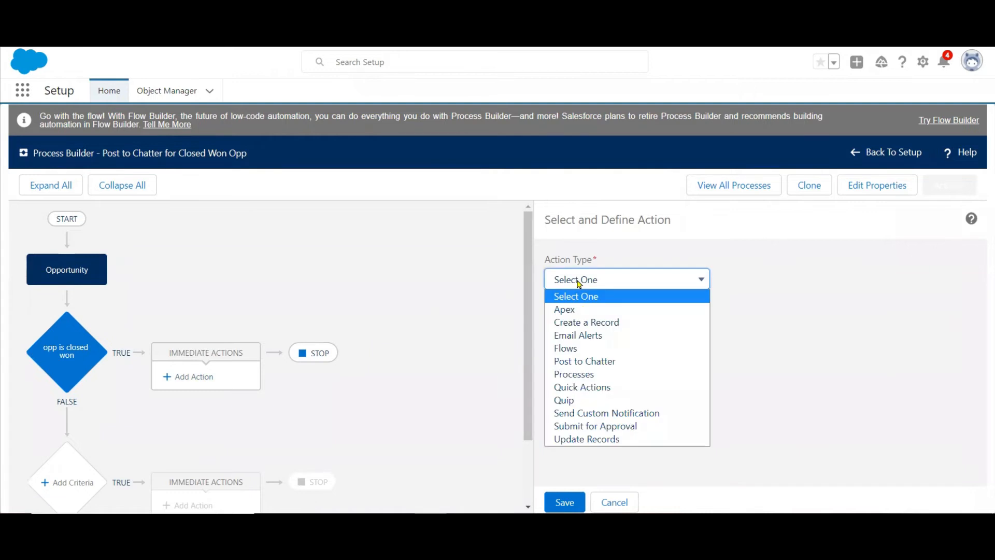
click(593, 363)
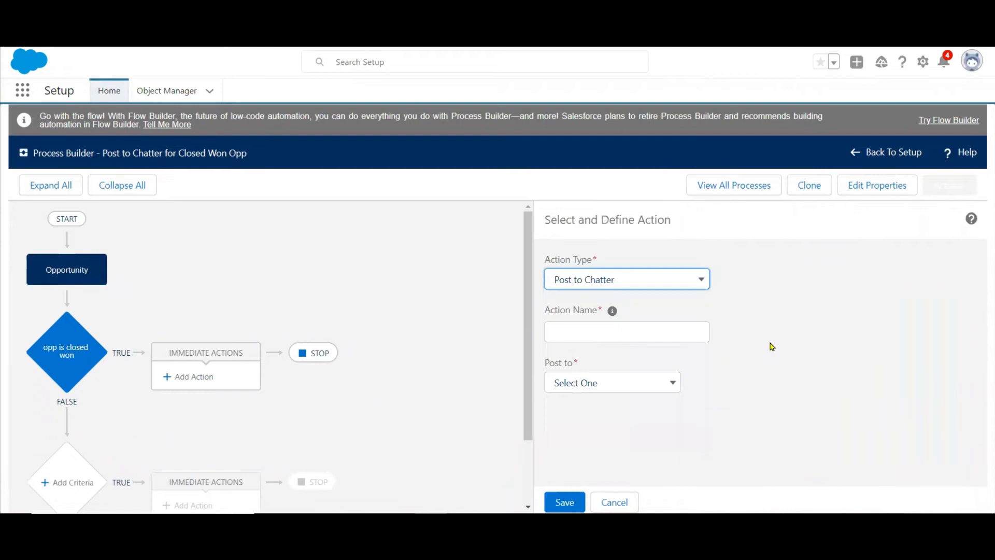
click(673, 336)
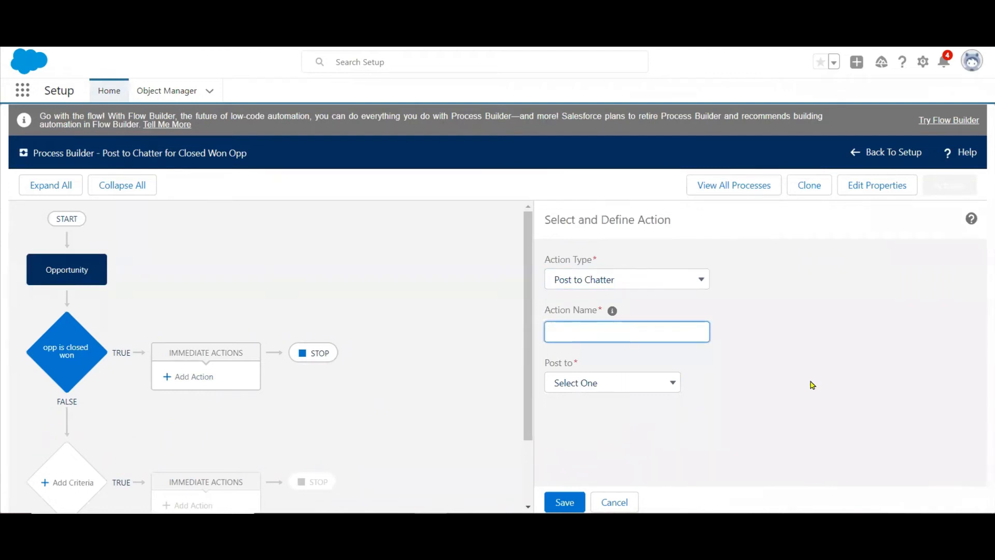
text(Cngrts to Opp Owner)
Set the Chatter post to go to a user and choose the recipient by searching for the user's name.
click(624, 388)
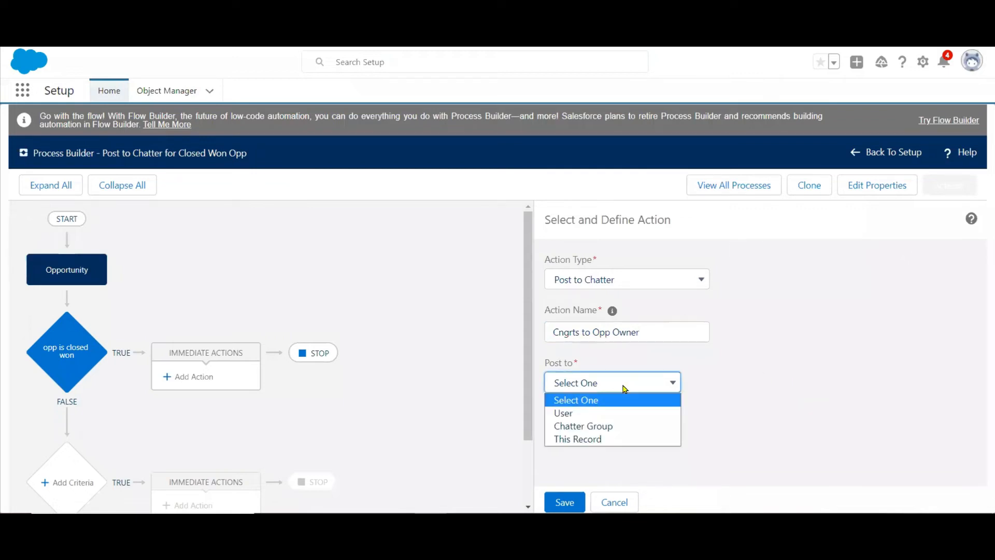
click(563, 412)
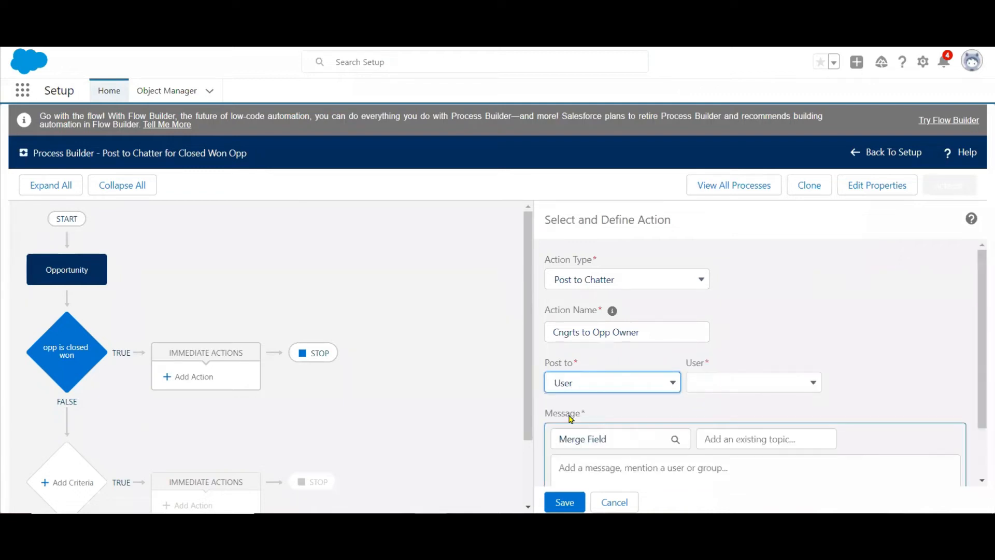
click(803, 383)
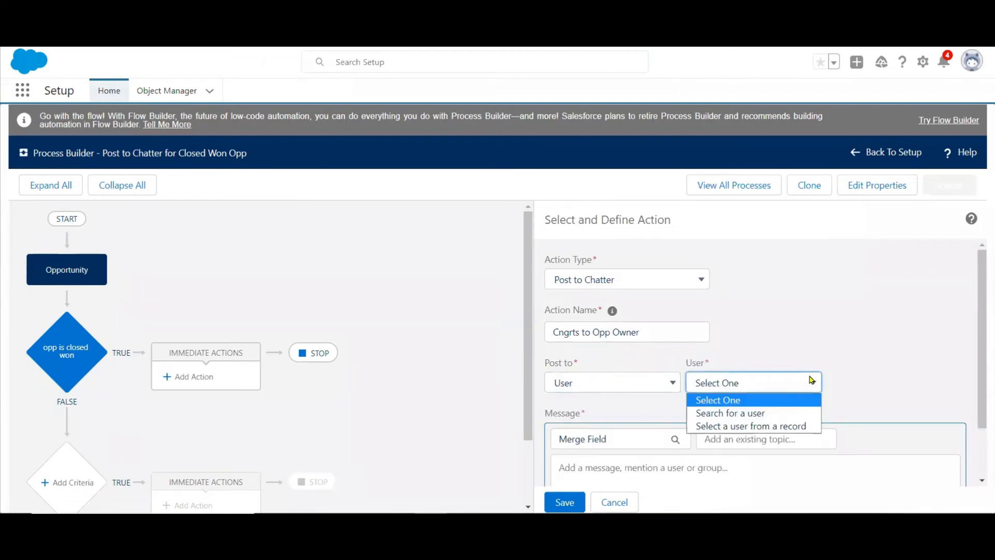
click(738, 418)
click(856, 379)
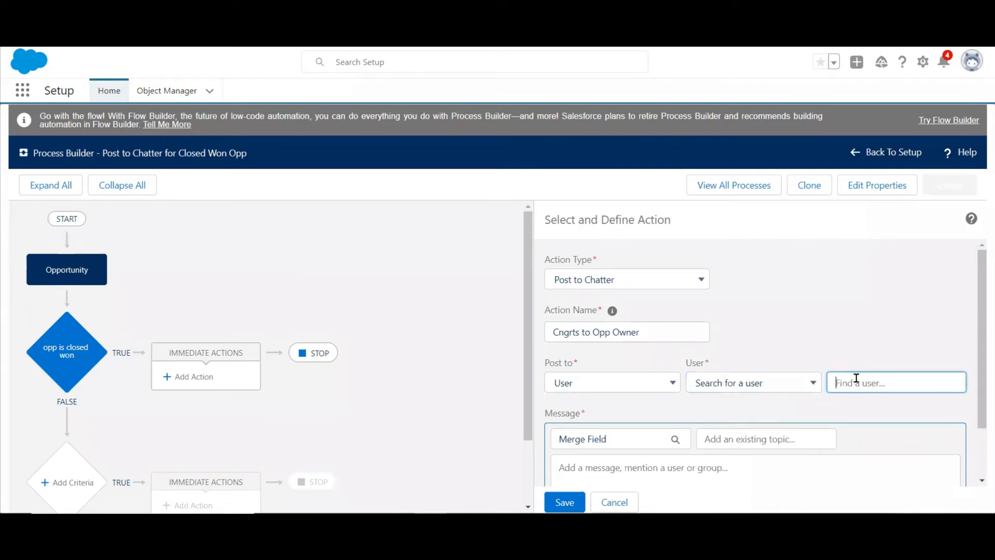
text(sh)
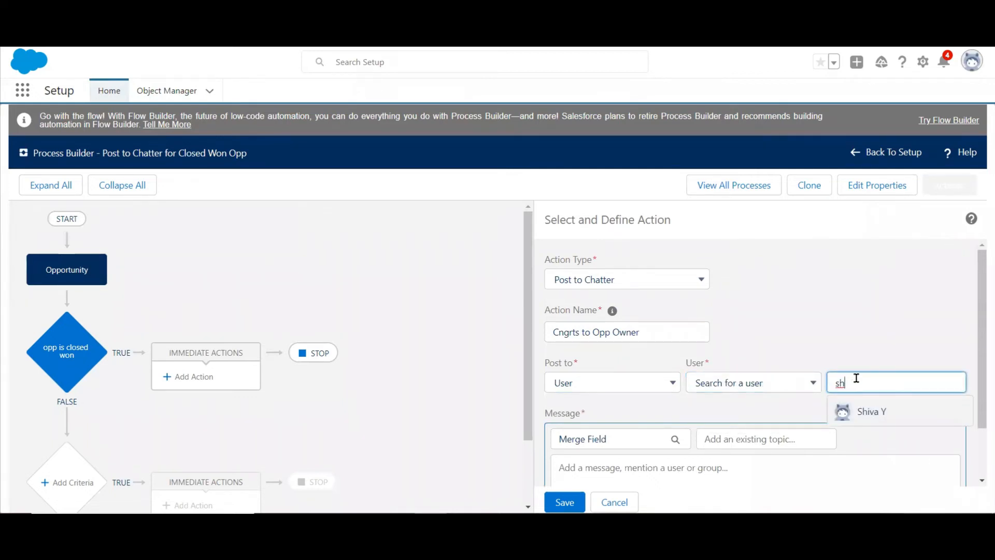
click(867, 413)
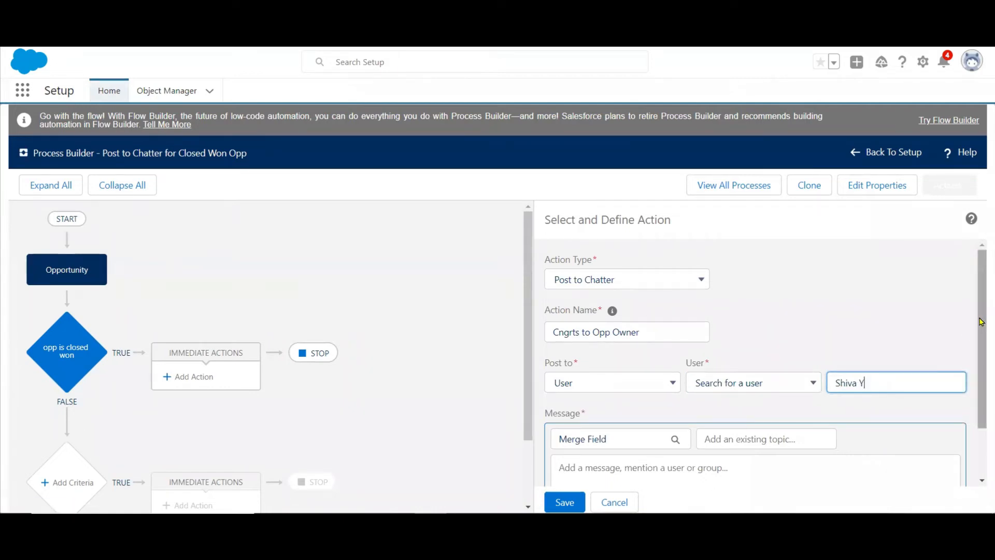
Begin the Chatter post message with the greeting "Hey...".
scroll(980, 322, down, 2)
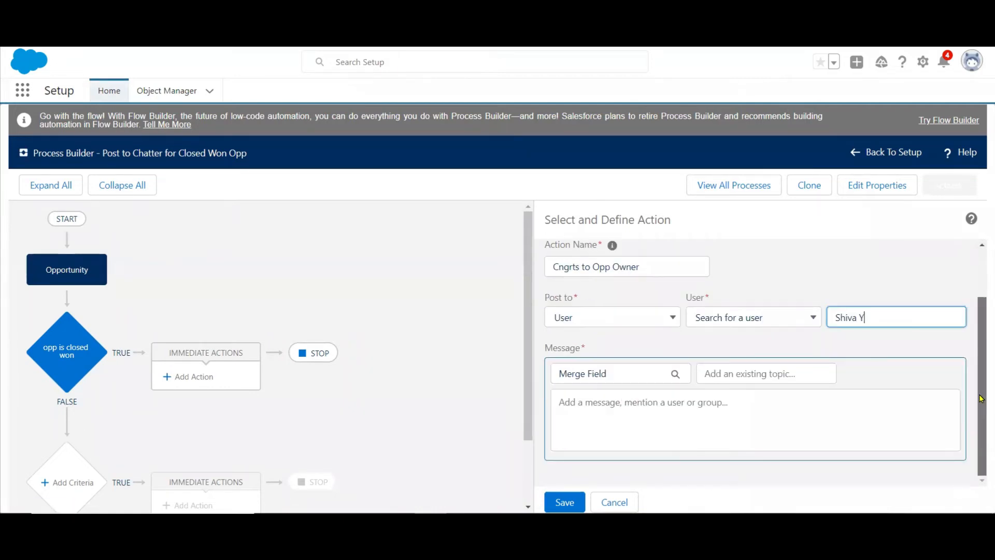
click(717, 404)
text(Hey...)
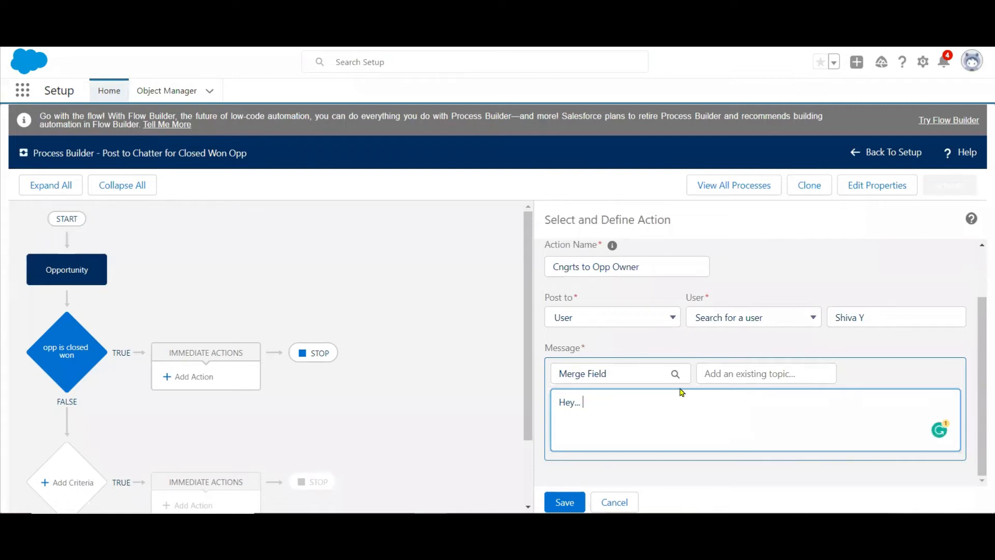
Insert the Opportunity Name merge field after the greeting in the Chatter message.
click(627, 373)
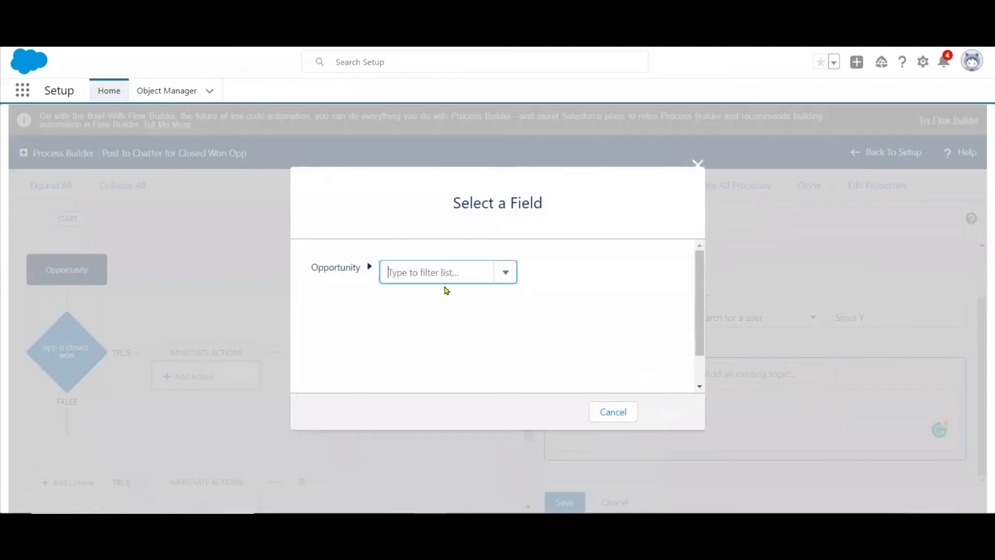
text(Na)
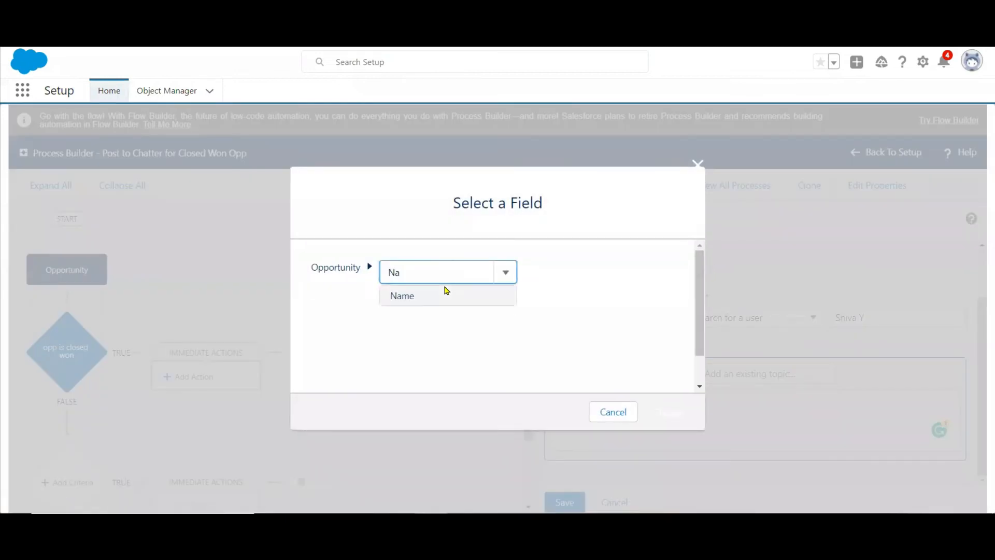
click(409, 296)
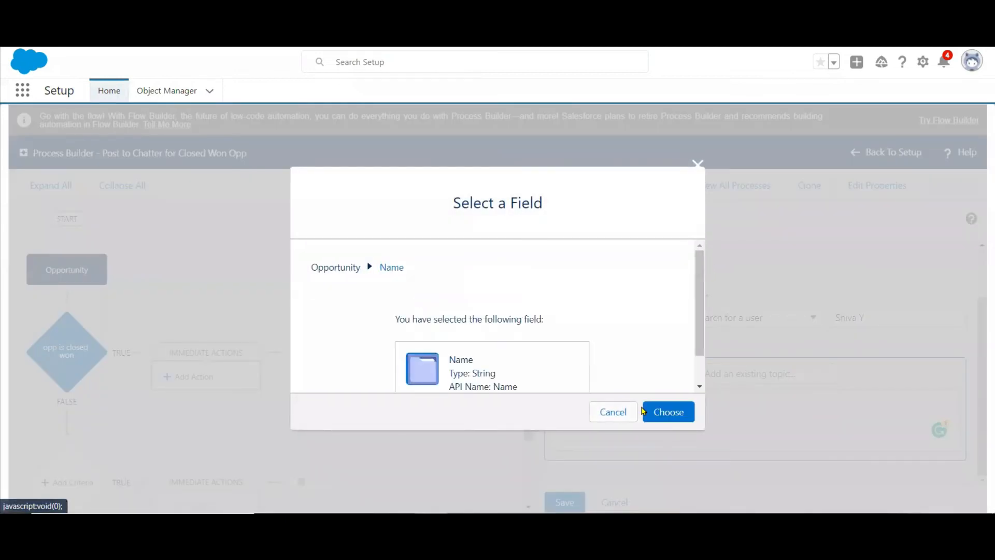
click(673, 412)
Add a second message line reading "Congratulations On Successfully Closing the Opportunity", with the spelling of "Successfully" corrected.
click(734, 408)
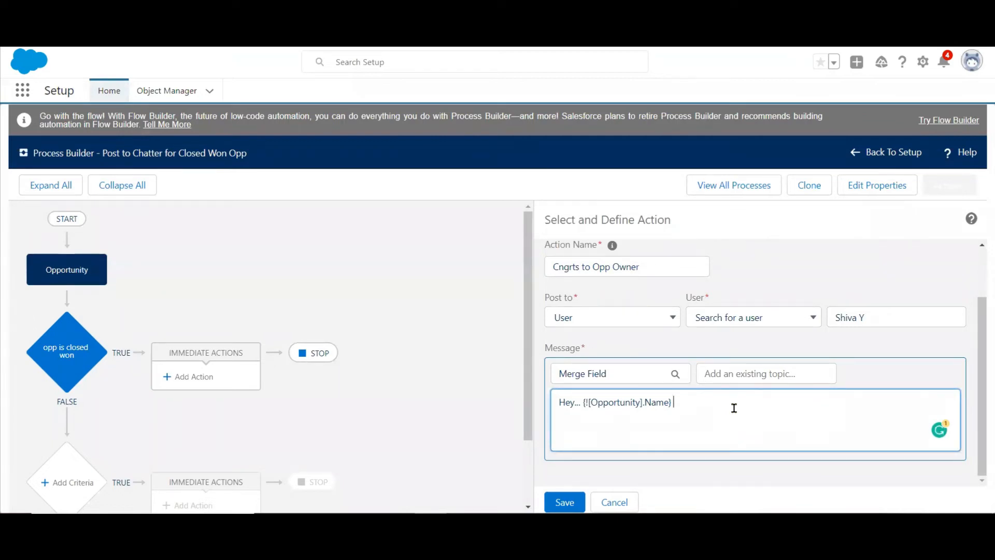
key(Return)
text(Congratulations On Sucess)
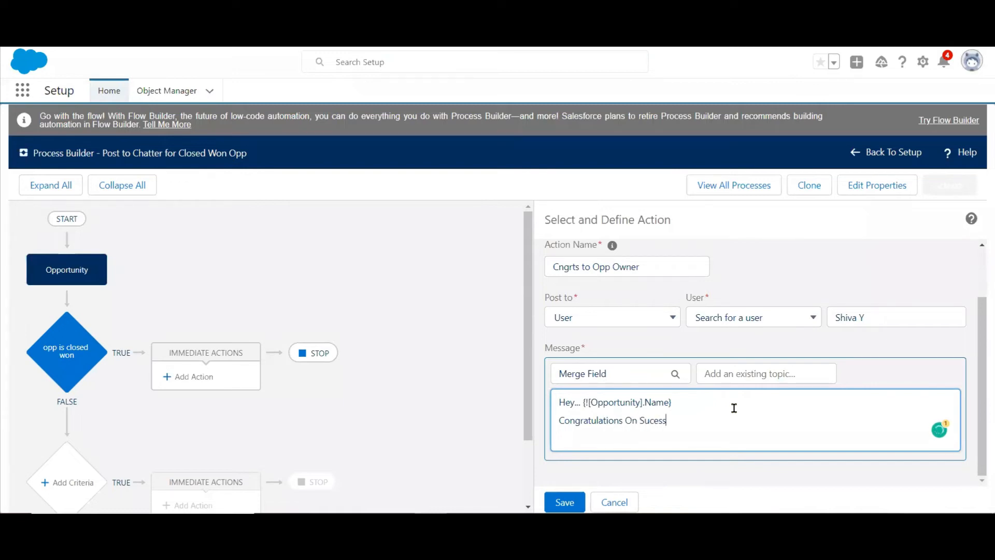
text(fully Closing )
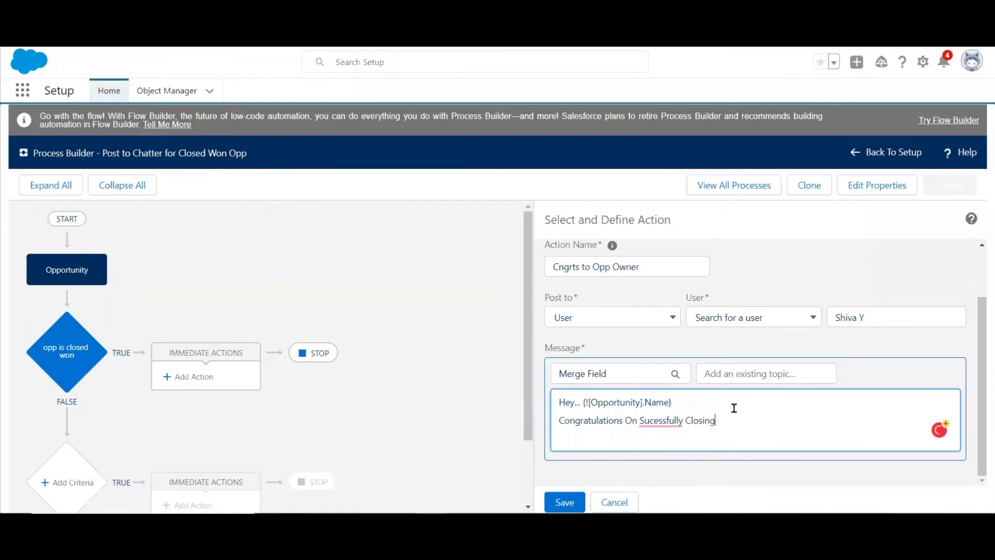
text(the Opportunity)
click(667, 420)
click(666, 327)
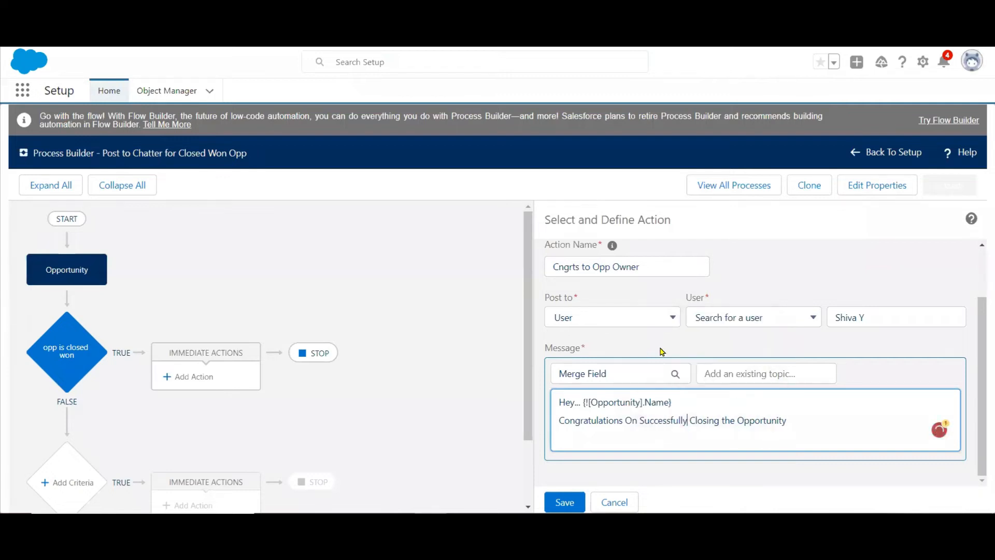
Remove the Opportunity Name merge field from the greeting line of the message.
click(682, 402)
key(BackSpace)
key(BackSpace)
key(BackSpace)
key(BackSpace)
key(BackSpace)
key(BackSpace)
key(BackSpace)
key(BackSpace)
key(BackSpace)
key(BackSpace)
key(BackSpace)
key(BackSpace)
key(BackSpace)
key(BackSpace)
key(BackSpace)
key(BackSpace)
key(BackSpace)
key(BackSpace)
key(BackSpace)
key(BackSpace)
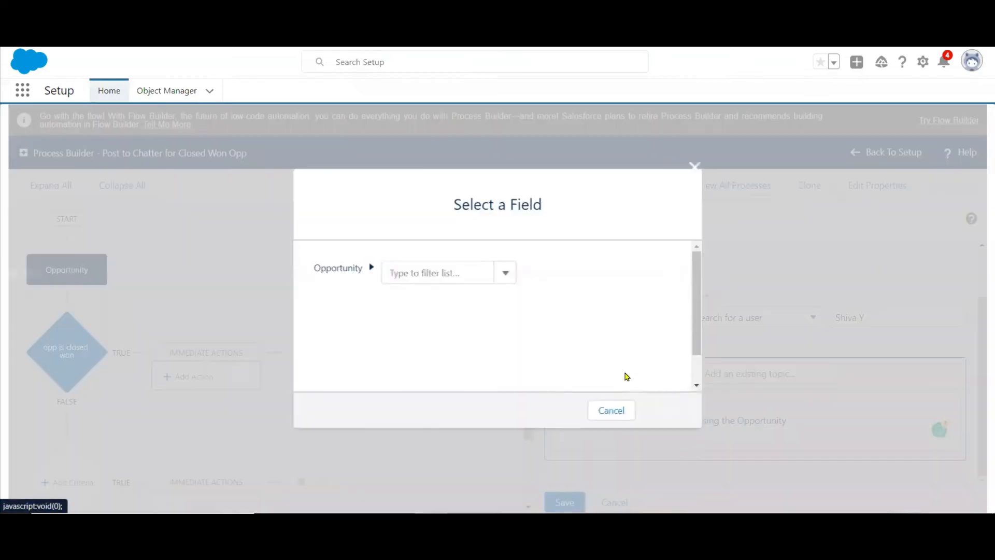
click(627, 375)
text(use)
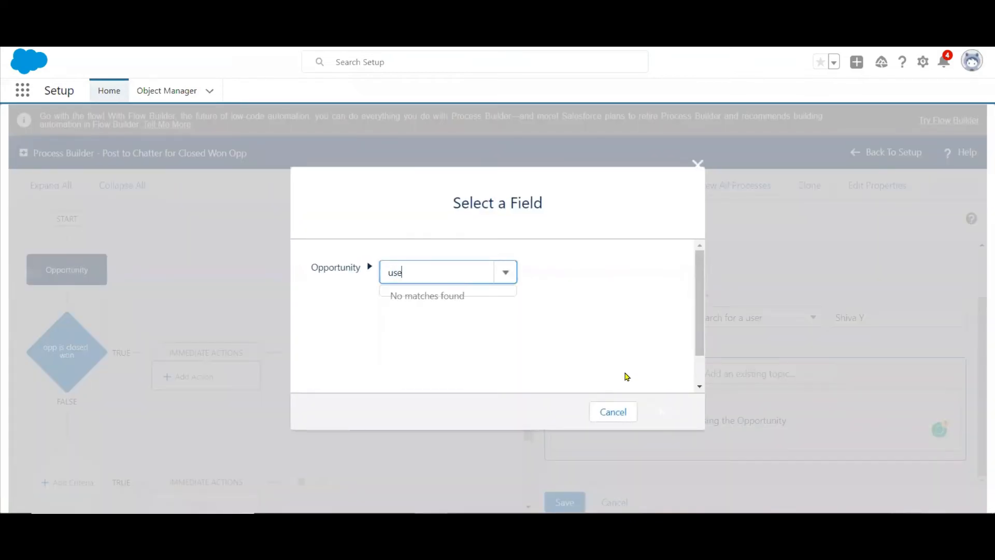
key(BackSpace)
key(BackSpace)
key(BackSpace)
text(ow)
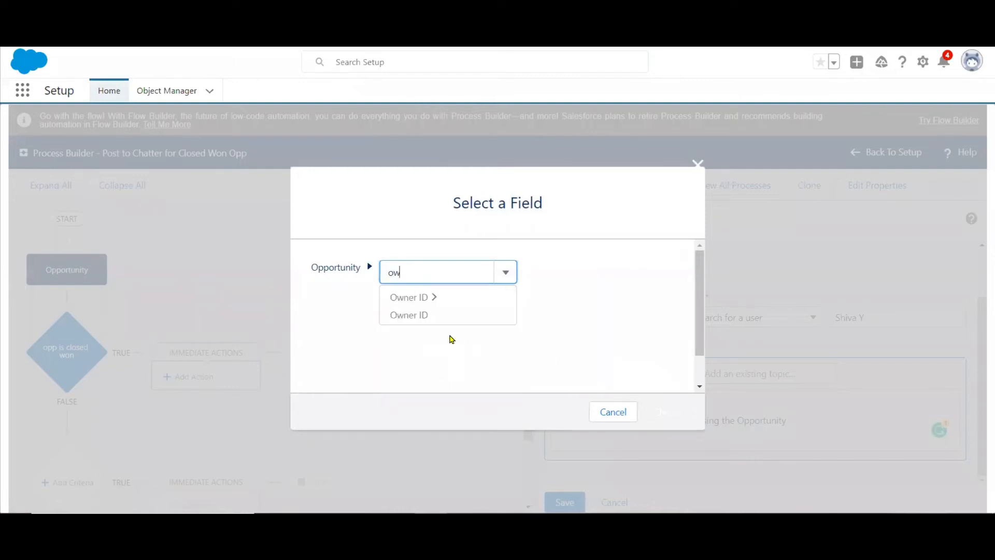
key(BackSpace)
key(BackSpace)
click(509, 274)
click(510, 276)
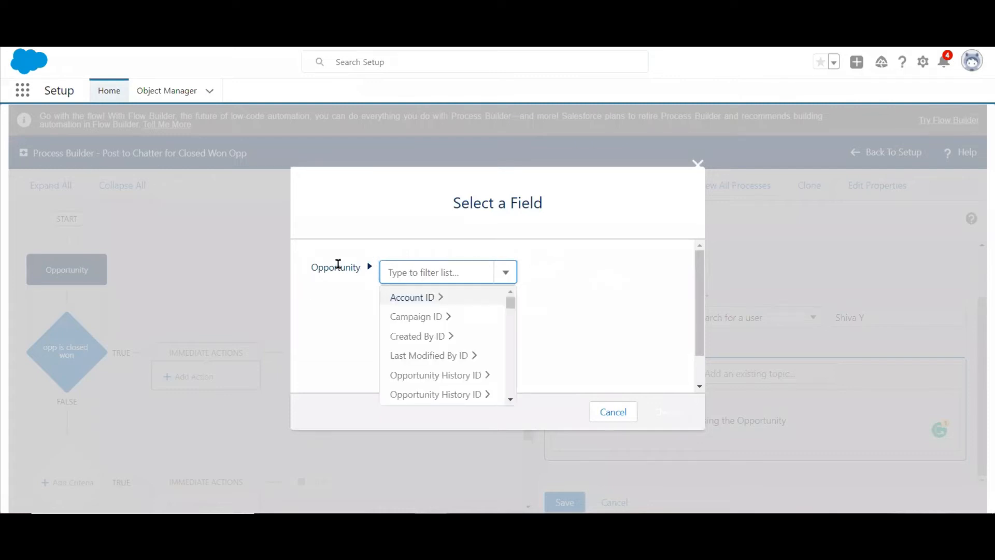
click(371, 269)
click(422, 272)
text(opp)
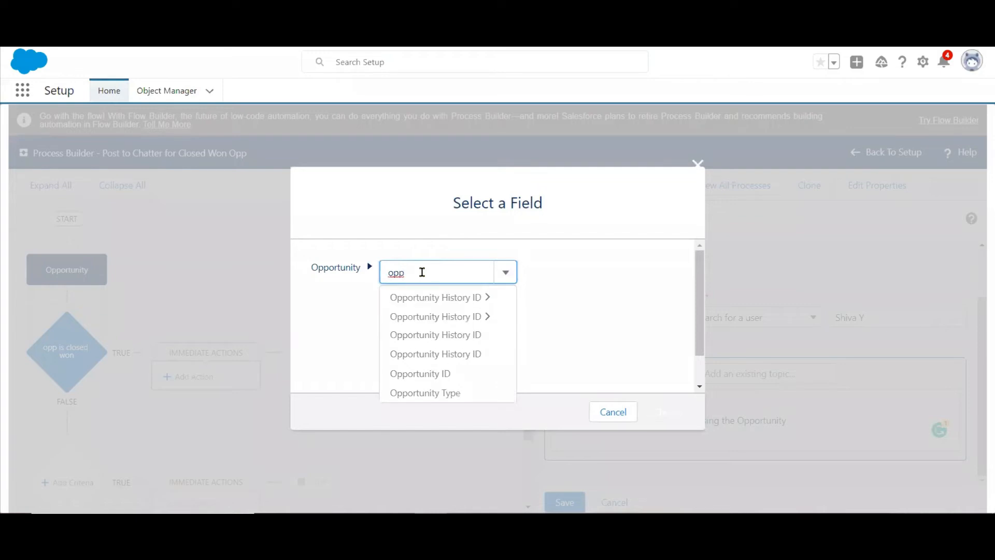
click(440, 394)
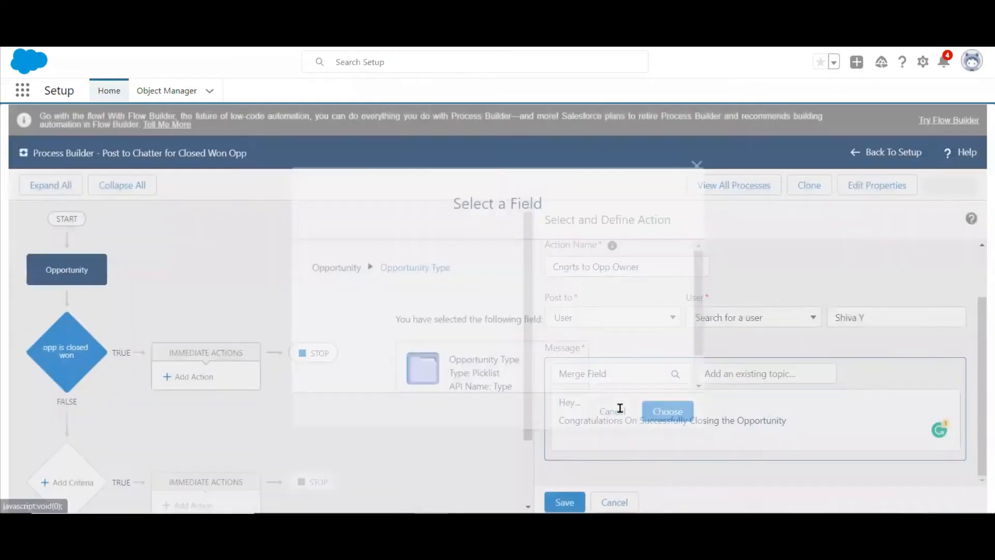
click(605, 411)
Insert the First Name merge field of the opportunity's Owner ID after "Hey..." in the Chatter message.
click(654, 375)
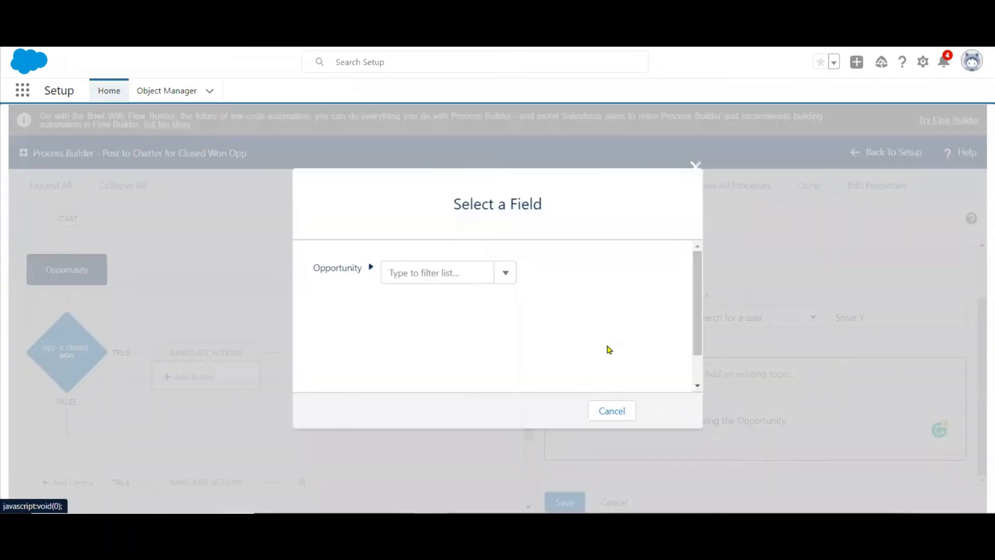
click(425, 271)
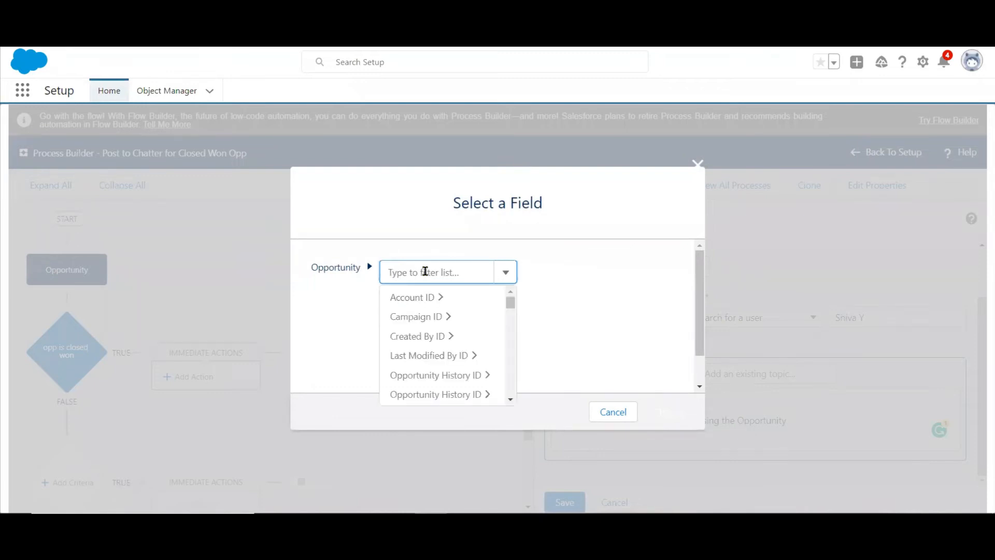
text(ow)
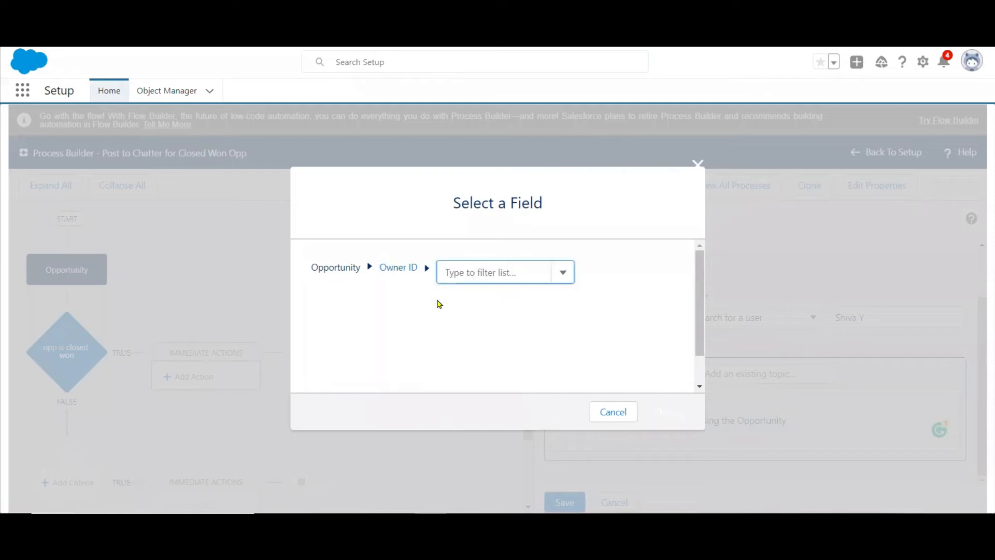
text(fi)
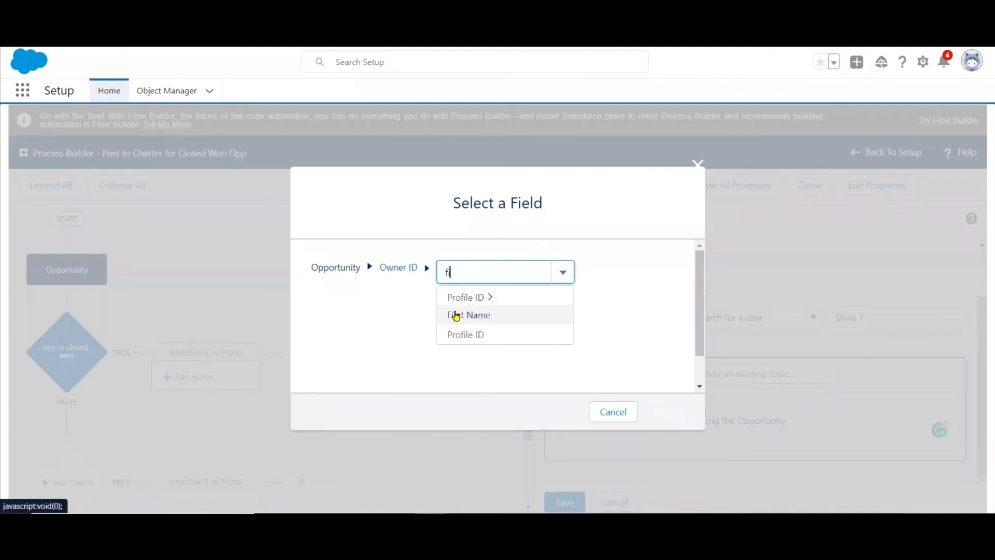
click(456, 315)
click(669, 412)
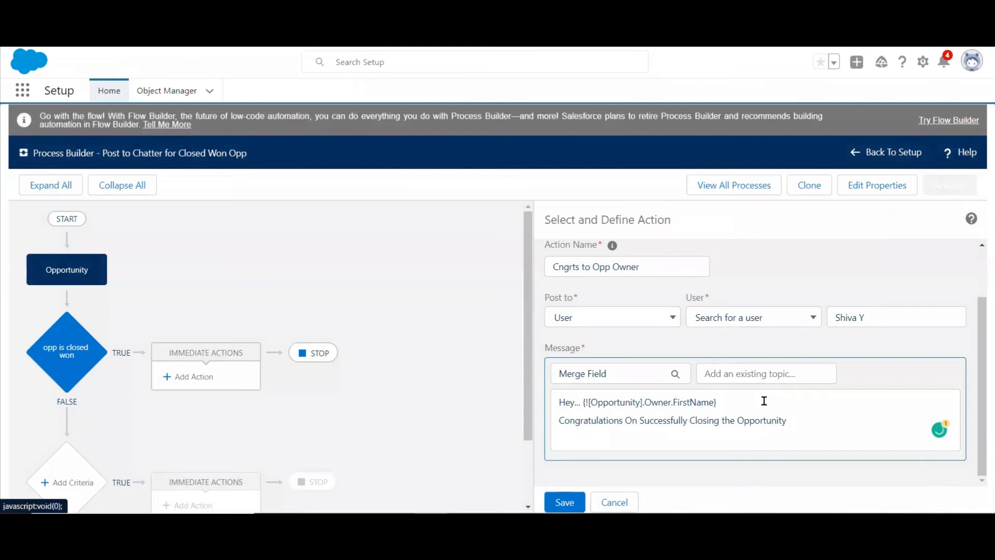
Insert the Opportunity Name merge field at the end of the congratulations line.
click(809, 420)
click(616, 377)
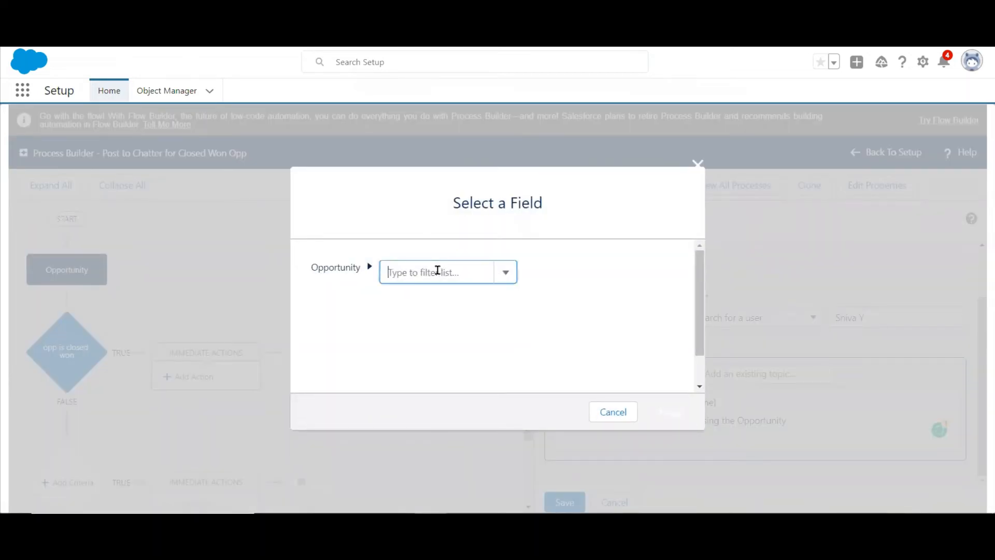
click(437, 272)
text(na)
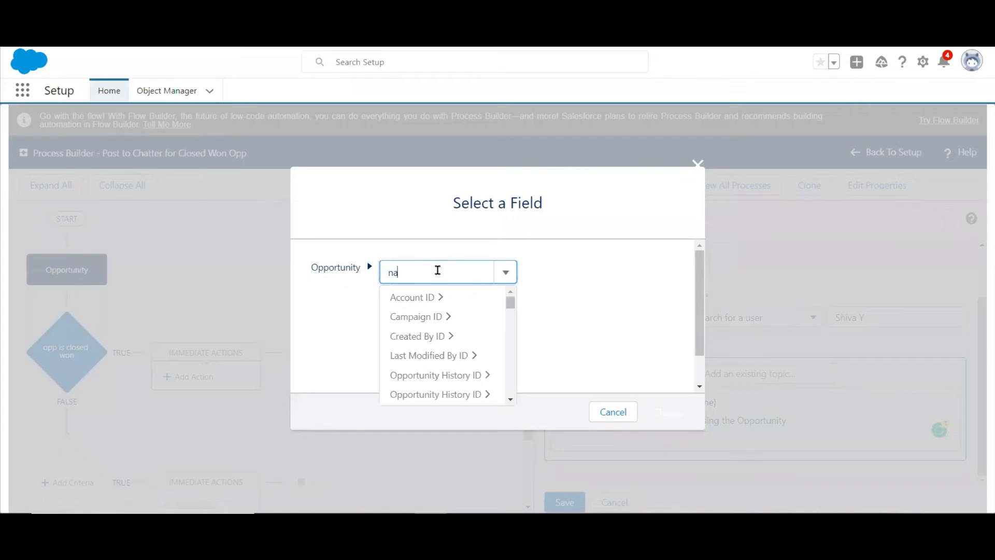
click(406, 296)
click(668, 410)
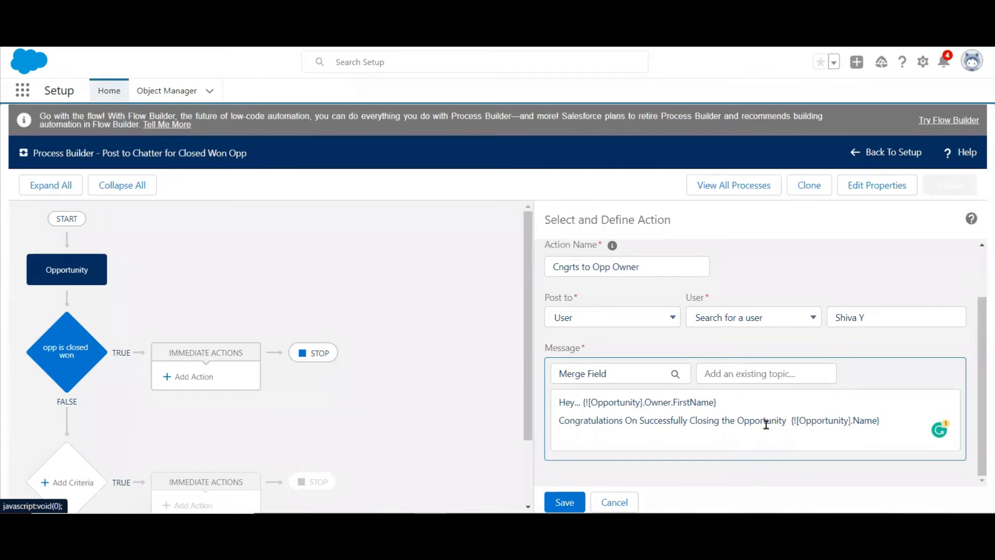
Save the Post to Chatter action and activate the "Post to Chatter for Closed Won Opp" process.
click(566, 500)
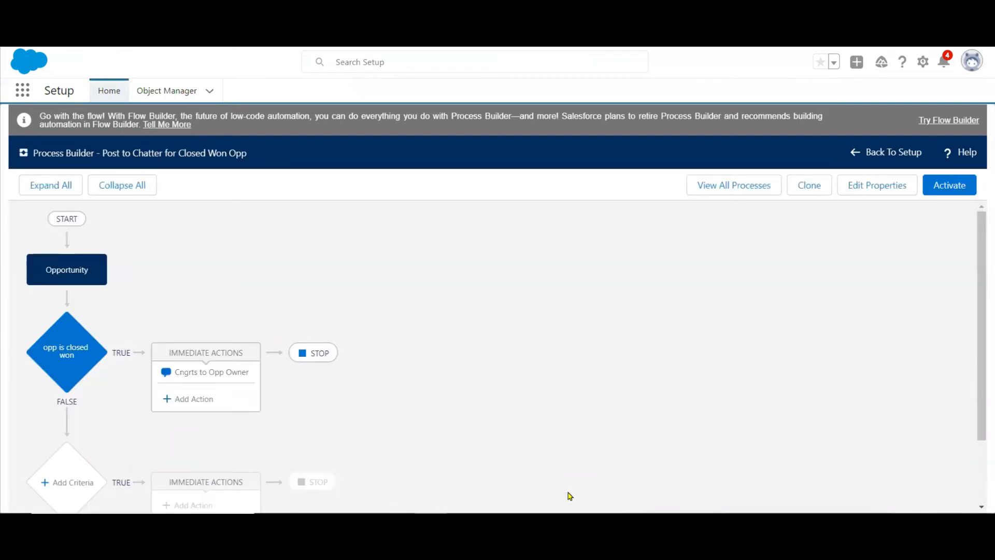
click(955, 187)
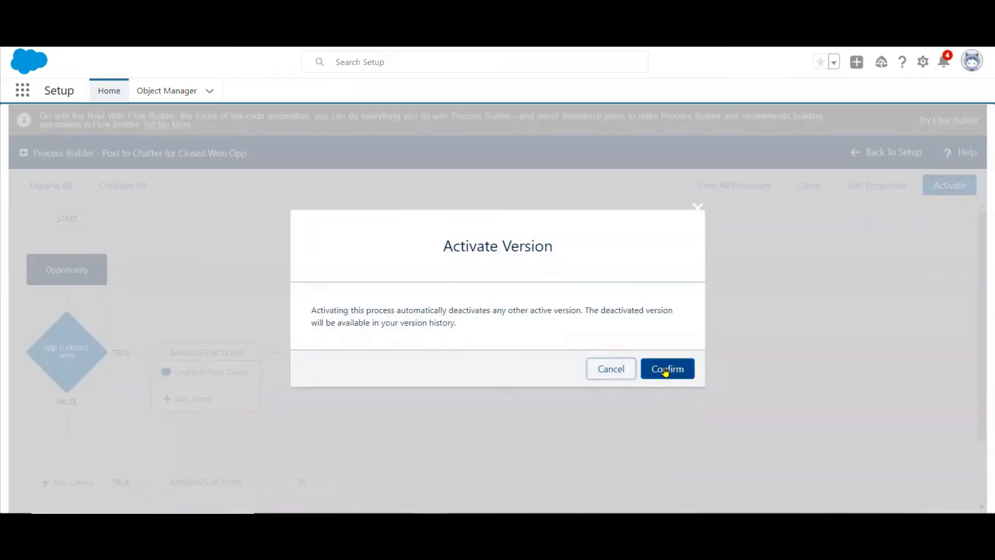
click(665, 372)
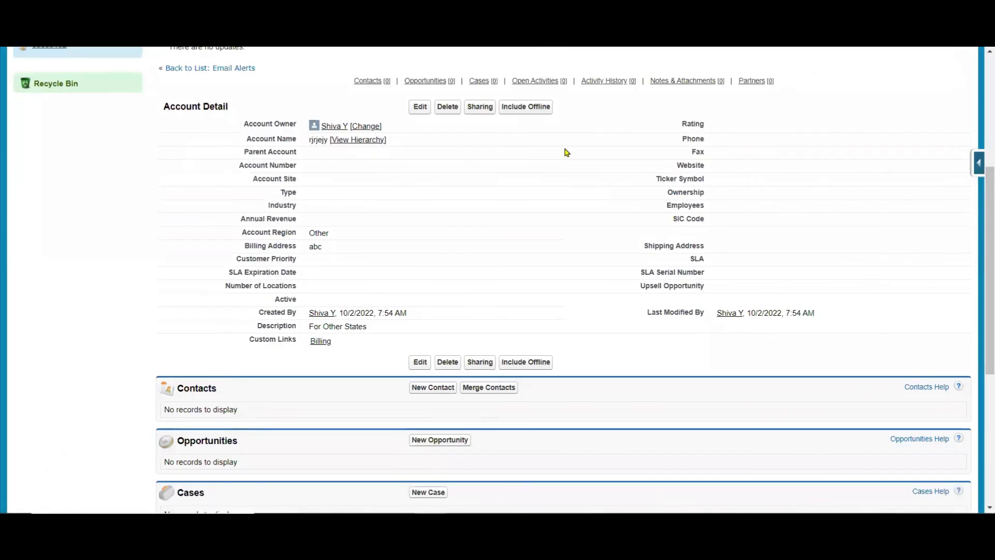
Create and save a test opportunity with a name, close date 10/2/2022 and stage Id. Decision Makers.
scroll(647, 128, up, 5)
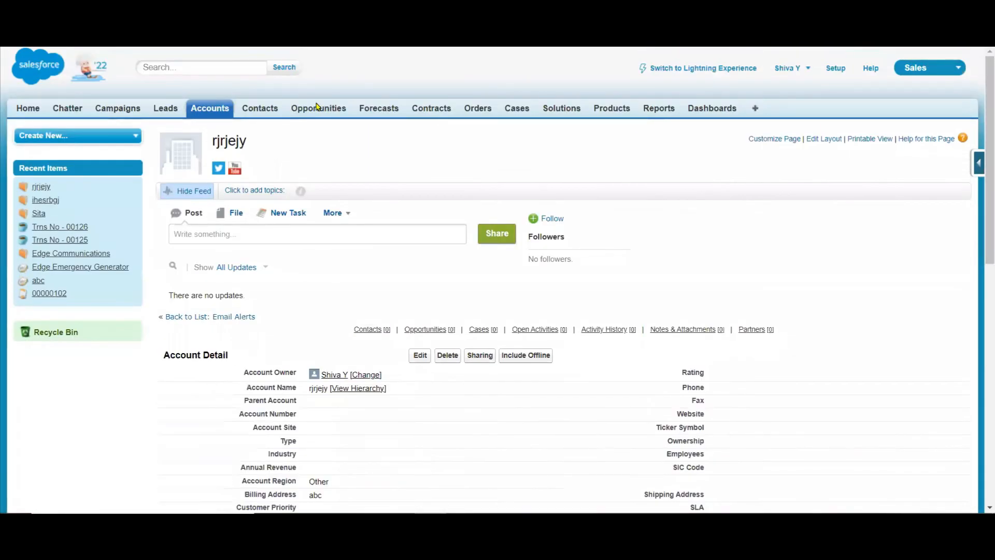
click(311, 113)
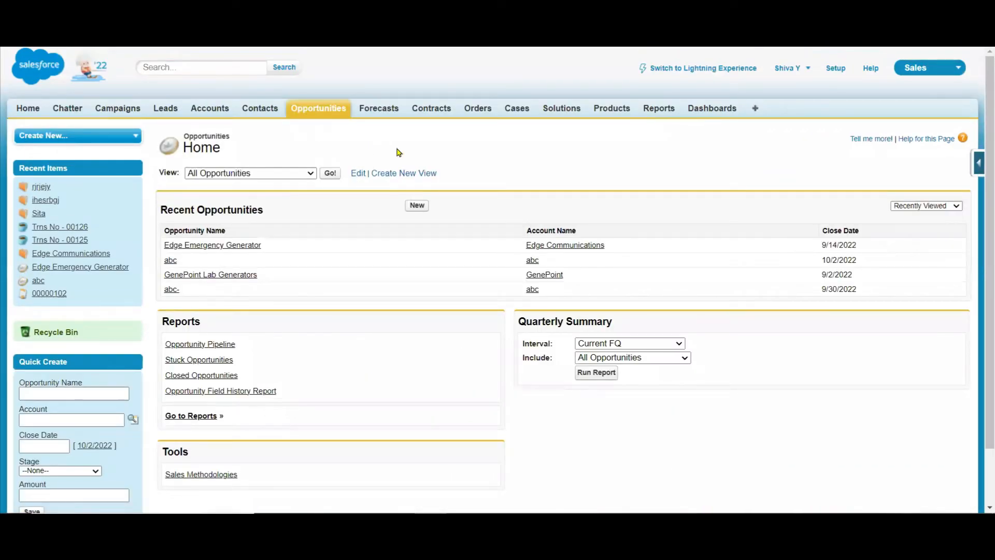
click(415, 207)
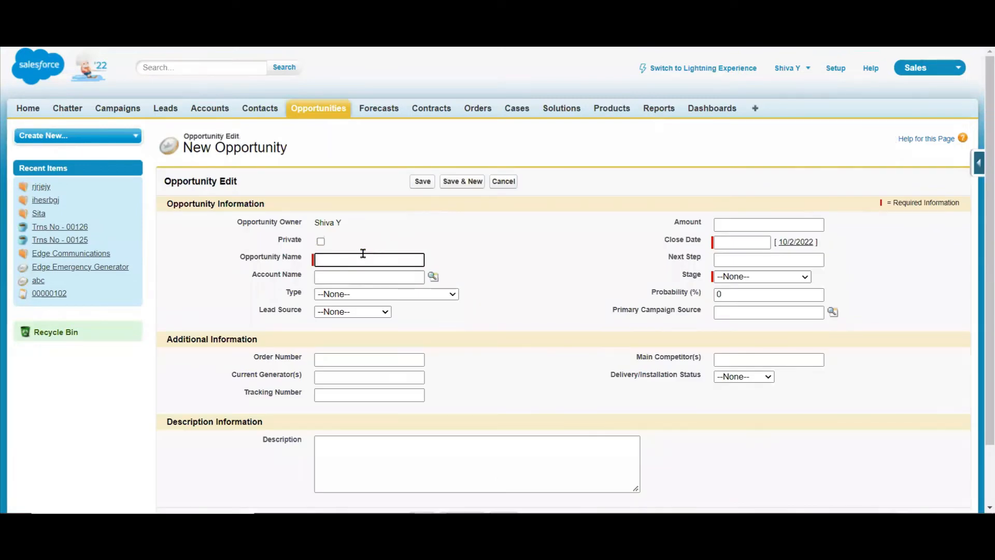
text(Kumar)
click(795, 242)
click(760, 276)
click(755, 343)
click(419, 183)
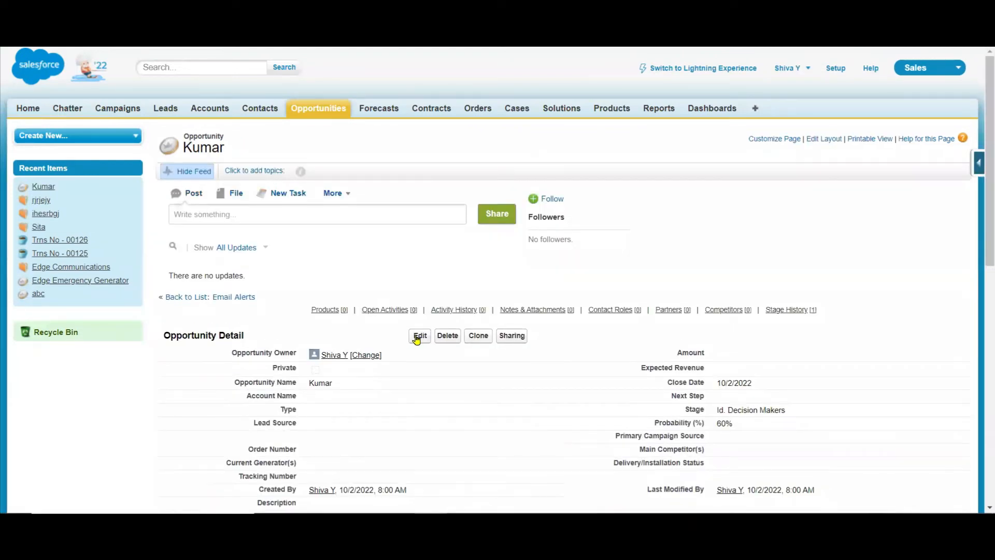
Change the test opportunity's stage to Closed Won and save the record.
click(417, 337)
click(786, 277)
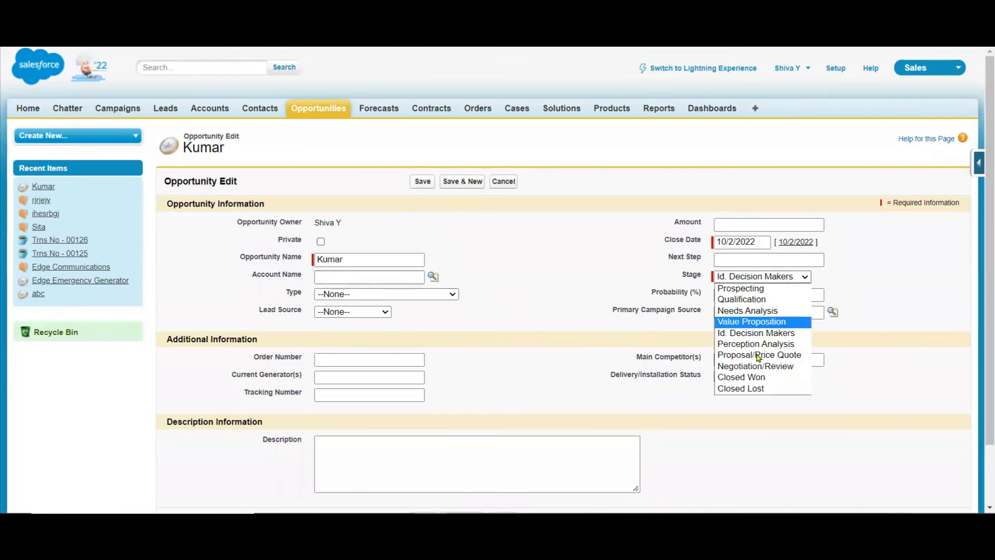
click(748, 377)
click(421, 182)
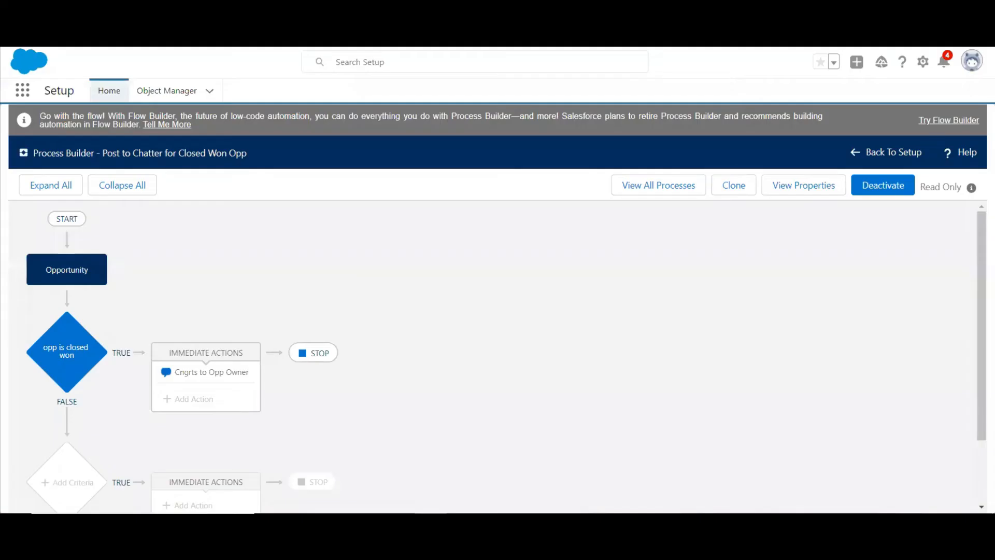
Open Version 2 of the "Auto Create Contract Based on Opportunity" process from the list of all processes.
click(652, 188)
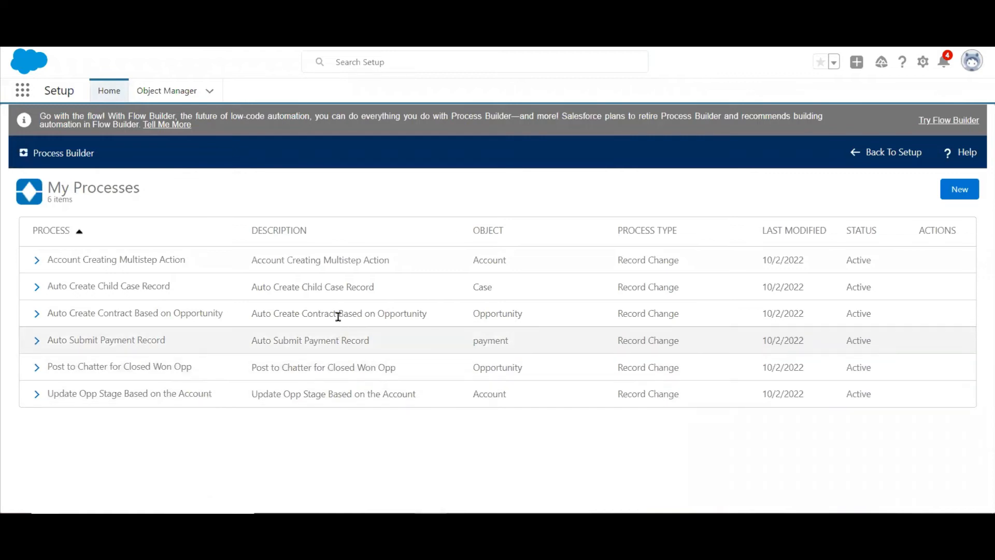
click(37, 315)
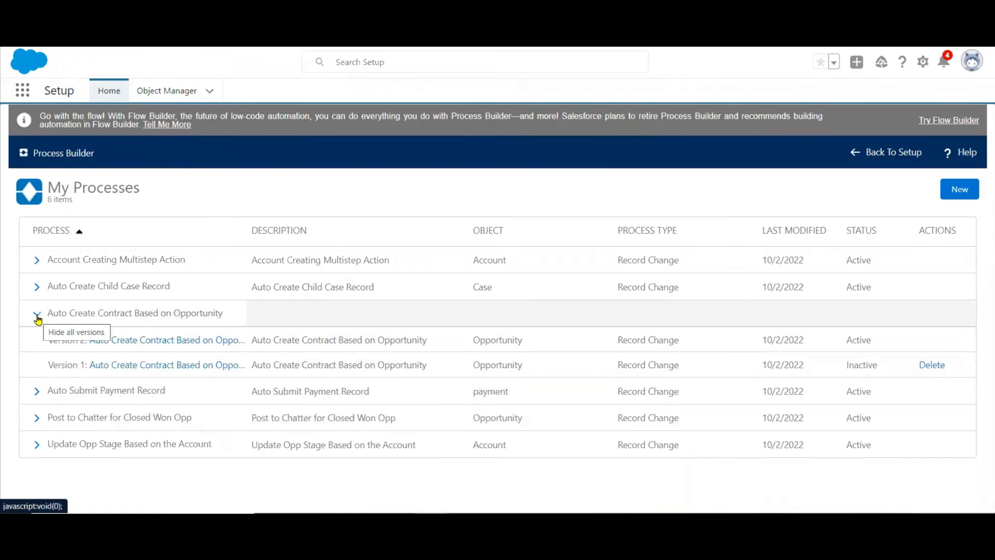
click(125, 343)
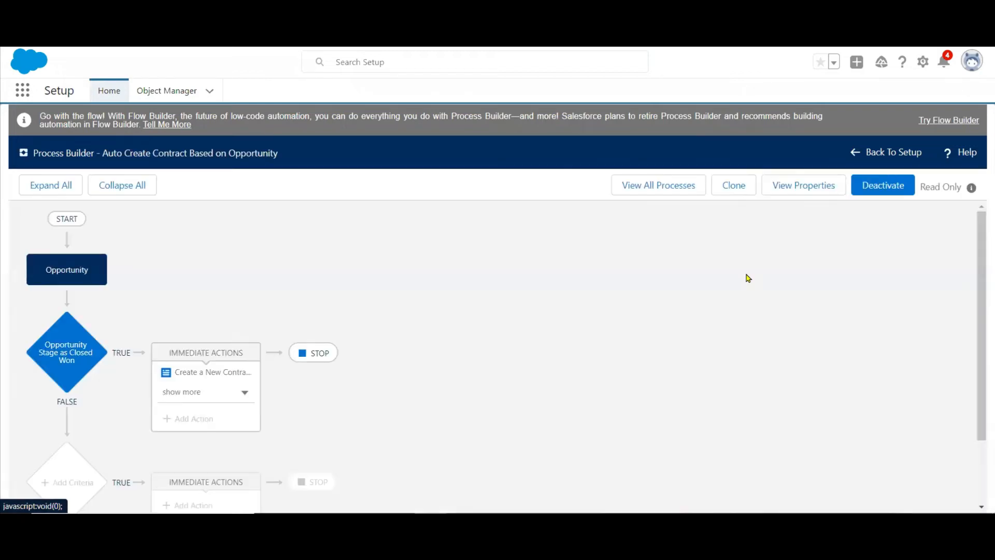
Deactivate the open version of the "Auto Create Contract Based on Opportunity" process.
click(891, 187)
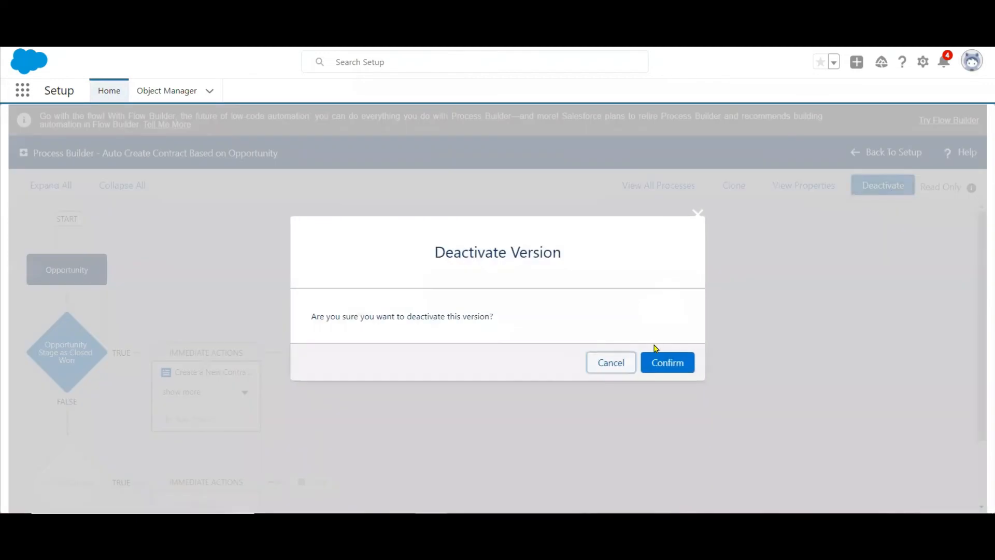
click(658, 363)
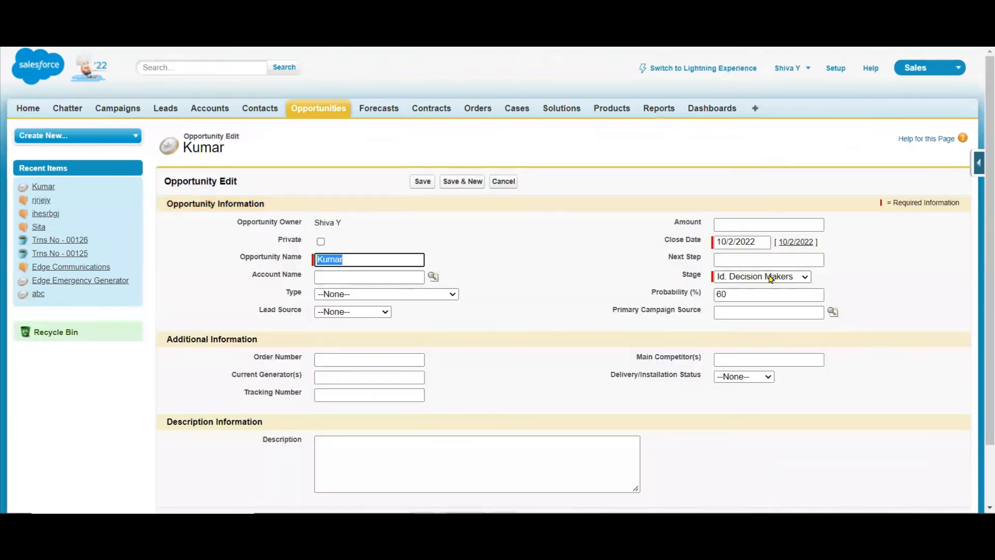
Save the test opportunity with its stage set to Closed Won and check the Chatter feed for the post.
click(769, 276)
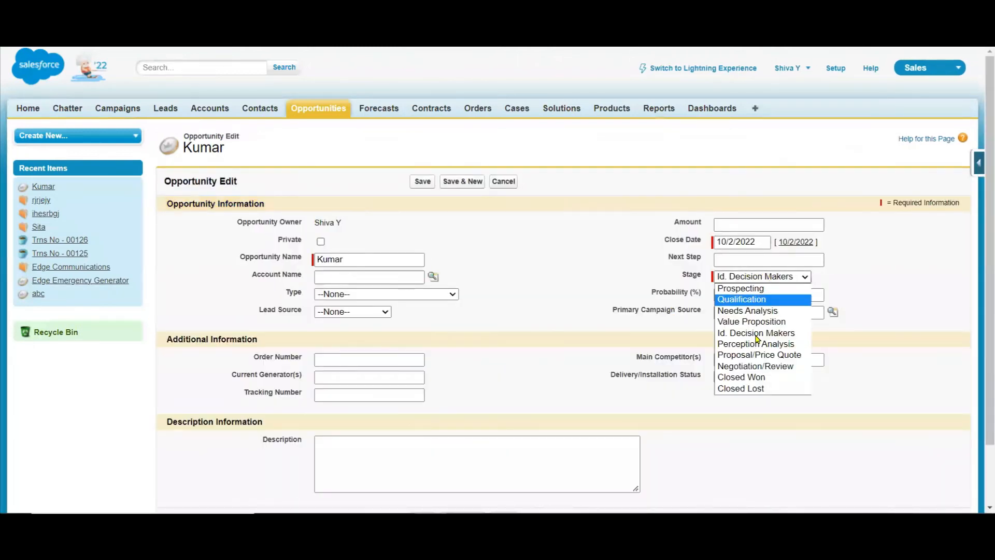
click(756, 376)
click(420, 182)
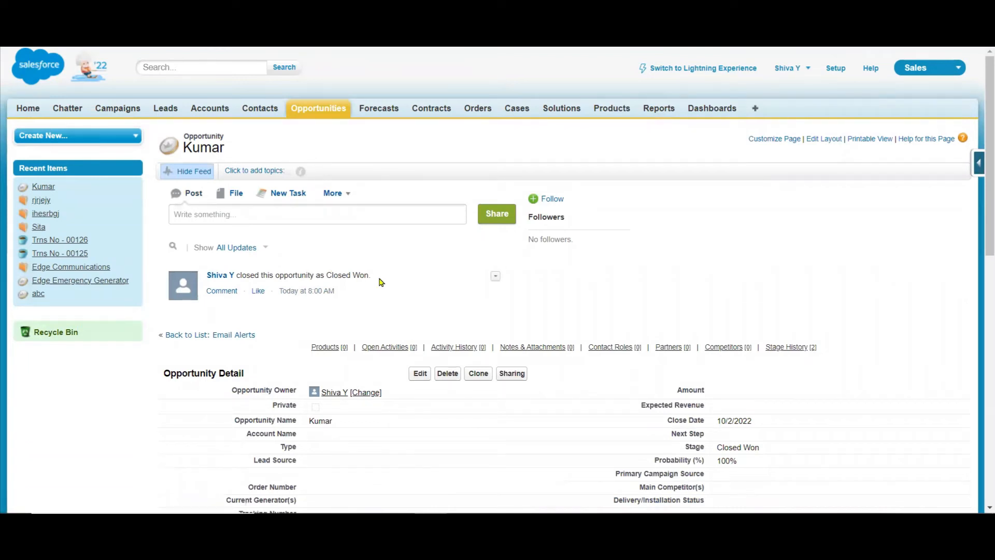
click(67, 110)
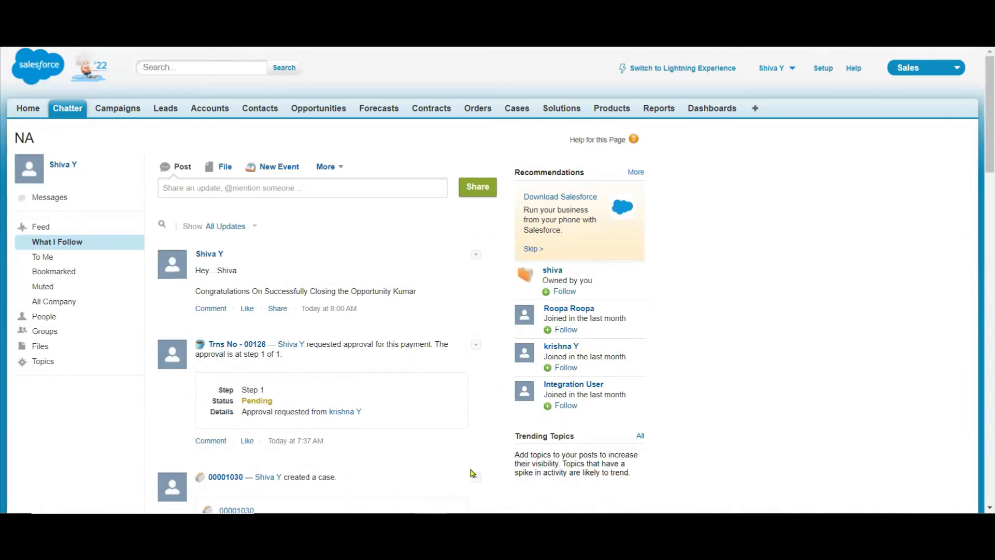
Switch to PowerPoint and add "Post to Chatter" as item 5 of the numbered actions list on slide 43.
key(alt+Tab)
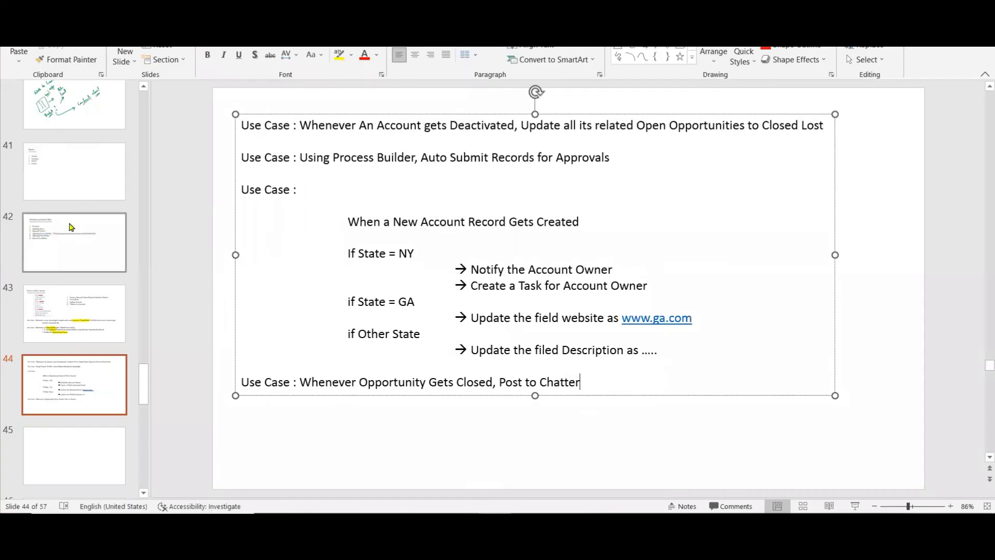
click(91, 312)
click(657, 214)
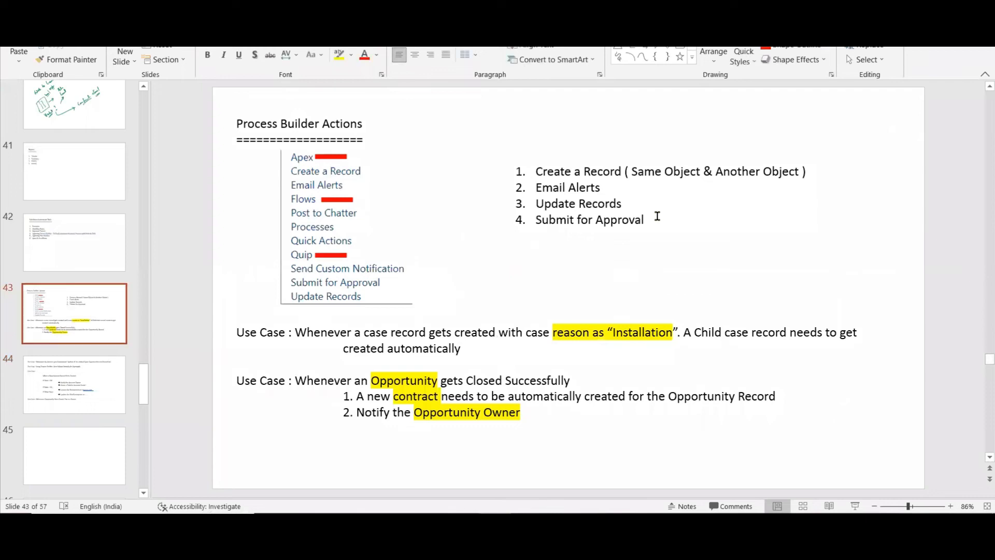
key(Return)
text(P)
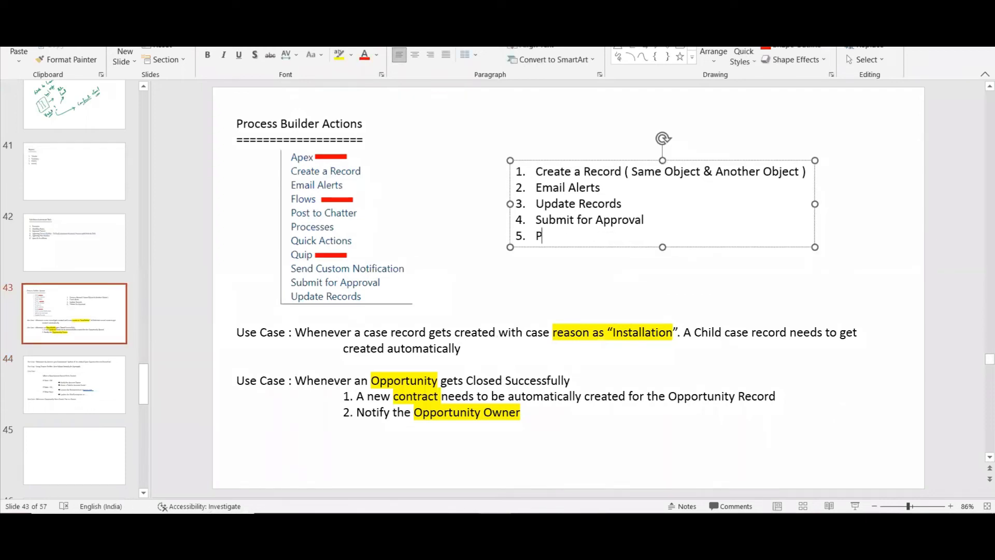
text(ost to Chatter)
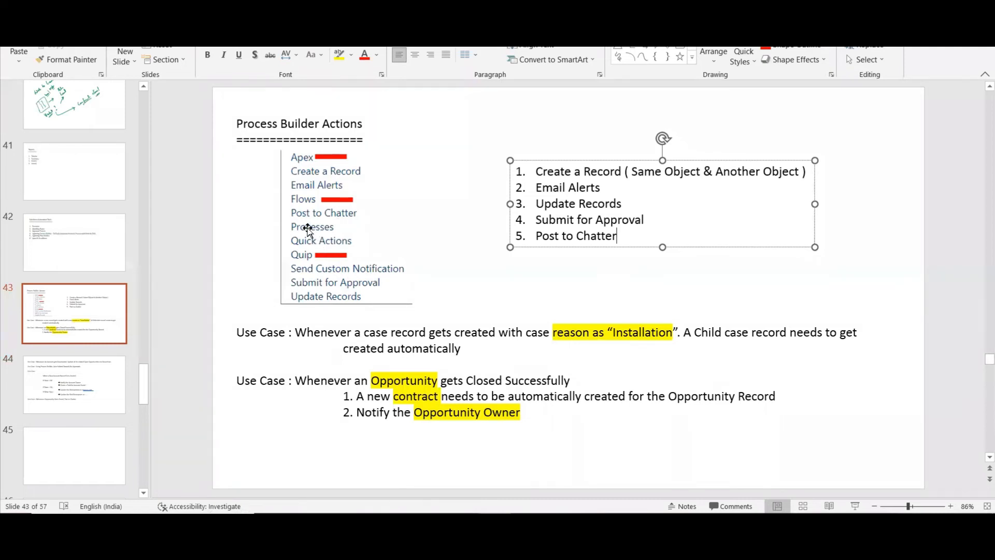
Below the last use case on slide 44, add the line "Use Case : Whenever a New Campaign Gets Created,".
click(100, 396)
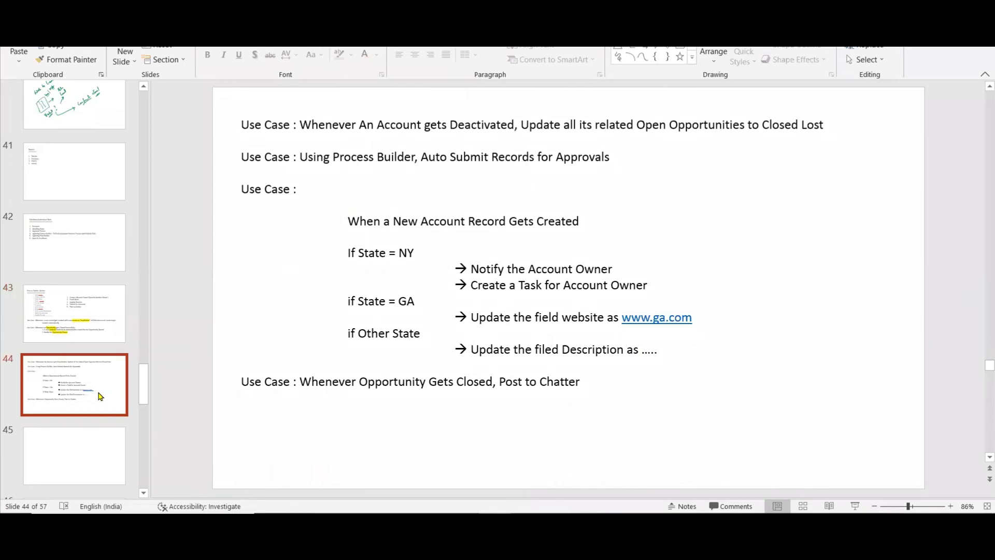
click(585, 382)
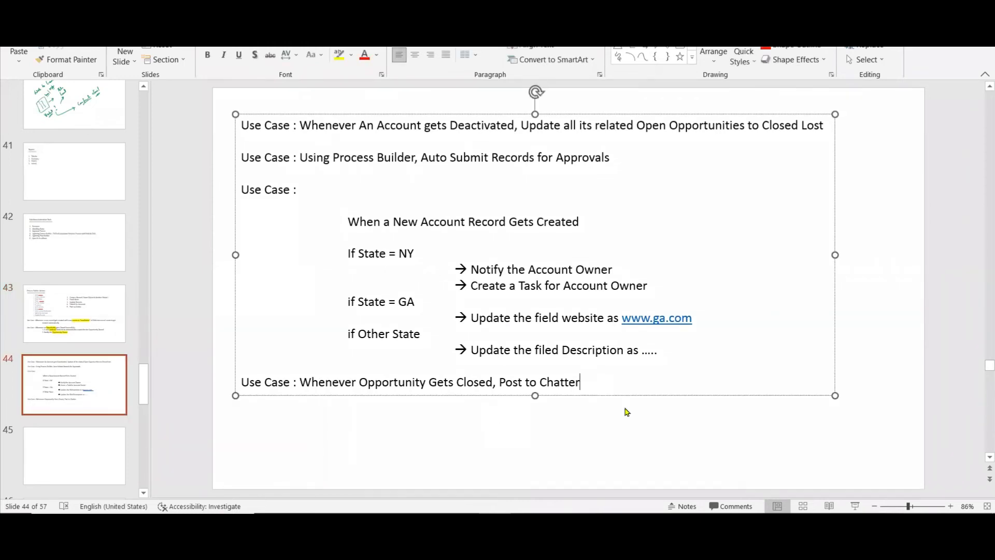
key(Return)
key(Return)
text(Use )
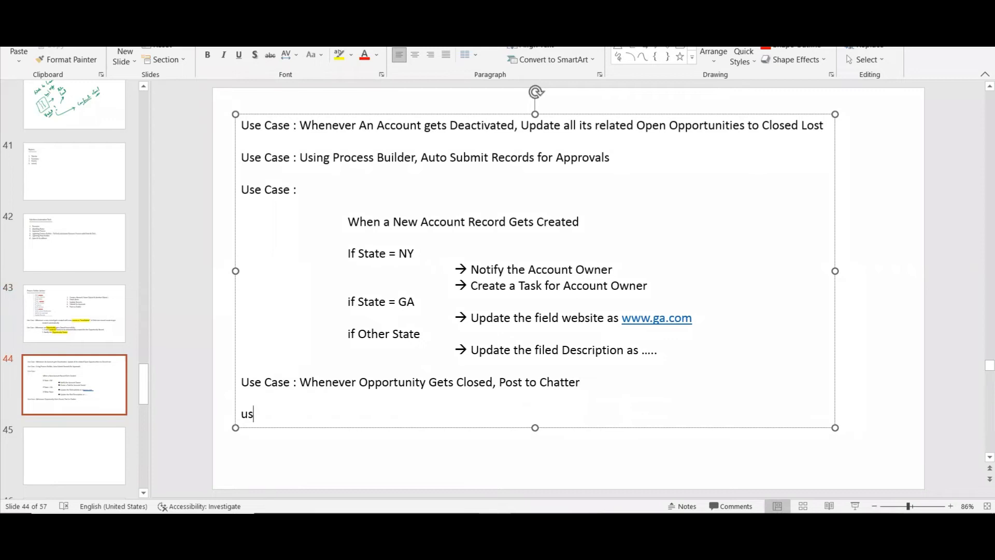
text(Case)
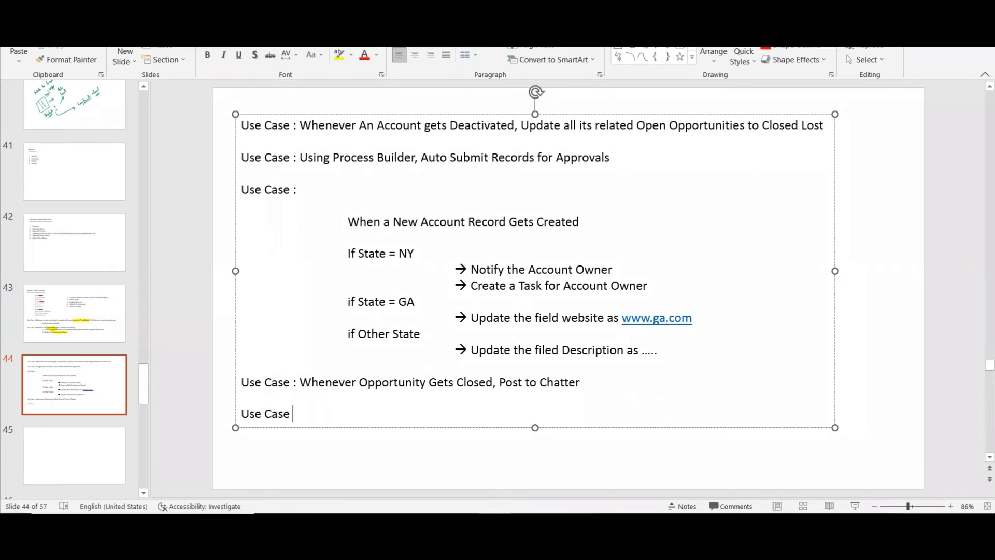
text( :)
text(Whe)
text(never )
text(a Ne)
key(BackSpace)
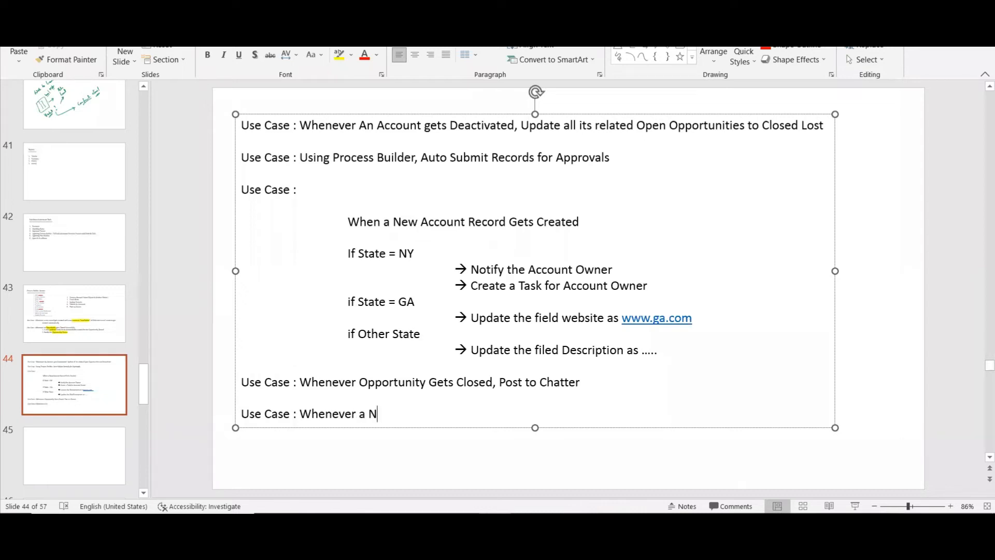
text(ew Ca)
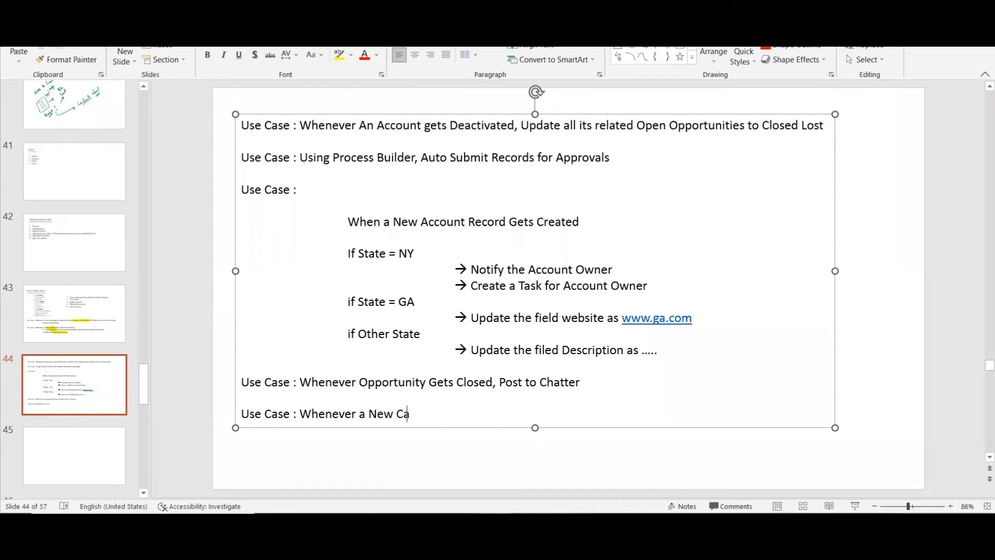
text(mpaign )
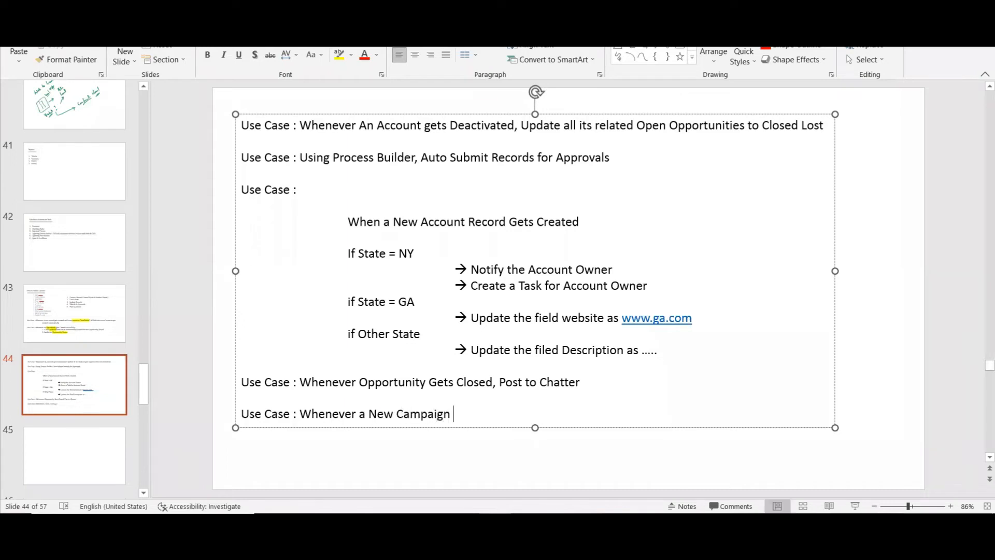
text(Gets Created, a pro)
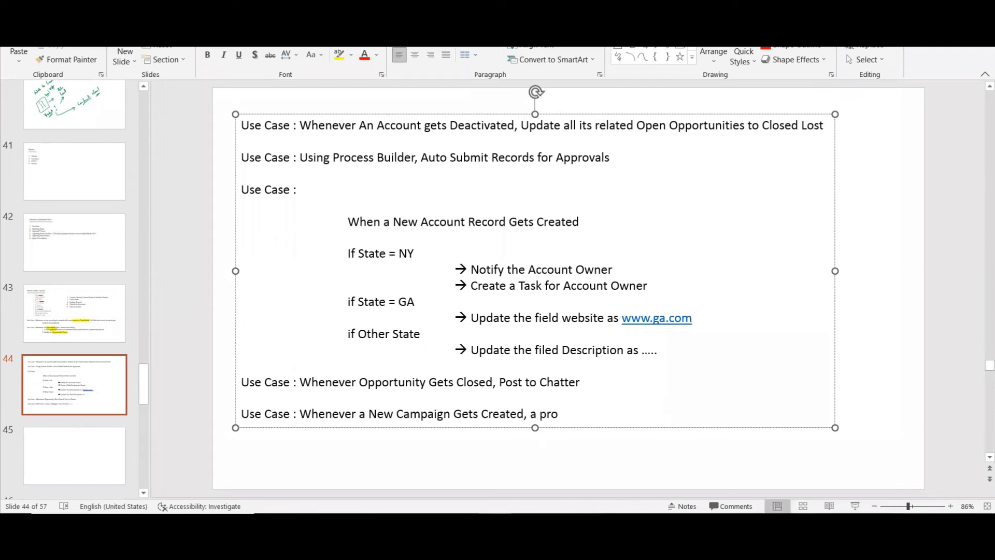
Complete the campaign use case with "a private Chatter group should be automatically created".
key(BackSpace)
text(ivate Chatter group)
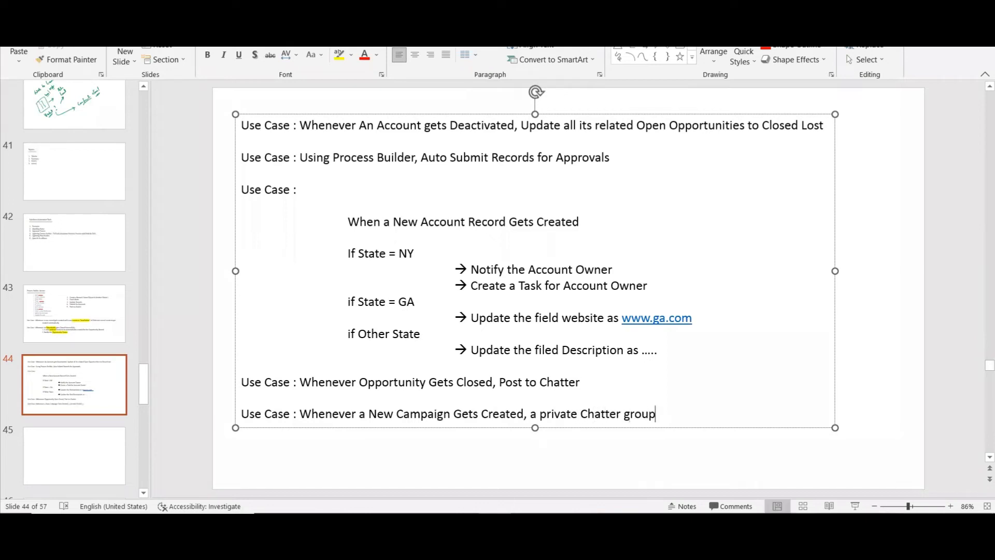
text( should be auton)
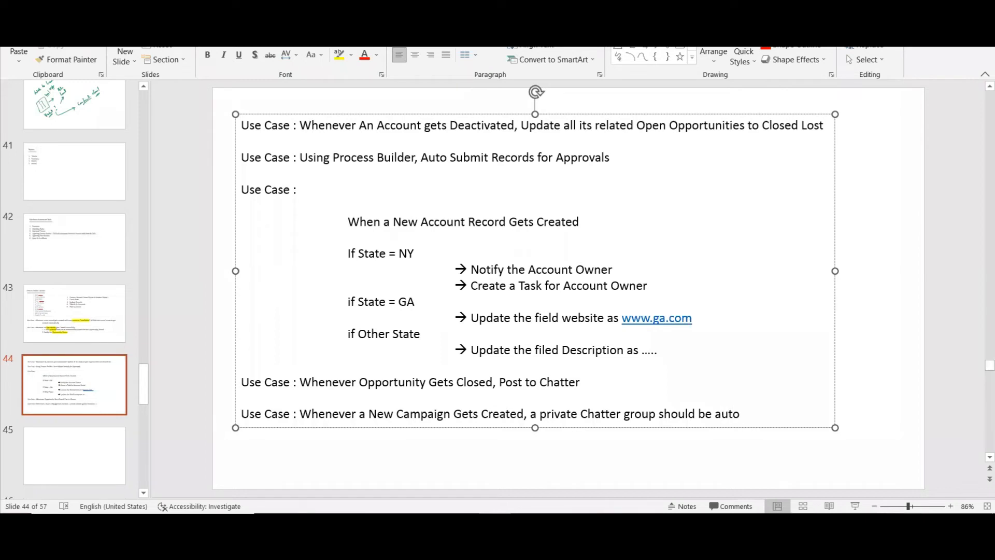
key(BackSpace)
text(maitically creted)
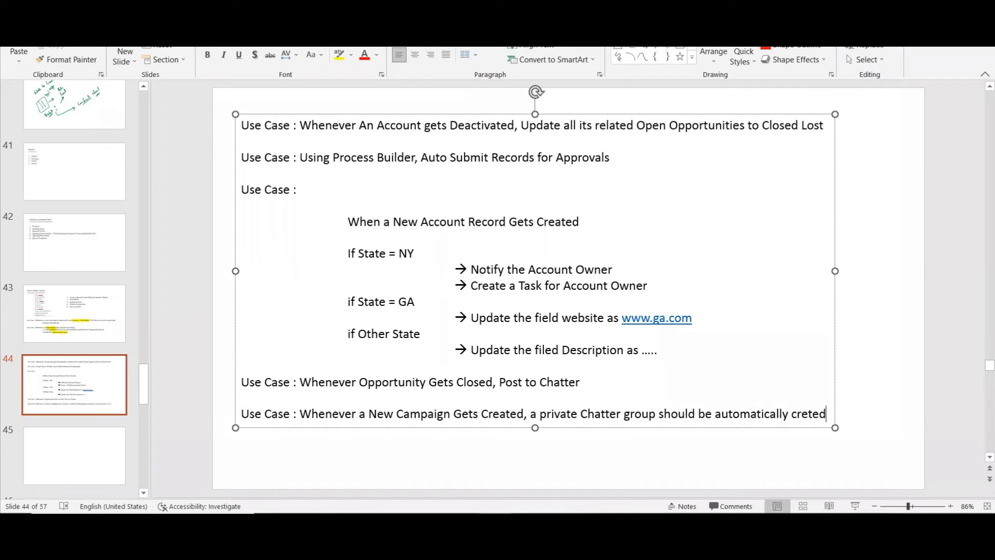
key(BackSpace)
key(BackSpace)
key(BackSpace)
key(BackSpace)
key(BackSpace)
text(reate)
Switch to Salesforce and start a new process in Process Builder named "Auto Create a Group" with API name Auto_Create_a_Group.
key(alt+Tab)
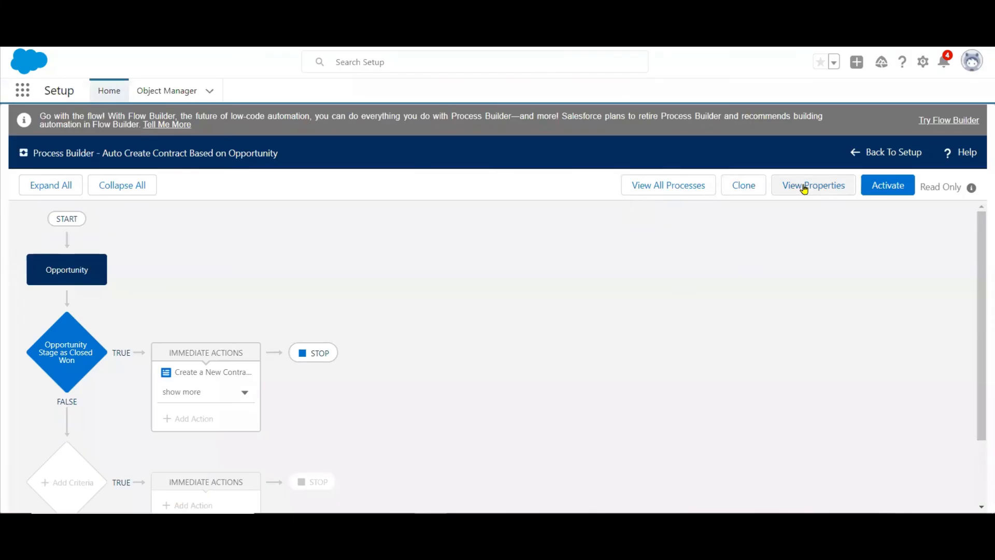
click(676, 185)
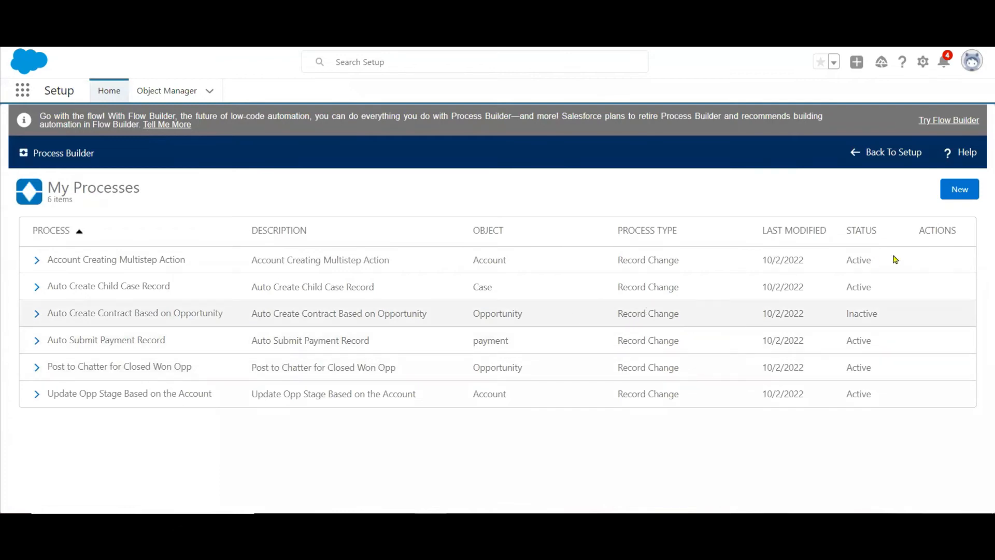
click(953, 190)
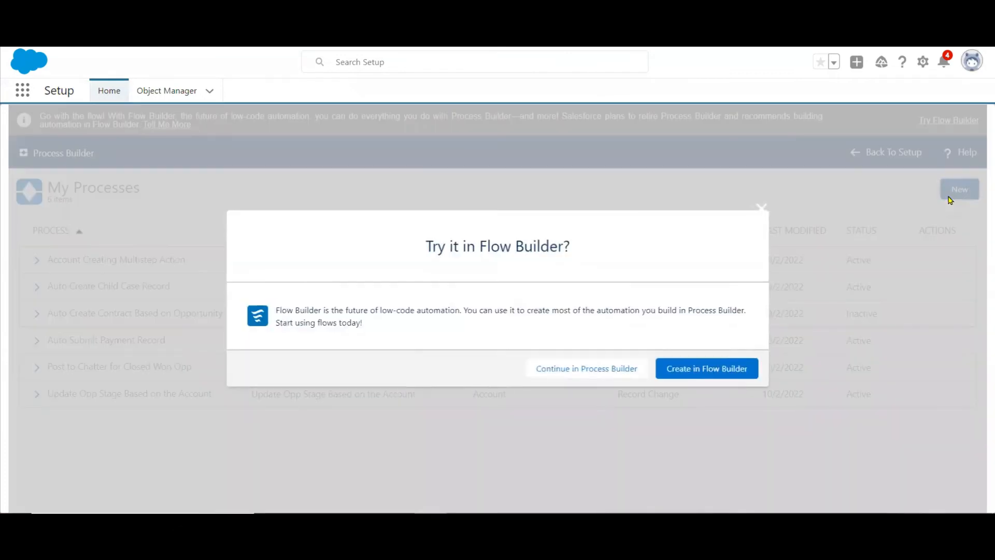
click(574, 370)
click(317, 291)
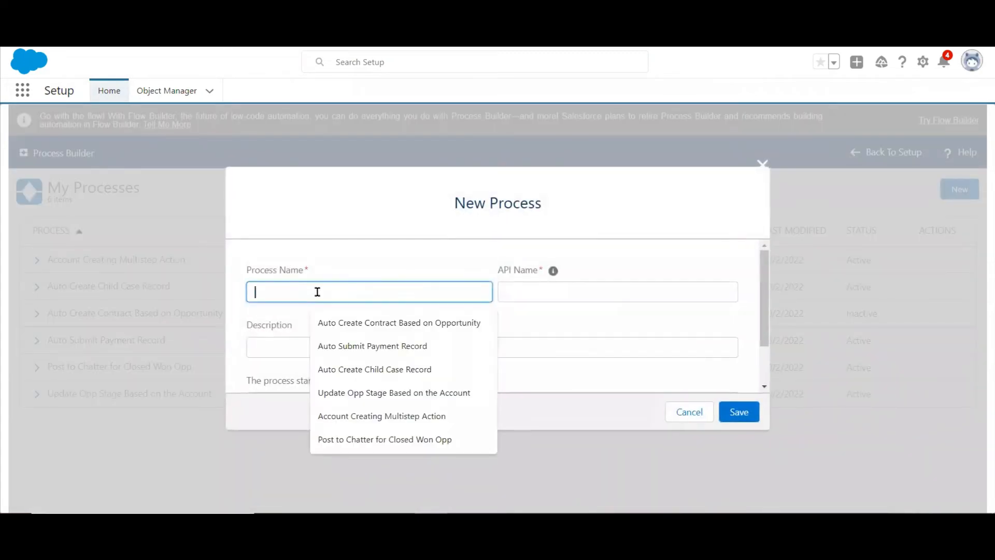
text(Auto )
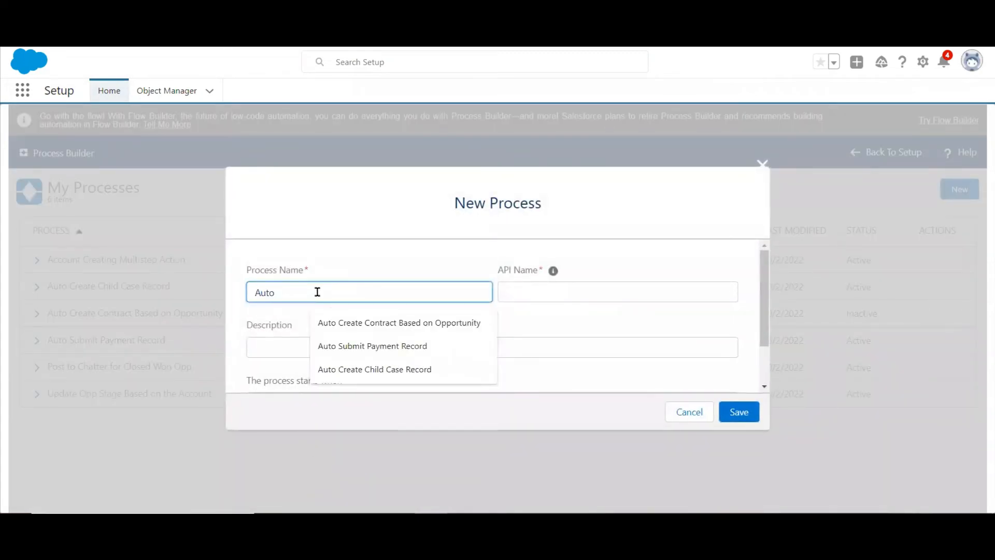
text(Create a Group)
key(Tab)
key(Tab)
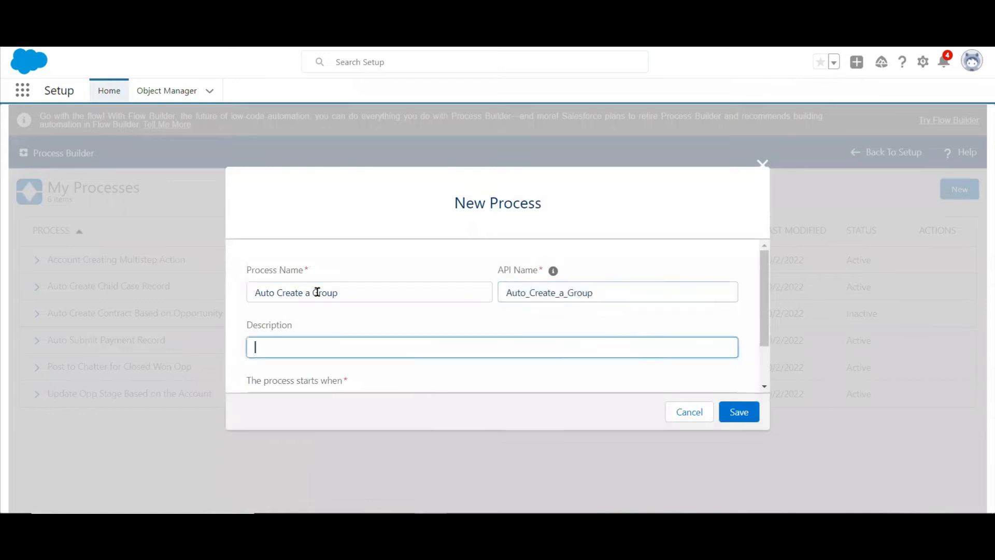
Copy the process name into the description, make the process start when a record changes, and save it.
drag(342, 292, 116, 269)
key(ctrl+c)
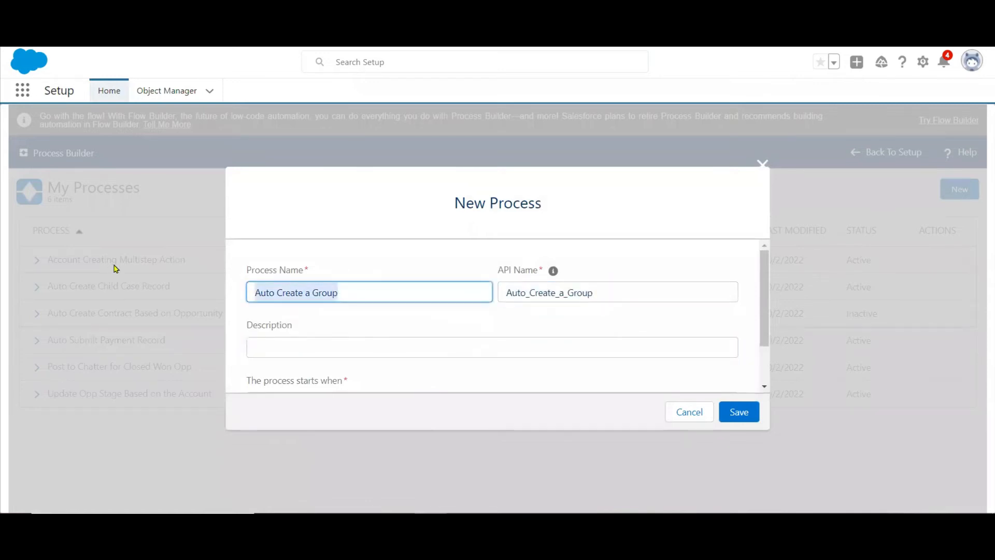
click(271, 343)
key(ctrl+v)
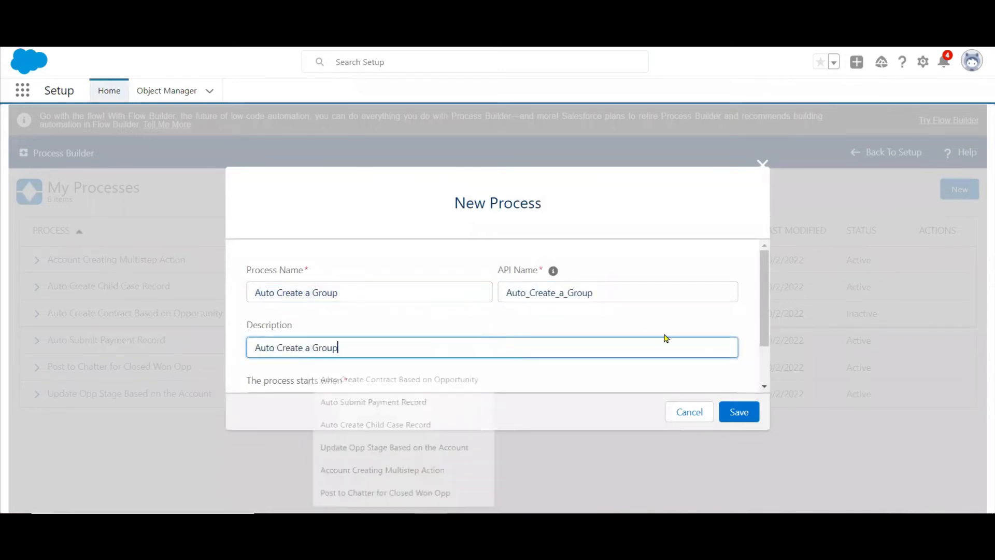
scroll(767, 379, down, 2)
click(638, 346)
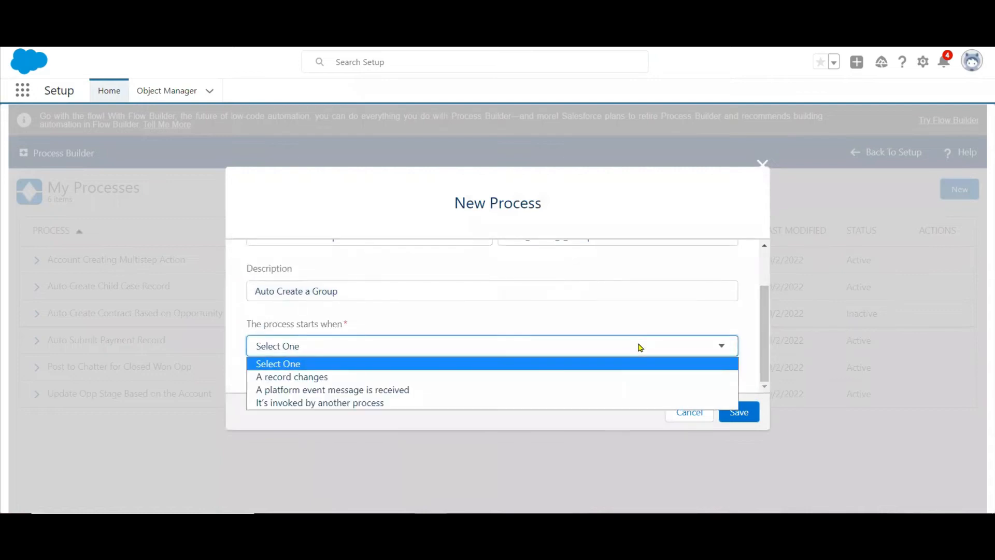
click(492, 381)
click(739, 412)
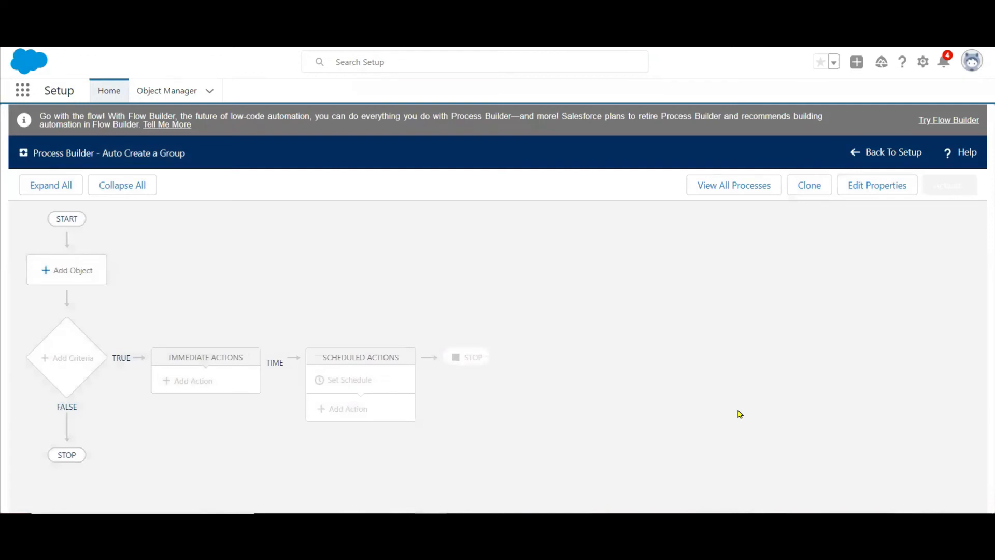
Set the process object to Campaign, starting only when a record is created, and save it.
click(71, 270)
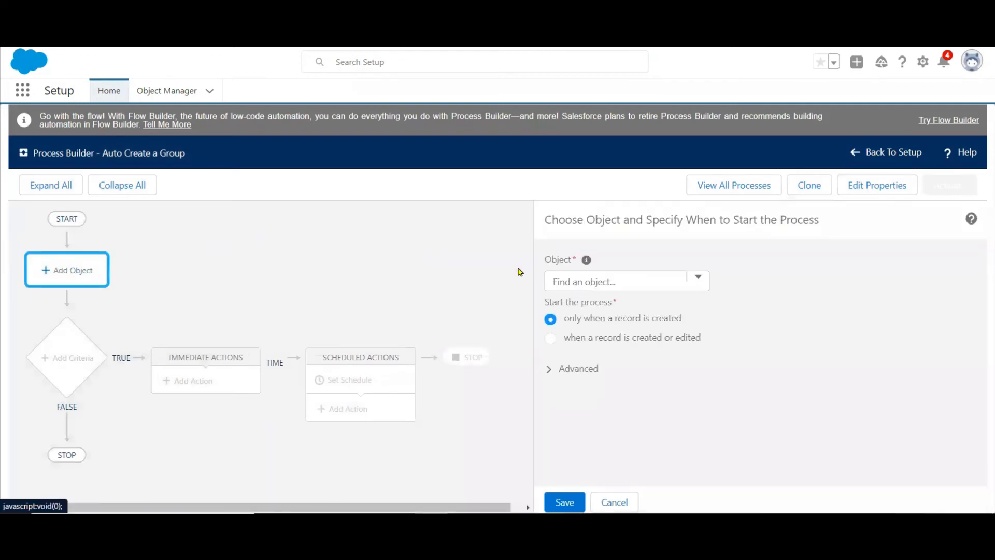
click(571, 279)
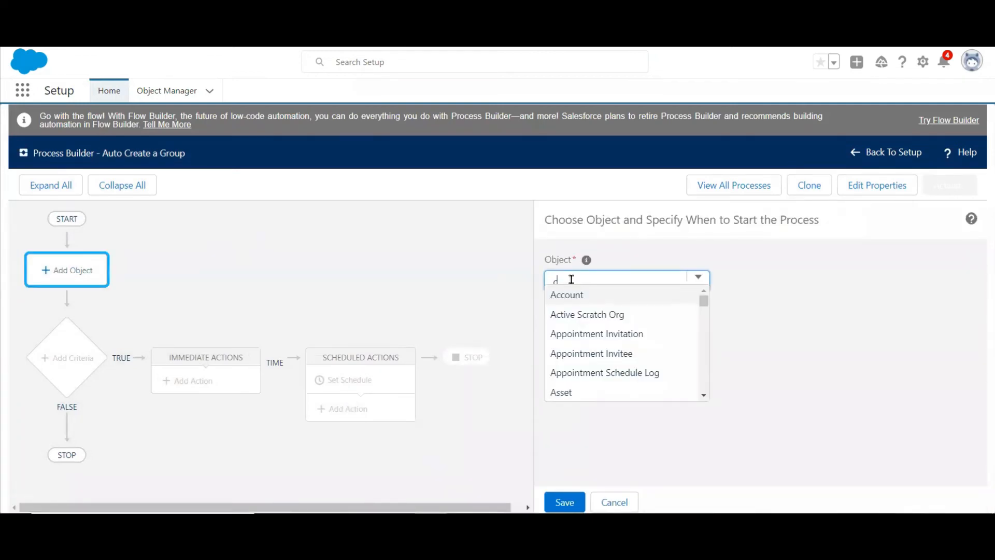
text(cam)
click(575, 292)
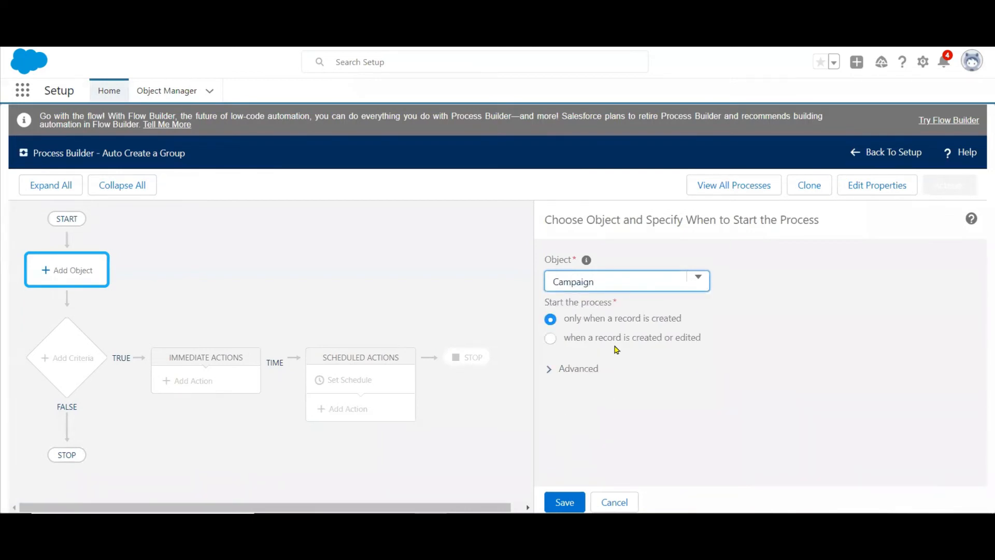
click(564, 503)
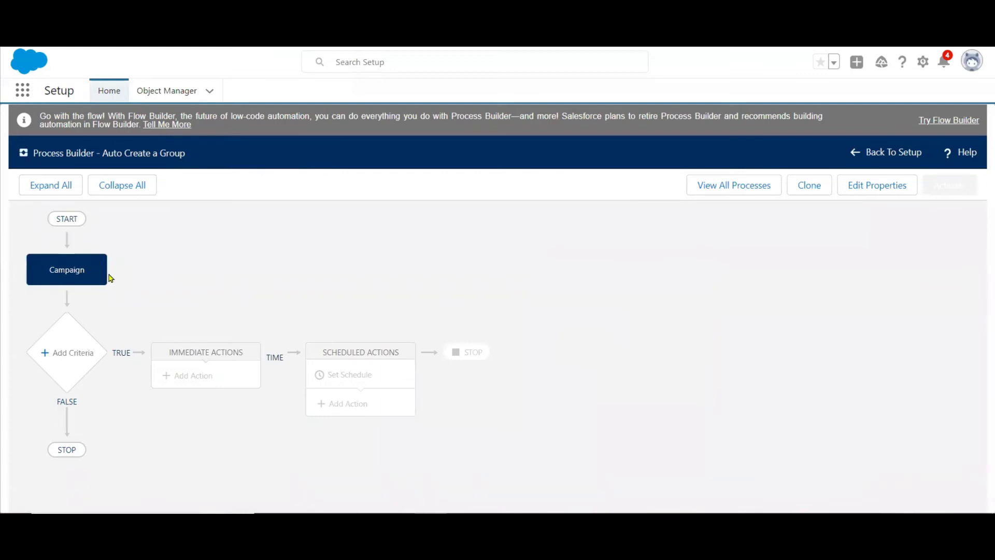
Add a criteria node named "No Criteria" that just executes the actions without conditions, and save it.
click(73, 357)
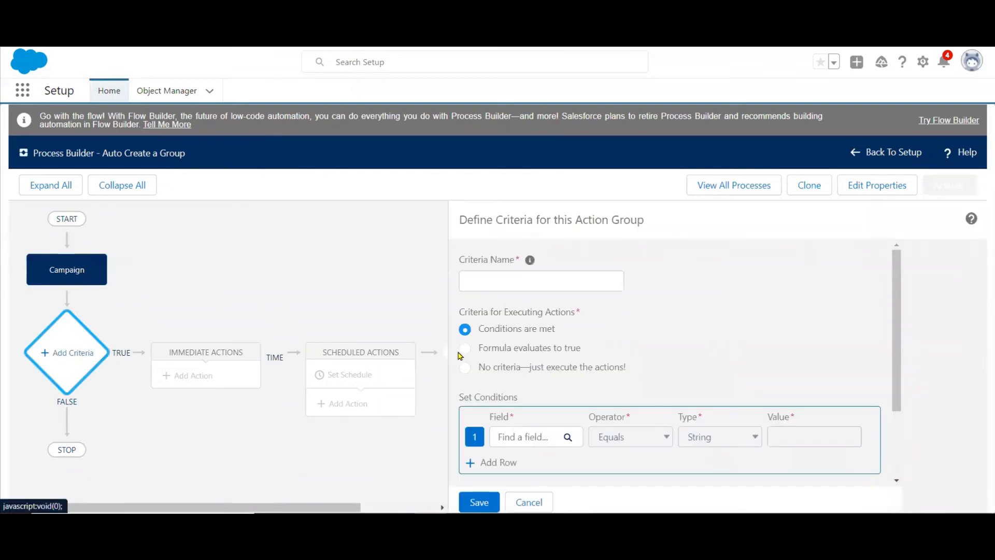
click(465, 366)
click(567, 282)
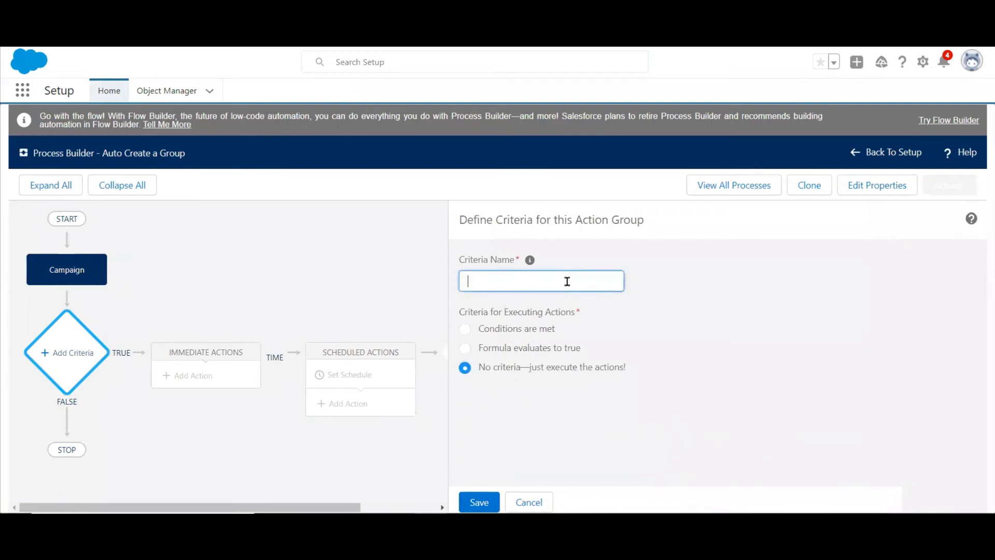
text(No Criteria)
click(482, 500)
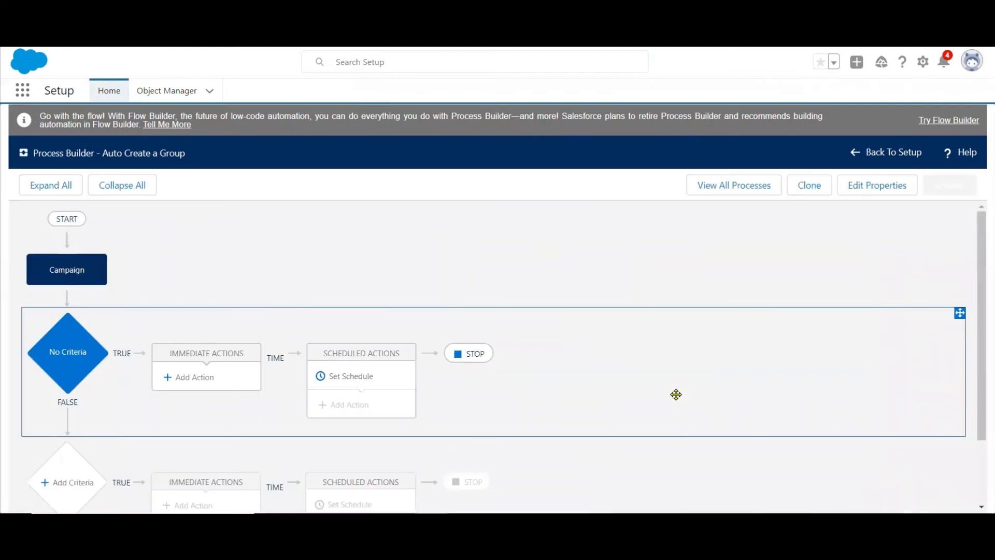
Add an immediate action of type Quick Actions named "New Chatter Group" to the No Criteria node.
click(194, 378)
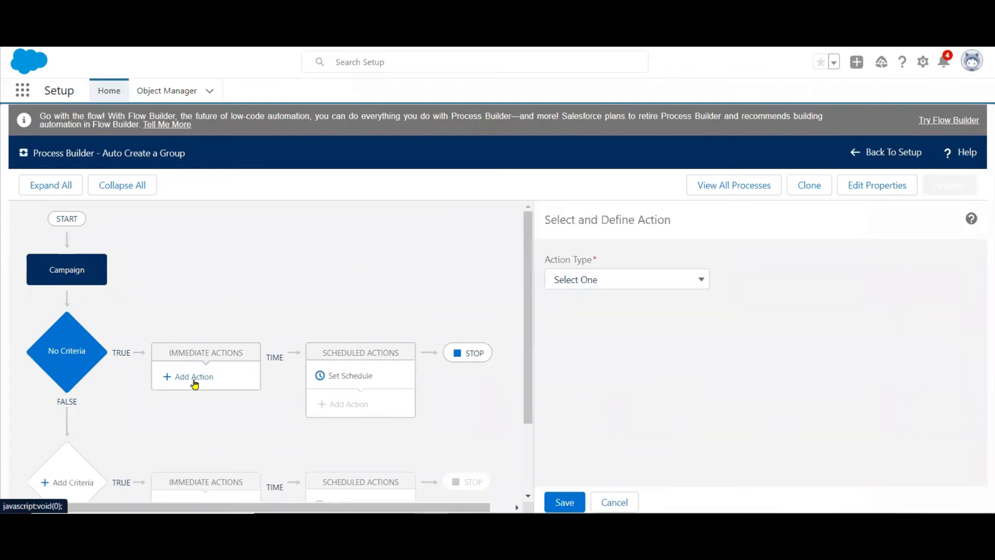
click(601, 286)
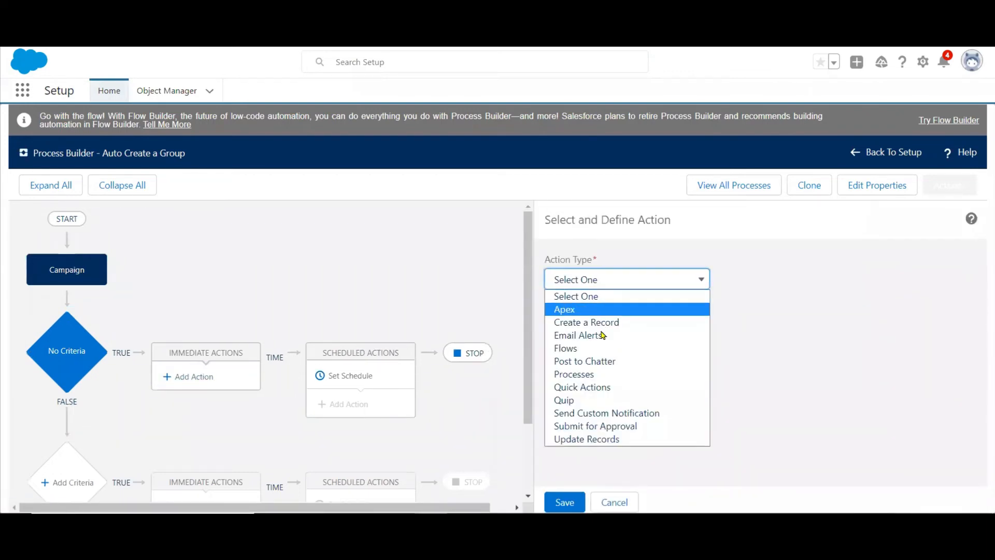
click(595, 387)
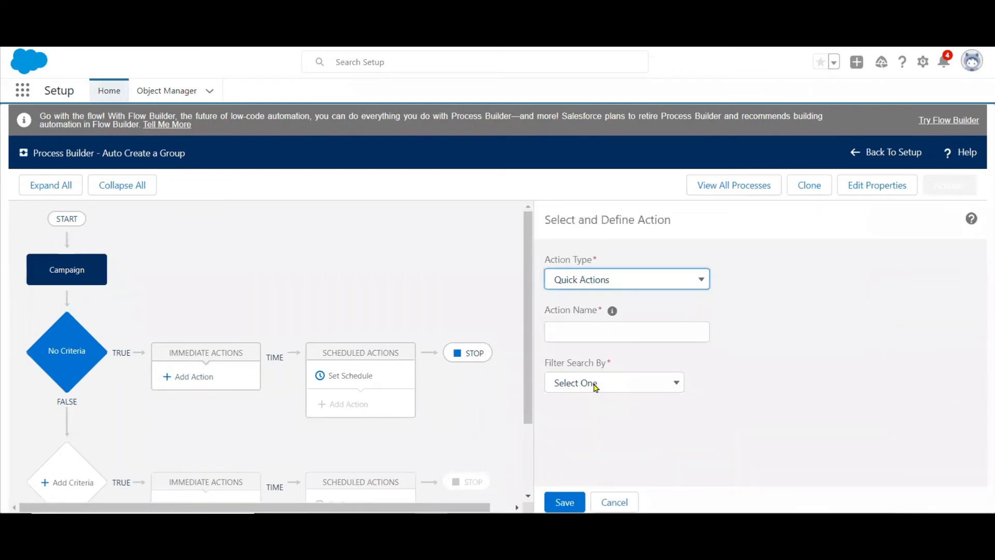
click(666, 329)
text(New )
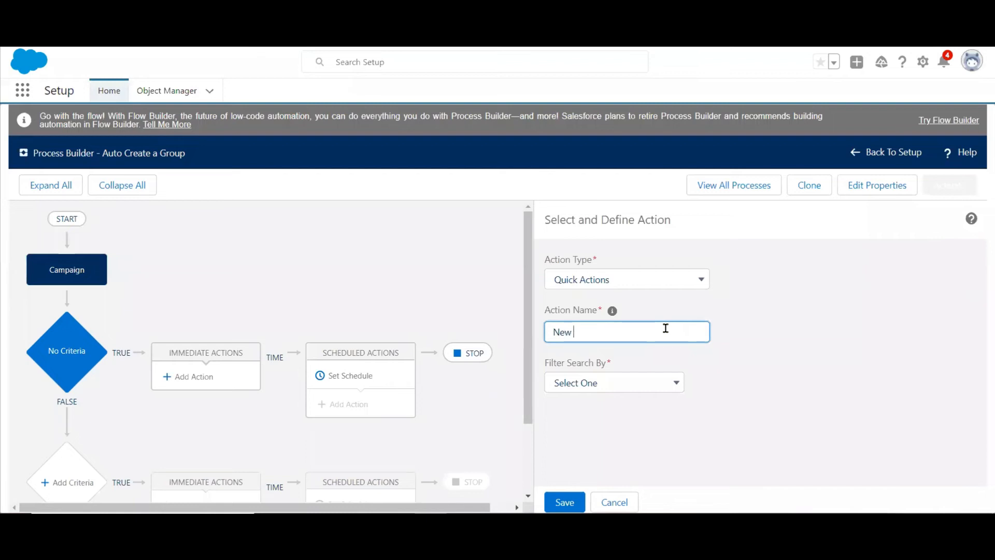
text(Chatter Group)
Filter the quick action by Global actions with type Create a Record, and choose the NewGroup action.
click(674, 382)
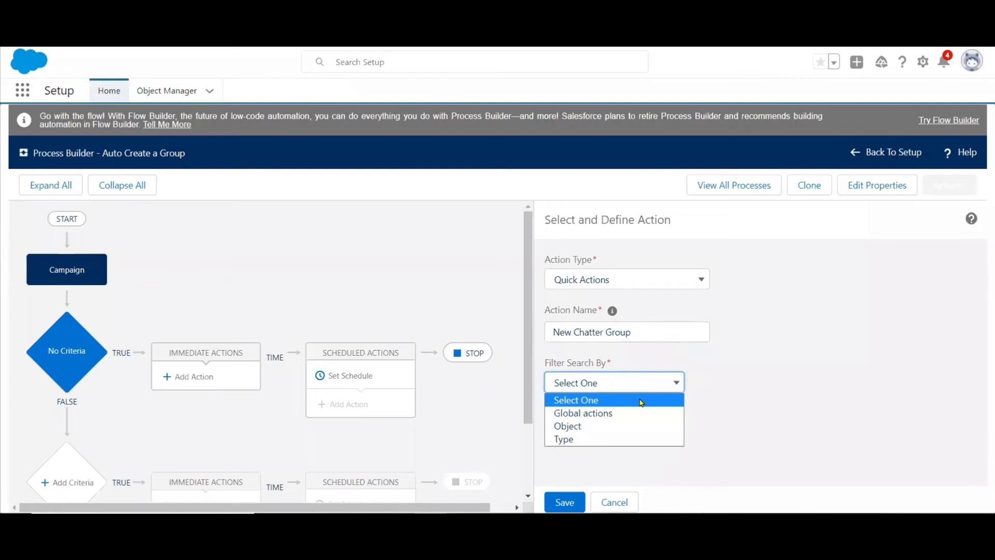
click(617, 415)
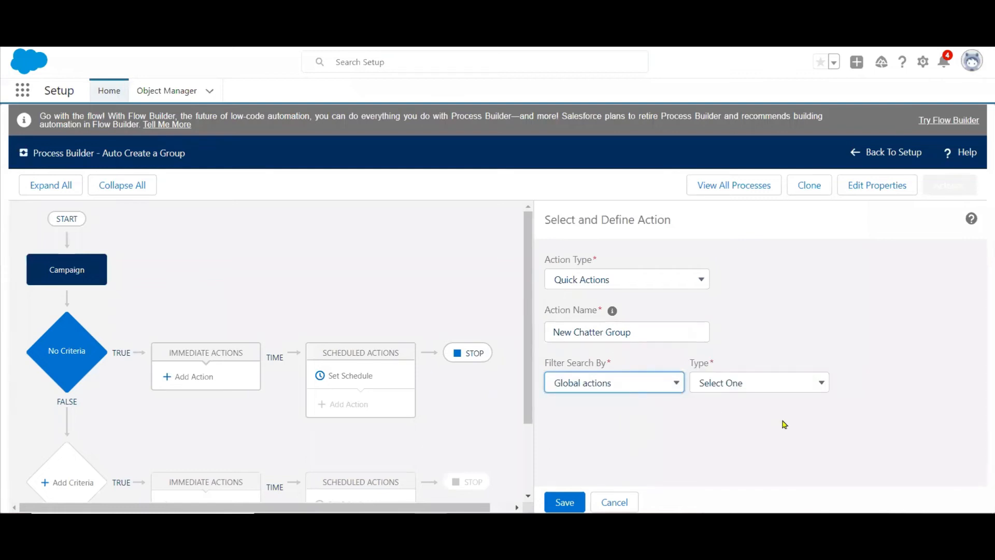
click(772, 389)
click(761, 411)
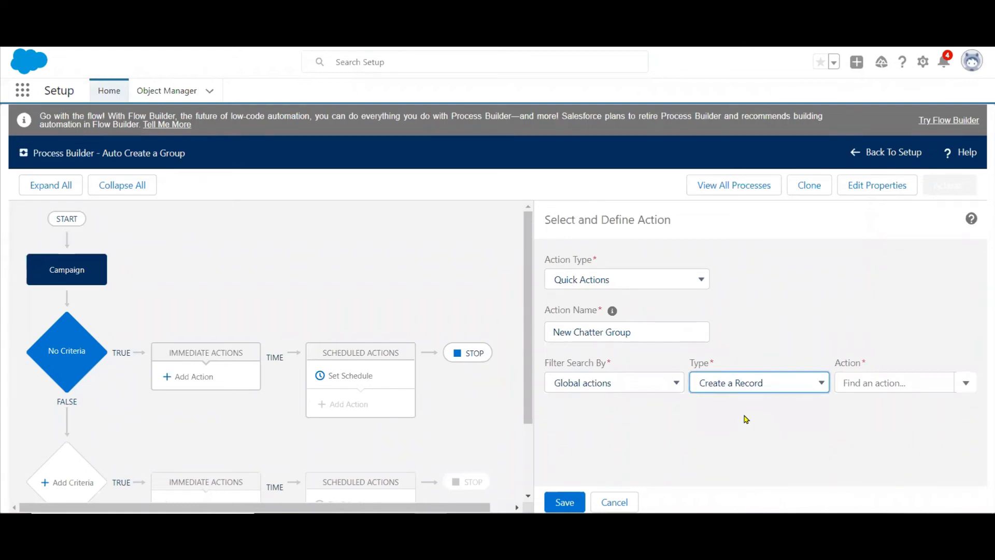
click(965, 382)
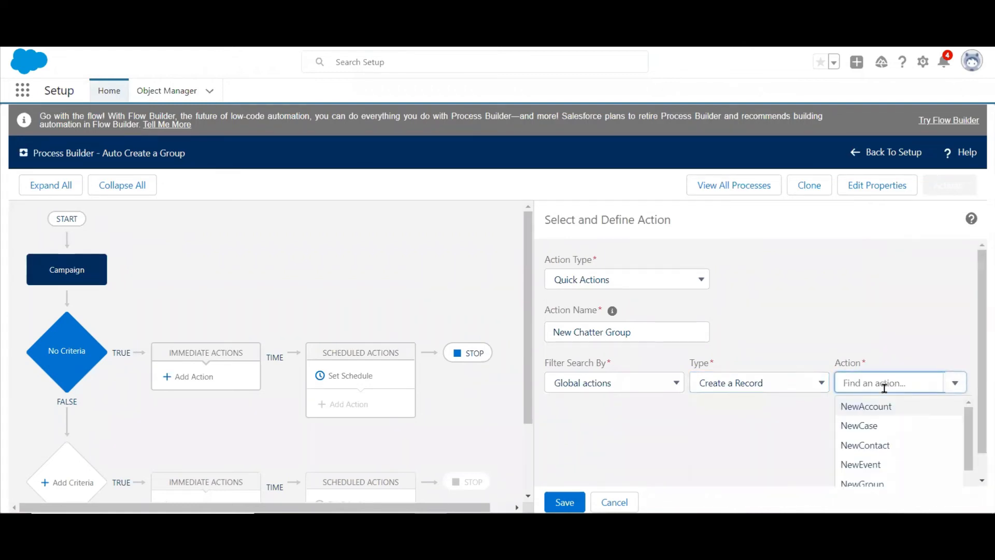
drag(981, 355, 979, 410)
click(958, 385)
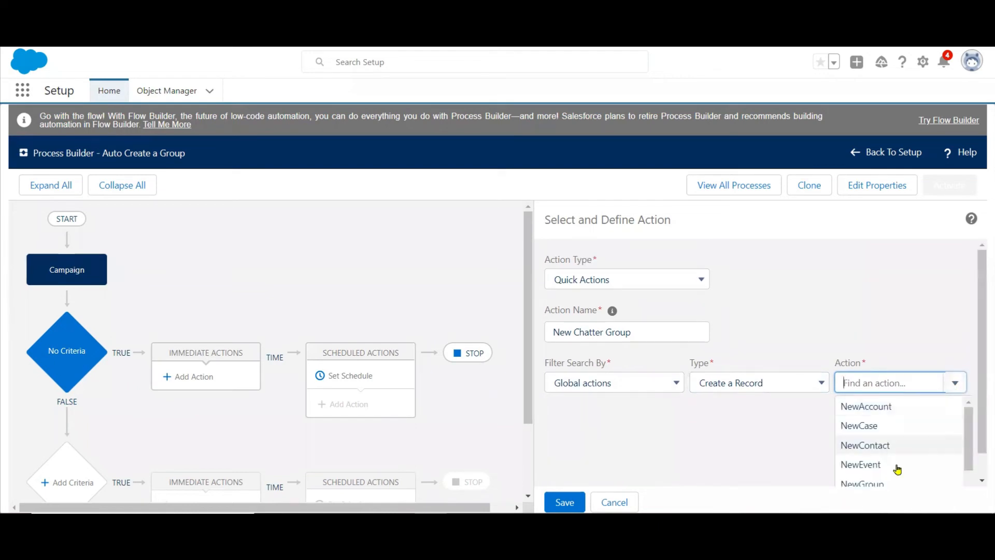
click(863, 482)
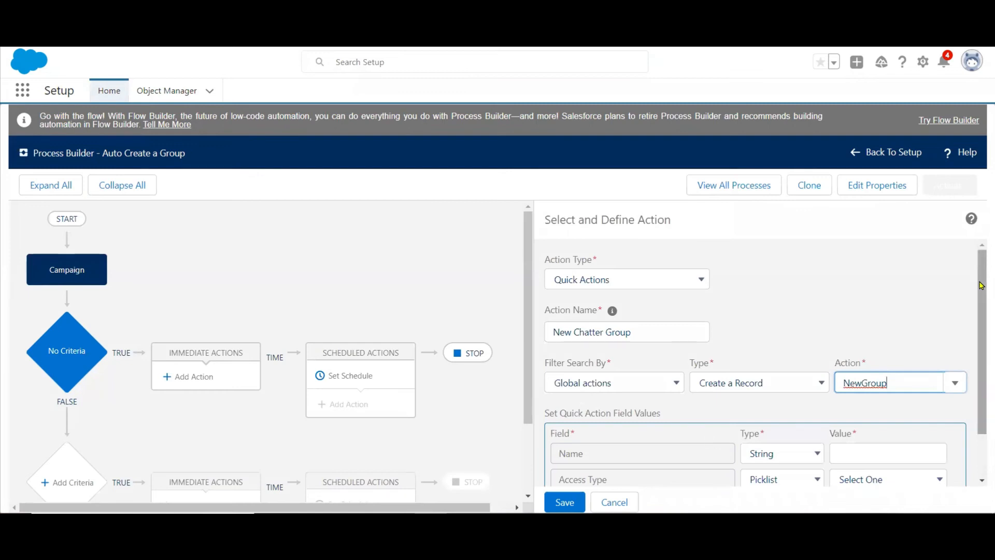
Set the new group's Name value to a field reference to the campaign's Name field.
drag(981, 284, 981, 326)
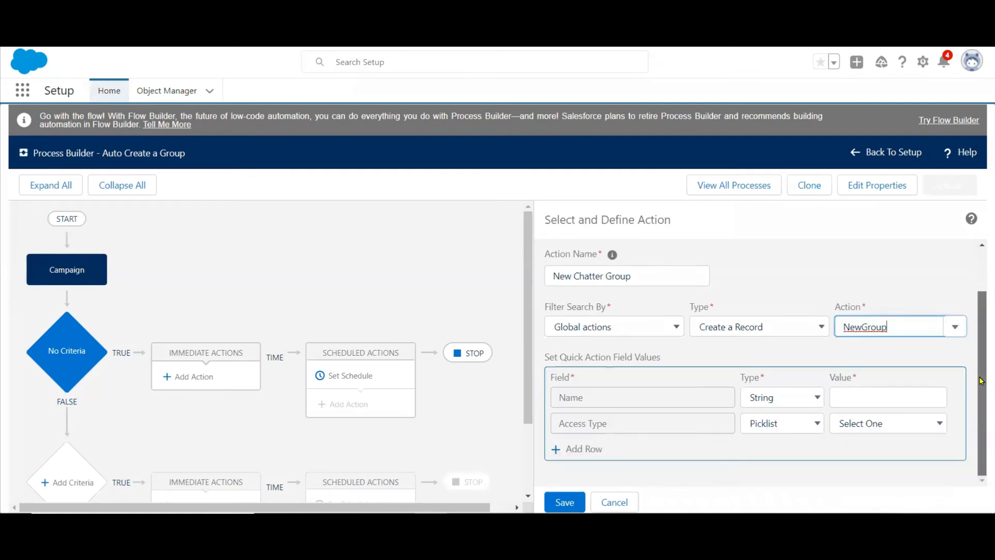
click(888, 397)
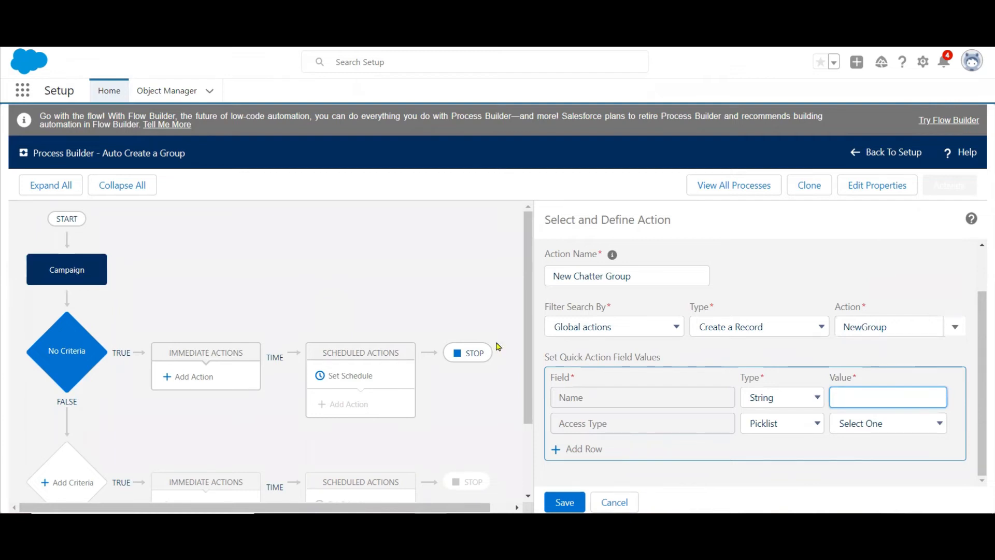
click(766, 402)
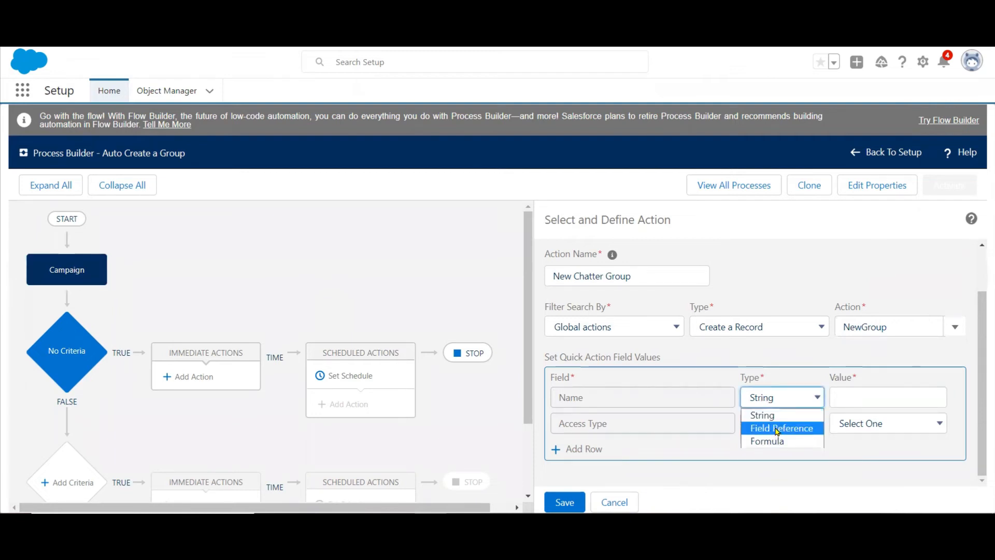
click(776, 429)
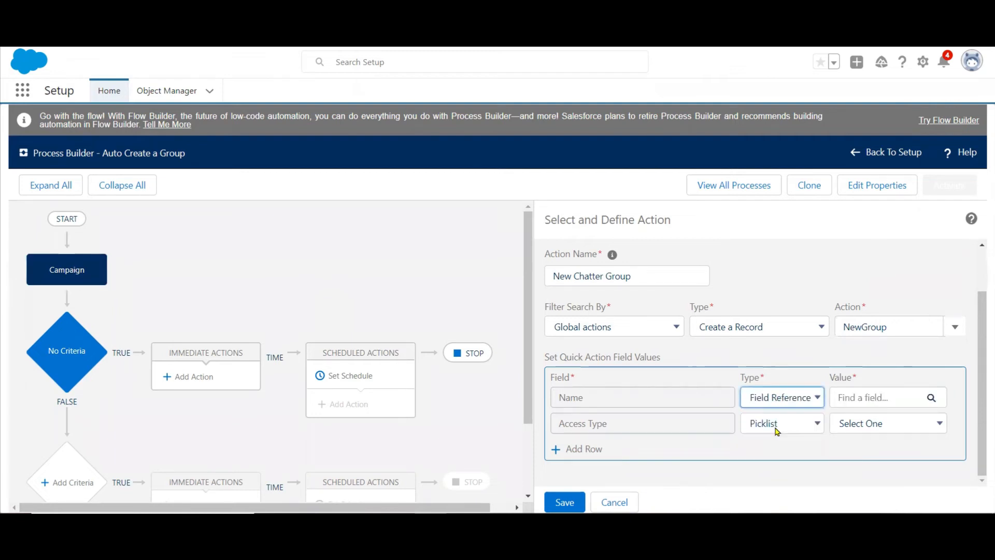
click(885, 400)
text(na)
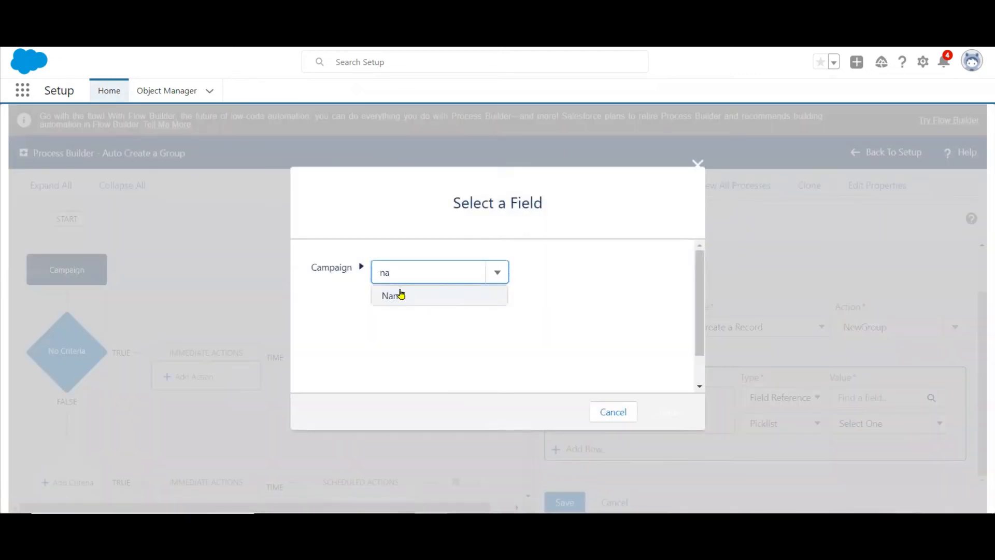
click(400, 293)
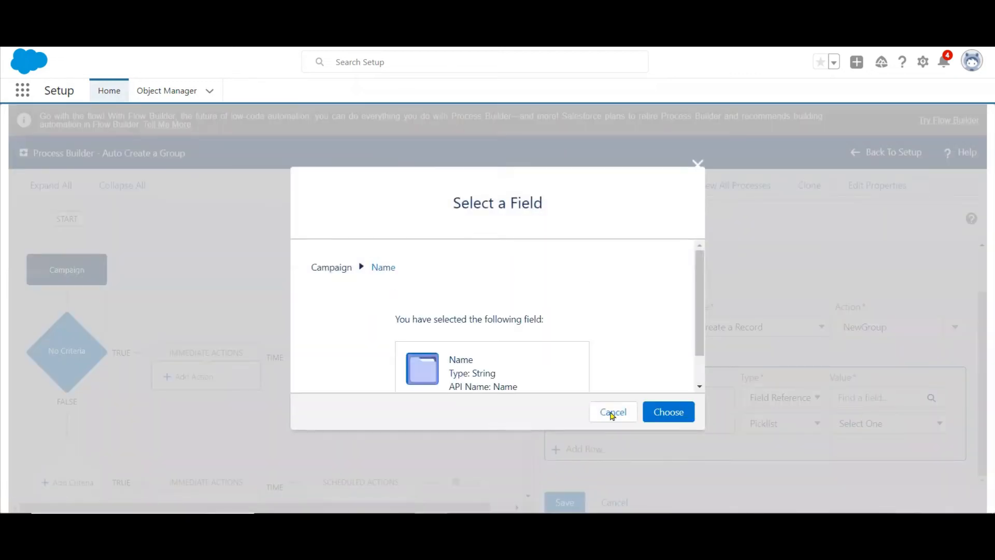
click(663, 413)
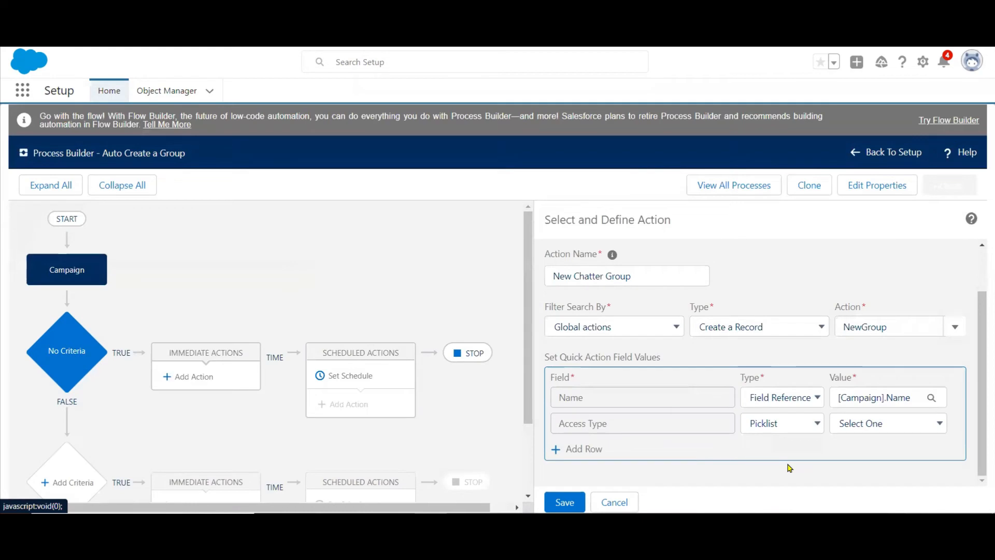
Save the action with the group's Access Type set to Private, and activate the process.
click(879, 424)
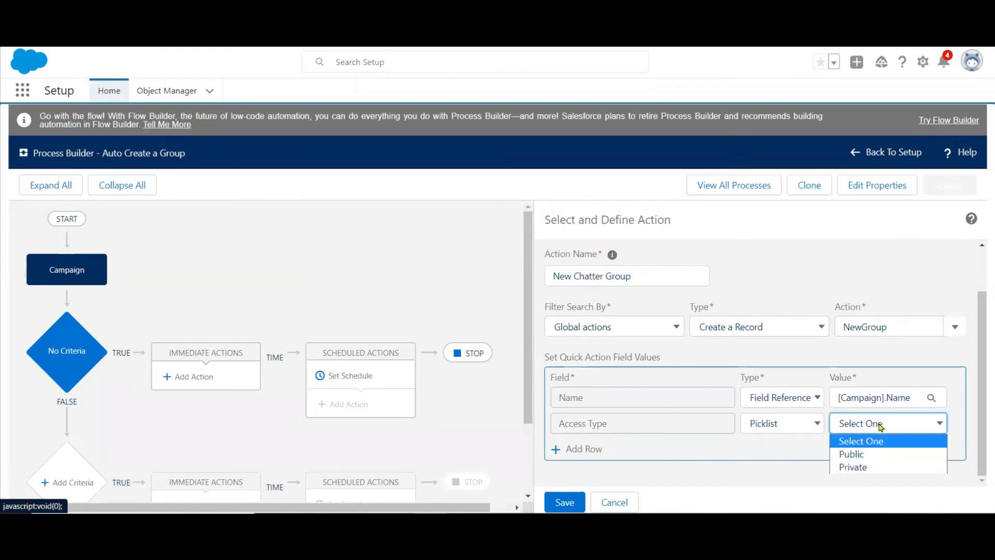
click(859, 467)
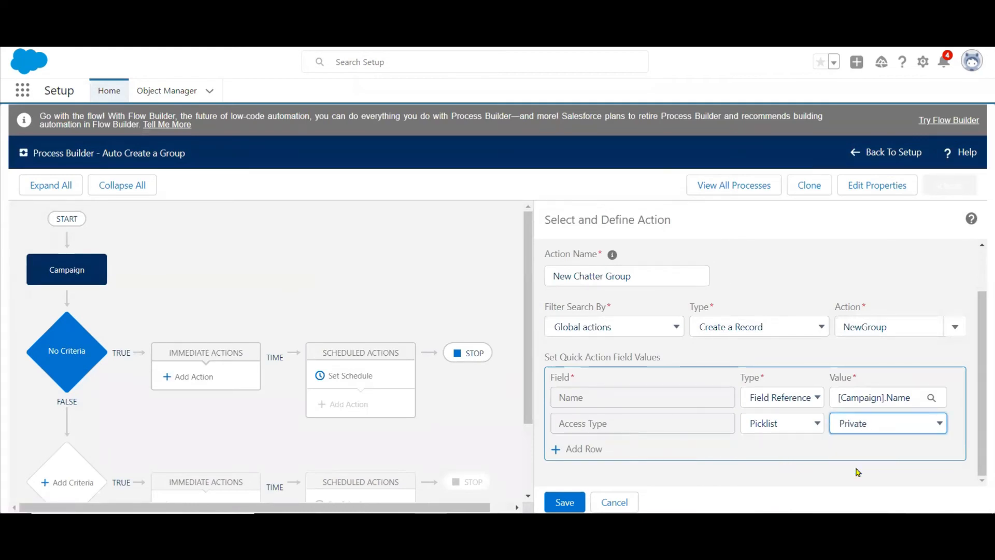
click(559, 503)
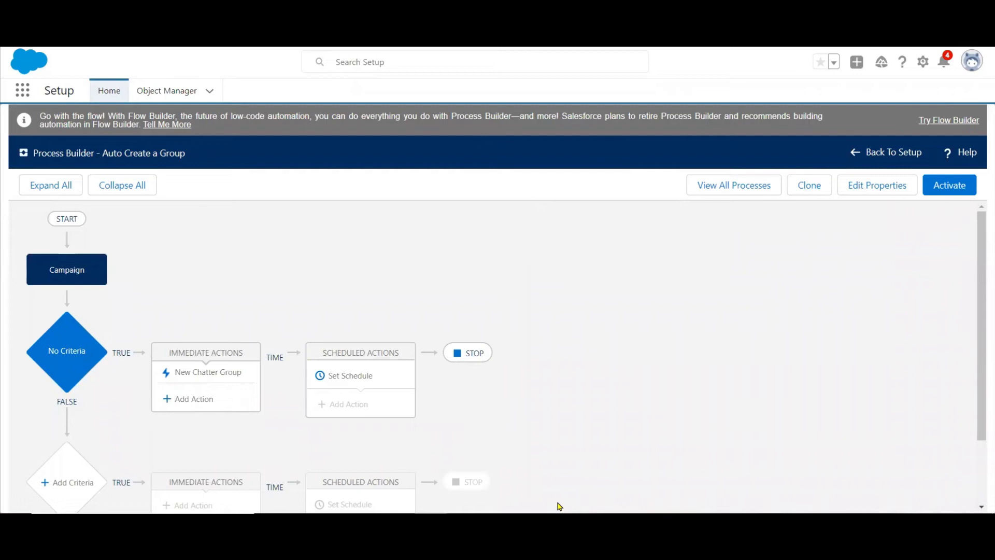
click(935, 186)
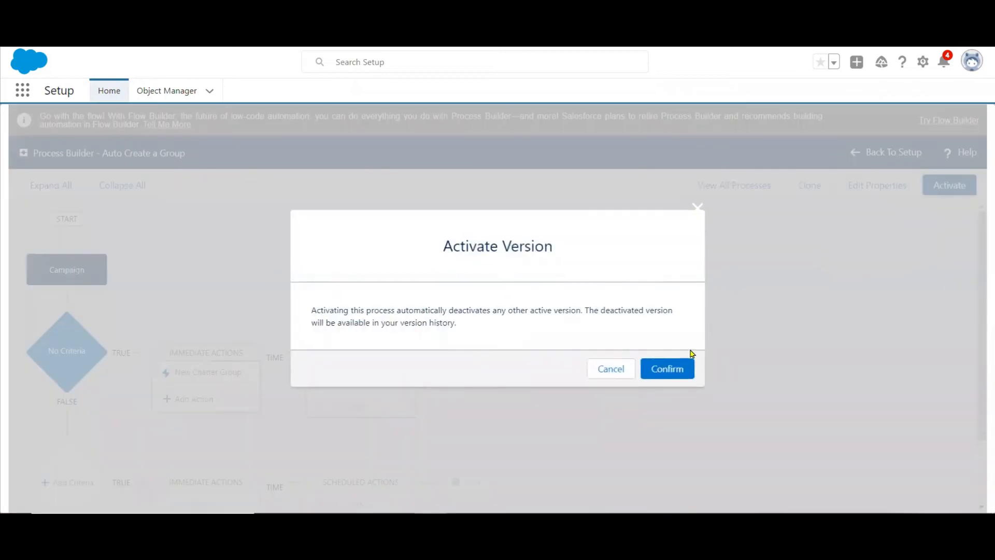
click(675, 369)
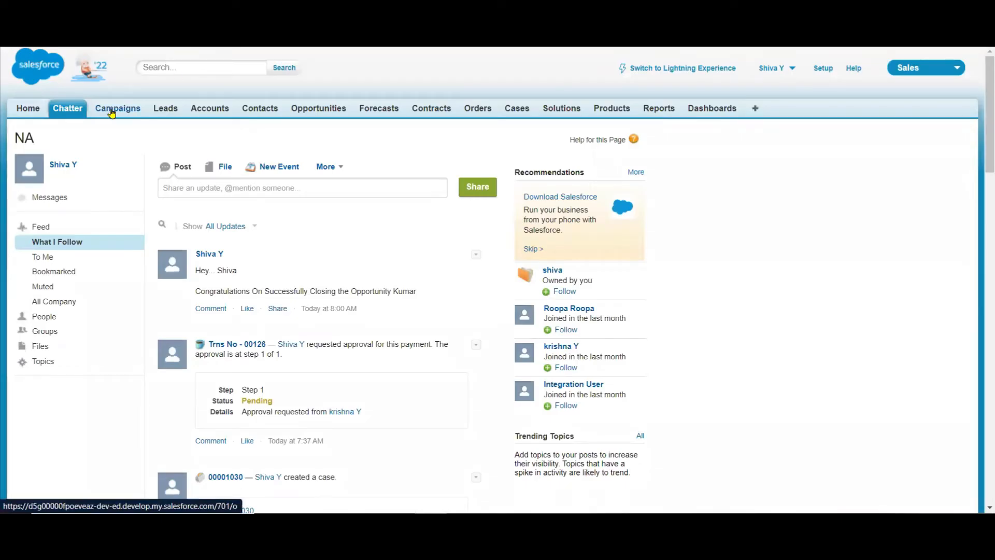
Create and save a new active campaign named "XUV 700" in Salesforce Classic.
click(111, 110)
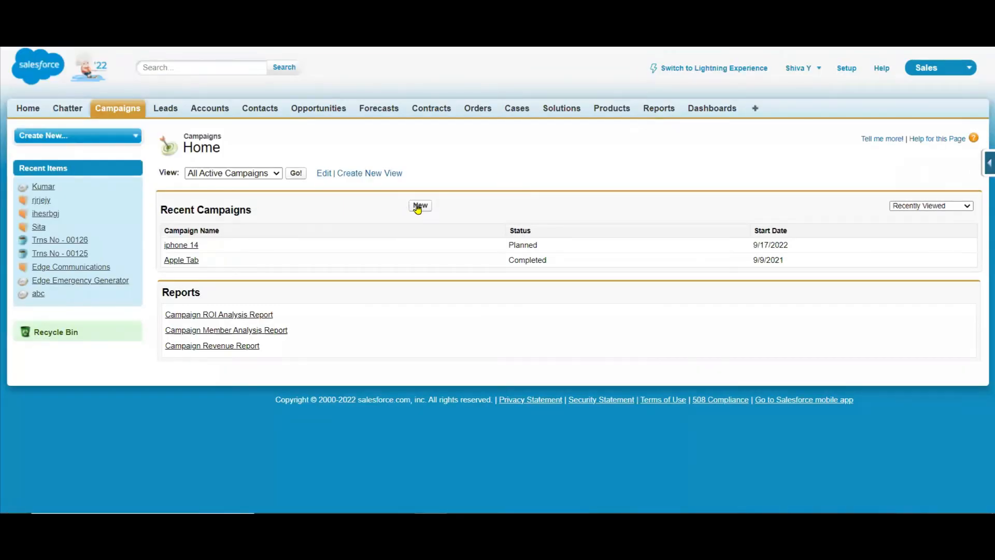
click(419, 206)
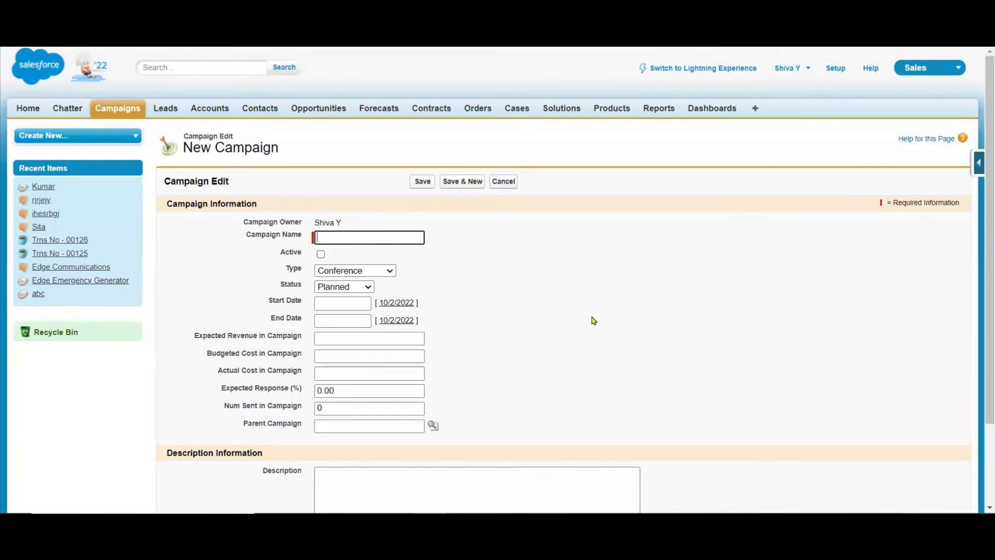
text(XUV 700)
click(317, 253)
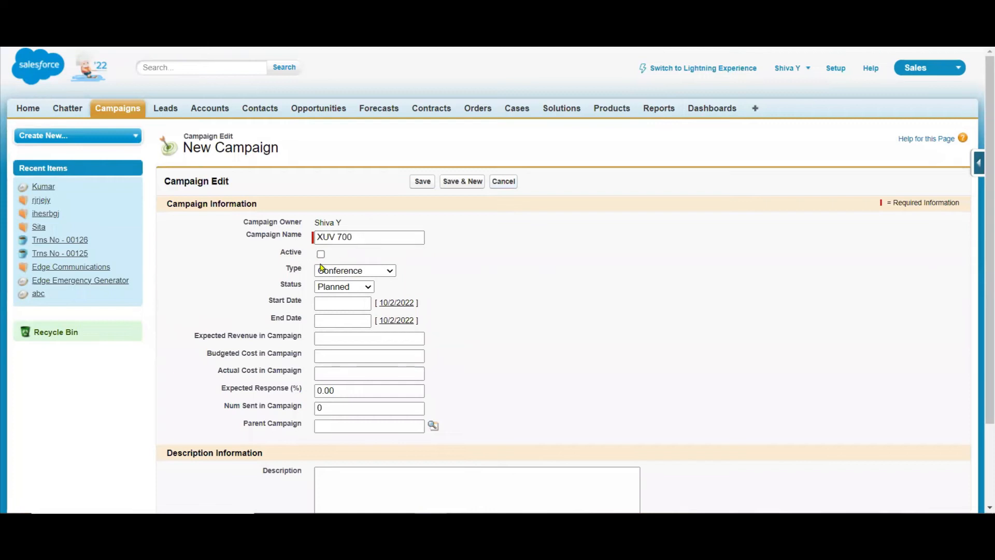
click(320, 255)
click(422, 180)
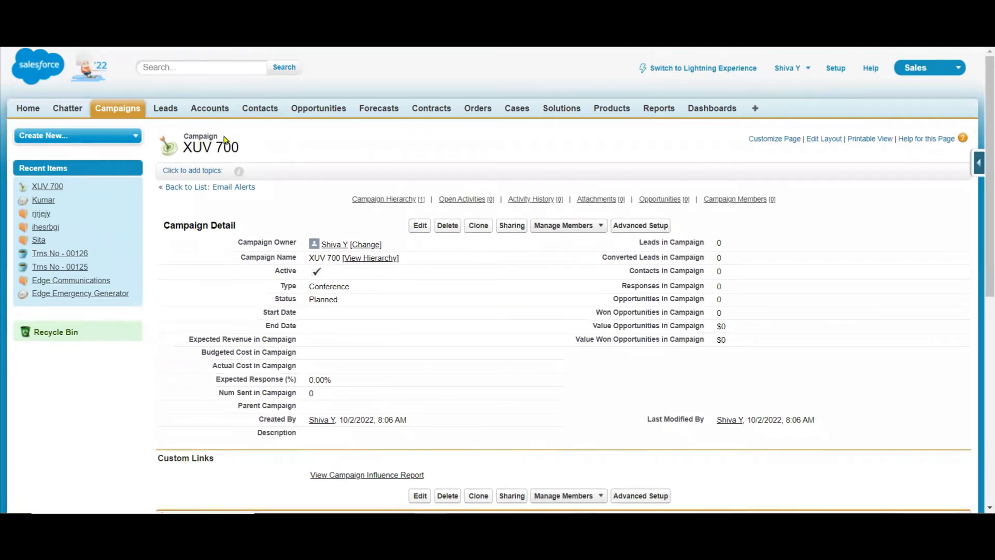
Check My Groups in Chatter for the group created from the new campaign.
click(61, 111)
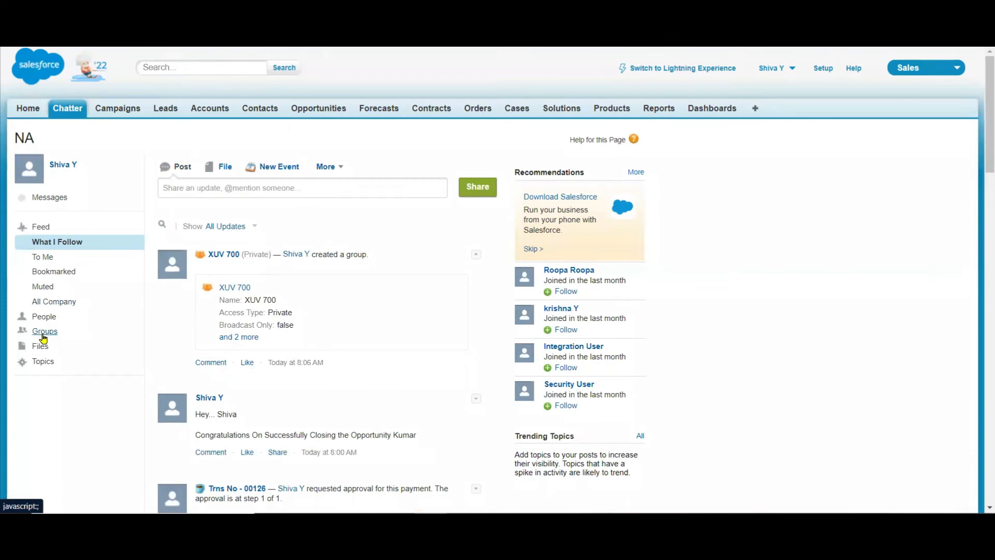
click(44, 334)
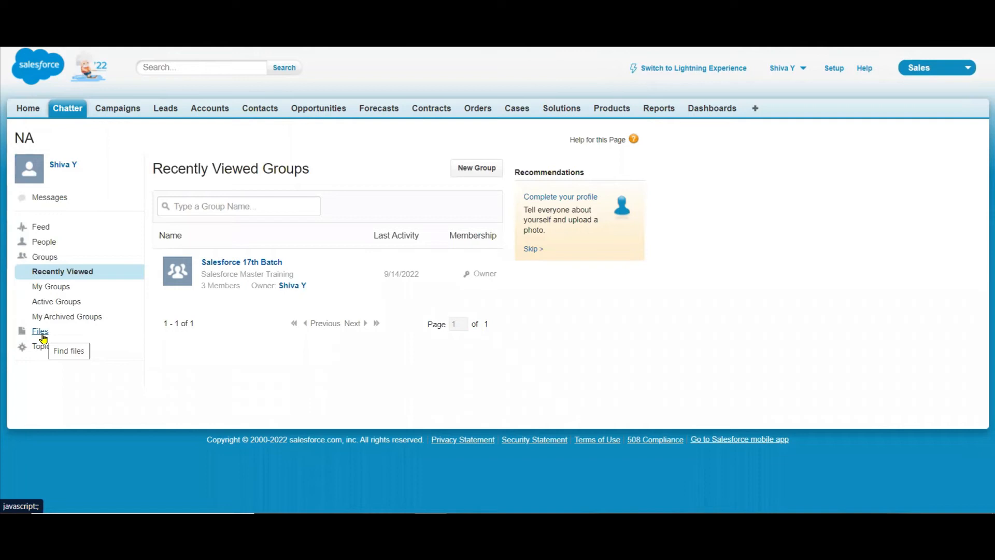
click(63, 287)
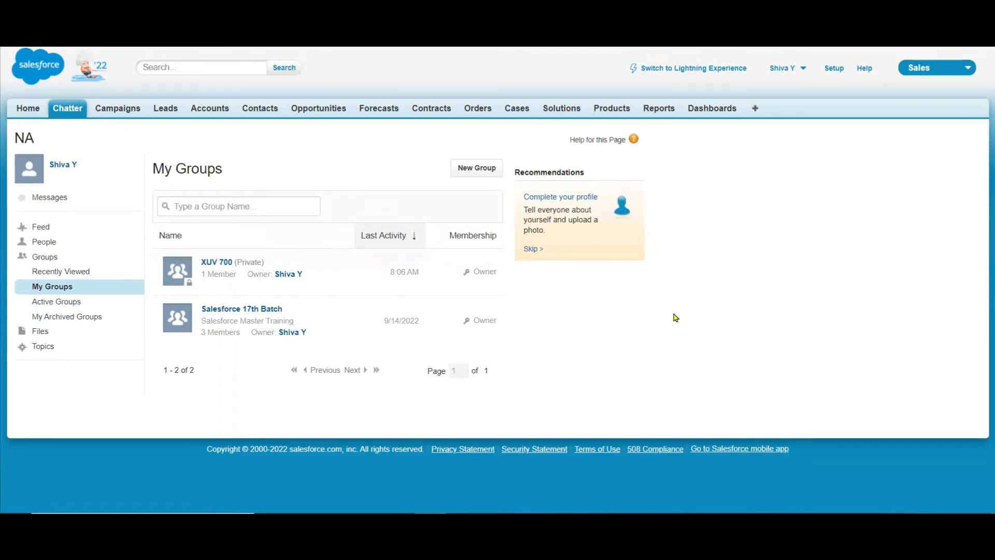
Switch to PowerPoint and add "Quick Actions" as item 6 of the numbered list on the Process Builder Actions slide.
key(alt+Tab)
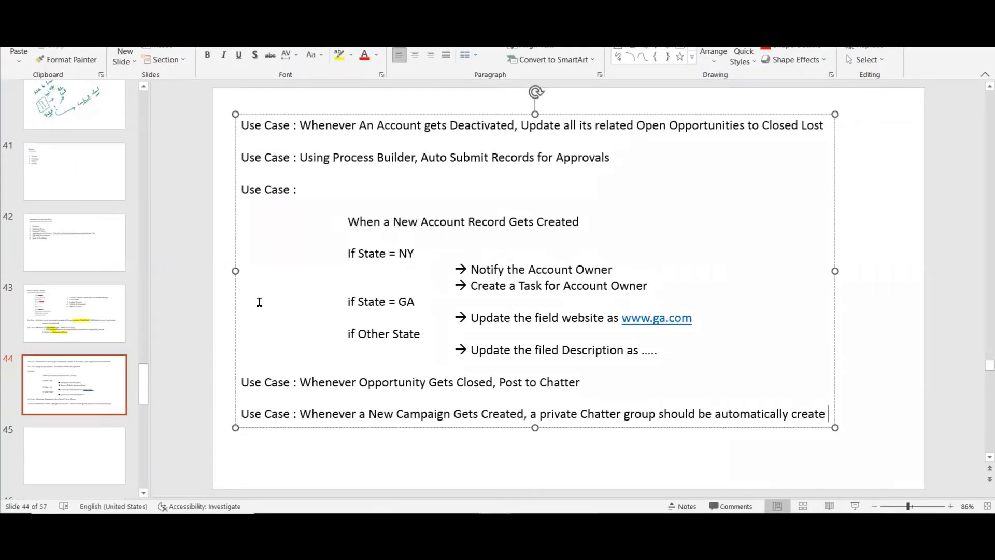
click(49, 270)
click(113, 309)
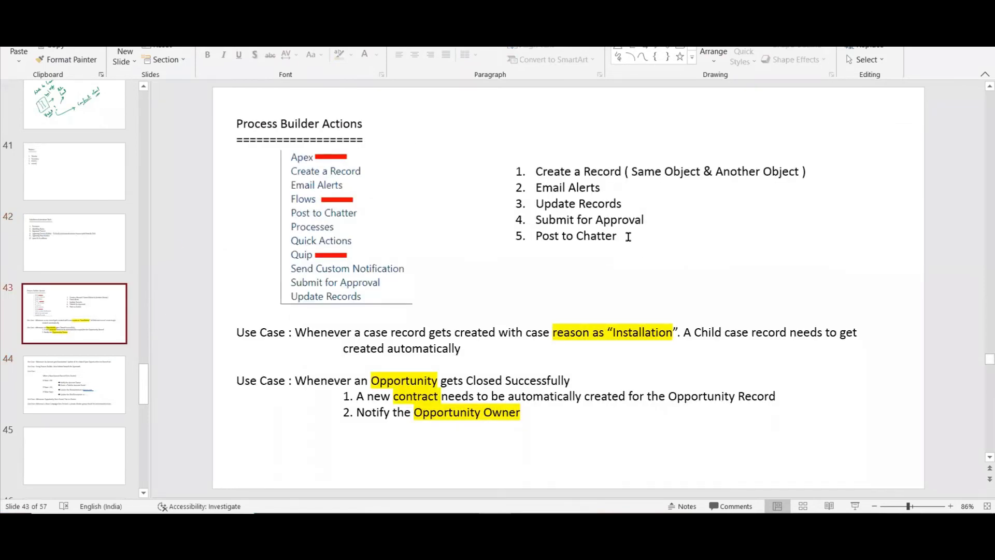
click(631, 241)
key(Return)
text(Quick Actions)
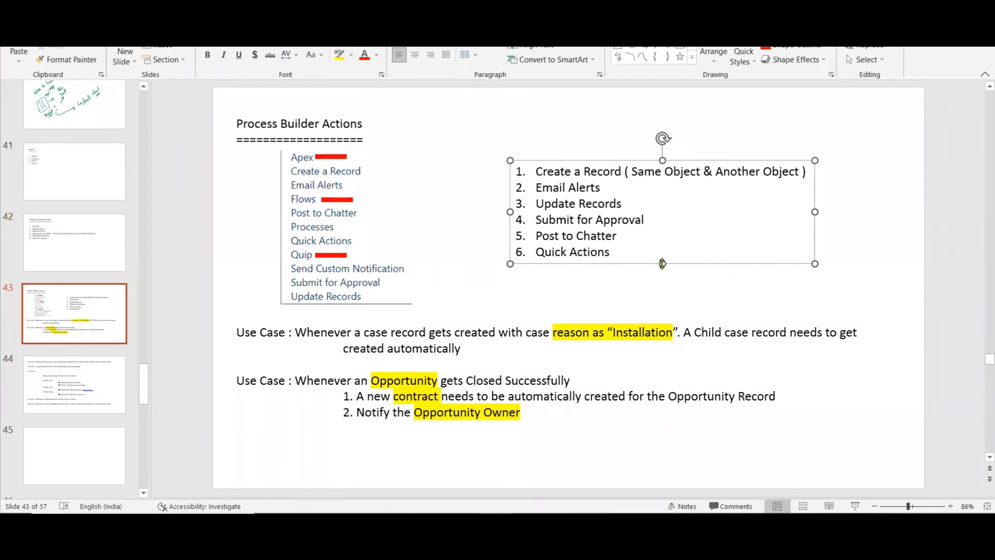
Switch to Salesforce in the browser, change to Lightning Experience, and review the list of notifications.
click(430, 522)
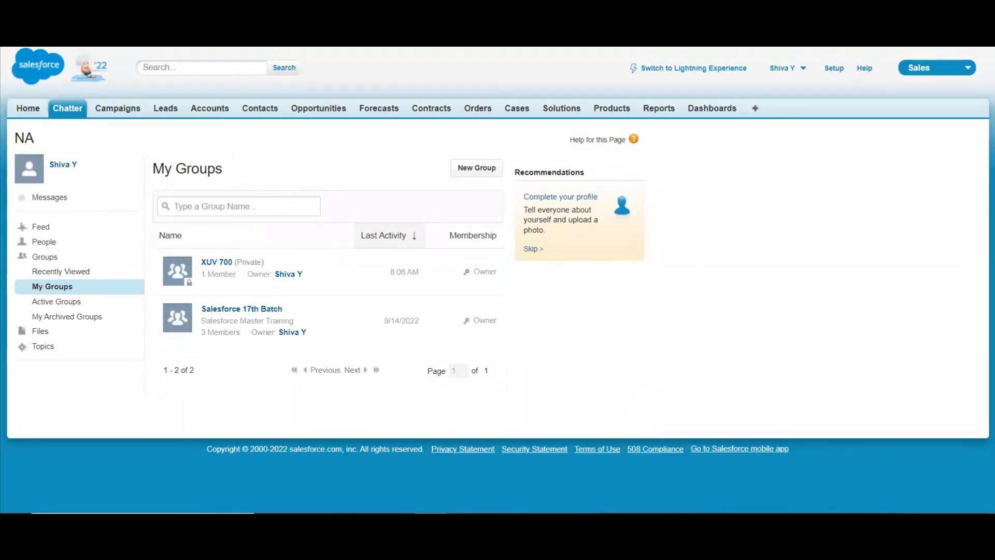
click(715, 69)
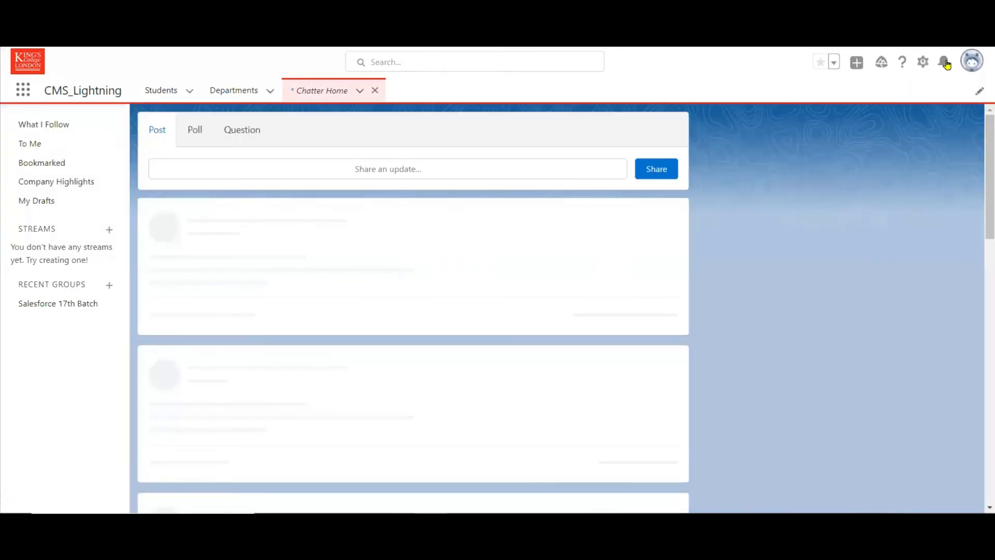
click(946, 63)
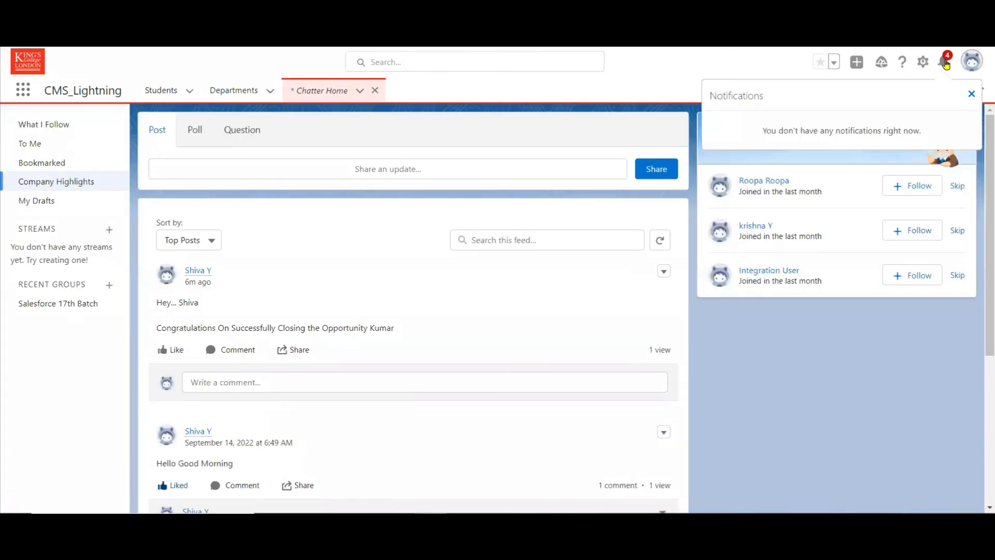
click(832, 428)
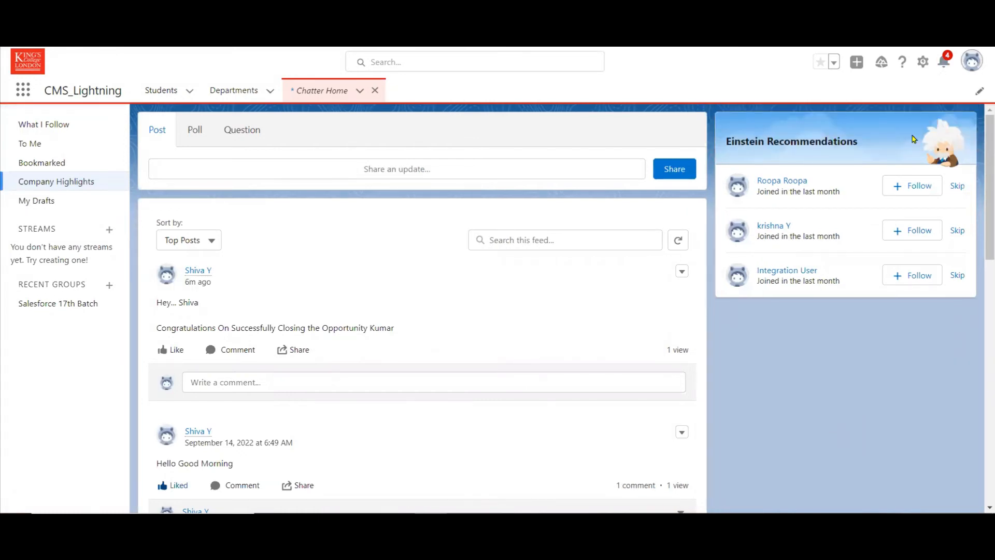
click(943, 72)
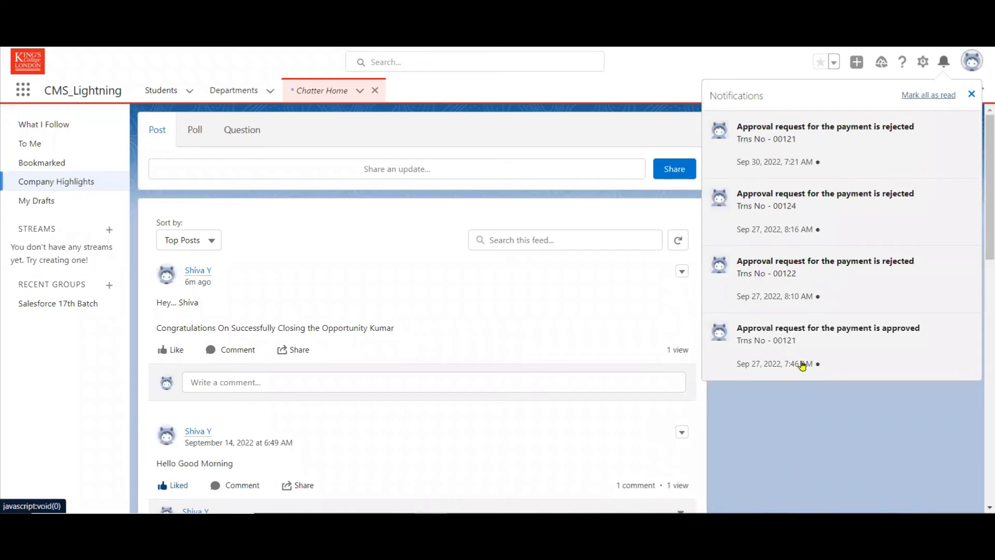
click(811, 419)
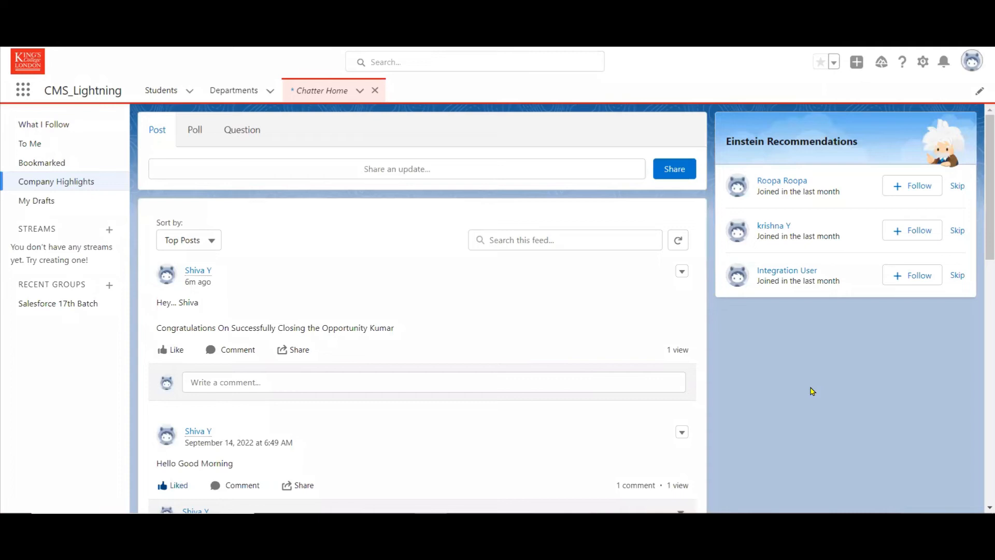
Switch to PowerPoint and begin the line under "Use Case :" on slide 45 with "Using Process Builder".
click(489, 522)
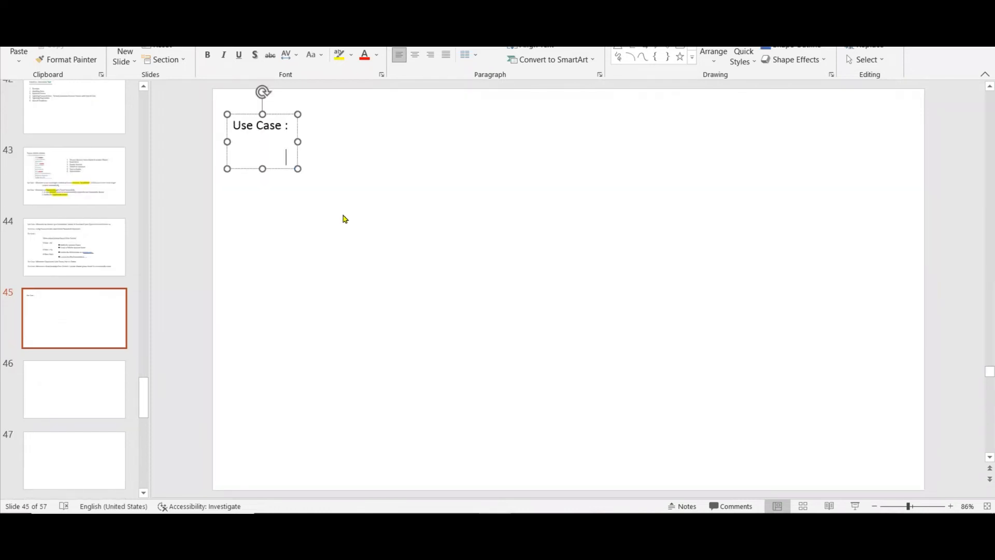
text(Uisng)
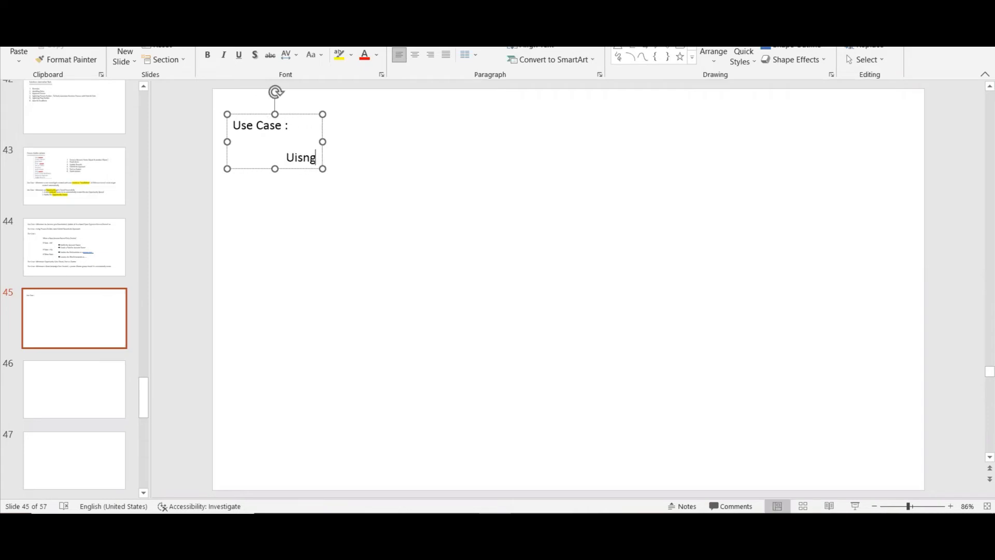
key(BackSpace)
key(BackSpace)
key(BackSpace)
key(BackSpace)
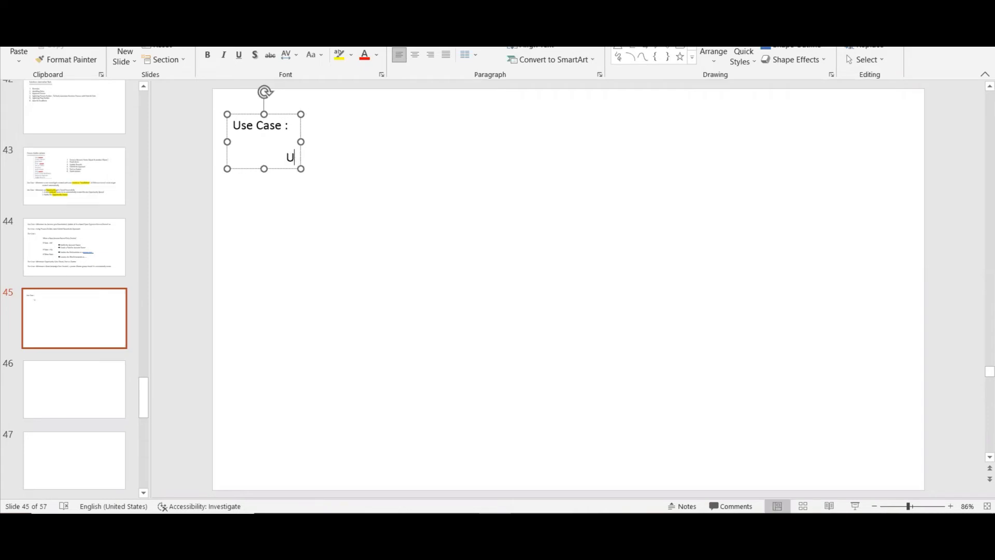
text(sing P)
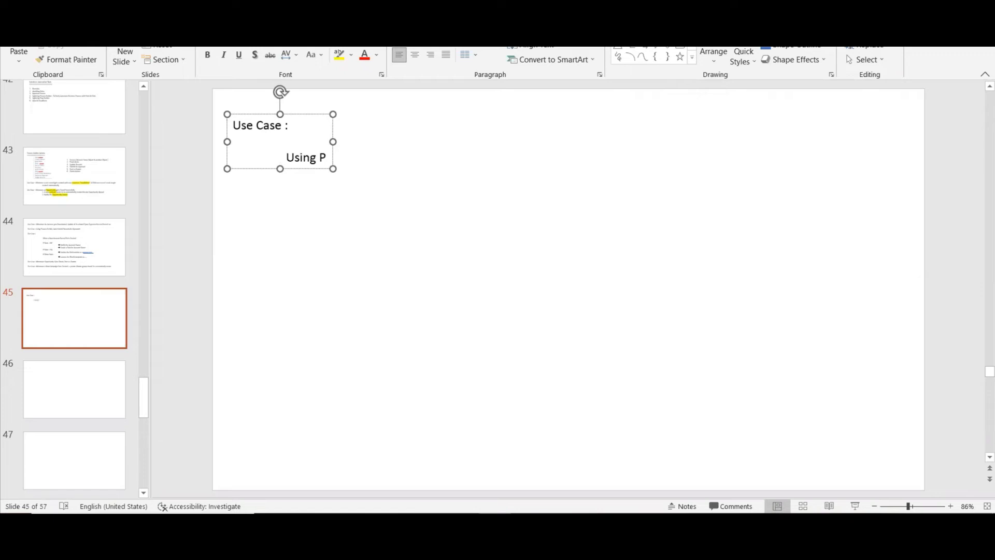
text(roces)
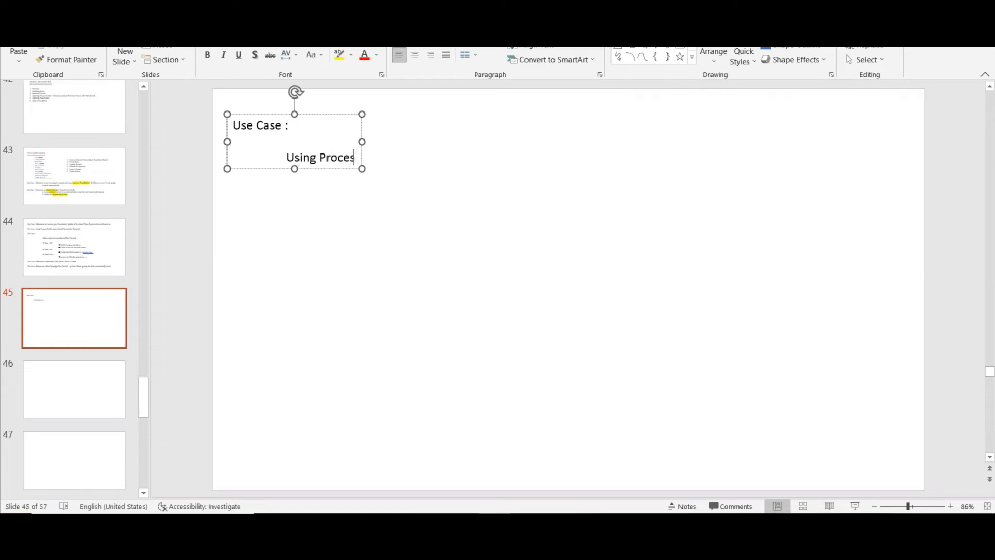
text(s Builder)
key(BackSpace)
key(BackSpace)
key(BackSpace)
key(BackSpace)
key(BackSpace)
text(ilder)
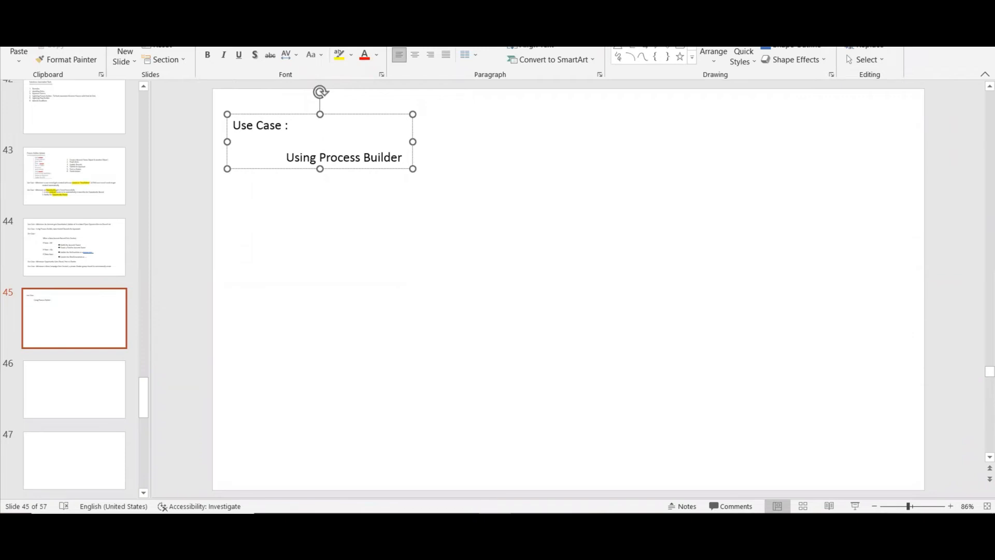
Complete the use case line on slide 45 with "to Build and use Invocable Process".
text(to)
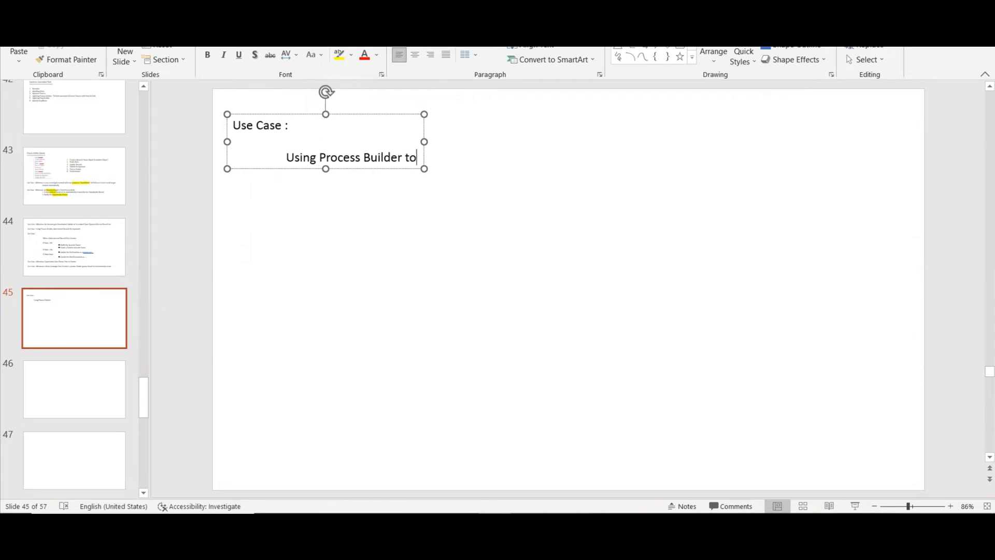
text( Build and use )
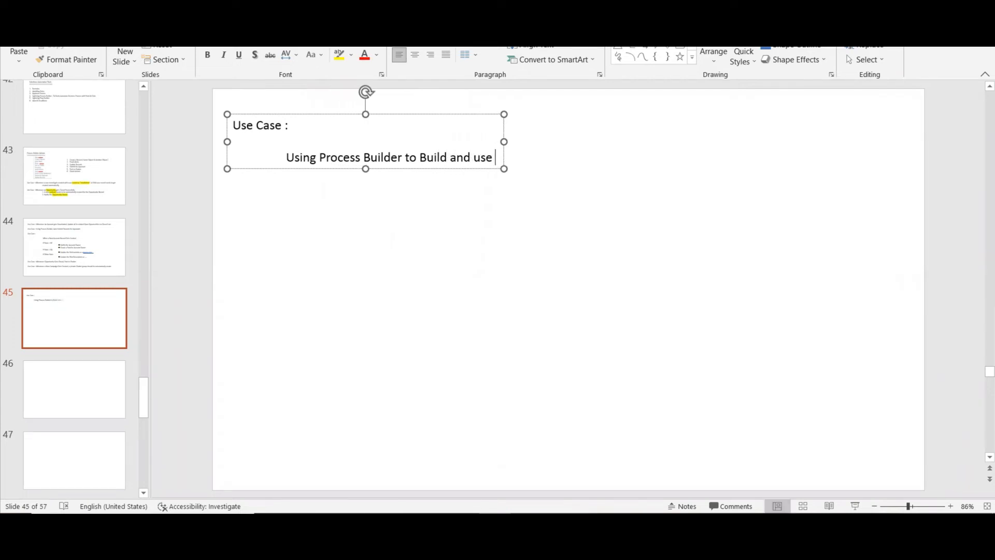
text(Inv)
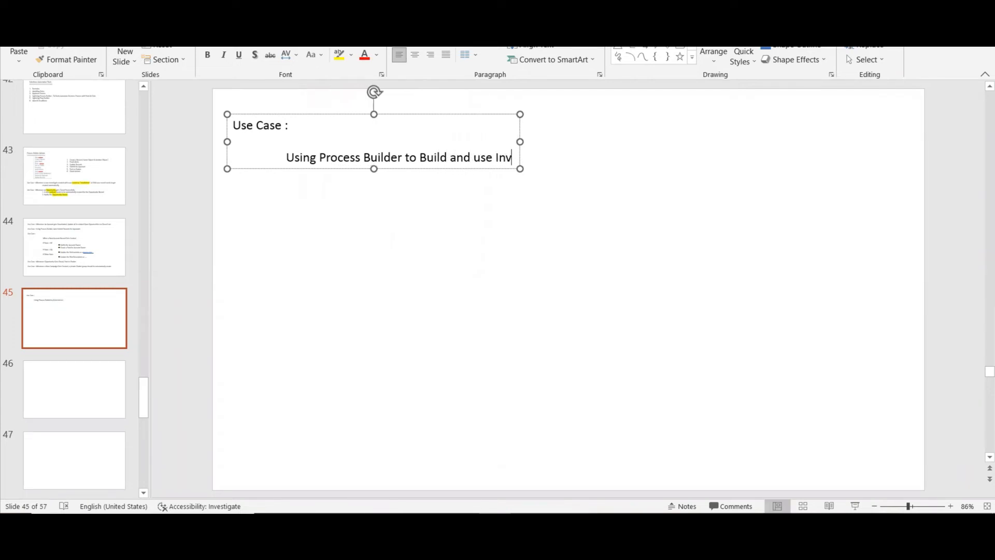
text(ocalbe)
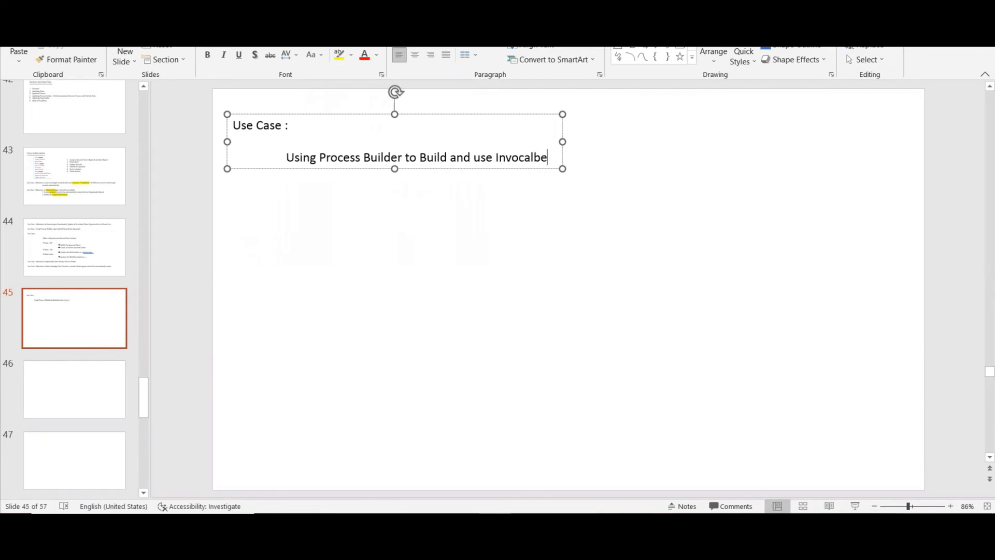
key(BackSpace)
key(BackSpace)
key(BackSpace)
text(ble)
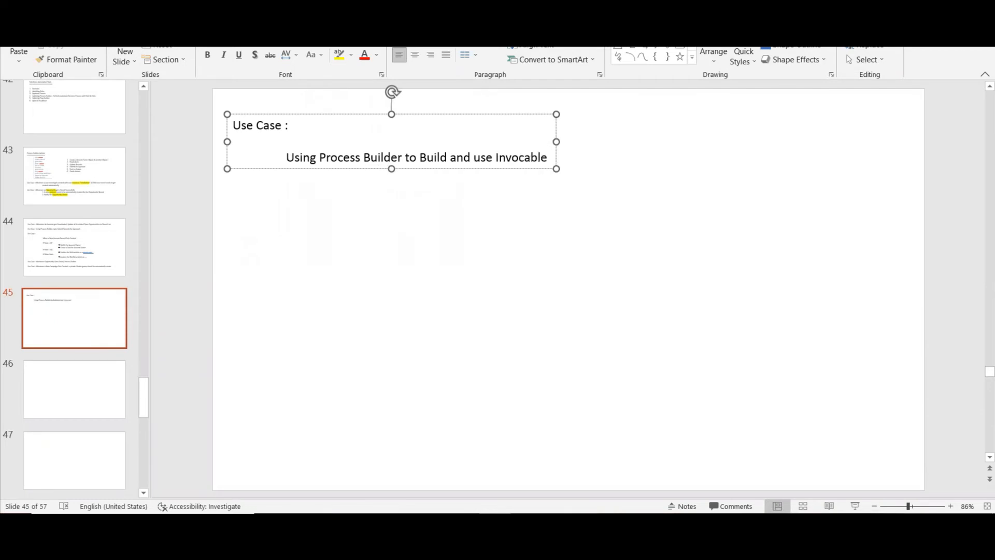
text( Proicess)
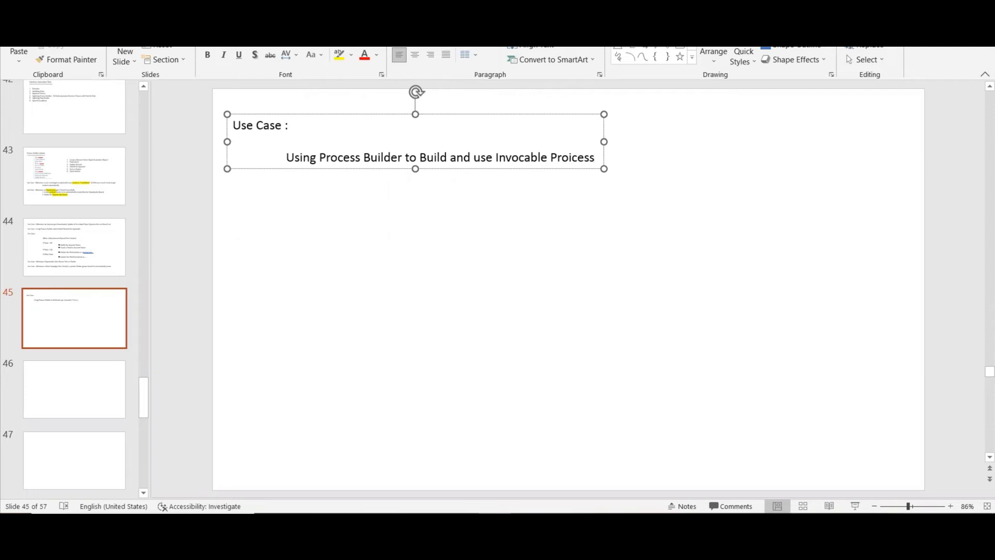
key(BackSpace)
key(BackSpace)
key(BackSpace)
key(BackSpace)
key(BackSpace)
text(cess)
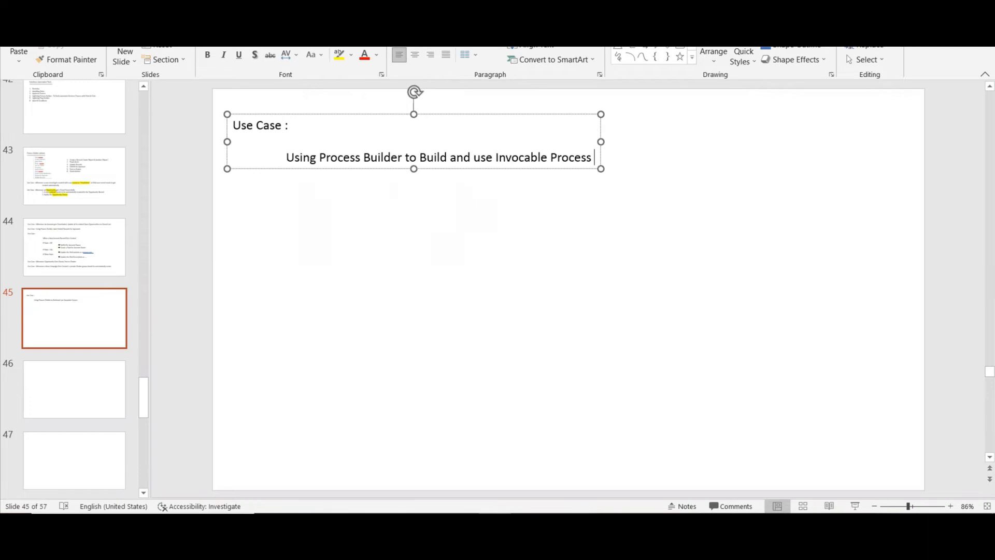
Draw a rectangle about 1.46 inches wide below the use case line and label it "Process1".
click(668, 56)
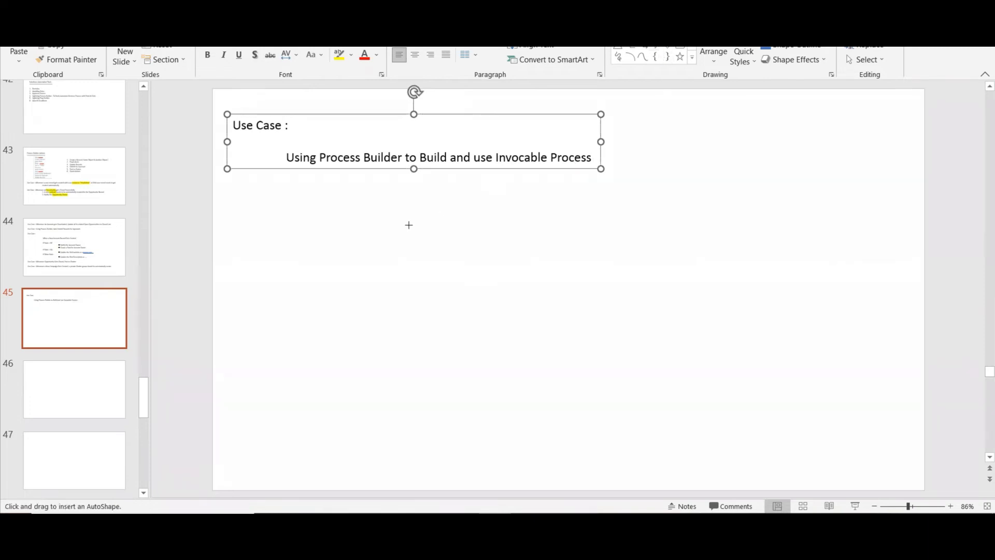
drag(304, 230, 382, 280)
text(Process1)
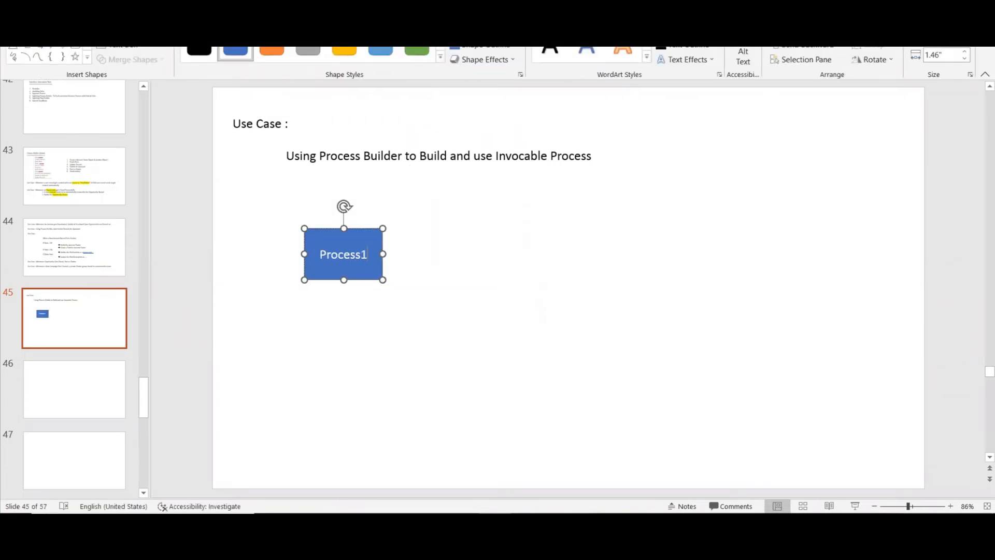
Duplicate the Process1 rectangle, align the copy to the right of the original, and label it "Process2".
click(364, 233)
key(ctrl+c)
key(ctrl+v)
drag(370, 246, 484, 236)
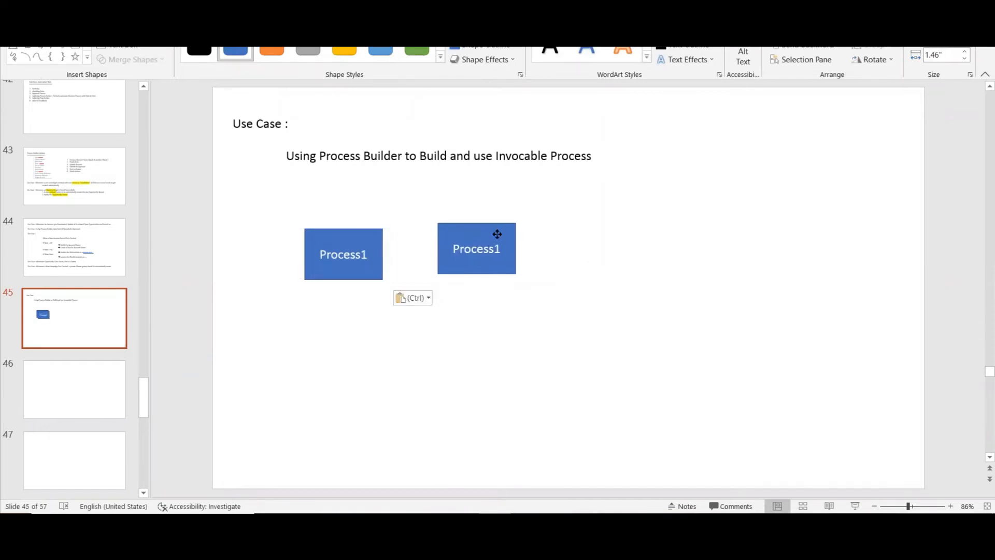
drag(497, 232, 498, 237)
click(503, 255)
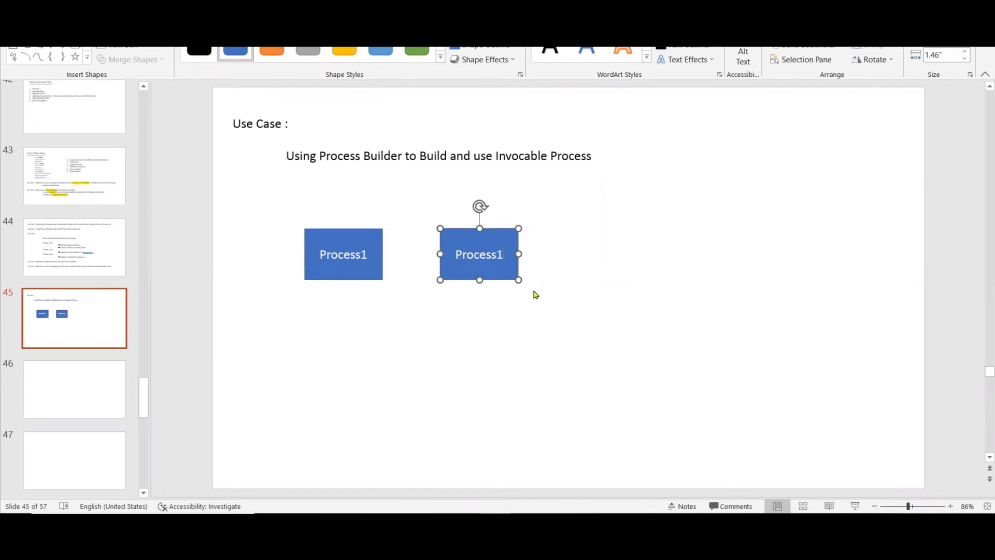
key(BackSpace)
text(2)
click(604, 333)
Add a text box below the Process1 rectangle reading "Process1 Starts Process2 ...".
click(617, 34)
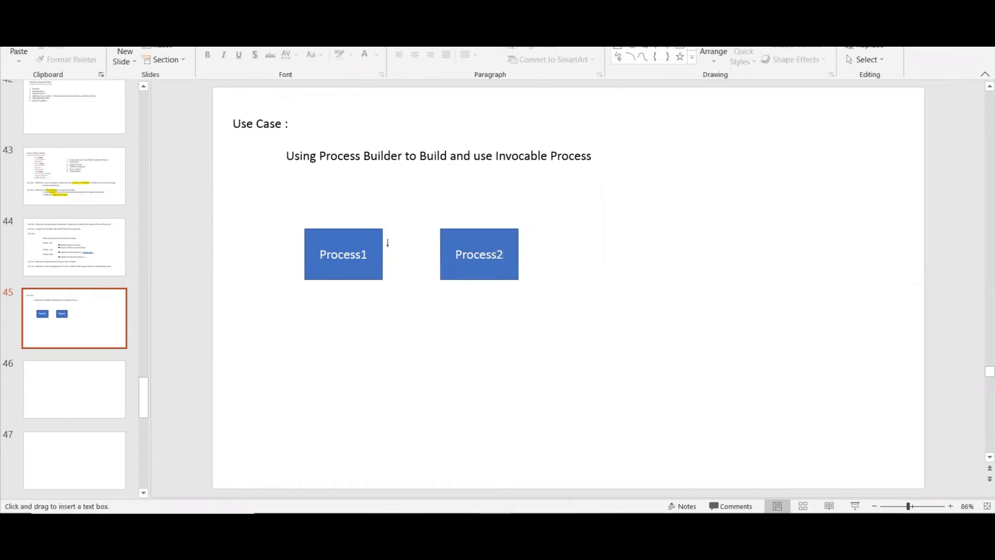
drag(308, 293, 310, 344)
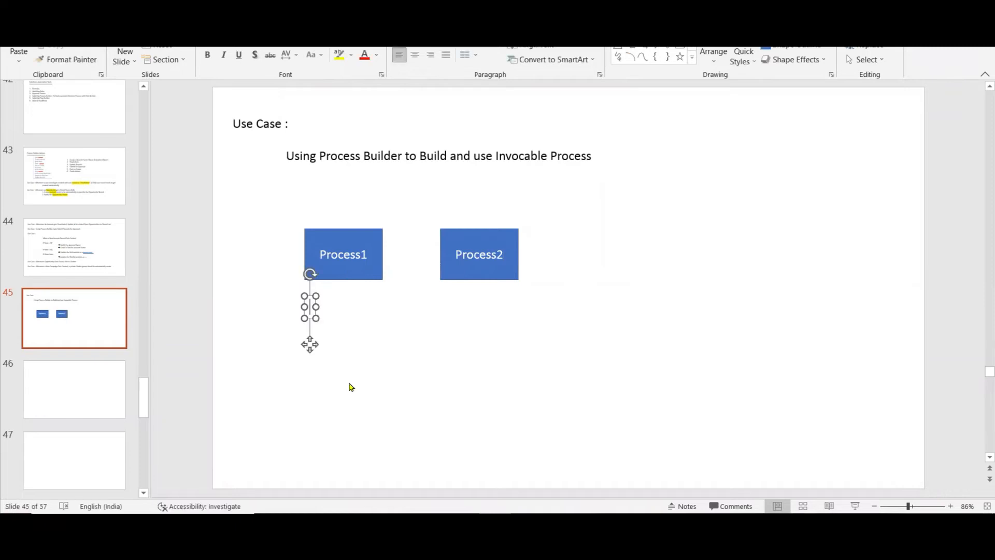
text(Prceoss)
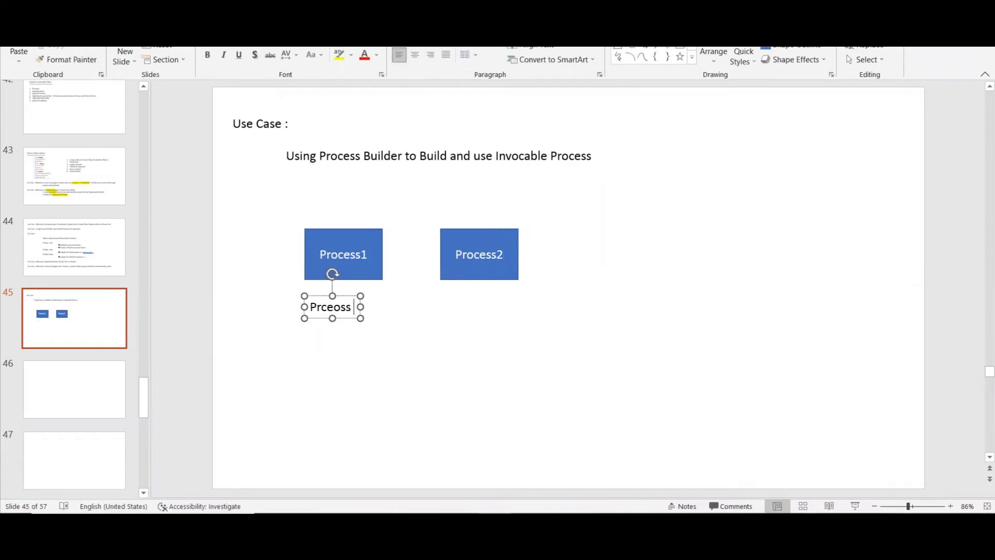
key(BackSpace)
key(BackSpace)
key(BackSpace)
key(BackSpace)
key(BackSpace)
key(BackSpace)
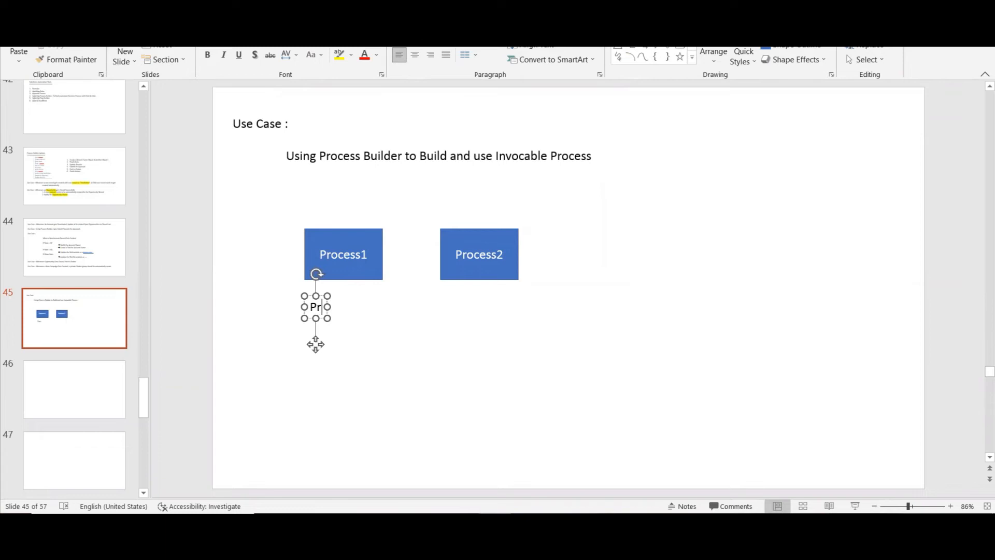
text(ocess)
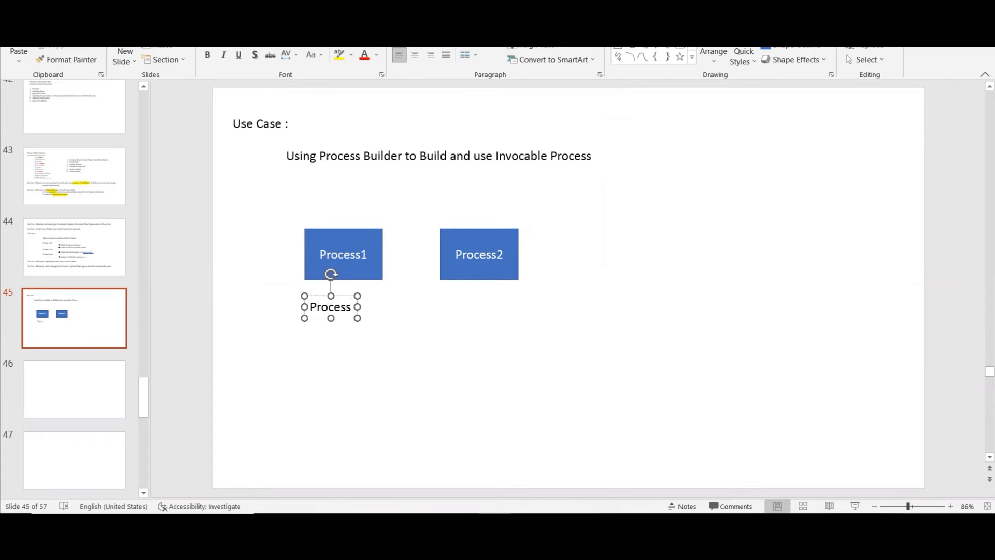
text(1 S)
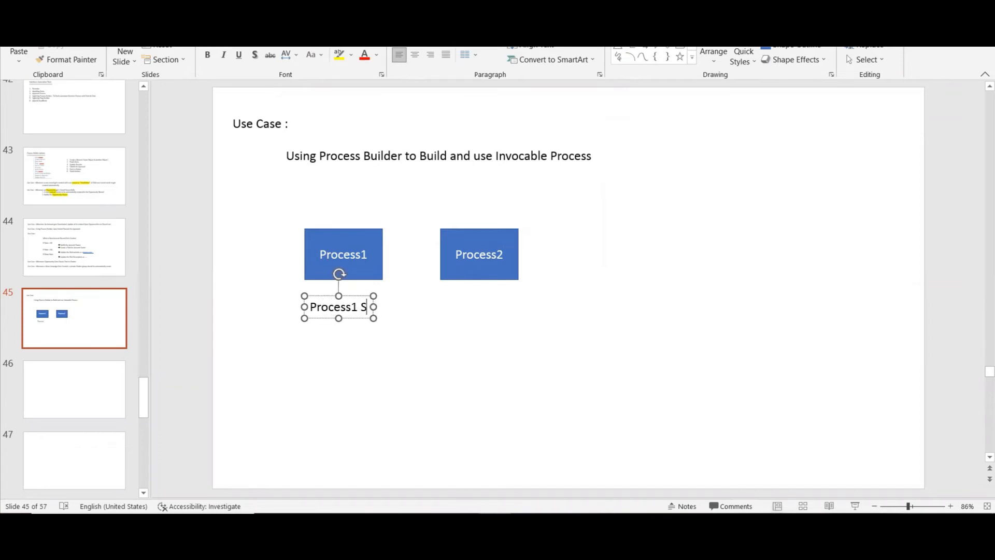
text(tarts Pro)
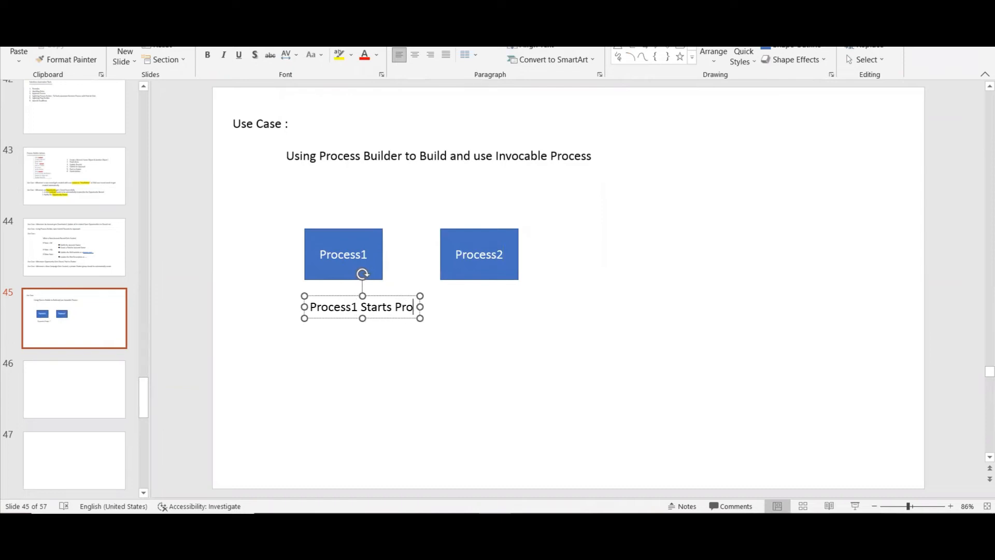
text(cess 2)
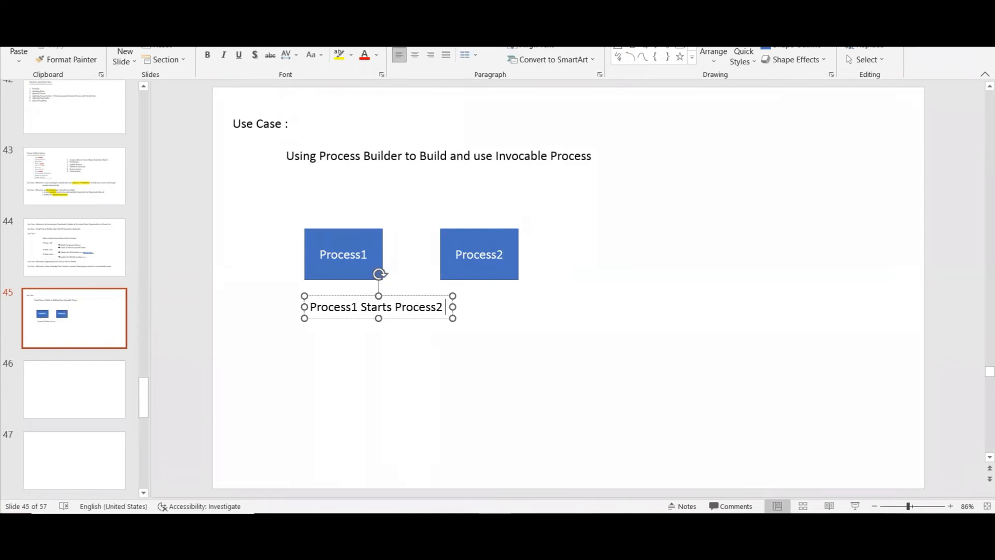
text( ...)
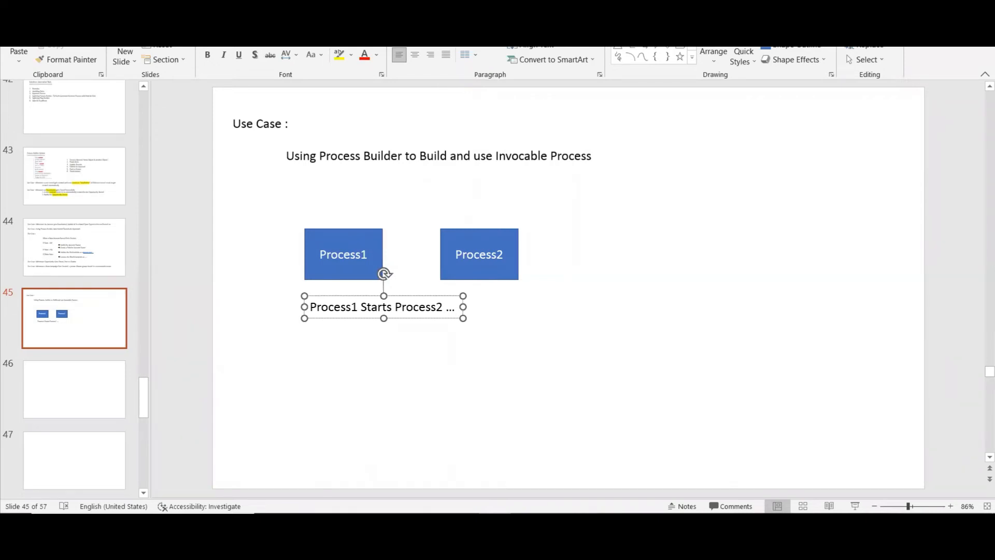
click(520, 347)
Move the Process1 and Process2 rectangles with their caption to the upper-right corner of slide 45.
drag(279, 208, 617, 394)
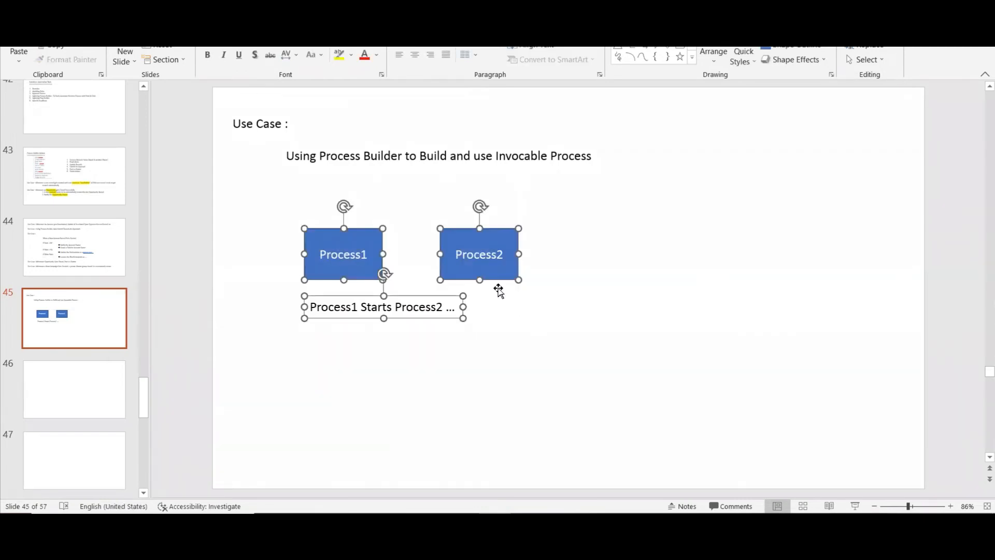
double_click(475, 260)
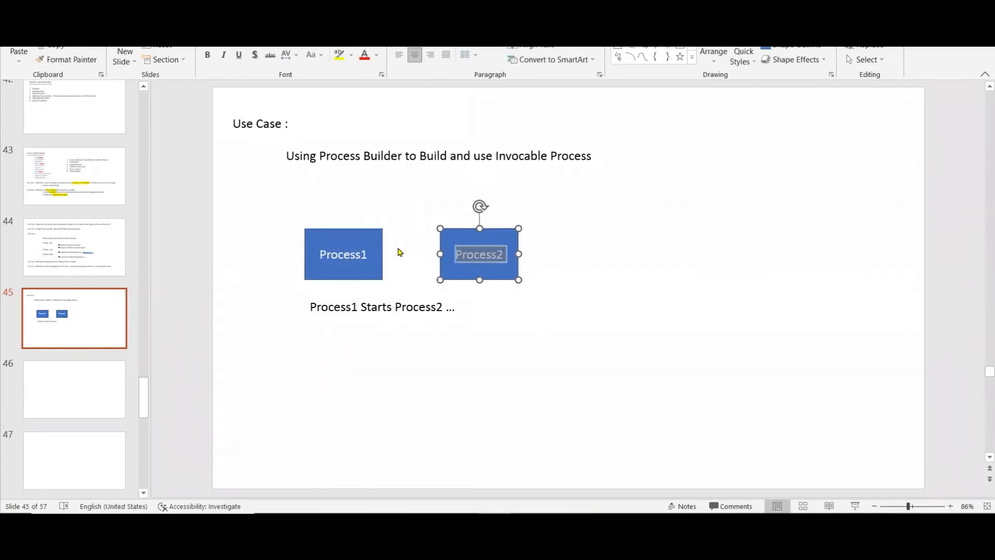
click(342, 204)
drag(226, 194, 558, 351)
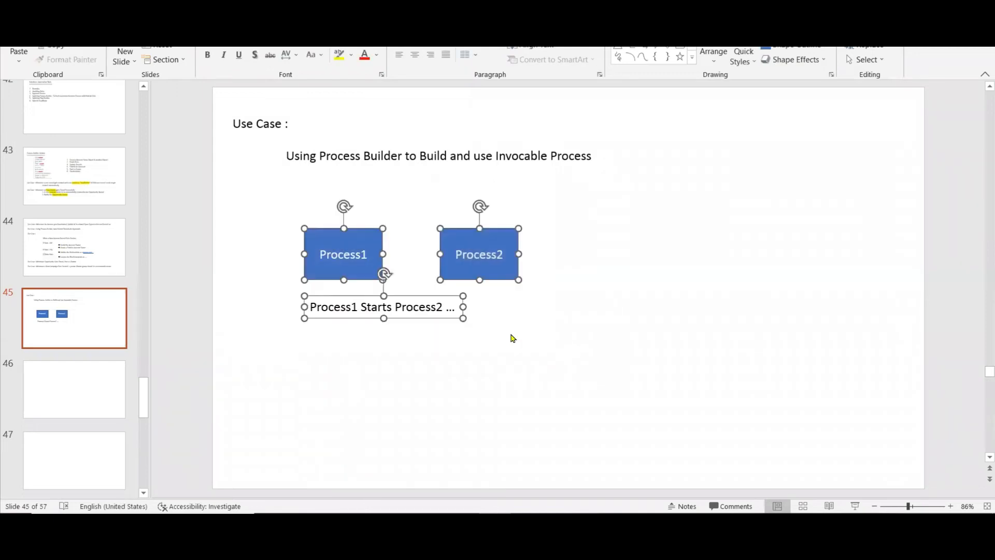
drag(359, 233, 751, 112)
click(488, 351)
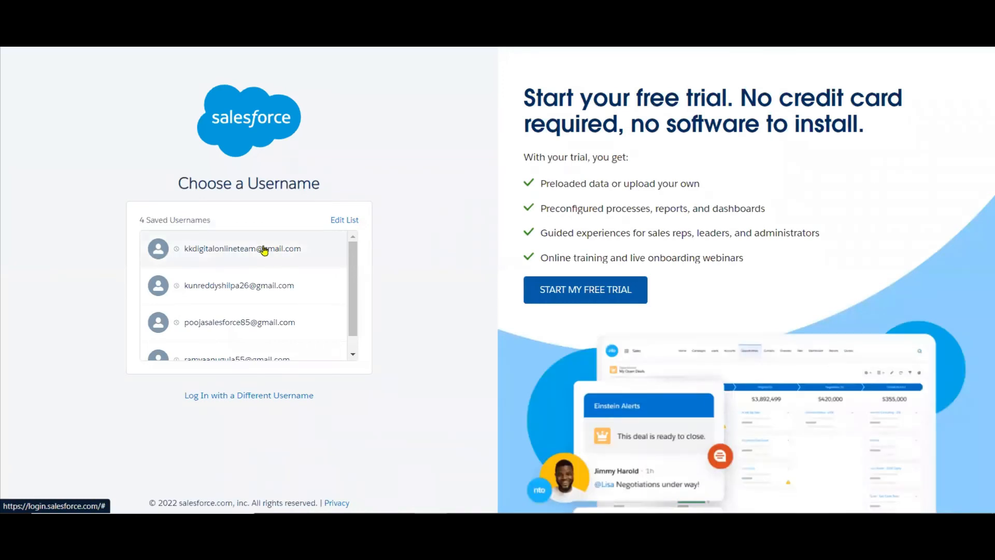
Switch to Salesforce, log in with the first saved username, and change to the Salesforce Classic interface.
click(264, 250)
click(262, 319)
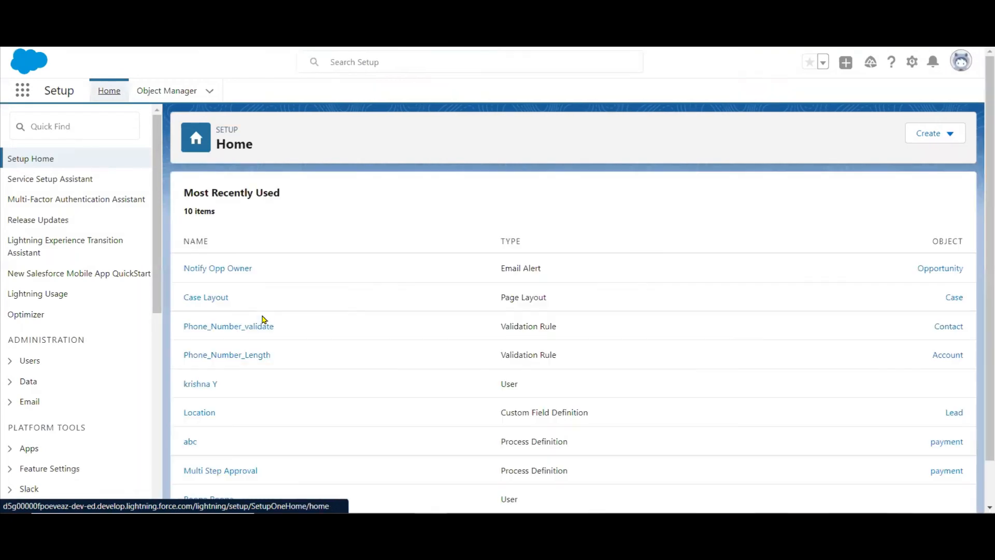
click(962, 61)
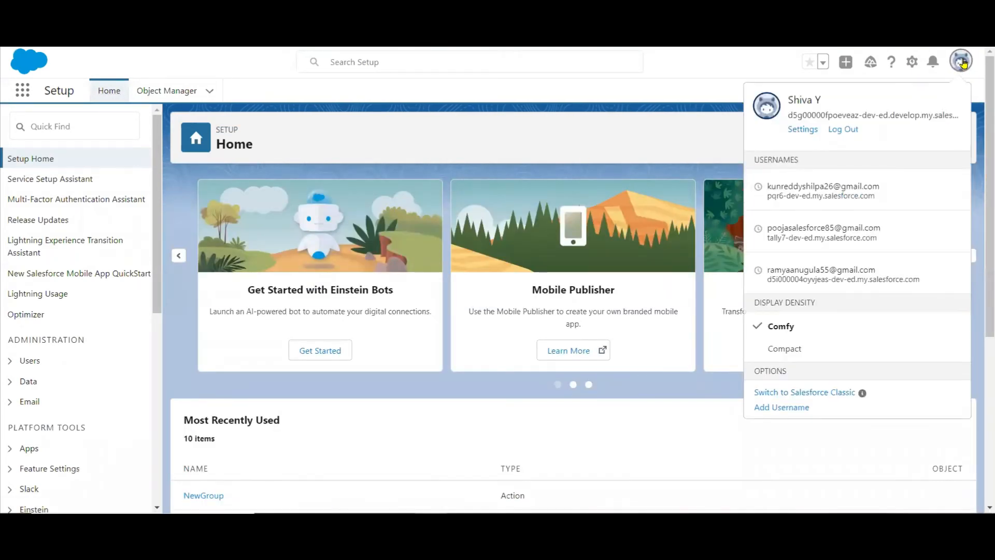
click(786, 393)
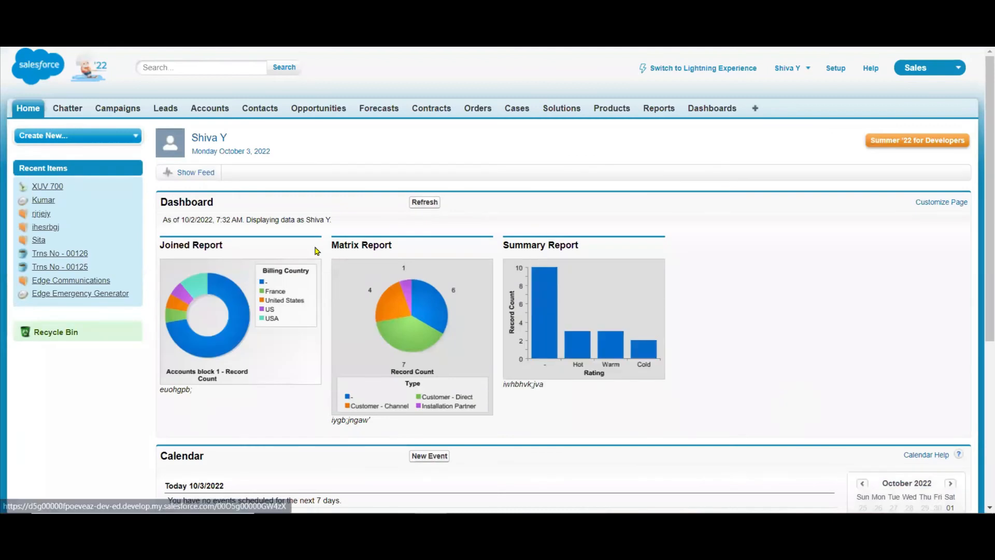
Open a blank new Instructor record in the CMS app and review its Position options.
click(952, 73)
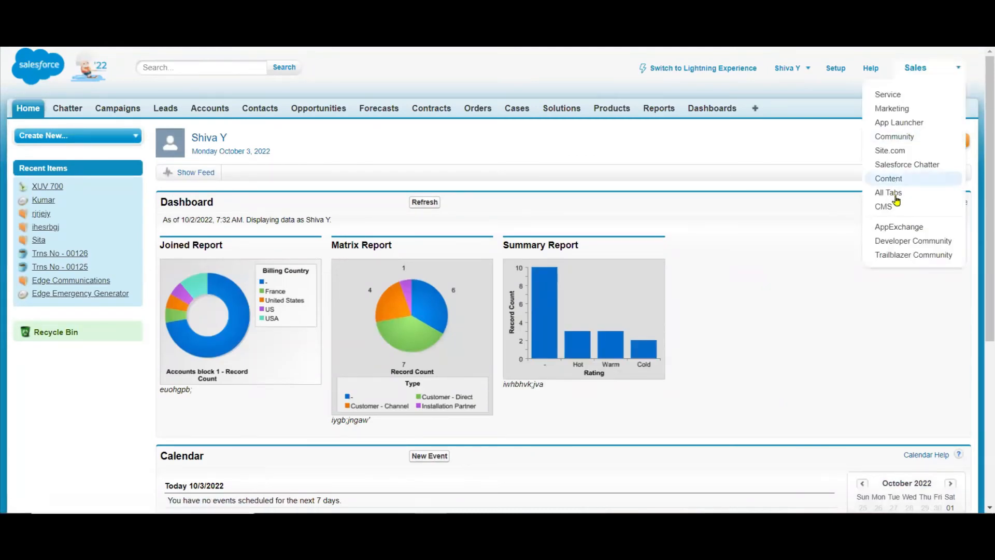
click(896, 207)
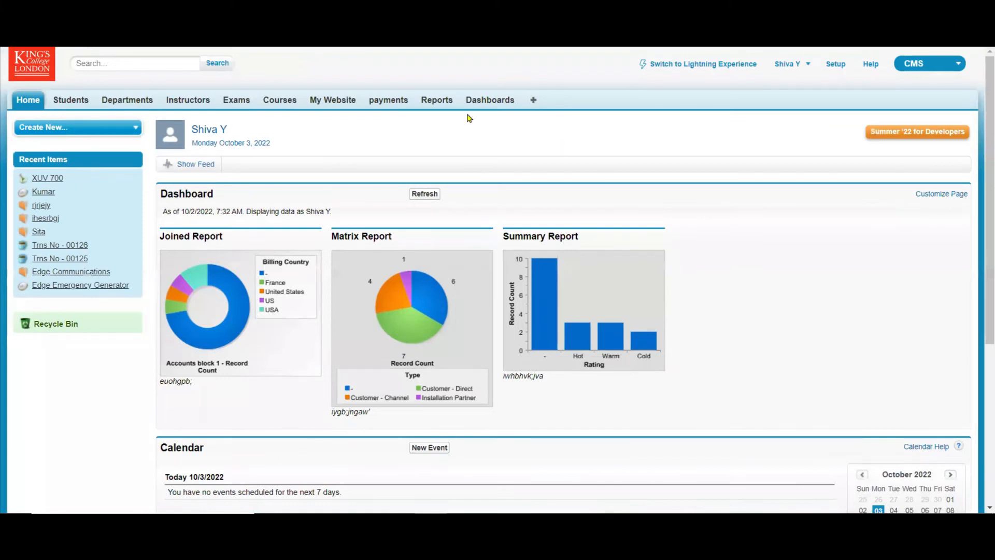
click(197, 101)
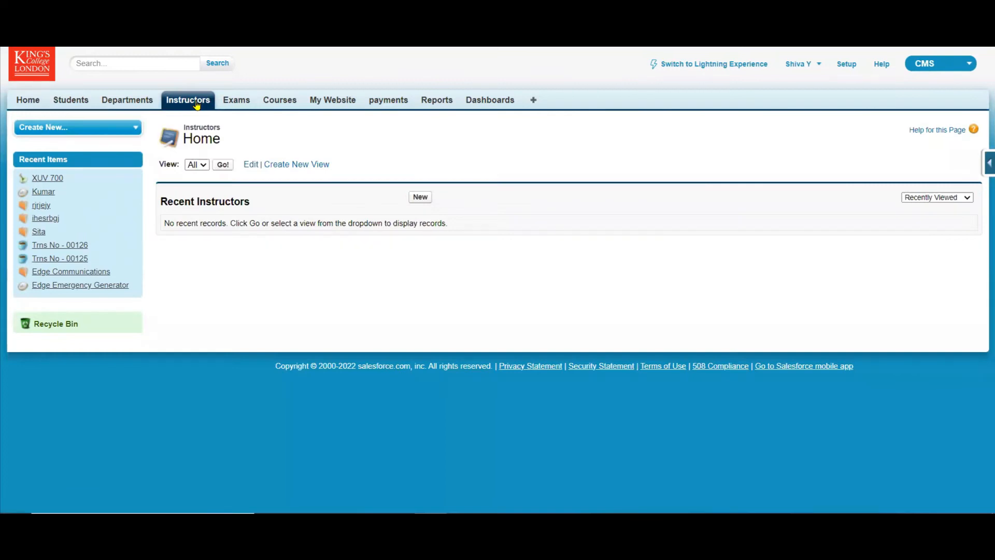
click(420, 198)
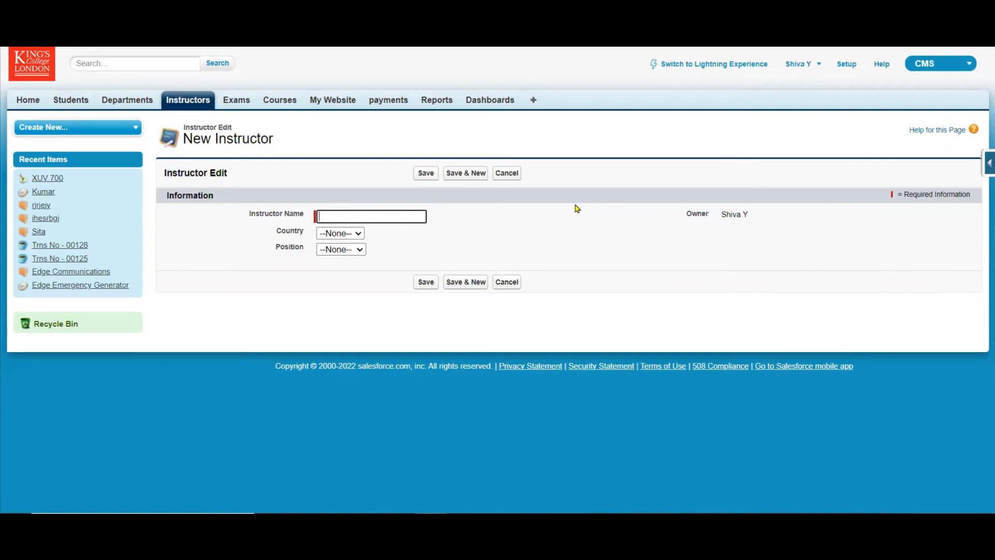
click(352, 249)
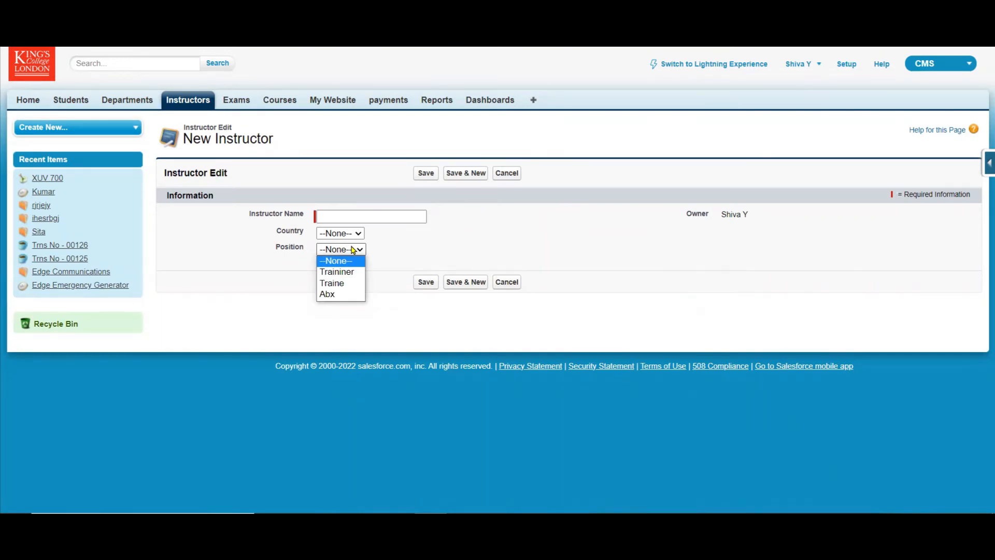
click(537, 228)
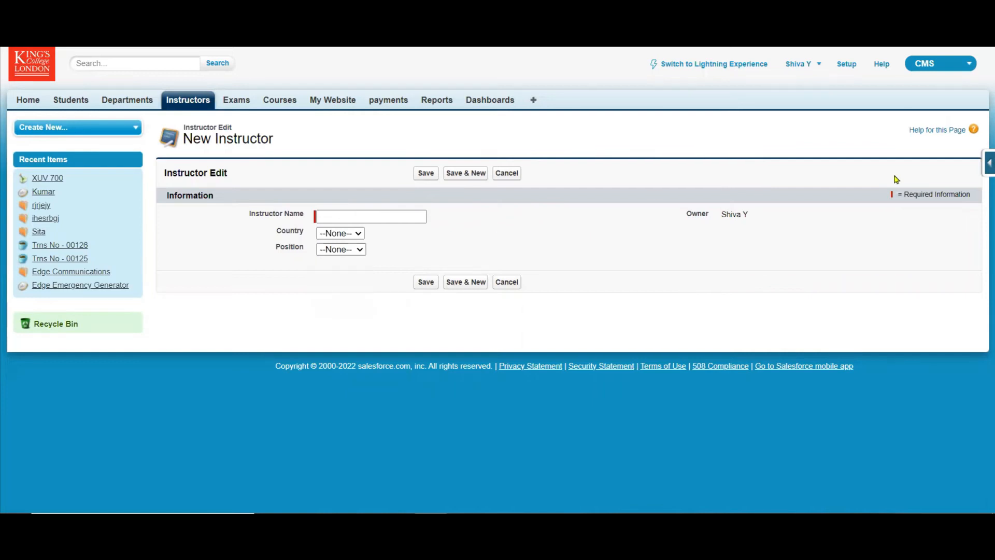
Start a new custom picklist field on the Instructor object and label it "Category".
click(983, 161)
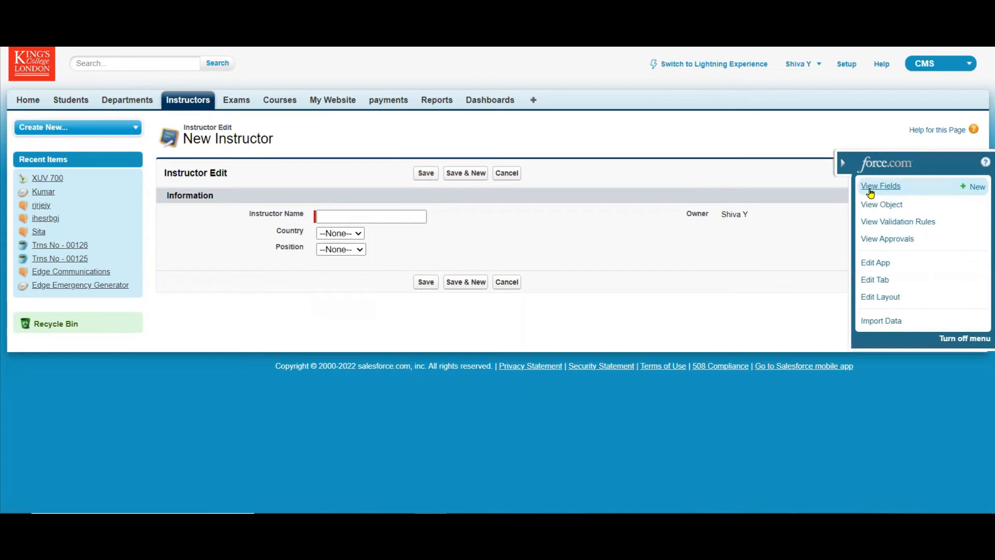
click(976, 186)
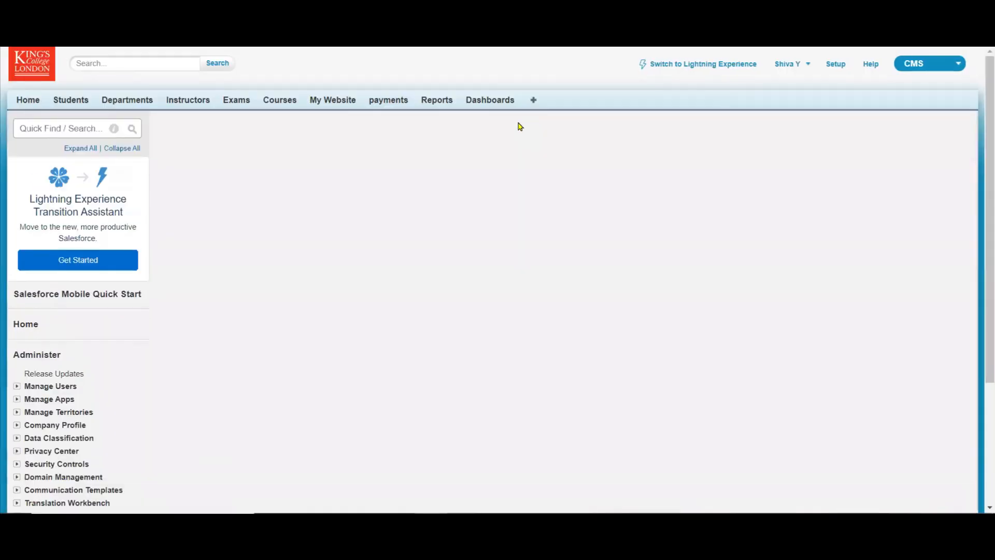
drag(982, 141, 981, 390)
click(173, 133)
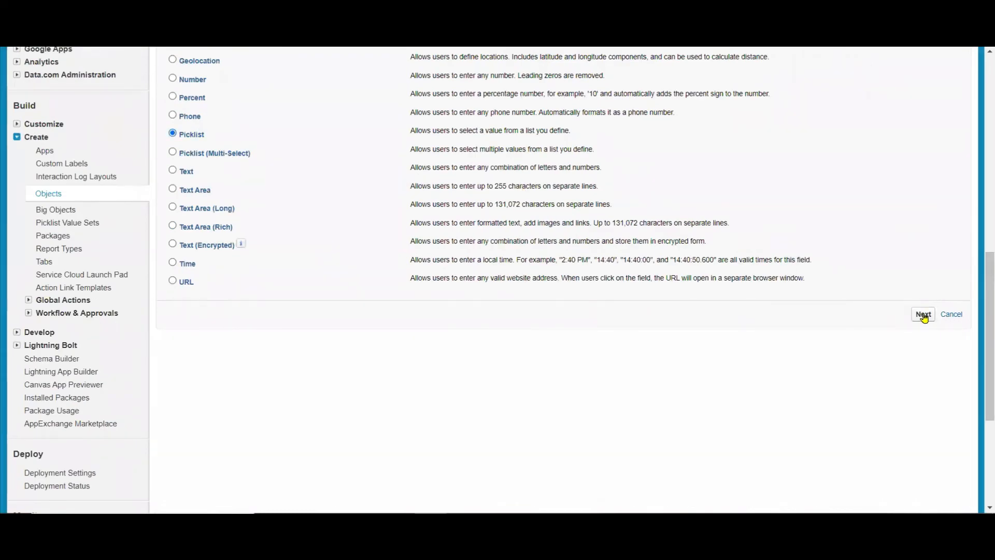
click(369, 226)
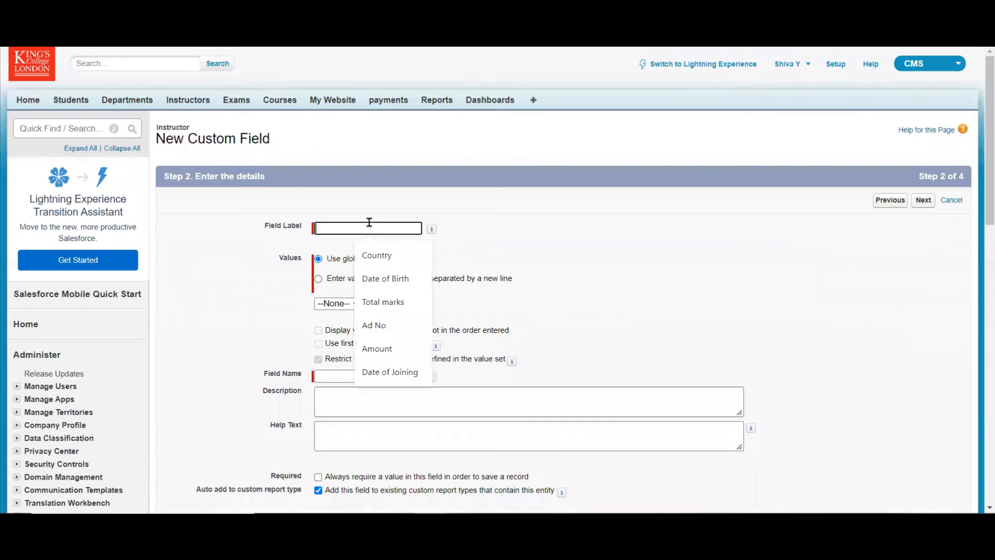
text(Ca)
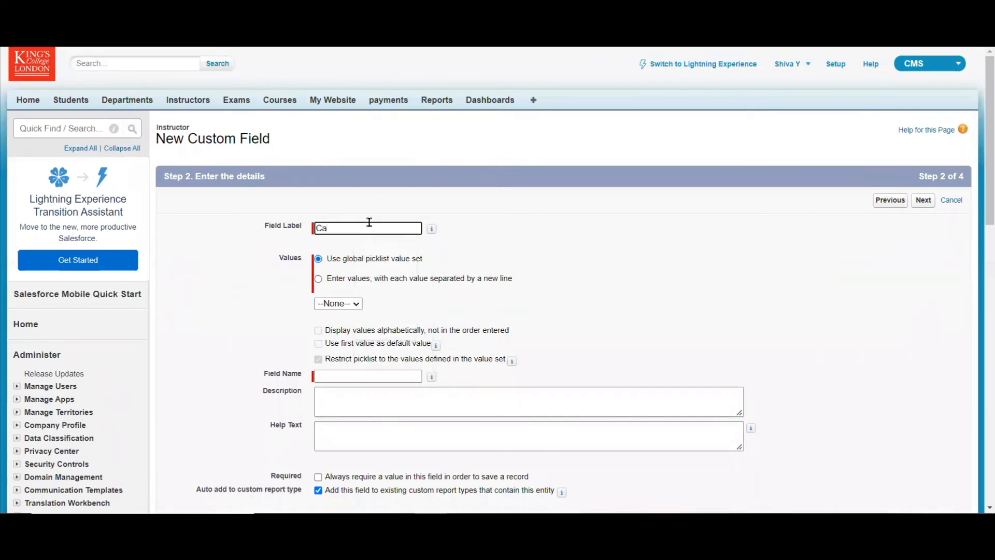
text(tegory)
Enter the picklist values Category 1, Category 2 and Category 3, and accept the default field-level security.
click(371, 283)
click(376, 332)
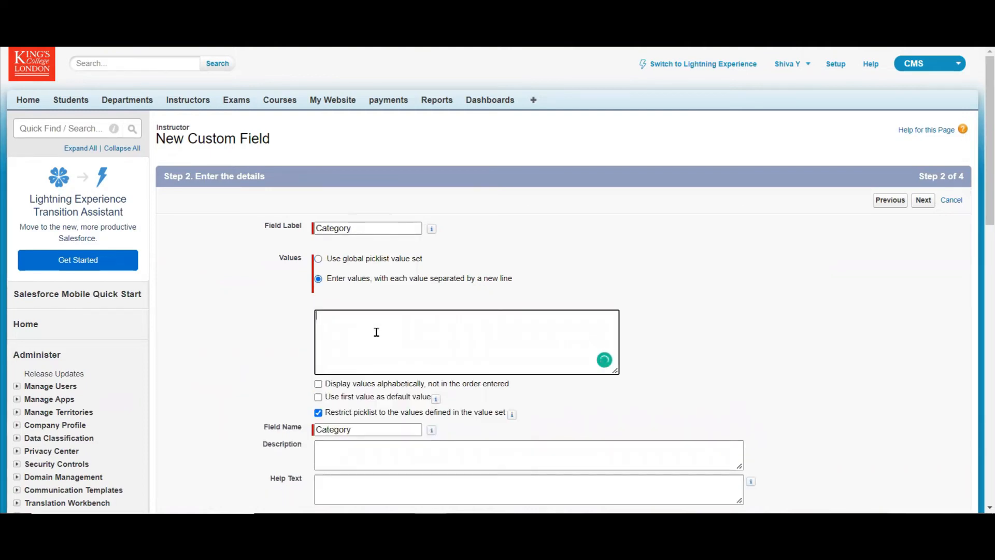
text(Category 1)
drag(374, 316, 249, 244)
key(ctrl+c)
click(368, 315)
key(ctrl+v)
key(Return)
key(ctrl+v)
click(362, 324)
key(BackSpace)
text(2)
key(BackSpace)
text(3)
click(931, 210)
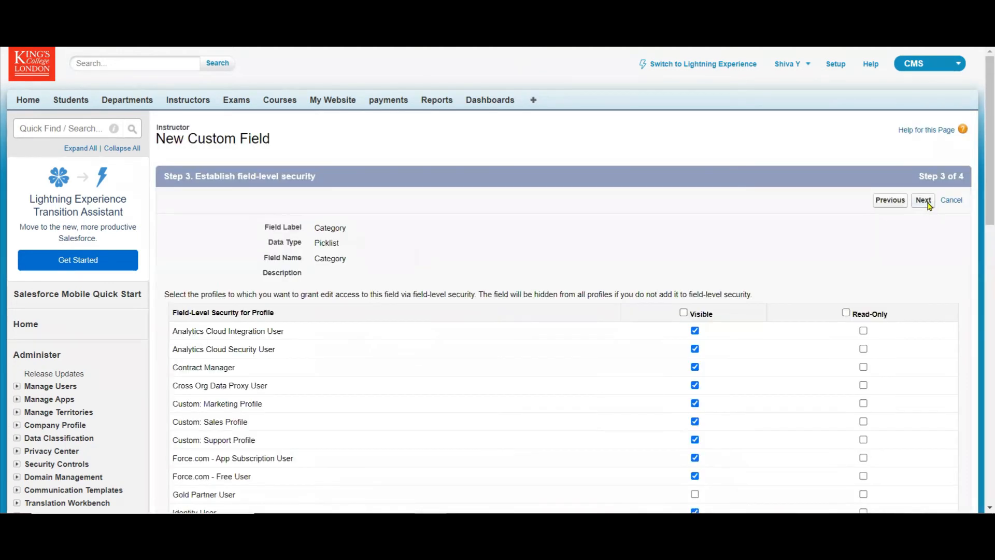
click(924, 201)
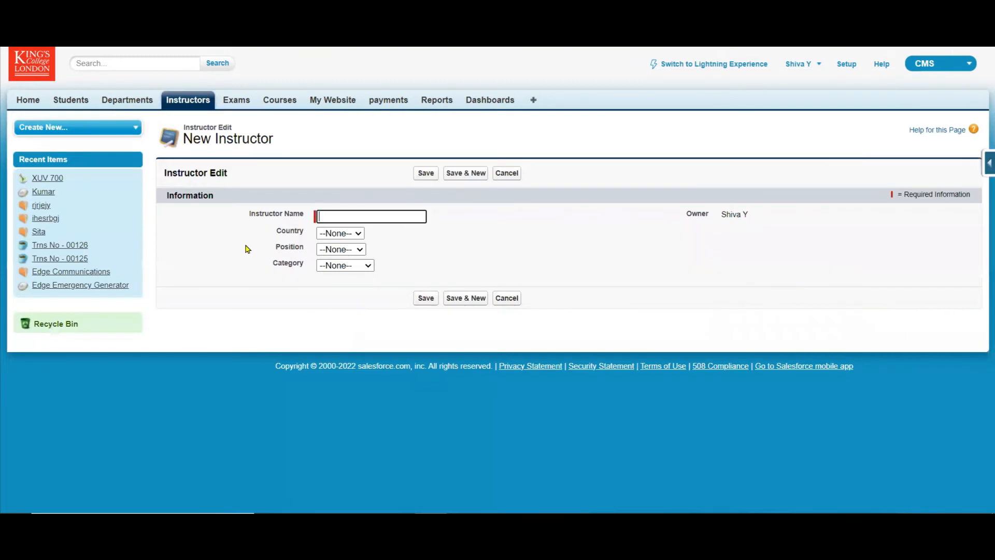
Examine the Country, Position and Category options on the new Instructor form.
click(357, 234)
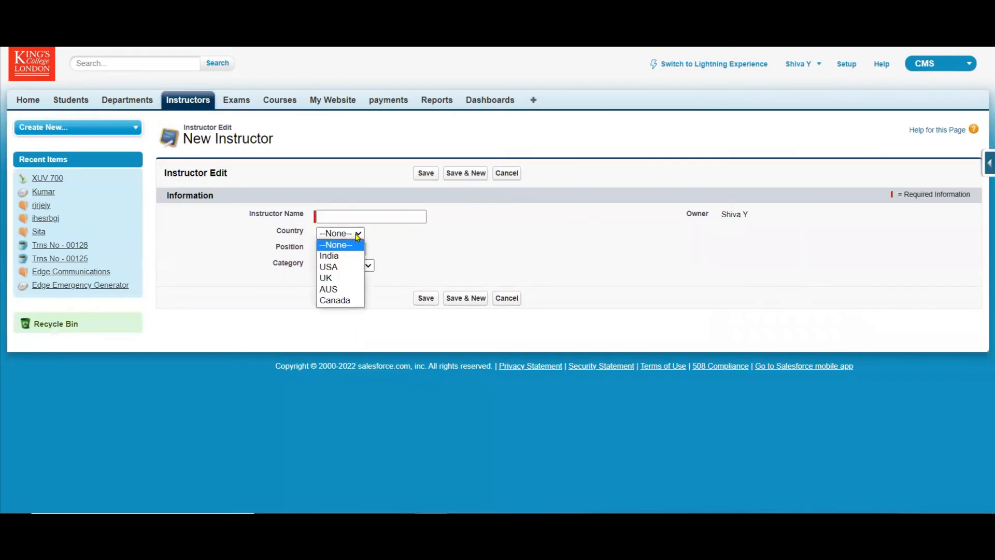
click(352, 247)
click(354, 251)
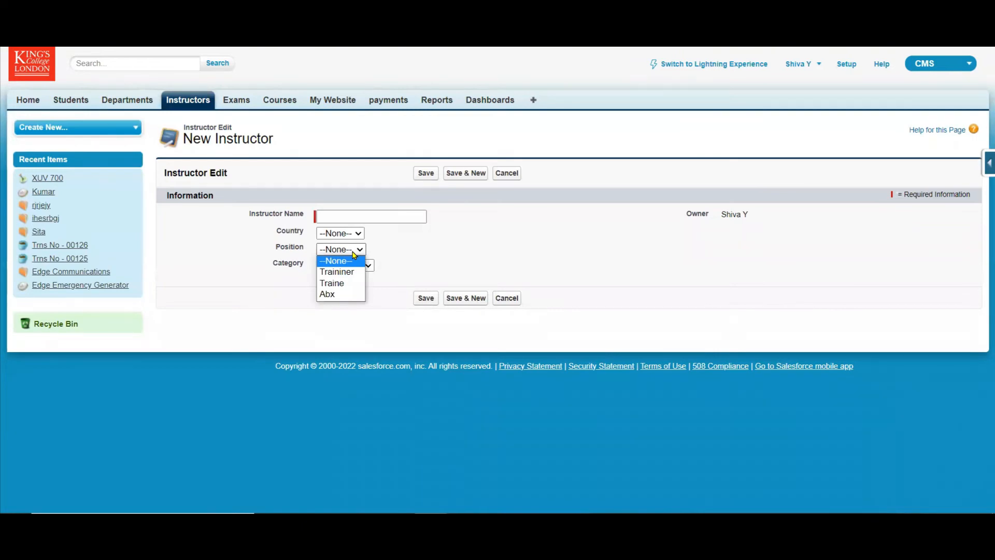
click(354, 259)
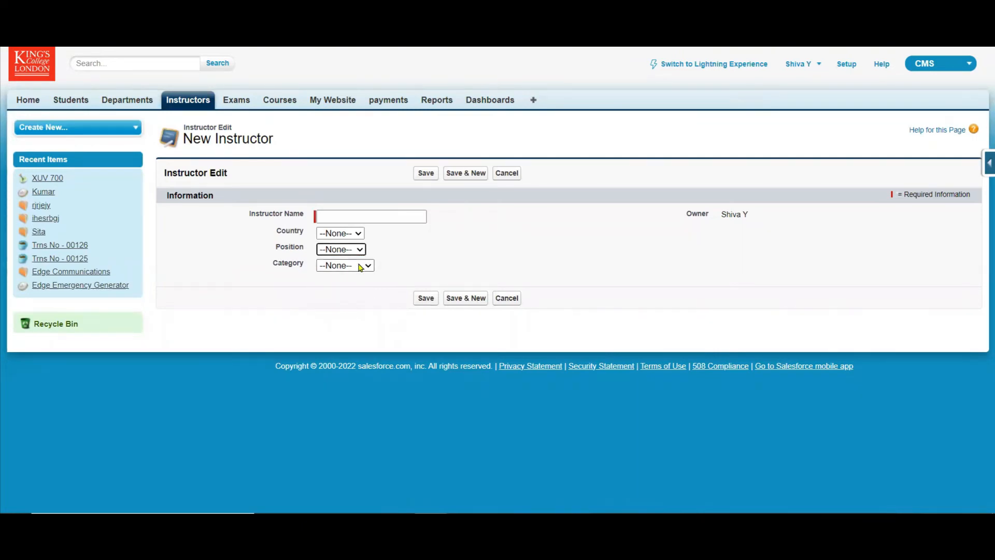
click(361, 267)
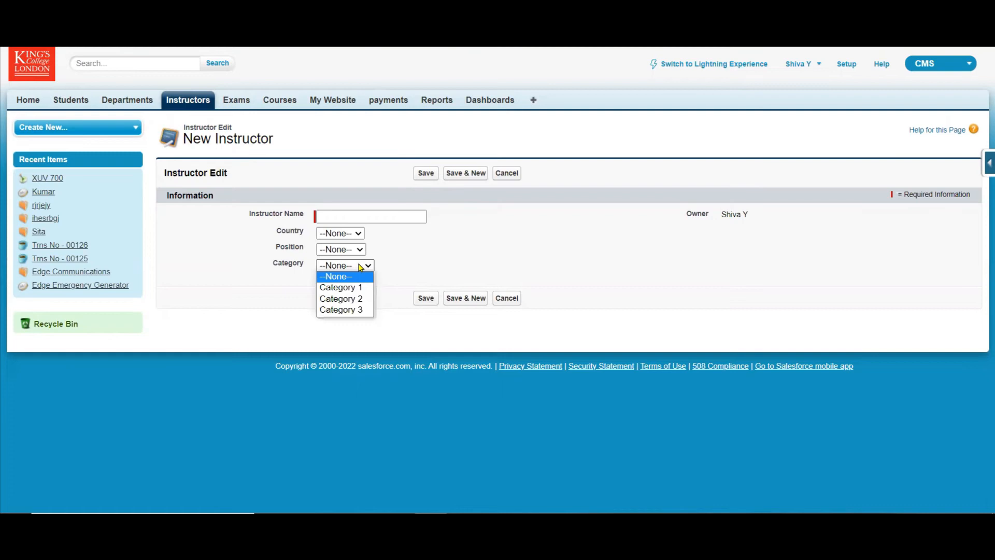
click(464, 260)
click(482, 260)
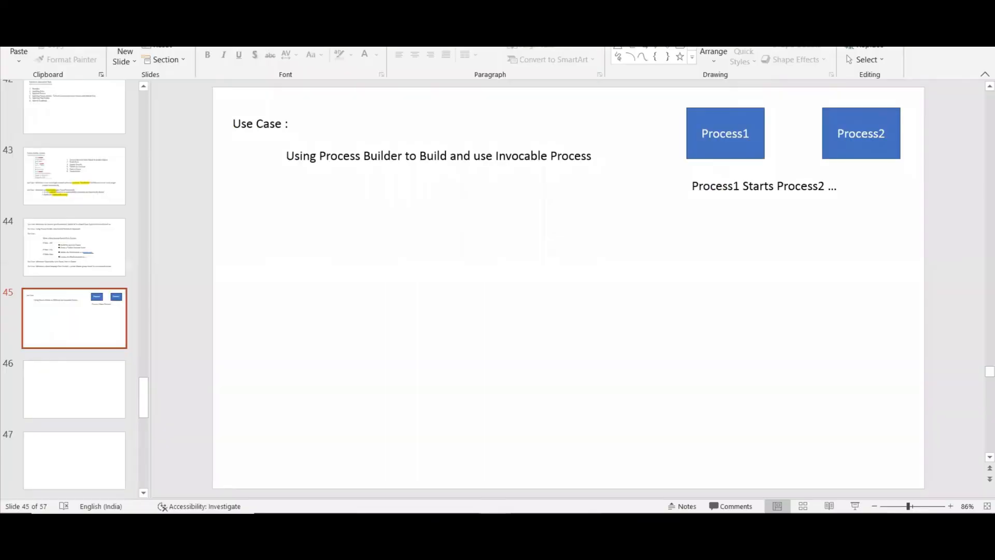
Switch to PowerPoint and insert an empty text box below the use case line on slide 45.
click(618, 34)
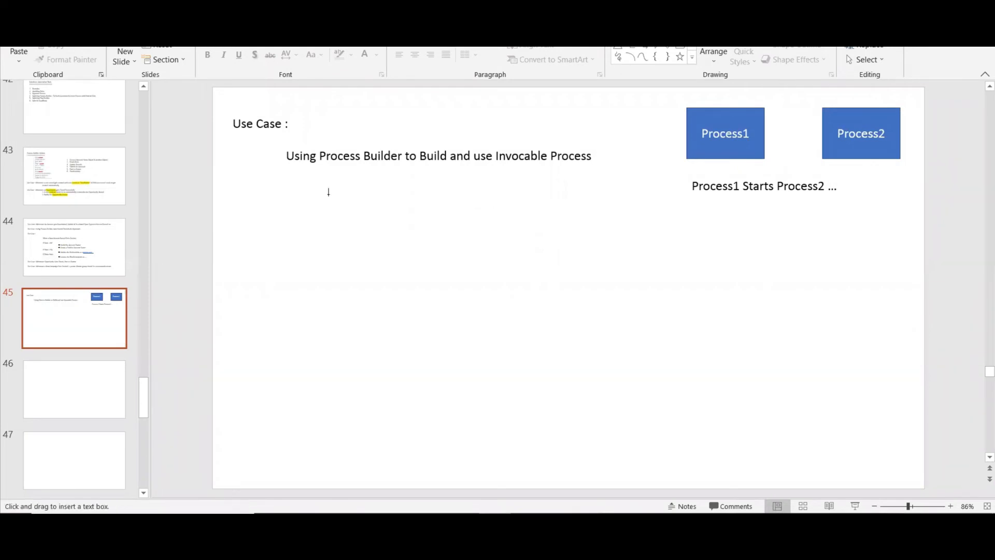
click(240, 236)
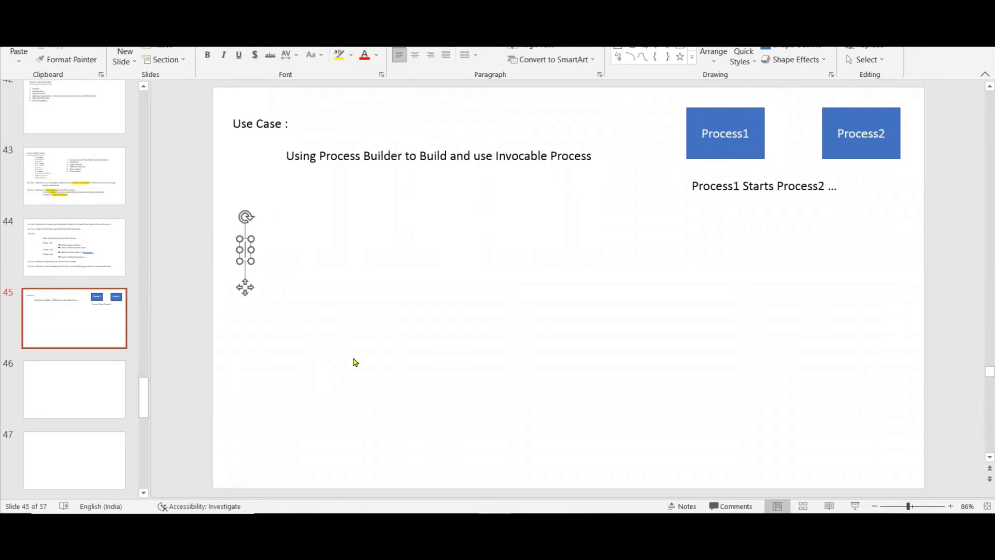
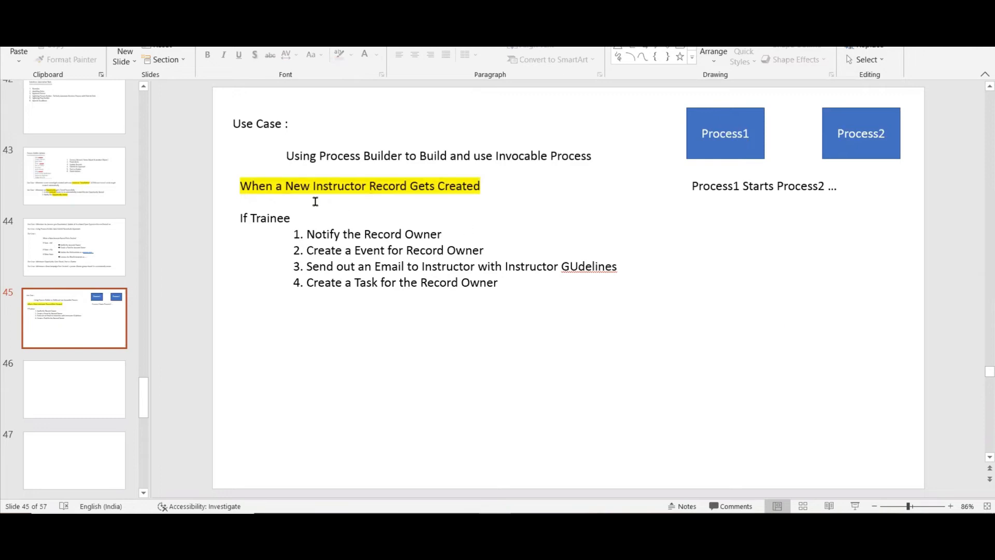
Add the heading "If Not Trainee But in Category 1" below the trainee action list on slide 45.
click(513, 282)
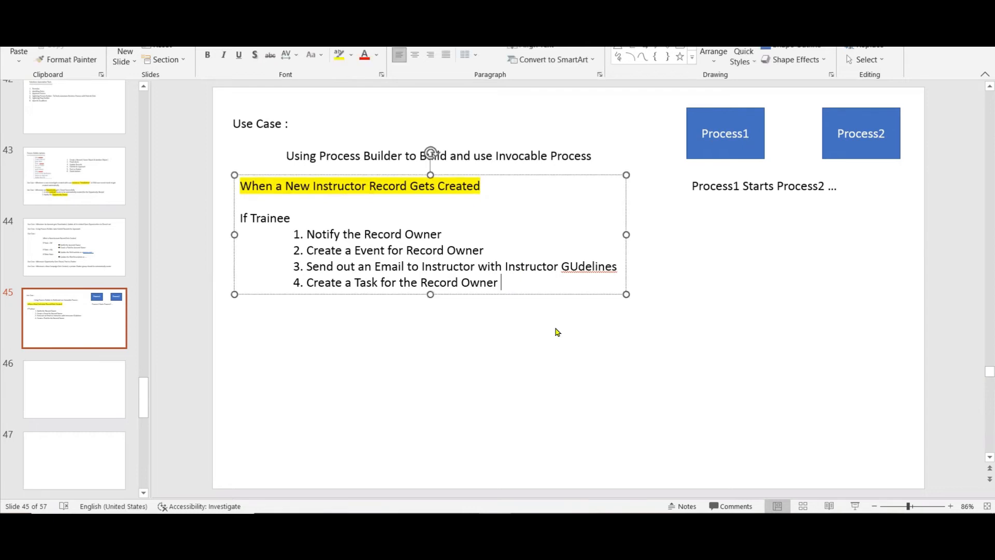
key(Return)
key(Return)
text(I)
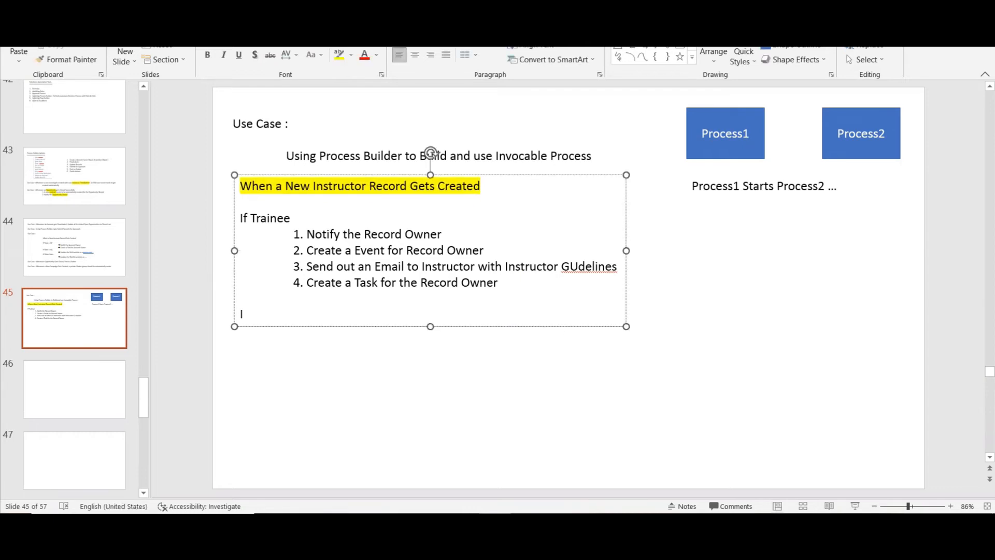
text(f Not Tr)
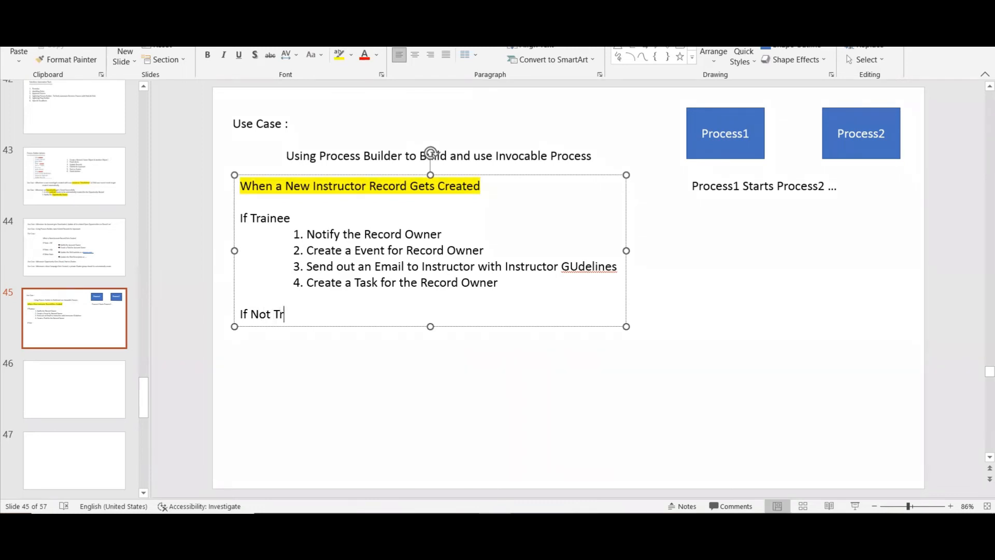
text(ainee But in Category 1)
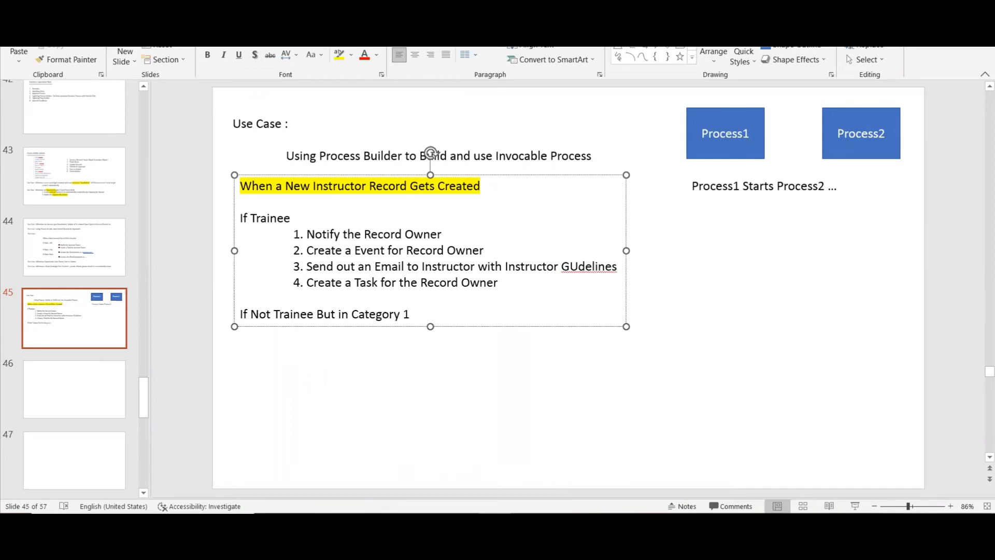
key(Return)
key(Tab)
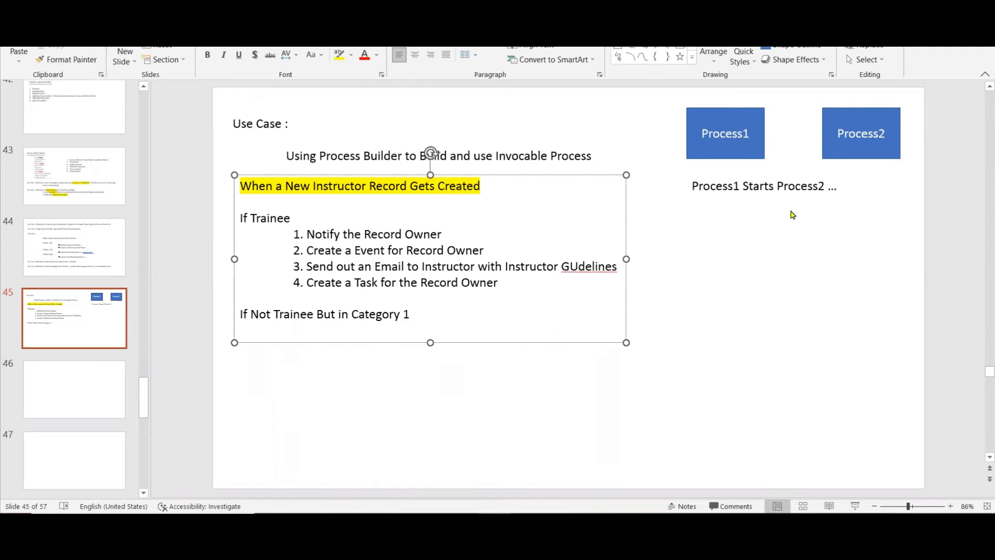
Correct the misspelled word "GUdelines" to "Guidelines" in item 3 of the trainee list.
click(579, 267)
right_click(578, 270)
click(591, 275)
Copy the four numbered trainee actions and paste them, indented, under the "If Not Trainee But in Category 1" heading.
click(497, 282)
drag(445, 275, 304, 239)
key(ctrl+c)
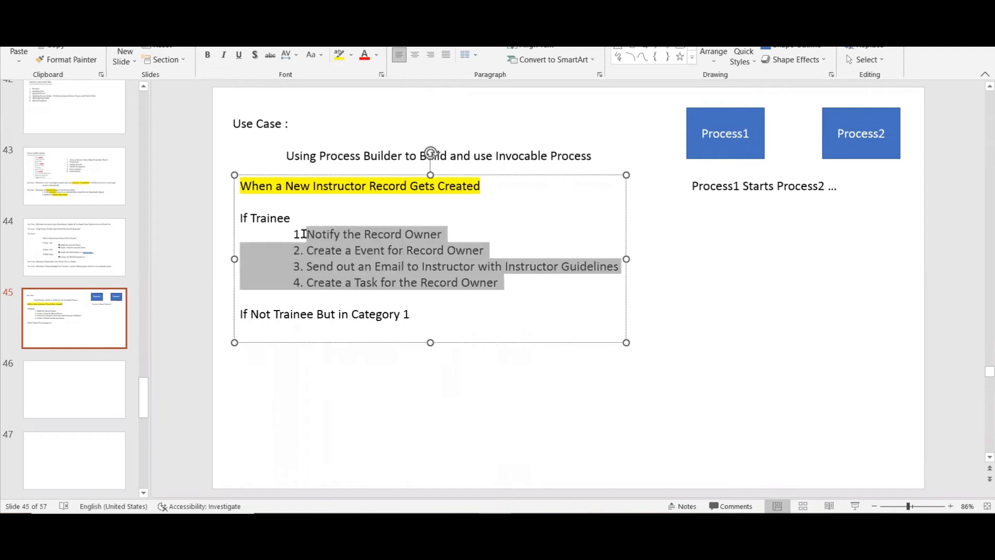
click(419, 317)
key(Return)
click(490, 335)
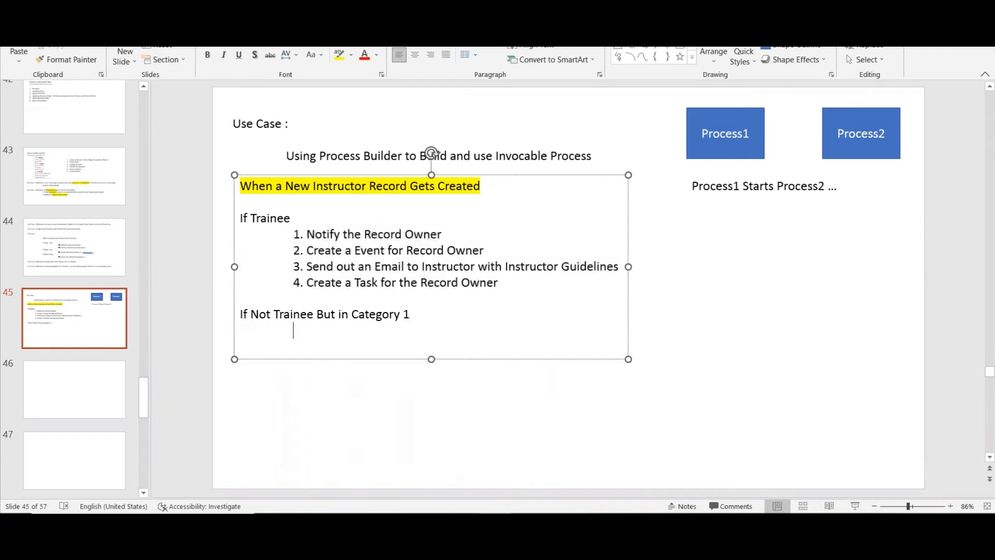
key(ctrl+v)
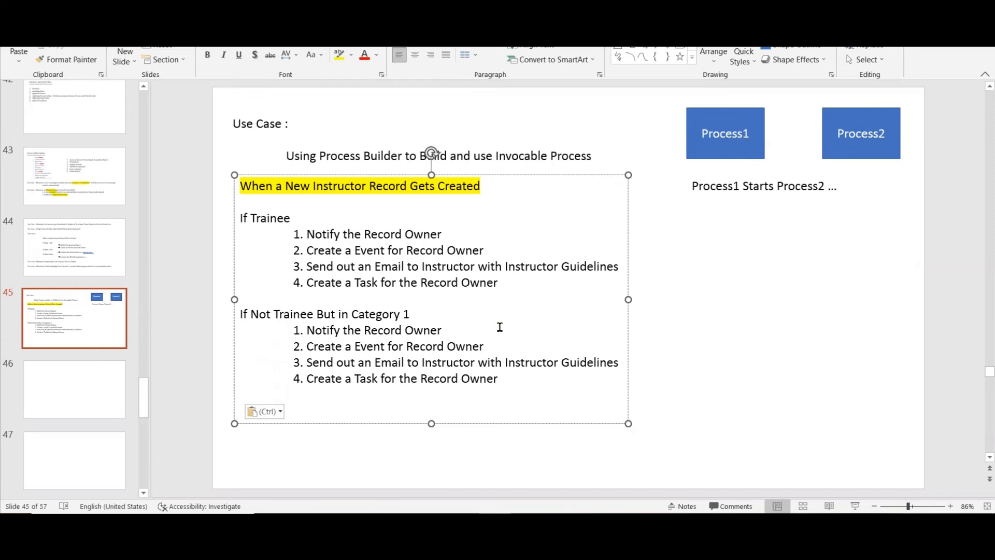
Add "5. Send out Email Instructions for Category 1" at the end of the Category 1 list.
click(502, 352)
click(502, 378)
key(Return)
text(5)
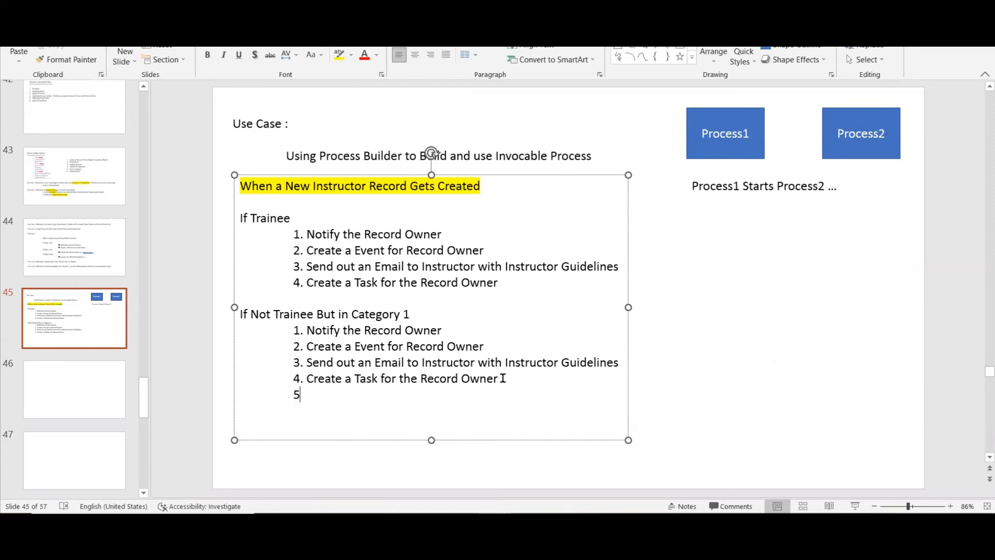
text(. Send out Email)
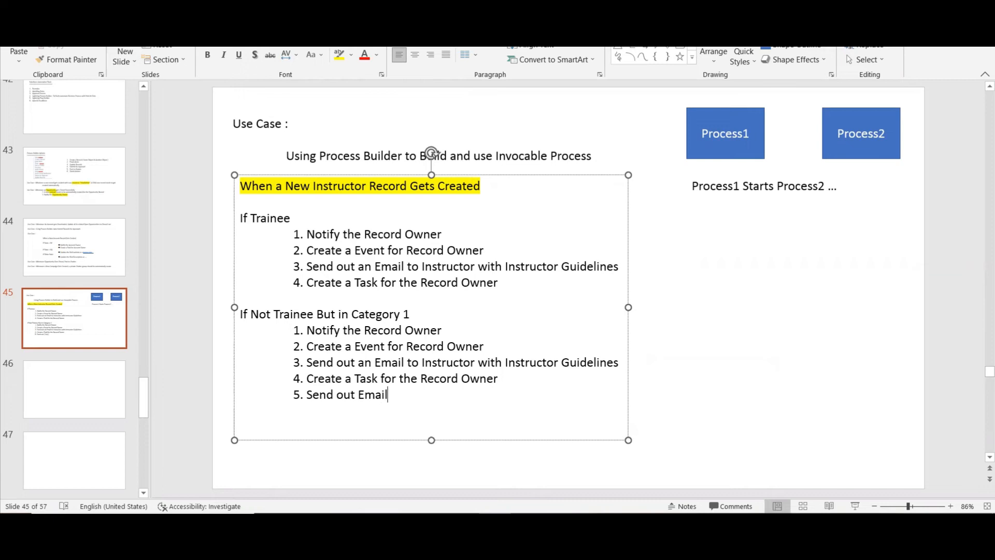
text( Instructions for Ca)
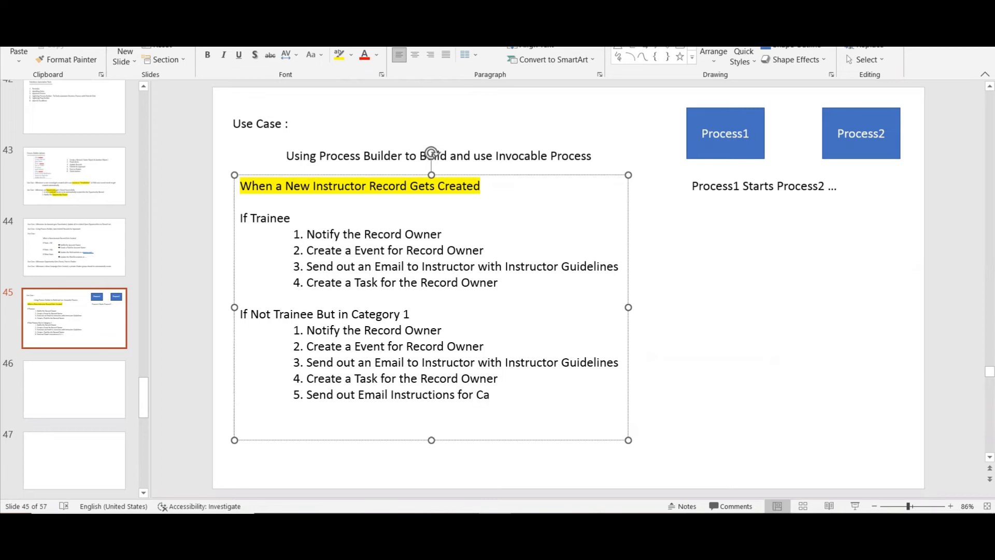
text(tegory 1)
Add "5. Send out Email Instructions for General Instructor Information" at the end of the "If Trainee" list.
key(Return)
text(5. Send out )
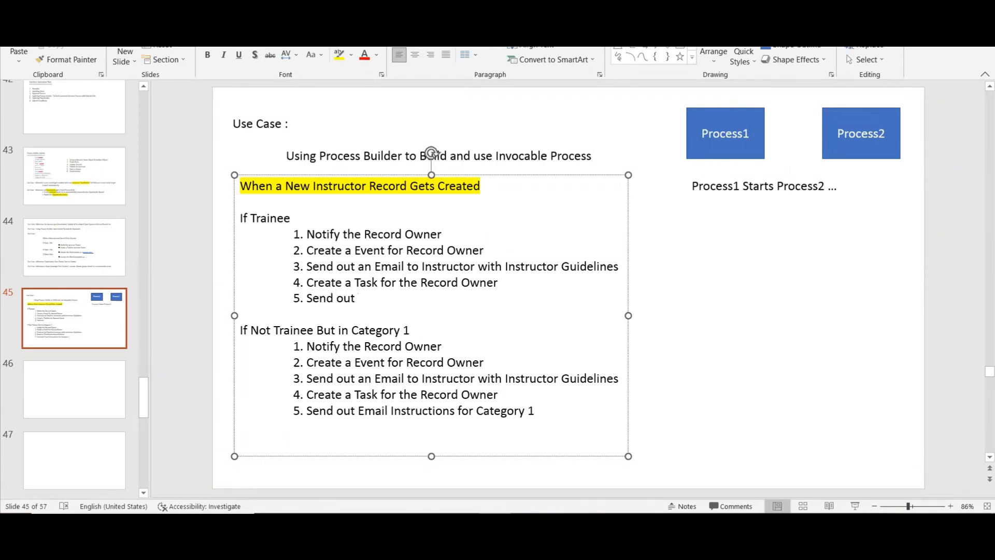
text(Email Instructions)
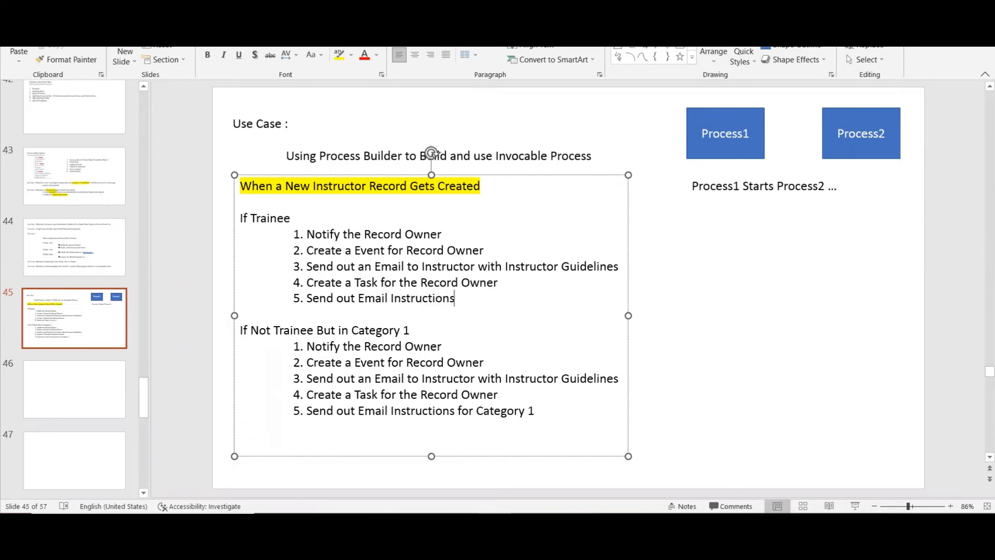
text( for Genarl)
key(BackSpace)
key(BackSpace)
key(BackSpace)
key(BackSpace)
key(BackSpace)
key(BackSpace)
key(BackSpace)
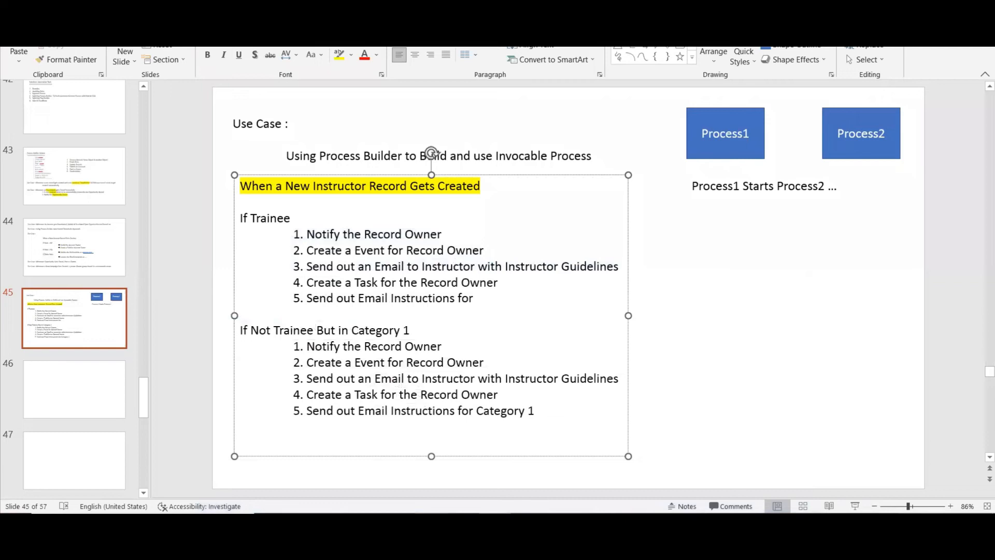
text(Gen)
text(eral Instructor)
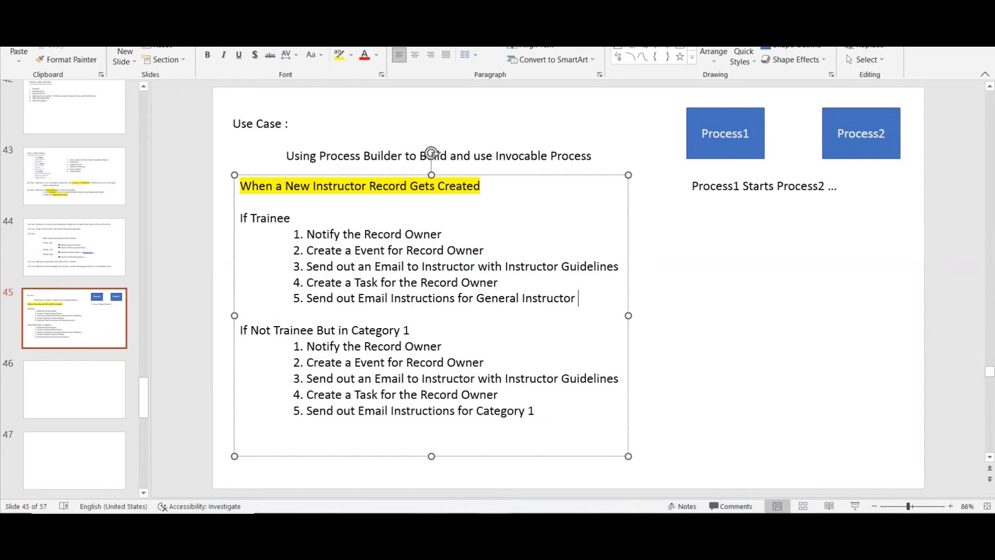
text( Information)
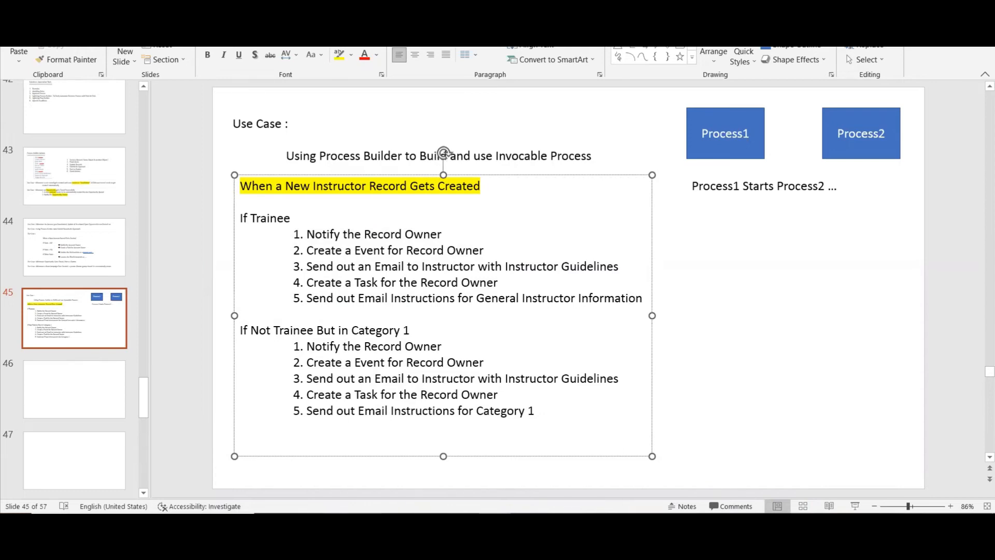
Add the heading "If Not Trainee But in Category2" below the Category 1 list, separated by a blank line.
click(539, 410)
key(Return)
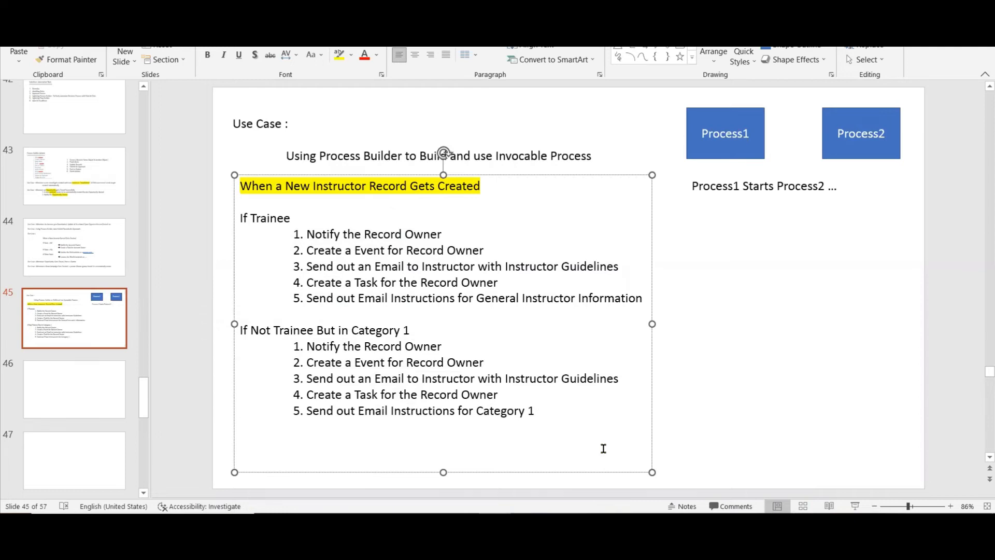
key(Return)
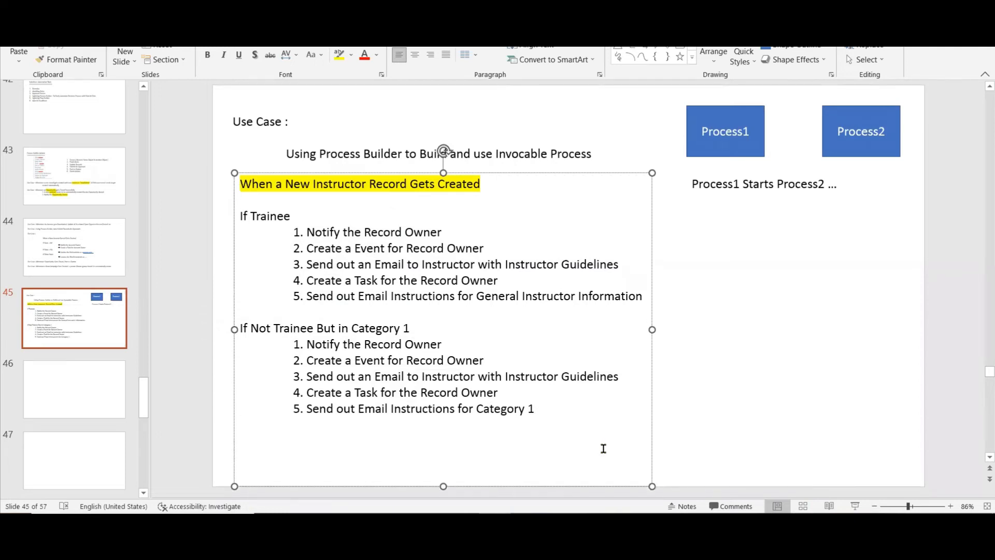
text(If Not T)
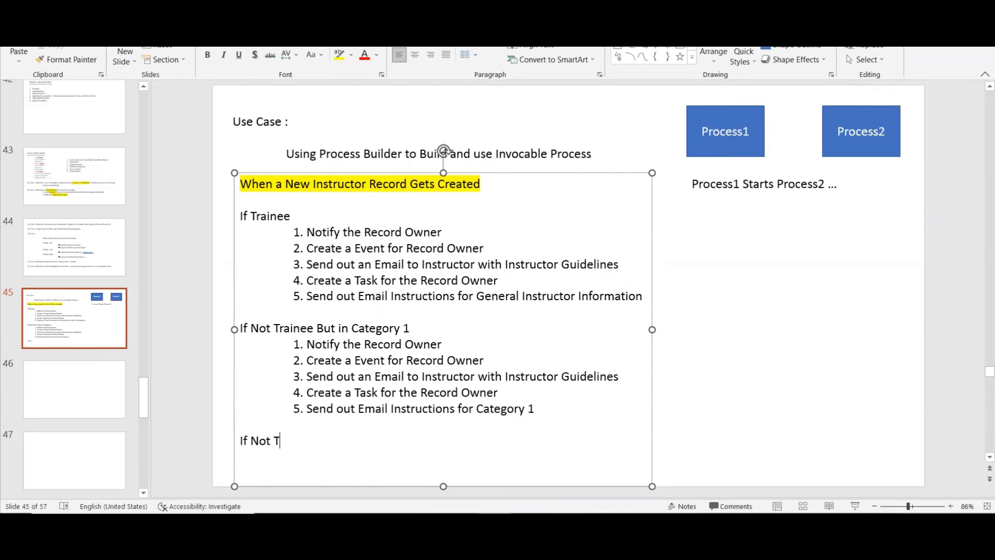
text(rainee But on)
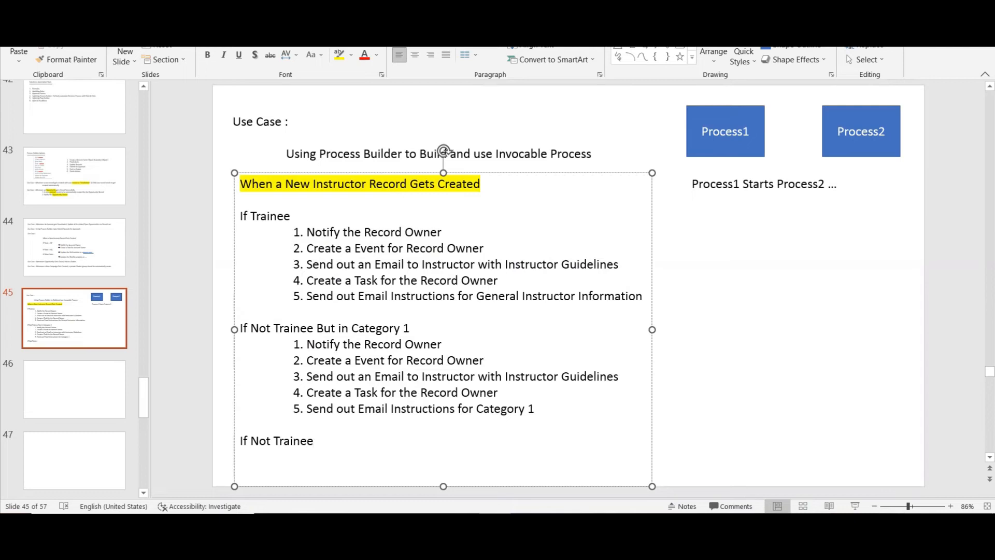
key(BackSpace)
key(BackSpace)
key(BackSpace)
text(in Category2)
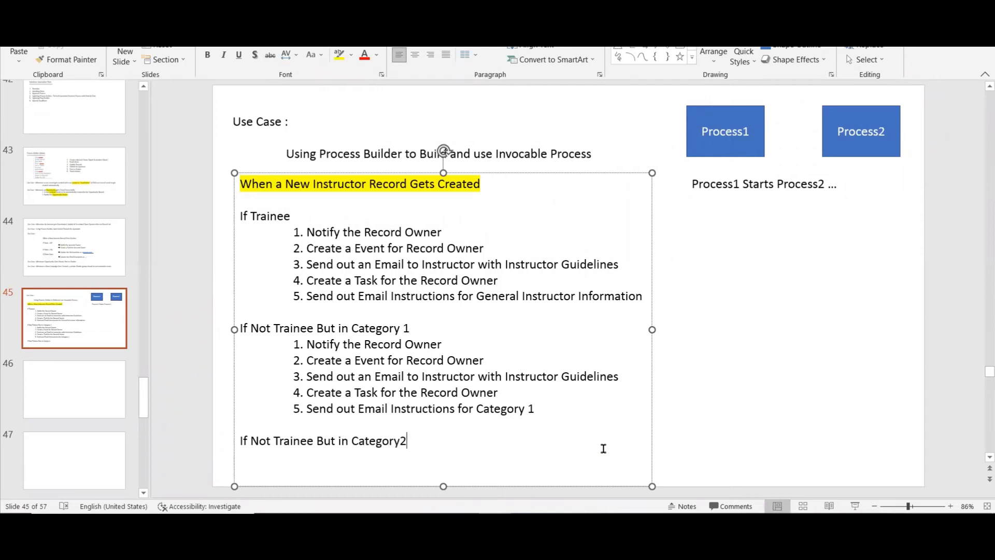
Copy the whole use-case text box onto blank slide 46 and move it up to the slide's upper edge.
click(362, 173)
click(67, 389)
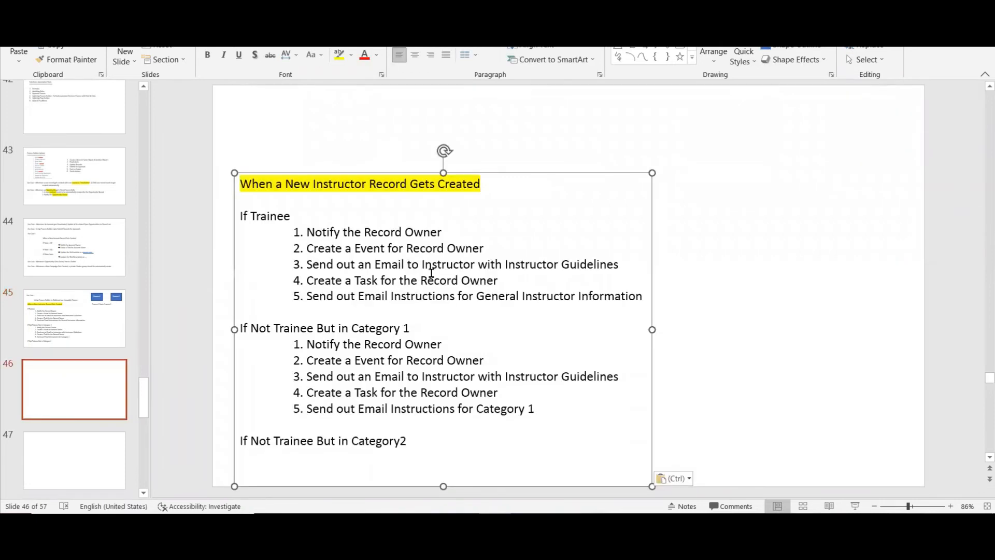
key(ctrl+v)
drag(501, 171, 498, 93)
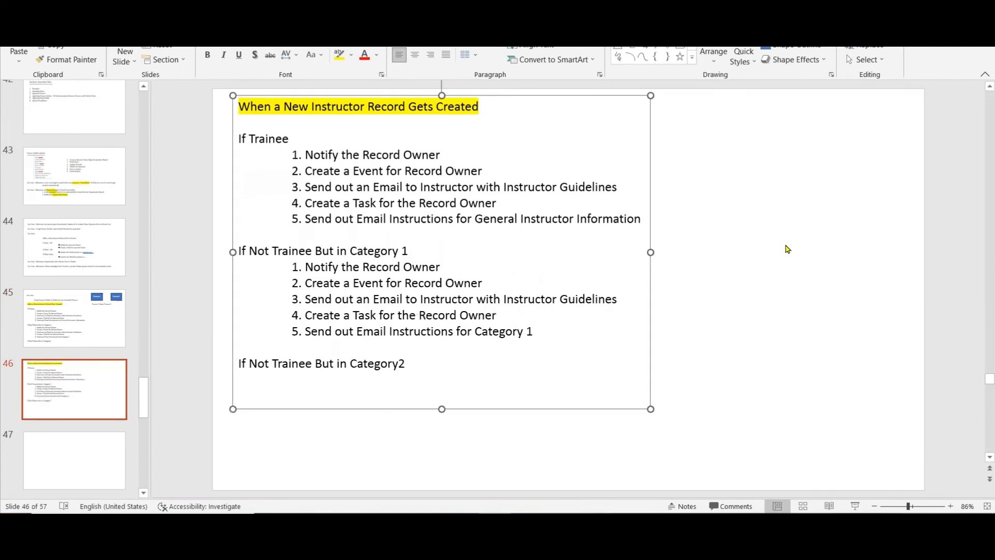
Copy the five Category 1 actions and paste them, indented, under the "If Not Trainee But in Category2" heading on slide 46.
click(784, 248)
drag(539, 332, 289, 269)
key(ctrl+c)
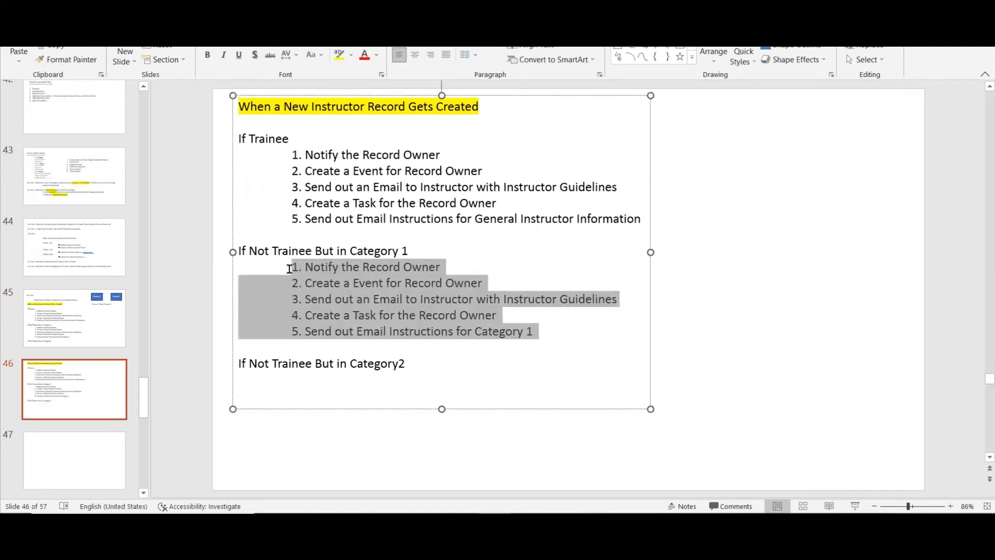
click(421, 362)
key(Return)
key(Tab)
key(Tab)
key(ctrl+v)
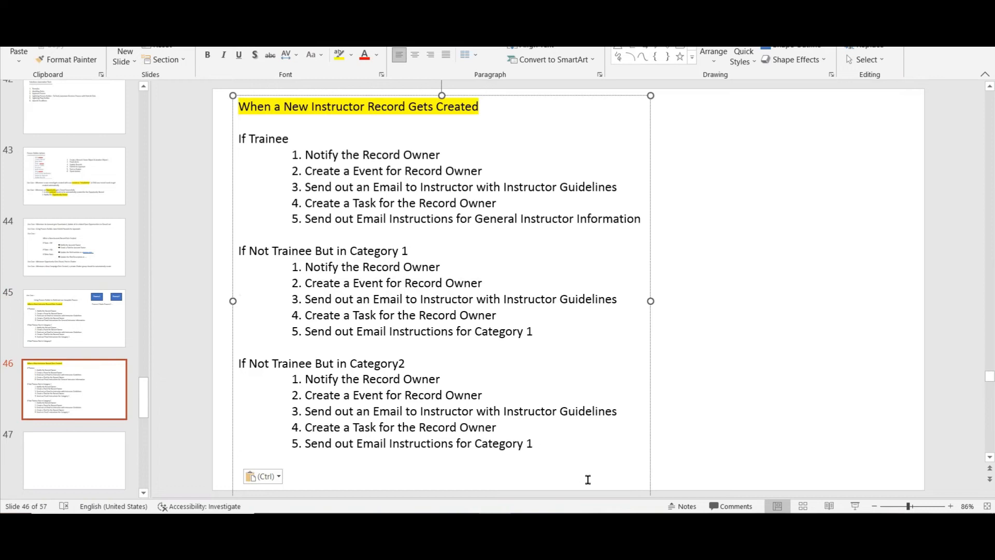
Change item 5 of the pasted Category2 list to read "Send out Email Instructions for Category 2".
key(BackSpace)
key(BackSpace)
key(BackSpace)
text(2)
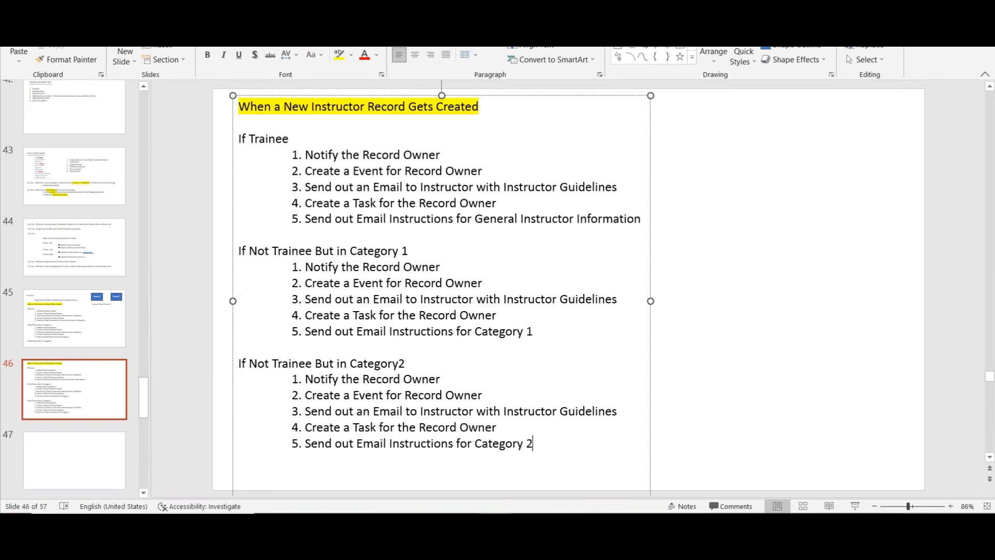
click(861, 334)
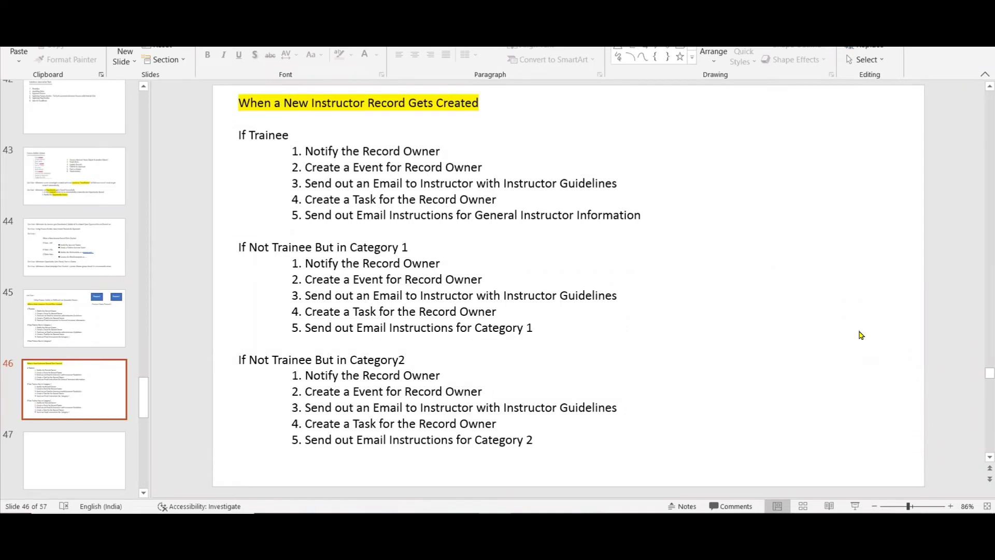
double_click(259, 134)
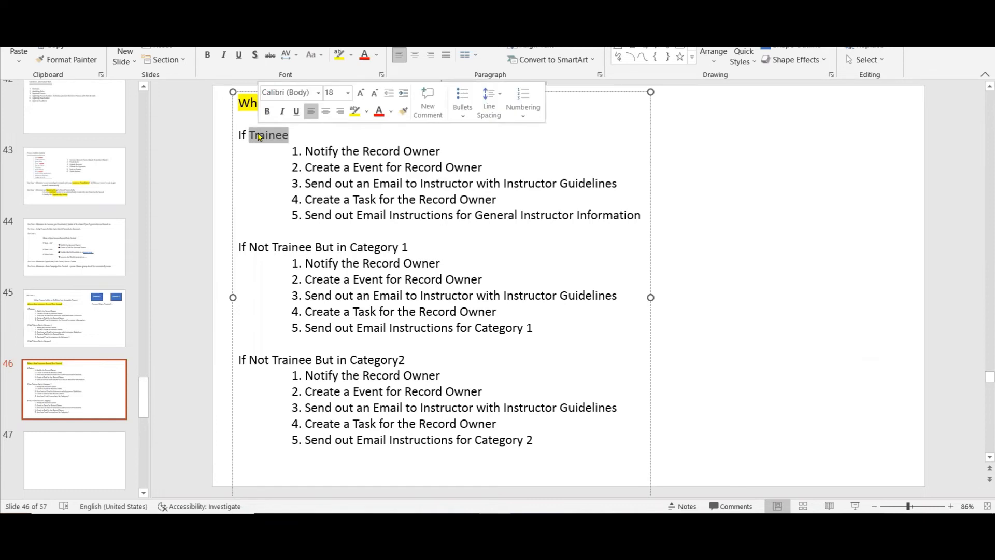
drag(292, 151, 328, 223)
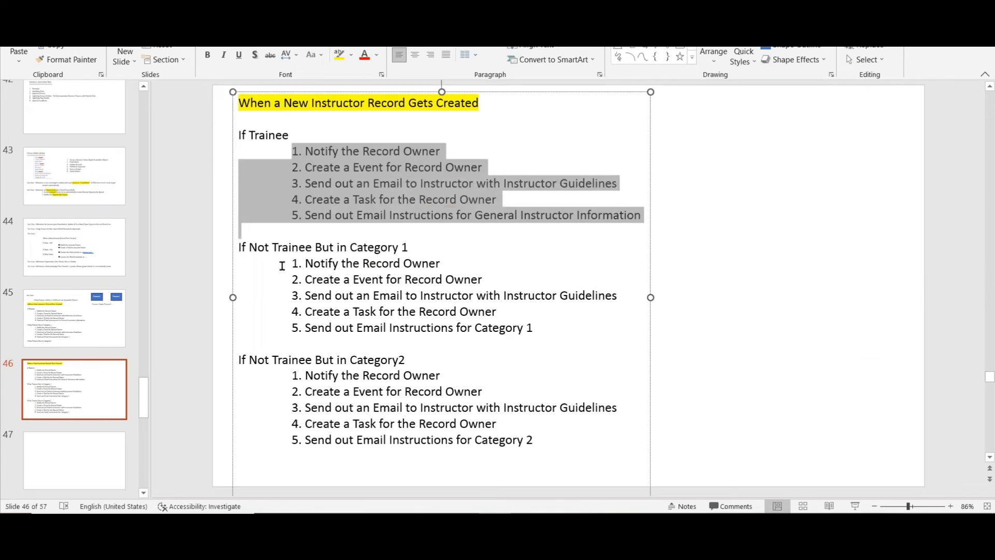
click(857, 162)
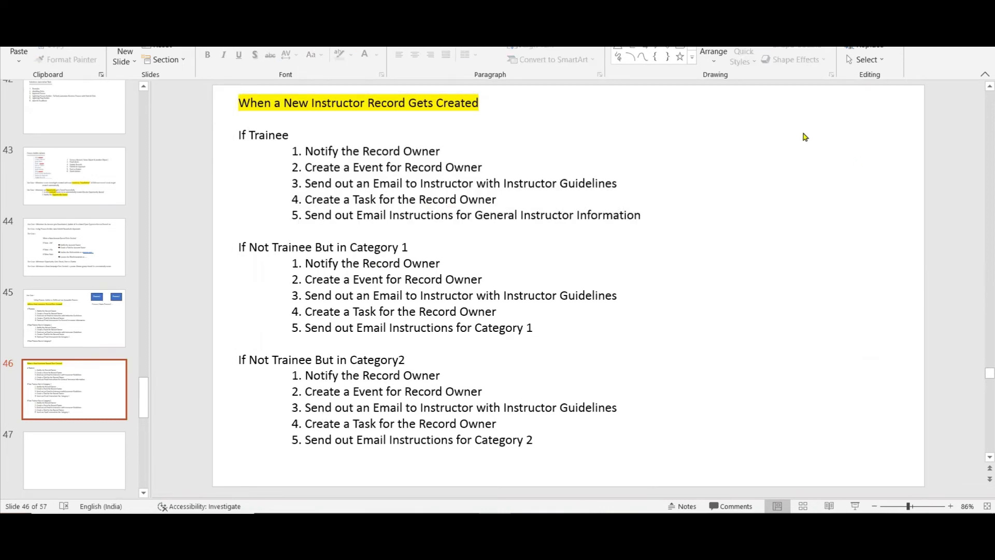
Insert a text box in the upper-right area of slide 46 reading "15 Actions ..".
click(618, 32)
click(727, 106)
text(15)
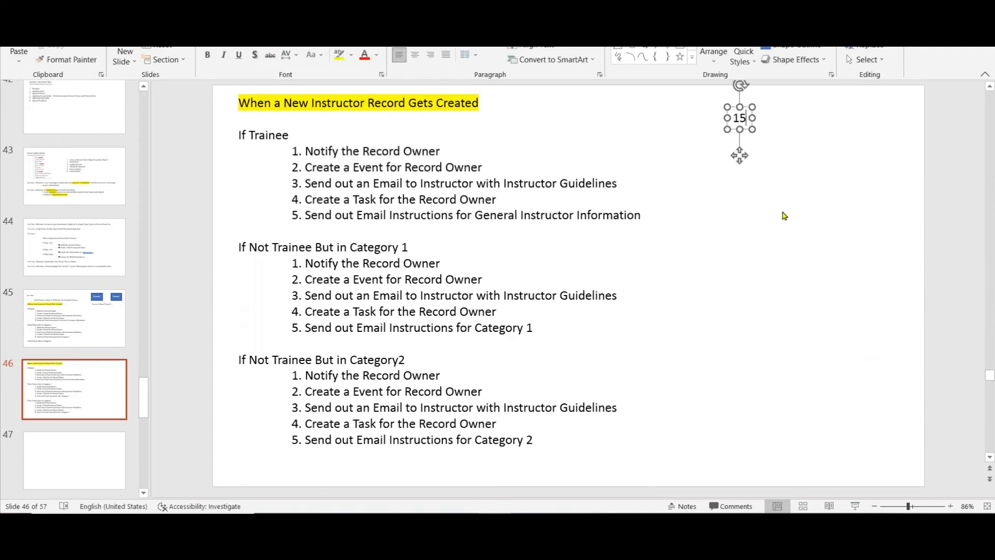
text( Actions)
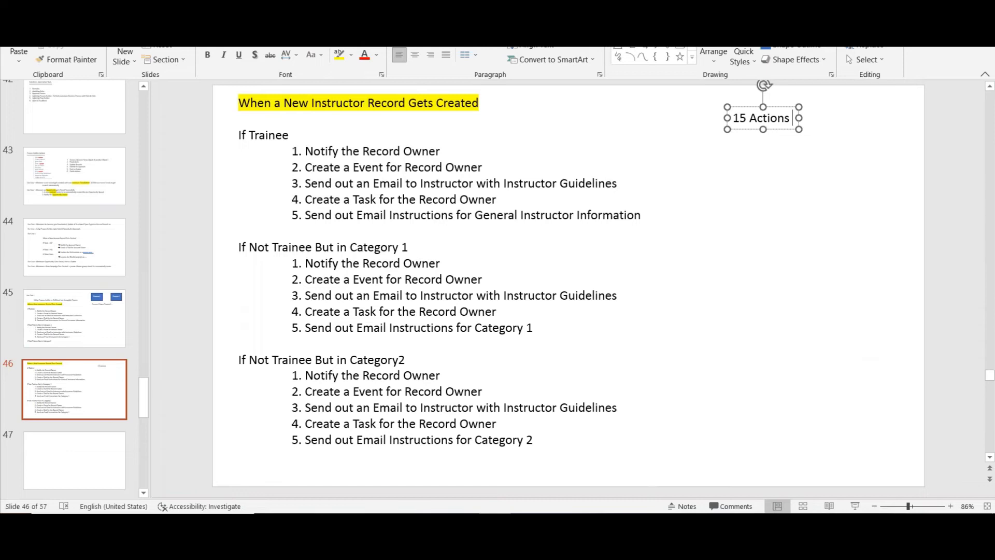
text( ..)
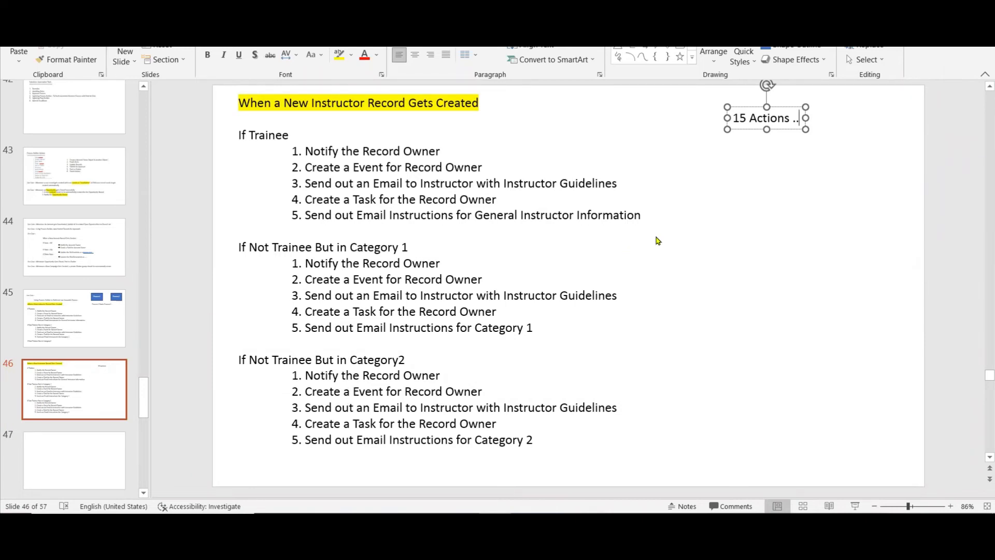
click(714, 248)
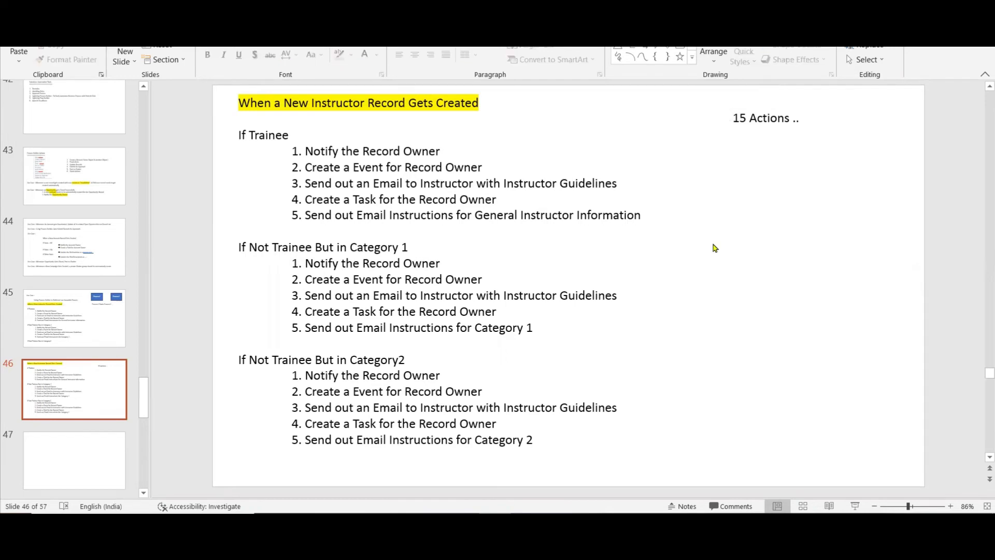
Add the line "Process 1 ( 1-4 Actions)" below "15 Actions .." in the text box, leaving a blank line between them.
click(795, 118)
key(Return)
key(Return)
text(Proce)
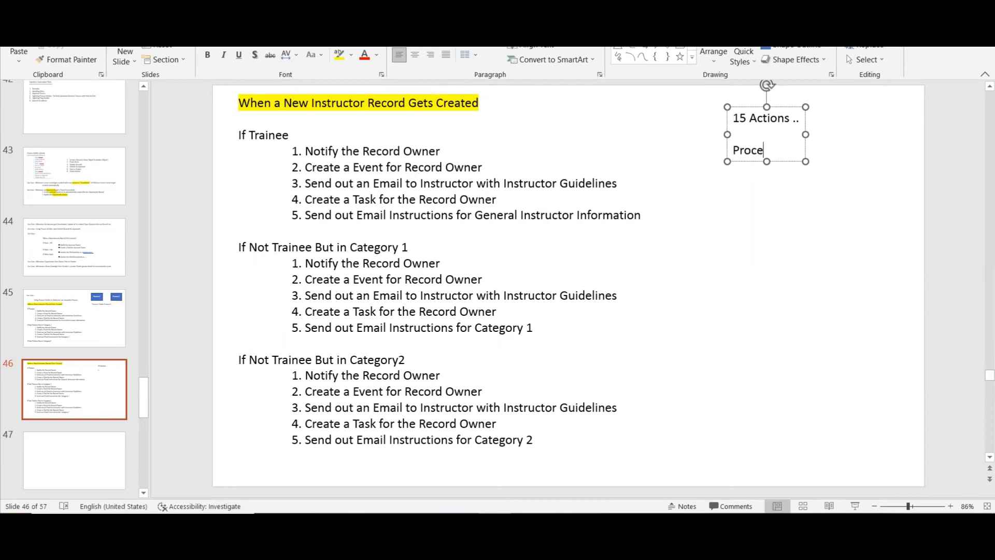
text(ss 1 ( 1-4)
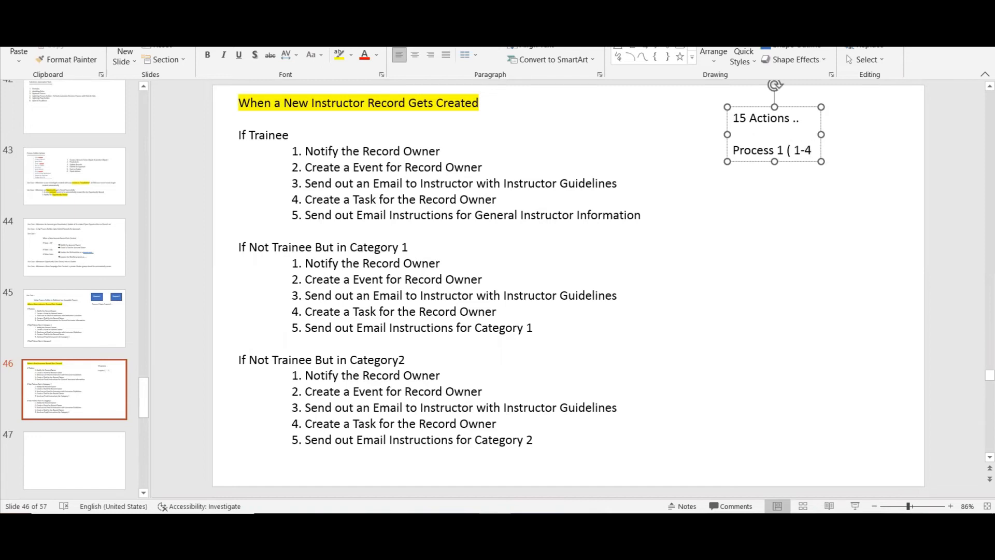
text( Actions))
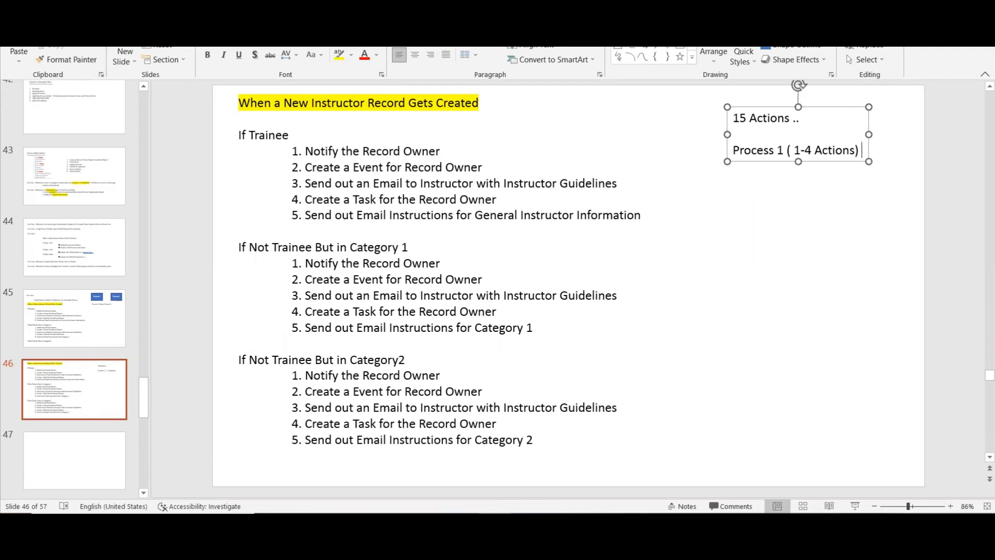
Add the line "Process 2" below the Process 1 line, separated by a blank line.
key(Return)
key(Return)
text(P)
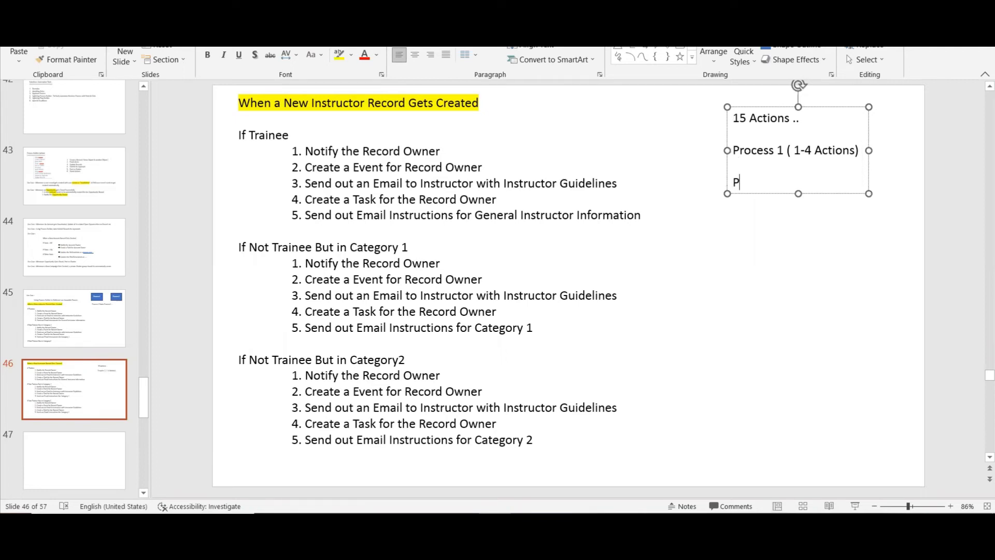
text(rocess 2)
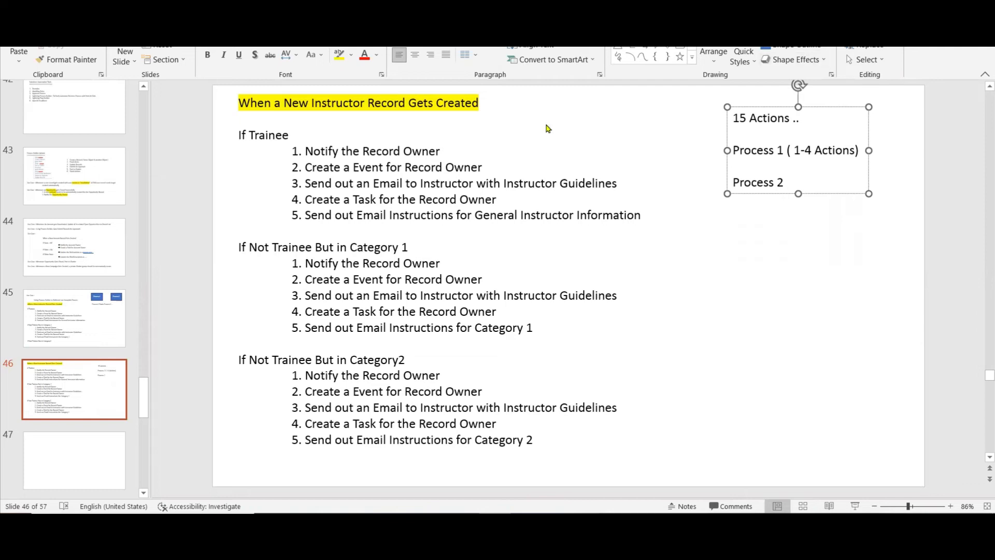
Draw a rectangle over actions 1 to 4 under "If Trainee" and send it behind the text.
click(655, 34)
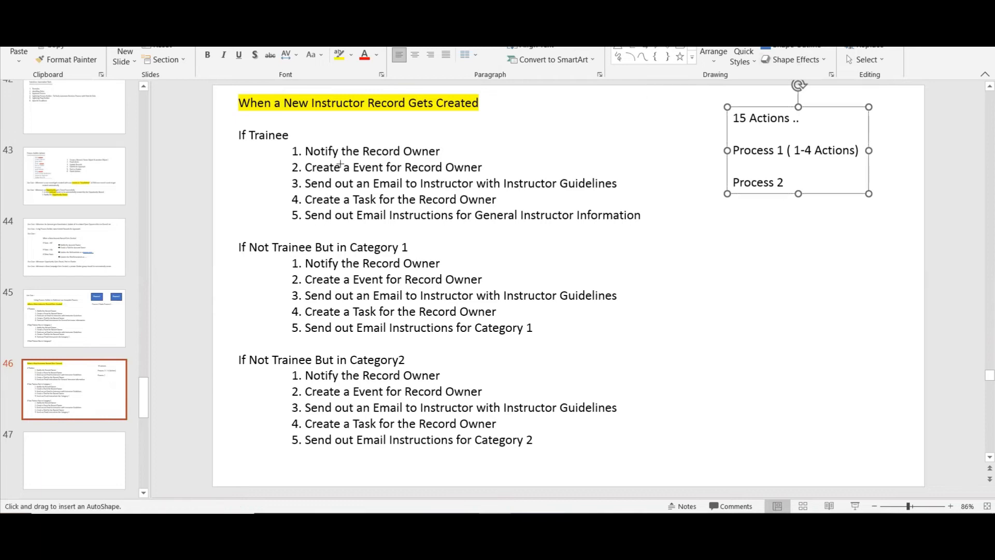
drag(283, 143, 639, 205)
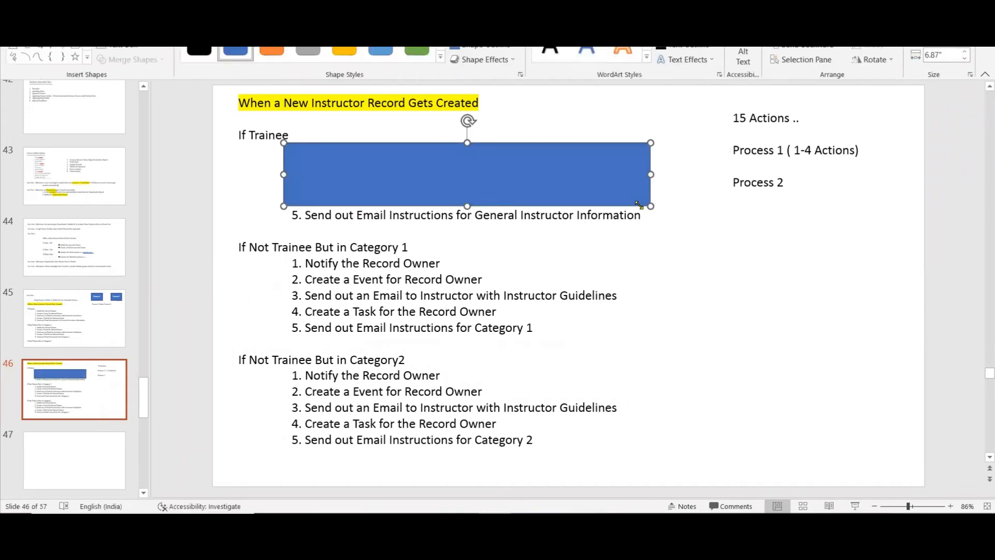
click(502, 32)
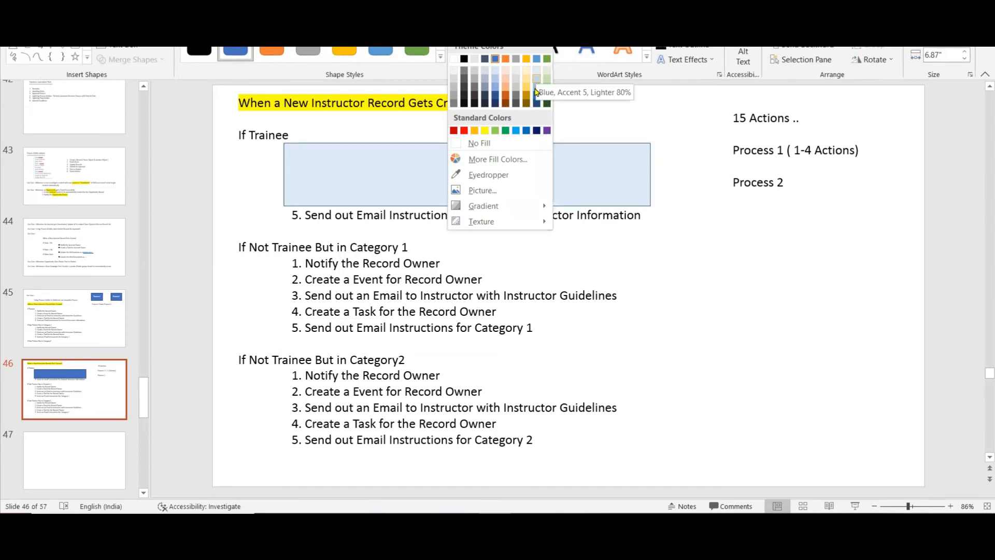
click(761, 218)
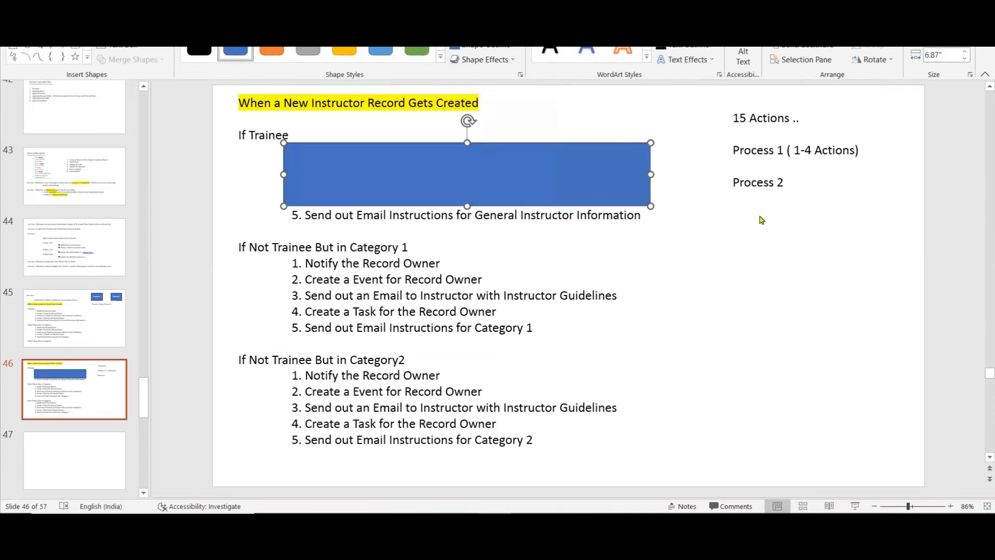
right_click(593, 160)
click(820, 253)
click(596, 166)
right_click(596, 167)
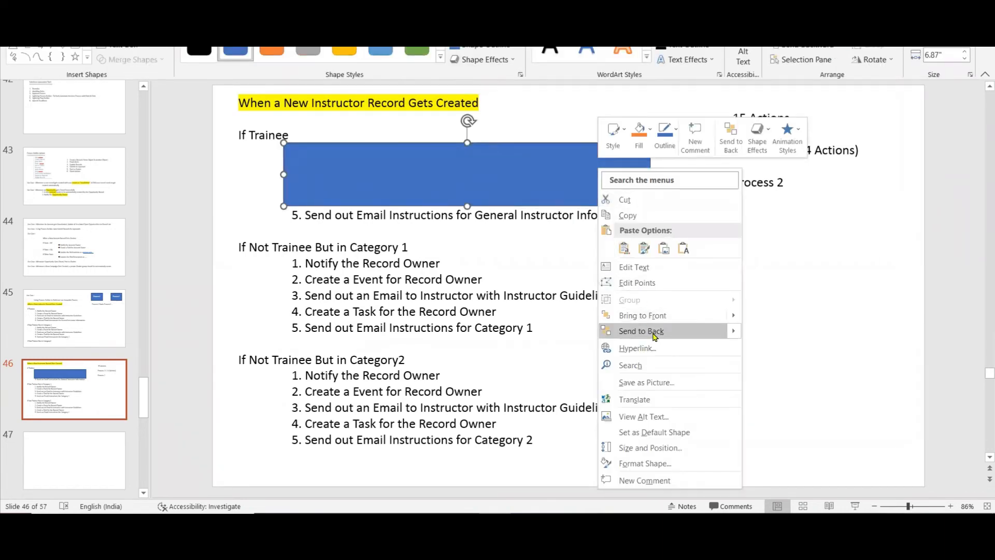
click(666, 335)
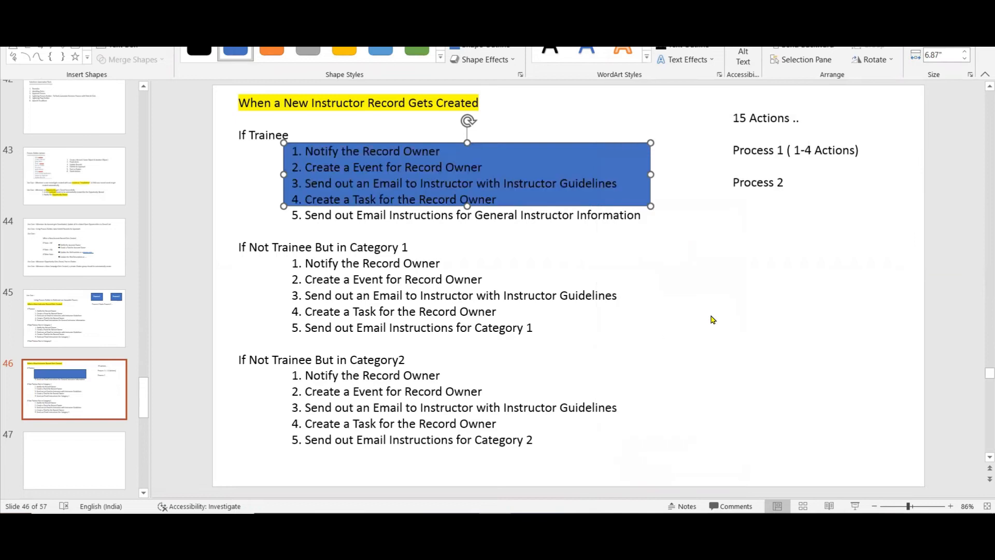
click(781, 309)
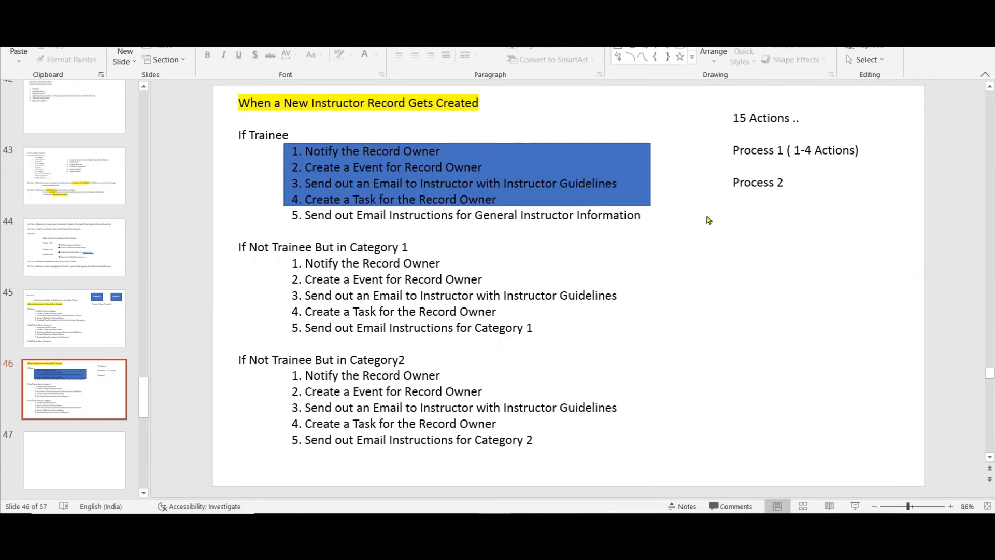
Paste two copies of the blue rectangle and place them over actions 1 to 4 of the Category 1 and Category2 lists.
click(645, 169)
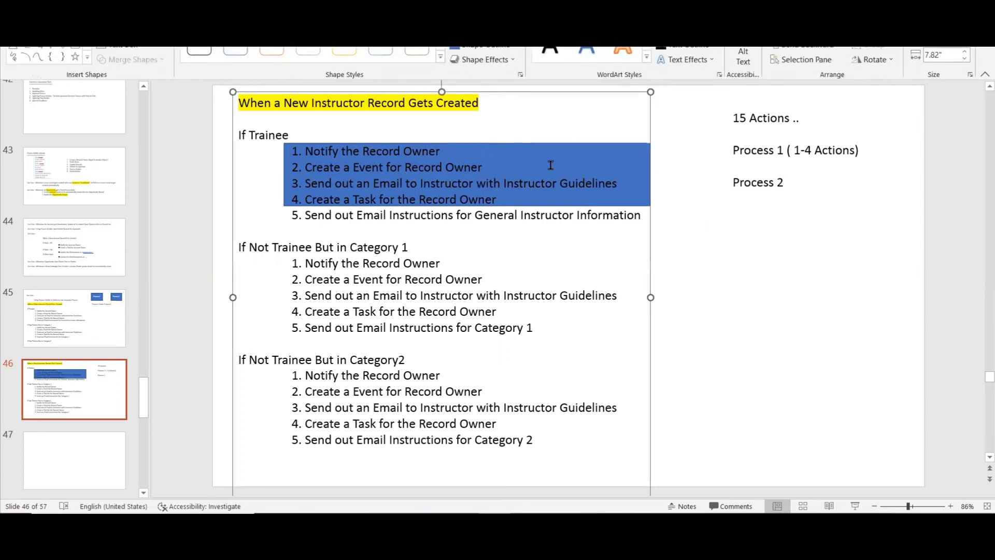
click(725, 251)
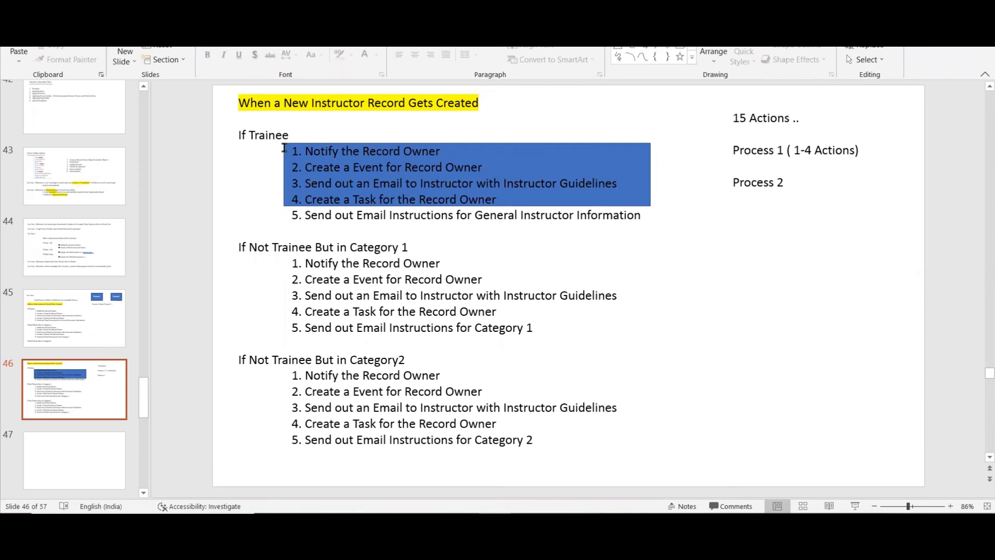
click(533, 147)
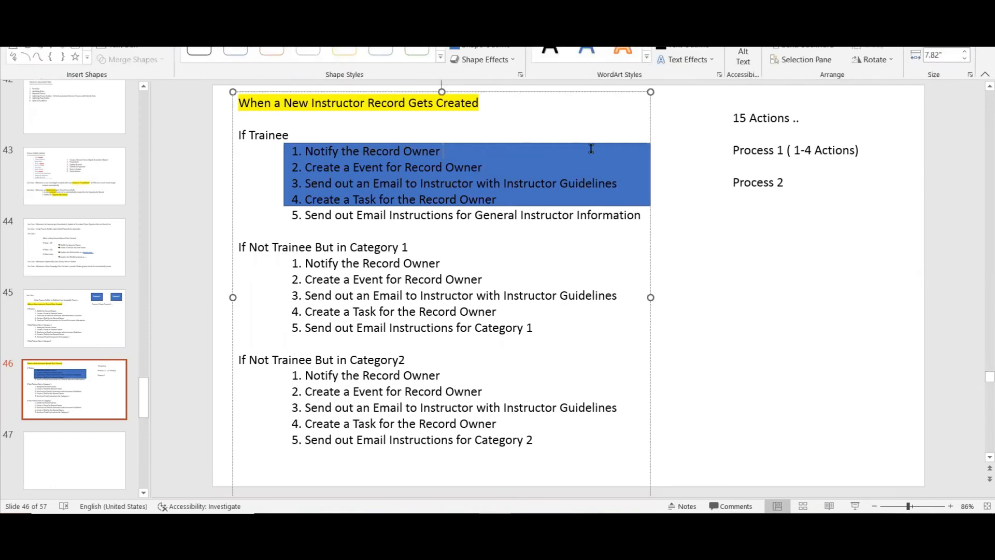
click(689, 180)
click(622, 163)
click(755, 254)
key(Tab)
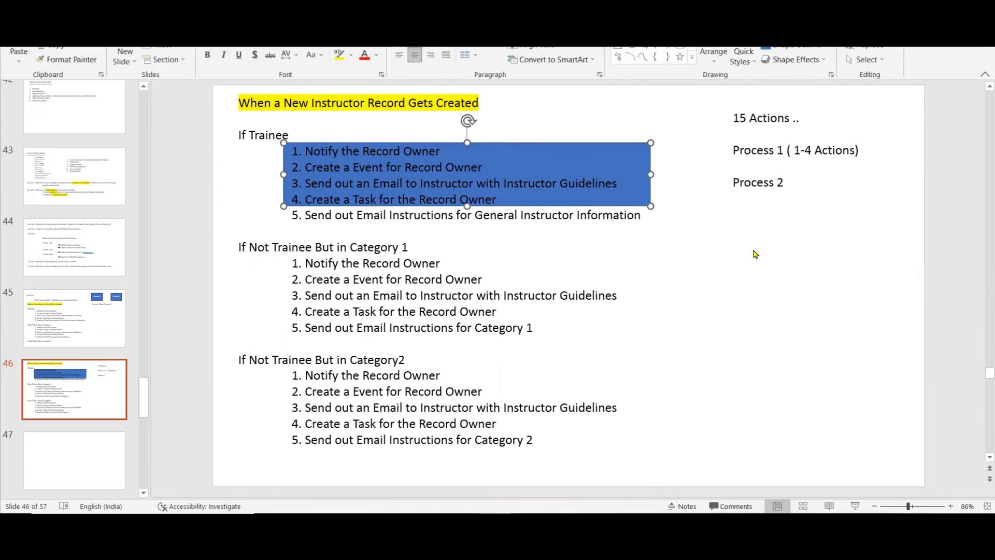
key(ctrl+v)
key(ctrl+v)
drag(616, 195, 587, 403)
Send the rectangles over the Category 1 and Category2 lists behind the text.
click(566, 302)
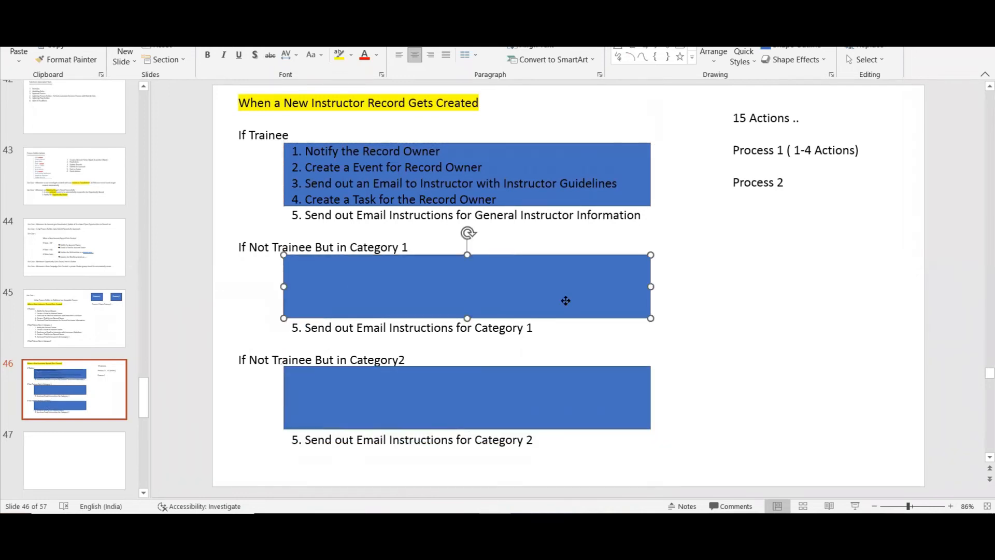
right_click(566, 305)
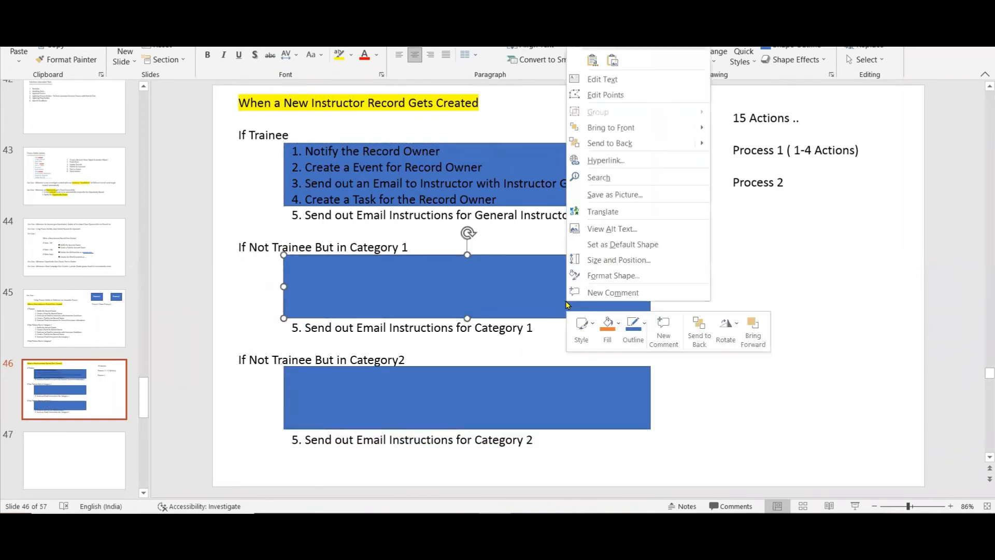
click(636, 143)
click(455, 413)
right_click(455, 413)
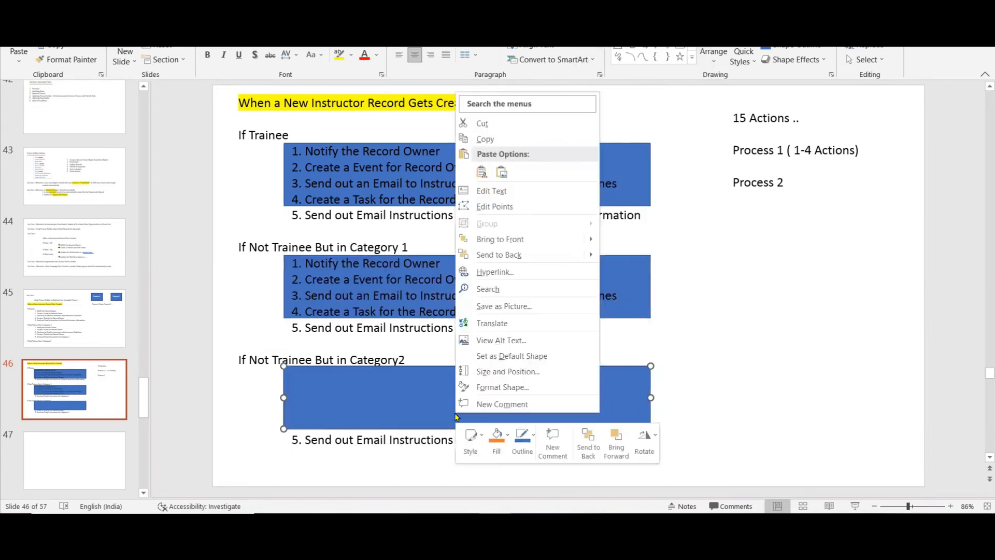
click(513, 254)
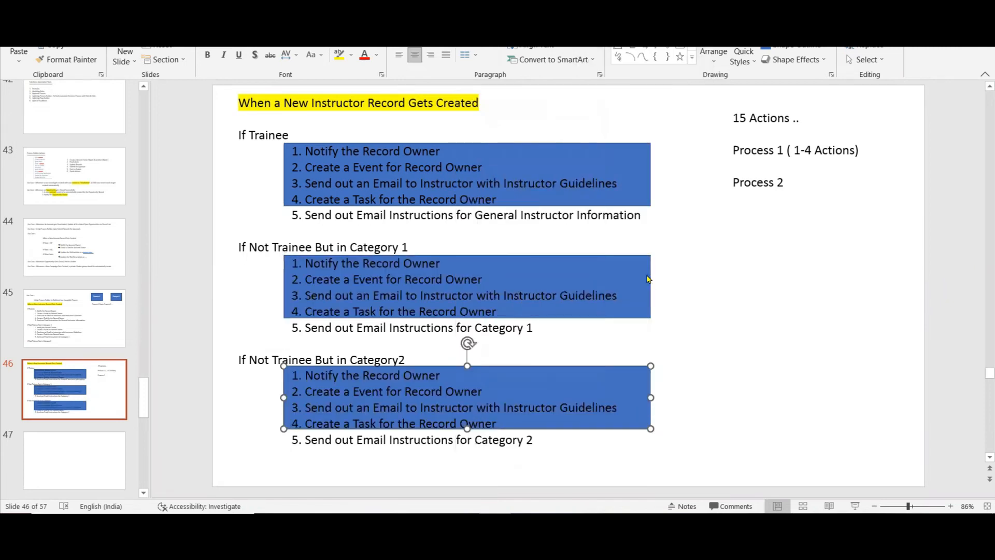
click(775, 347)
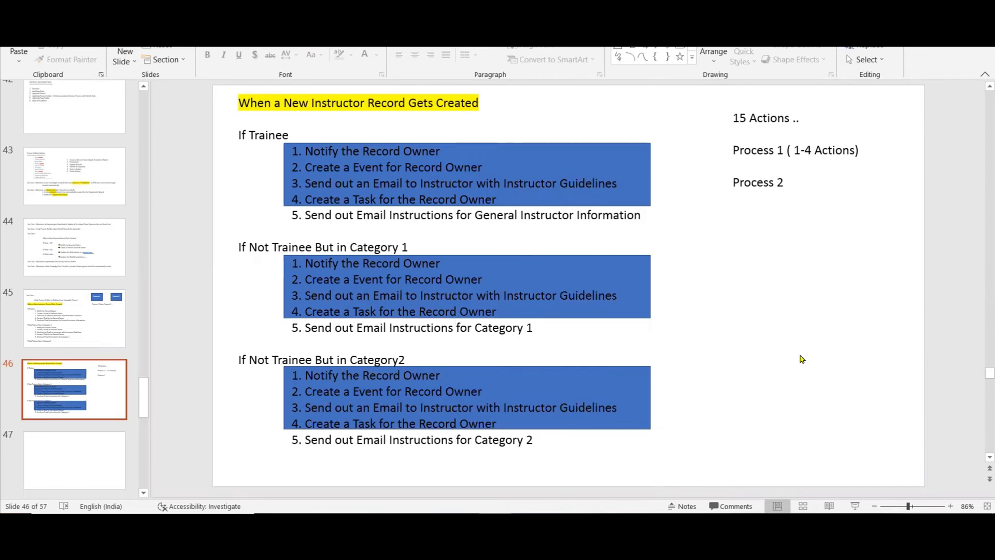
Start a numbered list under "Process 2" with the first item "Process1 + 5".
click(787, 183)
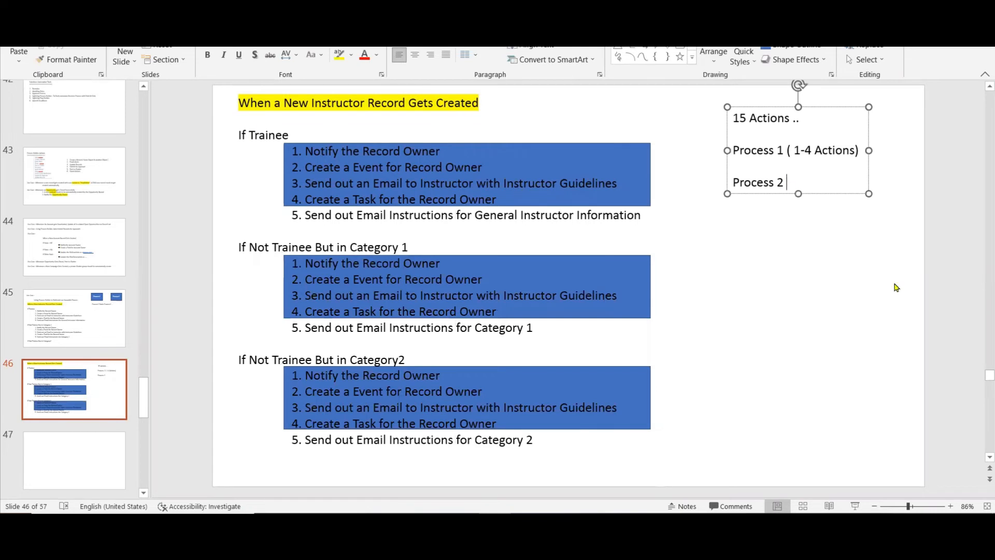
key(Return)
key(Return)
text(1. Process)
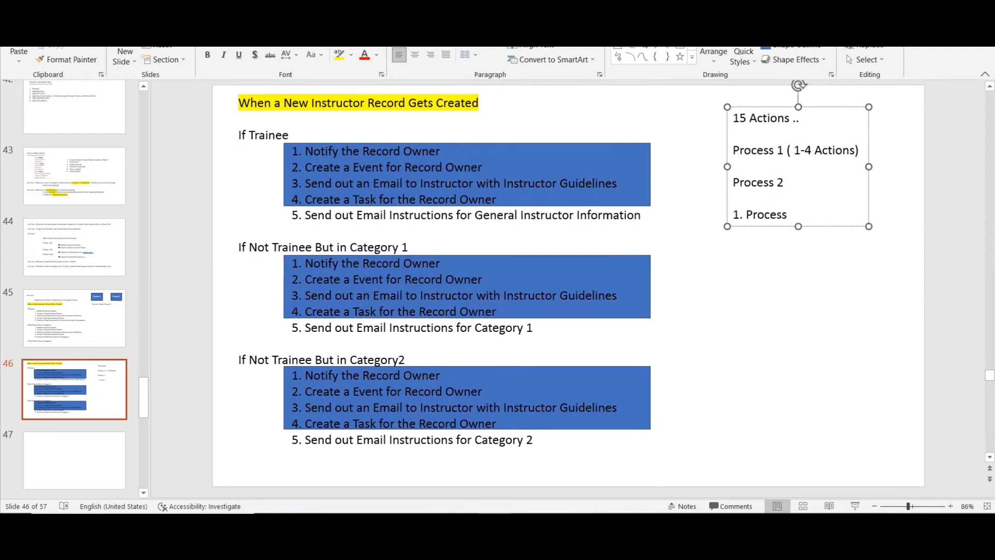
text(1 + 5)
key(Return)
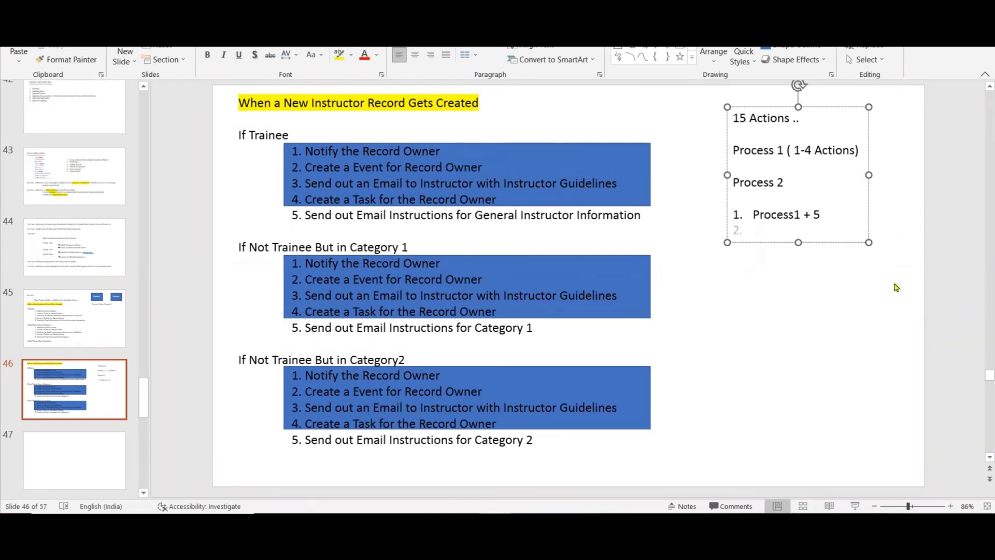
Add items 2 and 3 to the numbered list under "Process 2", each reading "Process1 + 5".
text(Process1 + )
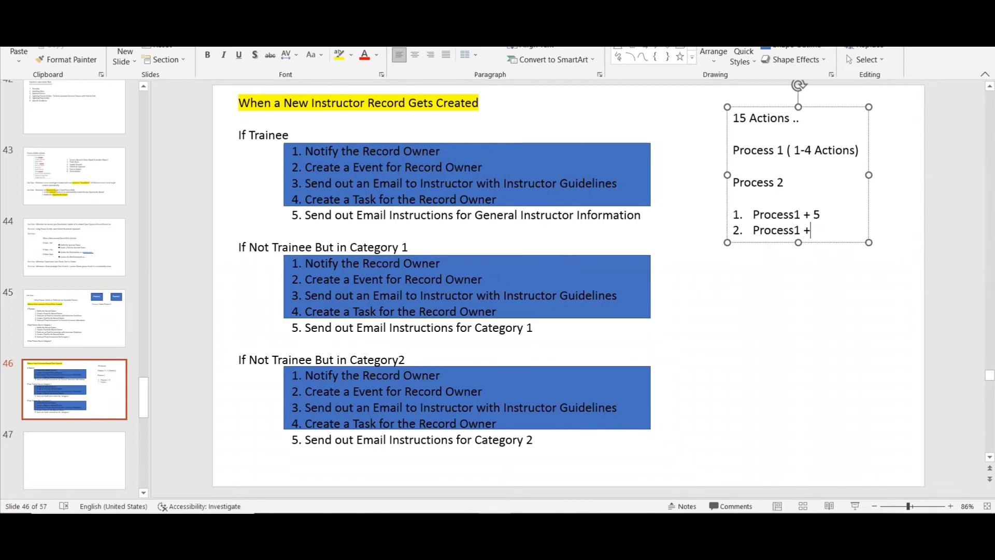
text(5)
key(Return)
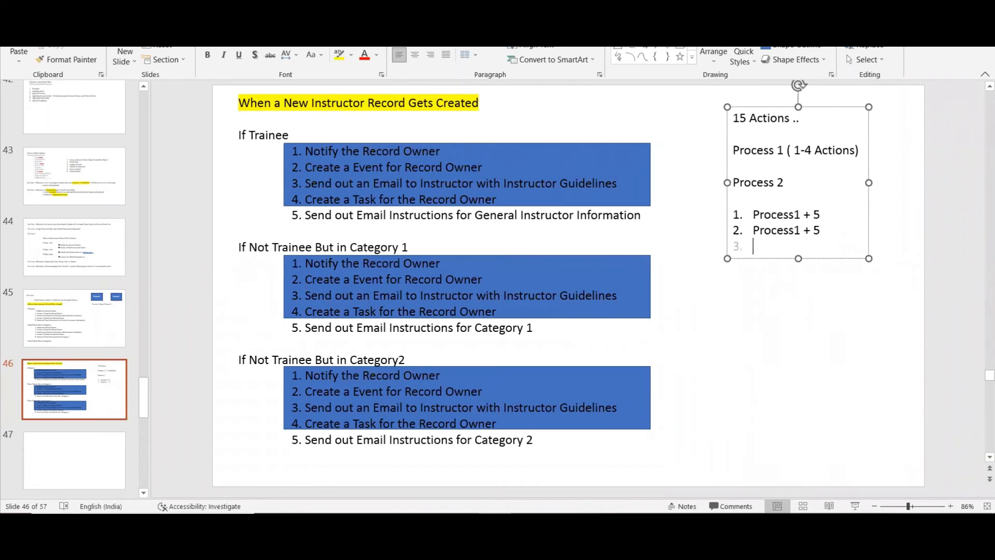
text(Process )
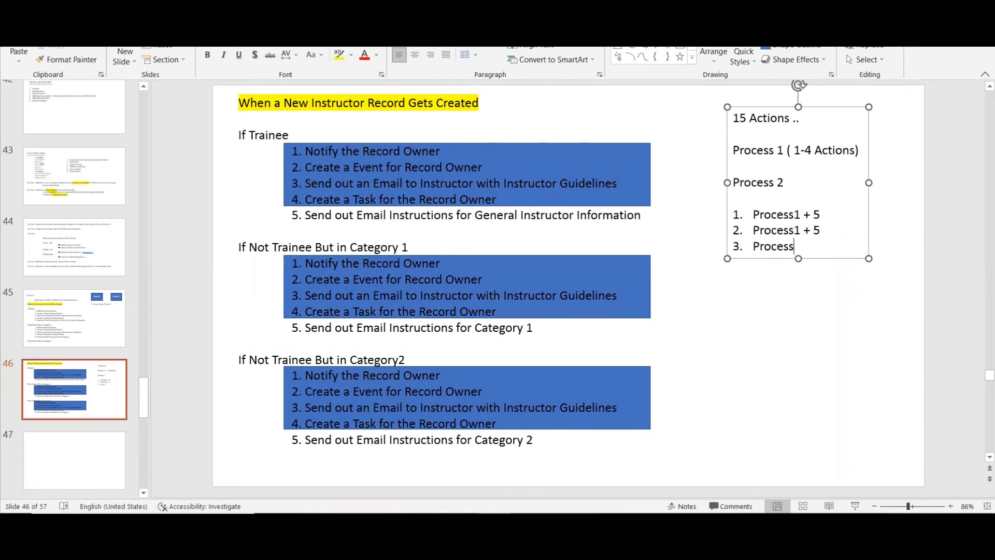
text(1)
key(BackSpace)
key(BackSpace)
text(1 + 5)
click(785, 352)
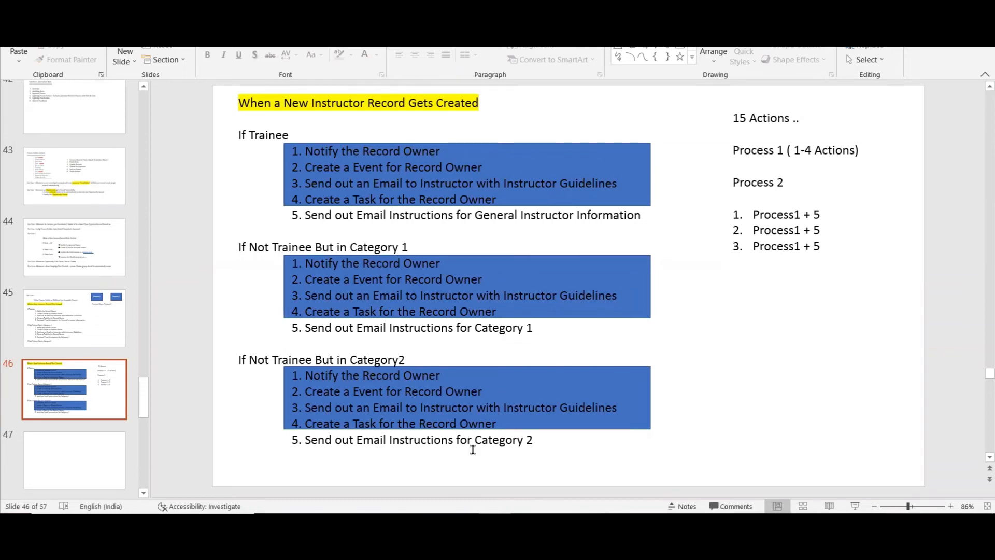
Switch to Salesforce in the browser and open the Setup page.
click(430, 524)
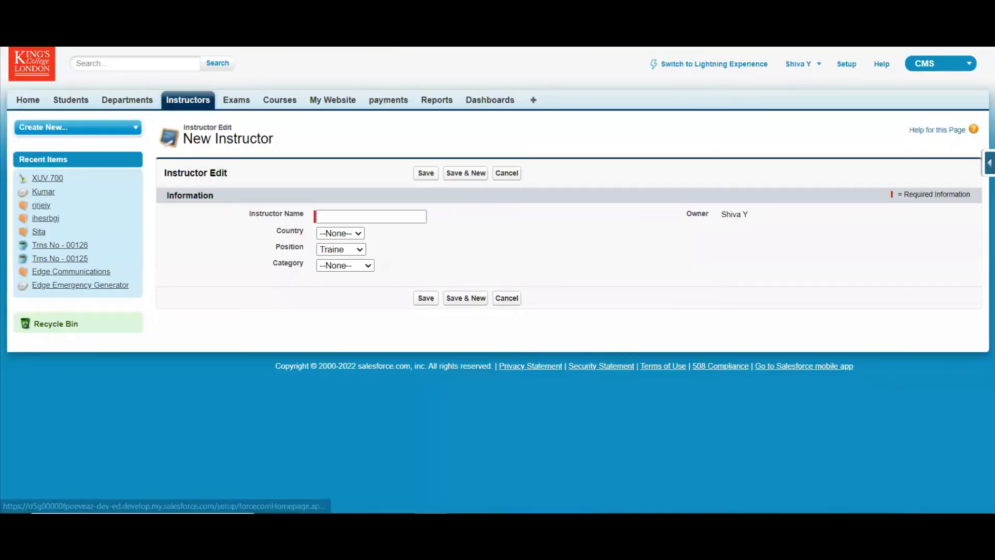
click(846, 63)
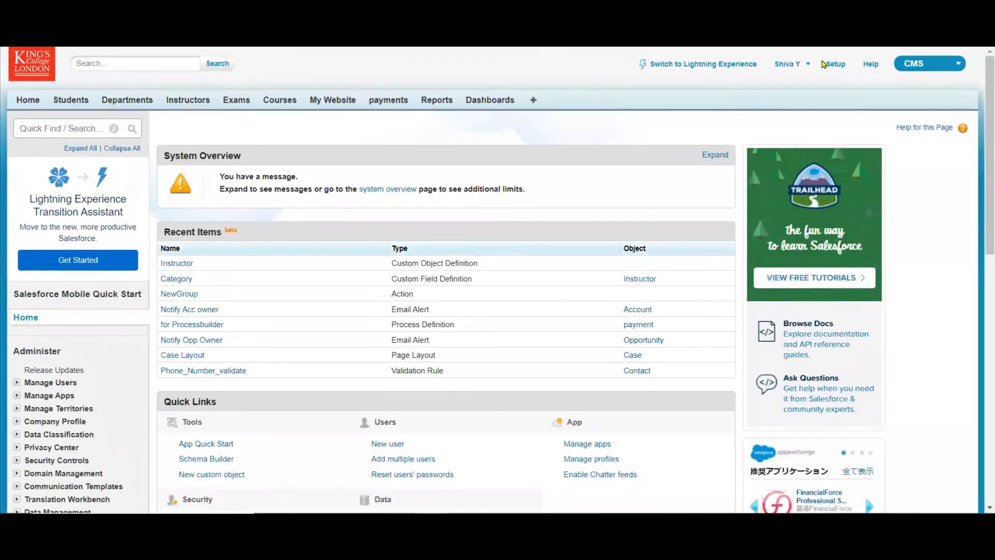
ctrl+click(833, 61)
Search Setup for "process" and open Process Builder.
click(53, 127)
text(prceoss)
key(BackSpace)
key(BackSpace)
text(ss)
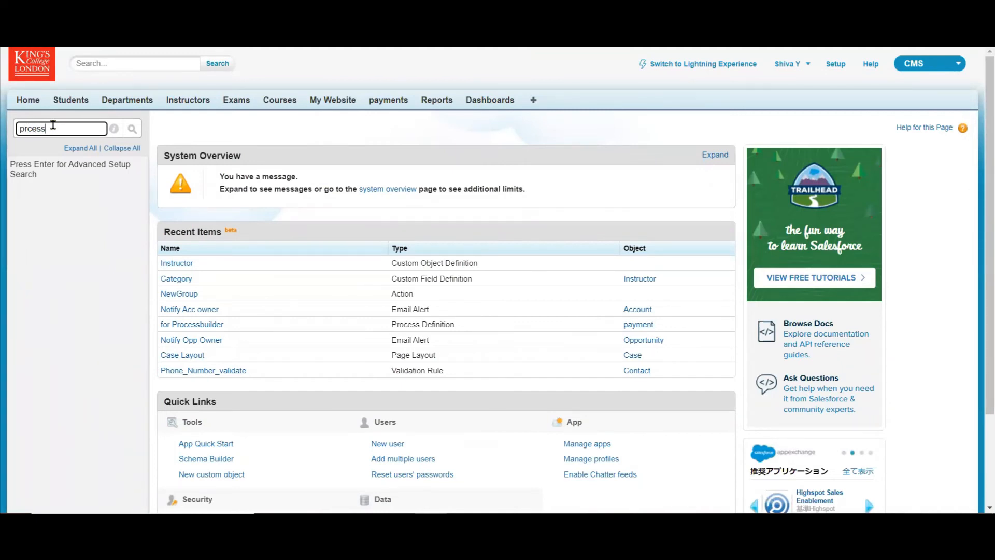
key(ctrl+a)
key(BackSpace)
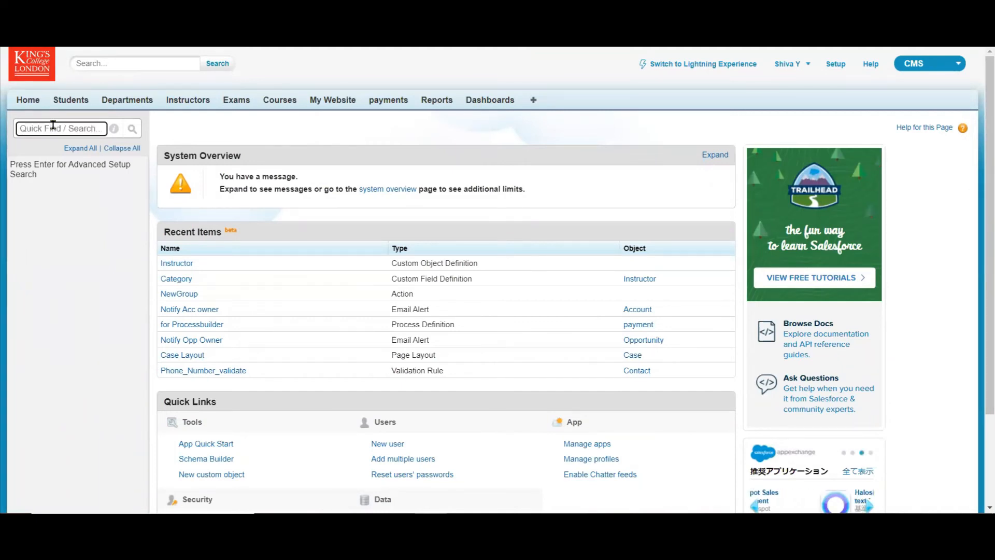
text(process)
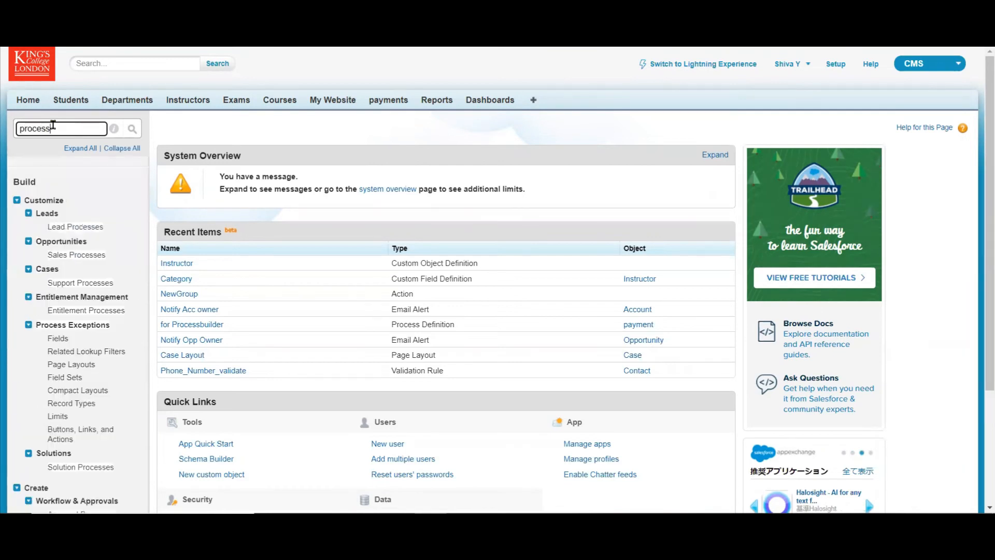
scroll(291, 287, down, 3)
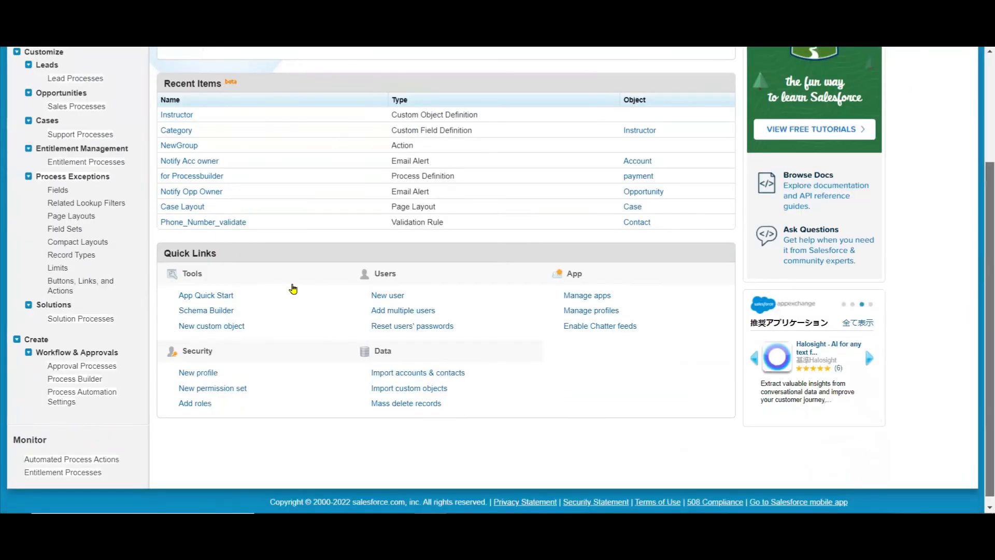
click(75, 378)
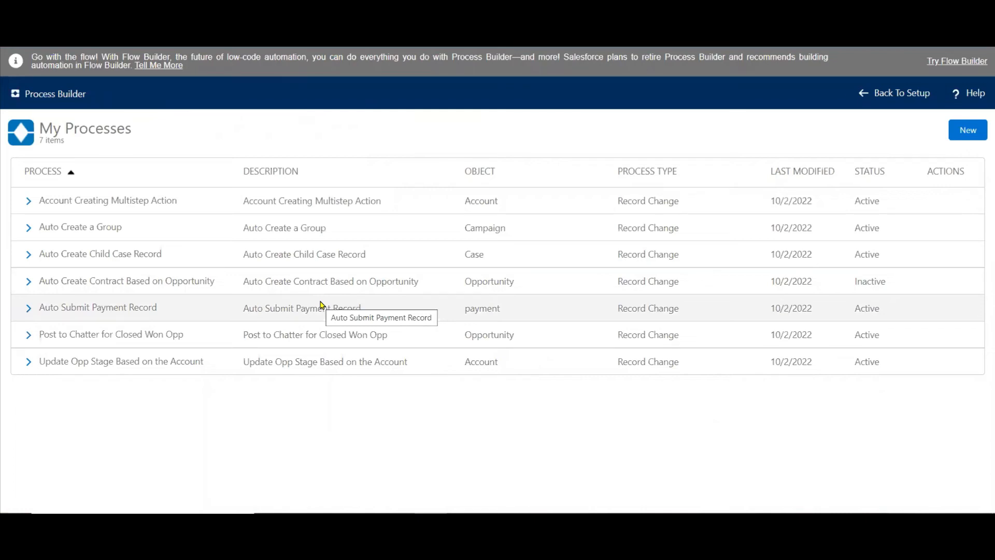
Start a new process, continuing in Process Builder, and name it "New Instructor Actions".
click(967, 138)
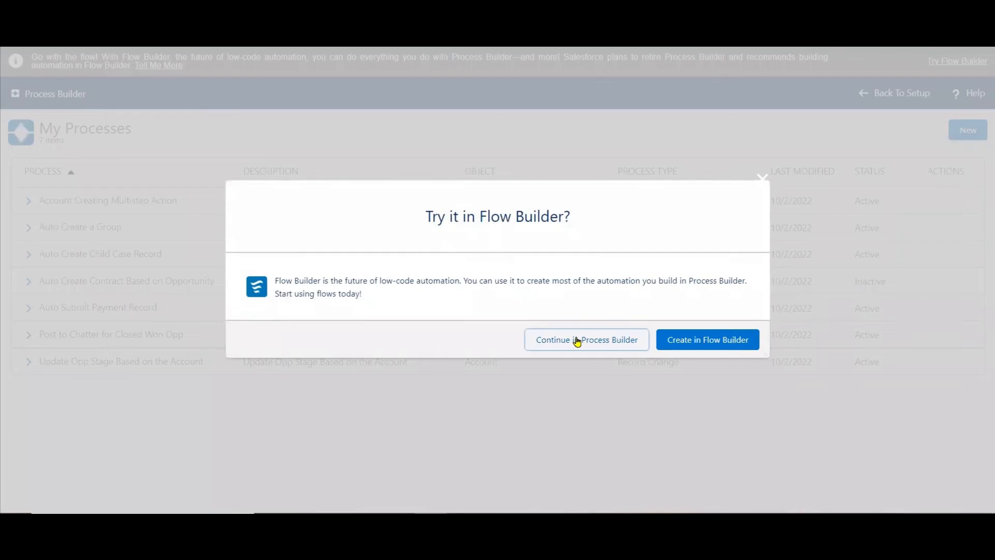
click(577, 341)
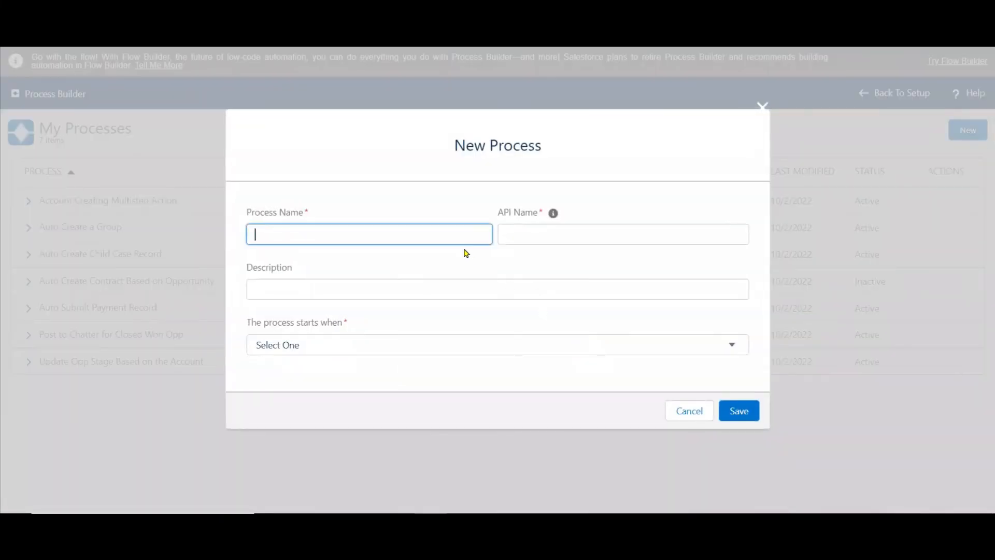
text(Nwwe)
key(BackSpace)
key(BackSpace)
text(Instruct)
text(io)
key(BackSpace)
key(BackSpace)
key(BackSpace)
key(BackSpace)
text(ctor Actions)
key(Tab)
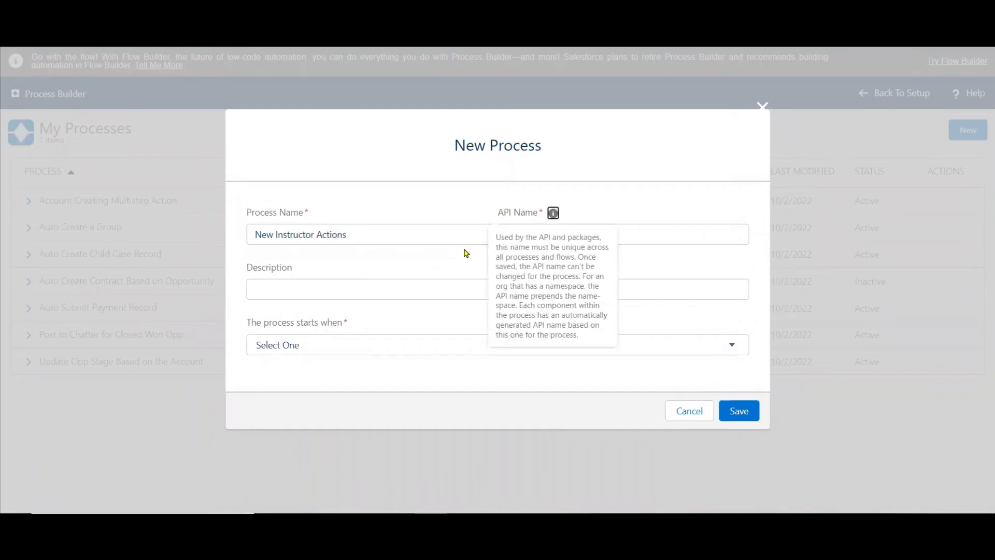
Reuse the process name "New Instructor Actions" as the description and set the process to start when "It's invoked by another process".
drag(362, 233, 169, 207)
key(ctrl+c)
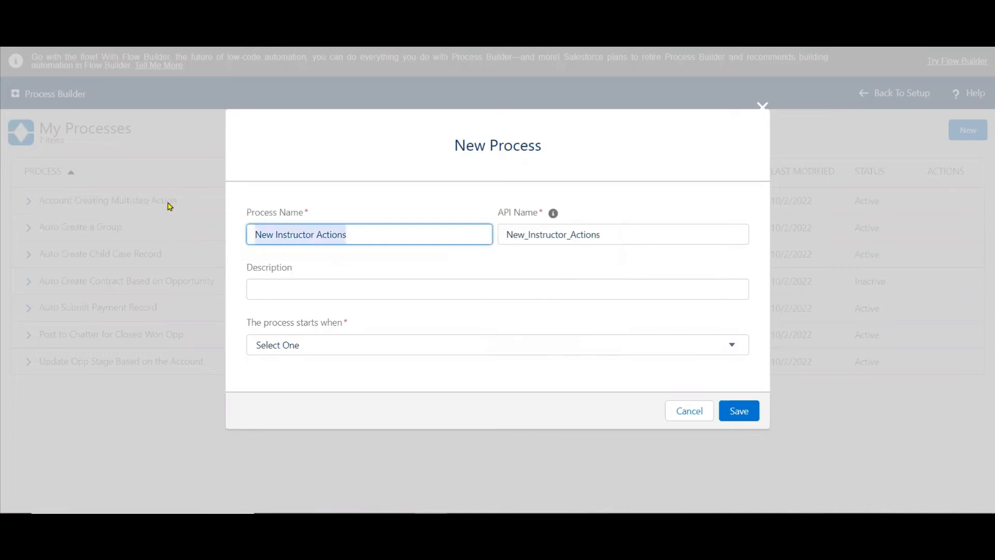
click(280, 281)
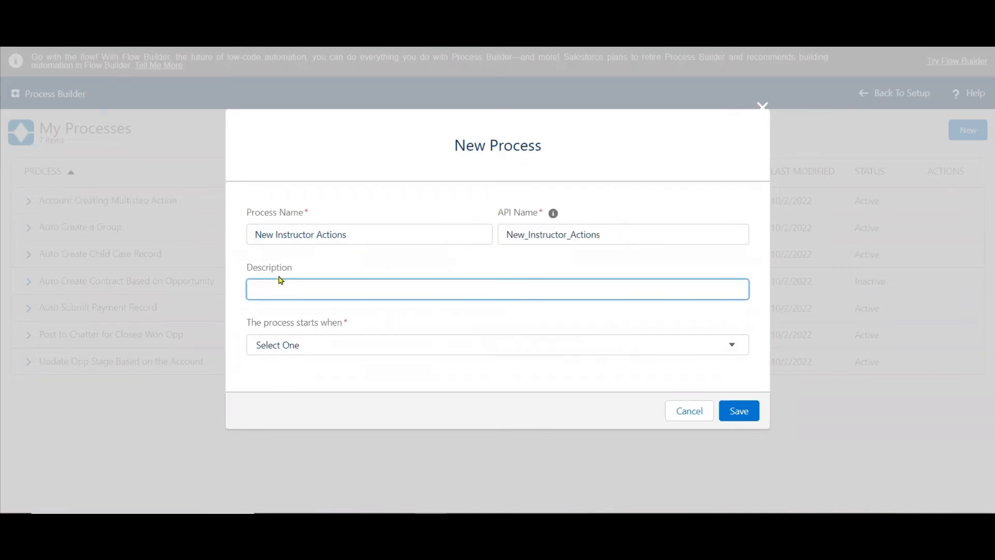
key(ctrl+v)
click(320, 351)
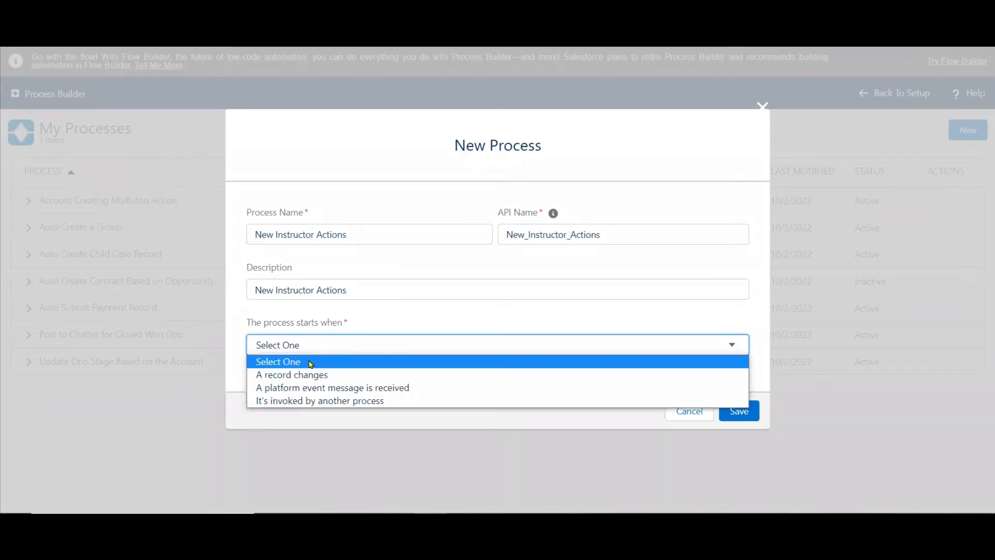
click(329, 402)
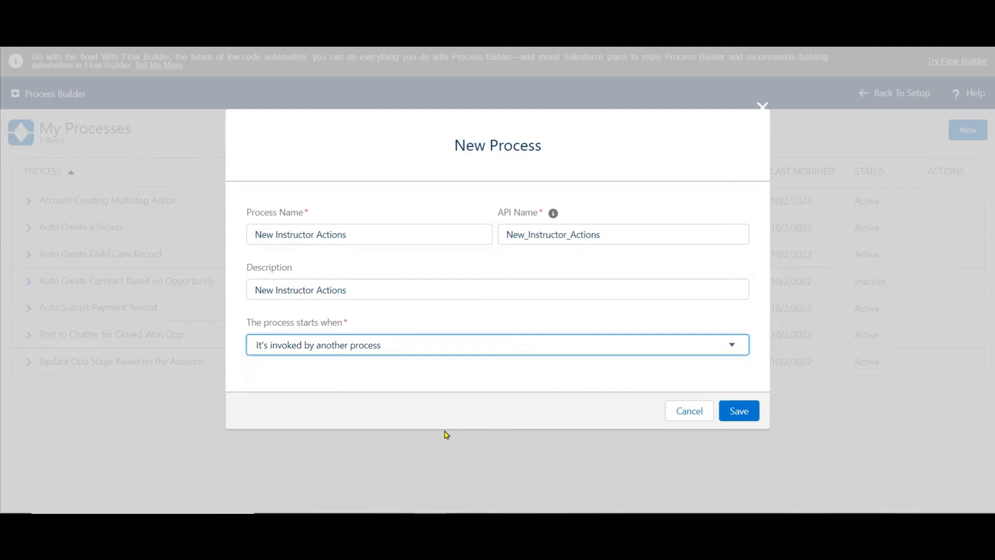
Switch to the PowerPoint slide and highlight the line "Process 1 ( 1-4 Actions)" in yellow.
click(481, 522)
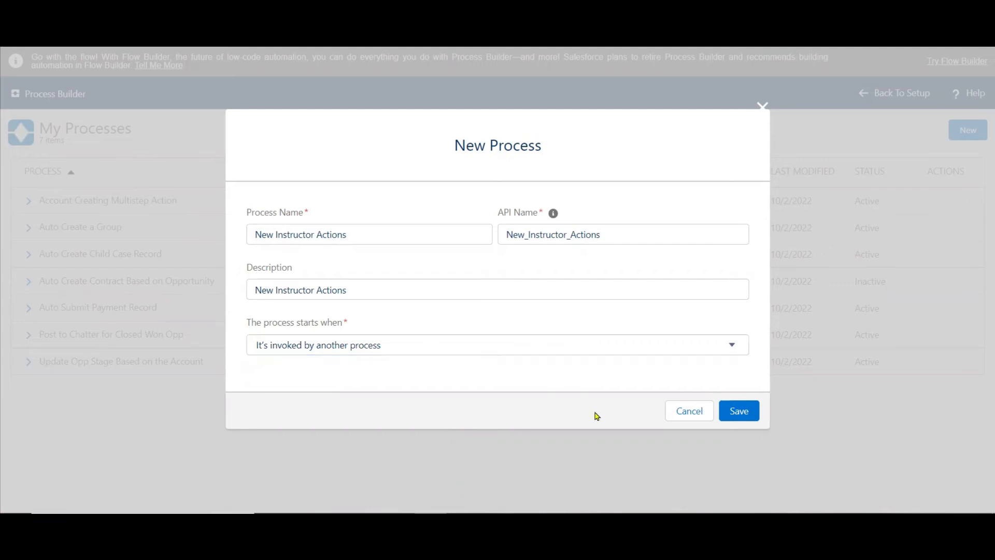
click(732, 150)
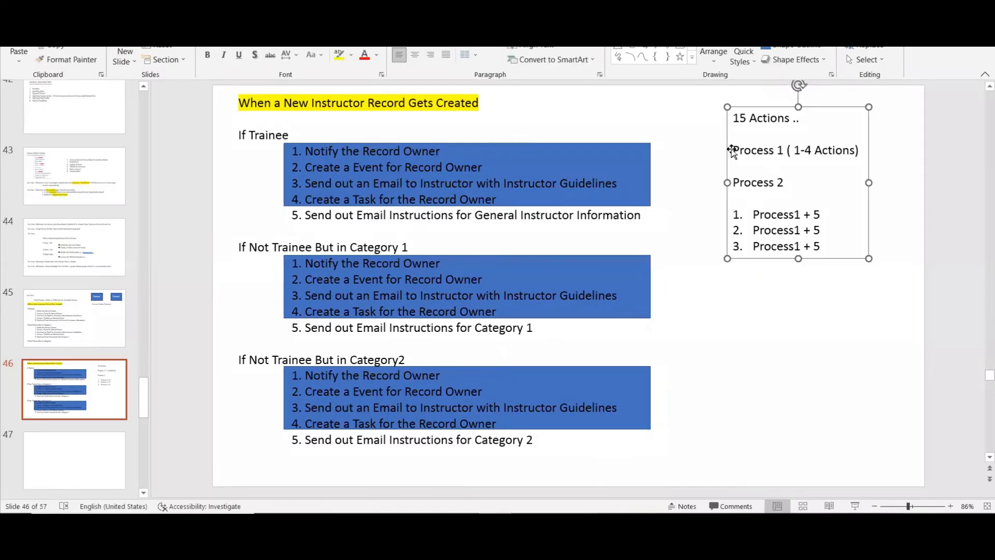
drag(732, 150, 862, 152)
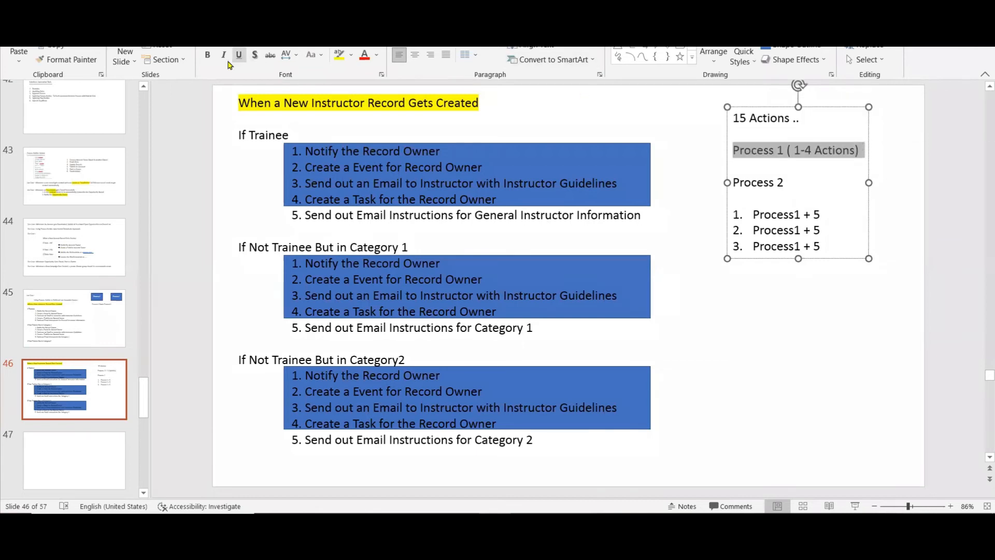
click(338, 55)
click(777, 172)
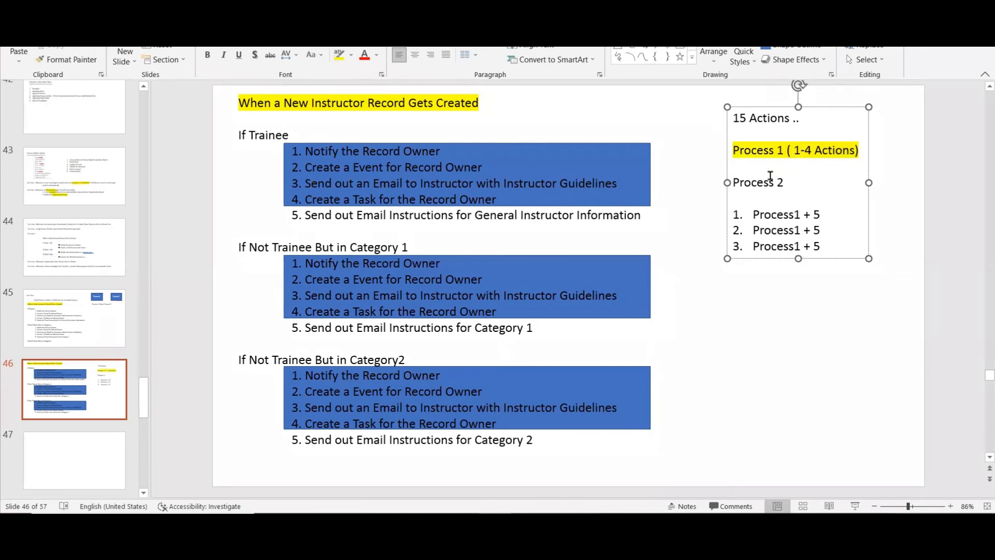
click(770, 319)
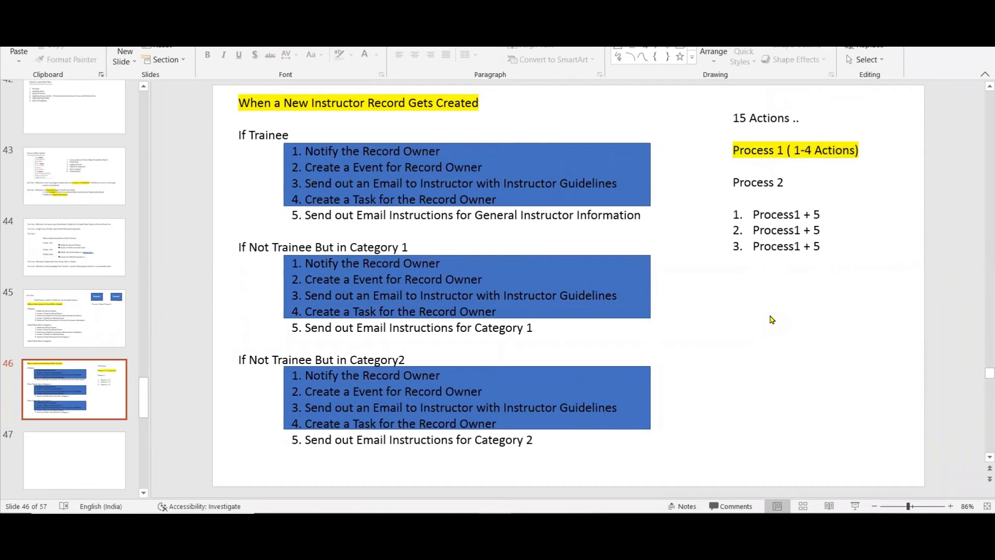
Return to Salesforce, save the new process, and associate it with the Instructor object.
click(406, 462)
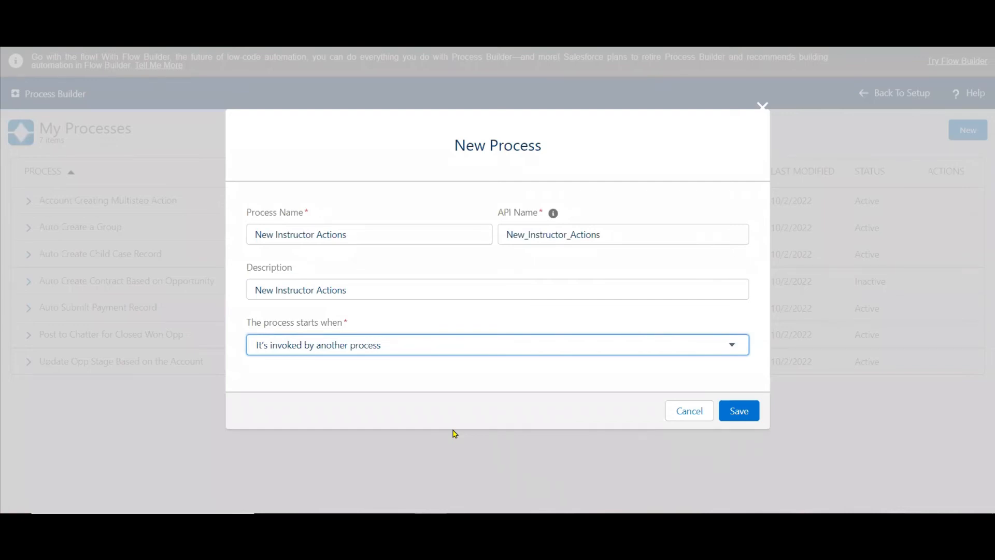
click(751, 410)
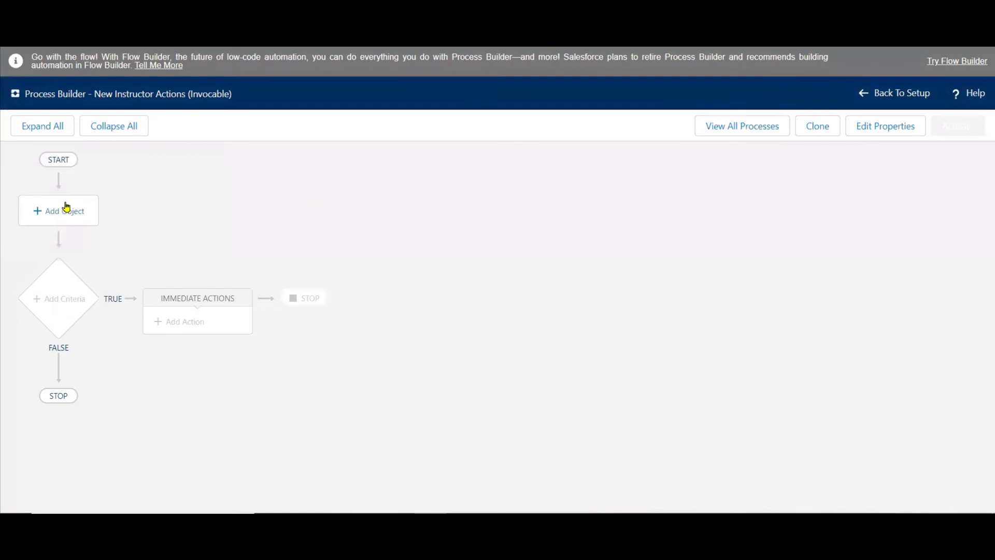
click(64, 207)
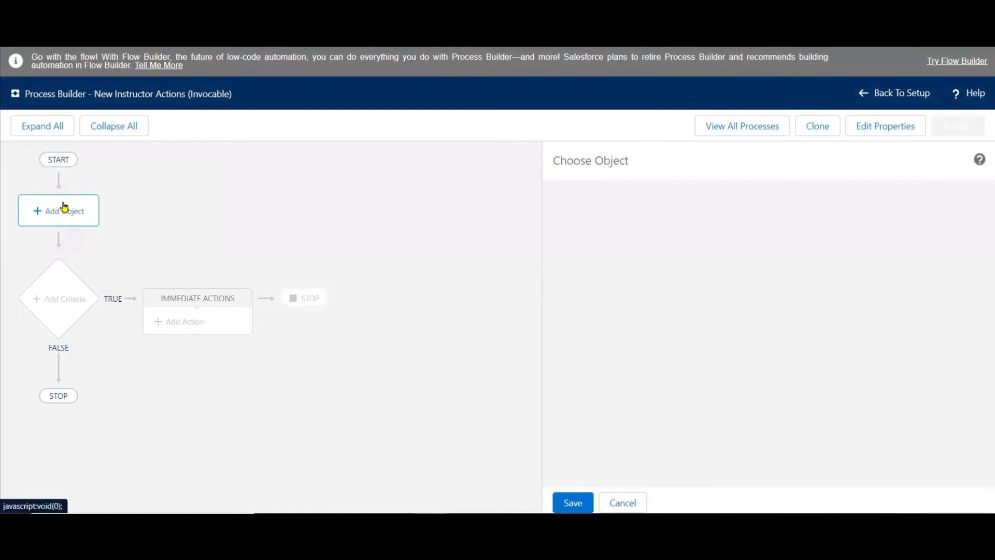
click(626, 241)
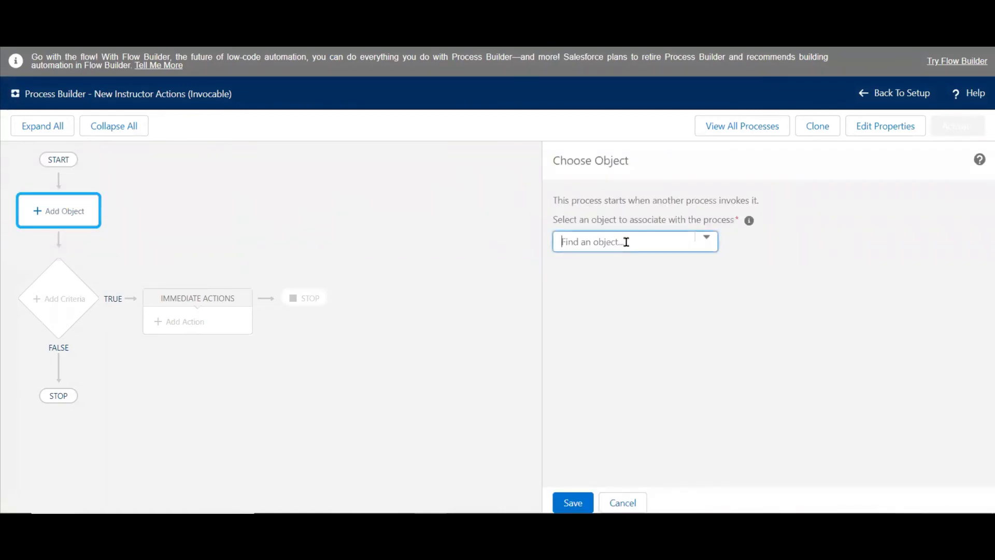
text(ins)
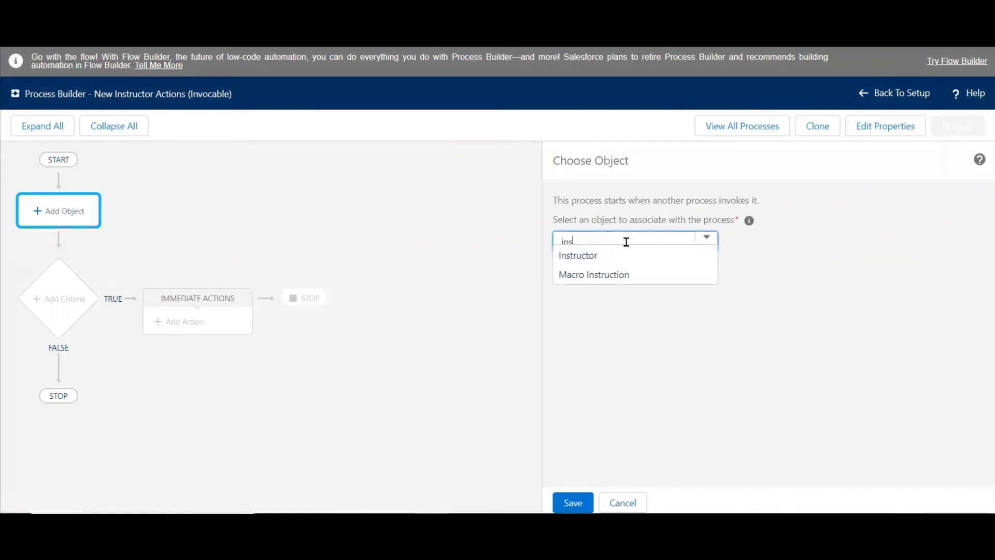
click(594, 256)
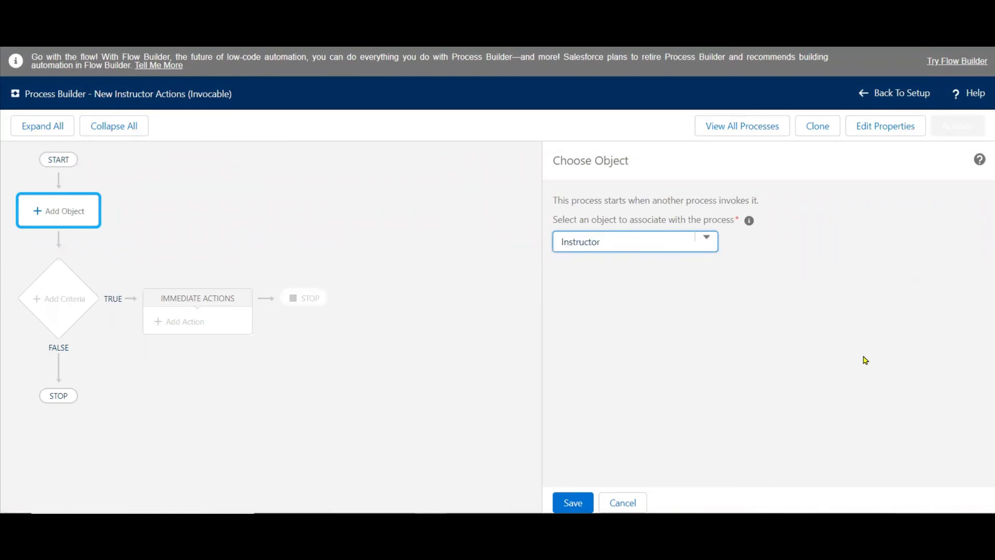
click(572, 502)
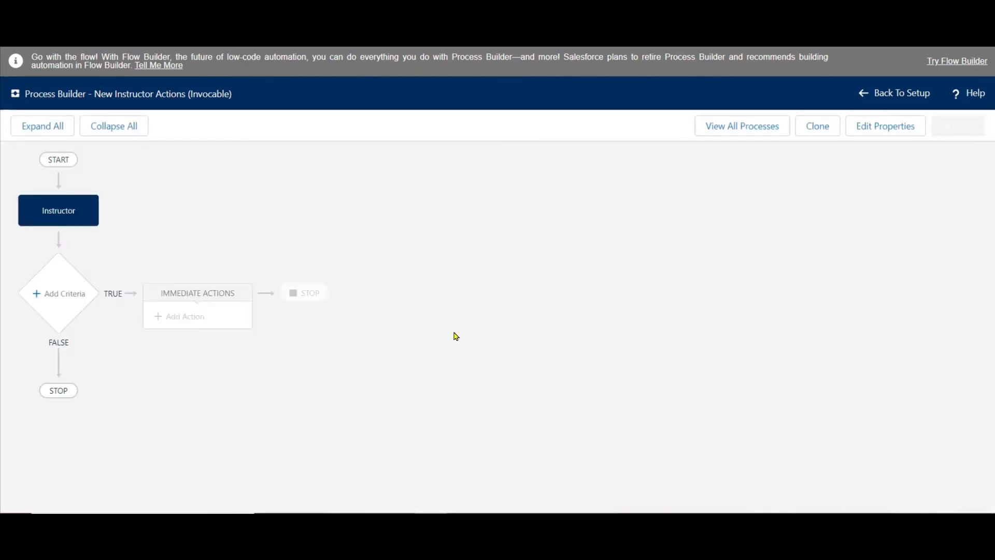
Check the trainee and category conditions on the slide, and add a criteria node named "No Criteria" that just executes the actions.
click(54, 293)
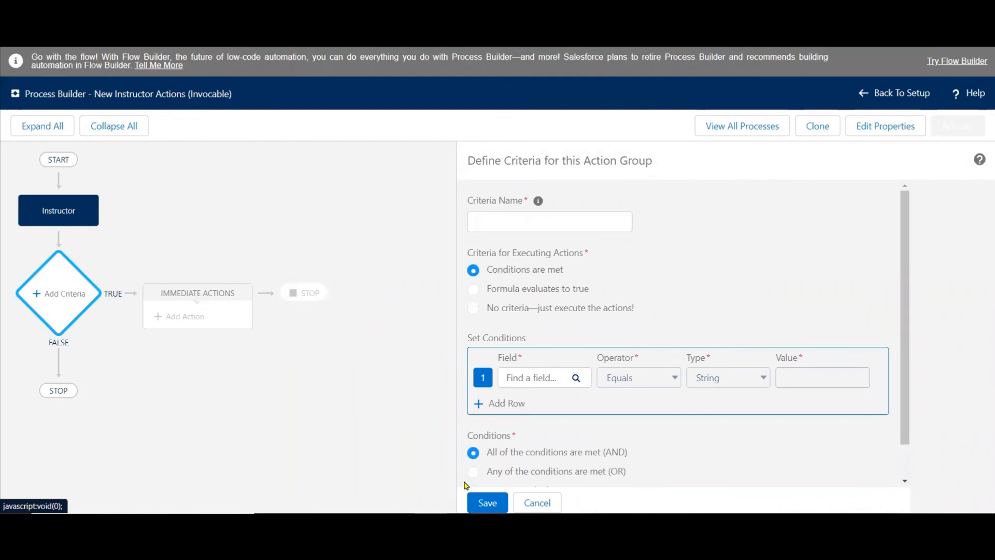
click(493, 522)
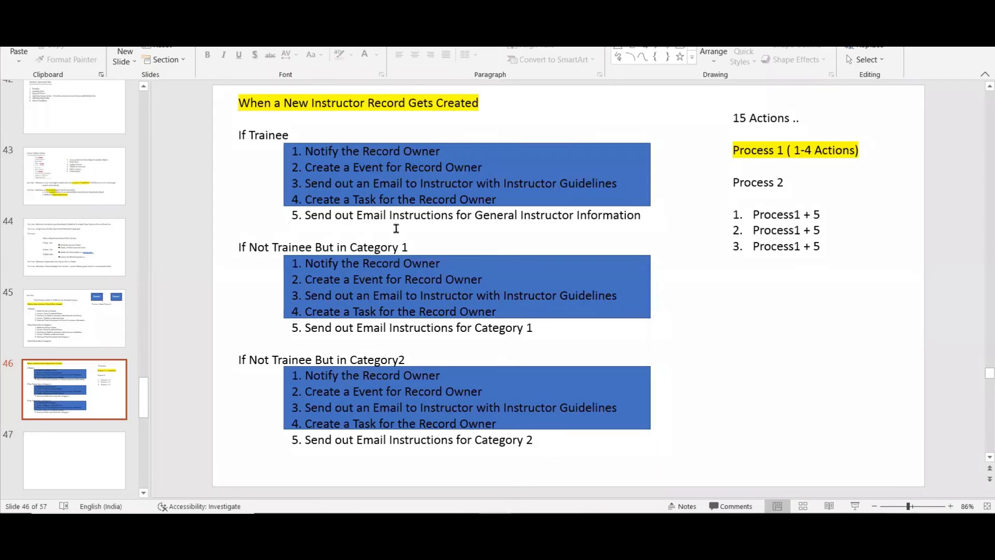
click(254, 136)
double_click(254, 135)
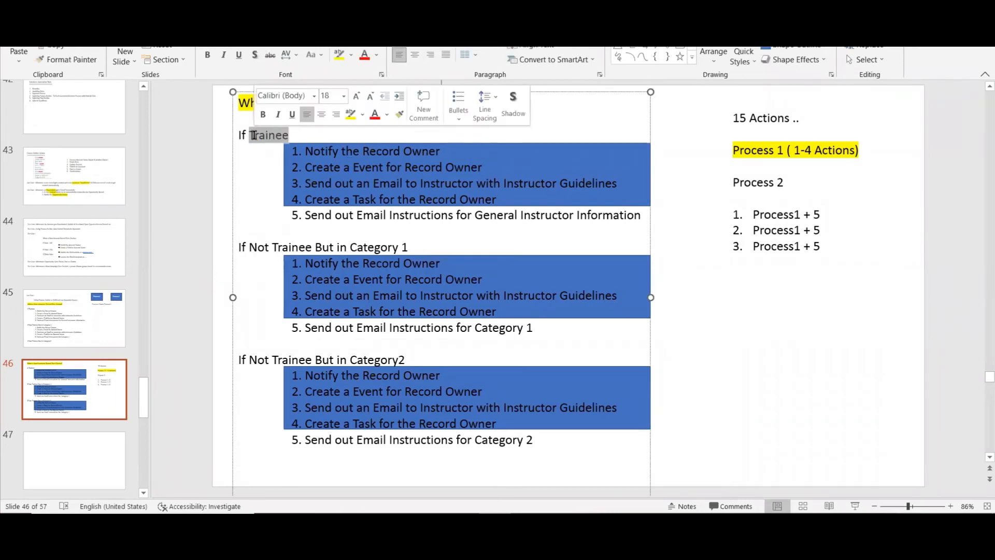
double_click(272, 248)
click(277, 358)
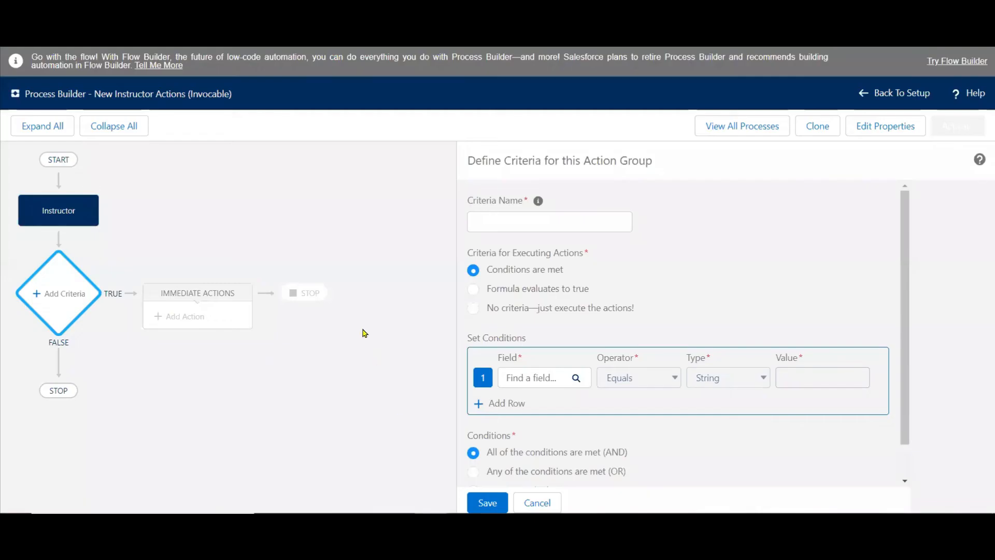
click(473, 309)
click(540, 215)
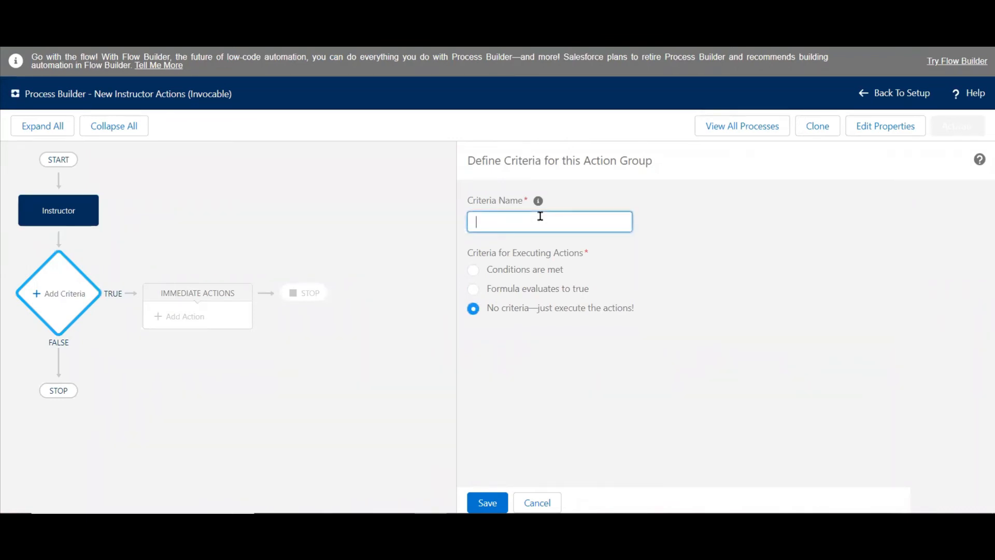
text(No Criteria)
click(490, 501)
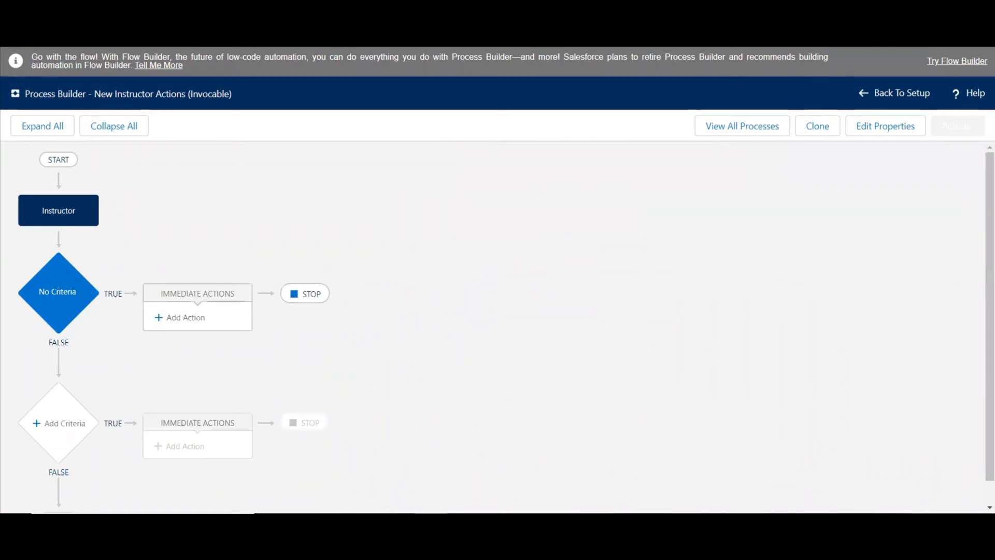
Check the action list on the slide and add an Email Alerts immediate action named "Notify the Record Owner" under "No Criteria".
key(alt+Tab)
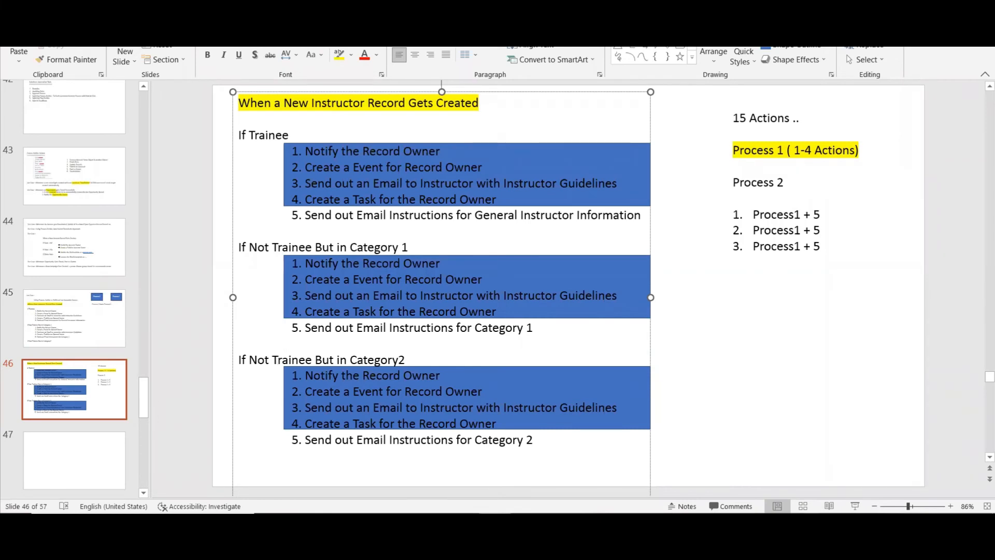
key(alt+Tab)
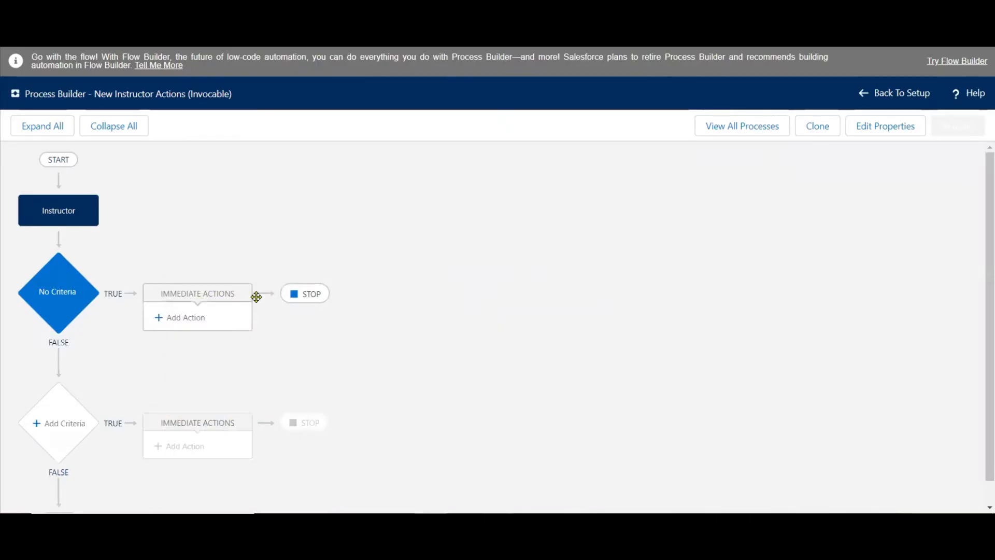
click(187, 317)
click(615, 227)
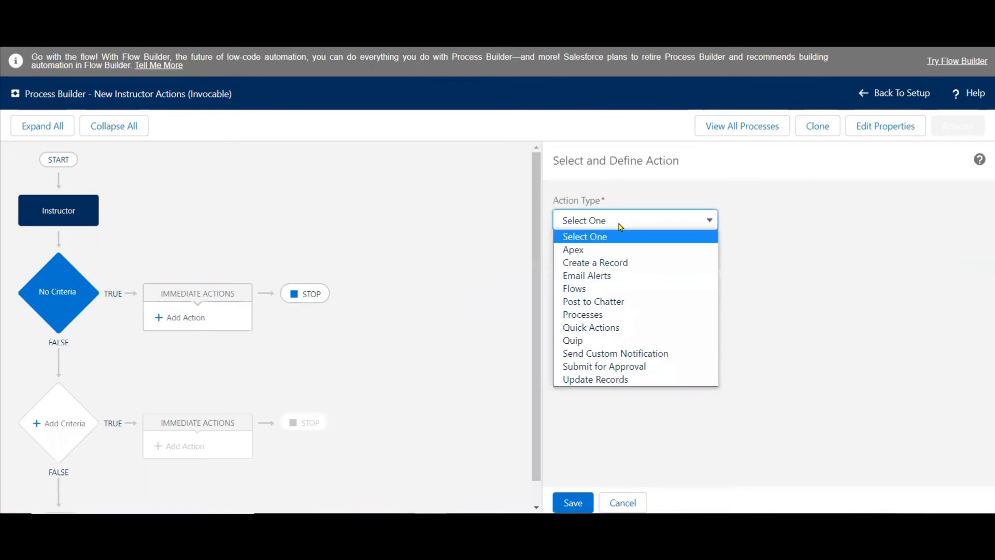
click(619, 277)
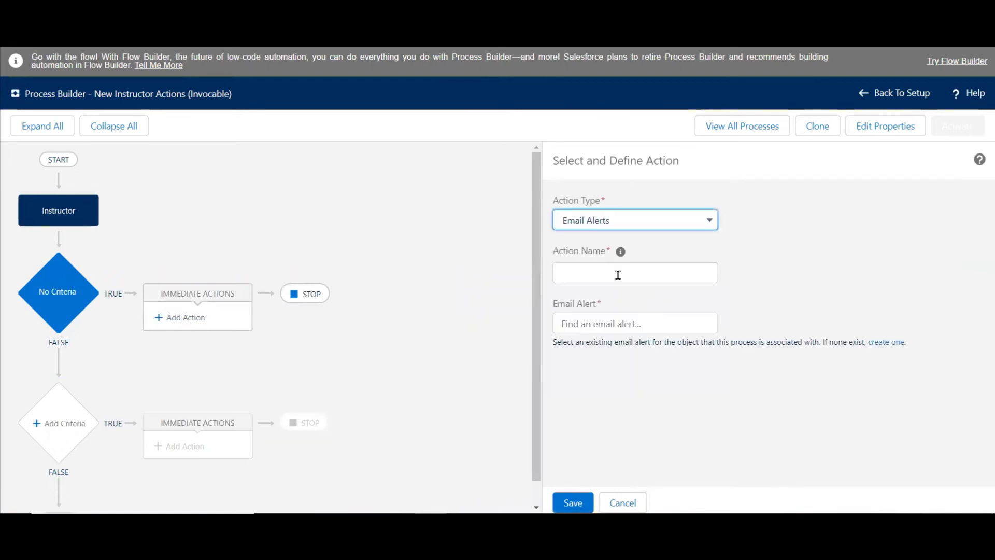
click(617, 275)
text(Notifyt)
key(BackSpace)
key(BackSpace)
text(the )
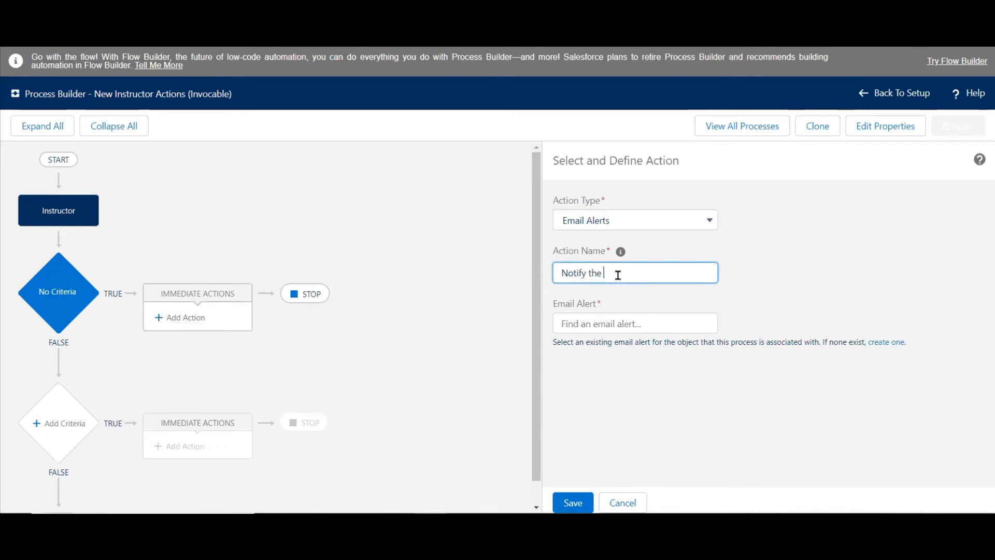
text(Record Owner)
Create a new email alert for the action, with "Notify the Record Owner" as its description and the matching unique name.
click(626, 322)
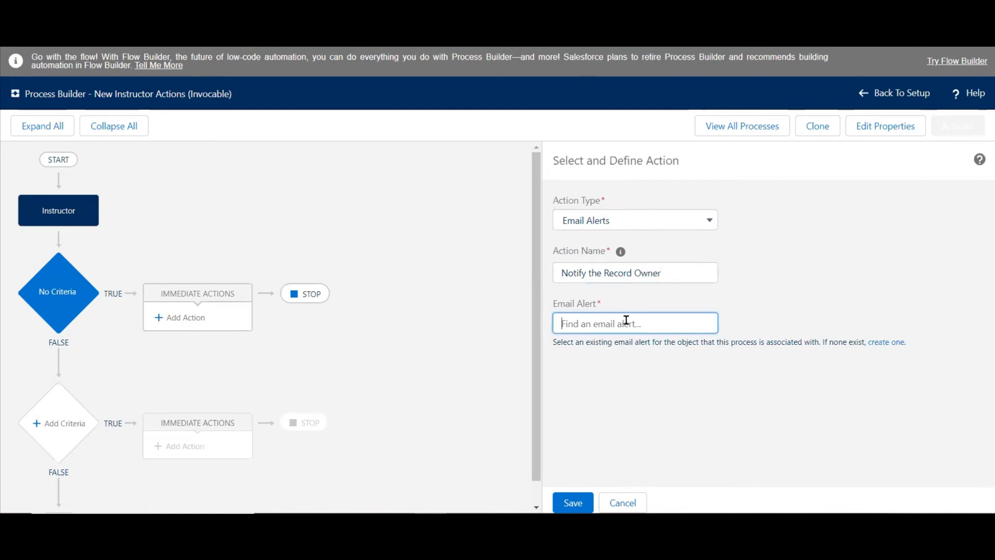
click(880, 344)
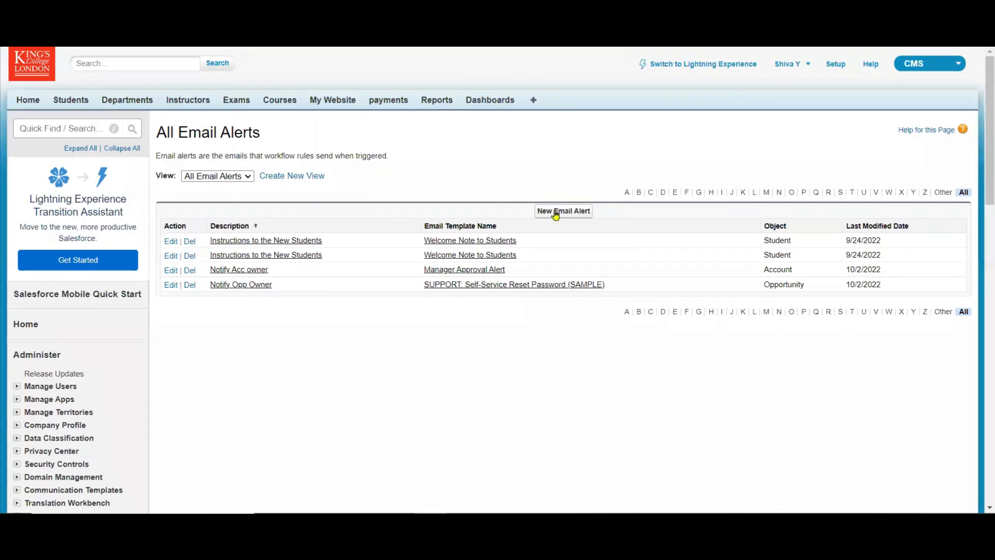
click(556, 213)
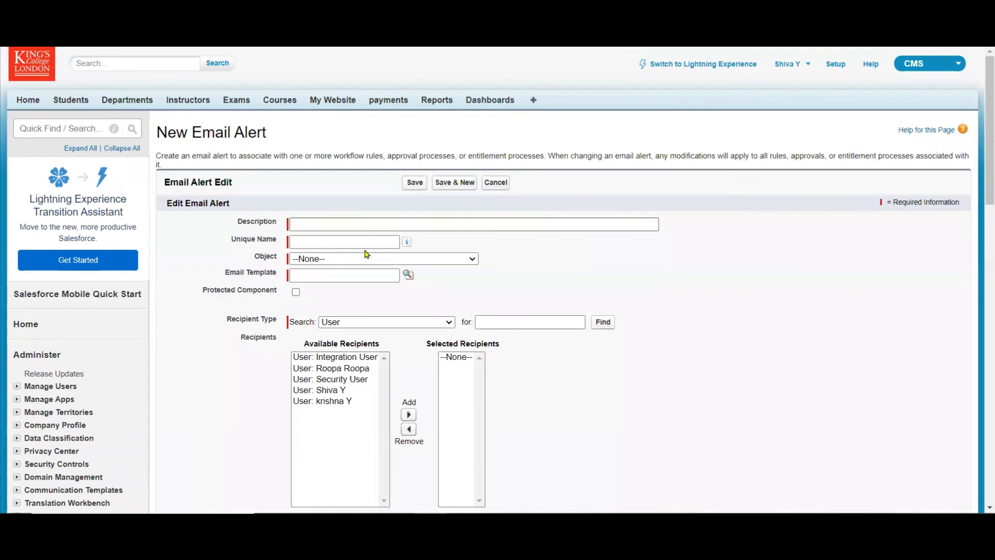
click(310, 223)
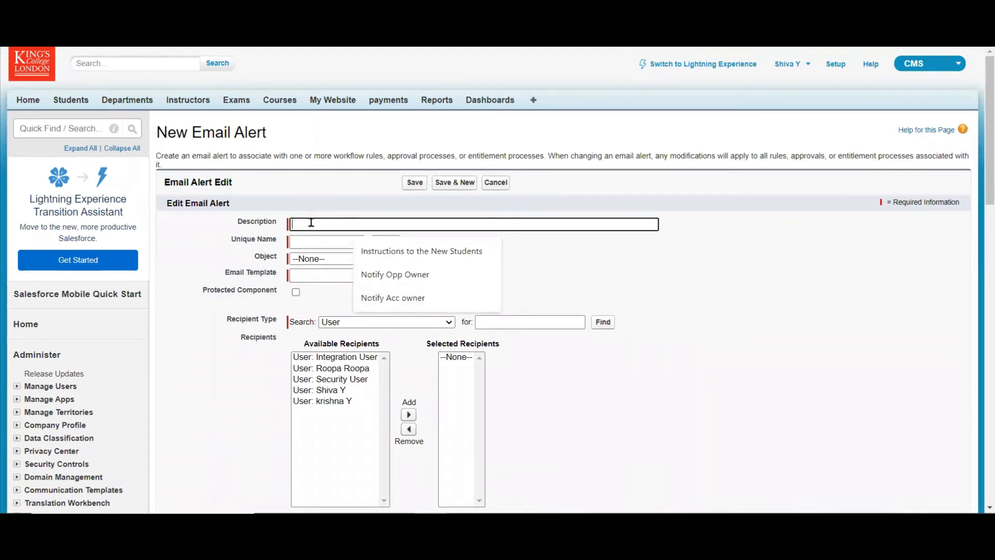
text(Notify the)
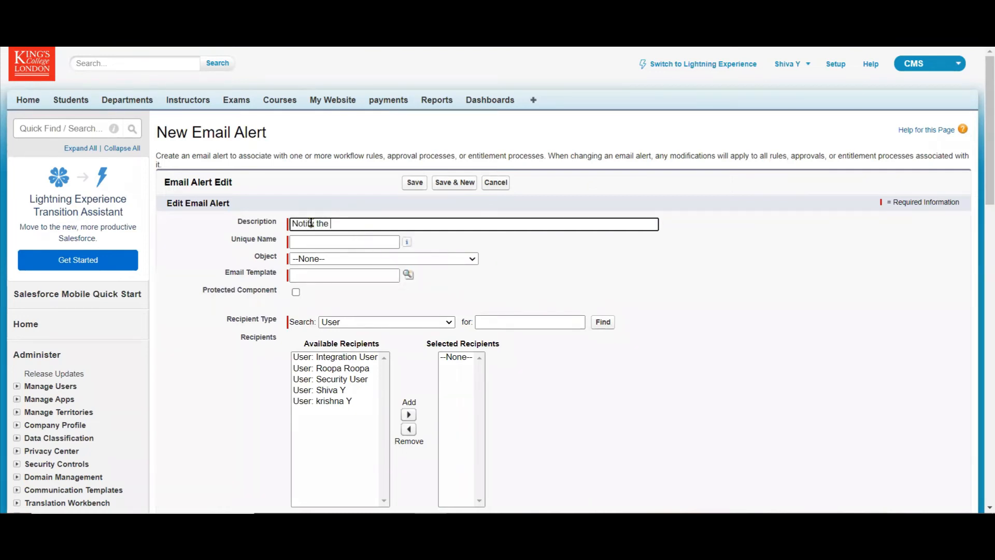
text( Record Owner)
click(326, 241)
Set the new email alert's object to Instructor.
click(342, 259)
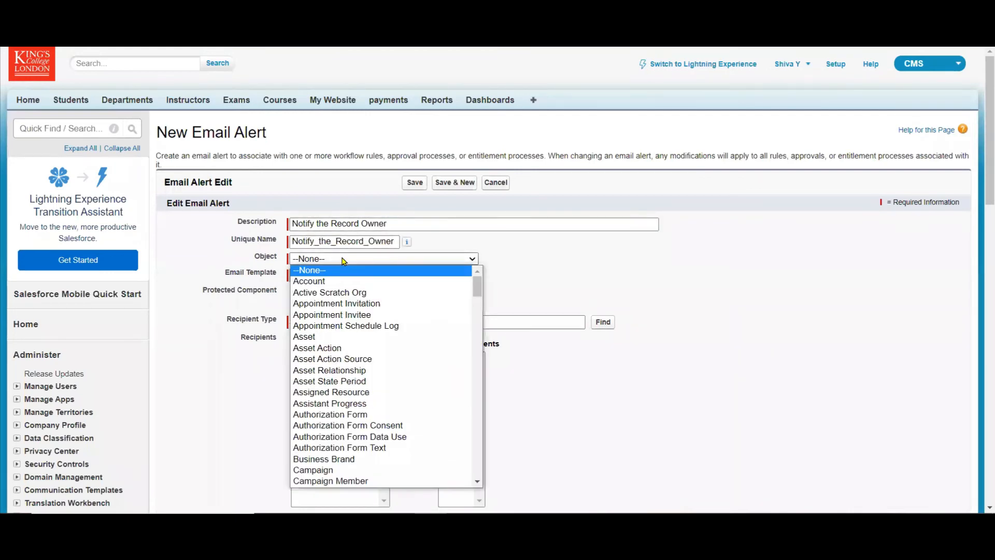
key(i)
key(Down)
key(Down)
key(Down)
key(Down)
key(Down)
key(Down)
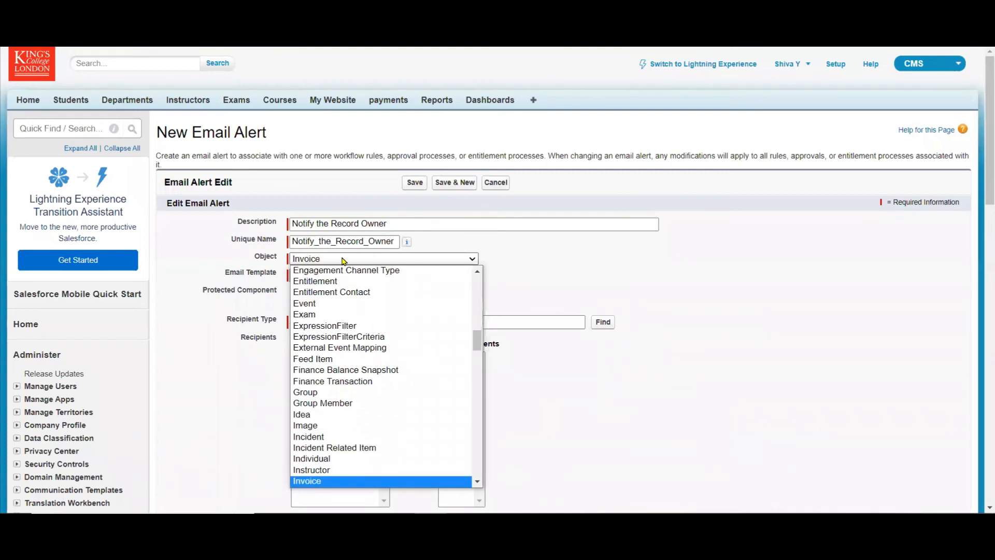
click(332, 471)
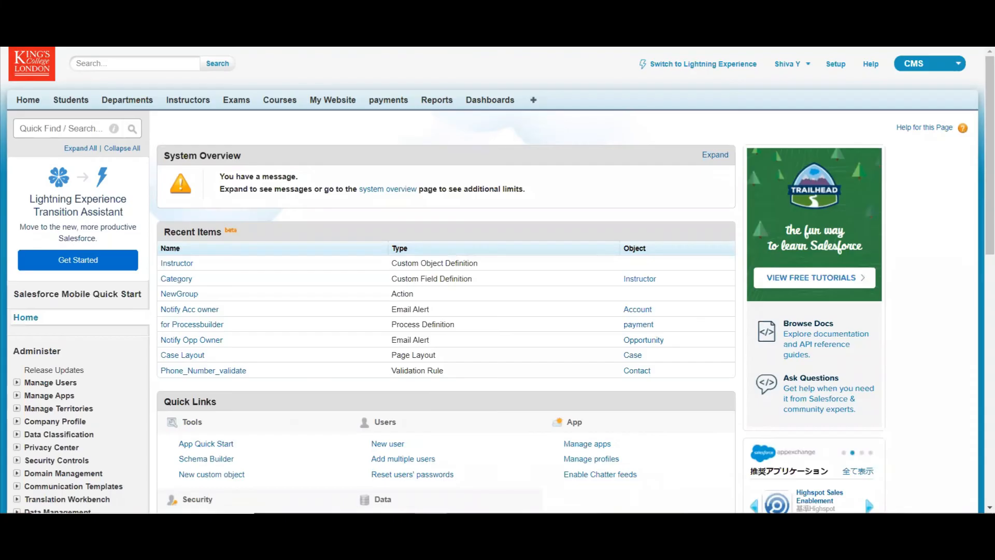
Start a new text-type Classic Email Template in Setup and mark it as available for use.
click(62, 127)
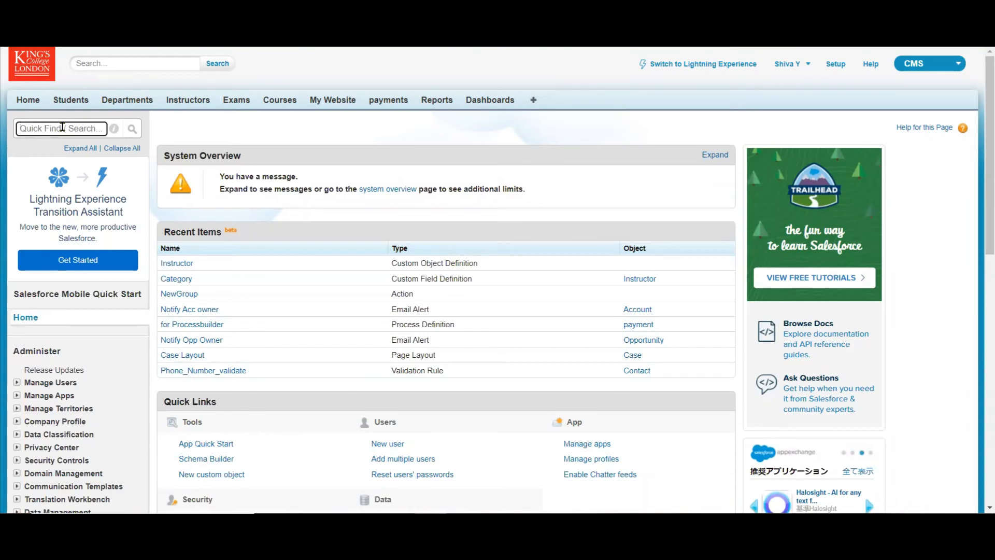
click(15, 487)
scroll(202, 357, down, 3)
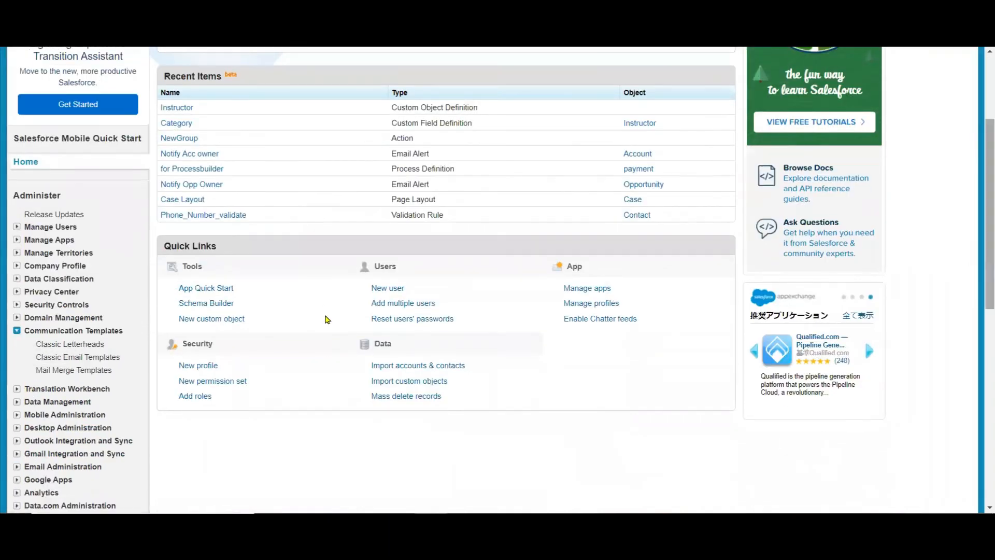
click(77, 357)
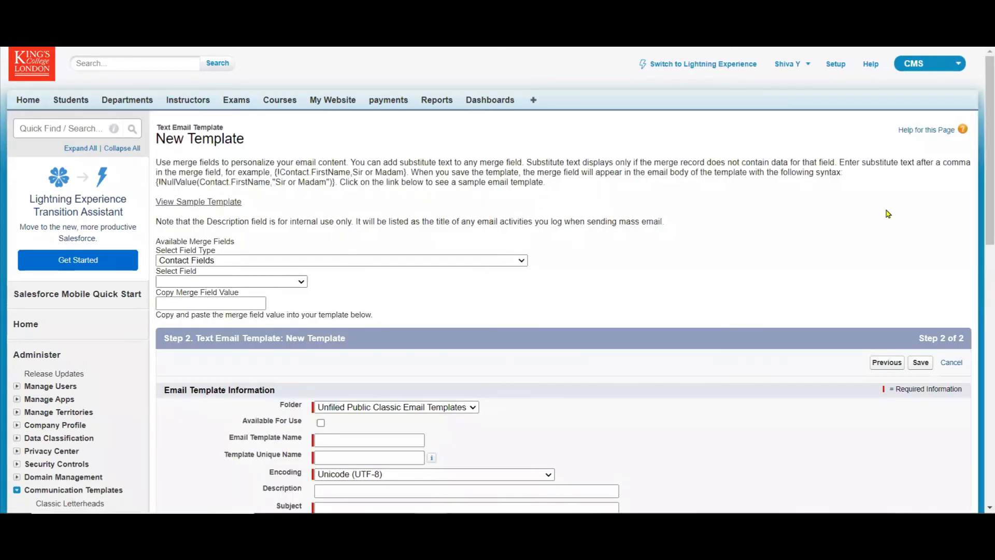
drag(989, 153, 988, 246)
click(321, 193)
Enter "Process 1 : Notify the Record Owner" as the email template's subject.
click(337, 276)
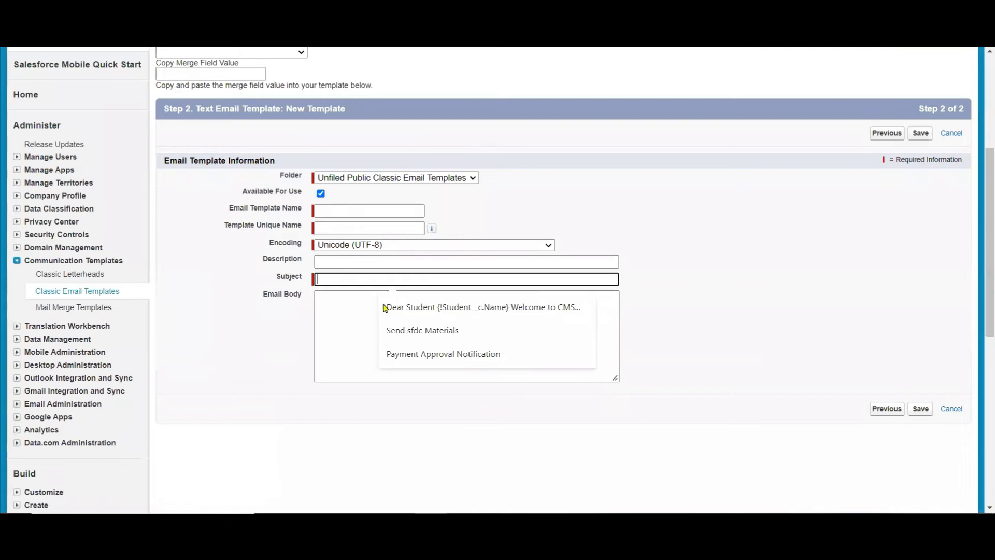
key(Escape)
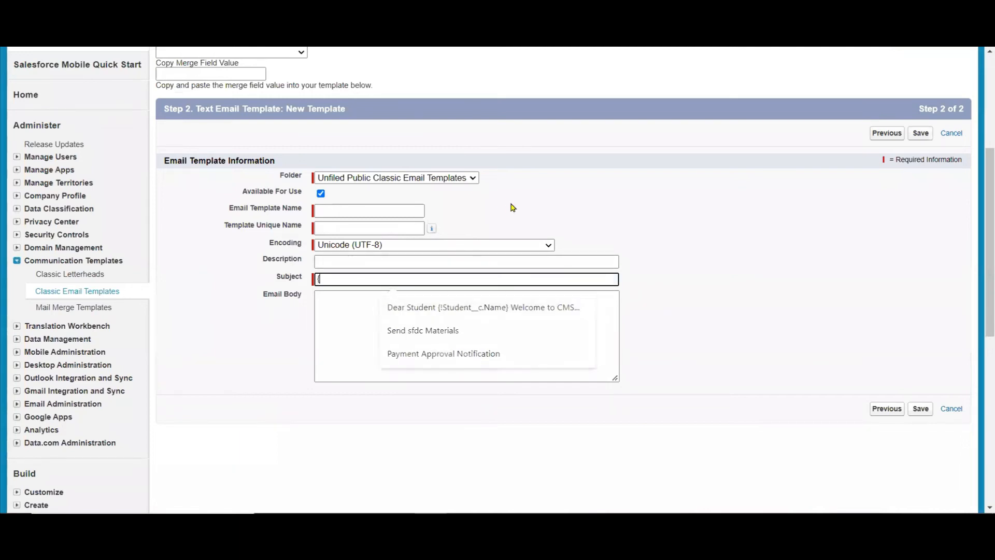
text(Proce)
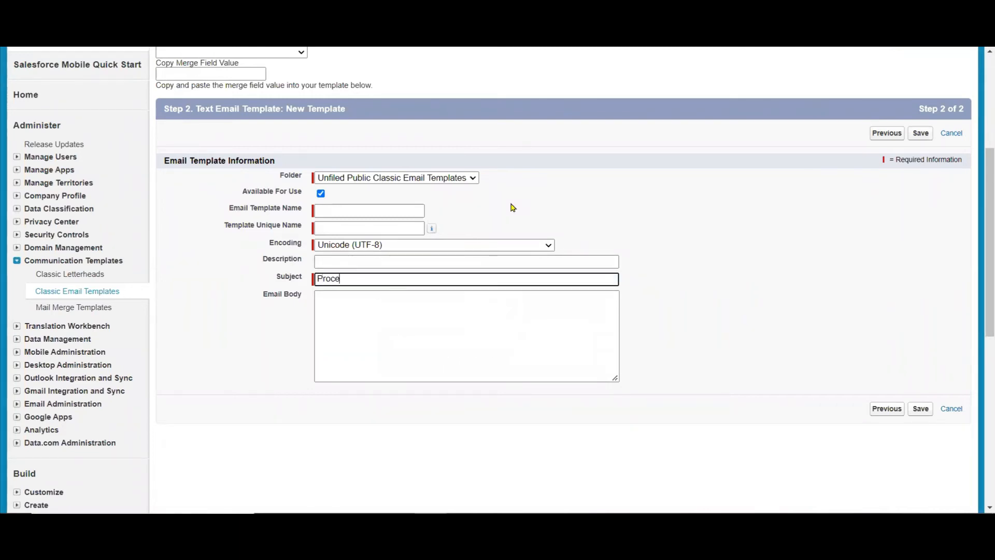
text(ss 1 : No)
text(tig)
text(fy th)
text(e )
text(he )
text(Record )
text(Owner)
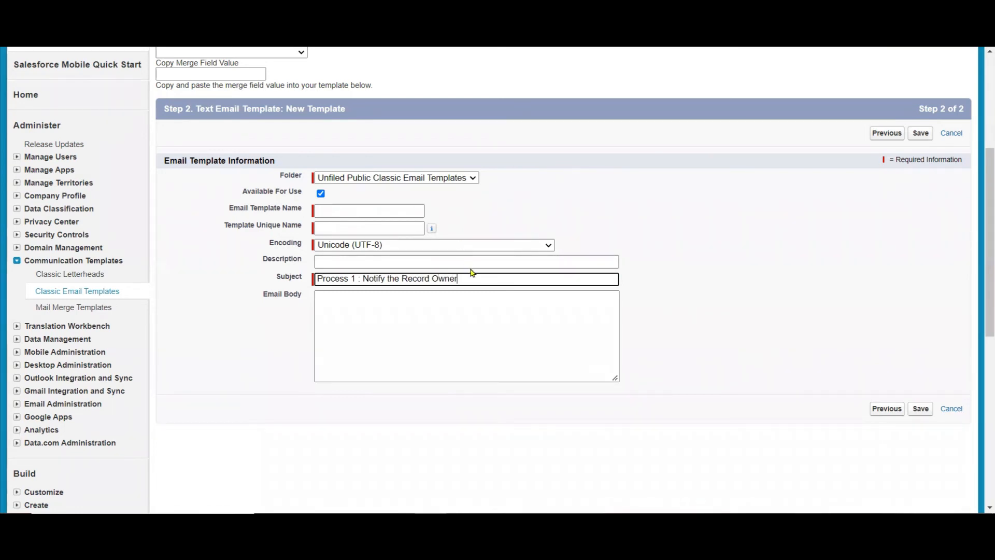
Copy the subject text into the email template's name and body, and save the template.
drag(470, 279, 190, 248)
key(ctrl+c)
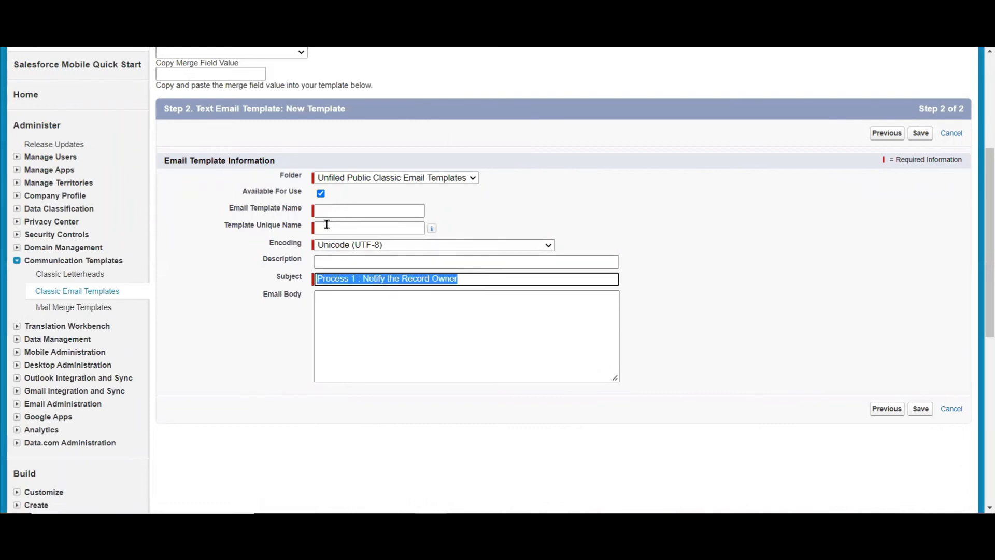
click(334, 210)
key(ctrl+v)
click(549, 210)
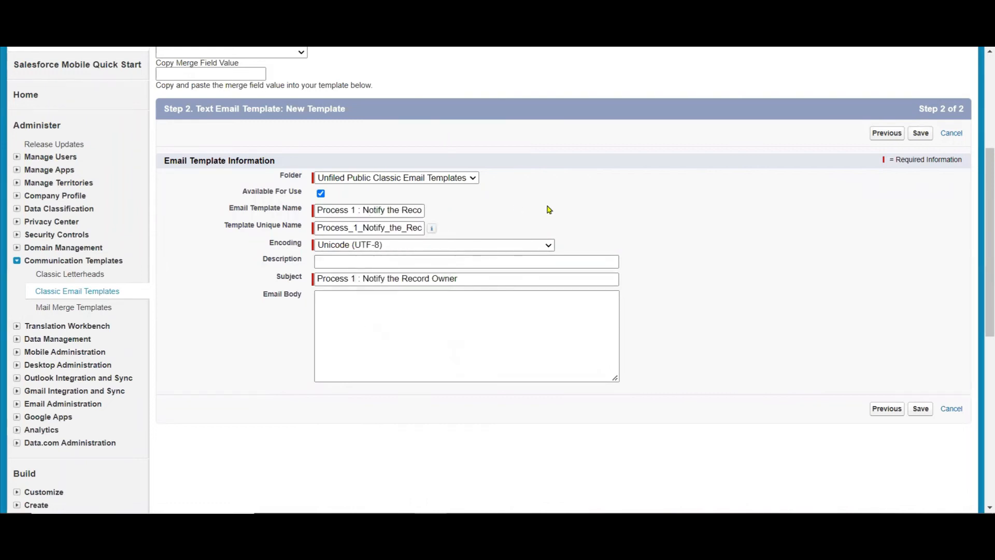
click(402, 320)
key(ctrl+v)
click(616, 218)
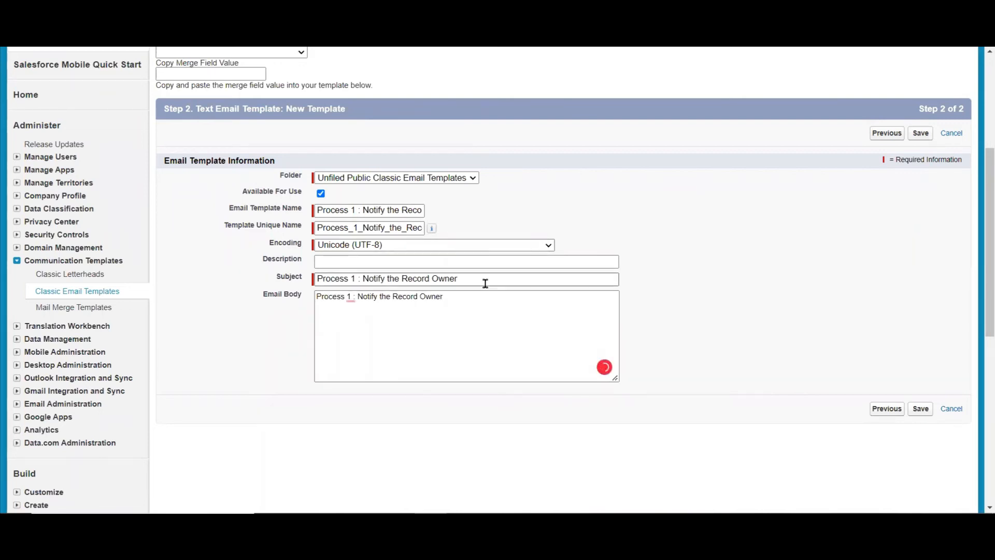
click(920, 133)
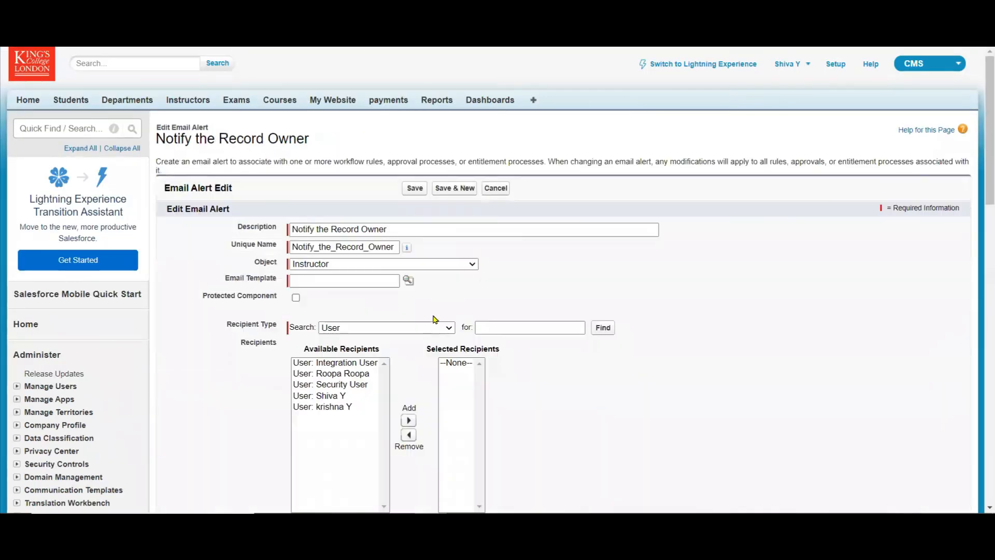
Look up and assign the template "Process 1 : Notify the Record Owner" to the Instructor email alert.
click(409, 284)
drag(477, 171, 544, 70)
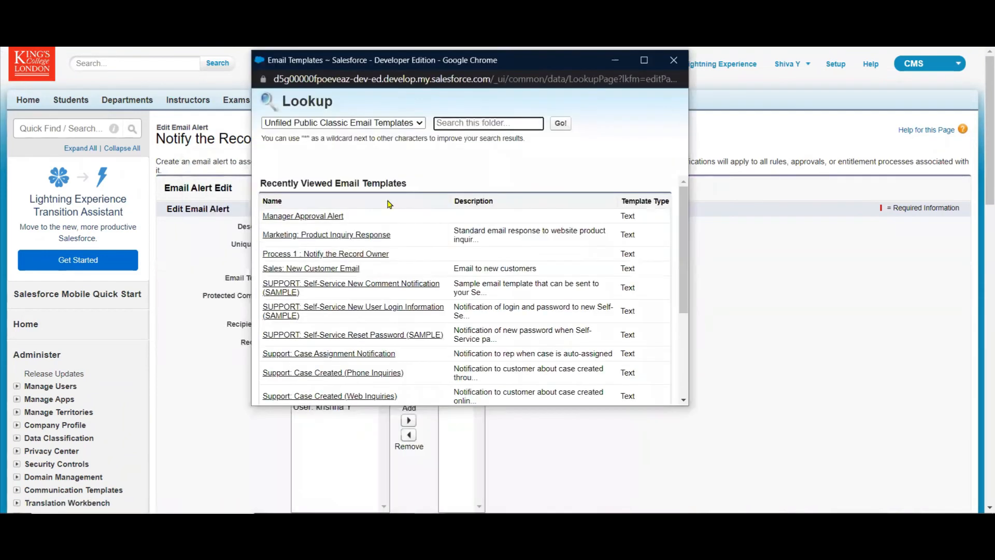
click(337, 257)
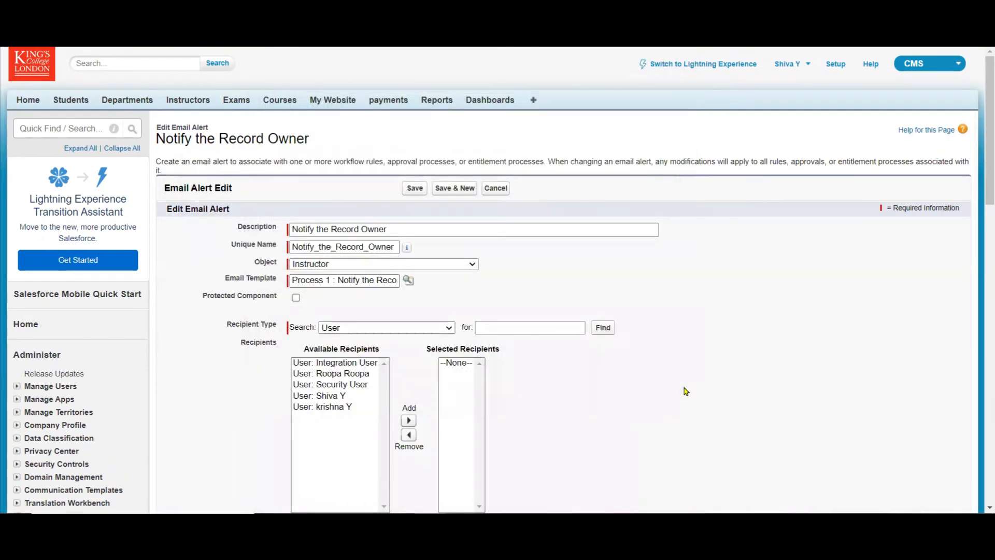
Add all available users to the email alert's selected recipients.
scroll(981, 228, down, 5)
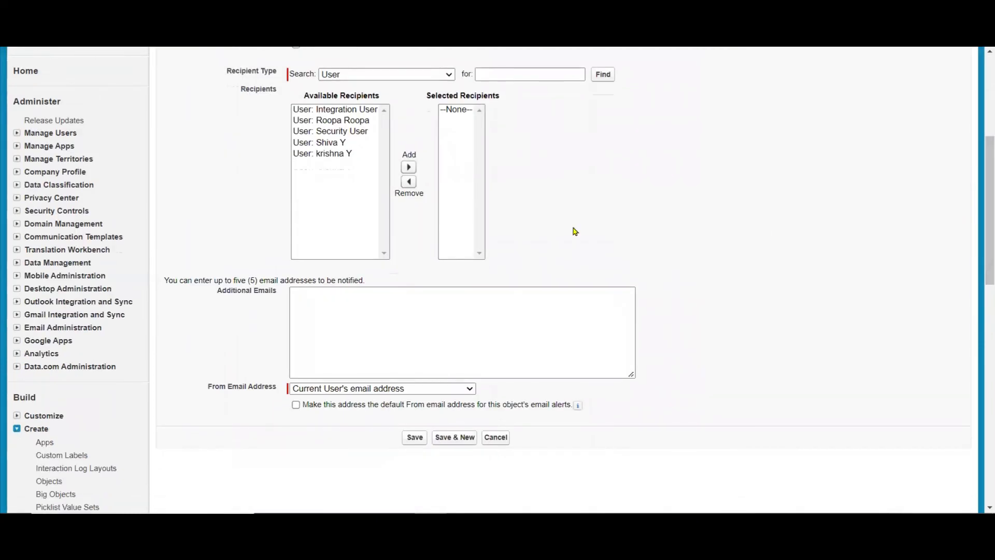
click(344, 207)
key(ctrl+a)
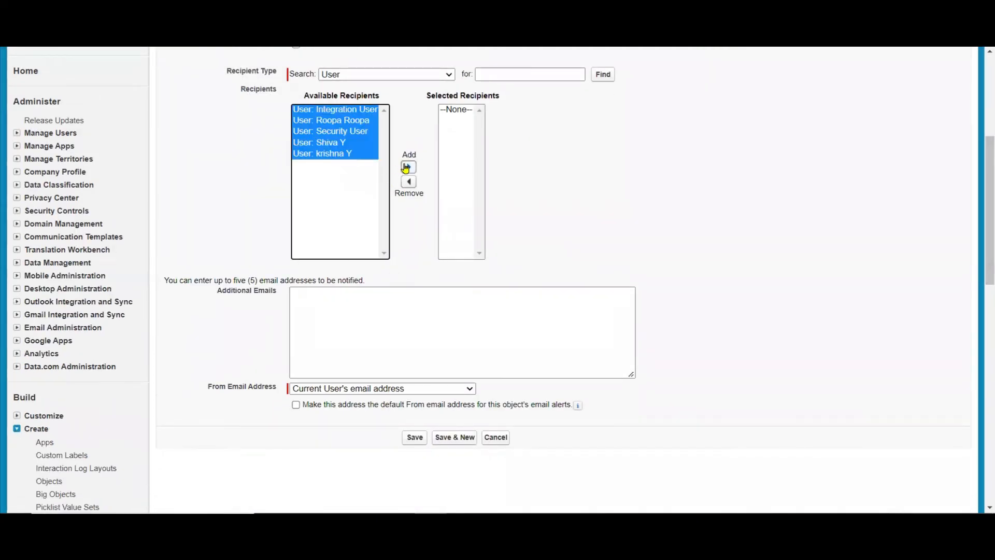
click(408, 166)
Enter the additional recipient's e-mail address in the email alert and save it.
click(407, 313)
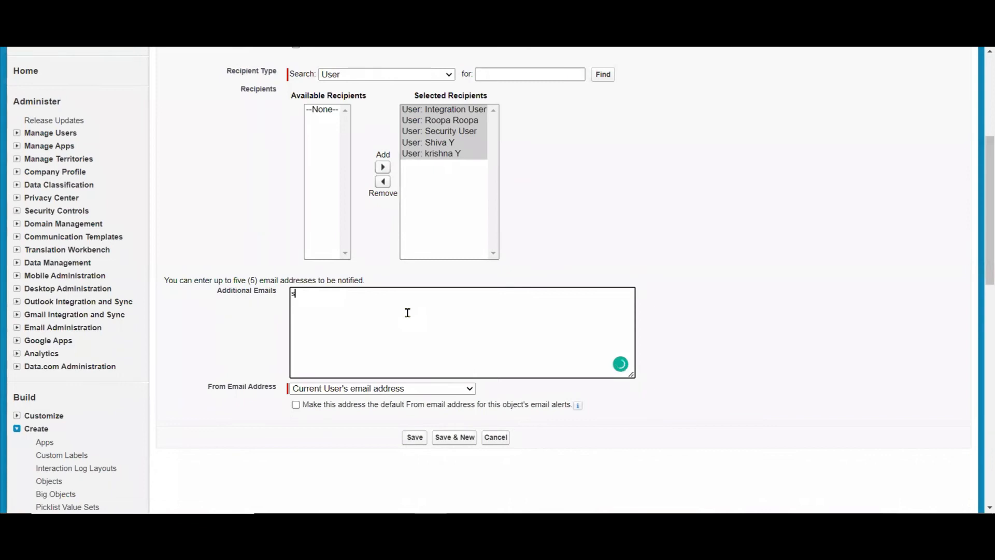
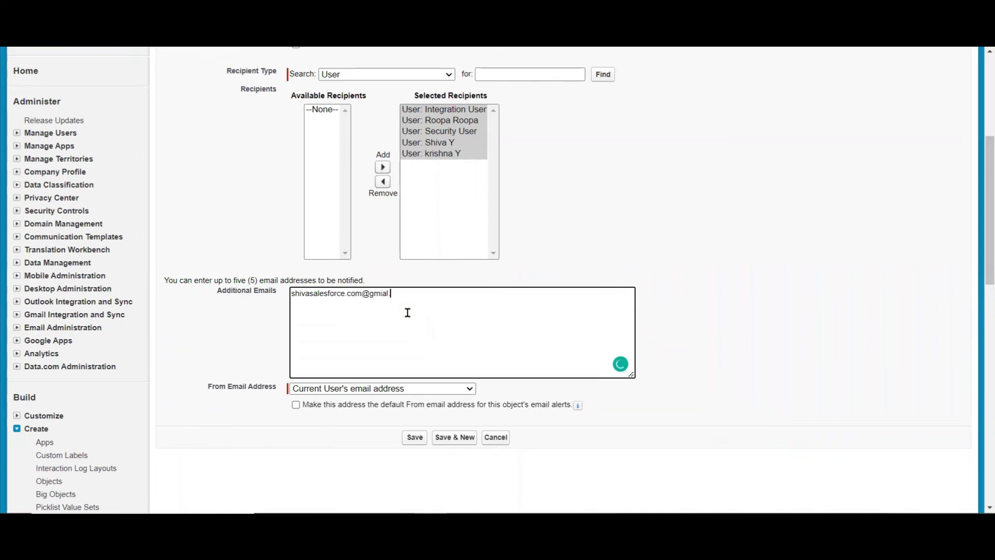
click(413, 436)
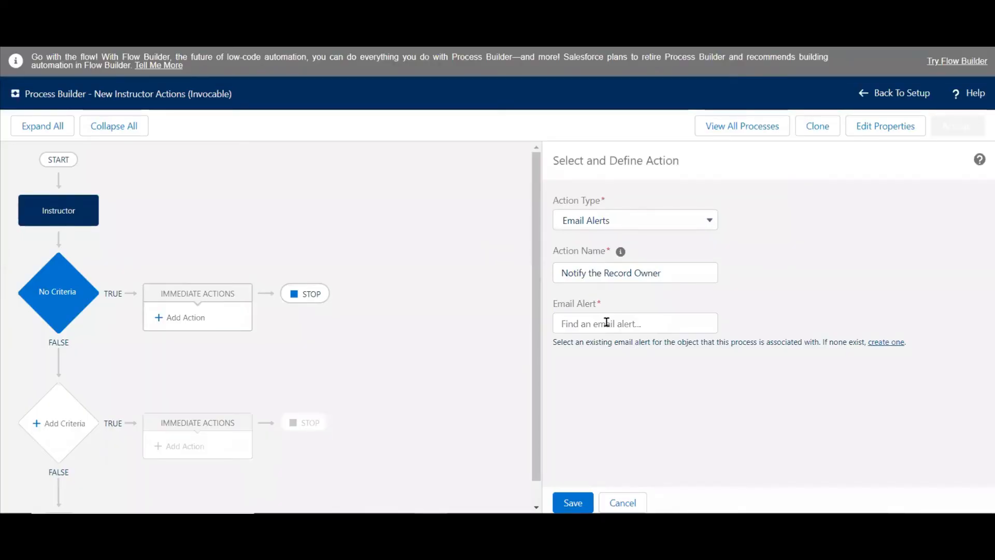
Return to the process action and try to find its email alert by searching for "Process".
click(606, 322)
text(prceo)
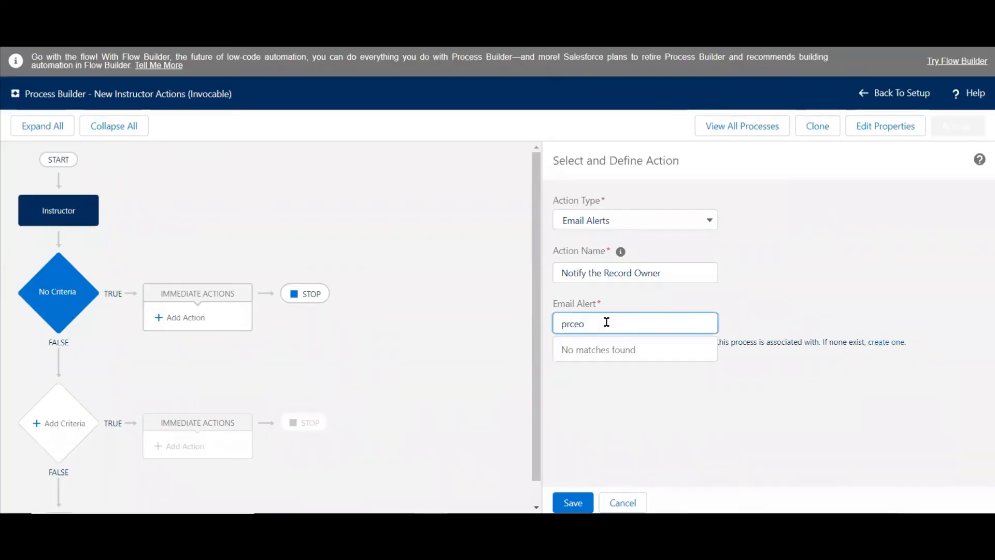
key(BackSpace)
text(o)
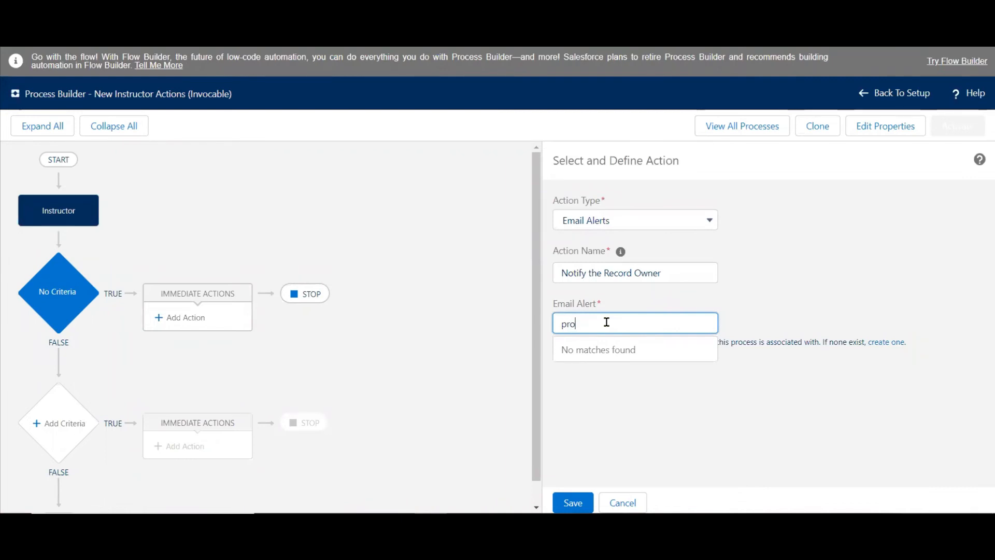
key(BackSpace)
key(BackSpace)
key(BackSpace)
text(Pr)
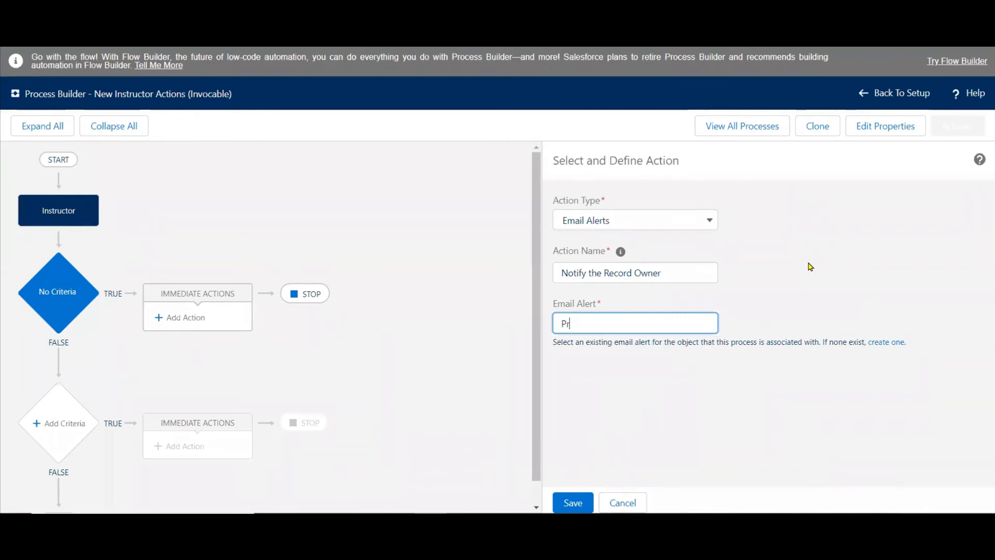
text(ocess)
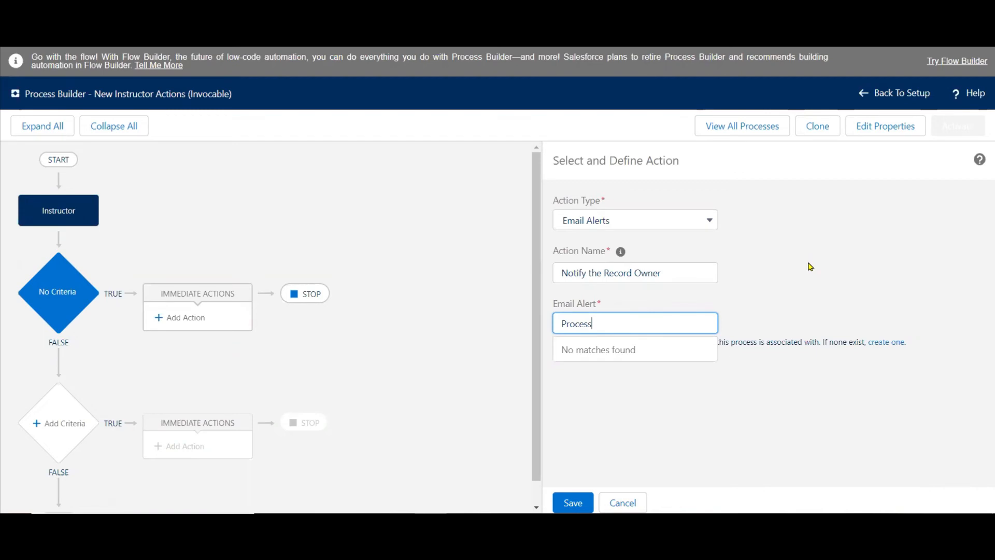
Review the saved email alert and its template, and retry the action's email alert search with "pr".
key(shift+Tab)
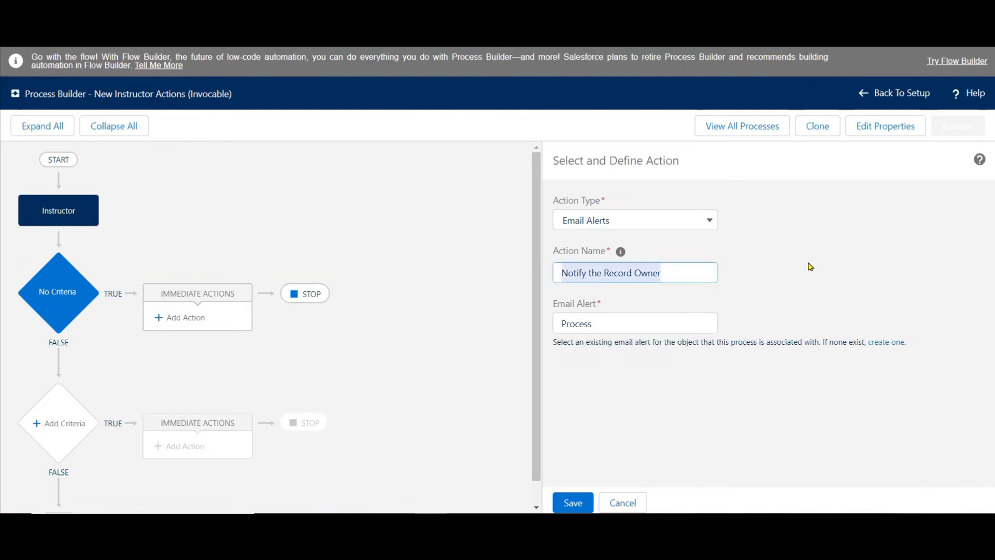
click(644, 318)
key(BackSpace)
key(BackSpace)
key(BackSpace)
key(BackSpace)
key(BackSpace)
key(BackSpace)
key(BackSpace)
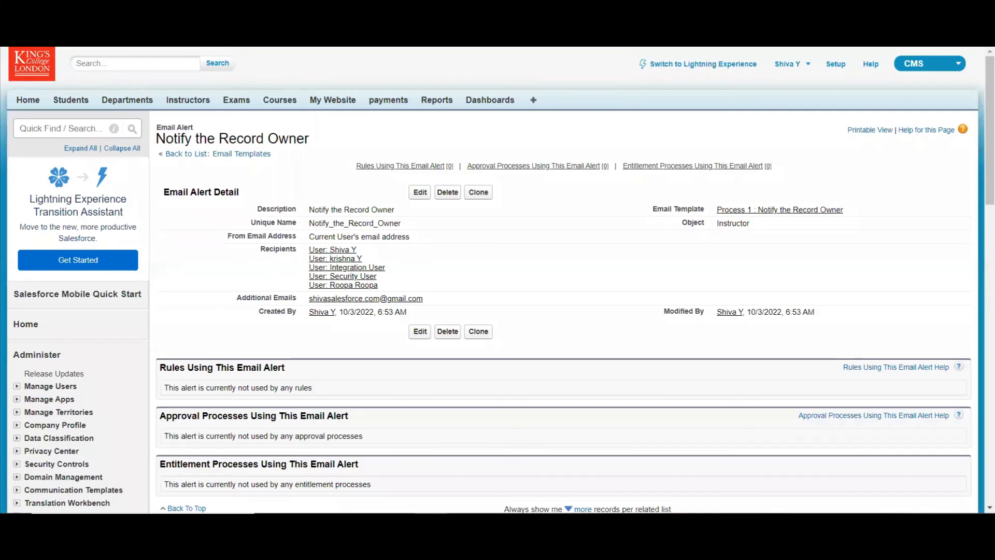
key(ctrl+shift+Tab)
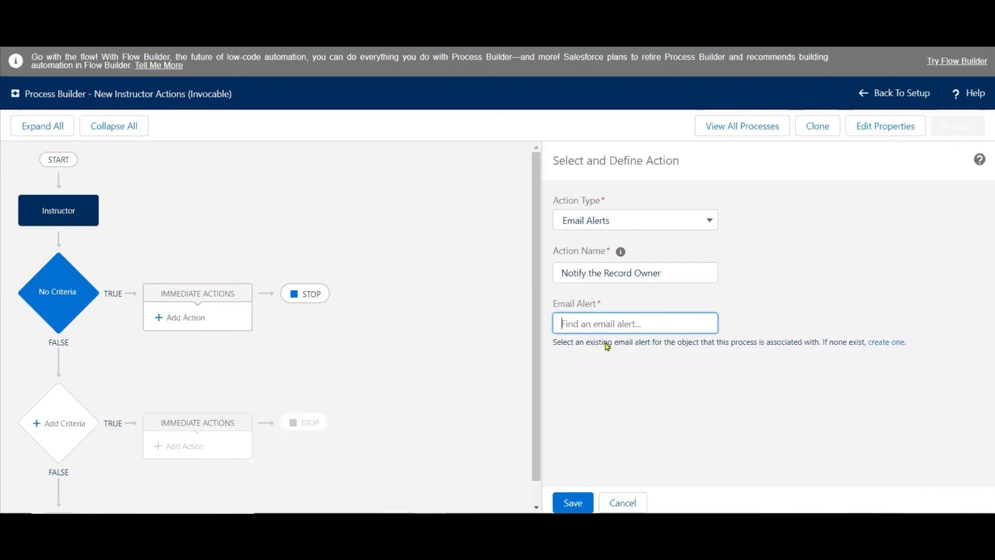
text(pr)
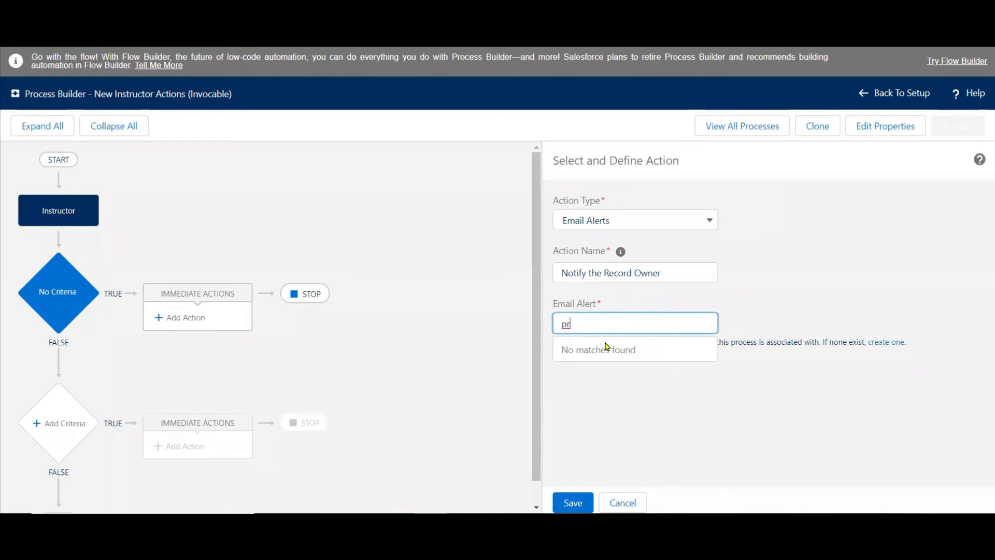
click(386, 238)
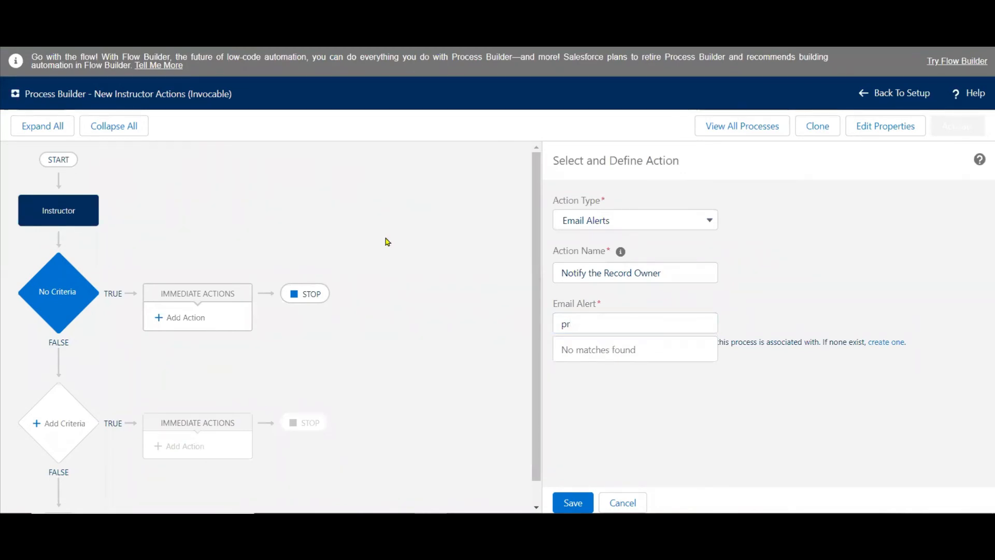
Start a new immediate action under the No Criteria node with the action type Email Alerts.
click(26, 207)
click(55, 285)
click(188, 322)
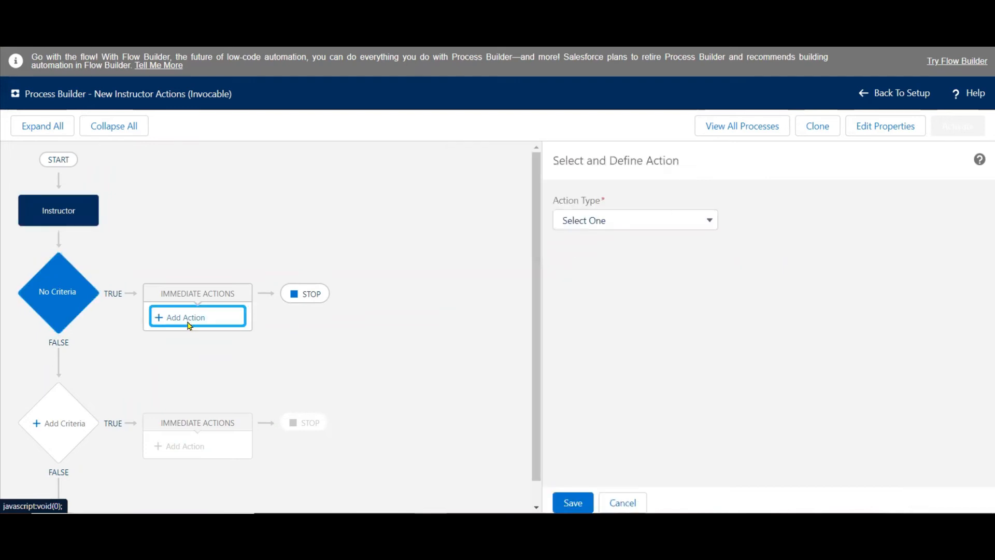
click(613, 228)
click(608, 275)
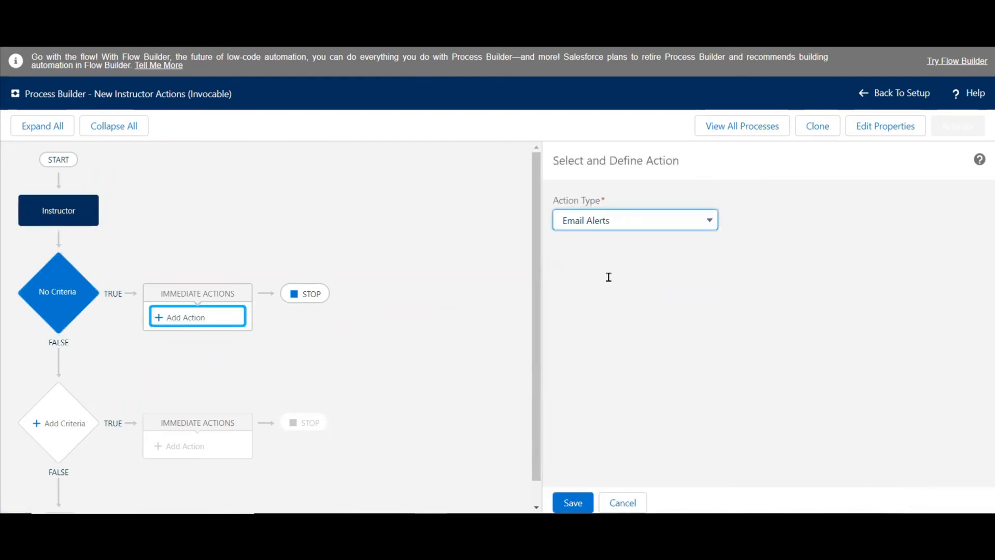
click(608, 275)
Try to find the new action's email alert by searching for "Process".
click(598, 325)
text(P)
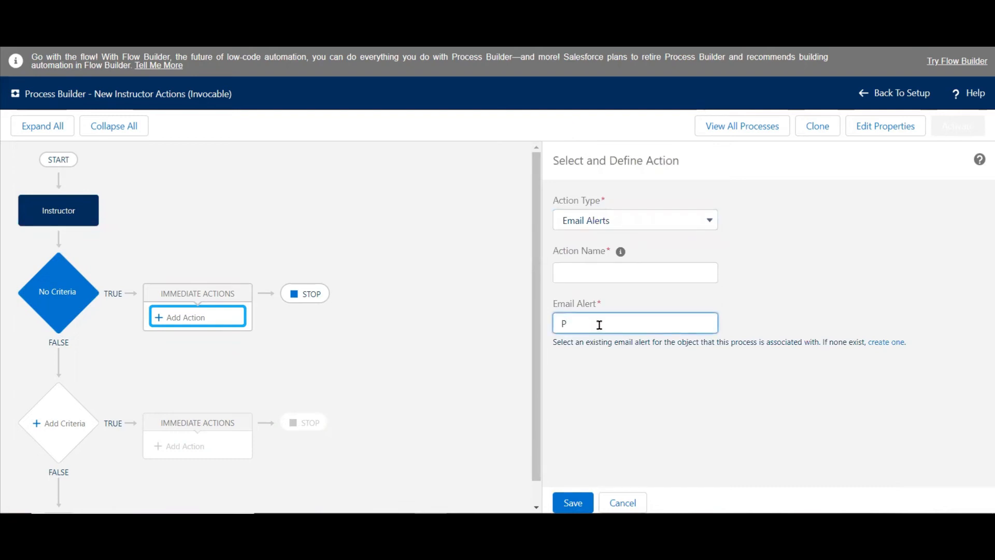
text(ro)
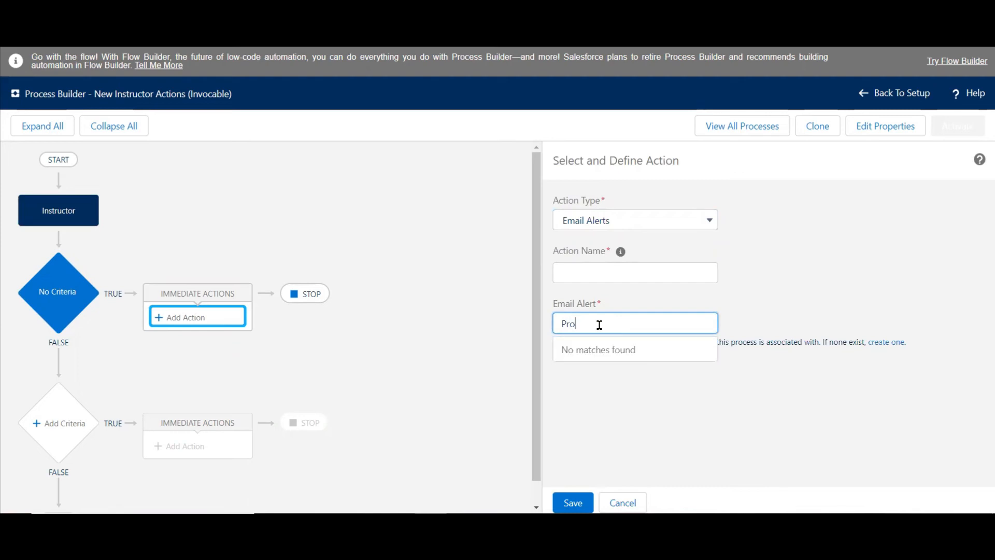
text(cess)
key(shift+Tab)
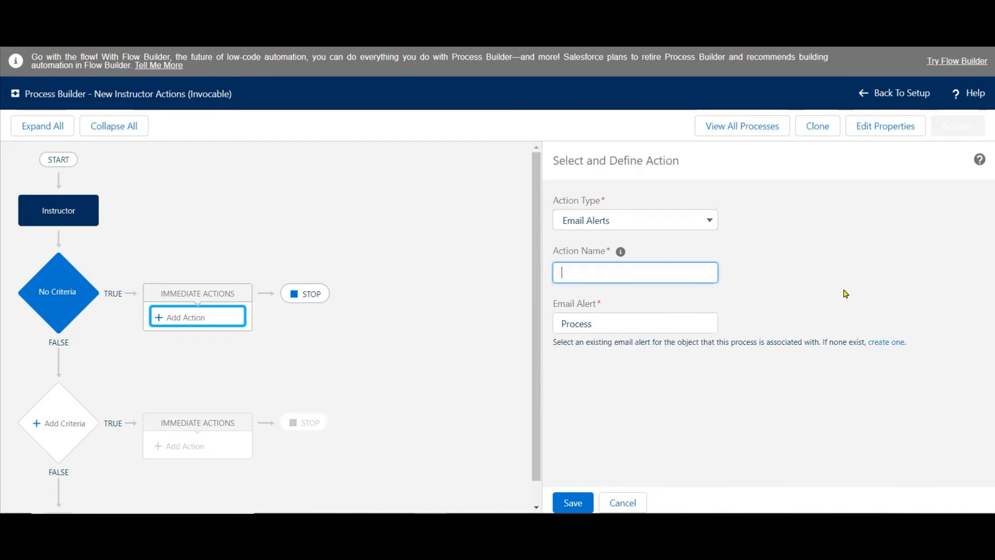
Check the alert's name in the list of all email alerts and assign Notify_the_Record_Owner to the action.
click(883, 343)
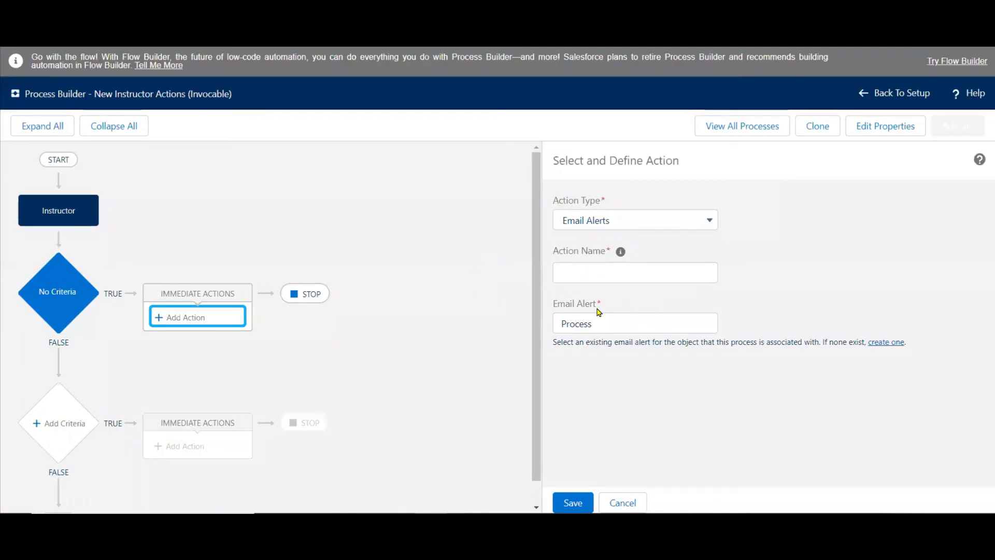
click(608, 321)
key(BackSpace)
key(BackSpace)
key(BackSpace)
key(BackSpace)
key(BackSpace)
key(BackSpace)
text(Noti)
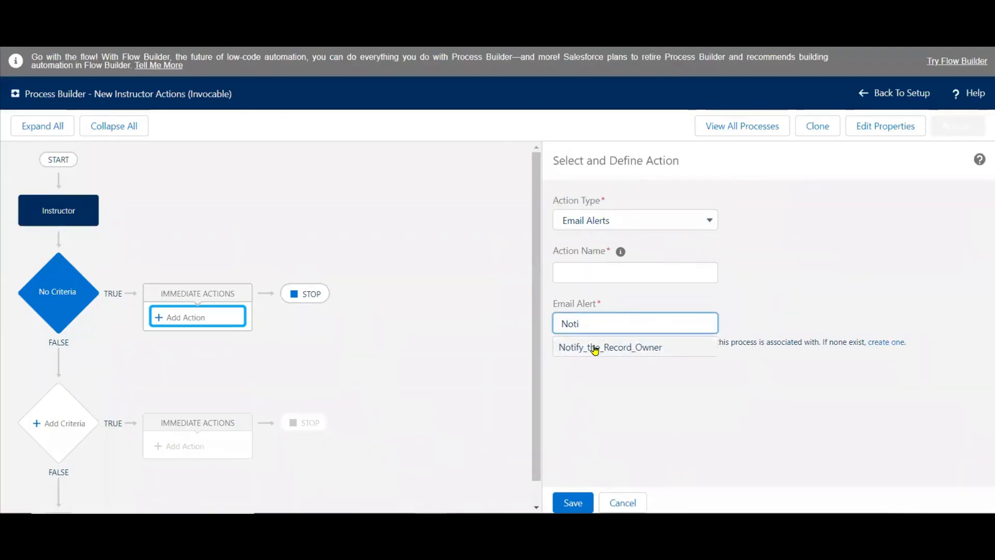
click(593, 347)
Name the email alert action "Notify the Record owner" and save it.
click(609, 270)
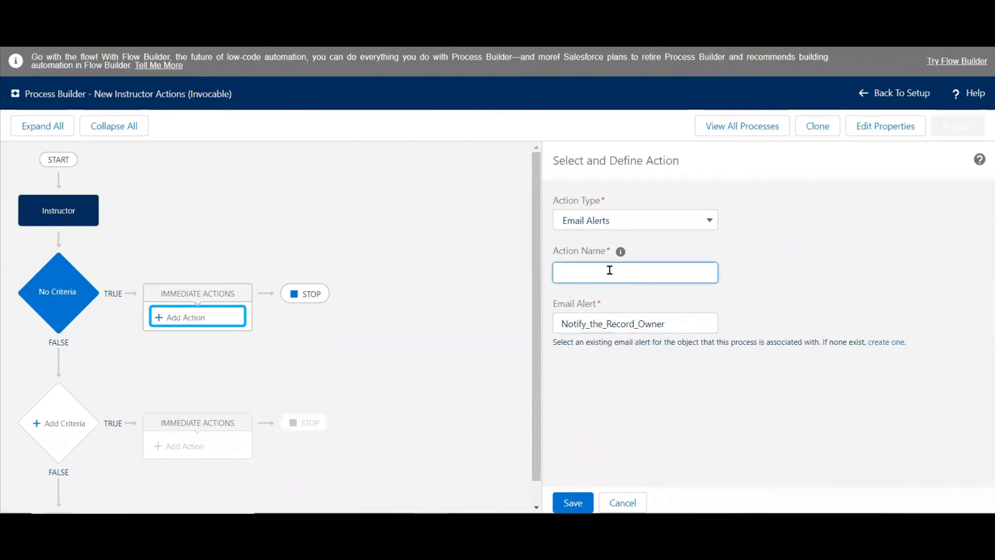
text(Notifythe)
key(BackSpace)
key(BackSpace)
key(BackSpace)
text(the Record owner)
click(573, 502)
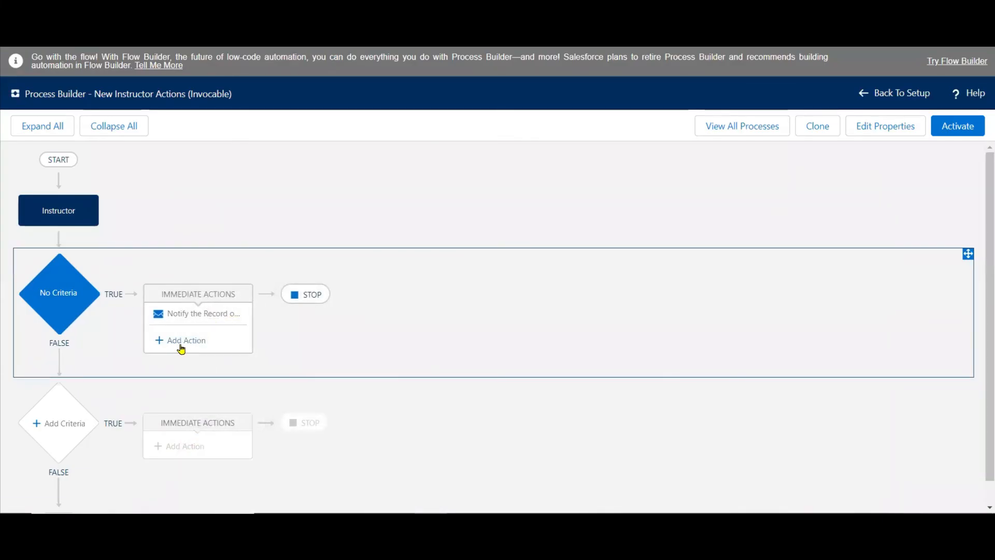
Add a second immediate action of type Create a Record for the Event record type.
click(182, 345)
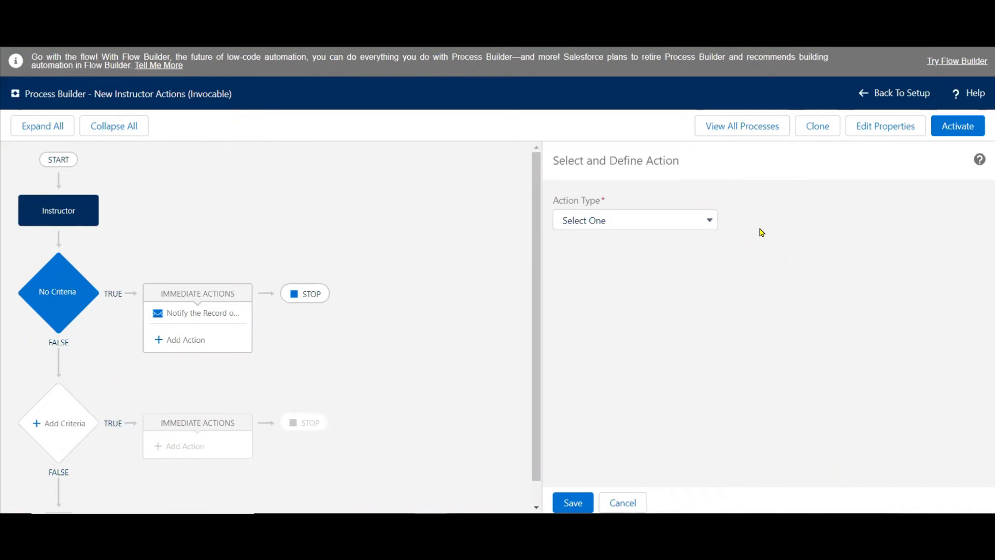
click(696, 227)
click(637, 263)
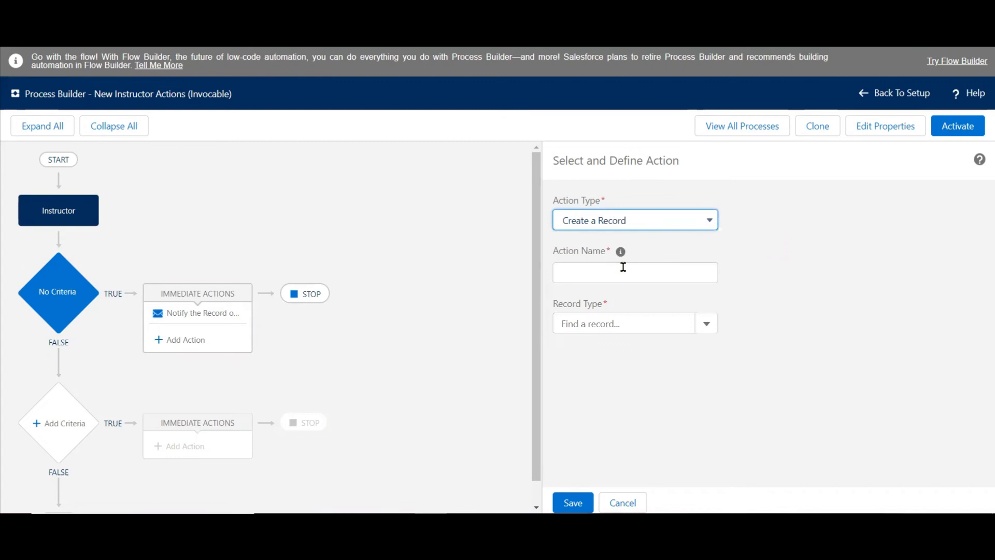
click(705, 322)
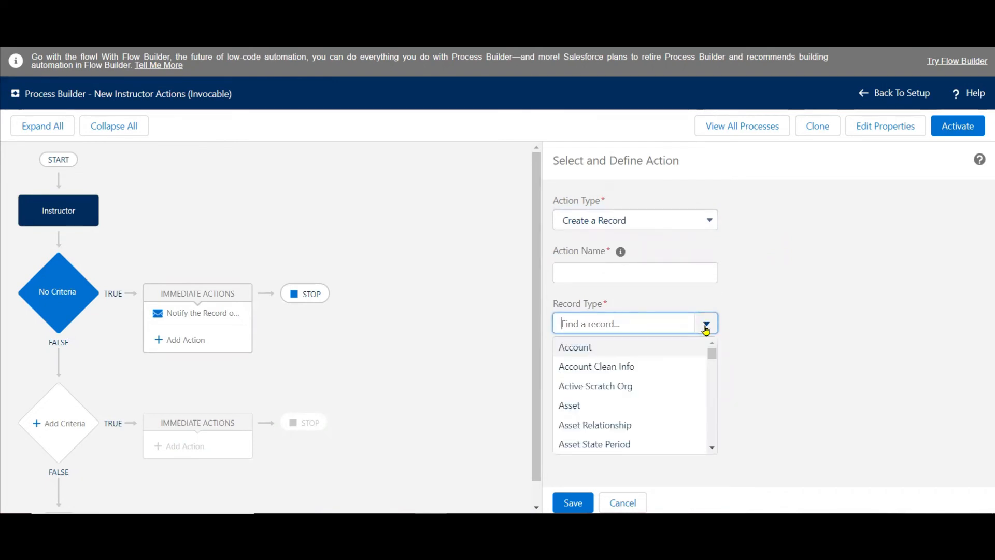
text(Eve)
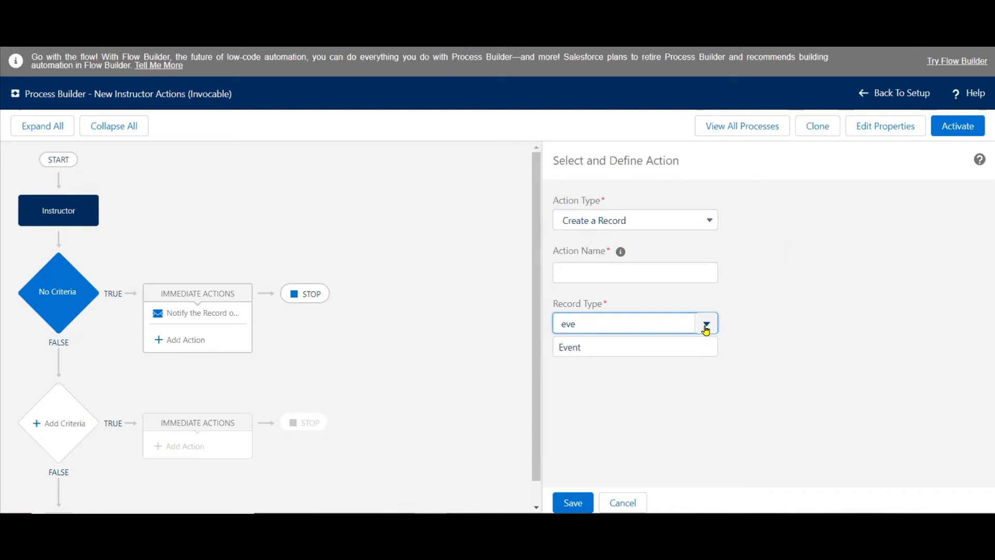
click(581, 348)
Name the record creation action "Create an Event".
click(609, 270)
text(Cre)
text(ate)
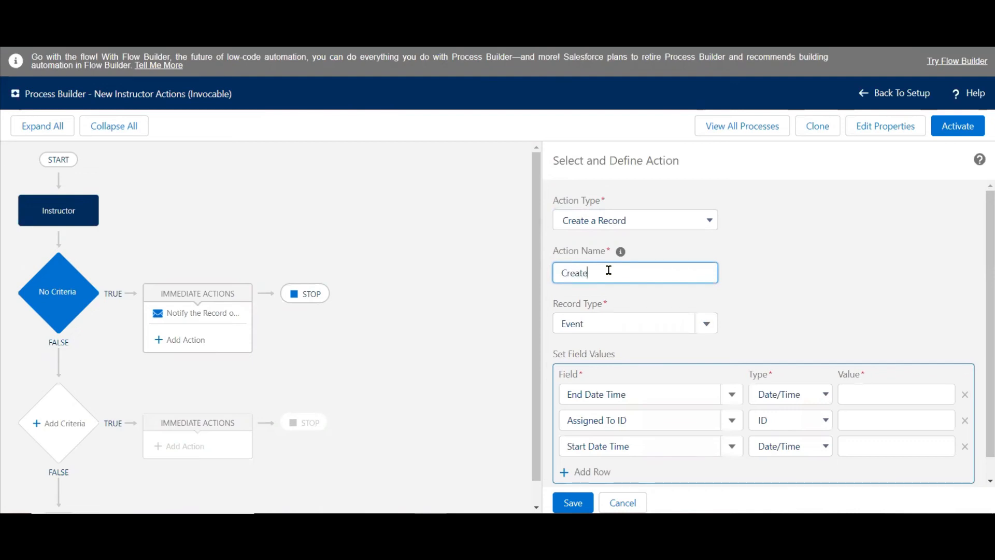
text( an Event)
Set the event's End Date Time to the formula Now()+1.
scroll(980, 213, down, 1)
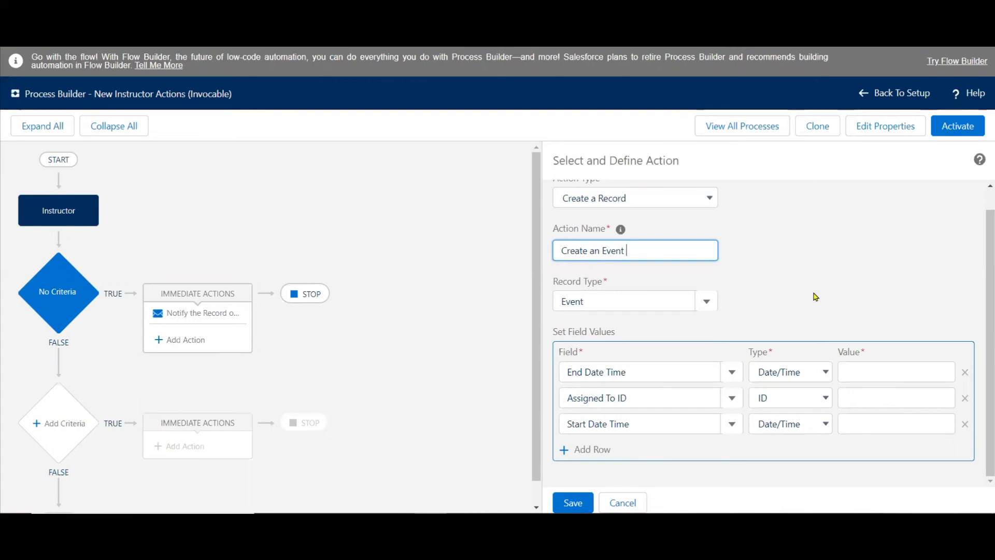
click(813, 374)
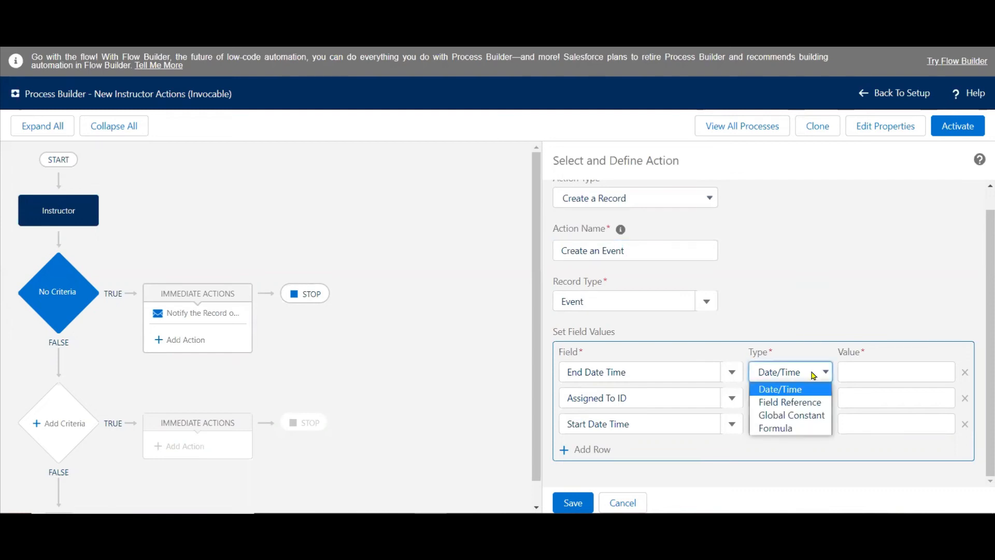
click(777, 428)
click(881, 372)
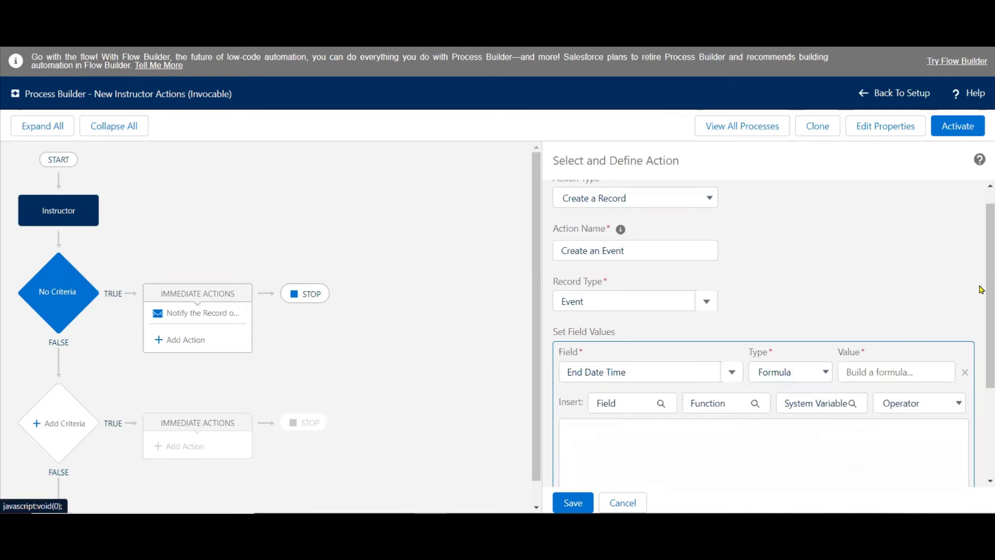
scroll(979, 289, down, 3)
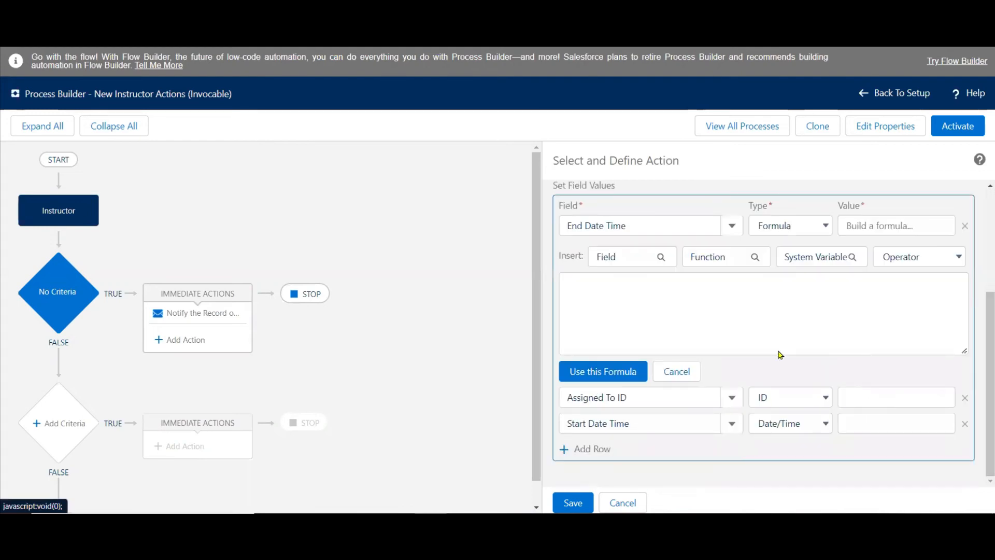
click(742, 309)
text(Now()+1)
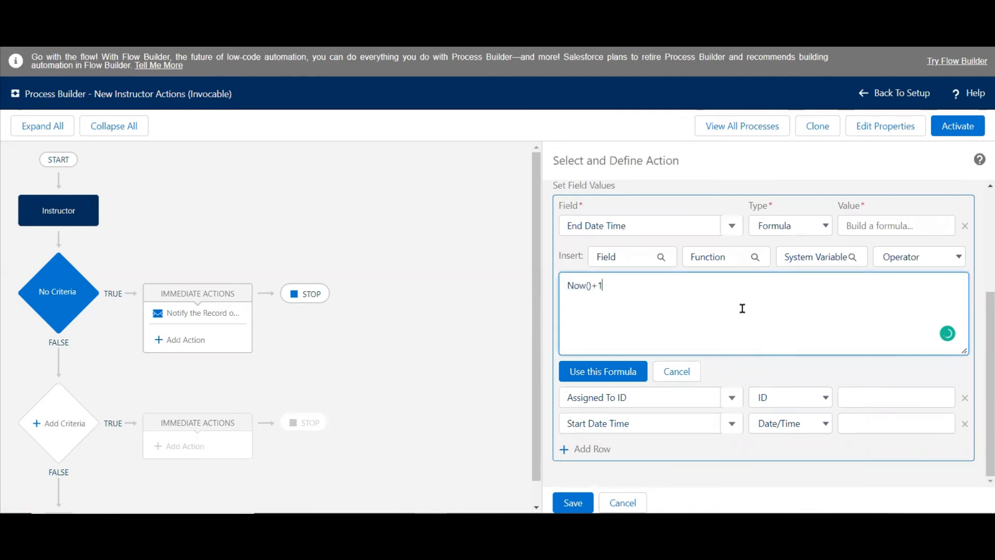
click(599, 371)
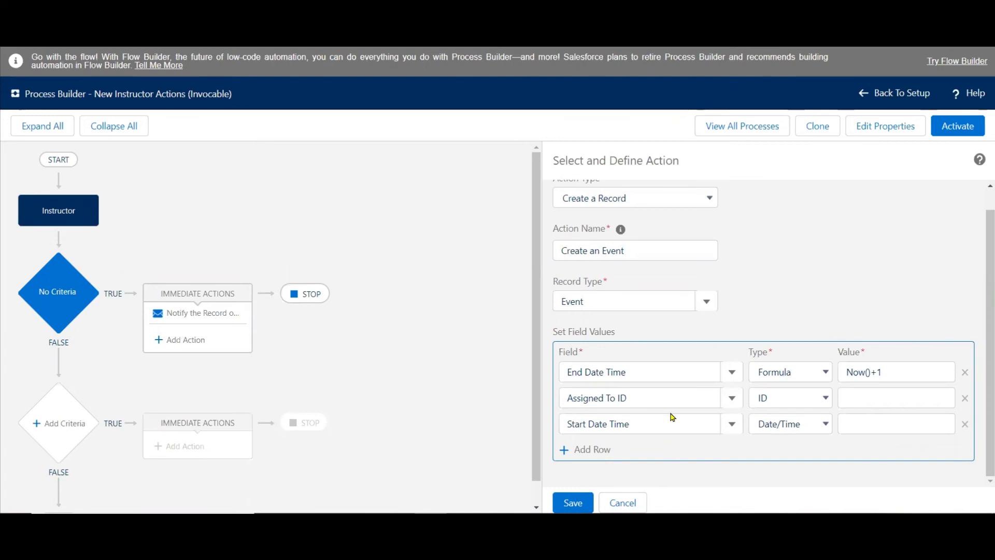
Set the event's Assigned To ID to a field reference to the Instructor's Owner ID.
click(788, 399)
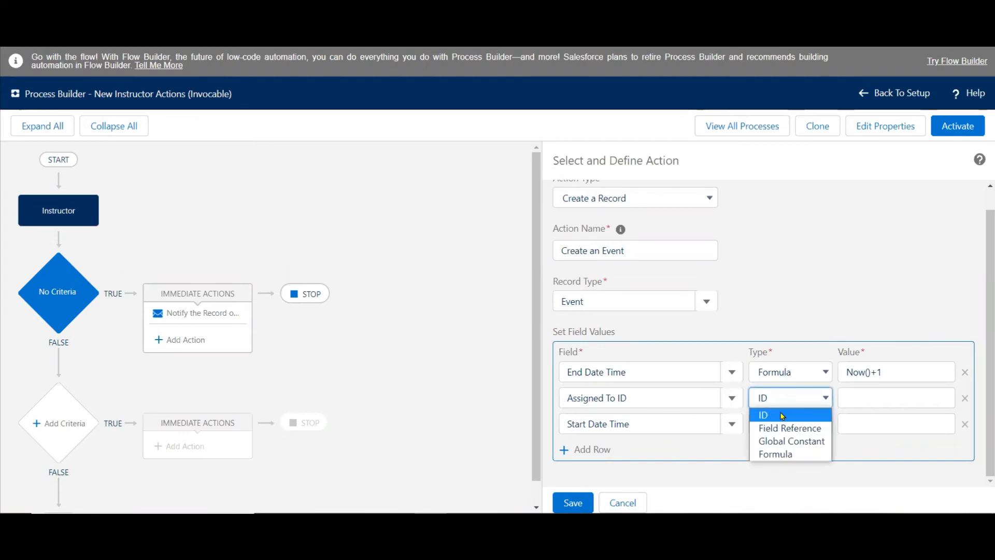
click(780, 429)
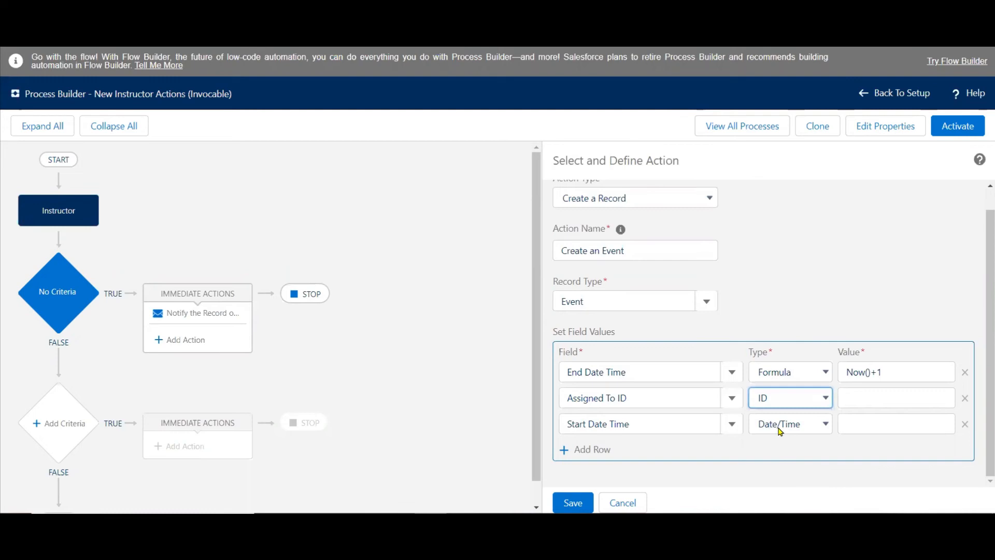
click(892, 400)
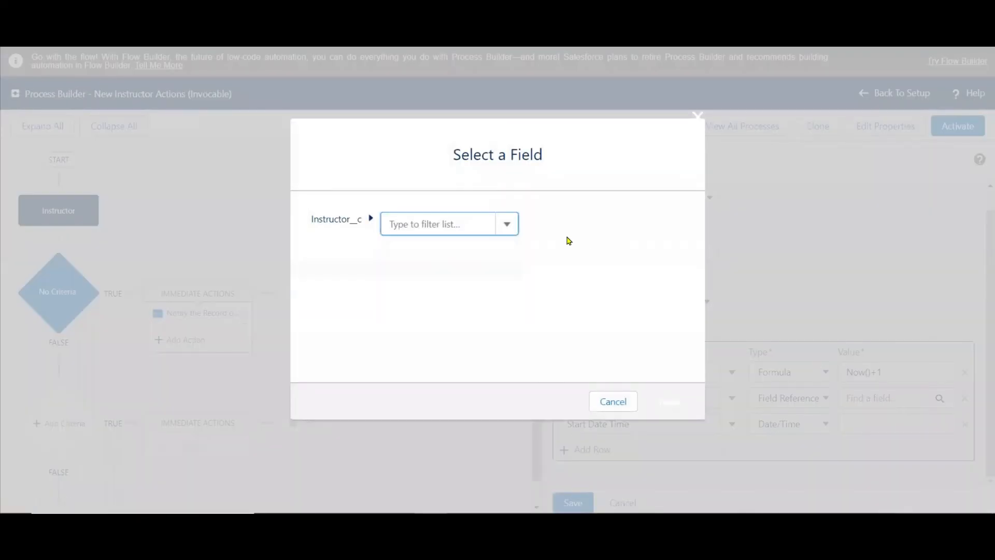
text(own)
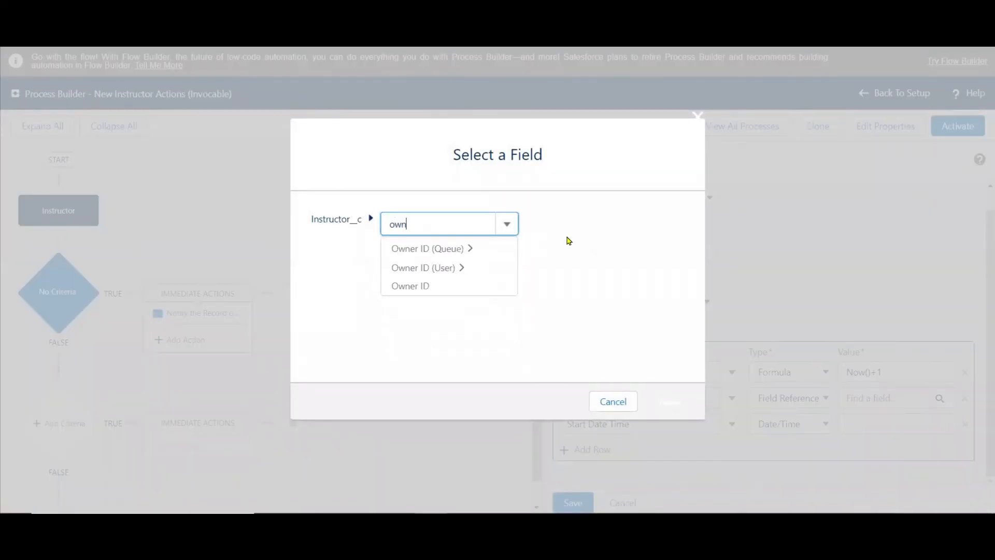
click(408, 286)
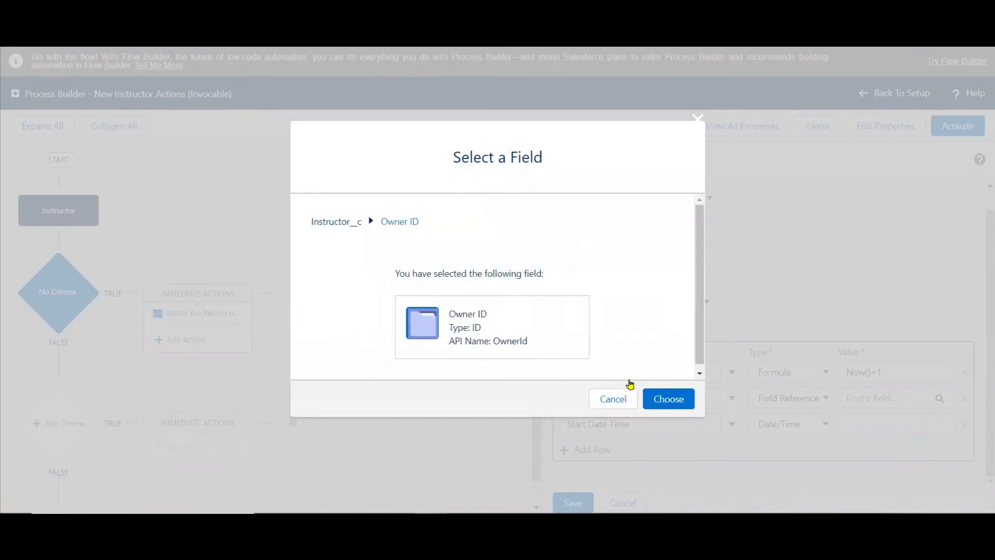
click(665, 399)
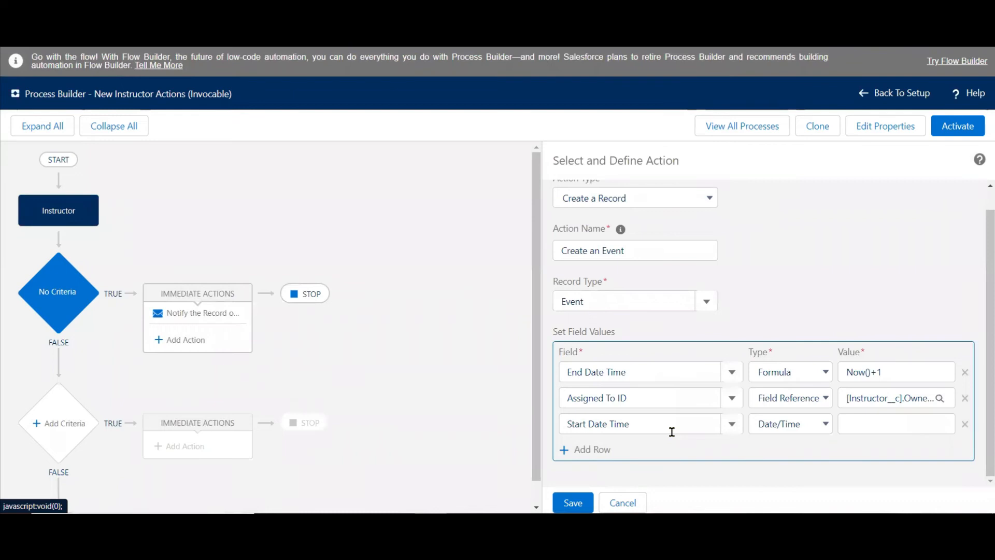
Set the event's Start Date Time to the formula Now() and save the action.
click(797, 424)
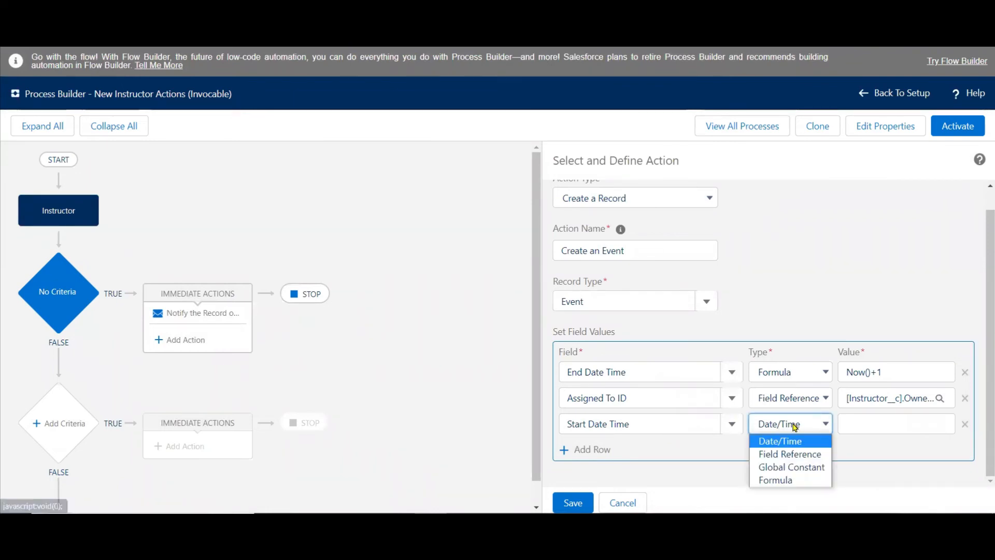
click(778, 479)
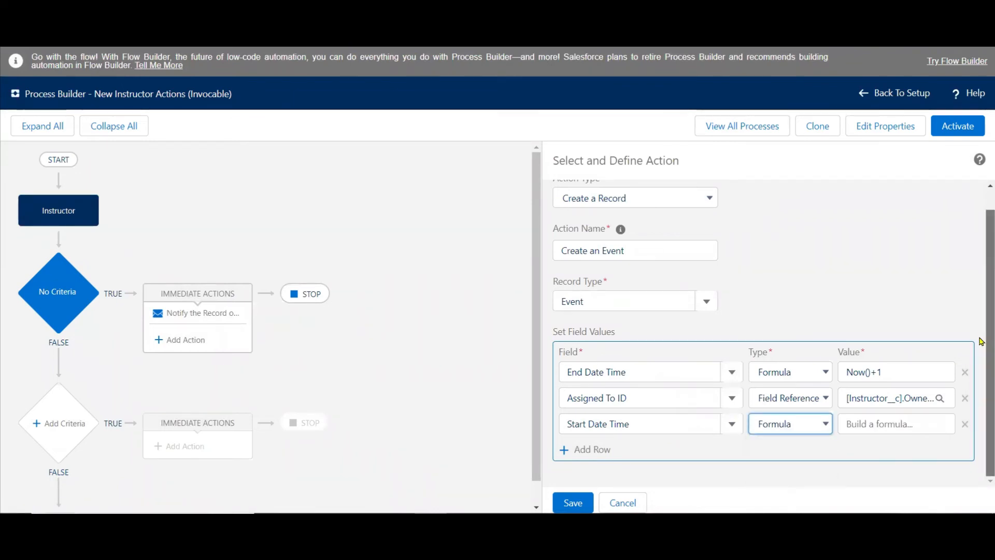
click(888, 423)
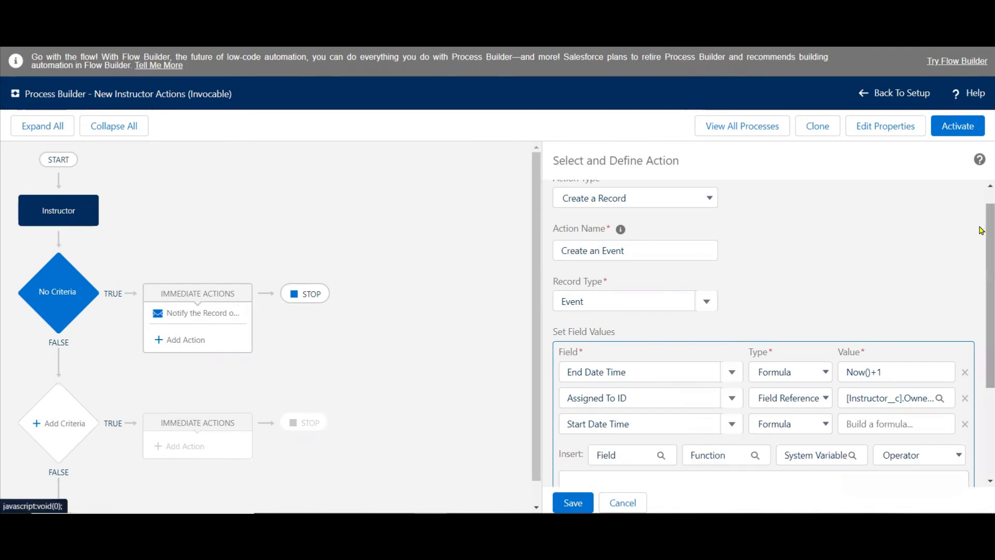
scroll(979, 249, down, 2)
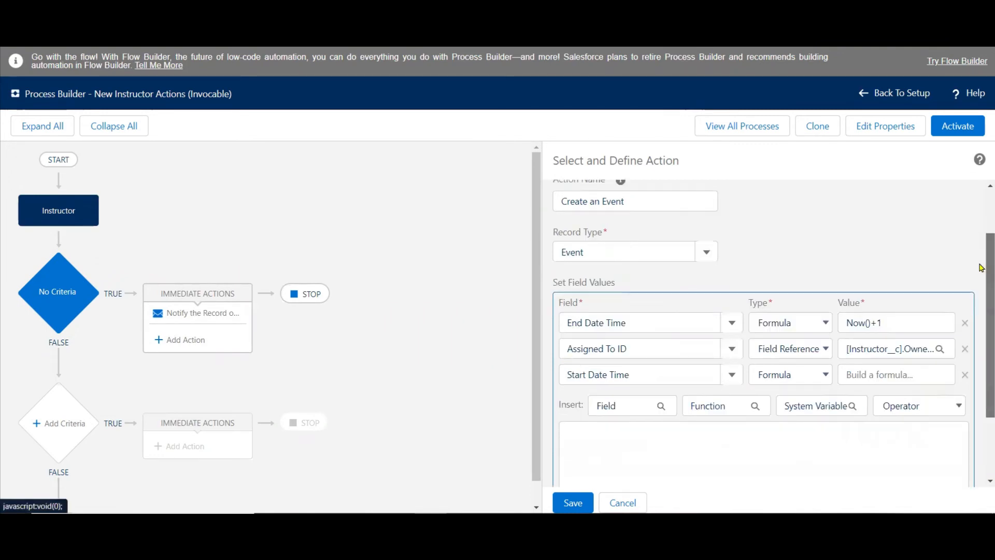
click(793, 394)
text(Now()
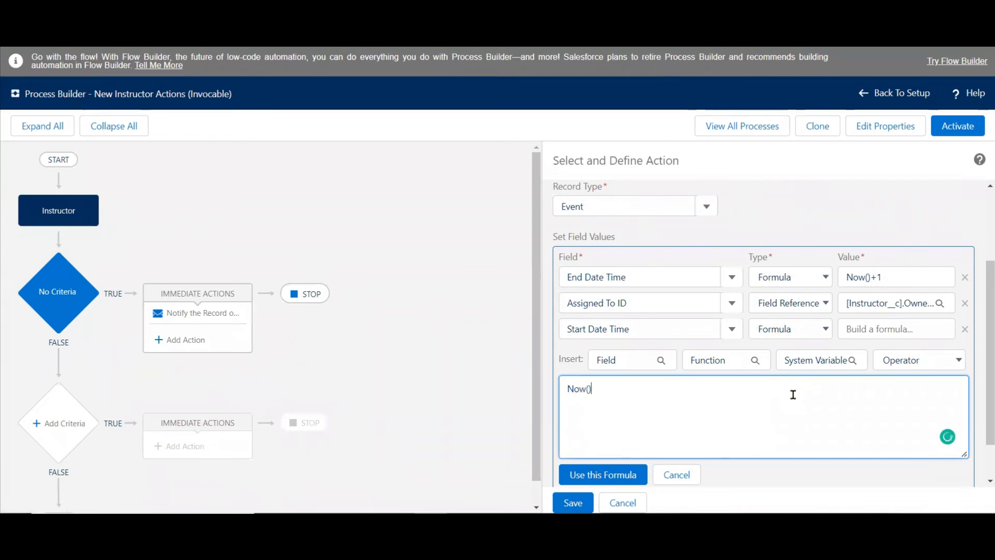
click(643, 475)
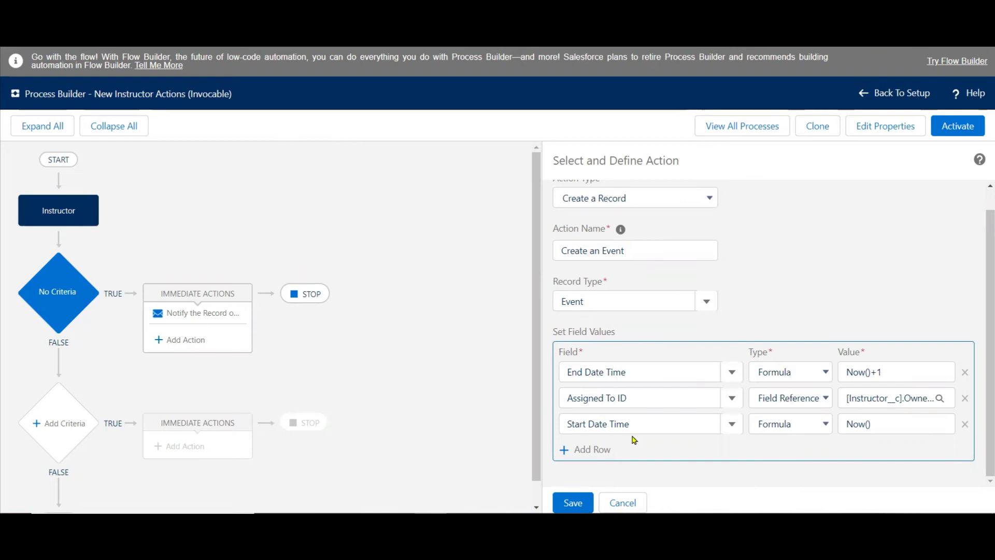
click(573, 502)
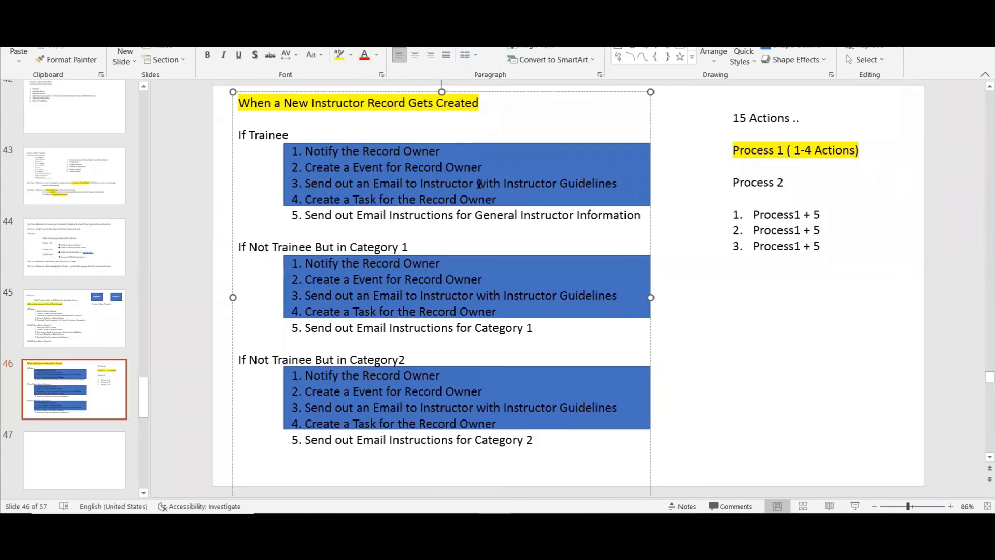
Copy the words "Instructor Guidelines" from the third Trainee action on the PowerPoint slide.
drag(420, 184, 509, 184)
key(ctrl+c)
click(616, 183)
double_click(578, 183)
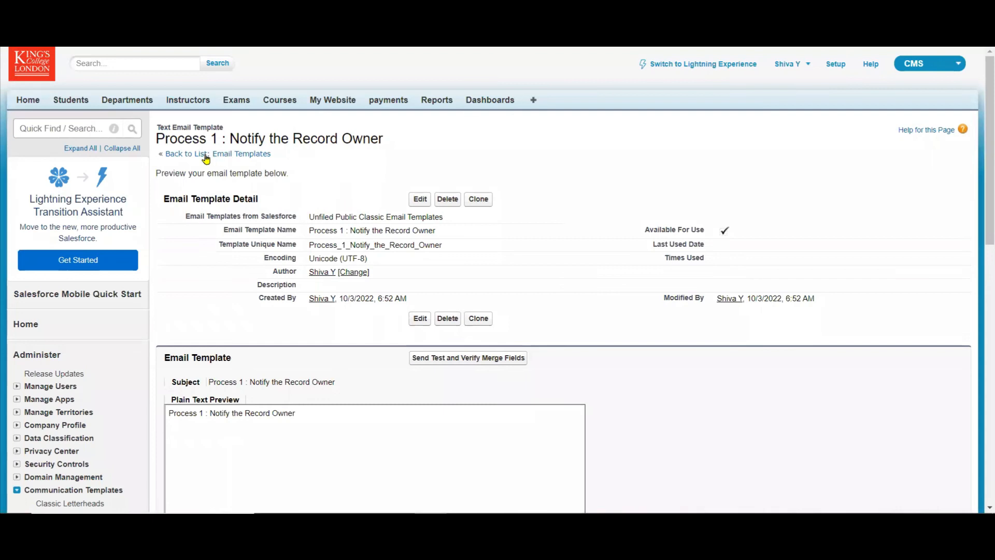
Switch to Salesforce Setup and start a new Text email template from the Unfiled Public Classic Email Templates list.
click(205, 155)
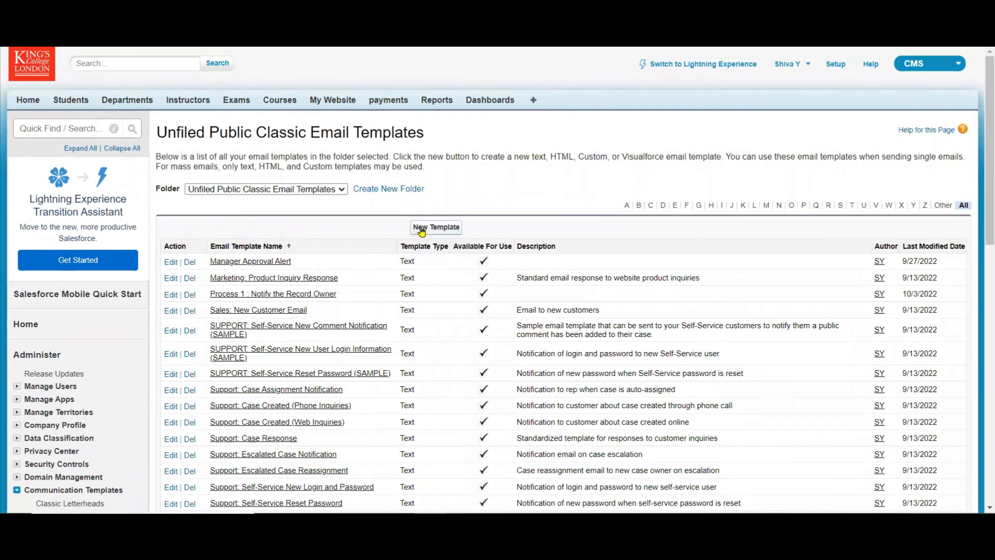
click(420, 228)
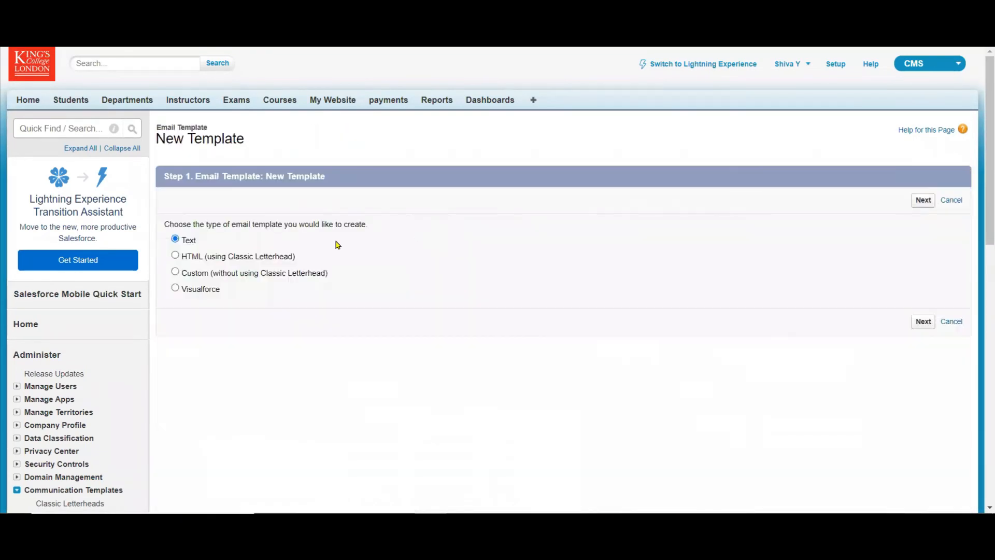
click(918, 202)
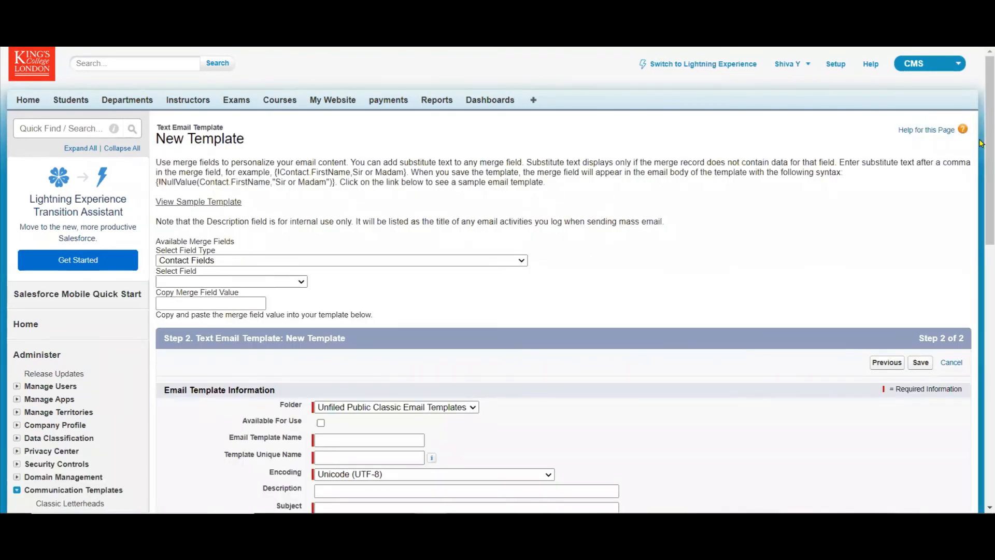
scroll(981, 248, down, 1)
scroll(980, 247, down, 5)
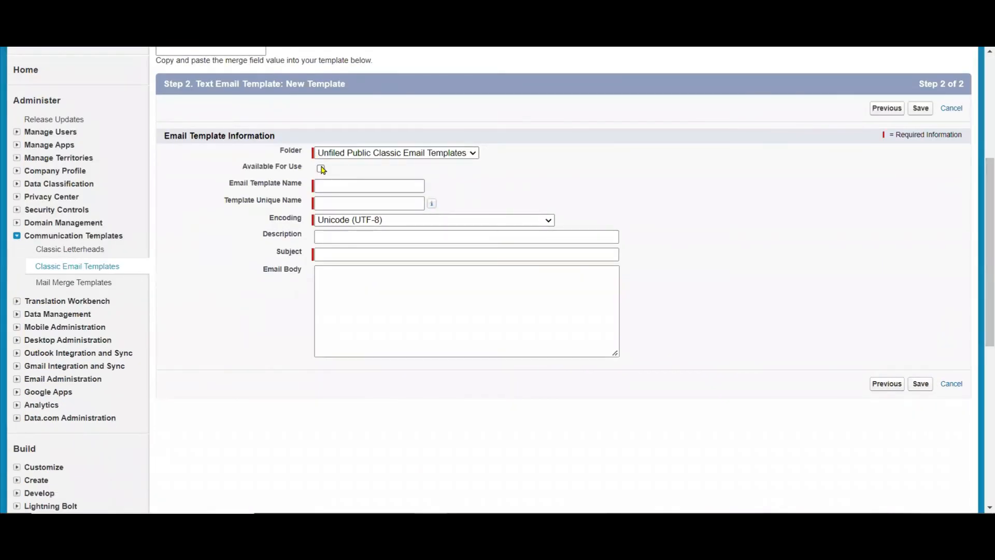
Make the template available for use, with "Process 1 : Instructor Guidelines" as both subject and email body.
click(333, 254)
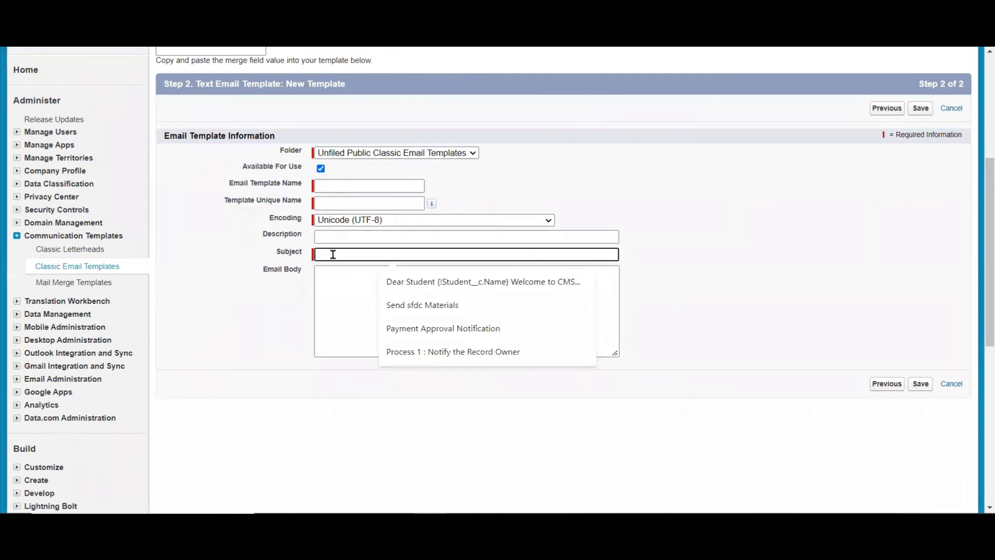
text(Proce)
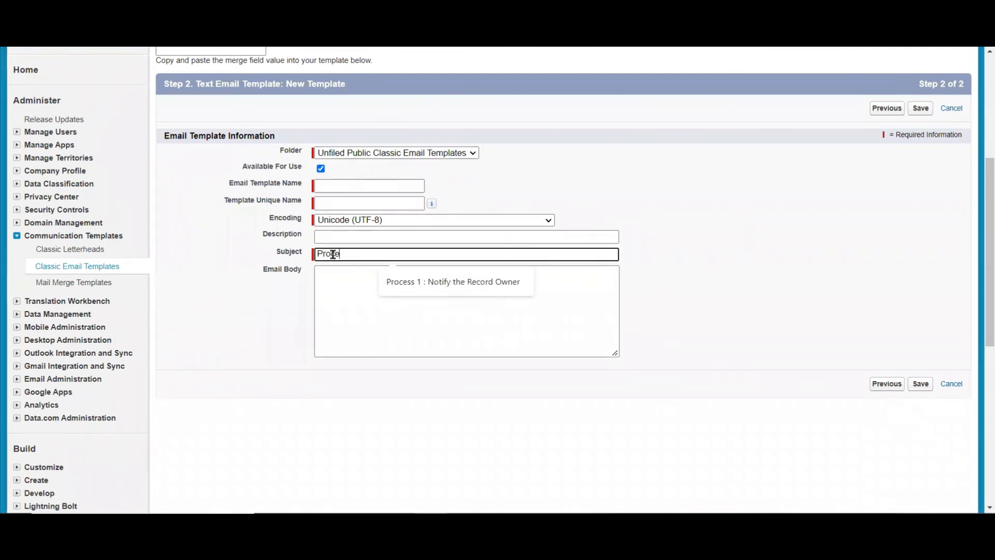
text(ss 1 :)
key(ctrl+v)
drag(454, 254, 121, 159)
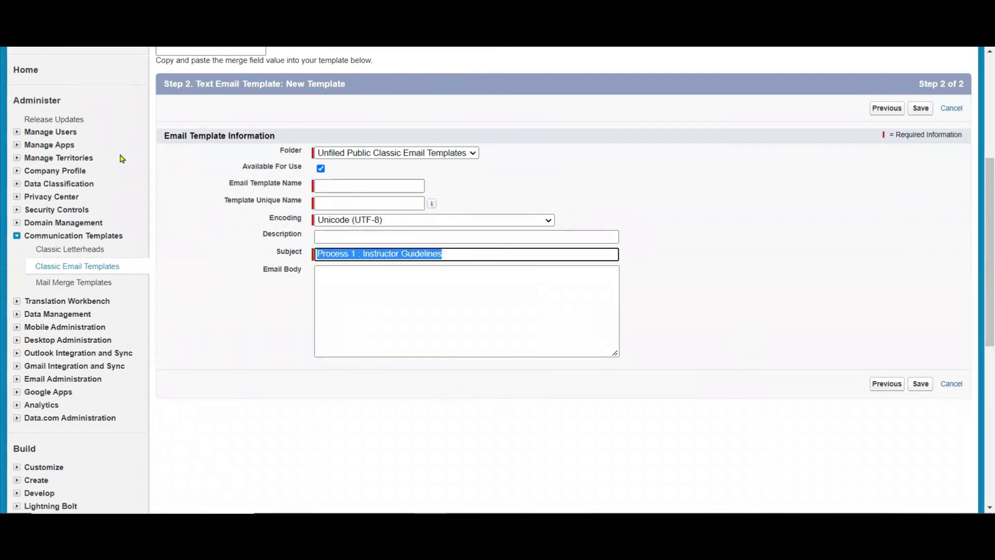
key(ctrl+c)
click(368, 296)
key(ctrl+v)
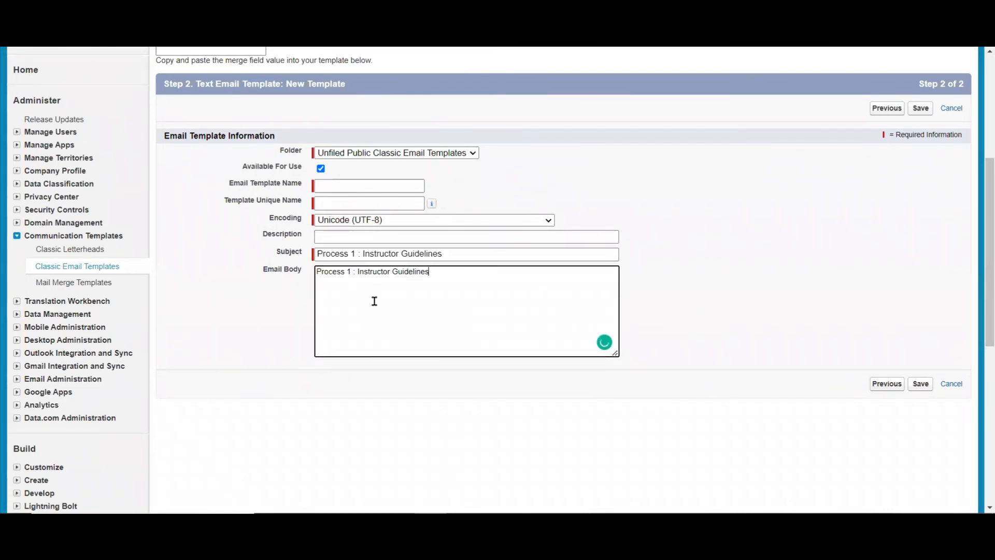
Enter "Process 1 : Instructor Guidelines" as the template's unique name and email template name, and try to save it.
click(318, 202)
key(ctrl+v)
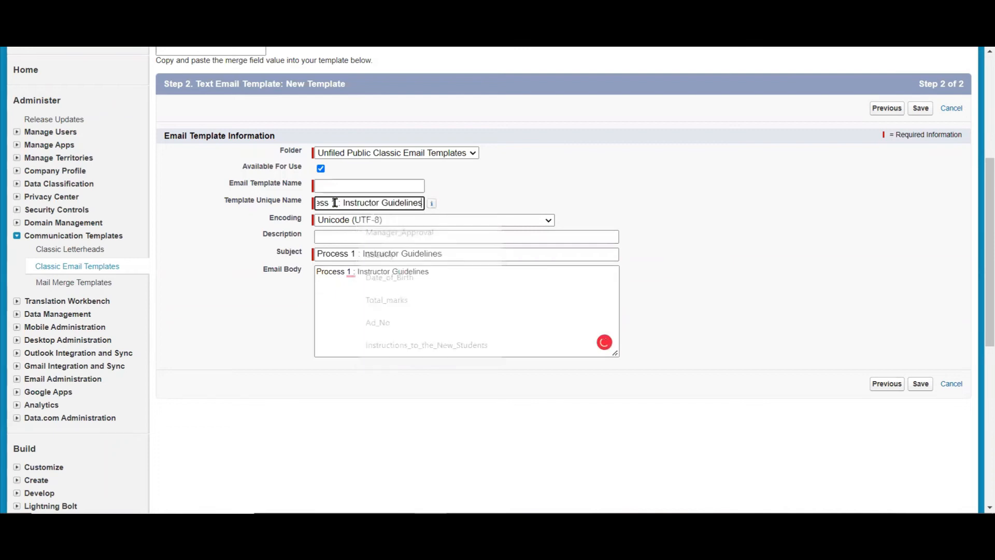
click(344, 185)
key(ctrl+v)
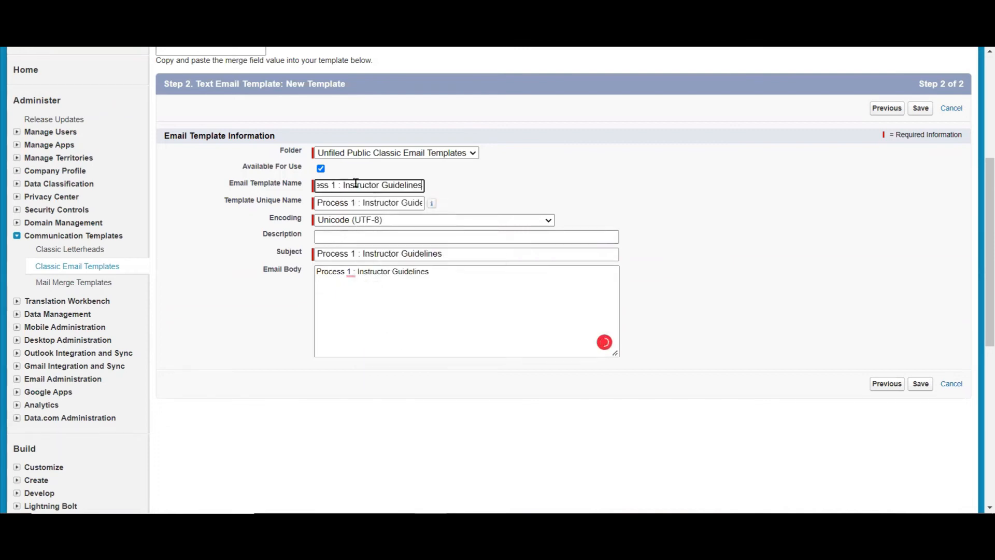
click(648, 190)
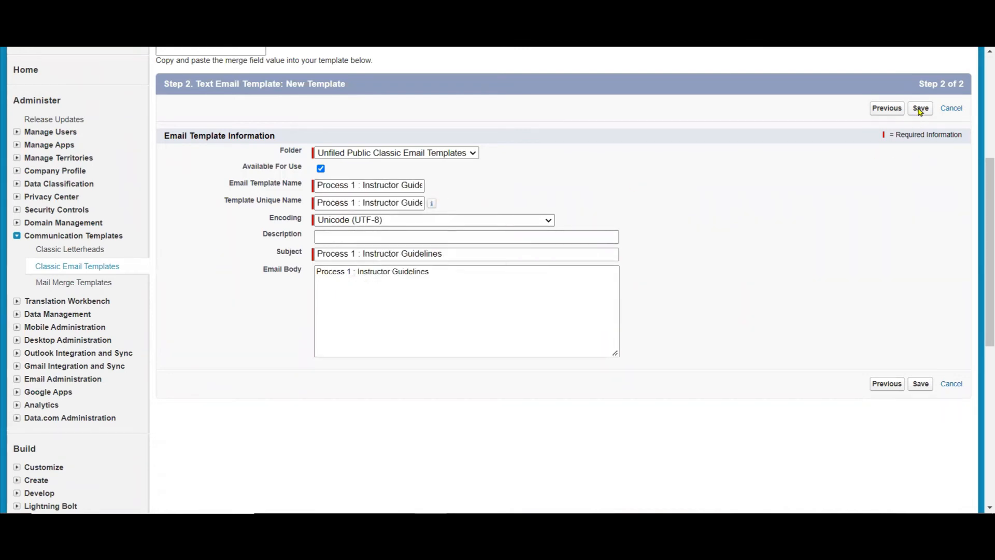
click(920, 109)
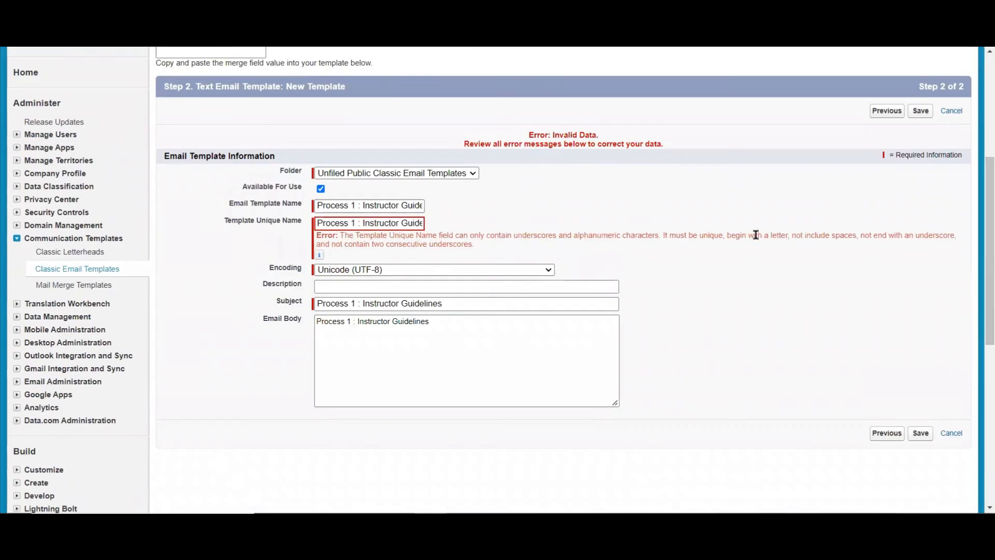
Clear the Template Unique Name, let it fill automatically from the Email Template Name, and save the template.
click(396, 227)
key(ctrl+a)
key(BackSpace)
click(413, 207)
click(413, 206)
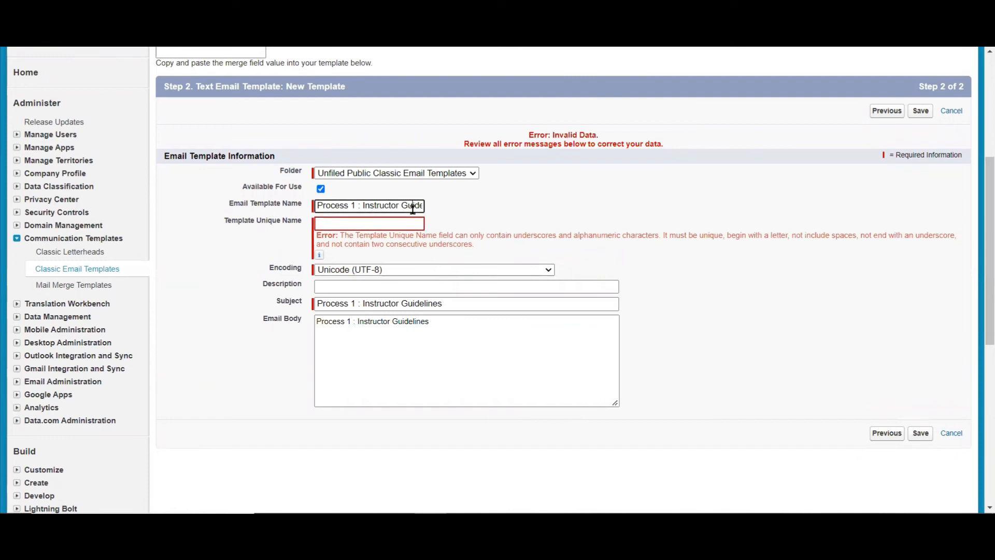
key(End)
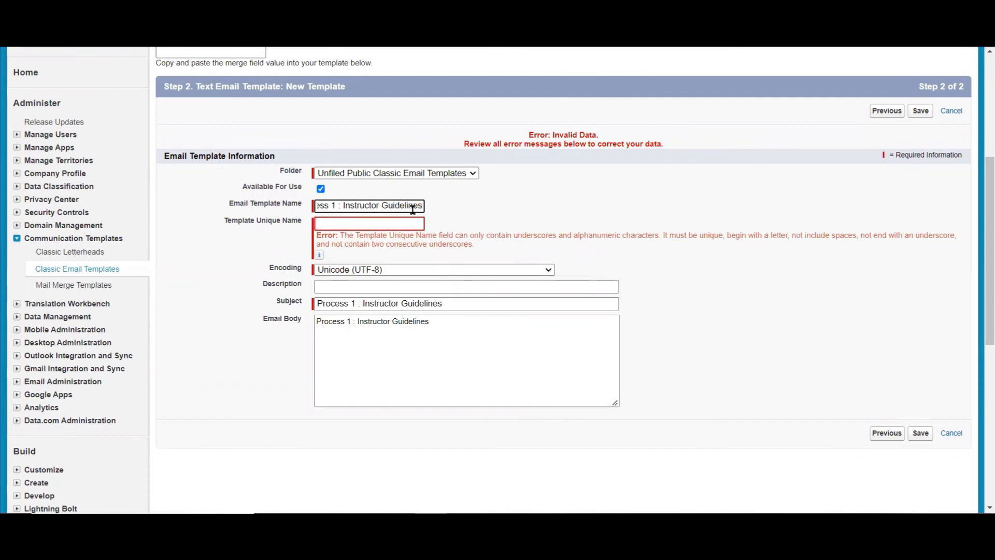
key(Tab)
click(915, 112)
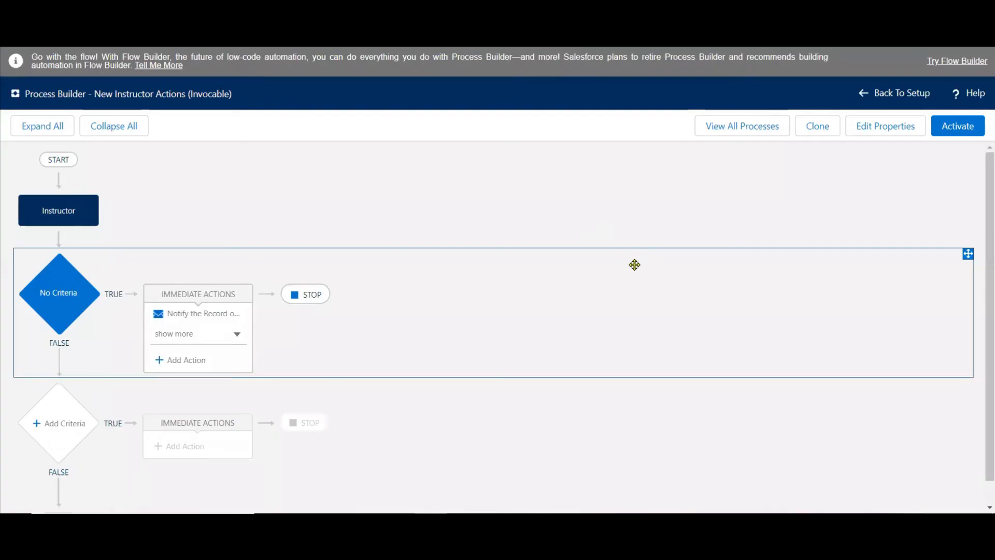
Add a third immediate action of type Email Alerts to the No Criteria node in the New Instructor Actions process.
click(233, 335)
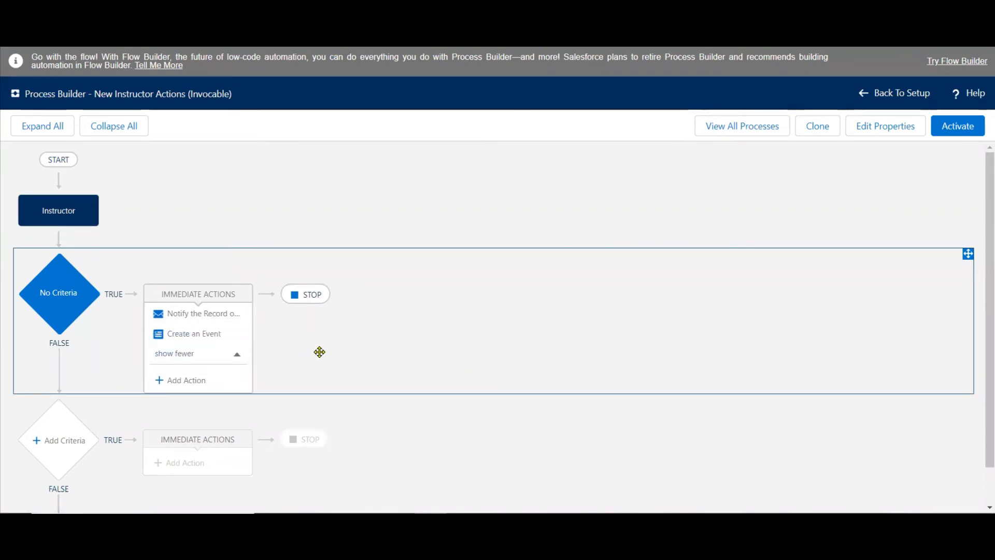
click(179, 381)
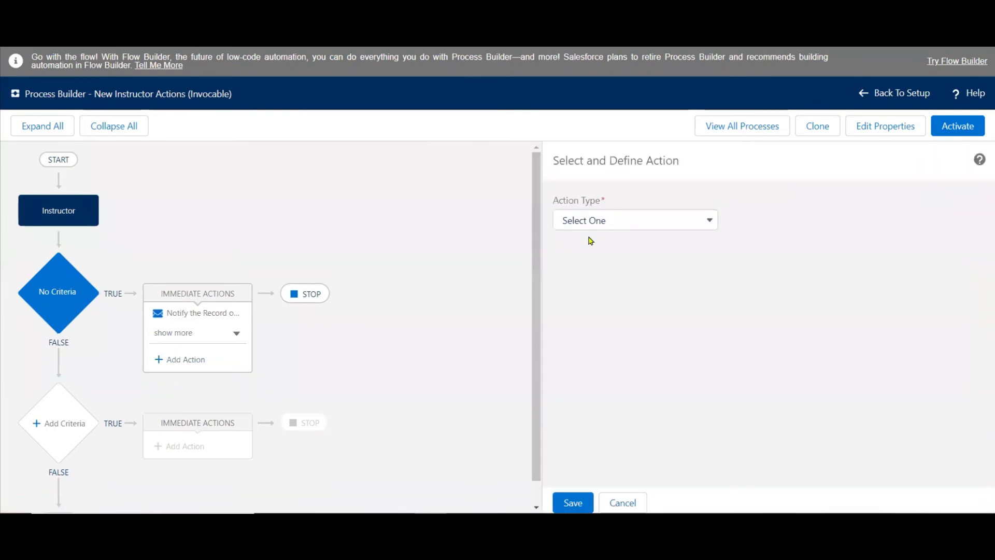
click(646, 220)
click(614, 277)
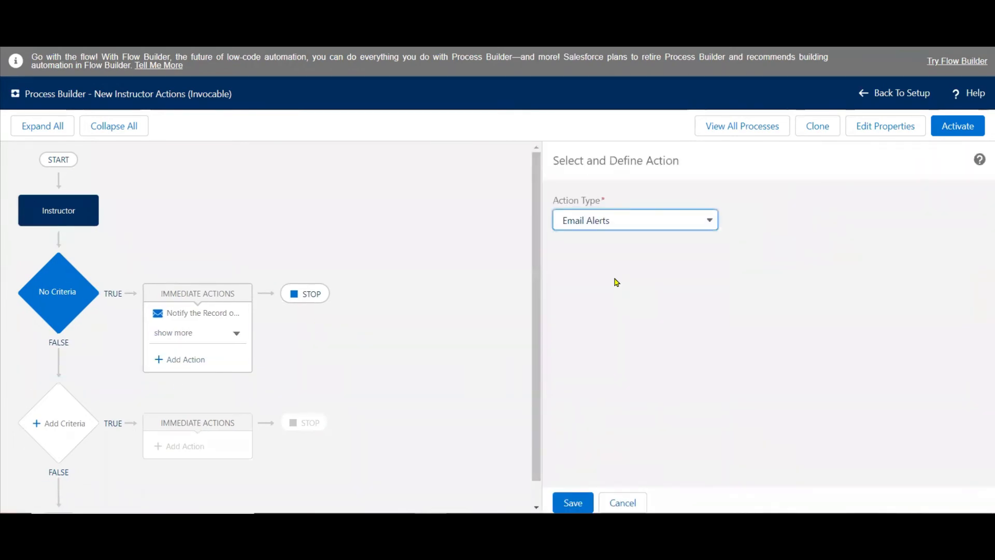
Name the email alert action "Instructor Guidelines", correcting the misspelled second word.
click(631, 265)
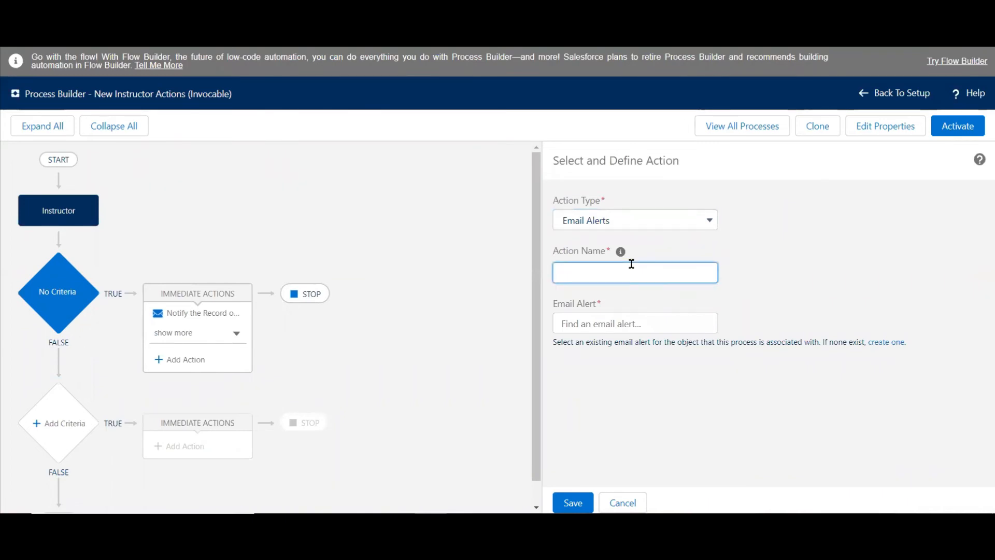
text(Instructor Gudelines)
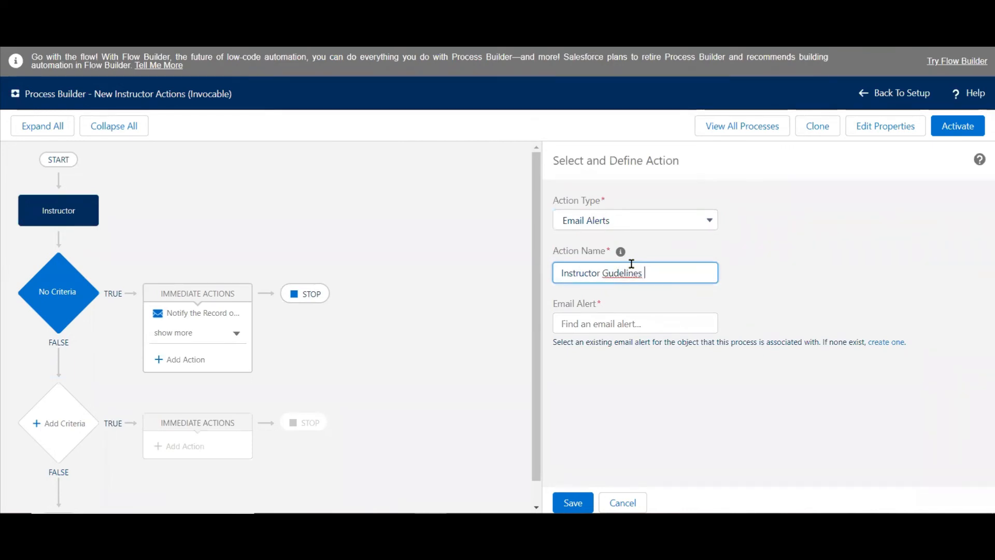
right_click(632, 273)
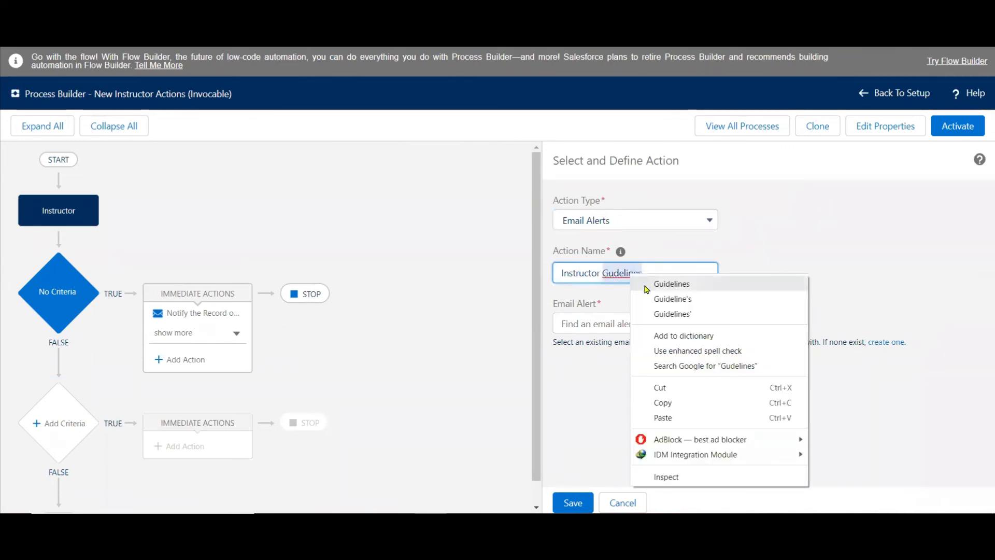
click(646, 285)
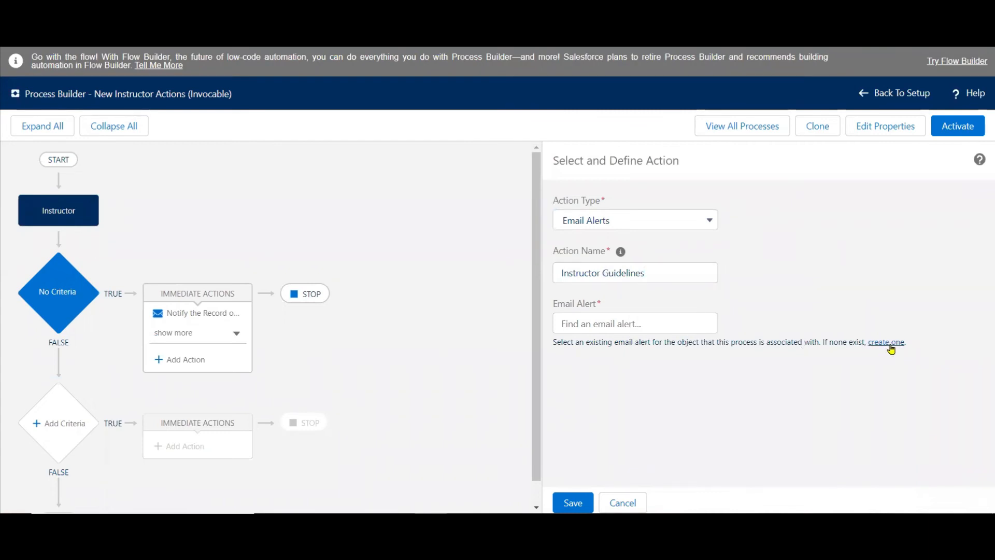
Create a new email alert for the action with the description "Process 1 : Instructor Guidelines" and an automatically filled unique name.
click(890, 346)
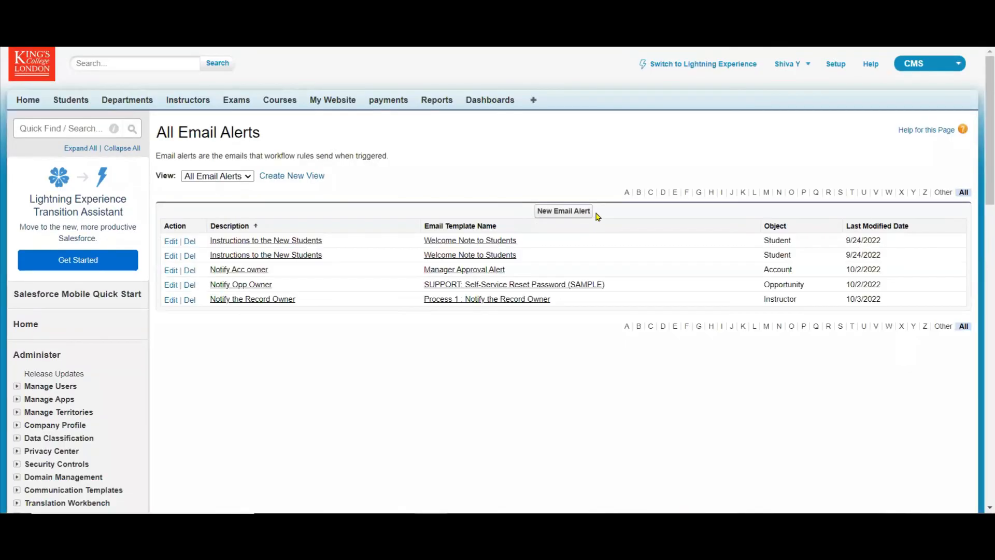
click(581, 213)
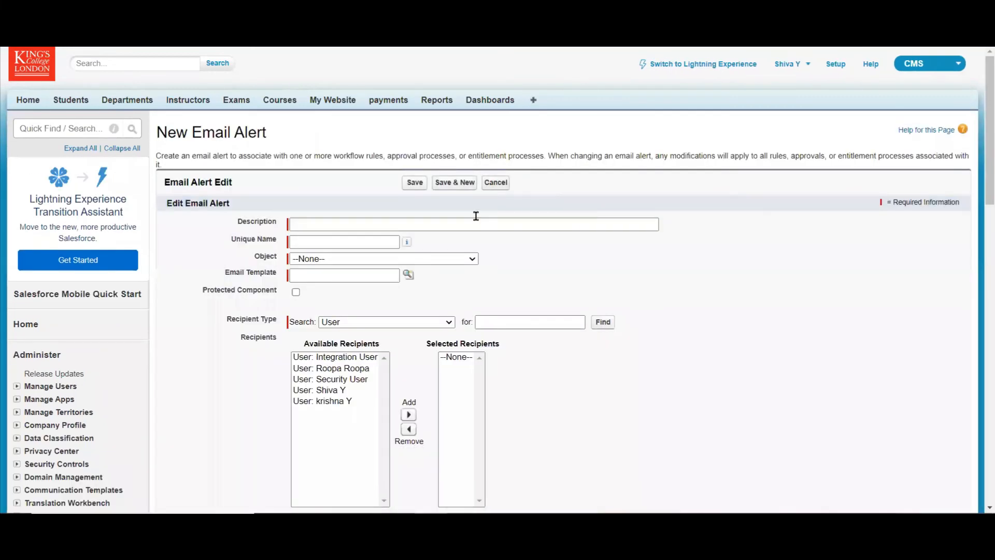
click(456, 224)
text(Process 1 : Instructor Guidelines)
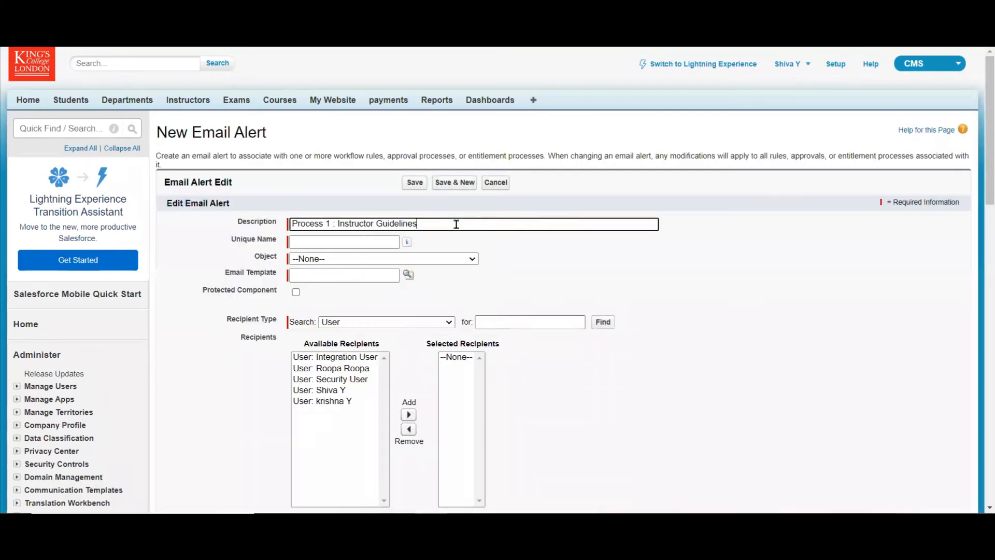
click(559, 260)
Set the object of the Process 1 : Instructor Guidelines email alert to Instructor.
click(469, 259)
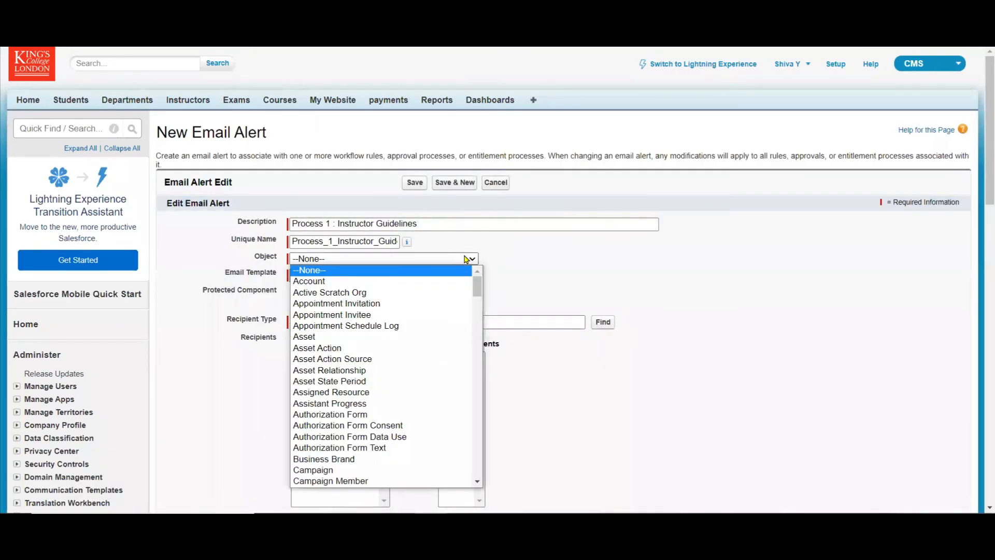
text(in)
key(Down)
key(Down)
key(Down)
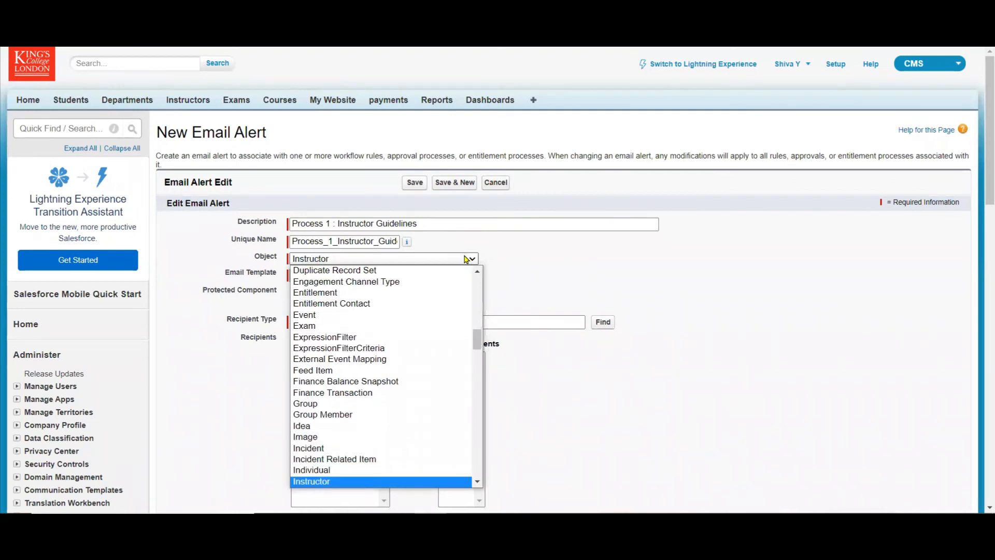
click(356, 482)
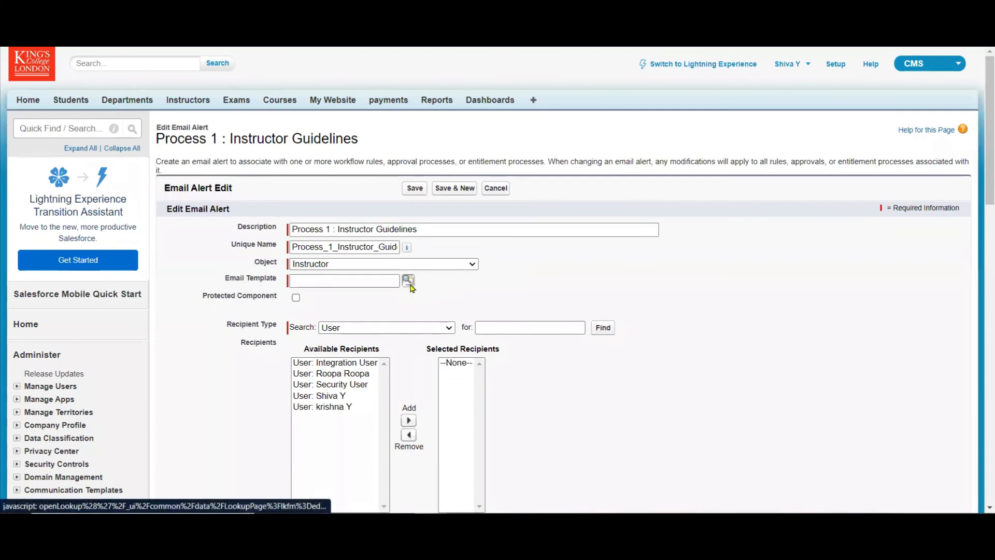
Assign the email template "Process 1 : Instructor Guidelines" to the alert and add all available users as recipients.
click(409, 280)
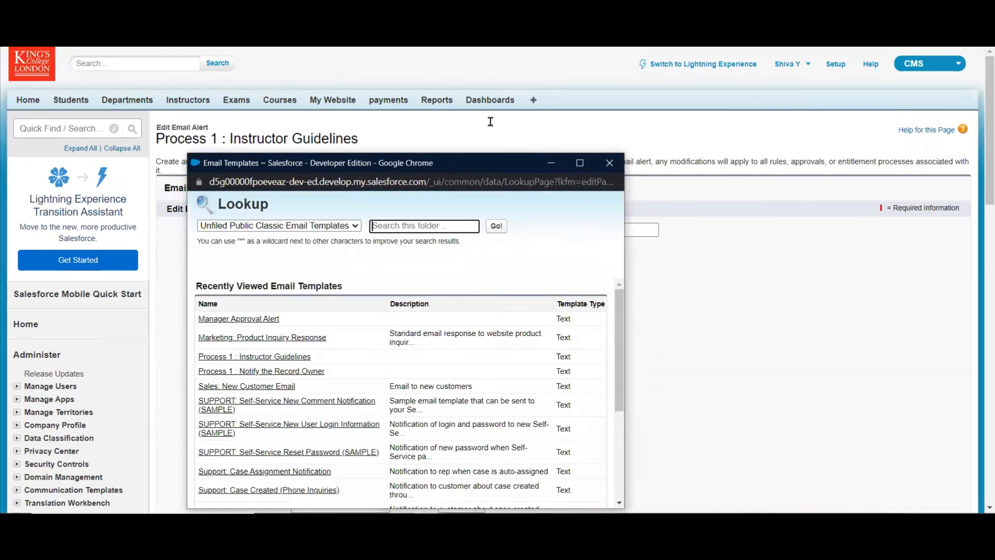
click(311, 302)
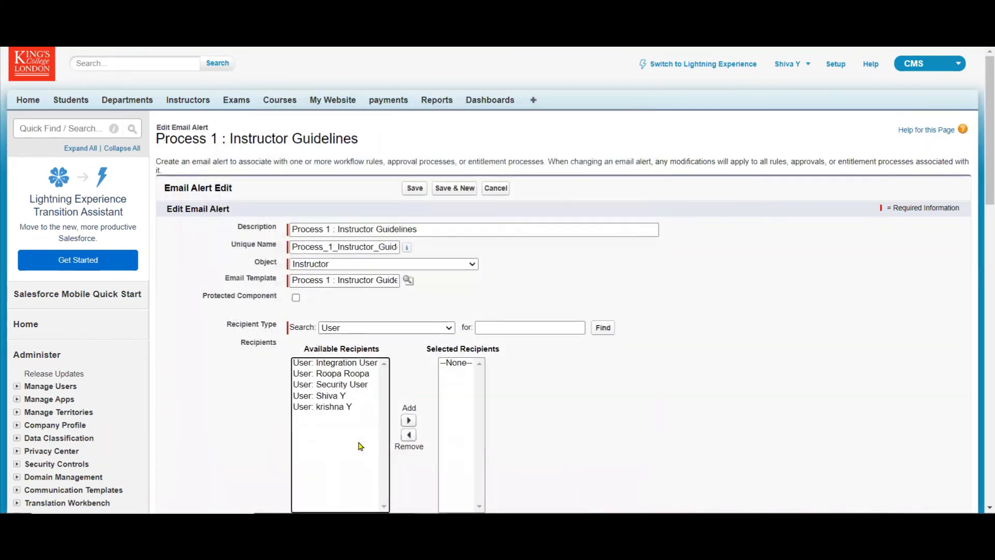
key(ctrl+a)
click(408, 421)
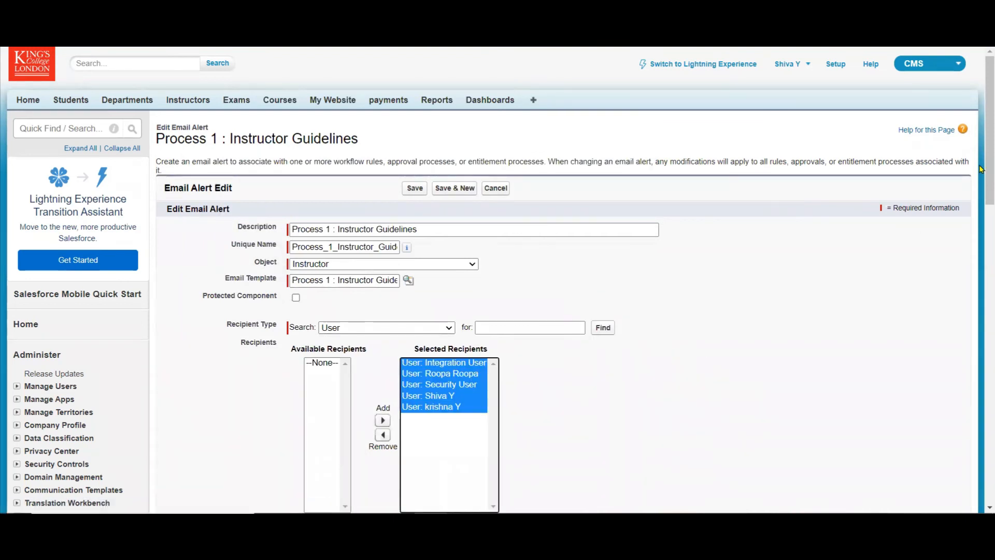
Enter the extra recipient's email address under Additional Emails and save the email alert.
scroll(527, 205, down, 6)
click(468, 230)
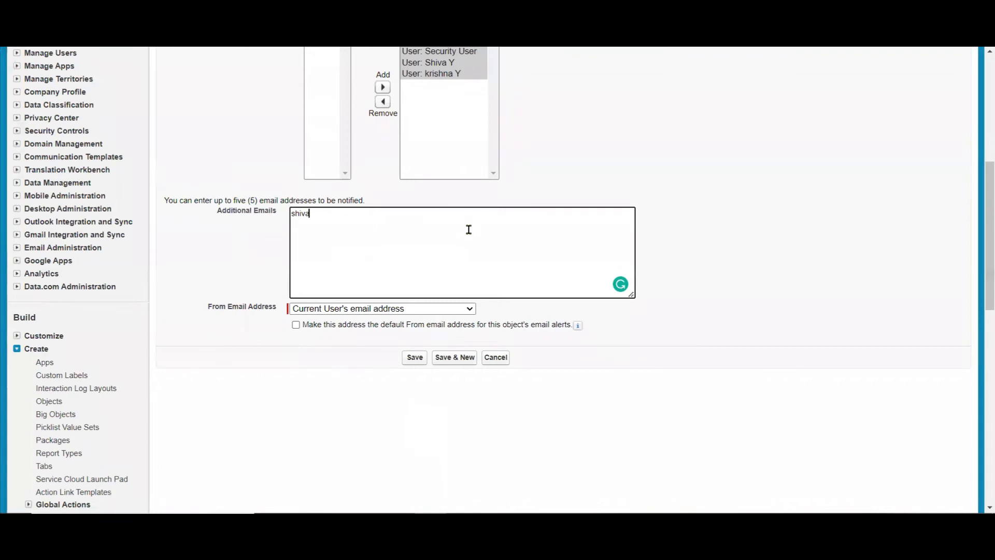
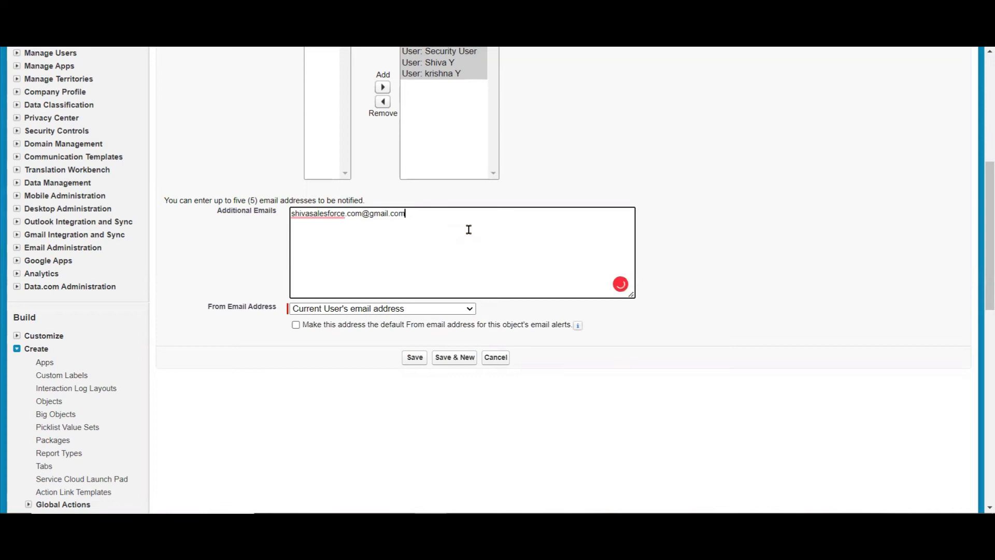
click(416, 356)
click(413, 358)
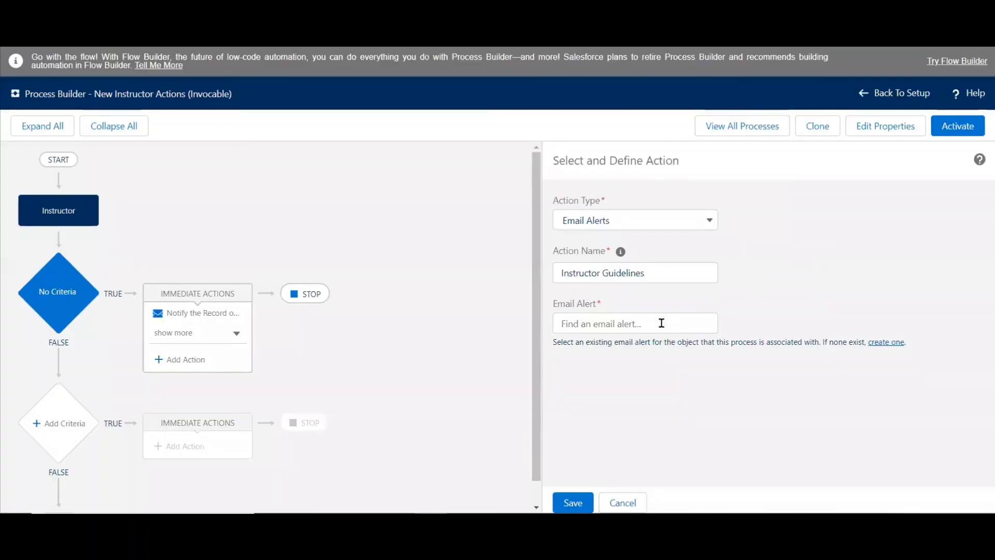
Try to find the saved email alert for the Instructor Guidelines action by searching for "Pro", and clear the search.
click(662, 323)
text(P)
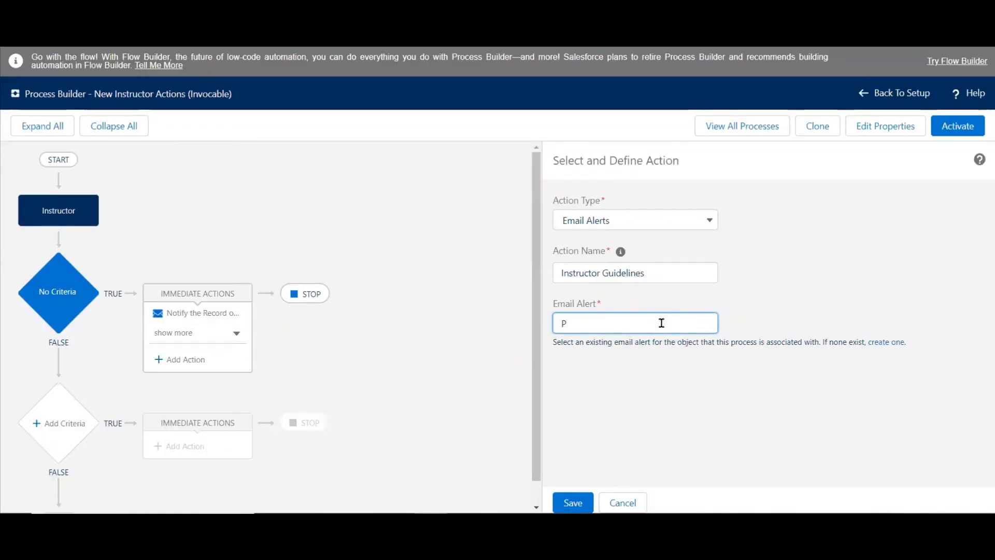
text(ro)
key(BackSpace)
text(ro)
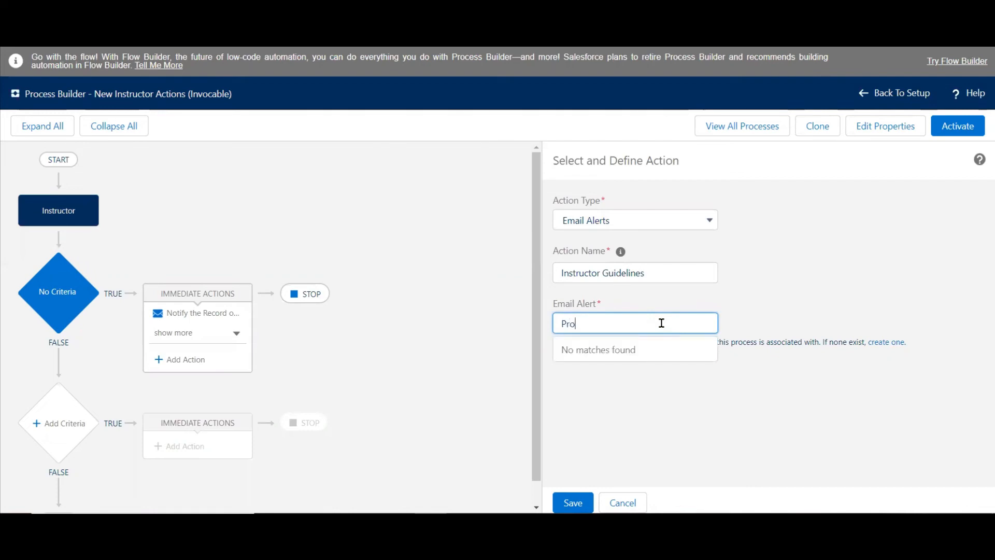
key(BackSpace)
key(BackSpace)
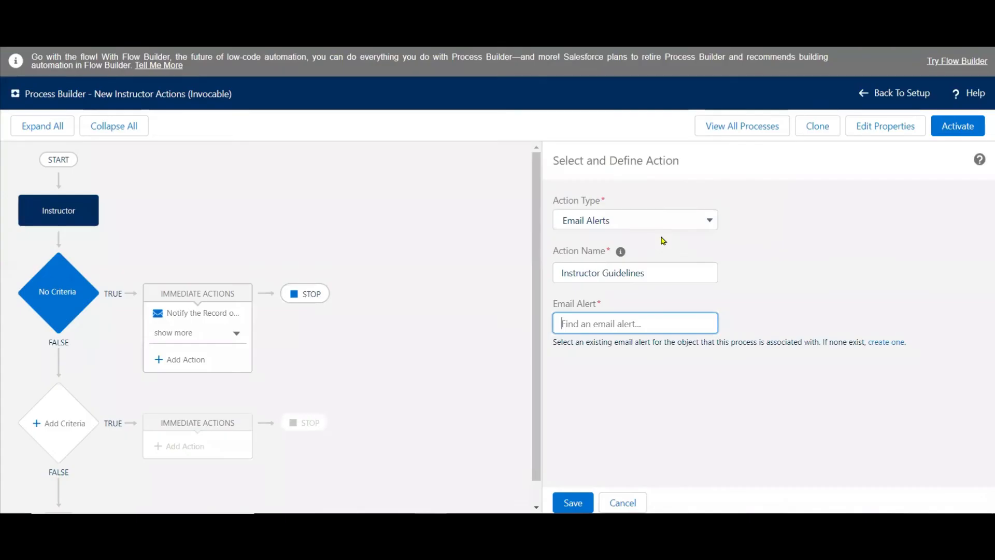
Open the email alert creation link again and retry the action's email alert search with "Process".
click(892, 344)
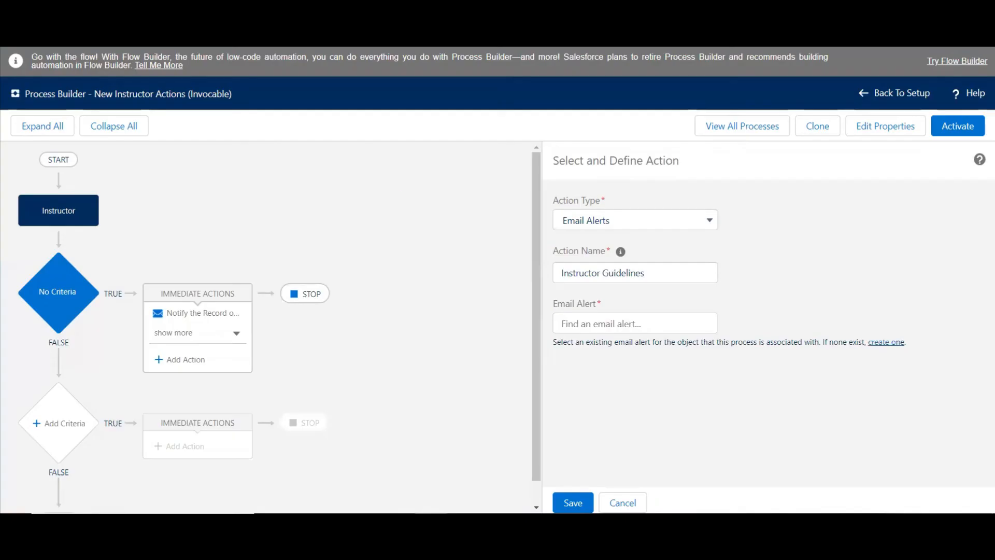
click(579, 327)
text(Process)
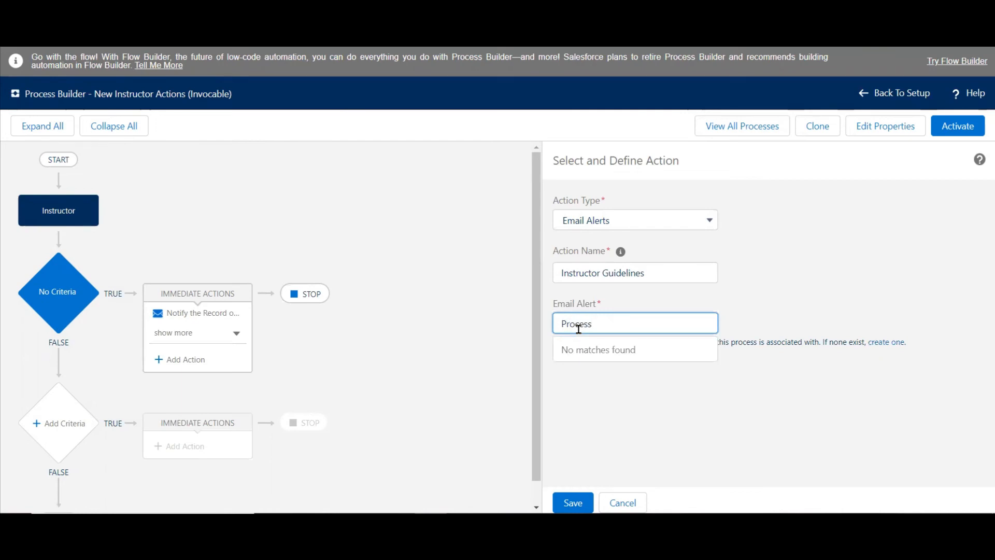
click(467, 258)
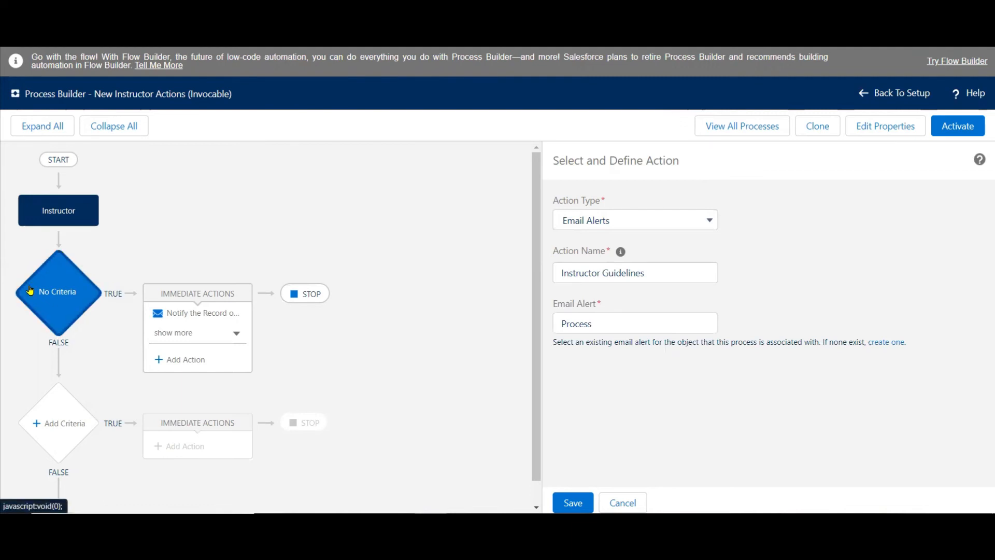
Leave the unfinished Instructor Guidelines action and add a new immediate action of type Email Alerts to the No Criteria node.
click(55, 291)
click(226, 338)
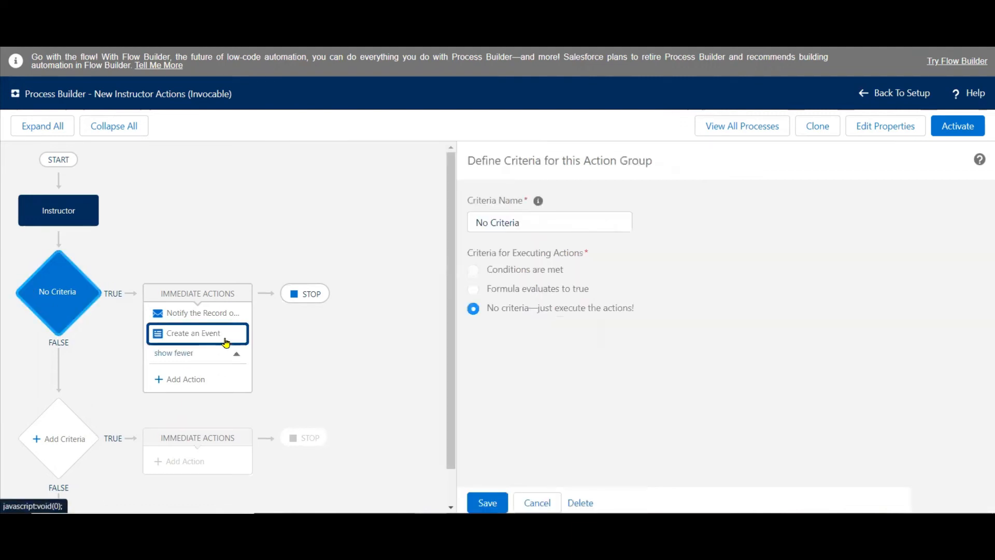
click(179, 385)
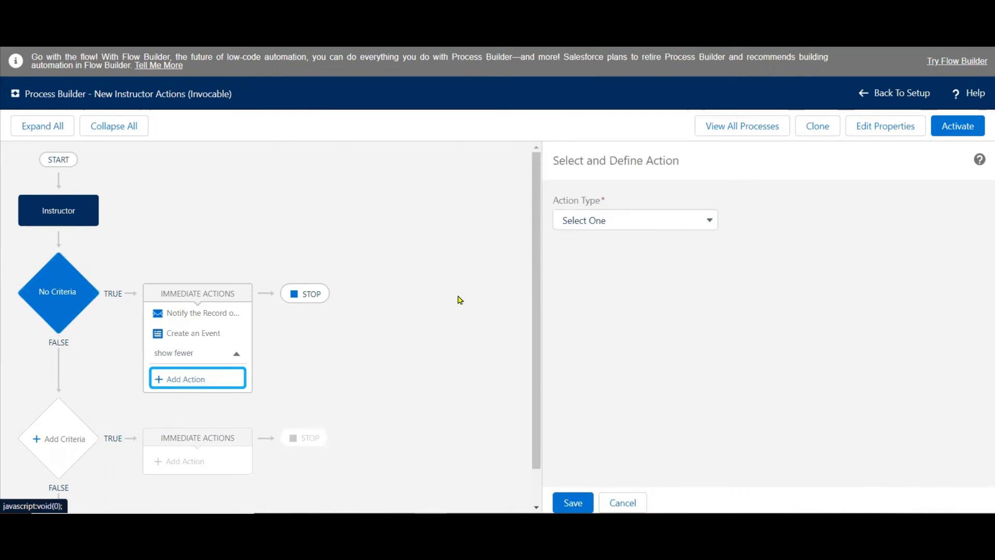
click(686, 222)
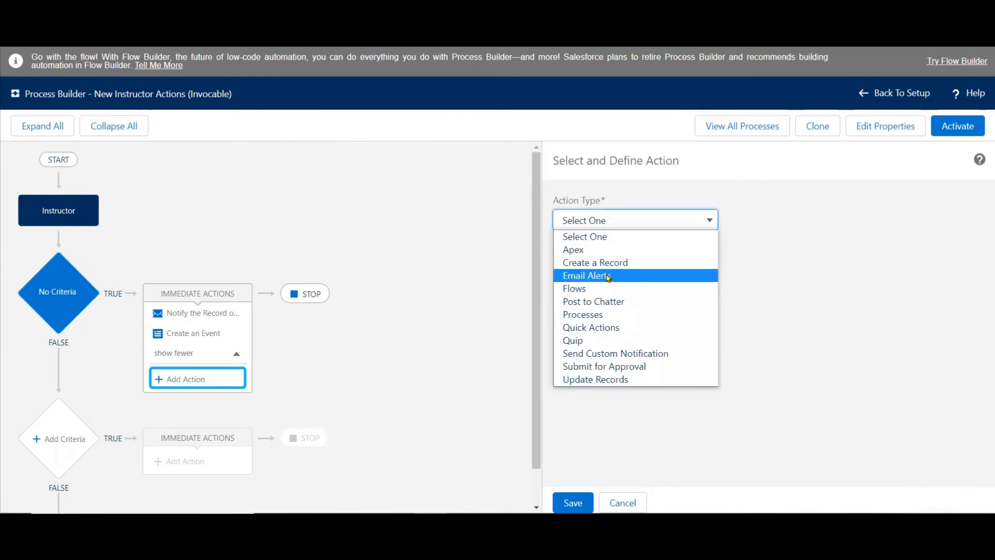
click(609, 275)
Try to find the email alert for the new action by searching for "Process", and clear the search.
click(613, 319)
text(Process)
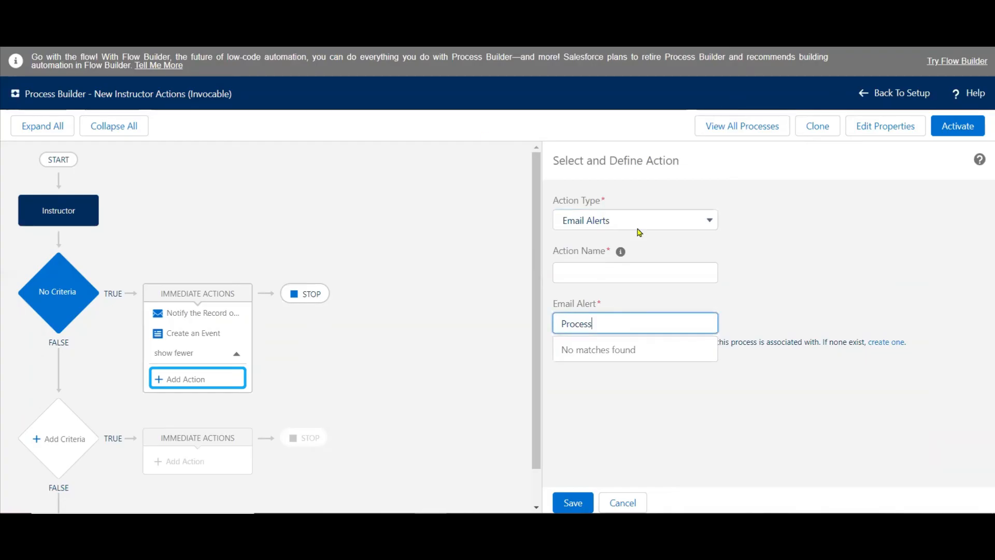
click(845, 318)
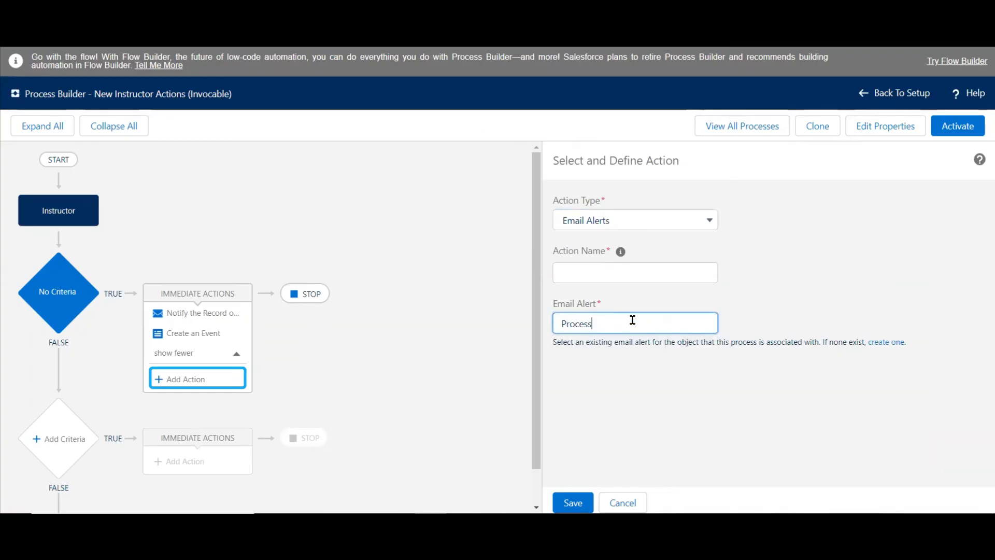
key(BackSpace)
key(BackSpace)
key(BackSpace)
key(BackSpace)
key(BackSpace)
key(BackSpace)
key(BackSpace)
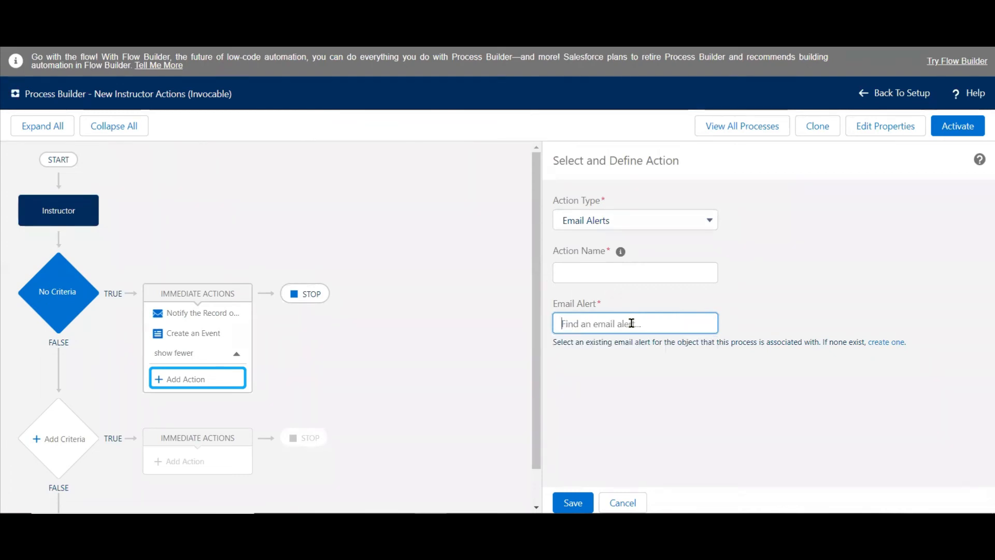
Retry the new action's email alert search with "Process1", and empty the field.
text(Process1)
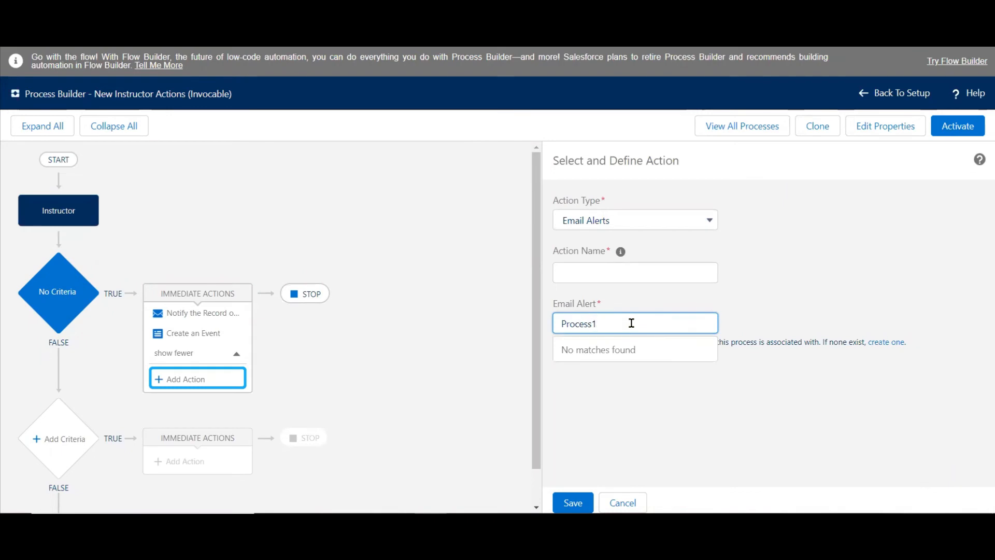
key(BackSpace)
key(BackSpace)
key(BackSpace)
key(BackSpace)
key(BackSpace)
key(BackSpace)
key(BackSpace)
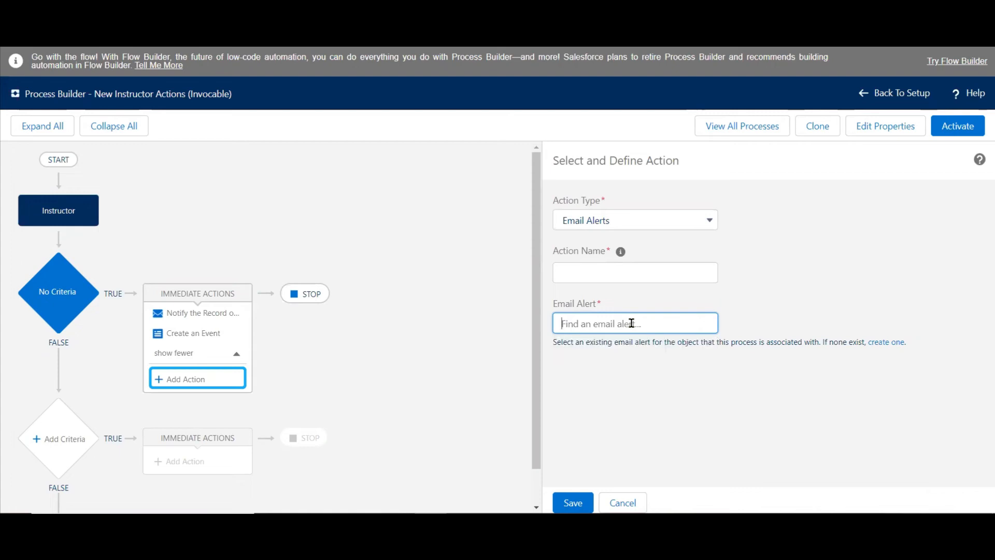
Check the planned actions on the PowerPoint slide, and change the new action's type to Create a Record back in Process Builder.
click(483, 524)
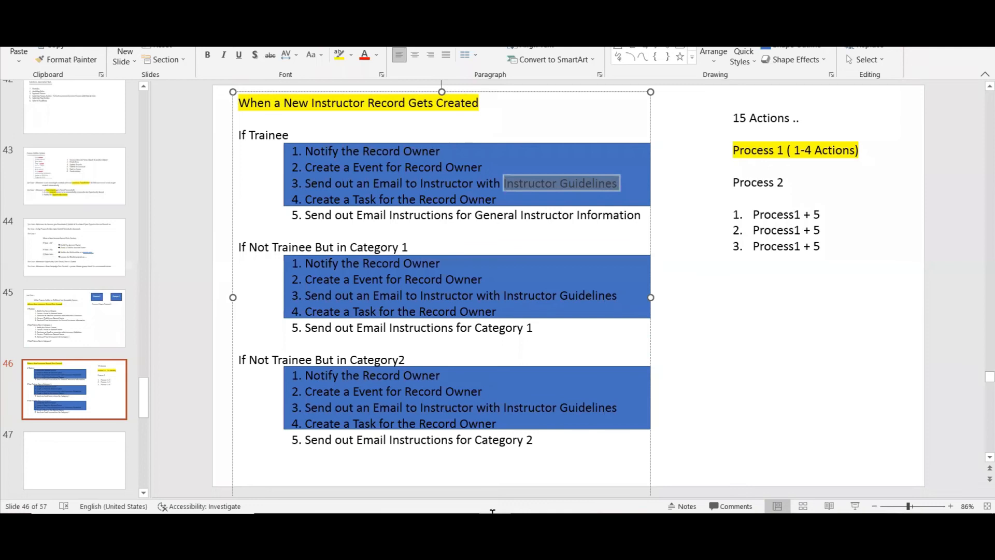
click(735, 318)
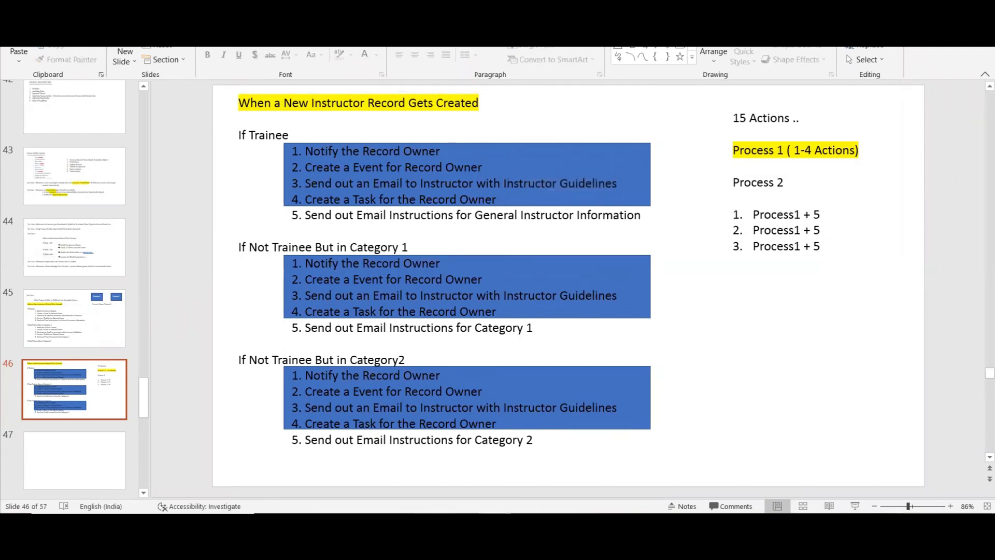
click(321, 524)
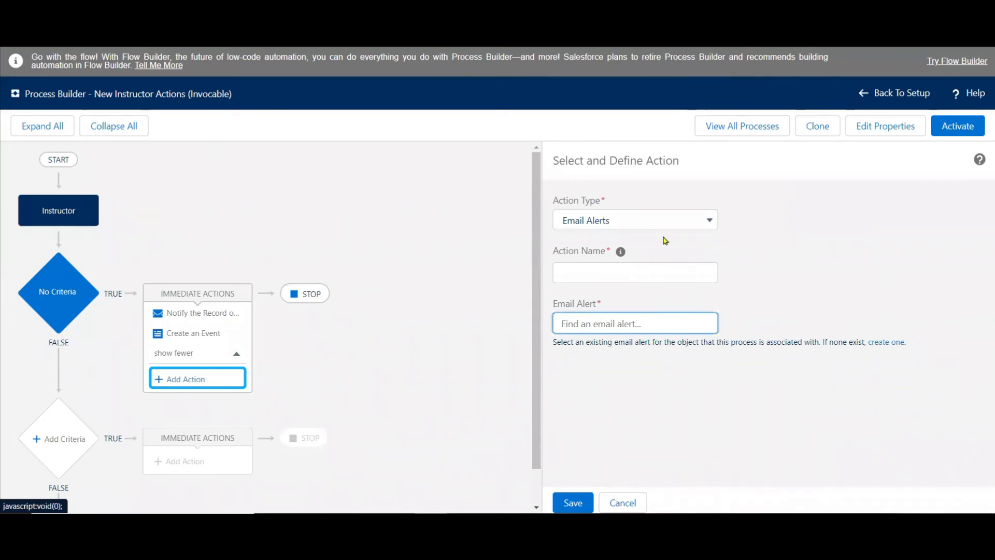
click(706, 221)
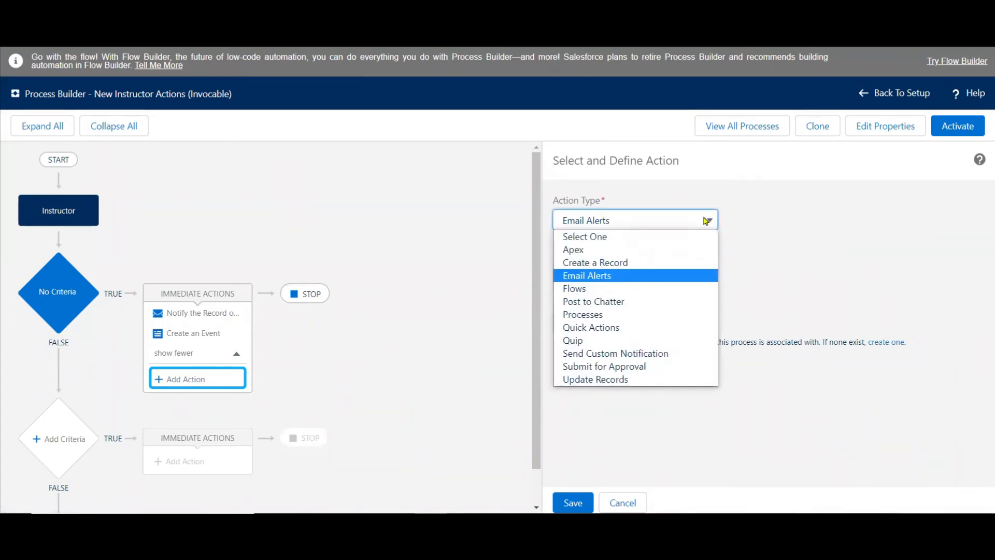
click(639, 263)
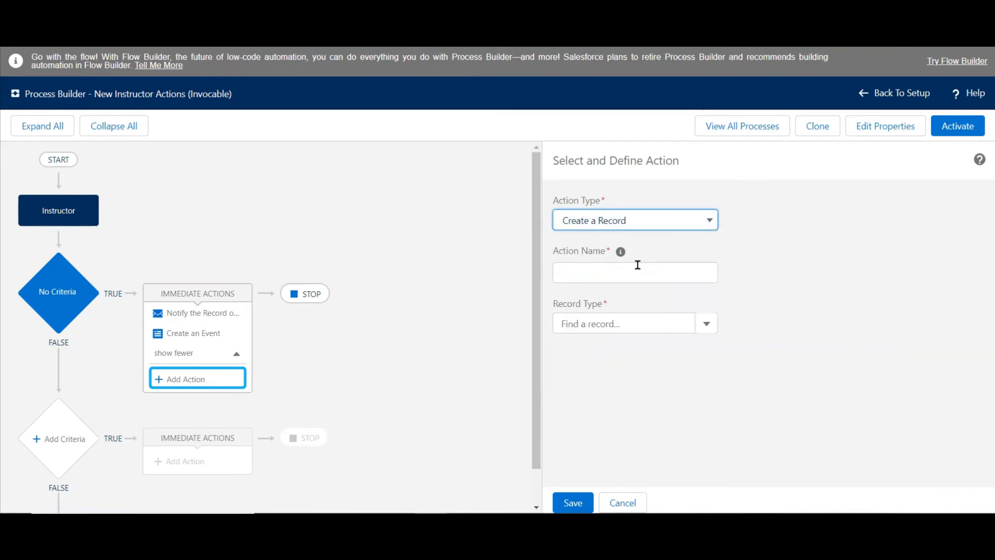
Set the action's record type to Task and name the action "New Task".
click(621, 316)
text(task)
click(588, 347)
click(616, 272)
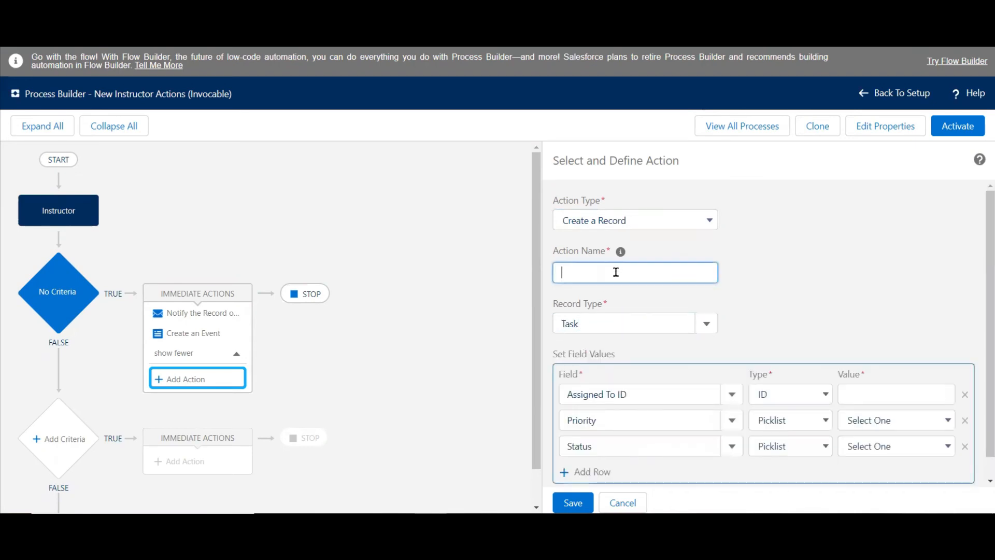
text(New Task)
Set the task's Assigned To ID to a field reference to the instructor record's Owner ID.
scroll(981, 216, down, 1)
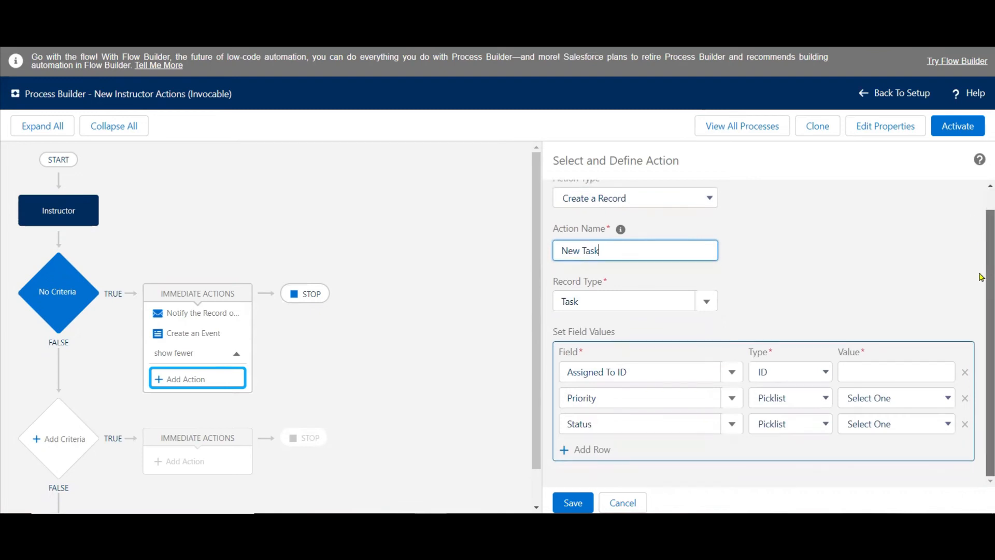
click(820, 373)
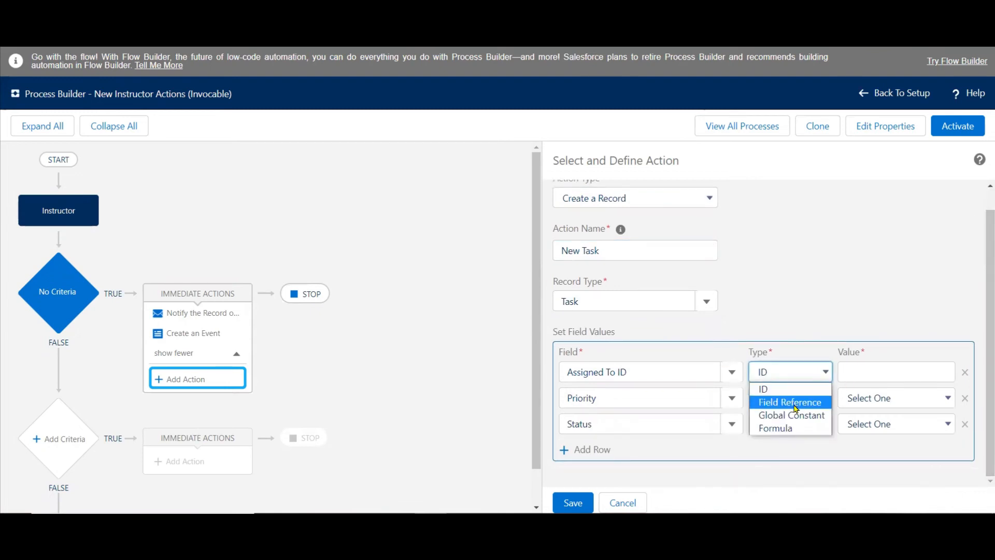
click(790, 402)
click(874, 379)
click(473, 227)
text(own)
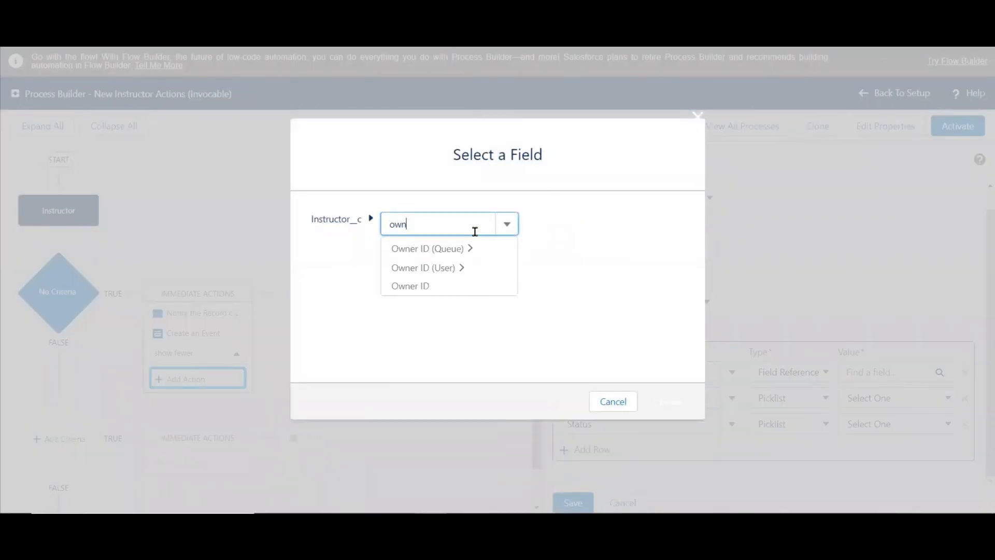
click(422, 285)
click(668, 399)
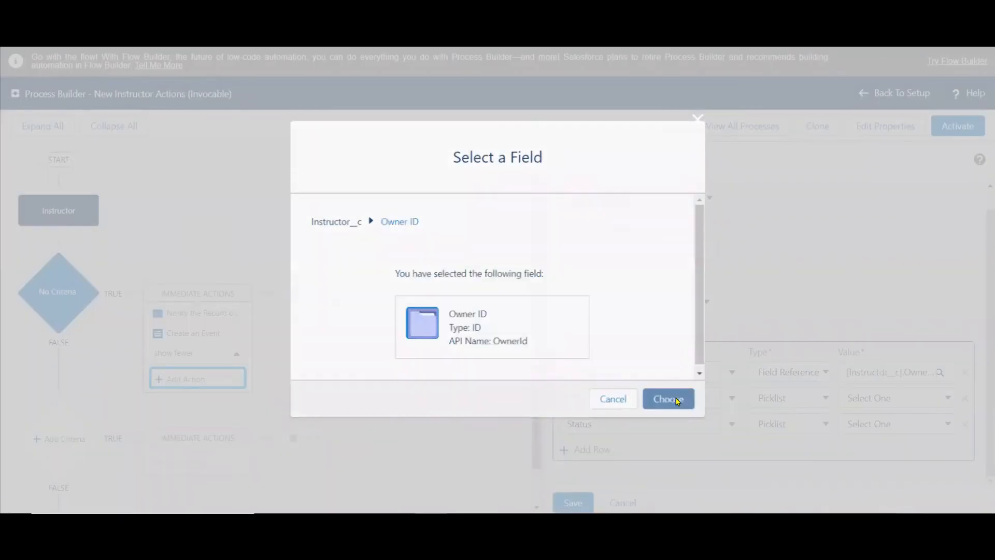
Set the task's Priority to High and Status to Not Started, and save the action.
click(869, 403)
click(880, 428)
click(895, 429)
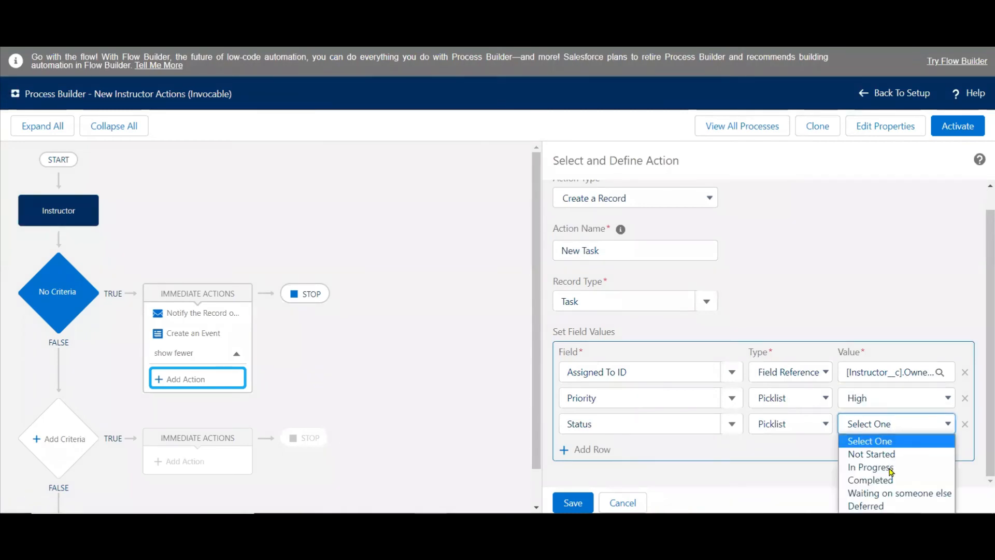
click(899, 456)
click(572, 502)
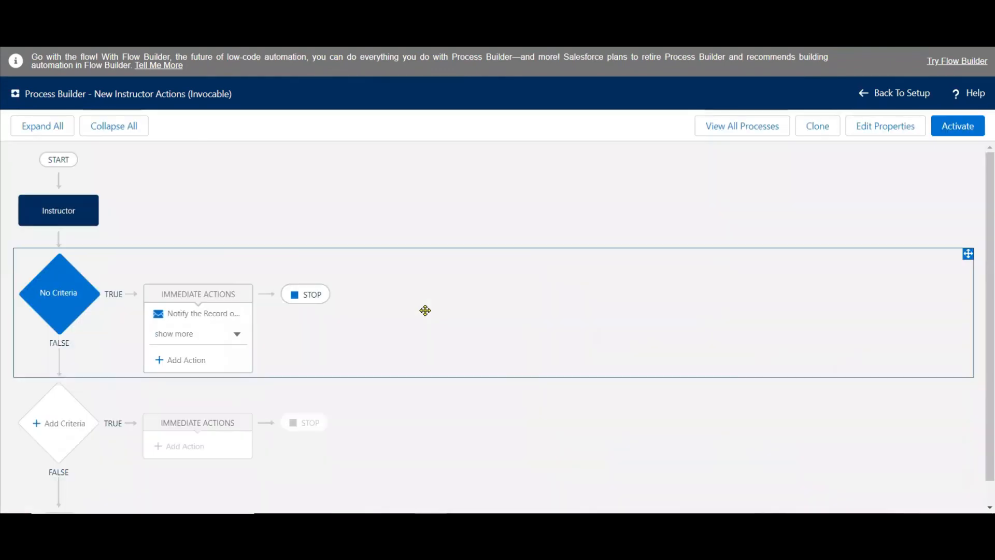
Add another immediate action to the No Criteria node and set its type to Email Alerts.
click(233, 337)
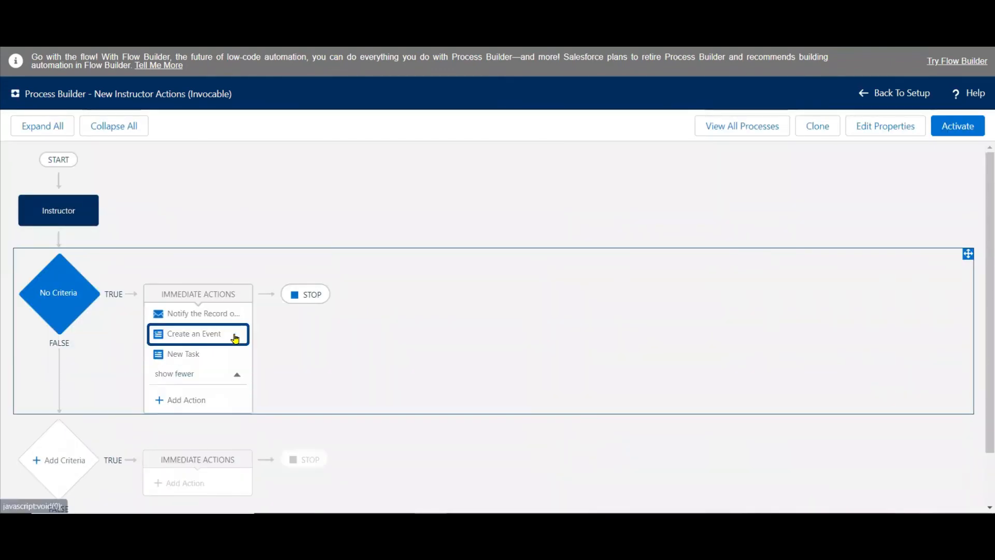
click(179, 400)
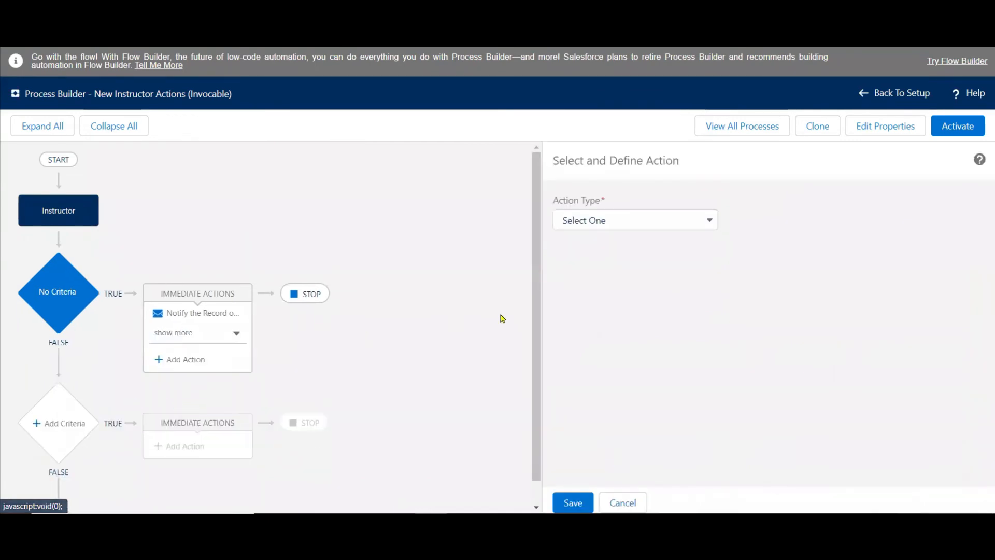
click(670, 222)
click(616, 275)
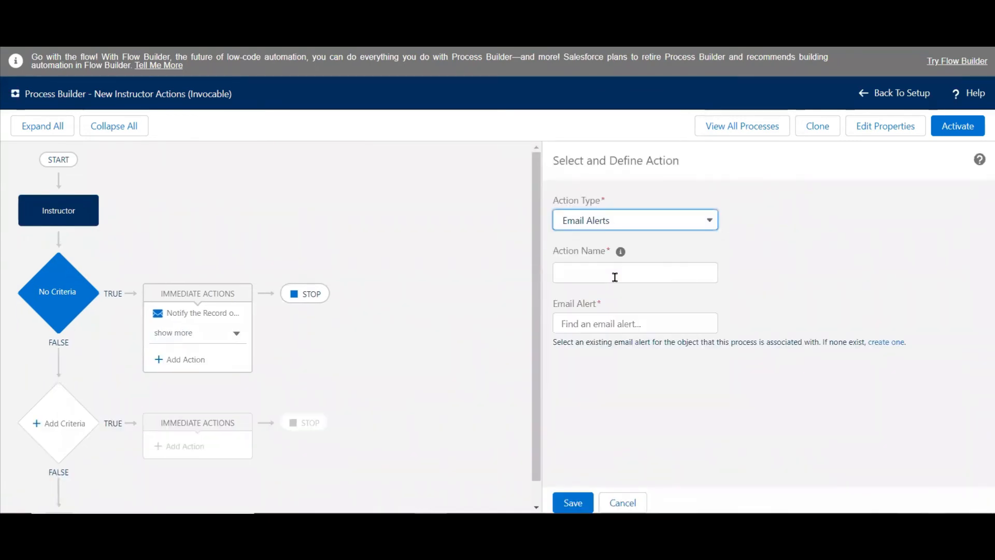
Try to find the action's email alert by searching for "Process" and "Not", and clear the search.
click(597, 322)
text(Process)
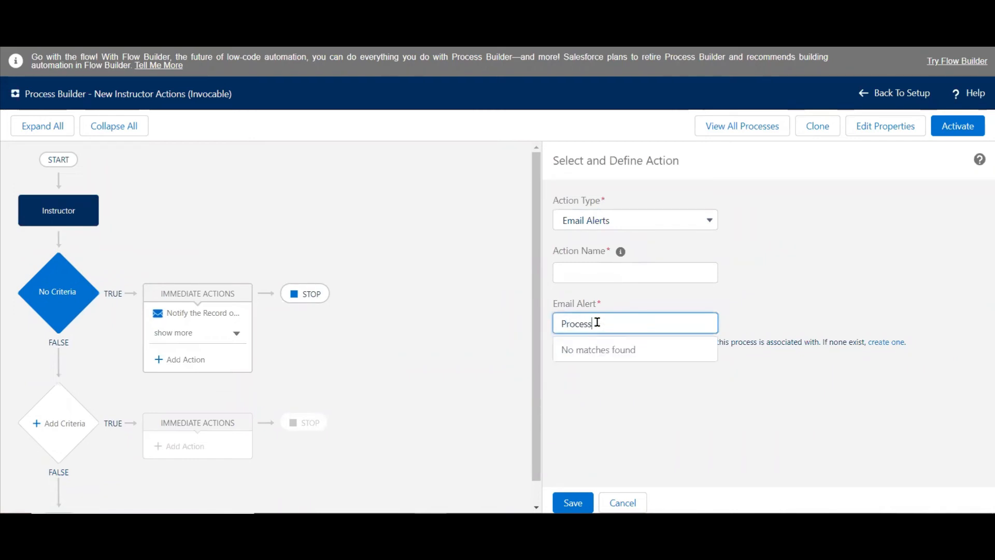
key(BackSpace)
key(BackSpace)
key(BackSpace)
key(BackSpace)
key(BackSpace)
key(BackSpace)
key(BackSpace)
text(Not)
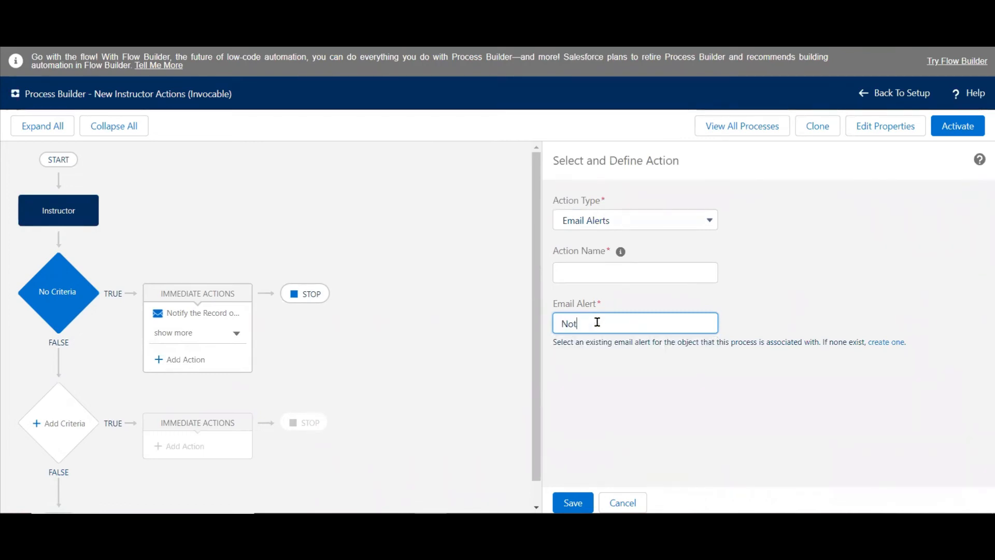
key(BackSpace)
key(BackSpace)
key(BackSpace)
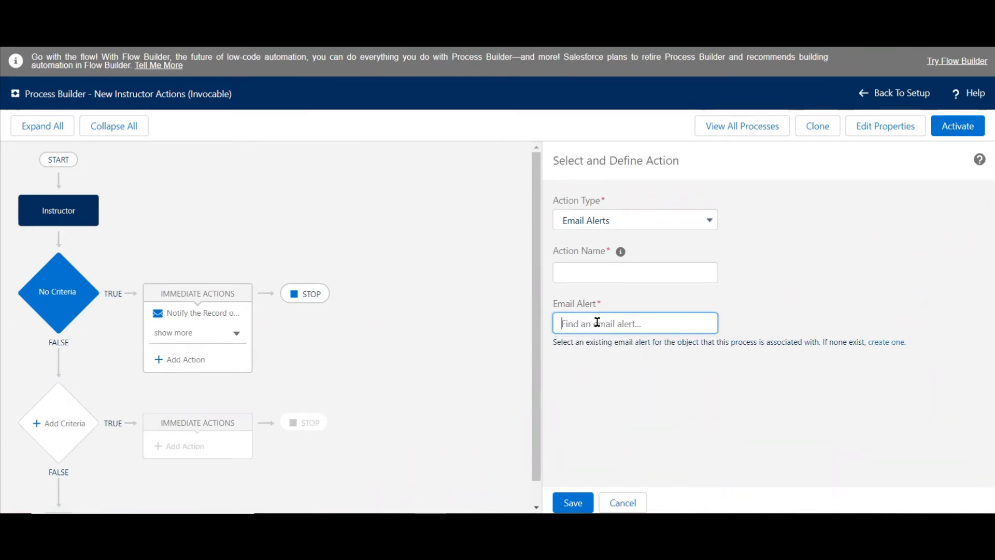
Open the "Process 1 : Instructor Guidelines" email alert for editing, review its recipients and settings, and save it again.
key(ctrl+Tab)
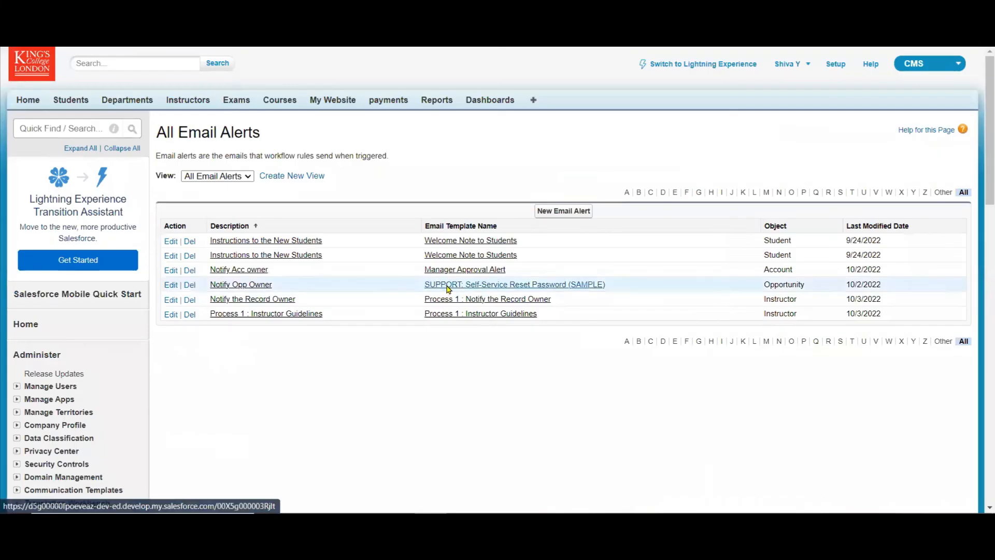
click(289, 316)
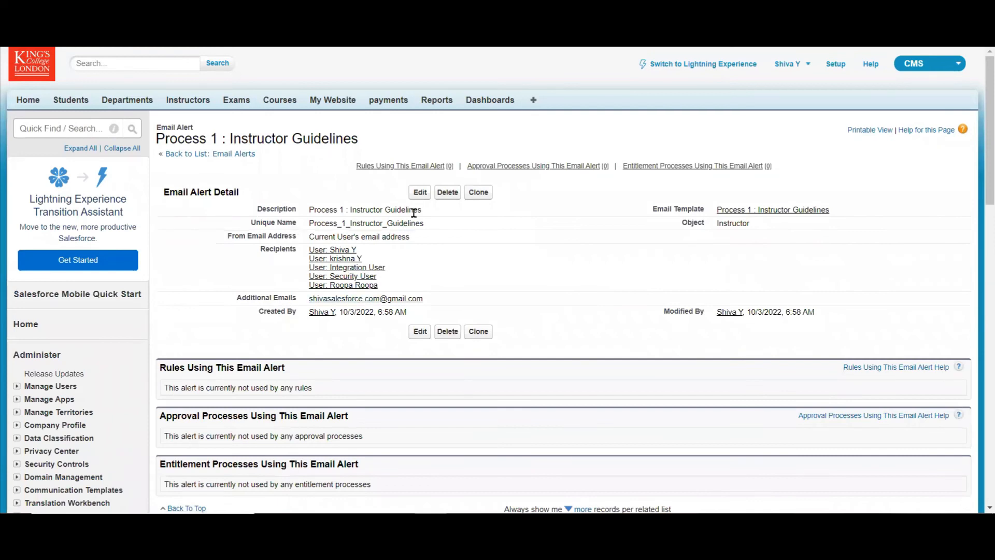
click(420, 193)
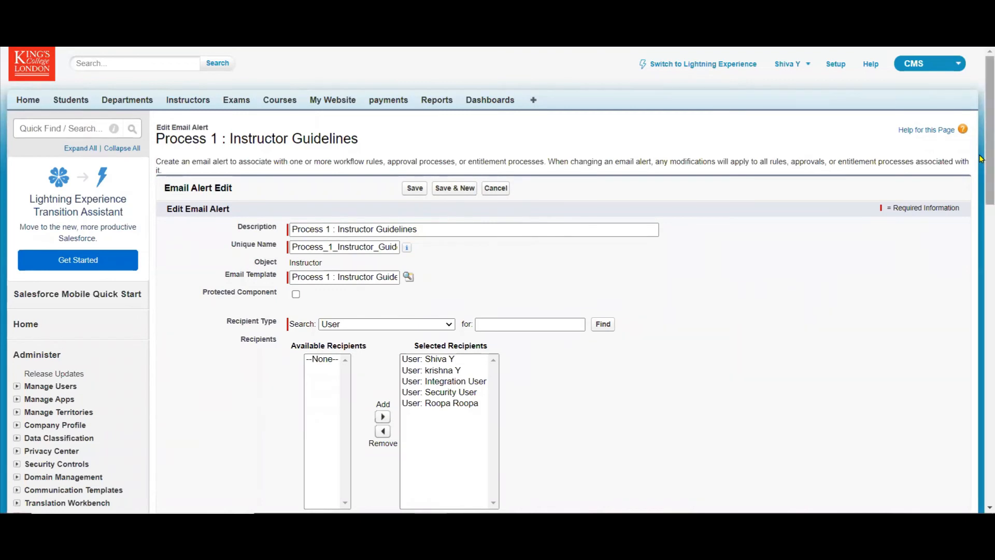
scroll(981, 264, down, 6)
scroll(980, 285, down, 2)
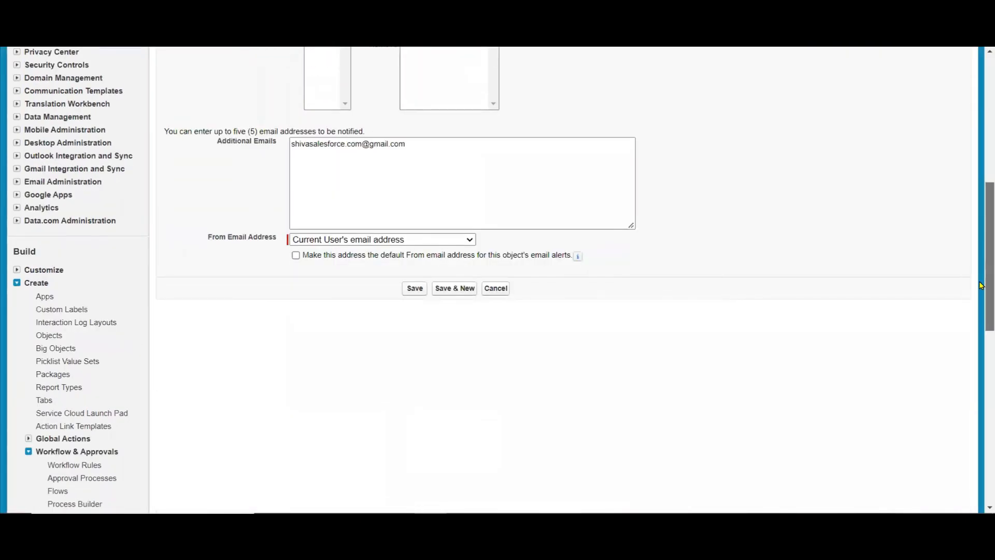
scroll(980, 284, up, 8)
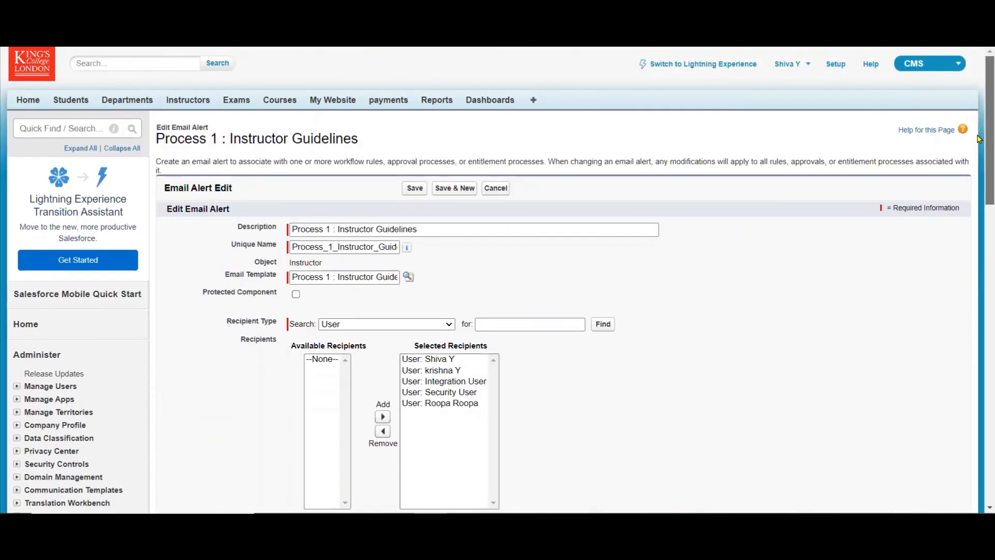
click(410, 188)
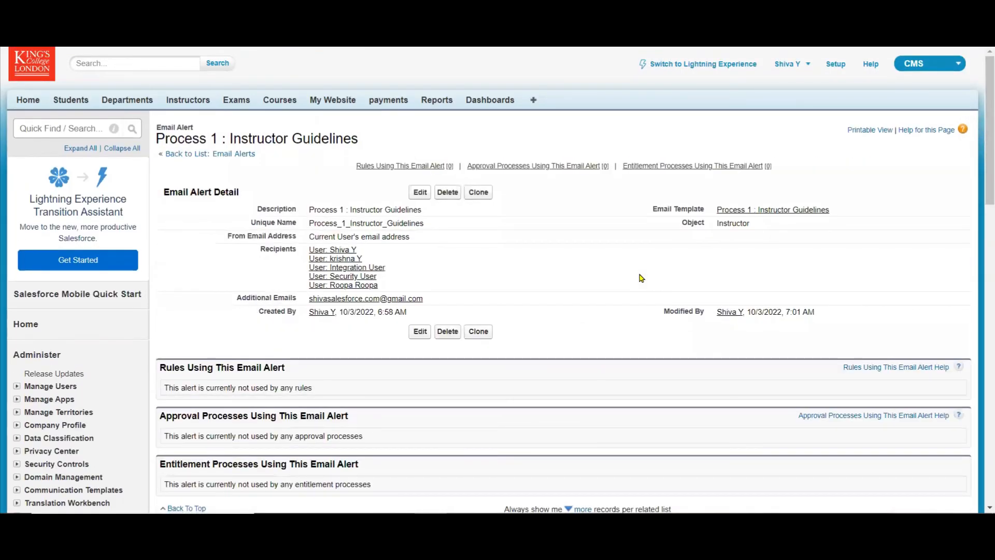
Return to Process Builder and name the email alert action "New Instructions".
drag(982, 138, 982, 58)
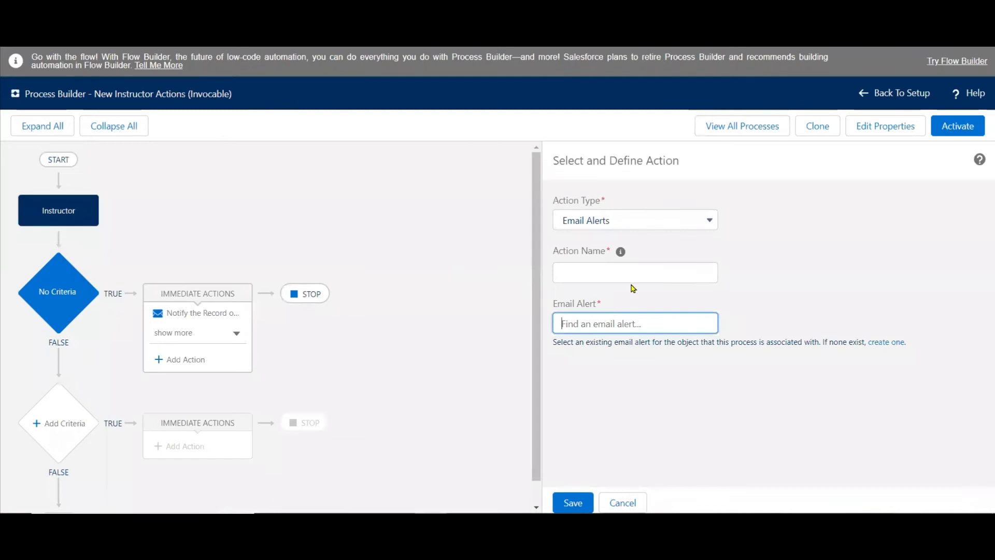
click(624, 271)
text(New)
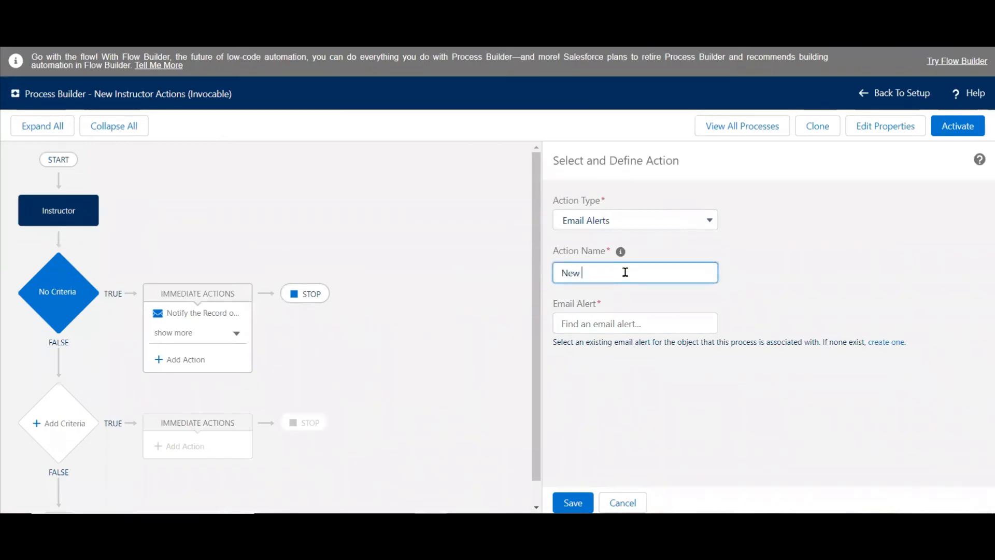
text( G)
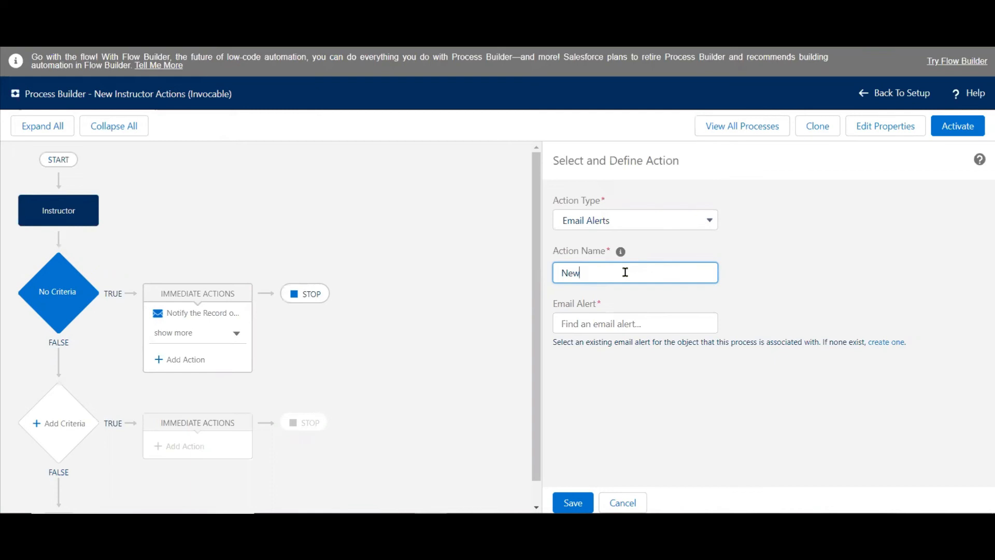
text(G)
key(BackSpace)
text(Instructions)
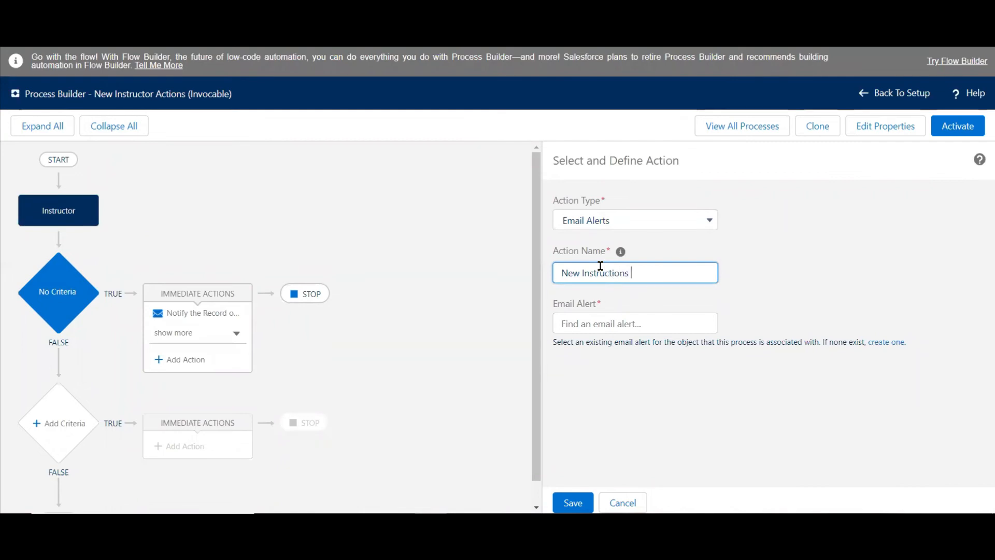
Try to find the action's email alert by searching for "Process1".
click(593, 323)
text(Pro)
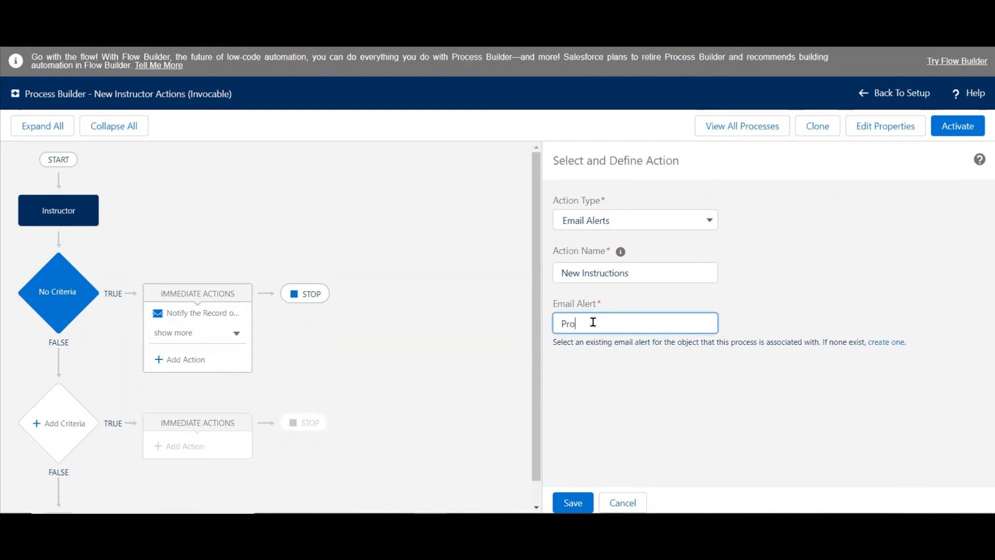
text(cess)
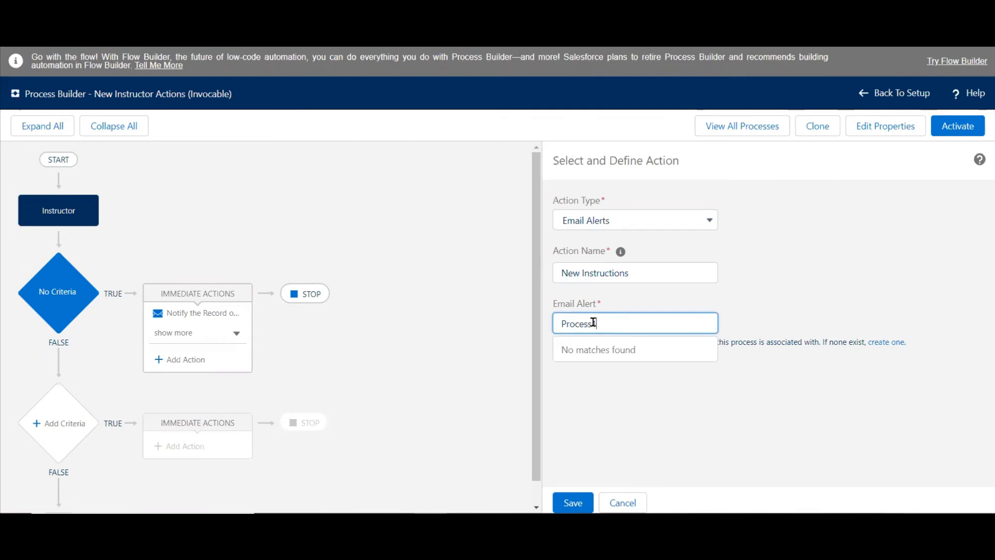
text(1)
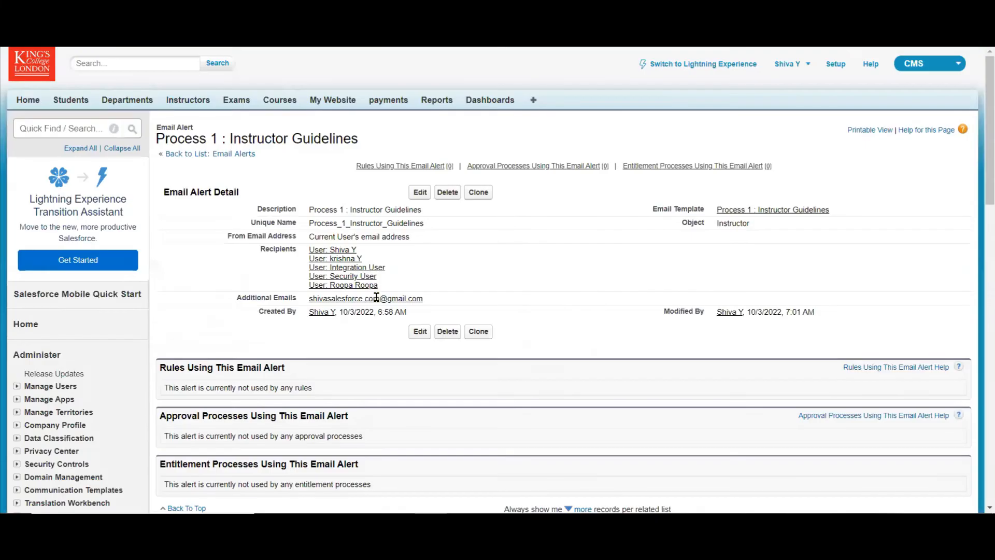
Copy the email alert's description, paste "Process 1 : Instructor Guidelines" as the action's email alert, and try to save the action.
drag(422, 210, 310, 206)
key(ctrl+c)
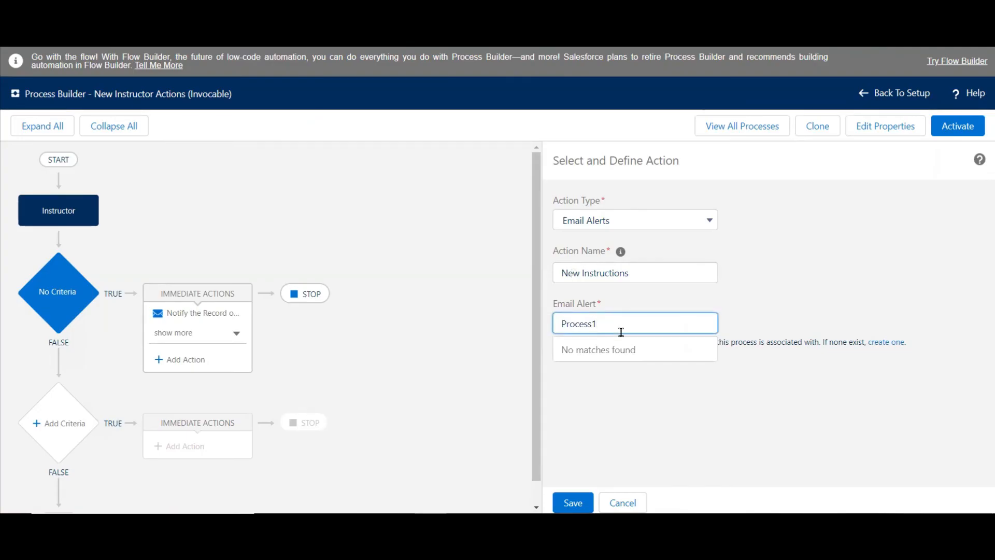
drag(617, 322, 455, 315)
key(ctrl+v)
click(719, 423)
click(573, 502)
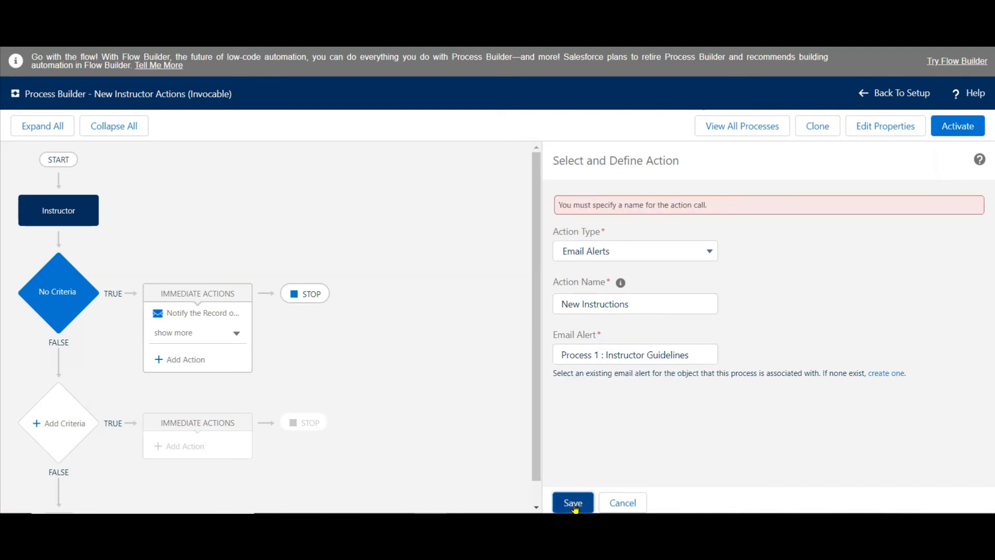
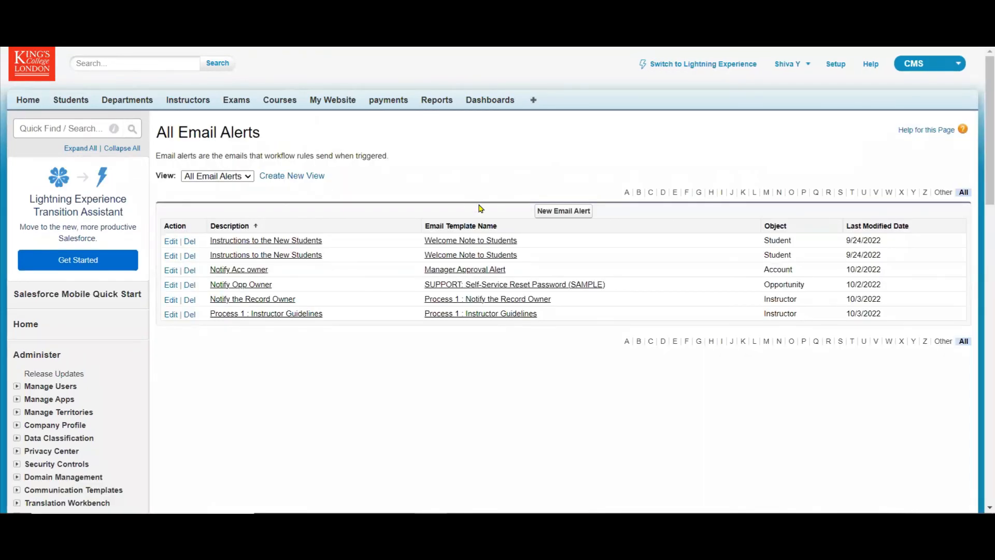
Rename the "Process 1 : Instructor Guidelines" email alert with description "Instructor Guidelines" and unique name "Instructor_Guidelines", and save it.
click(171, 314)
click(344, 230)
drag(335, 226, 78, 244)
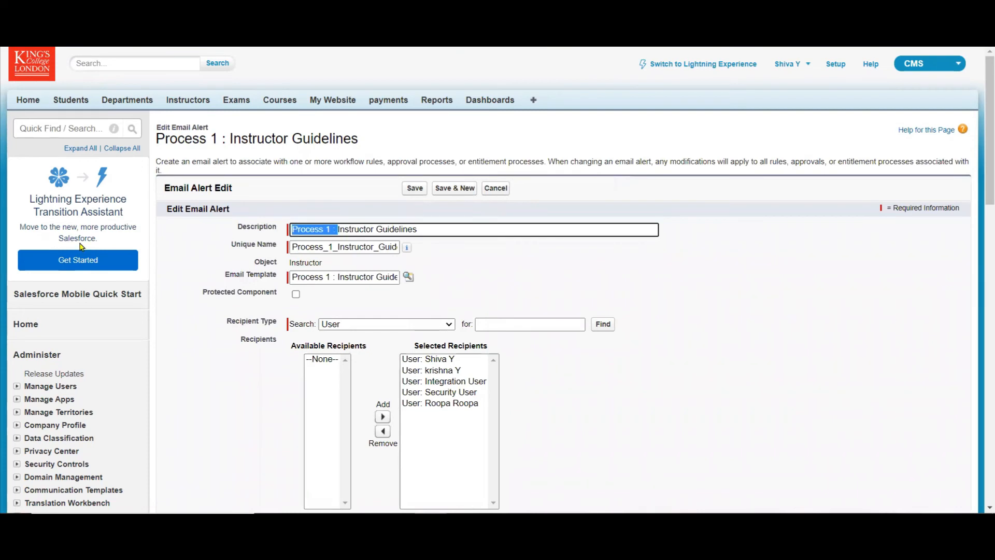
key(BackSpace)
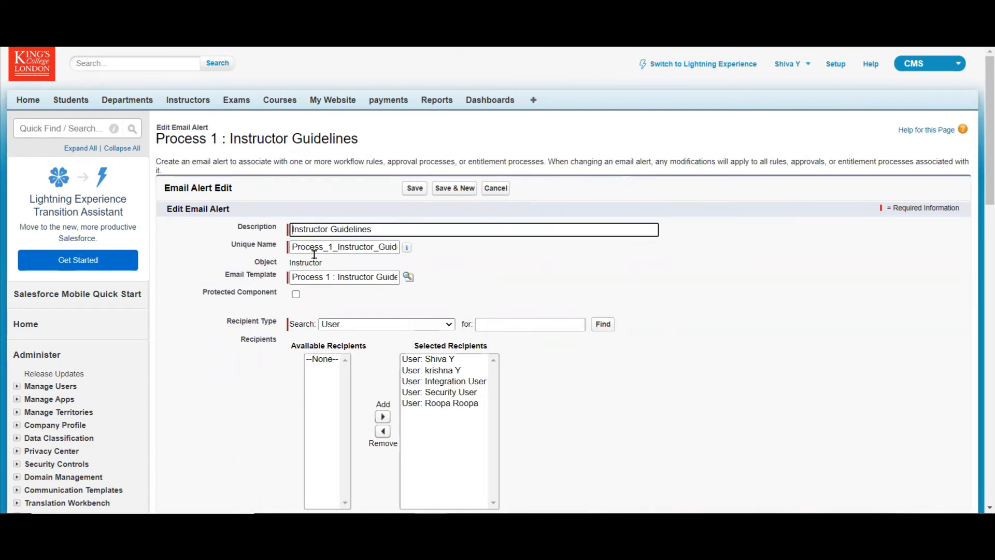
drag(337, 247, 57, 264)
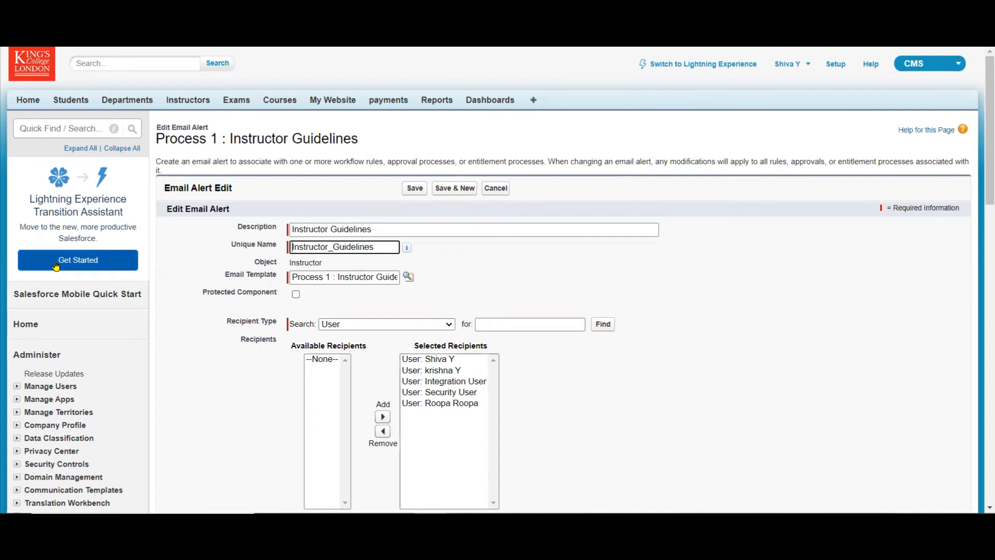
key(BackSpace)
click(416, 190)
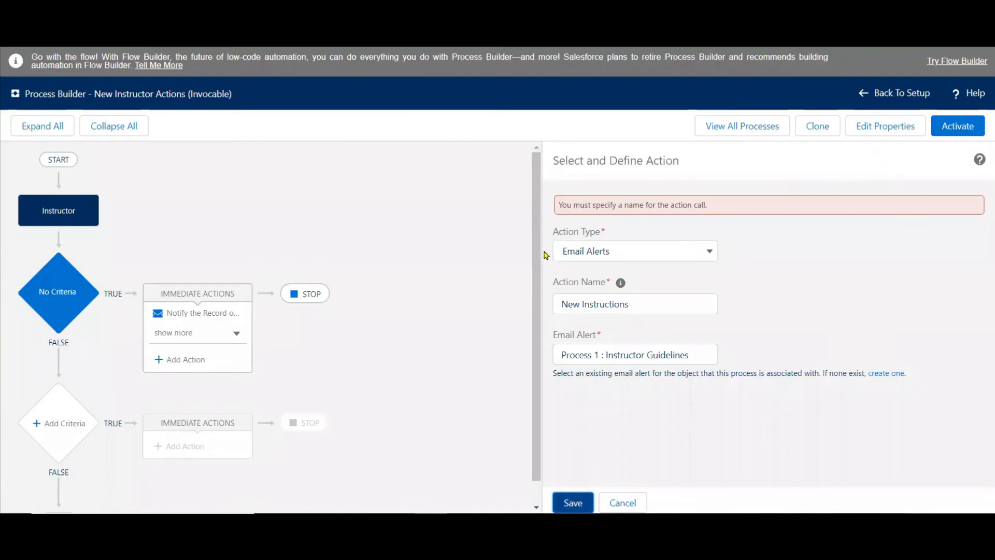
Back in Process Builder, set the New Instructions action's email alert to "Instructor_Guidelines" and save the action.
click(595, 354)
drag(700, 351, 306, 323)
key(BackSpace)
text(In)
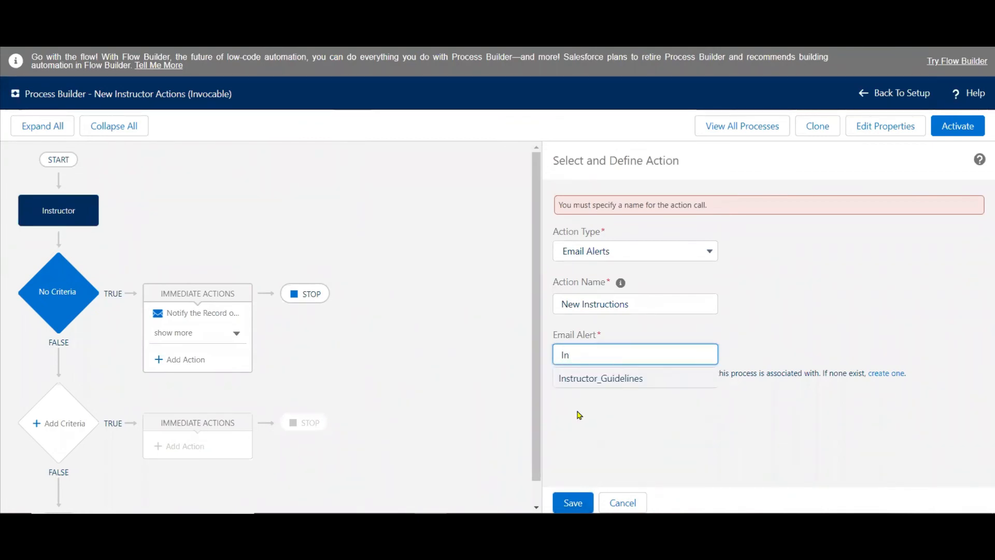
click(611, 382)
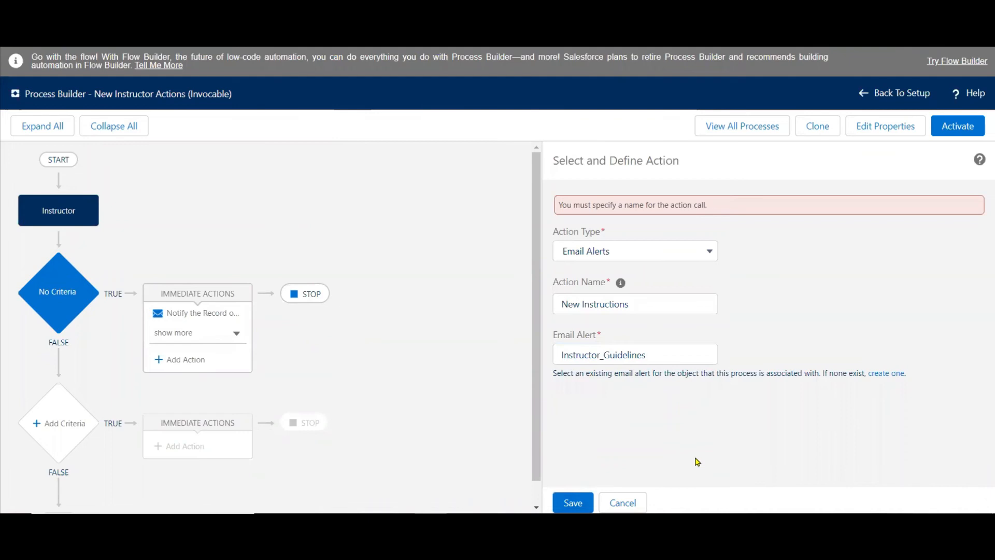
click(570, 501)
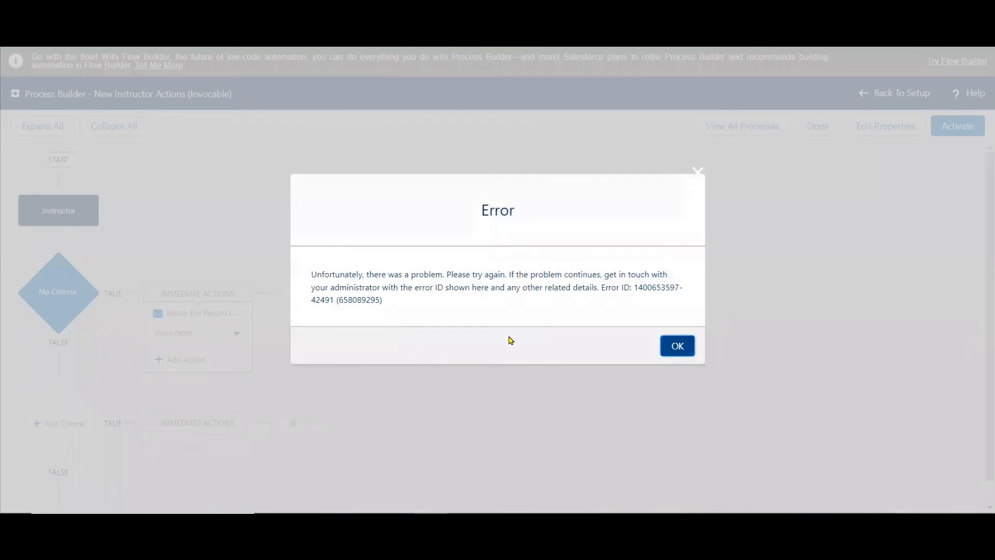
click(677, 346)
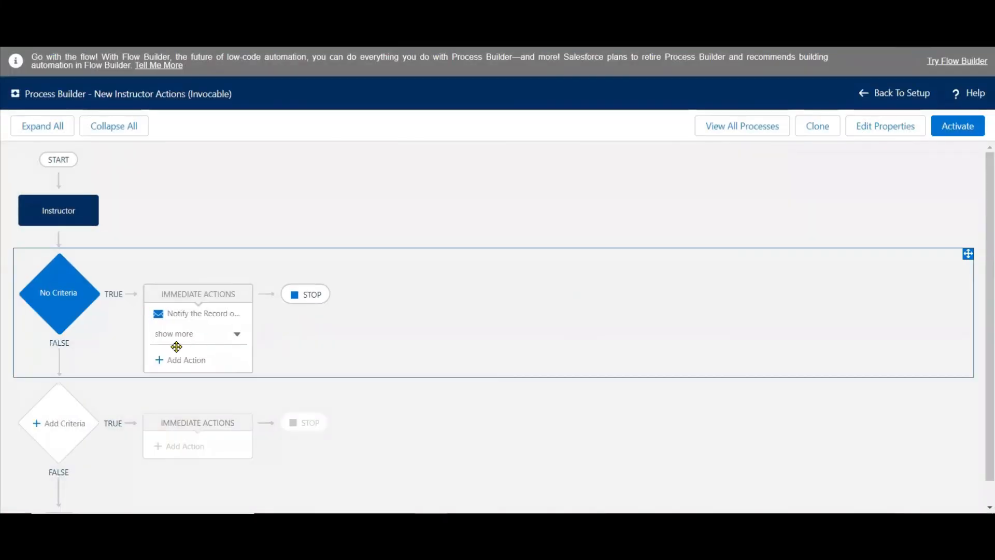
Expand the full list of immediate actions, and activate the New Instructor Actions process.
click(237, 335)
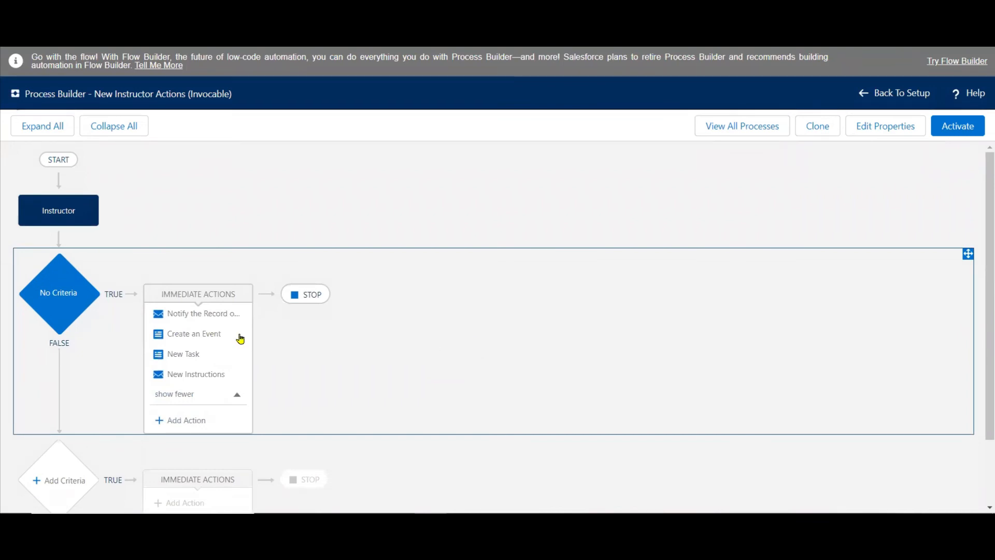
click(203, 334)
click(680, 267)
click(957, 128)
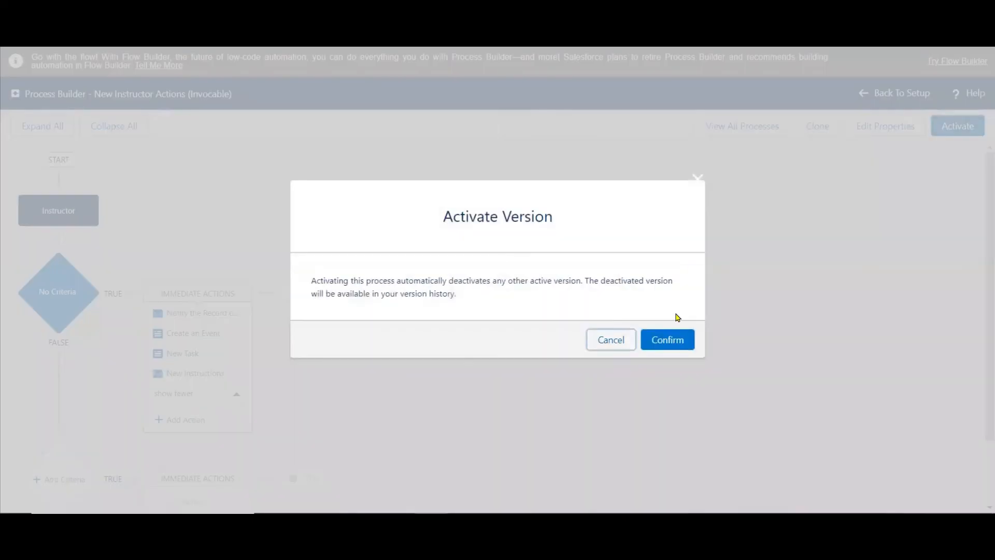
click(672, 340)
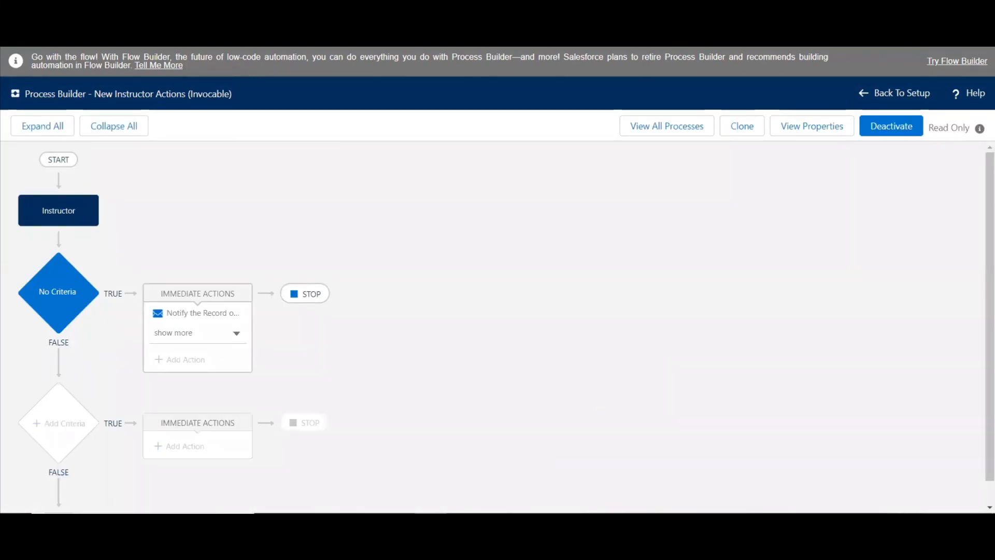
Check the plan slide in PowerPoint, and start a new process with "New Instructor Actions 2" as its name and description.
key(alt+Tab)
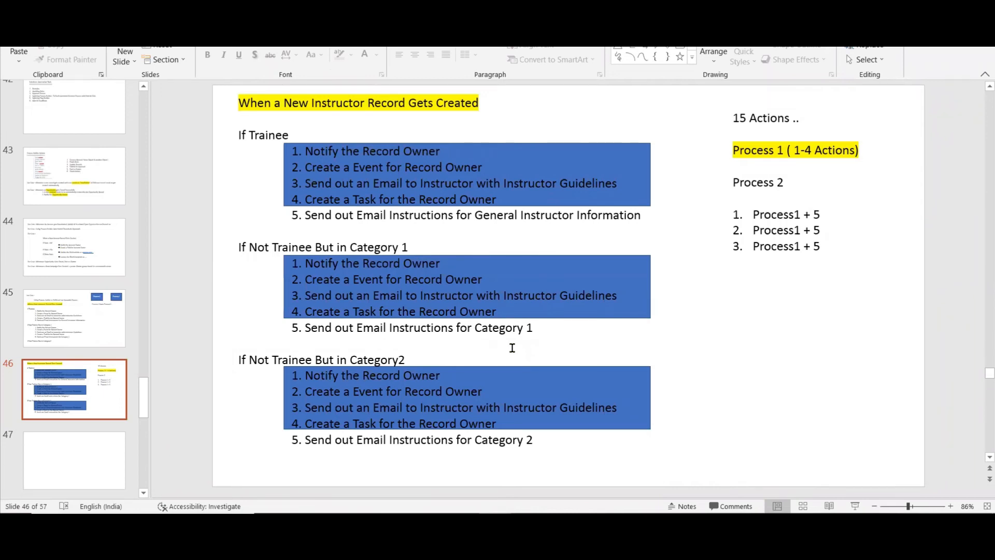
key(alt+Tab)
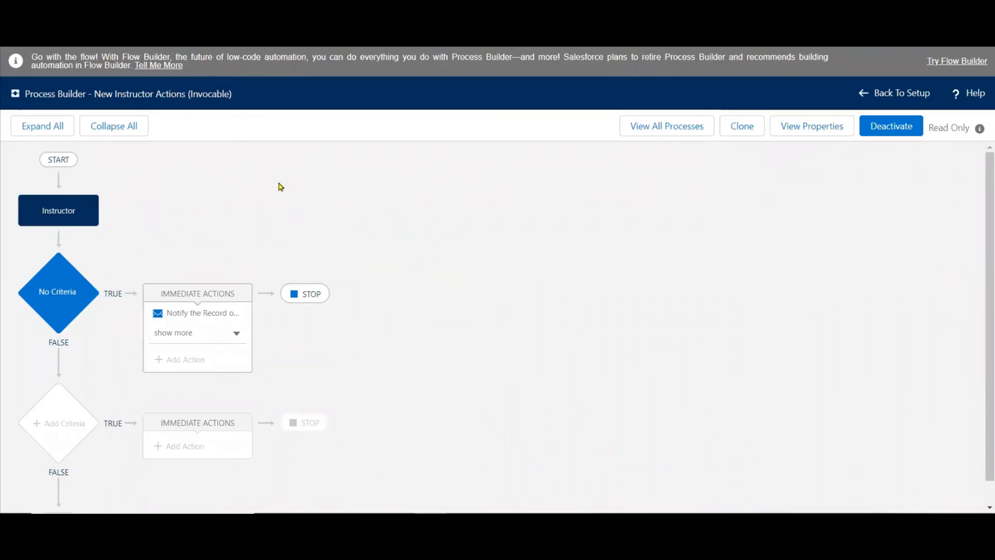
drag(93, 95, 184, 103)
key(ctrl+c)
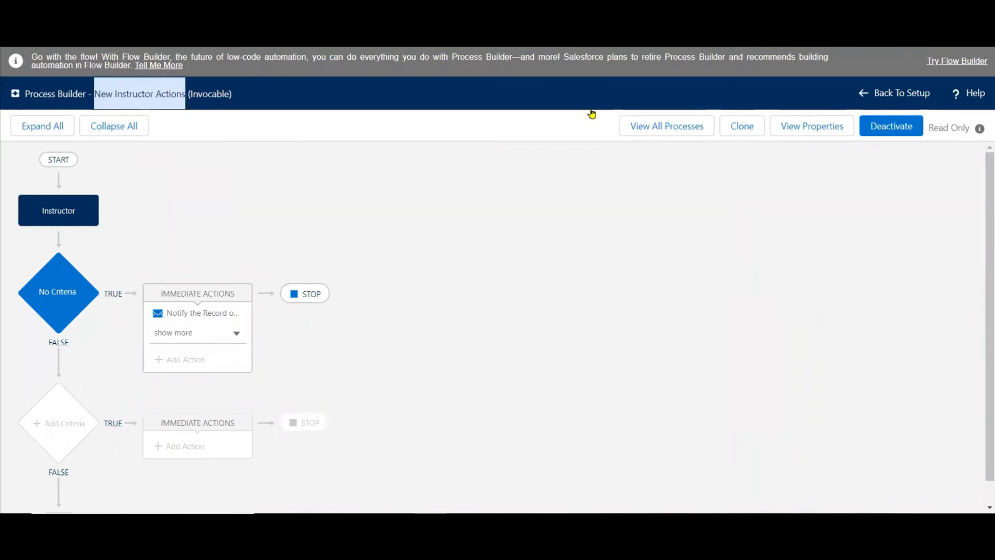
click(661, 136)
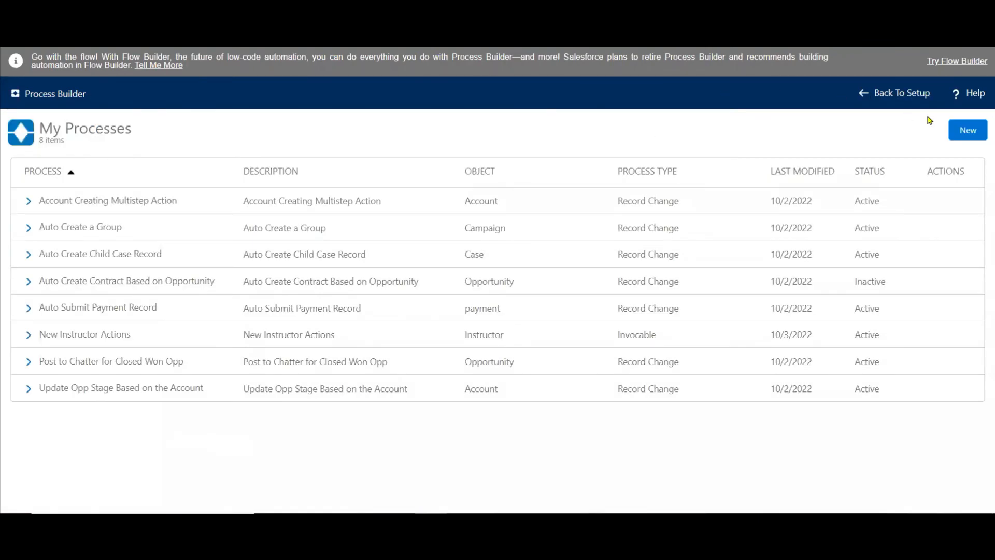
click(968, 130)
click(587, 344)
text(New Instructor Actions)
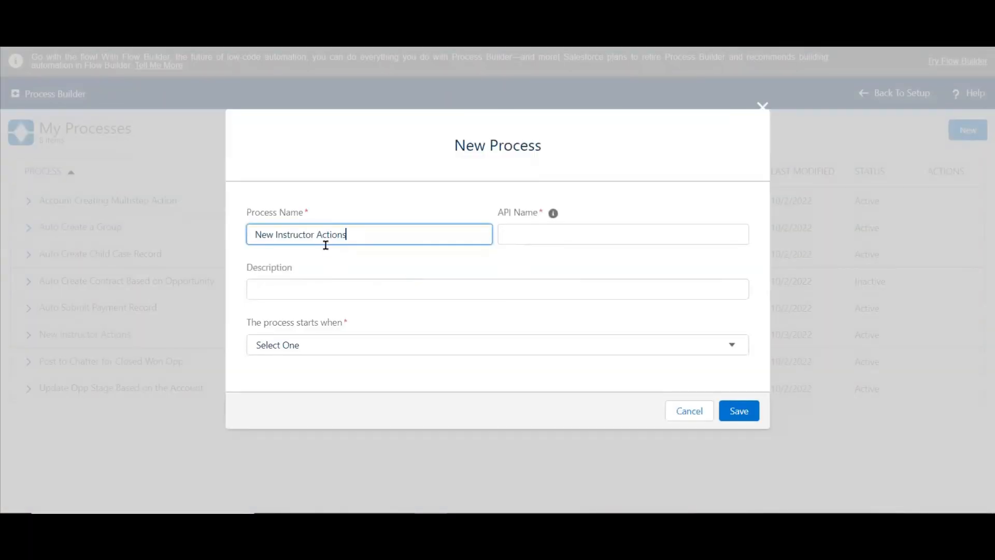
text( 2)
key(Tab)
key(Tab)
key(ctrl+v)
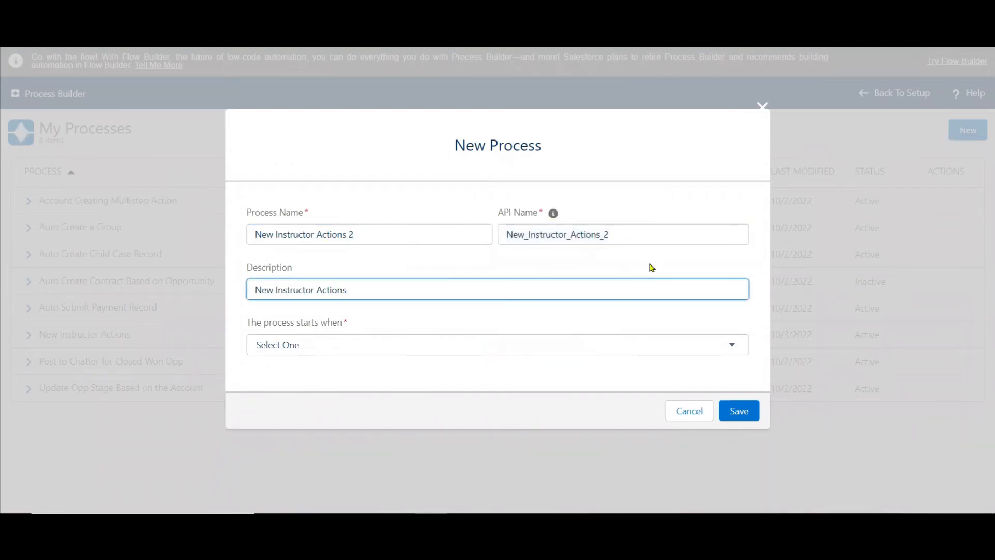
Make the new process start when a record changes and save it.
click(407, 346)
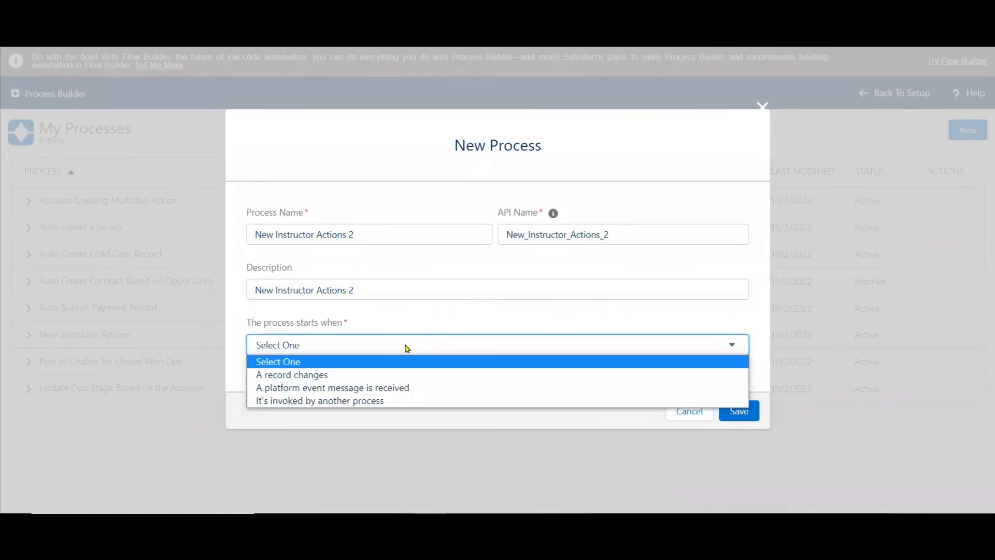
click(319, 381)
click(740, 408)
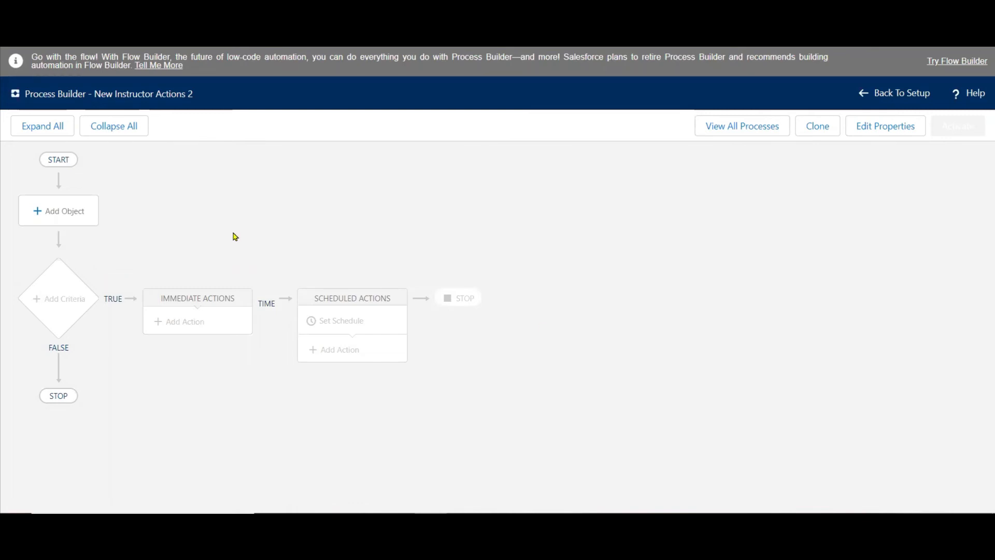
Set the process's object to Instructor, start it when a record is created or edited, and save.
click(76, 213)
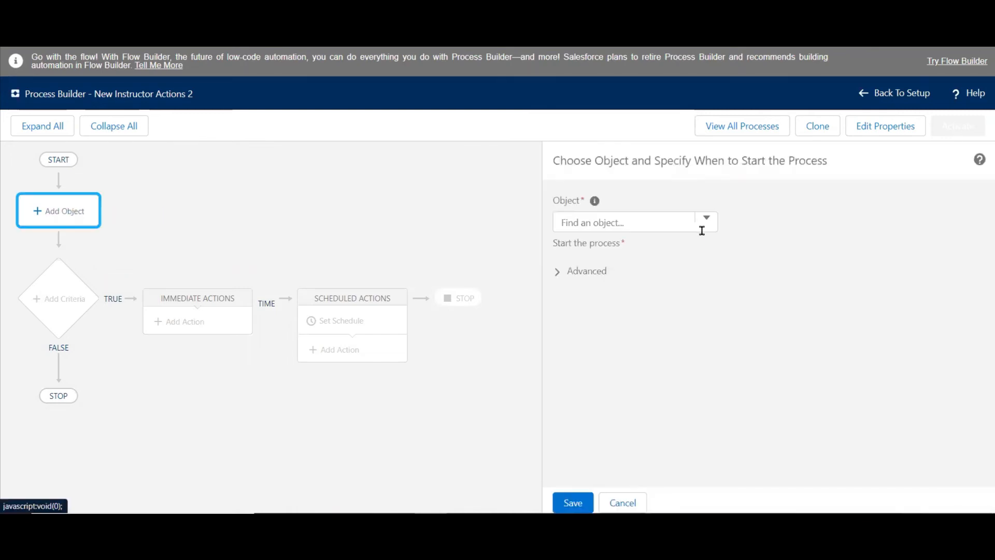
click(633, 223)
text(insr)
key(BackSpace)
text(t)
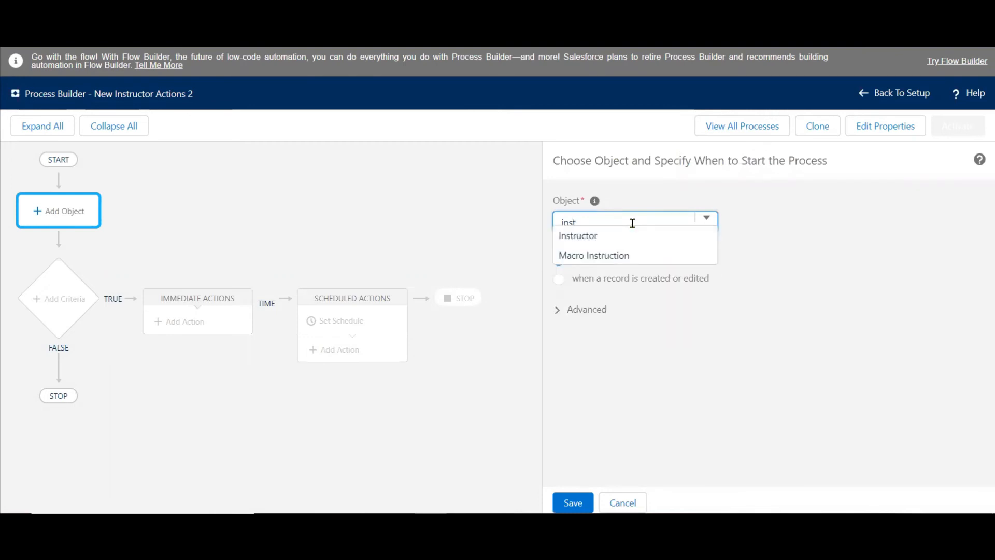
click(588, 242)
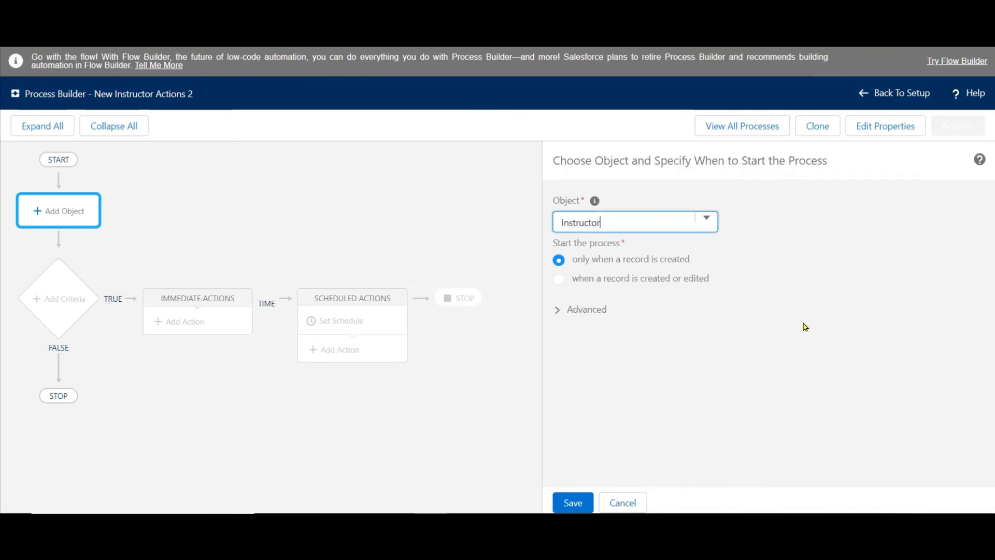
click(662, 284)
click(573, 504)
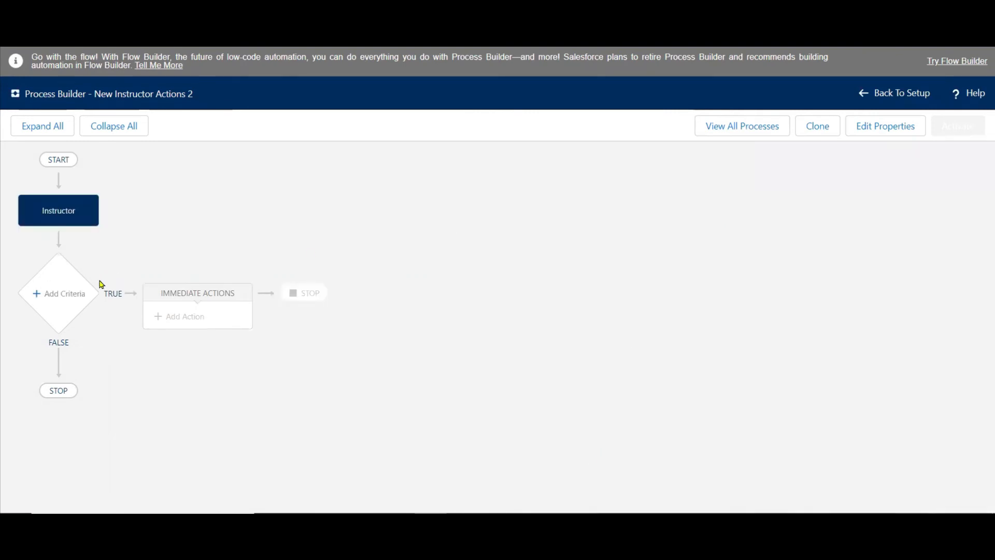
Add the first criteria to the process and name it "If Trainee".
click(65, 294)
click(595, 212)
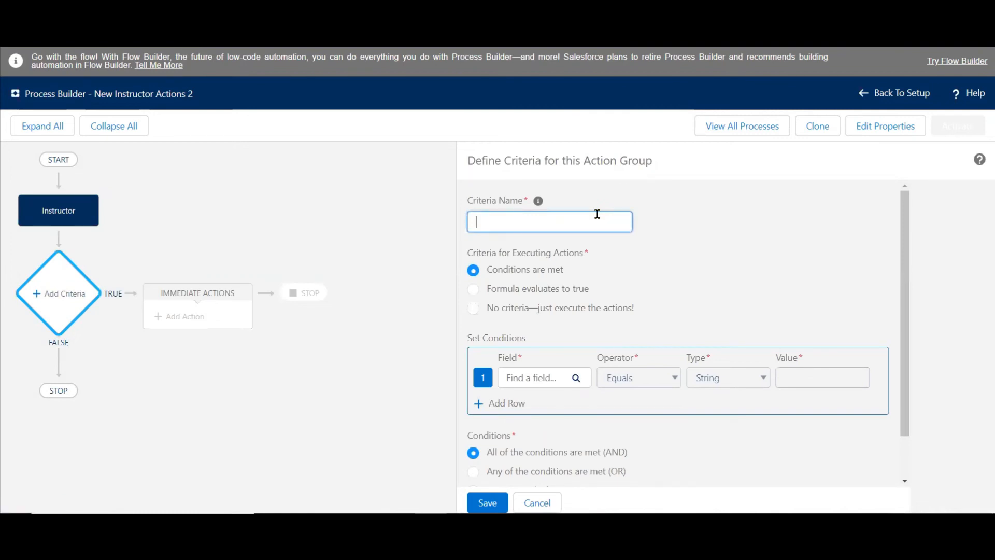
text(If Tr)
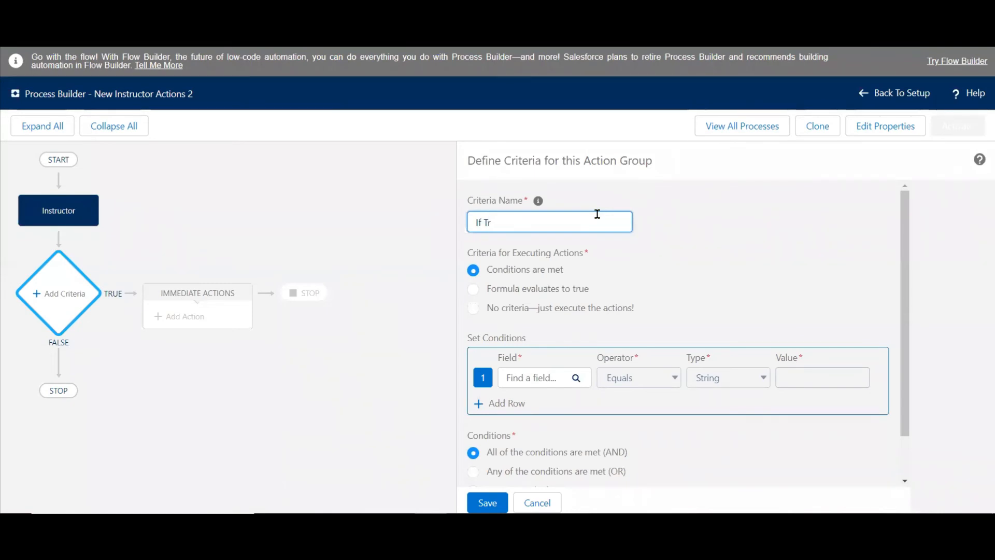
text(ainee)
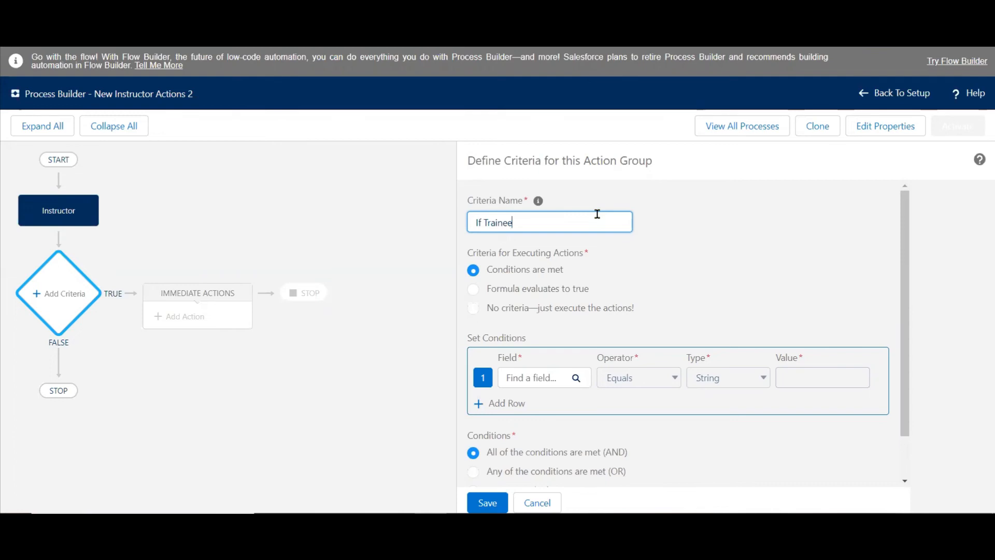
click(760, 285)
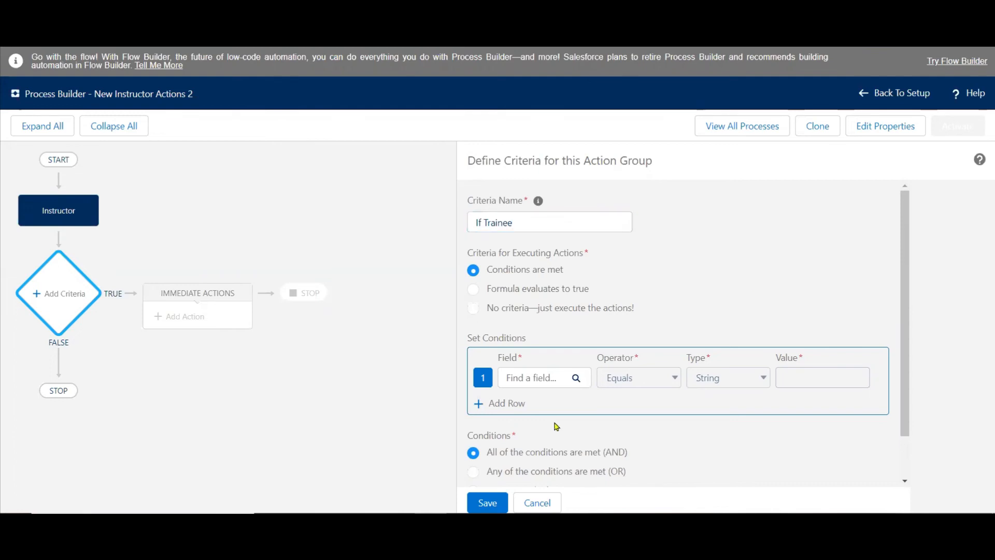
Check the trainee case on the PowerPoint slide and search the Instructor fields for "tra" for the first condition.
key(alt+Tab)
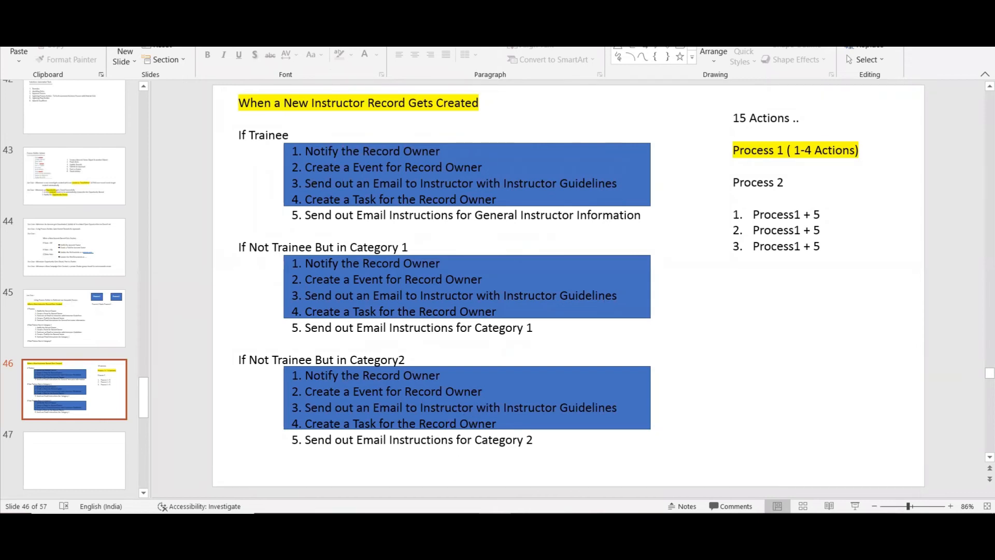
key(alt+Tab)
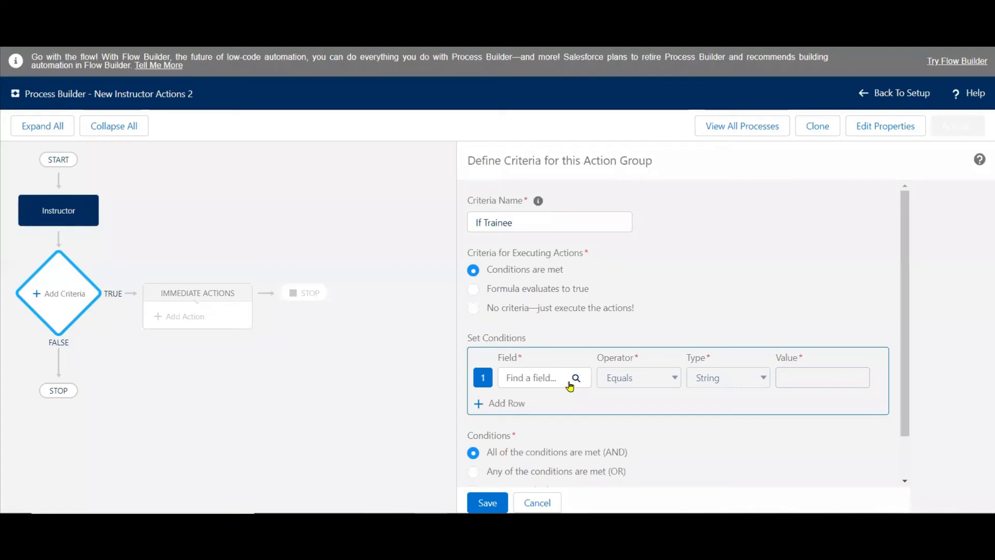
click(542, 379)
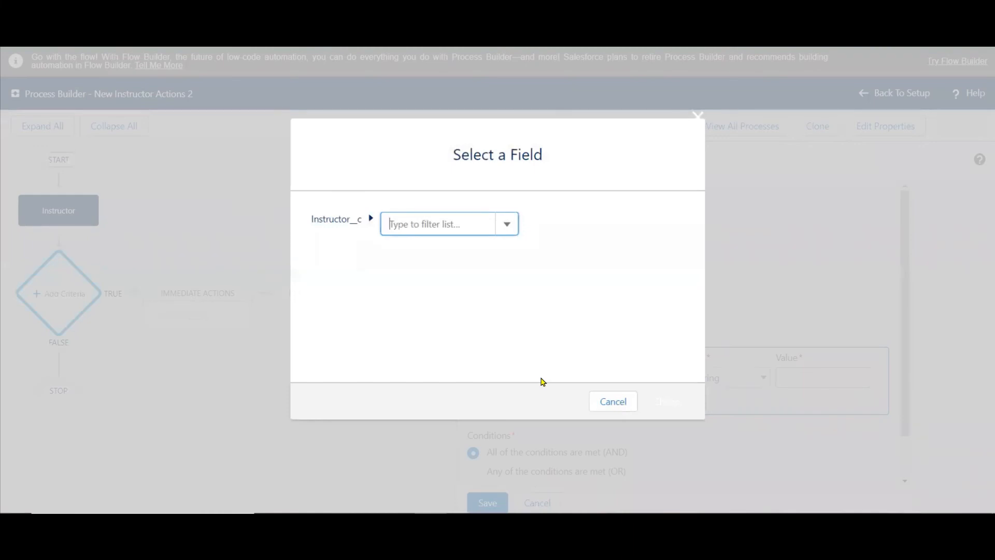
text(tra)
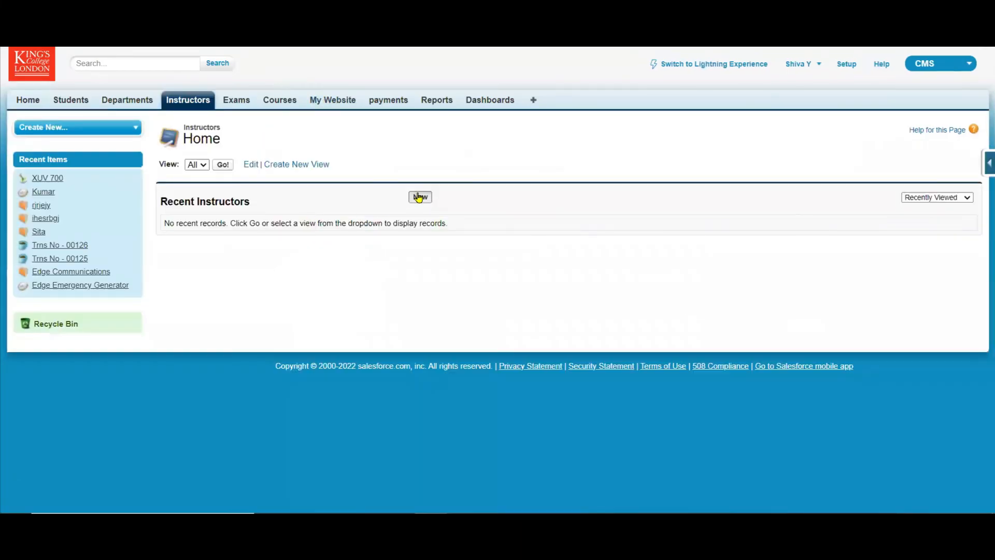
Open a new Instructor record form in the CMS app and examine the Position options.
click(417, 195)
click(341, 250)
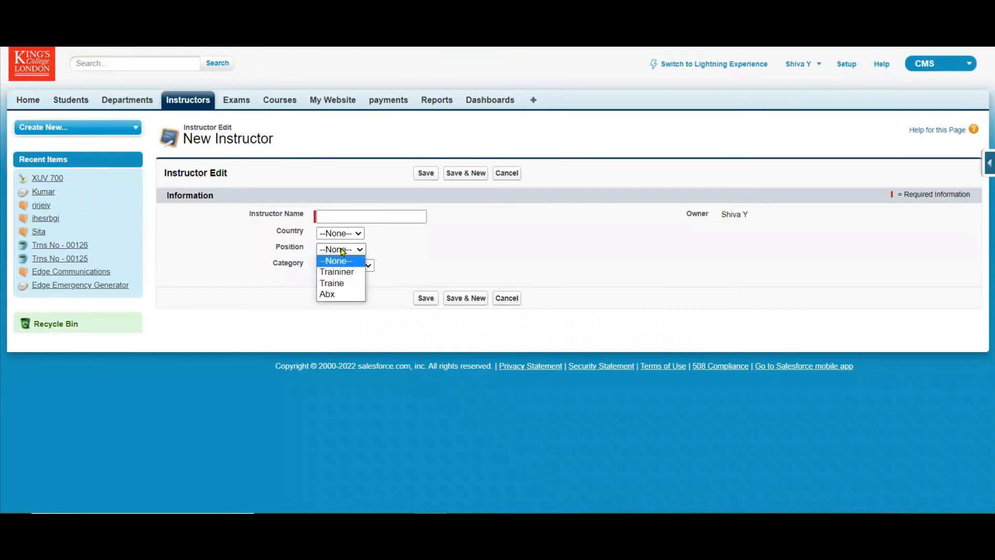
click(541, 267)
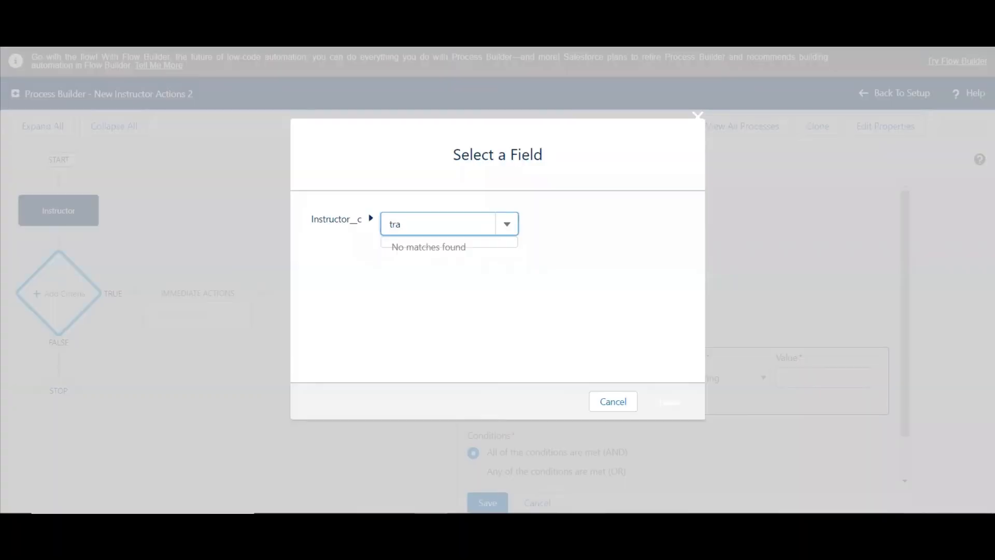
Set the If Trainee condition to Position equals the picklist value Traine and save the criteria.
key(BackSpace)
key(BackSpace)
key(BackSpace)
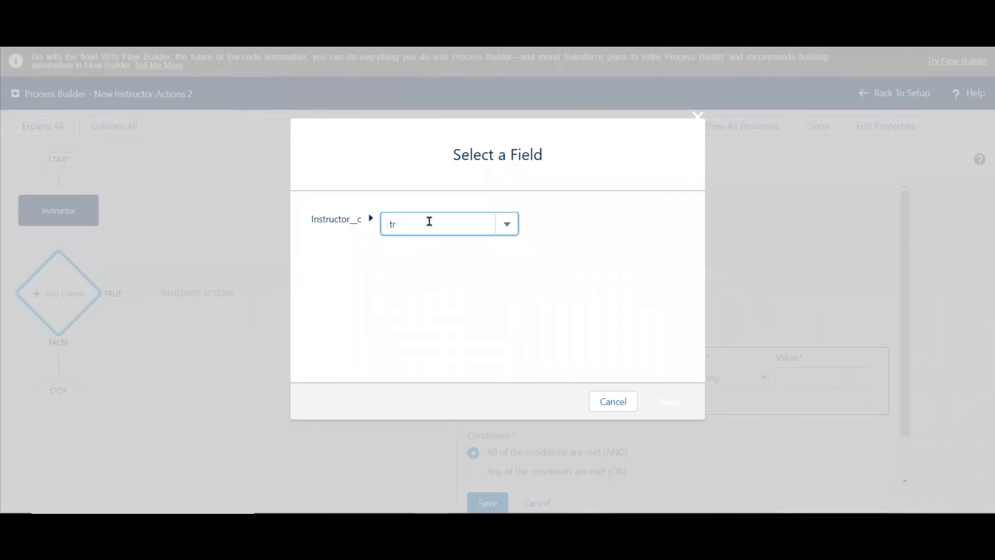
text(pos)
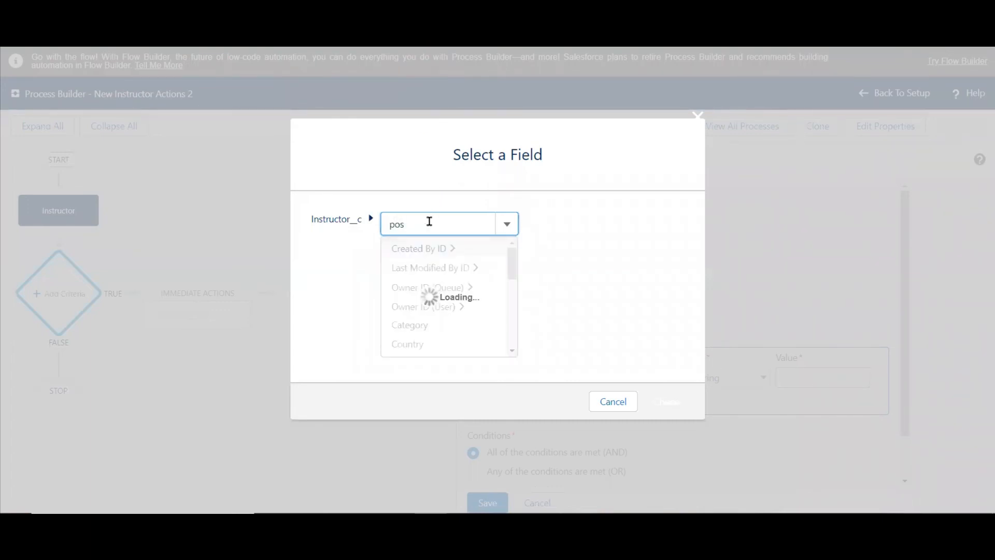
click(408, 247)
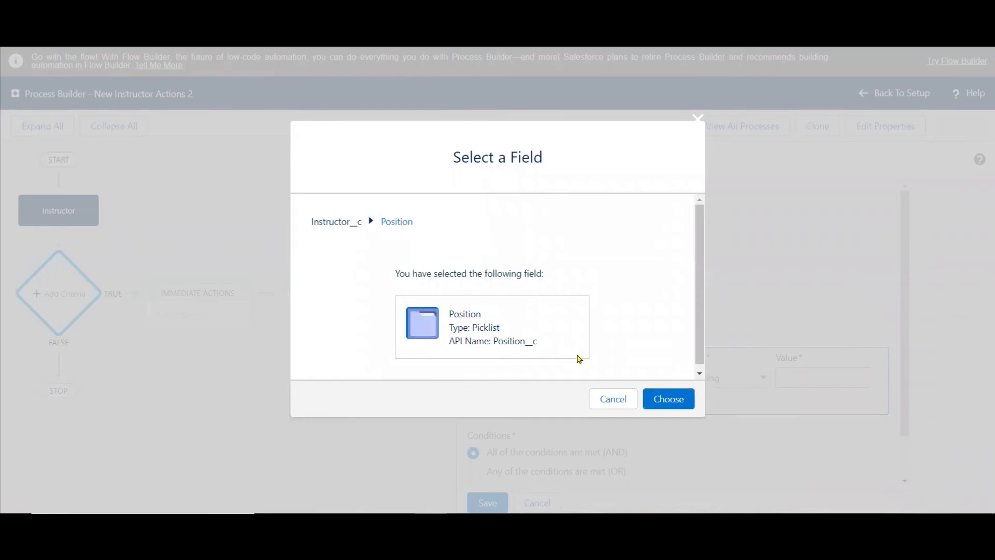
click(666, 410)
click(811, 378)
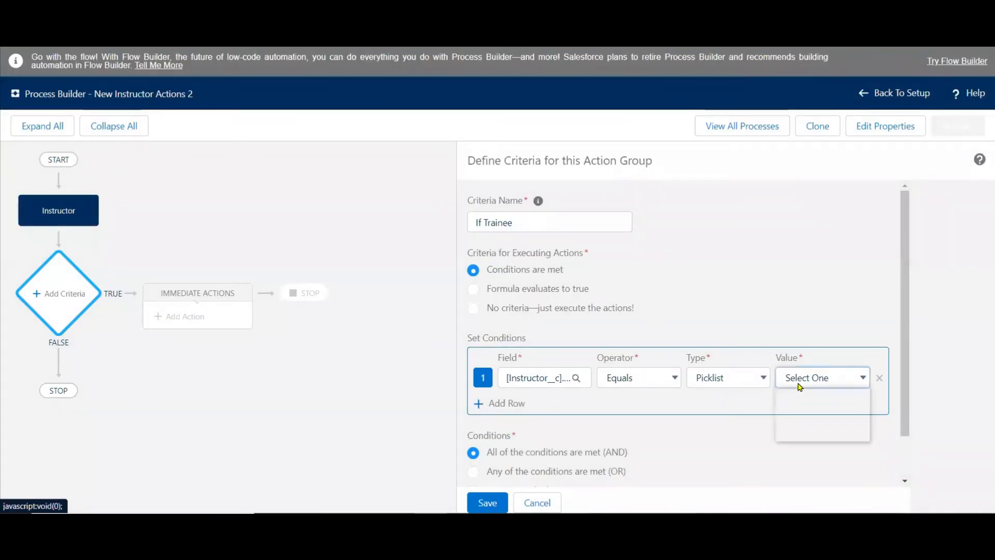
click(798, 421)
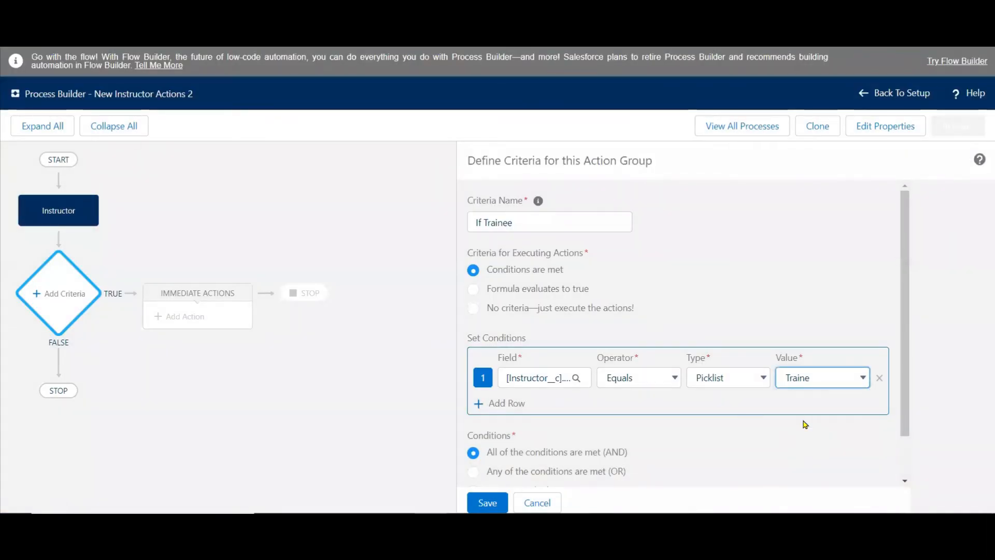
click(486, 502)
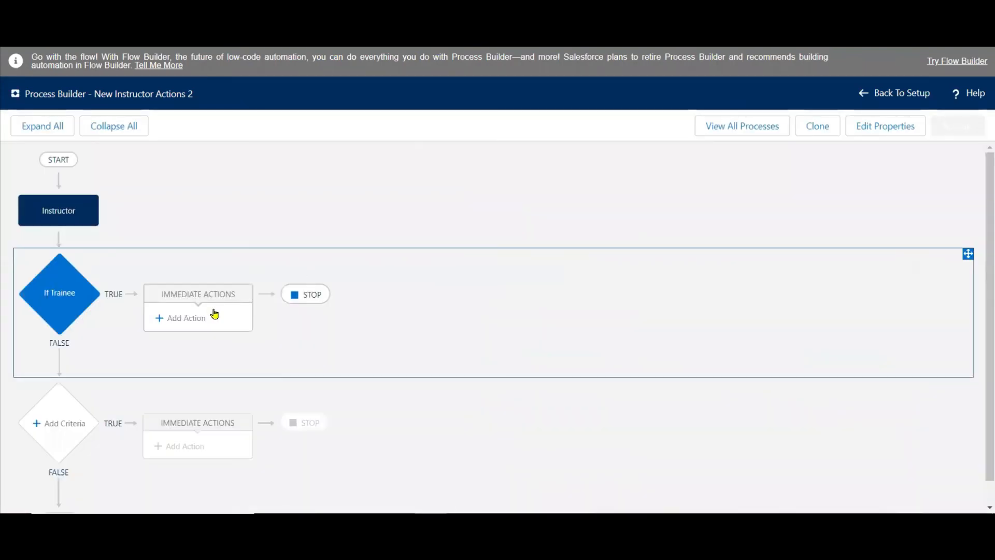
Add an immediate action of type Processes to If Trainee and name it "Process 1".
click(186, 320)
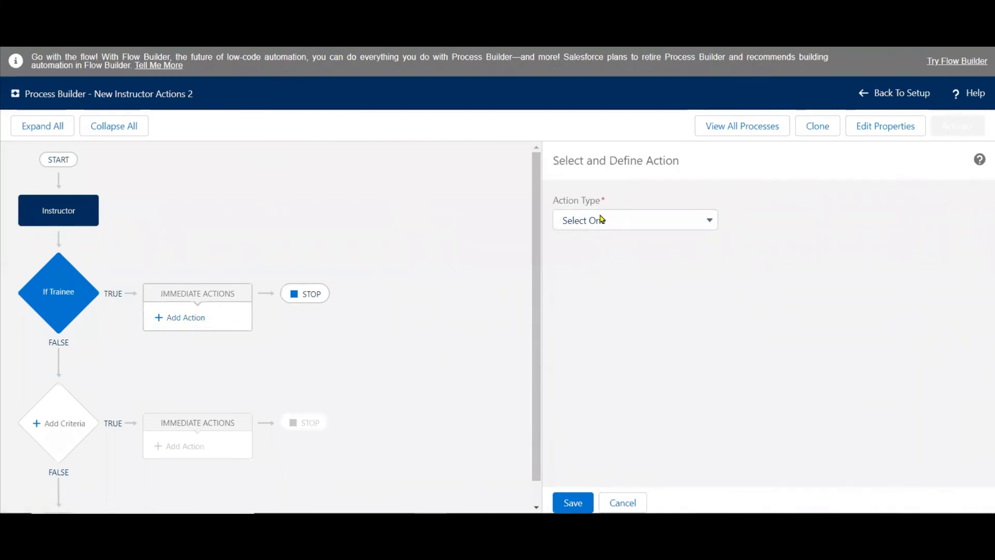
click(600, 219)
click(600, 316)
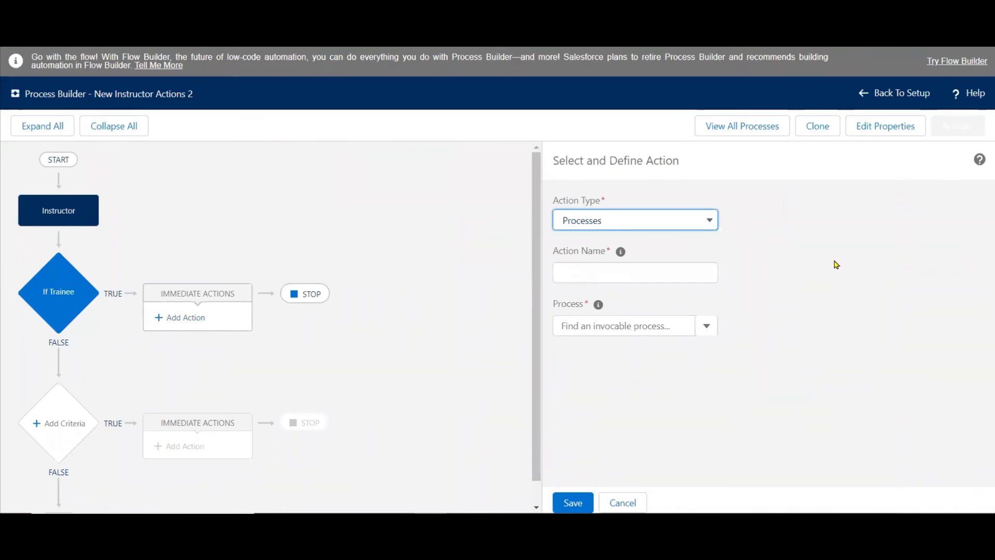
click(645, 267)
text(proc)
key(BackSpace)
key(BackSpace)
key(BackSpace)
text(Process 1)
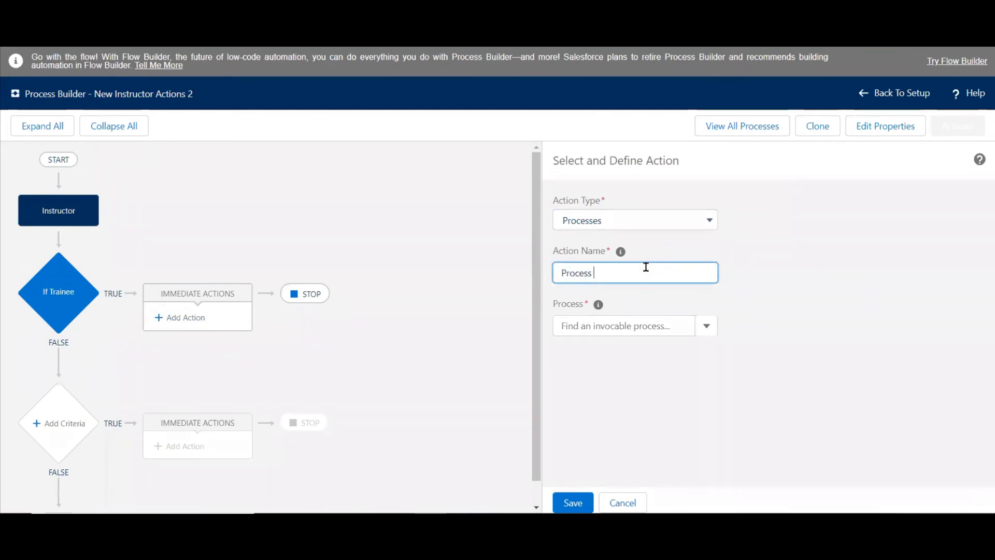
Have Process 1 invoke New Instructor Actions with the Instructor__c record that started the process, and save the action.
click(633, 324)
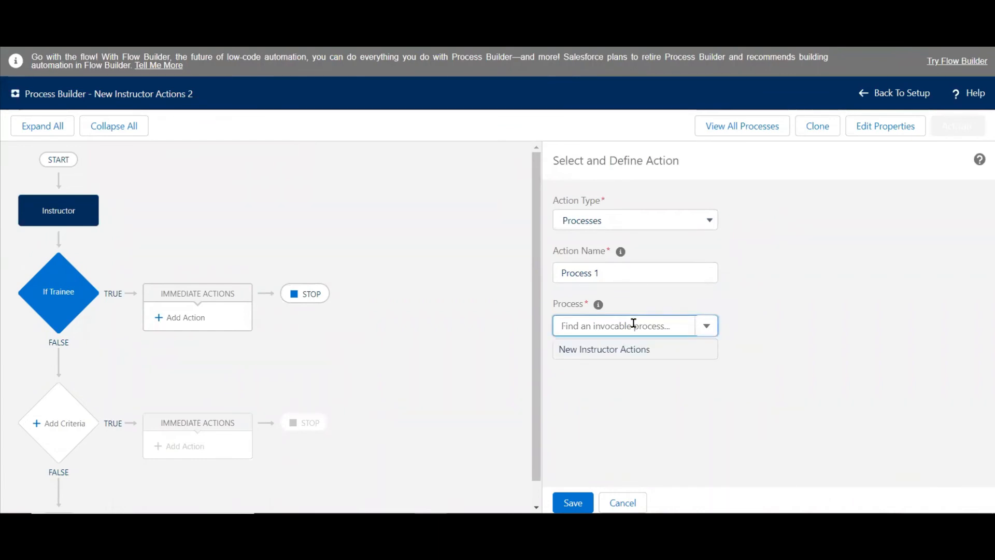
click(601, 355)
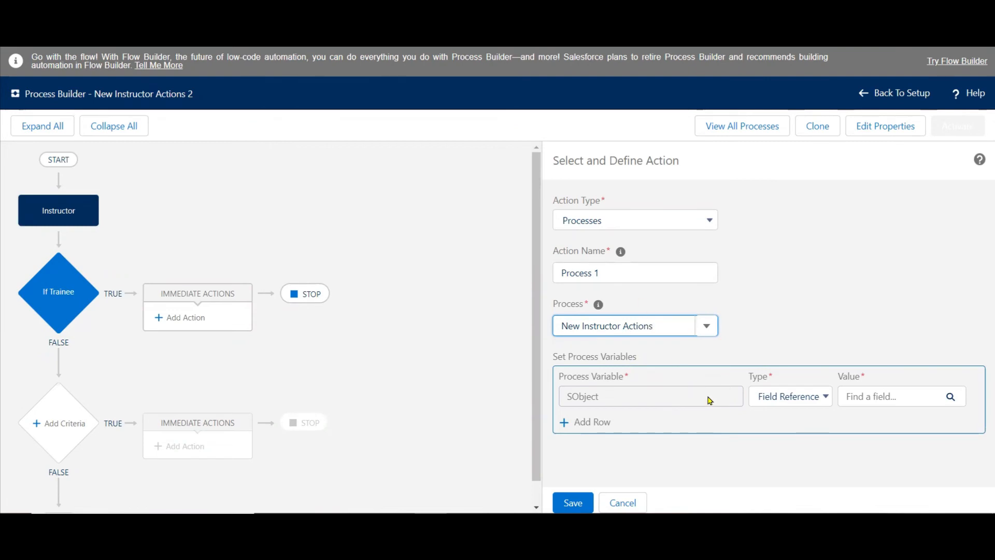
click(887, 395)
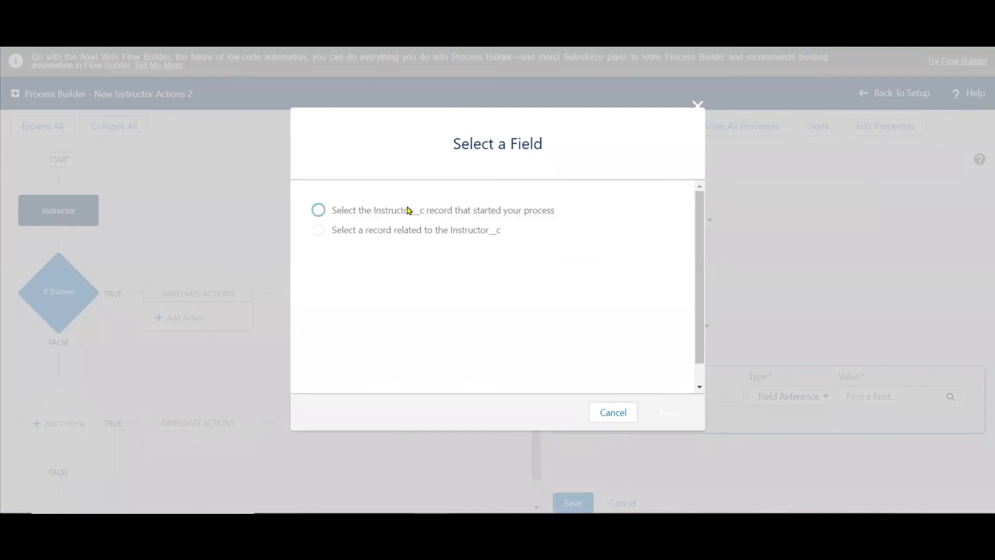
click(408, 210)
click(667, 411)
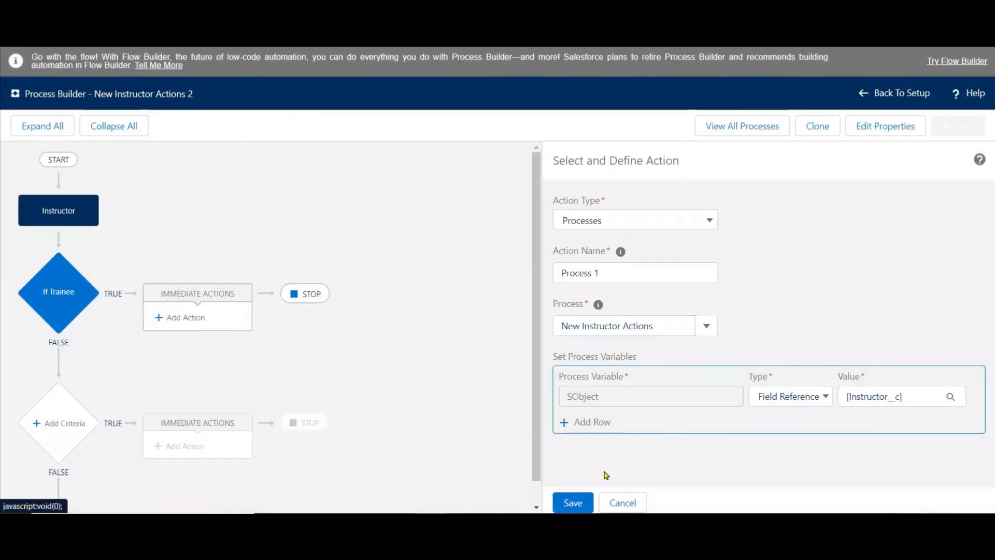
click(572, 503)
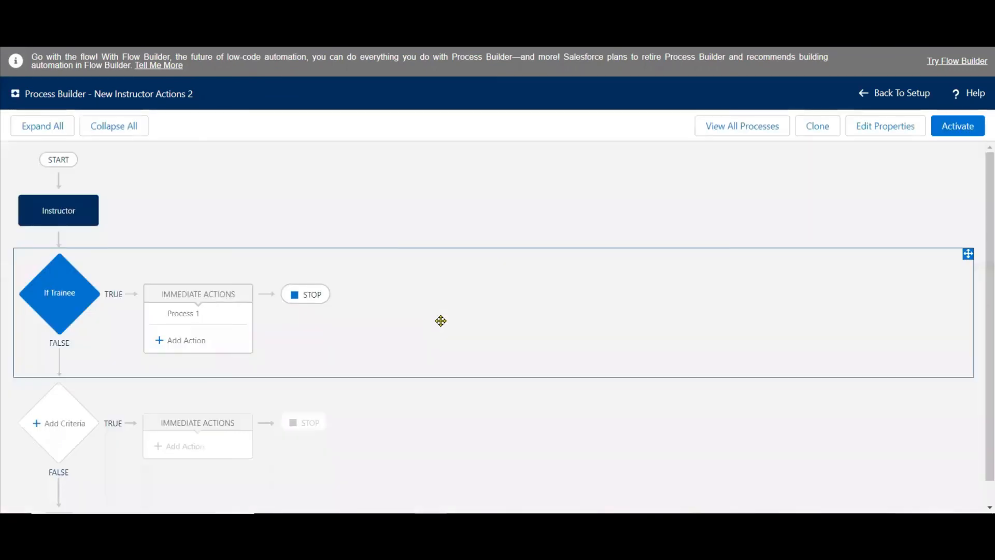
Start a second immediate action for If Trainee and copy "General Instructor Information" from the PowerPoint slide.
click(173, 341)
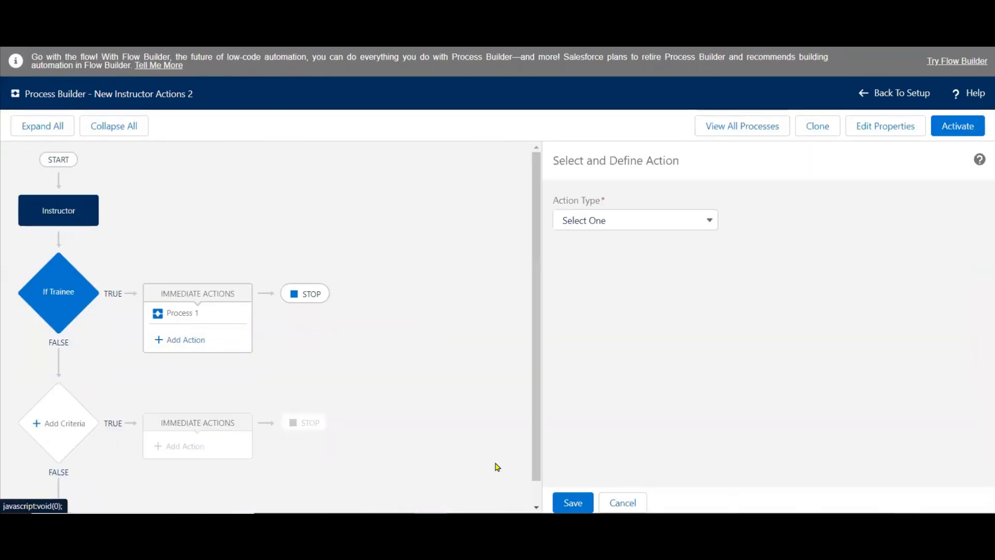
key(alt+Tab)
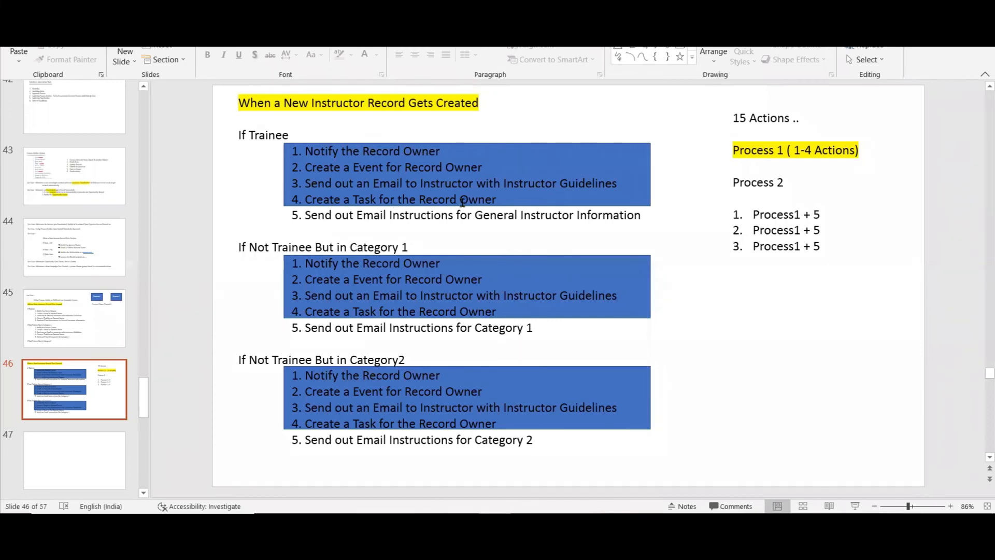
drag(474, 213, 635, 217)
key(ctrl+c)
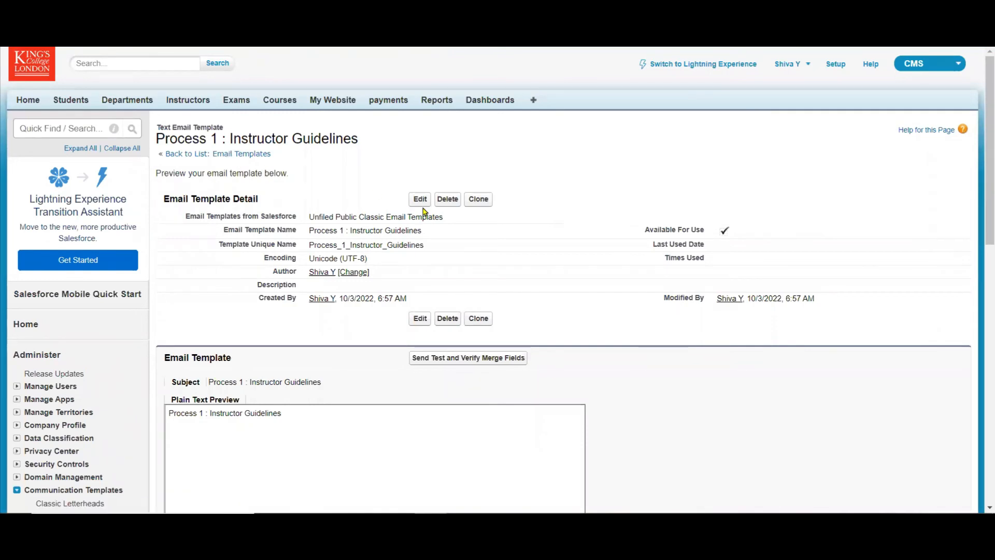
Create a new text email template in Salesforce Setup, made available for use and named "General Instructor Information".
key(alt+Left)
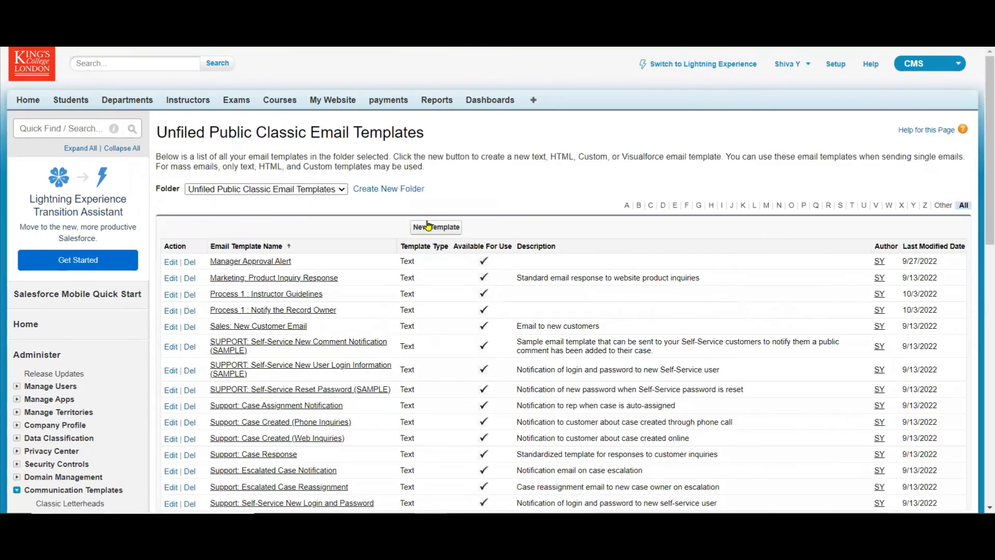
click(428, 225)
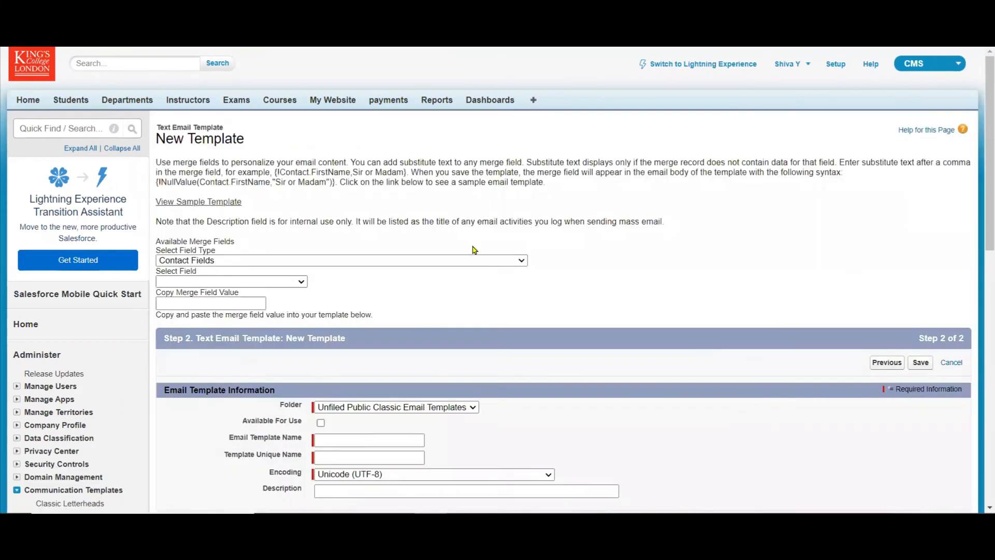
scroll(424, 198, down, 5)
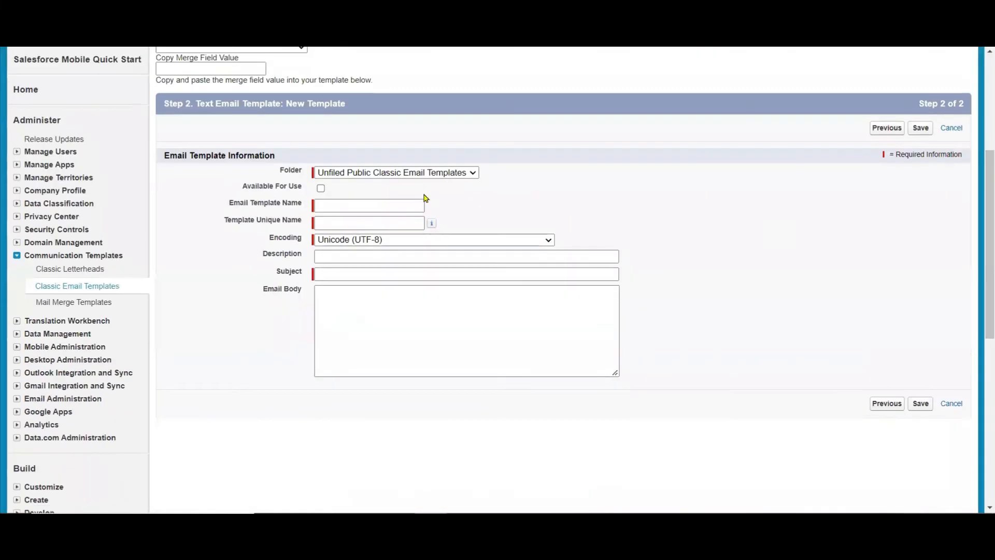
click(321, 187)
click(325, 205)
key(ctrl+v)
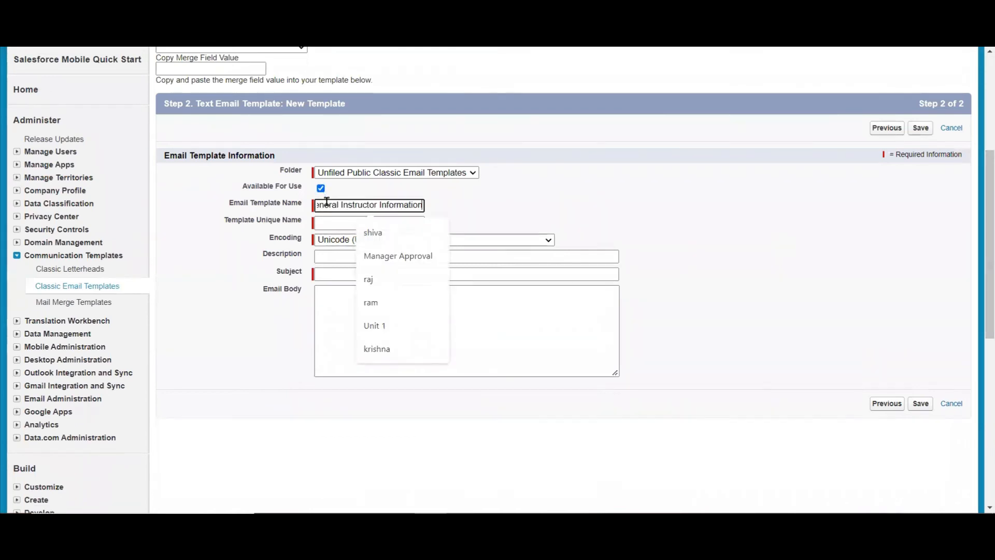
Fill the template's subject and email body with "General Instructor Information" and save the template.
click(577, 209)
click(443, 271)
key(ctrl+v)
click(387, 302)
key(ctrl+v)
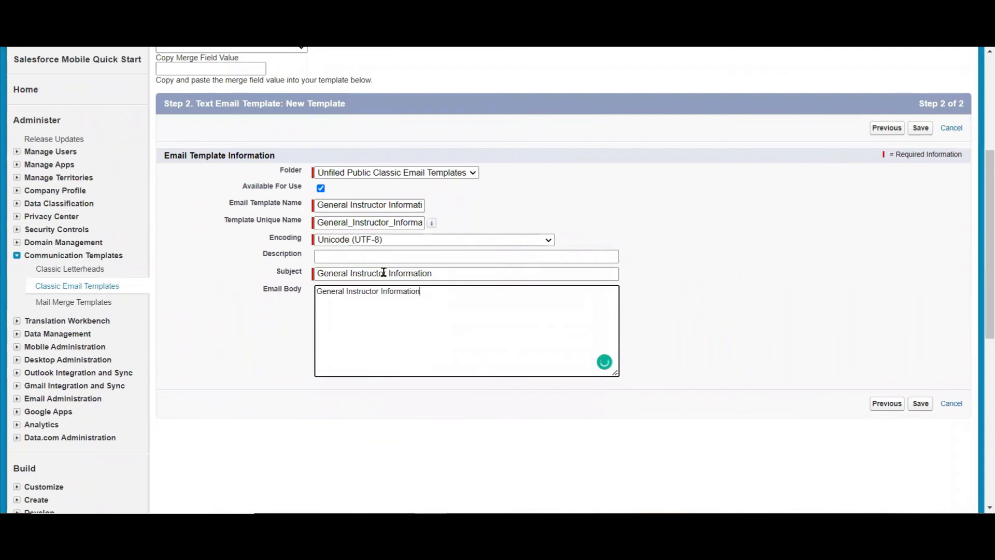
click(921, 132)
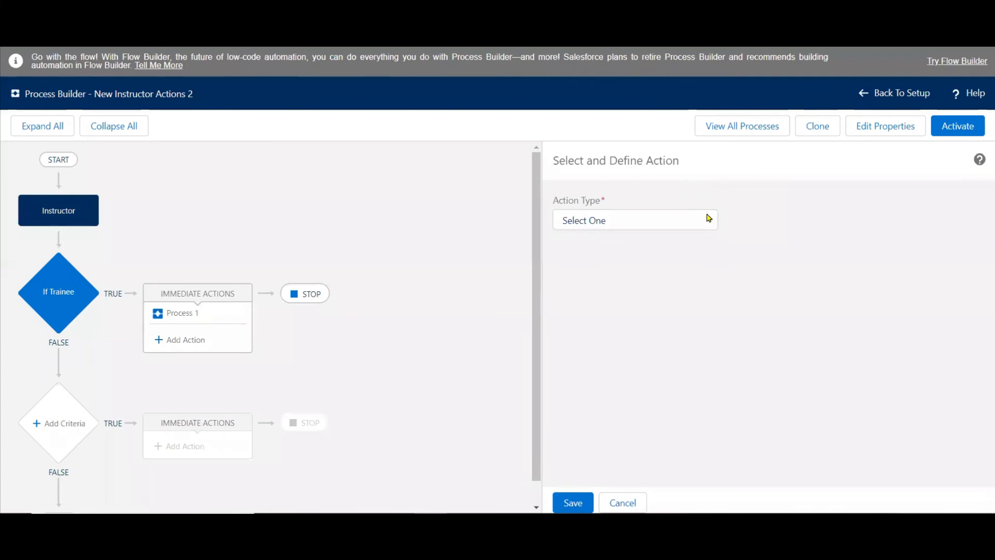
Set the second action's type to Email Alerts in Process Builder and start creating a new email alert.
click(710, 219)
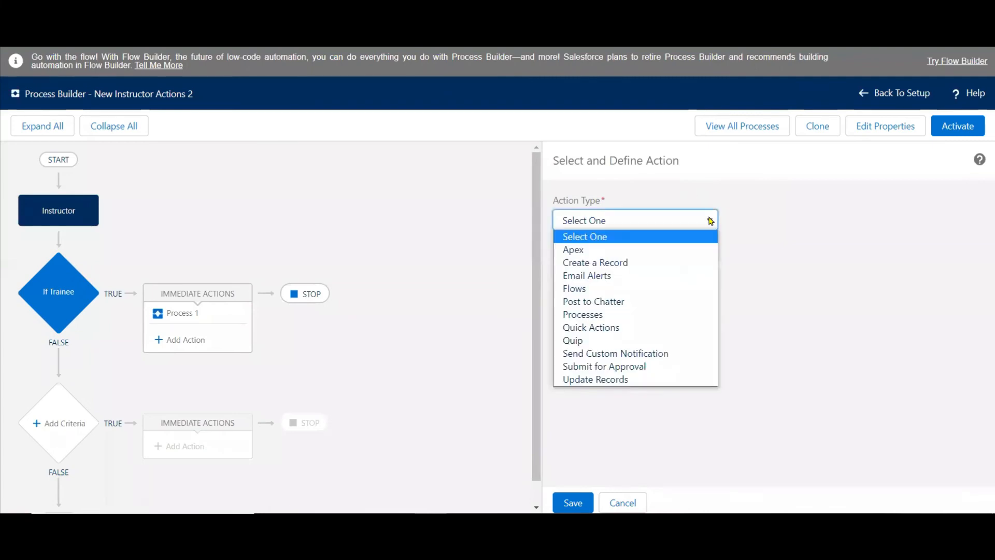
click(635, 275)
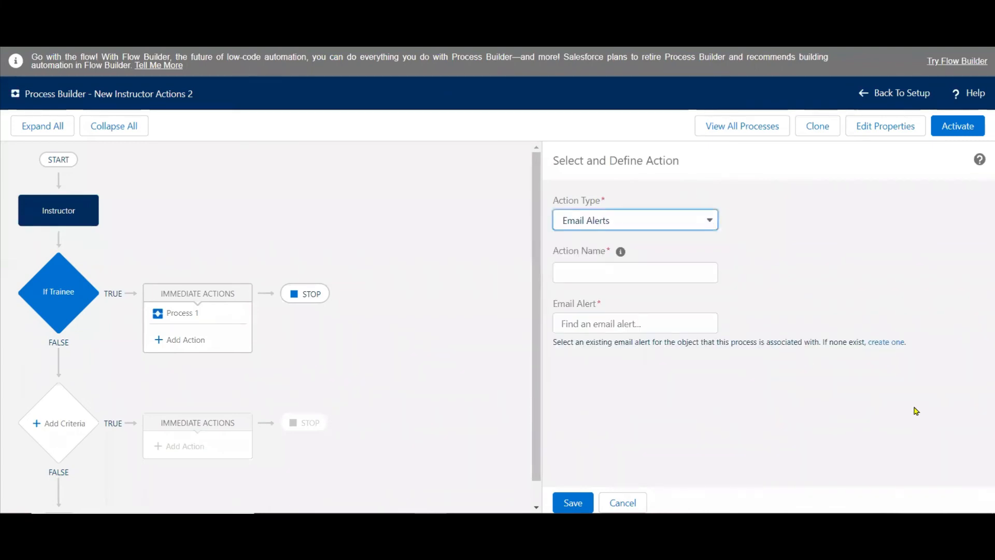
click(895, 343)
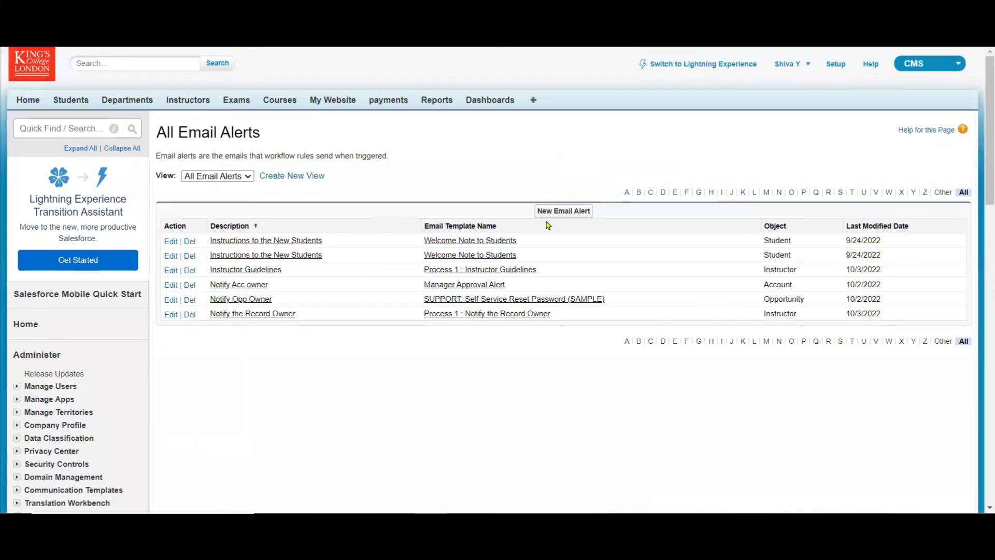
click(559, 215)
Describe the email alert as "General Instructor Information" and assign the General Instructor Information email template.
click(415, 222)
key(ctrl+v)
key(Tab)
key(Tab)
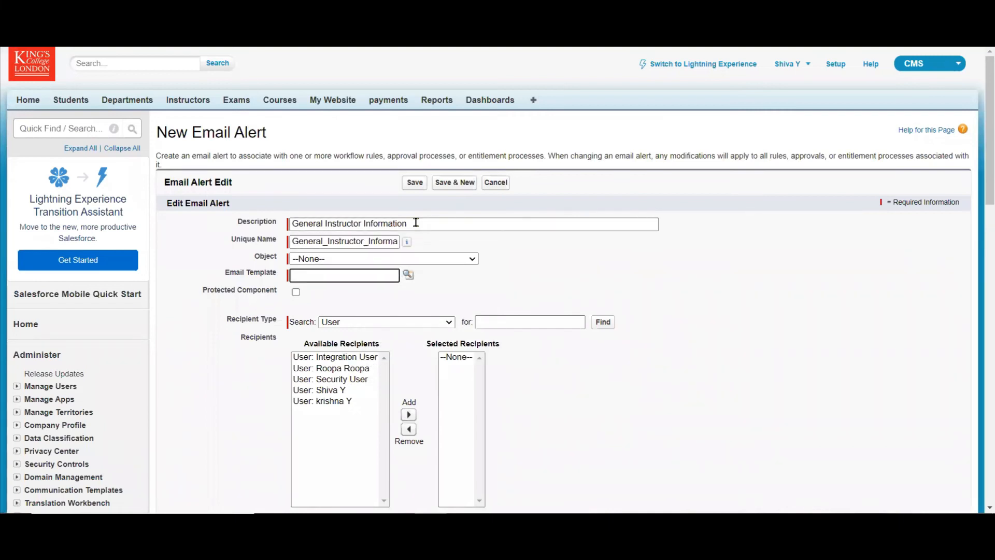
key(ctrl+v)
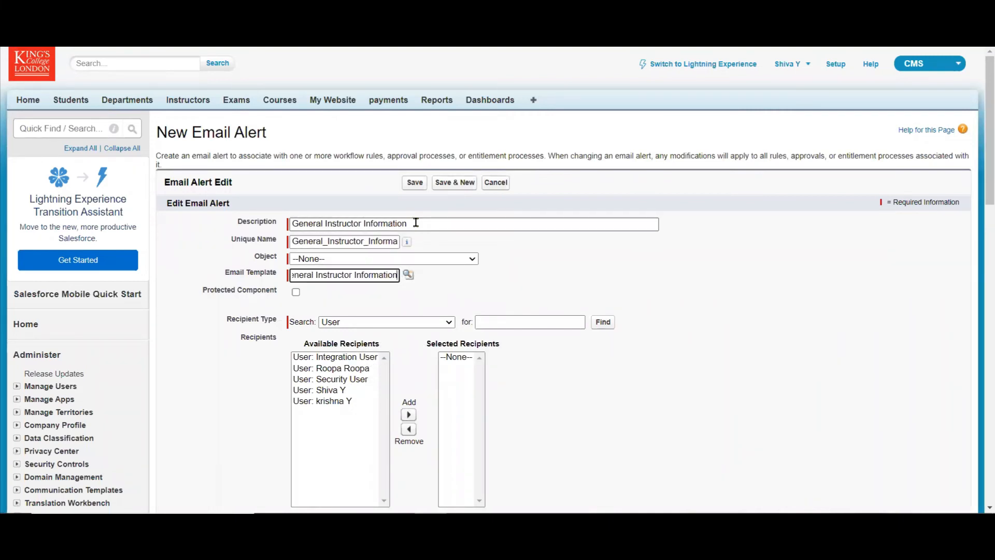
click(408, 274)
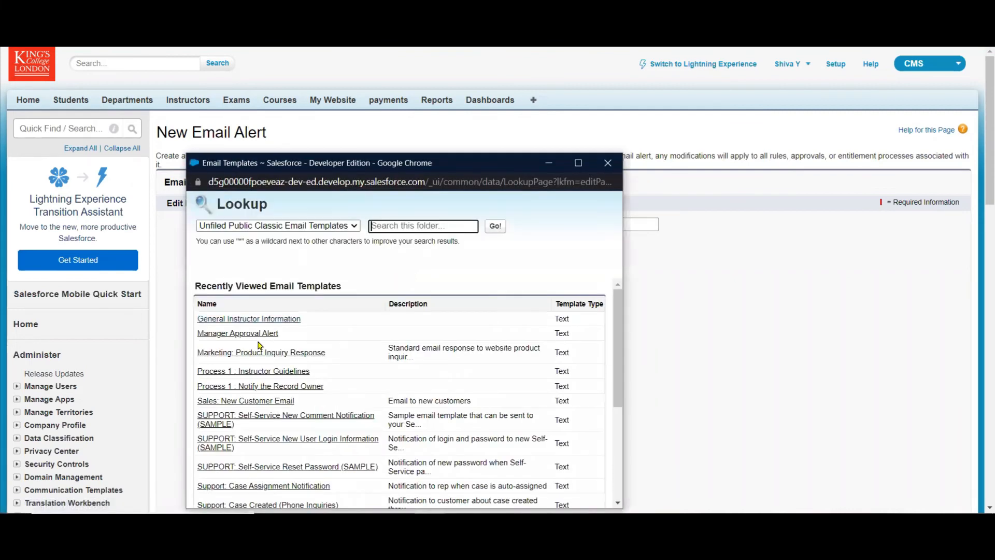
click(255, 320)
key(ctrl+c)
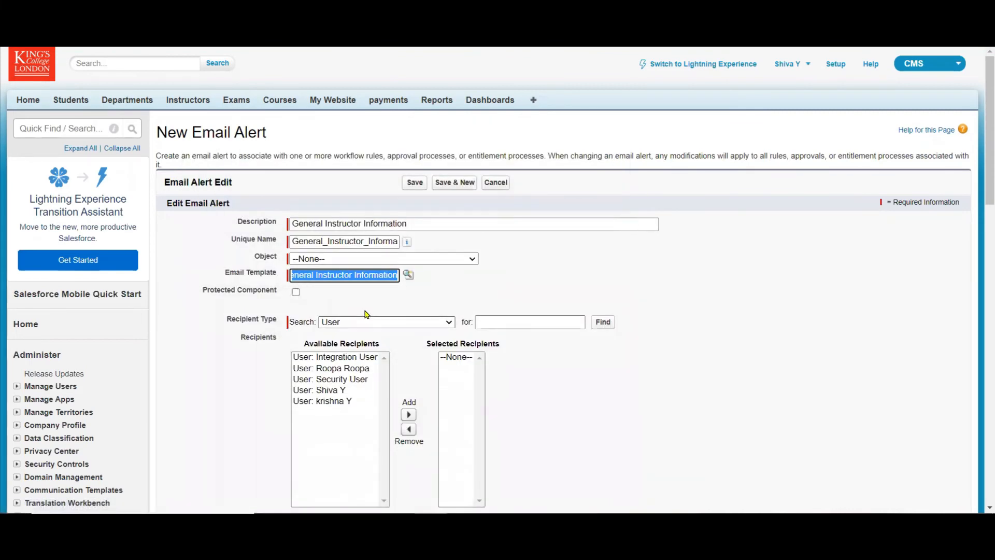
Add all available users to the email alert's selected recipients.
click(345, 358)
key(ctrl+a)
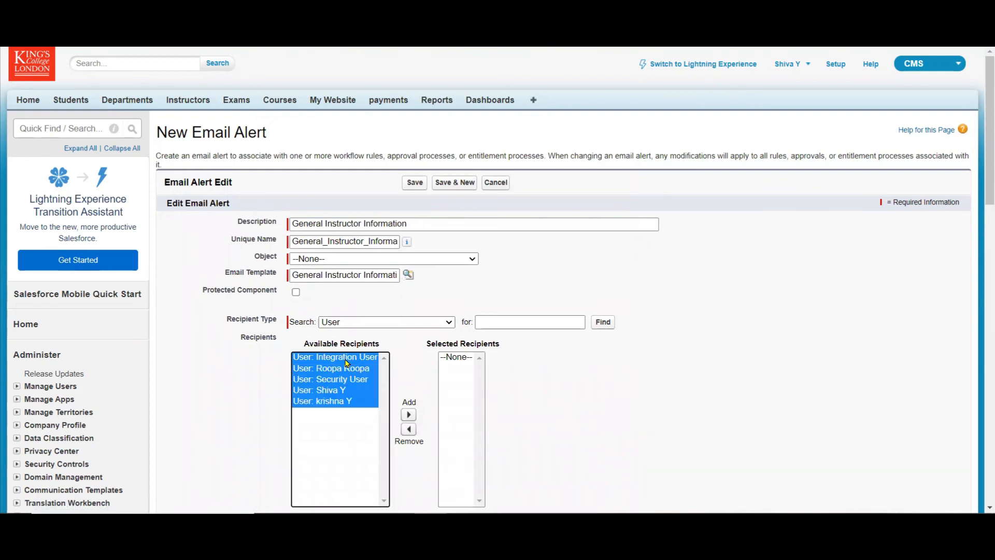
click(407, 416)
Set the email alert's object to Instructor.
click(473, 260)
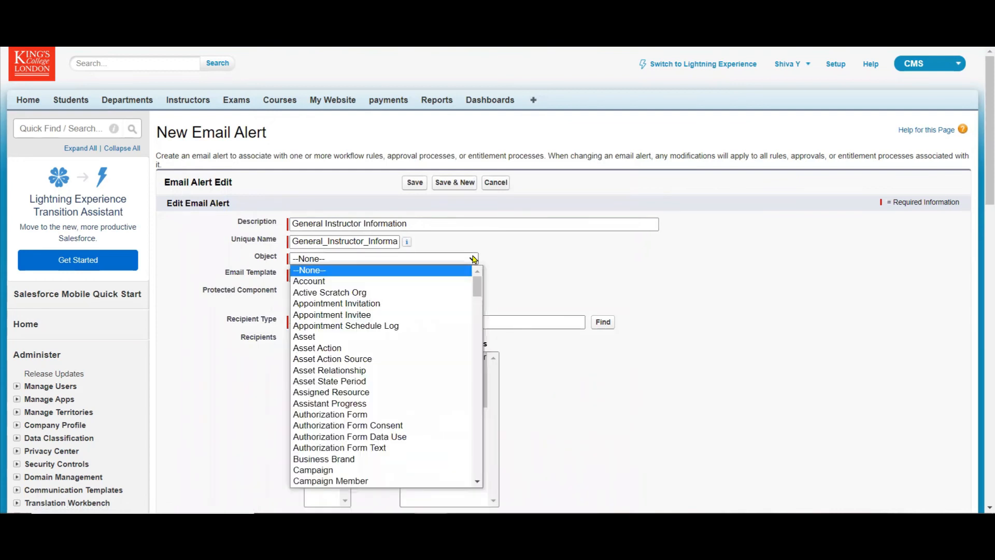
key(i)
key(i)
key(i)
key(i)
key(i)
key(i)
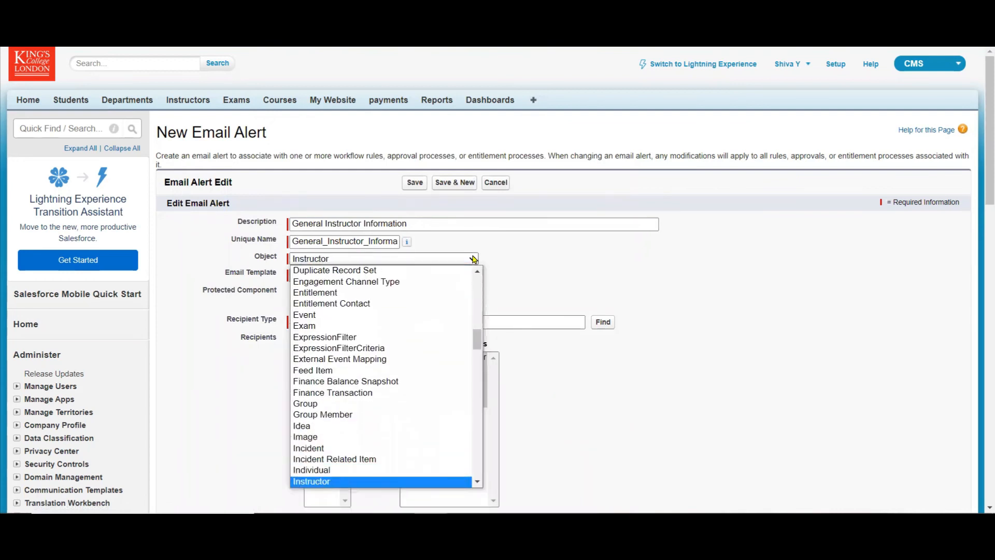
click(341, 482)
Move all five available users into the Instructor email alert's selected recipients again.
scroll(367, 157, down, 6)
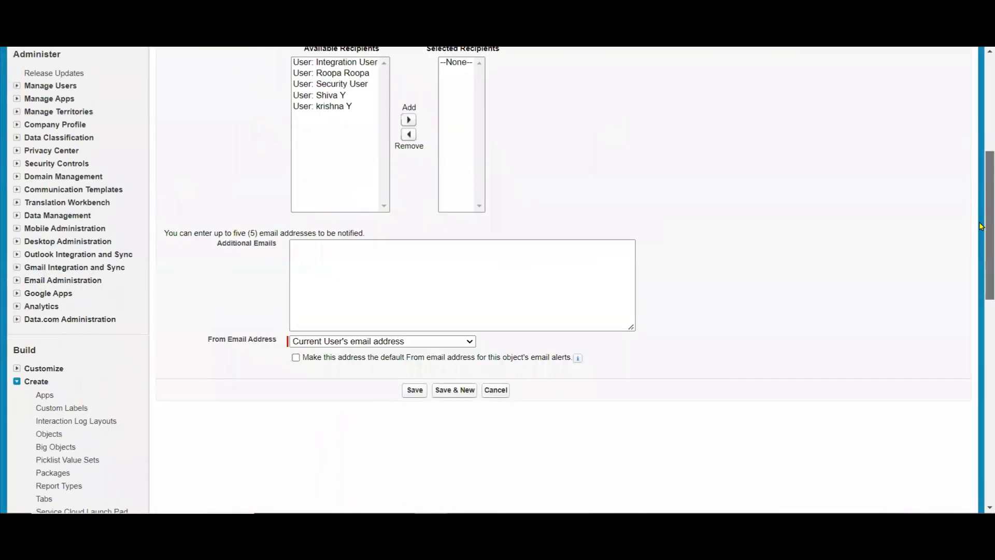
click(357, 151)
key(ctrl+a)
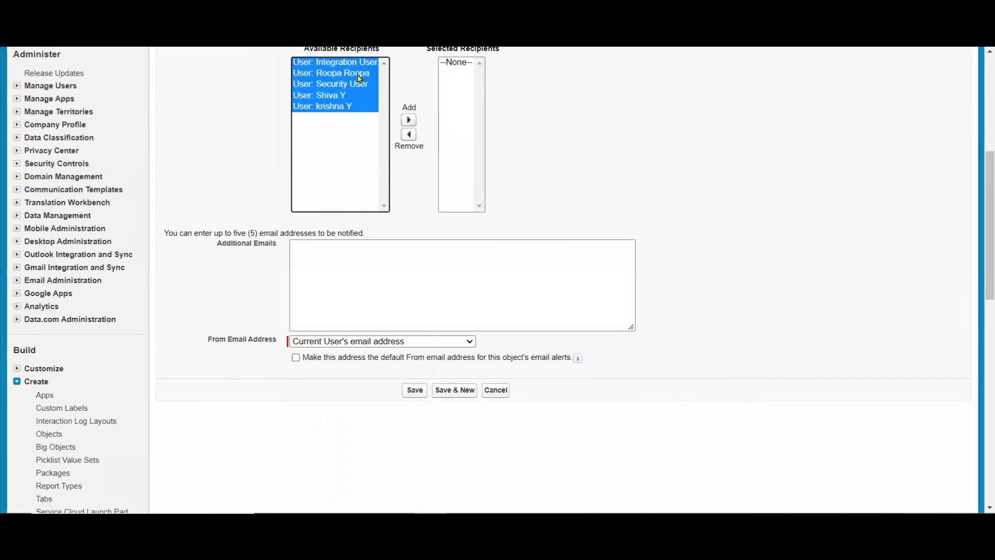
click(406, 120)
Enter an additional e-mail address to be notified and save the email alert.
click(371, 275)
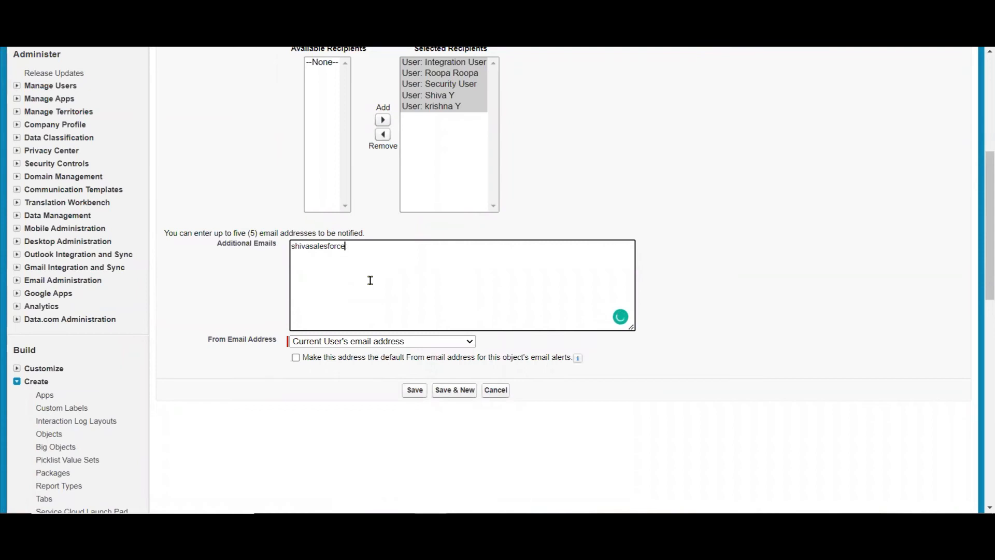
click(415, 390)
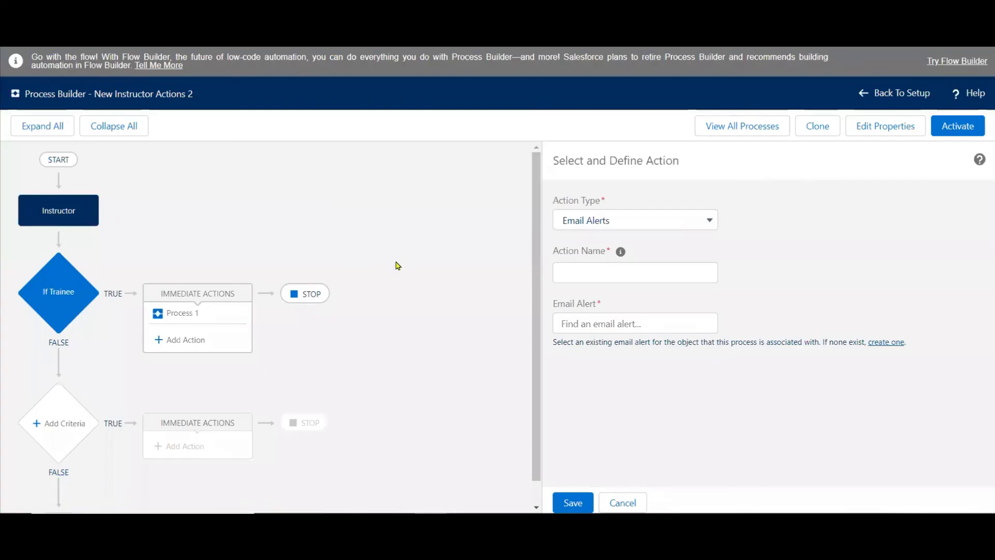
Name the Email Alerts action "General Instructor Information", assign the General_Instructor_Information alert and save the action.
click(578, 271)
key(ctrl+v)
key(Tab)
text(G)
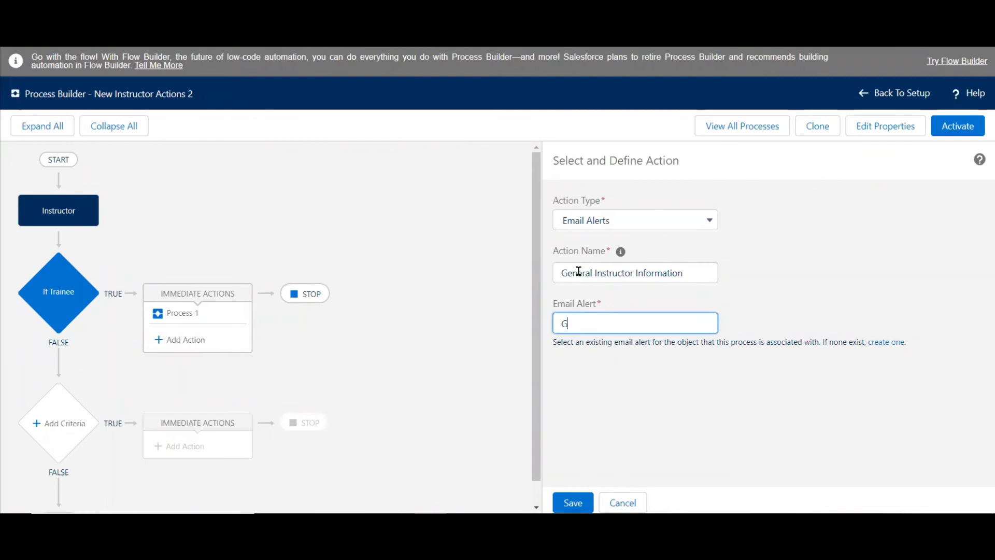
key(BackSpace)
text(gen)
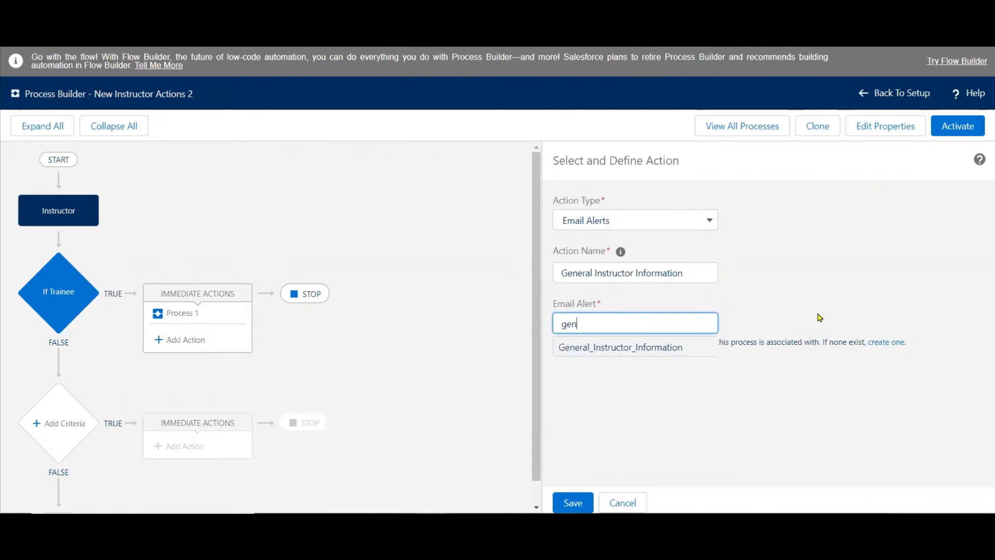
click(672, 348)
click(572, 493)
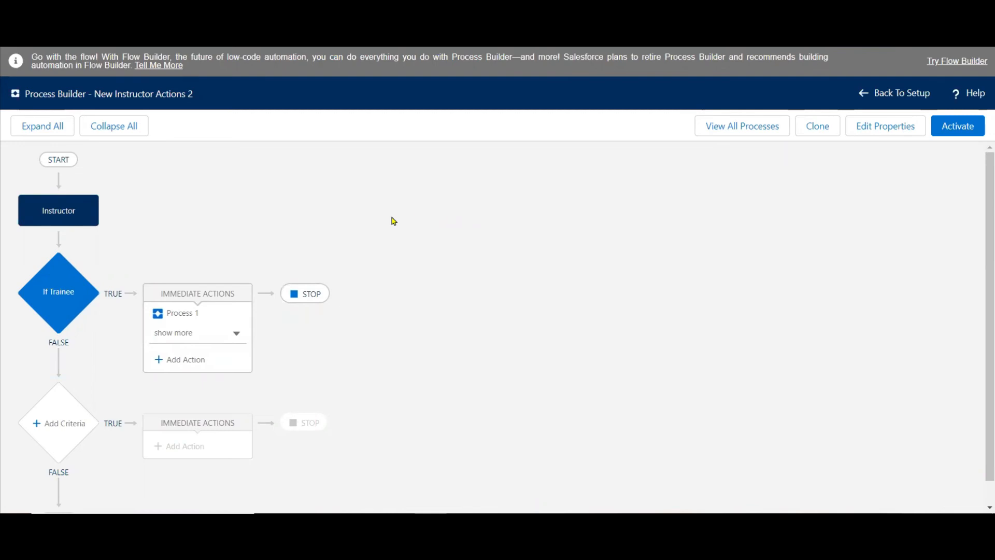
Add a second criteria node named "If Not Trainee But in Category 1", matching the wording on the PowerPoint slide.
click(69, 424)
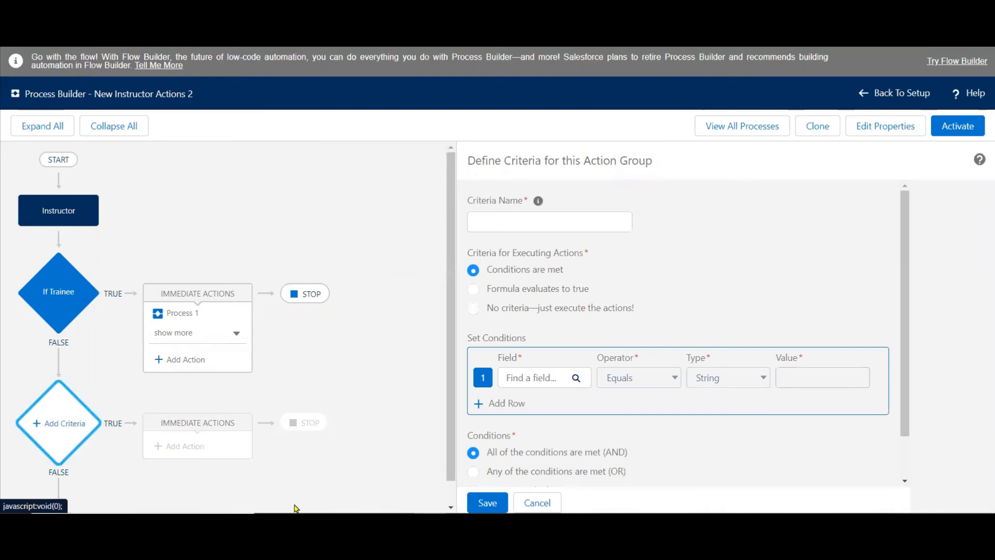
key(alt+Tab)
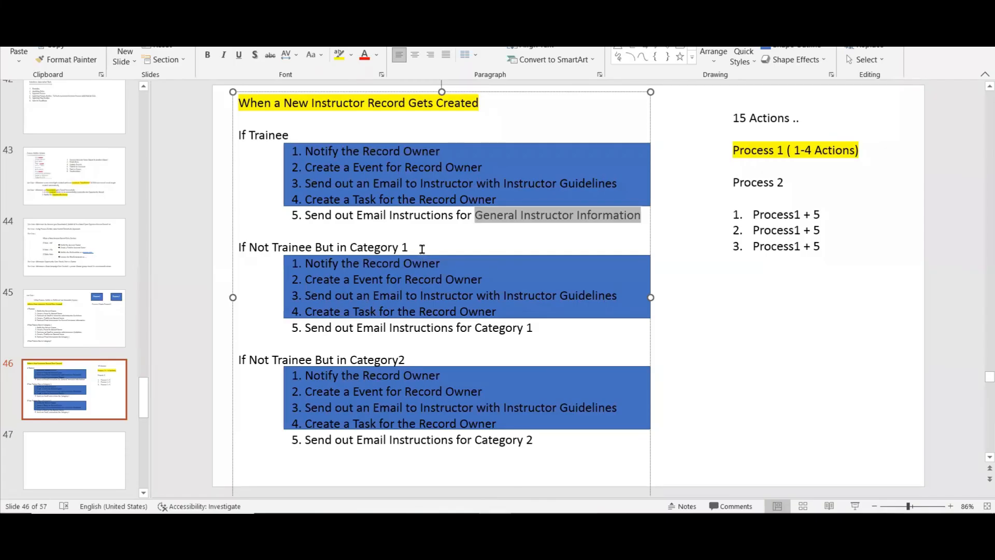
click(422, 249)
shift+click(241, 248)
key(ctrl+c)
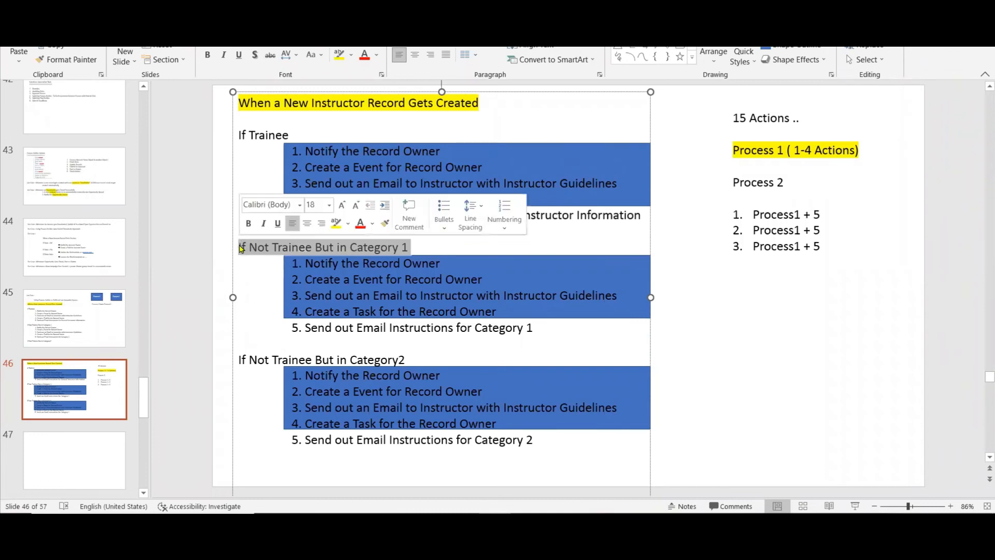
key(alt+Tab)
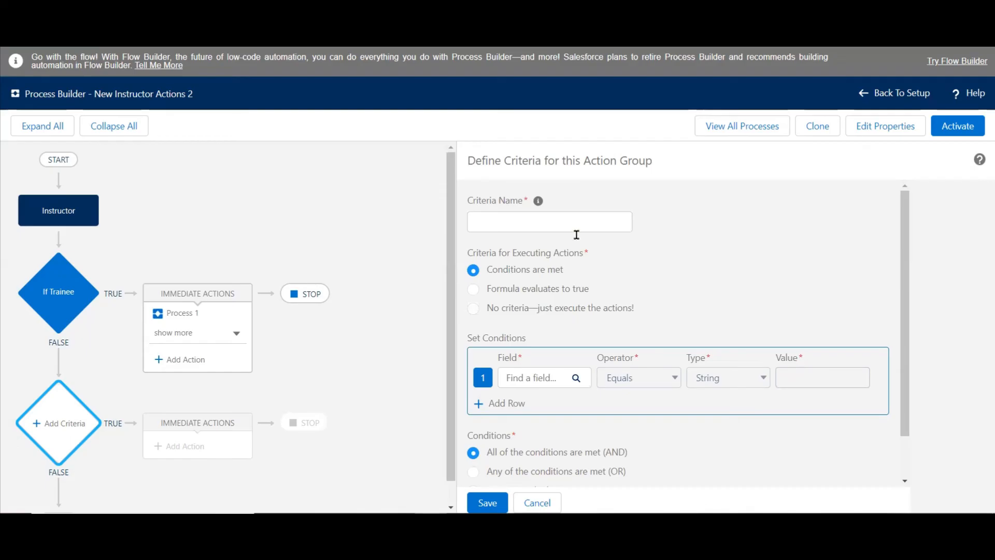
click(582, 223)
key(ctrl+v)
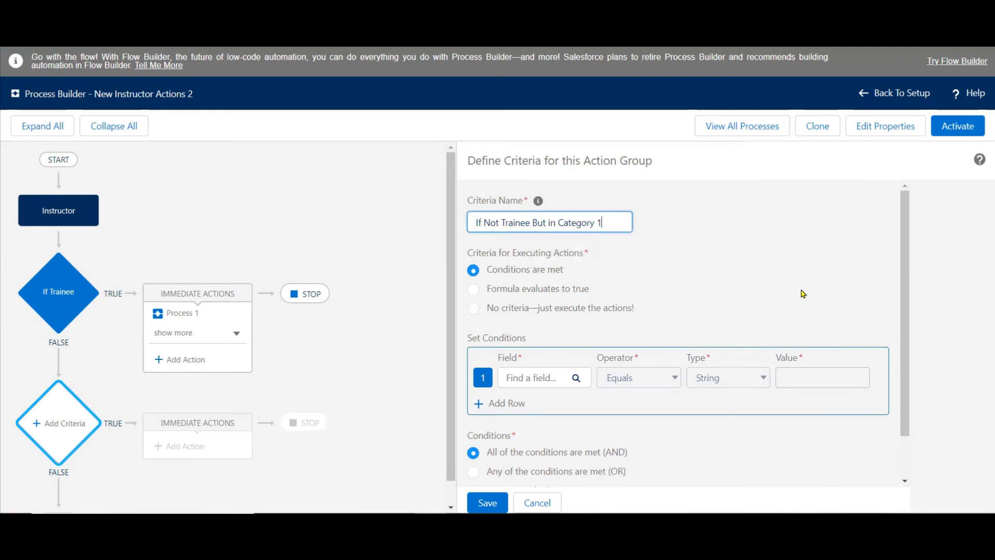
Set the first condition so that the instructor's Position equals the picklist value Abx.
click(537, 378)
text(pos)
click(422, 246)
click(664, 402)
click(796, 380)
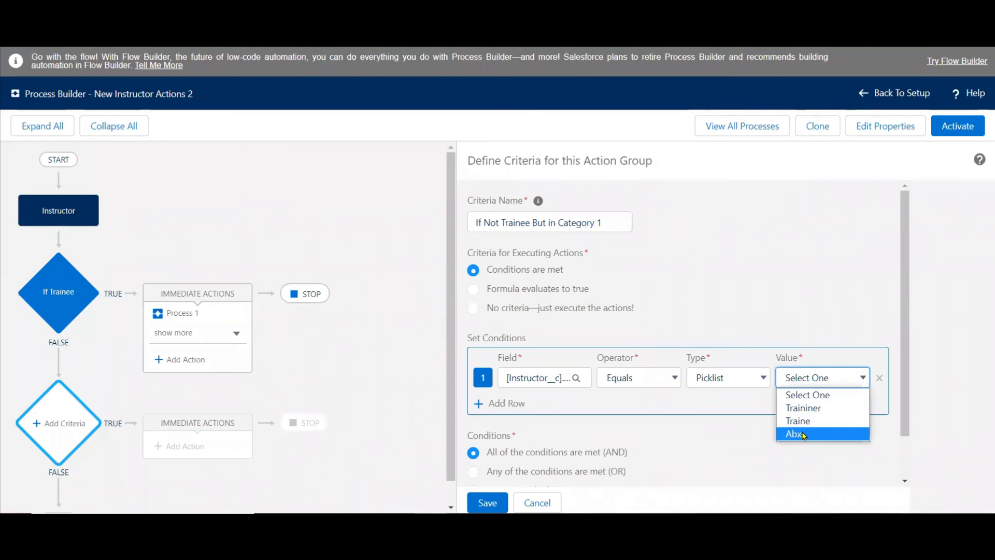
click(759, 380)
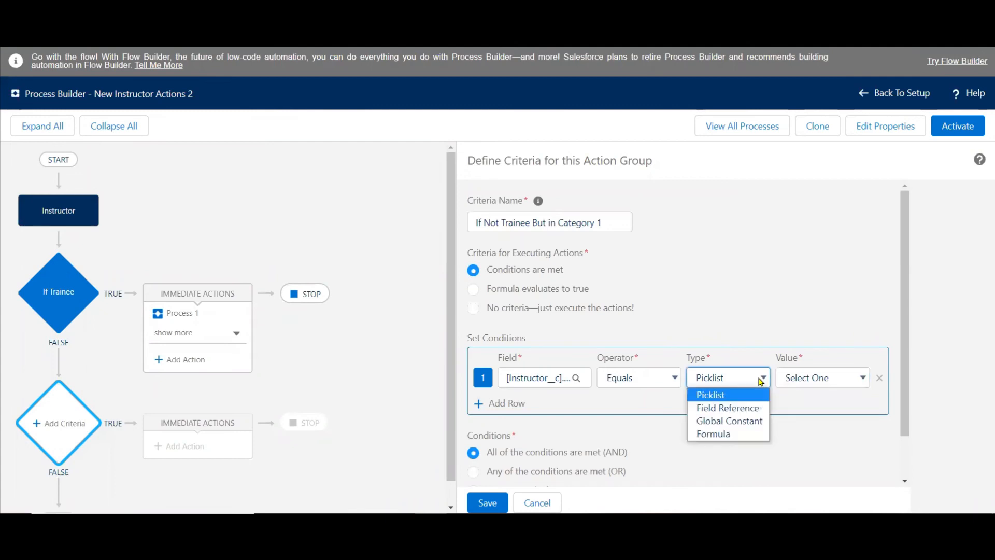
click(813, 380)
click(814, 434)
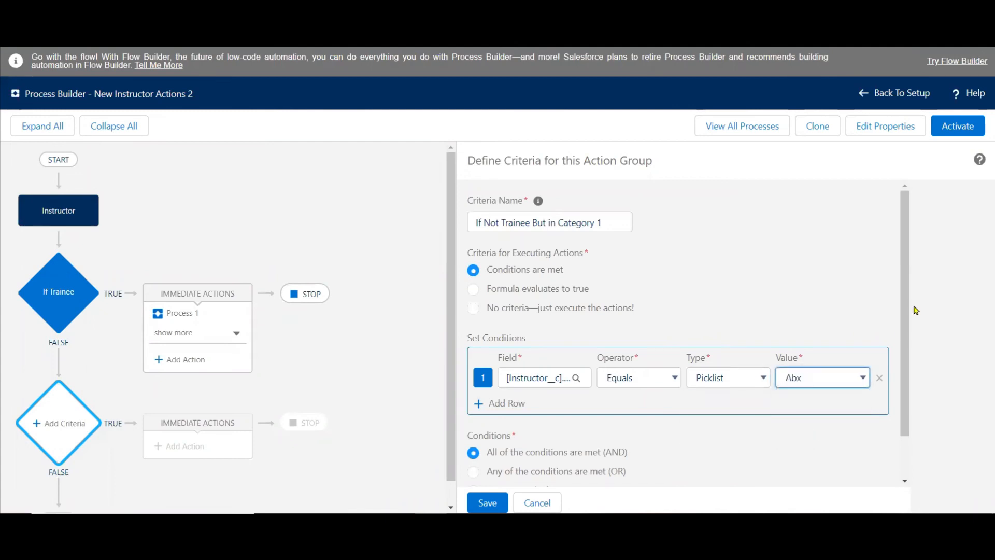
Add a second condition requiring the instructor's Category to equal Category 1, and save the criteria.
scroll(910, 382, down, 1)
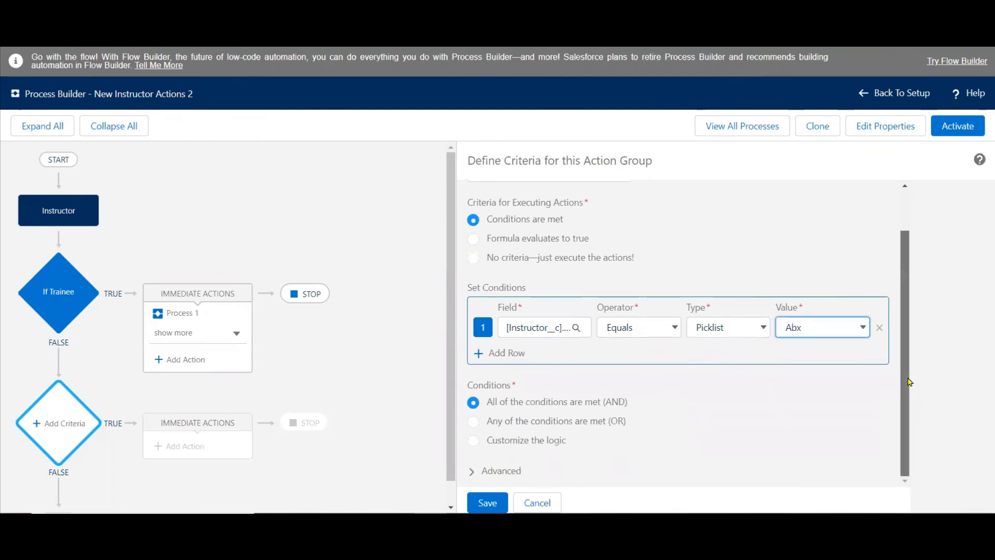
click(504, 353)
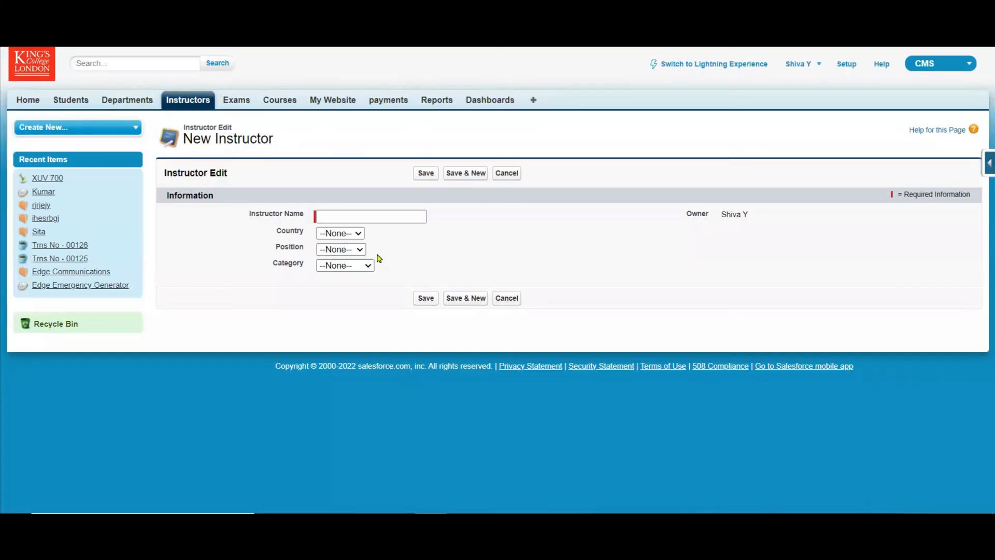
click(348, 265)
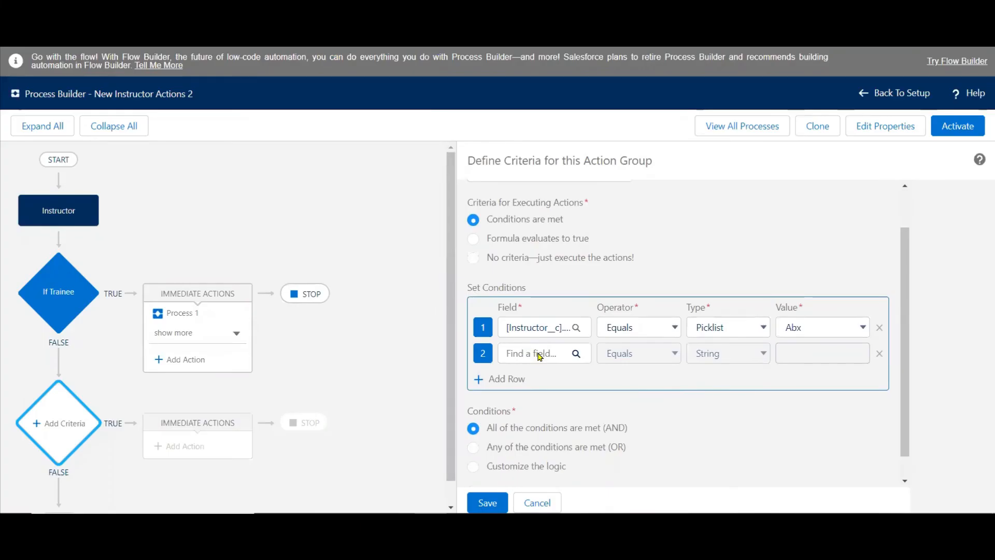
click(539, 356)
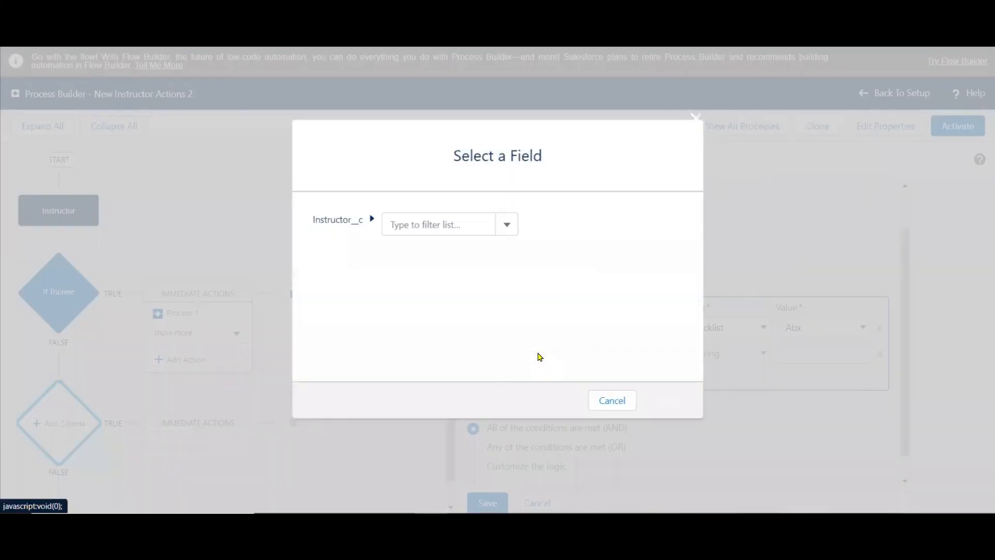
text(cat)
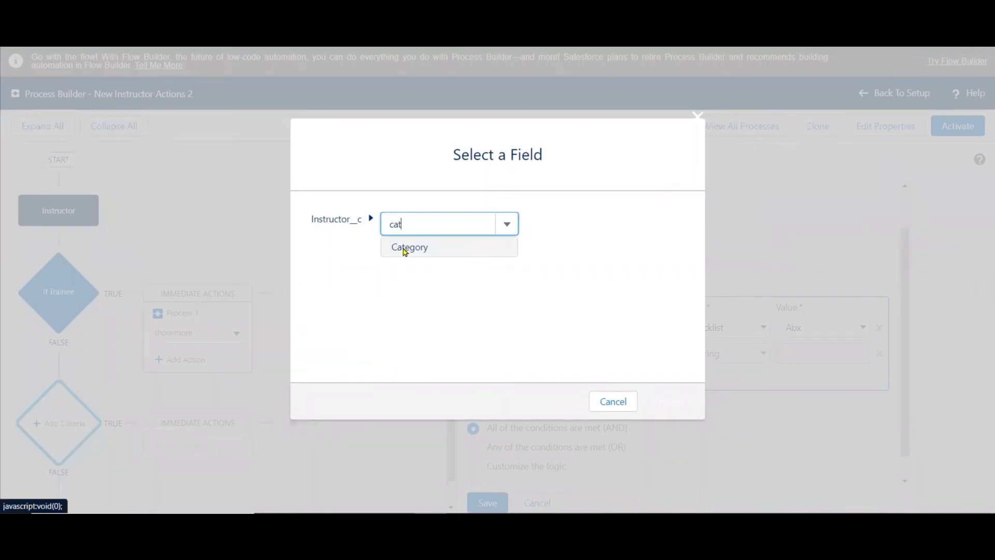
click(403, 248)
click(668, 400)
click(808, 356)
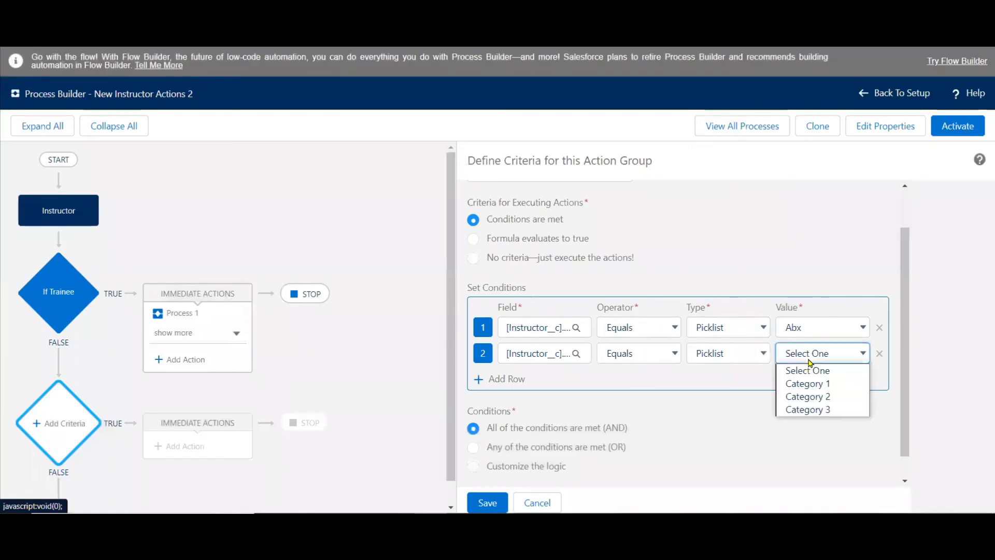
click(805, 384)
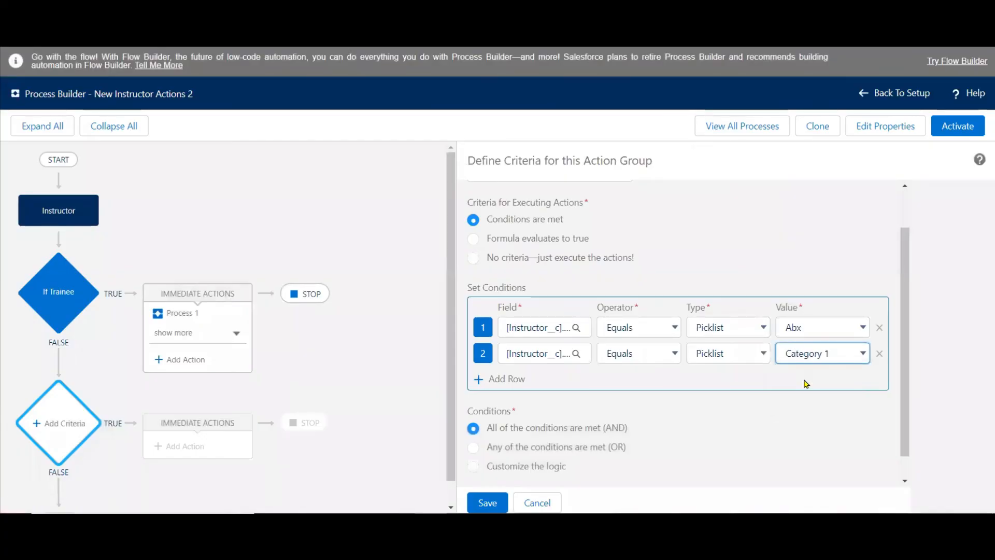
click(500, 509)
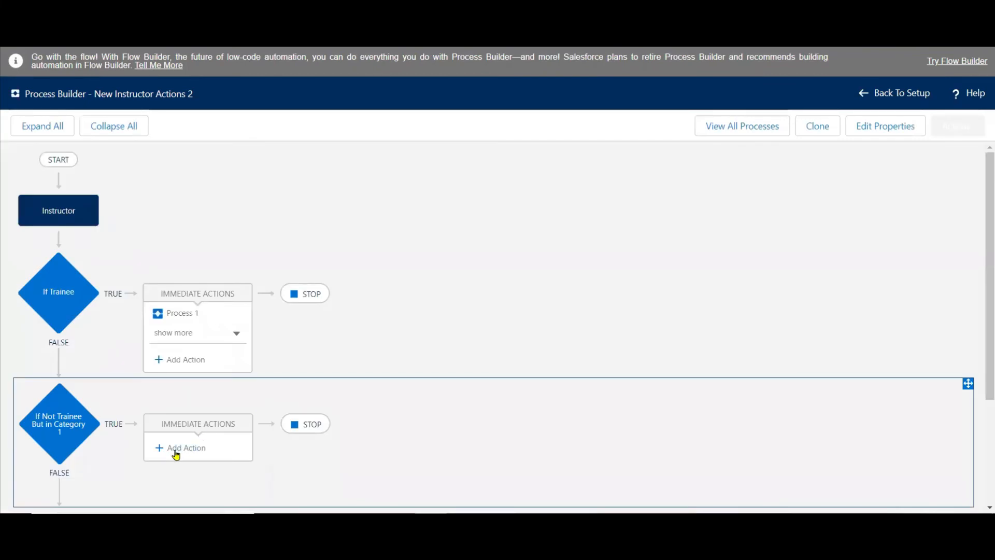
Add a Processes action named "Process1" to the Category 1 criteria that invokes New Instructor Actions.
click(175, 454)
click(700, 225)
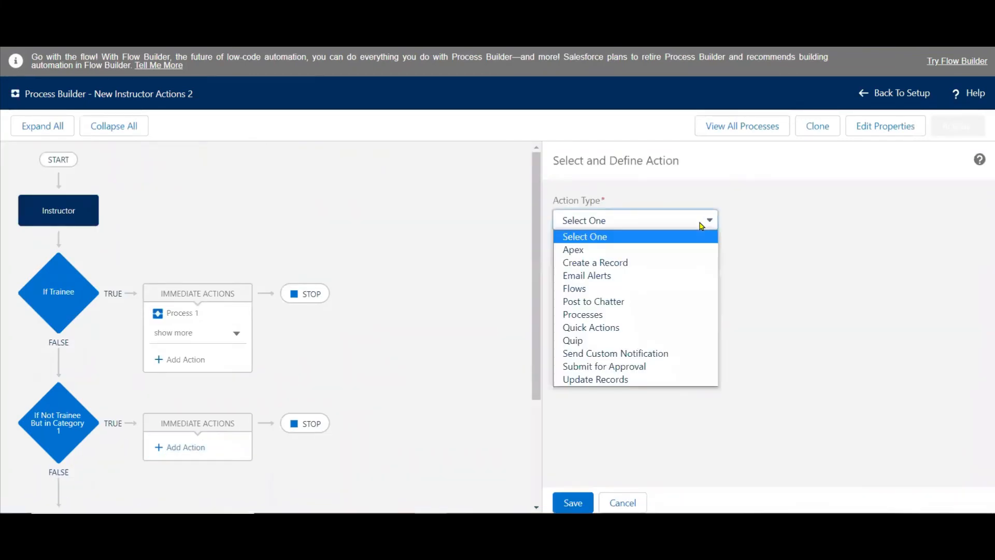
click(613, 314)
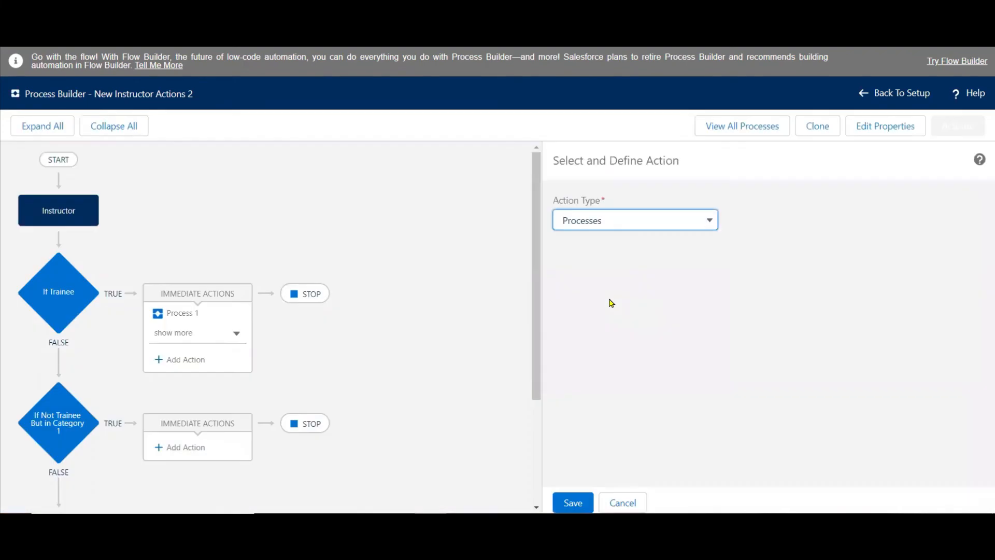
click(603, 278)
text(Process1)
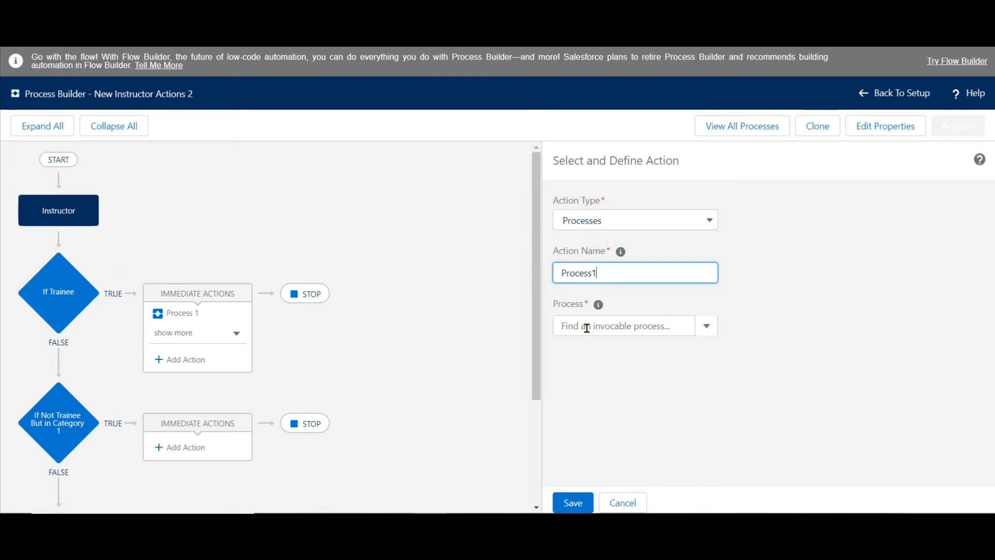
click(586, 328)
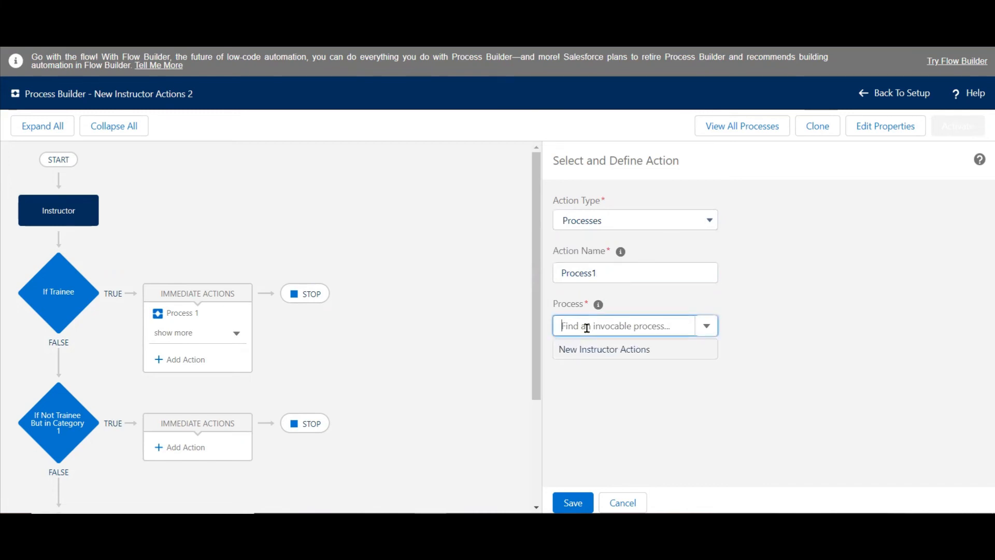
click(581, 350)
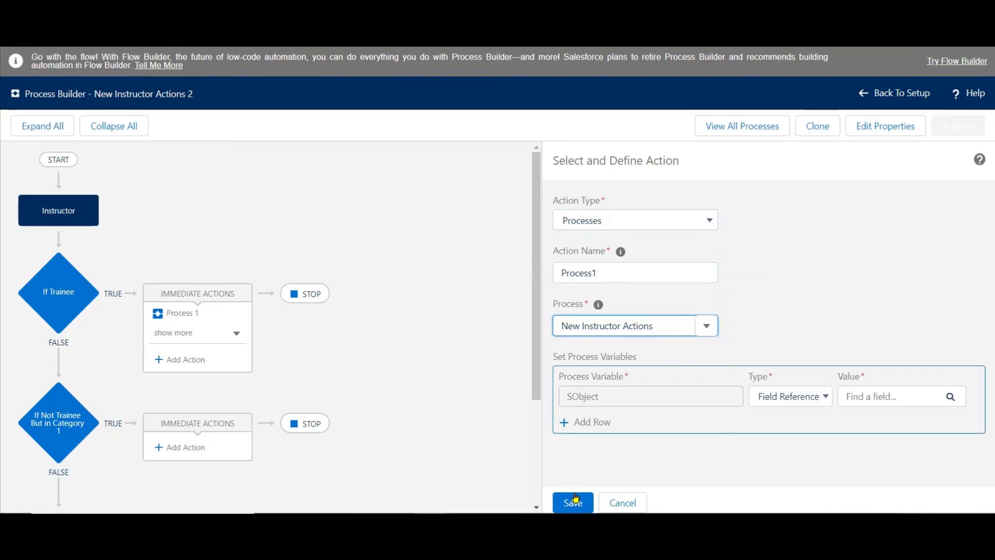
Set the SObject process variable to the Instructor__c record that started the process and save the action.
click(867, 402)
click(445, 211)
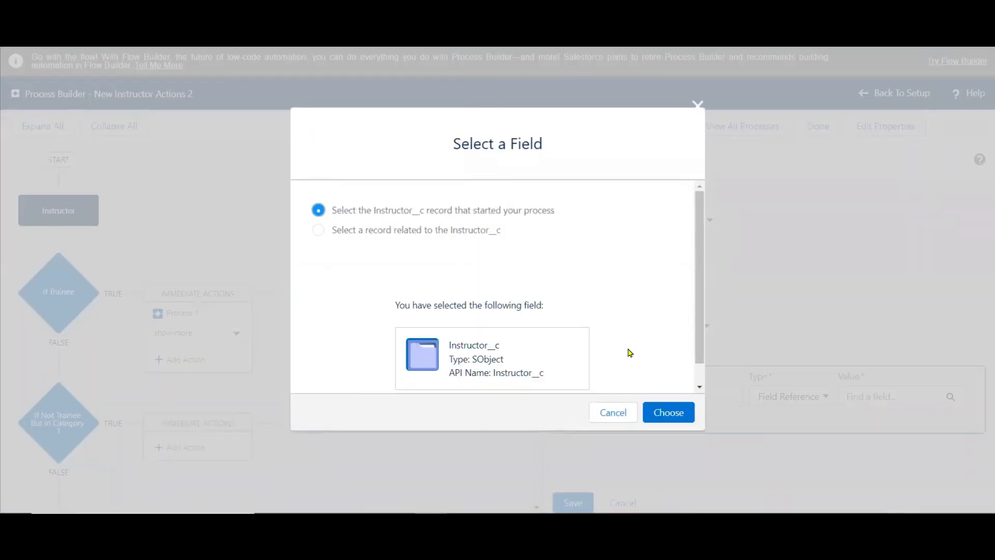
click(663, 413)
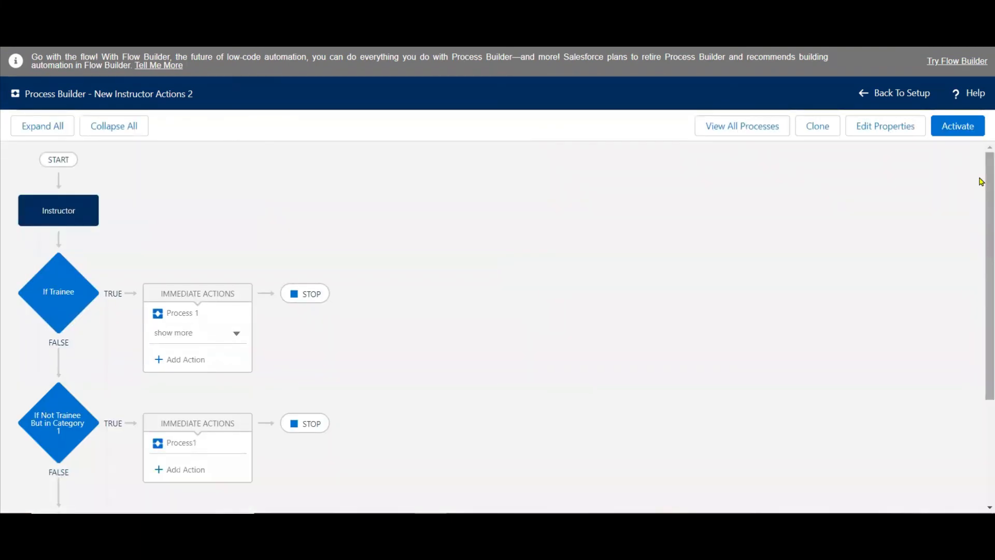
Check the Category 1 email requirement on the PowerPoint slide and switch to Salesforce Setup's list of all email alerts.
scroll(981, 181, down, 3)
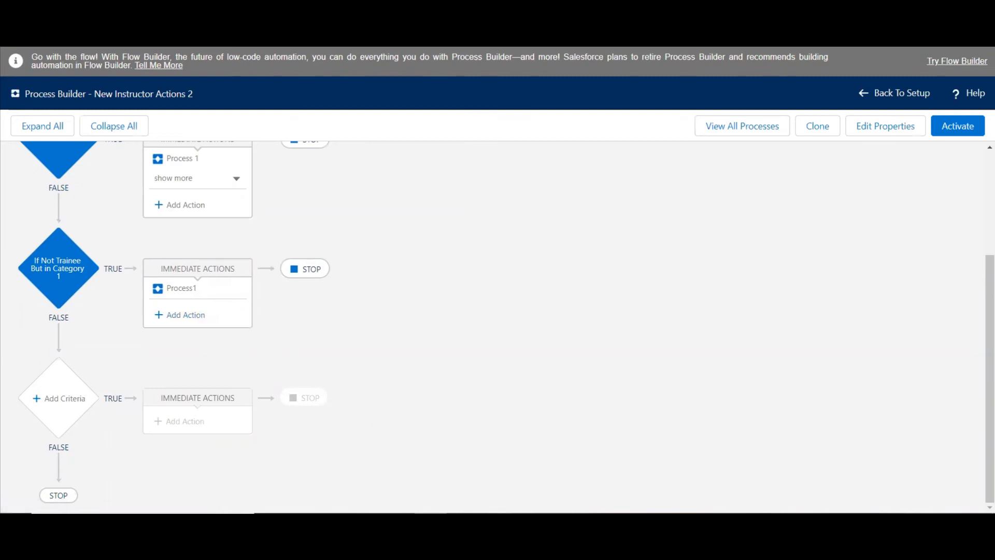
click(495, 526)
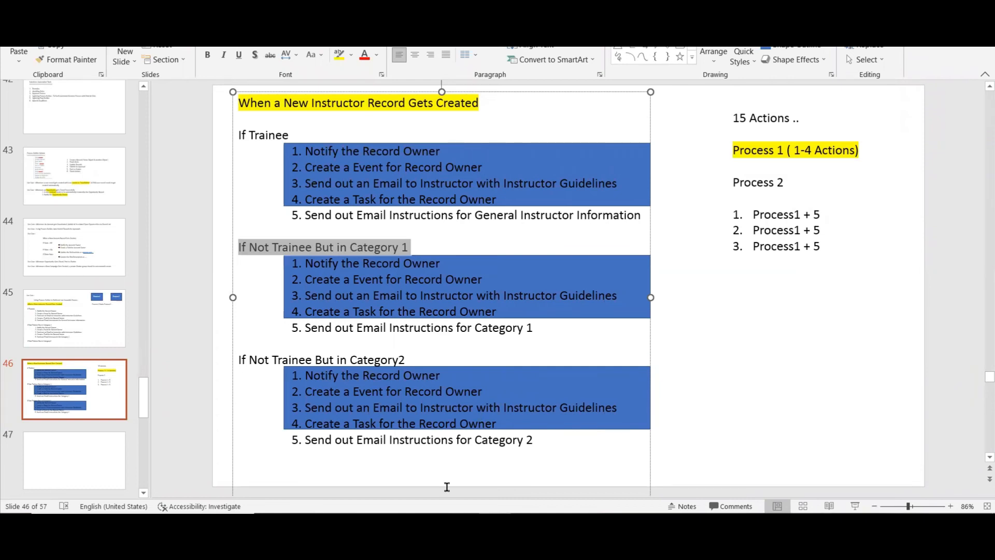
click(431, 525)
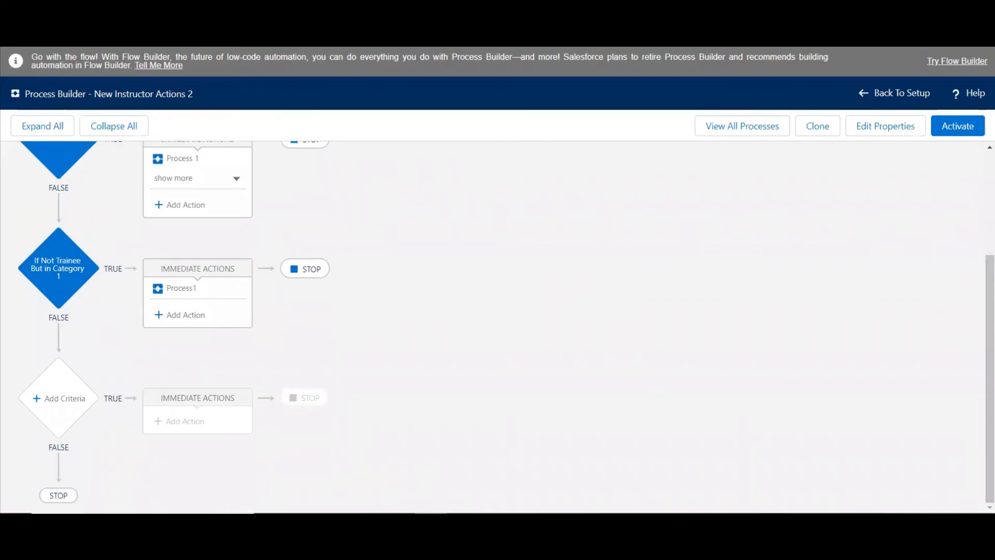
click(243, 11)
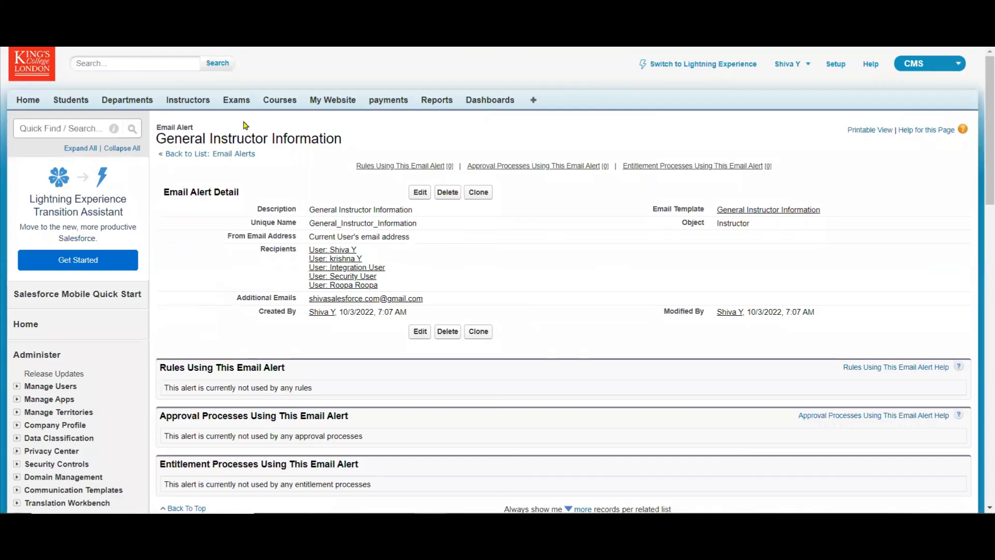
click(206, 156)
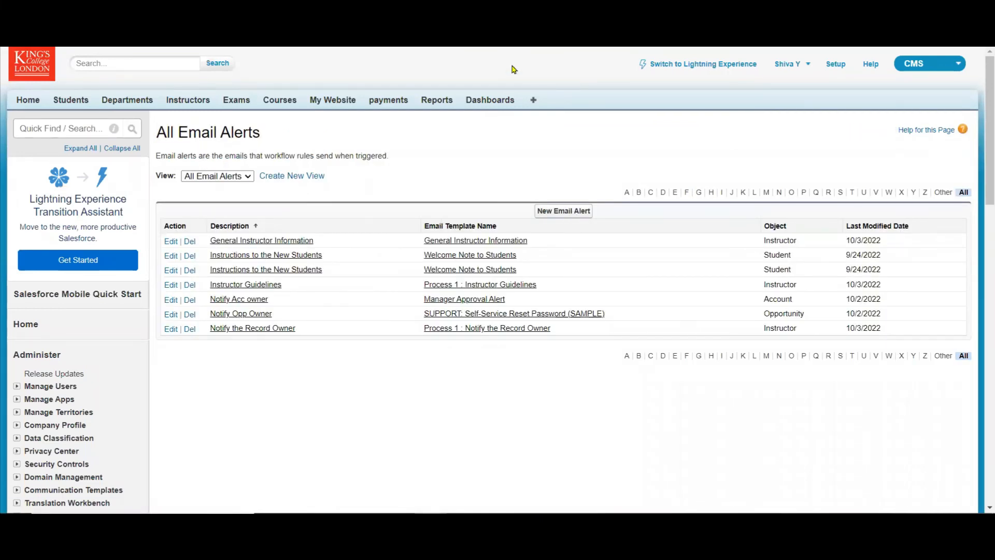
Open the list of Unfiled Public Classic Email Templates and start a new email template.
key(ctrl+Tab)
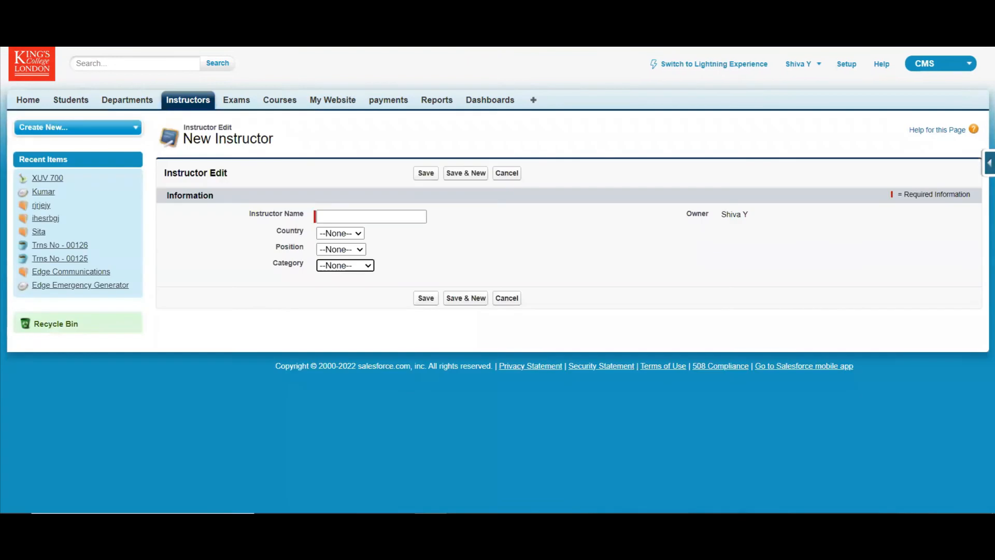
click(496, 54)
key(ctrl+Tab)
key(ctrl+Tab)
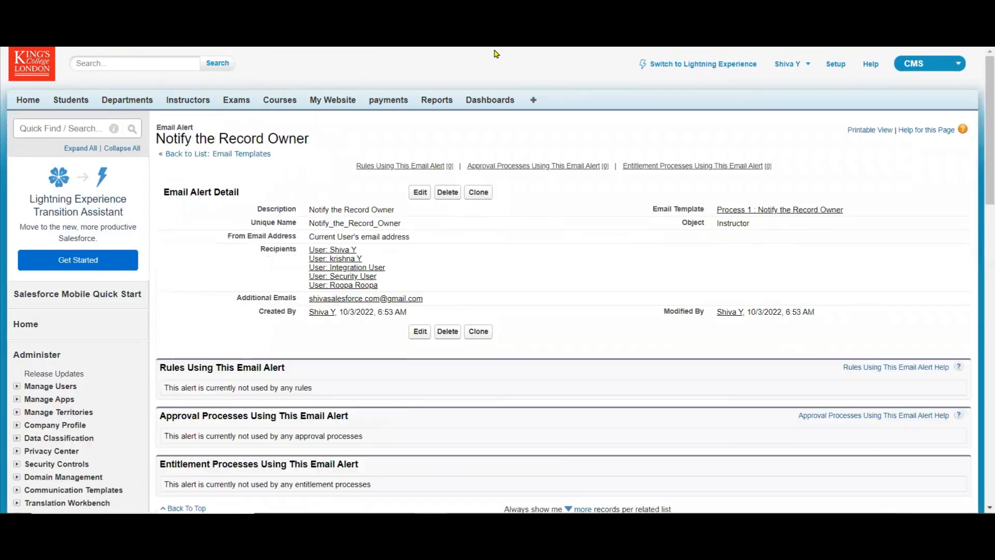
click(210, 155)
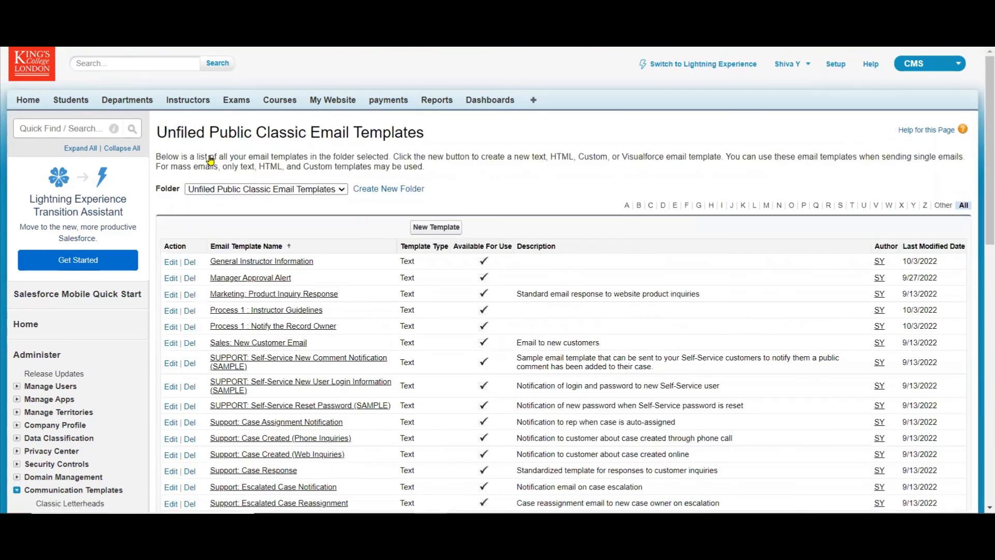
click(427, 234)
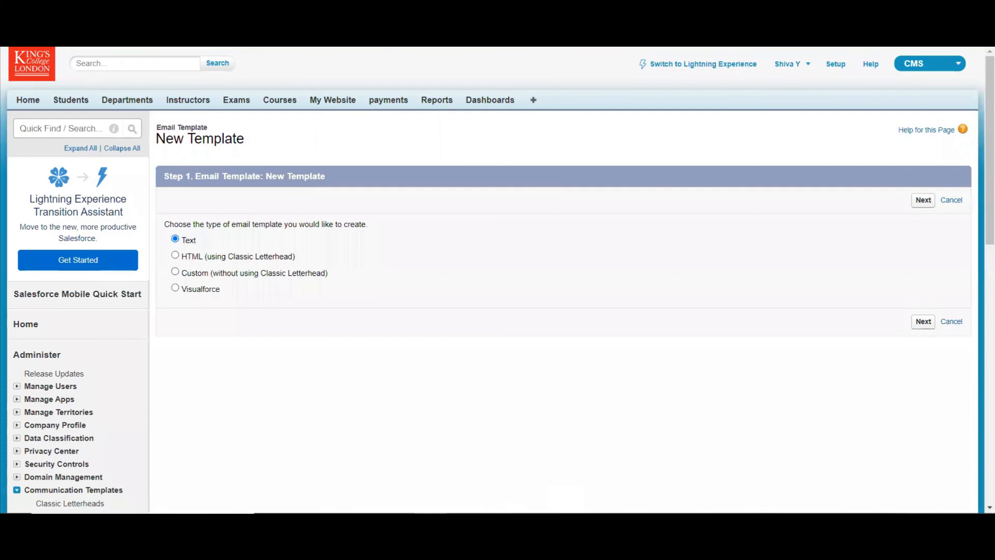
Copy the text "Instructions for Category 1" from the PowerPoint slide, return to Salesforce and continue with a Text email template.
key(alt+Tab)
drag(533, 328, 408, 330)
key(ctrl+c)
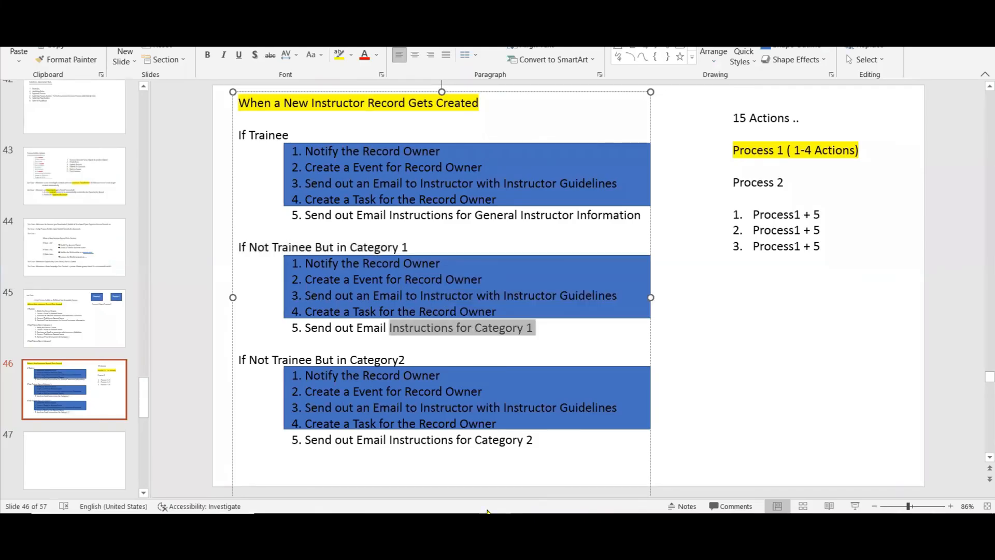
key(alt+Tab)
click(923, 201)
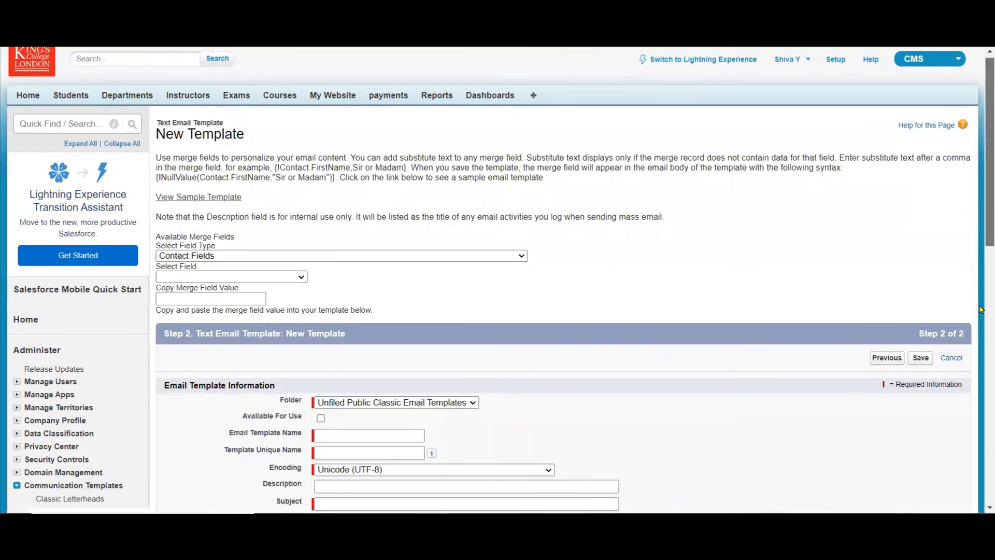
Make the template available for use, use "Instructions for Category 1" as its name and subject, and save it.
scroll(502, 185, down, 6)
click(320, 82)
click(327, 100)
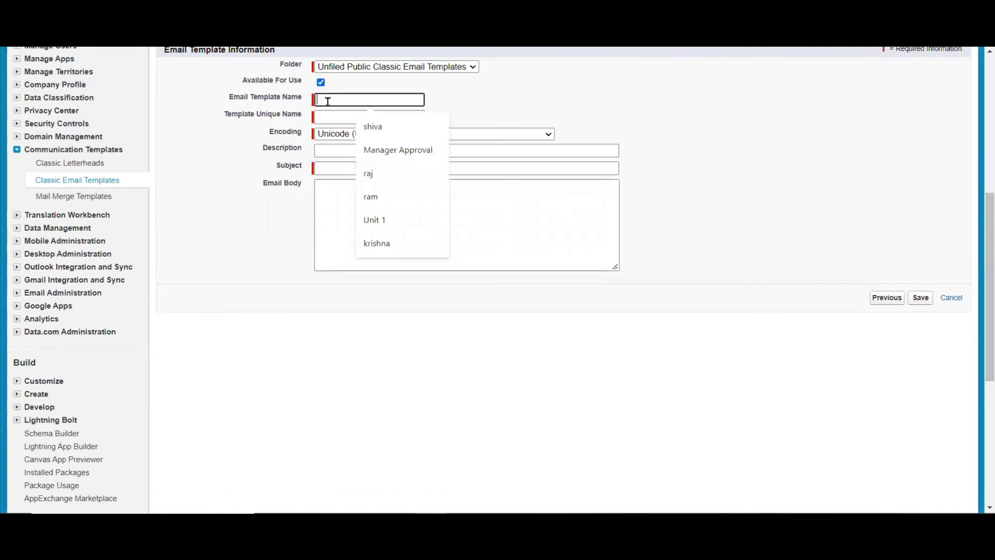
key(ctrl+v)
key(Tab)
key(Tab)
key(Tab)
key(Tab)
key(Tab)
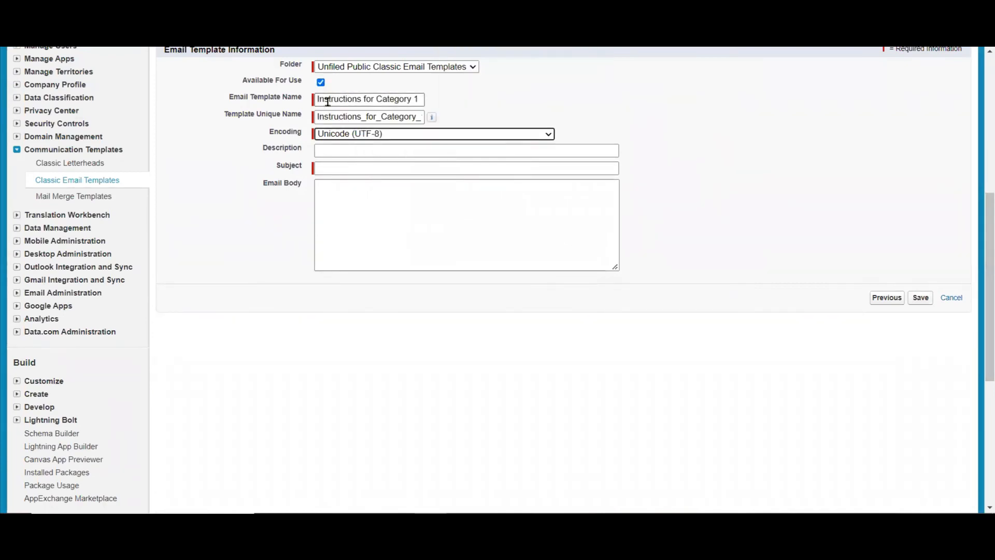
key(ctrl+v)
key(Tab)
key(ctrl+v)
click(919, 298)
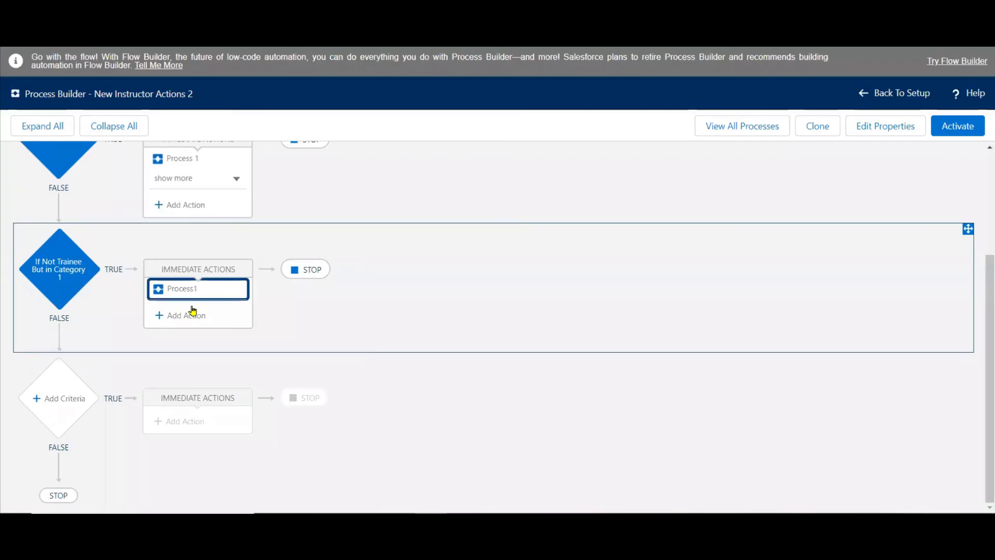
Start a second immediate action of type Email Alerts for the Category 1 criteria in Process Builder.
click(186, 314)
click(624, 223)
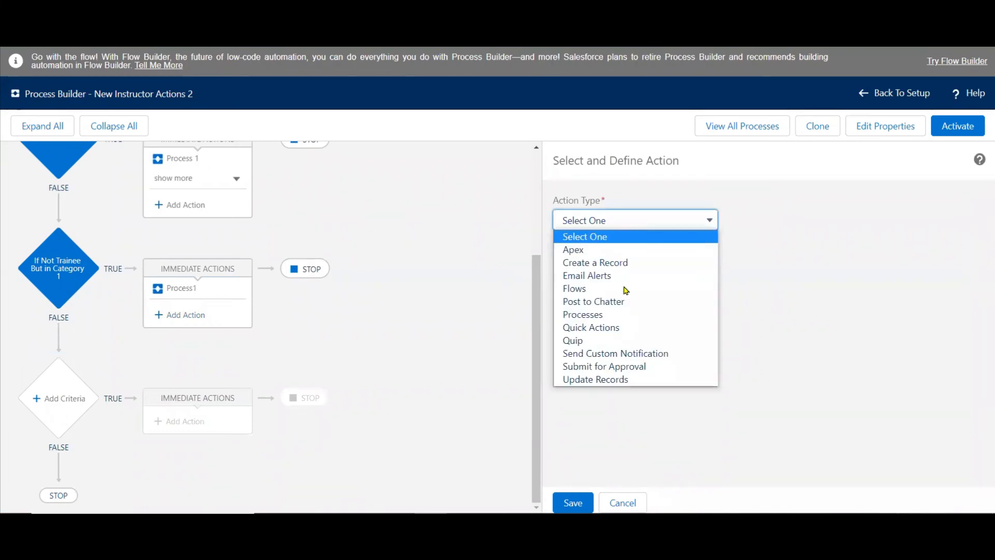
click(612, 276)
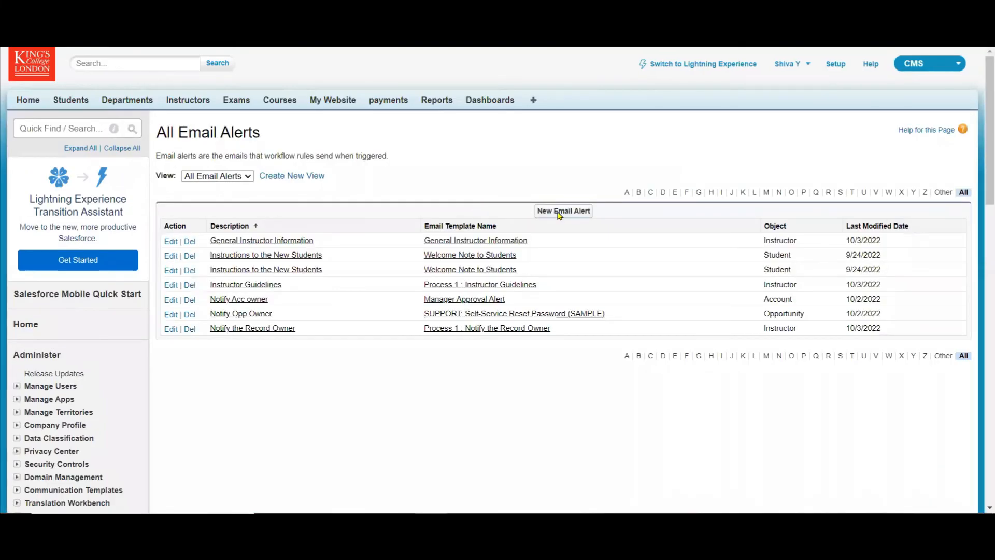
Start a new email alert described as "Instructions for Category 1" and assign it the Instructions for Category 1 template.
click(560, 212)
click(440, 224)
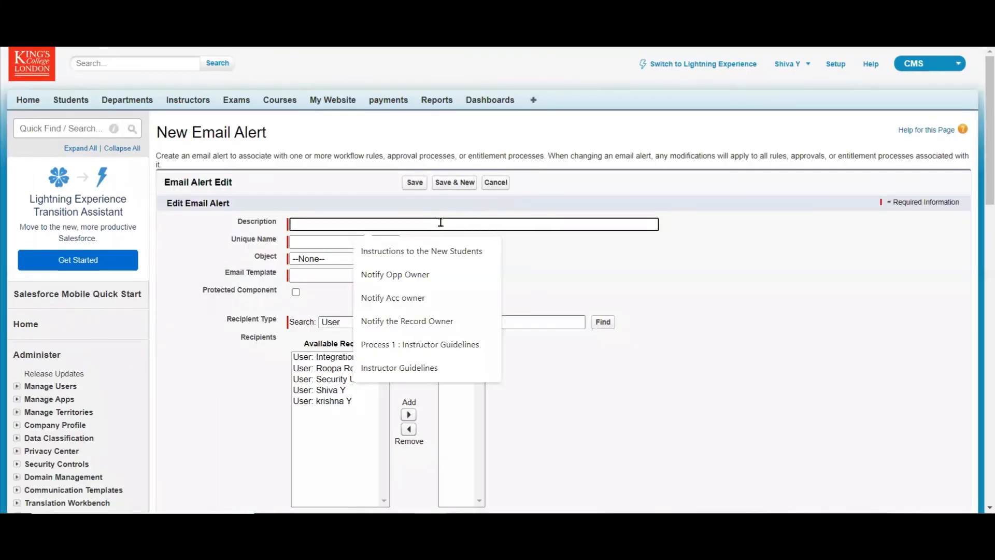
text(Instructions for Category 1)
key(Tab)
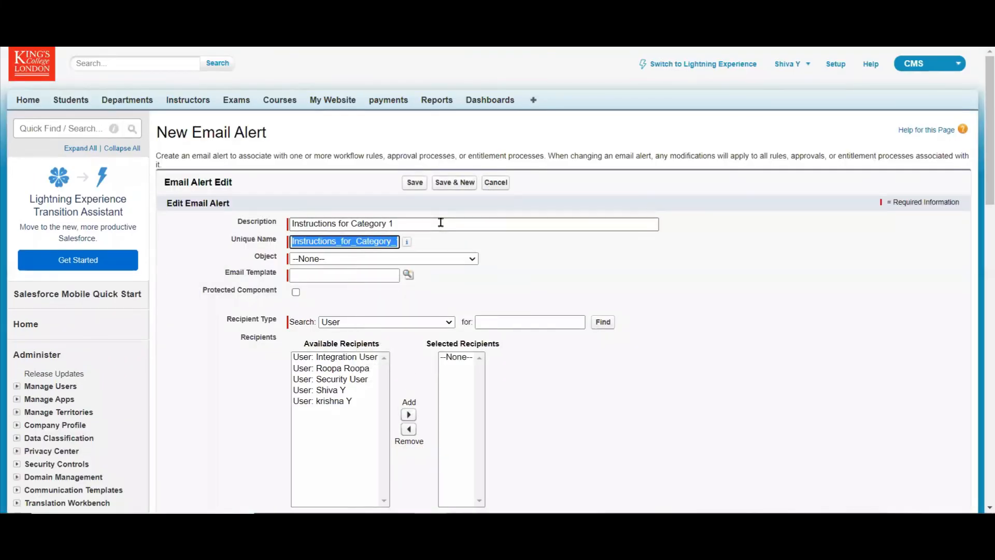
key(Tab)
key(Tab)
click(407, 279)
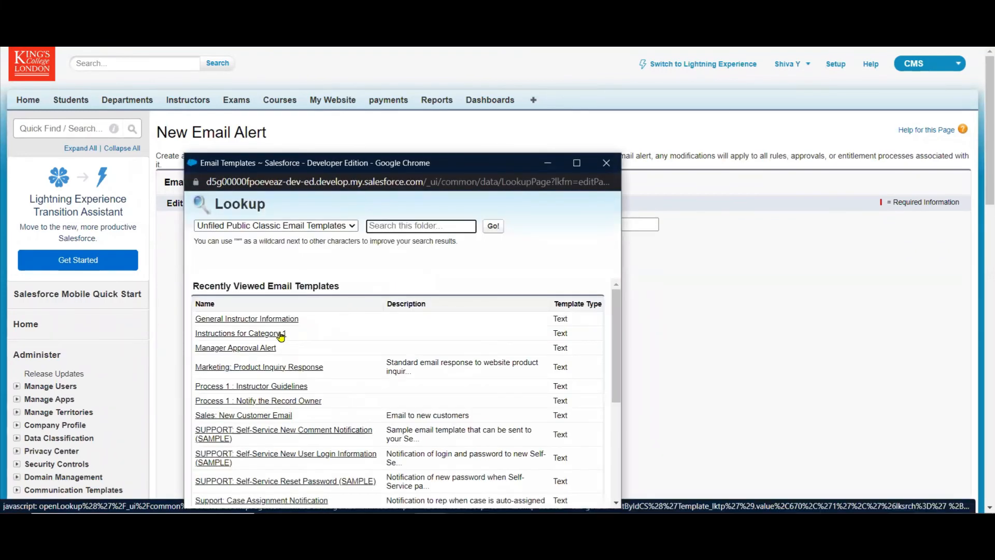
click(280, 334)
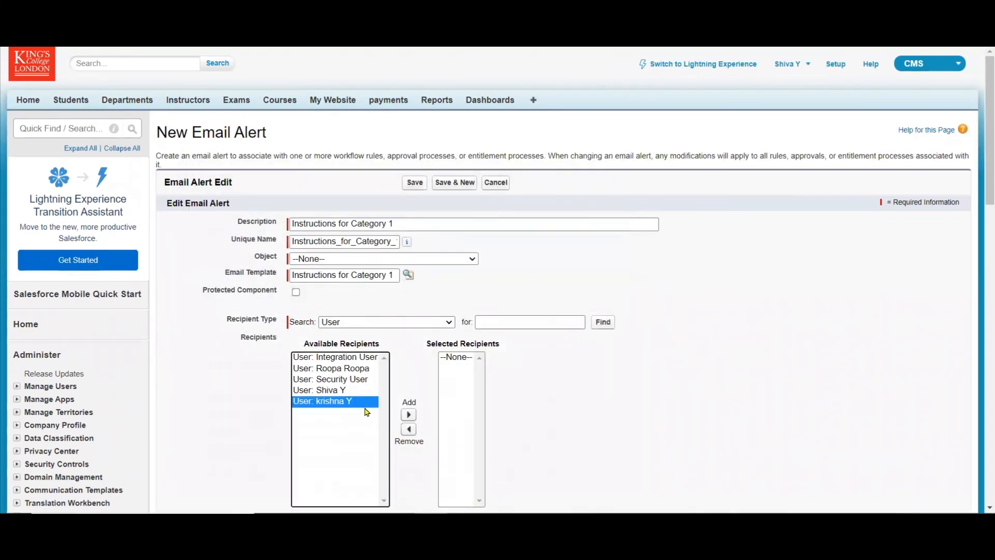
Select all available users as recipients, enter the additional email address, and try to save the alert.
key(ctrl+a)
click(407, 415)
drag(988, 195, 475, 266)
click(444, 309)
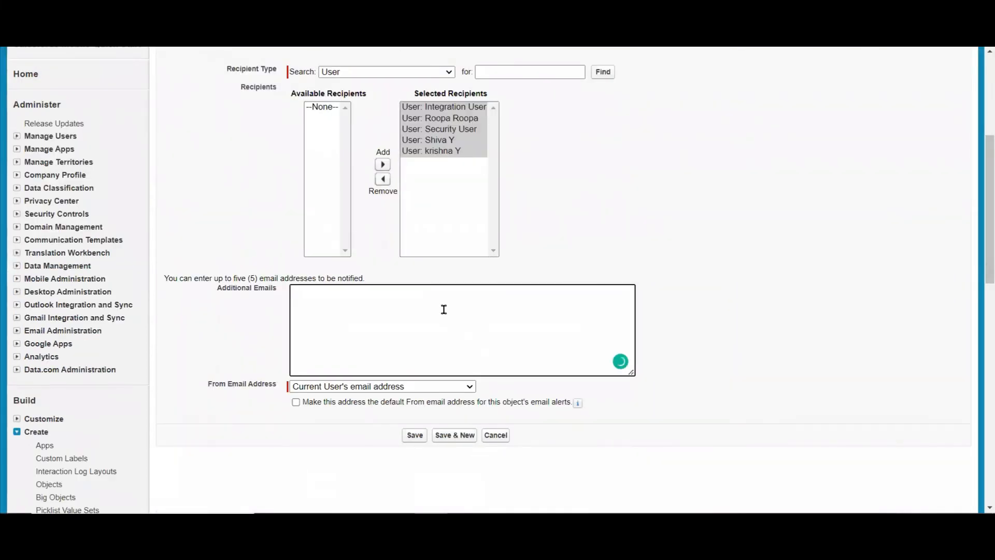
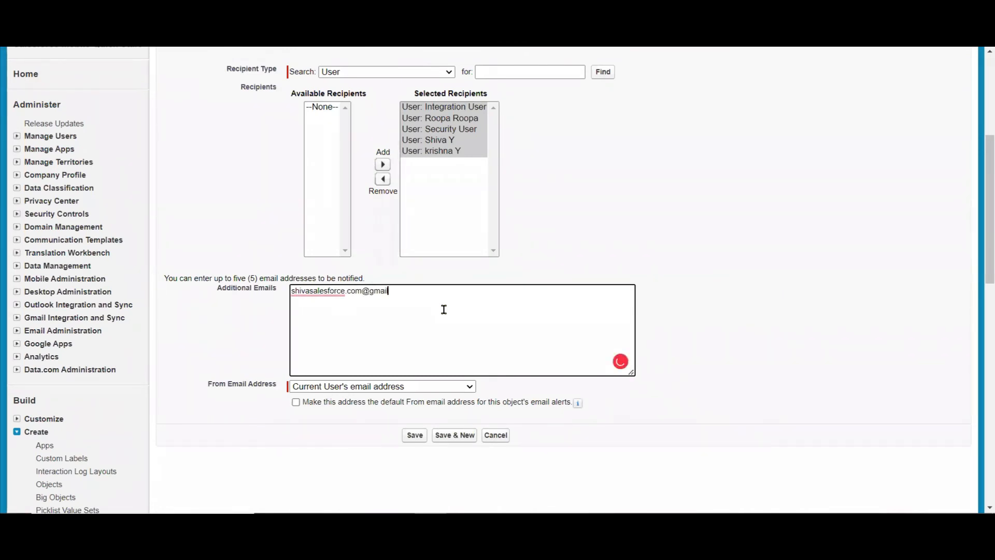
click(416, 436)
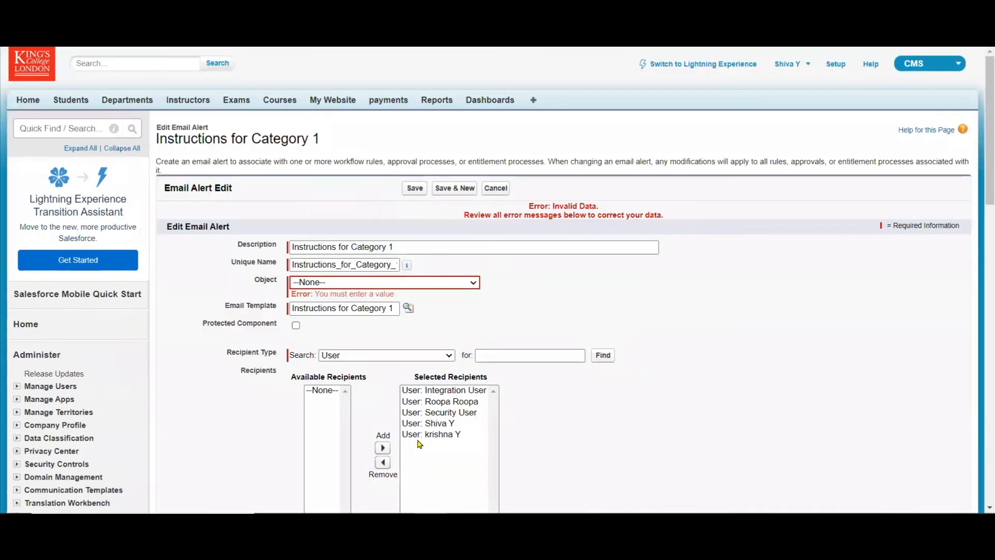
Set the email alert's object to Instructor and save the alert.
click(471, 283)
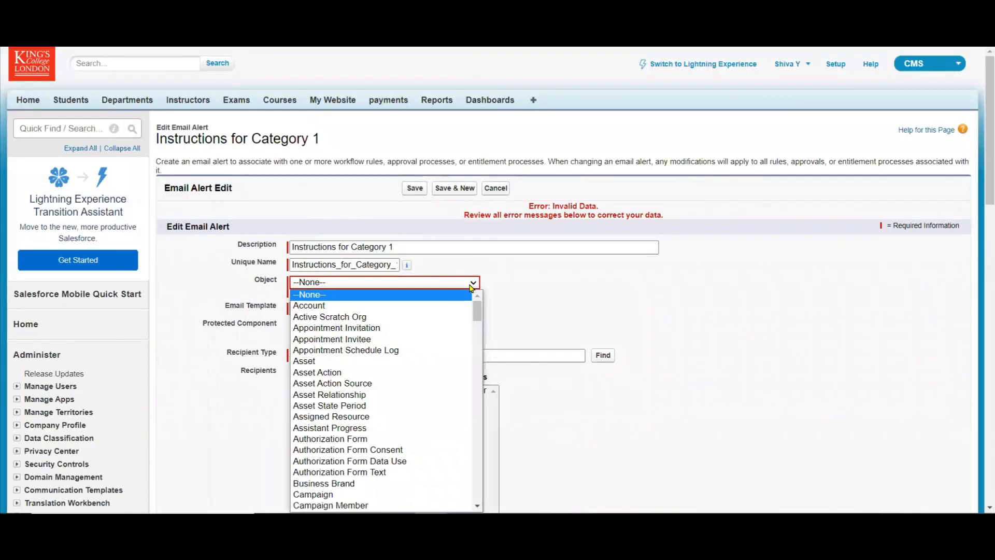
key(i)
key(i)
key(i)
key(i)
key(i)
key(i)
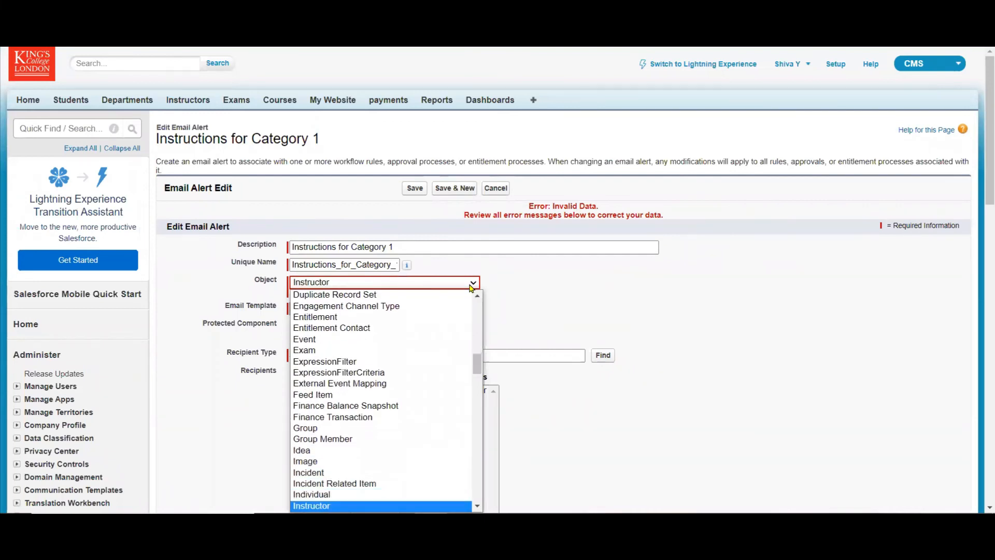
click(359, 501)
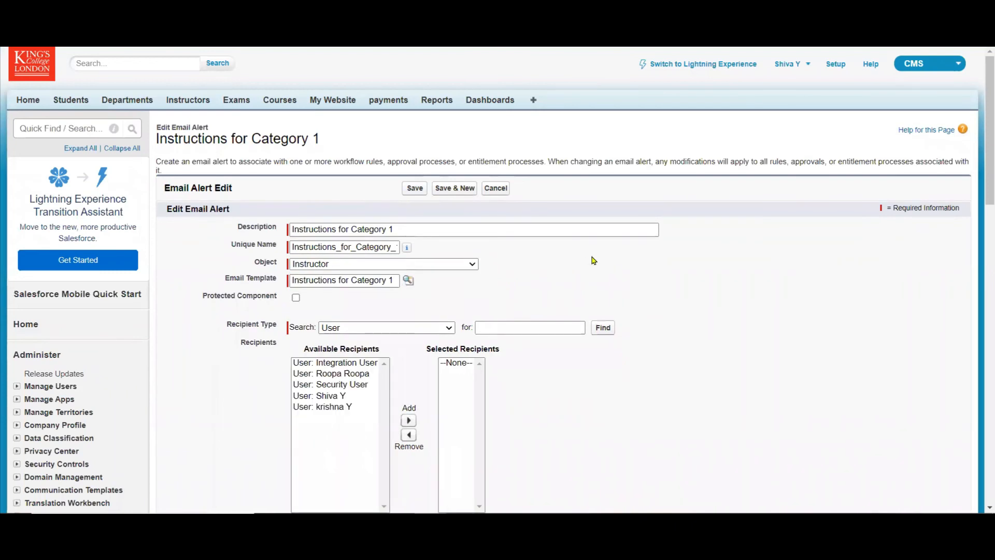
click(409, 192)
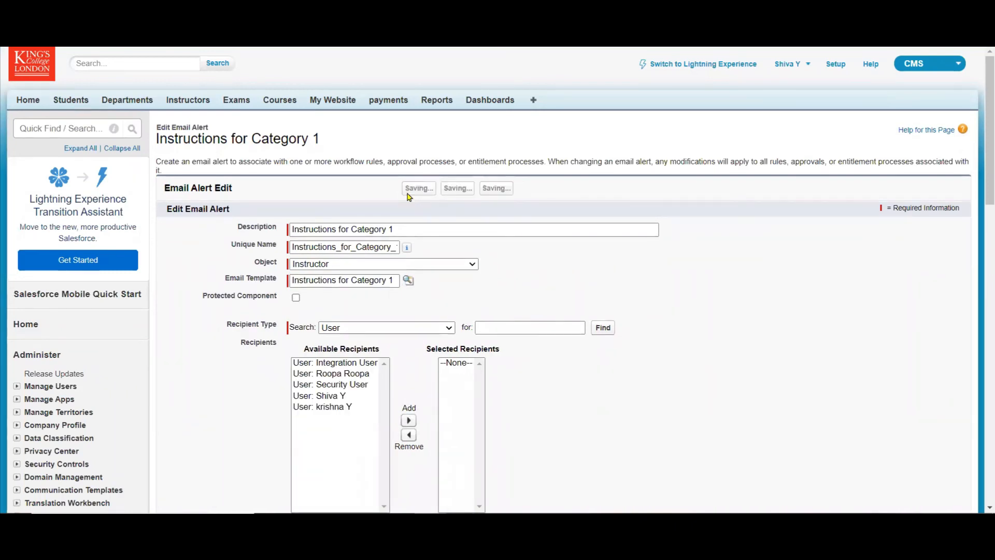
Edit the saved Instructions for Category 1 alert to add all available users as recipients, and save it.
click(421, 199)
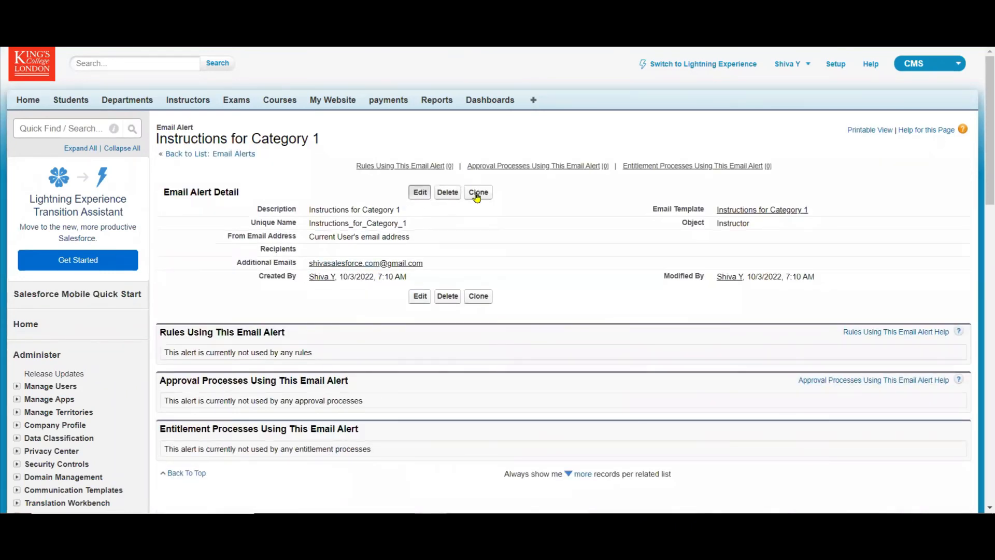
scroll(980, 179, down, 2)
scroll(981, 180, down, 3)
click(360, 193)
key(ctrl+a)
click(408, 170)
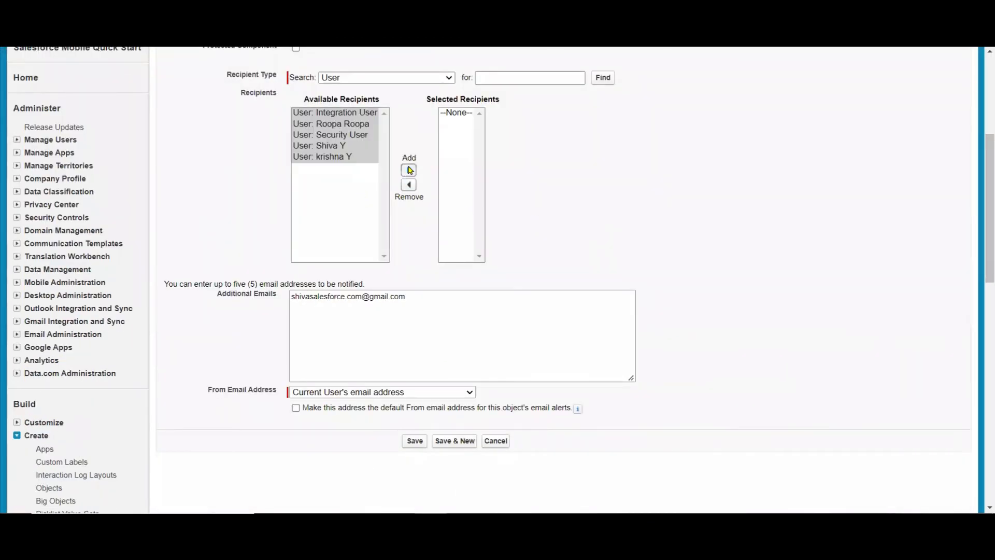
click(414, 440)
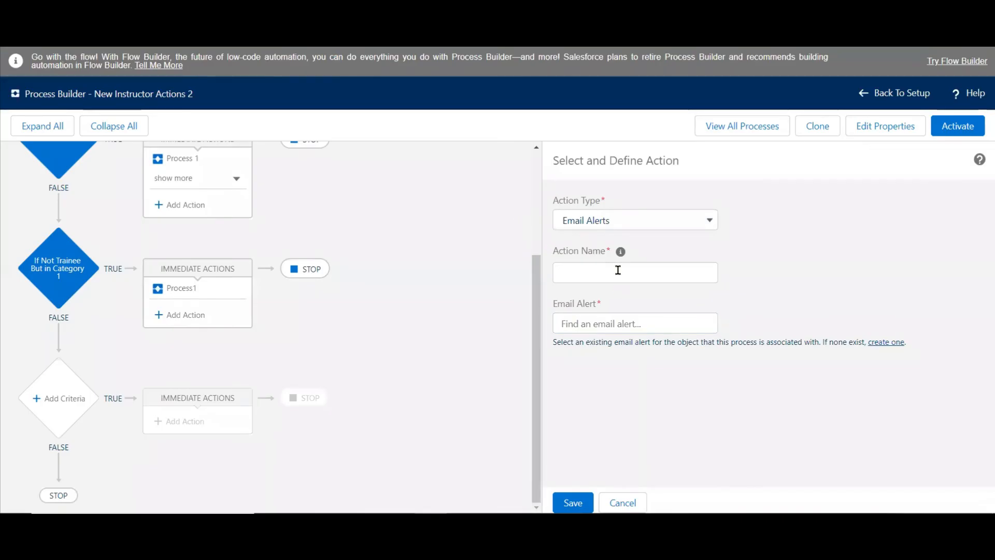
Name the email alert action "Instructions for Category 1", assign it the Instructions_for_Category_1 alert, and save the action.
mouse_move(619, 251)
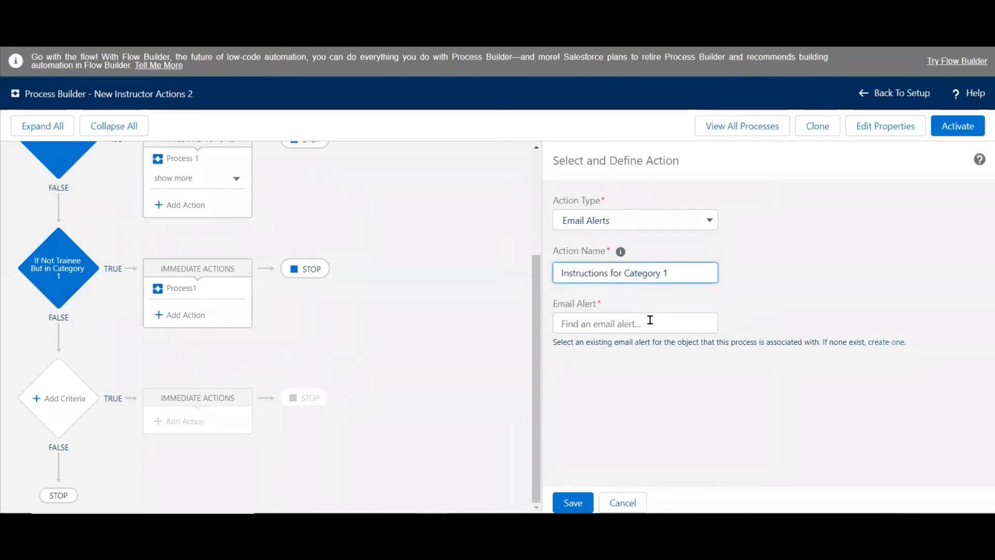
click(645, 327)
text(Ins)
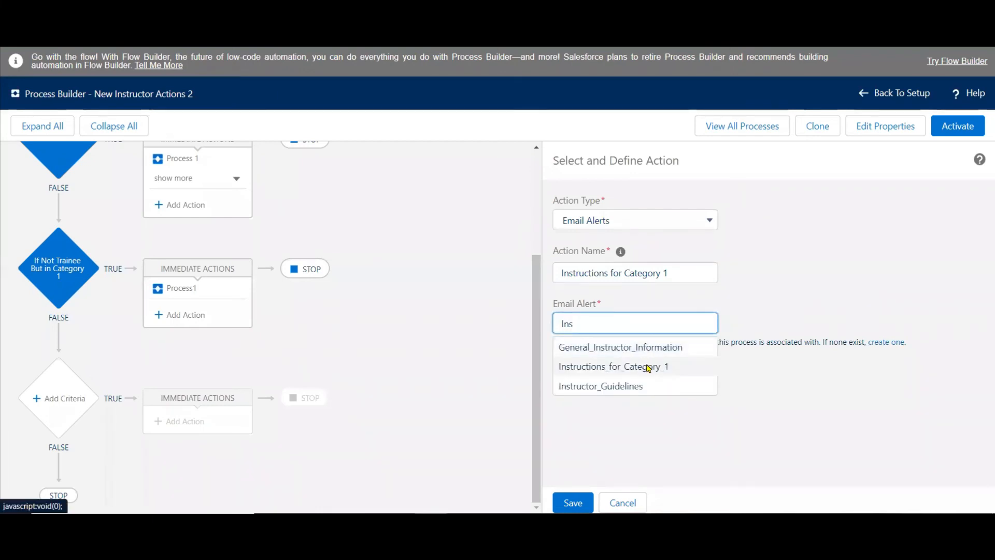
click(617, 365)
click(572, 502)
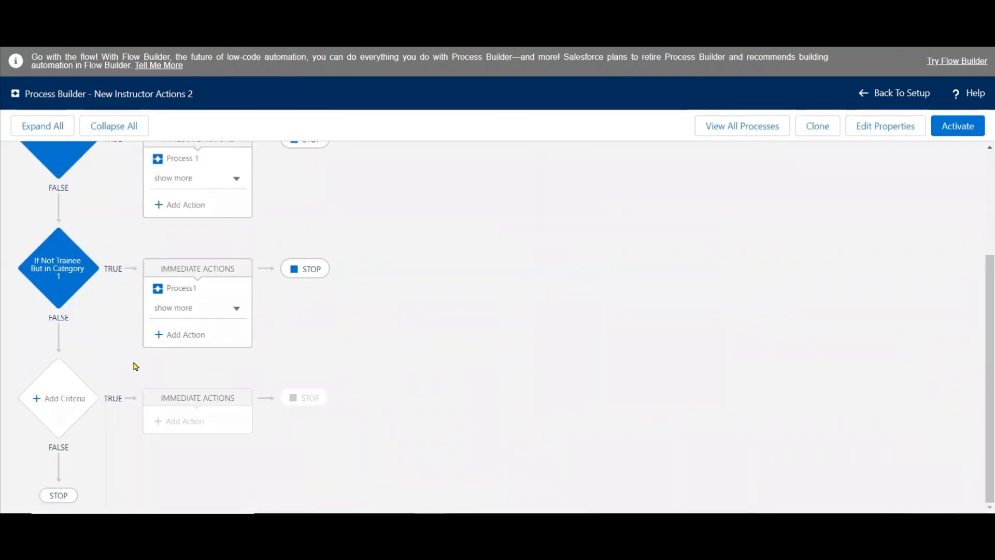
Add a third criteria node named "Not Trainee But in Category2", copying the name from the PowerPoint slide.
click(60, 400)
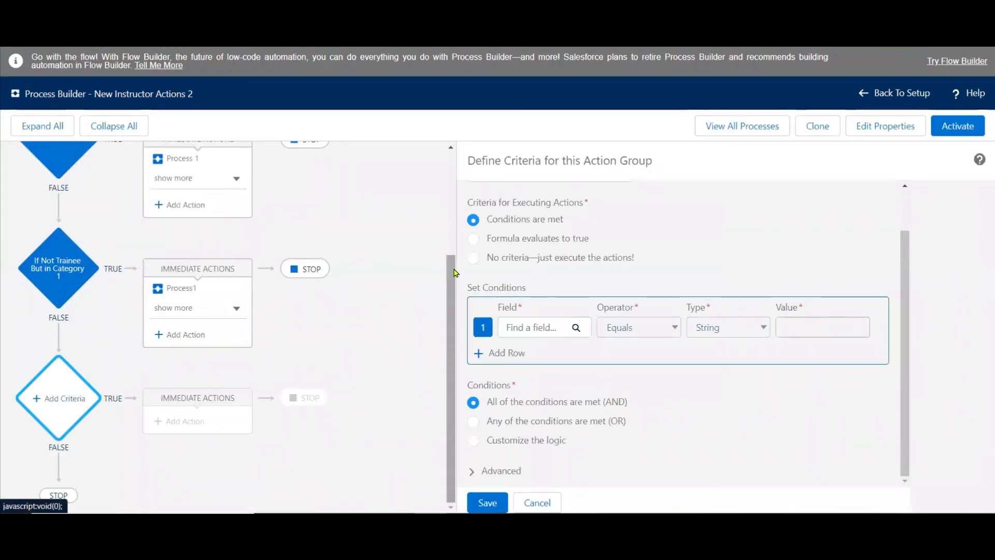
drag(910, 257, 915, 204)
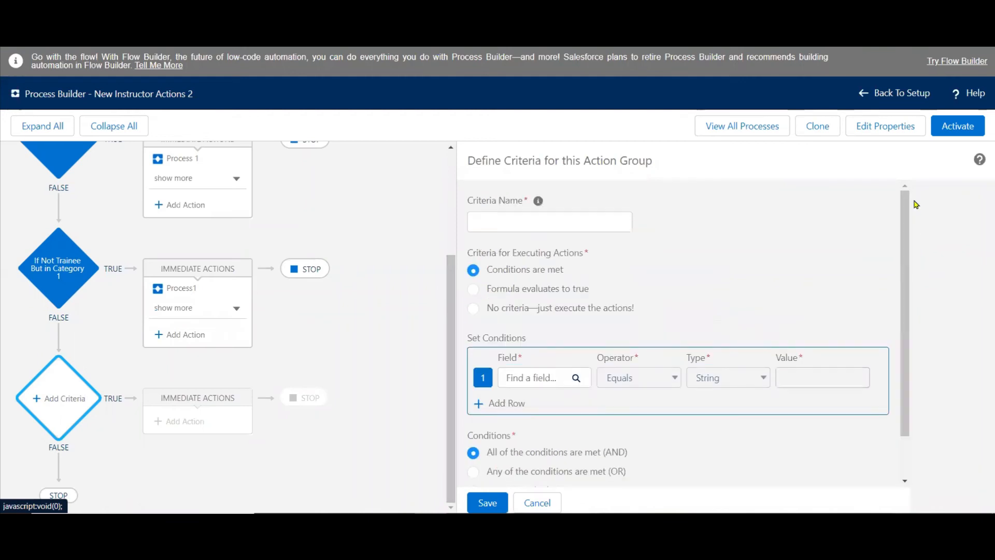
key(alt+Tab)
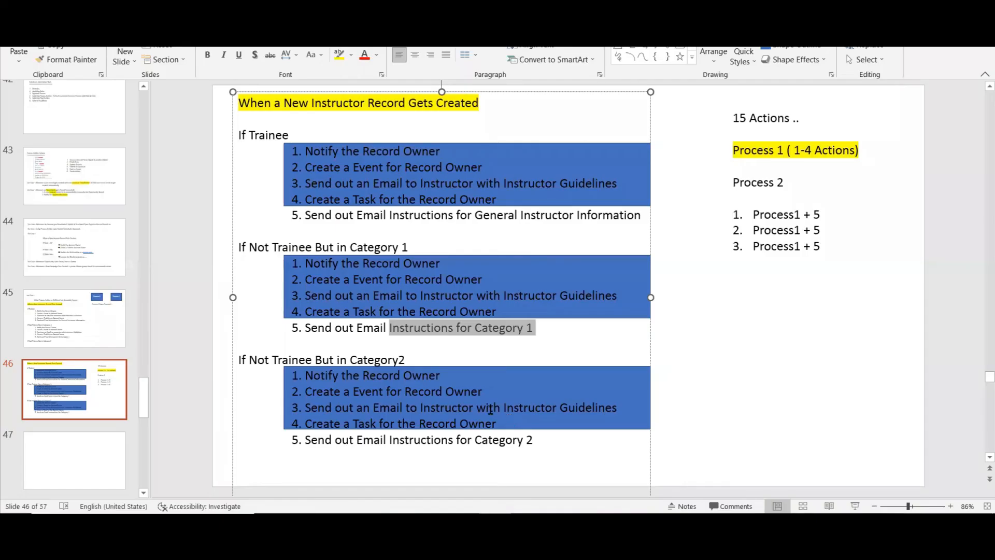
drag(411, 357, 257, 366)
key(ctrl+c)
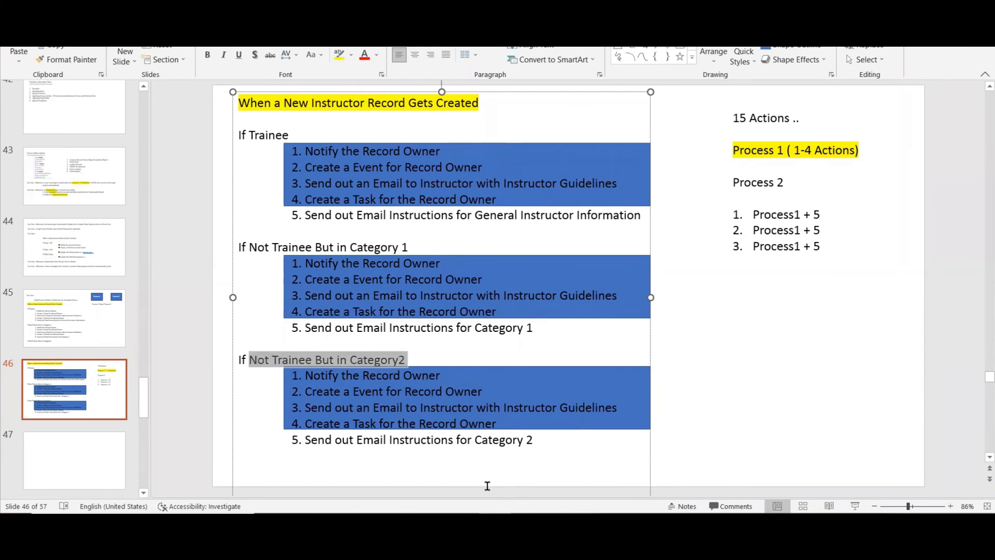
key(alt+Tab)
click(565, 221)
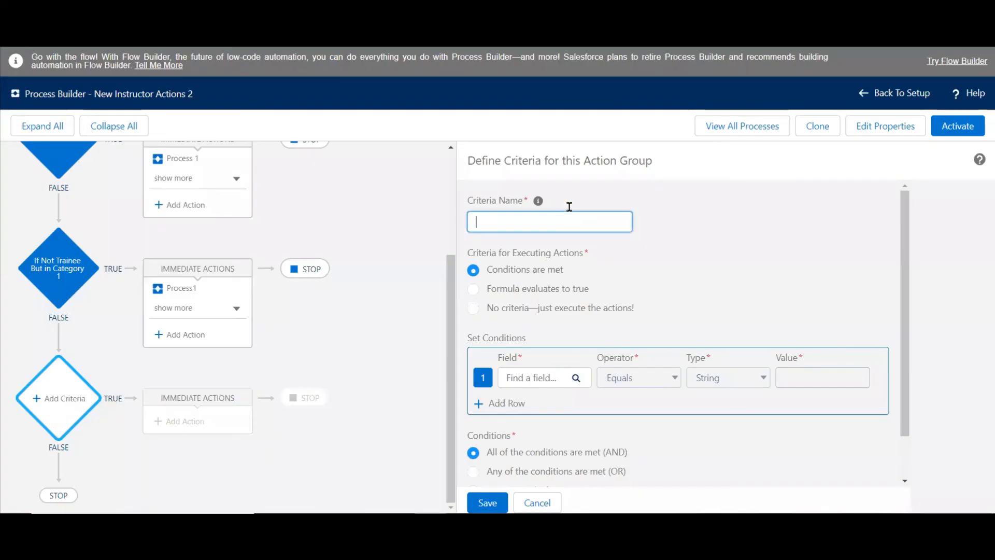
key(ctrl+v)
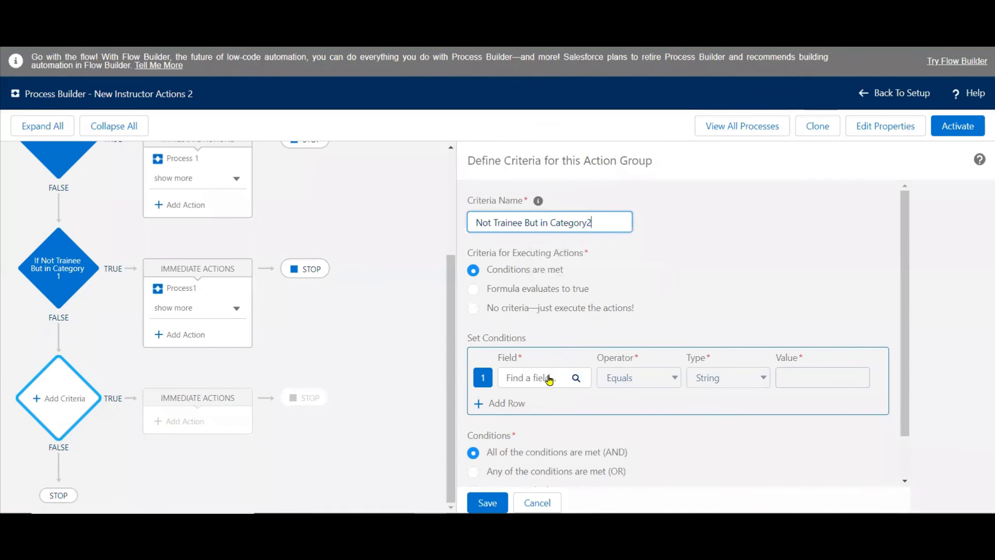
Set the first condition of the Category2 criteria to the instructor's Position field equal to the picklist value Abx.
click(543, 378)
text(po)
click(421, 247)
click(683, 395)
click(808, 378)
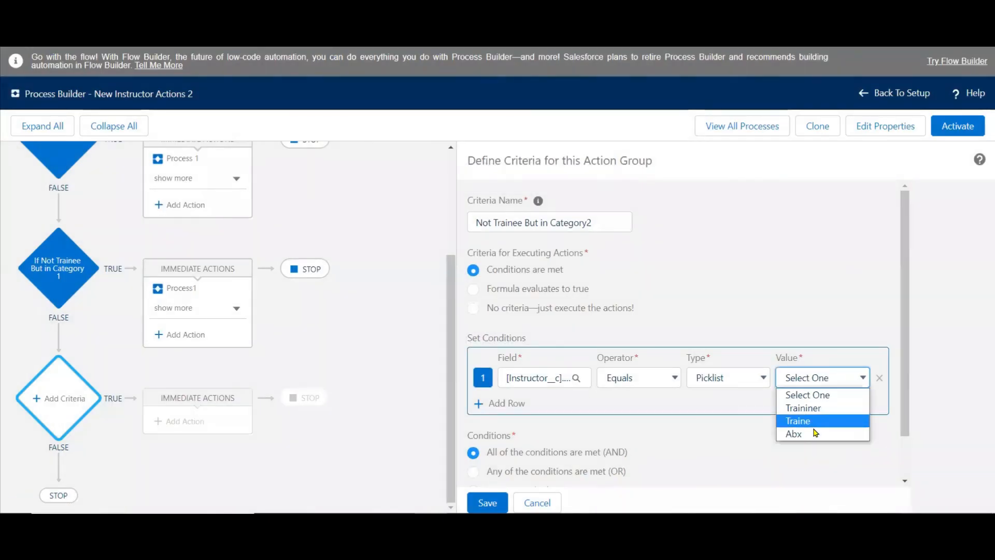
click(814, 433)
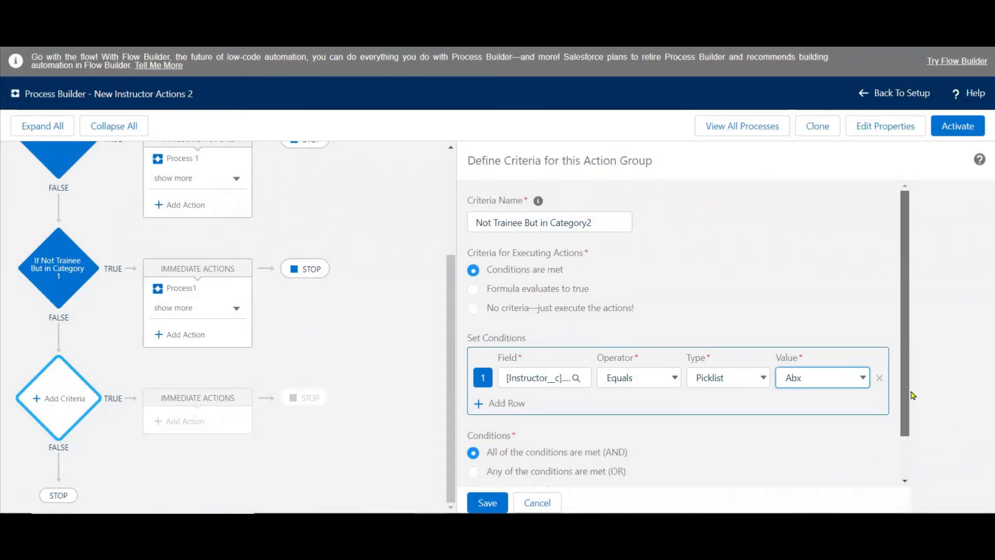
Add a second condition requiring the instructor's Category field to equal the picklist value Category 2, and save the criteria.
scroll(913, 395, down, 1)
click(502, 354)
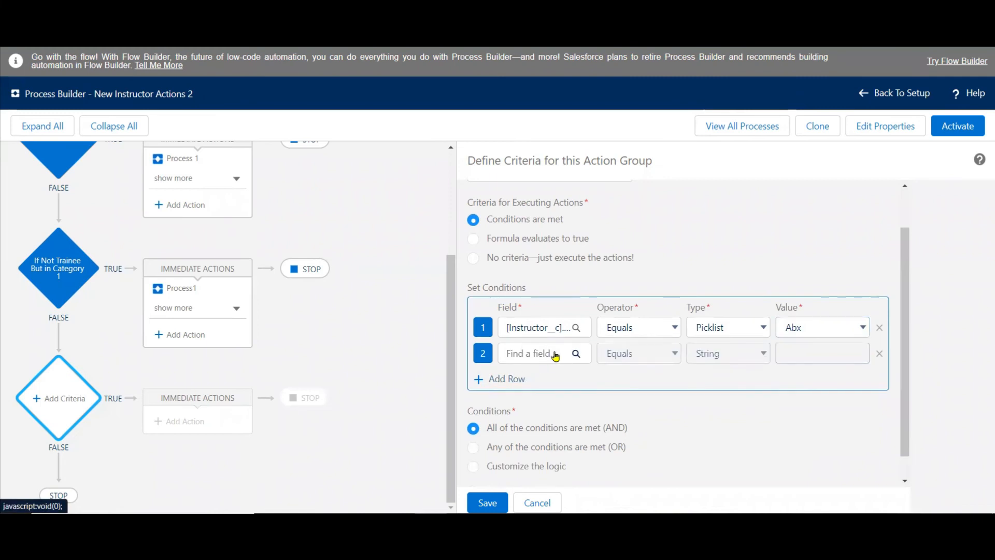
click(554, 355)
text(cat)
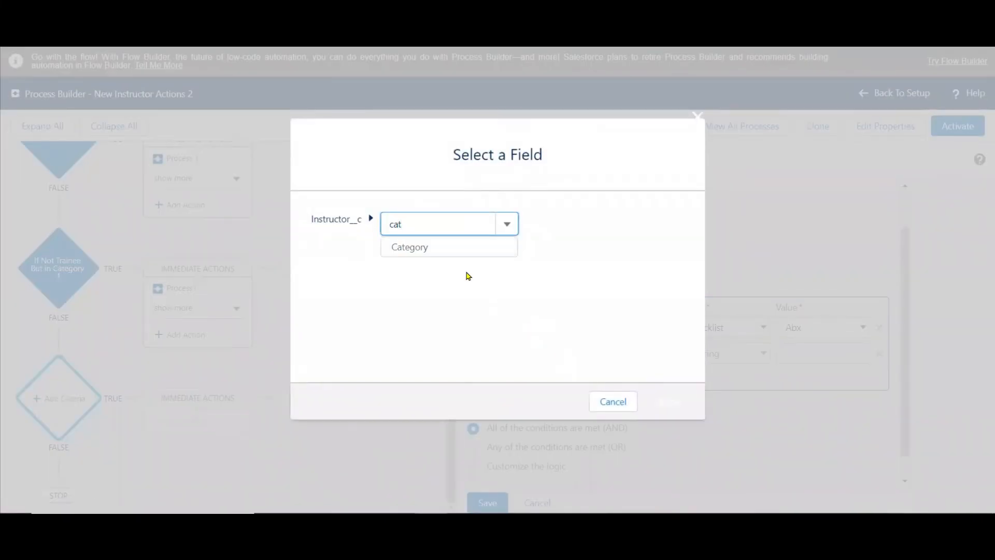
click(413, 246)
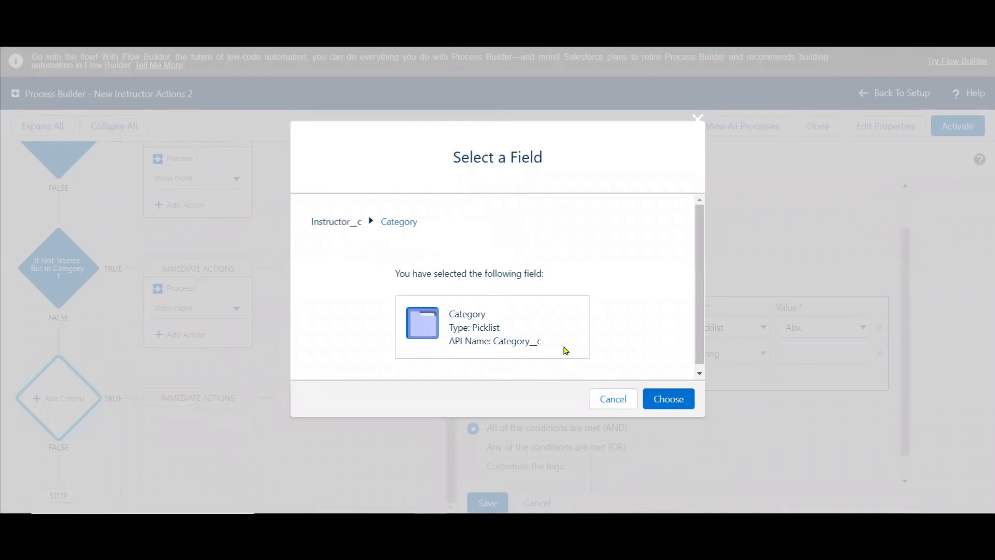
click(663, 399)
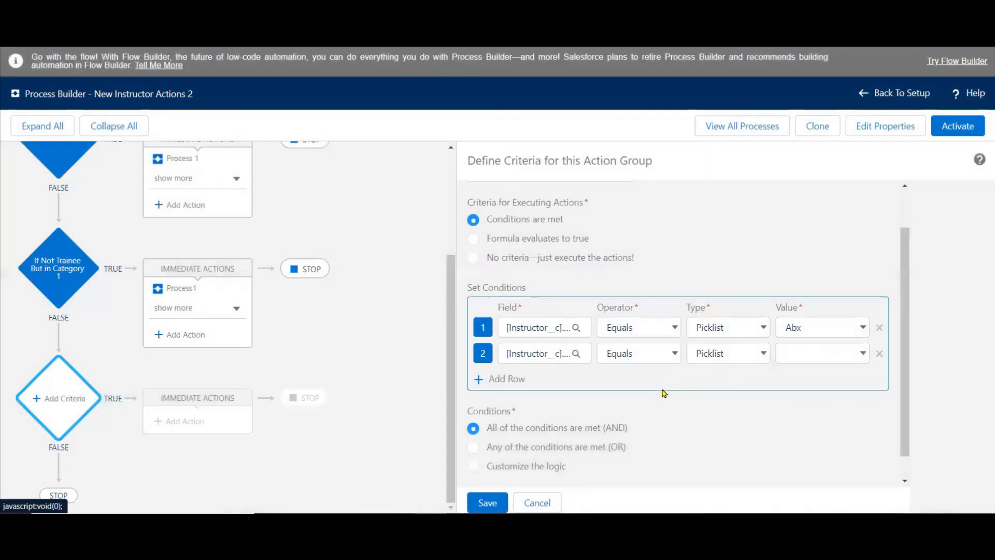
click(816, 353)
click(819, 402)
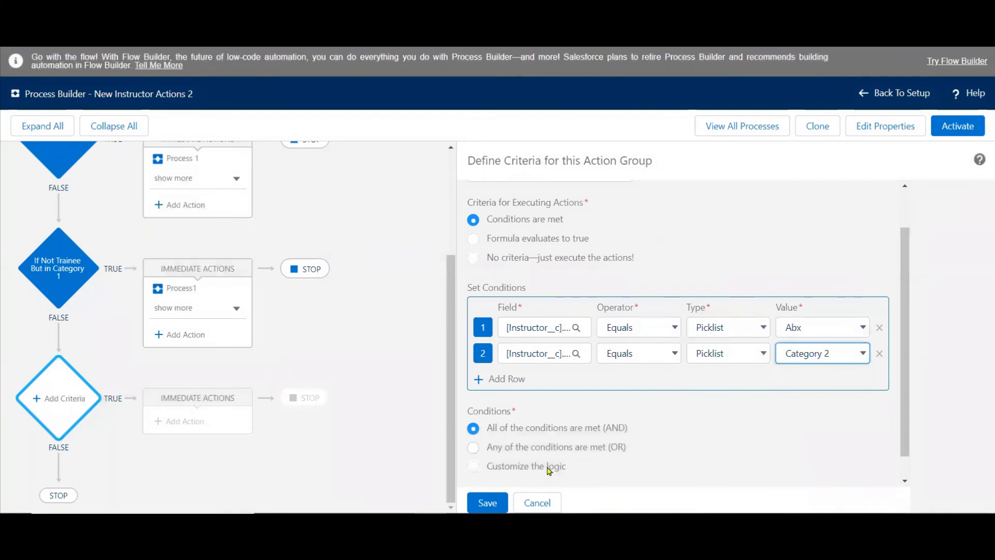
click(487, 503)
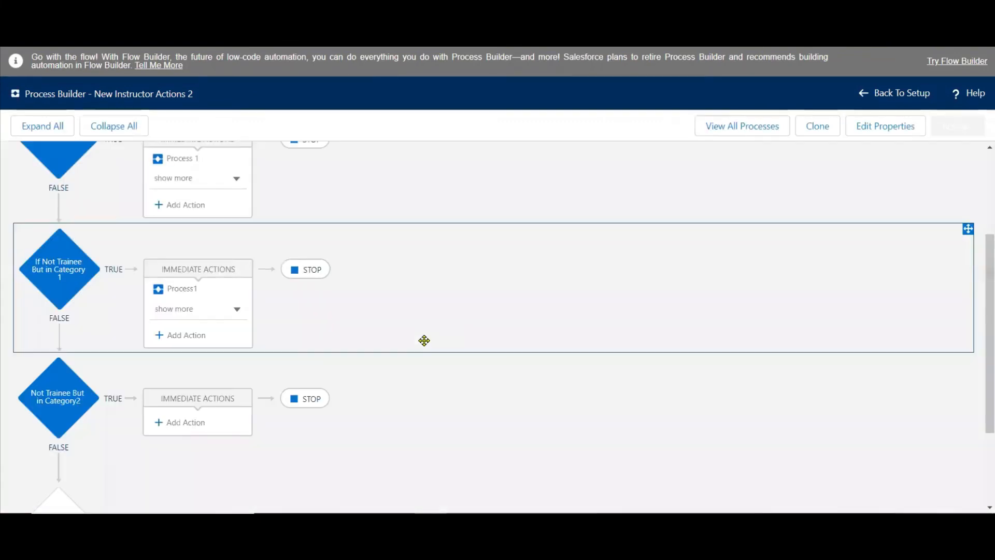
Add a Processes action named "Process1" to the Category2 criteria, invoking New Instructor Actions with the Instructor__c record that started the process.
click(184, 423)
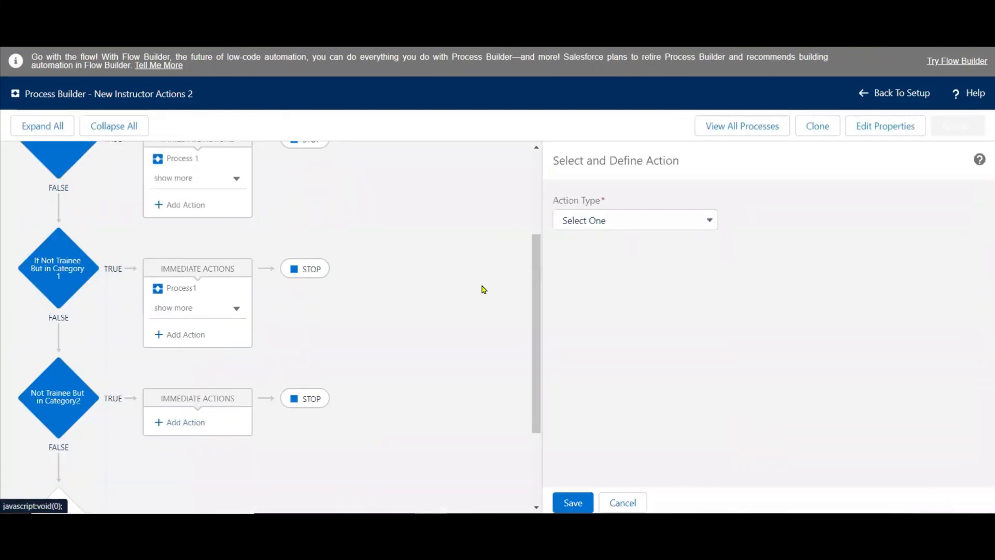
click(622, 220)
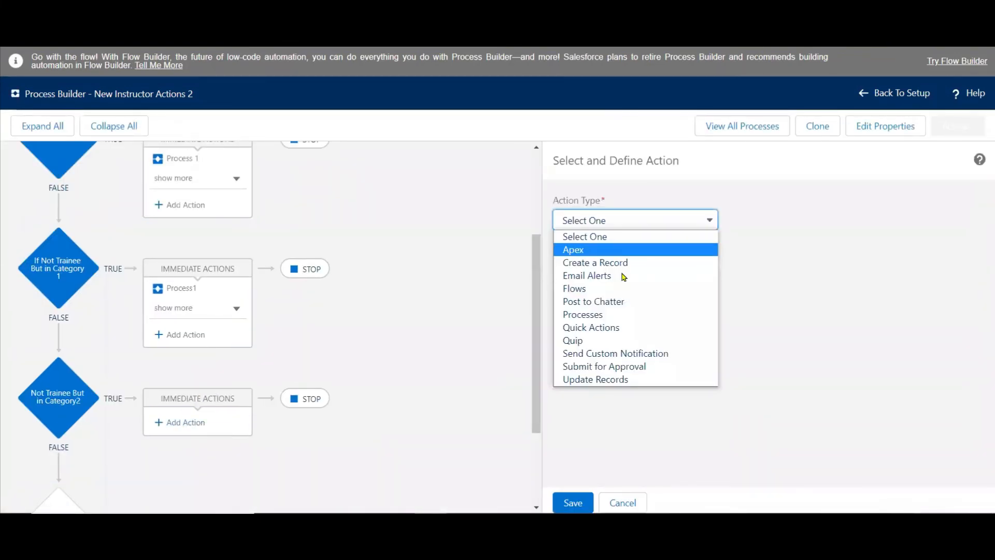
click(622, 314)
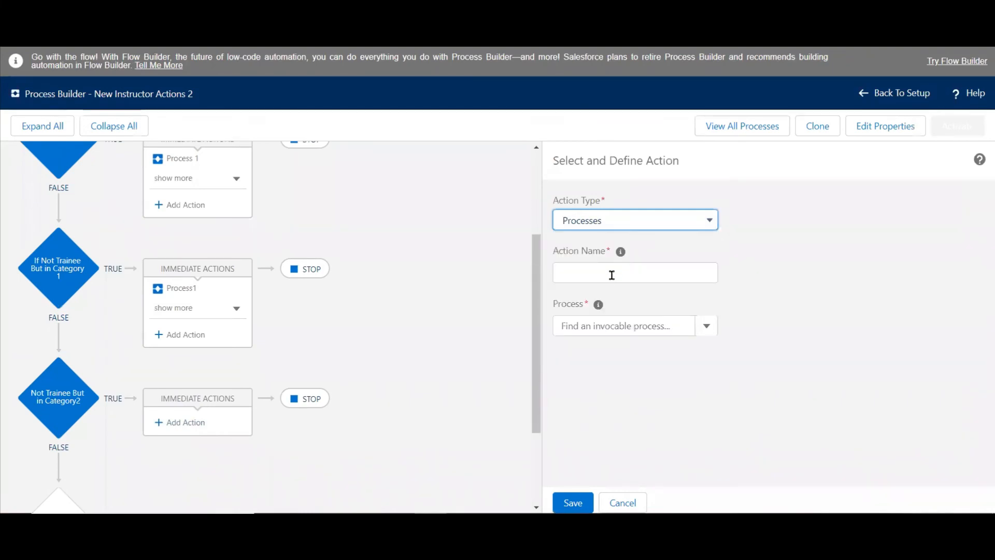
click(607, 279)
text(Process1)
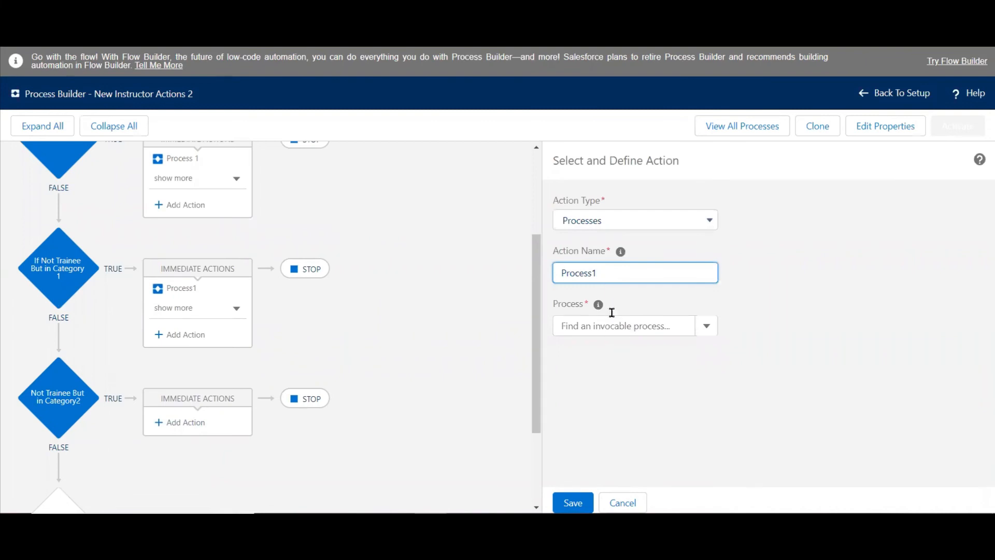
click(613, 325)
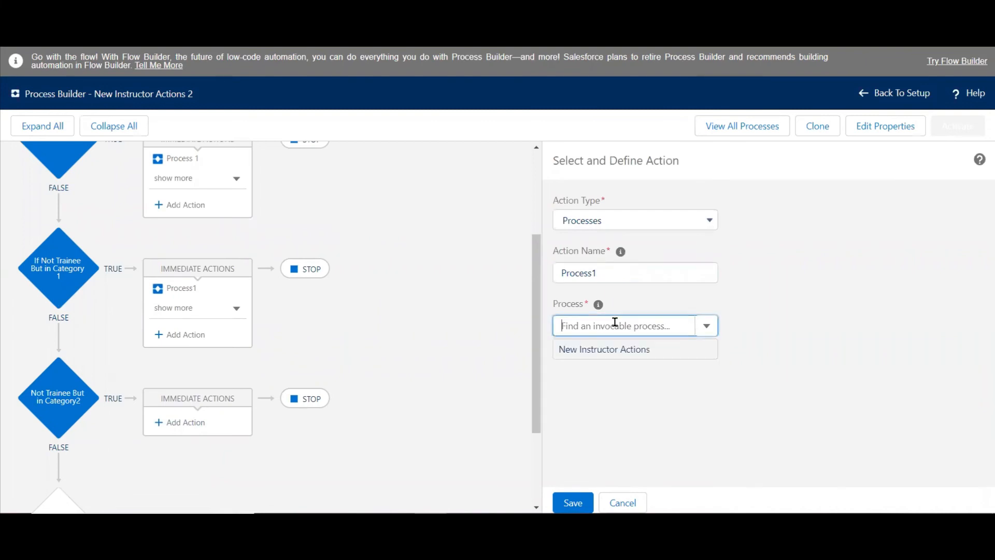
click(614, 348)
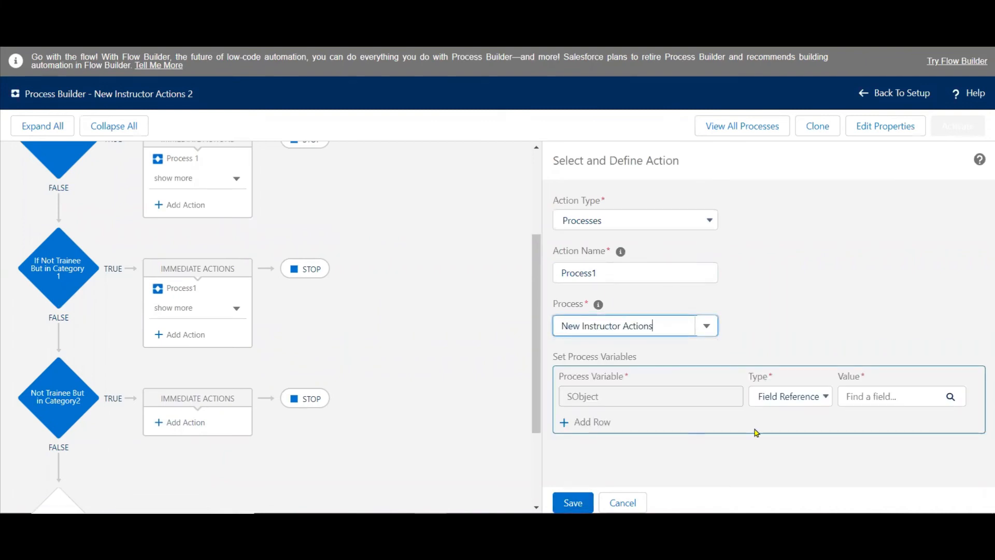
click(868, 398)
click(496, 211)
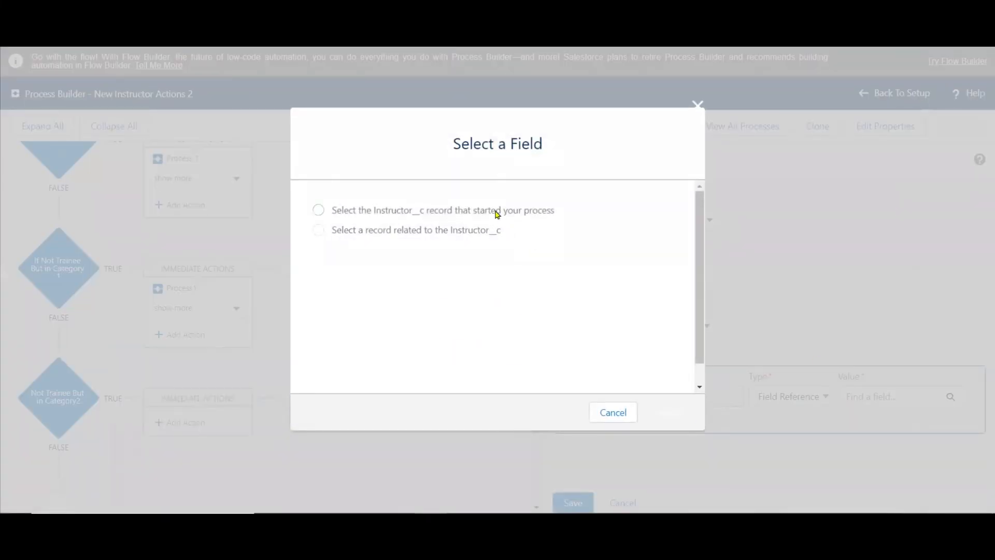
click(652, 408)
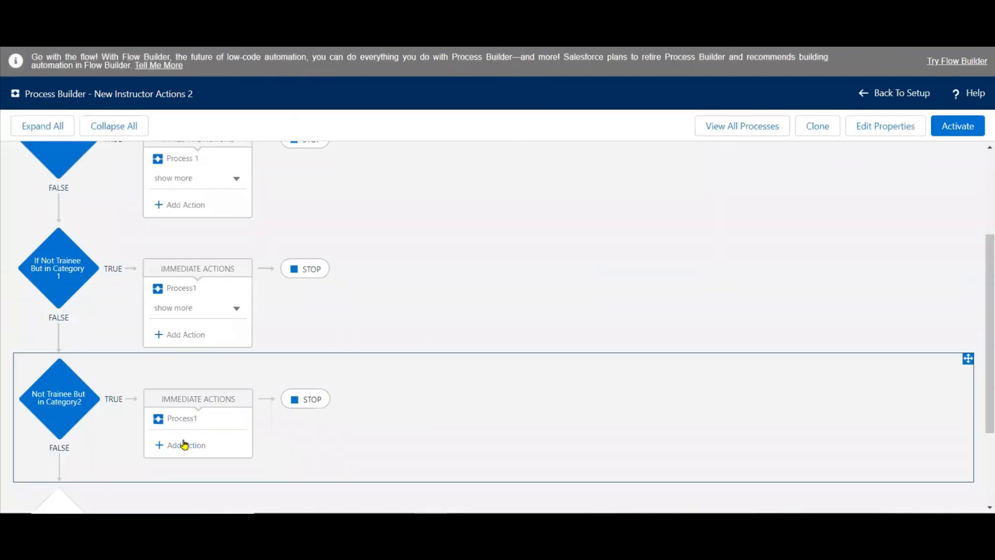
Start another action under the Category2 criteria, and create a new text email template after copying the Category 1 template's name.
click(185, 444)
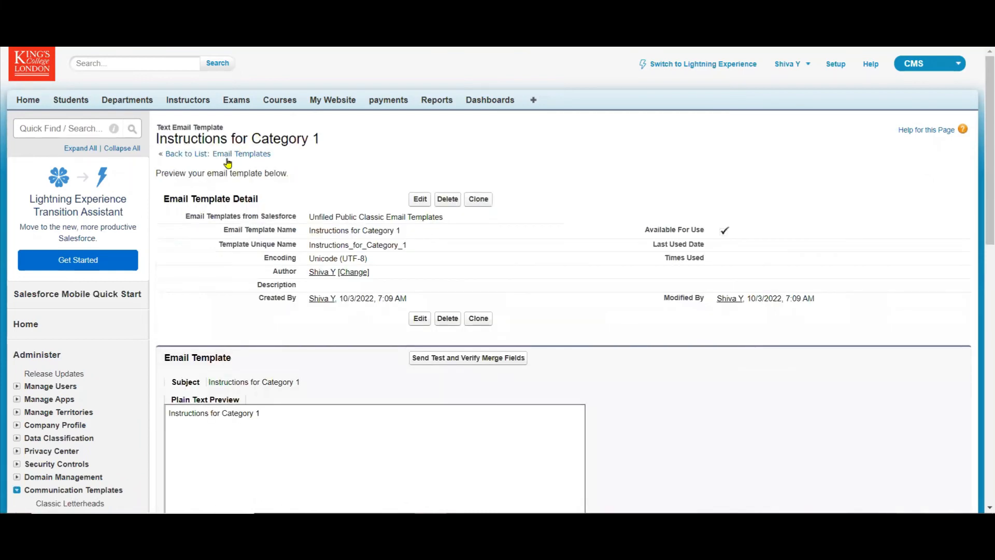
drag(401, 231, 310, 234)
key(ctrl+c)
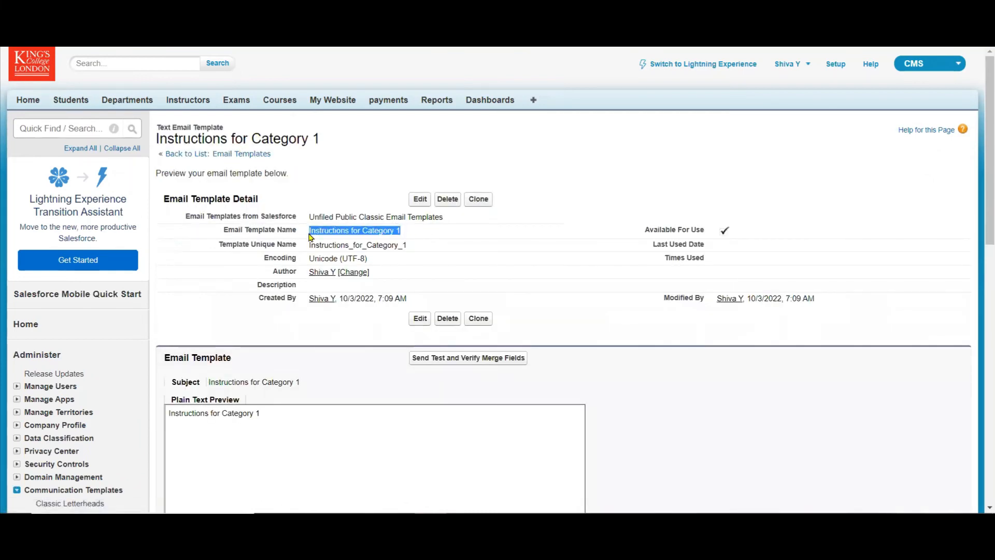
click(228, 156)
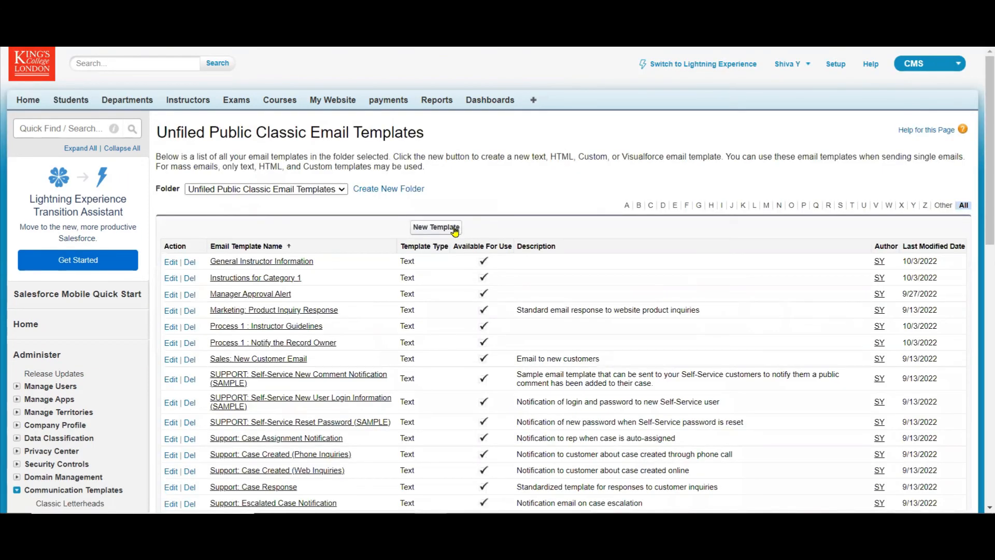
click(455, 231)
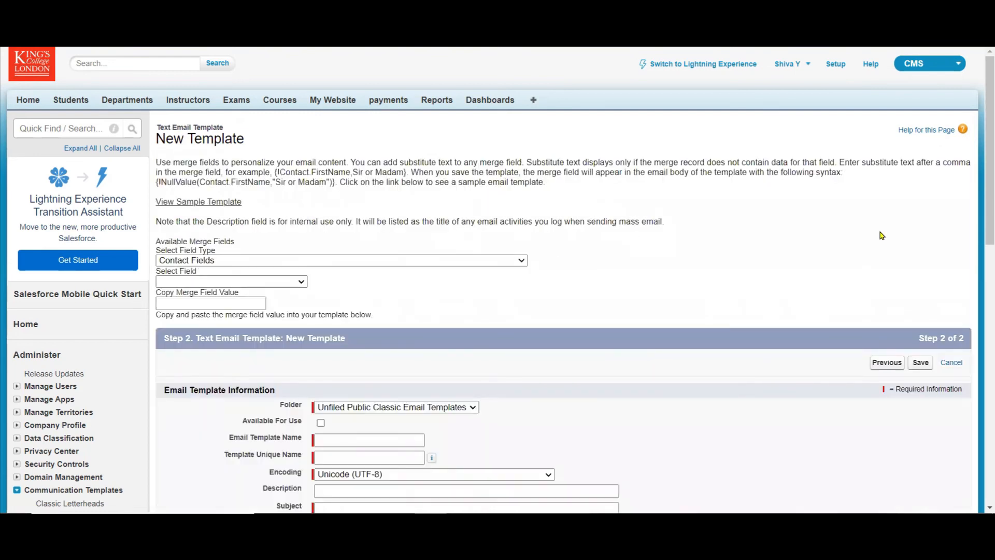
Mark the new template as available for use, and name it "Instructions for Category 2" with the matching unique name.
scroll(584, 167, down, 5)
click(321, 109)
click(331, 128)
key(ctrl+v)
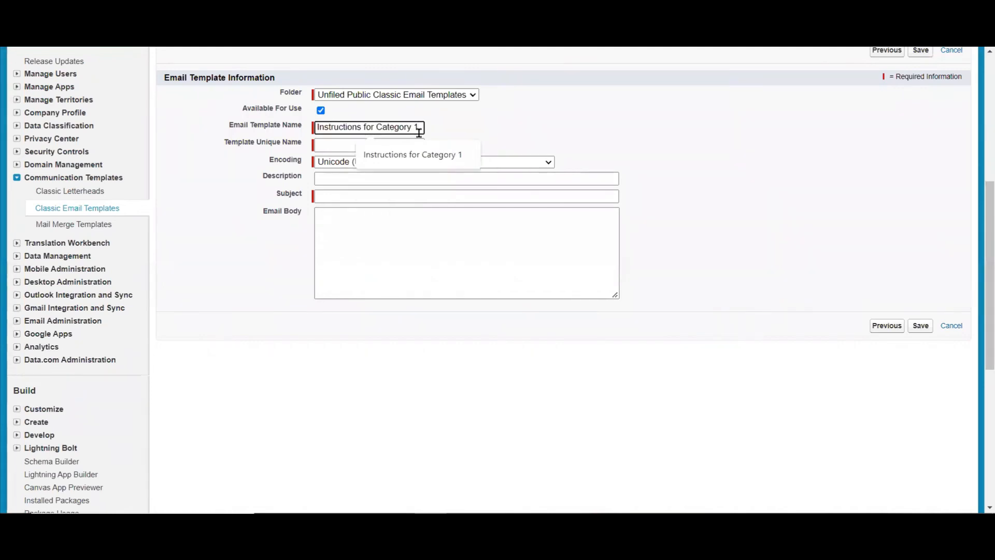
key(BackSpace)
text(2)
key(ctrl+a)
key(ctrl+c)
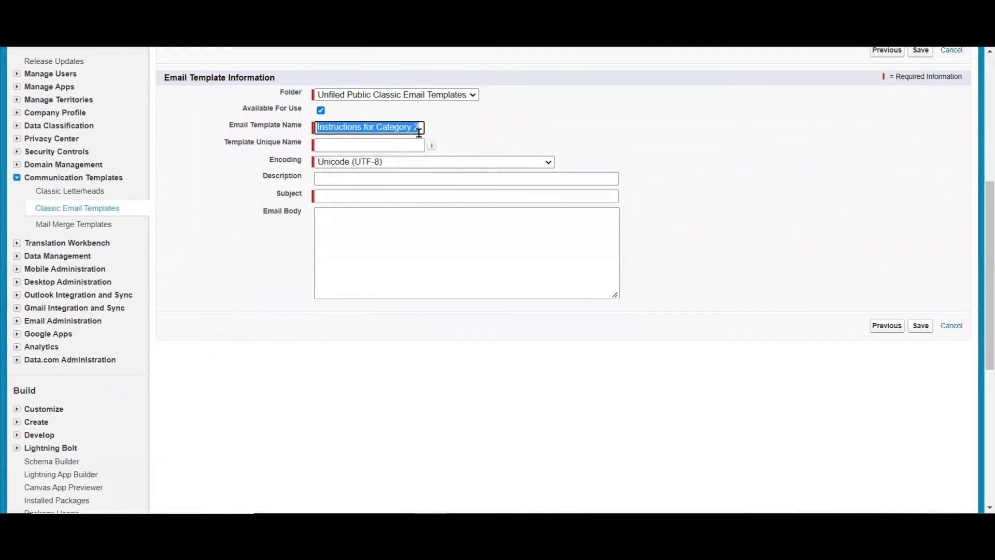
click(412, 142)
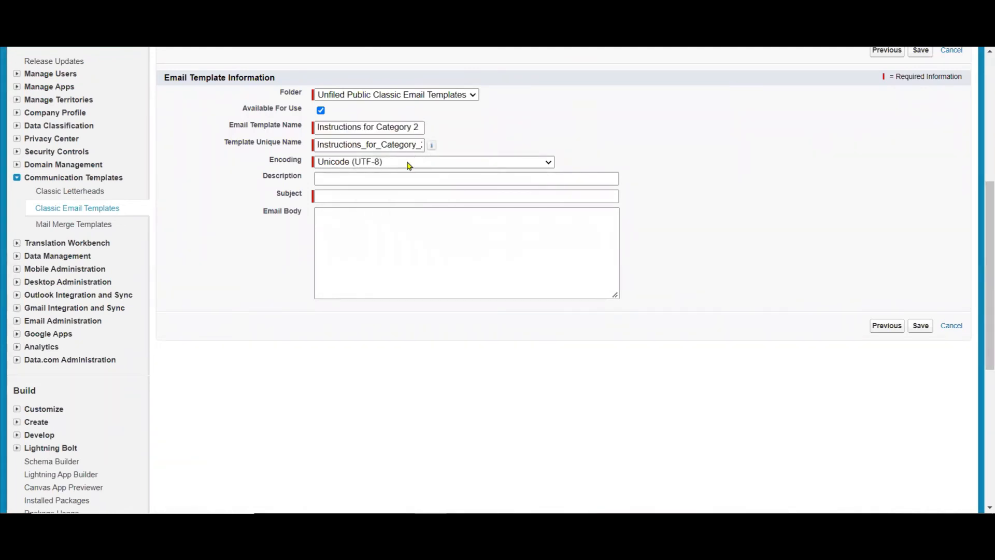
Fill the template's subject and email body with "Instructions for Category 2", and save the template.
click(397, 196)
key(ctrl+v)
click(378, 225)
key(ctrl+v)
click(920, 324)
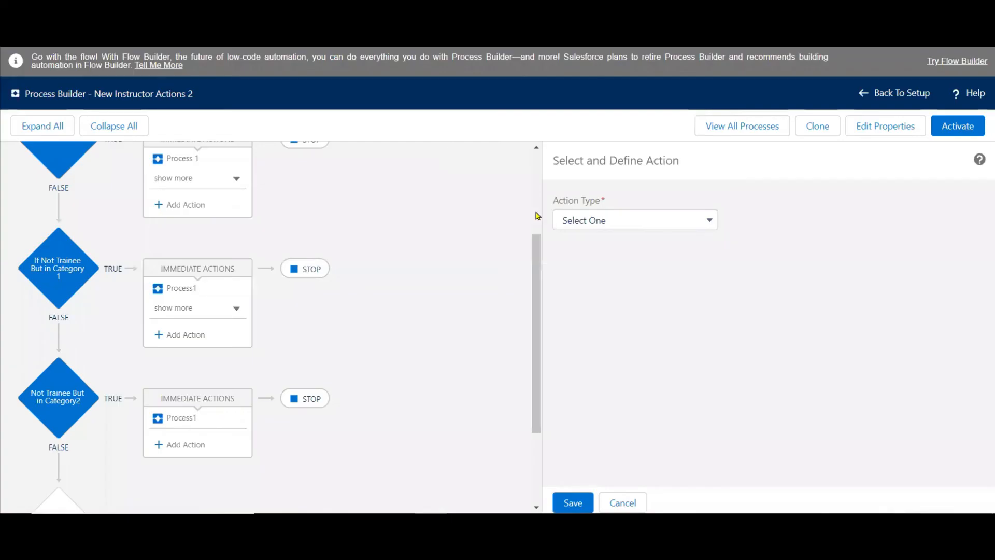
Set the pending action's type to Email Alerts, and create a new email alert with the description "Instructions for Category 2".
click(623, 219)
click(602, 275)
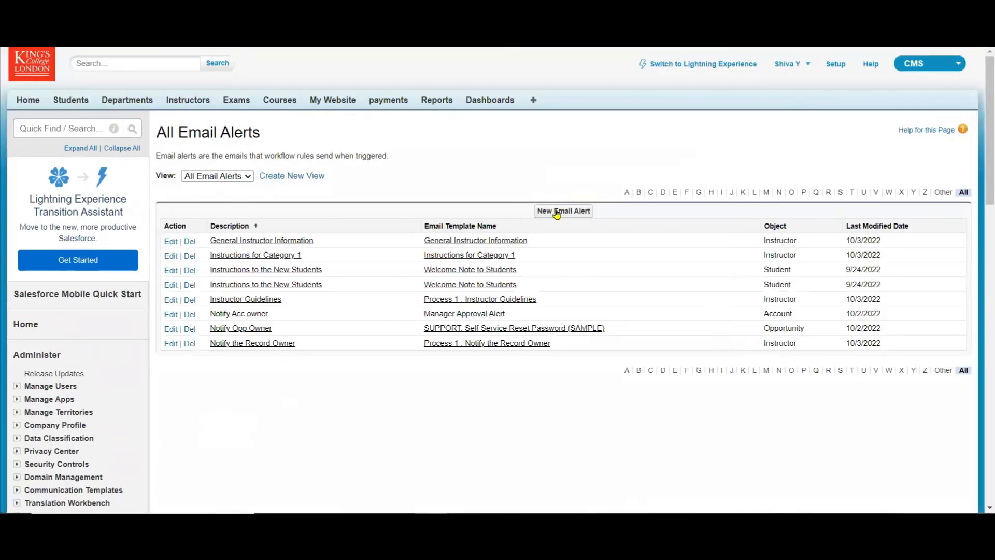
click(560, 214)
click(484, 224)
key(ctrl+v)
key(Tab)
key(Tab)
key(Tab)
key(Tab)
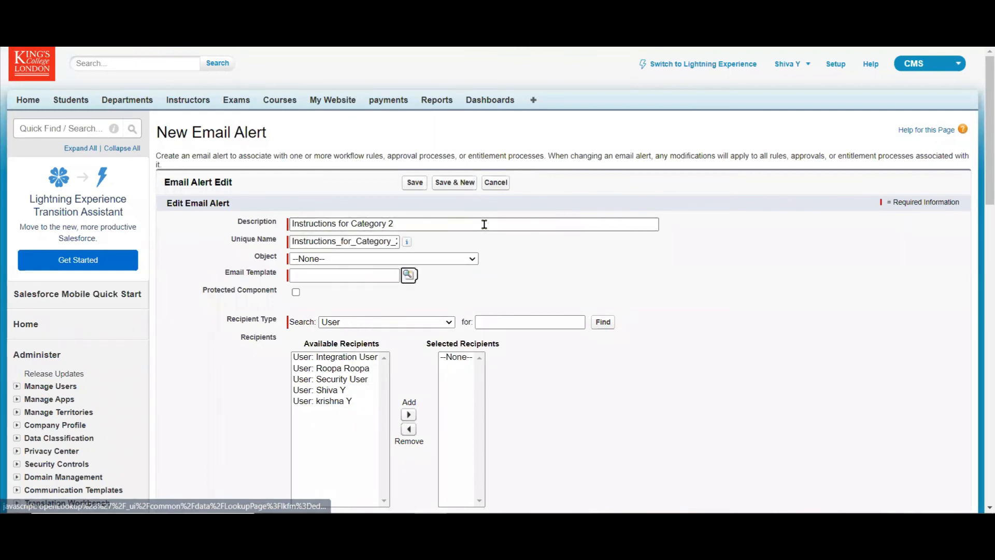
Set the new alert's object to Instructor and its email template to Instructions for Category 2.
click(470, 262)
key(i)
key(Down)
key(Down)
key(Down)
key(Down)
key(Down)
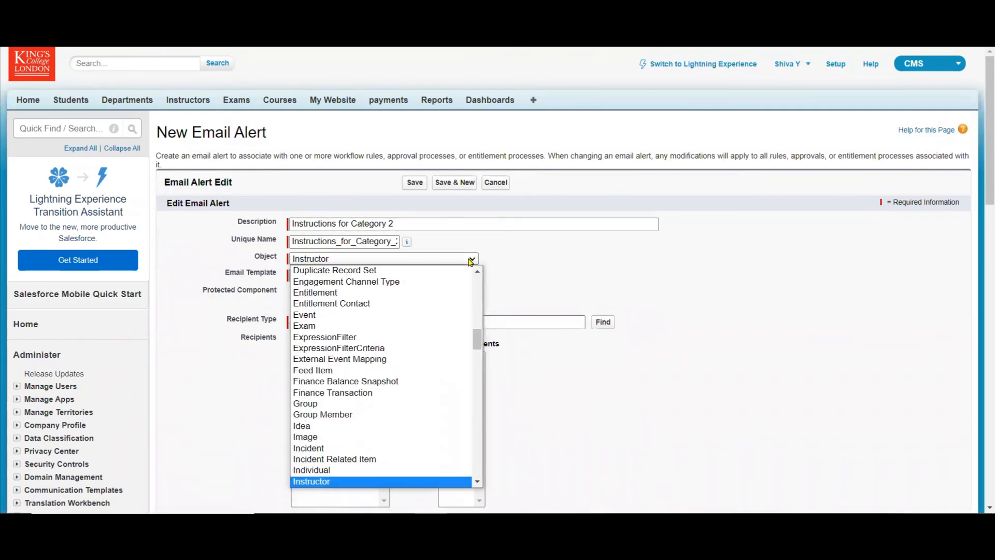
click(390, 481)
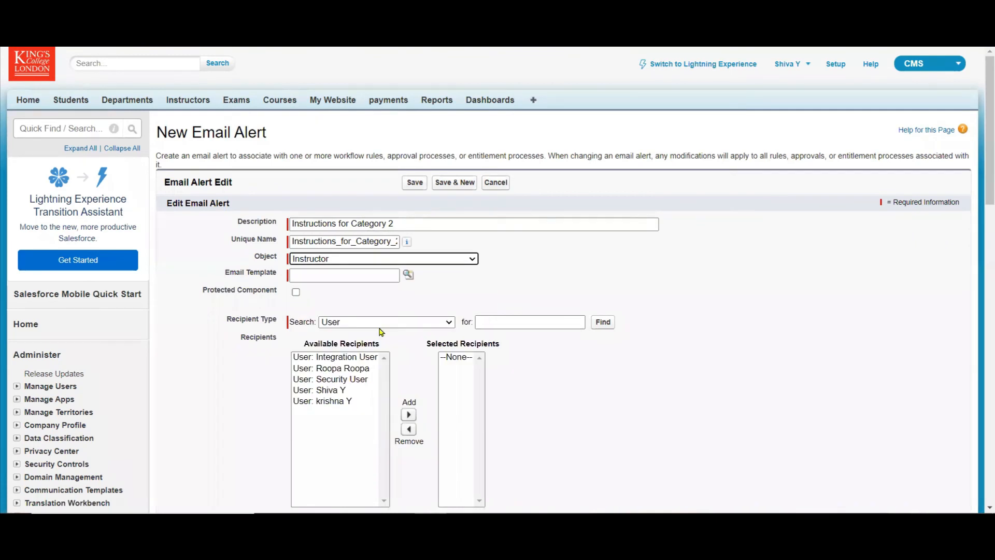
click(409, 283)
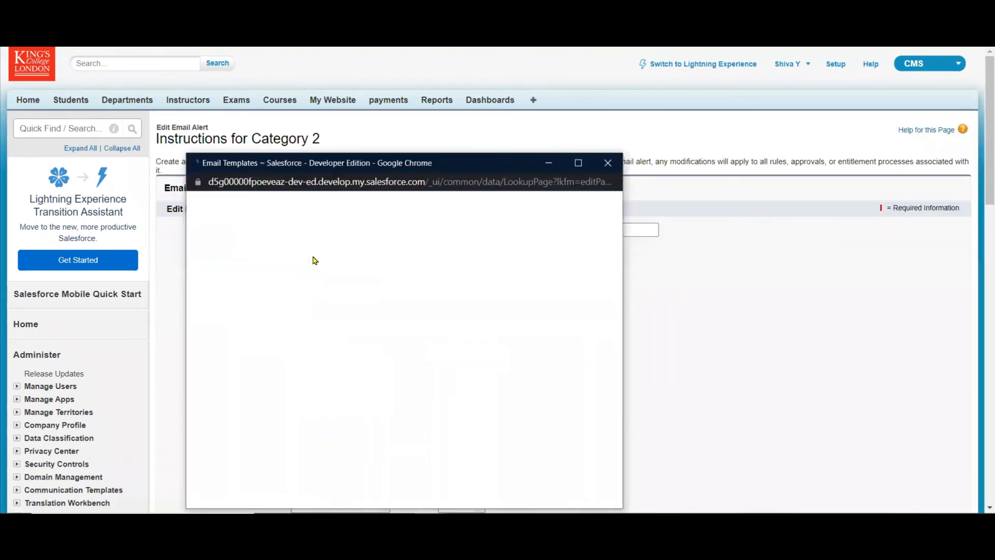
click(282, 346)
Add all available users to the Category 2 alert's selected recipients.
click(347, 416)
key(ctrl+a)
click(408, 420)
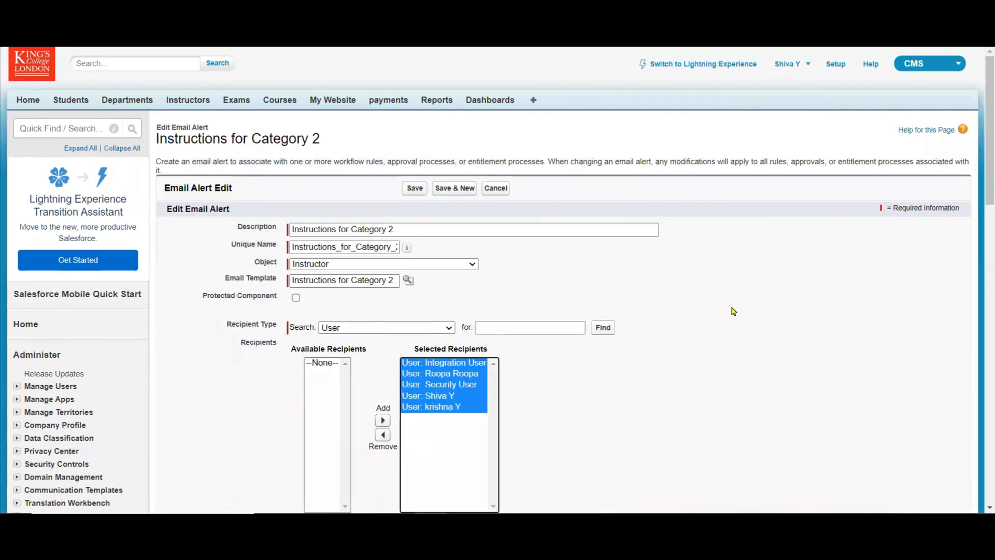
Enter an additional email address to be notified by the Category 2 alert, and save the alert.
drag(980, 179, 981, 266)
click(535, 302)
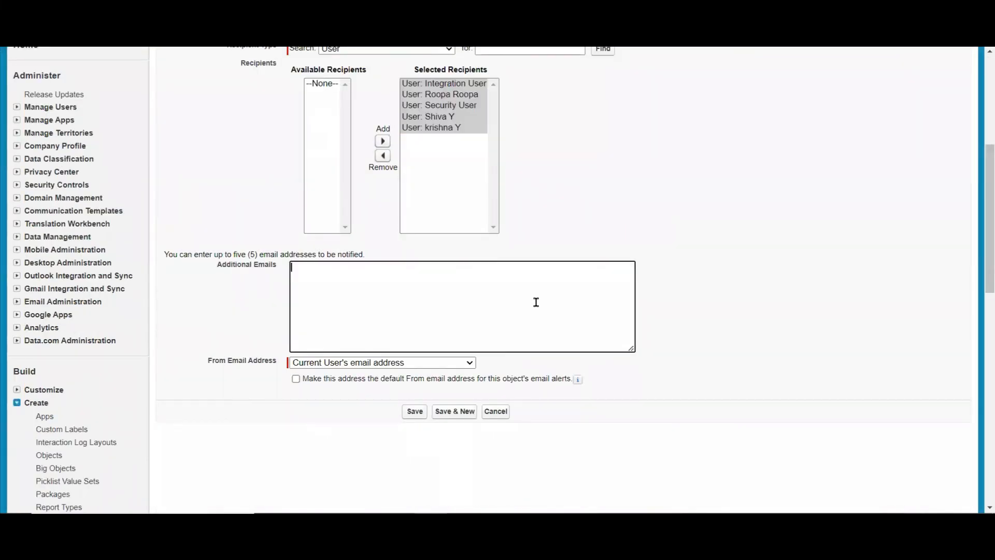
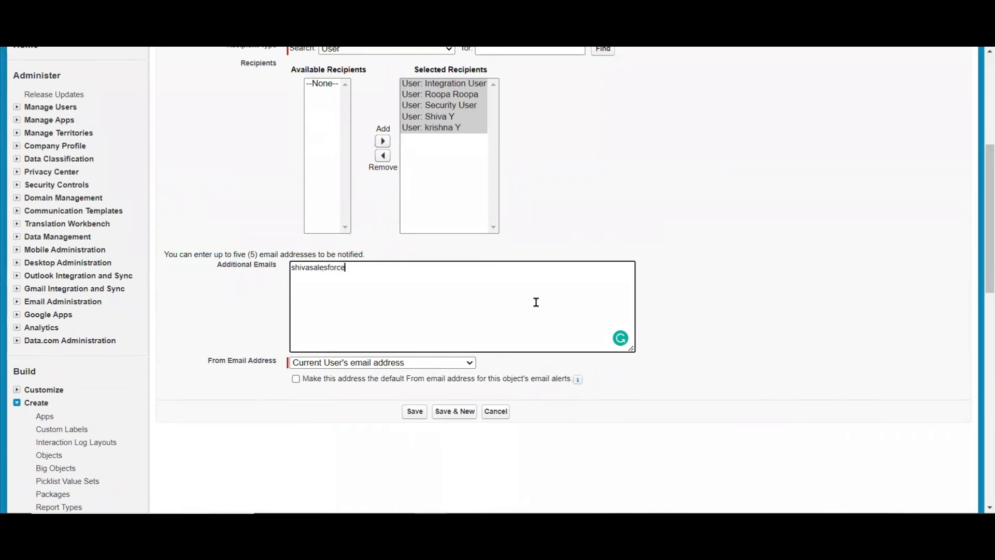
click(414, 412)
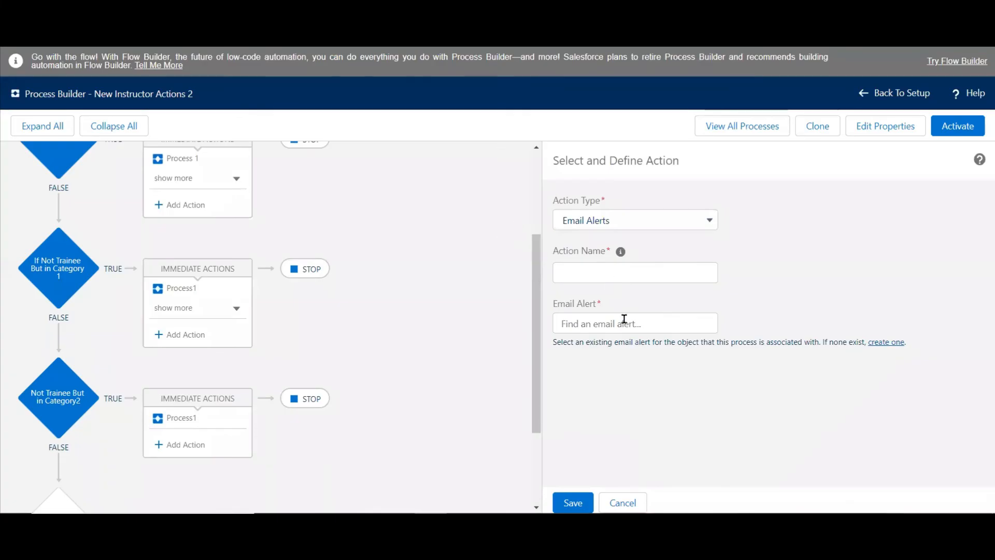
Choose the existing Instructions_for_Category_2 email alert for the pending action under the Category 2 criteria.
click(624, 322)
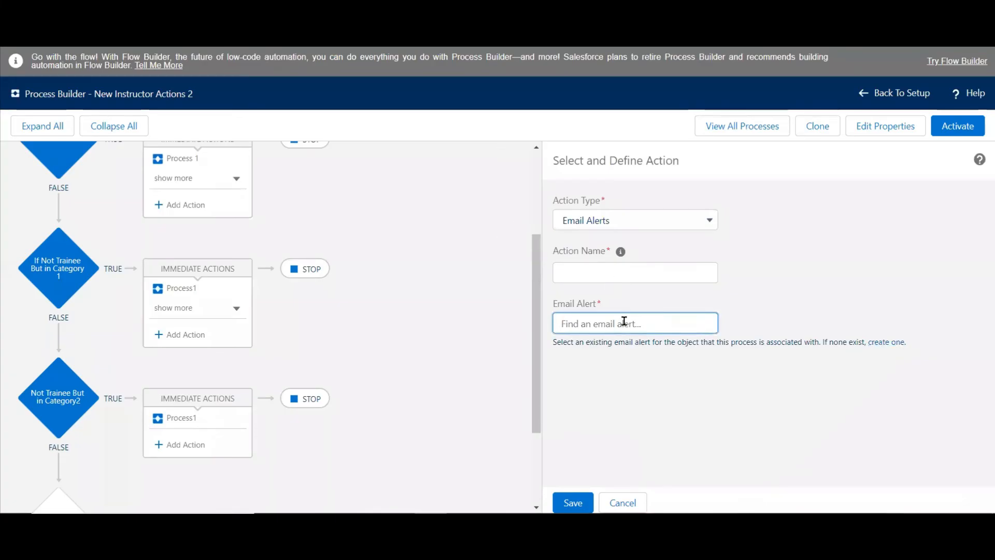
text(In)
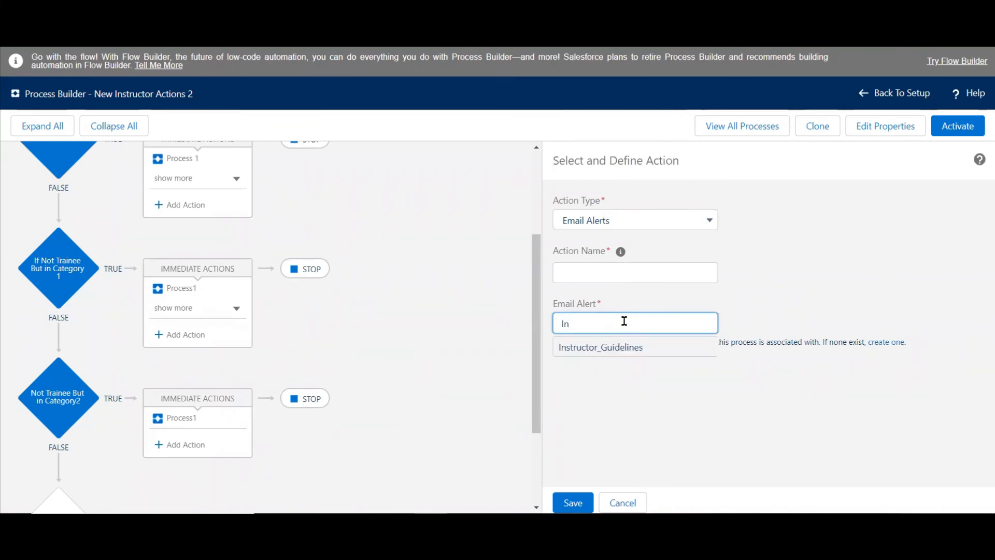
text(str)
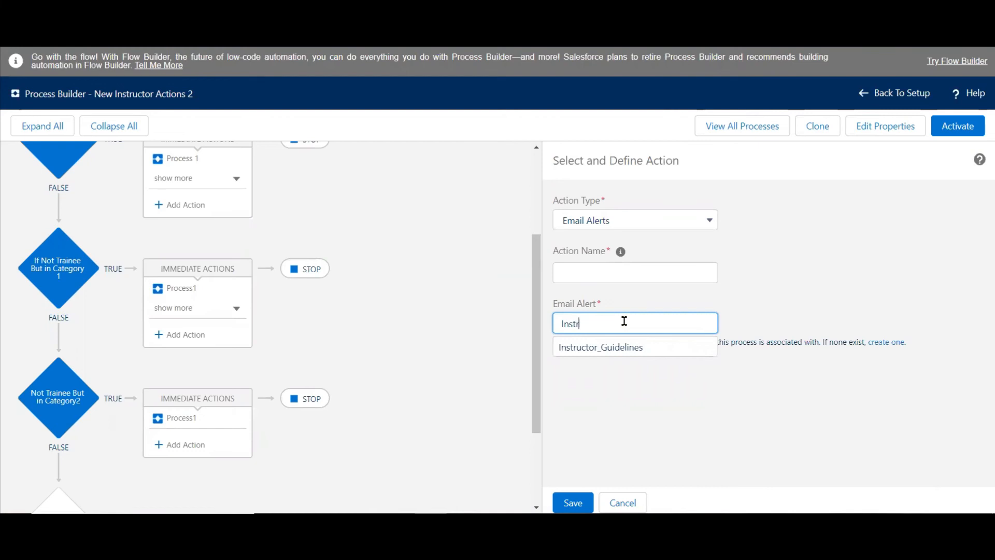
click(635, 403)
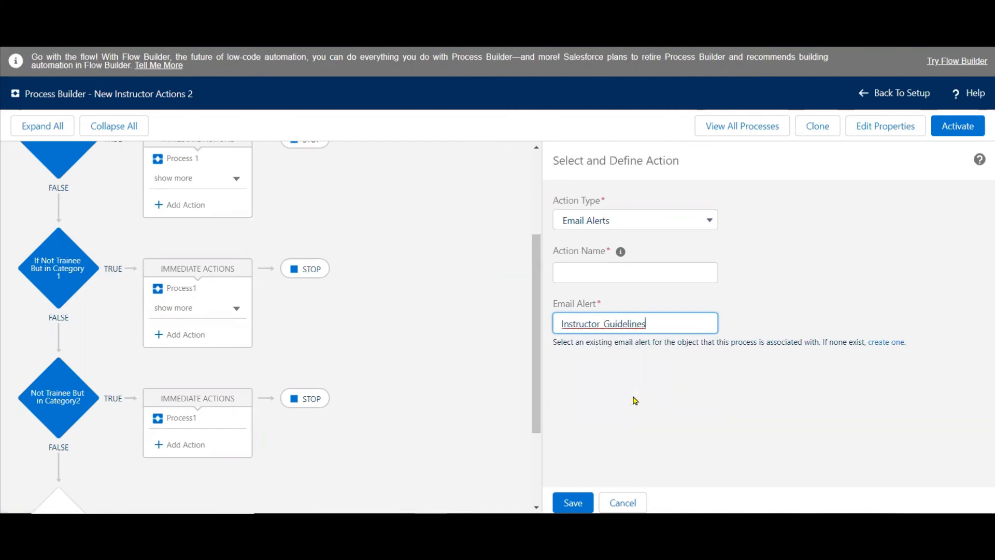
key(BackSpace)
key(BackSpace)
key(BackSpace)
key(BackSpace)
key(BackSpace)
key(BackSpace)
key(BackSpace)
key(BackSpace)
key(BackSpace)
key(BackSpace)
key(BackSpace)
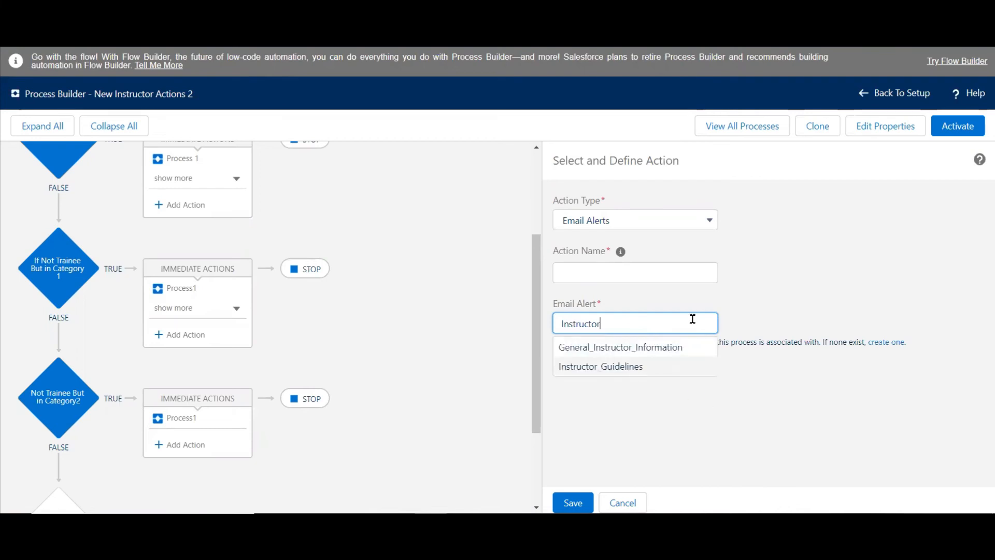
key(BackSpace)
key(BackSpace)
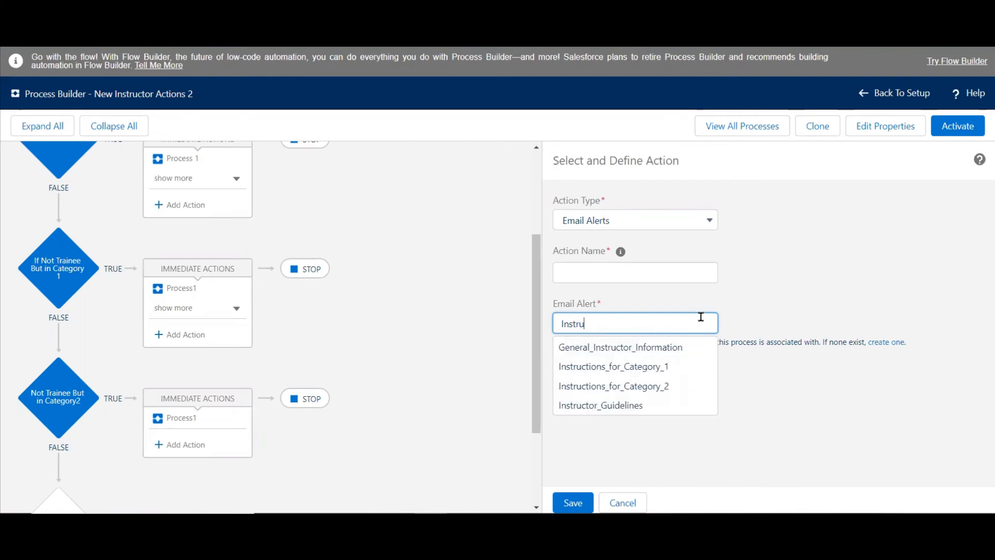
click(630, 386)
Save the email alert action under the name "Instructions for Category 2" and activate the New Instructor Actions 2 process.
click(611, 268)
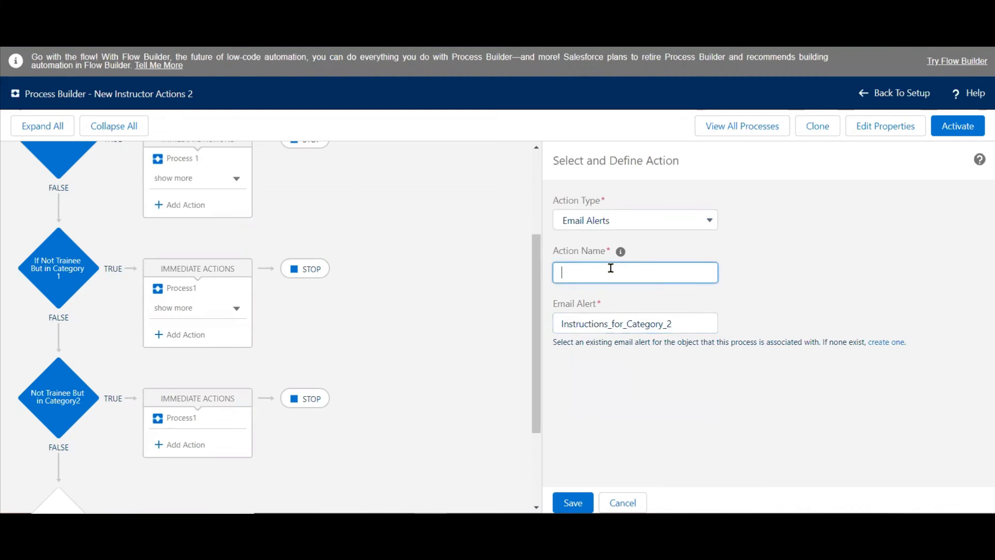
text(Instructions for Category 2)
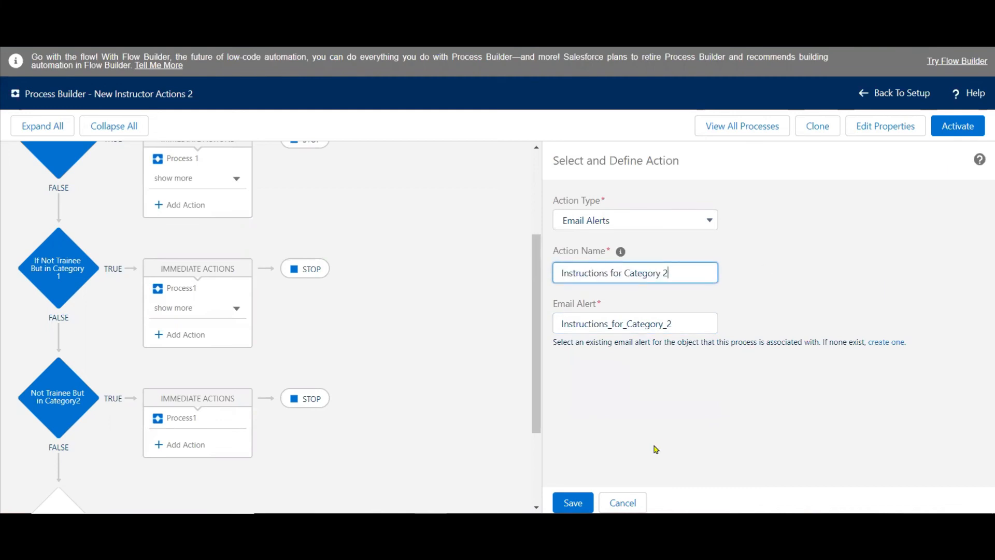
click(572, 502)
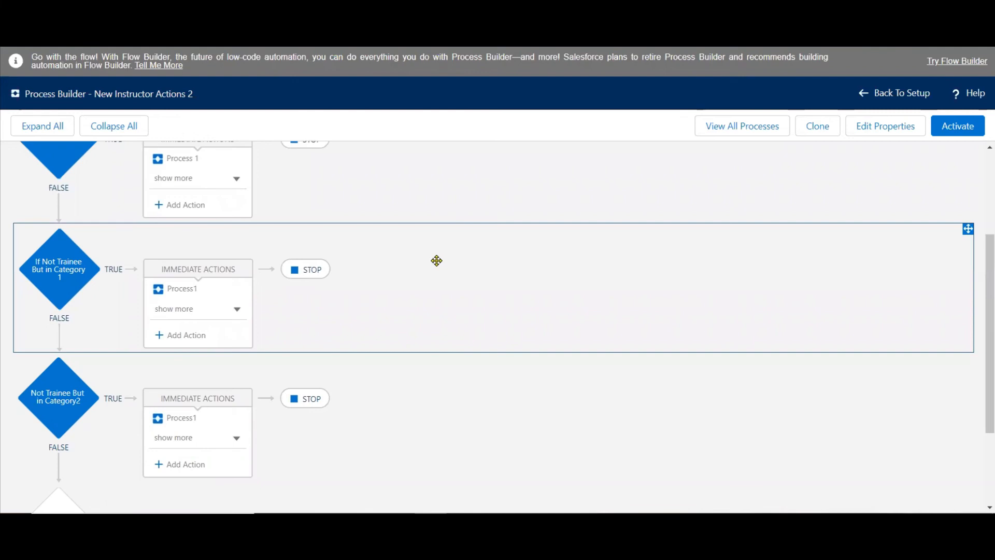
click(963, 128)
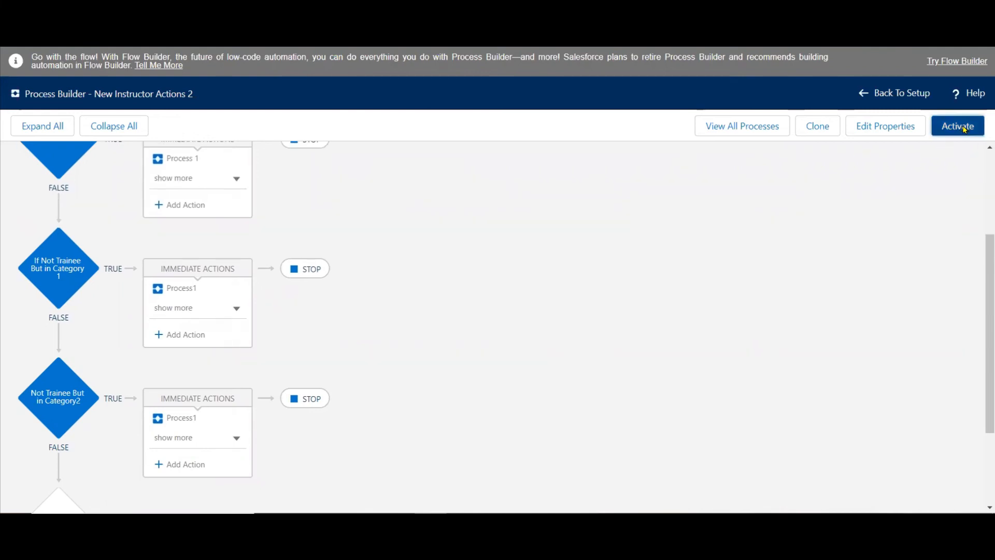
click(682, 340)
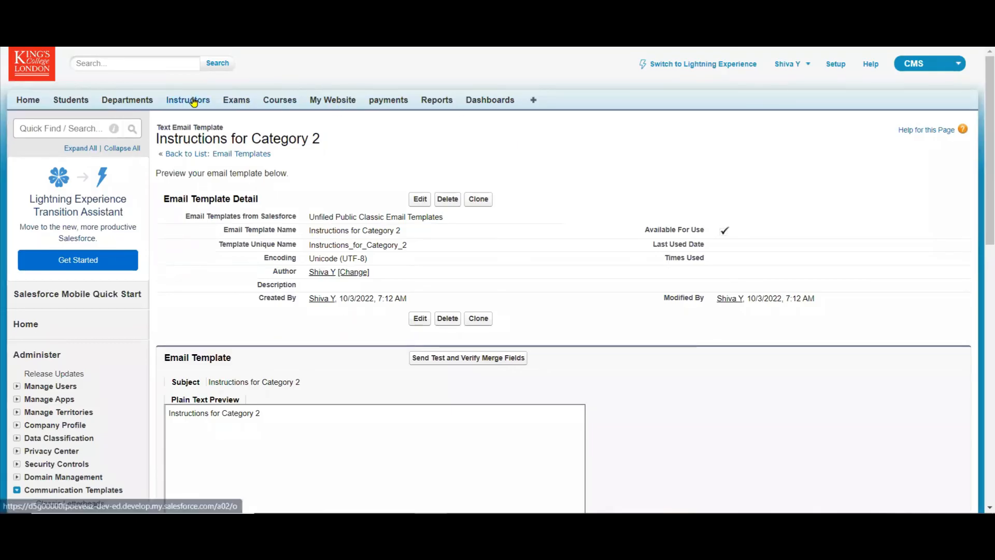
In the CMS app, create an instructor record with the instructor's name, country India and position Traine.
click(193, 101)
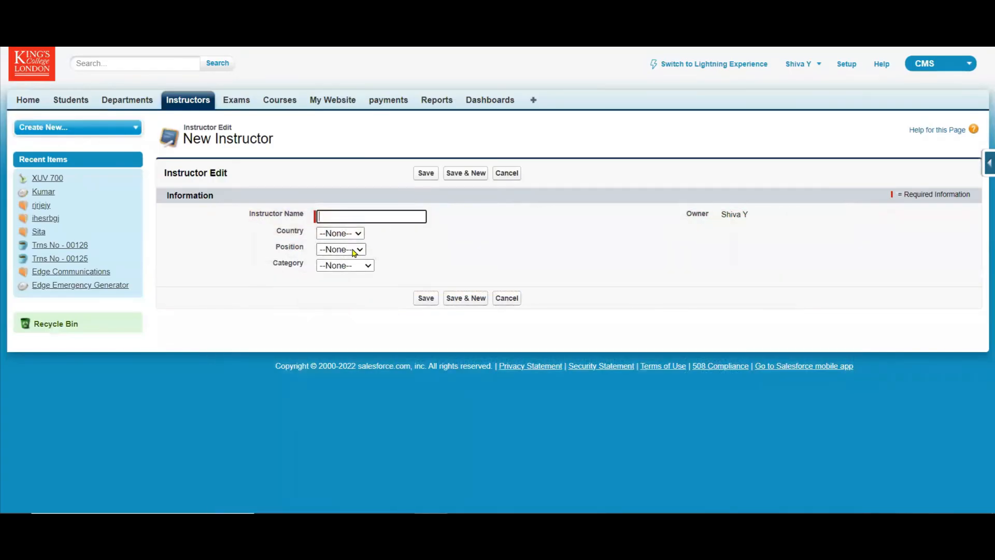
click(350, 251)
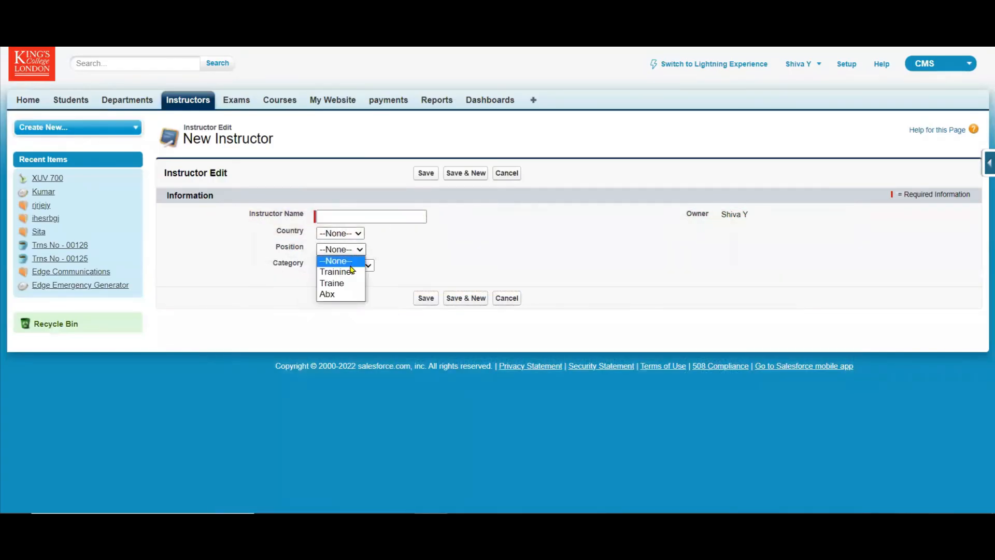
click(347, 285)
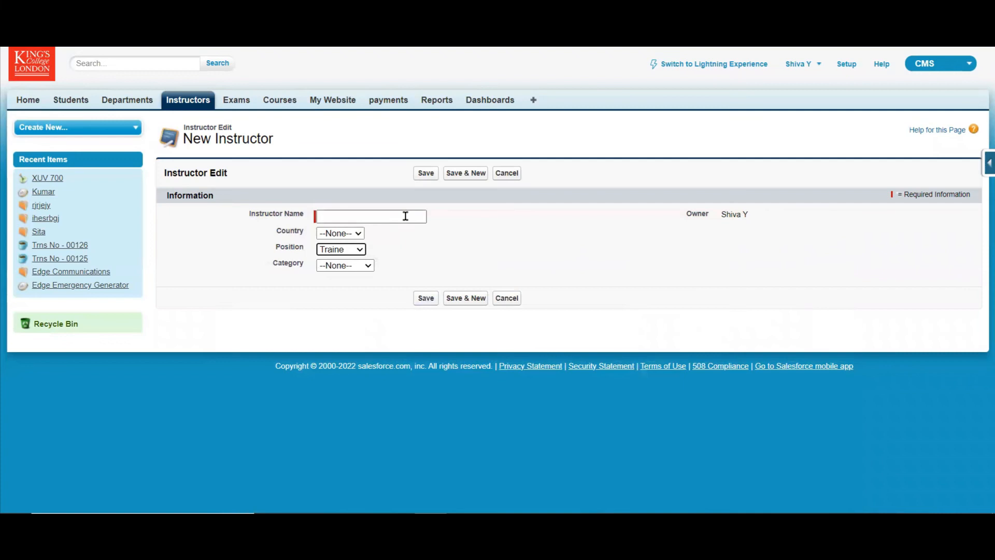
click(404, 215)
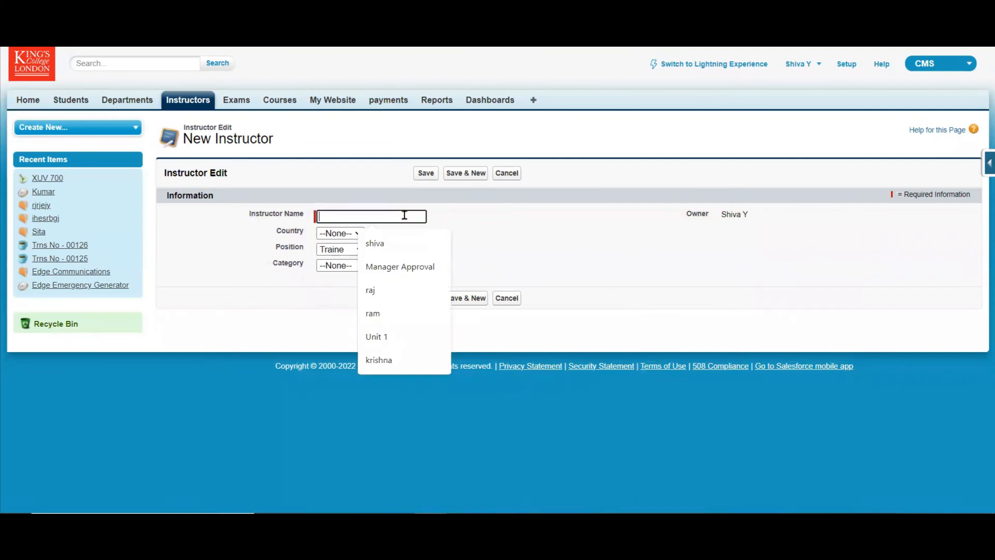
text(Shiva)
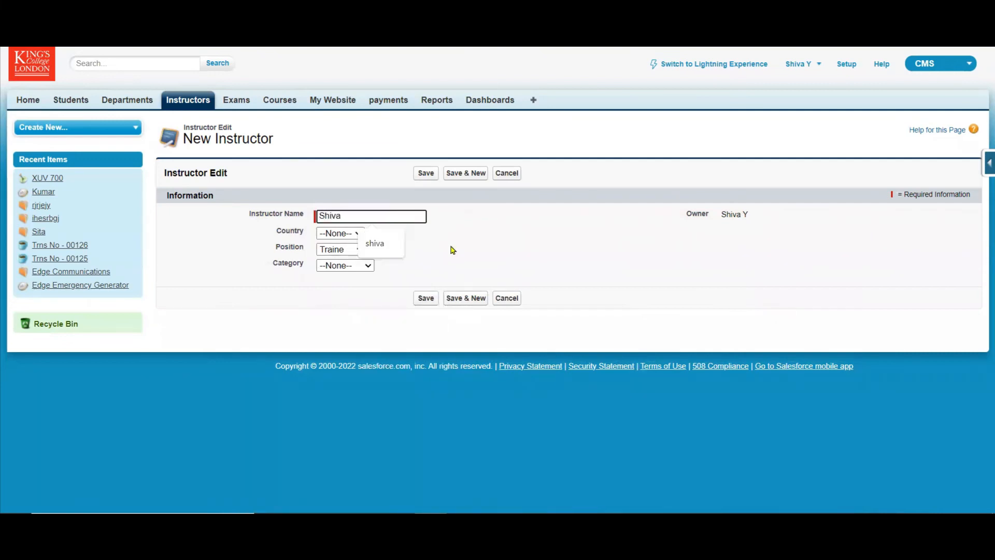
click(342, 234)
click(340, 256)
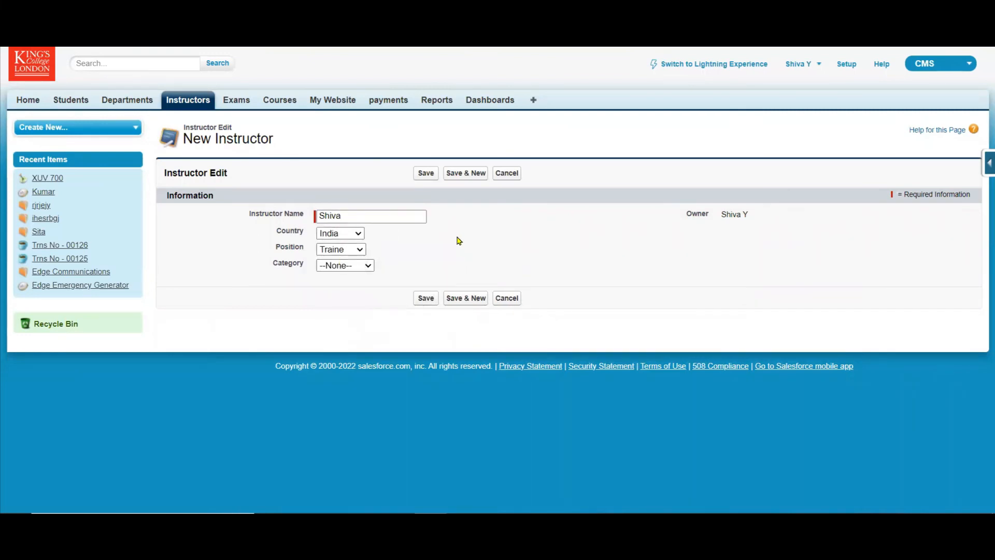
click(422, 174)
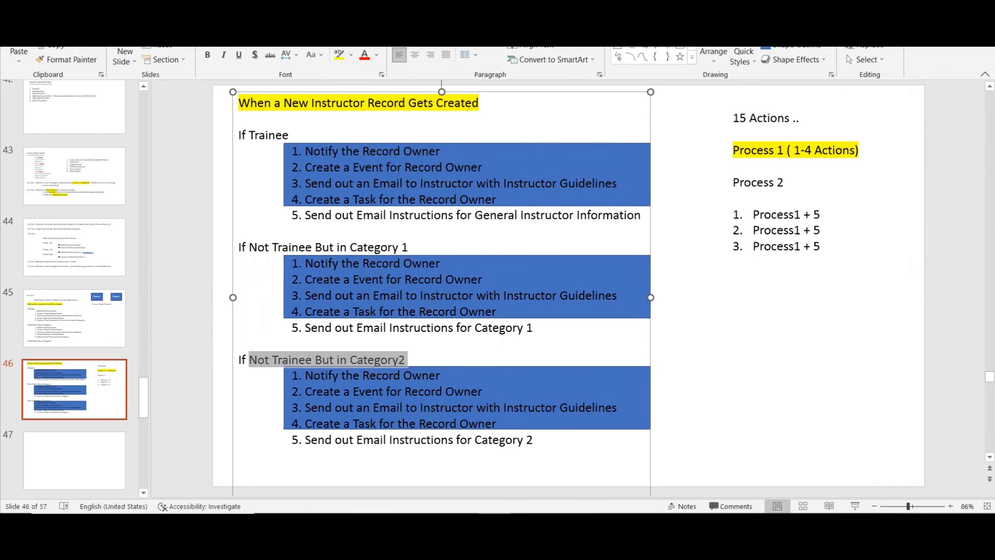
Examine the calendar and My Tasks list on the Salesforce home page for the event and task of the new instructor.
key(alt+Tab)
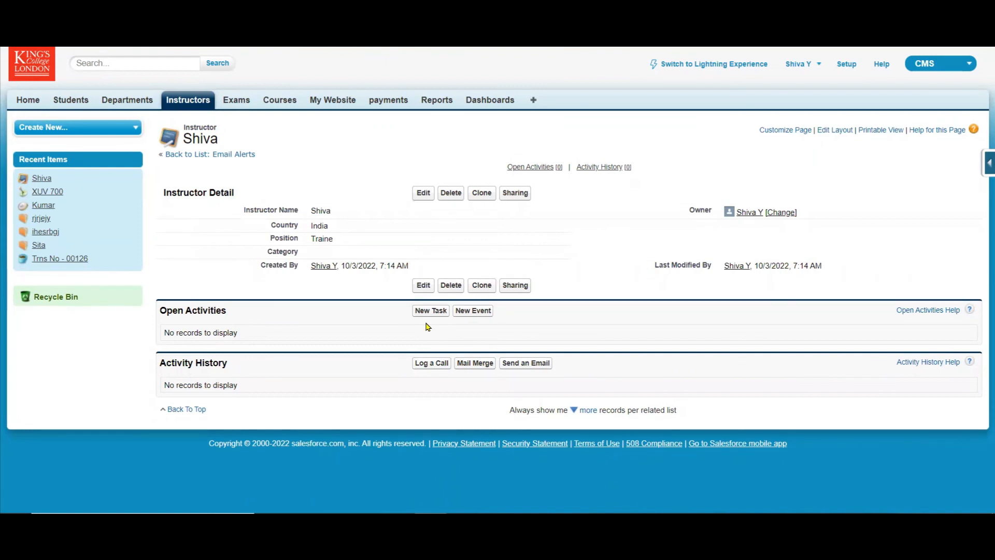
click(28, 100)
drag(980, 172, 981, 341)
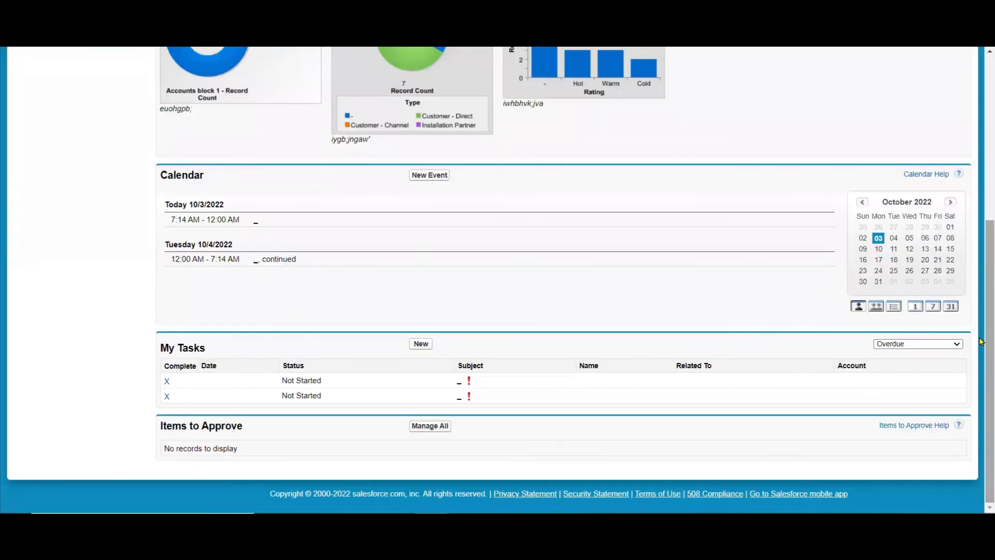
click(167, 382)
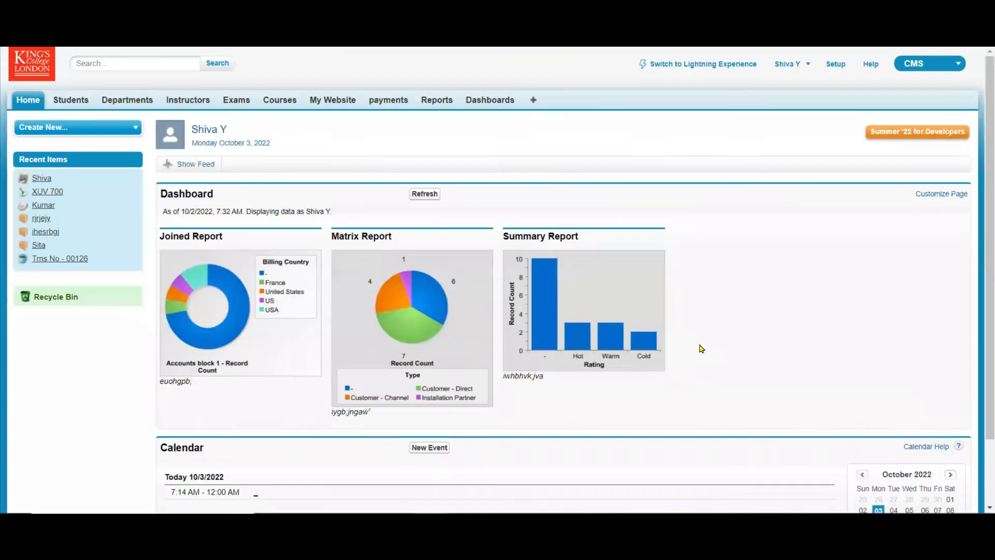
scroll(700, 344, down, 5)
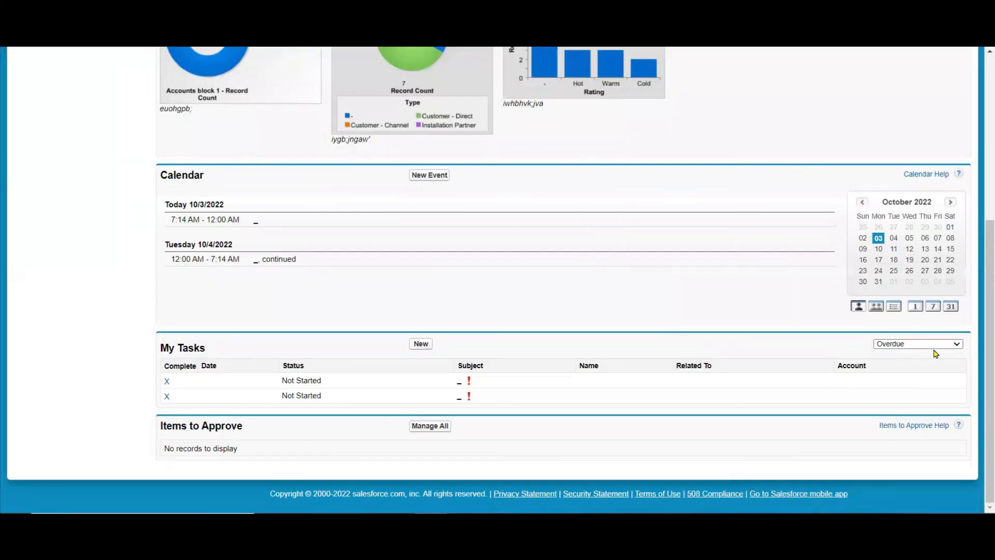
click(940, 346)
click(918, 362)
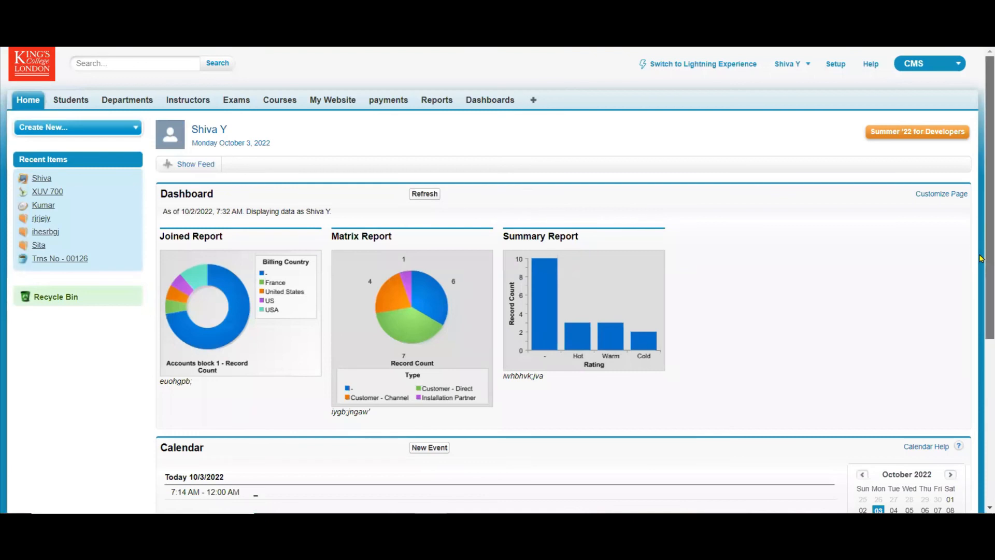
drag(981, 144, 981, 83)
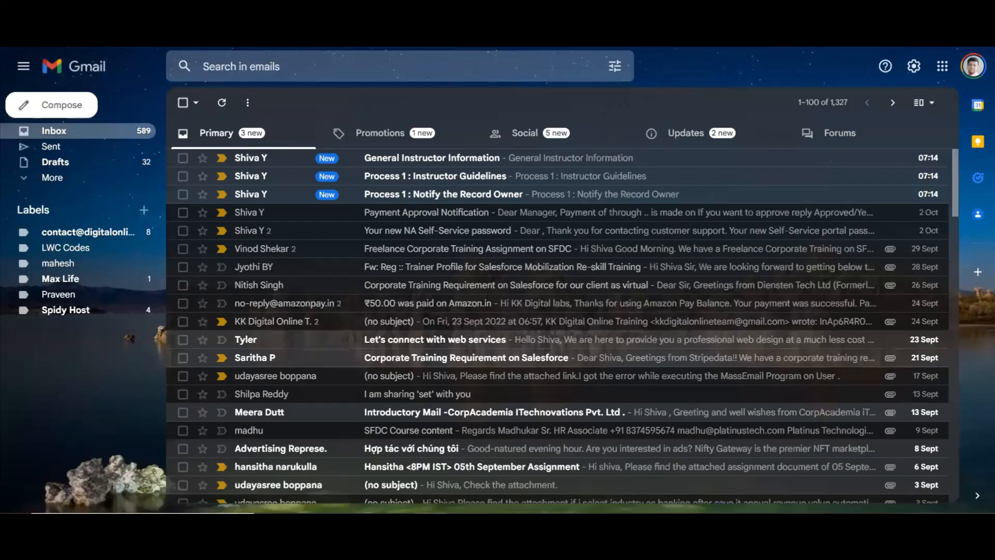
Highlight "General Instructor Information" in yellow in the trainee section of the PowerPoint slide, and check the Gmail inbox for the alert.
click(248, 135)
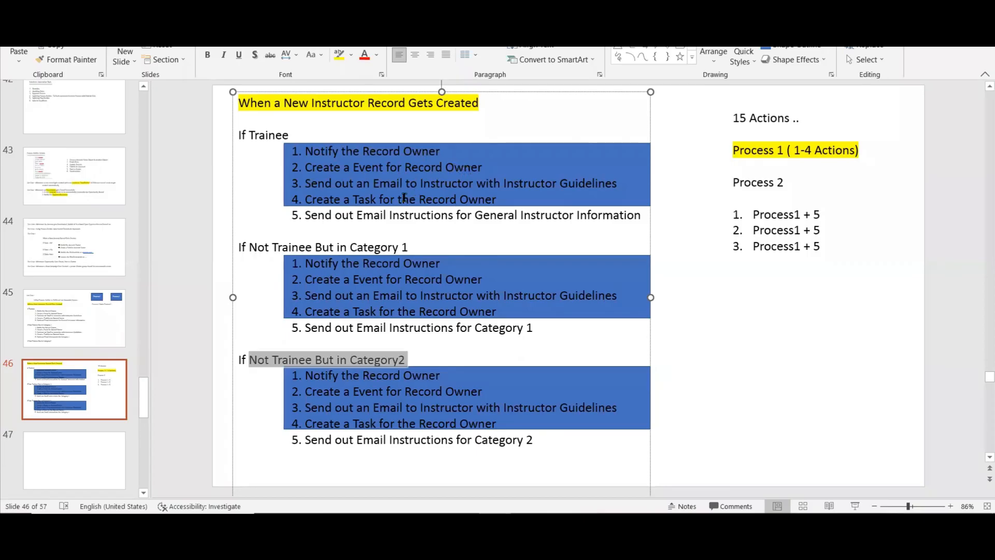
drag(475, 215, 639, 219)
click(338, 54)
click(776, 363)
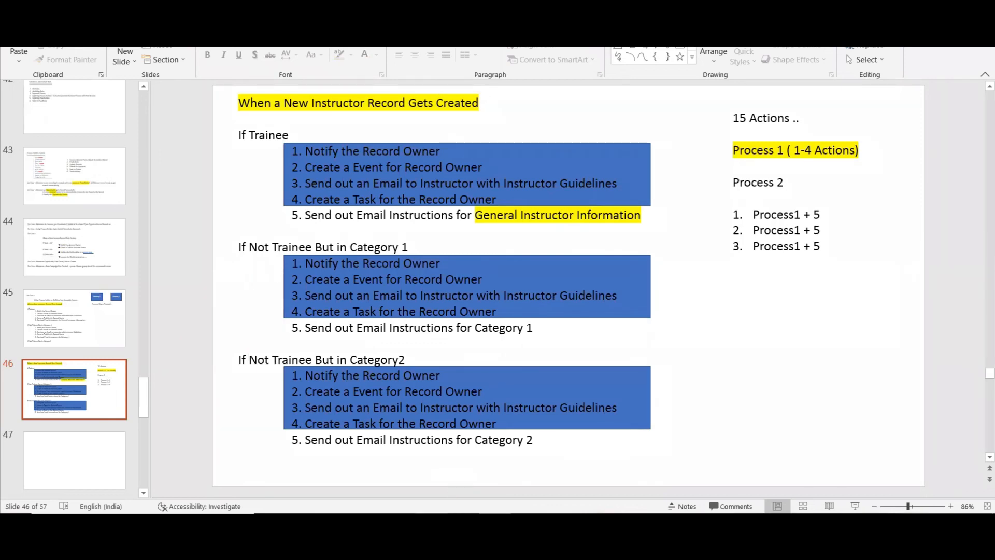
key(alt+Tab)
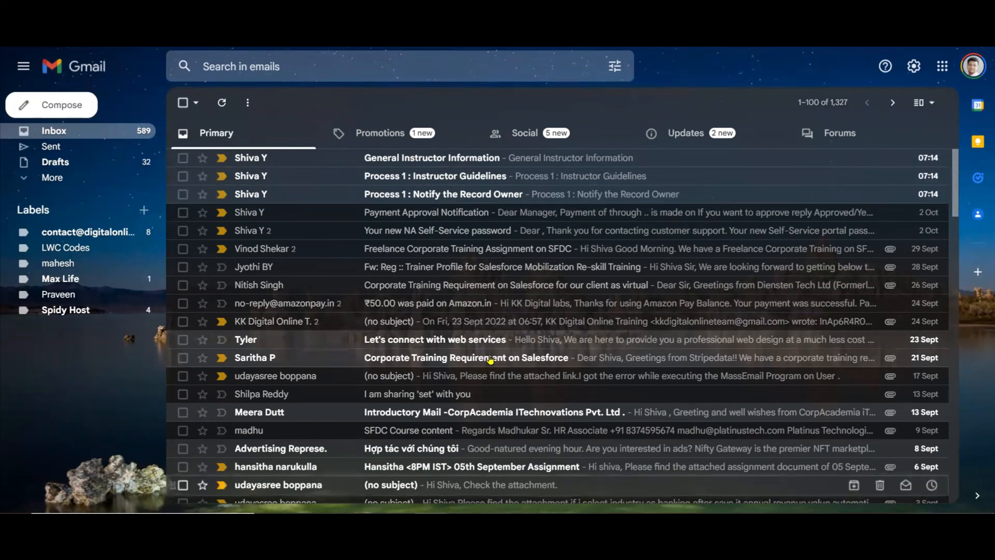
Back in Salesforce, create another instructor record with the instructor's name, position Abx and category Category 1.
click(402, 20)
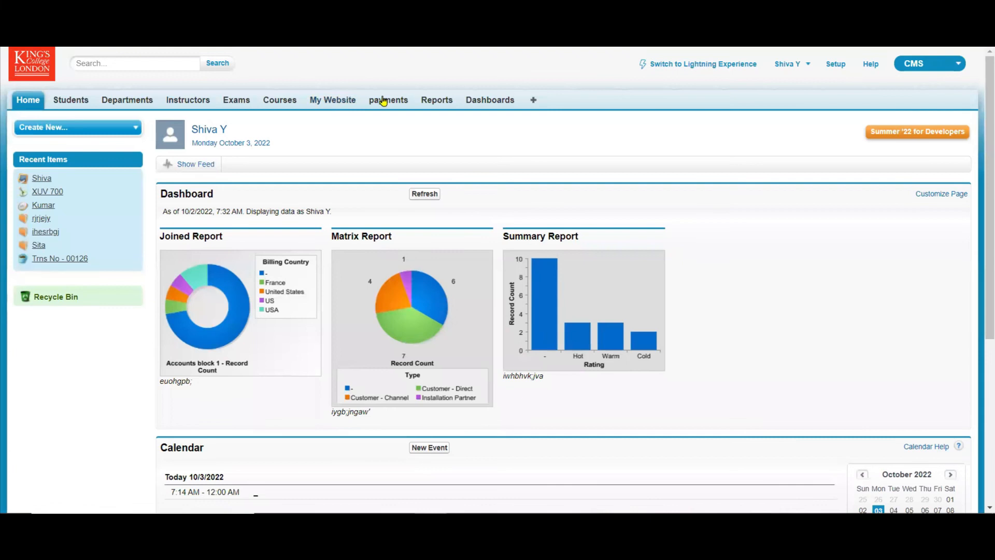
click(200, 100)
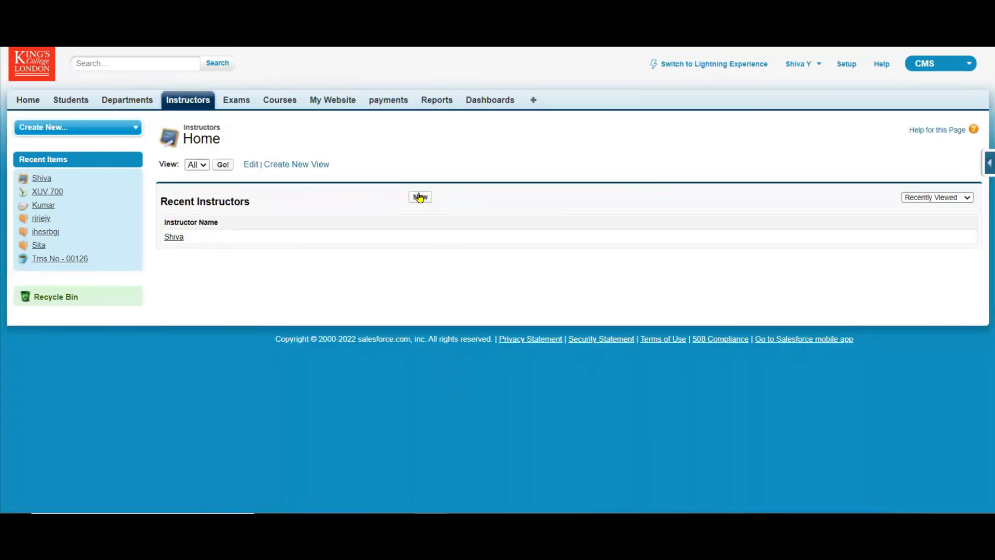
click(419, 198)
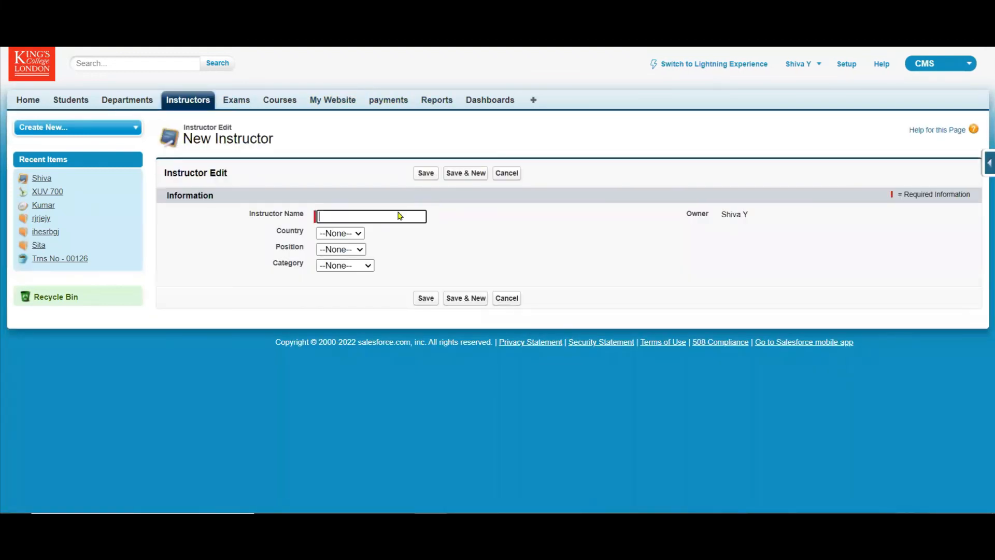
click(360, 250)
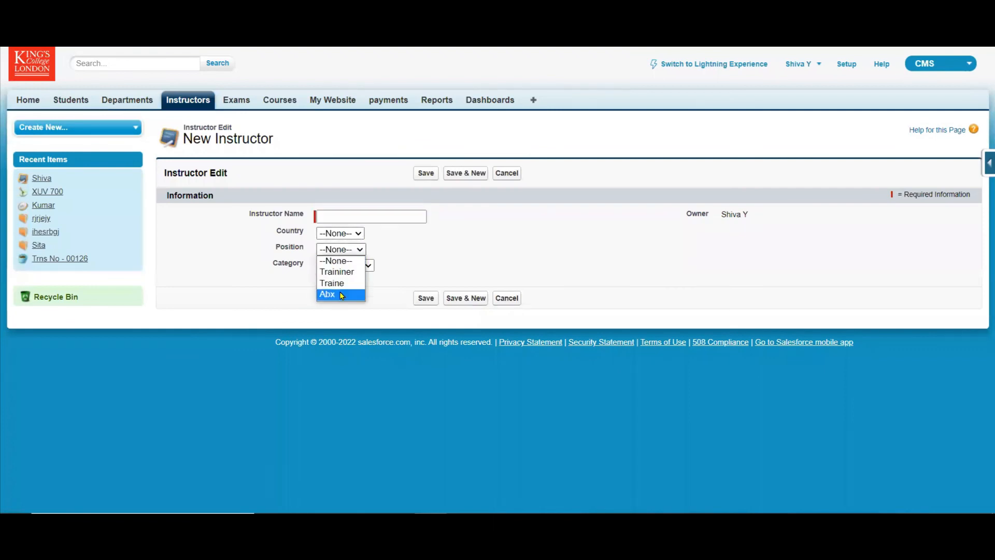
click(342, 295)
click(366, 267)
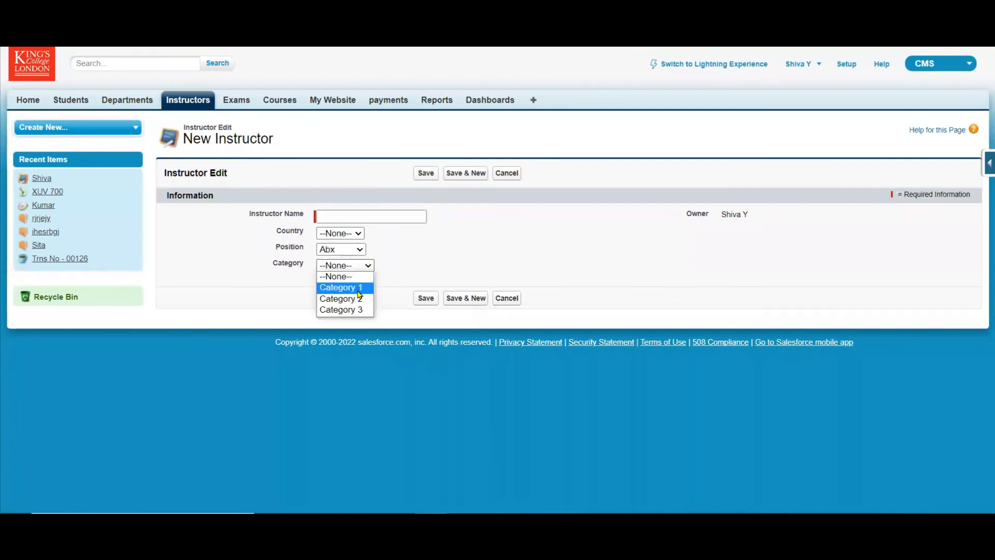
click(360, 289)
click(396, 213)
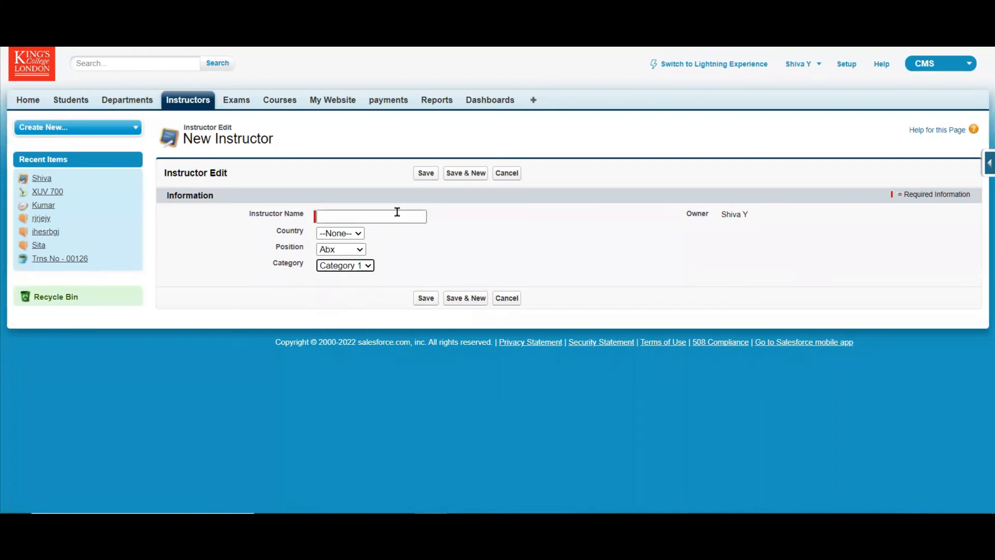
click(395, 213)
click(400, 242)
click(425, 173)
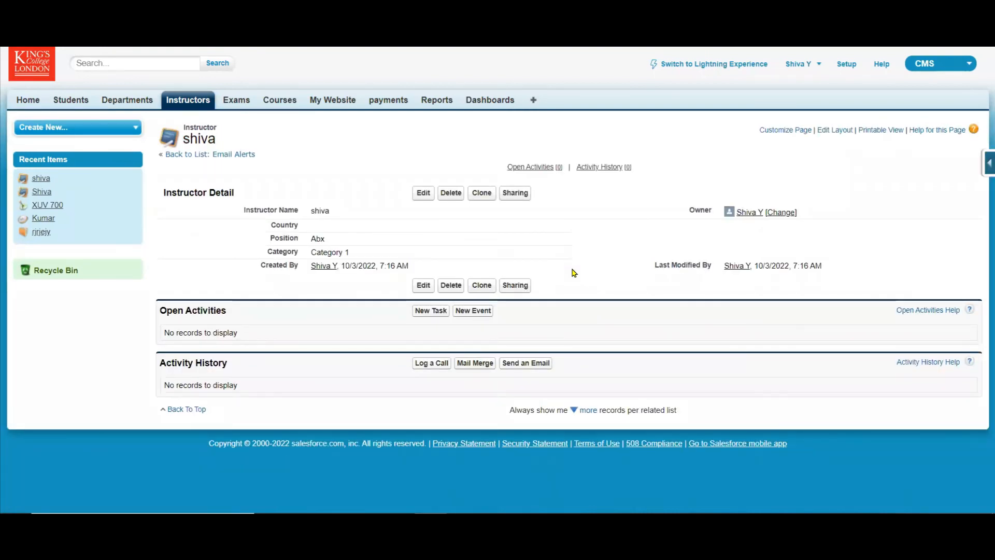
Refresh the Gmail inbox and check it for the emails triggered by the Category 1 instructor.
key(ctrl+Tab)
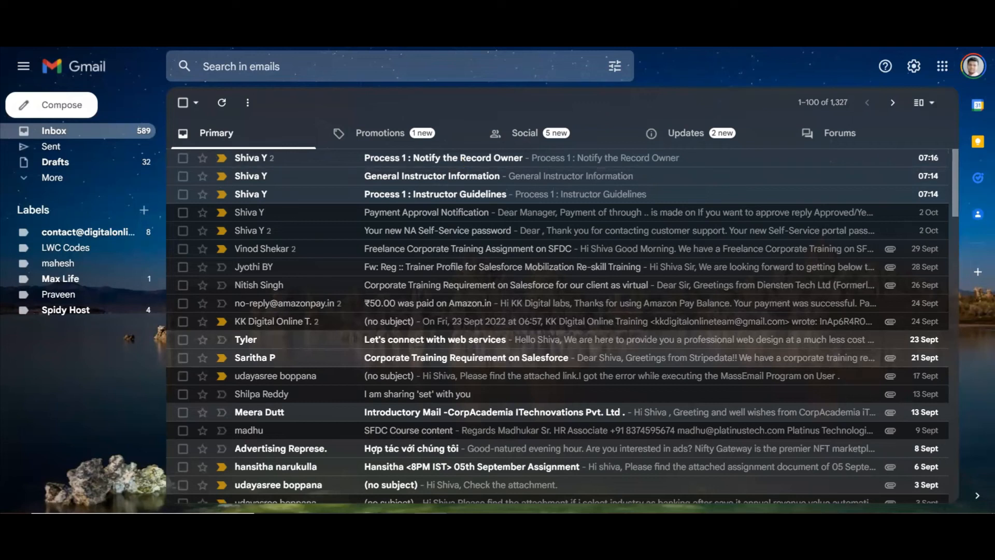
key(F5)
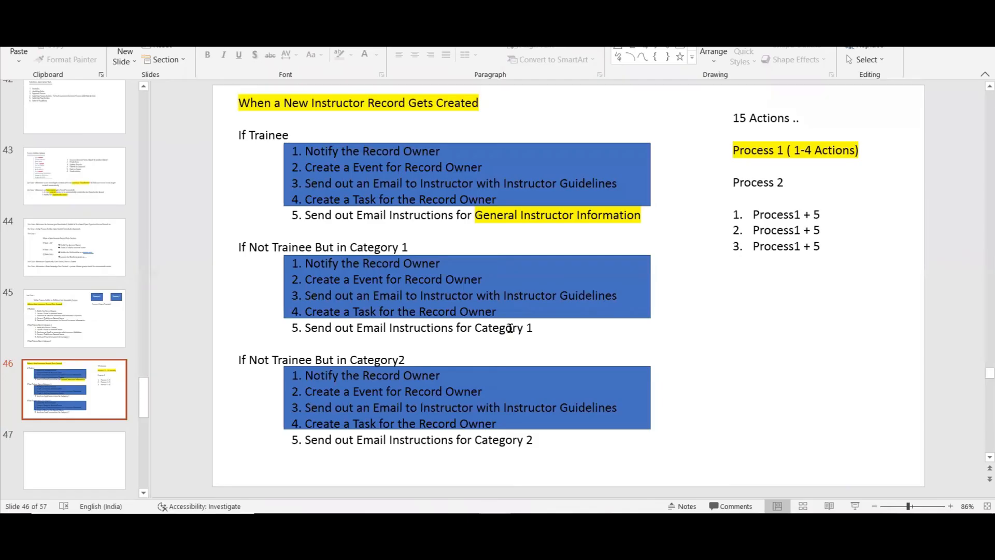
In PowerPoint, highlight "Instructions for Category 1" in yellow in the Category 1 section of slide 46.
drag(387, 327, 535, 327)
click(642, 309)
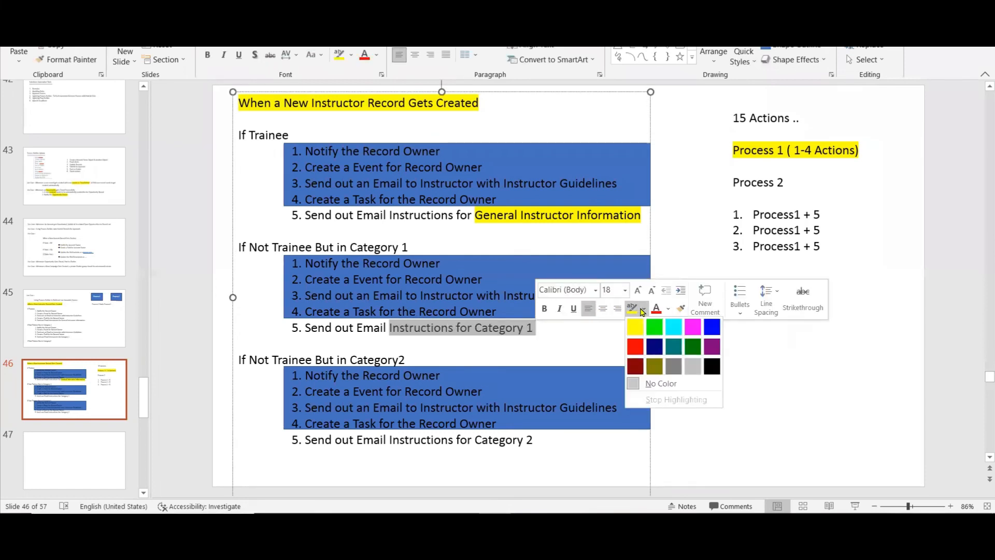
click(637, 325)
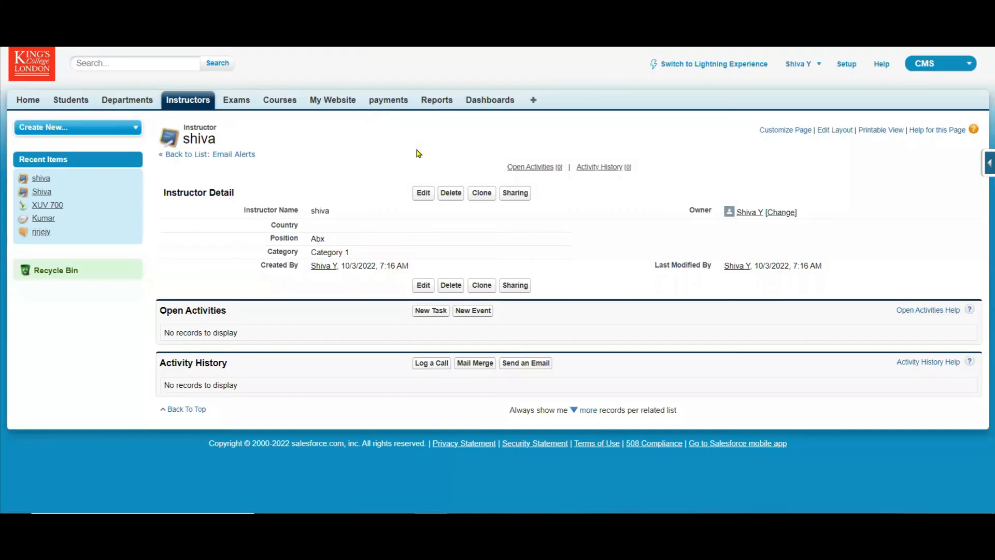
Back in Salesforce, create an instructor record named "Manager Approval" with position Abx and category Category 2.
click(187, 99)
click(422, 201)
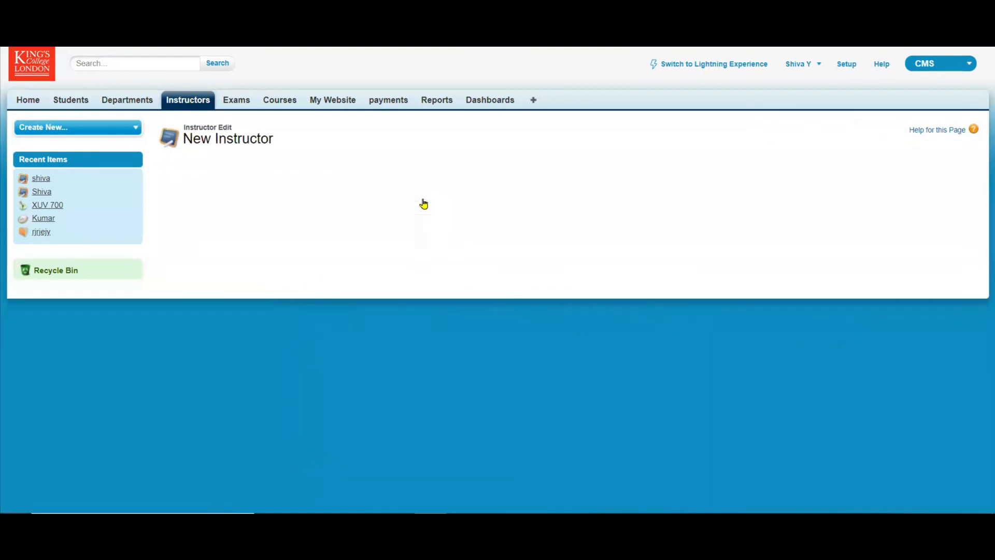
click(377, 216)
click(388, 260)
click(356, 251)
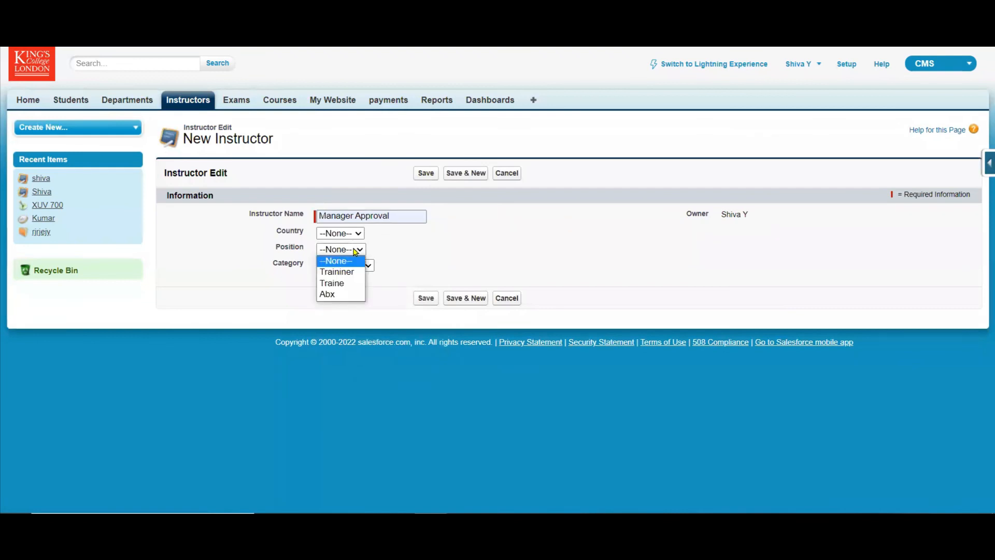
click(347, 293)
click(367, 266)
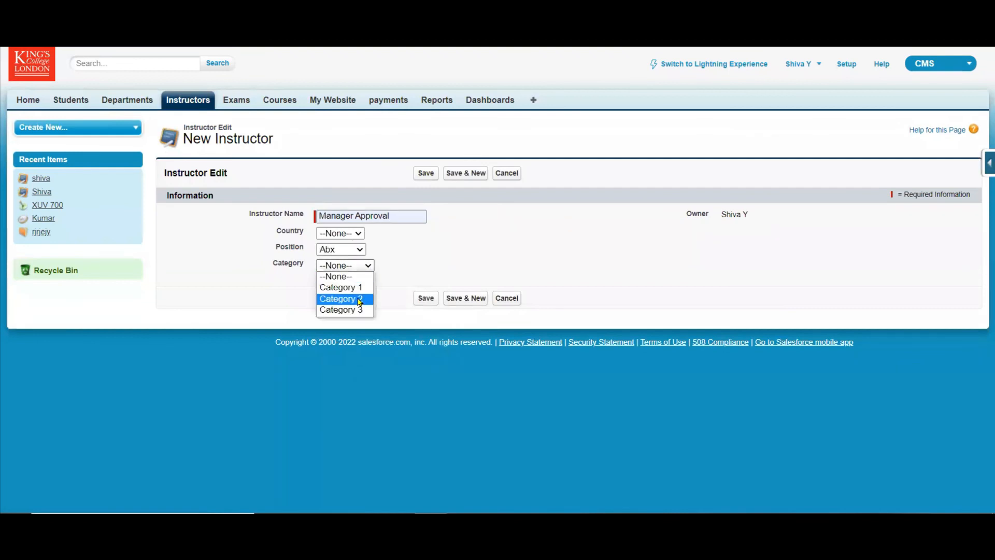
click(359, 299)
click(426, 173)
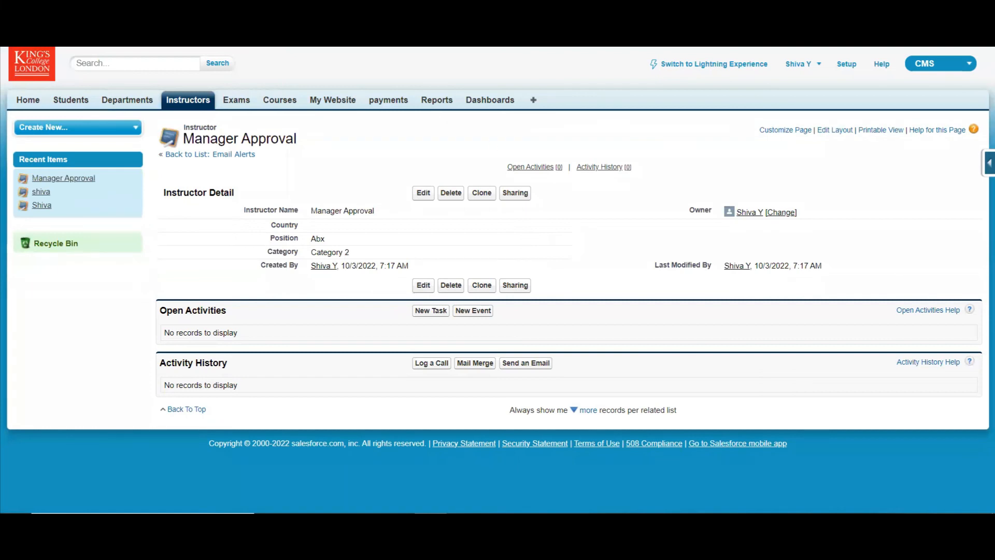
Review the process criteria in Process Builder, and the invocable process use case and Process Builder Actions slides in PowerPoint.
key(ctrl+Tab)
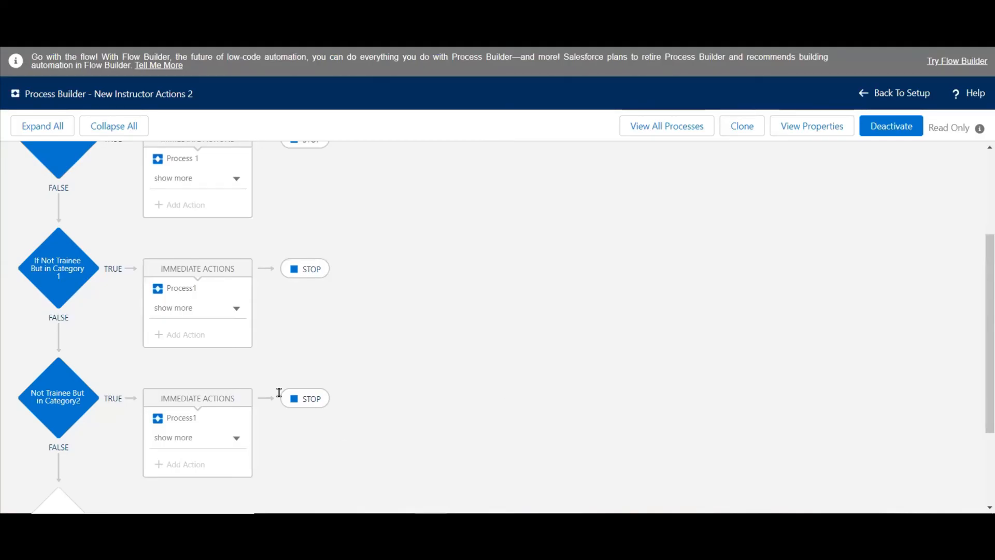
key(alt+Tab)
click(93, 323)
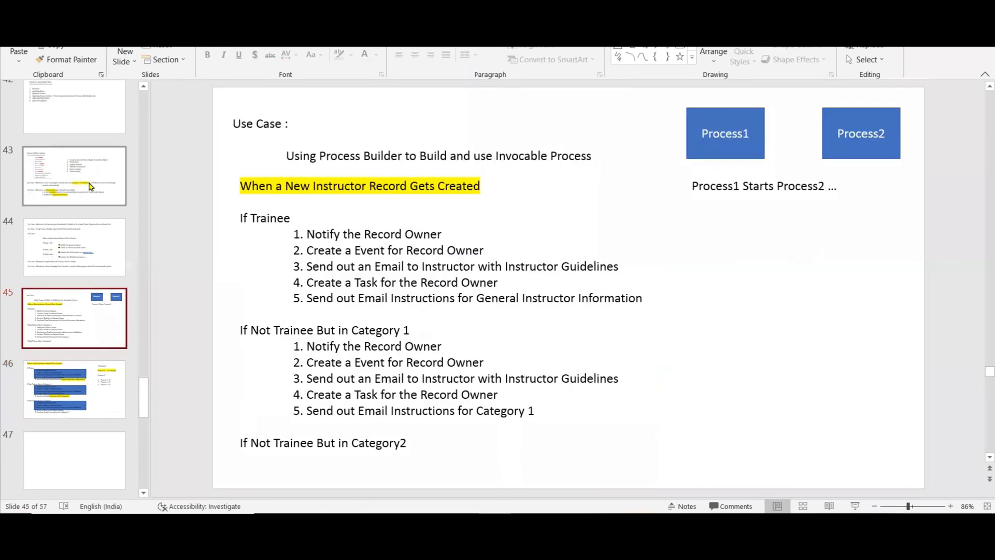
click(90, 186)
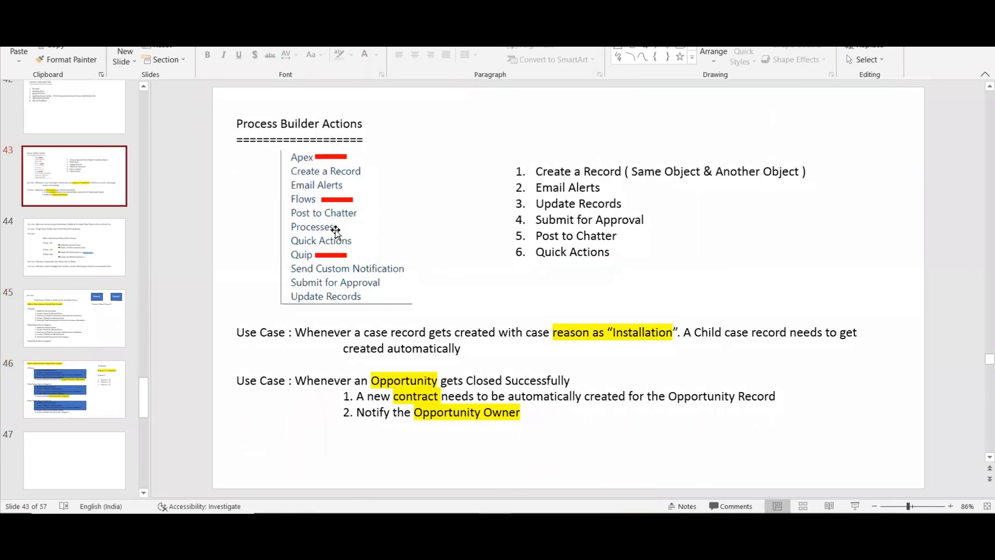
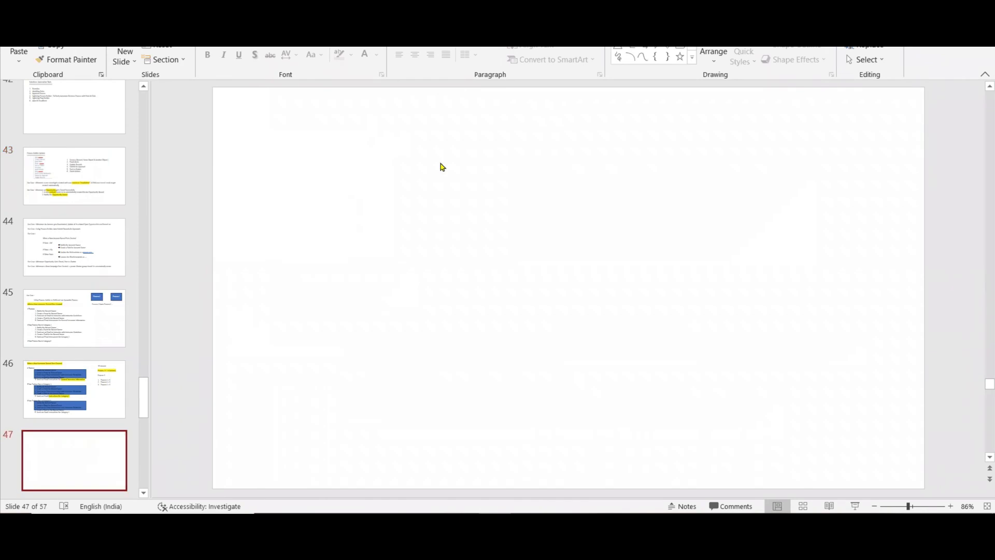
Add a text box to slide 47 with the heading "Send Custom Notification :" underlined by a row of equals signs.
click(617, 34)
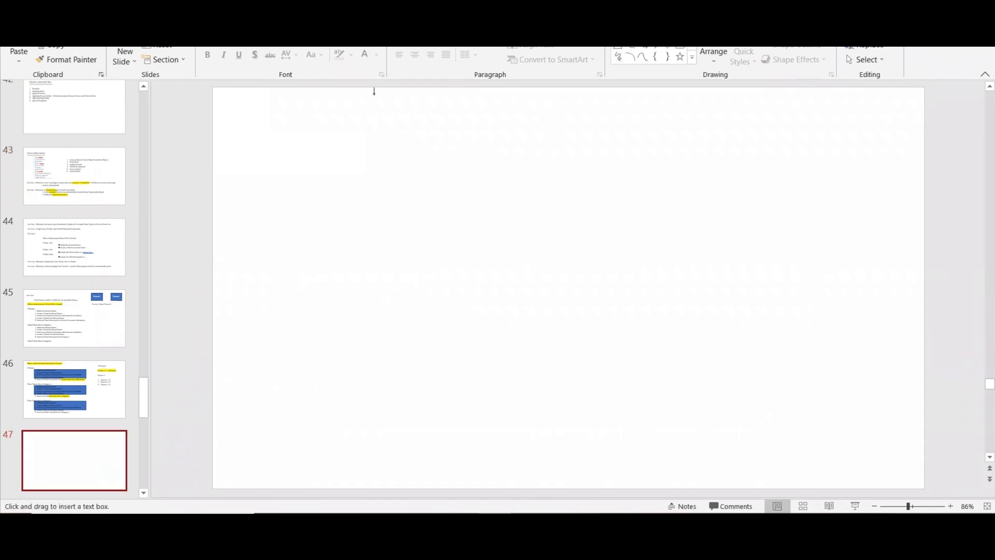
click(244, 125)
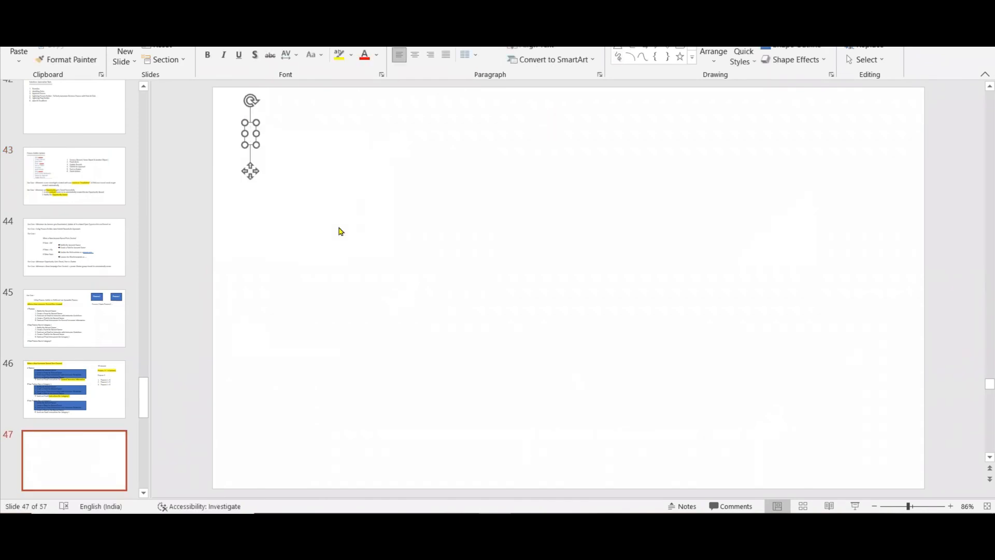
text(Send)
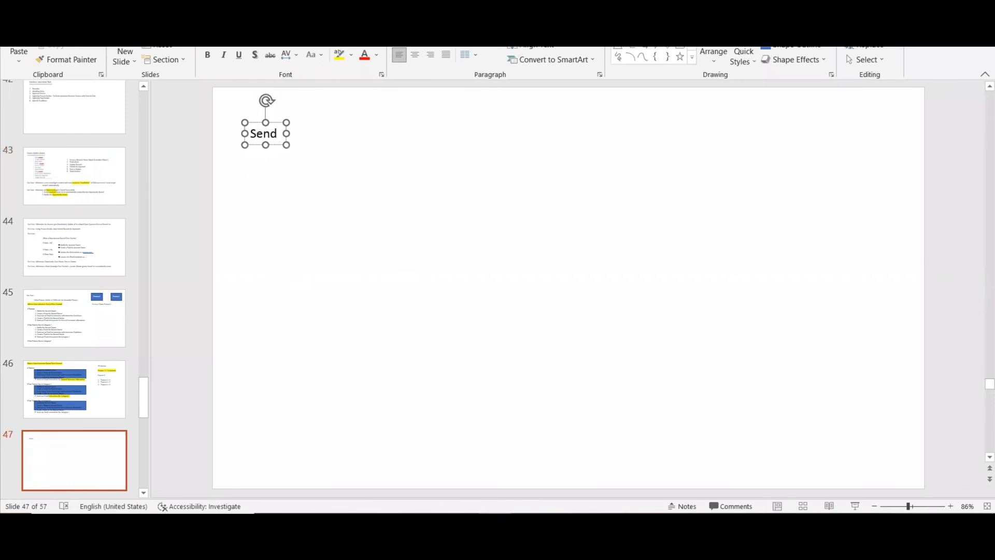
text( Custom Not)
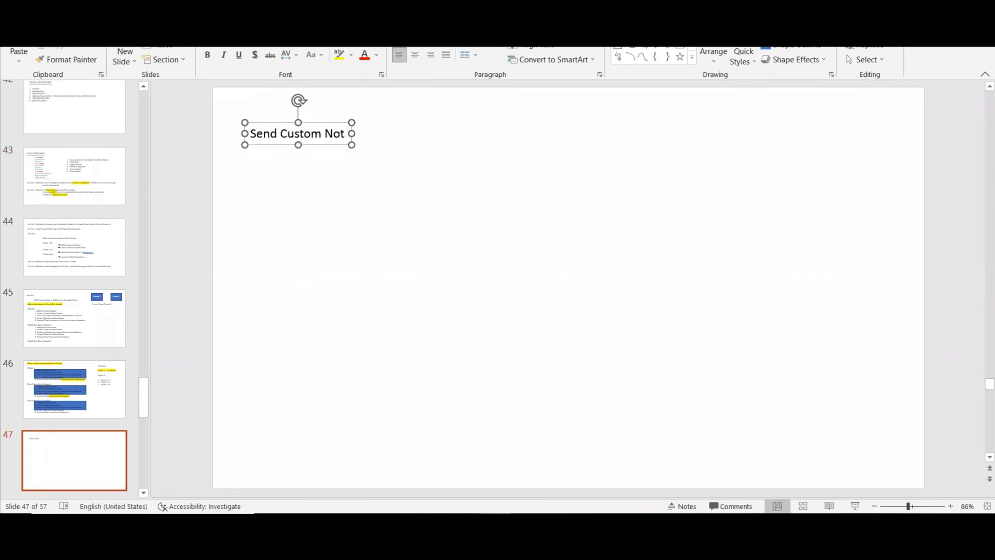
text(ificatio)
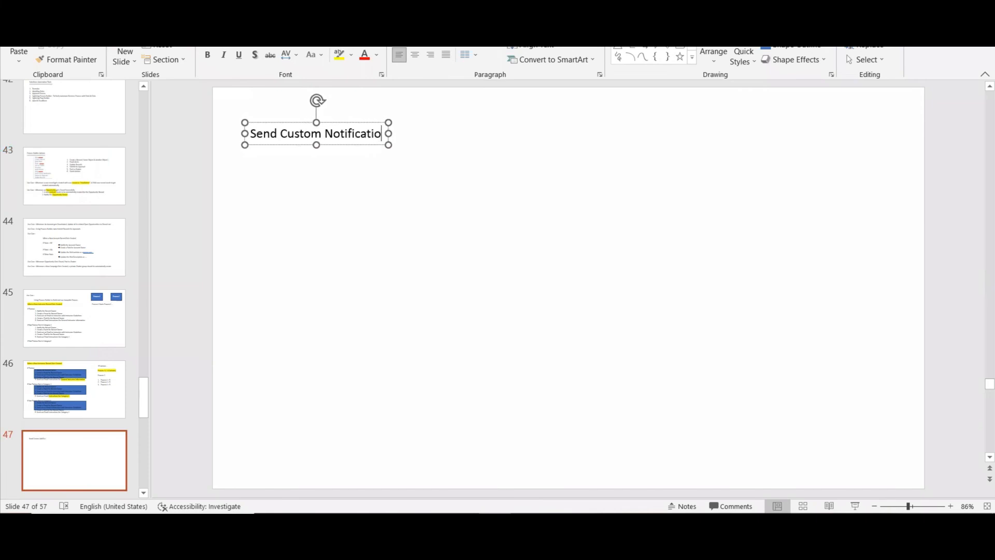
text(n :)
key(Return)
text(==========================)
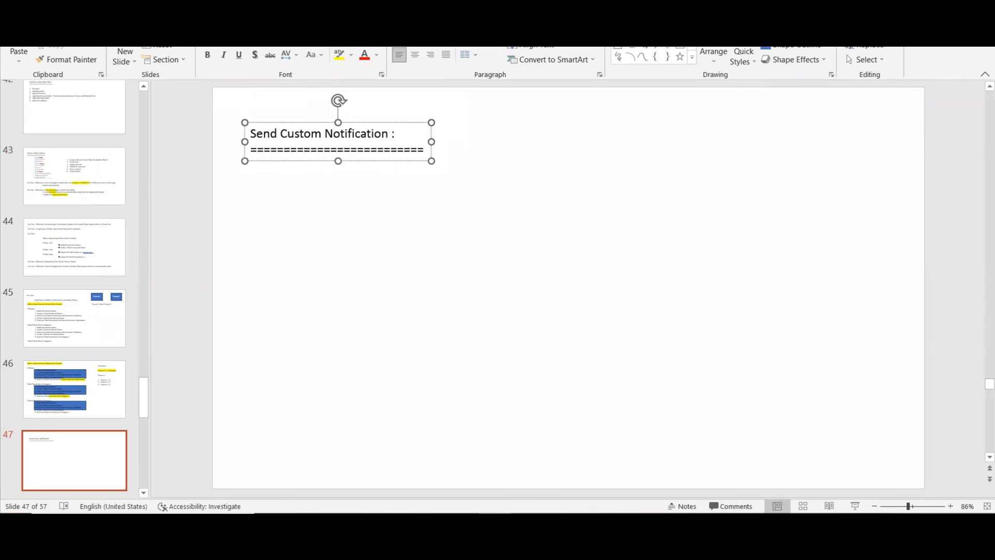
key(BackSpace)
key(BackSpace)
key(BackSpace)
key(BackSpace)
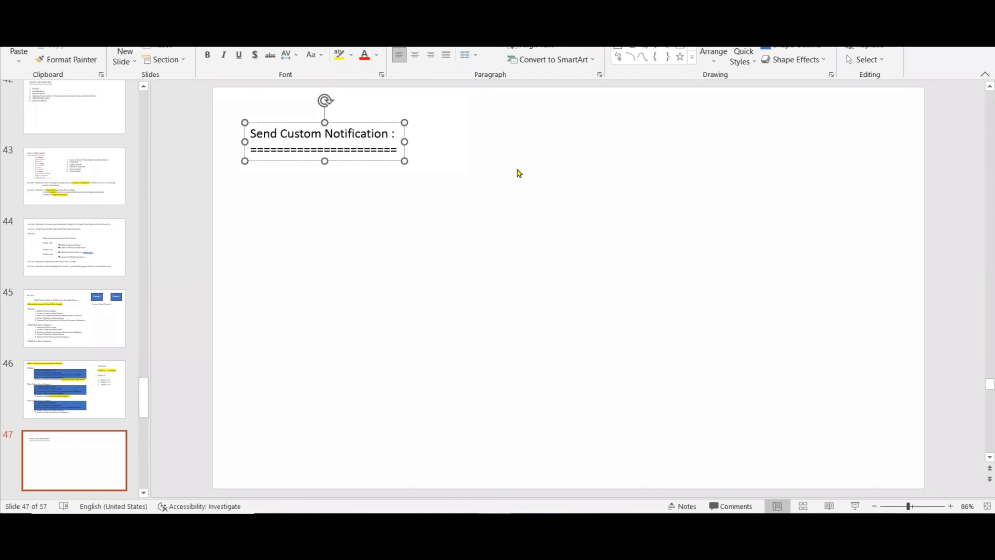
Switch to Salesforce, open the Manager Approval instructor record in Lightning Experience and check the notifications list.
key(alt+Tab)
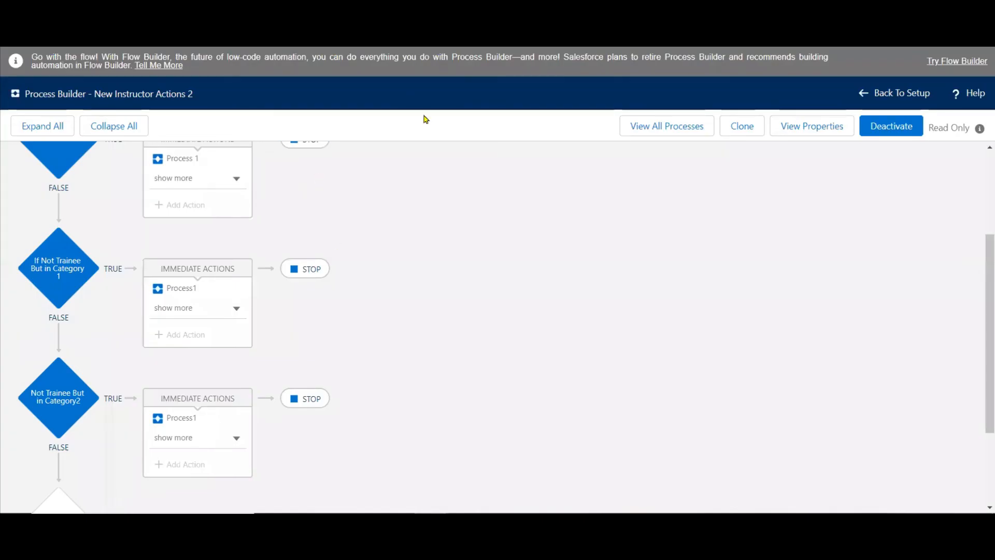
drag(981, 310, 983, 184)
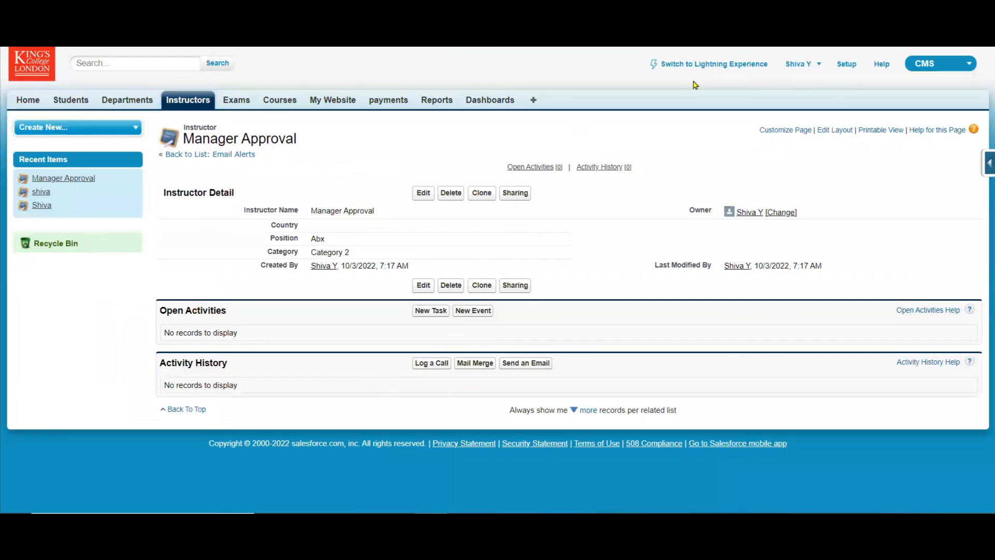
click(727, 65)
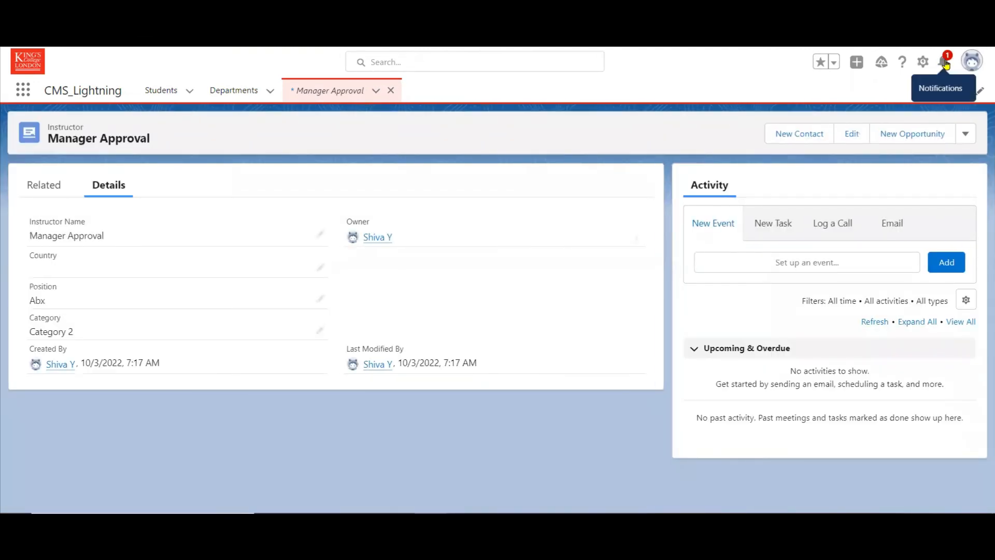
click(946, 64)
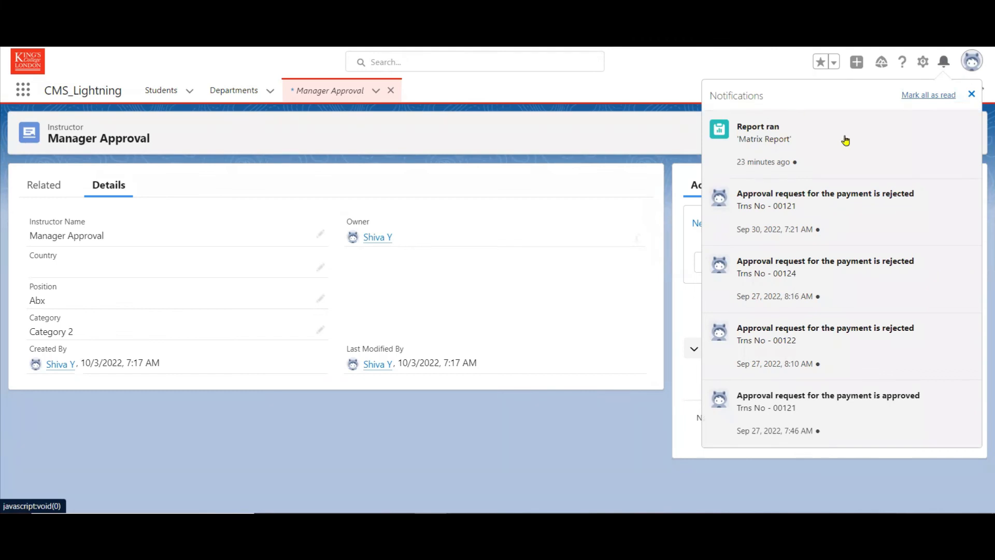
click(972, 96)
Close the Manager Approval record and open the Custom Notifications page in Setup.
click(389, 92)
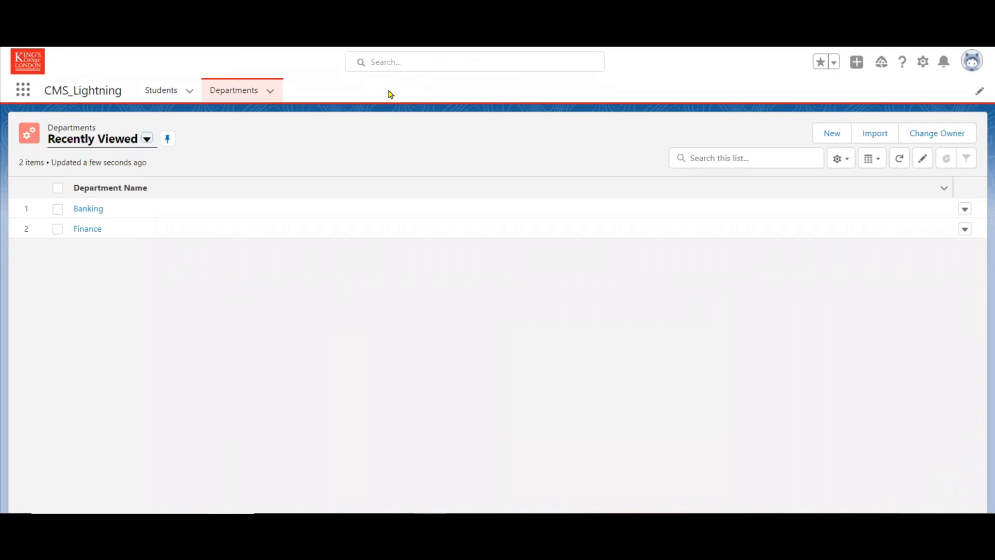
click(923, 63)
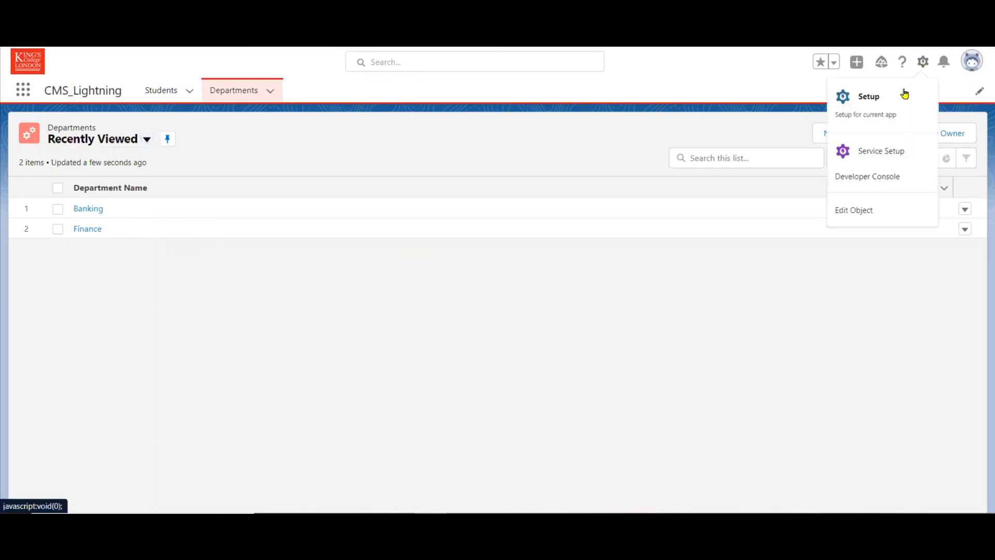
click(884, 105)
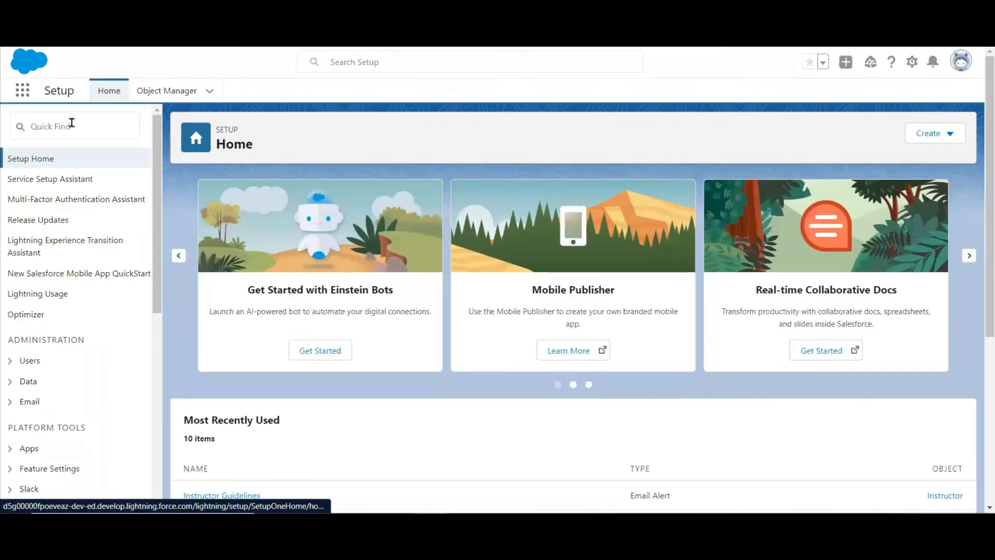
click(72, 122)
text(custom n)
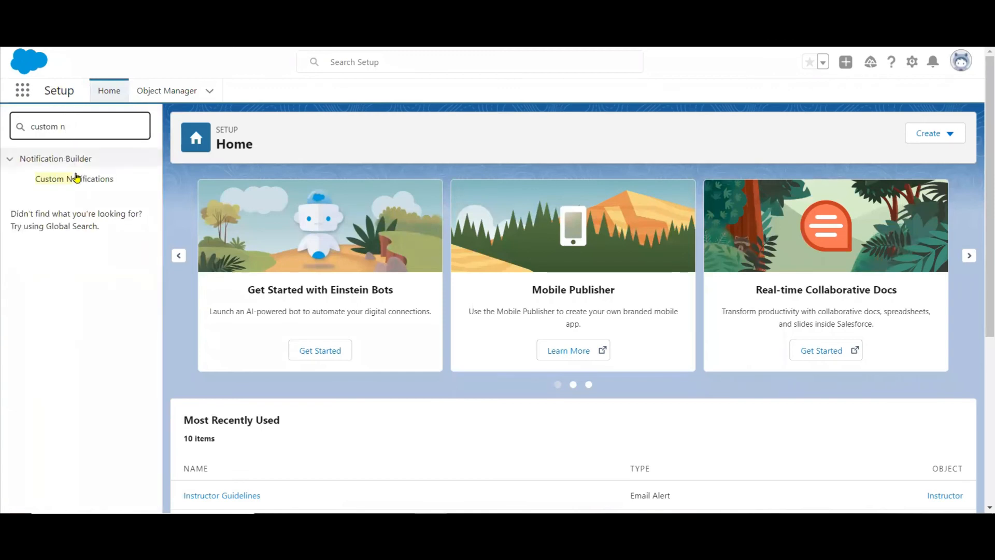
click(75, 179)
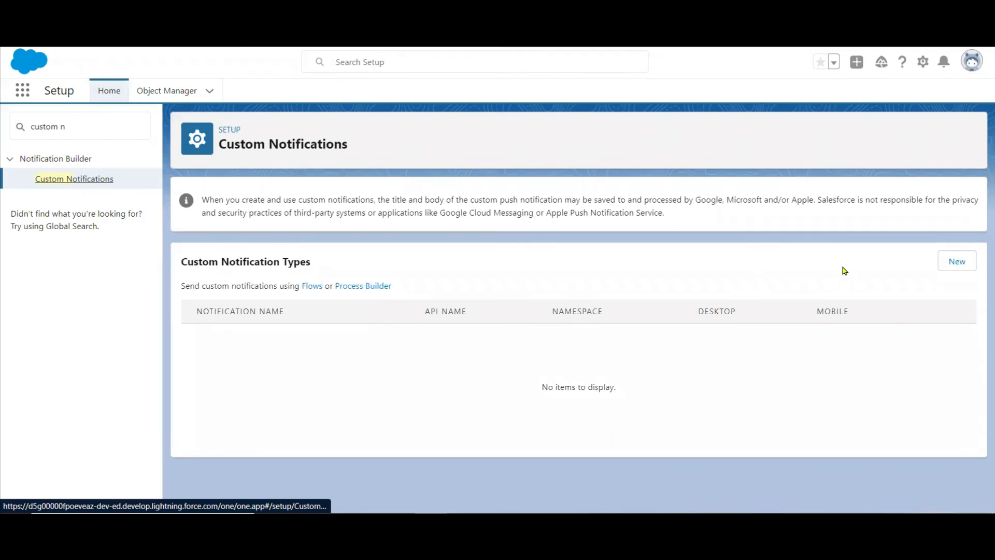
Start a new custom notification type named "Notify Account Owner On Case Creation" with API name Notify_Account_Owner_On_Case_Creation.
click(930, 261)
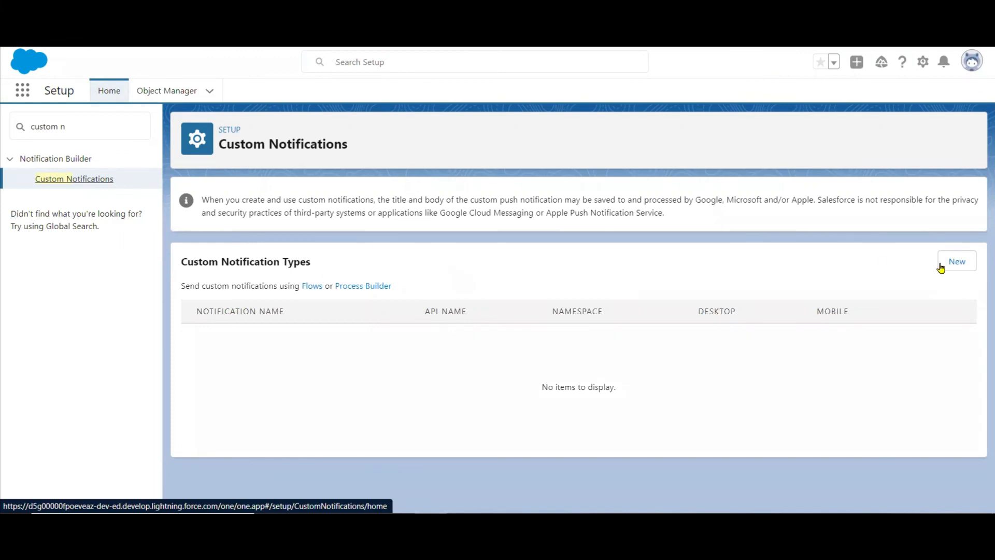
click(949, 265)
click(949, 265)
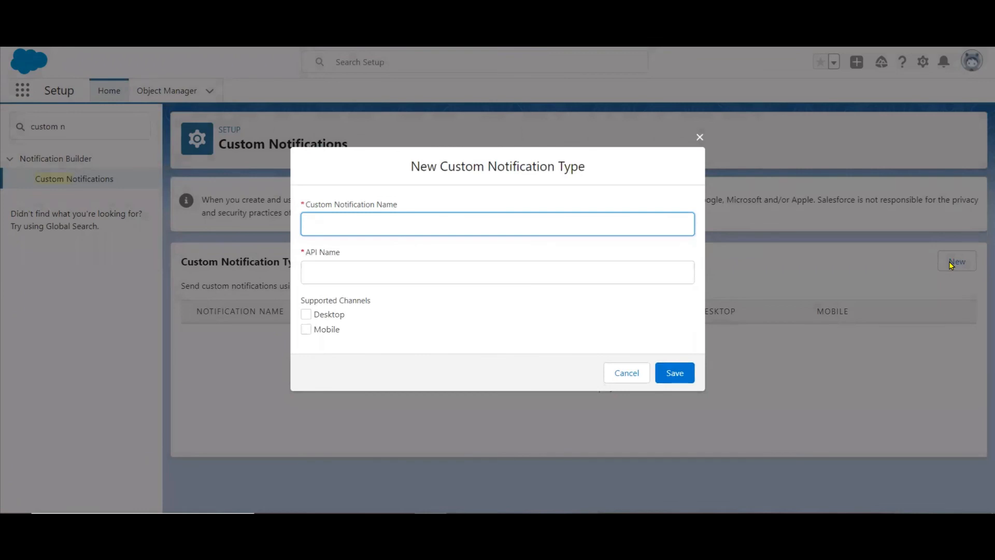
text(Notify Account Owner On Case Creat)
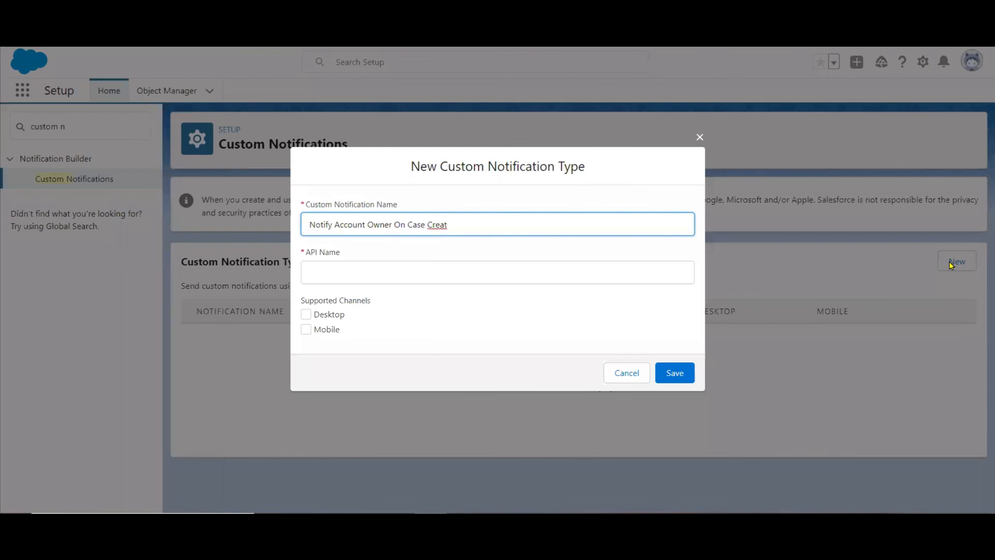
text(ion)
key(Tab)
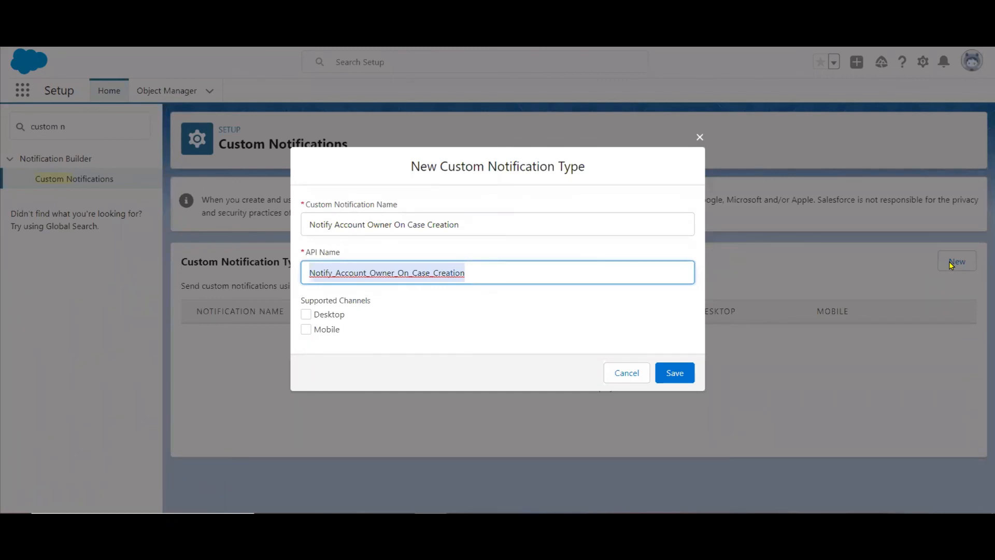
Enable the Desktop and Mobile channels for the new custom notification type and save it.
click(306, 314)
click(306, 330)
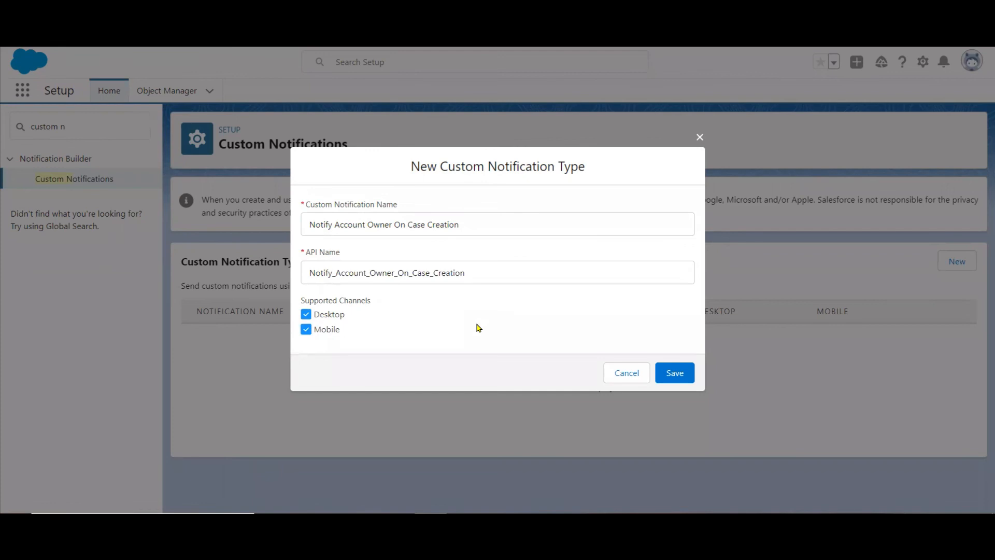
click(676, 374)
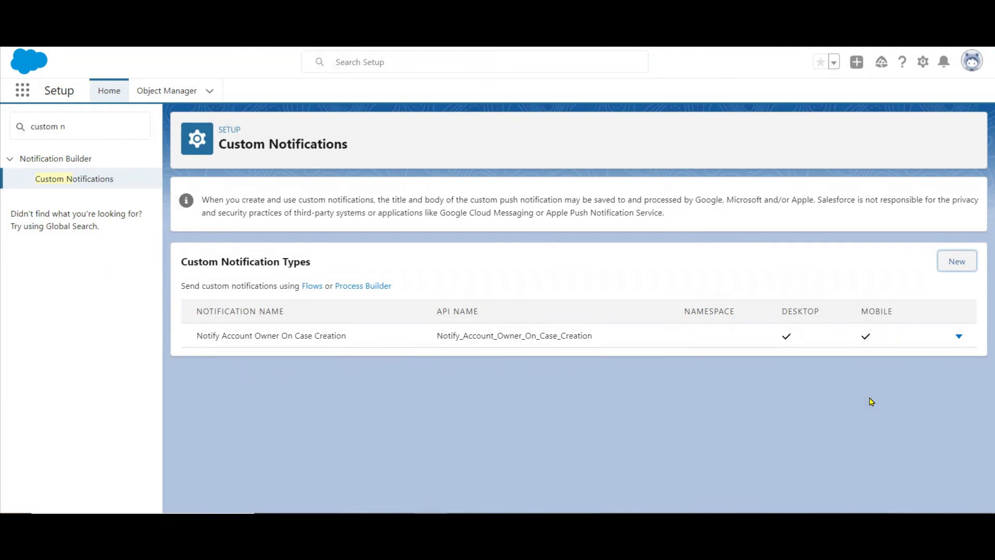
Search Setup for "Noti" and open the Notification Delivery Settings page.
click(118, 124)
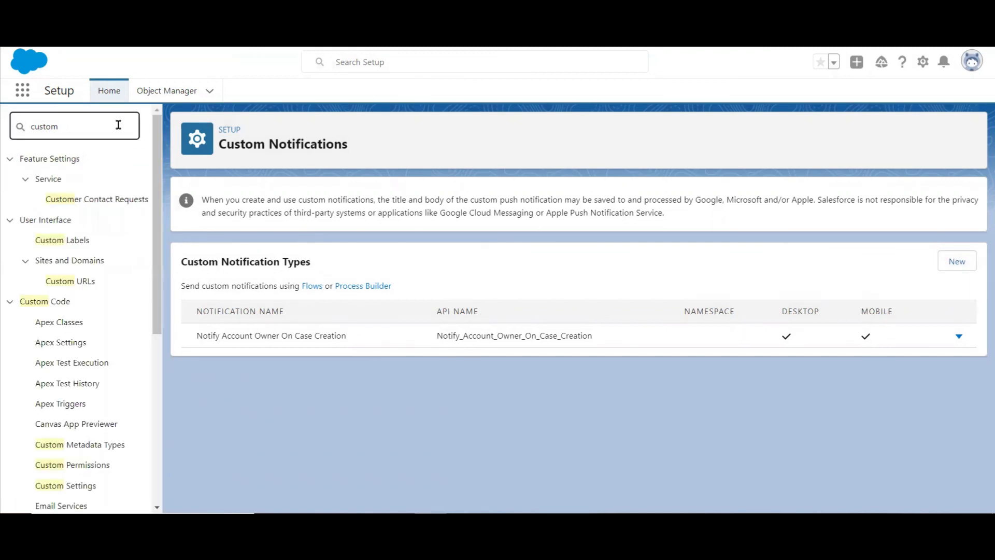
drag(160, 160, 164, 370)
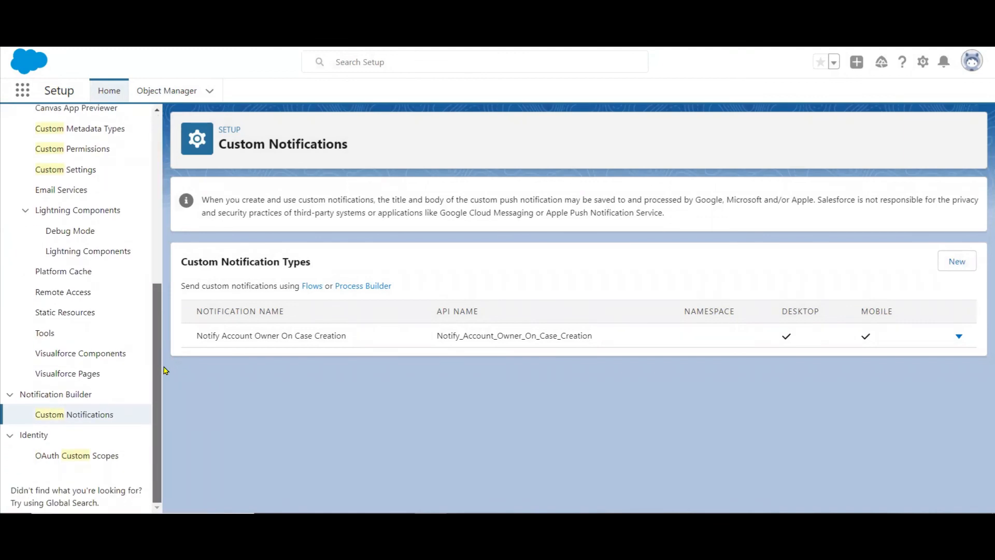
scroll(163, 201, up, 10)
click(116, 126)
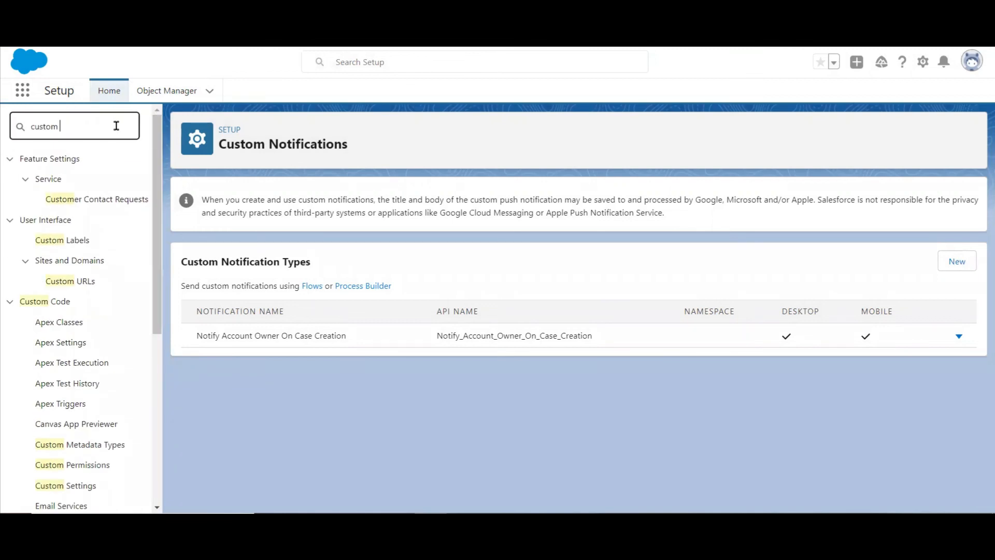
key(BackSpace)
key(BackSpace)
key(BackSpace)
key(BackSpace)
key(BackSpace)
key(BackSpace)
text(Notio)
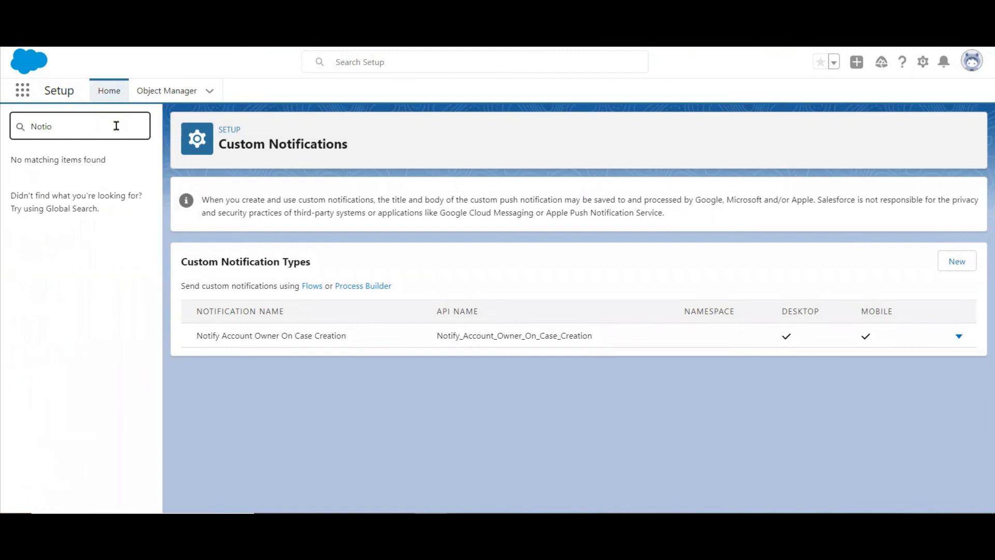
key(BackSpace)
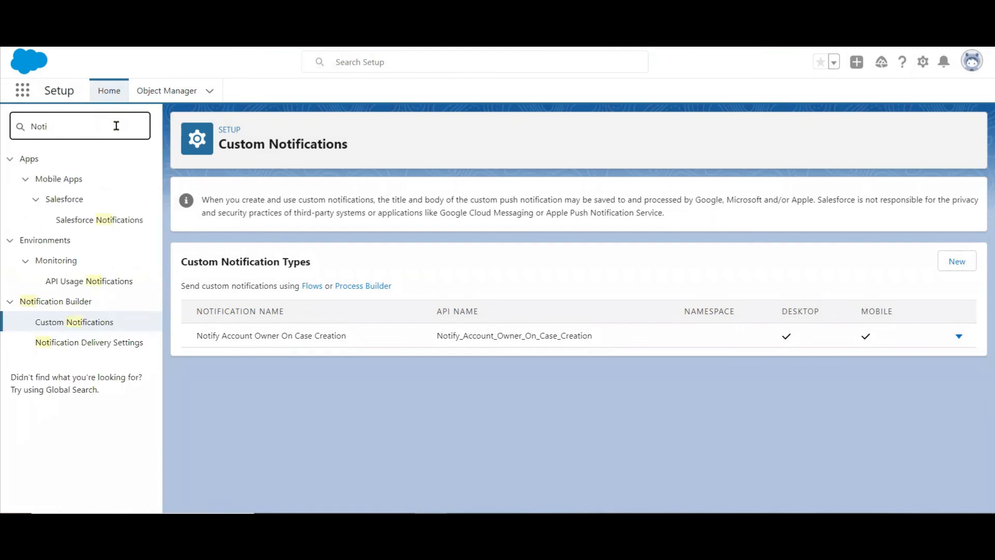
click(78, 342)
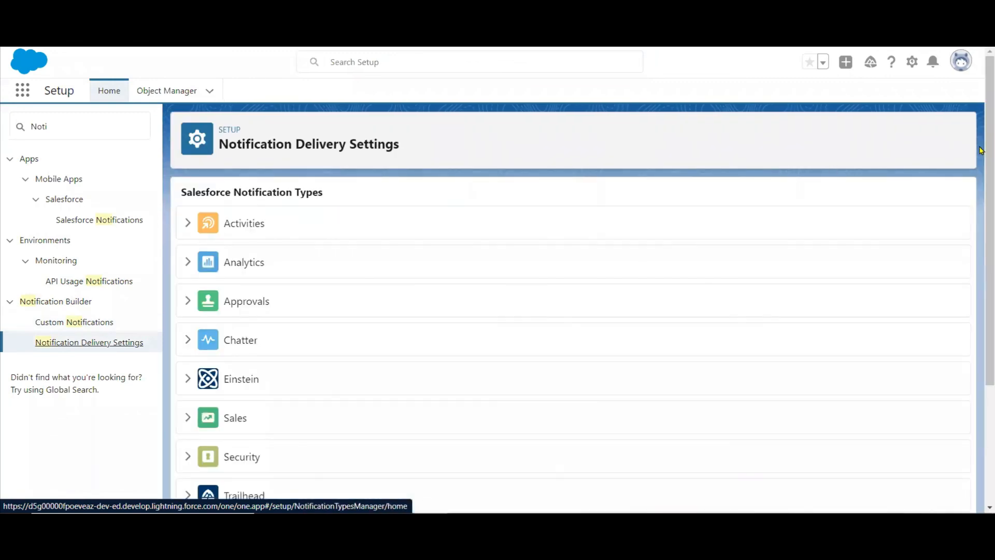
Save the delivery settings of "Notify Account Owner On Case Creation" with Desktop and Mobile as supported channels, and reopen them for editing.
scroll(981, 359, down, 3)
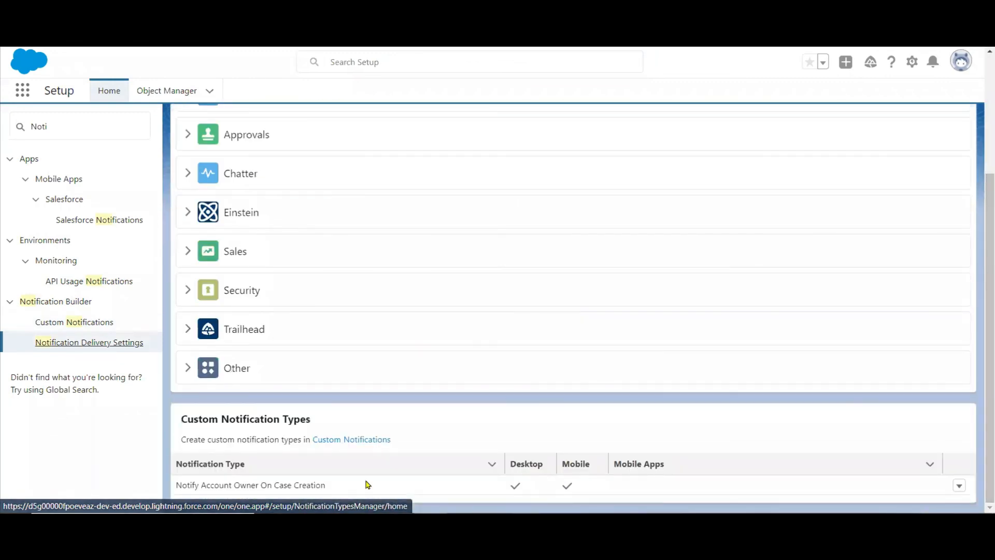
click(959, 486)
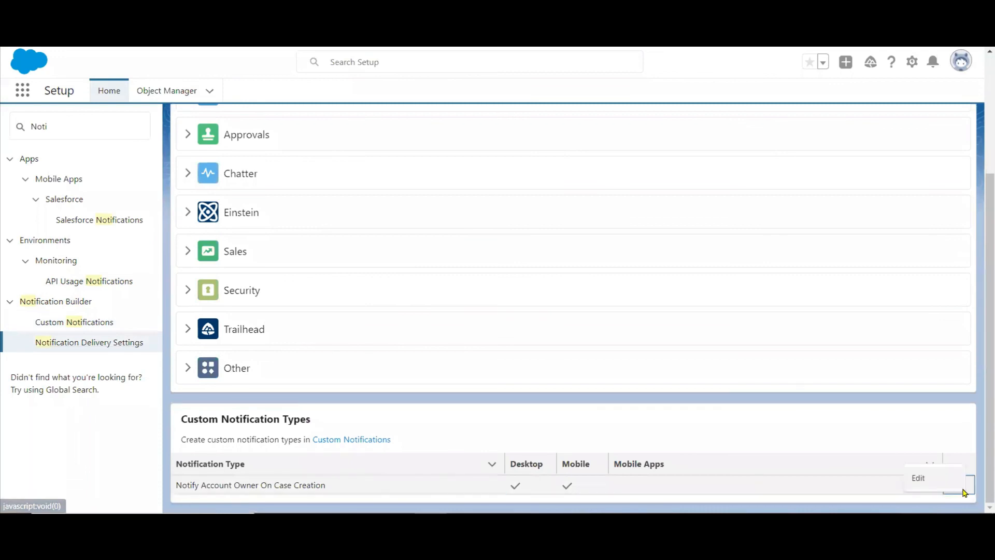
click(919, 480)
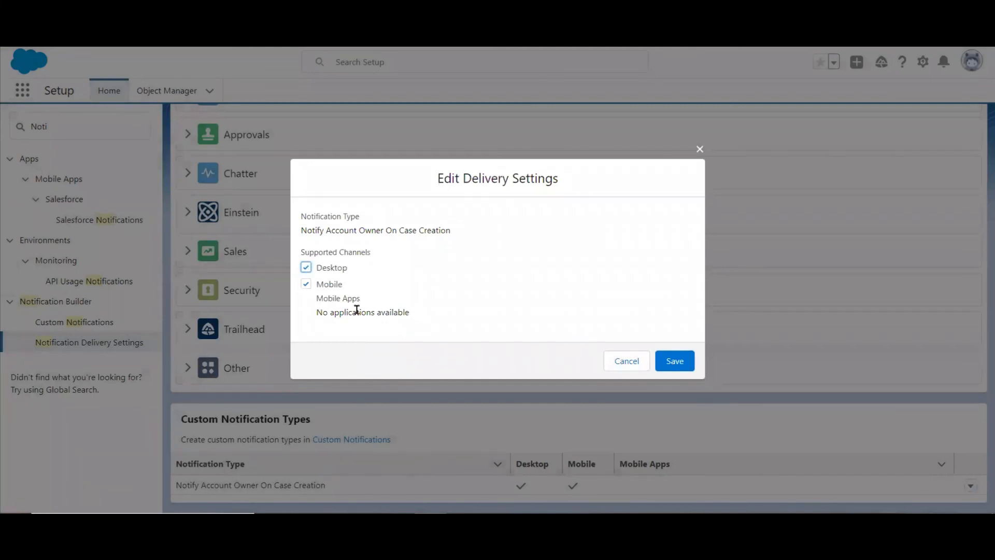
click(332, 295)
click(307, 286)
click(307, 286)
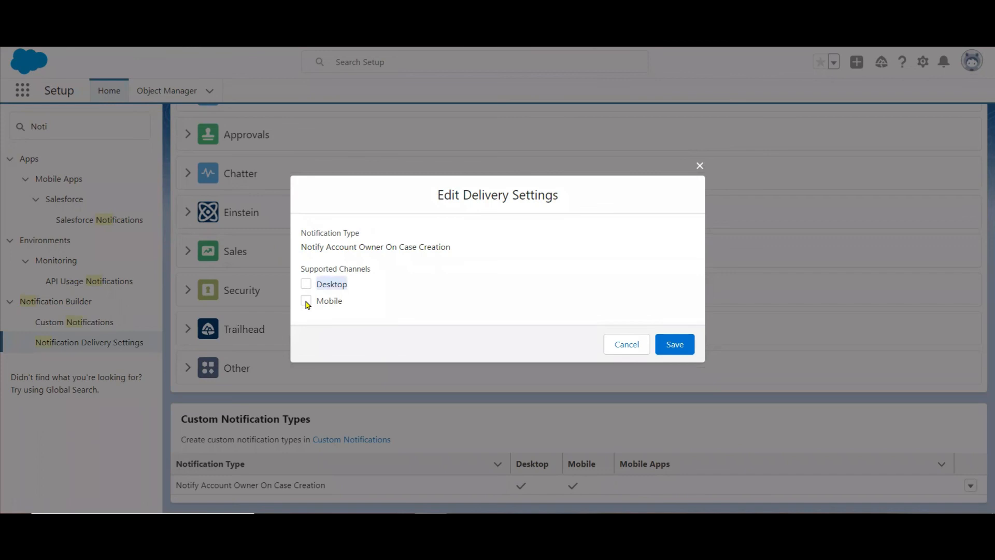
click(306, 301)
click(306, 268)
click(674, 360)
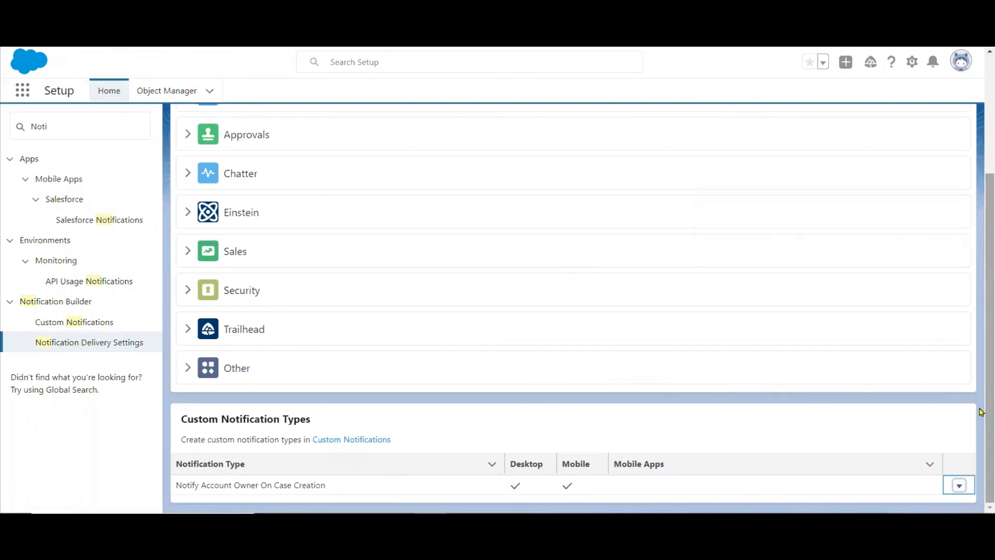
click(959, 487)
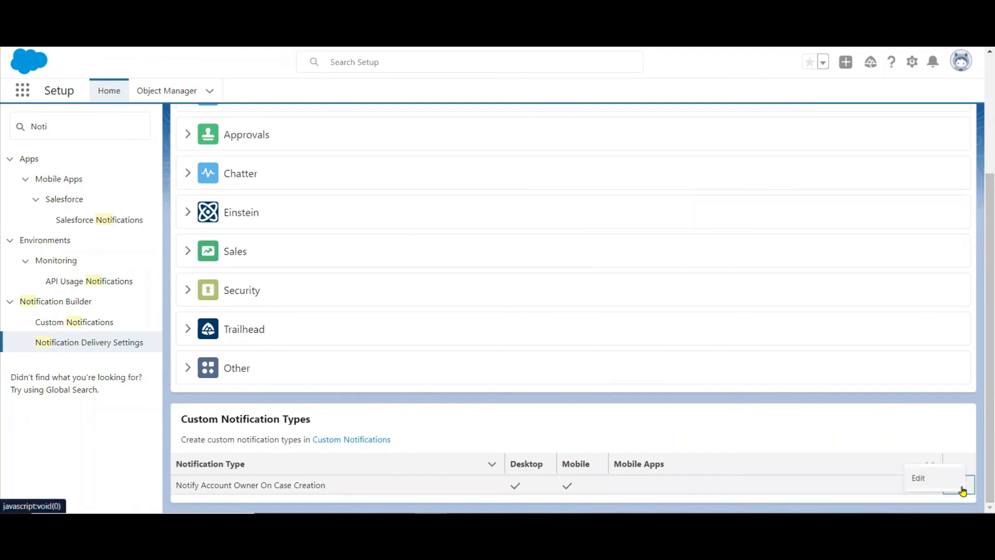
click(919, 477)
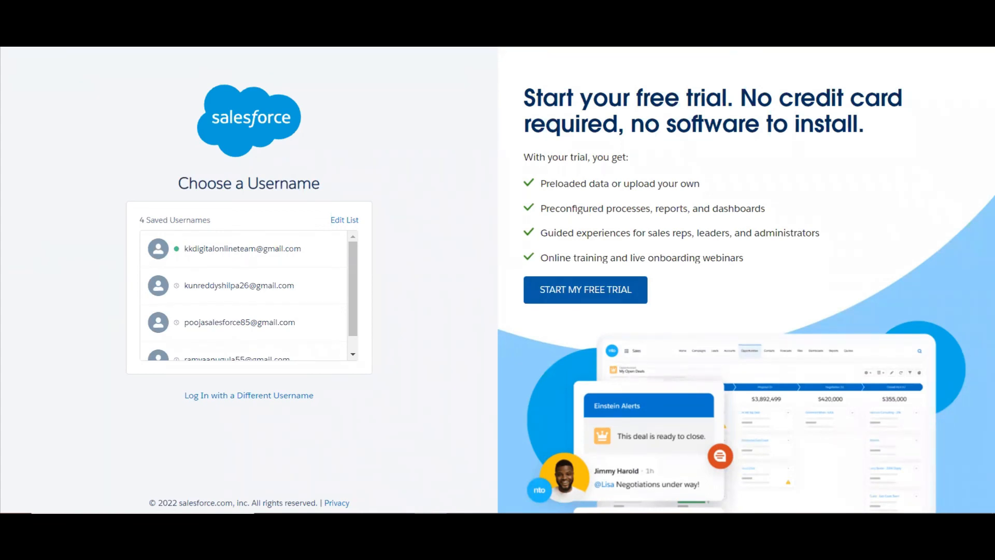
Open the browser's element inspector on the Salesforce login page and inspect the first saved username entry.
right_click(448, 151)
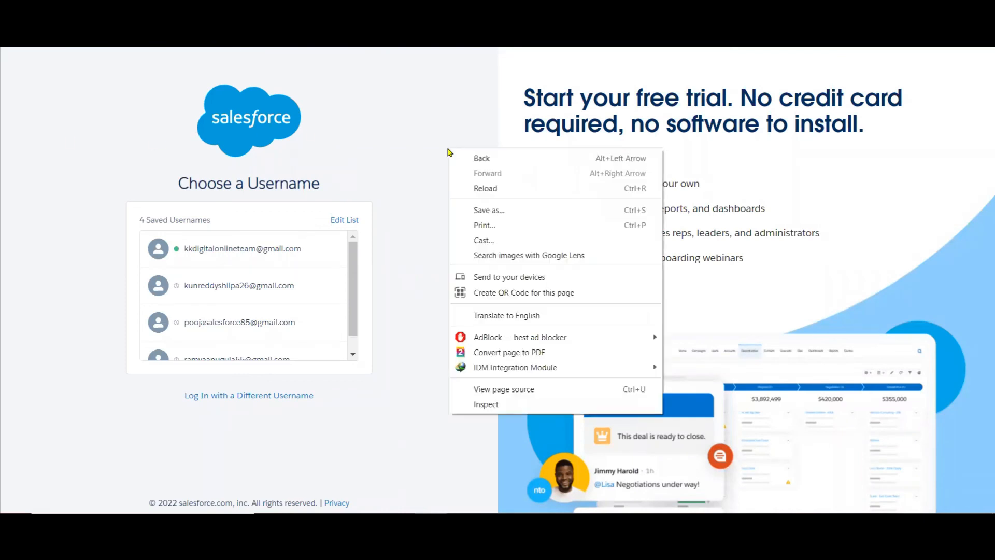
click(484, 404)
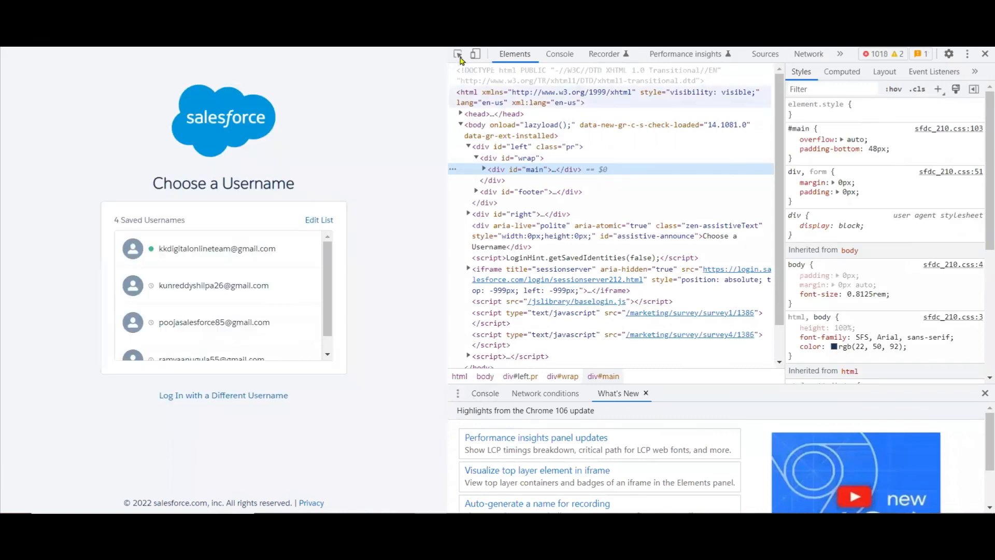
click(458, 56)
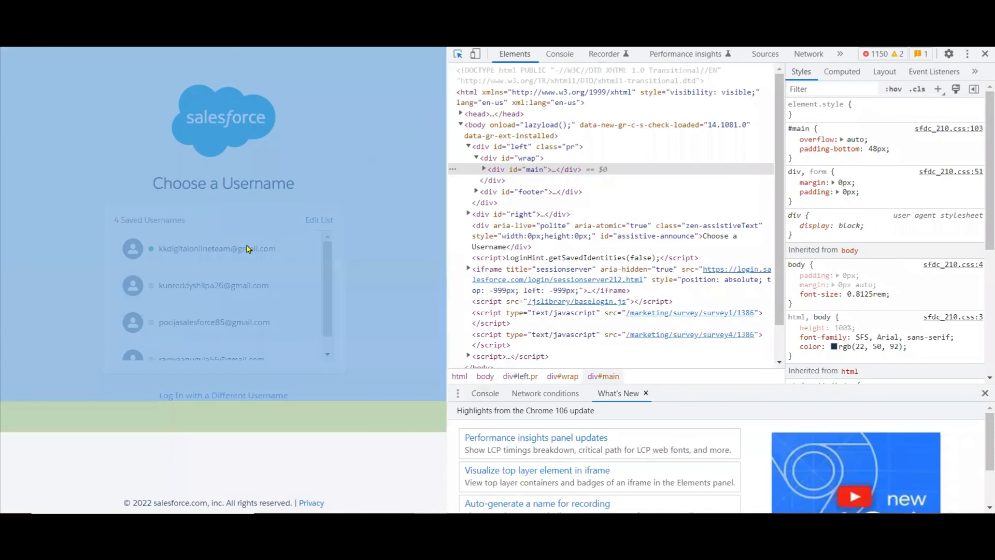
click(242, 251)
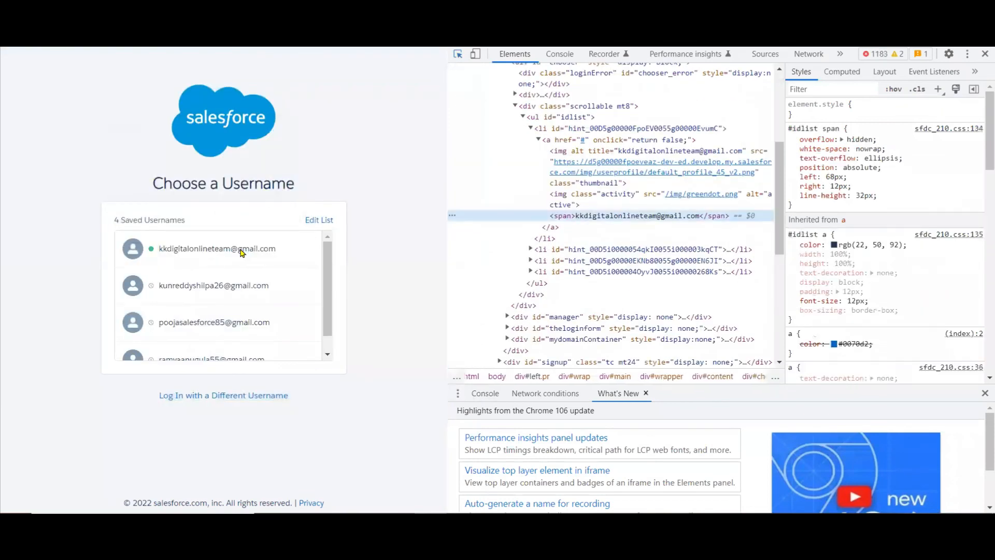
Switch to logging in with a different username and fill the Username and Password fields from the saved credentials starting with "kk".
click(198, 396)
click(263, 214)
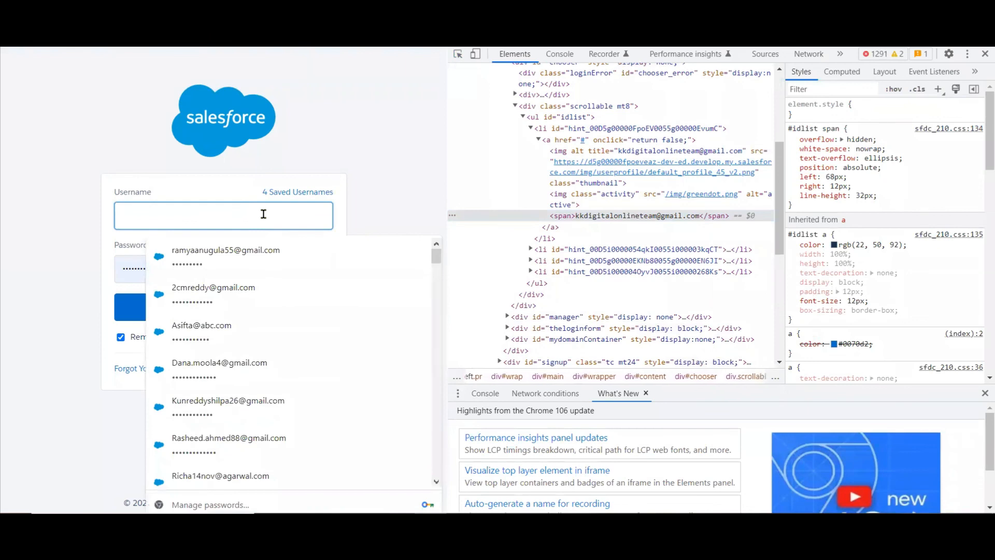
click(263, 255)
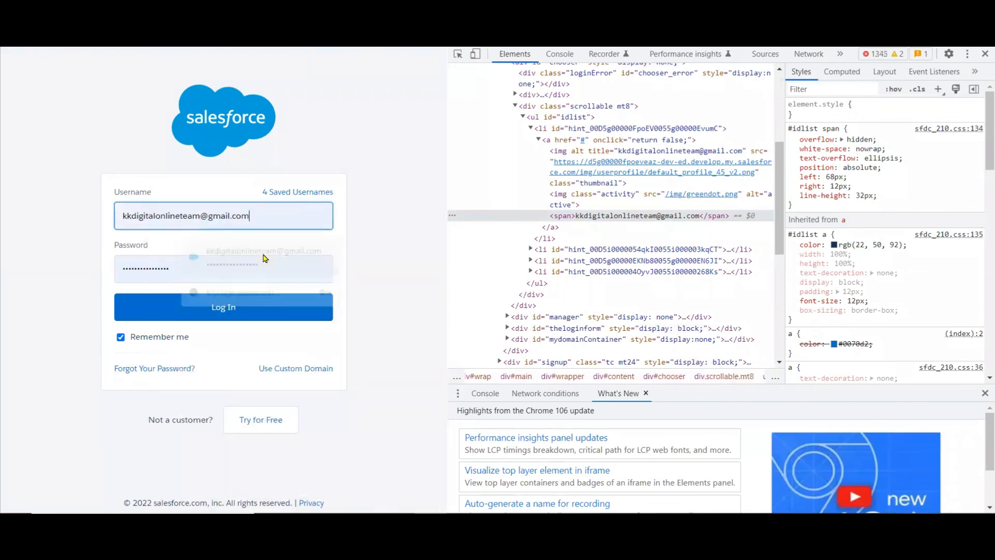
Inspect the Password field and change its input type attribute to "text" in the page's HTML.
click(457, 53)
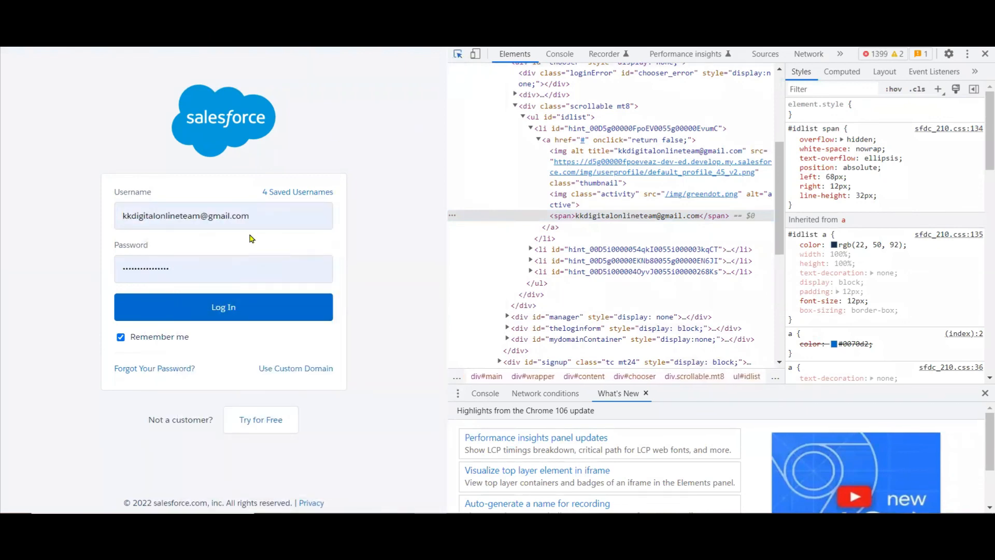
click(163, 268)
click(163, 268)
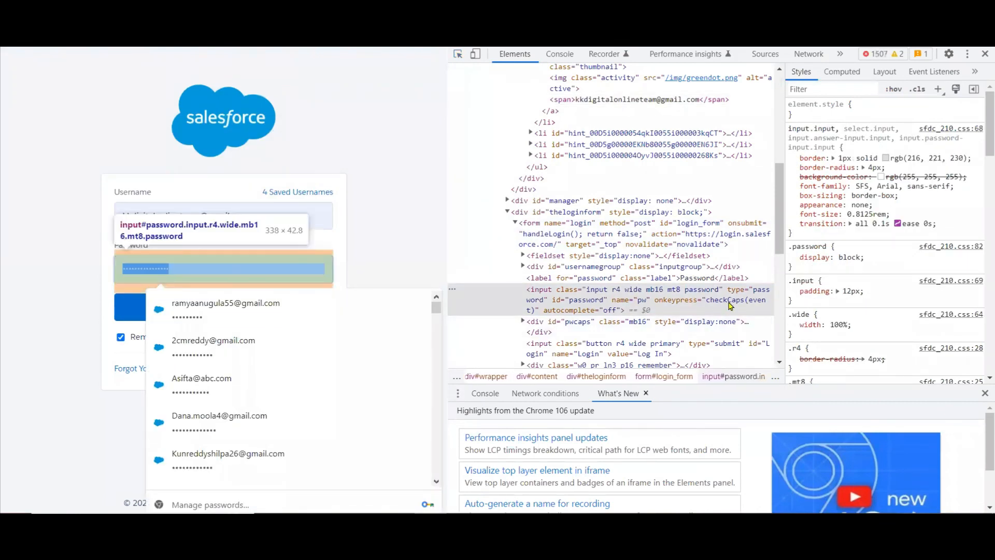
click(763, 293)
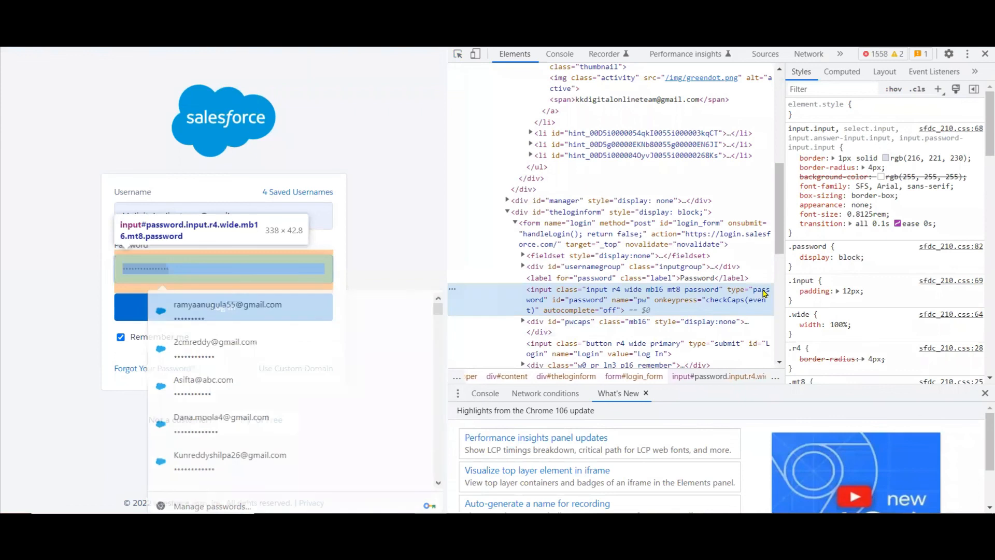
text(text)
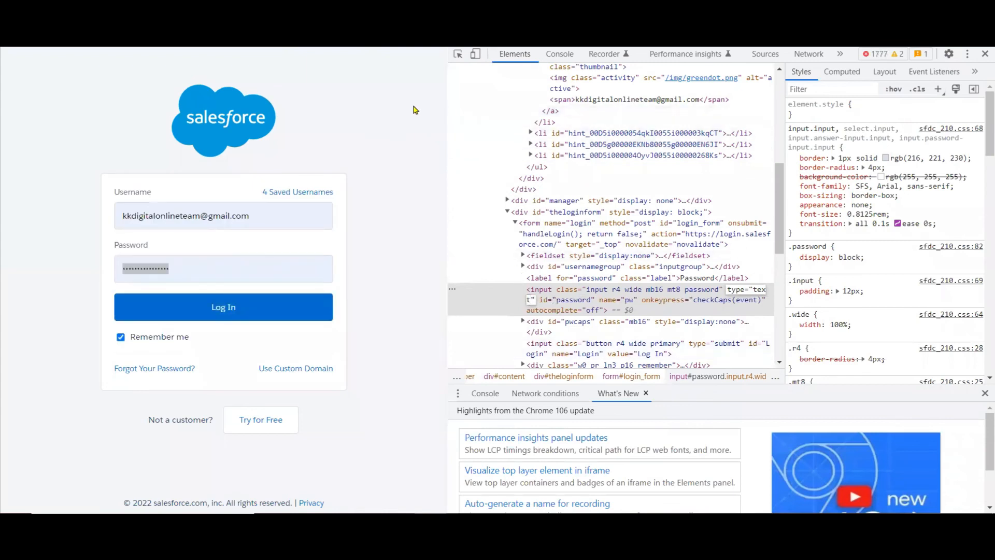
key(Return)
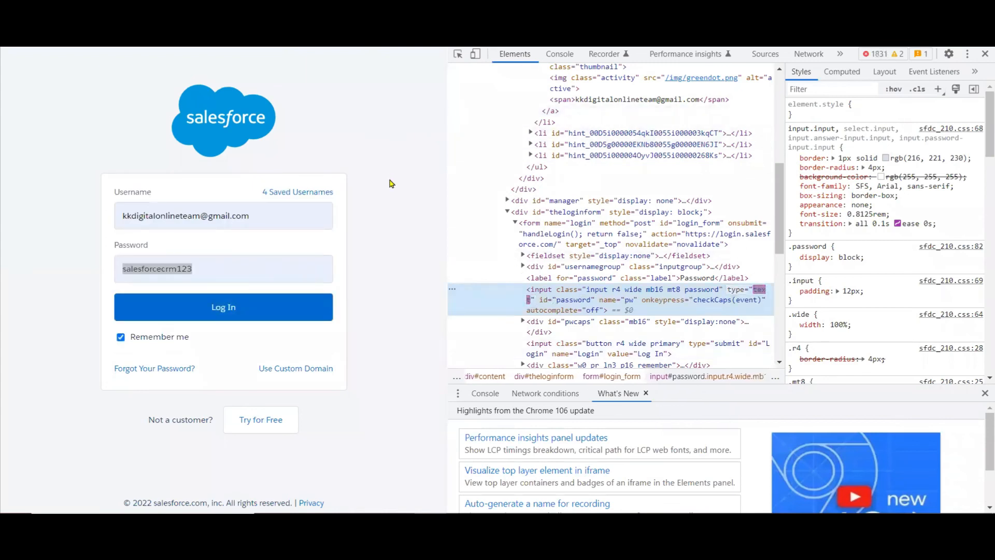
click(391, 187)
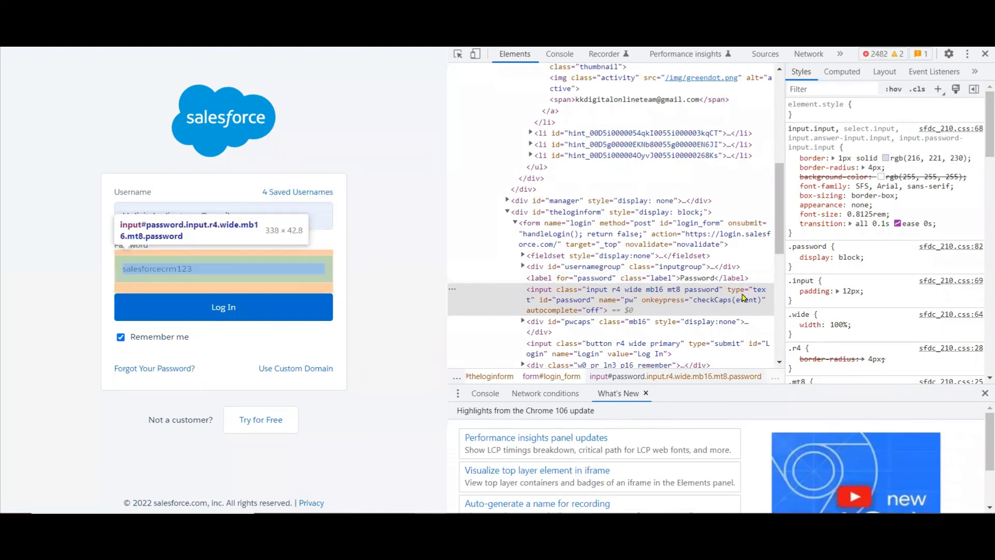
Close the developer tools and log in to Salesforce with the filled-in credentials.
double_click(762, 292)
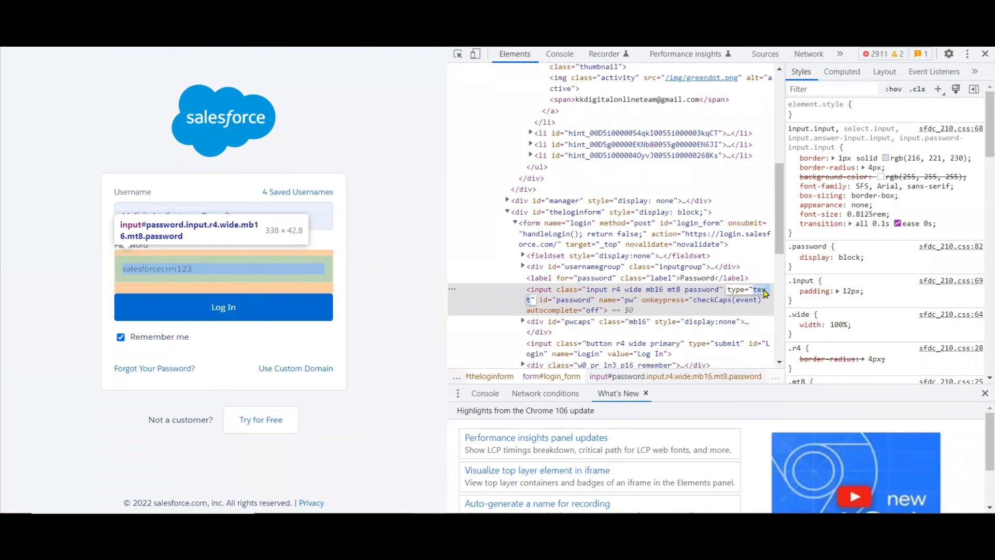
click(981, 56)
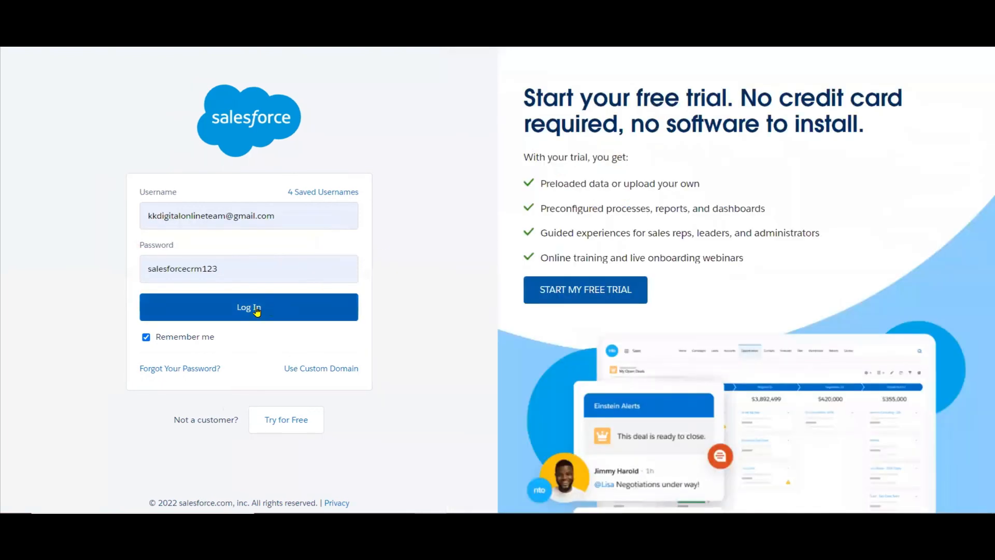
click(256, 309)
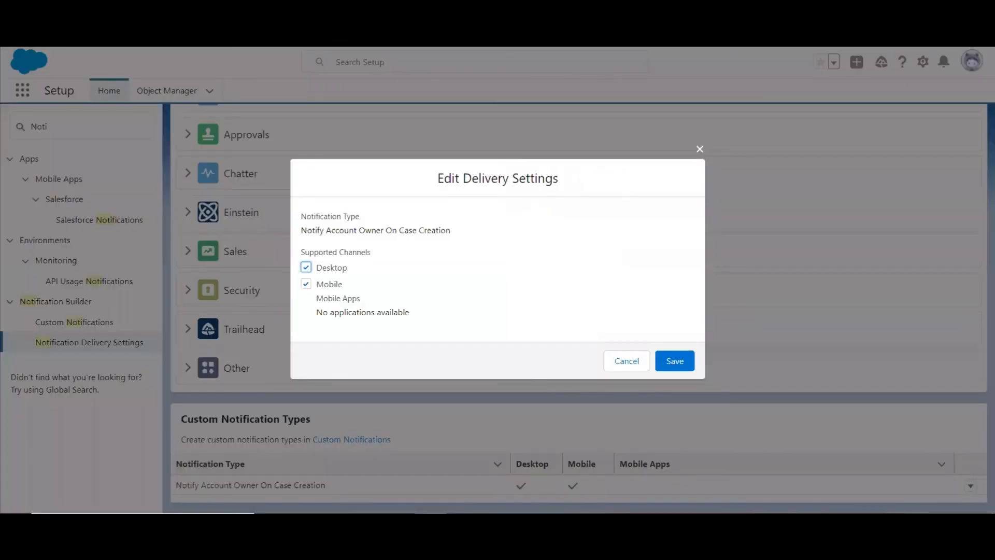
Save the delivery settings of "Notify Account Owner On Case Creation" with Desktop and Mobile enabled, and reopen them to check the supported channels.
click(673, 365)
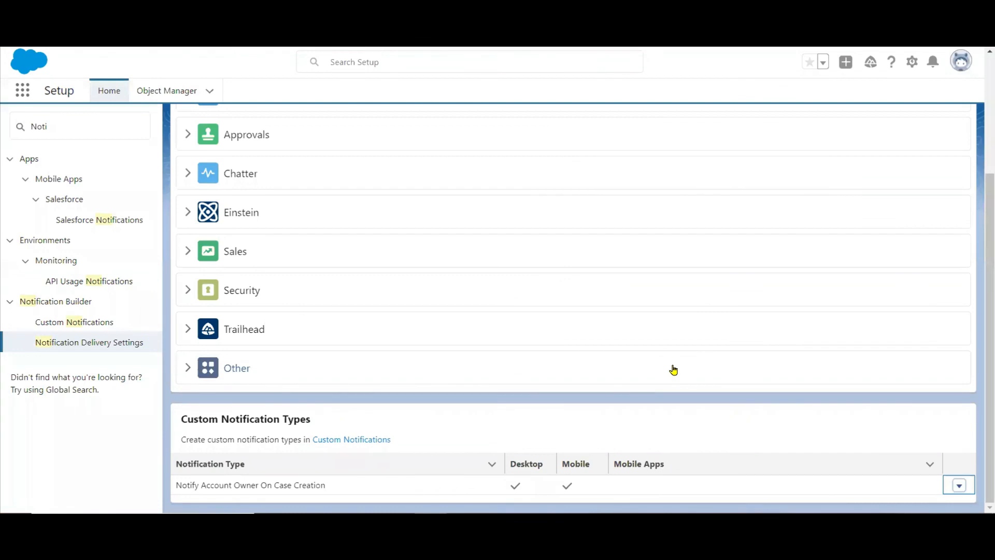
click(960, 487)
click(917, 476)
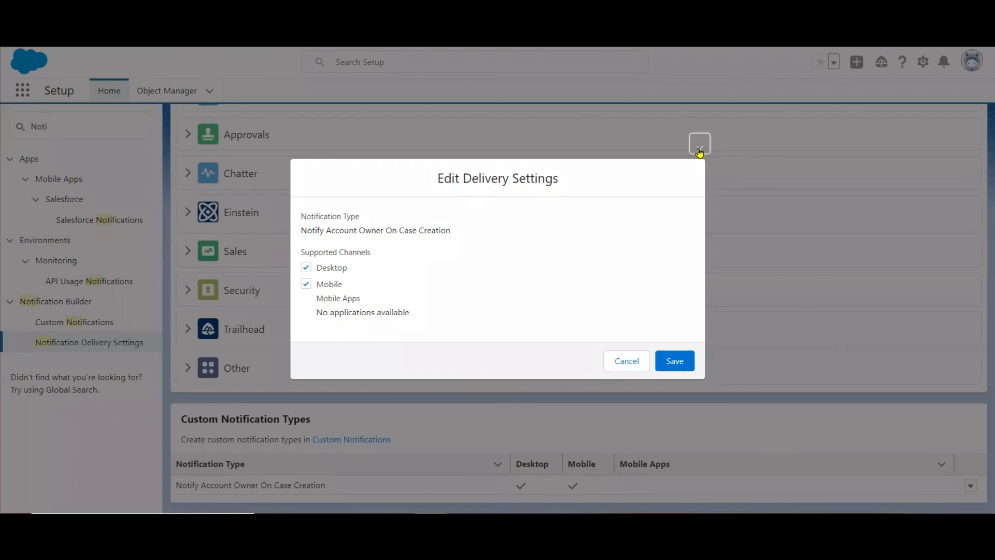
click(700, 147)
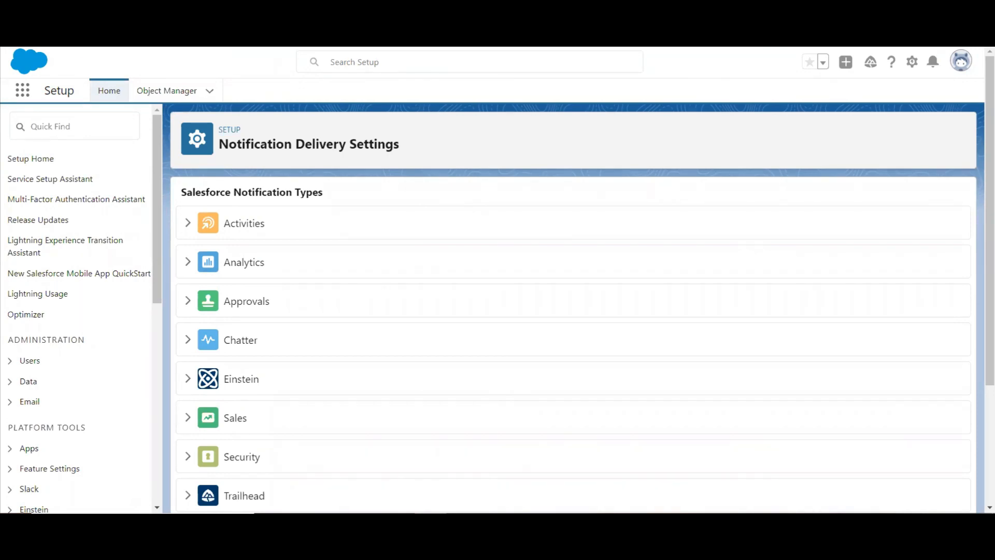
Check the supported channels in the delivery settings of "Notify Account Owner On Case Creation" on the reloaded page and close without saving.
click(989, 507)
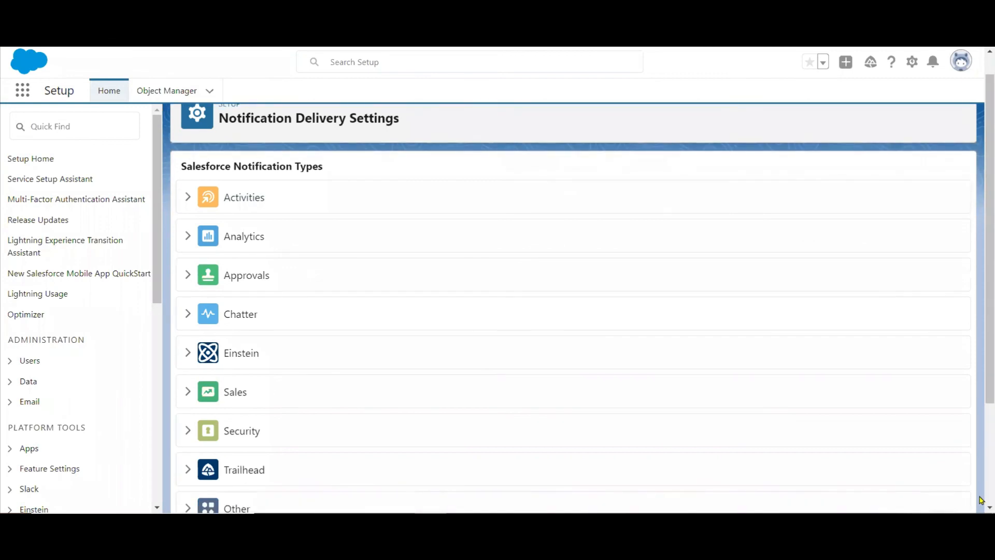
scroll(980, 500, down, 3)
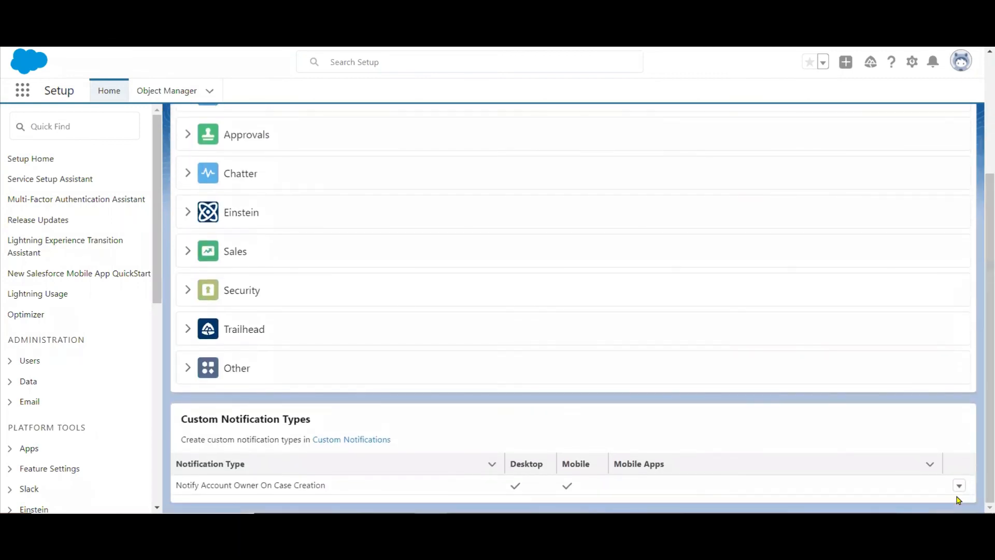
click(959, 486)
click(929, 485)
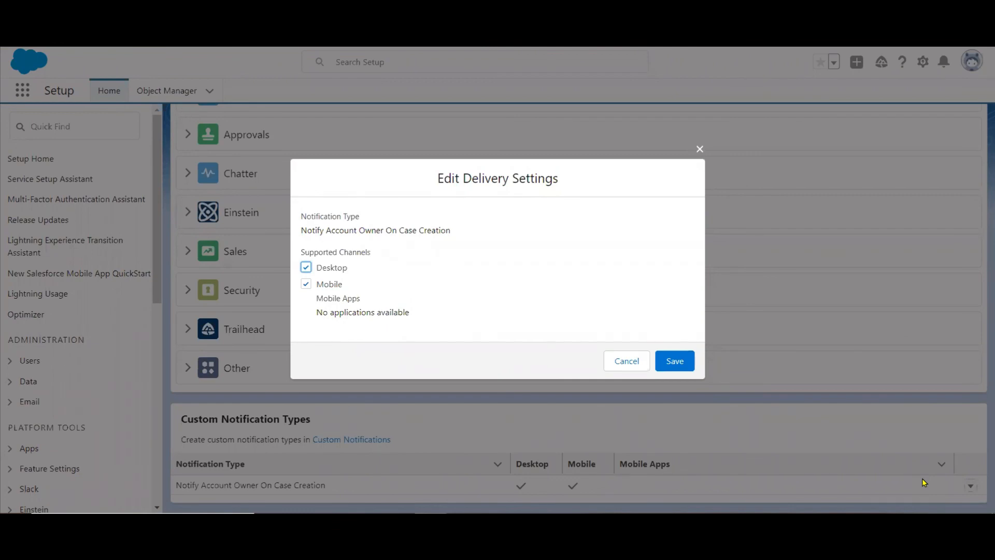
click(700, 148)
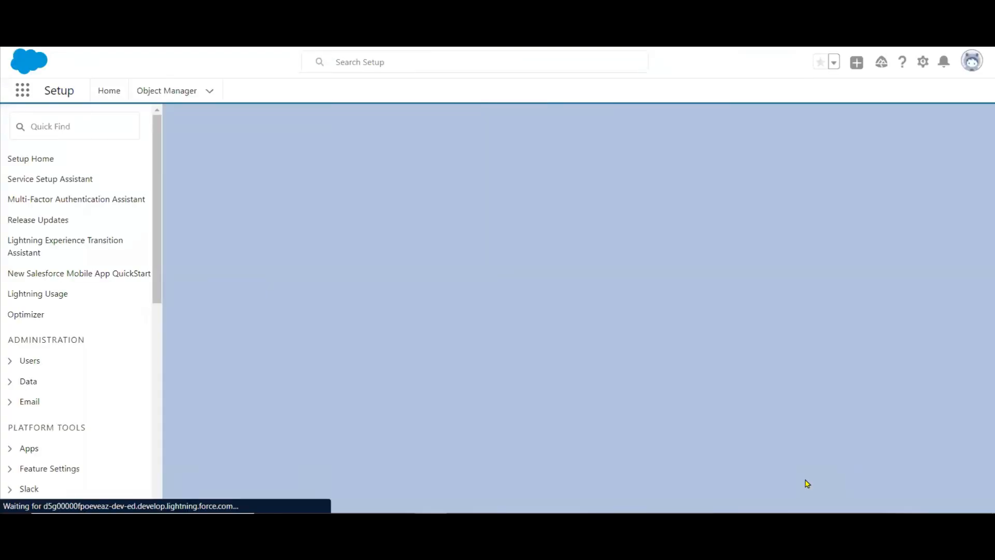
Reopen the delivery settings of the custom notification type "Notify Account Owner On Case Creation" and save them with Desktop and Mobile selected.
scroll(981, 490, down, 4)
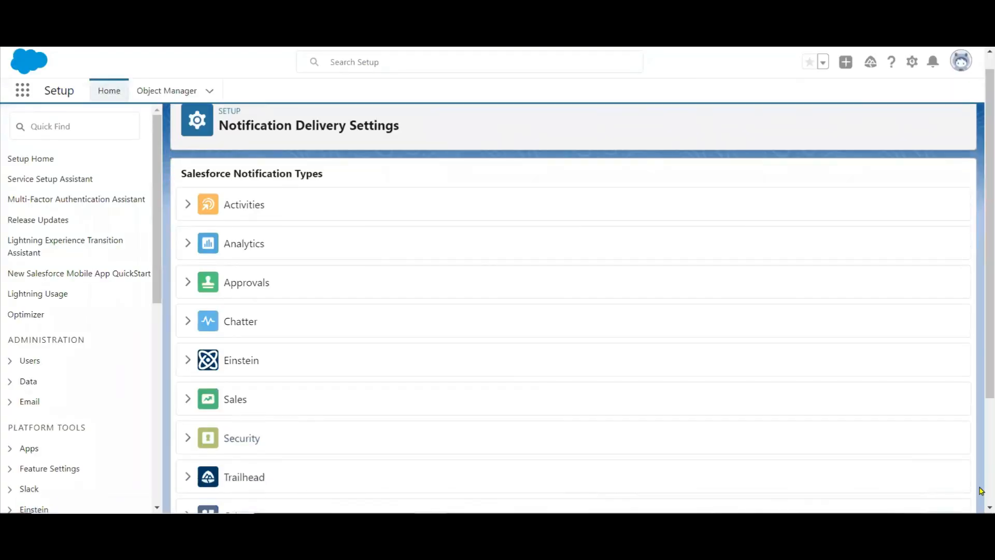
click(959, 486)
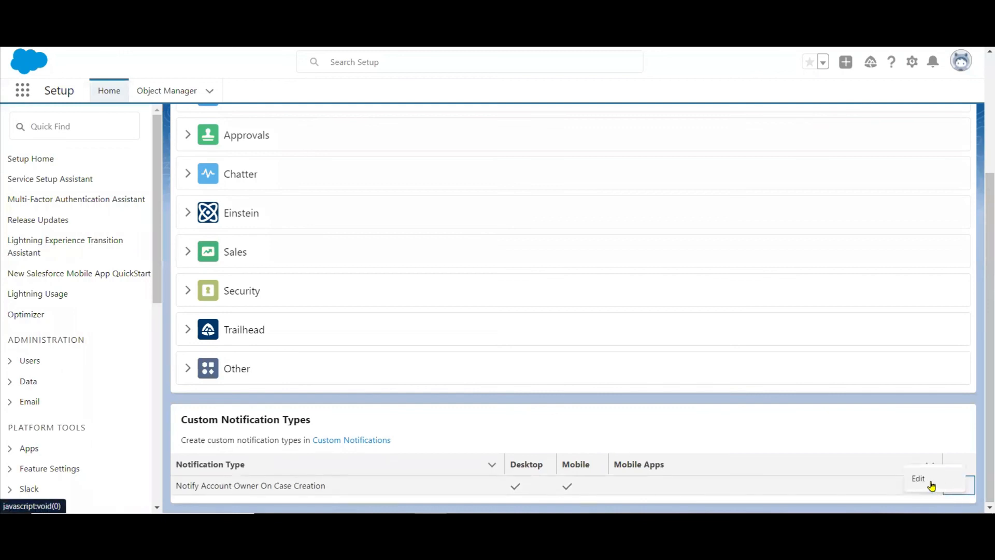
click(928, 486)
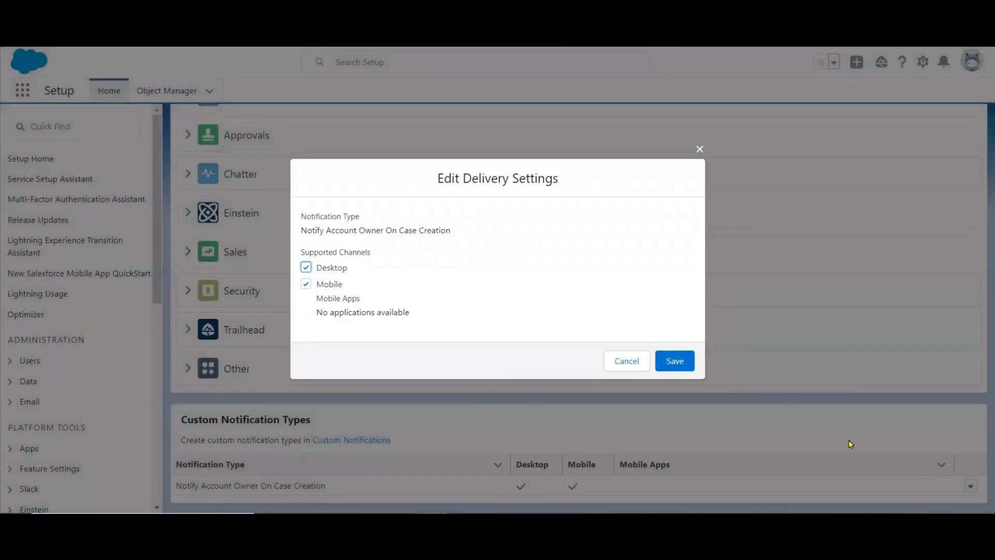
click(681, 367)
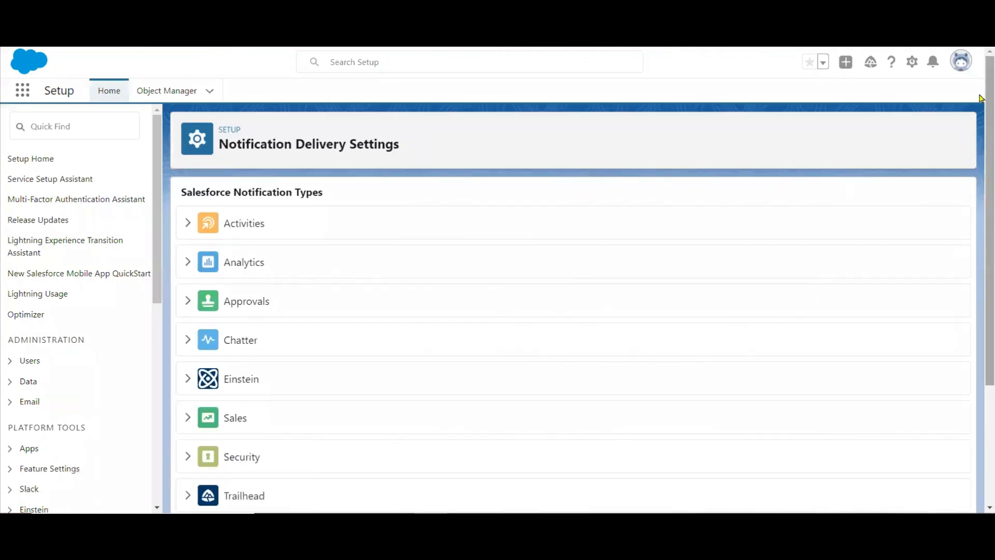
Log out of the Salesforce org and log back in with the remembered username.
click(960, 70)
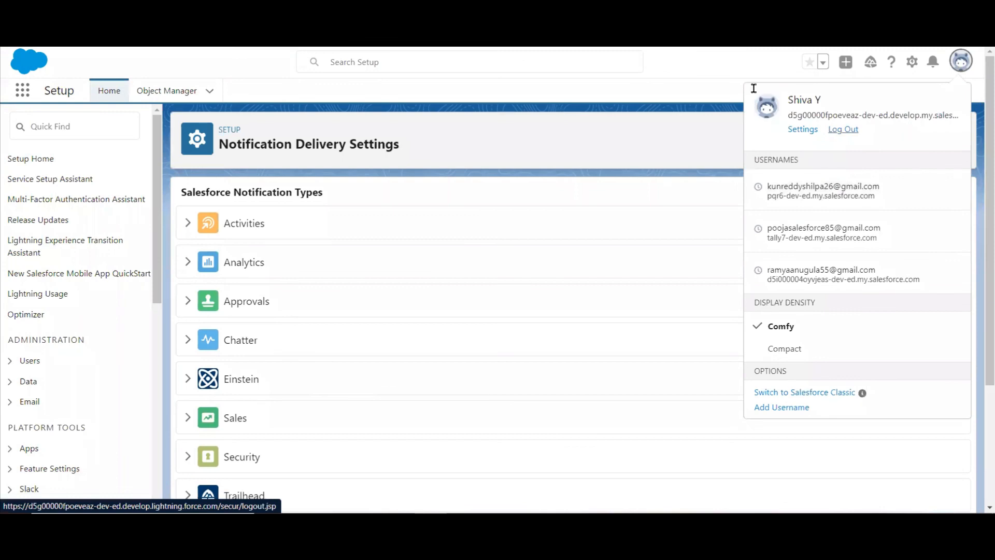
click(843, 129)
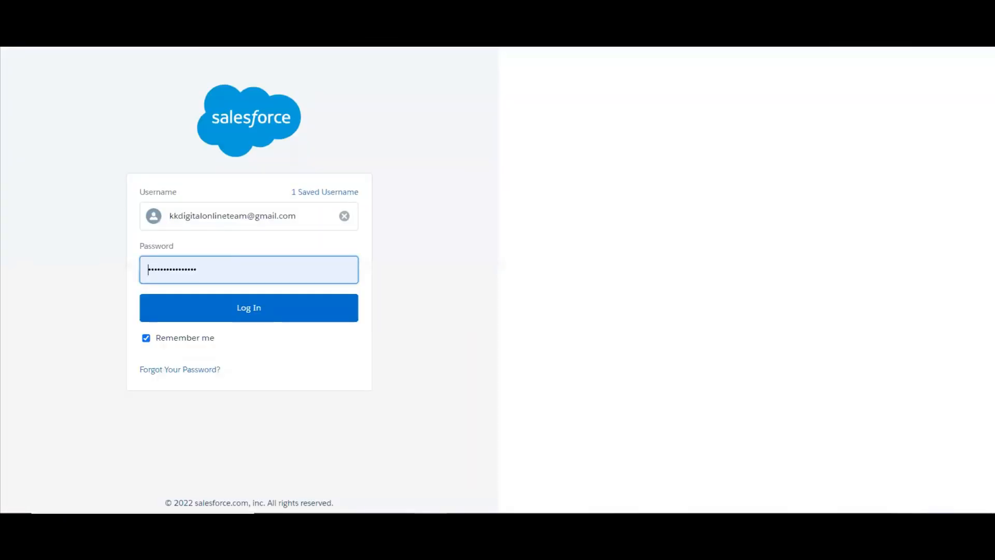
click(218, 309)
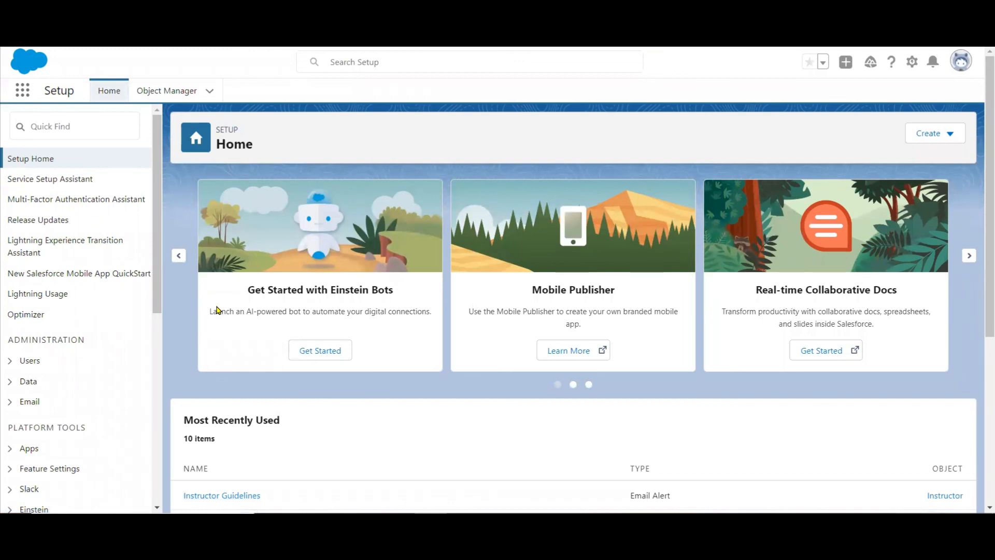
Search Setup for "noti" and open Notification Delivery Settings at the Custom Notification Types list.
click(961, 65)
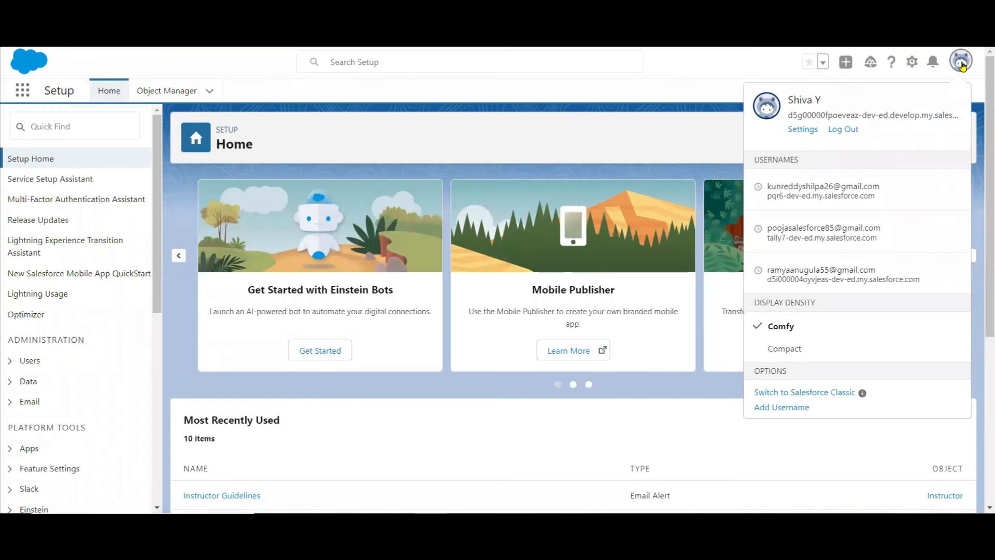
click(79, 126)
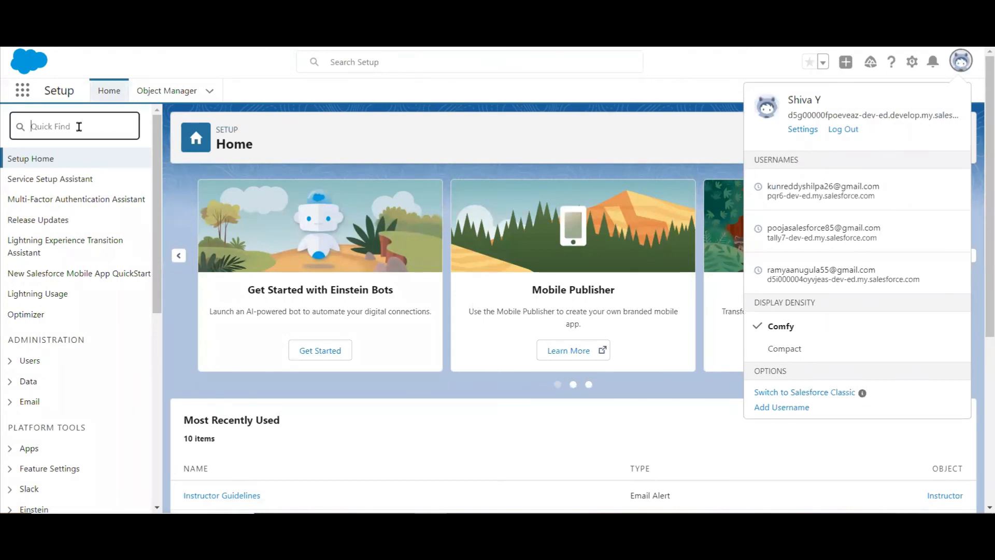
text(not)
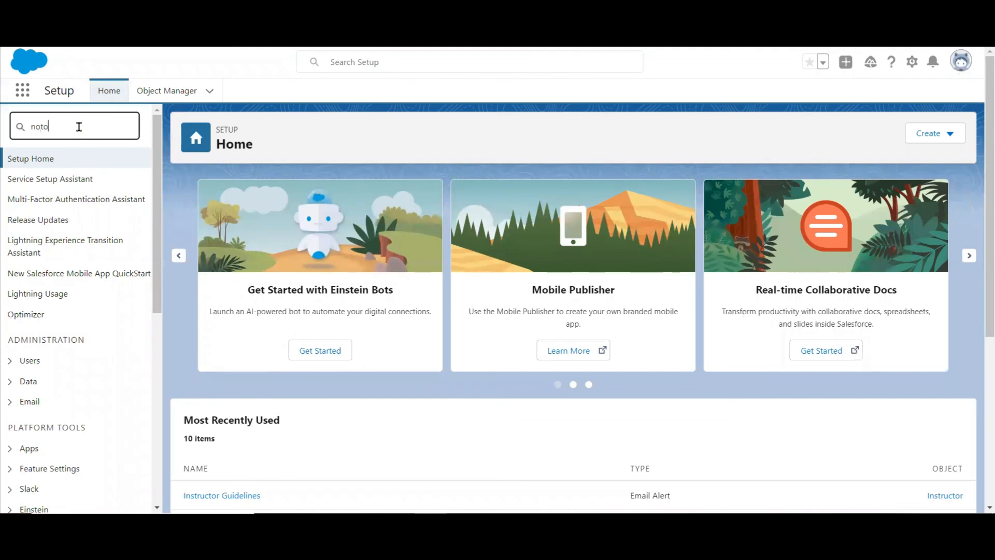
text(i)
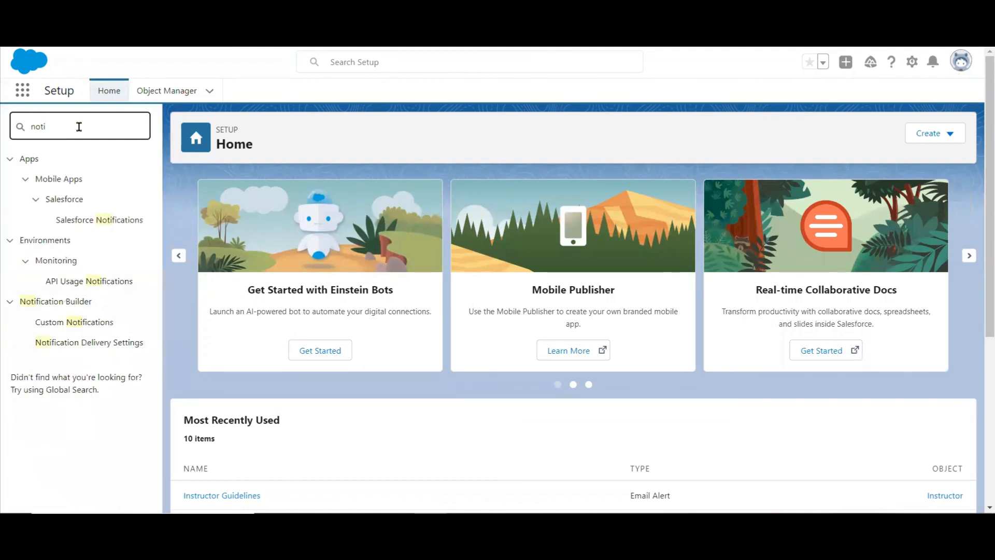
click(88, 342)
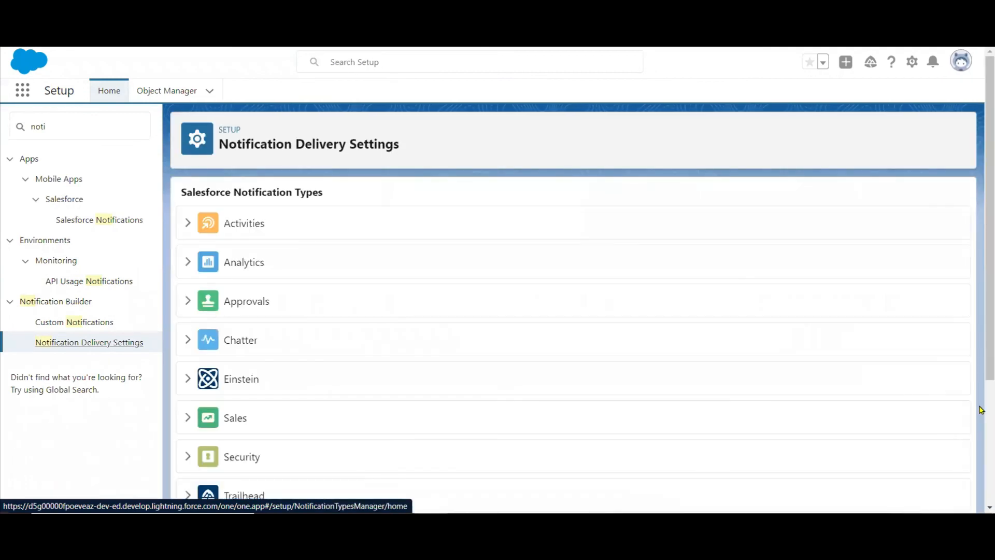
scroll(979, 417, down, 3)
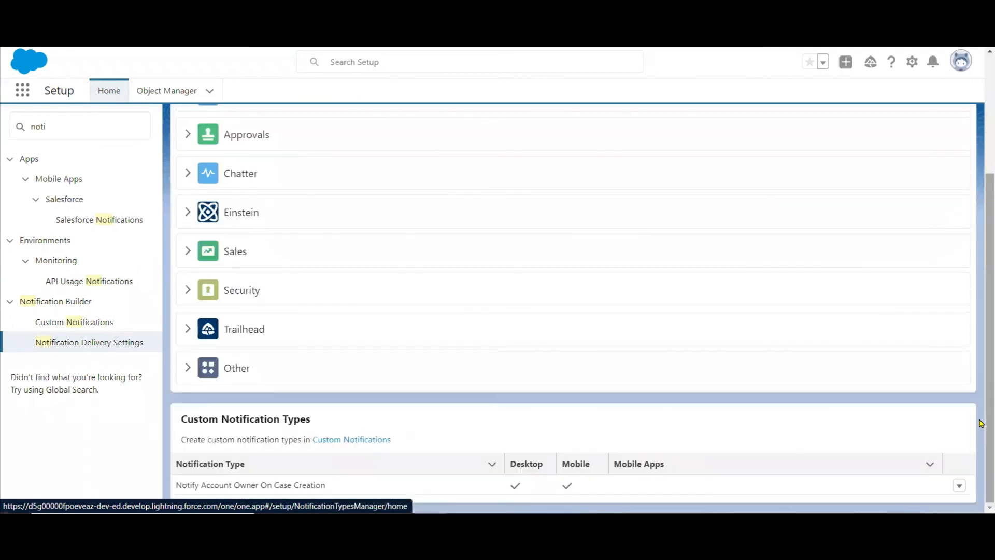
Open the delivery settings of "Notify Account Owner On Case Creation" after the new login and save them with the supported channels as they are.
click(959, 487)
click(926, 481)
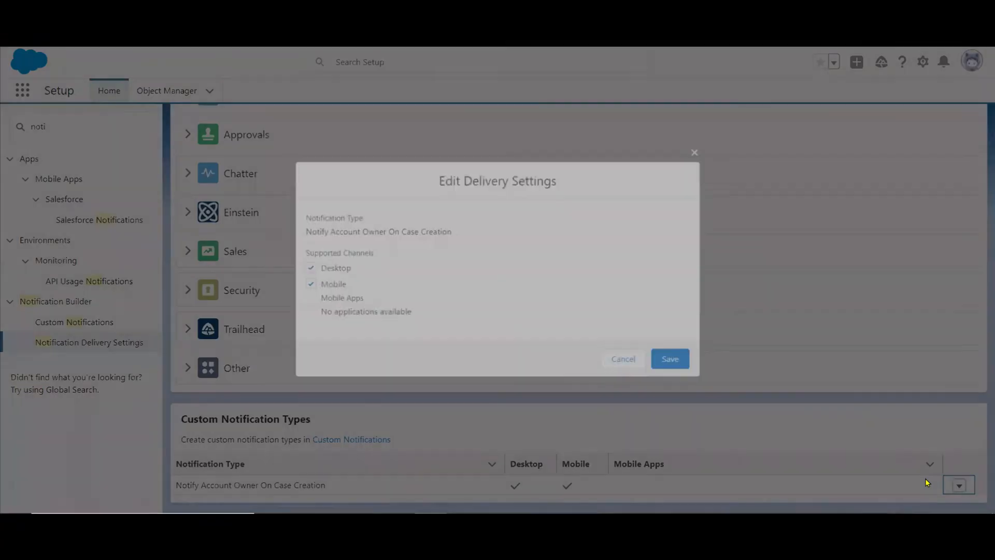
click(667, 359)
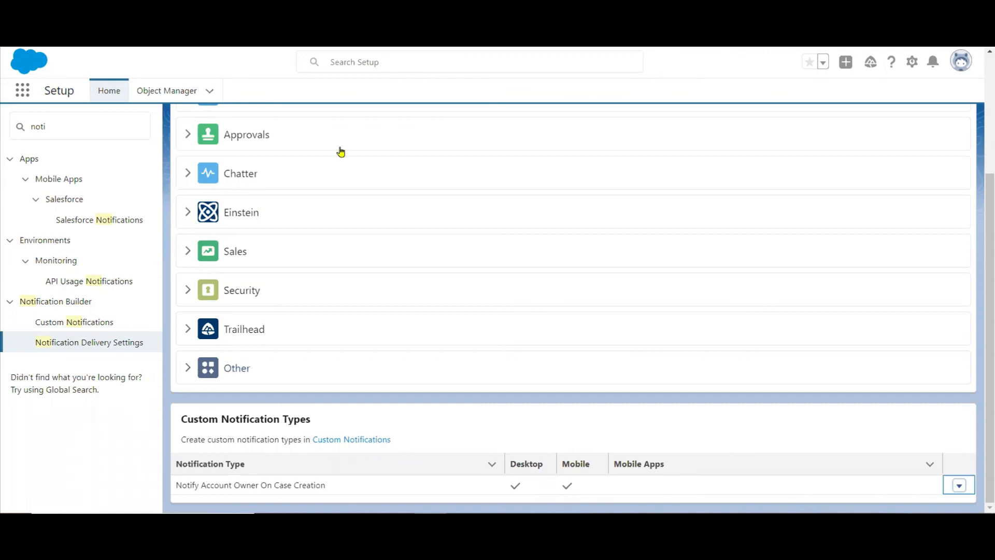
Reload the page and save the delivery settings of "Notify Account Owner On Case Creation" with the mobile app Salesforce for iOS selected.
key(F5)
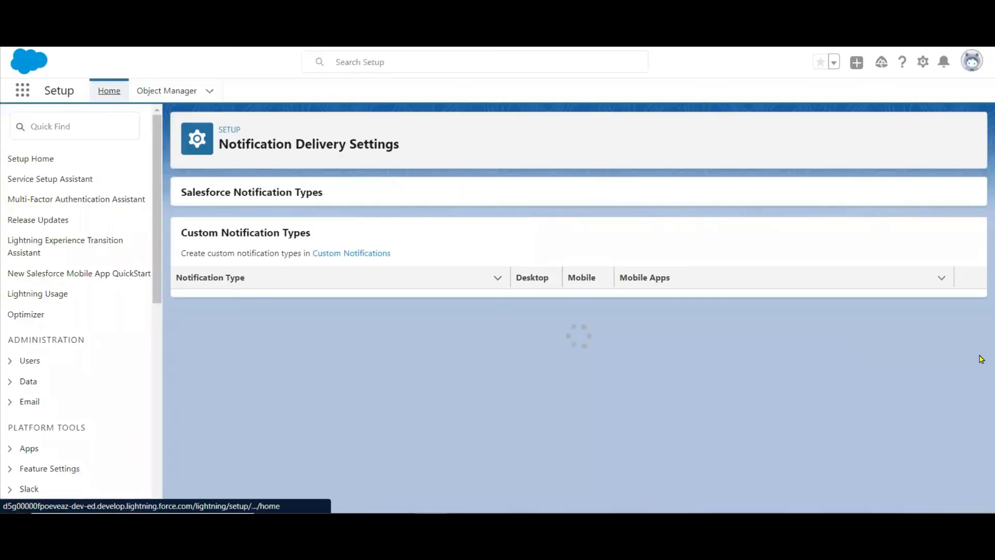
scroll(936, 456, down, 3)
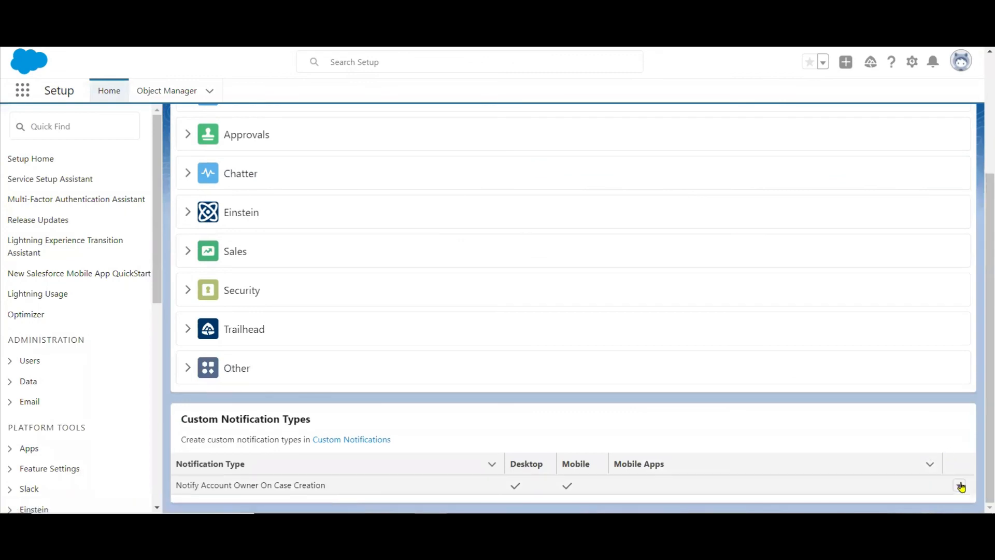
click(928, 483)
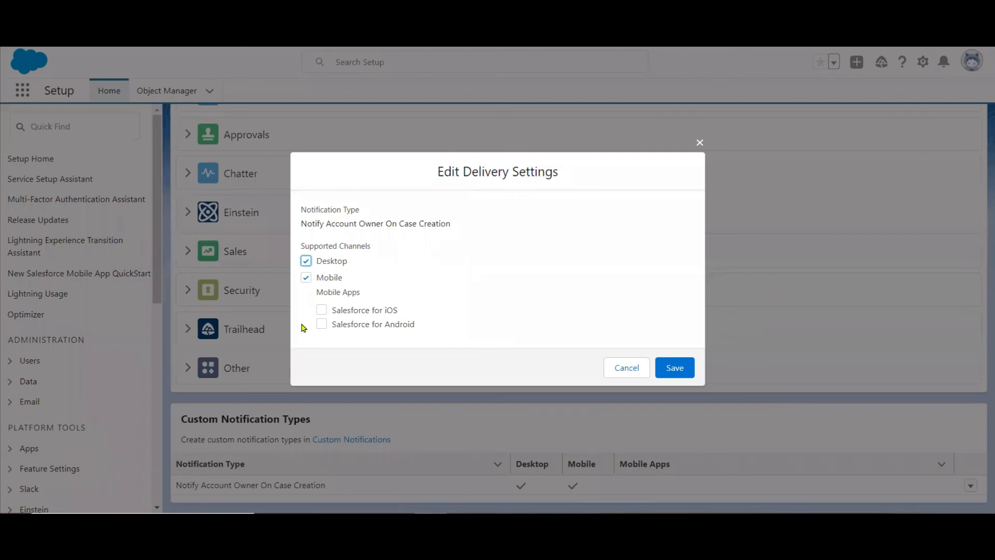
click(321, 310)
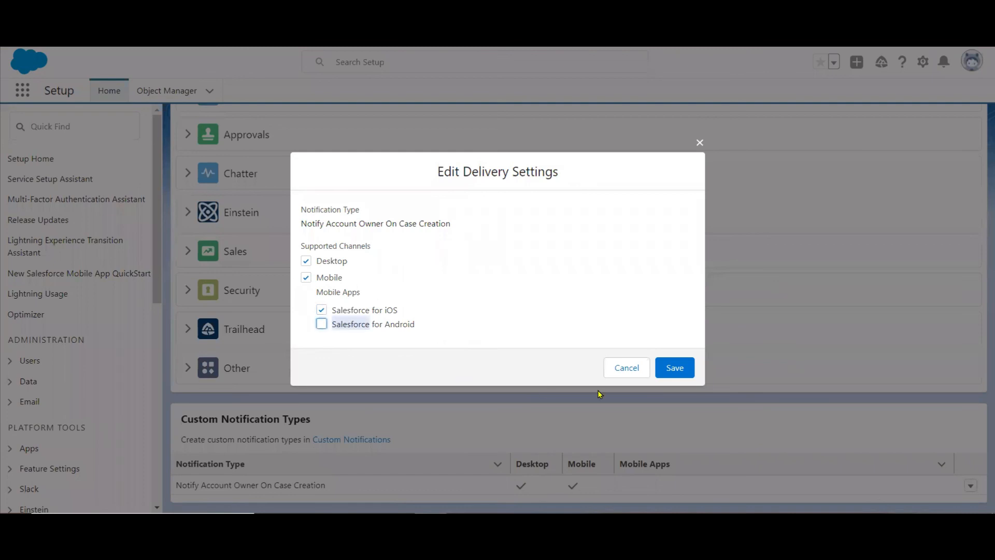
click(685, 365)
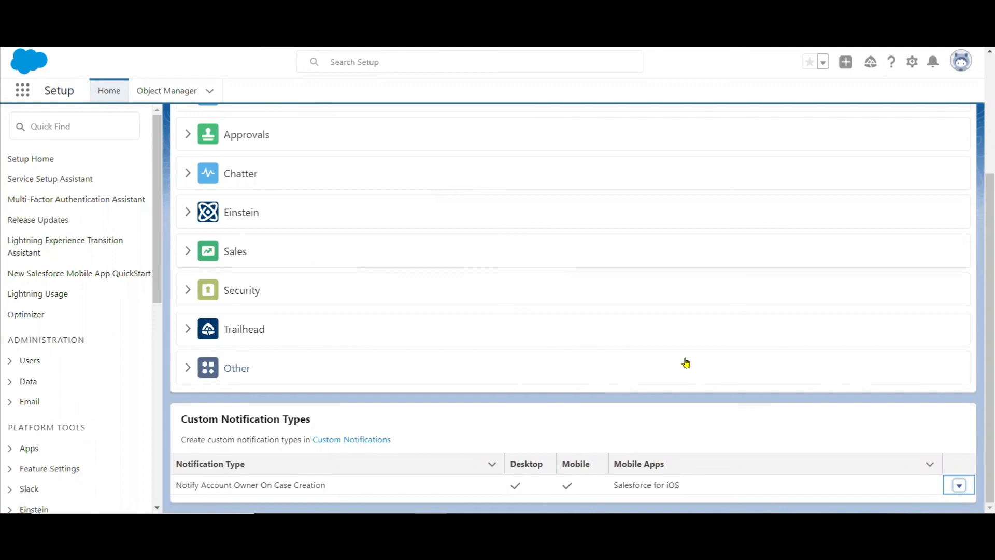
Search Setup for "salesforce n" and open Salesforce Notifications to check the in-app and push notification settings.
click(66, 126)
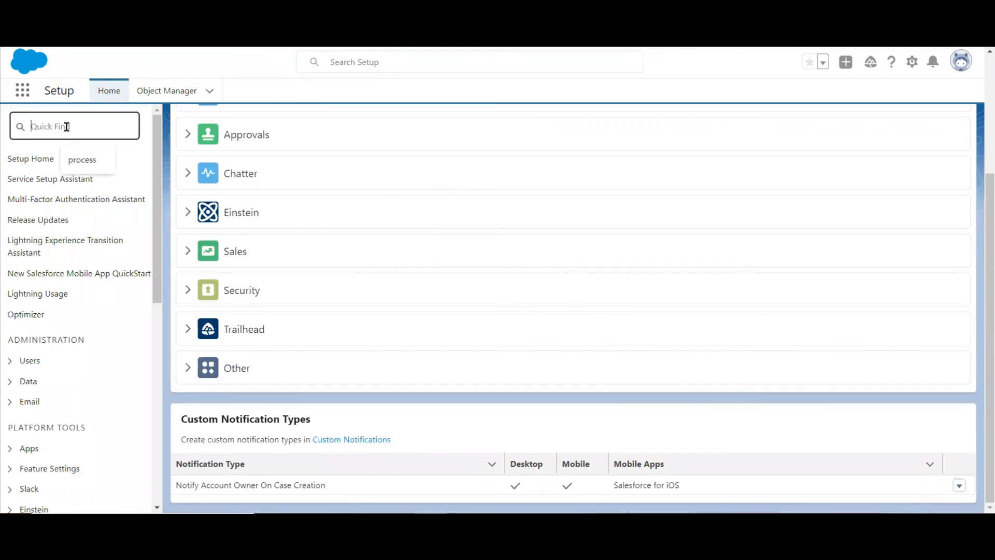
text(salesforce n)
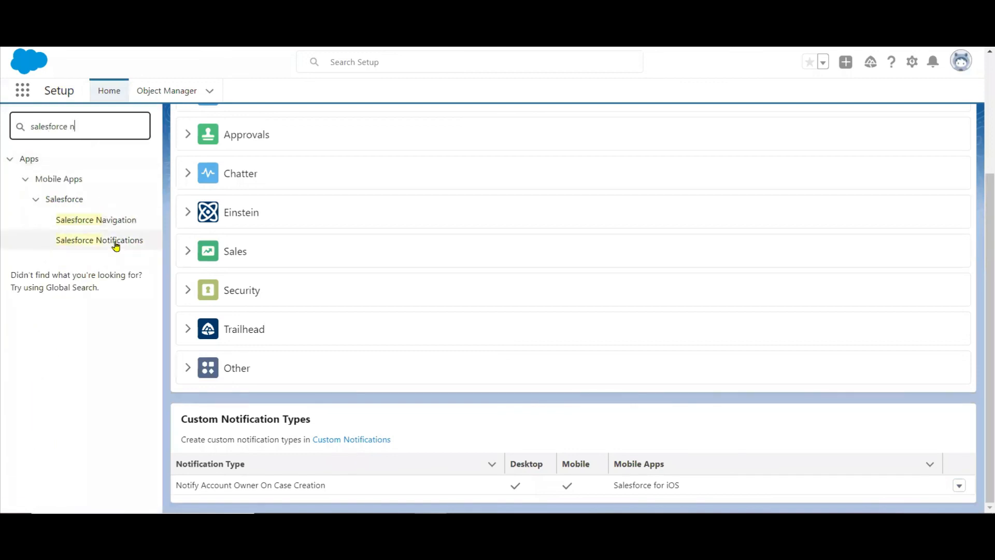
click(116, 246)
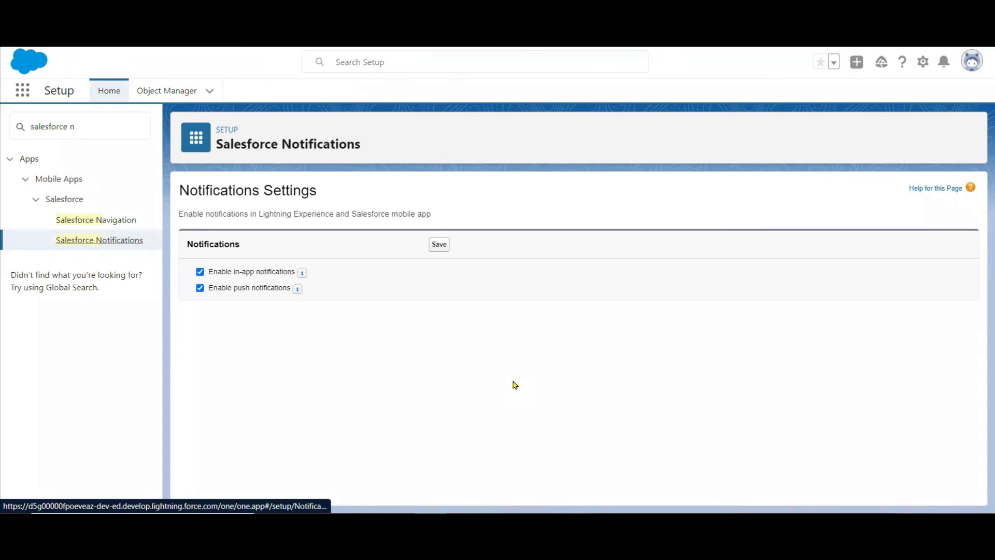
Search Setup for "process" and open the Process Builder list of processes.
click(85, 117)
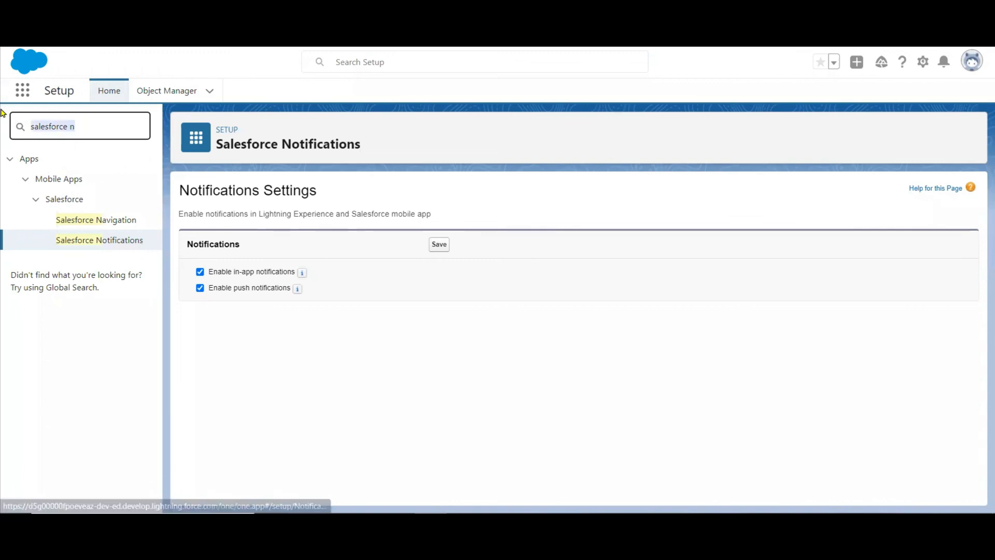
text(process)
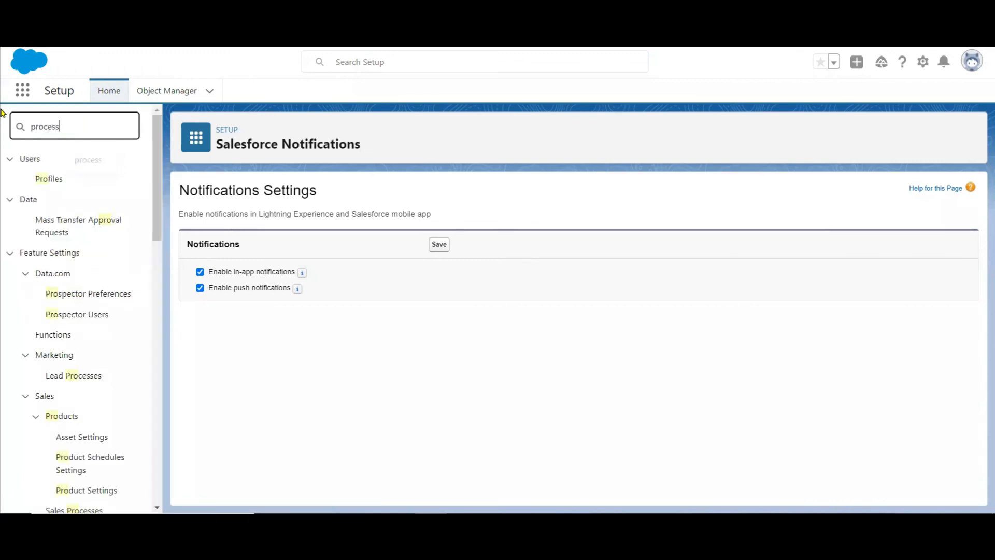
drag(156, 192, 156, 369)
click(67, 313)
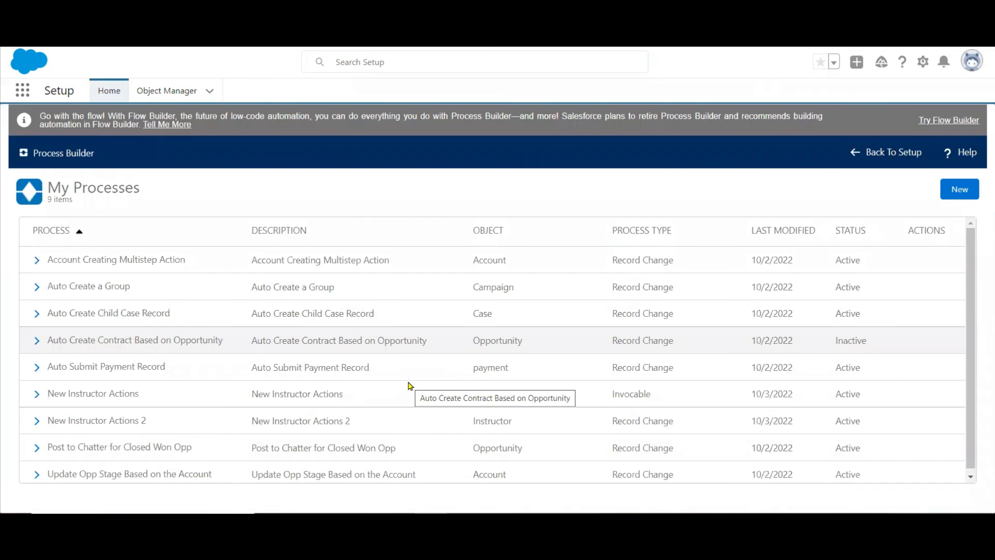
Start a new process in Process Builder and name it "Notify Account Owner on Case Creation", keeping the generated API name.
click(962, 190)
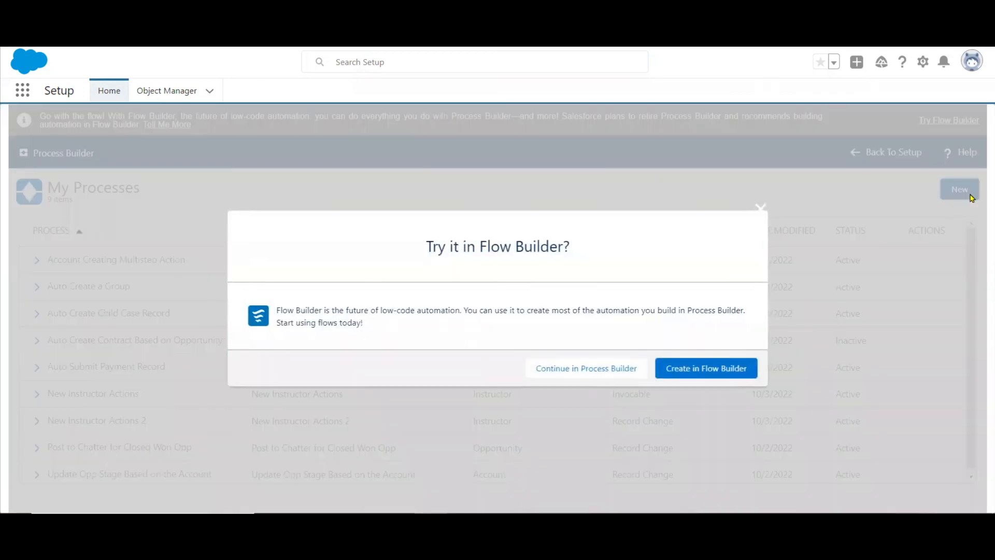
click(586, 375)
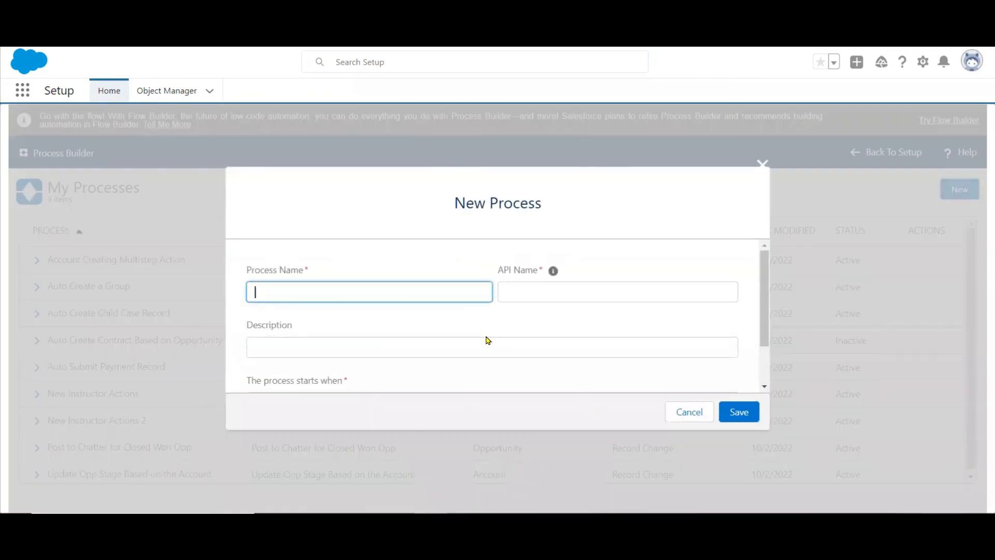
text(Notify Account Owner on Case Creation)
key(Tab)
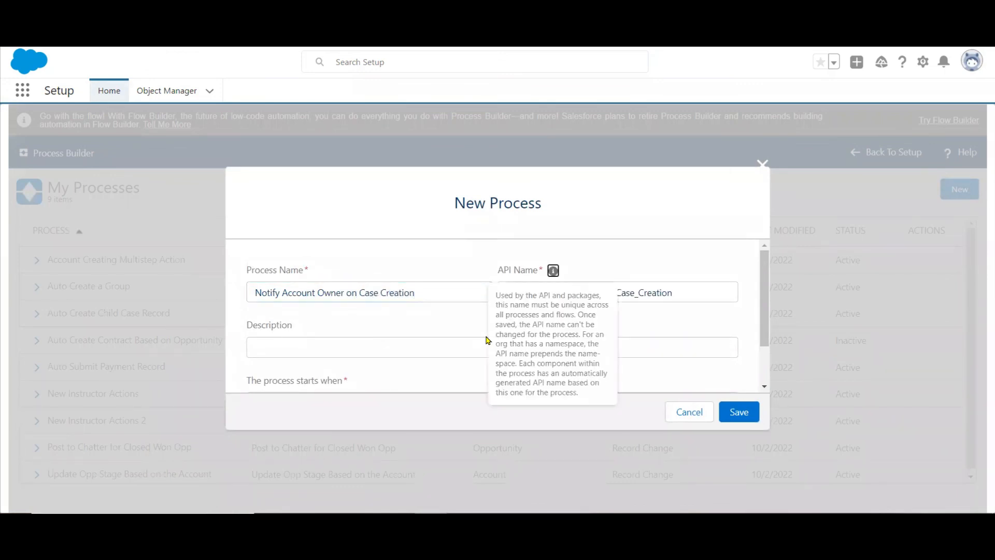
key(Tab)
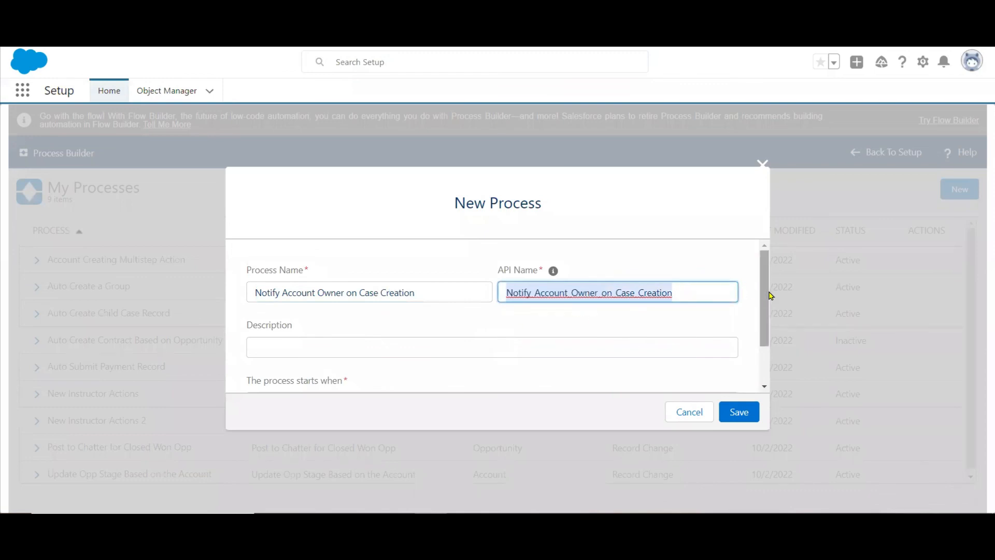
Set the new process to start when a record changes and save it.
scroll(766, 296, down, 1)
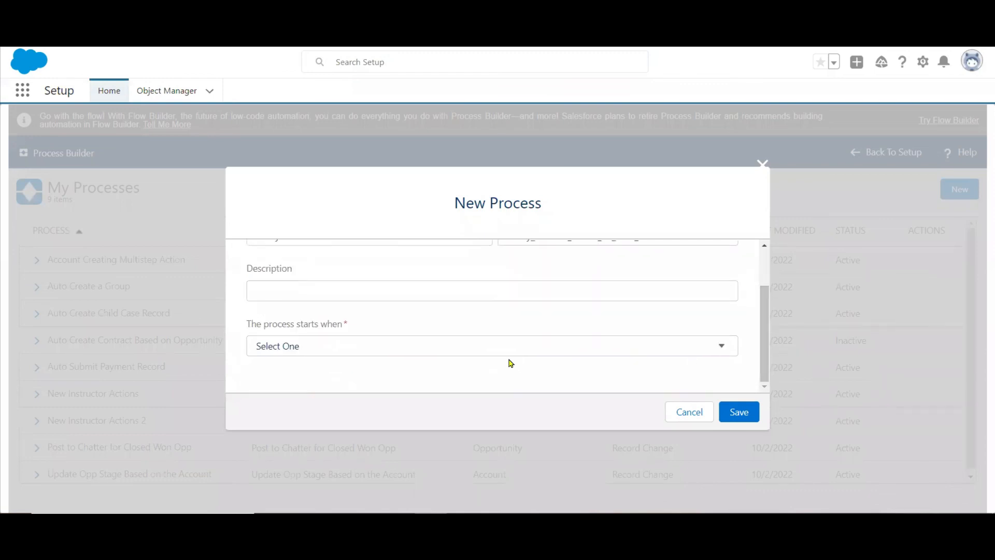
click(545, 349)
click(377, 378)
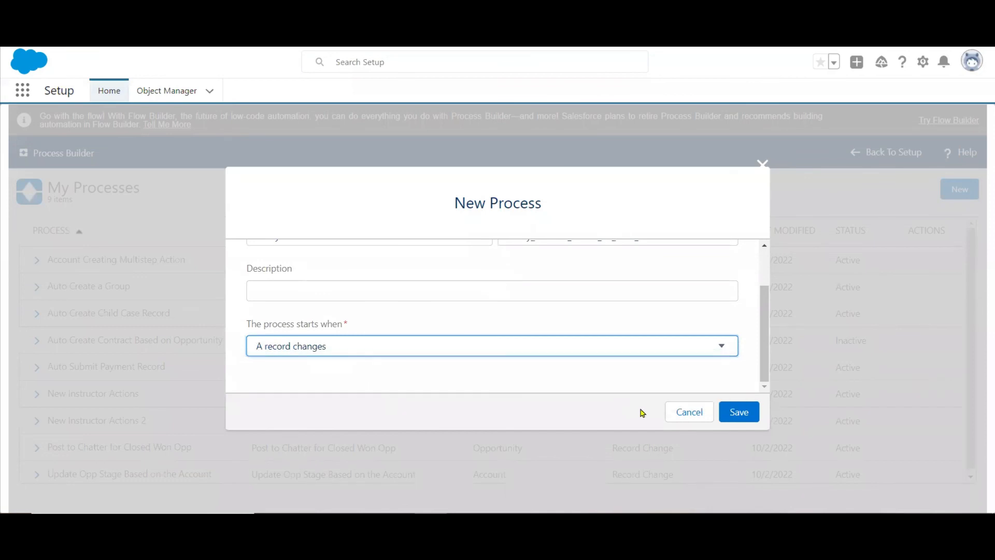
click(740, 411)
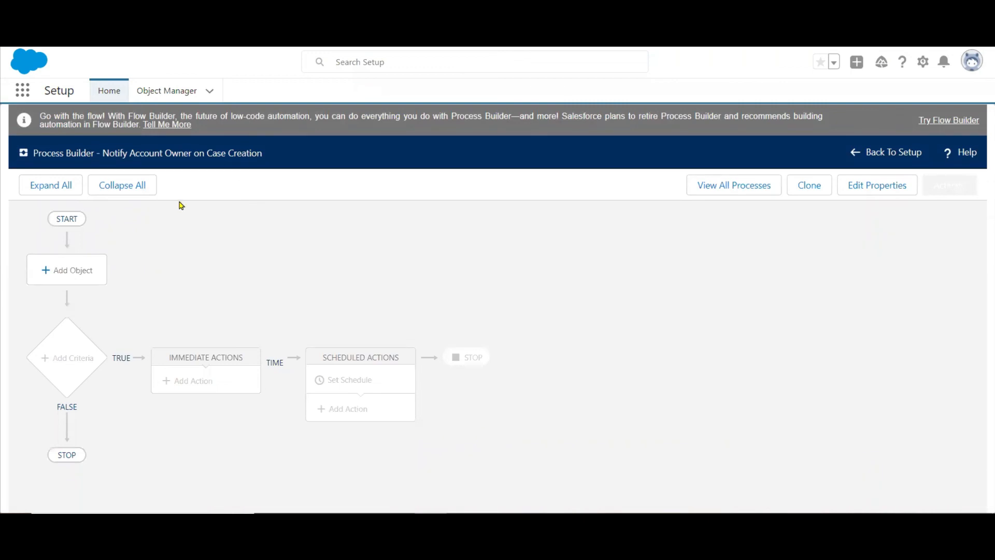
Add Case as the process object, starting the process only when a record is created, and save it.
click(61, 279)
click(614, 287)
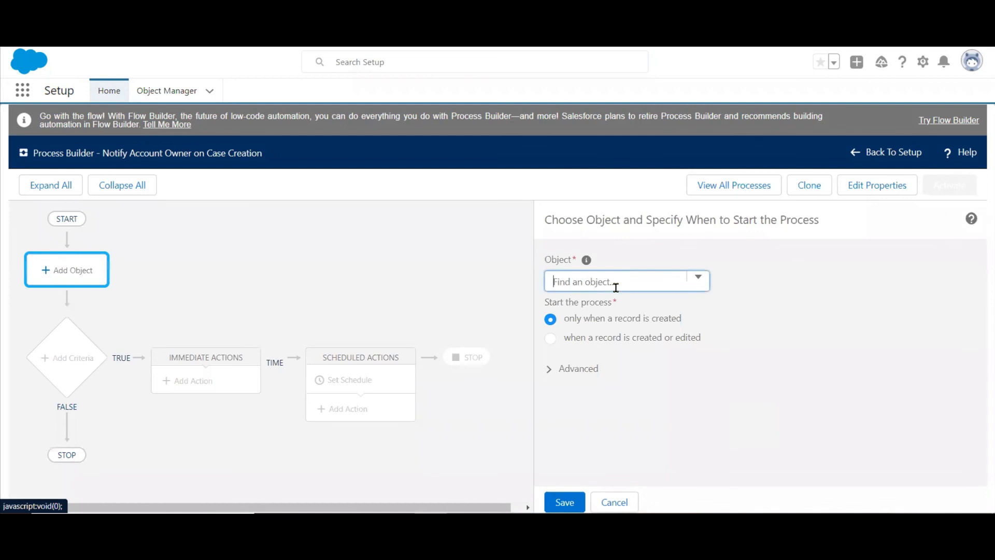
text(case)
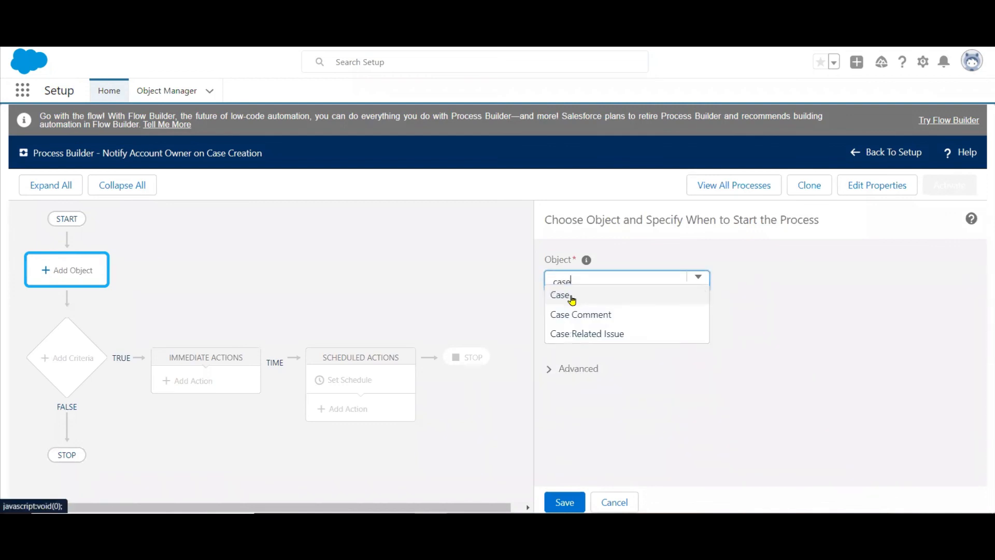
click(570, 296)
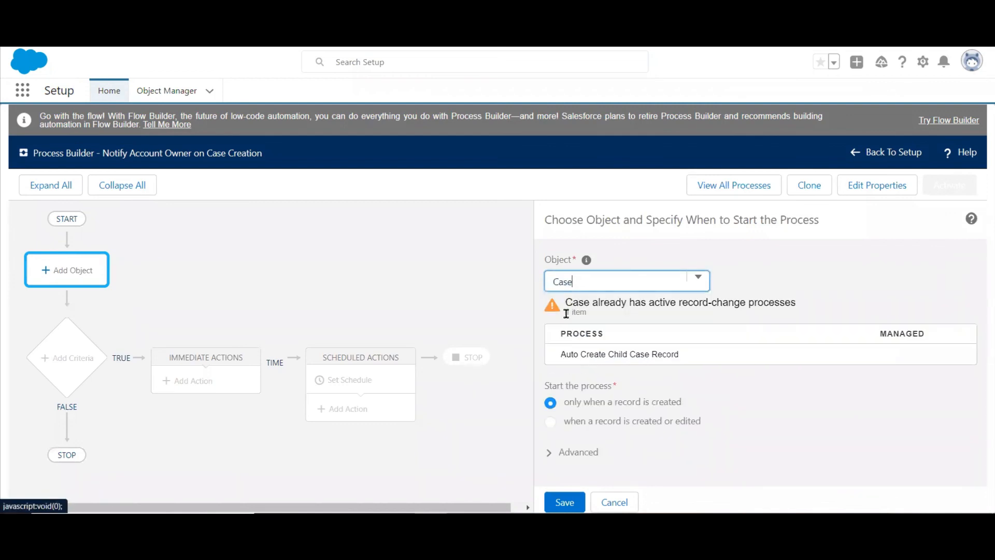
click(564, 502)
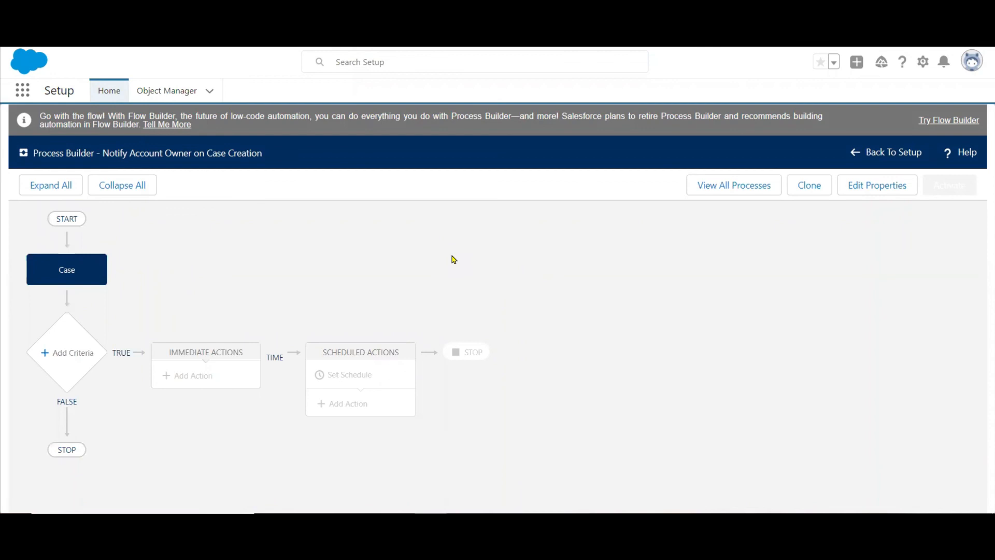
Add a criteria node named "No Criteria" that executes the actions without any criteria, and save it.
click(46, 357)
click(466, 368)
click(523, 276)
text(n)
key(BackSpace)
text(No)
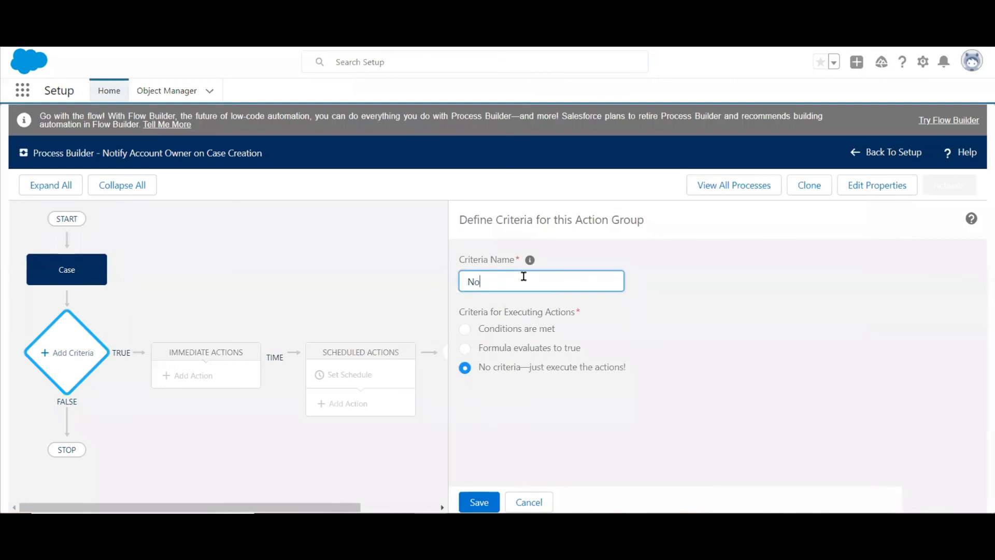
text( Criteria)
click(484, 504)
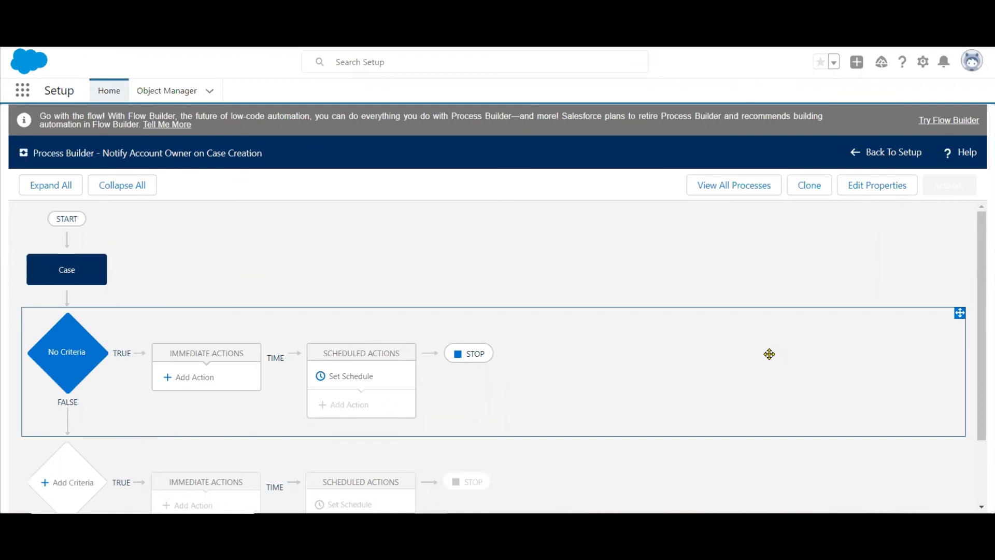
Add an immediate action of type Send Custom Notification and name it "Notify Owner".
click(196, 377)
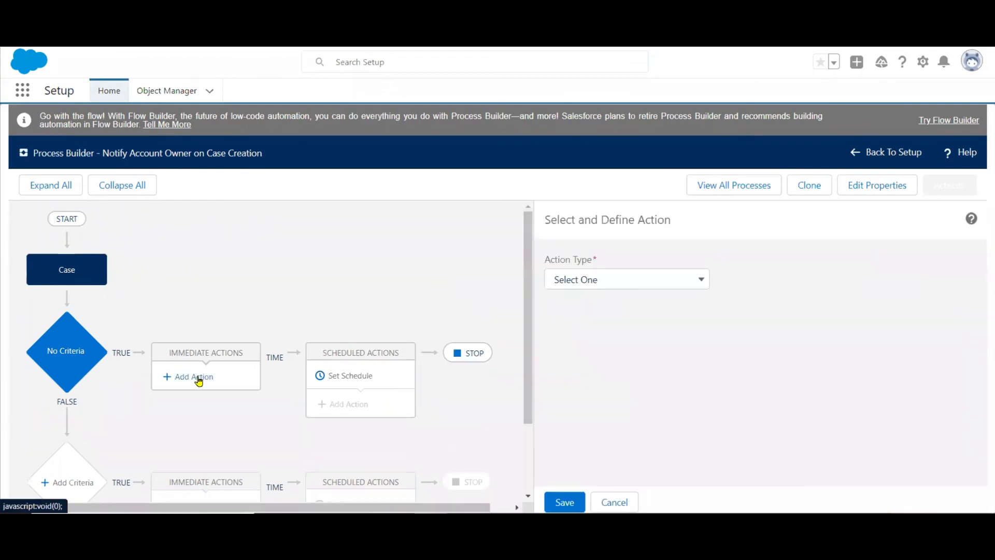
click(592, 279)
click(601, 410)
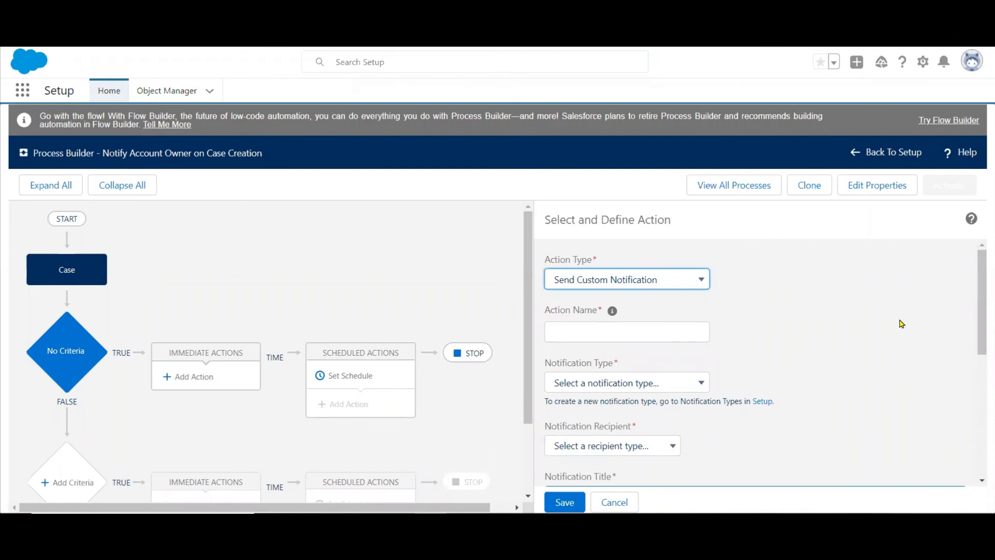
scroll(980, 307, down, 1)
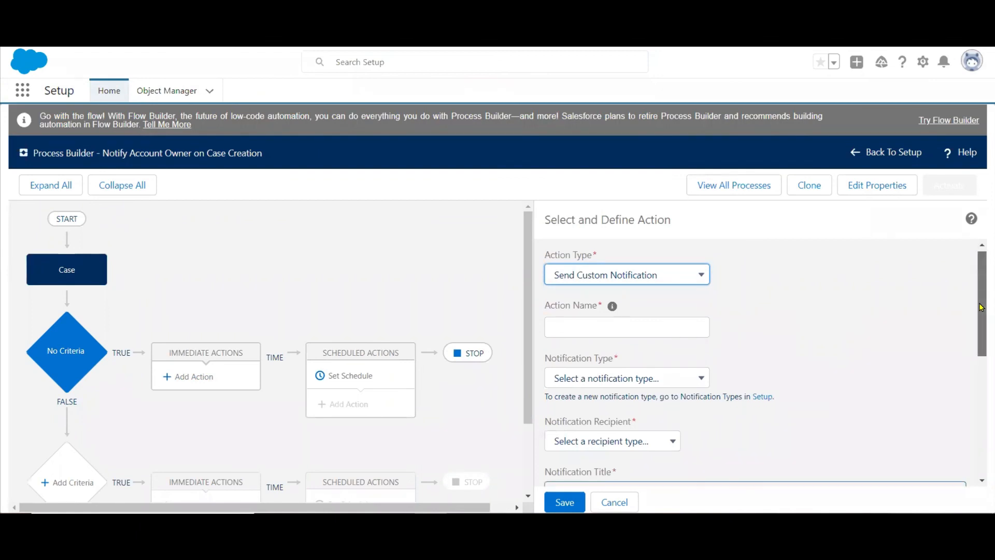
scroll(980, 306, down, 3)
click(691, 254)
text(Notify)
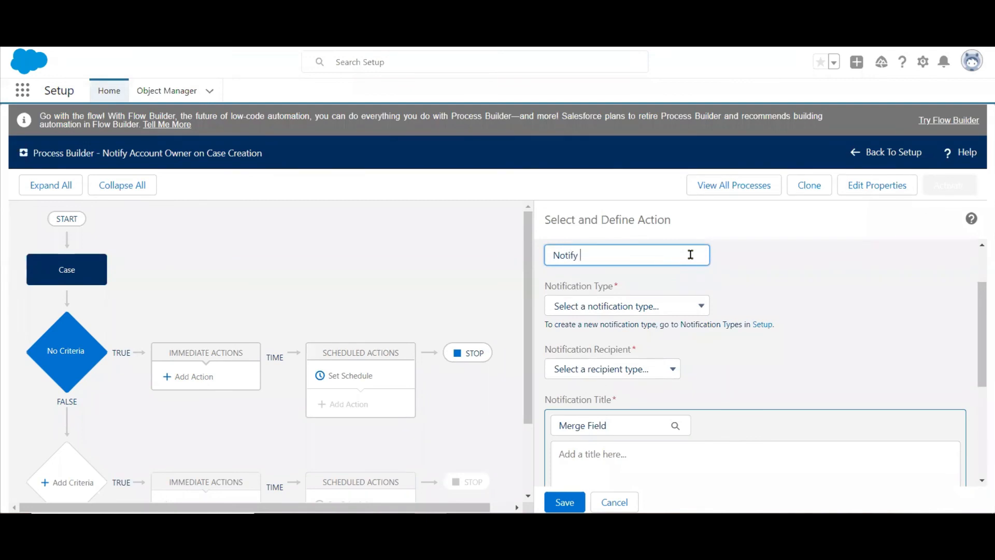
text( O)
text(nwer)
key(BackSpace)
key(BackSpace)
key(BackSpace)
key(BackSpace)
text(wner)
Set the action's notification type to "Notify Account Owner On Case Creation" and its recipient type to Owner.
click(701, 312)
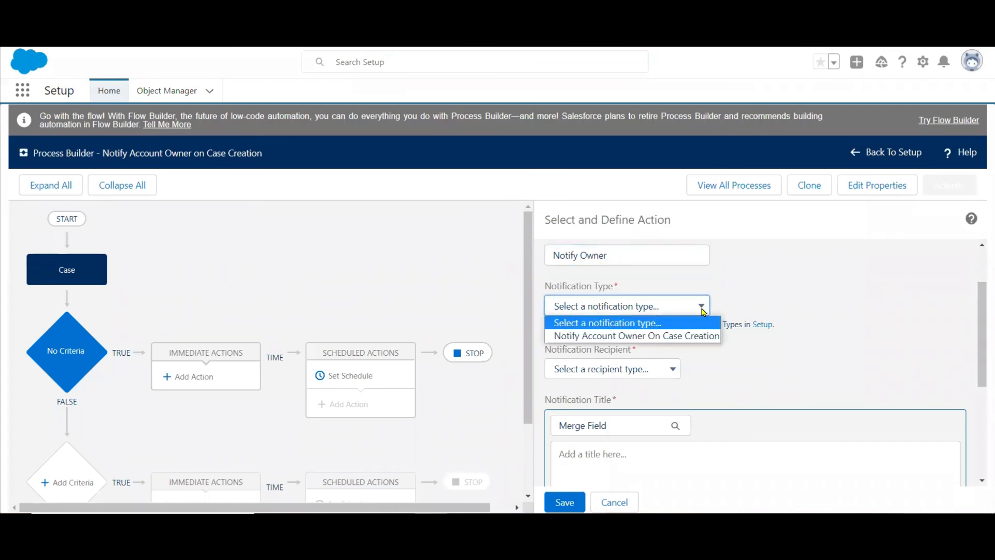
click(651, 337)
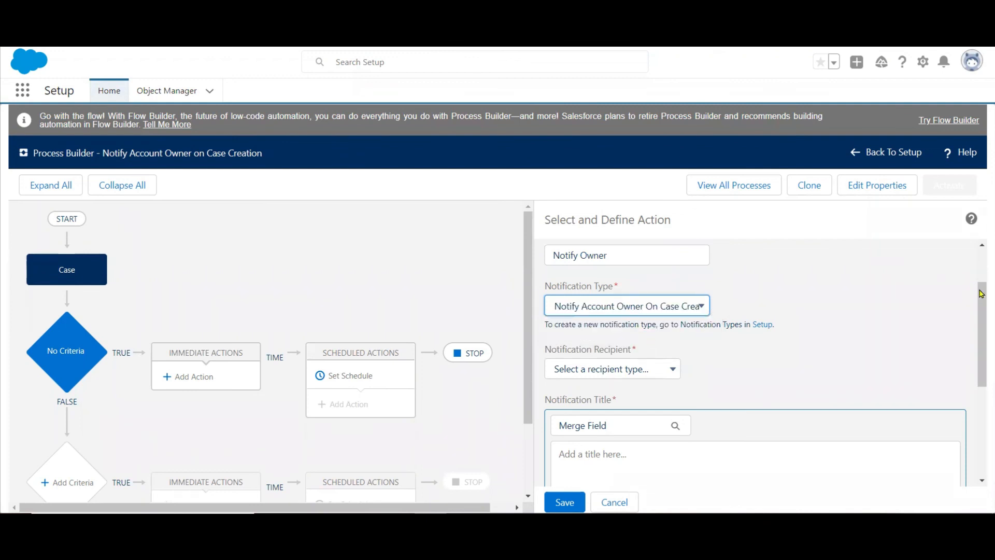
drag(981, 295, 981, 316)
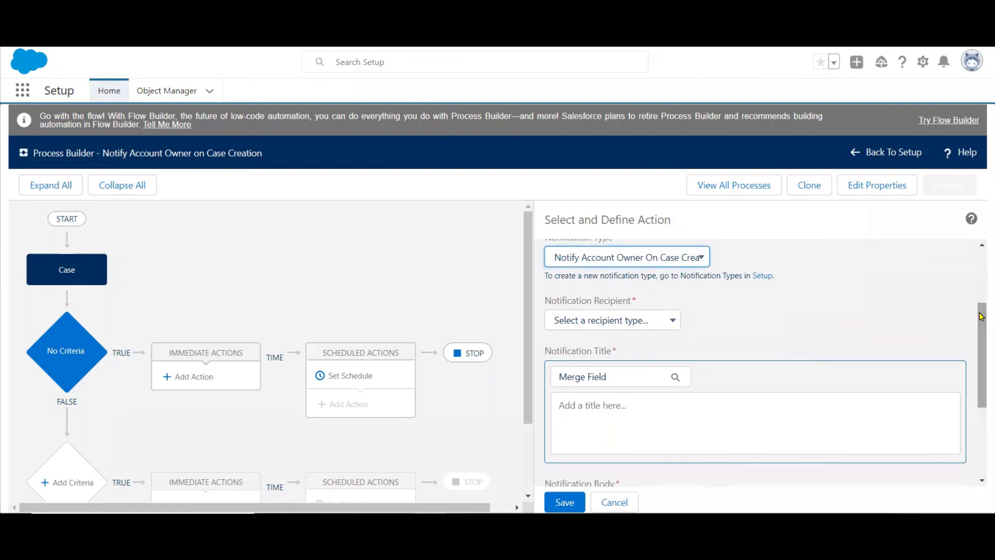
click(672, 322)
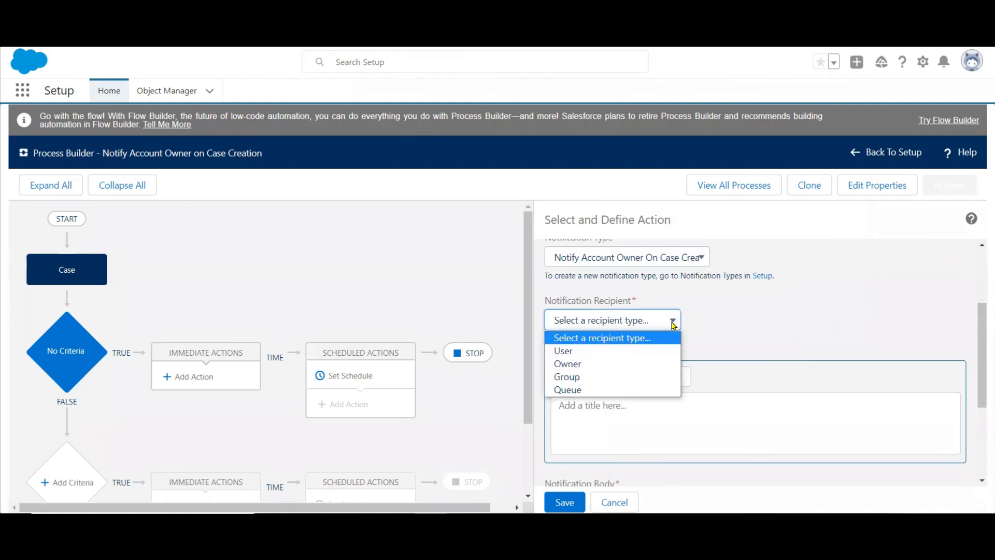
click(592, 364)
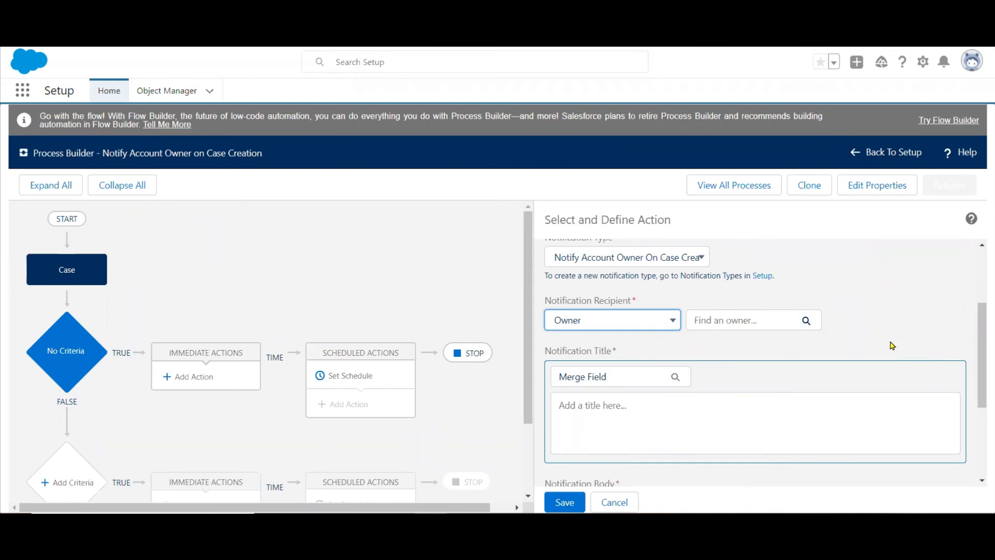
Set the notification recipient to the case's Owner ID field.
click(748, 320)
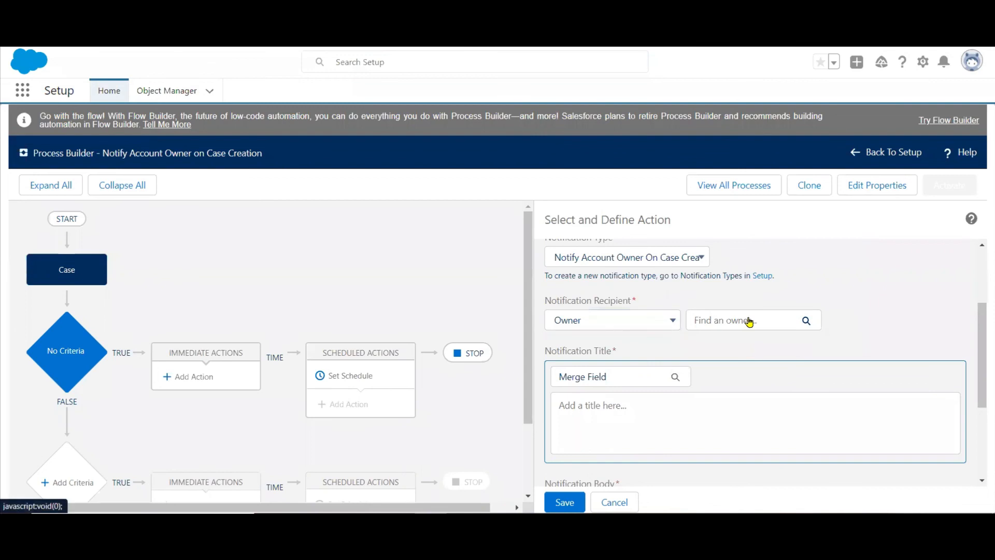
text(own)
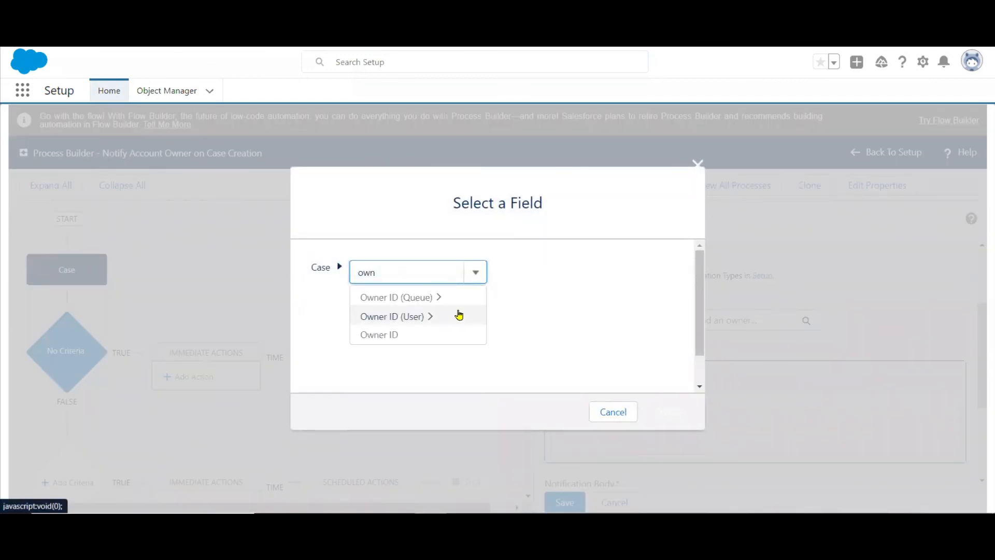
click(391, 336)
click(668, 412)
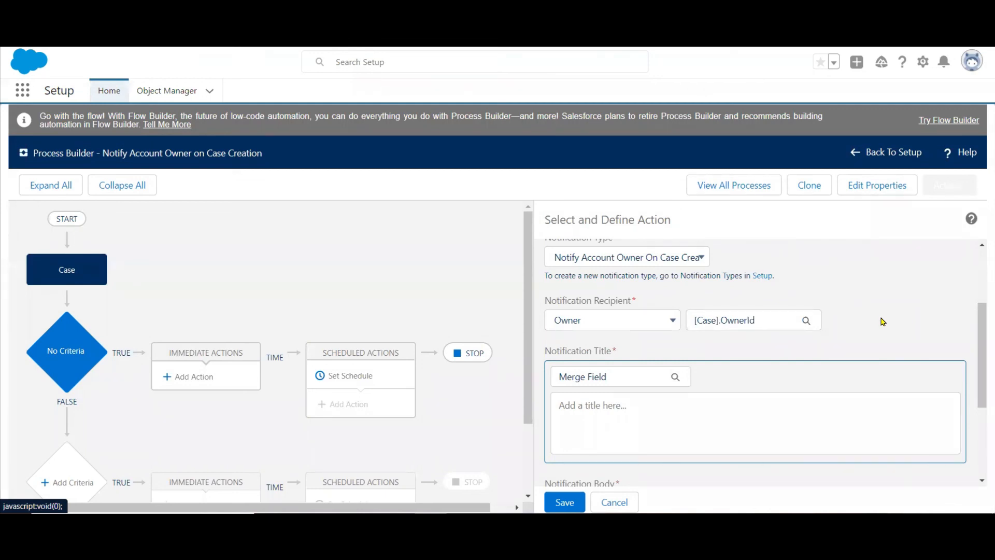
Enter the notification title "Case Creation : " followed by the Case Number merge field.
click(666, 420)
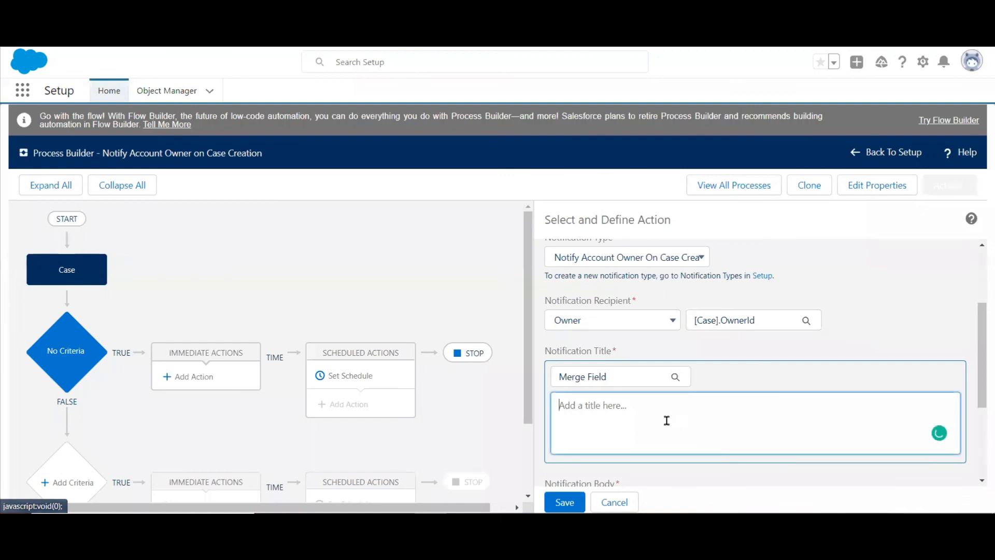
text(Case Creation :)
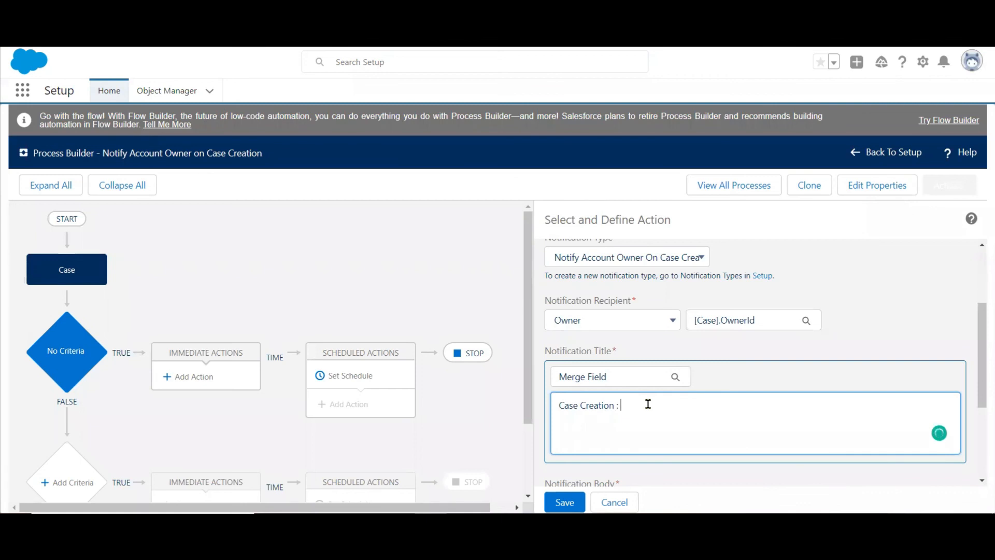
click(628, 382)
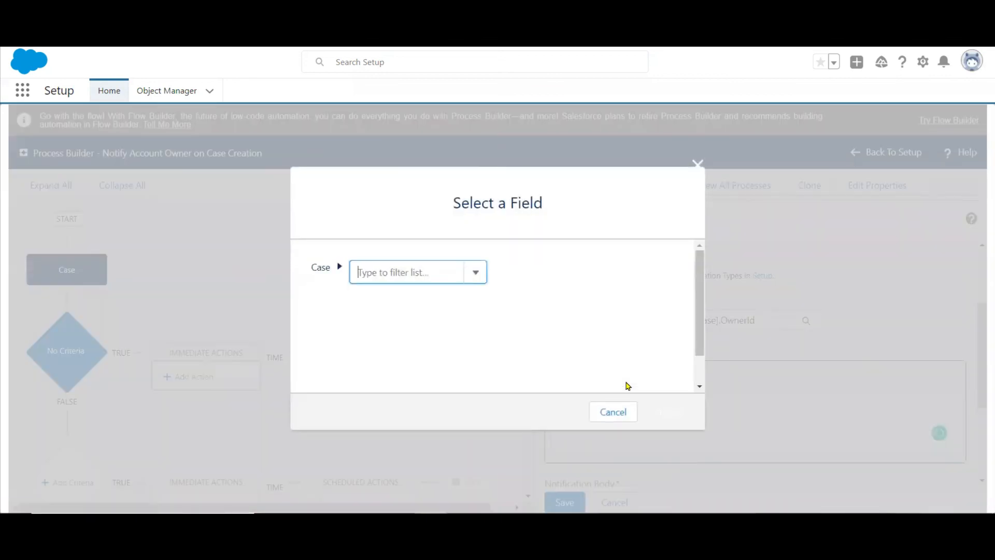
text(case)
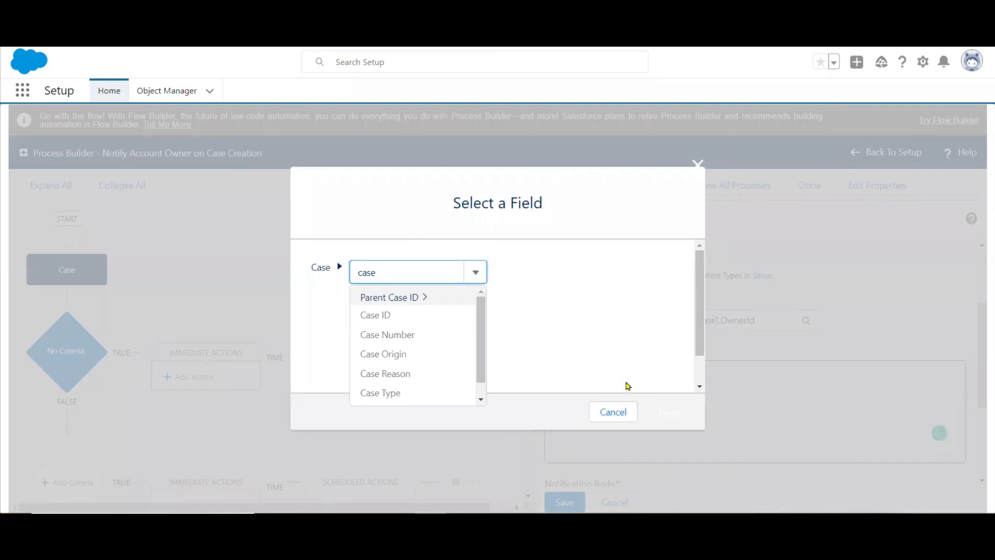
click(407, 336)
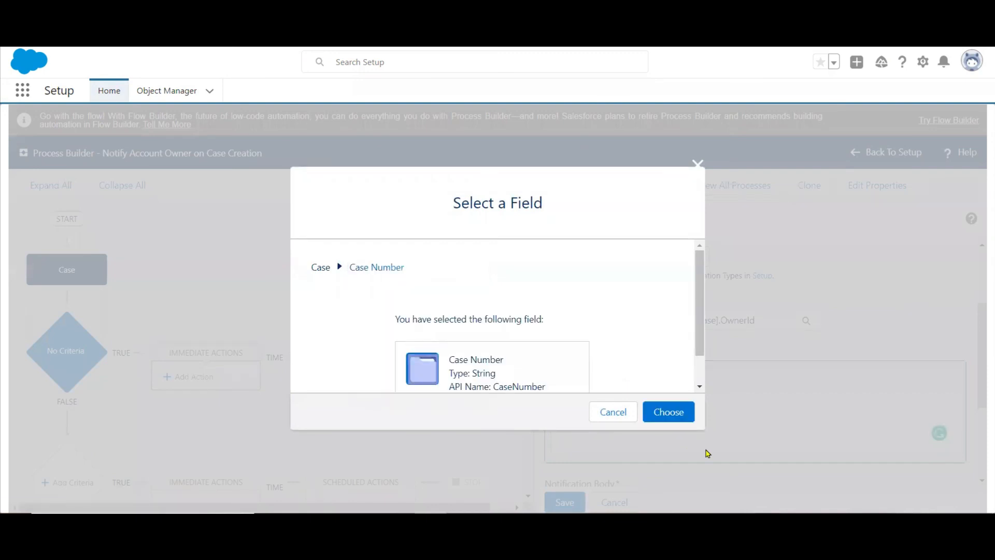
click(670, 412)
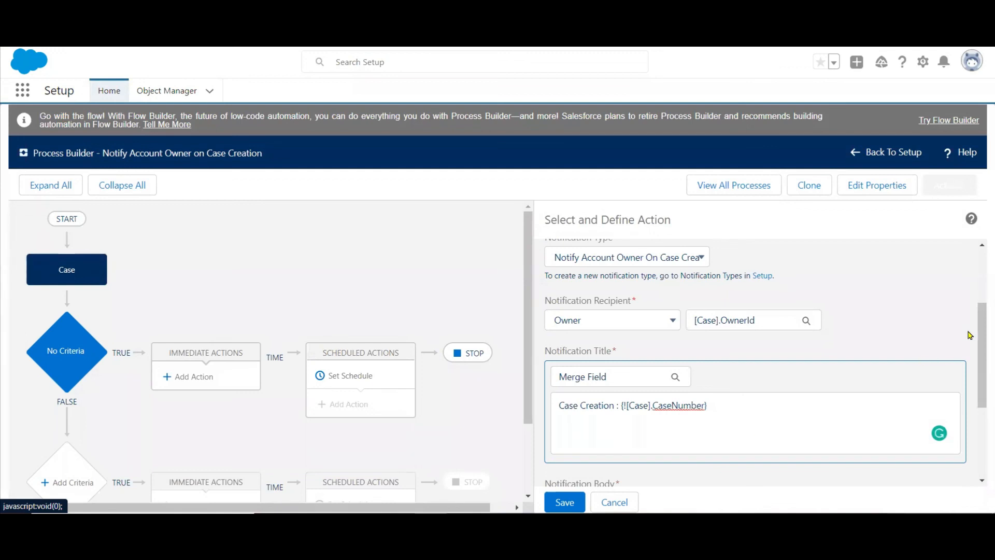
Begin the notification body with "Dear" followed by the merge field for the First Name of the case's Owner ID (User).
scroll(981, 340, down, 2)
scroll(981, 341, down, 5)
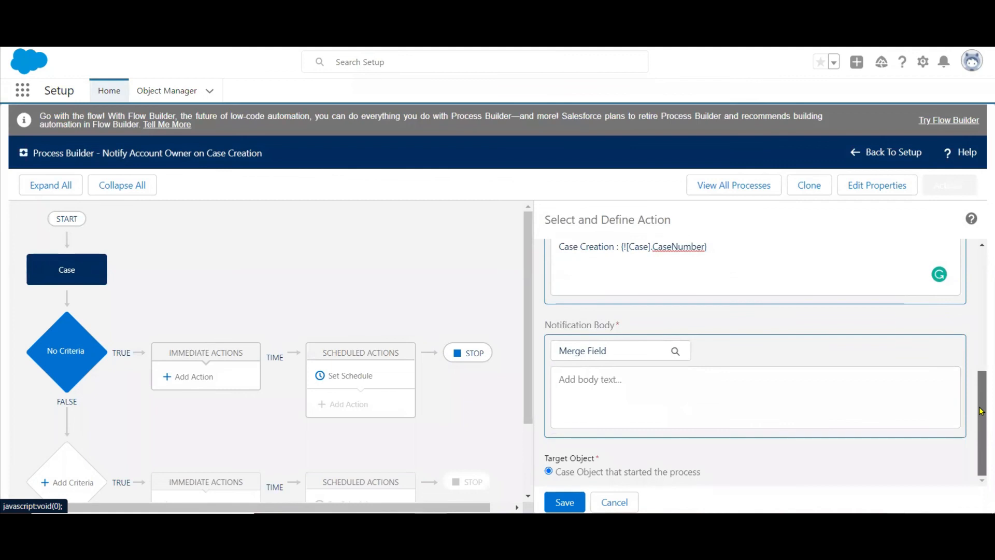
click(714, 379)
text(Dear)
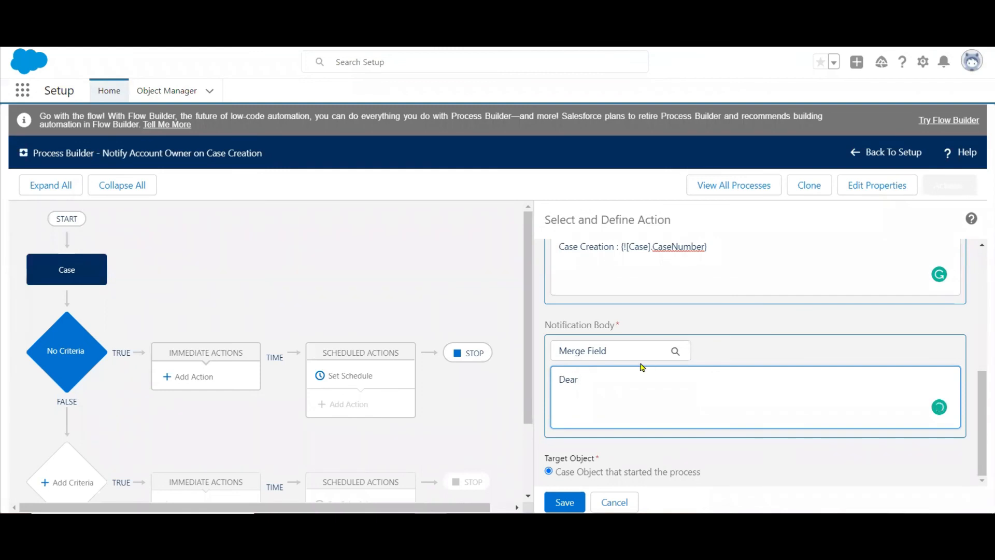
click(619, 352)
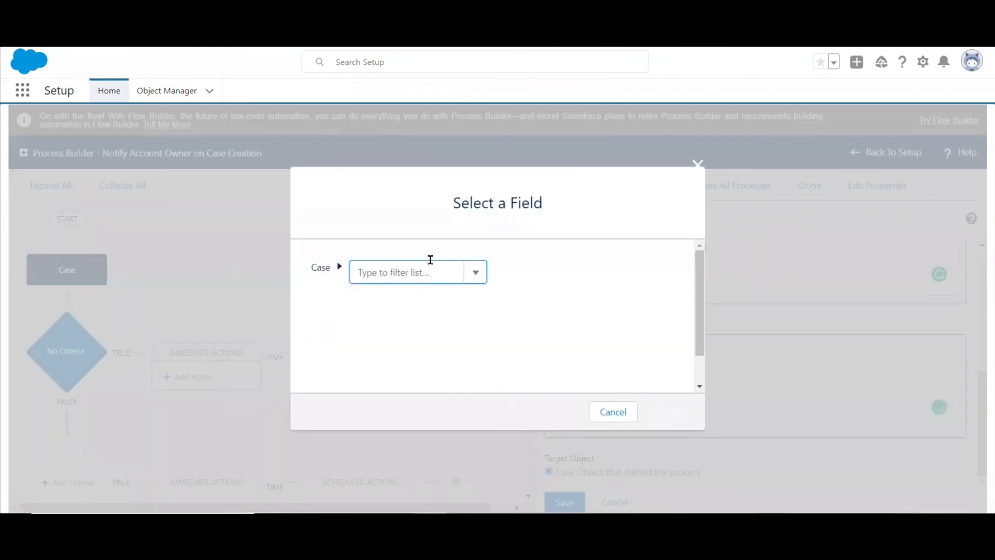
text(own)
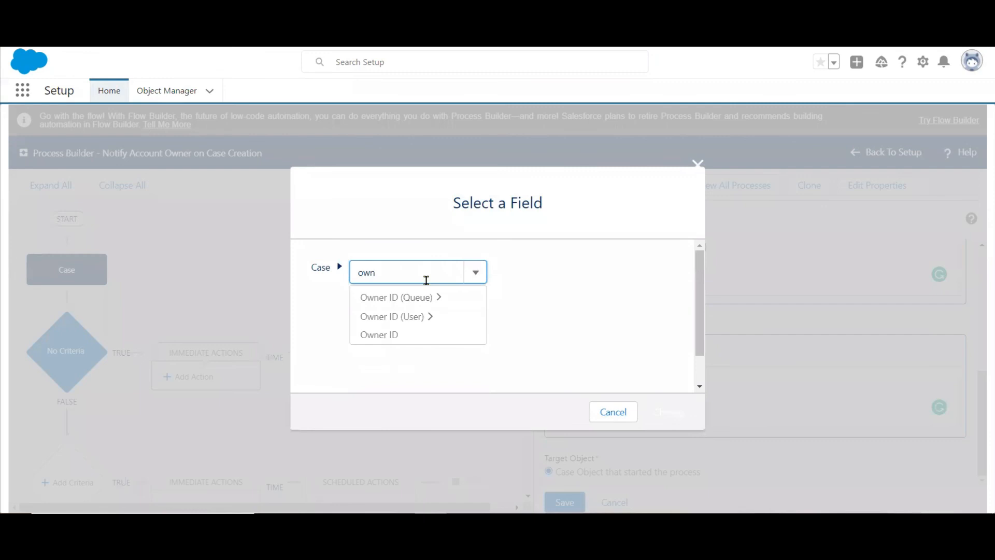
click(412, 317)
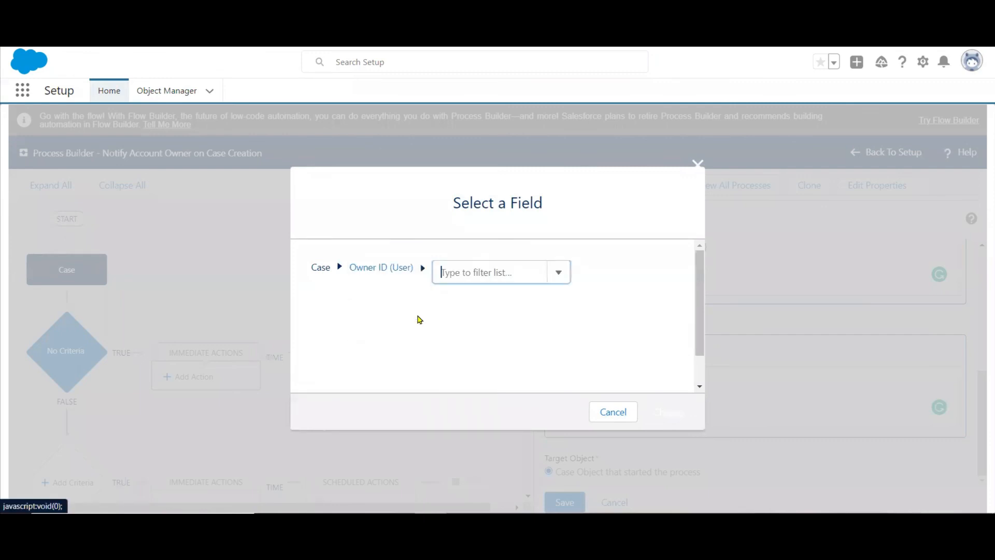
text(s)
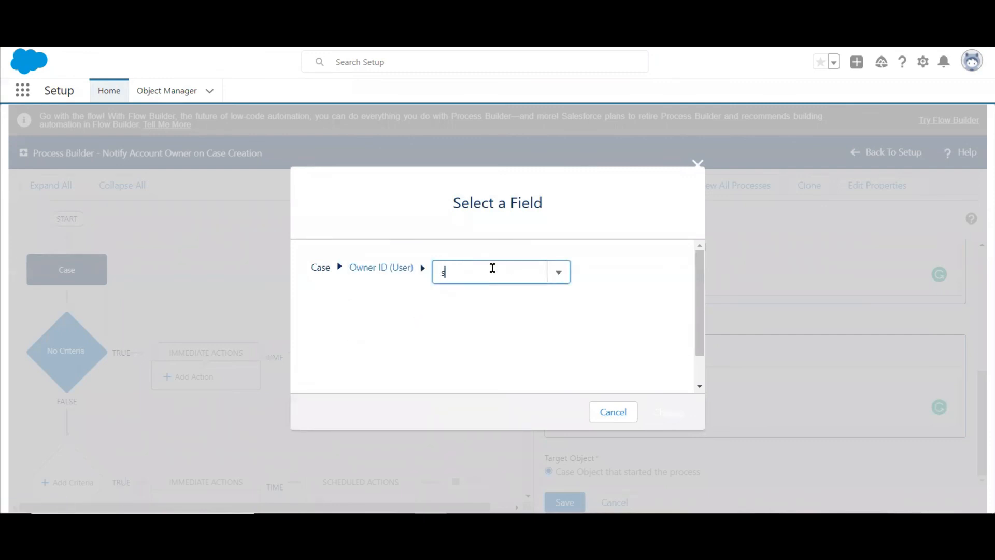
key(BackSpace)
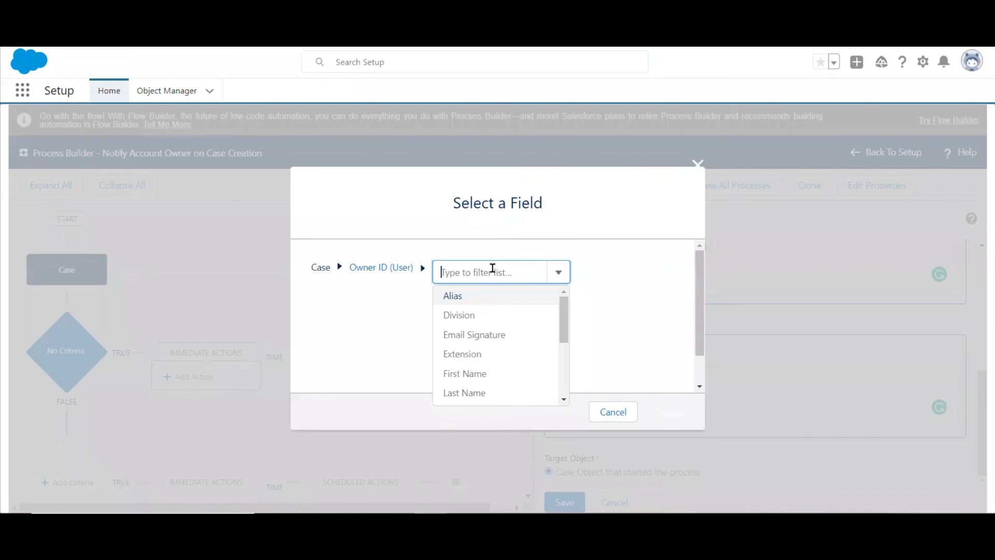
text(na)
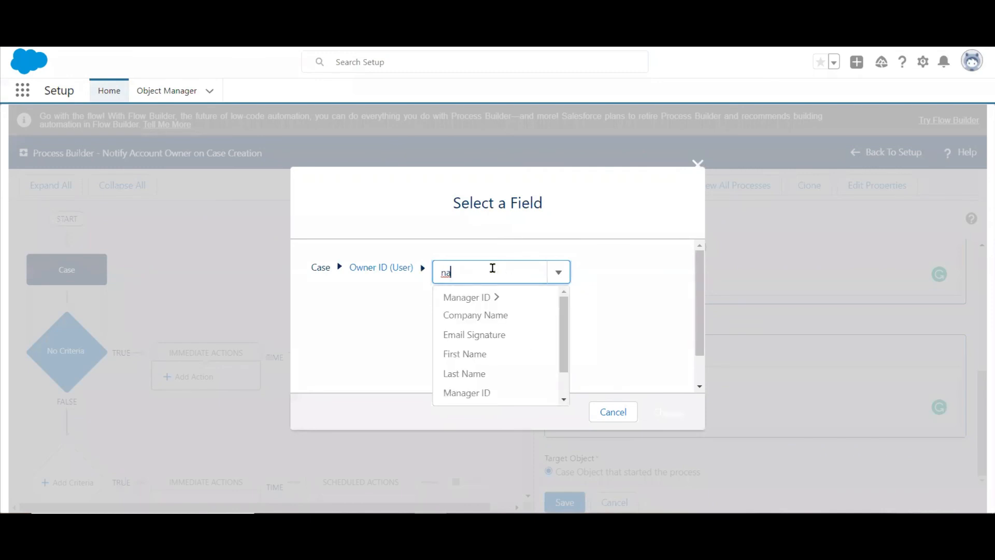
click(487, 354)
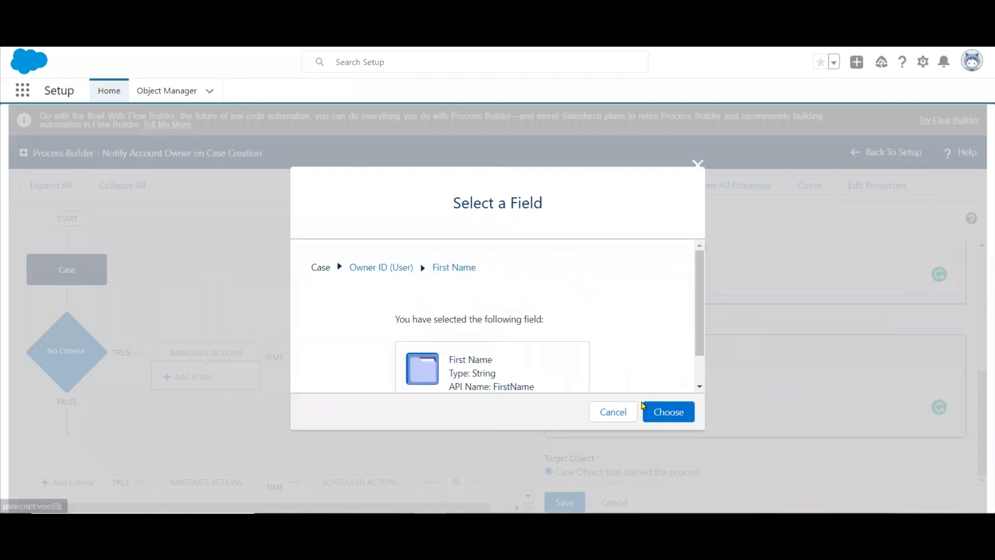
click(668, 411)
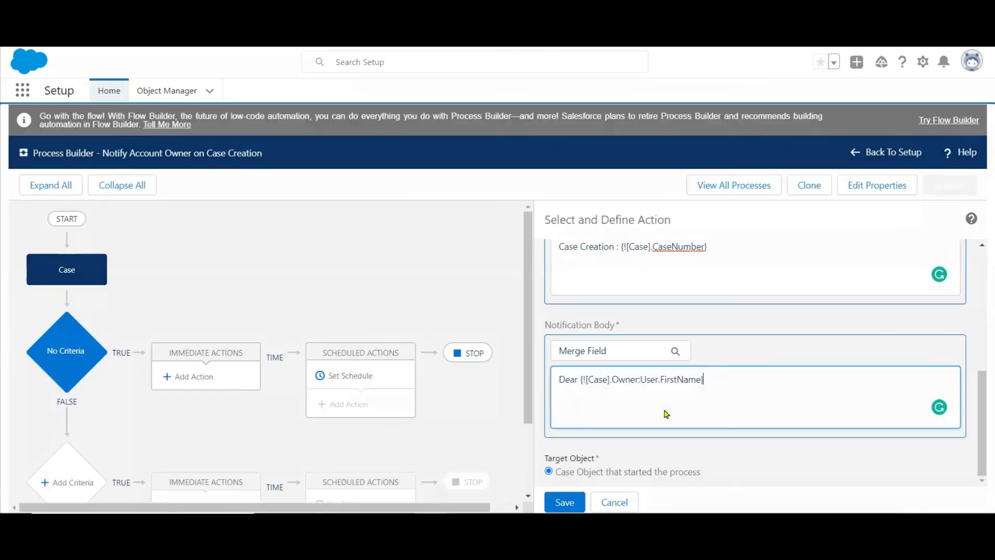
Add a second line reading "A New Case Created." to the notification body.
click(726, 380)
key(Return)
text(A New Case Created.)
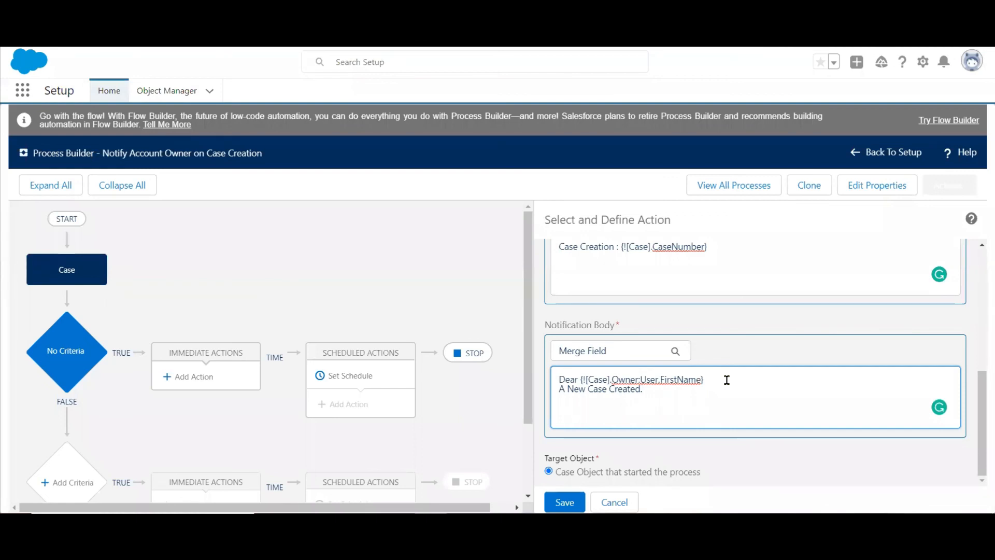
Save the notification action and activate the process.
click(576, 500)
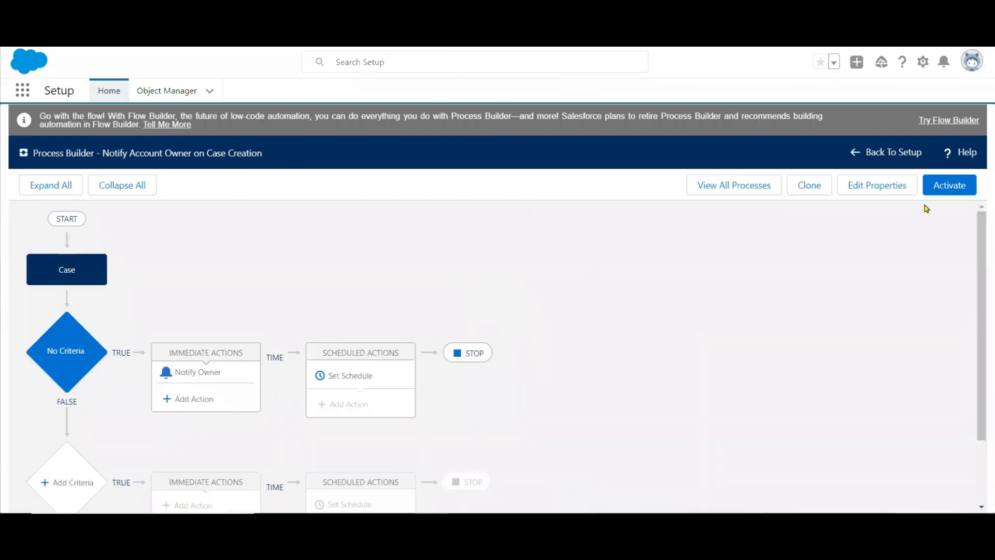
click(948, 185)
click(670, 367)
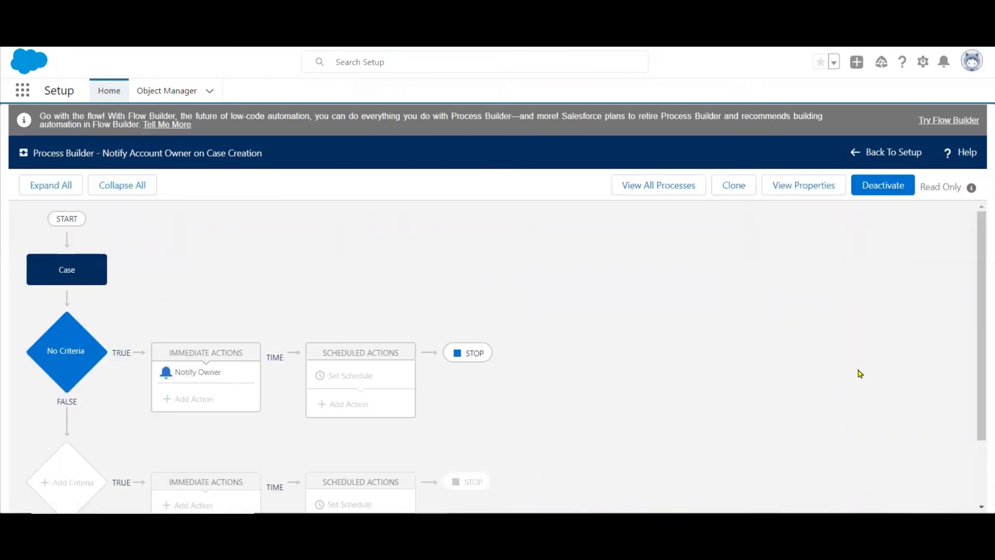
Return to Setup home, search the apps and items for "case" and open the Cases list.
click(921, 62)
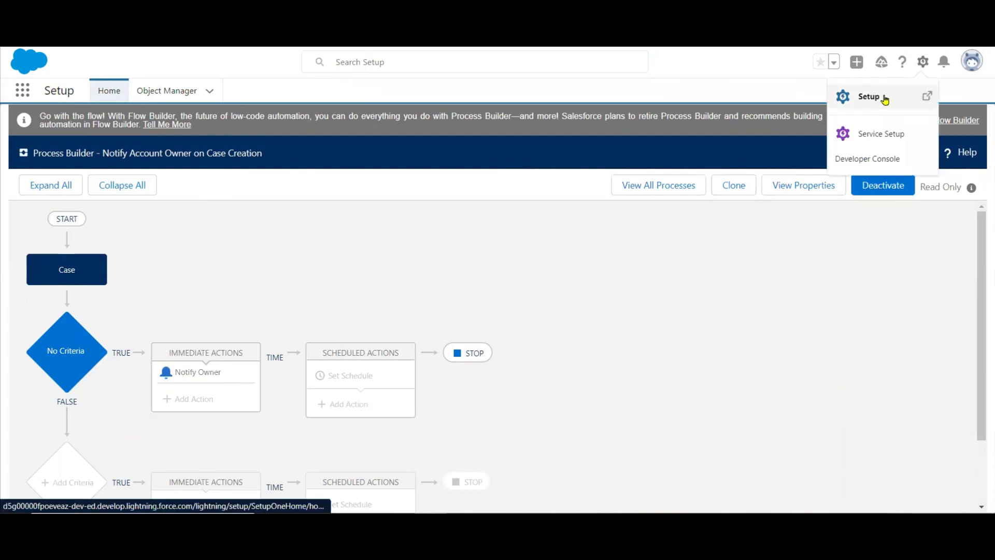
click(885, 100)
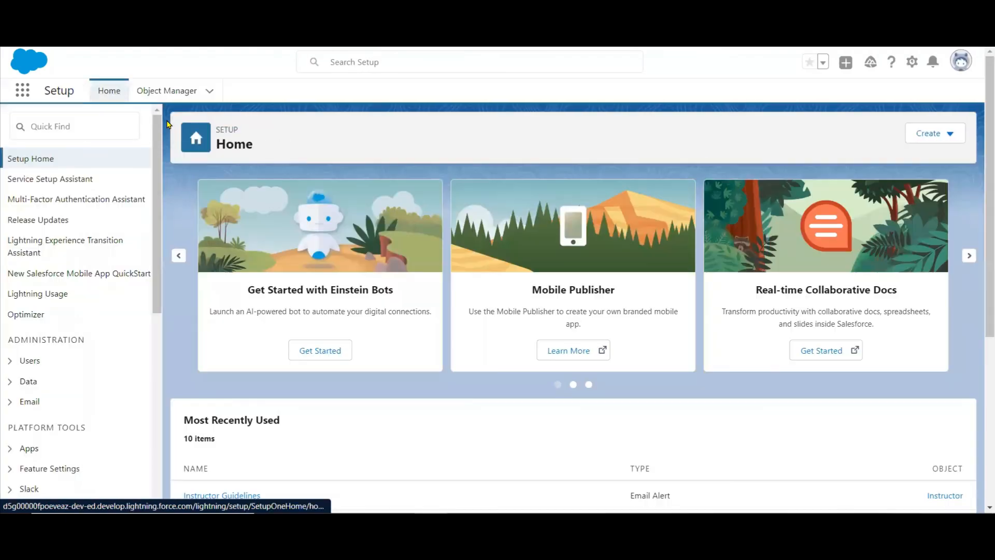
click(19, 91)
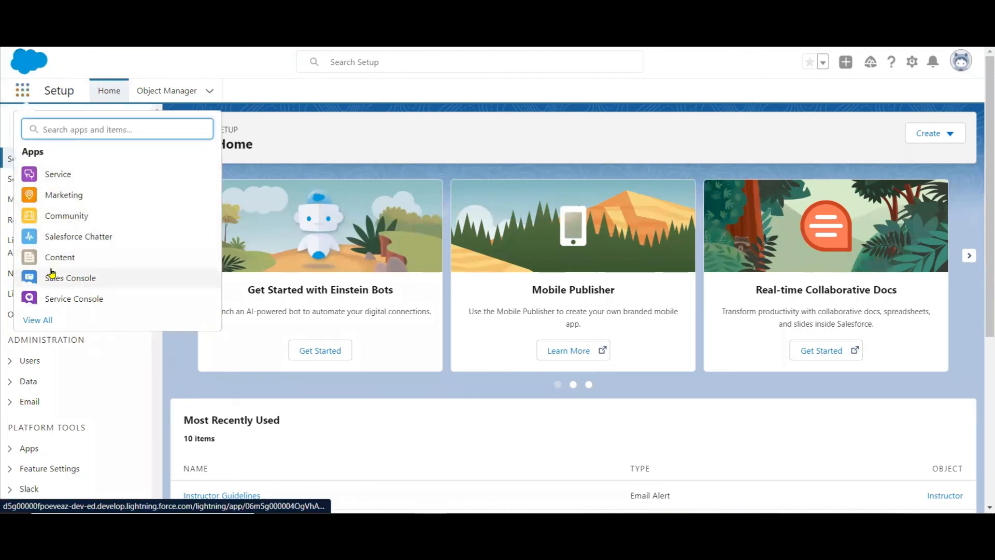
text(case)
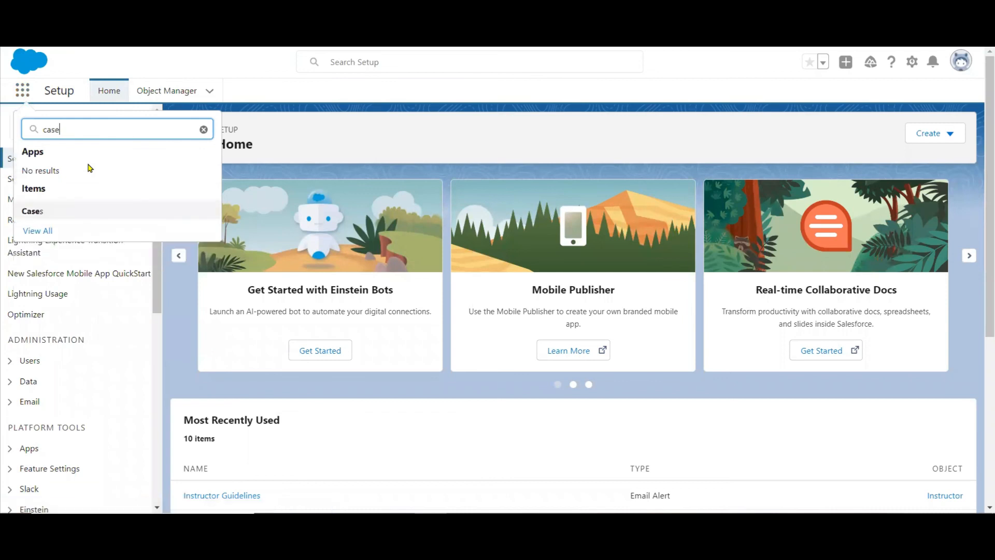
click(32, 211)
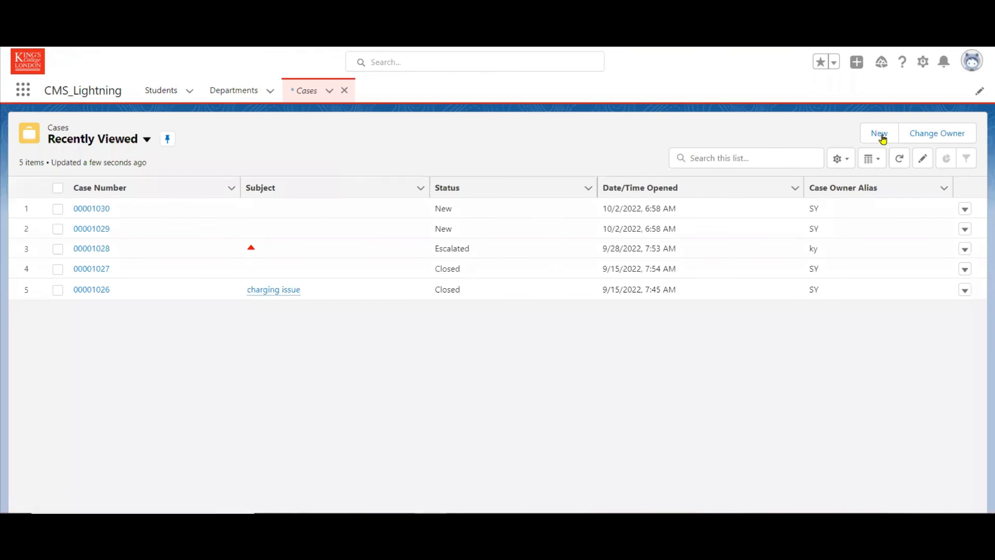
Start a new case, choose an existing contact and set the case origin to Phone.
click(567, 93)
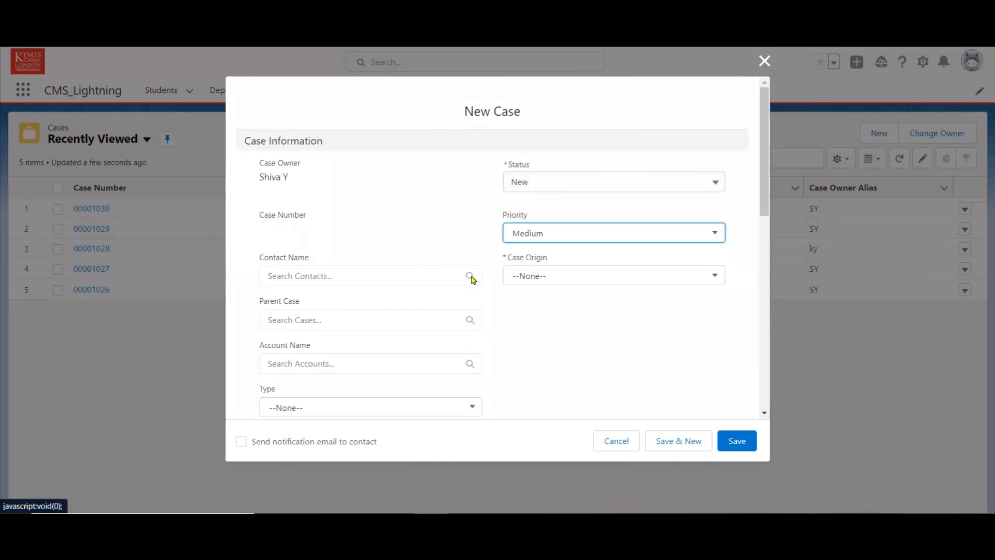
click(377, 282)
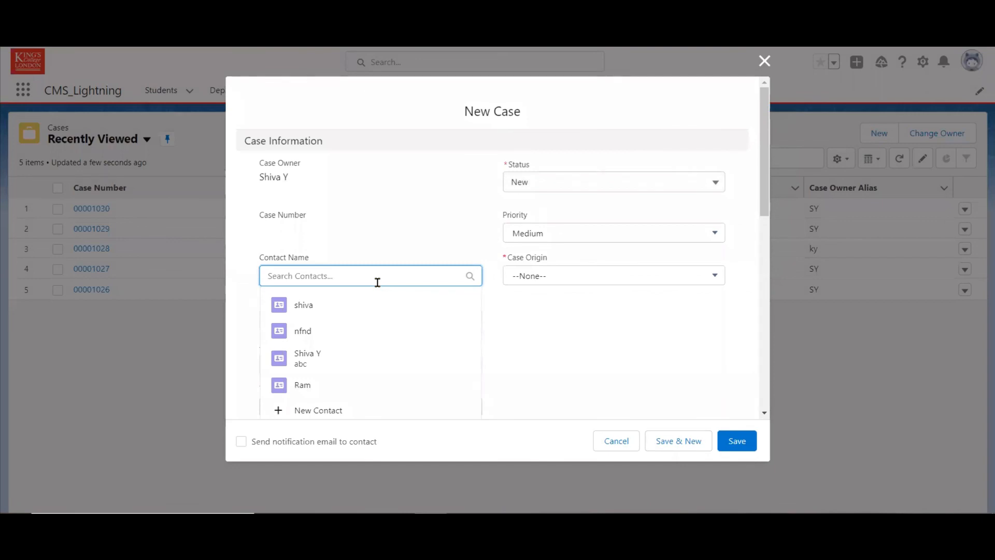
click(322, 384)
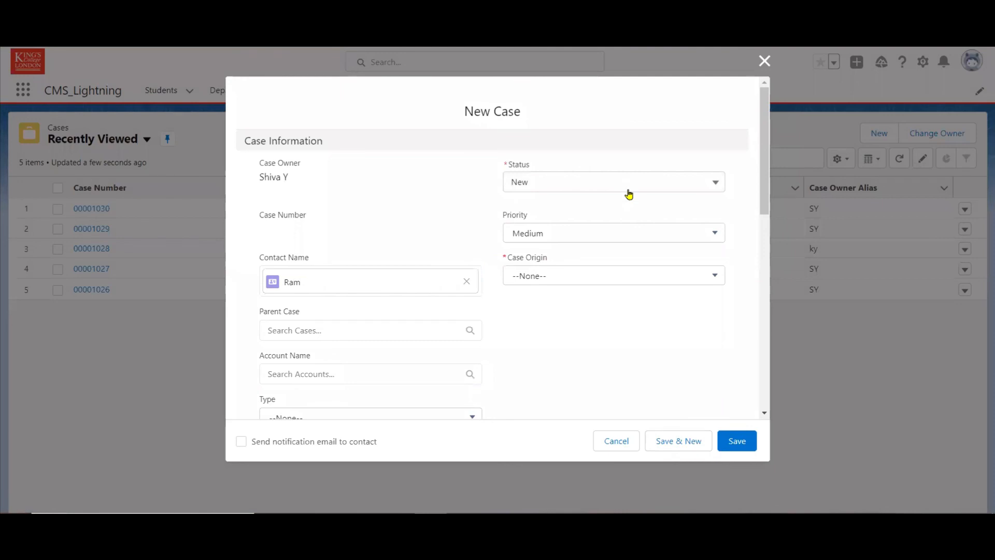
click(604, 275)
click(543, 326)
Save the new case and view the notifications.
scroll(762, 303, down, 6)
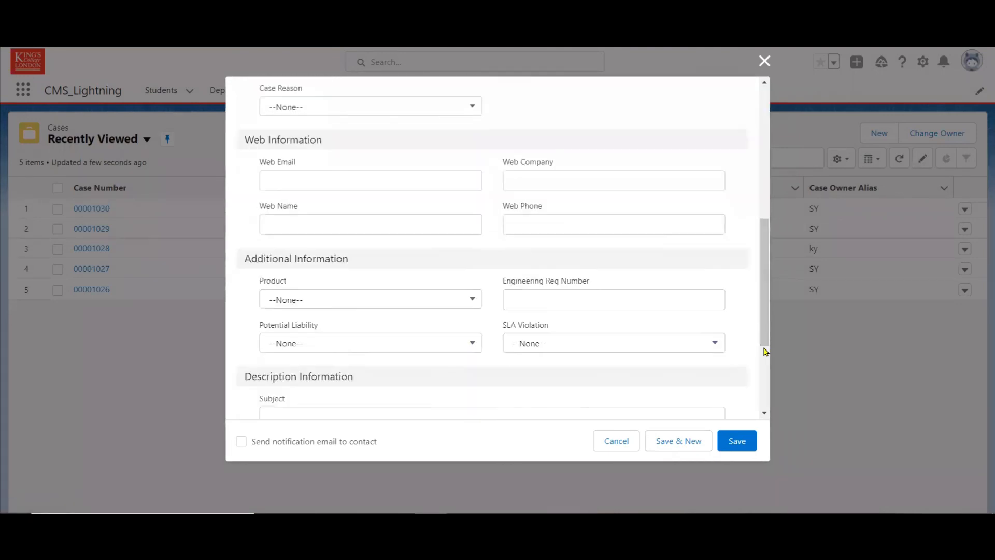
scroll(762, 362, down, 3)
click(738, 444)
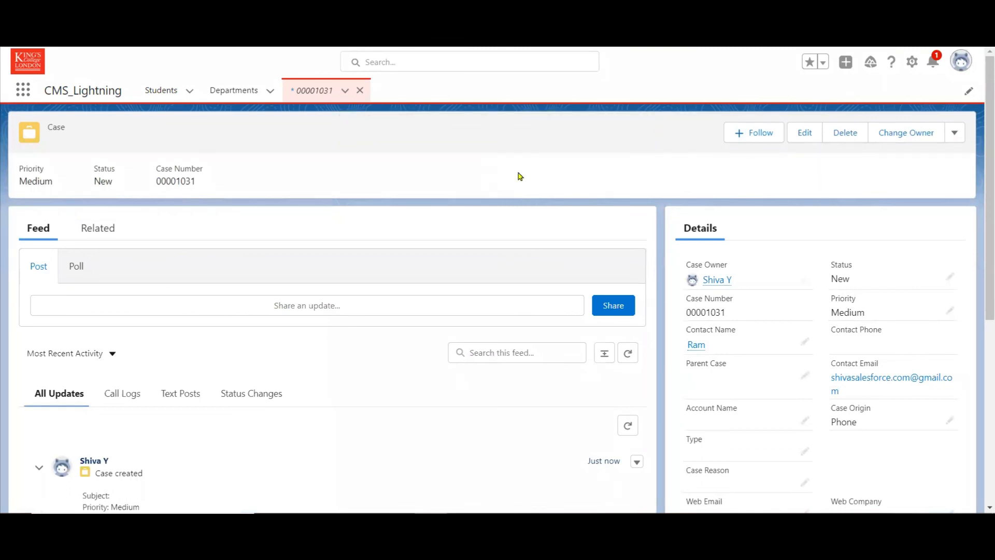
click(932, 64)
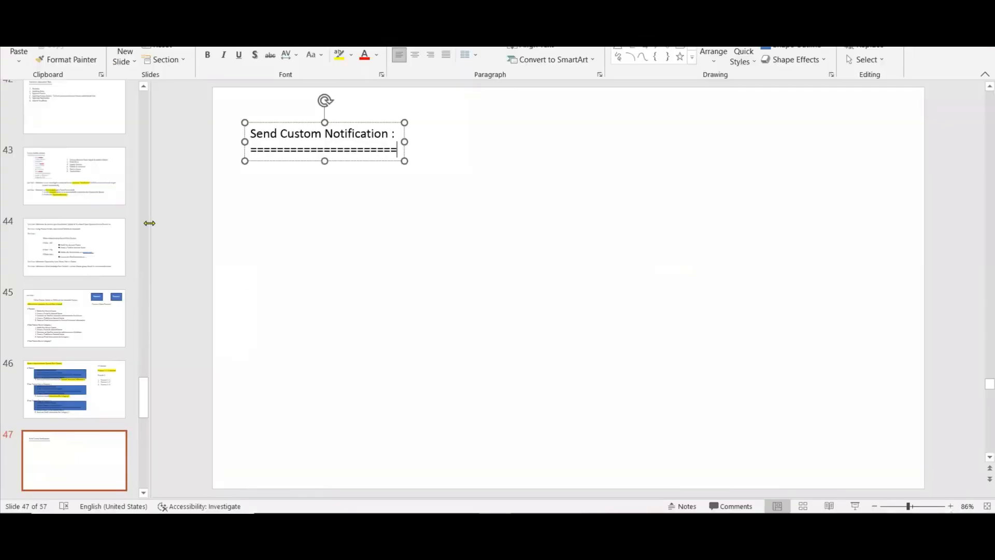
Switch to PowerPoint and show slide 43, "Process Builder Actions".
click(98, 187)
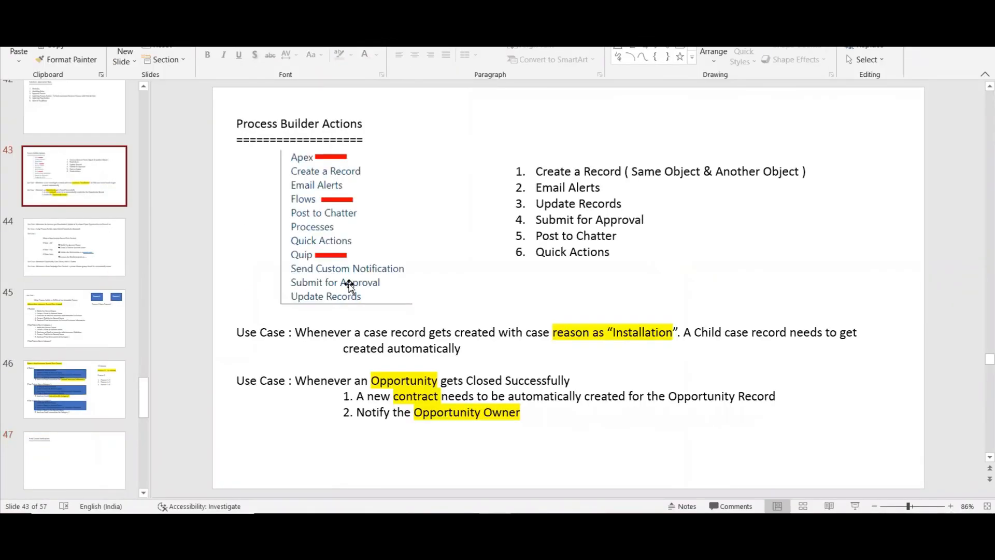
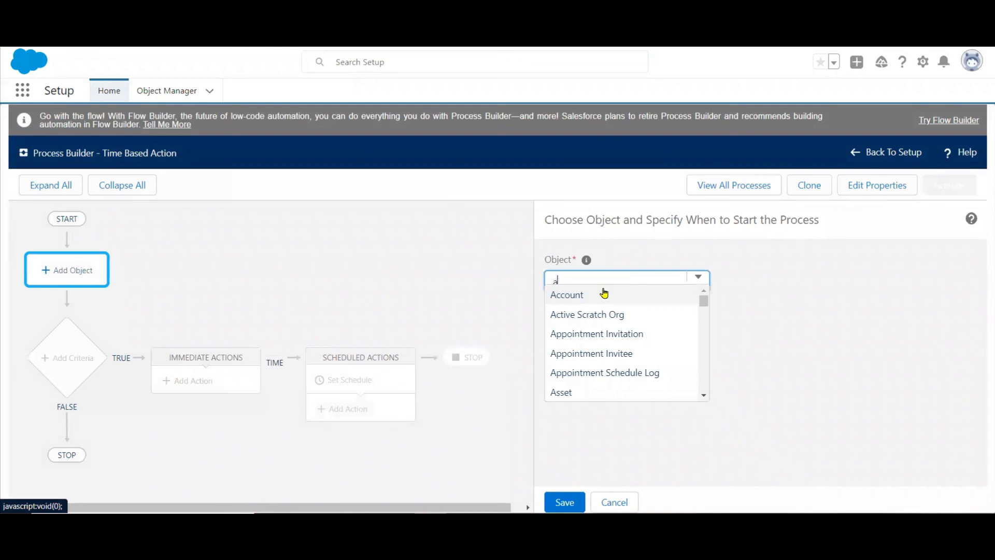
Set the process object to Account and add a criteria node named "No Criteria" that executes the actions without any criteria.
click(580, 294)
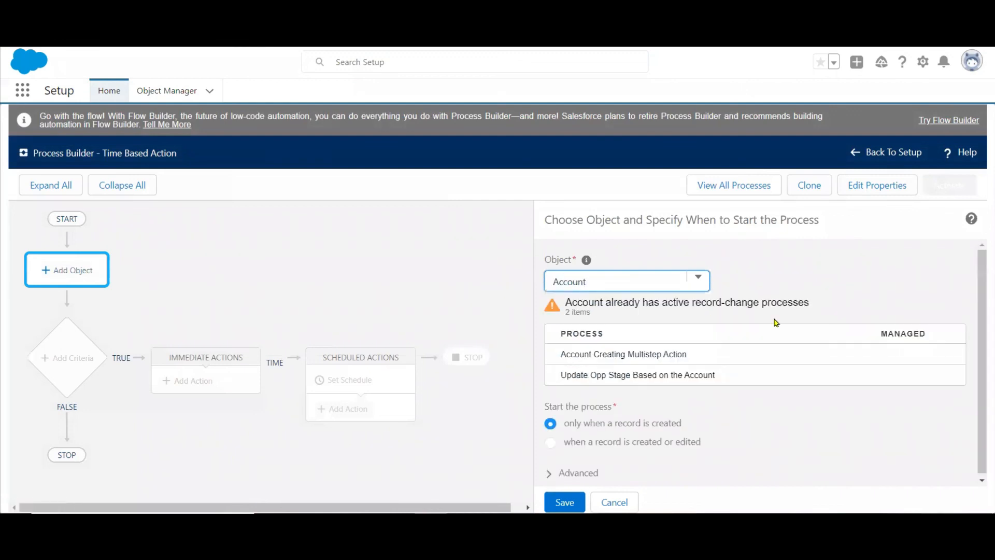
click(566, 502)
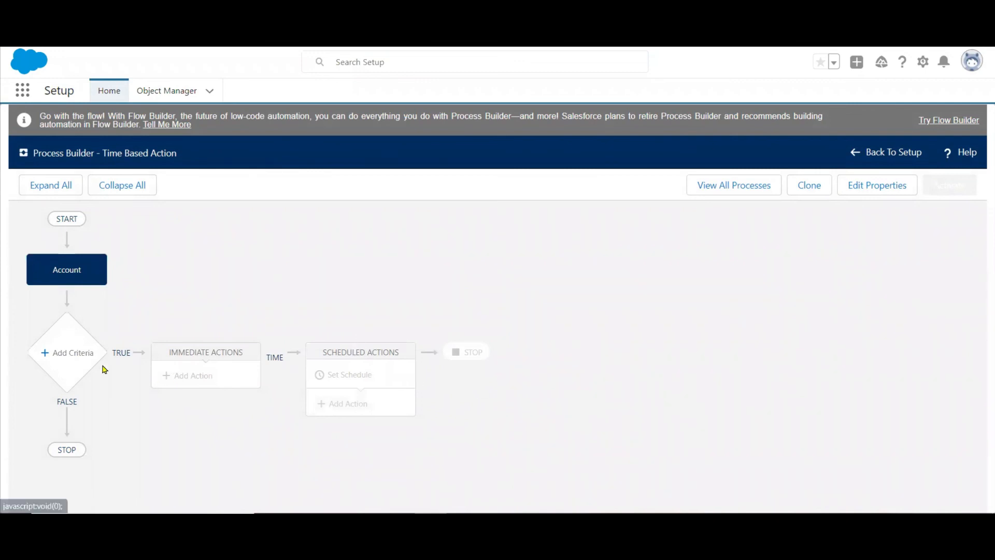
click(70, 361)
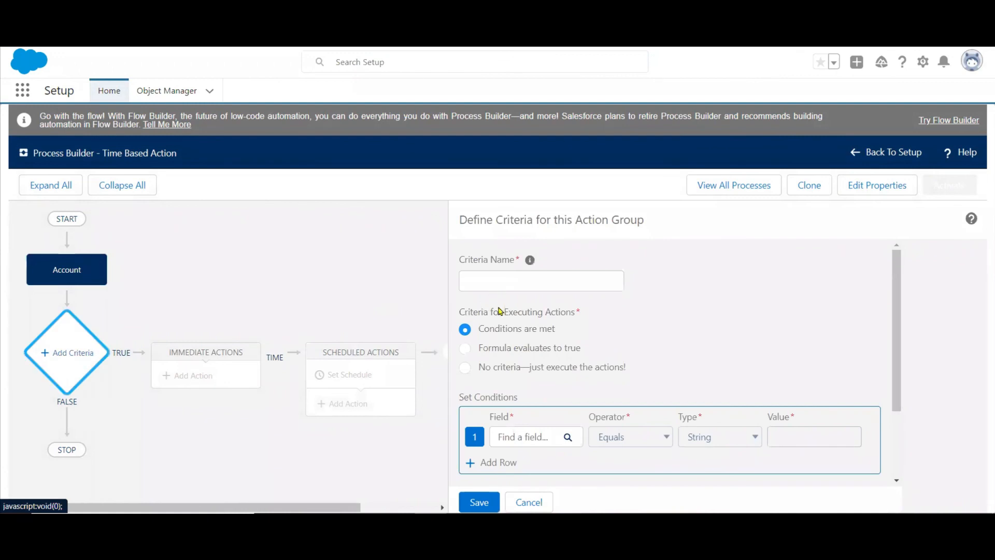
click(466, 367)
click(529, 282)
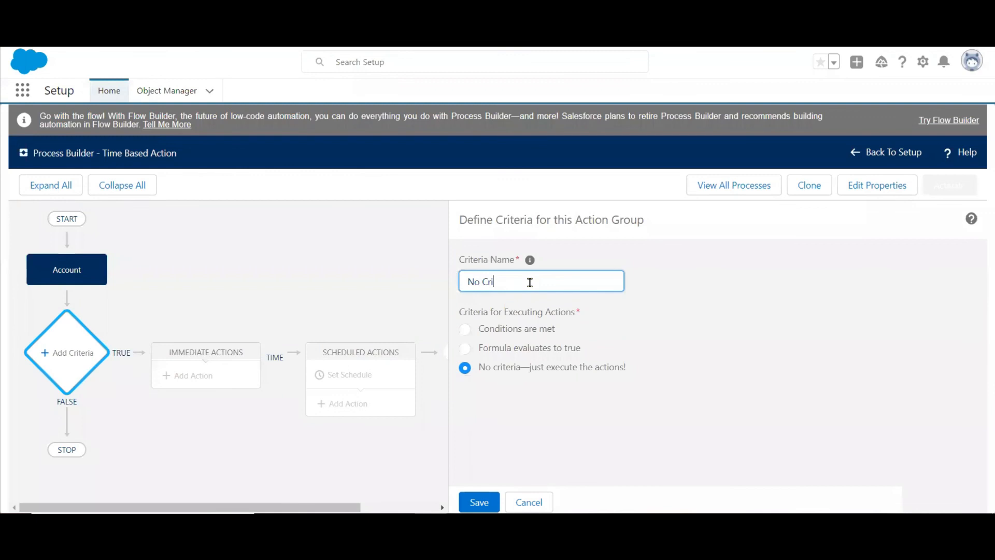
text(No Criteria)
click(477, 500)
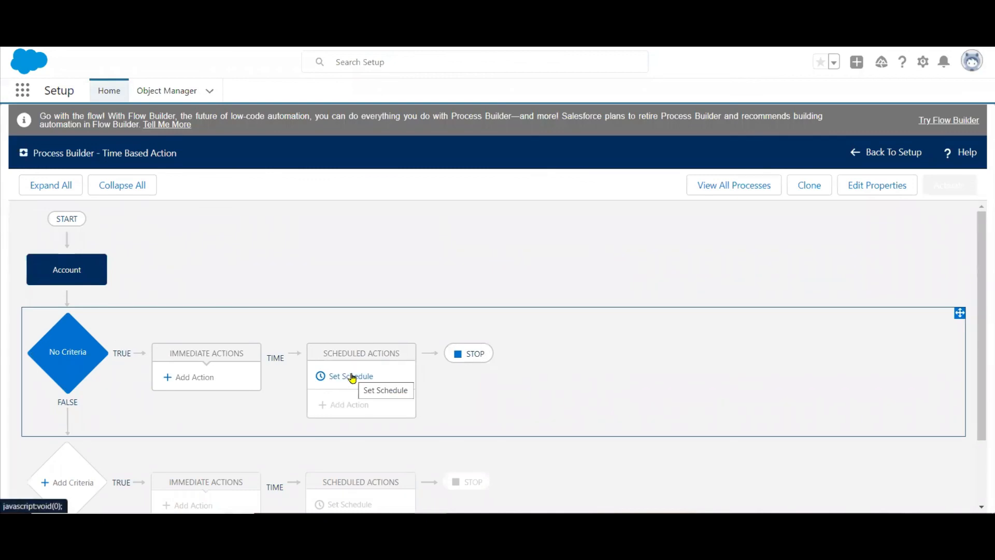
Schedule the No Criteria node's time-based actions for 1 hour after the account's Created Date and save the schedule.
click(350, 376)
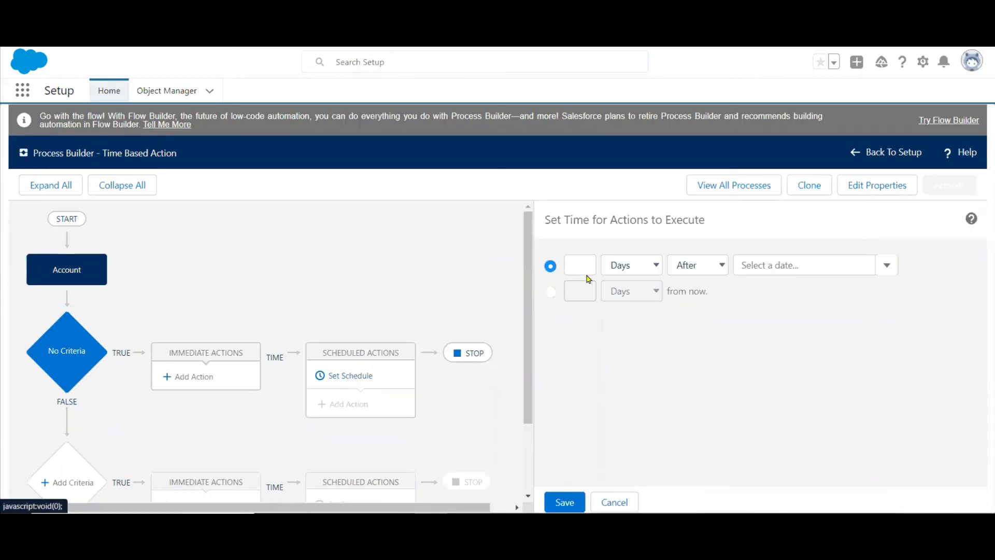
click(654, 265)
click(635, 295)
click(581, 264)
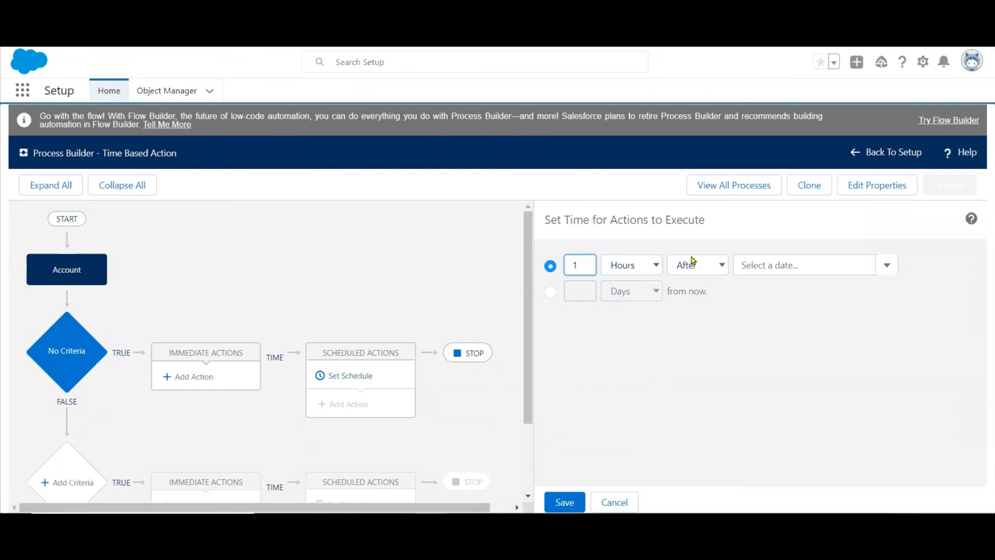
click(803, 271)
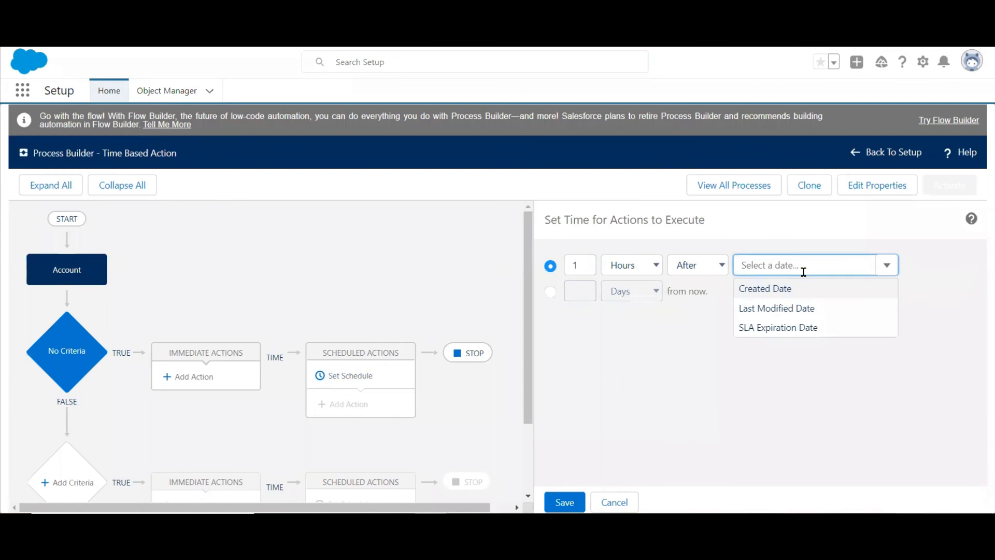
click(769, 288)
click(793, 383)
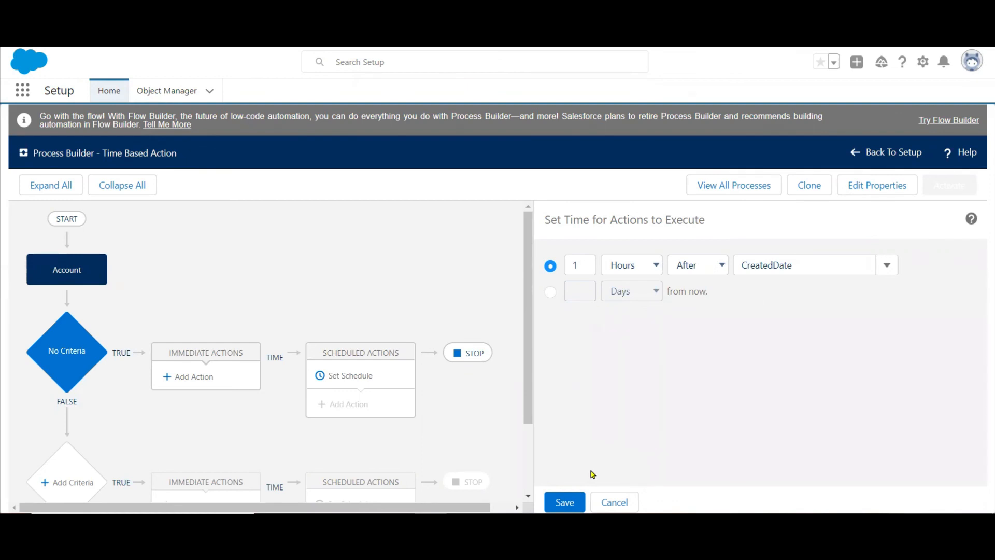
click(565, 501)
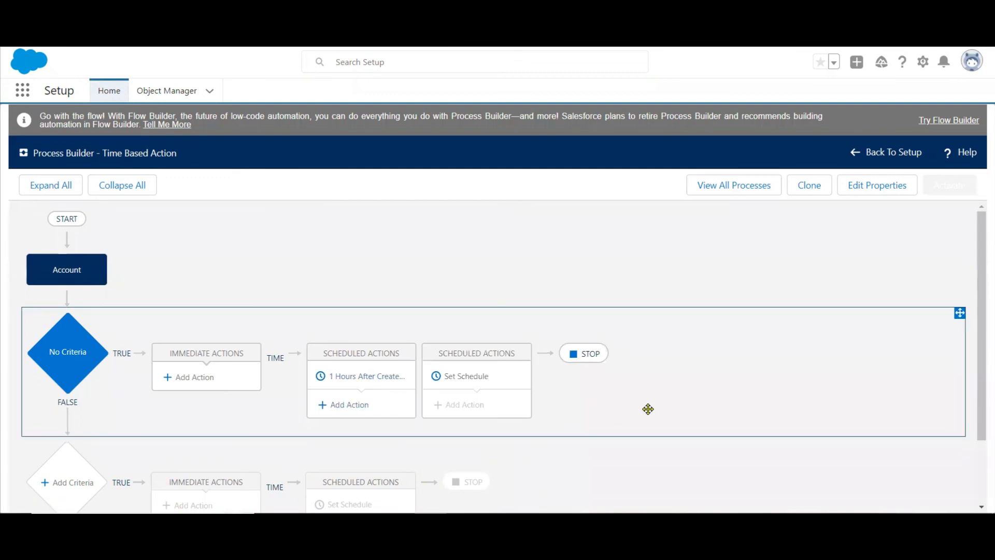
Add an Email Alerts action named "Send Email" under the 1-hour schedule.
click(349, 407)
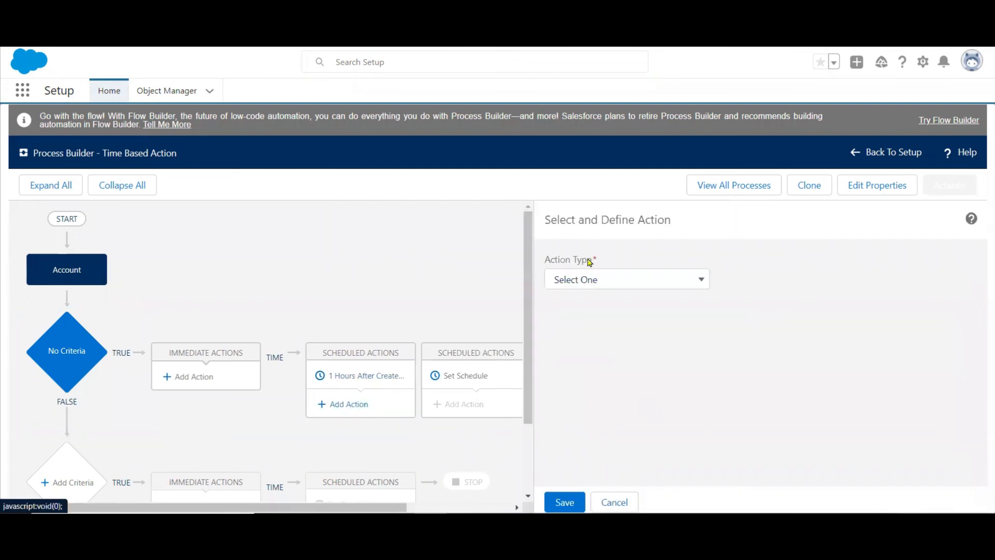
click(652, 281)
click(619, 335)
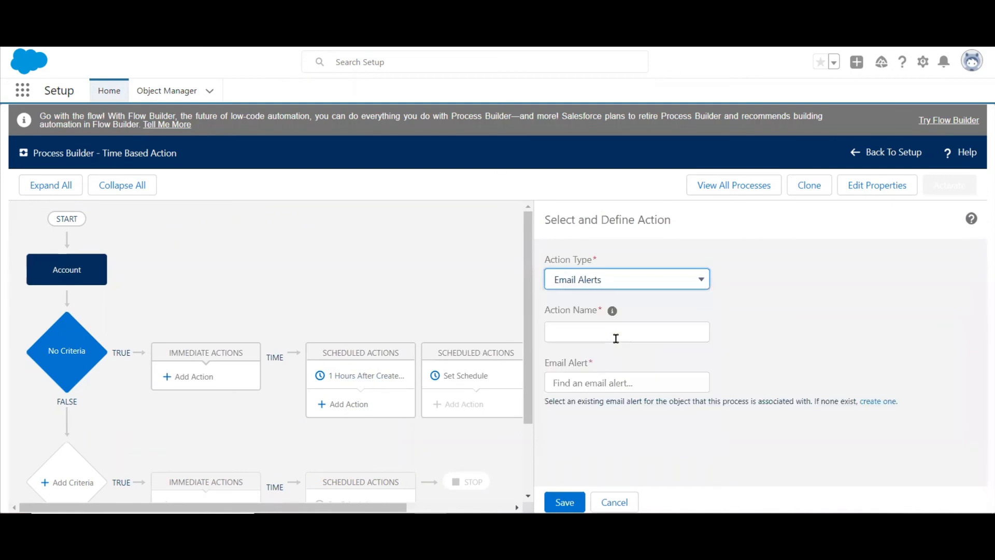
click(595, 339)
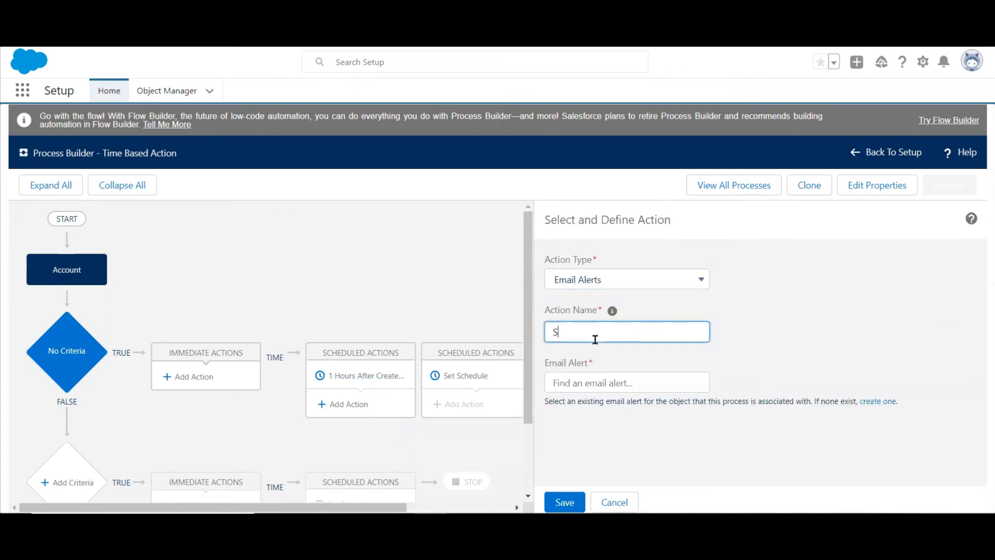
text(Sedn )
text( Email)
Start a new email alert from the action's alert setting, with the description "Time based" and Account as its object.
click(862, 402)
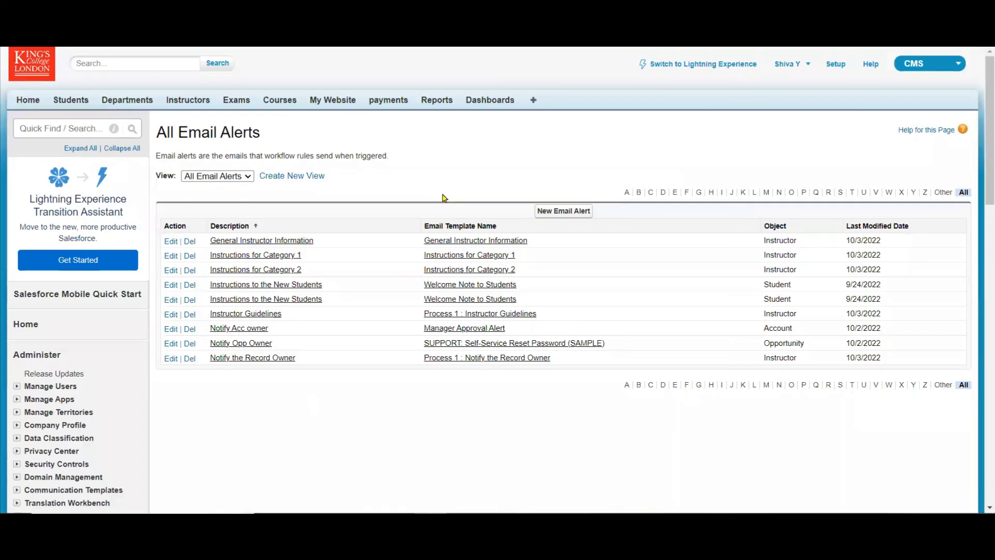
click(554, 210)
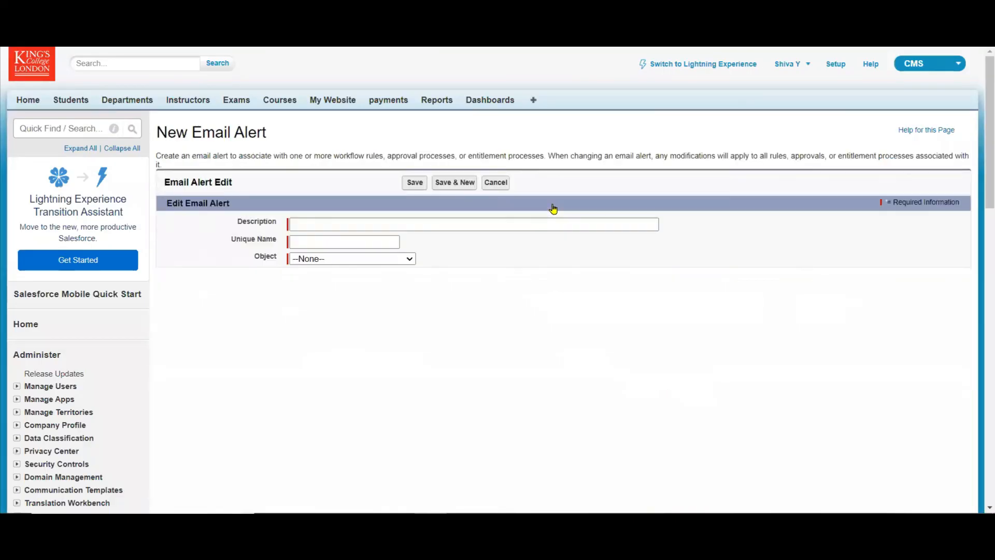
click(444, 223)
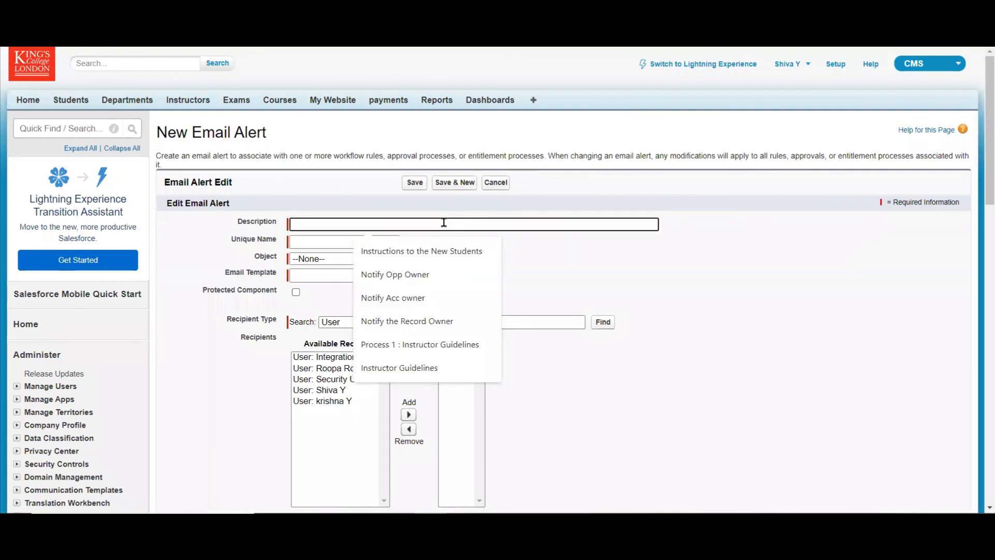
text(Time bas)
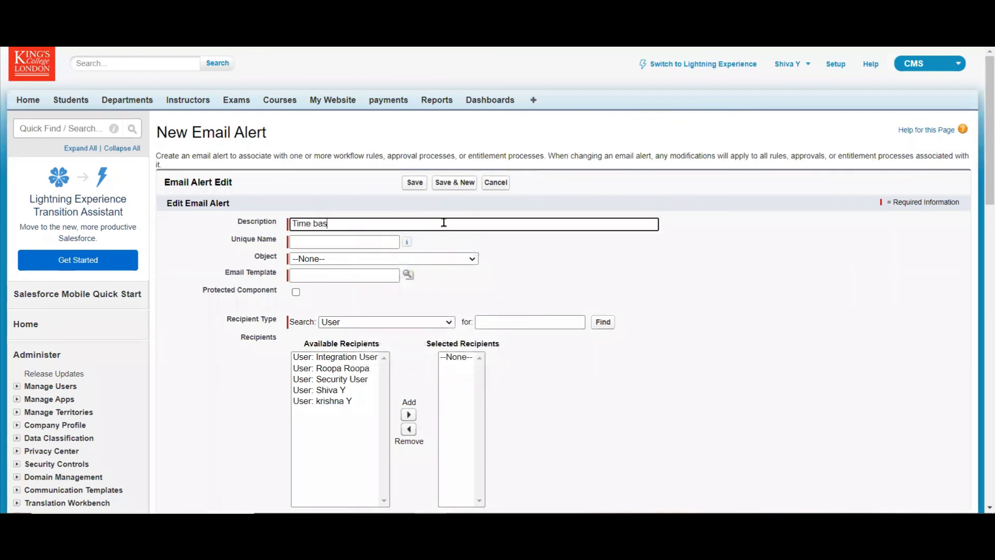
key(Tab)
key(Tab)
key(Tab)
key(Tab)
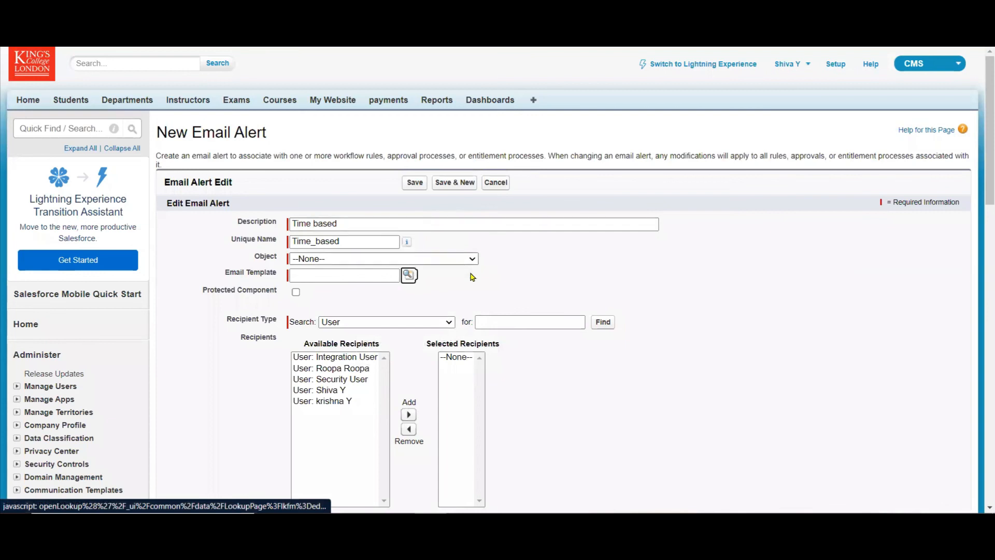
click(476, 259)
click(421, 282)
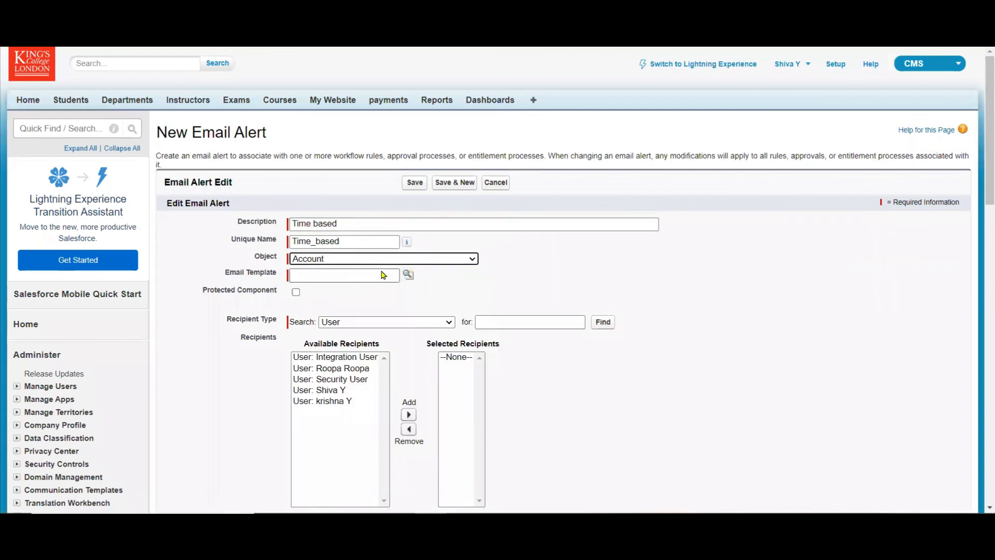
Choose the General Instructor Information email template and add all available users as recipients of the alert.
click(409, 280)
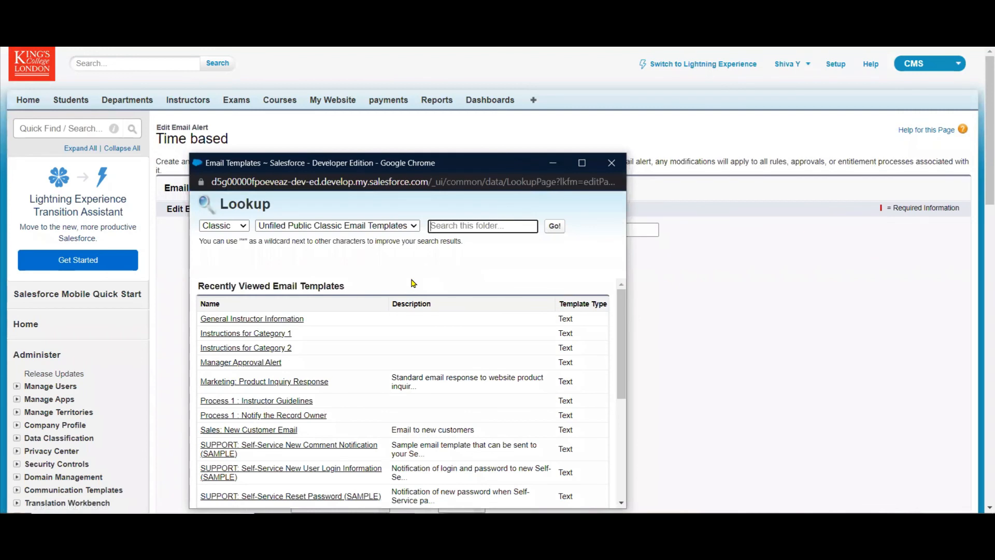
click(295, 318)
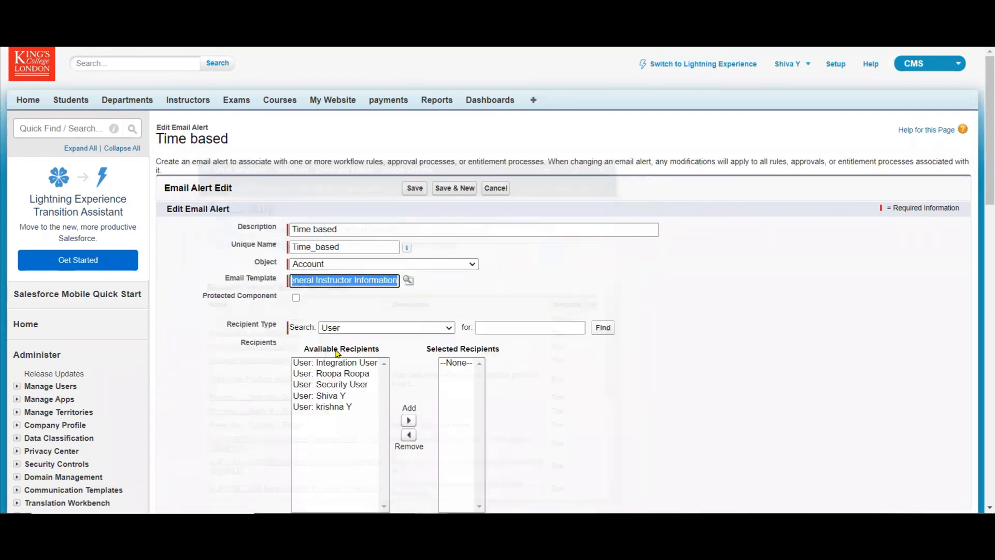
click(357, 429)
key(ctrl+a)
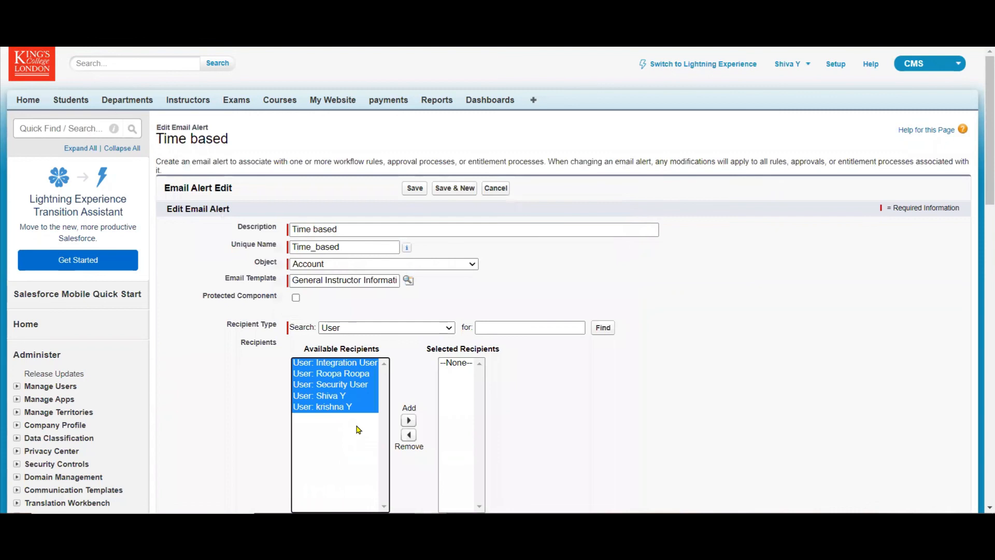
click(408, 420)
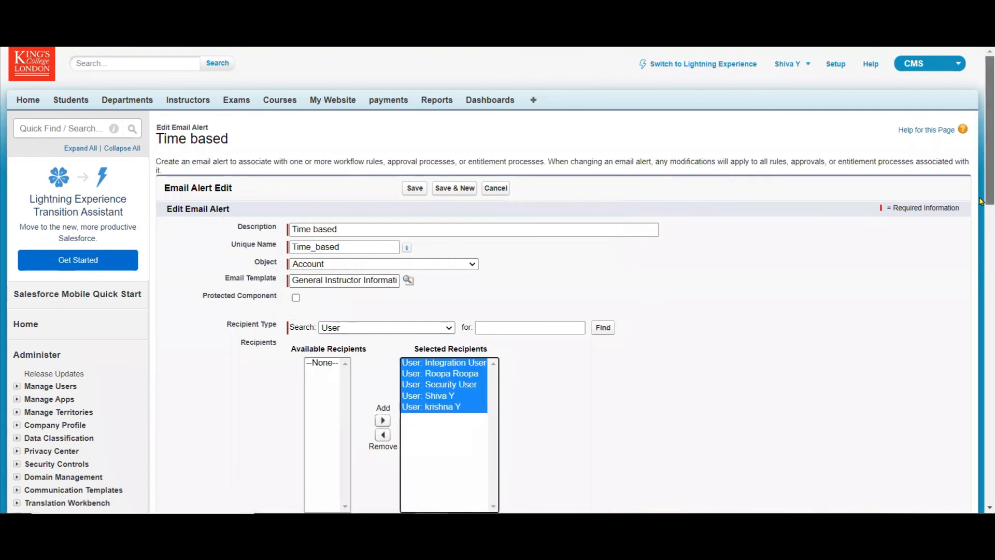
Enter the additional recipient's e-mail address and save the email alert.
drag(981, 201, 981, 329)
click(450, 133)
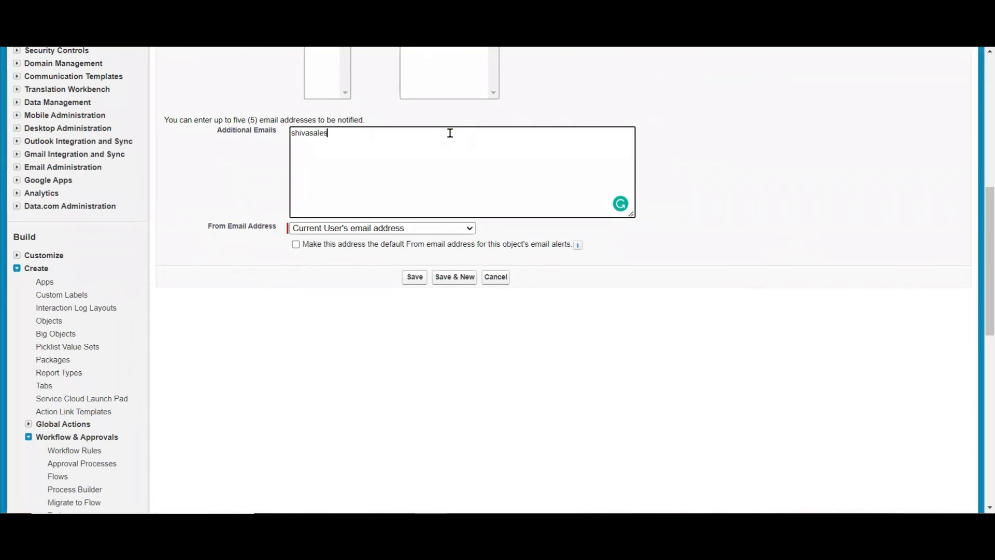
click(415, 277)
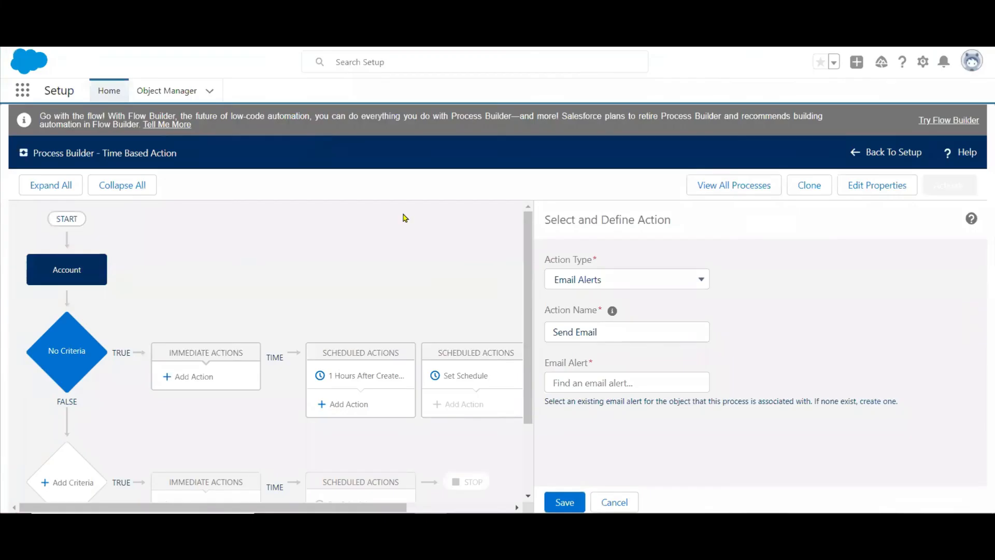
Return to the process, save the Send Email action with the Time_based alert and activate the process.
click(564, 383)
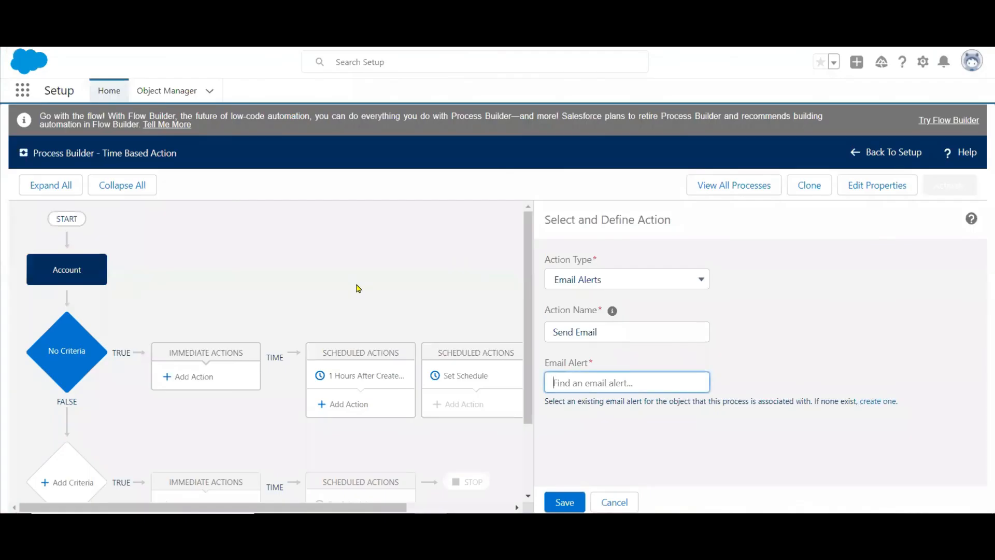
text(tim)
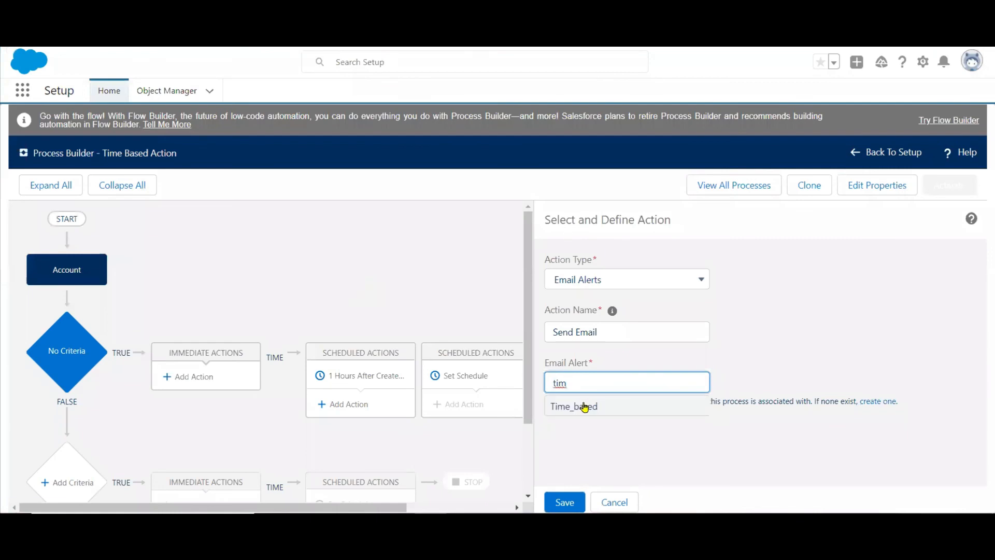
click(583, 406)
click(564, 500)
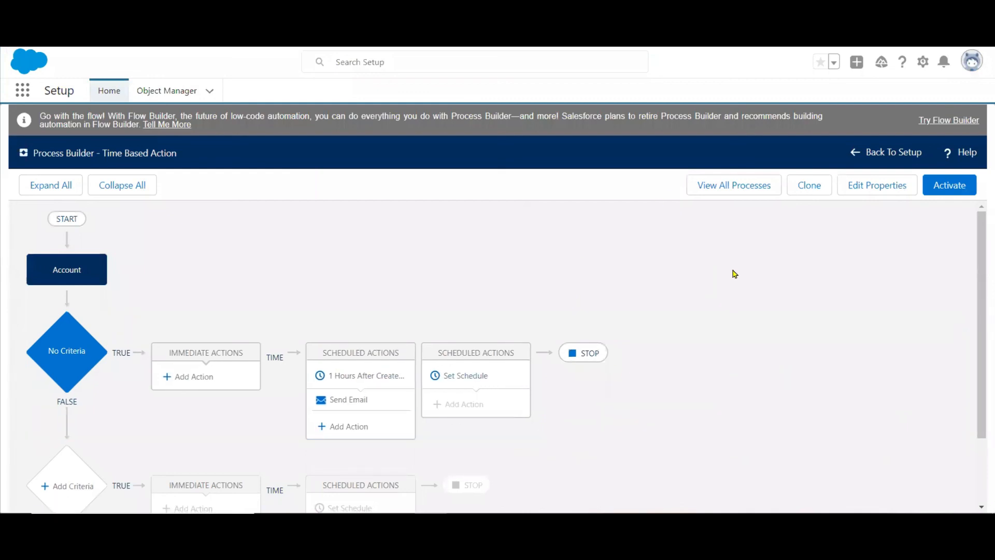
click(957, 188)
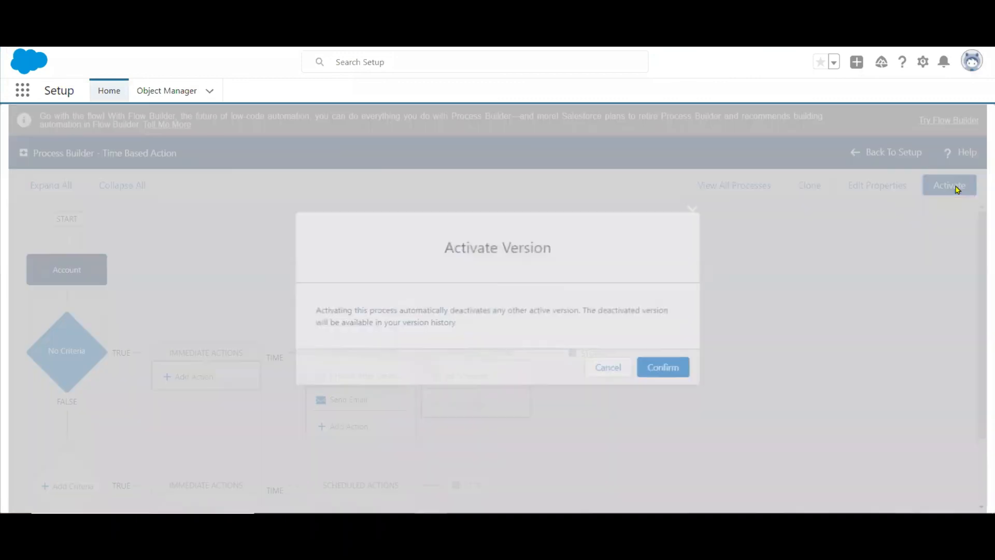
click(659, 369)
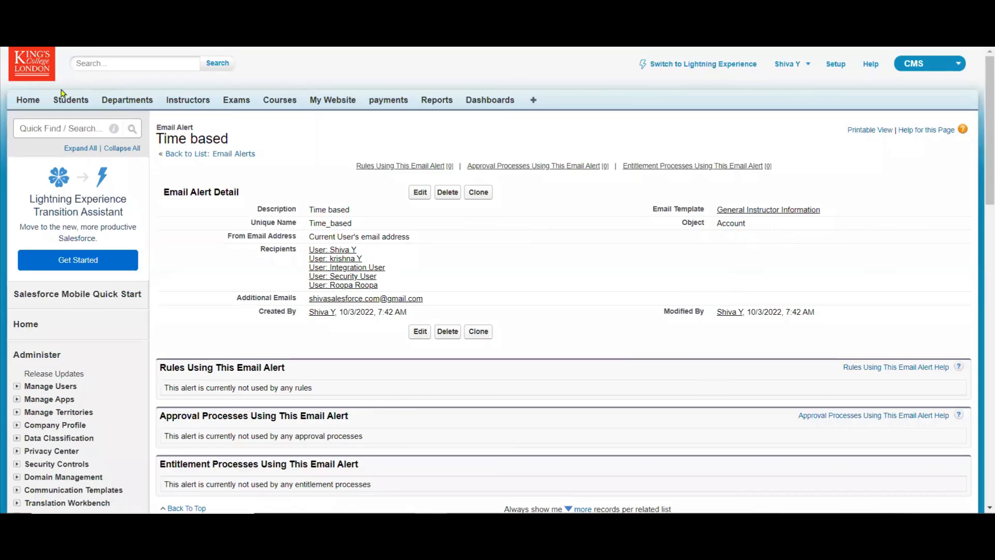
Go to the CMS_Lightning app, search its apps and items for "acco" and open the Accounts list.
click(928, 63)
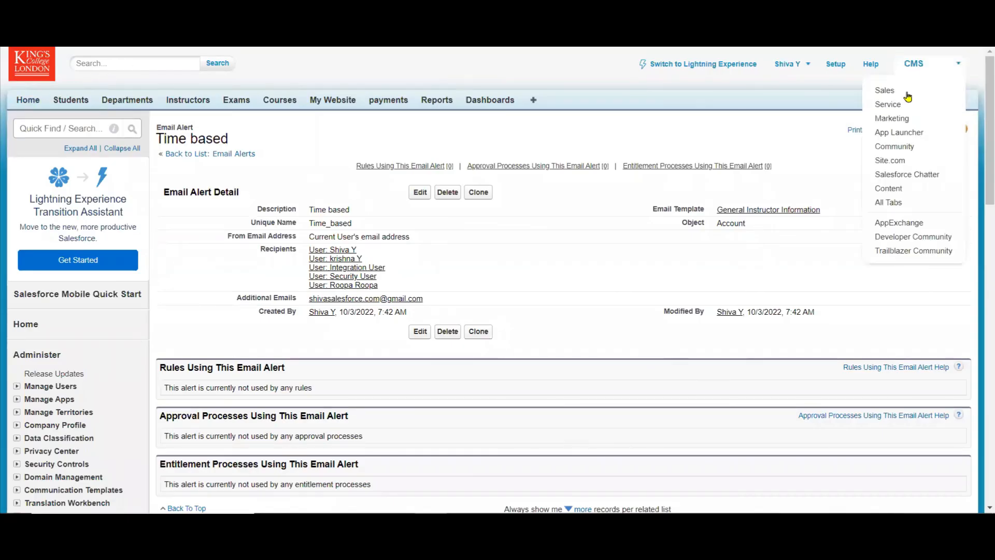
click(901, 98)
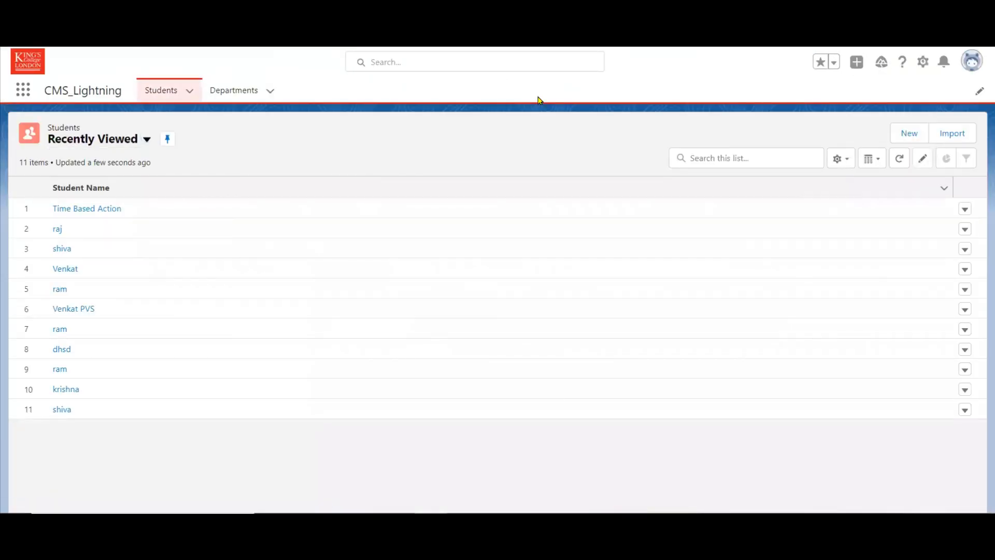
click(23, 92)
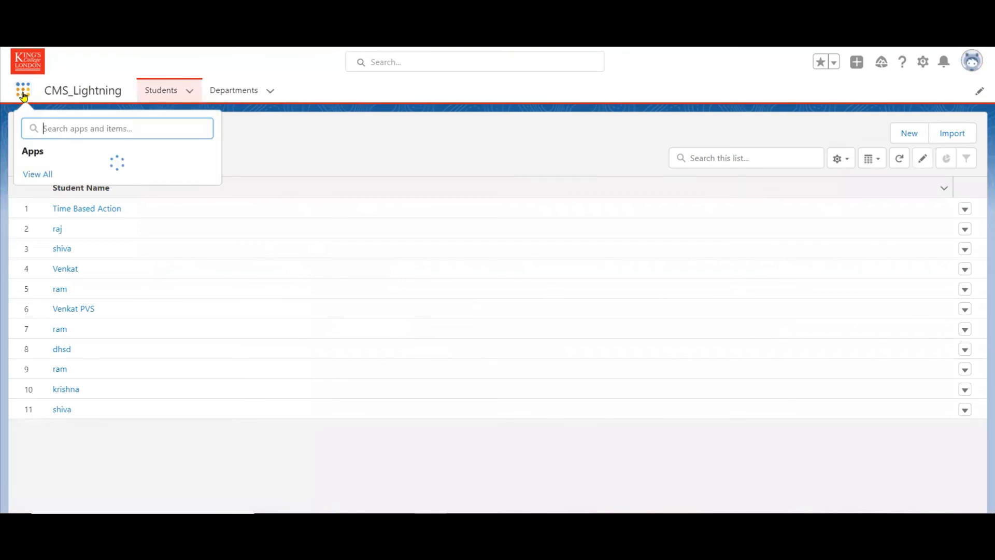
text(acco)
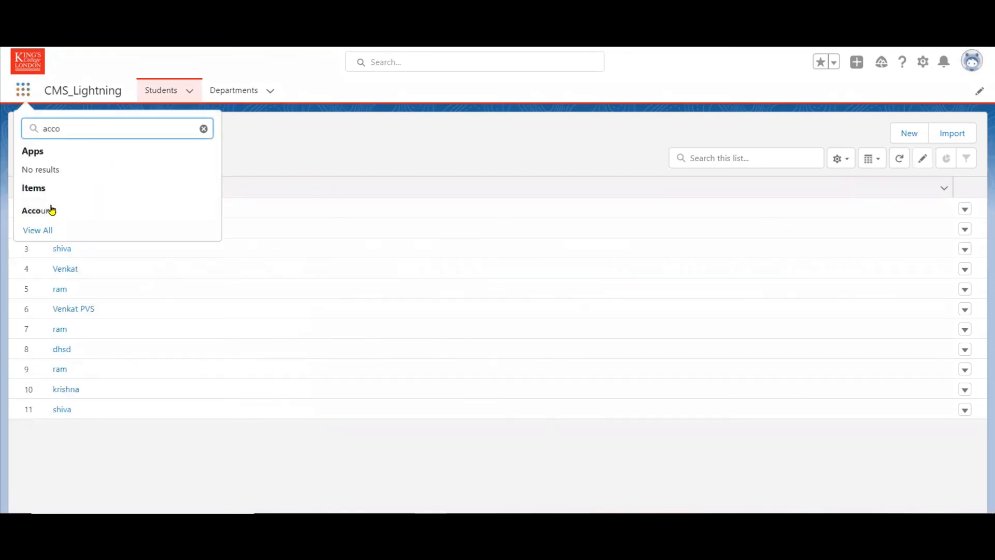
click(52, 210)
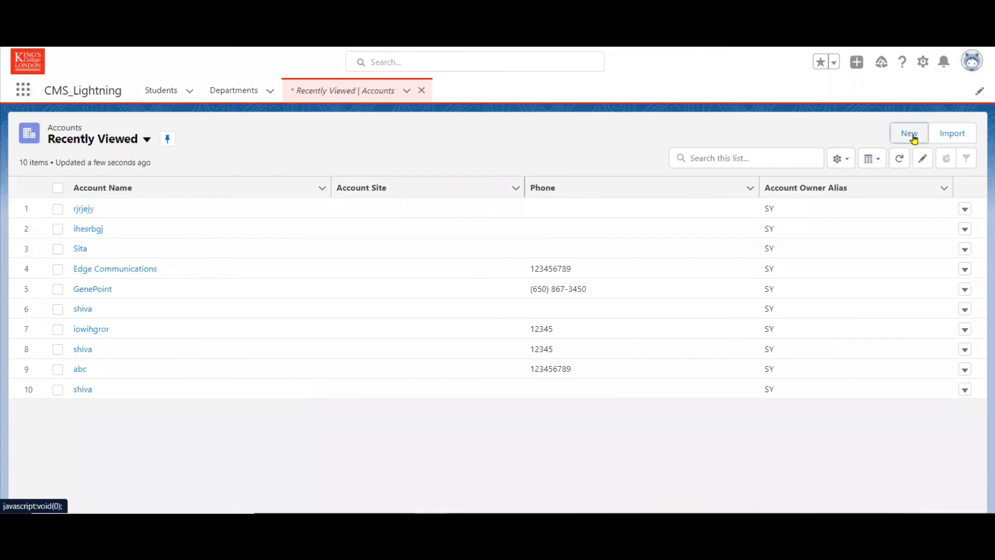
Start a new account named "Time Based Process" and set its rating to Hot.
click(913, 138)
click(332, 221)
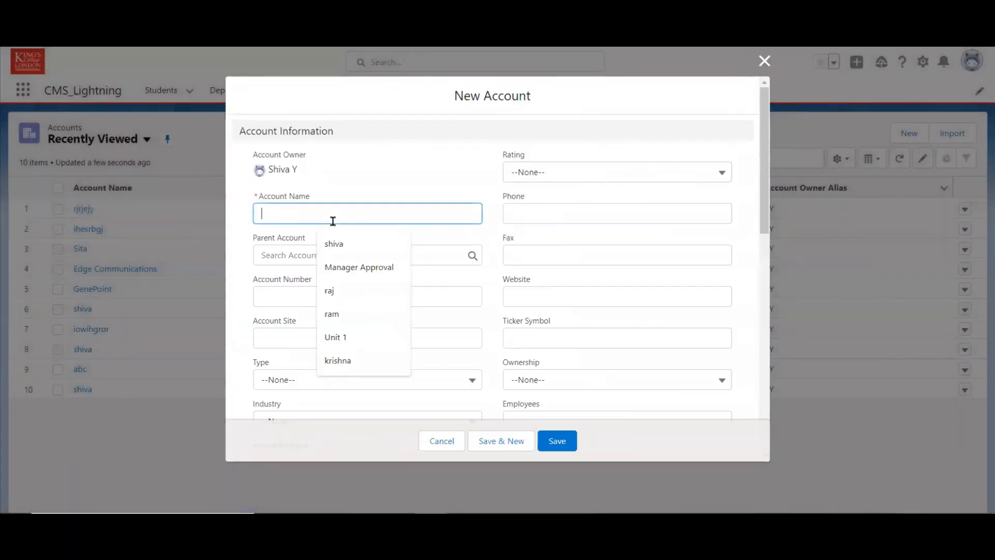
text(Time)
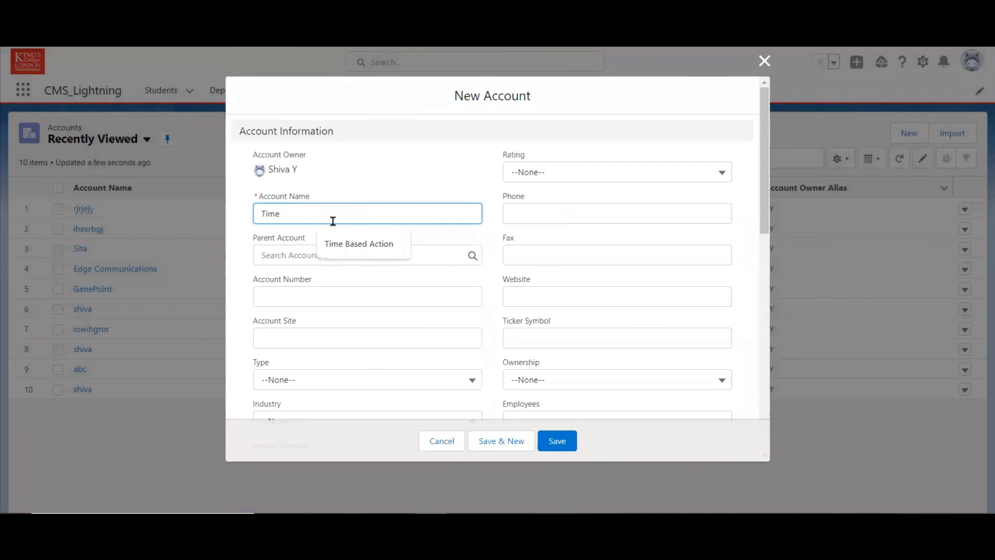
text( Based Process)
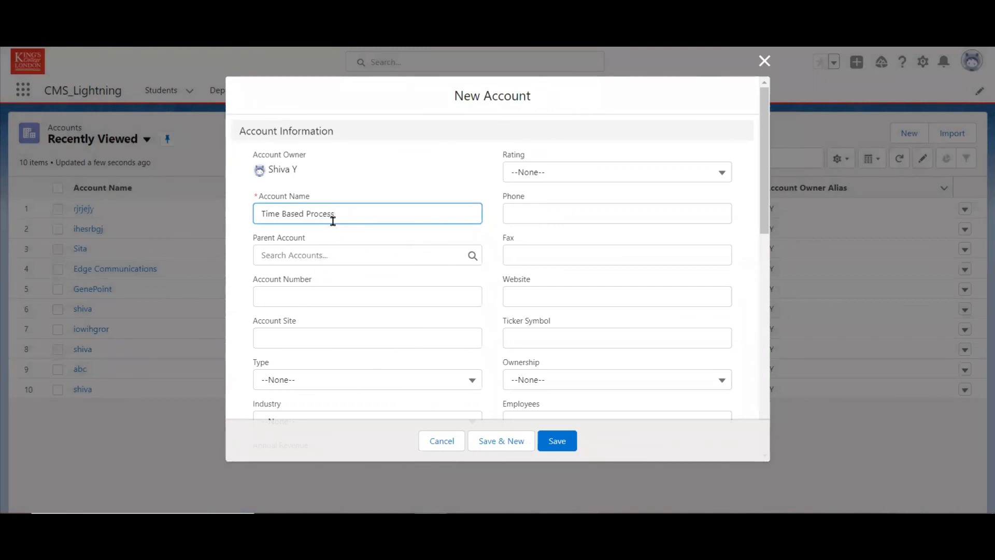
click(683, 182)
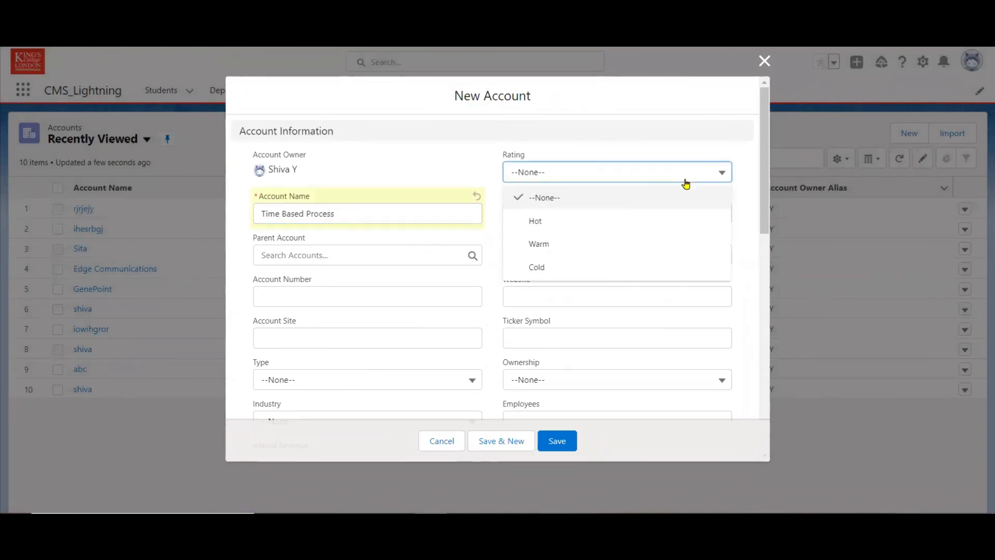
click(553, 231)
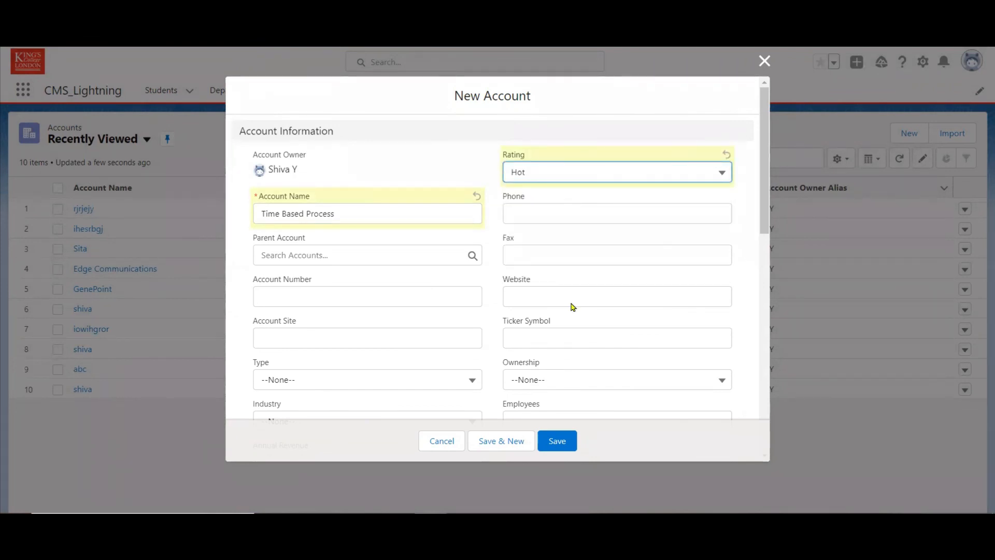
Enter the description "Its a Time Based Process Builder" and save the new account.
scroll(765, 192, down, 10)
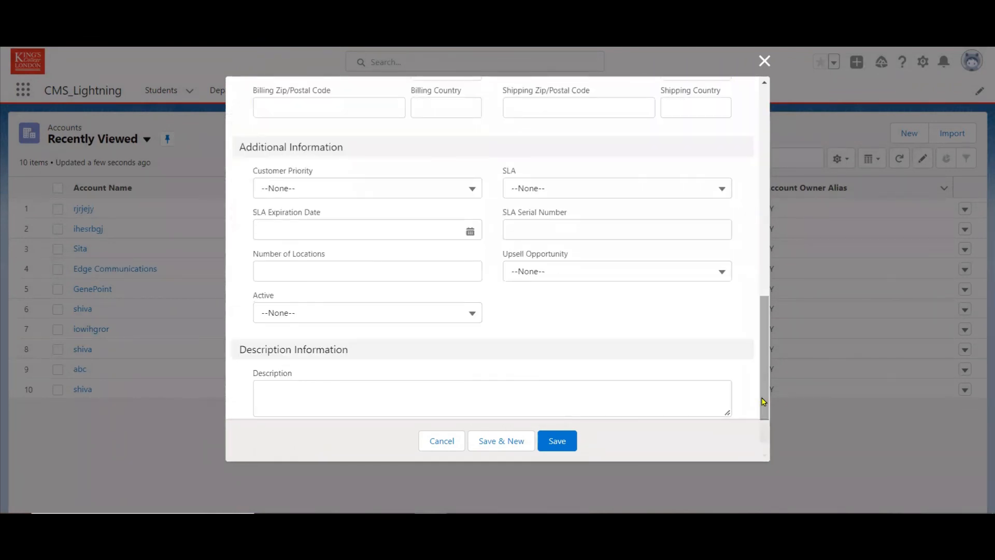
click(582, 404)
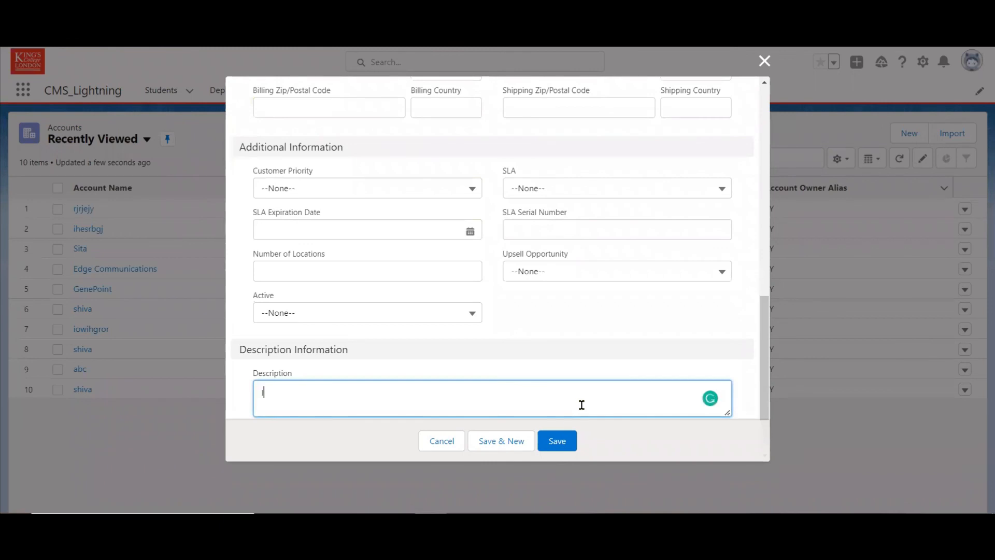
text(Its a Time Based Process Builde)
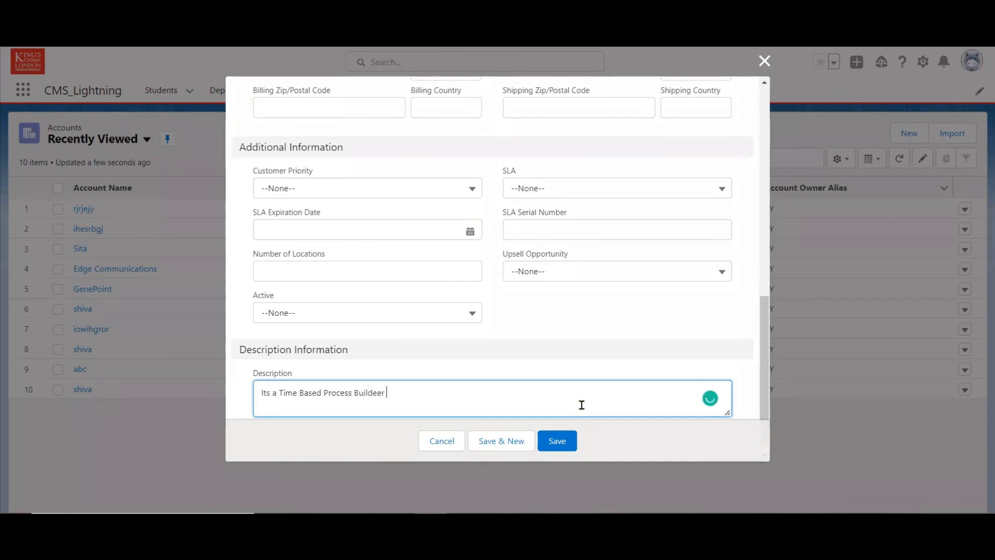
text(r)
click(563, 440)
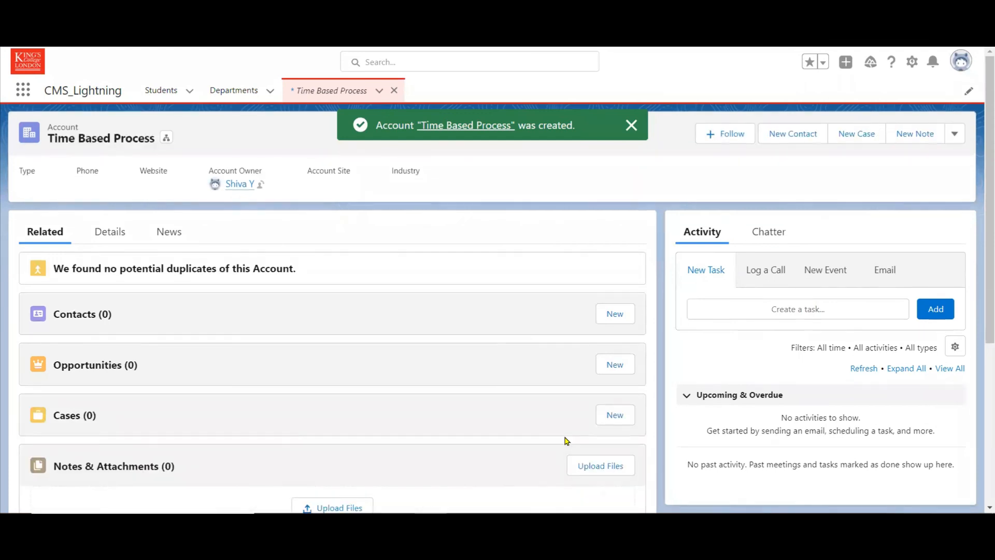
Review the new account's related lists and its details, down to the creation date and description.
drag(986, 139, 981, 347)
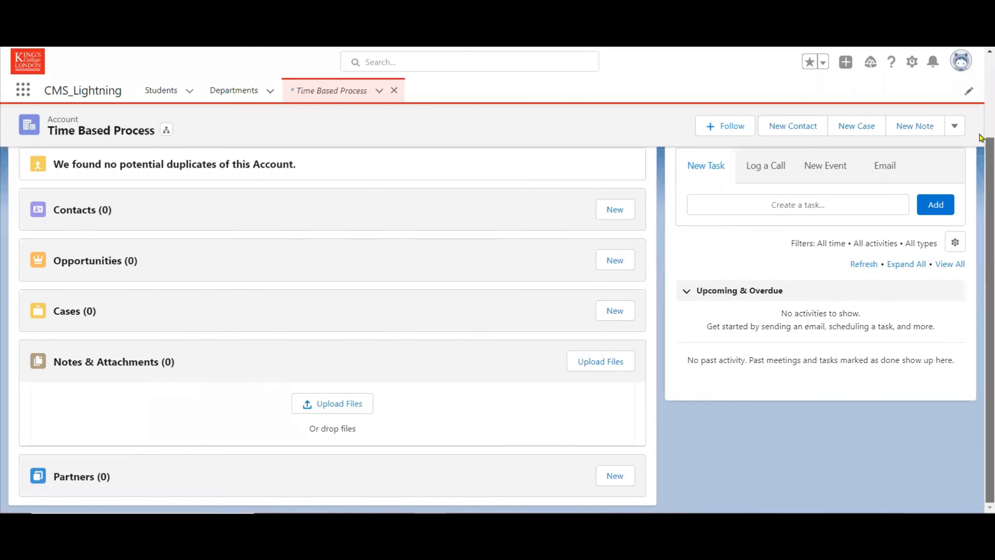
scroll(981, 135, up, 3)
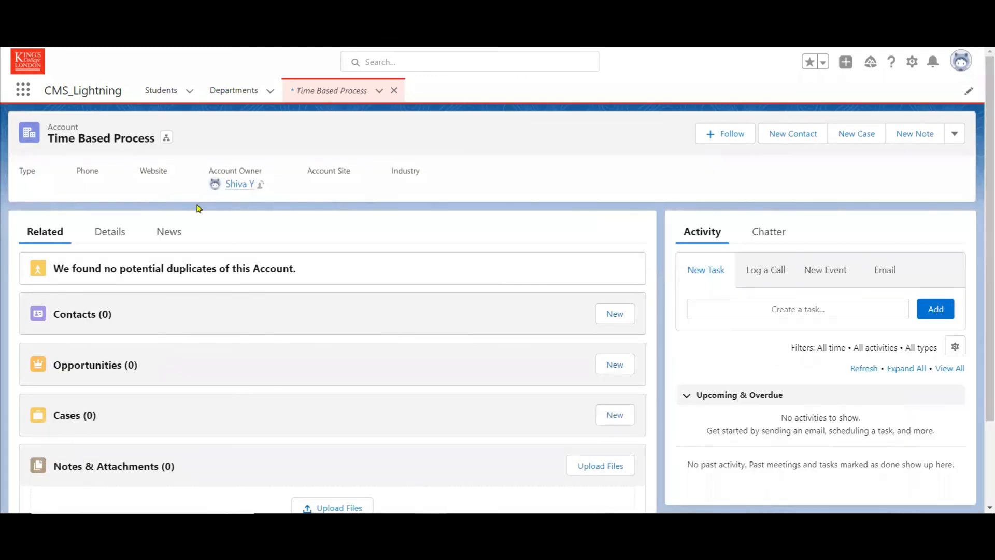
click(107, 231)
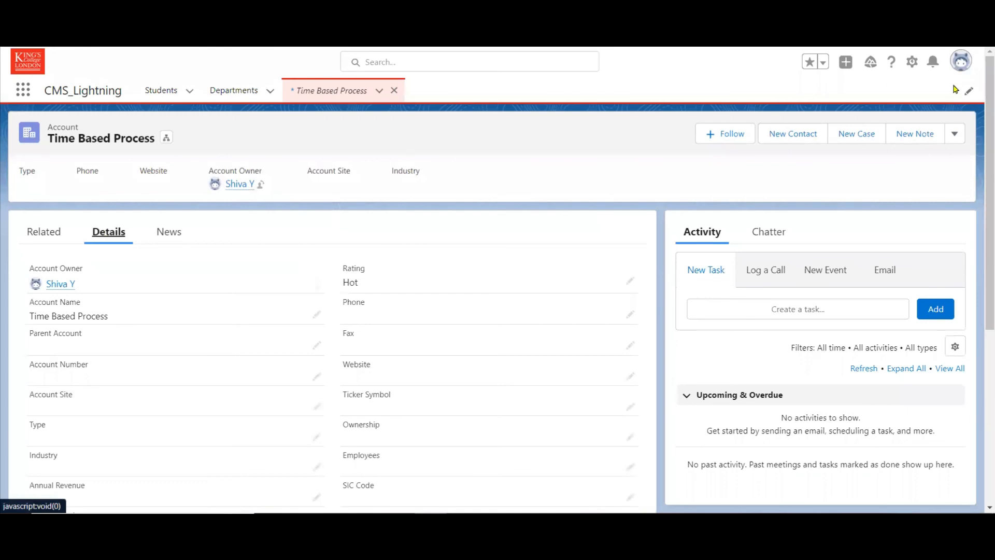
scroll(980, 314, down, 5)
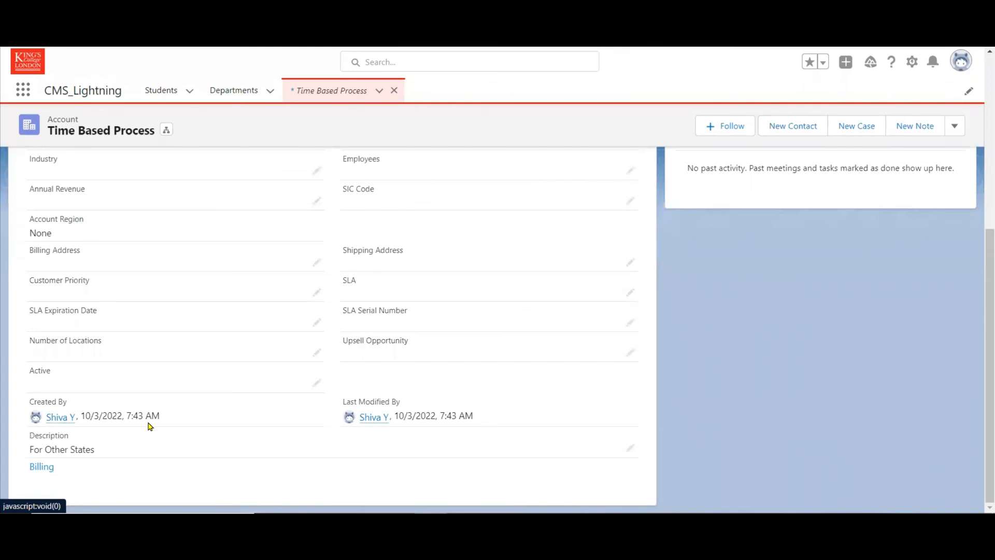
In Setup, find the Time-Based Workflow monitoring page and search the queue of pending automations without filter criteria.
click(912, 61)
click(860, 97)
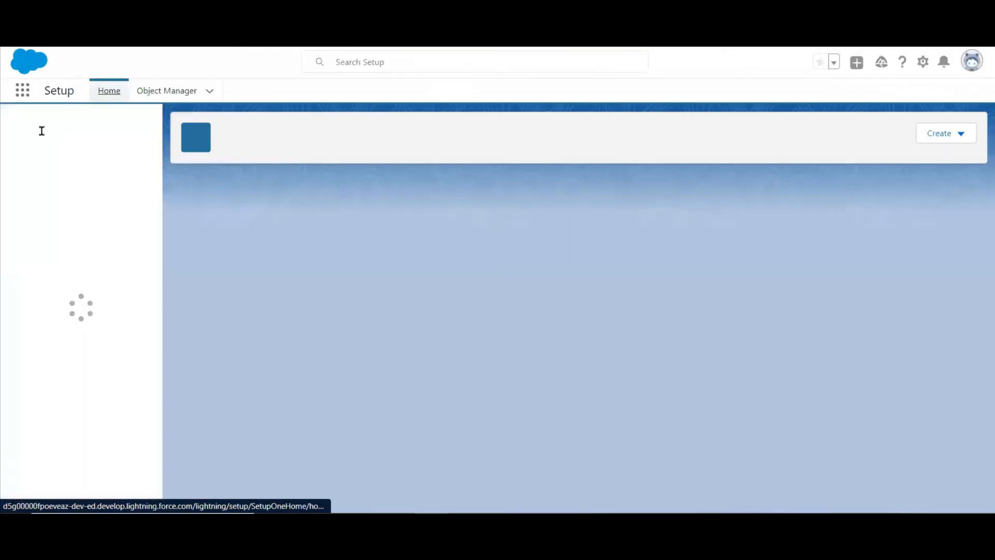
text(time)
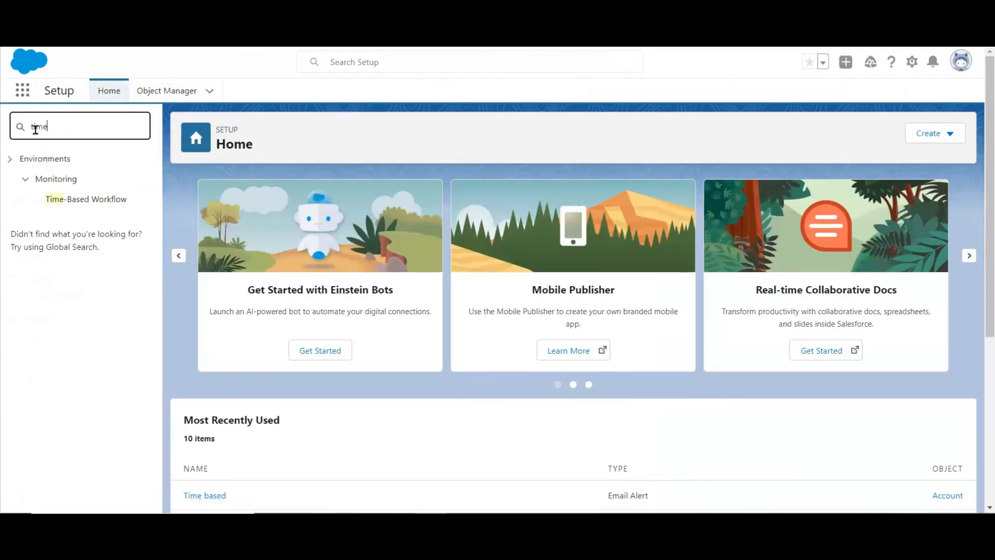
click(80, 200)
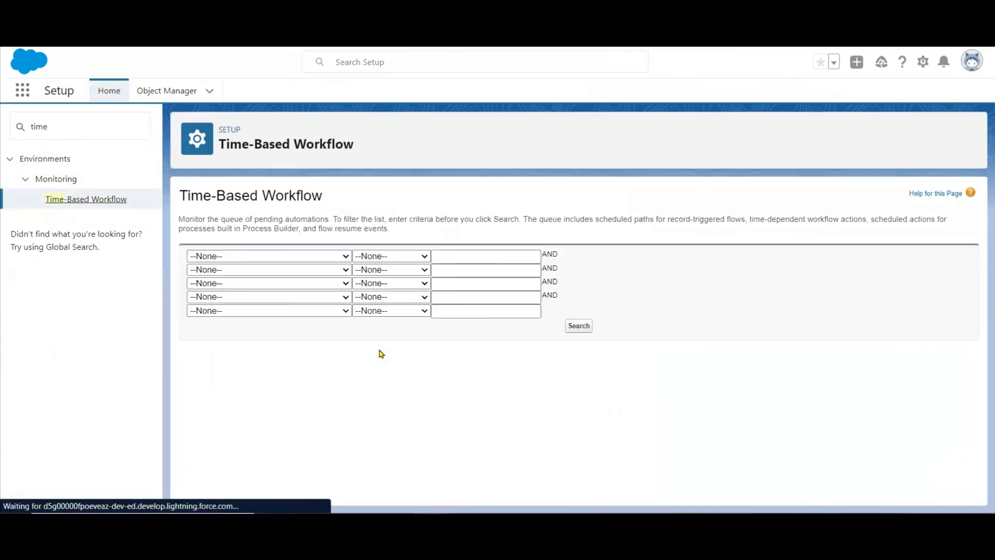
click(581, 328)
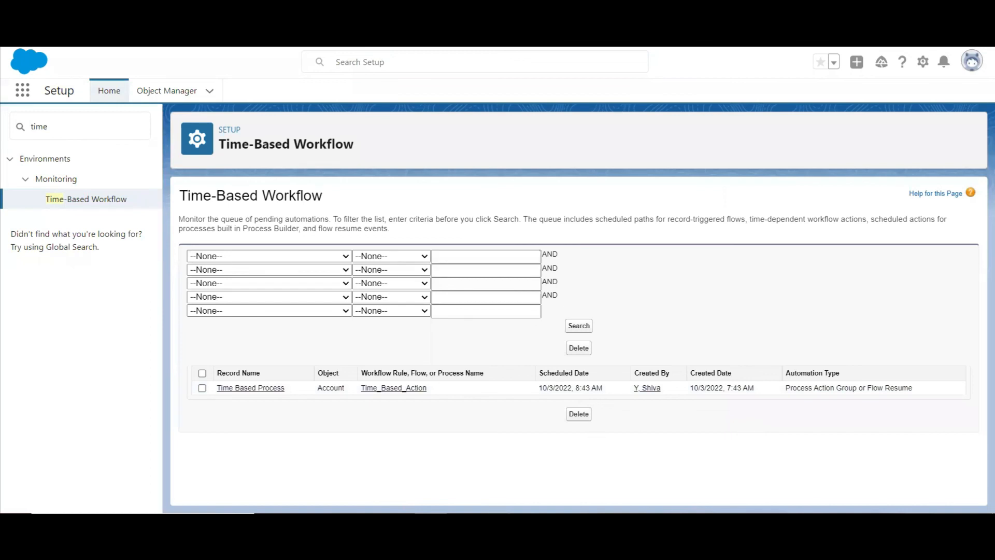
Switch to the PowerPoint presentation with the Process Builder Actions slide.
key(alt+Tab)
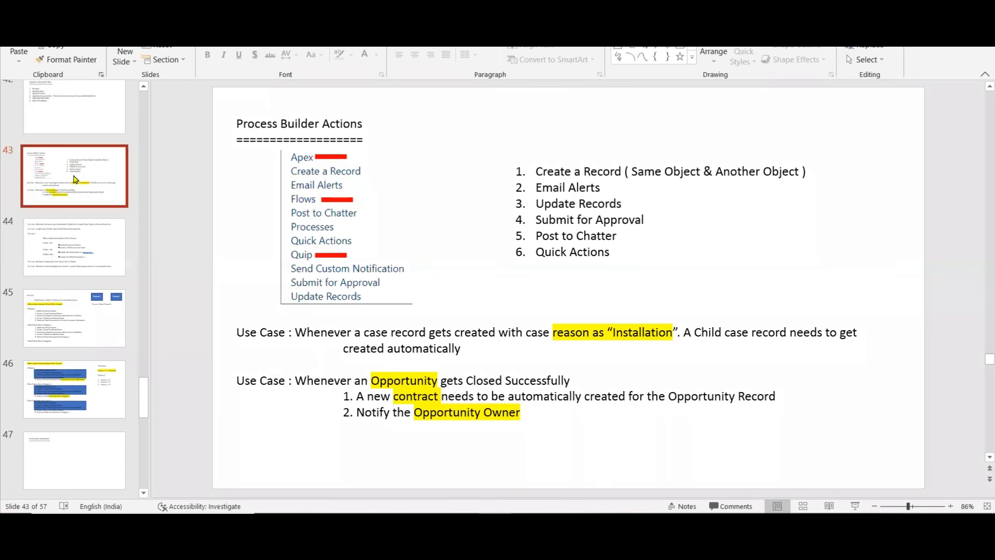